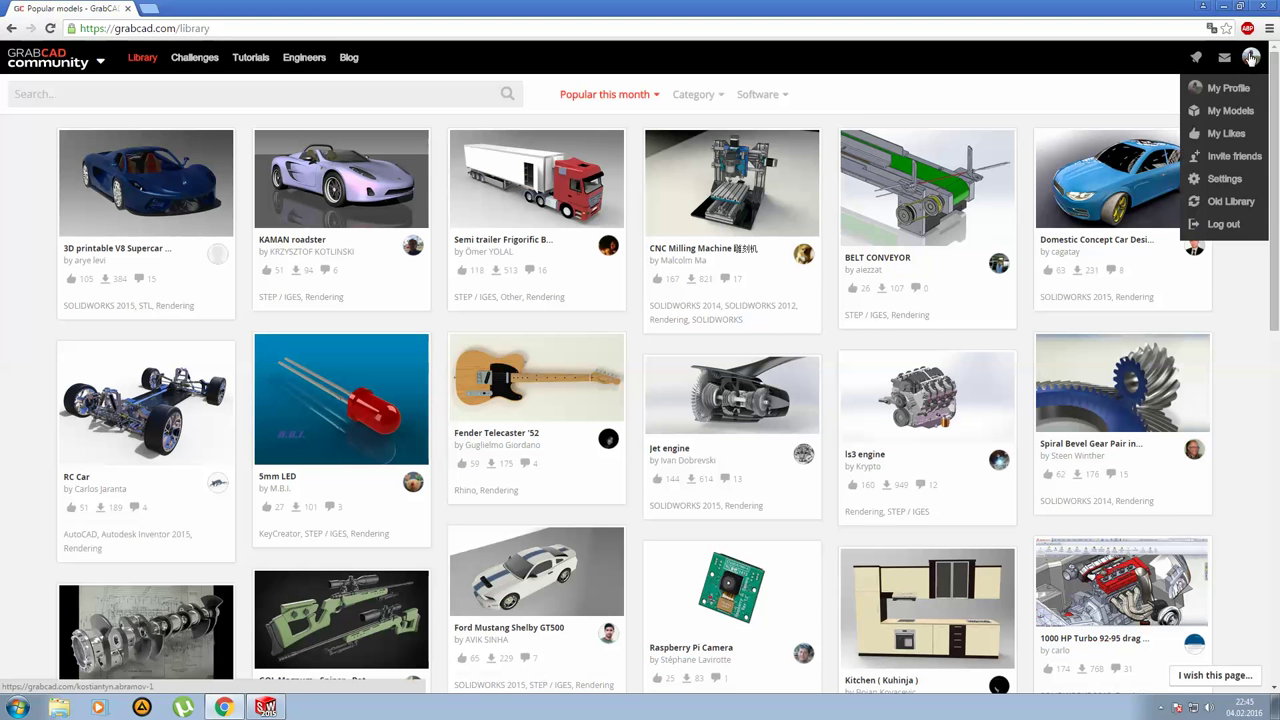
Open the Centrifugal Pump Casing page from My Models and page through its gallery to the 3D render.
left_click(1222, 111)
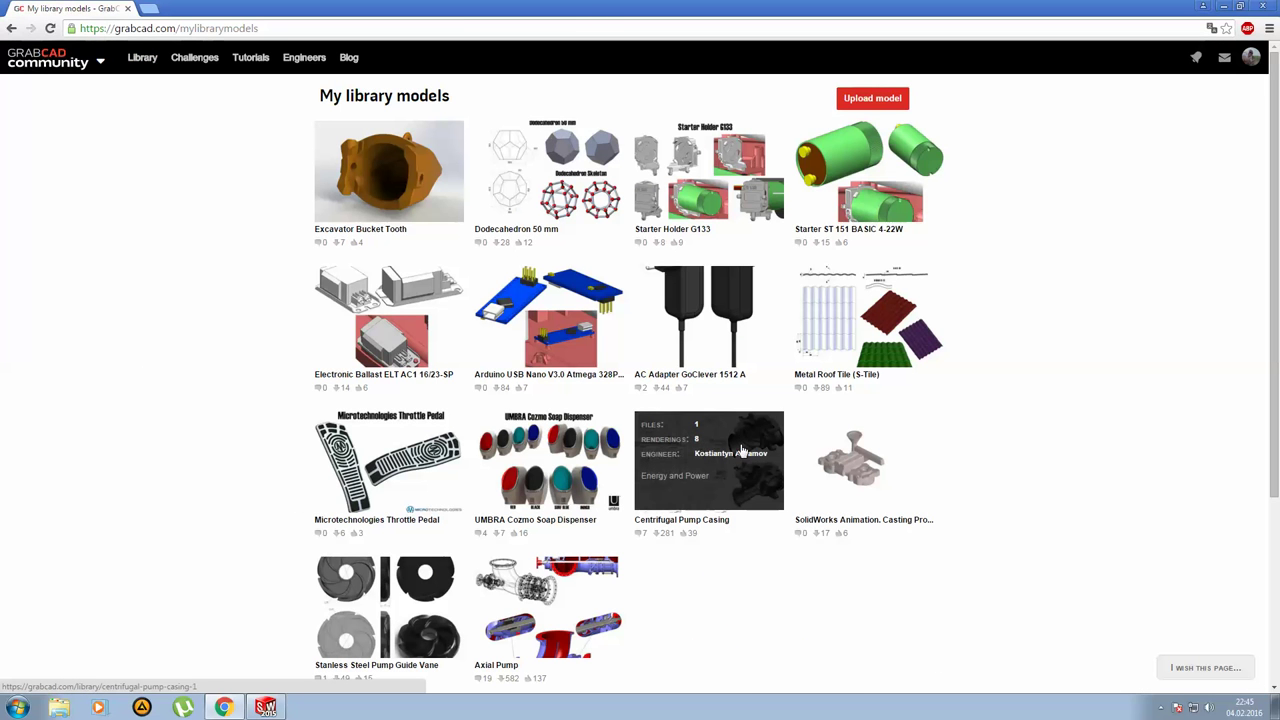
left_click(741, 477)
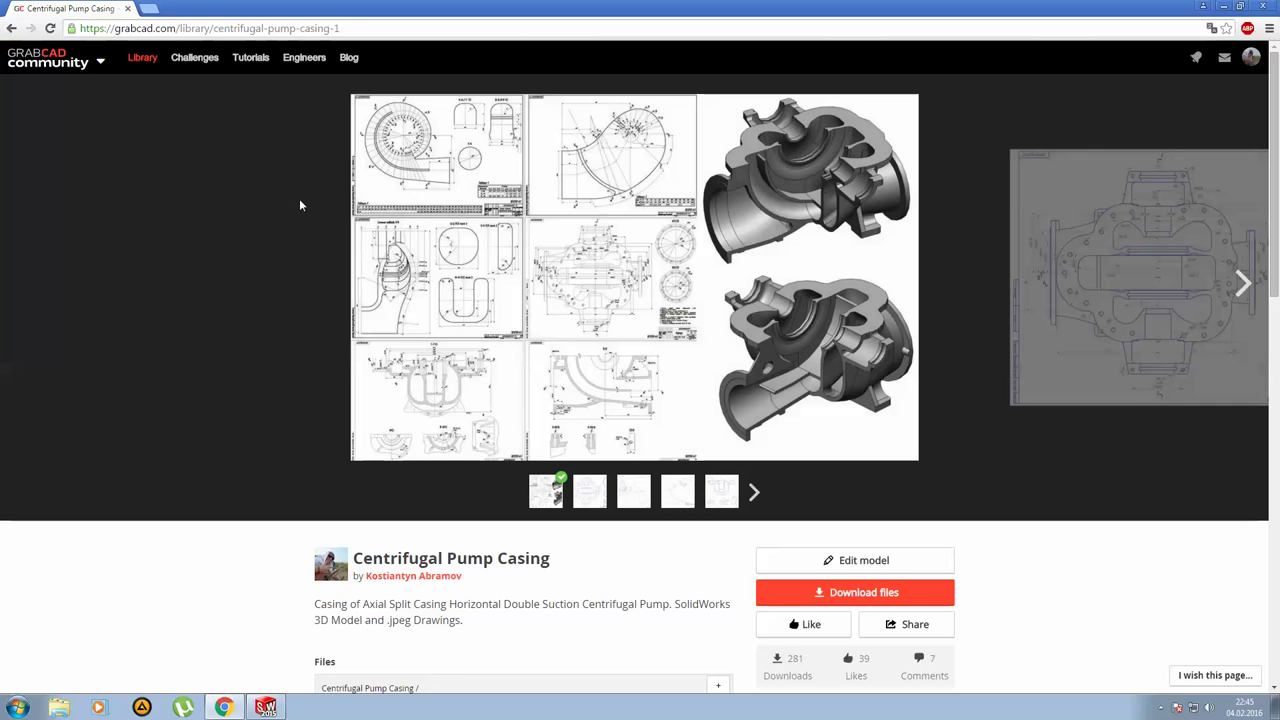
key("Right")
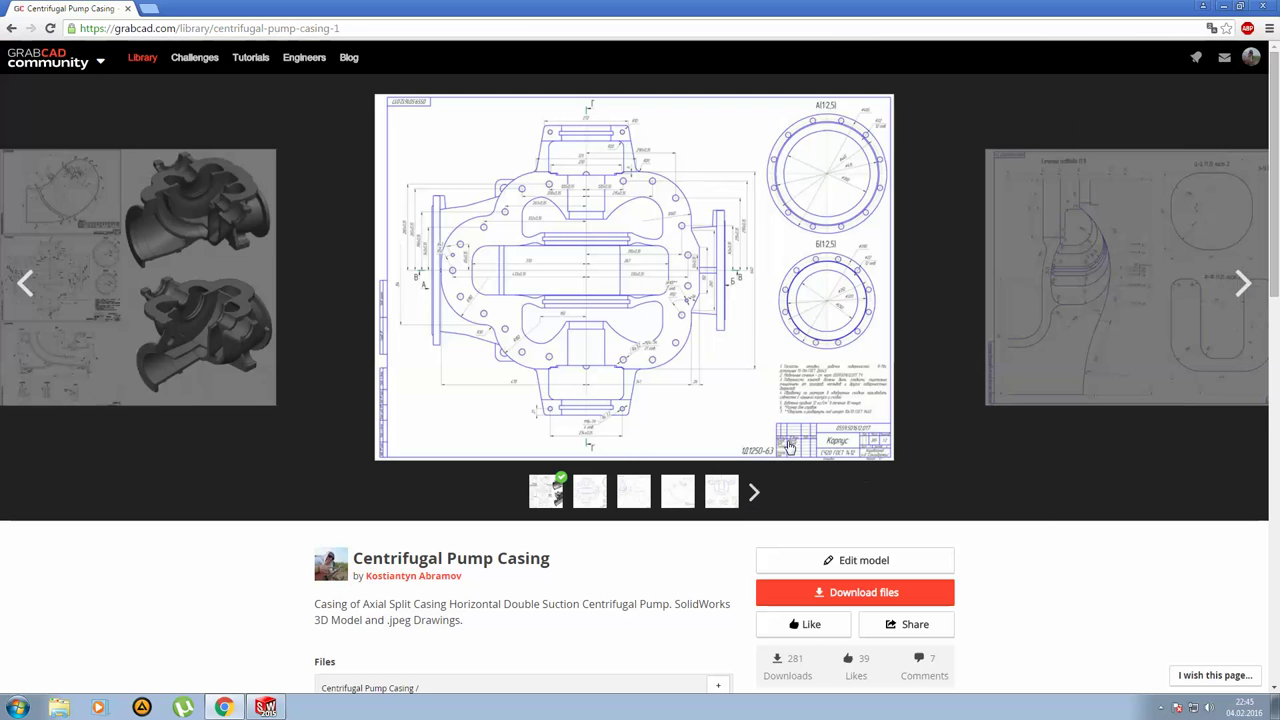
key("Right")
key("Right")
key("Right")
key("Right")
key("Right")
key("Right")
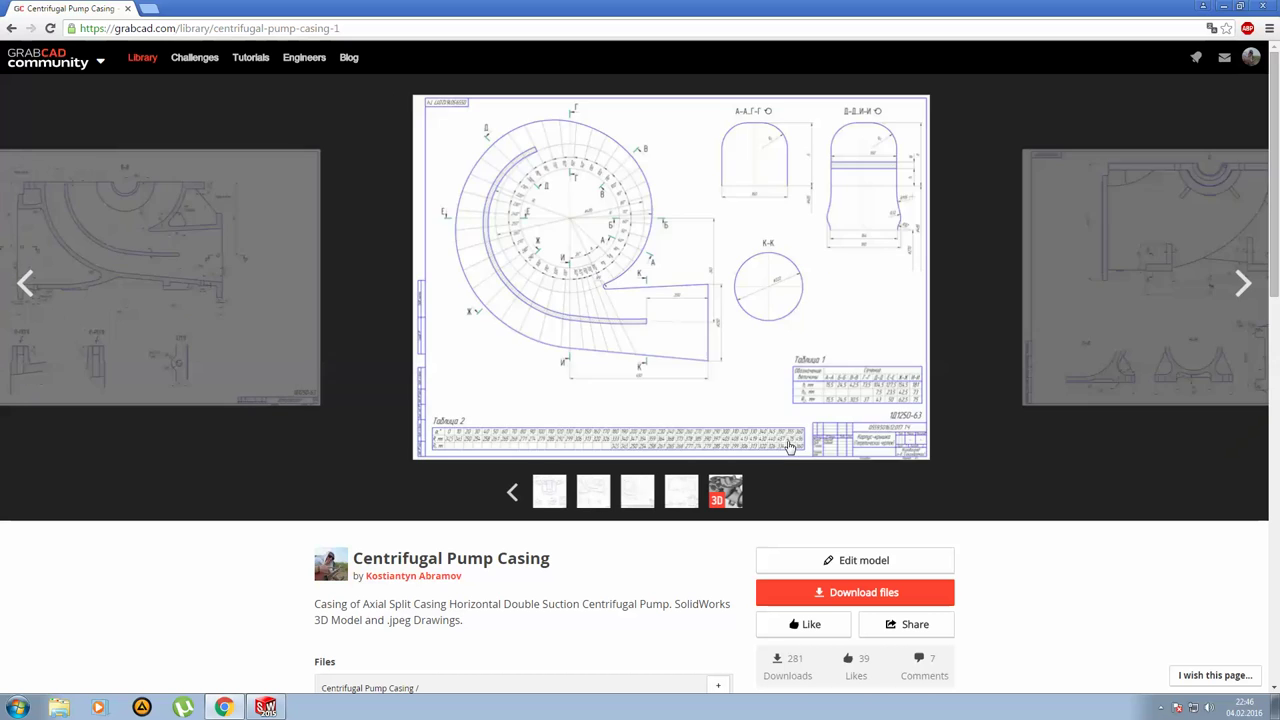
key("Right")
key("Right")
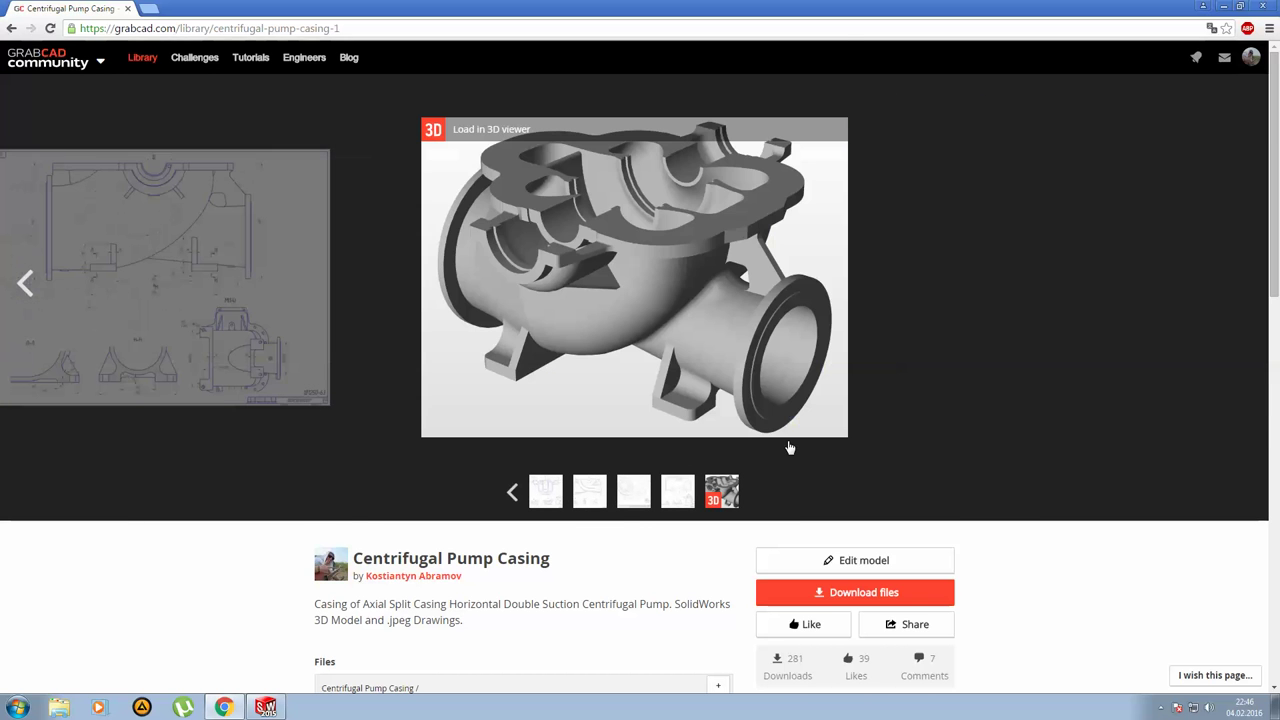
Download the model's files as a zip, then minimize Chrome.
scroll(716, 436, "down", 3)
scroll(646, 414, "down", 2)
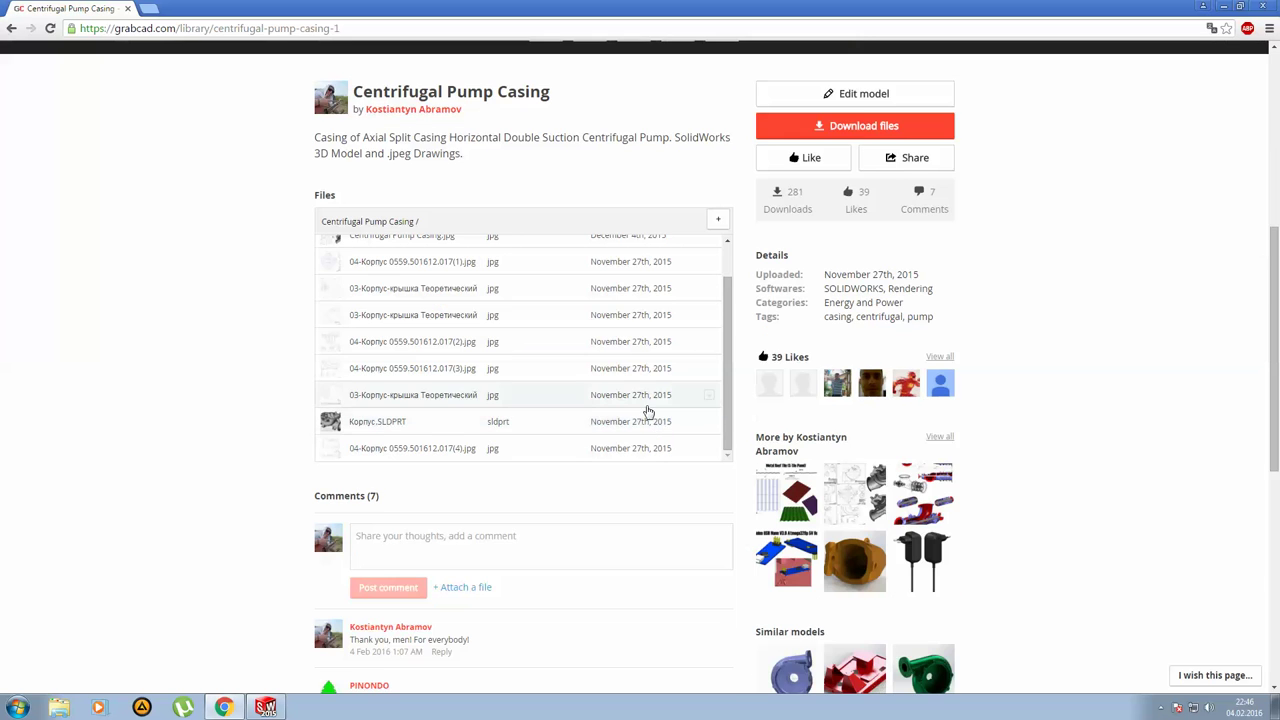
scroll(409, 374, "down", 2)
scroll(603, 426, "up", 2)
scroll(605, 430, "up", 2)
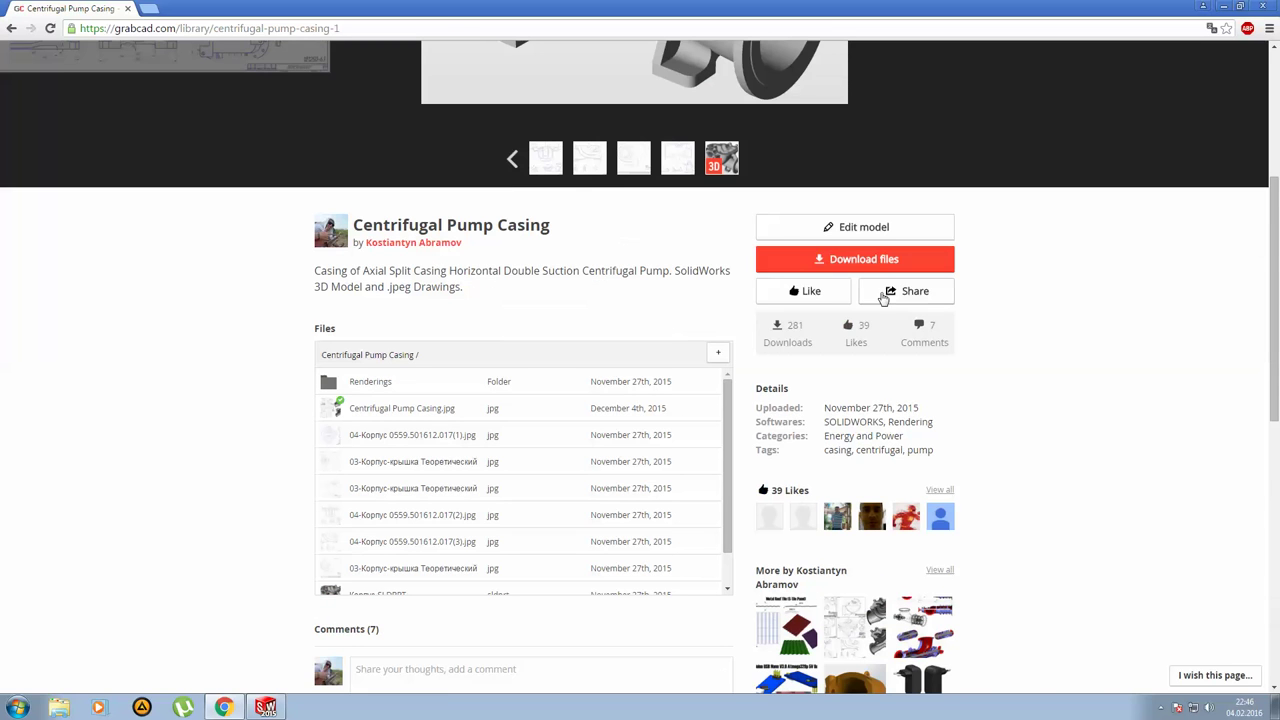
left_click(866, 261)
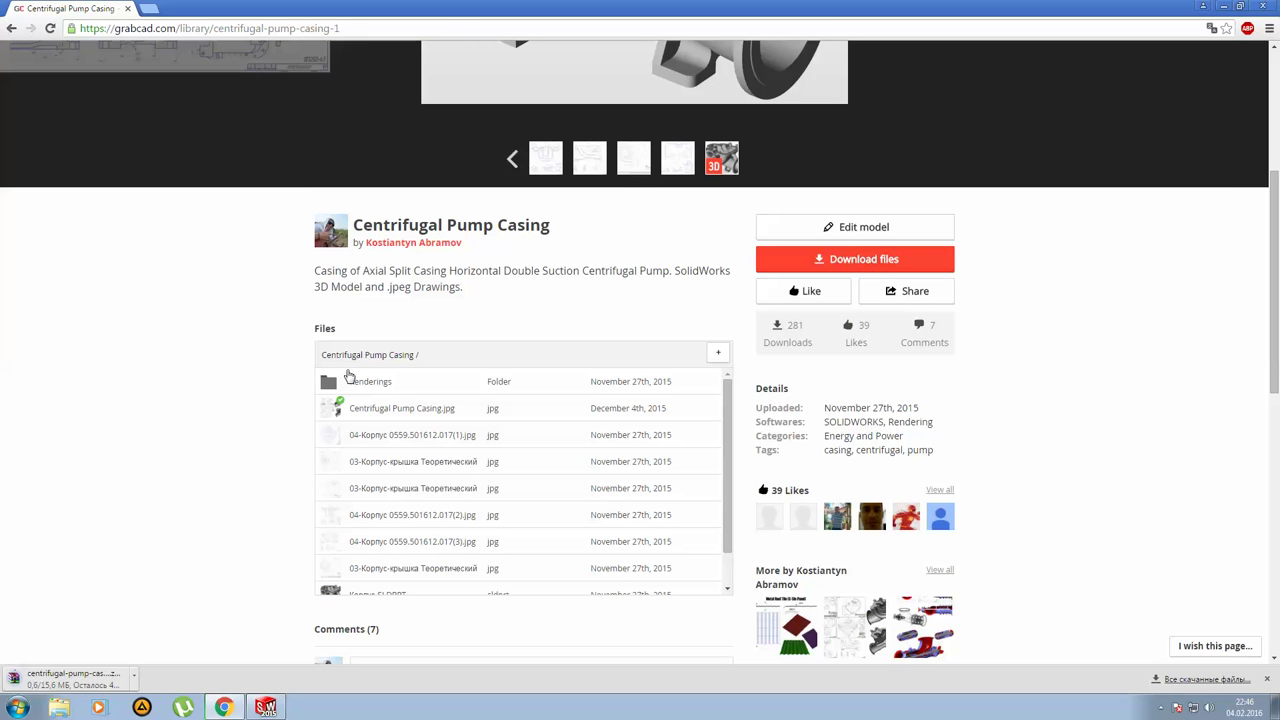
left_click(1231, 7)
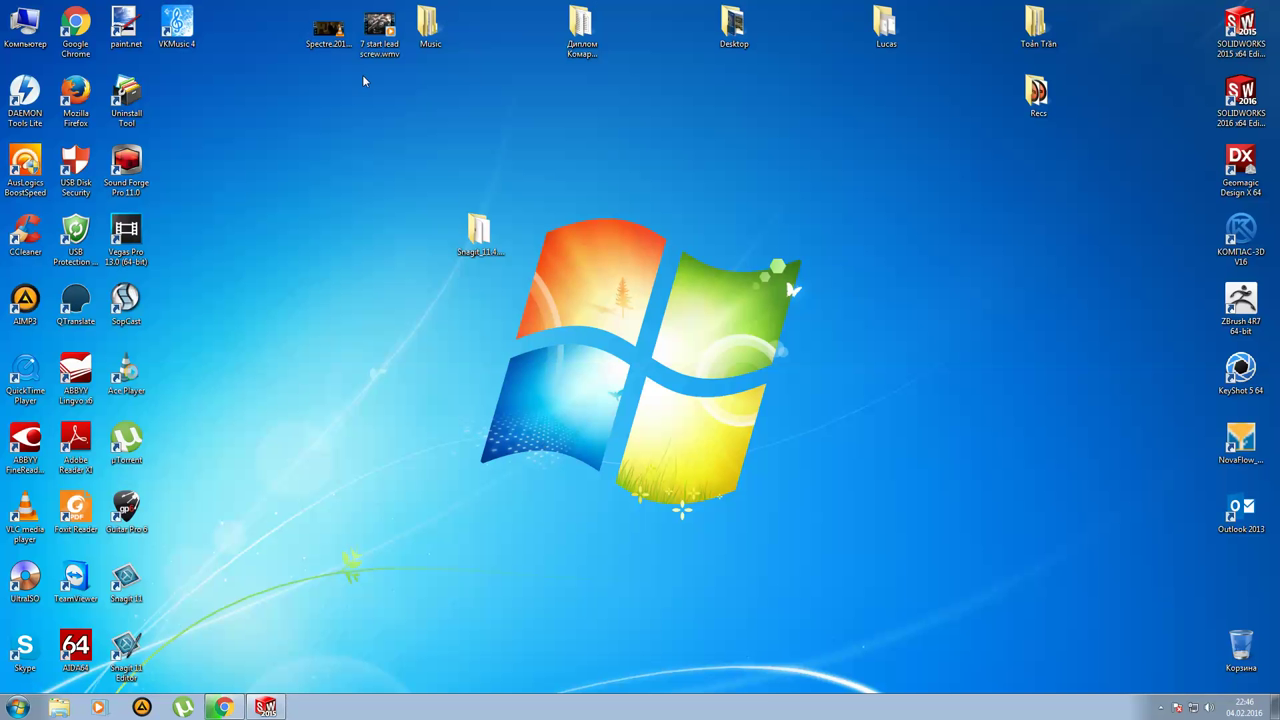
Create an empty part in SOLIDWORKS and close it, then open the downloaded zip from Chrome.
left_click(265, 707)
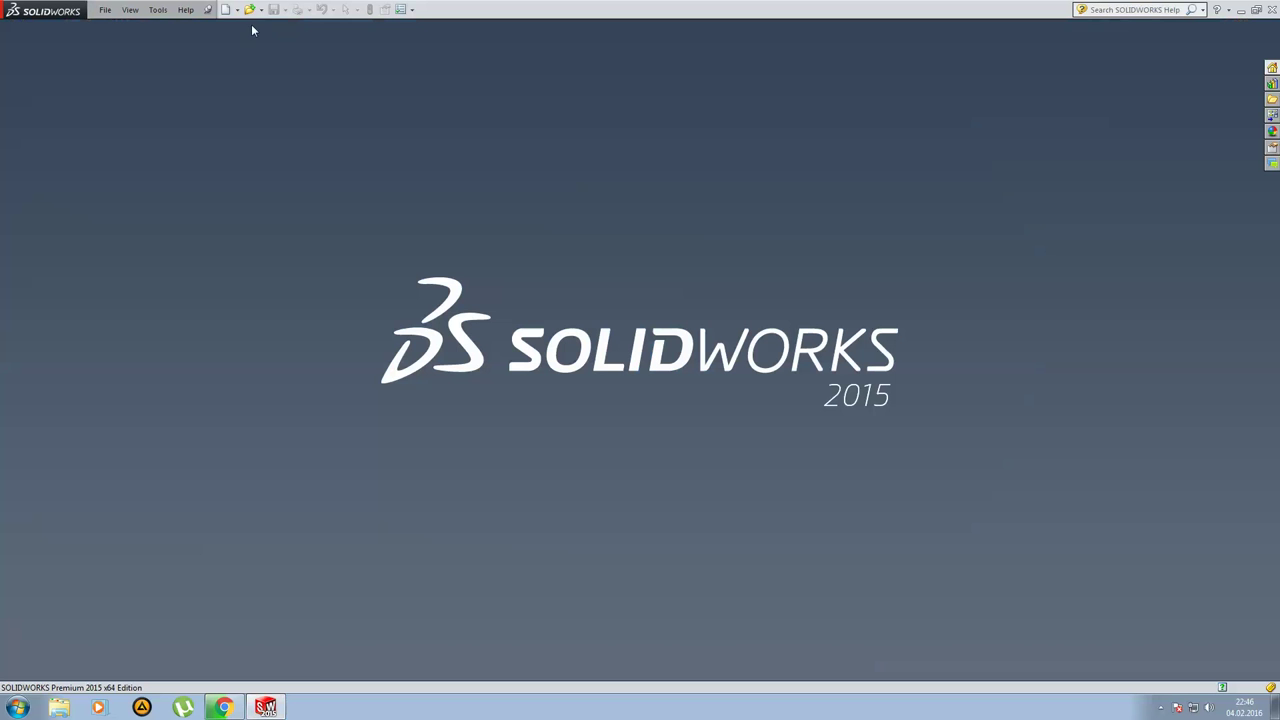
left_click(229, 10)
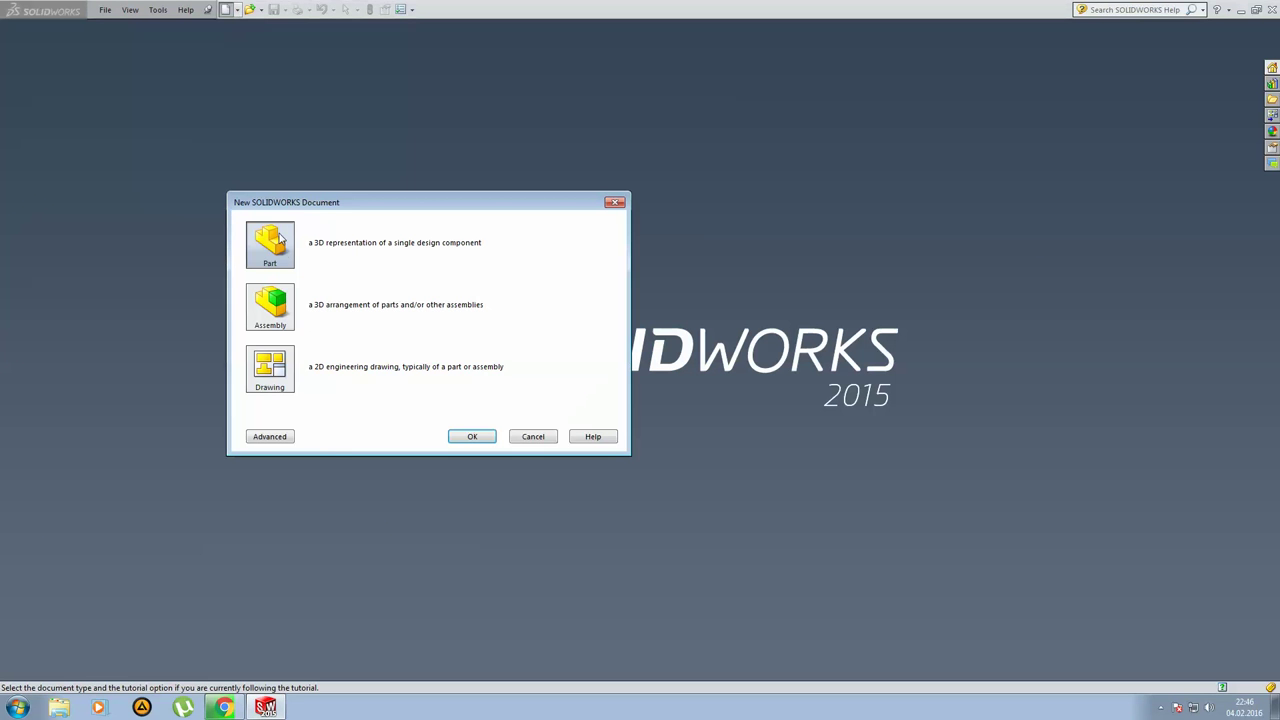
double_click(277, 233)
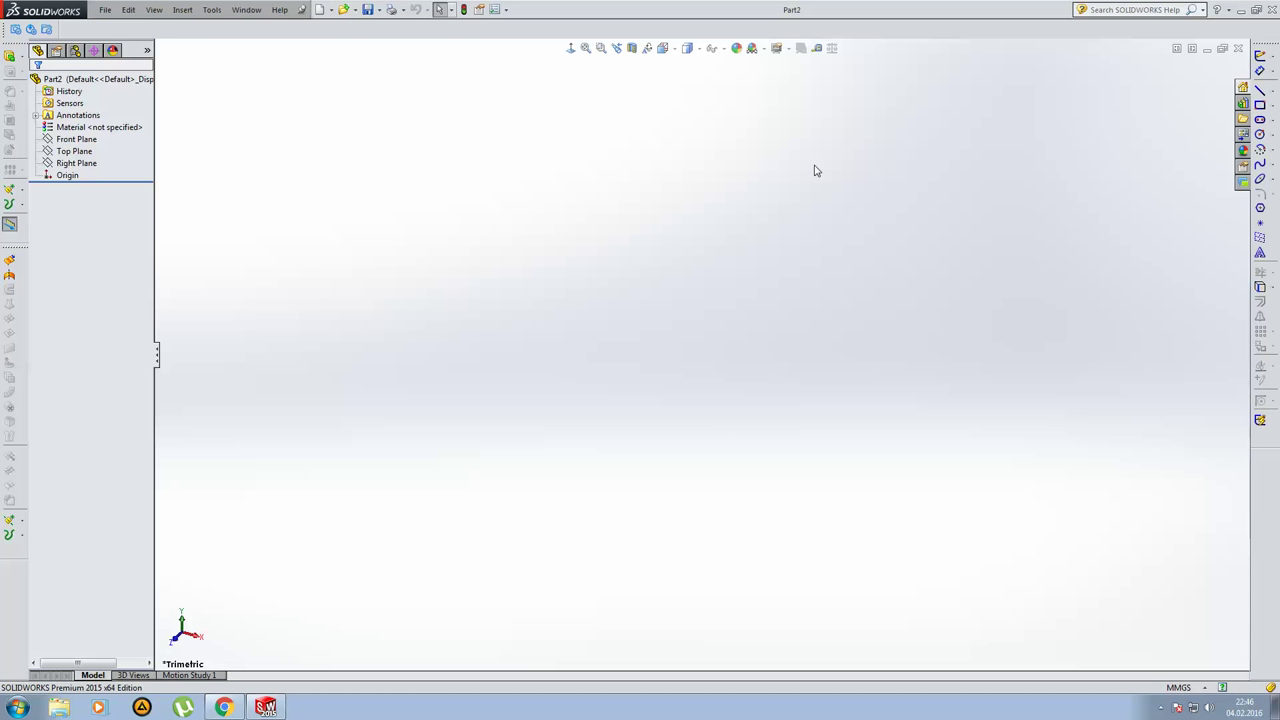
left_click(1237, 48)
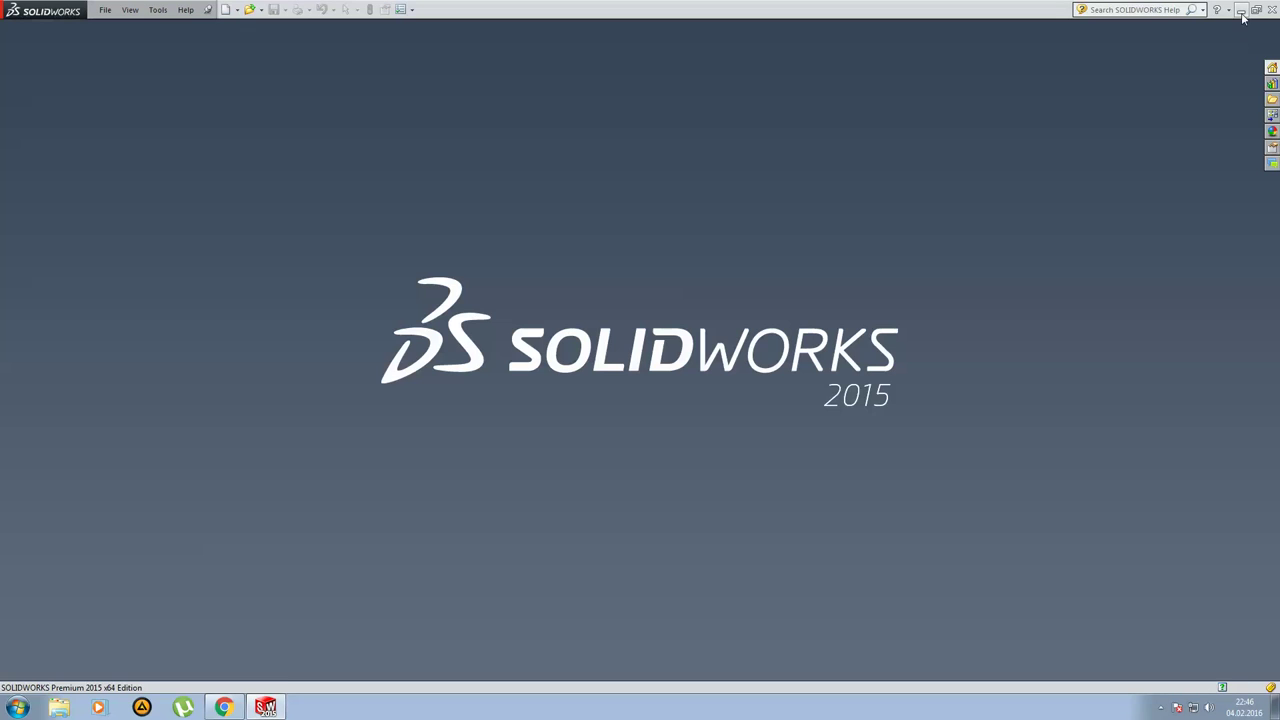
left_click(242, 699)
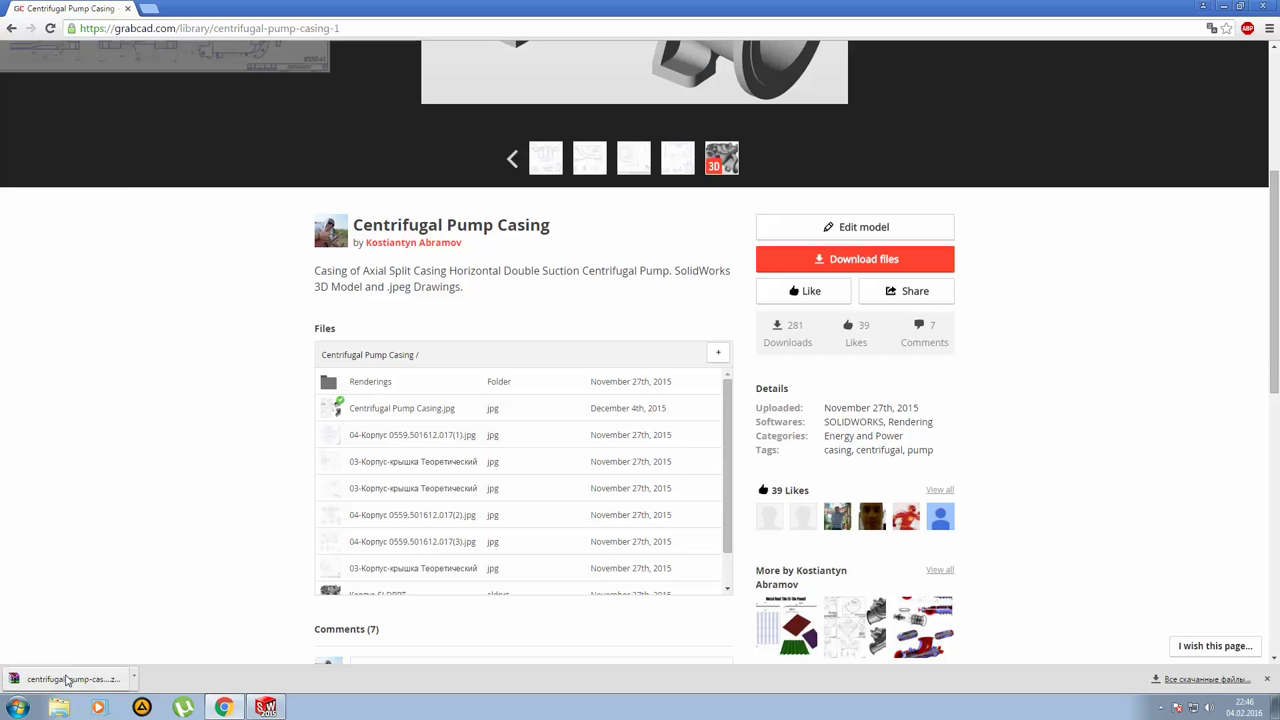
left_click(67, 680)
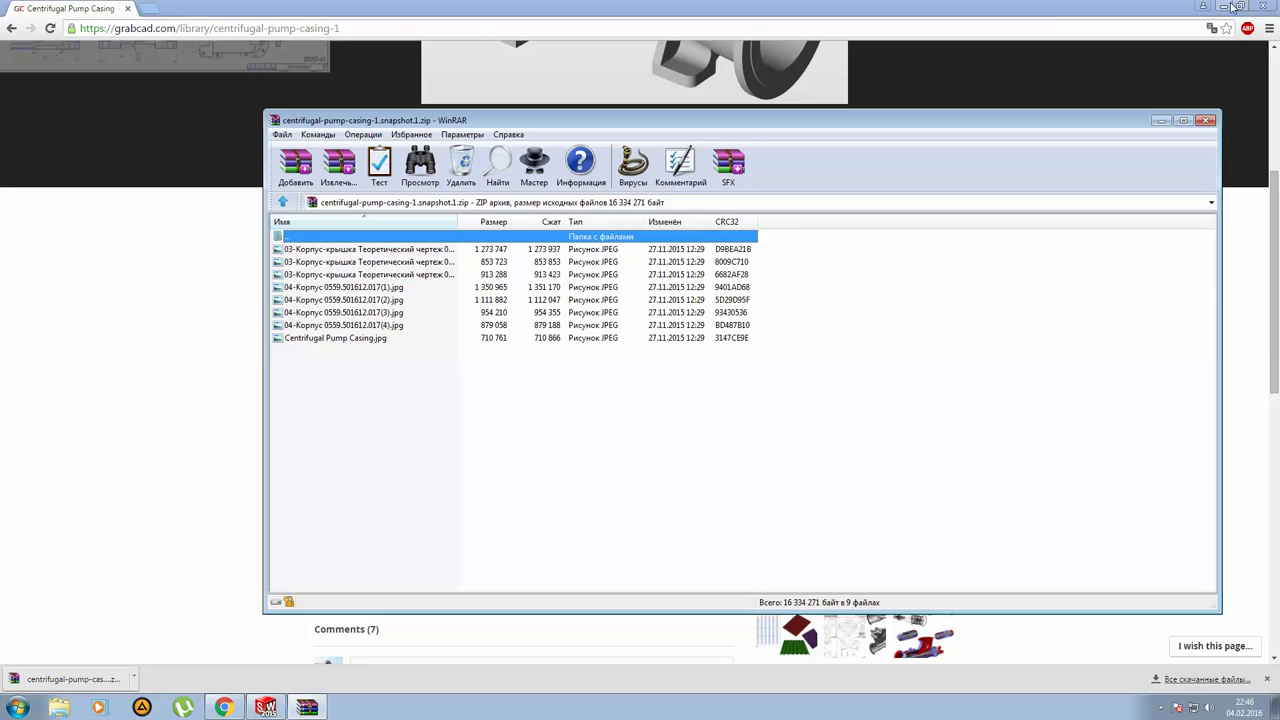
Minimize Chrome and SOLIDWORKS and create a desktop folder named Casing.
left_click(1224, 7)
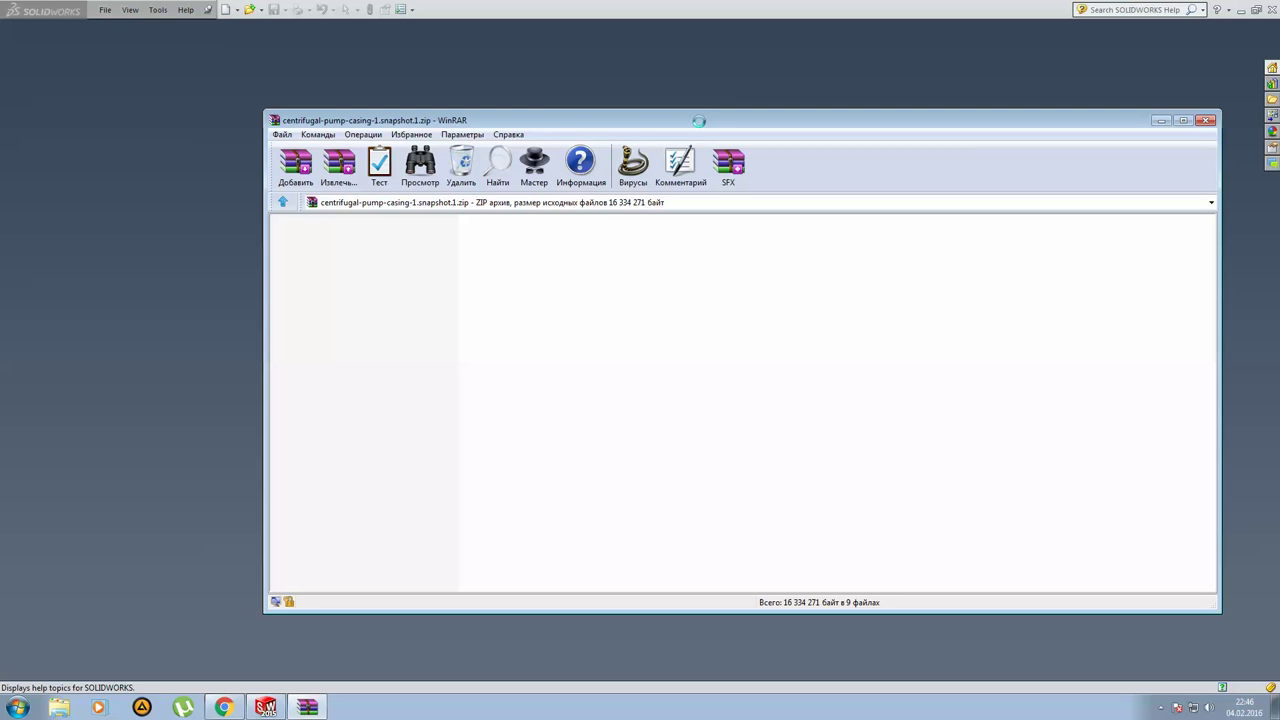
left_click(1241, 12)
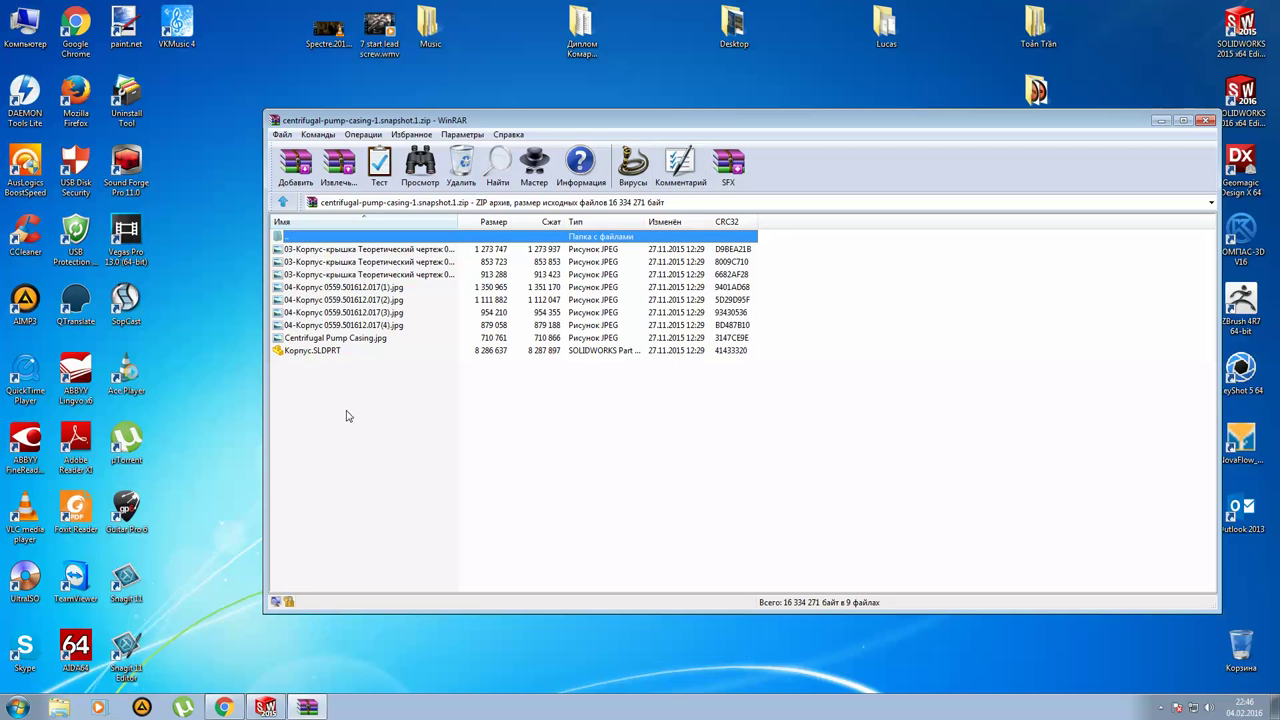
right_click(219, 262)
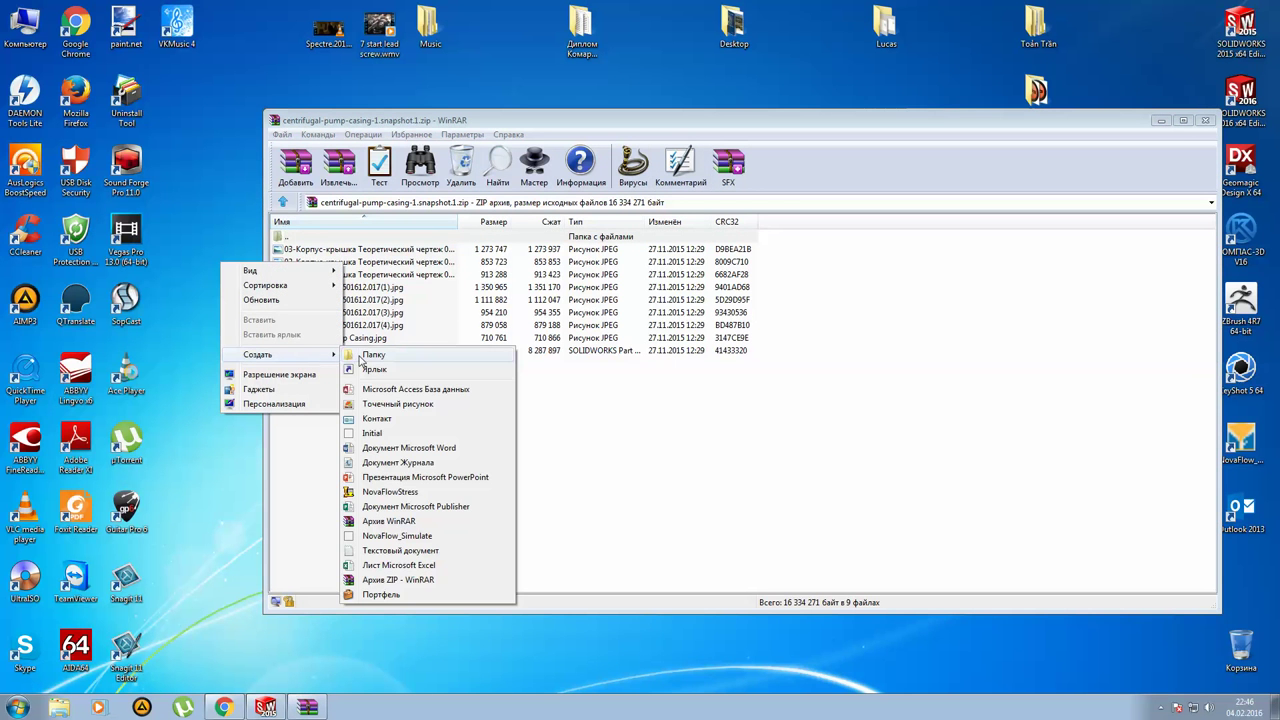
left_click(368, 355)
type("Casing")
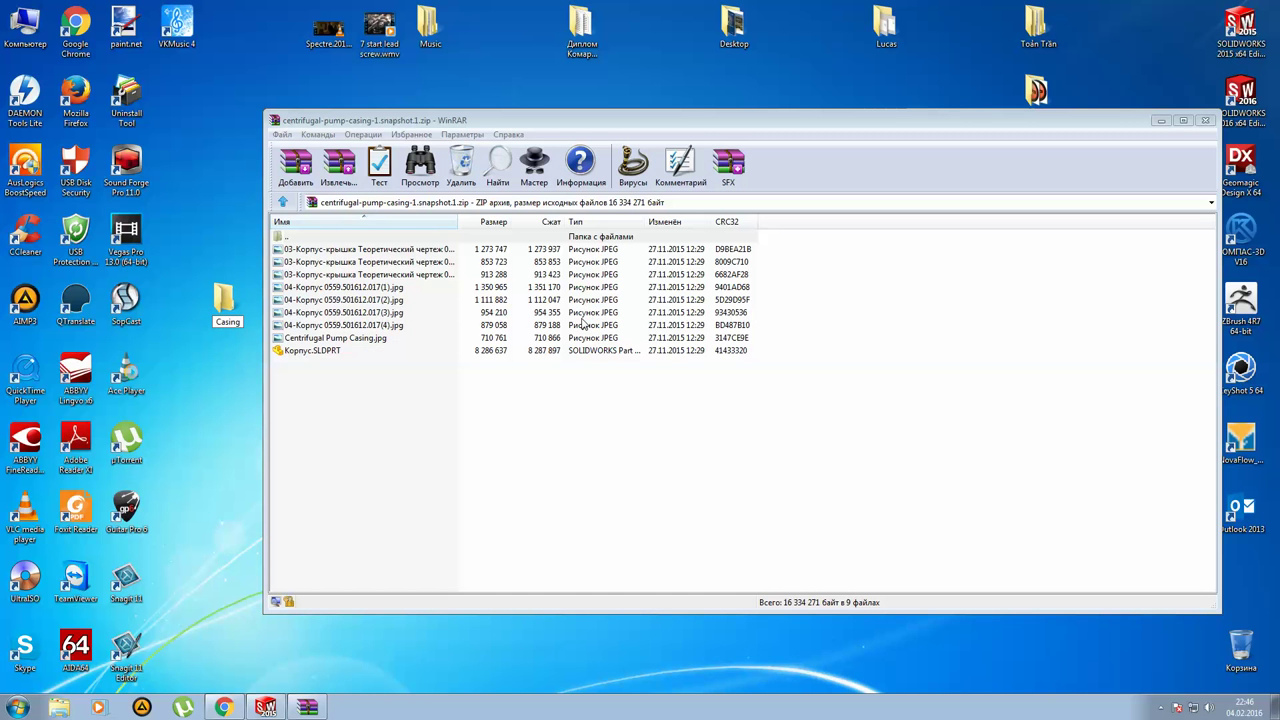
key("Return")
Extract all nine archive files into Casing and close WinRAR.
left_click_drag(386, 403, 312, 254)
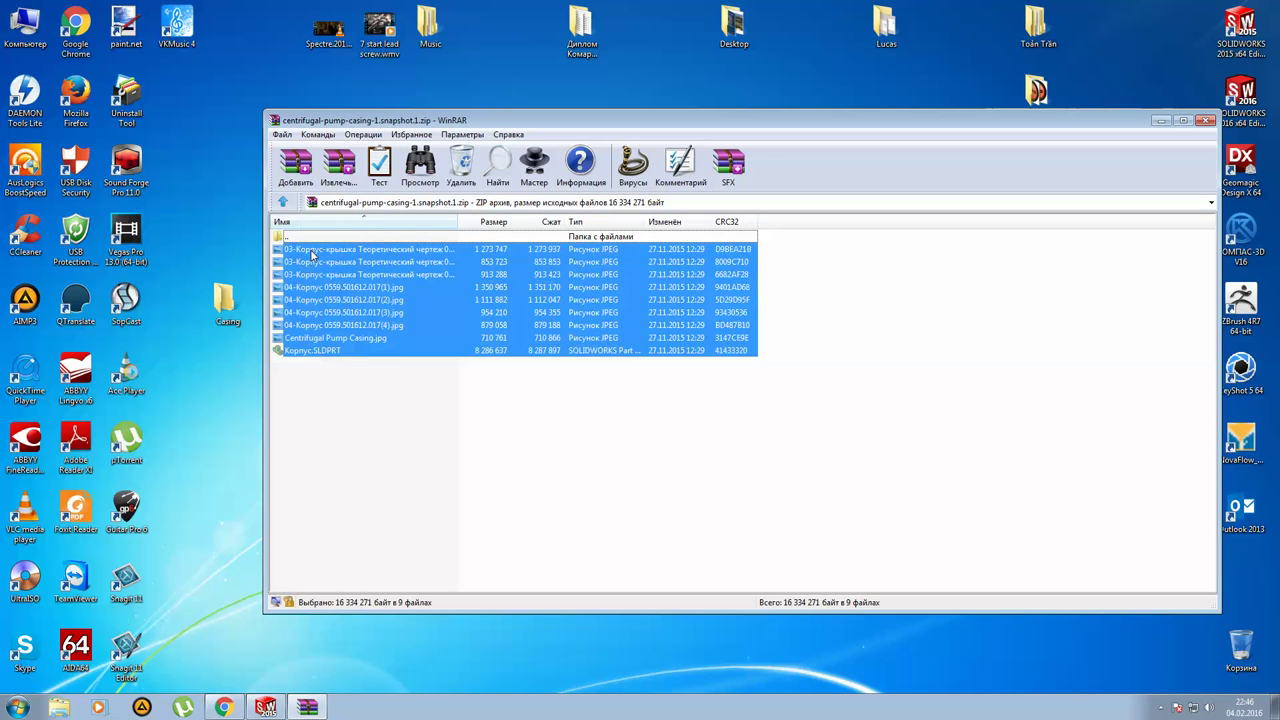
left_click_drag(312, 254, 228, 302)
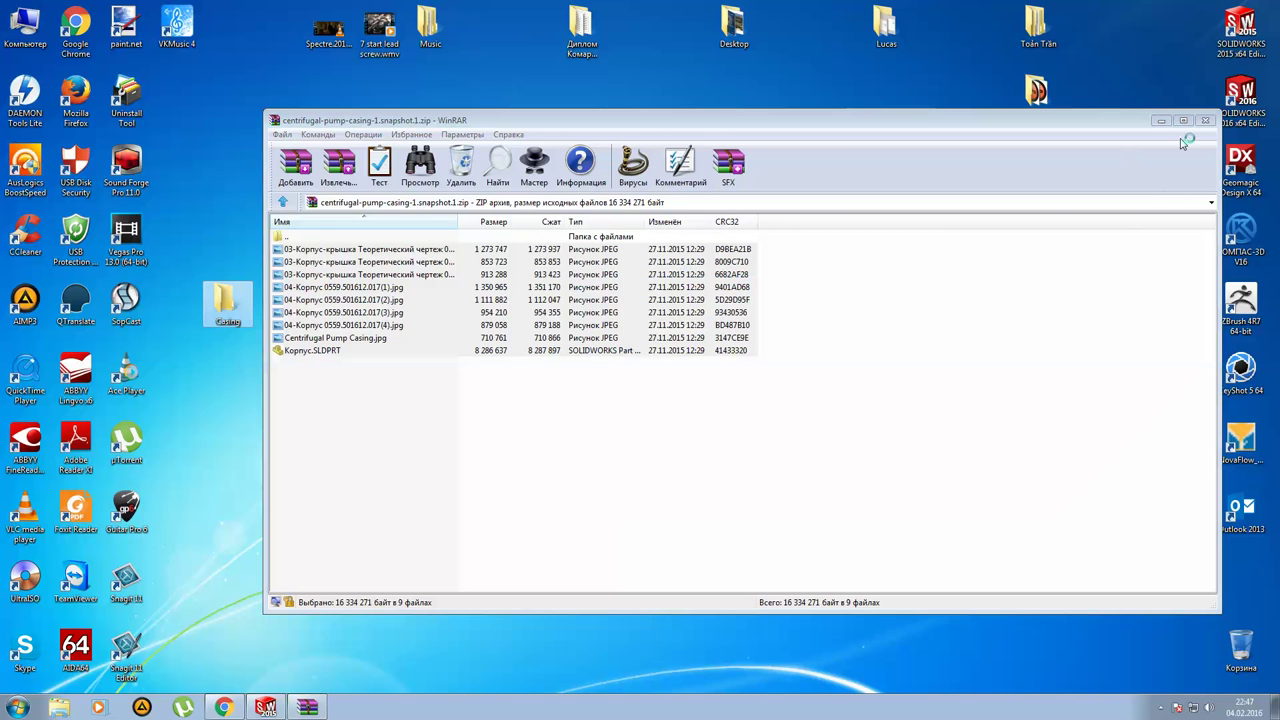
left_click(1206, 120)
left_click(232, 297)
Open the Casing folder full screen and view Centrifugal Pump Casing.jpg.
double_click(232, 297)
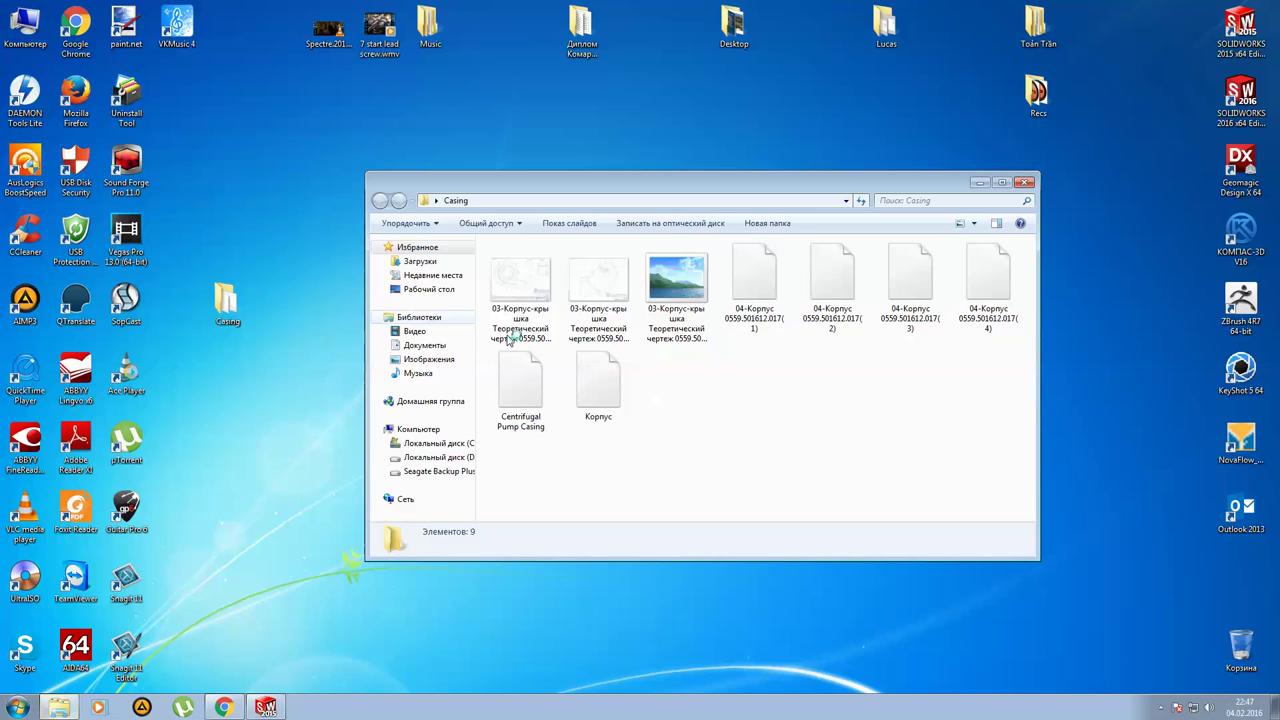
double_click(771, 189)
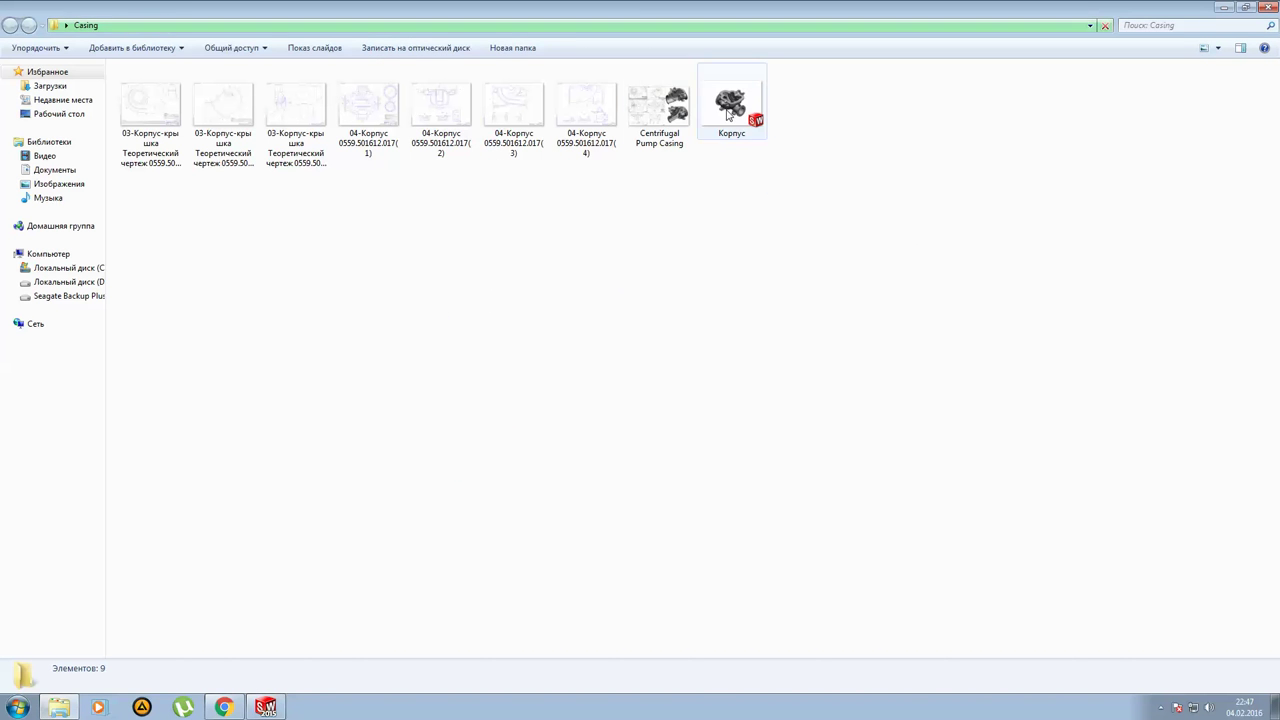
left_click(670, 113)
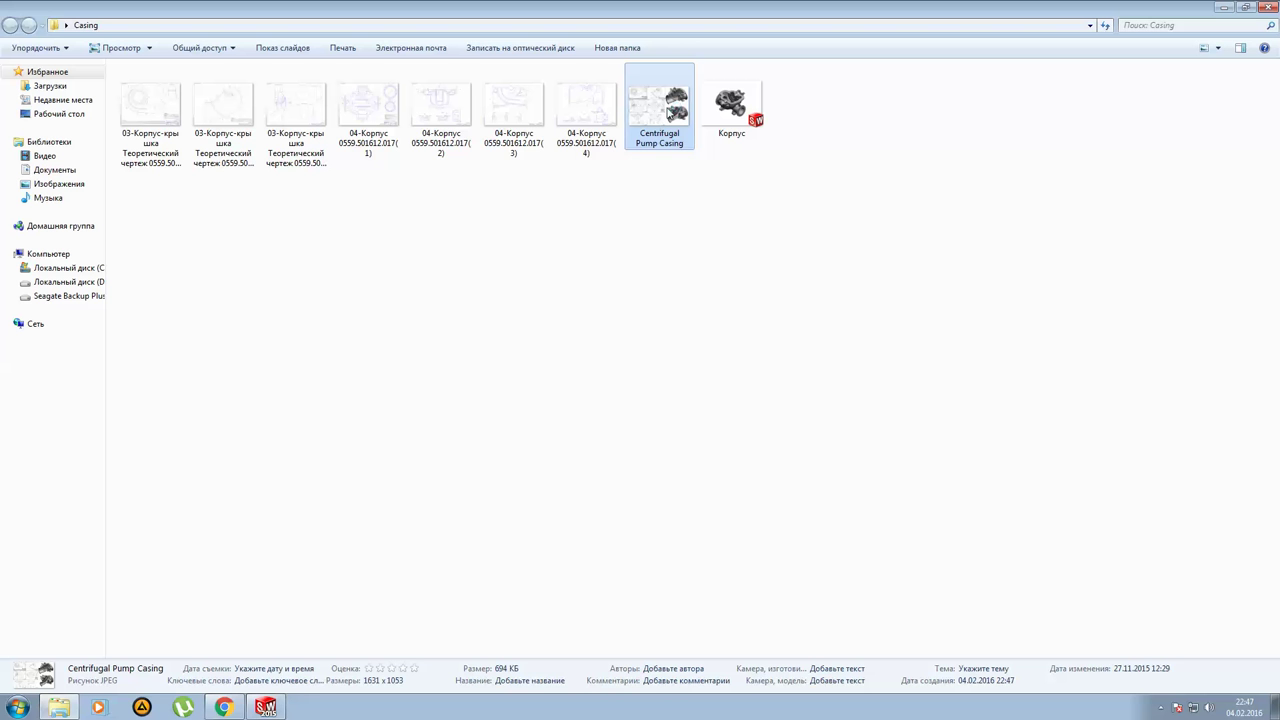
double_click(670, 113)
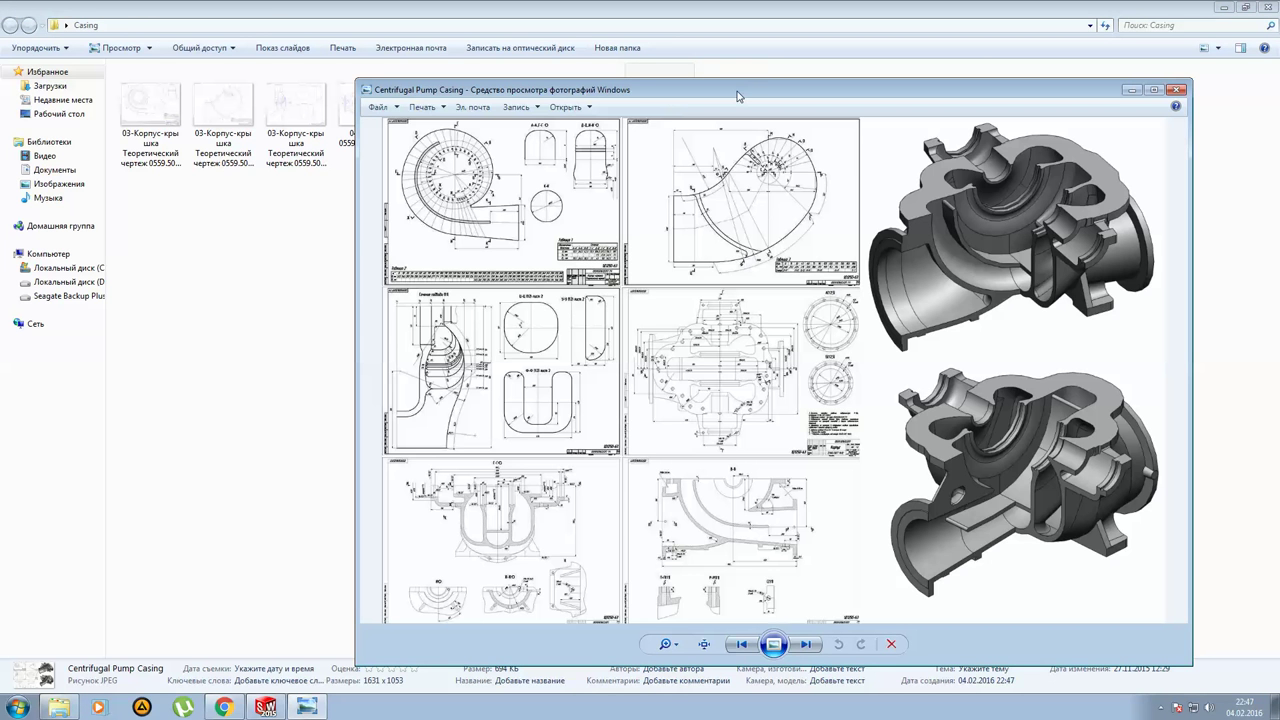
Maximize Photo Viewer and step through the sheets to the 03-Корпус-крышка ТЧ(3) drawing.
double_click(740, 90)
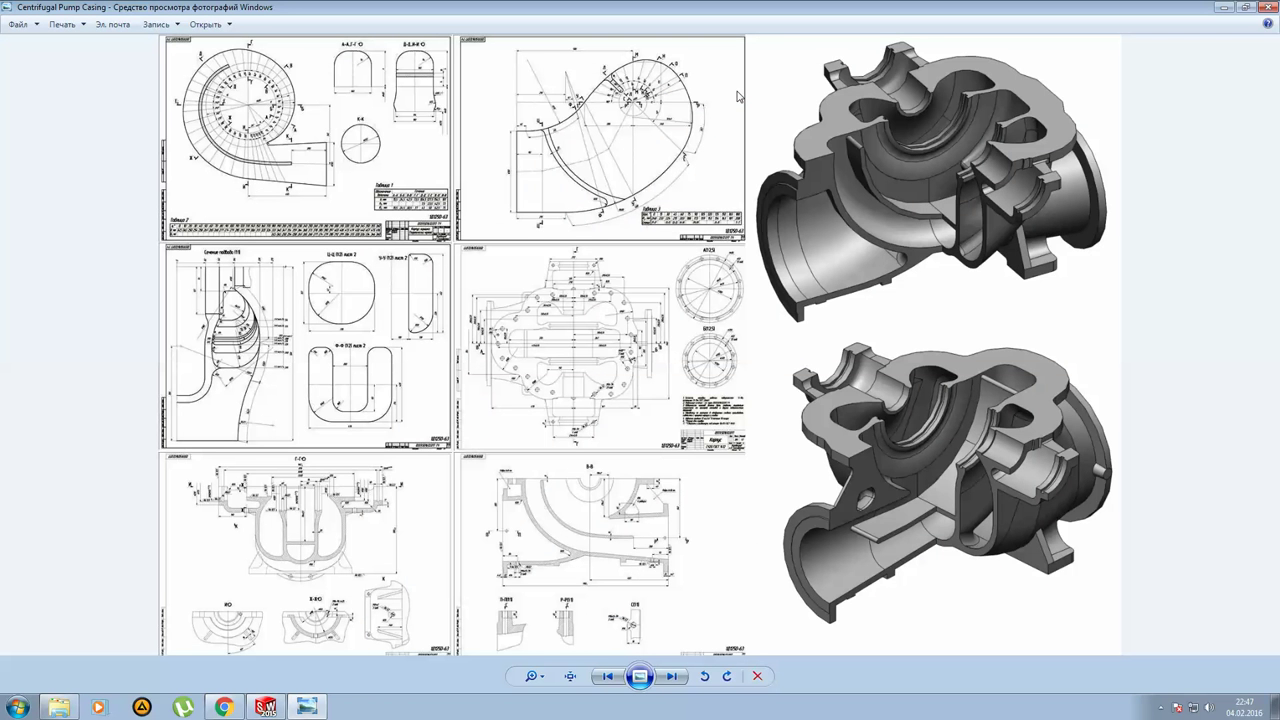
key("Right")
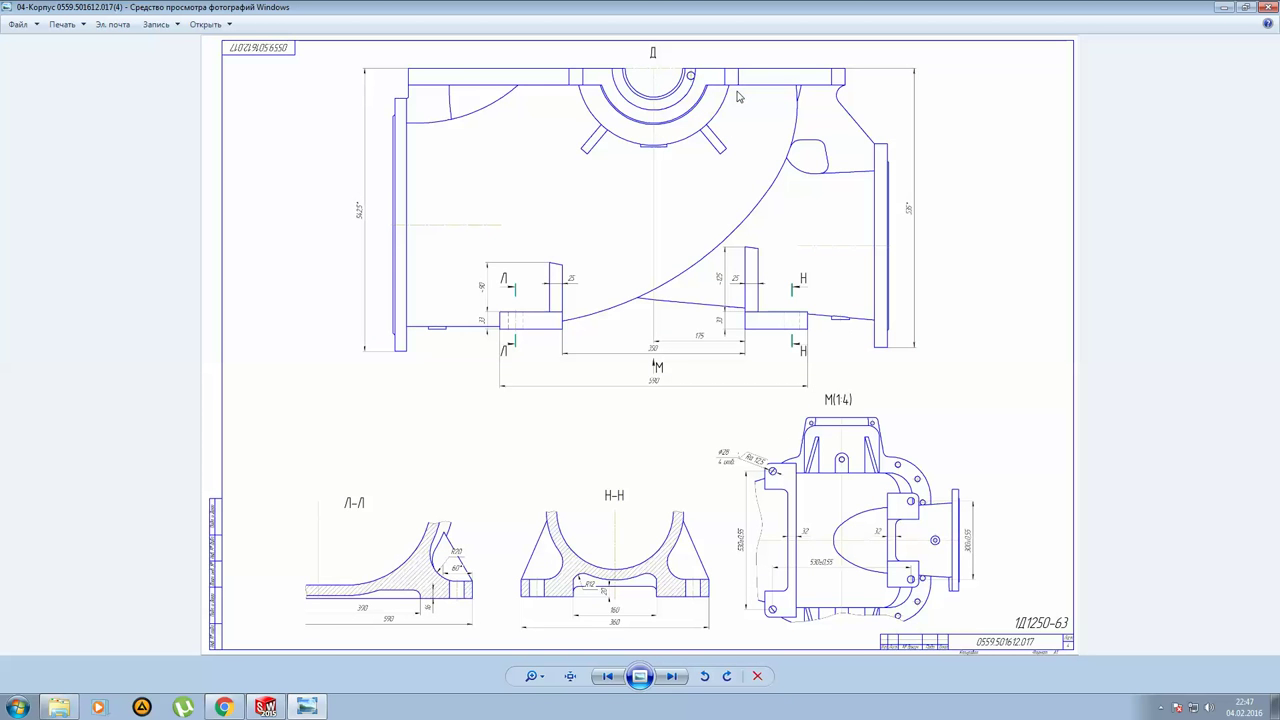
key("Left")
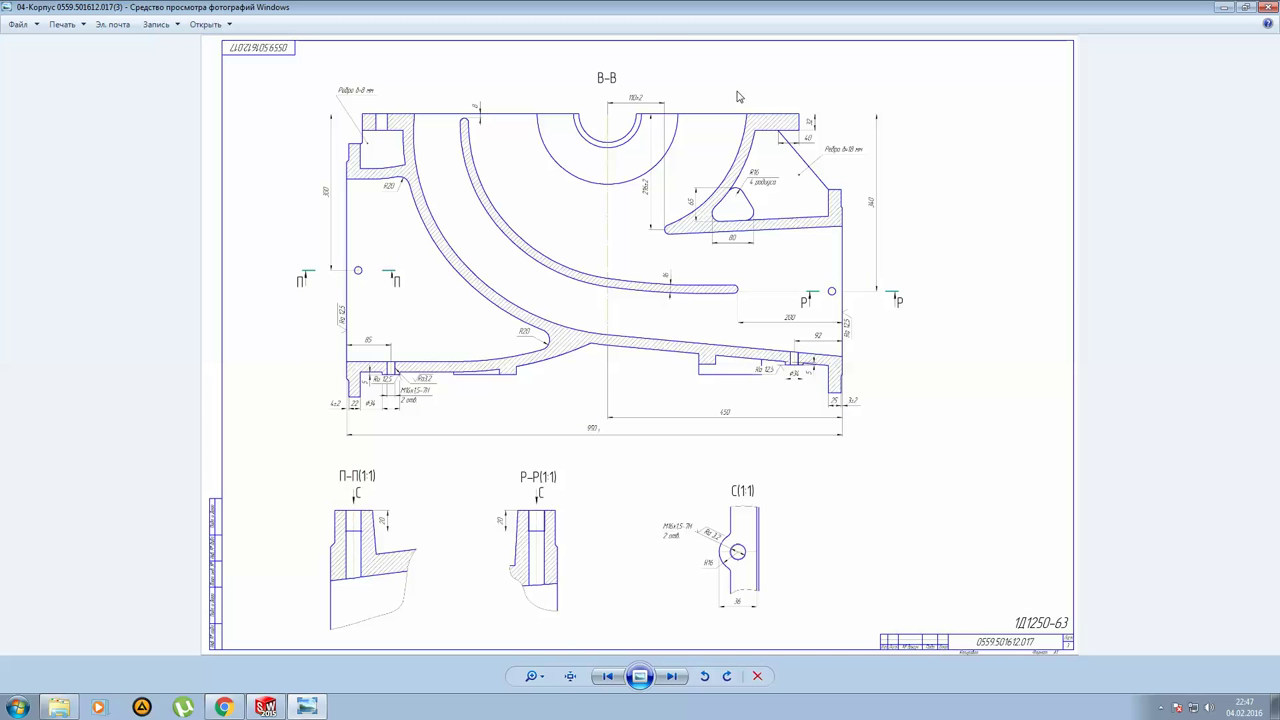
key("Left")
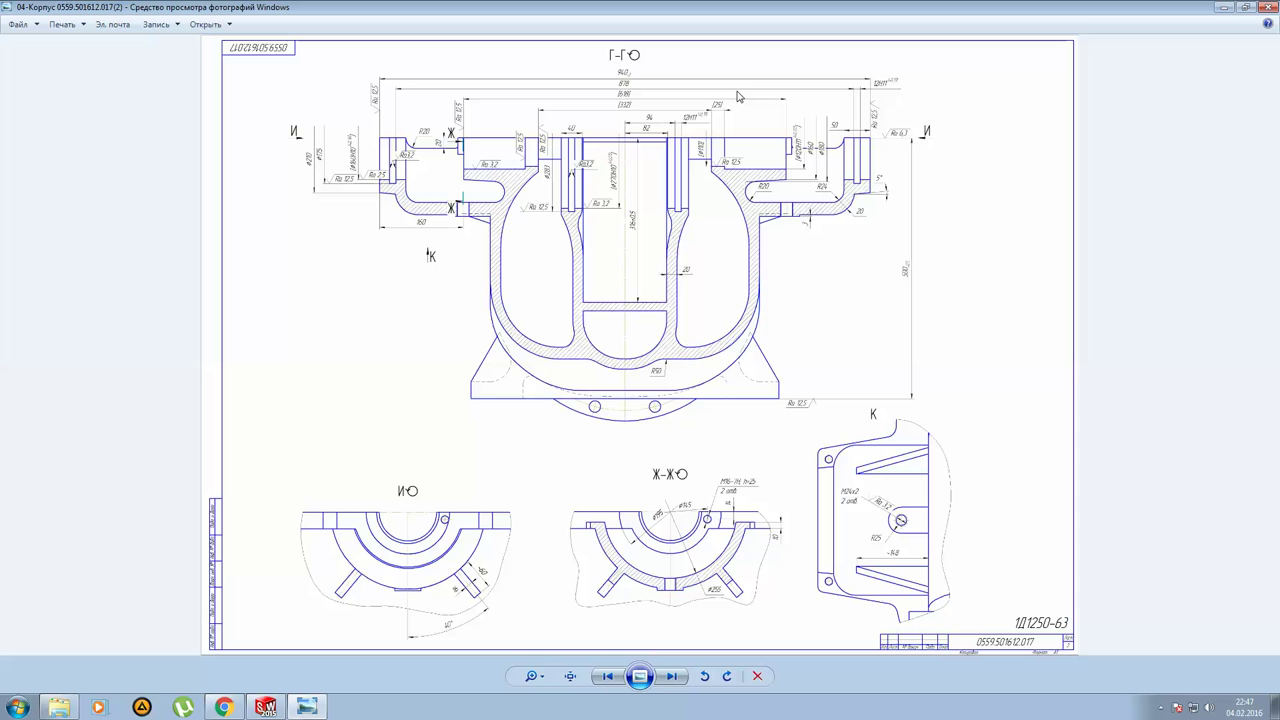
key("Left")
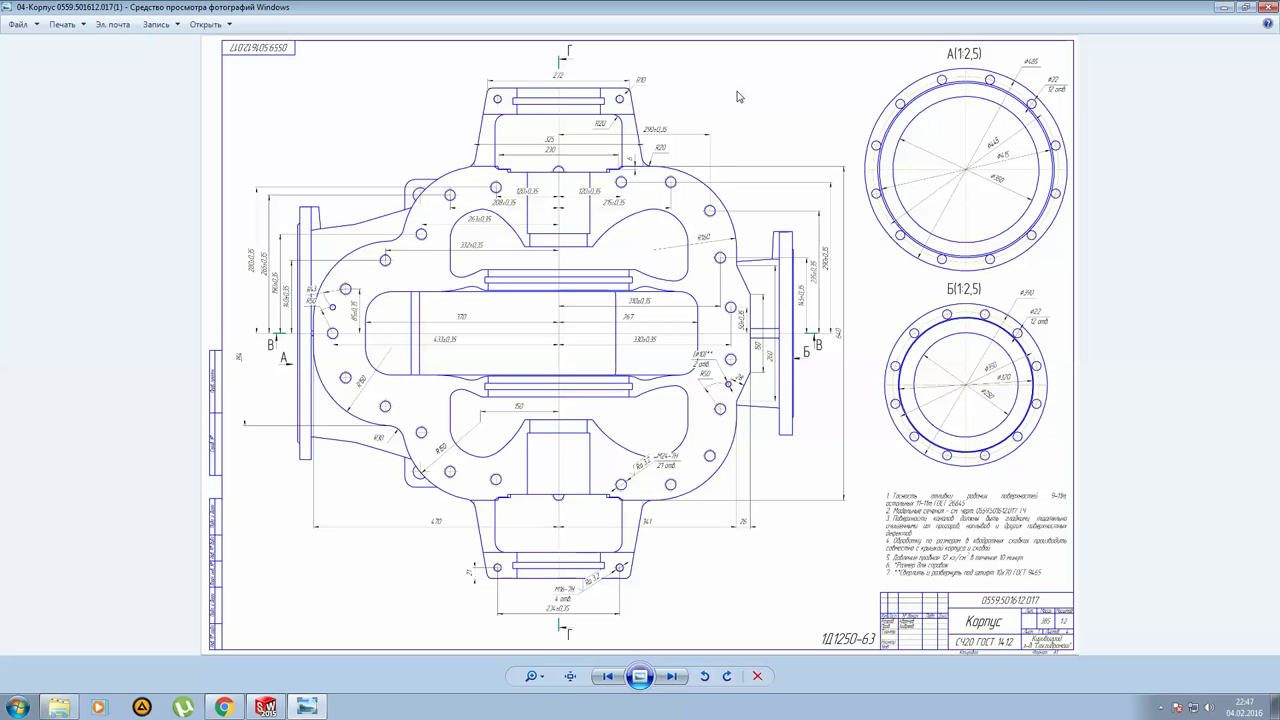
key("Left")
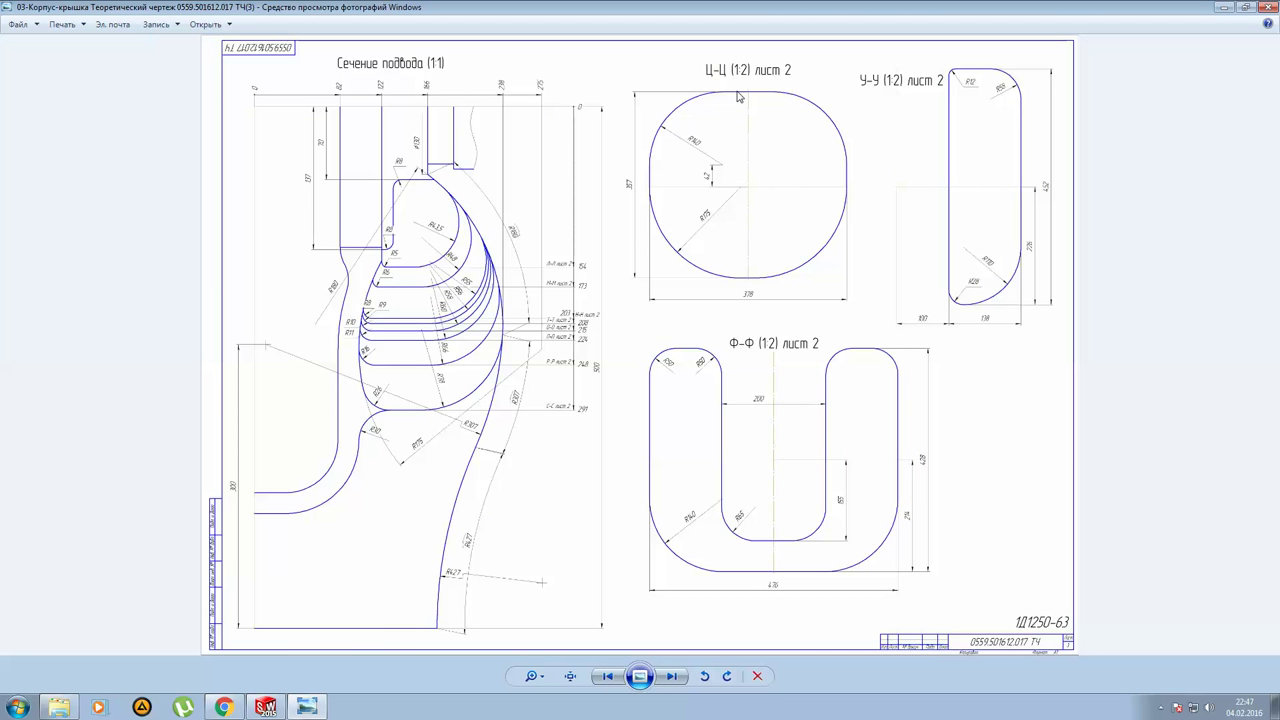
Zoom into the sheet and pan across the section labels, Т-Т section lines and R43.5 curve.
scroll(381, 171, "up", 1)
scroll(390, 172, "up", 1)
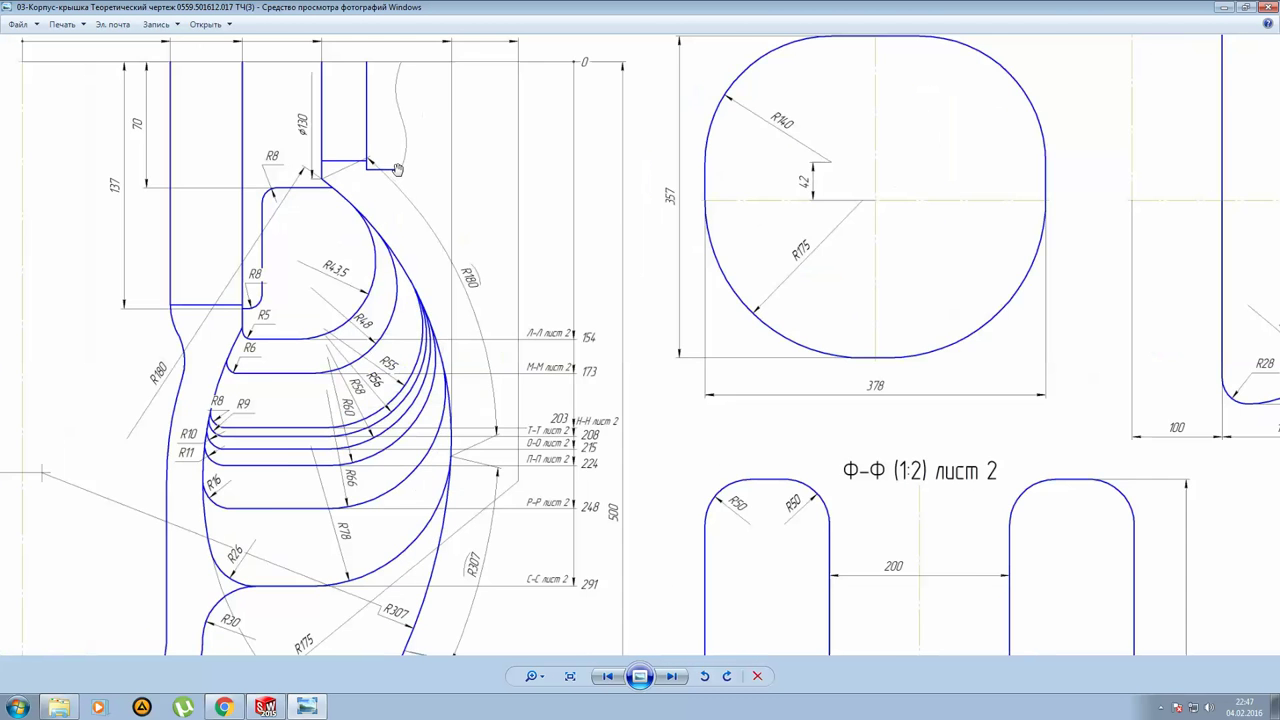
scroll(398, 173, "up", 1)
mouse_move(622, 306)
left_mouse_down()
mouse_move(624, 201)
mouse_move(673, 179)
left_mouse_up()
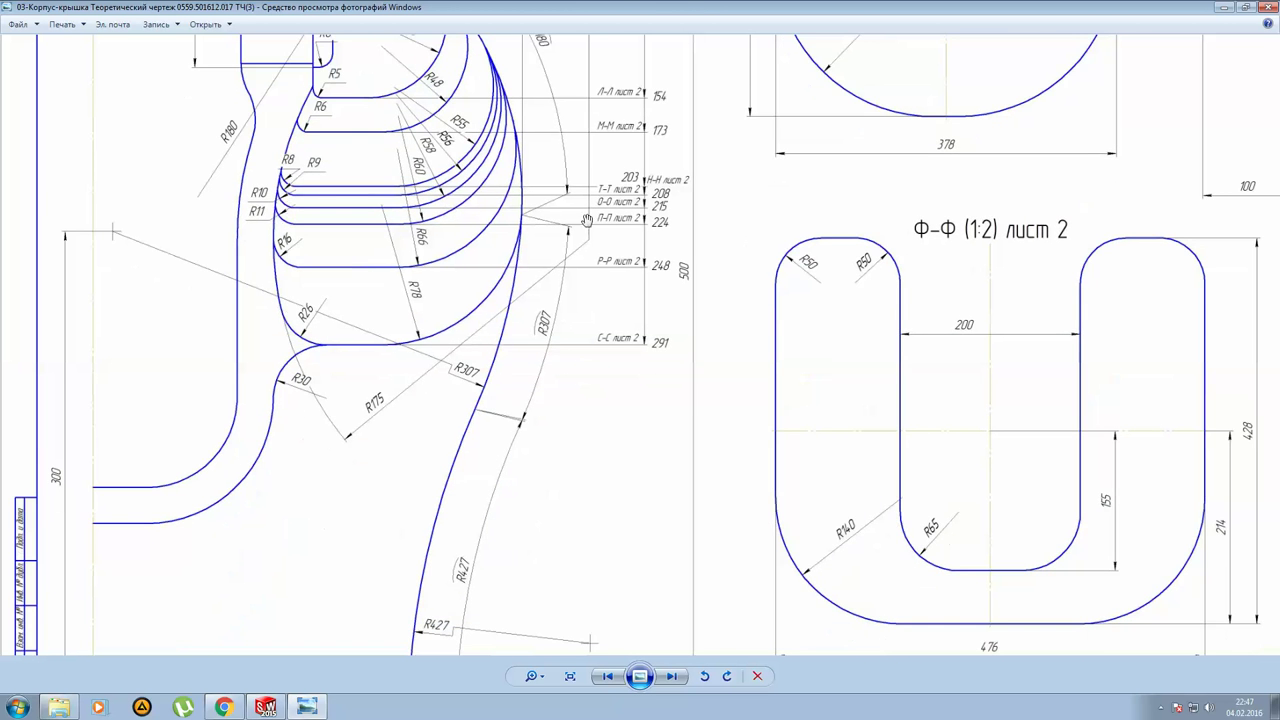
left_click_drag(506, 207, 528, 346)
left_click_drag(451, 104, 451, 238)
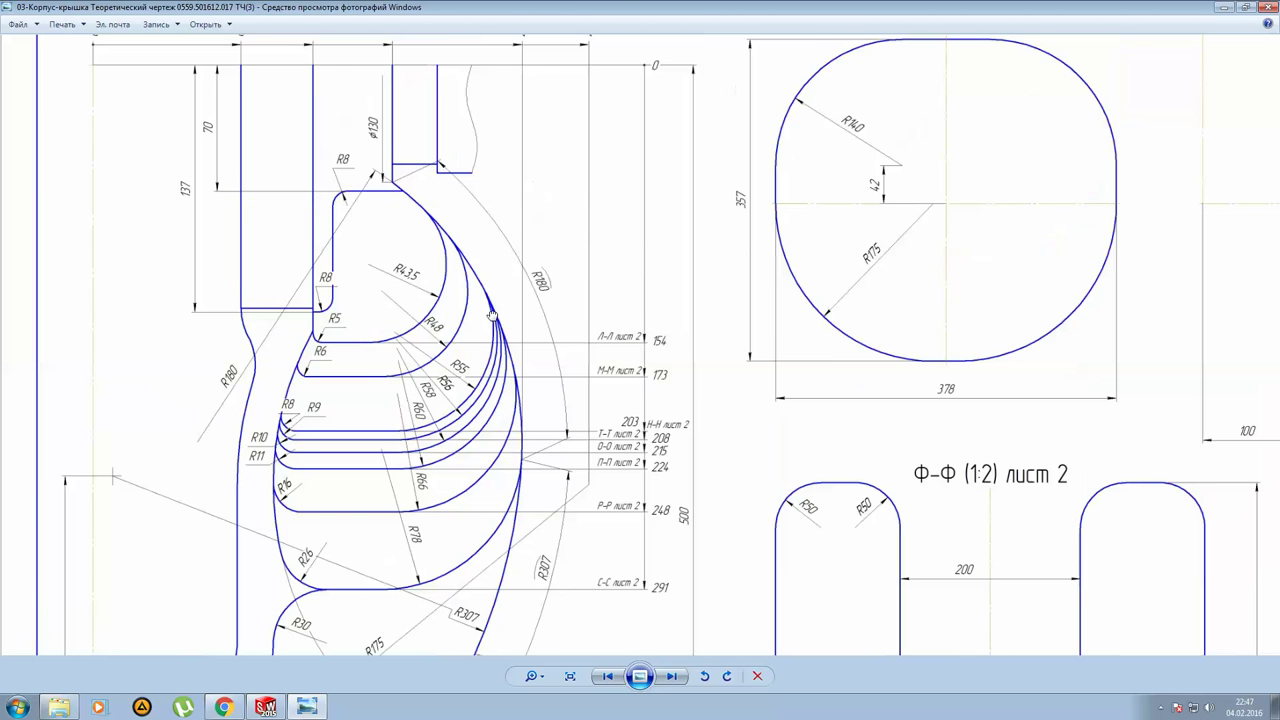
Inspect the R10, R11, R16, R26, R30 and R175 radii of the inlet section.
scroll(451, 238, "down", 1)
scroll(470, 232, "up", 1)
scroll(490, 225, "up", 1)
scroll(509, 218, "up", 1)
left_click_drag(509, 218, 850, 5)
left_click_drag(535, 430, 566, 346)
left_click_drag(583, 515, 580, 307)
scroll(580, 307, "down", 3)
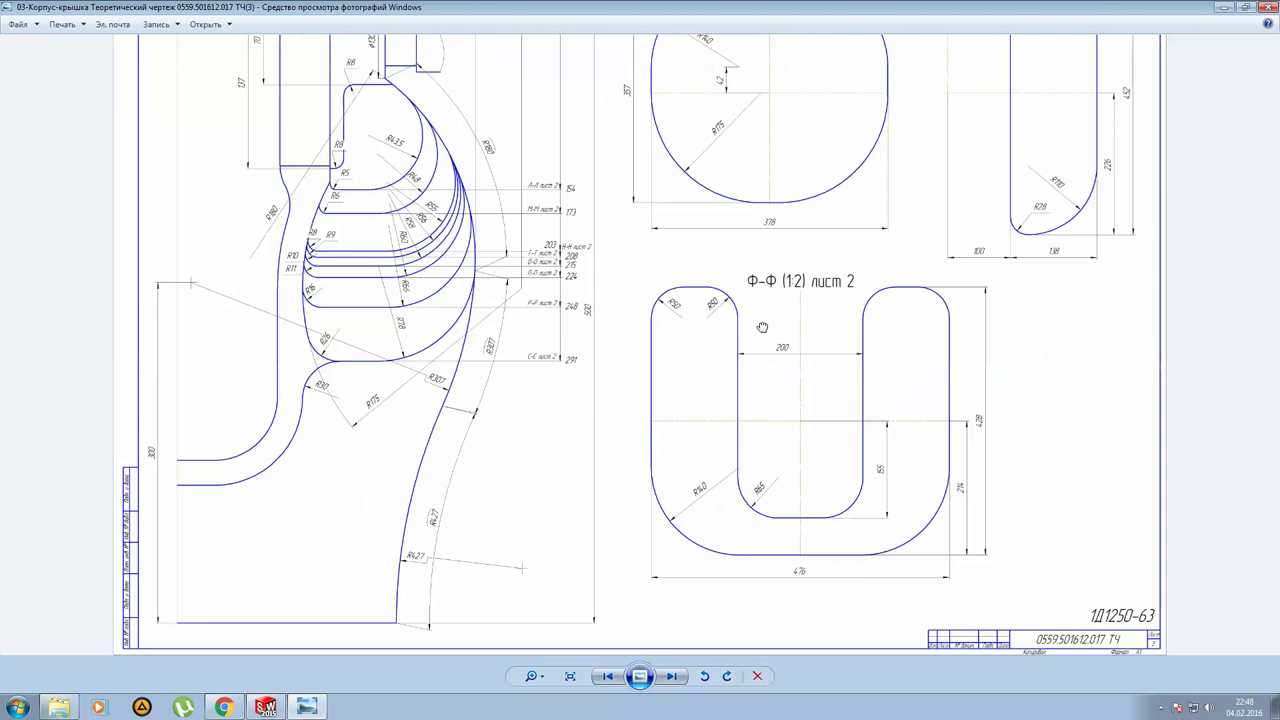
scroll(766, 323, "up", 1)
scroll(587, 418, "down", 1)
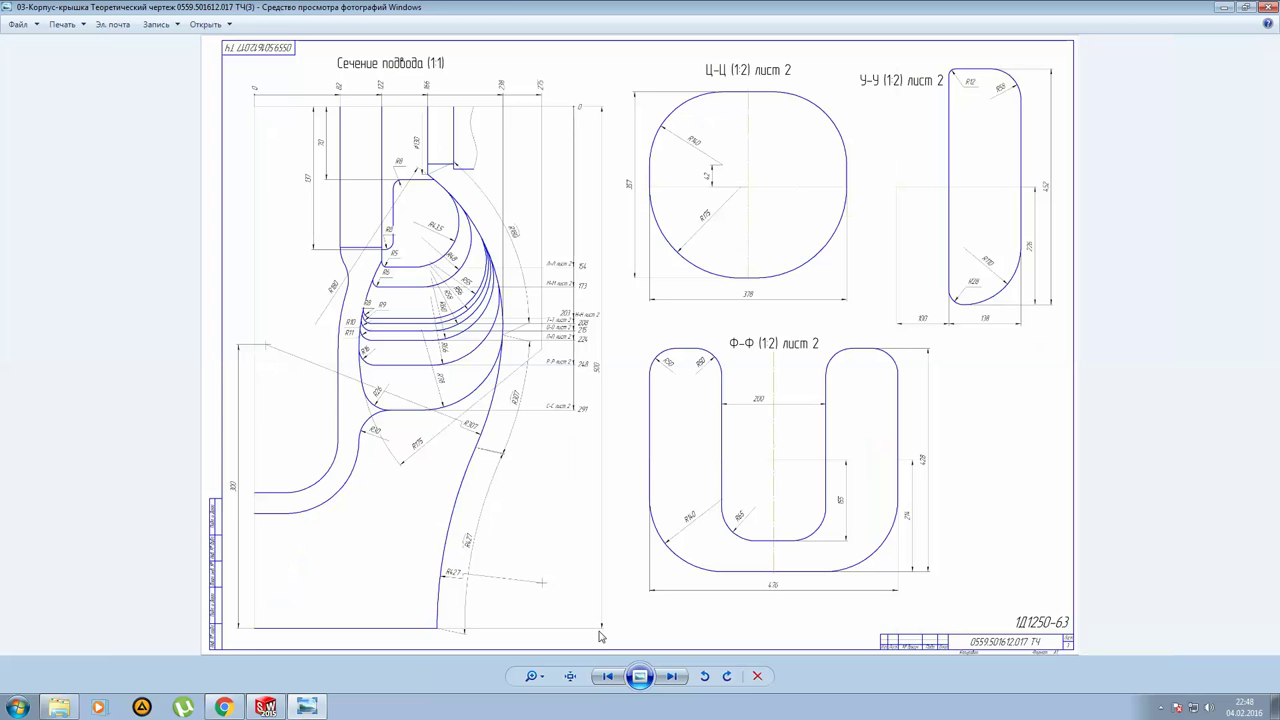
Review the earlier sheets and overview image, close the viewer, and drag the Корпус file toward SOLIDWORKS.
left_click(609, 678)
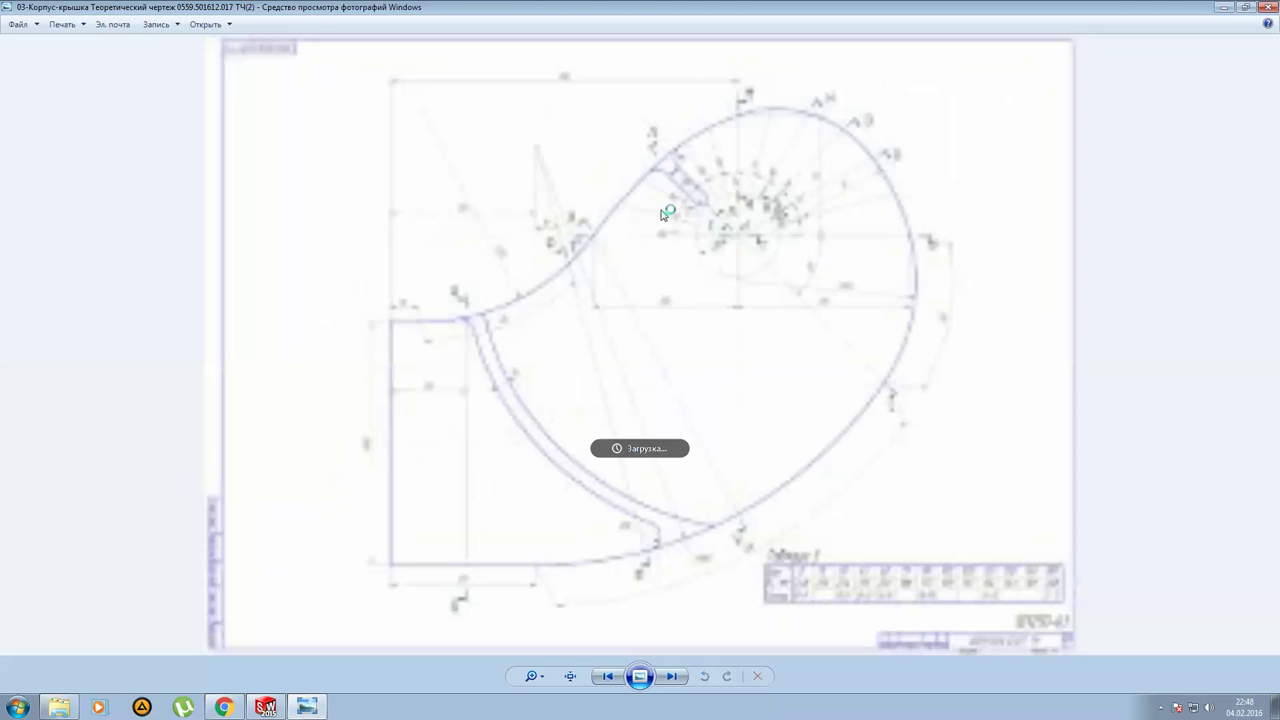
scroll(860, 476, "up", 1)
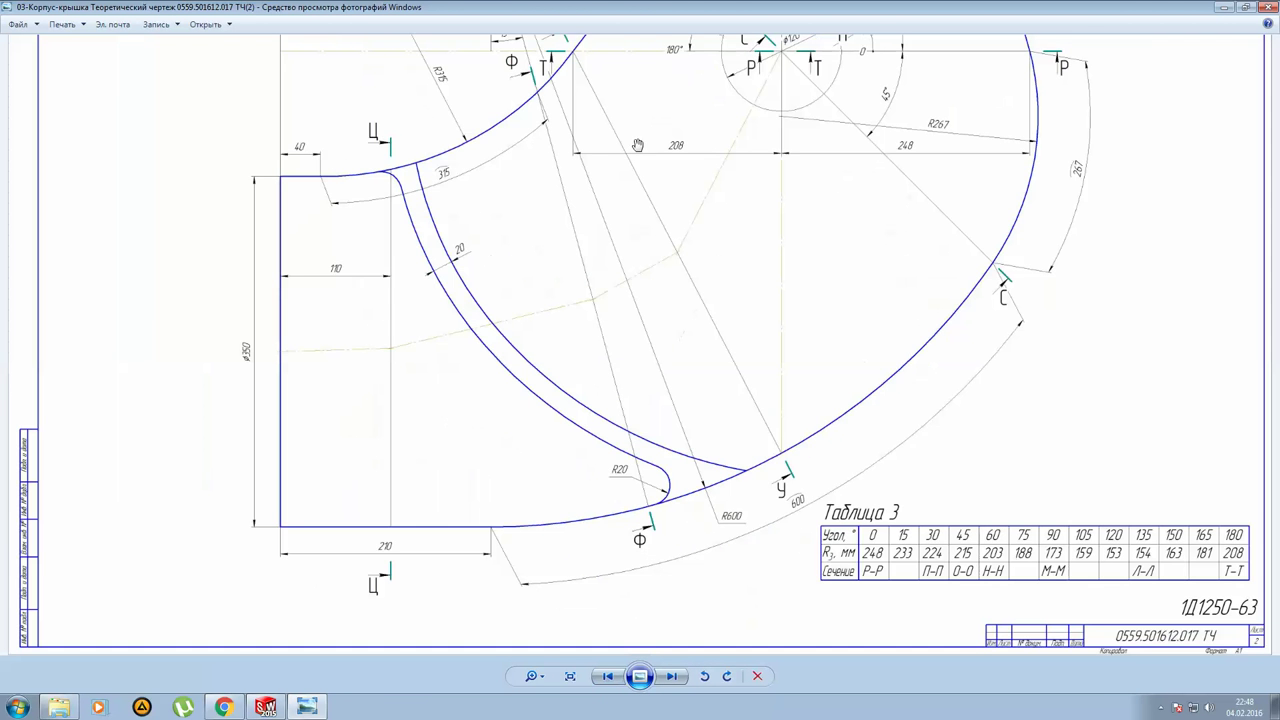
scroll(672, 188, "down", 1)
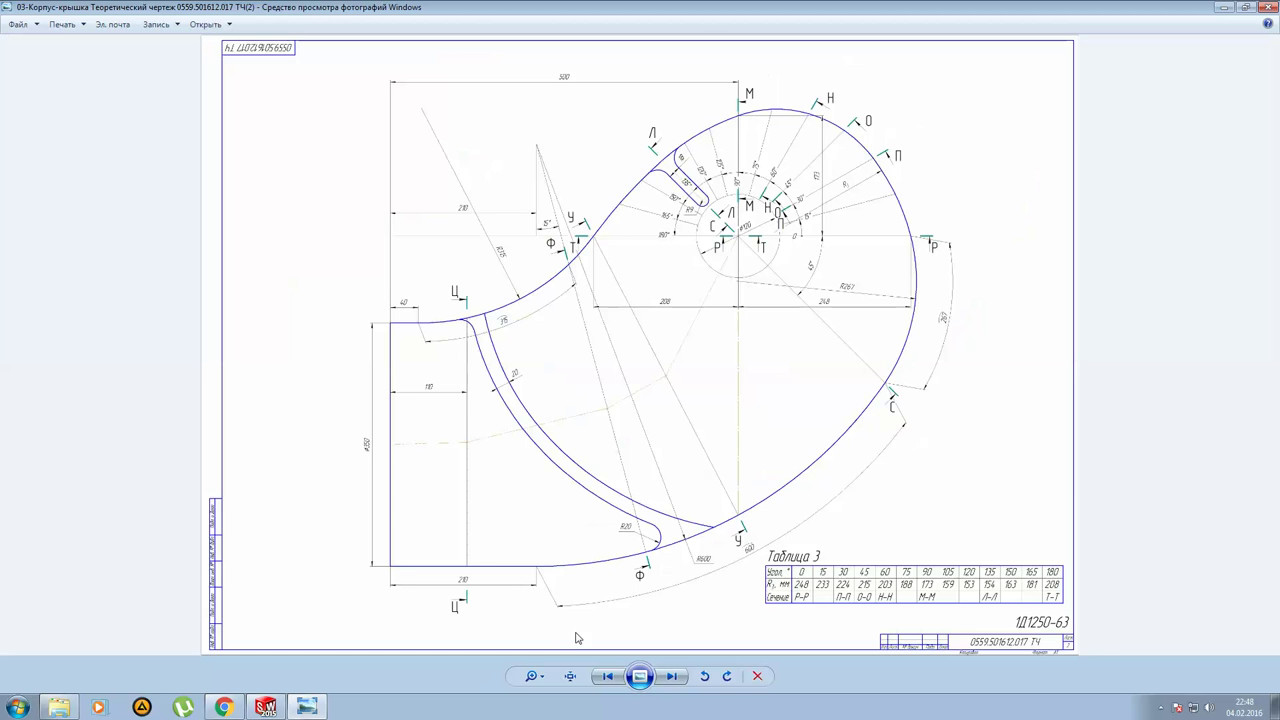
left_click(613, 683)
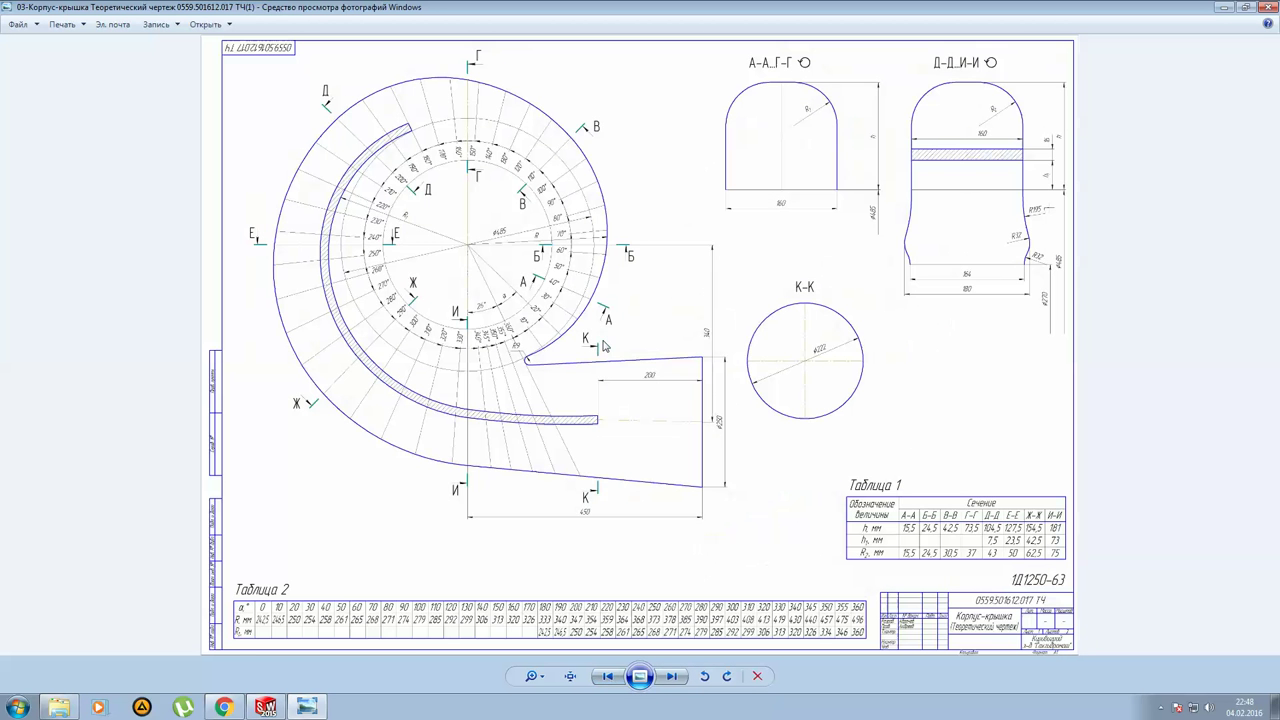
left_click(604, 683)
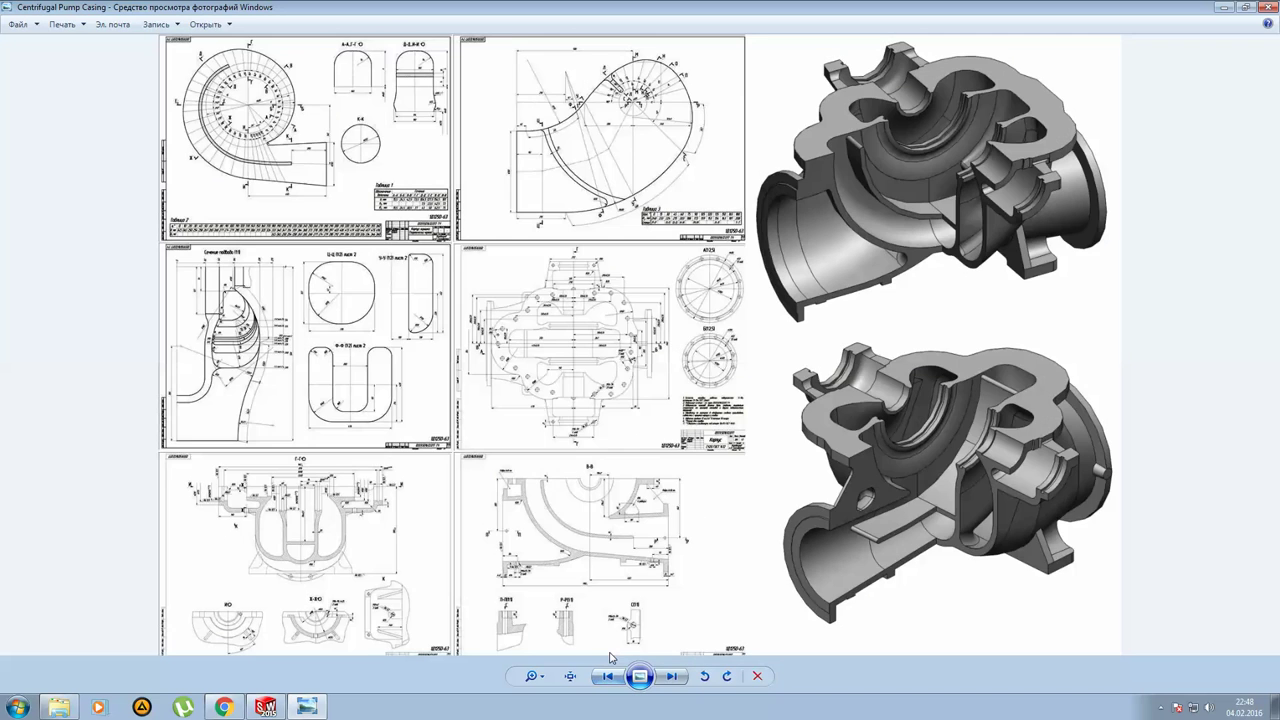
left_click(1267, 7)
left_click(731, 102)
left_click_drag(733, 102, 270, 708)
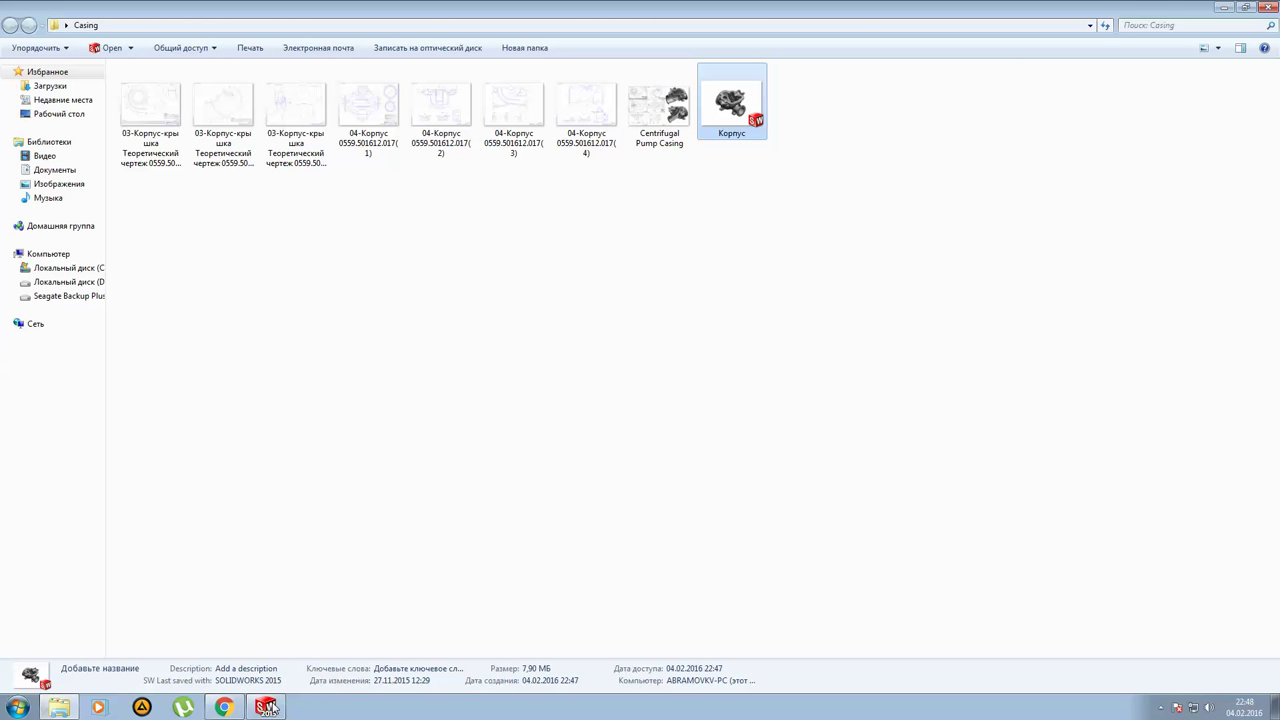
Drop the Корпус part into SOLIDWORKS, close the stray Chrome window, and bring SOLIDWORKS forward.
left_click_drag(270, 707, 358, 575)
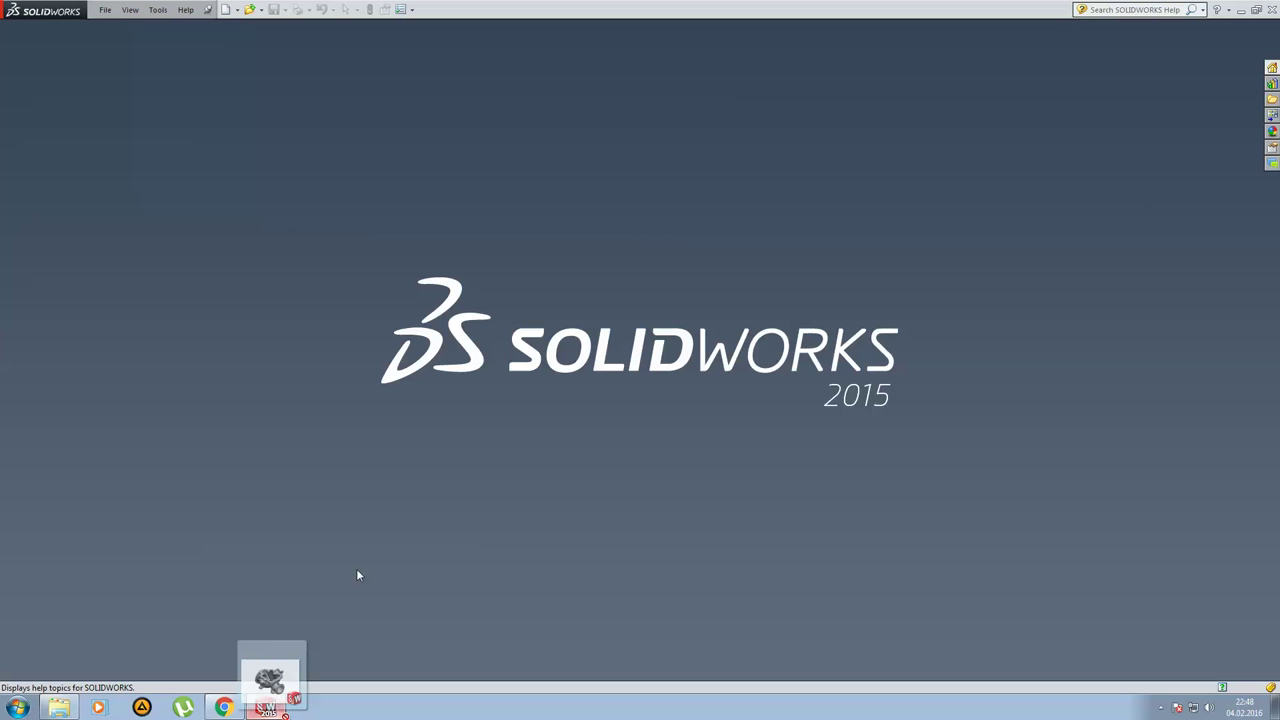
left_click_drag(357, 570, 415, 393)
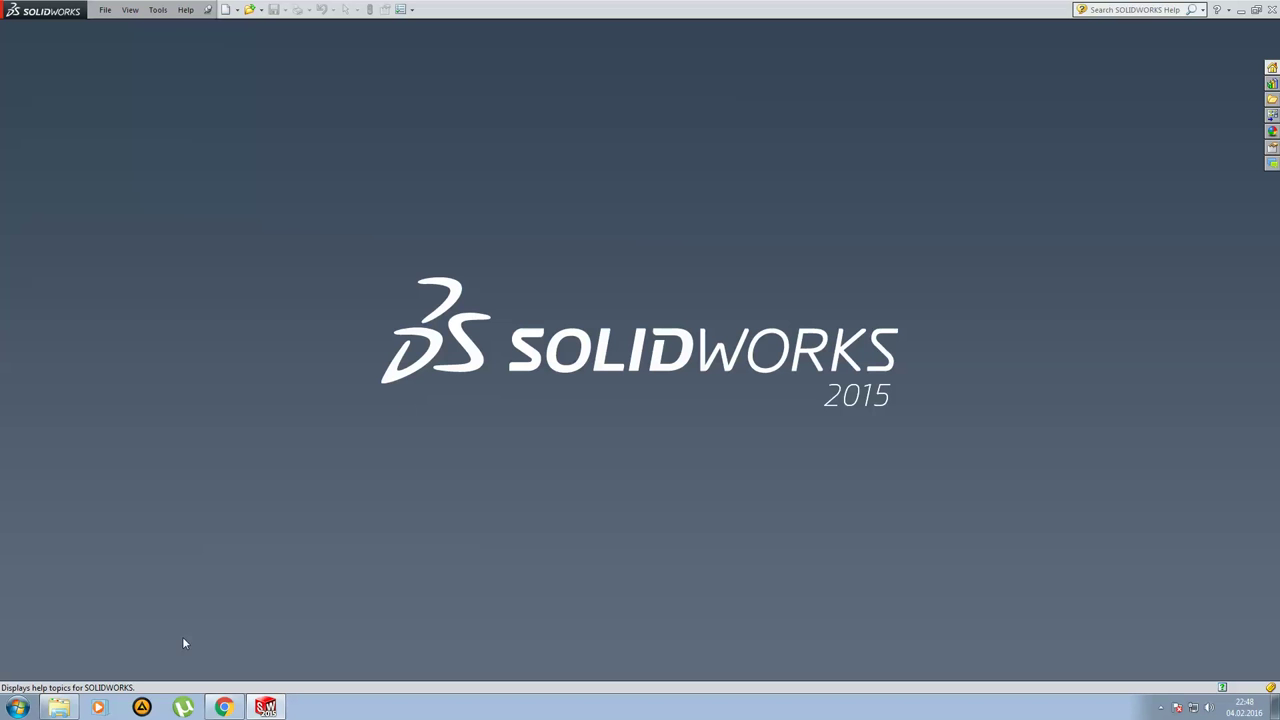
left_click(228, 710)
right_click(228, 710)
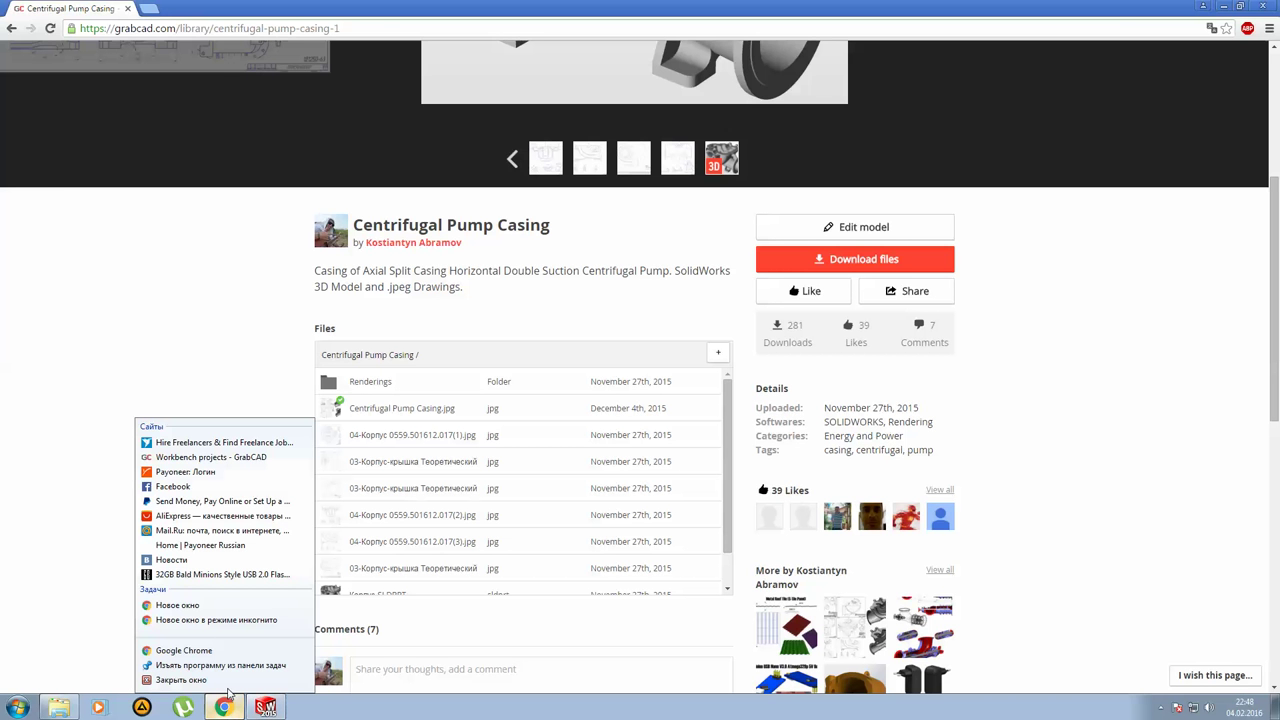
left_click(228, 686)
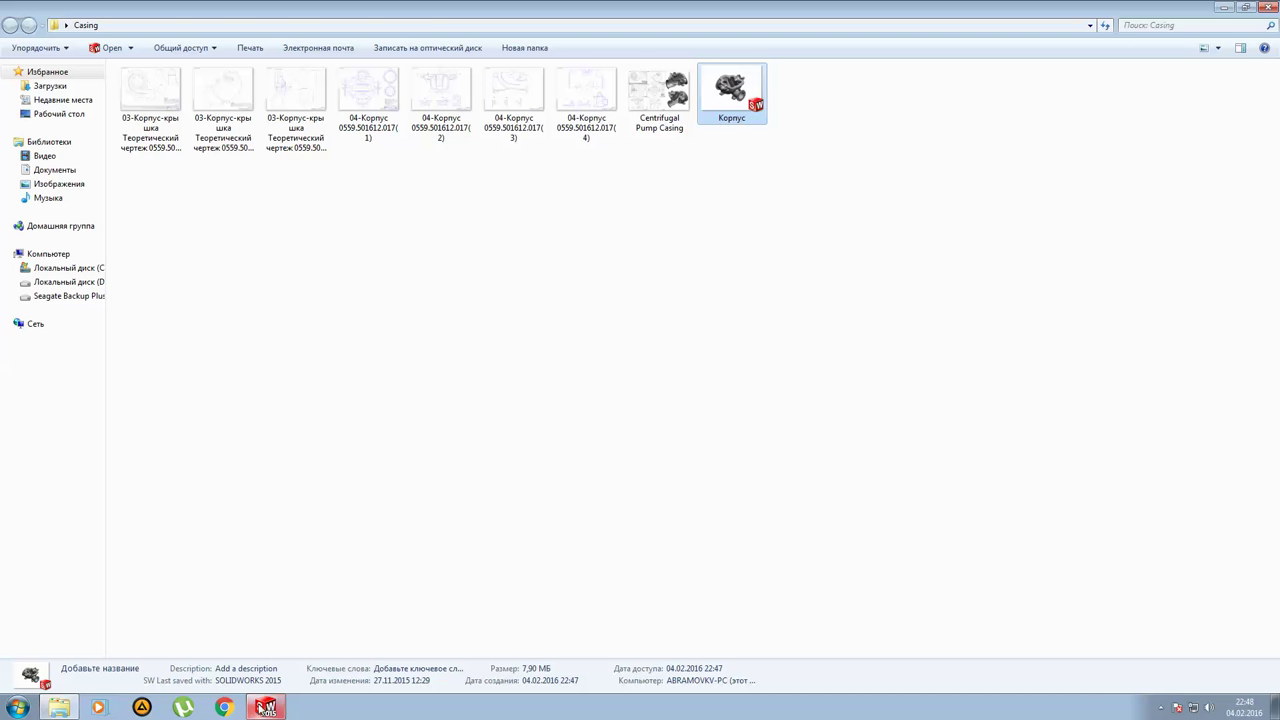
left_click(264, 709)
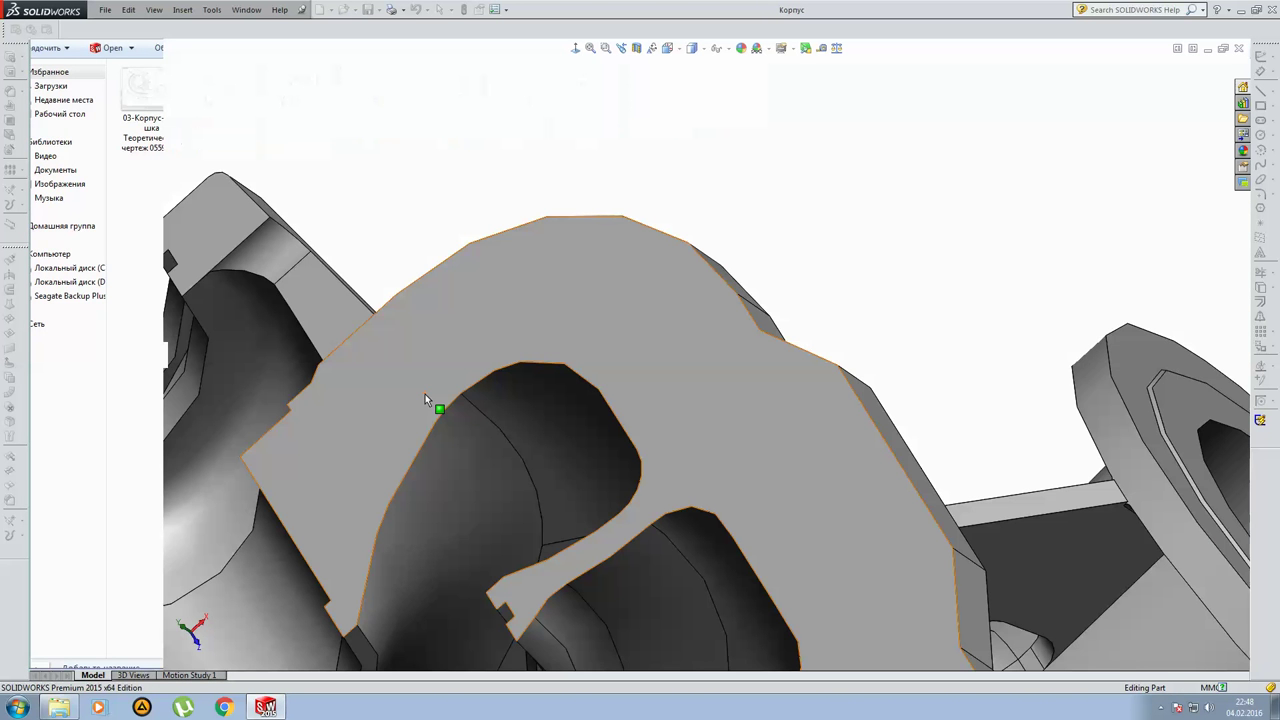
Orbit the casing, make sketch Эскиз10 visible, and roll the feature tree back to before Плоскость6.
scroll(600, 250, "up", 2)
scroll(775, 335, "up", 2)
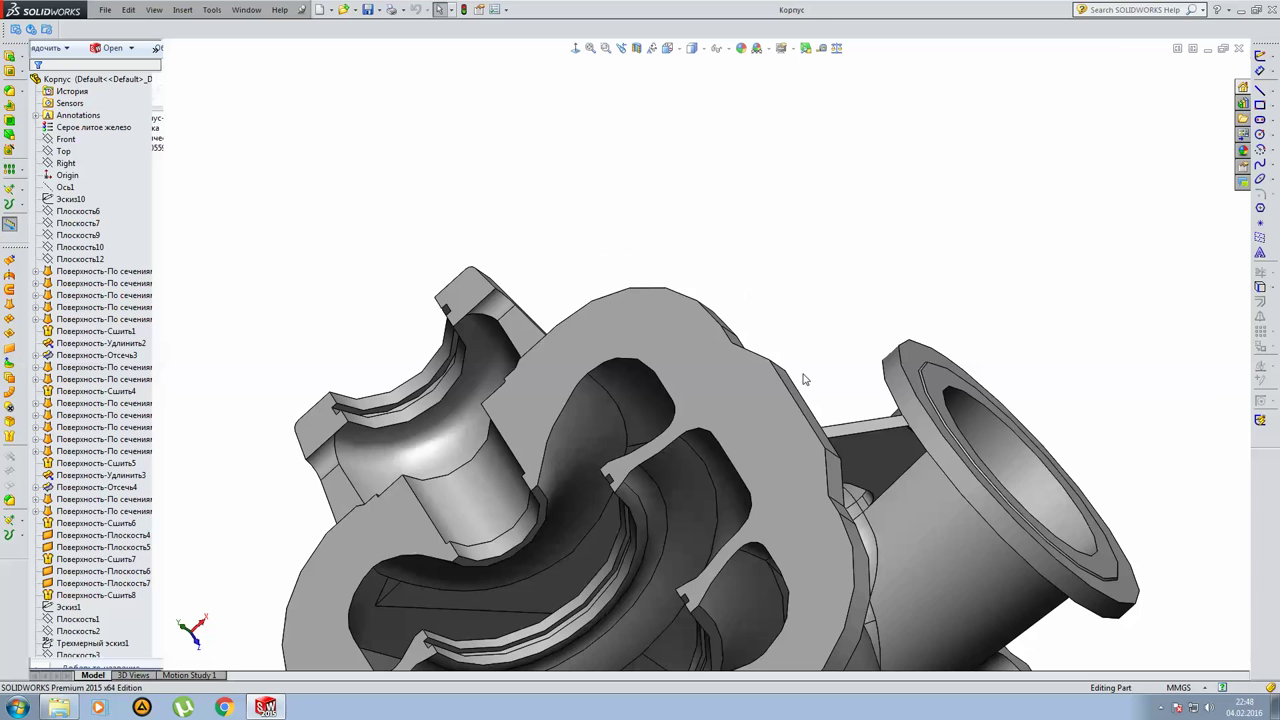
scroll(803, 379, "up", 5)
mouse_move(831, 226)
middle_mouse_down()
mouse_move(624, 431)
mouse_move(606, 480)
mouse_move(646, 491)
mouse_move(723, 475)
mouse_move(663, 460)
mouse_move(695, 428)
mouse_move(871, 416)
middle_mouse_up()
scroll(624, 431, "down", 3)
scroll(624, 431, "down", 3)
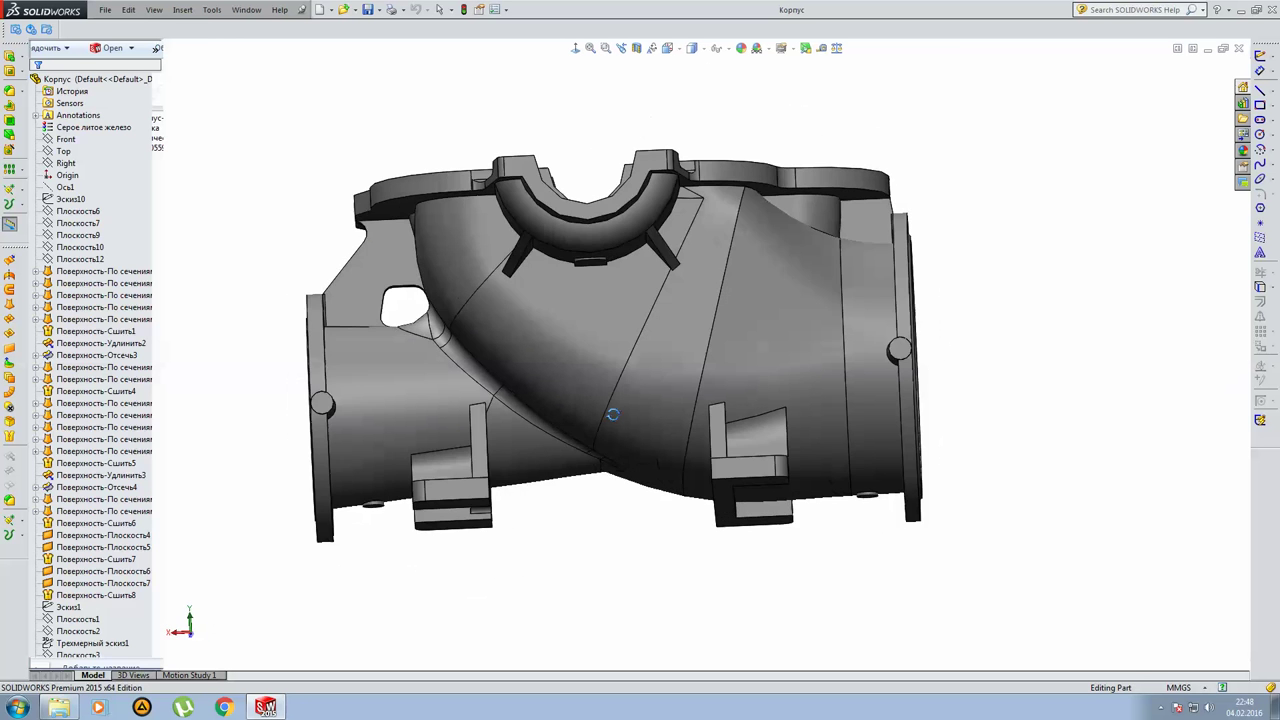
middle_click_drag(610, 413, 588, 406)
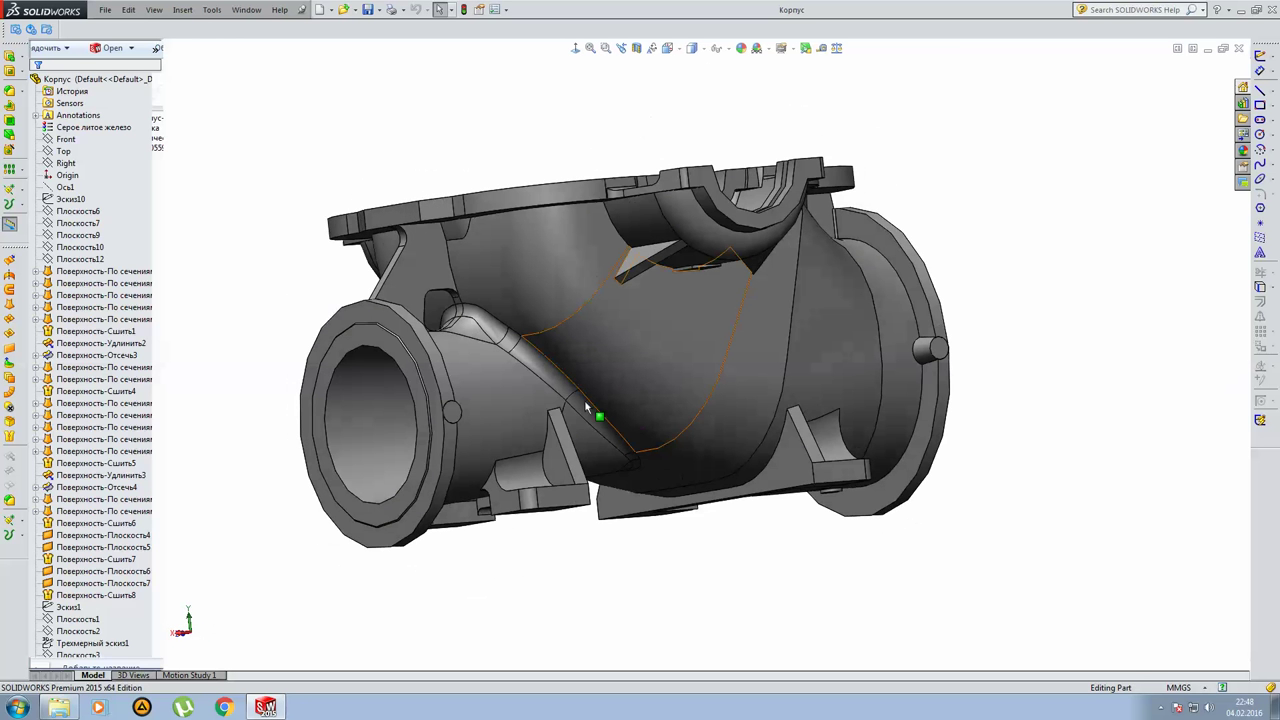
right_click(72, 199)
left_click(80, 175)
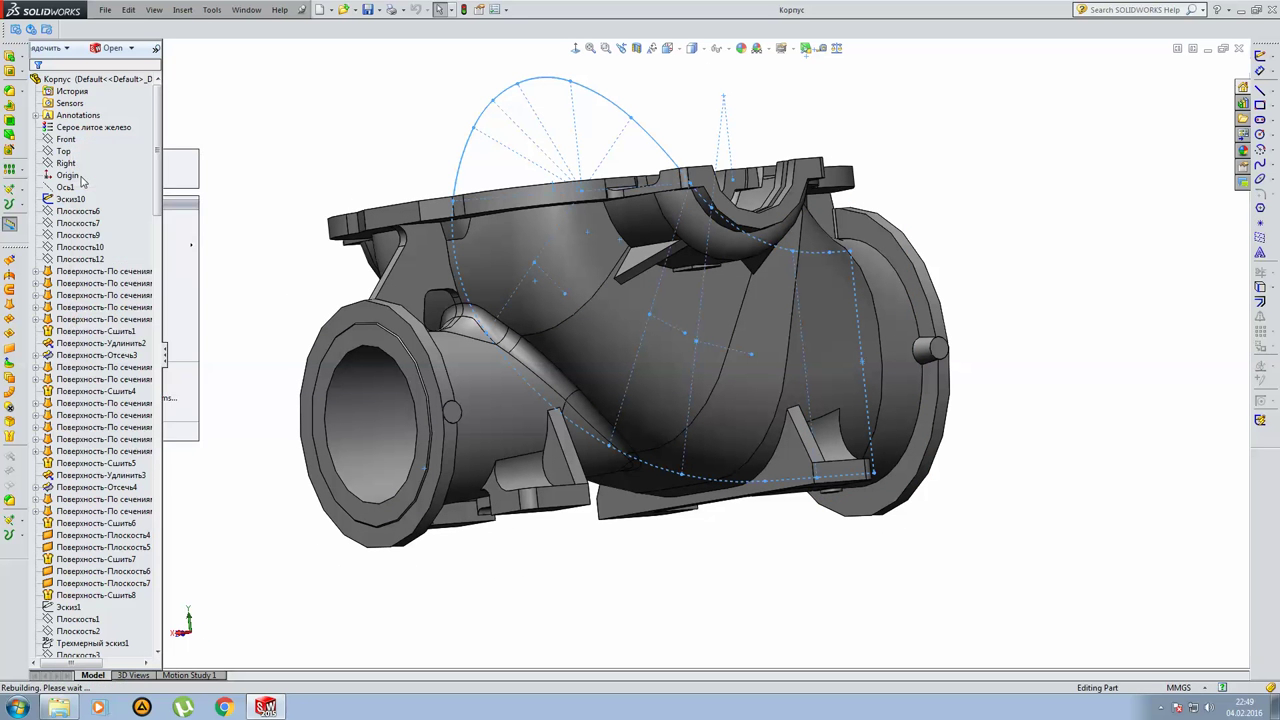
right_click(74, 211)
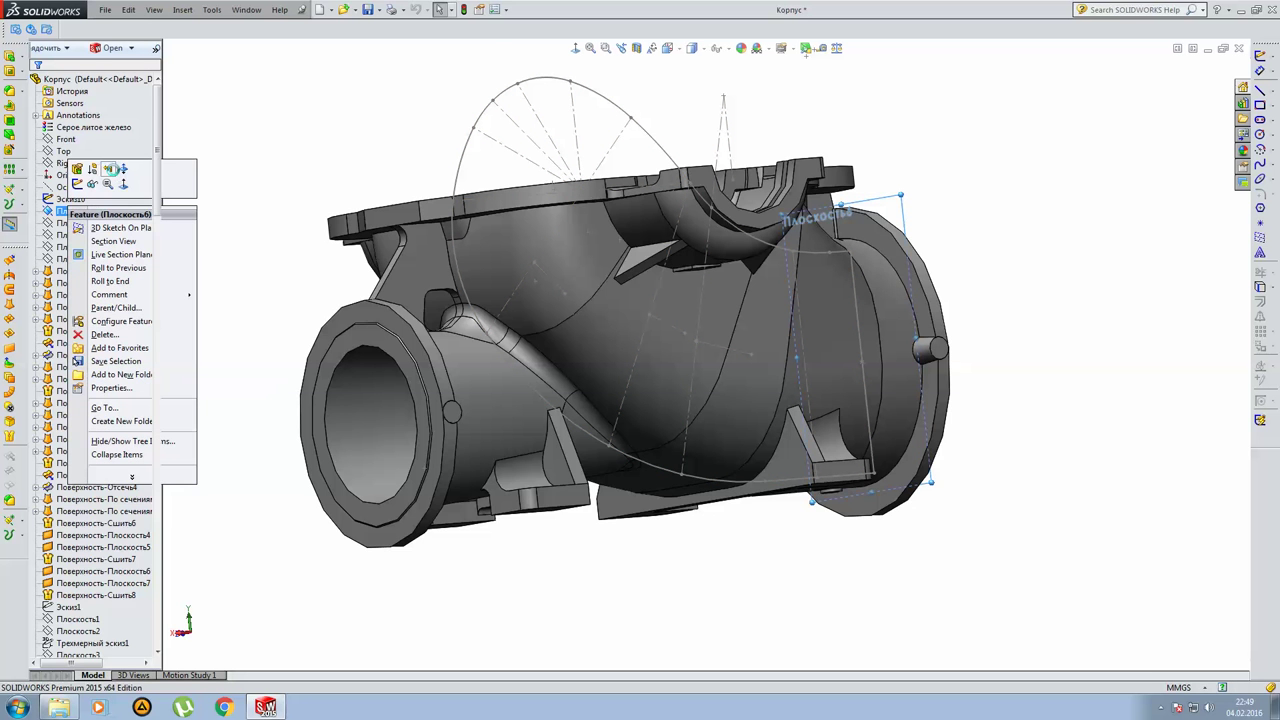
left_click(111, 169)
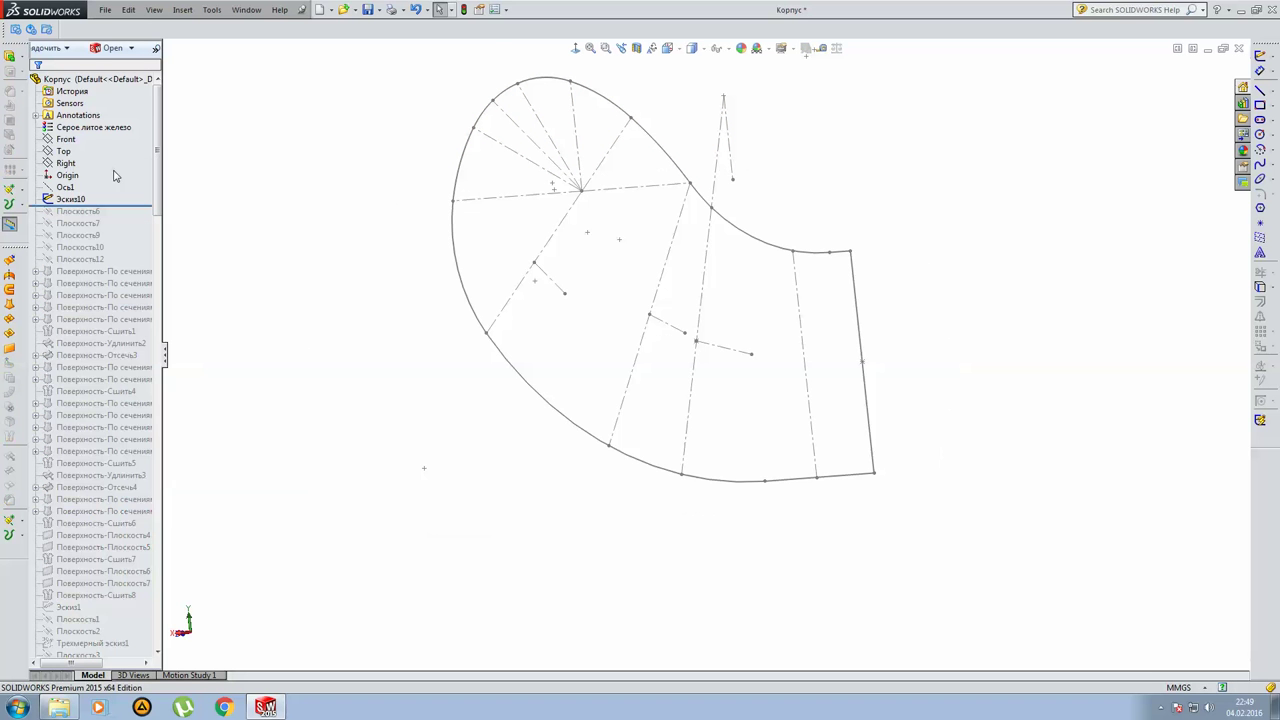
Edit sketch Эскиз10 to reveal its dimensions, zoom out, and switch to the Casing folder.
left_click(62, 199)
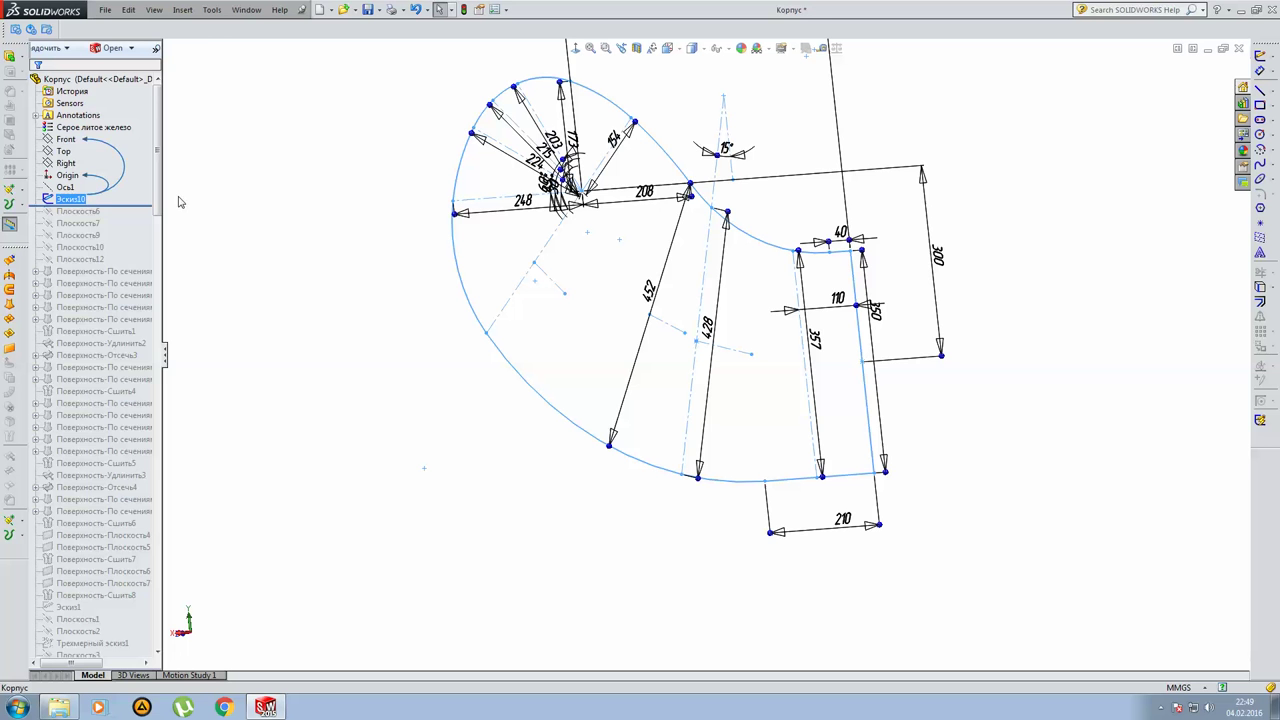
right_click(71, 200)
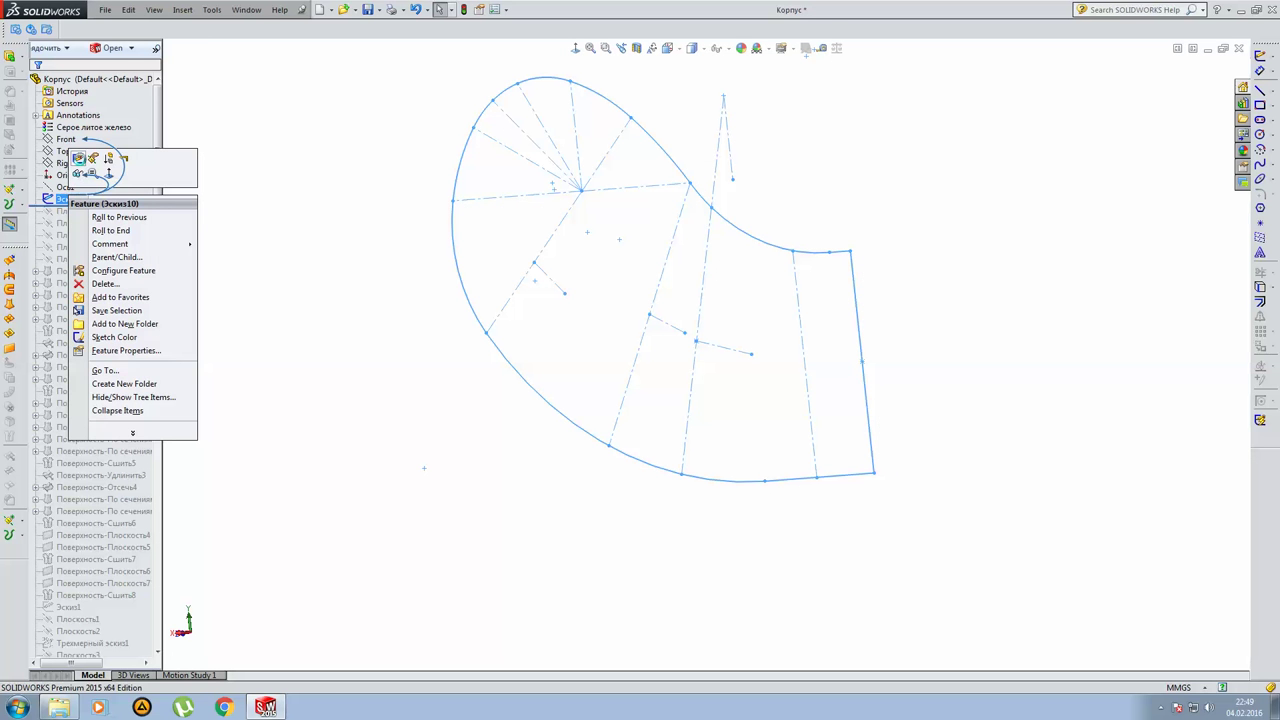
left_click(77, 175)
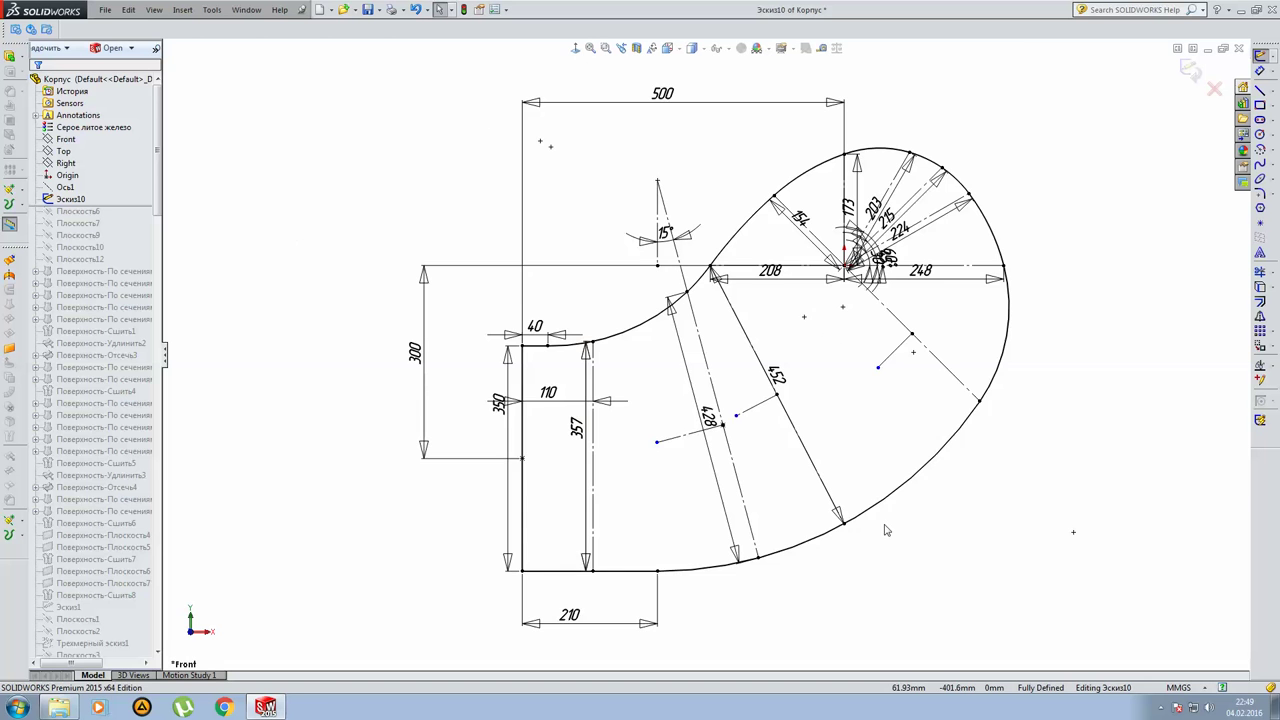
scroll(884, 530, "up", 1)
scroll(863, 527, "up", 1)
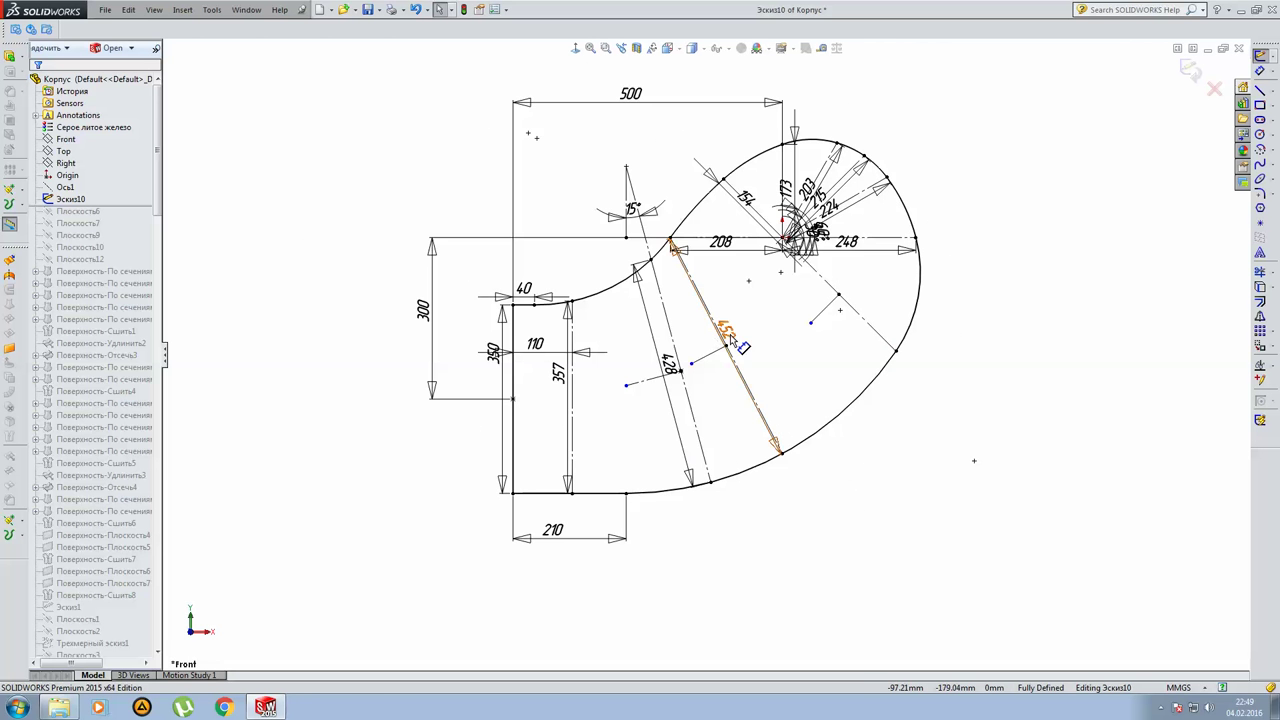
left_click(70, 710)
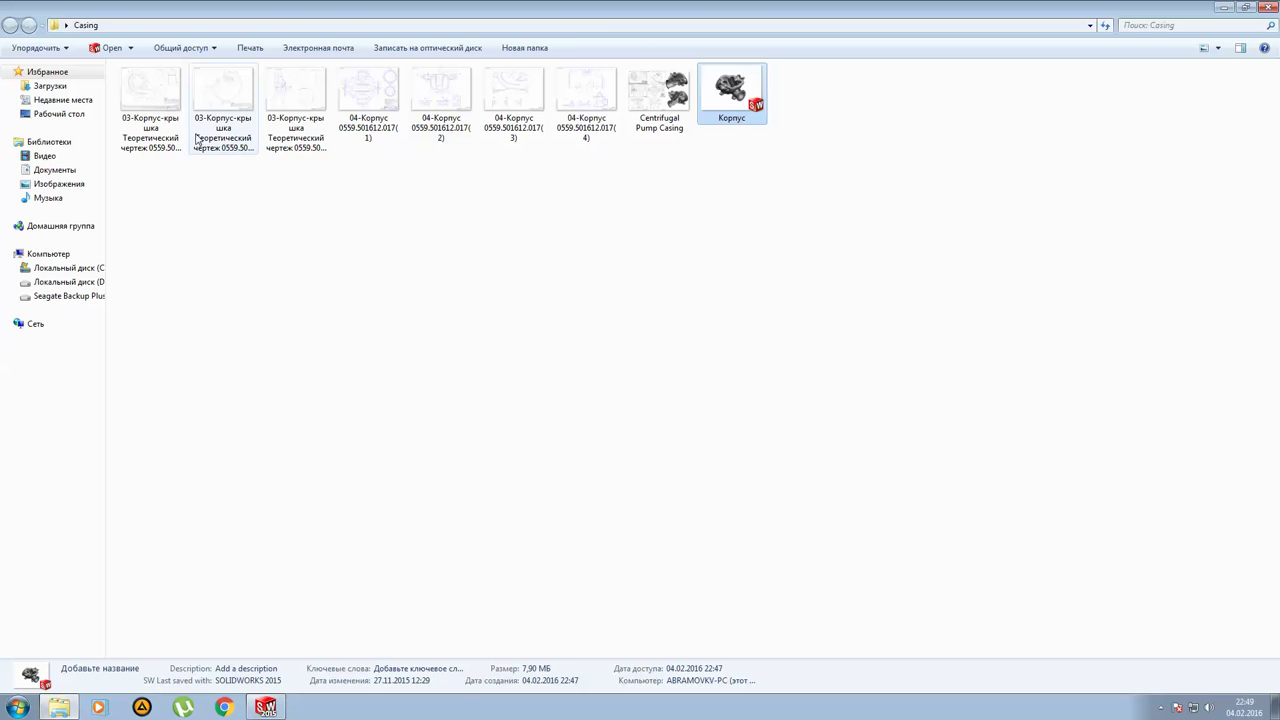
Check drawing ТЧ(2) with Таблица 3, then in SOLIDWORKS drag the 350 dimension further left.
left_click(228, 89)
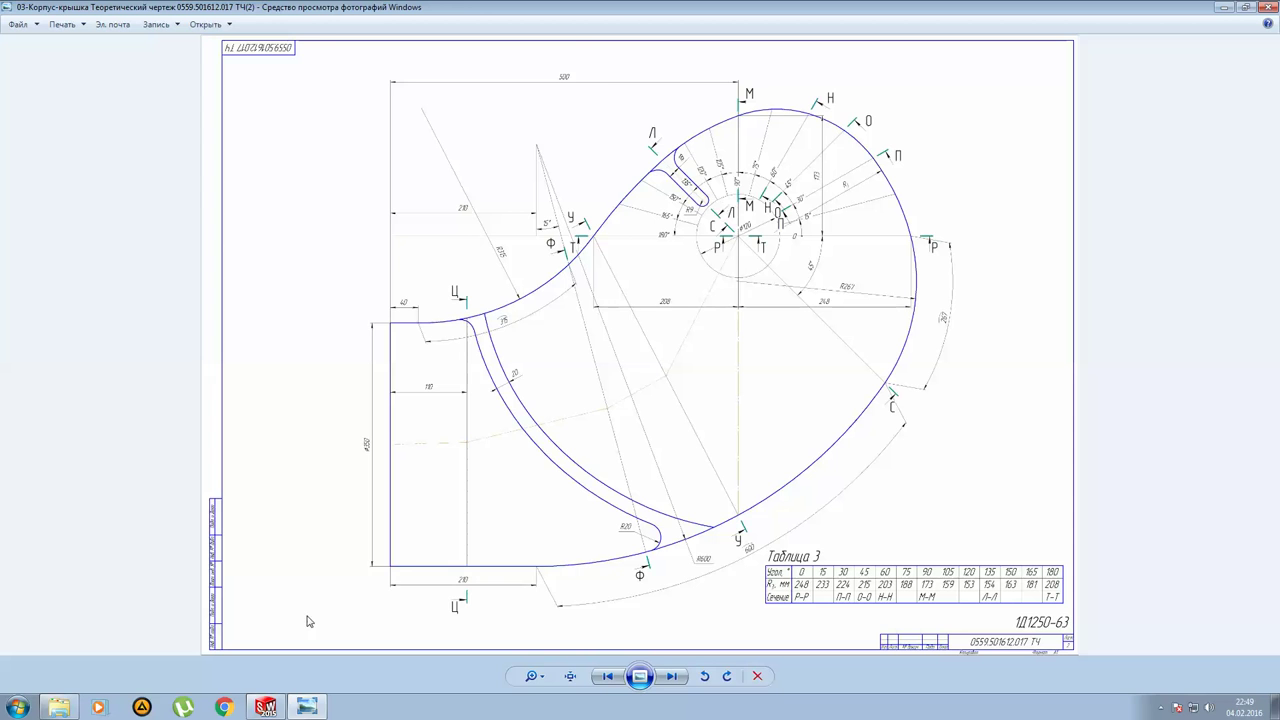
left_click(266, 708)
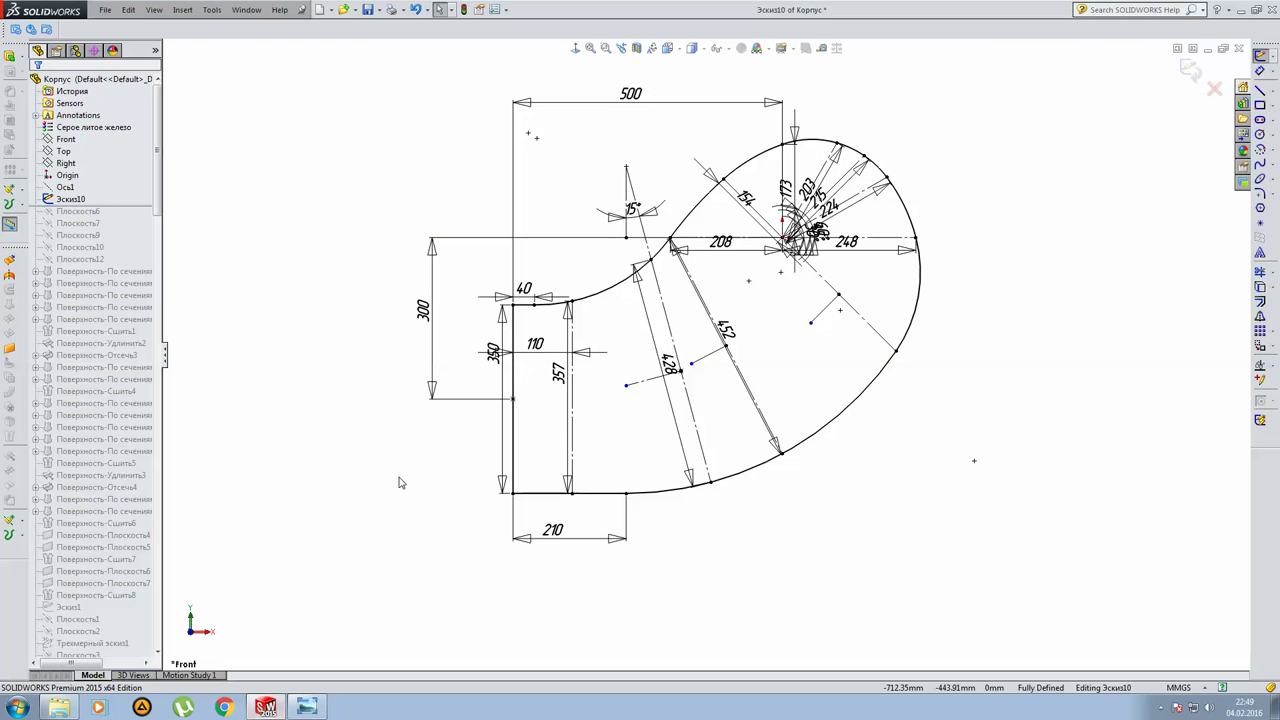
left_click_drag(493, 352, 354, 380)
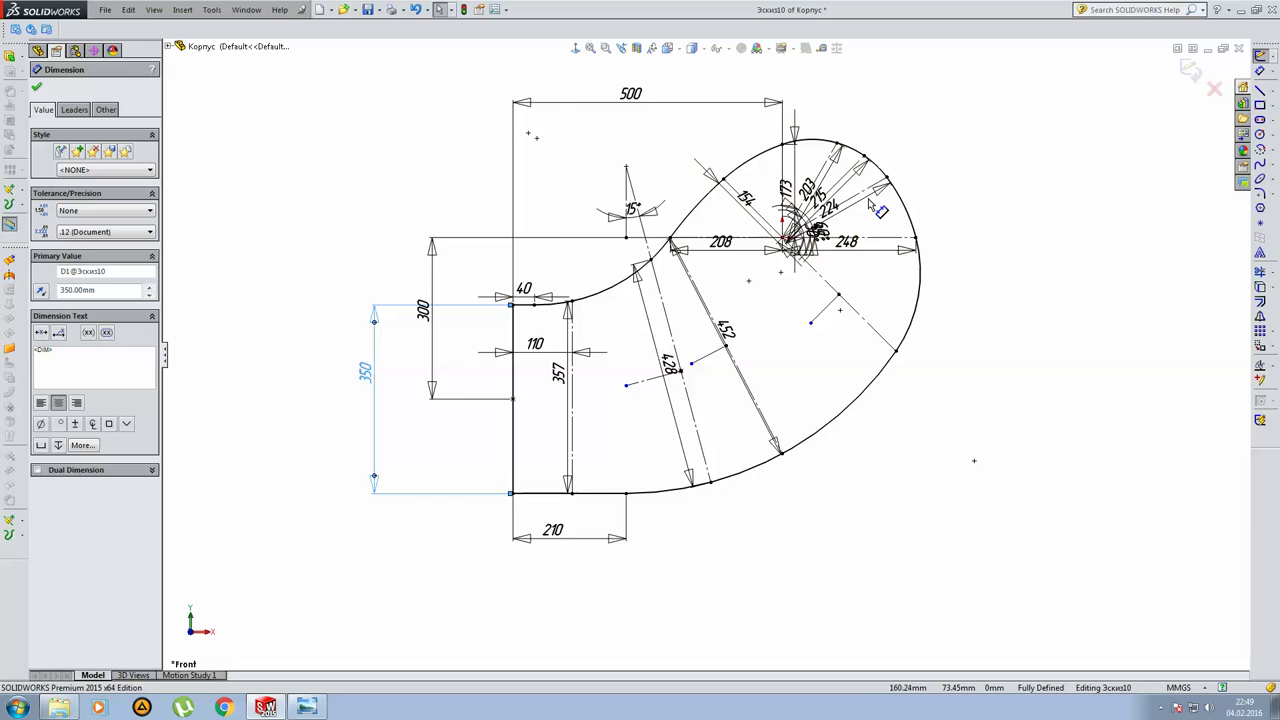
Deselect the 350 dimension and exit sketch Эскиз10 back to the Корпус part.
scroll(905, 172, "up", 1)
scroll(905, 172, "up", 2)
scroll(718, 362, "down", 2)
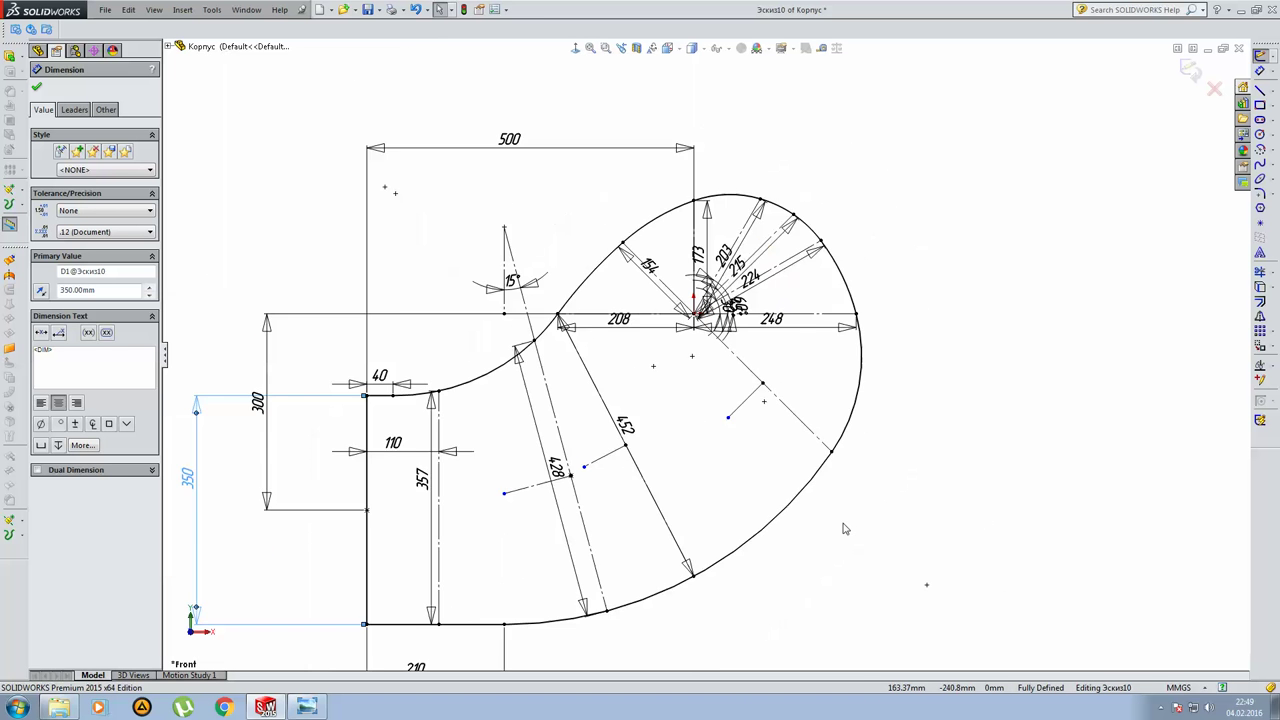
scroll(718, 362, "down", 1)
left_click(286, 161)
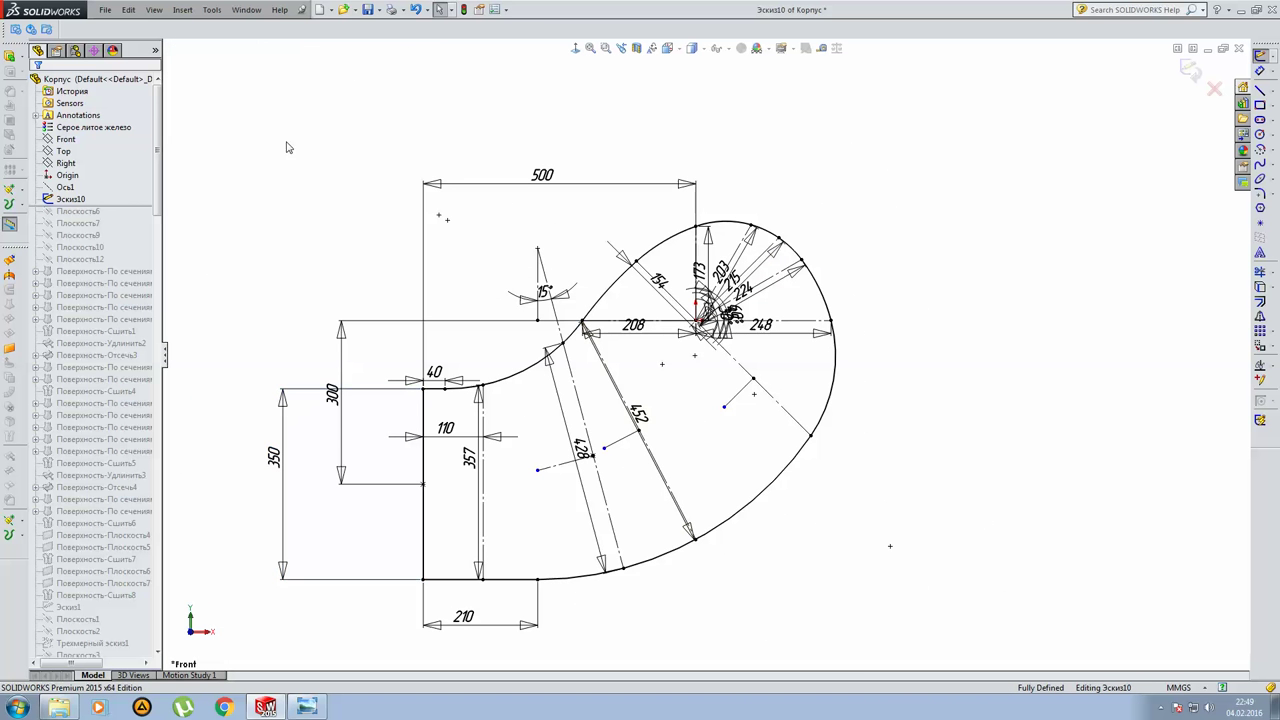
key("ctrl+b")
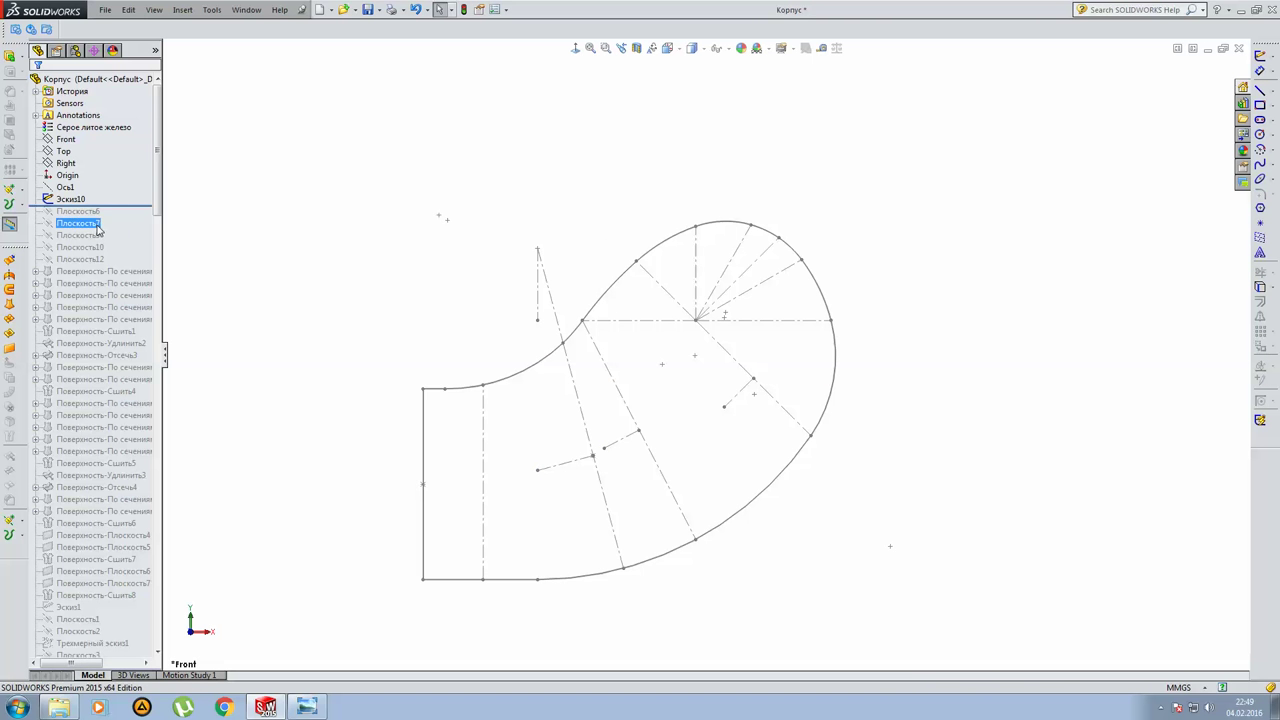
Roll the history forward to restore planes Плоскость6, Плоскость7 and Плоскость9.
left_click_drag(112, 207, 118, 218)
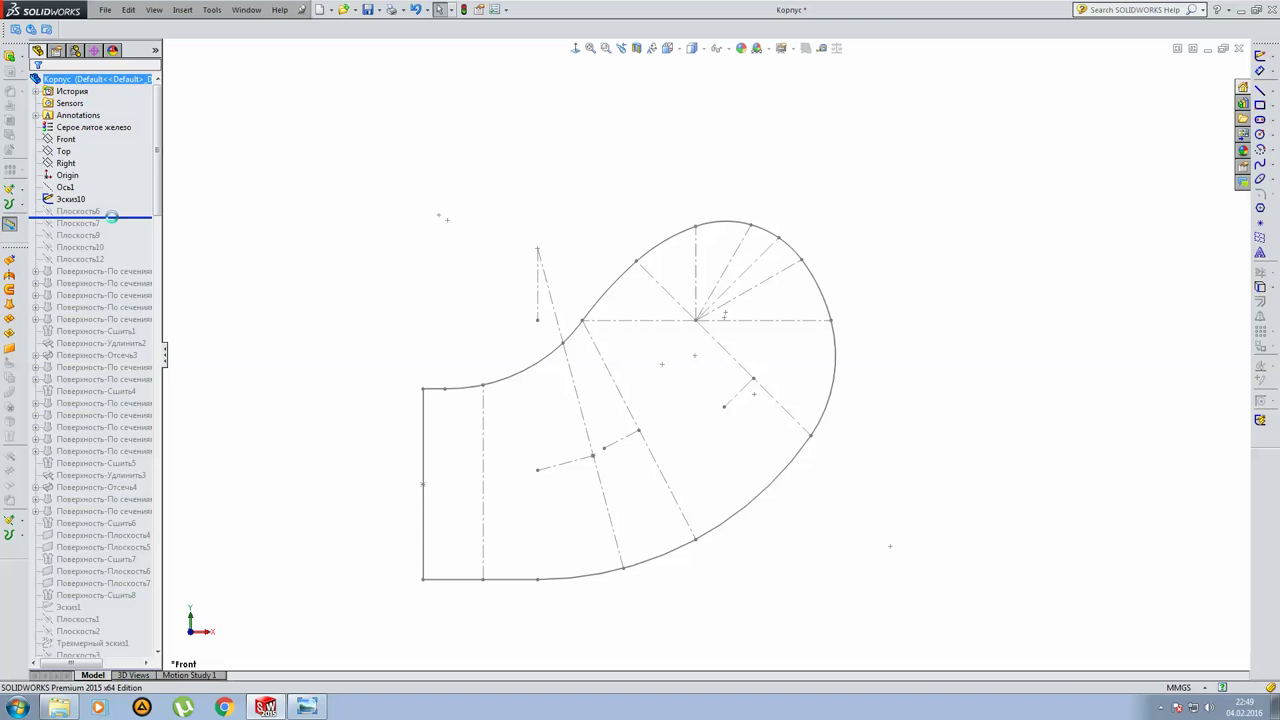
left_click(90, 213)
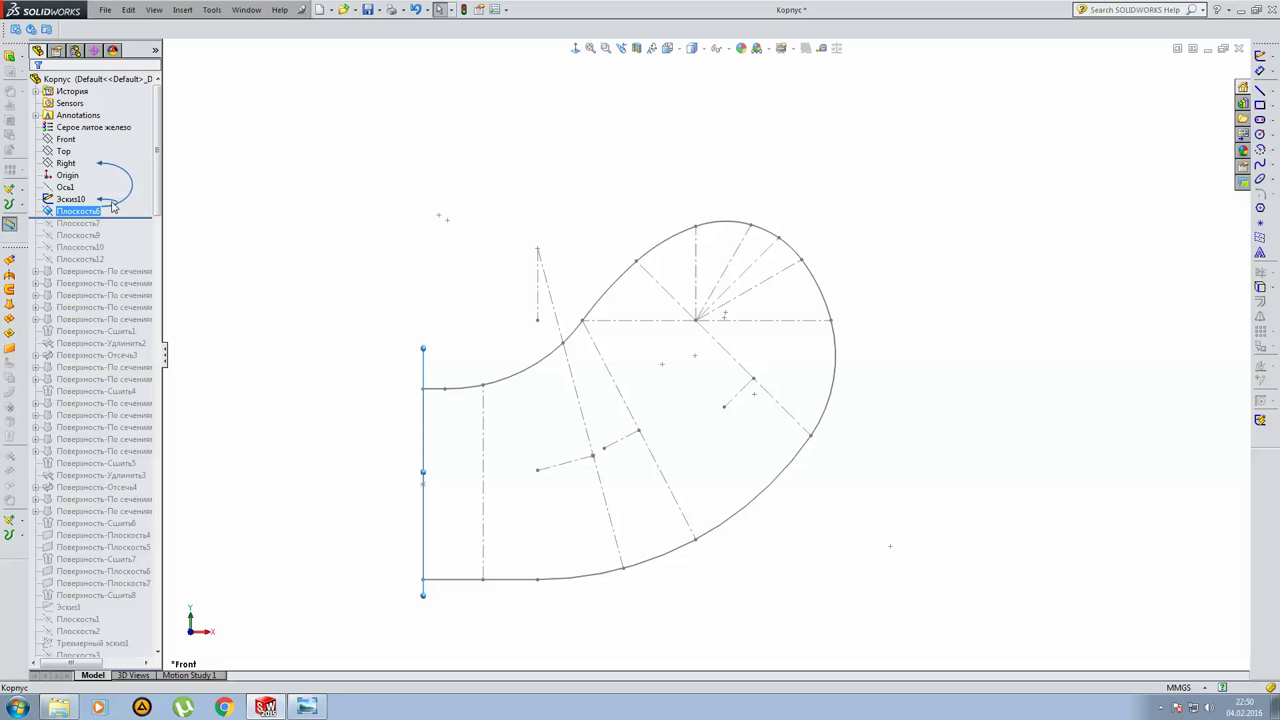
left_click_drag(123, 217, 105, 229)
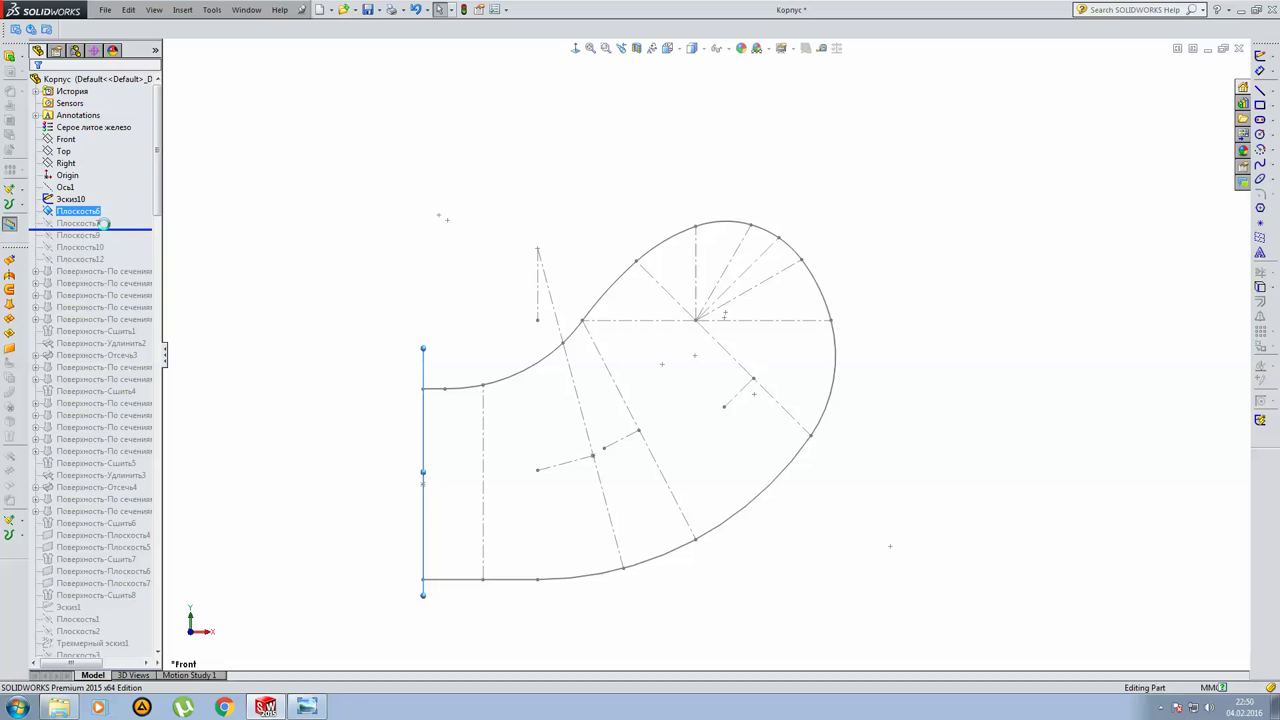
left_click(83, 225)
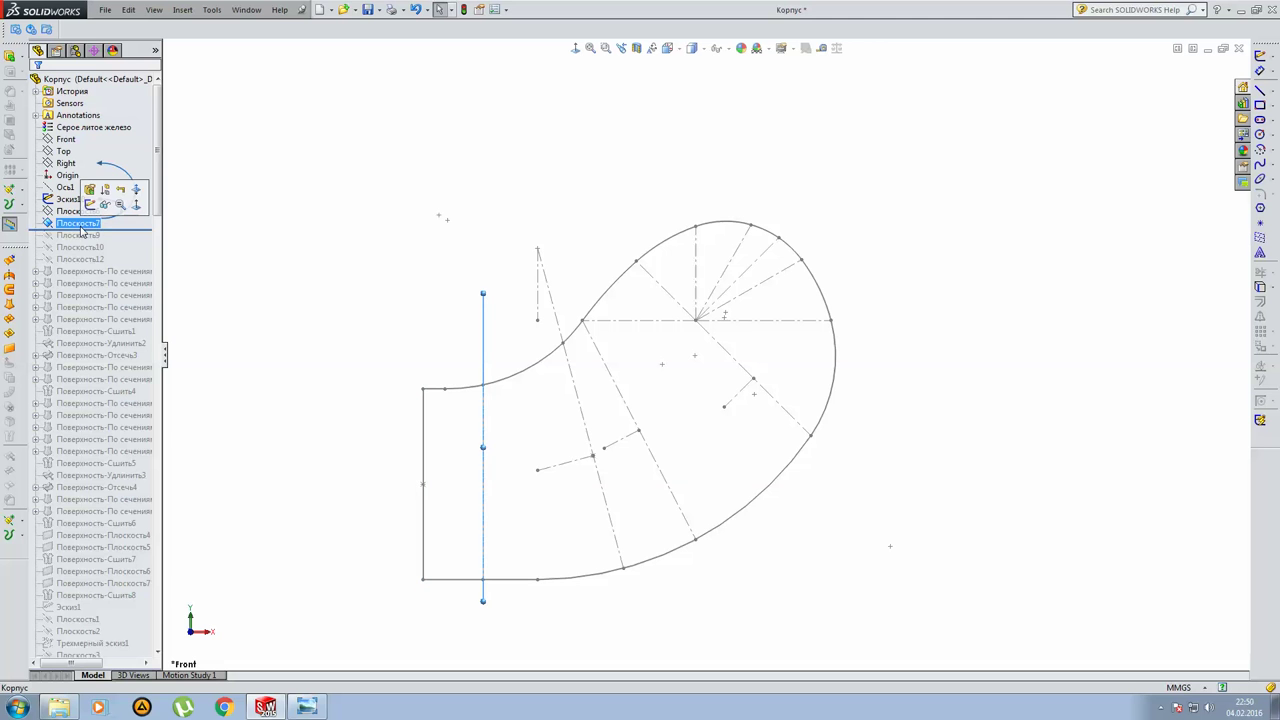
left_click_drag(134, 231, 135, 240)
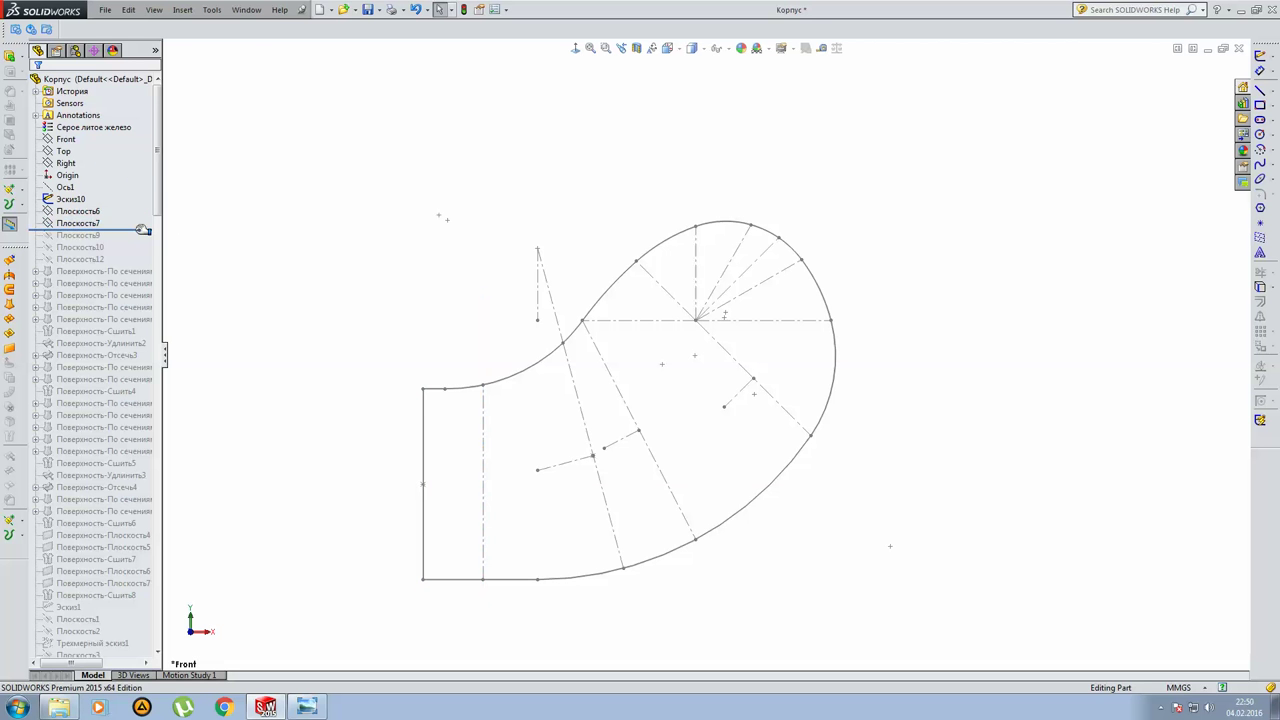
left_click(91, 236)
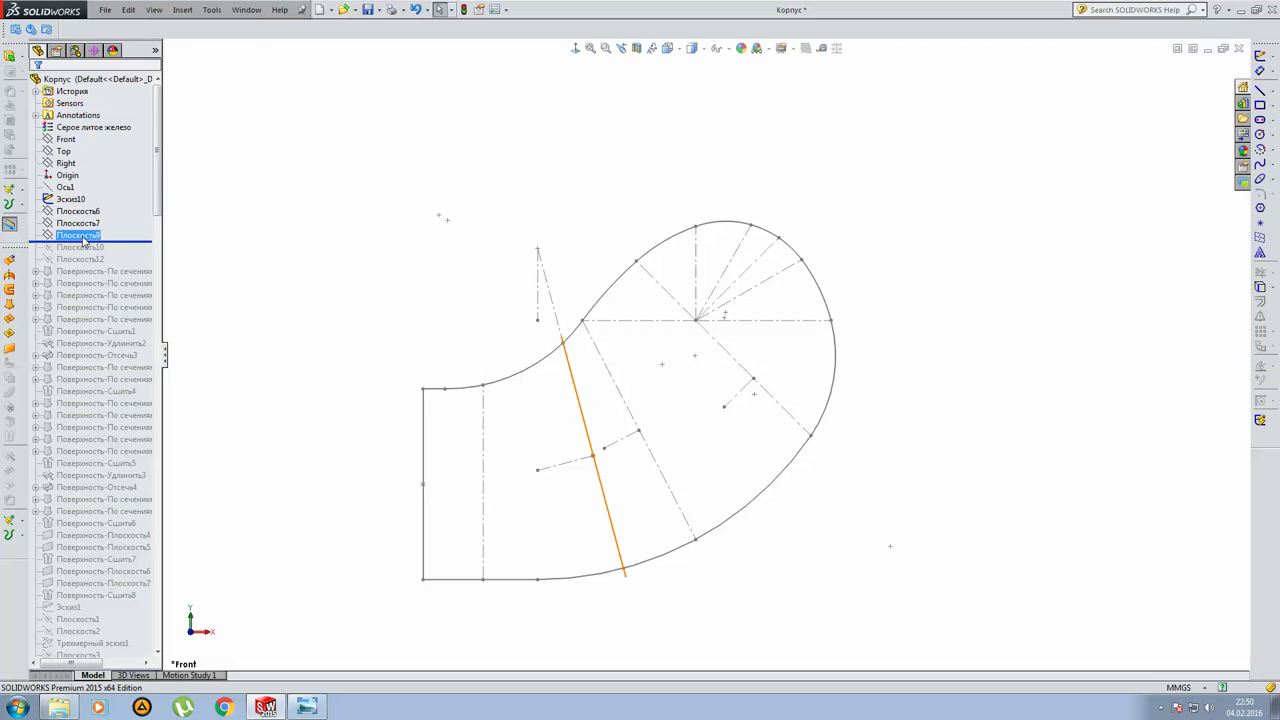
left_click(85, 238)
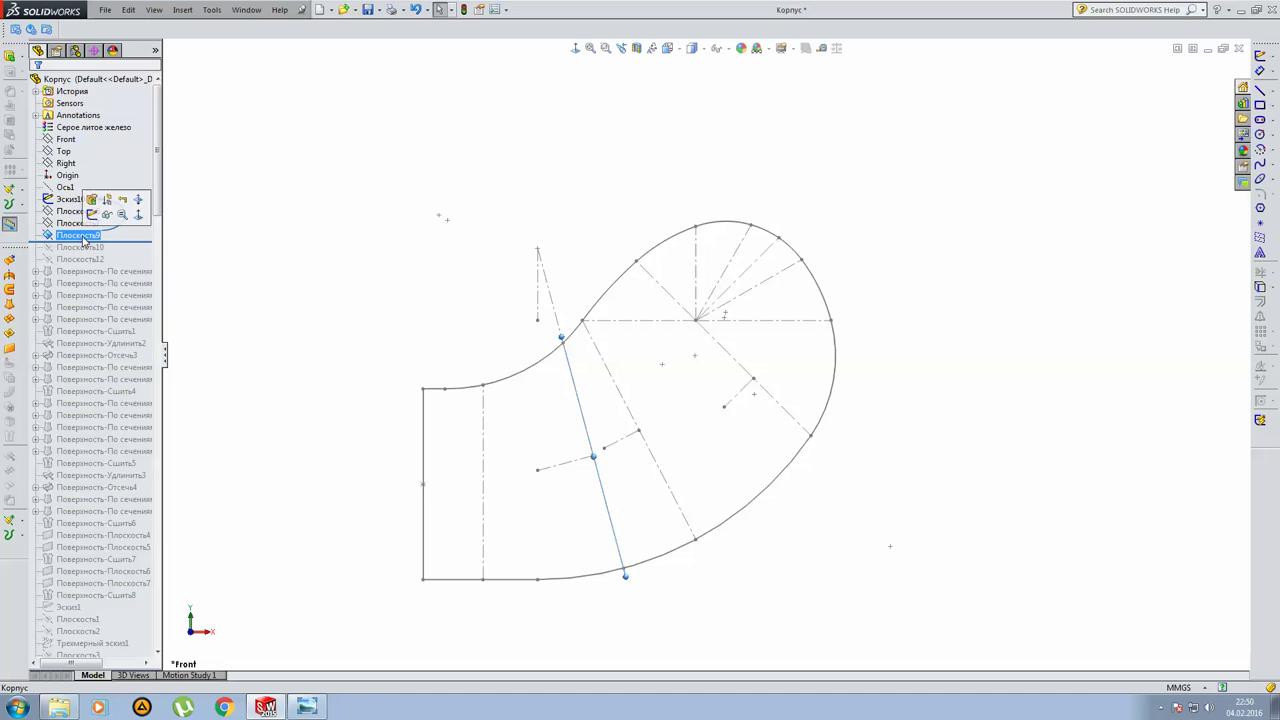
left_click(166, 254)
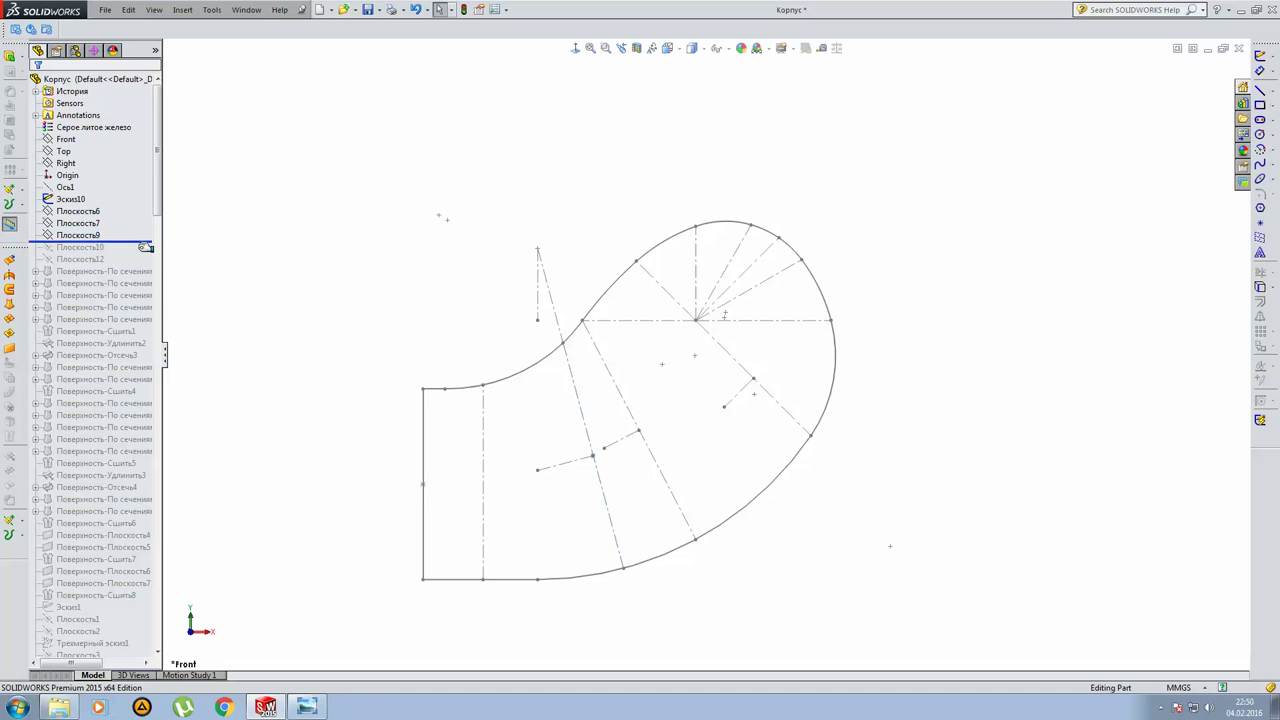
Restore and inspect Плоскость10 and Плоскость12, clearing each selection afterwards.
left_click(80, 248)
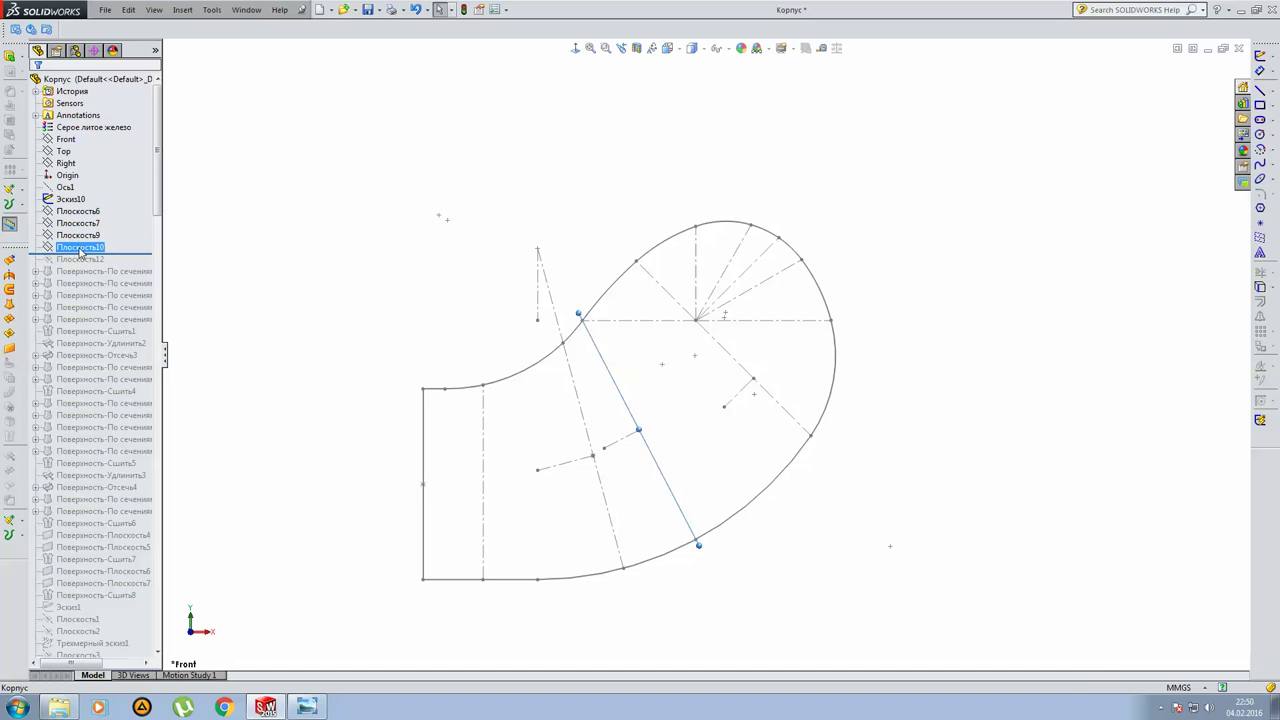
left_click(170, 275)
left_click_drag(135, 255, 135, 266)
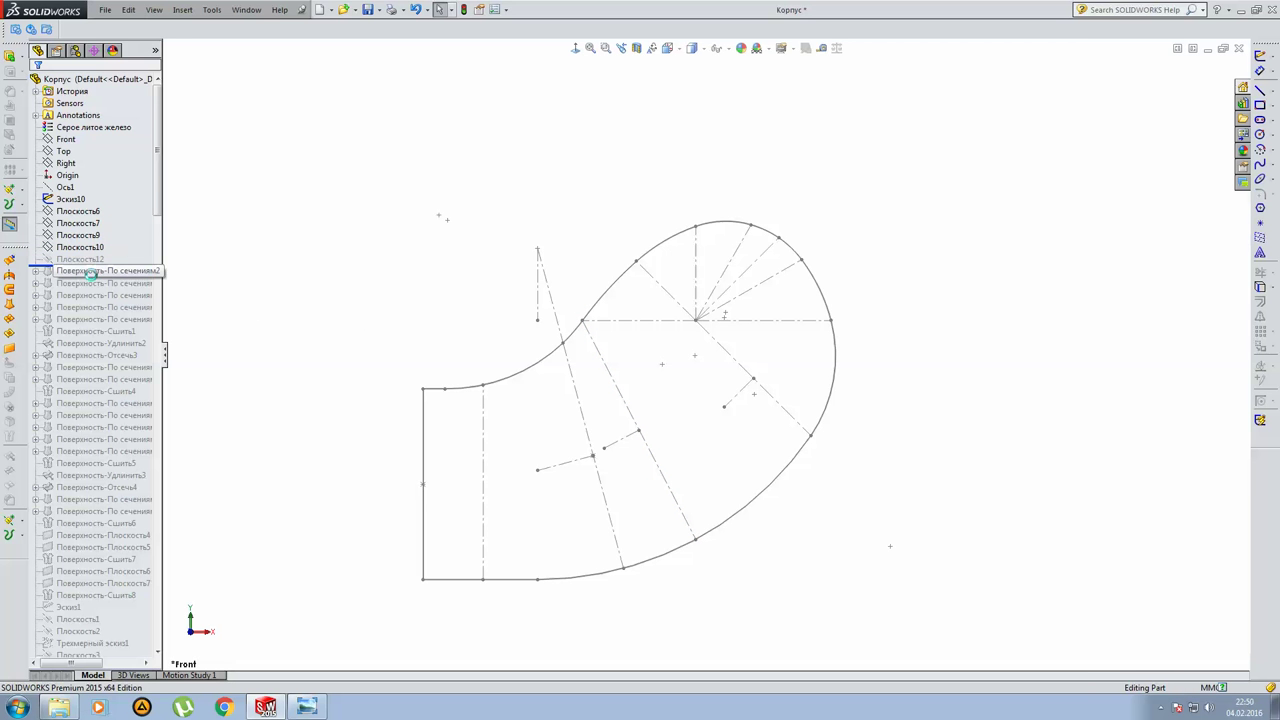
left_click(90, 260)
left_click(489, 174)
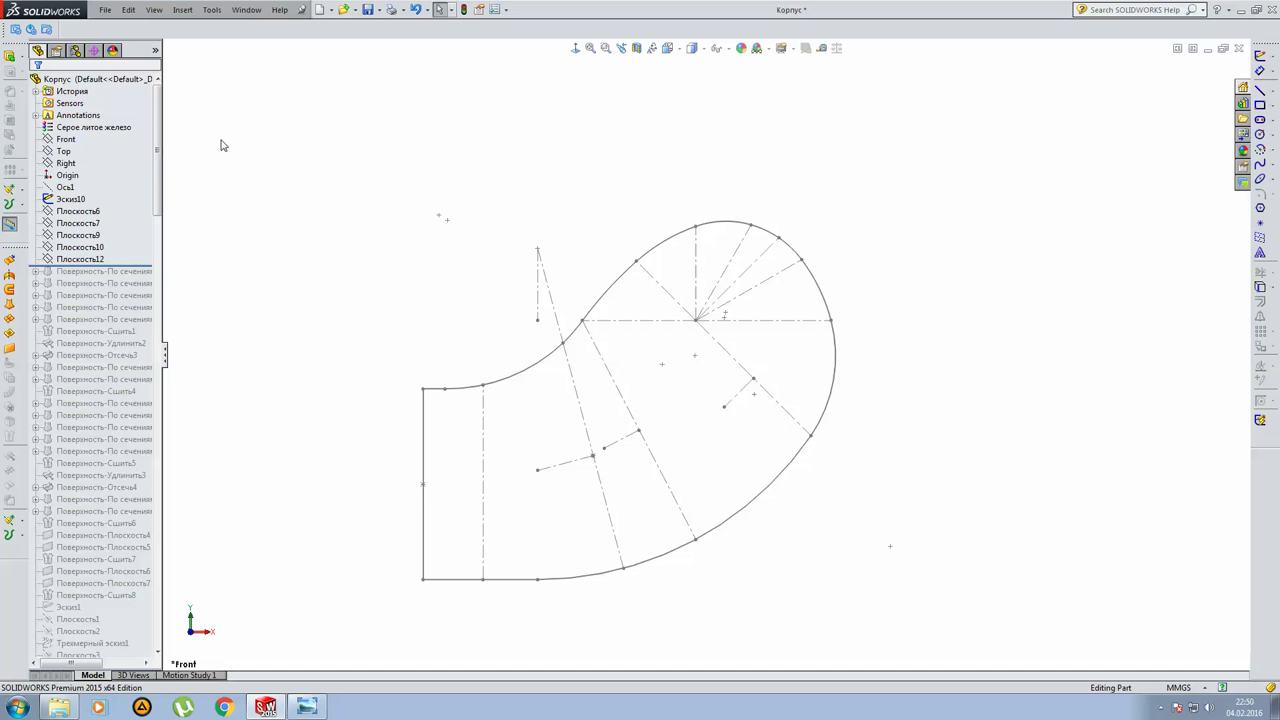
Roll the history forward past the first Surface-Loft.
left_click(1160, 708)
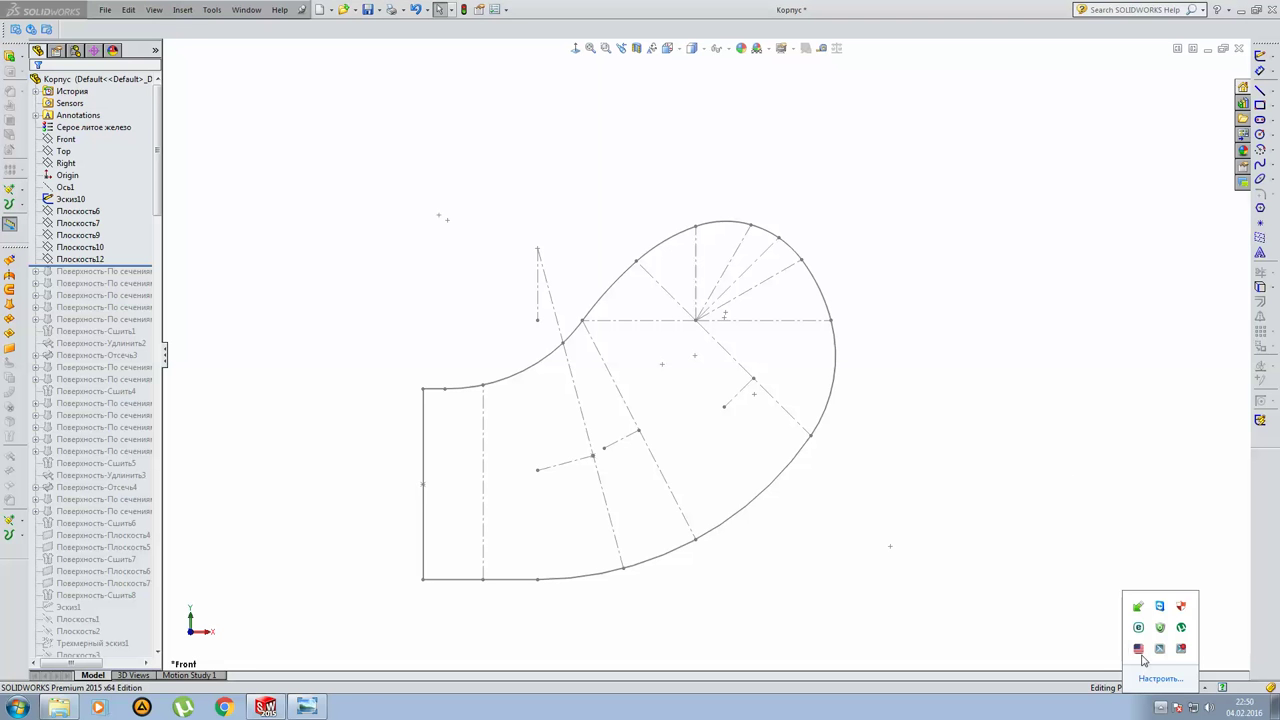
left_click(1086, 684)
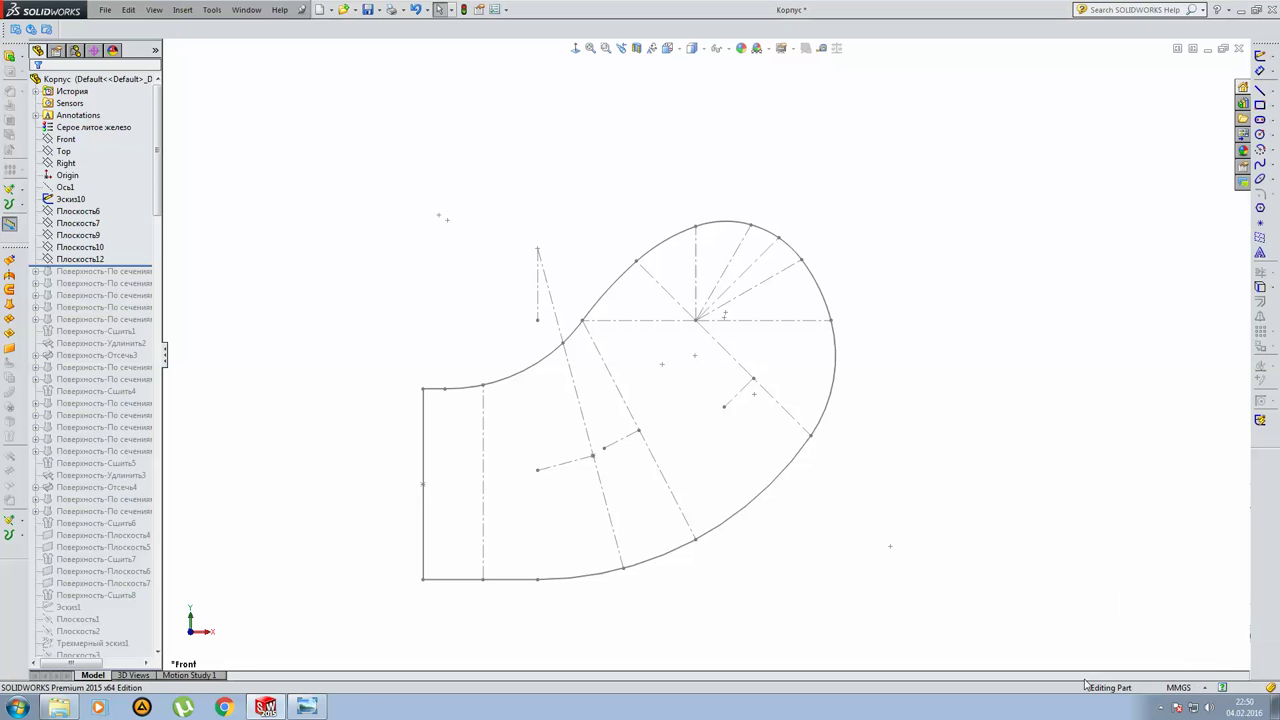
left_click_drag(134, 265, 140, 277)
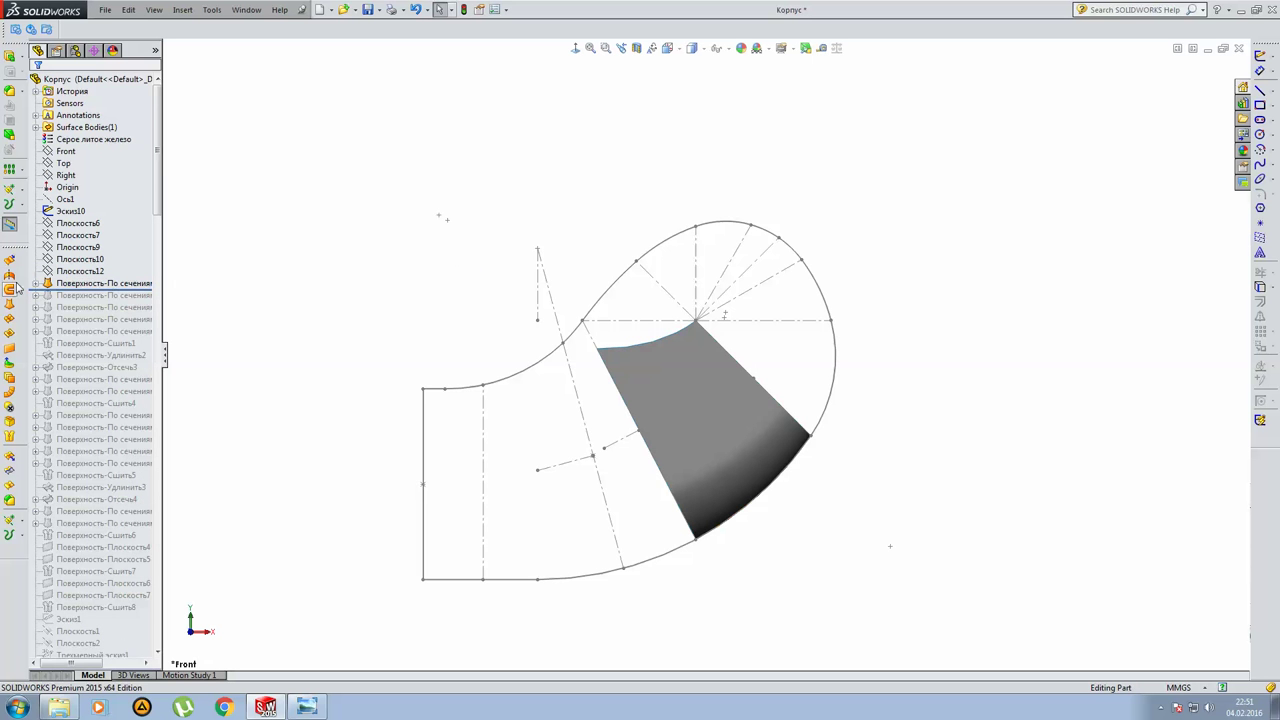
Expand the first Surface-Loft to list its sketches and open it for editing.
left_click(36, 289)
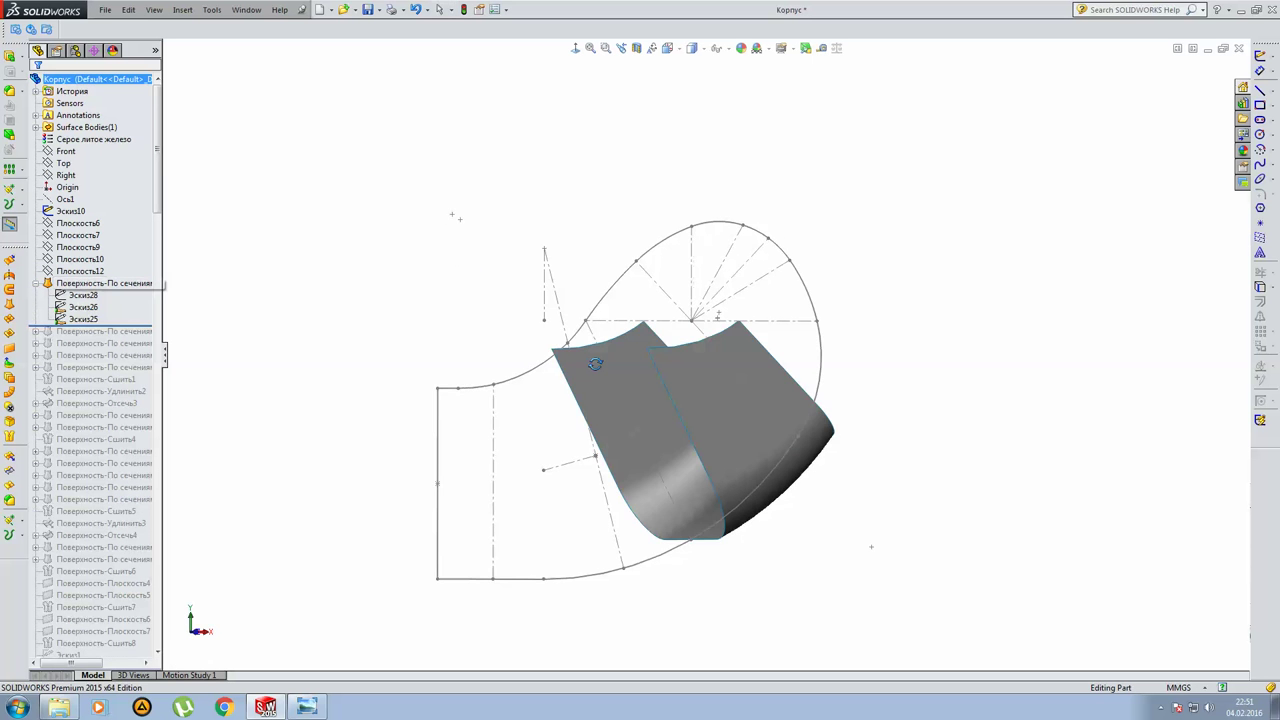
mouse_move(595, 363)
middle_mouse_down()
mouse_move(651, 441)
mouse_move(603, 417)
middle_mouse_up()
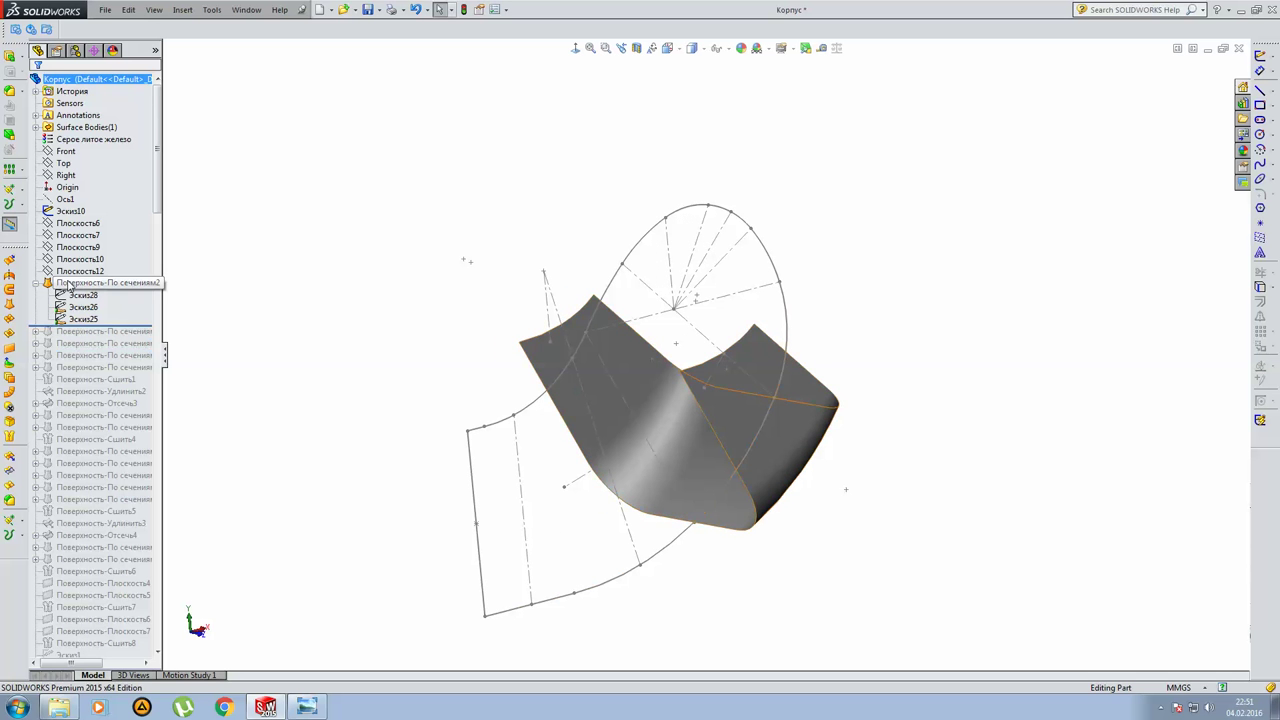
left_click(55, 284)
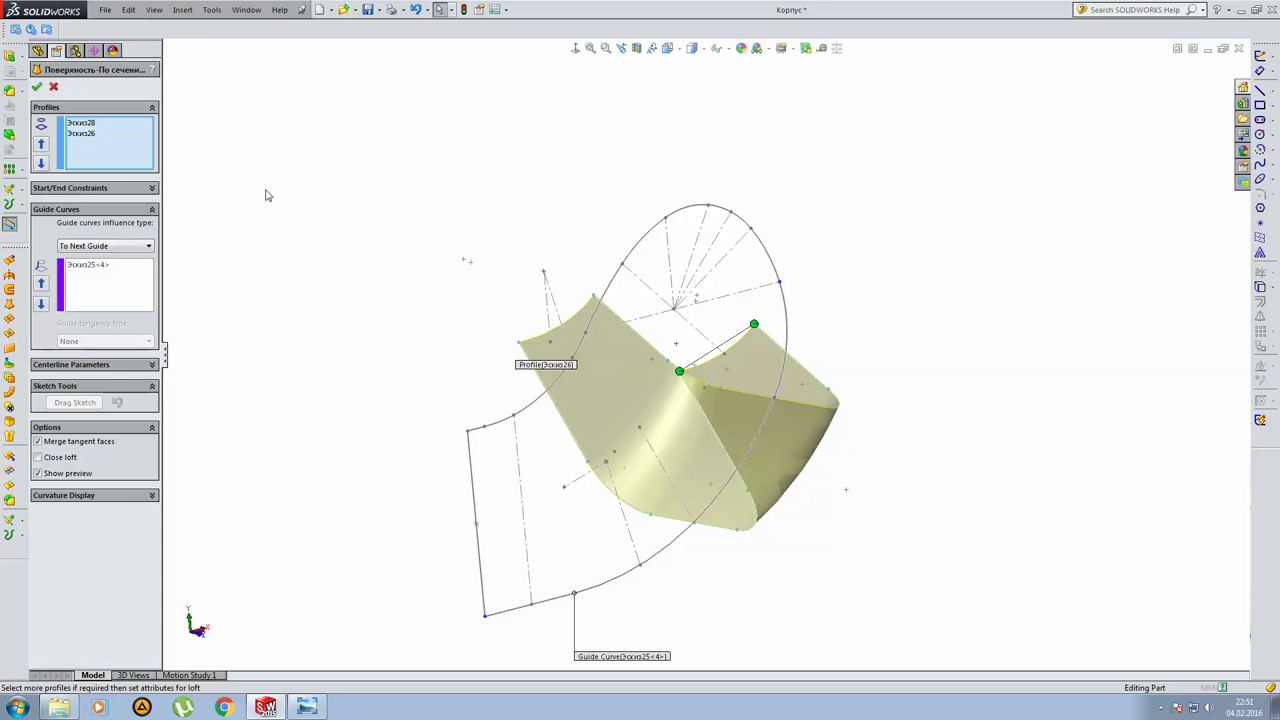
Verify profiles Эскиз28, Эскиз26 and guide curve Эскиз25<4>, then accept the loft unchanged.
left_click(82, 123)
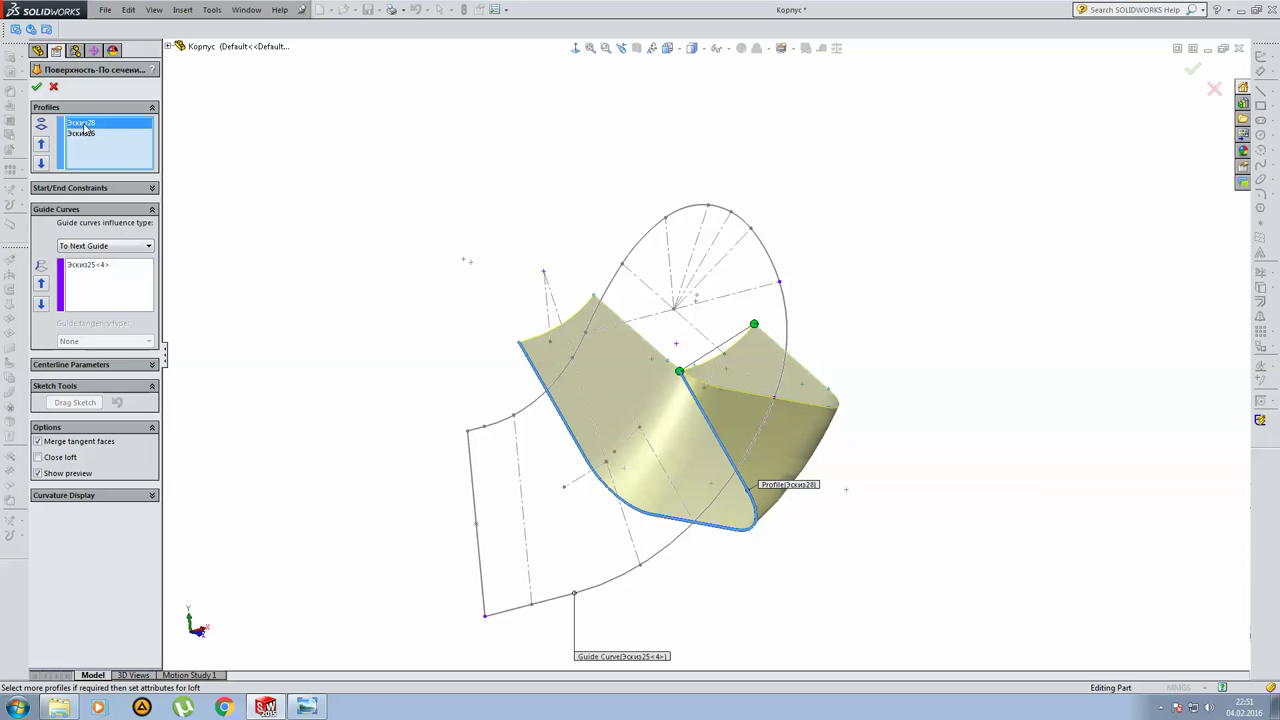
left_click(82, 133)
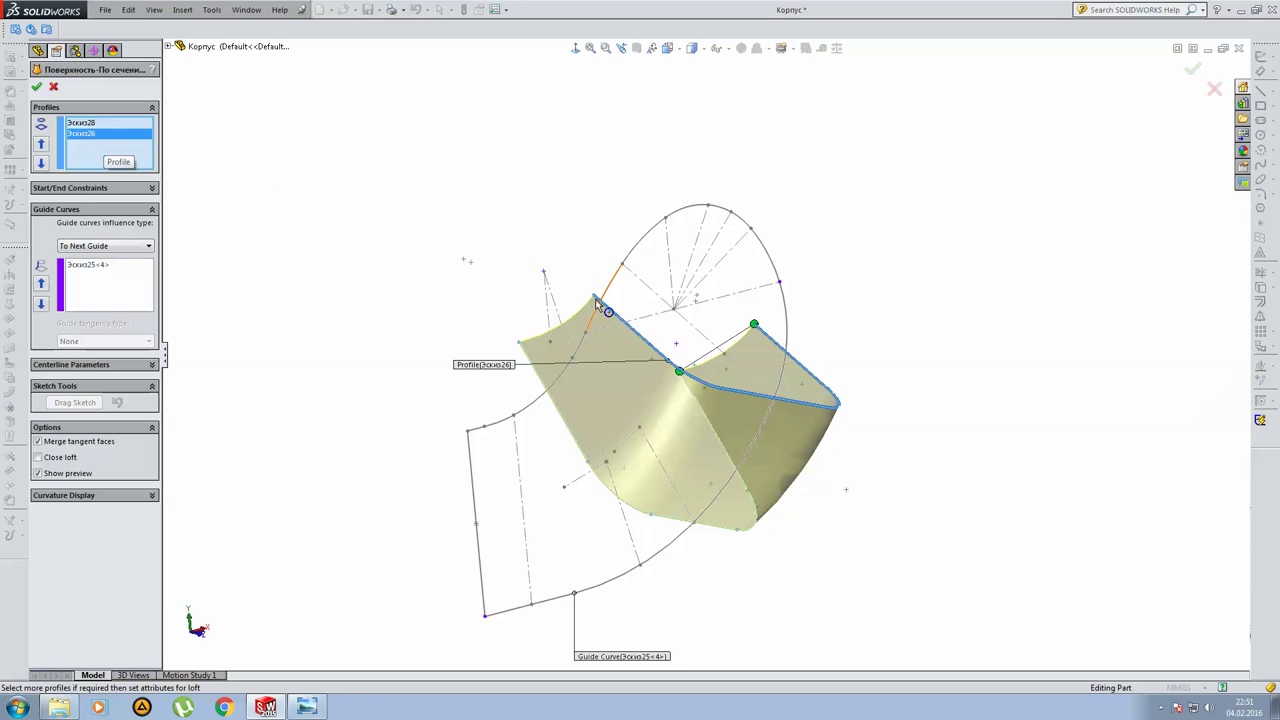
middle_click_drag(585, 300, 585, 342)
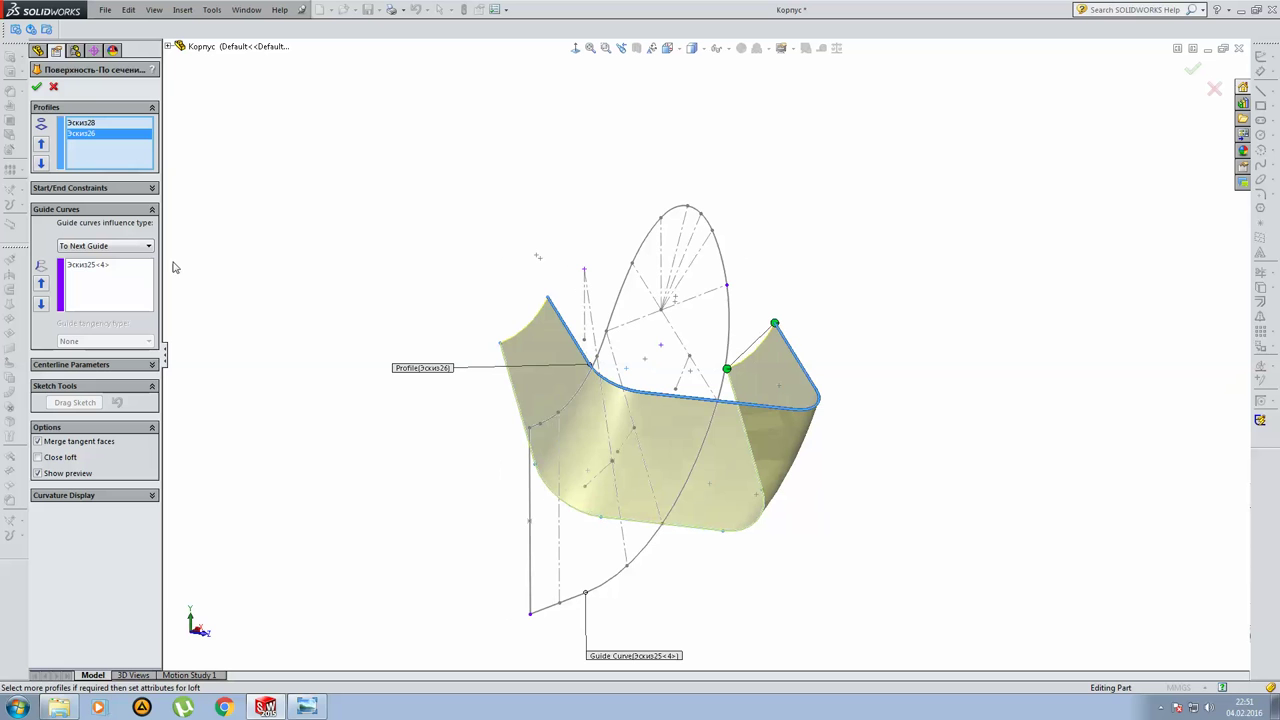
left_click(97, 265)
mouse_move(483, 320)
middle_mouse_down()
mouse_move(371, 263)
mouse_move(373, 310)
middle_mouse_up()
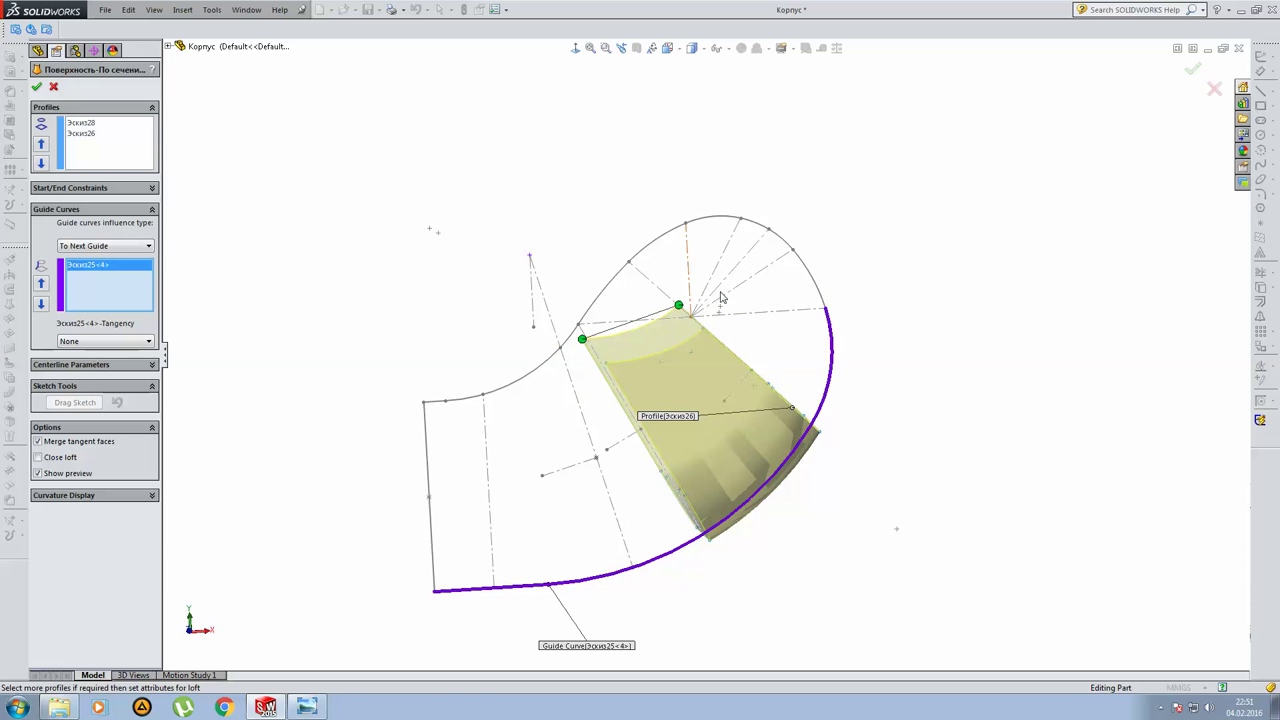
middle_click_drag(857, 396, 986, 394)
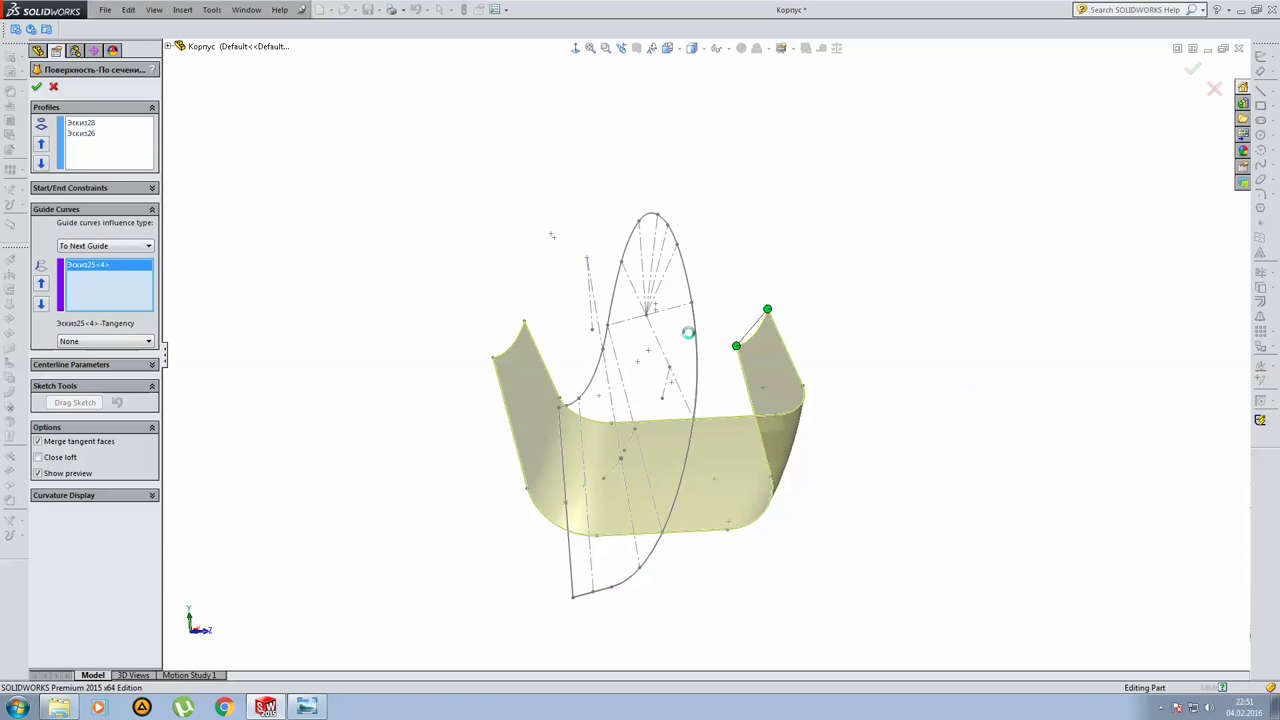
key("Return")
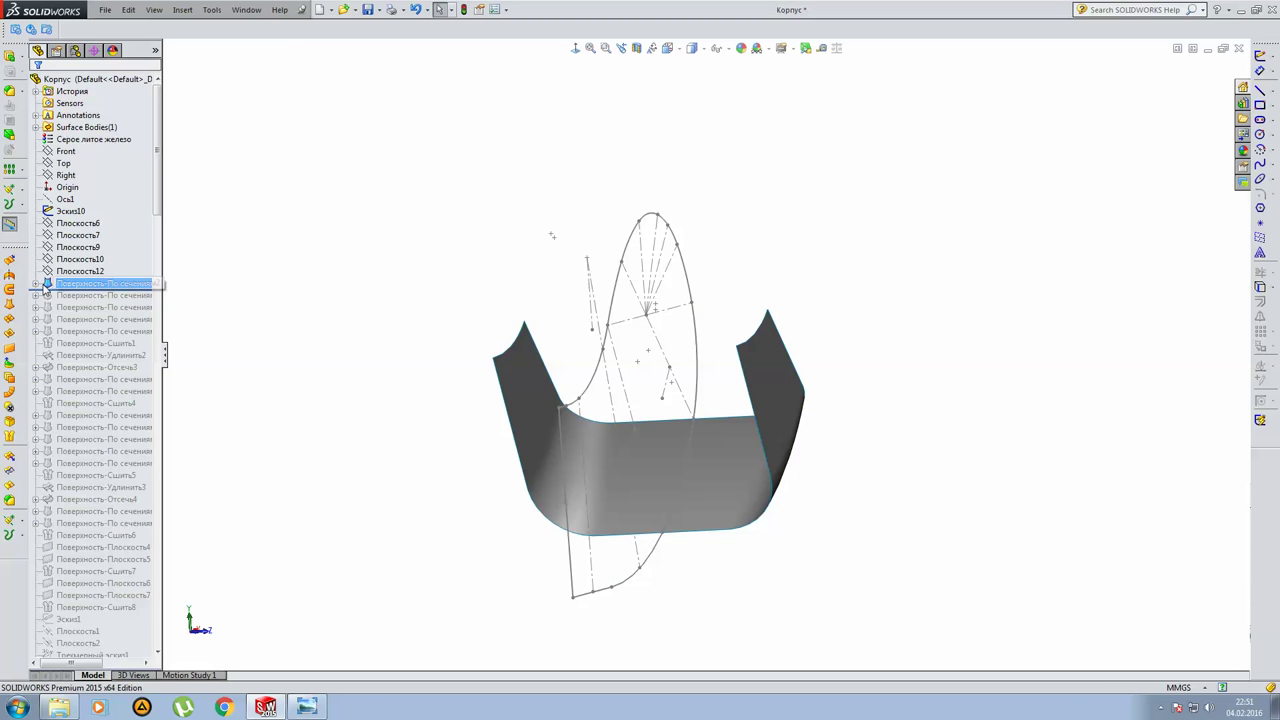
left_click(35, 283)
left_click(80, 296)
left_click(83, 307, "ctrl")
key("Escape")
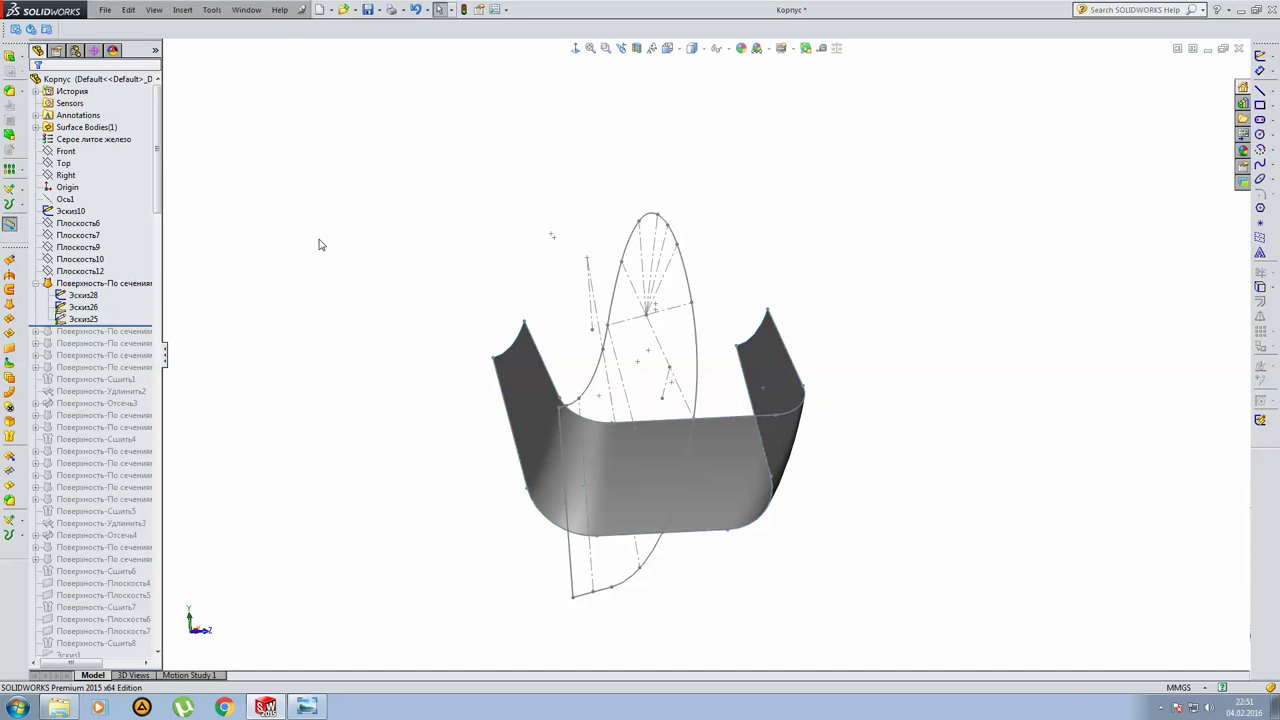
mouse_move(357, 277)
middle_mouse_down()
mouse_move(263, 305)
mouse_move(466, 308)
middle_mouse_up()
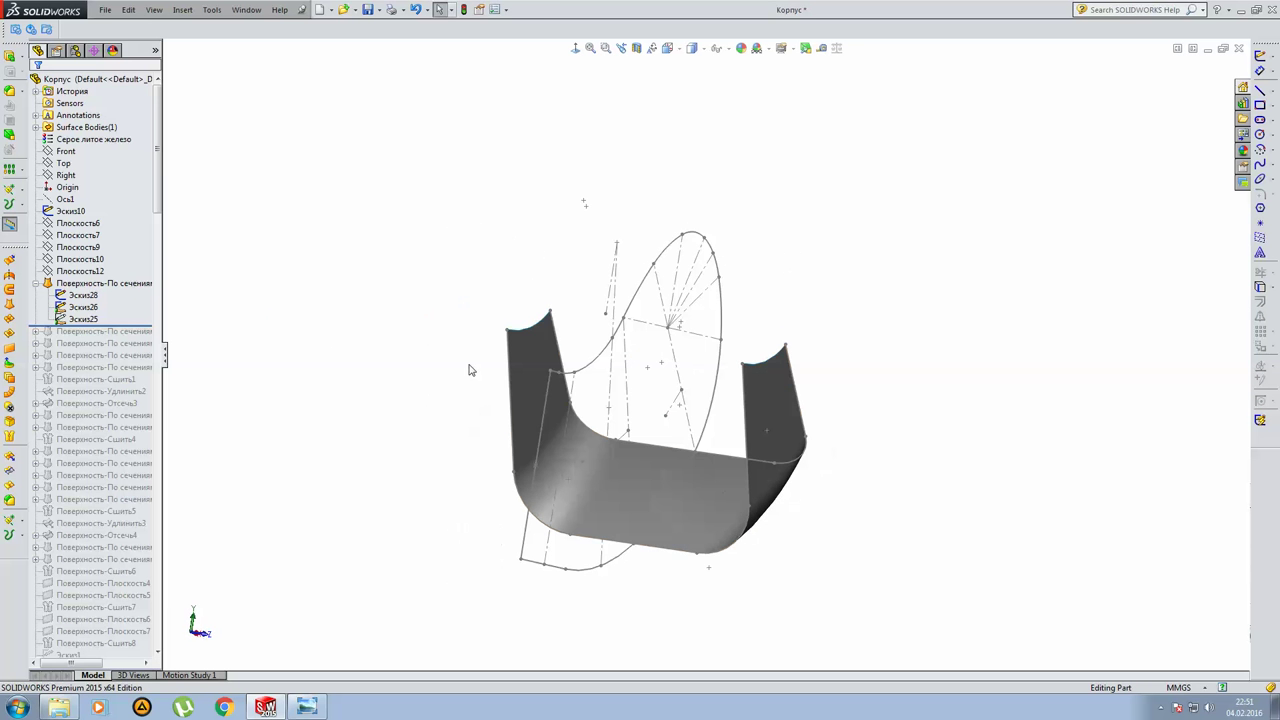
left_click(83, 295)
left_click(96, 259)
mouse_move(477, 346)
middle_mouse_down()
mouse_move(606, 289)
mouse_move(398, 311)
mouse_move(440, 311)
middle_mouse_up()
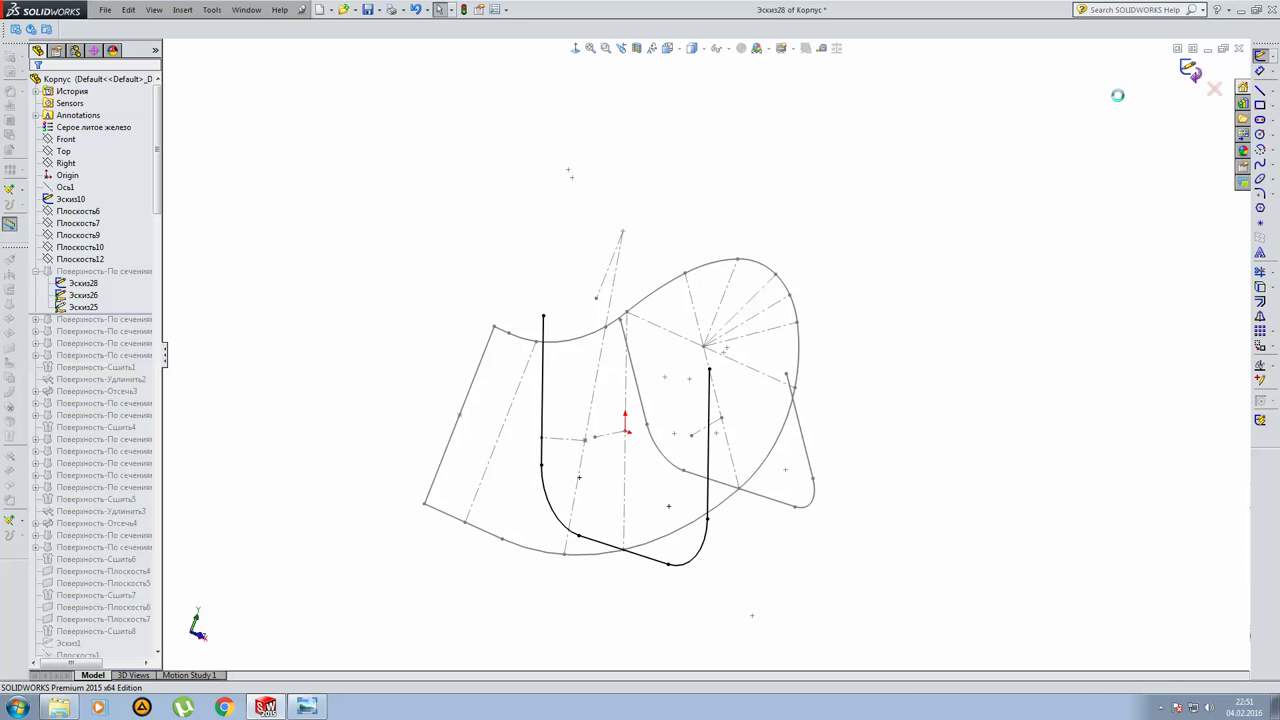
left_click(80, 307)
left_click(90, 265)
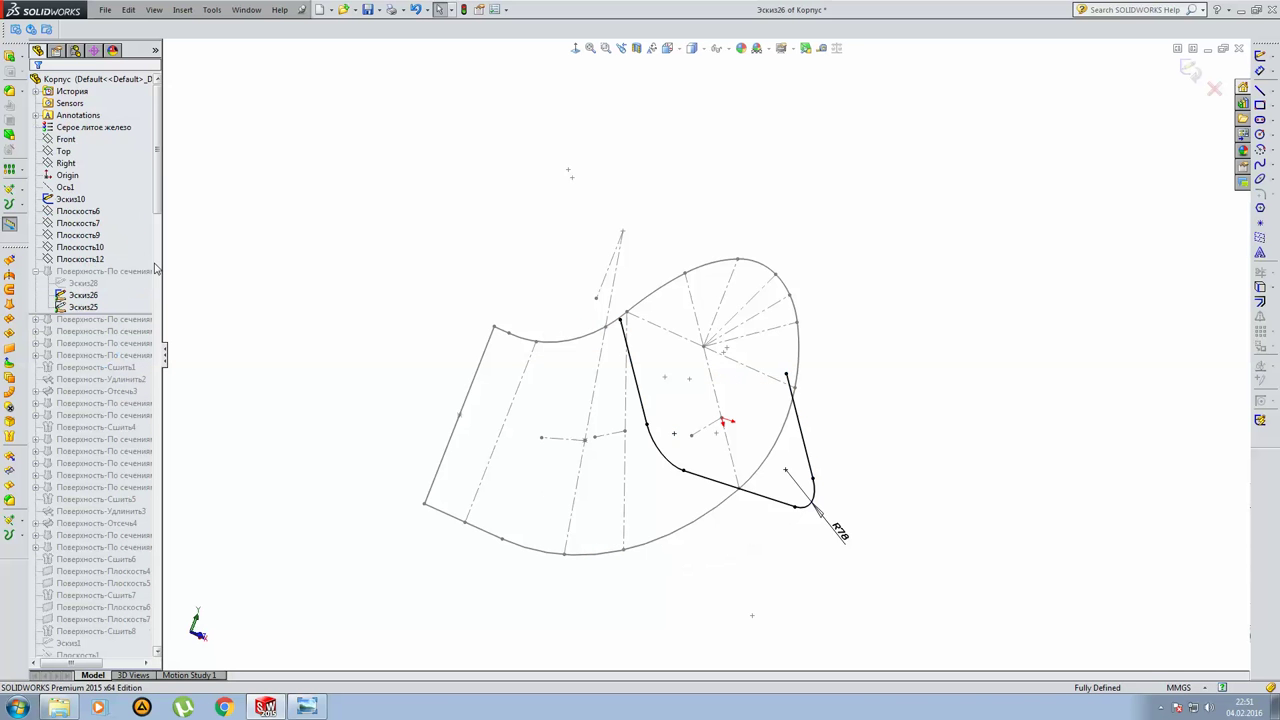
mouse_move(420, 335)
middle_mouse_down()
mouse_move(607, 326)
mouse_move(471, 343)
mouse_move(625, 356)
mouse_move(657, 634)
mouse_move(637, 569)
mouse_move(523, 479)
middle_mouse_up()
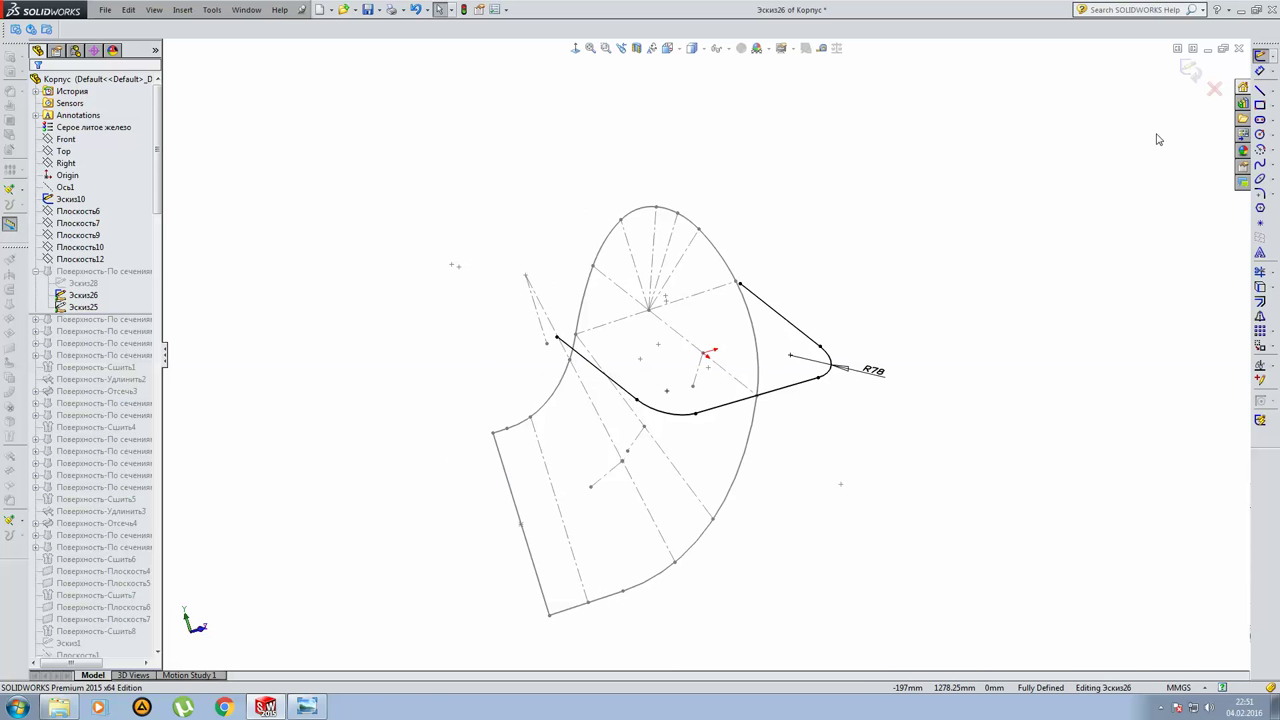
left_click(1190, 70)
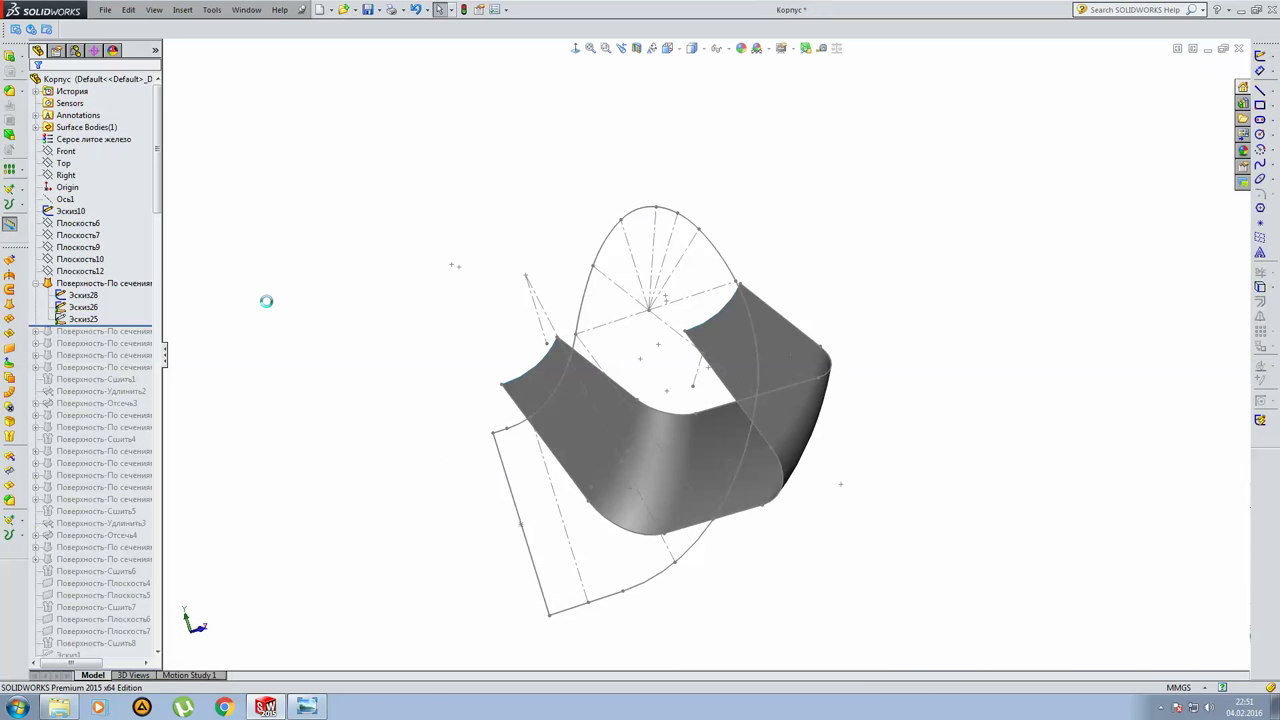
Collapse the first loft and roll the history forward past the second lofted surface.
left_click(35, 283)
left_click(95, 283)
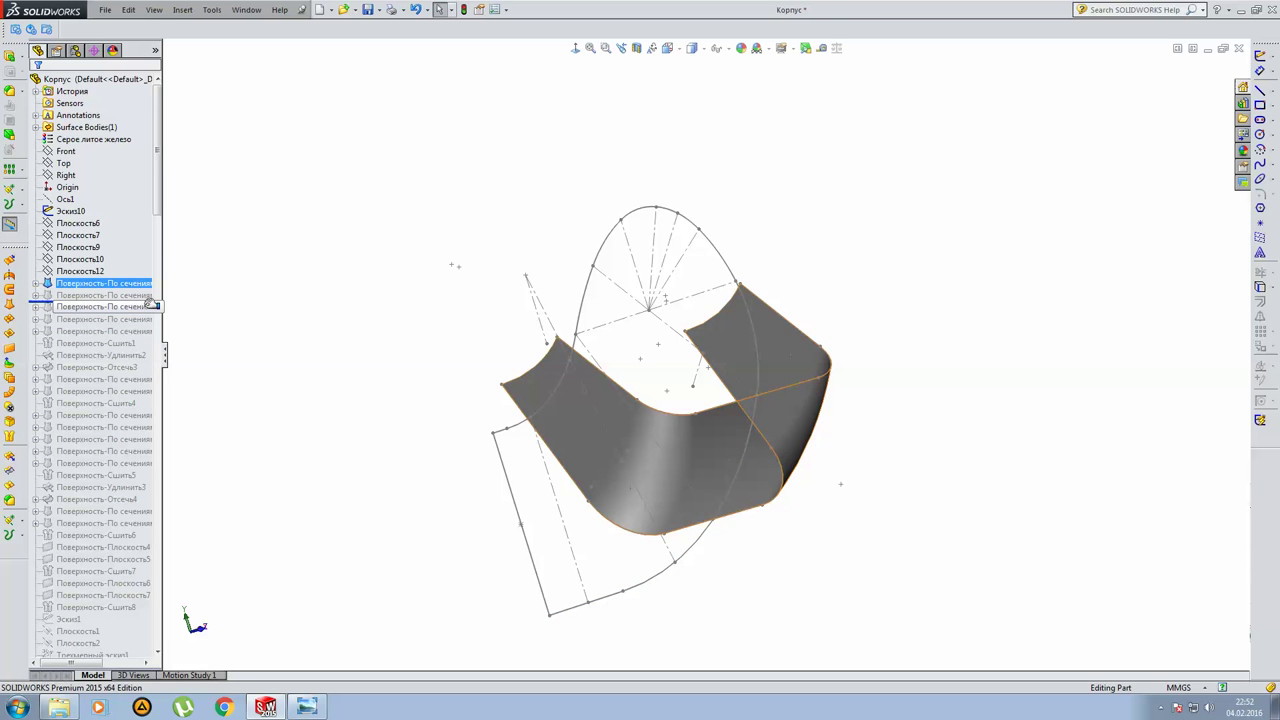
left_click(152, 305, "ctrl")
left_click_drag(153, 300, 153, 302)
middle_click_drag(736, 334, 873, 334)
left_click(873, 334)
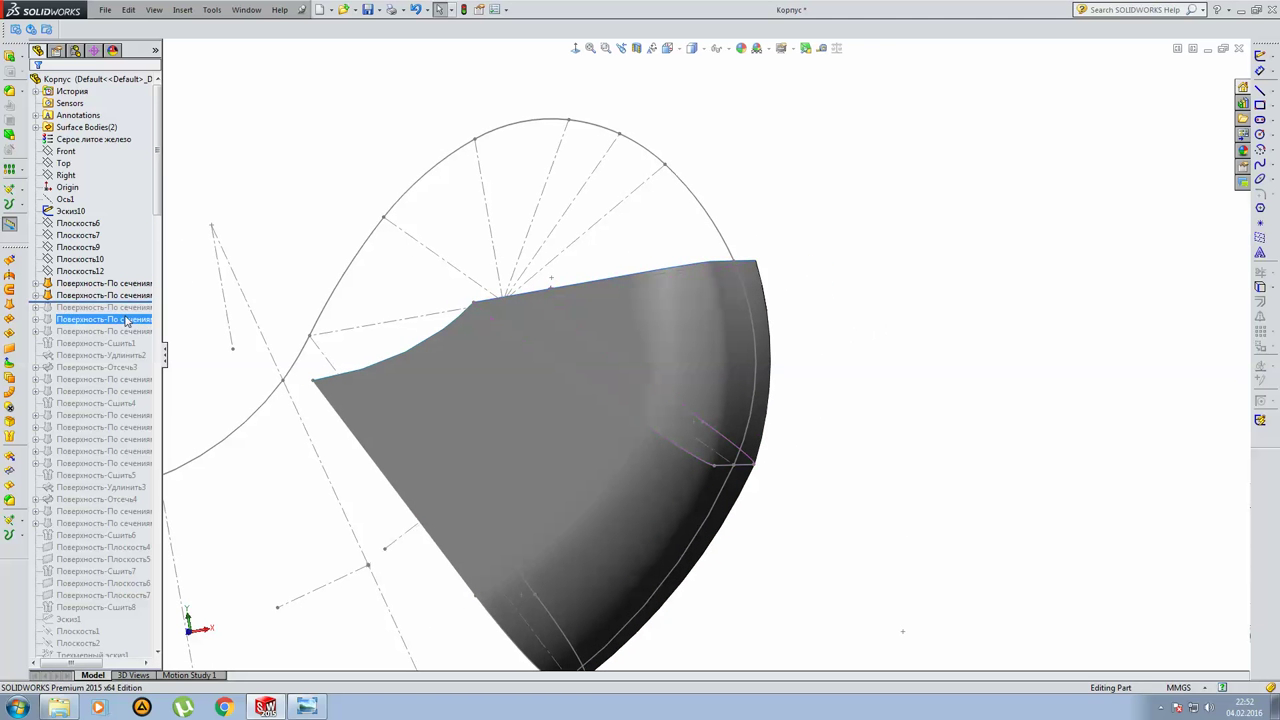
Open profile sketch Эскиз27 for editing, viewed normal to its plane.
left_click(36, 296)
left_click(83, 307)
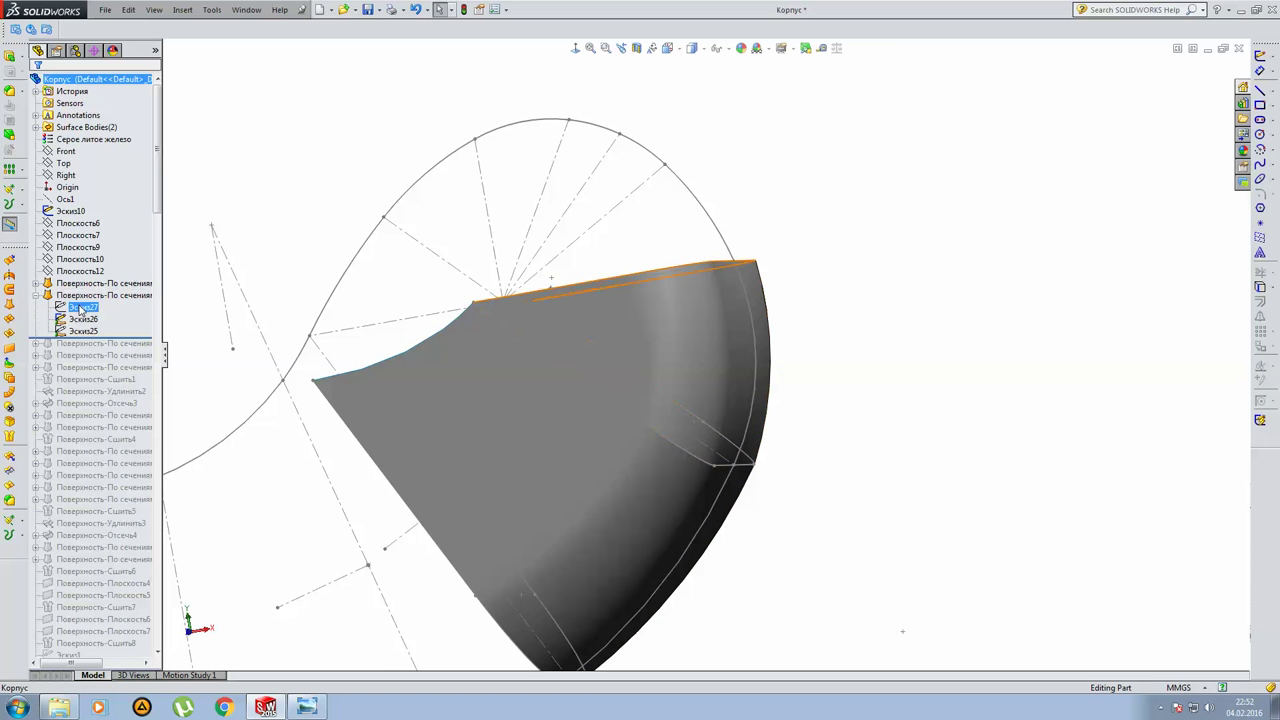
key("ctrl+7")
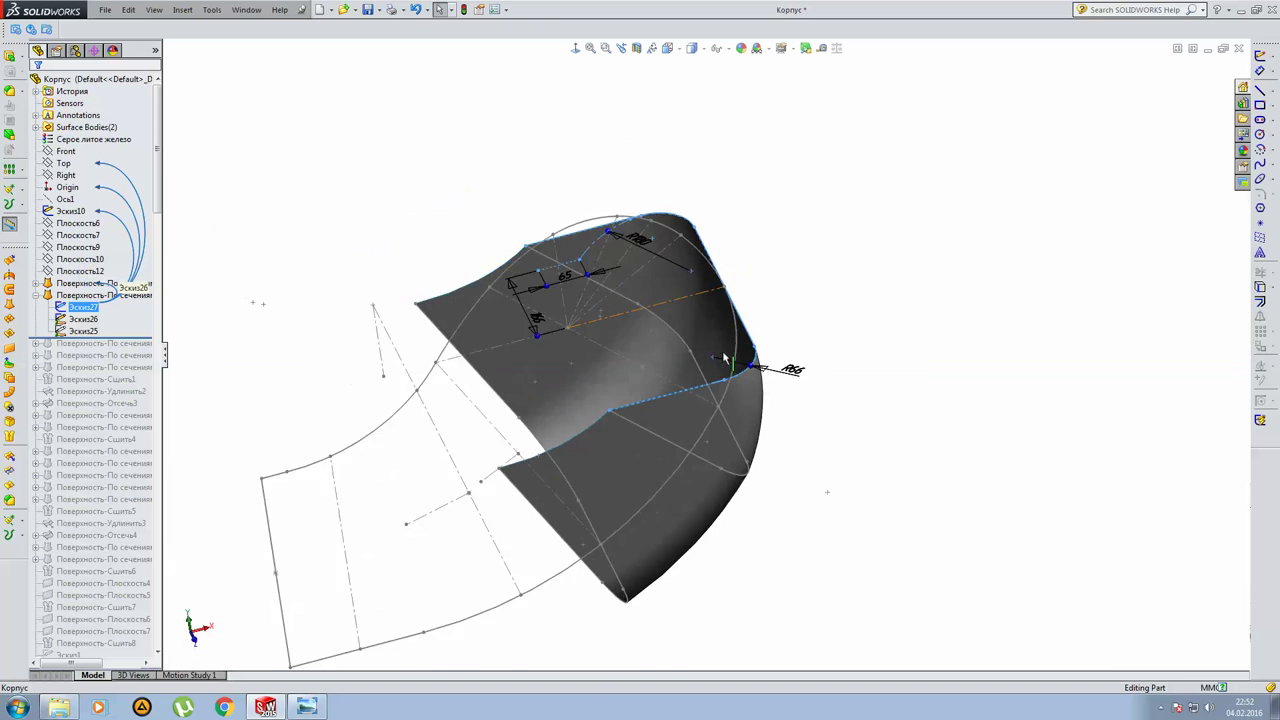
scroll(729, 364, "down", 5)
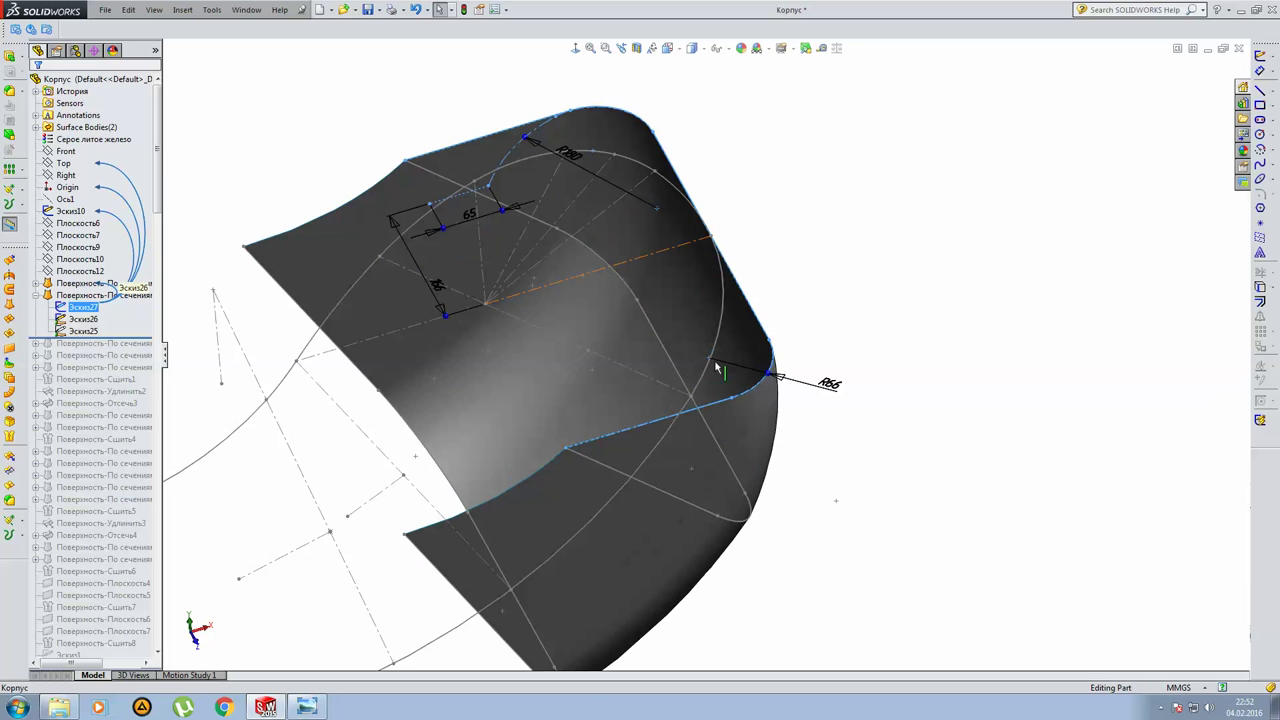
left_click(110, 296)
right_click(80, 308)
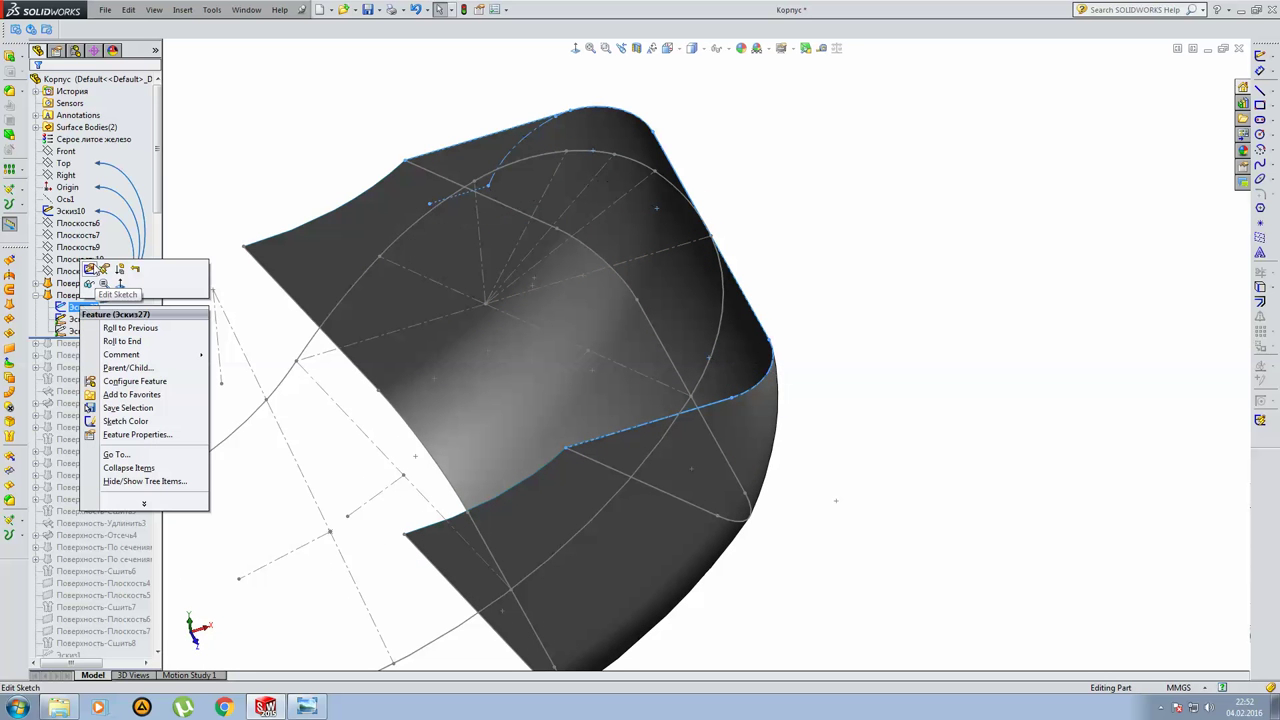
left_click(90, 270)
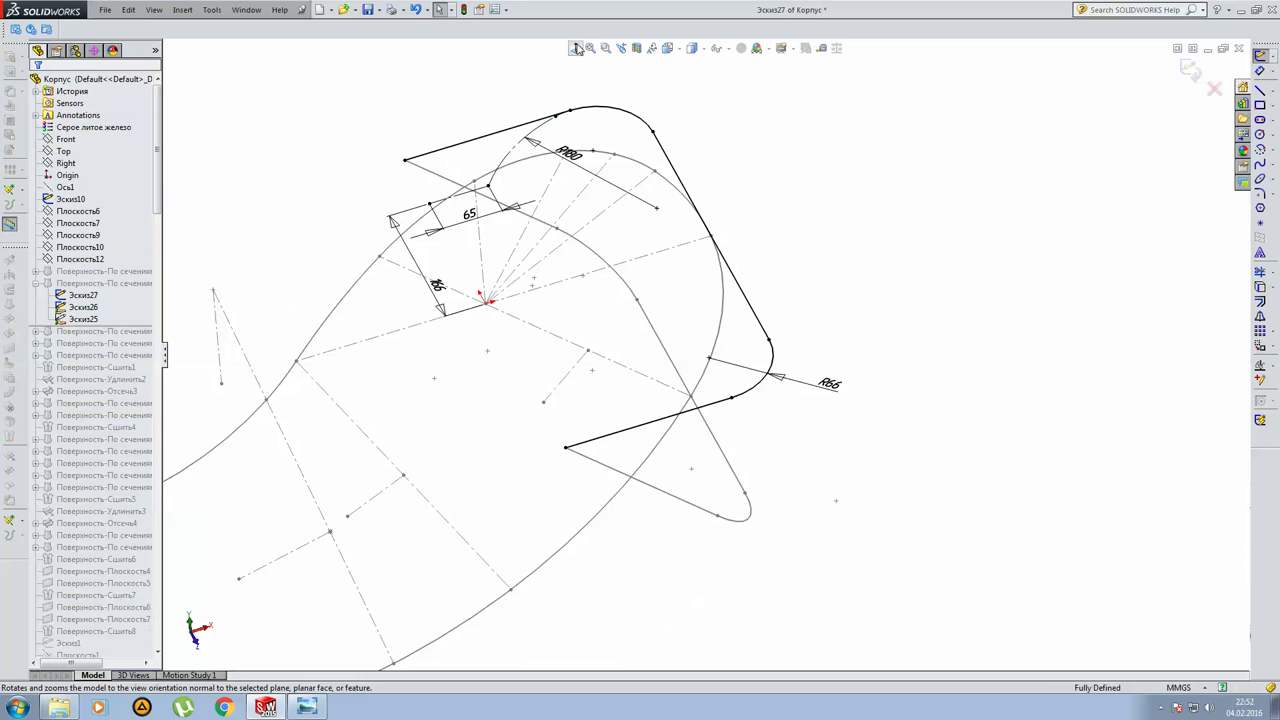
left_click(576, 48)
Shift the 166 dimension slightly left and exit sketch Эскиз27.
scroll(1000, 185, "down", 2)
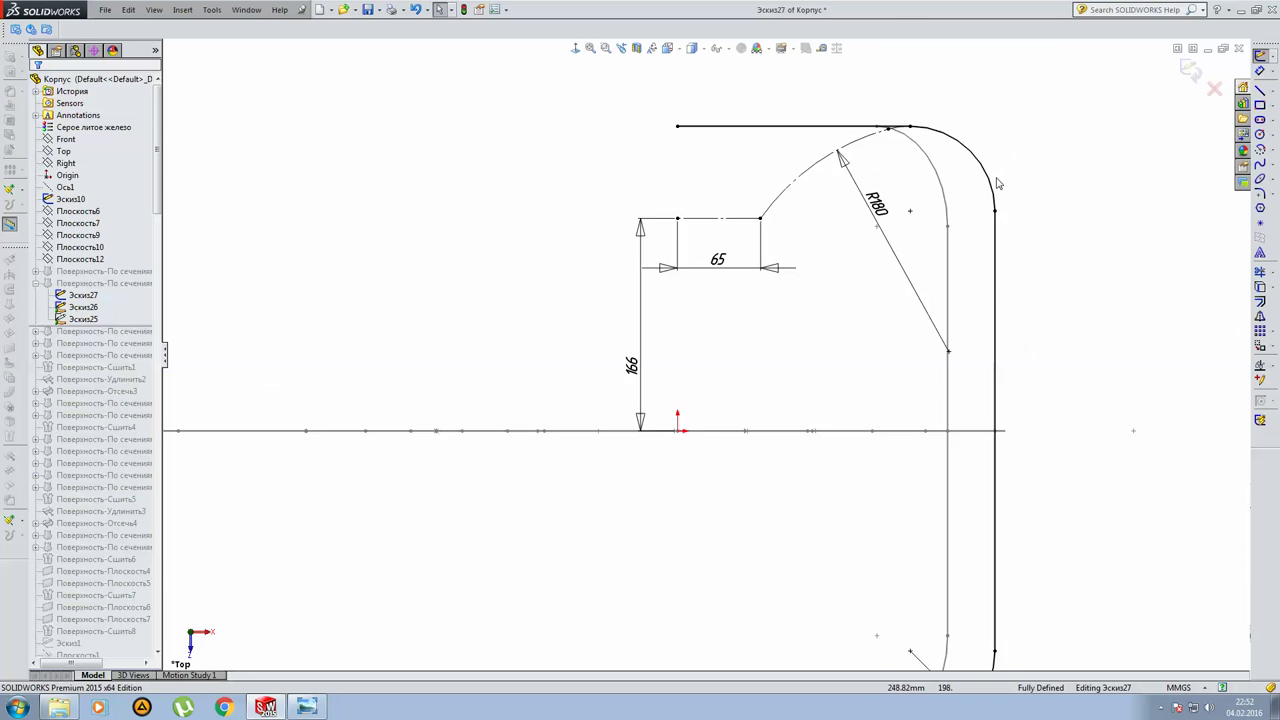
scroll(923, 181, "down", 2)
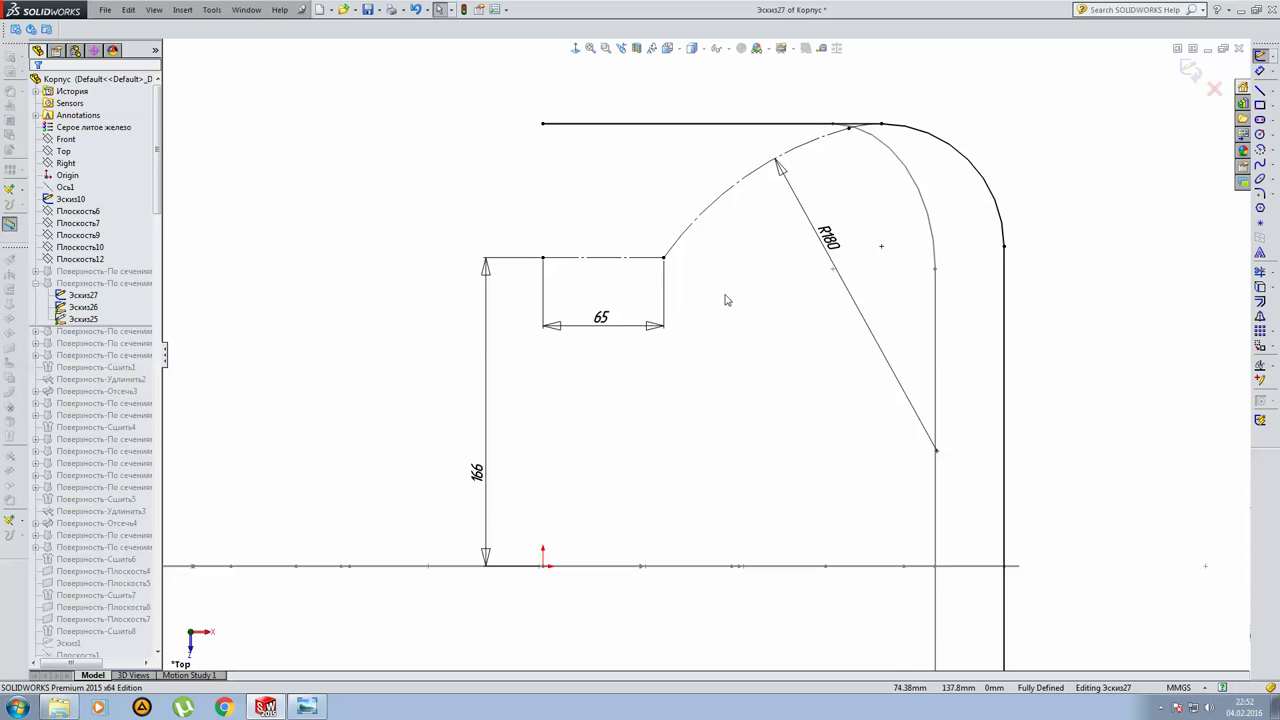
scroll(746, 385, "up", 2)
scroll(566, 382, "down", 2)
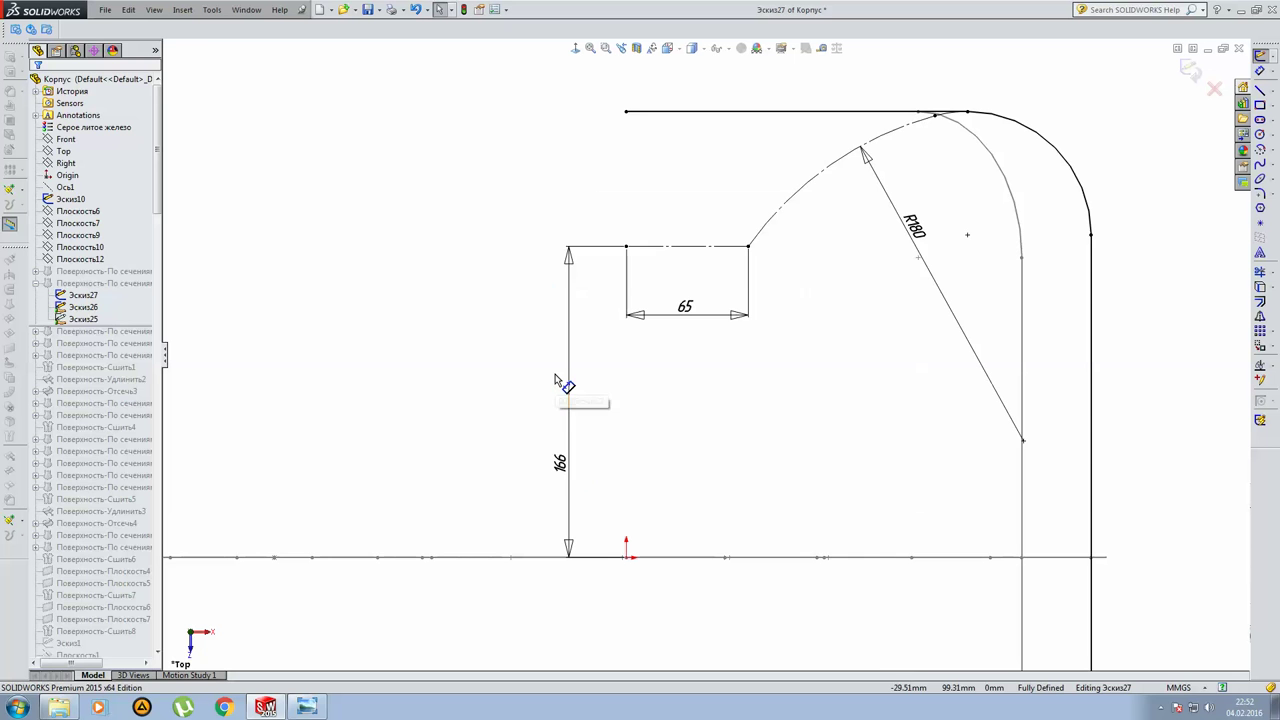
left_click_drag(566, 468, 546, 466)
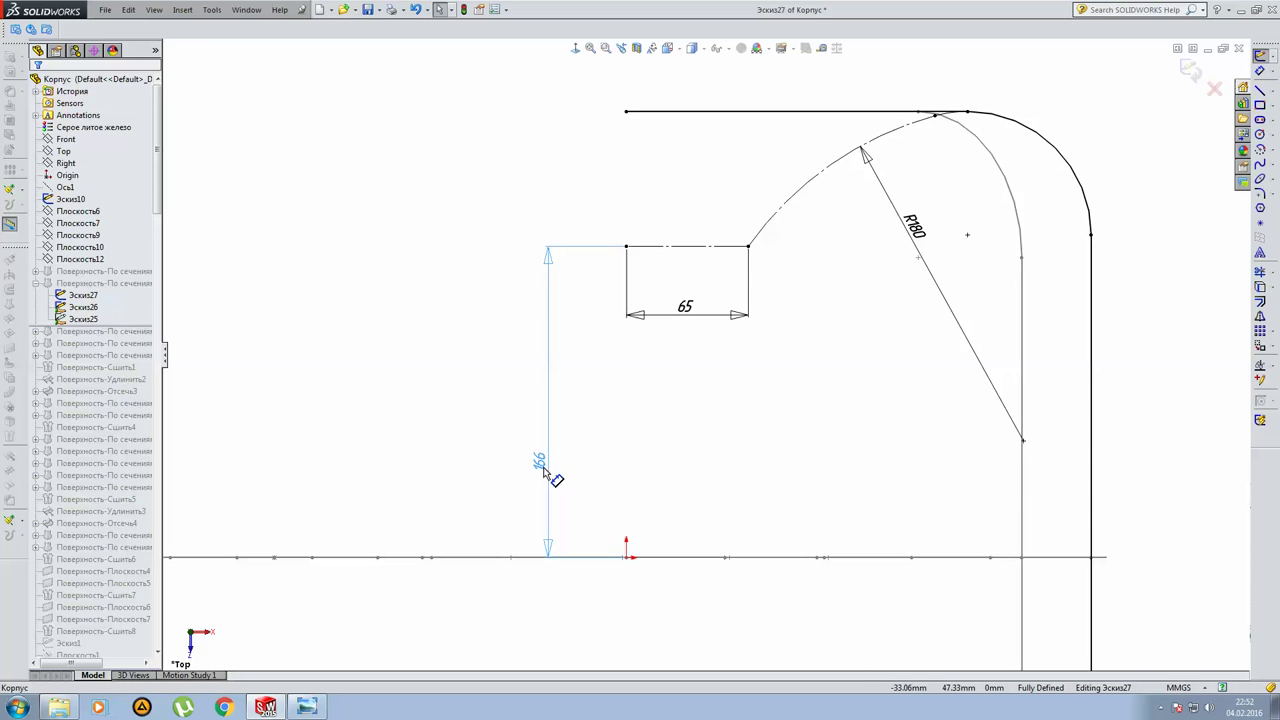
scroll(749, 354, "up", 3)
scroll(803, 519, "down", 2)
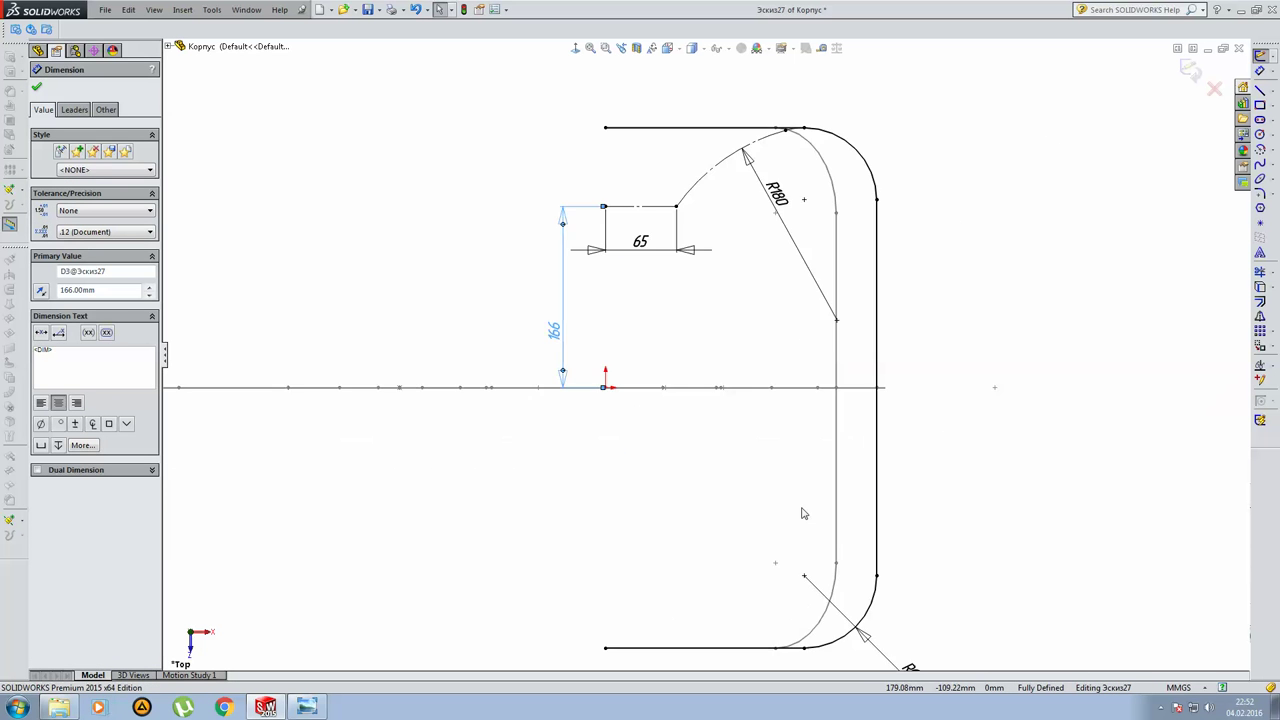
scroll(803, 519, "down", 1)
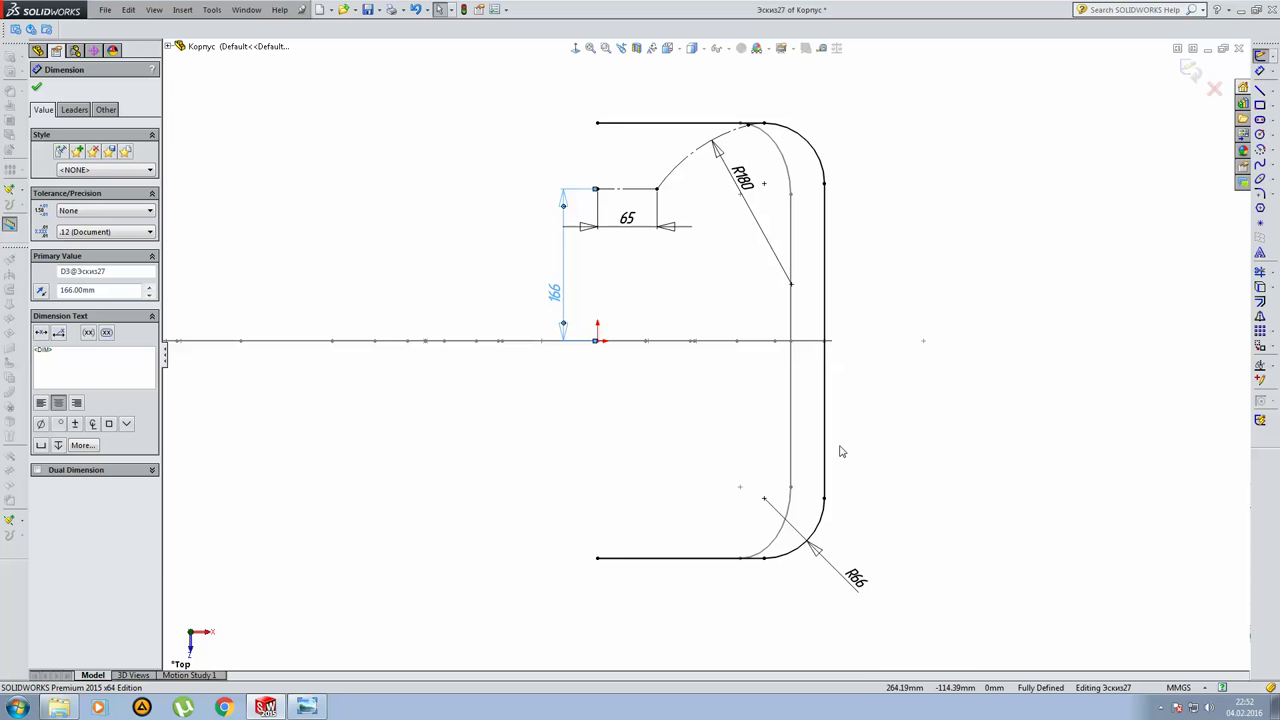
left_click(1190, 70)
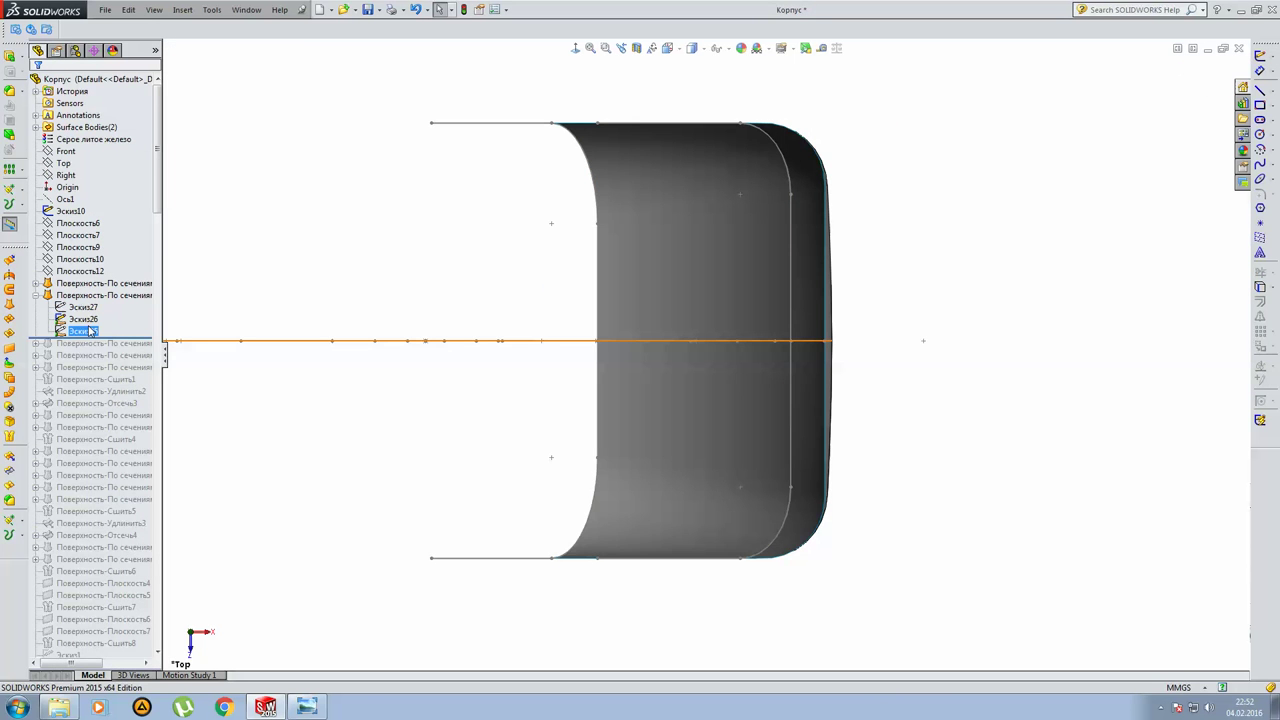
Roll the history forward to restore the ring-shaped third loft.
left_click(35, 295)
mouse_move(550, 452)
middle_mouse_down()
mouse_move(585, 297)
mouse_move(369, 318)
middle_mouse_up()
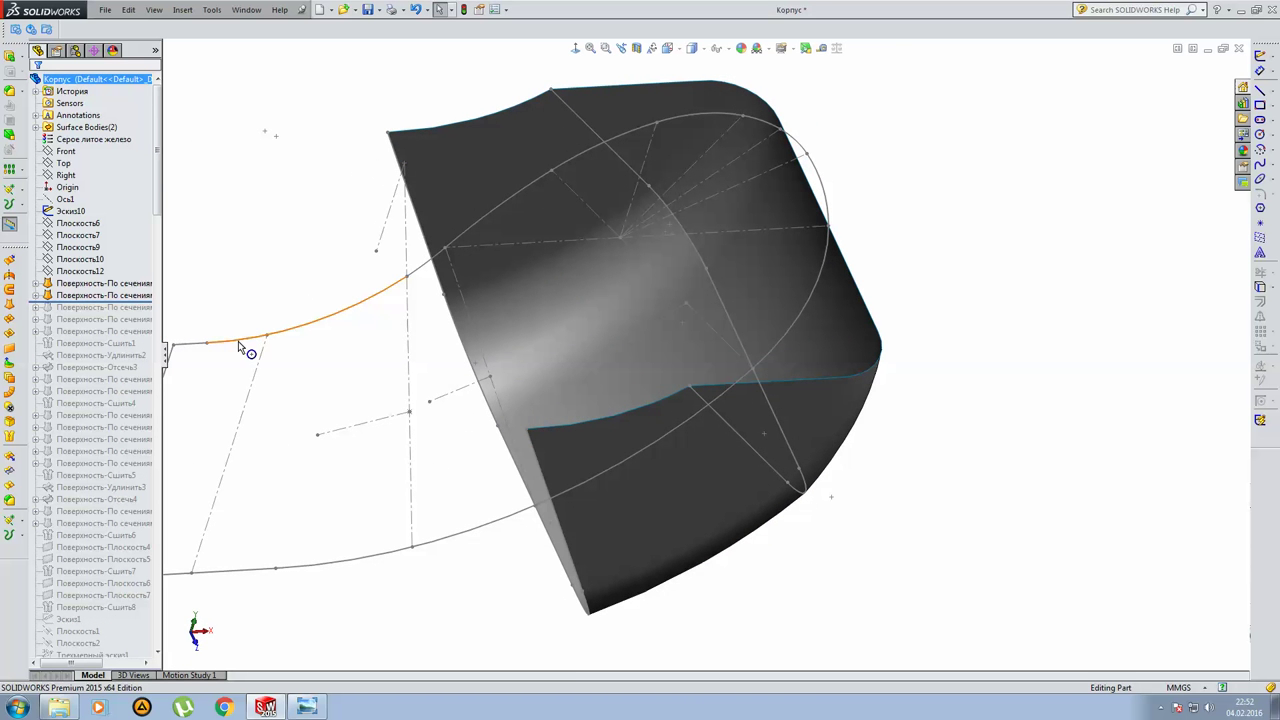
left_click(141, 307)
left_click(141, 307)
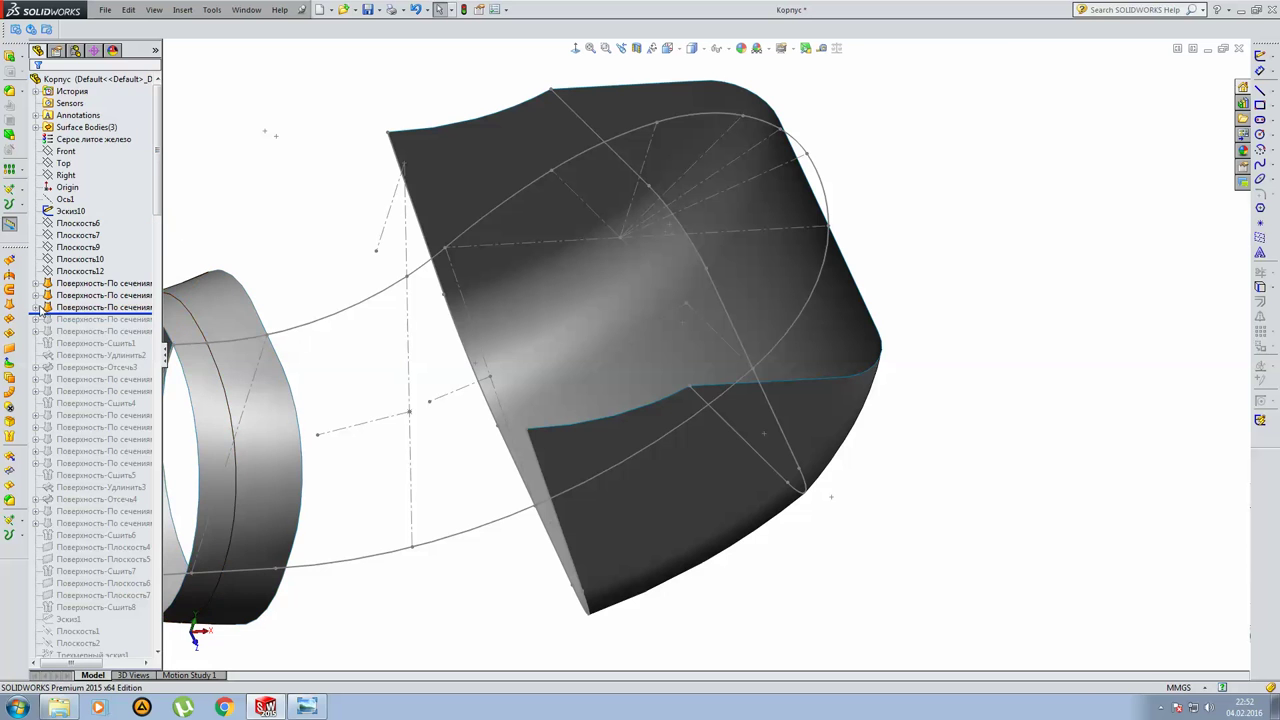
left_click(36, 307)
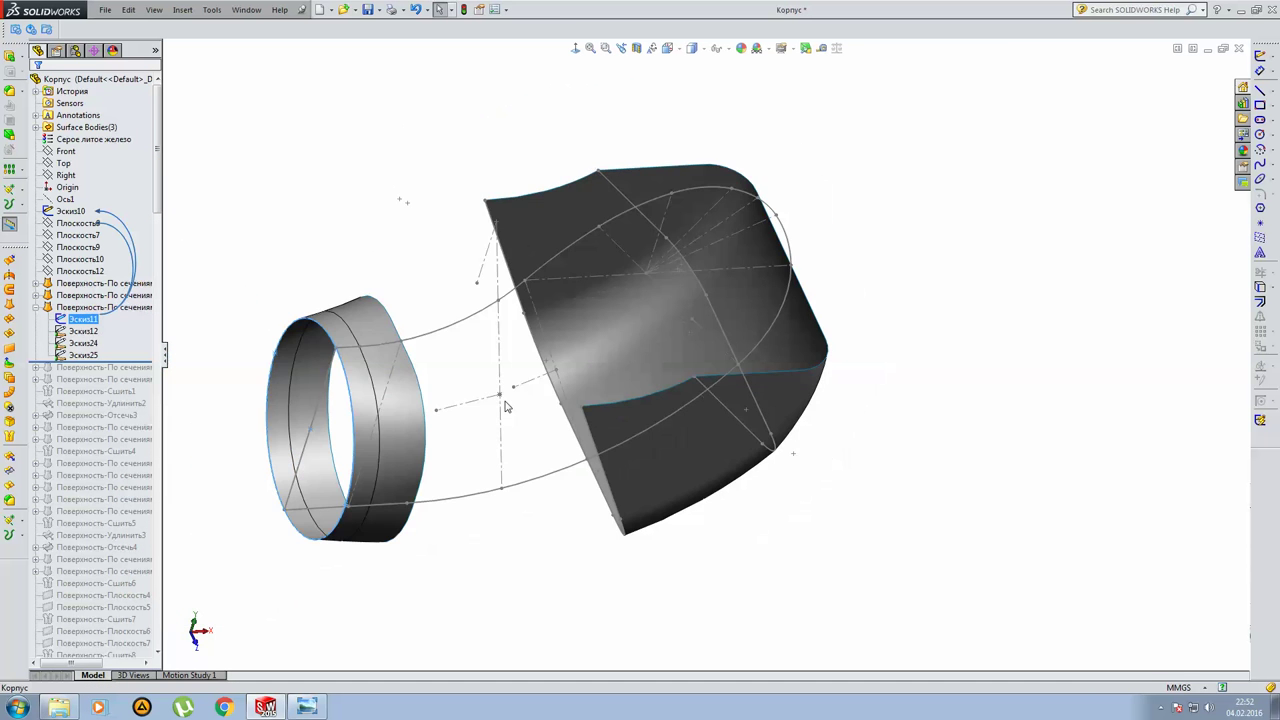
middle_click_drag(489, 366, 472, 393)
scroll(472, 393, "down", 2)
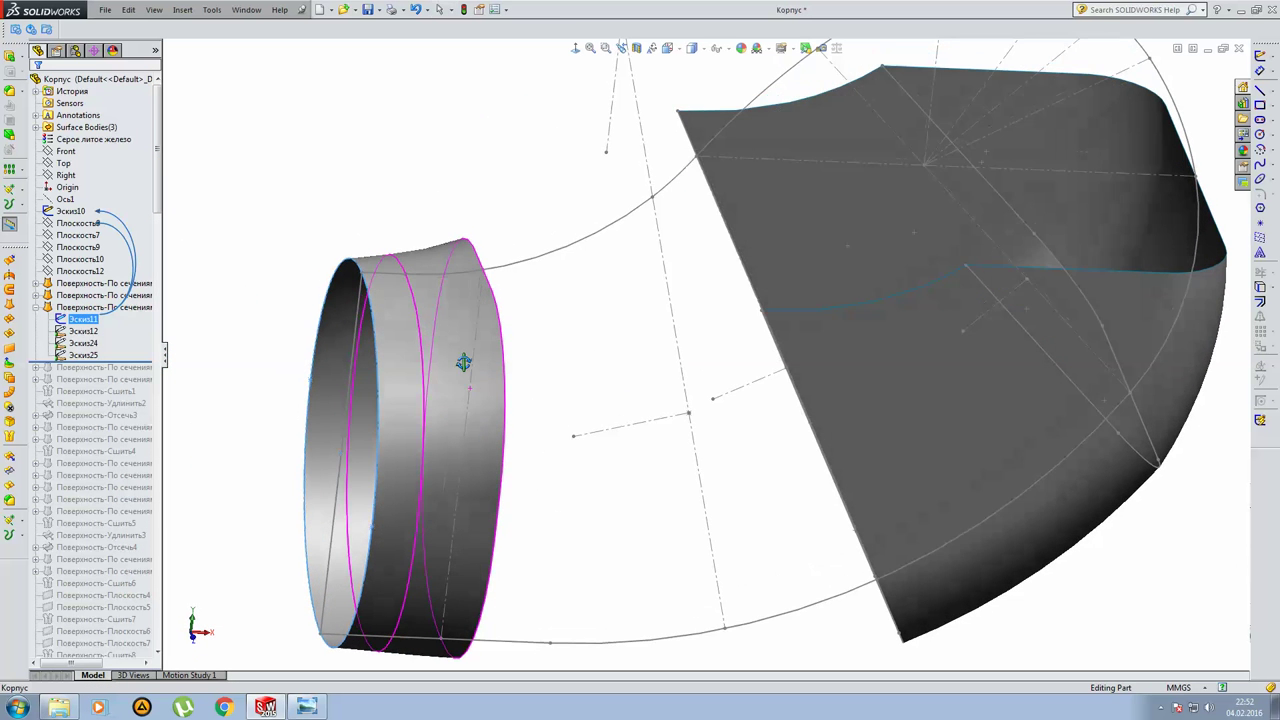
Open circle sketch Эскиз11, check the circle's parameters, and exit unchanged.
right_click(82, 324)
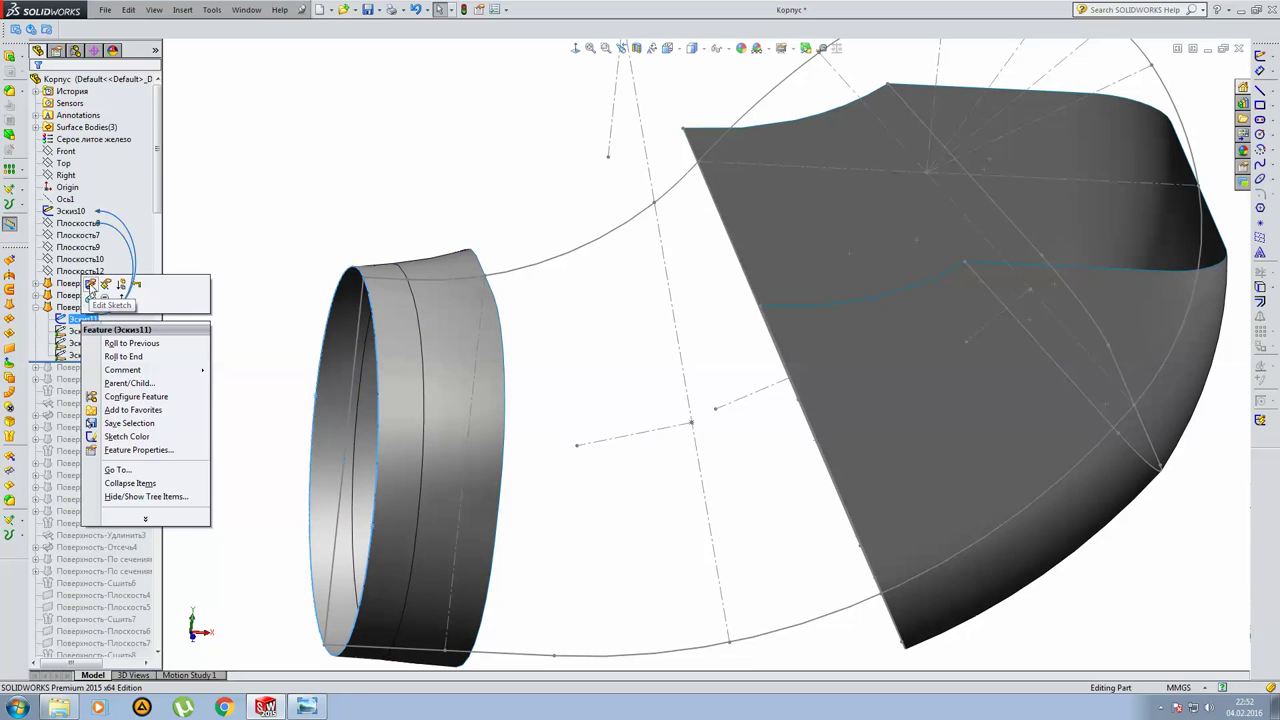
left_click(89, 287)
left_click(575, 48)
mouse_move(792, 473)
middle_mouse_down()
mouse_move(817, 451)
mouse_move(990, 455)
middle_mouse_up()
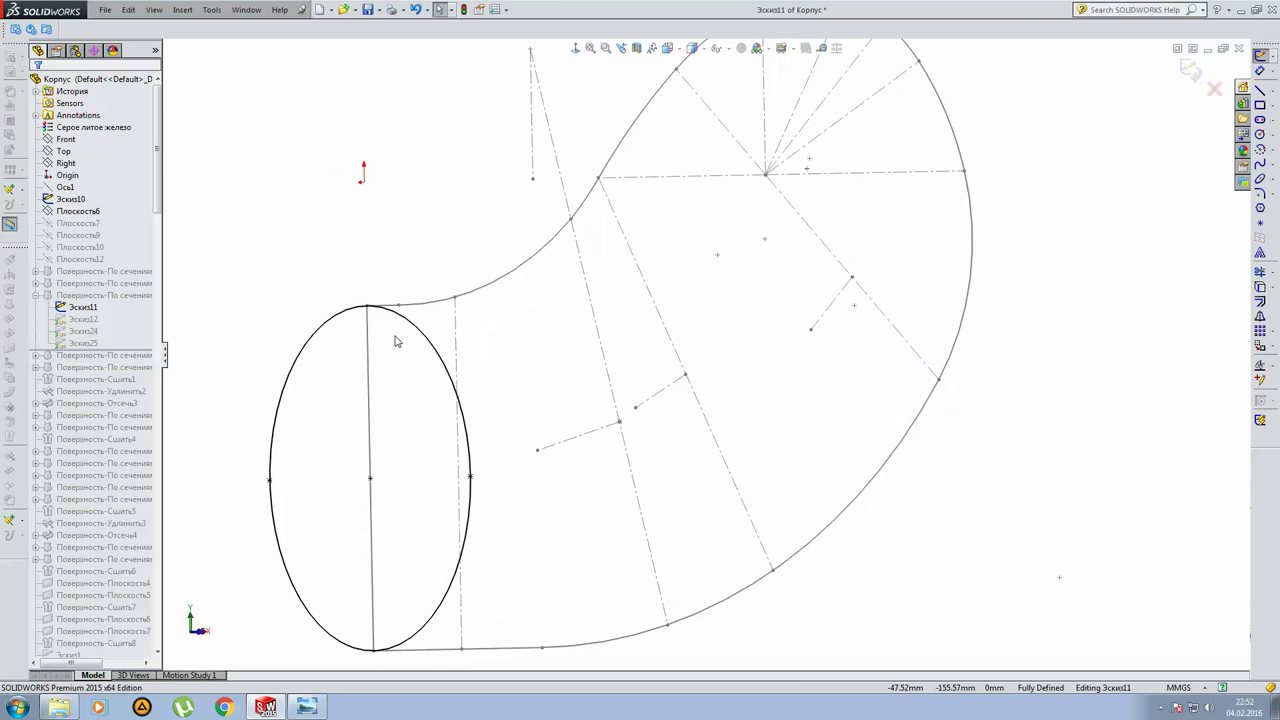
left_click(423, 334)
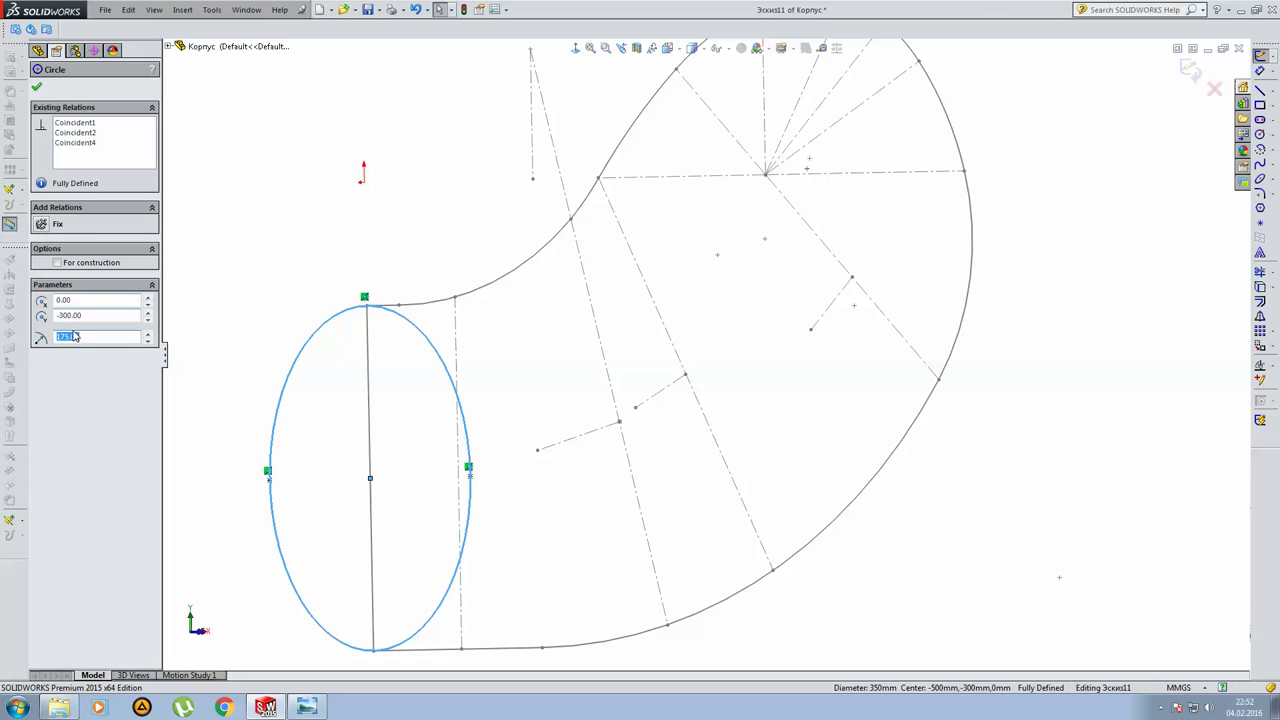
key("Escape")
scroll(457, 337, "up", 3)
middle_click_drag(457, 337, 464, 362)
left_click(1190, 68)
Edit section sketch Эскиз12 normal to its plane and shift the 357 dimension left.
left_click(84, 331)
left_click(92, 298)
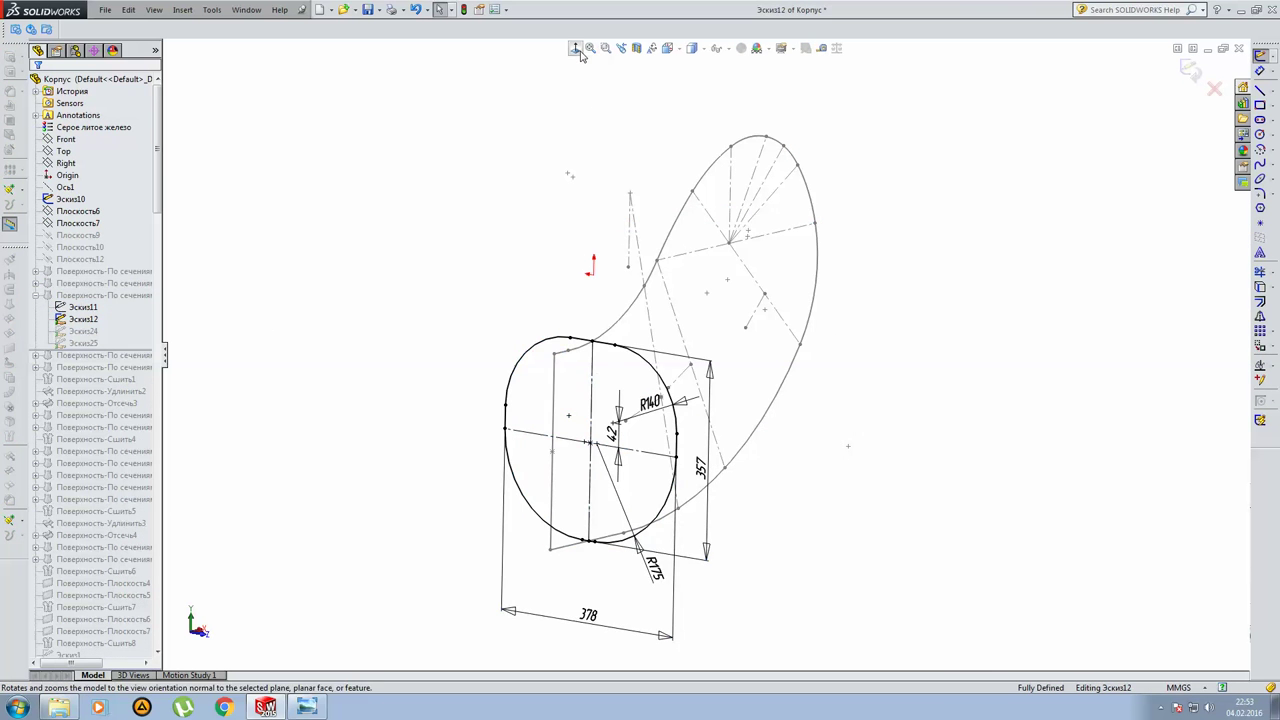
left_click(576, 50)
left_click_drag(566, 420, 544, 420)
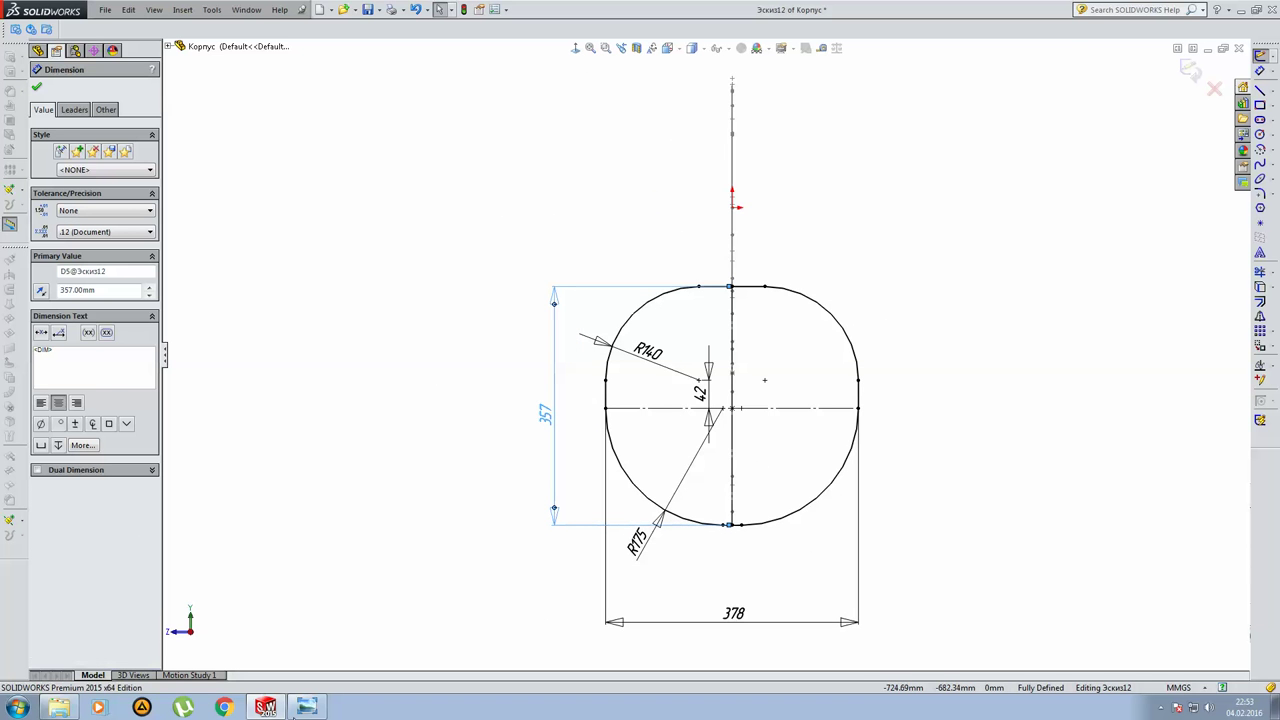
Examine the Ц-Ц section drawing (R140, R175, 357, 378) in Photo Viewer, briefly flipping to SOLIDWORKS.
left_click(316, 706)
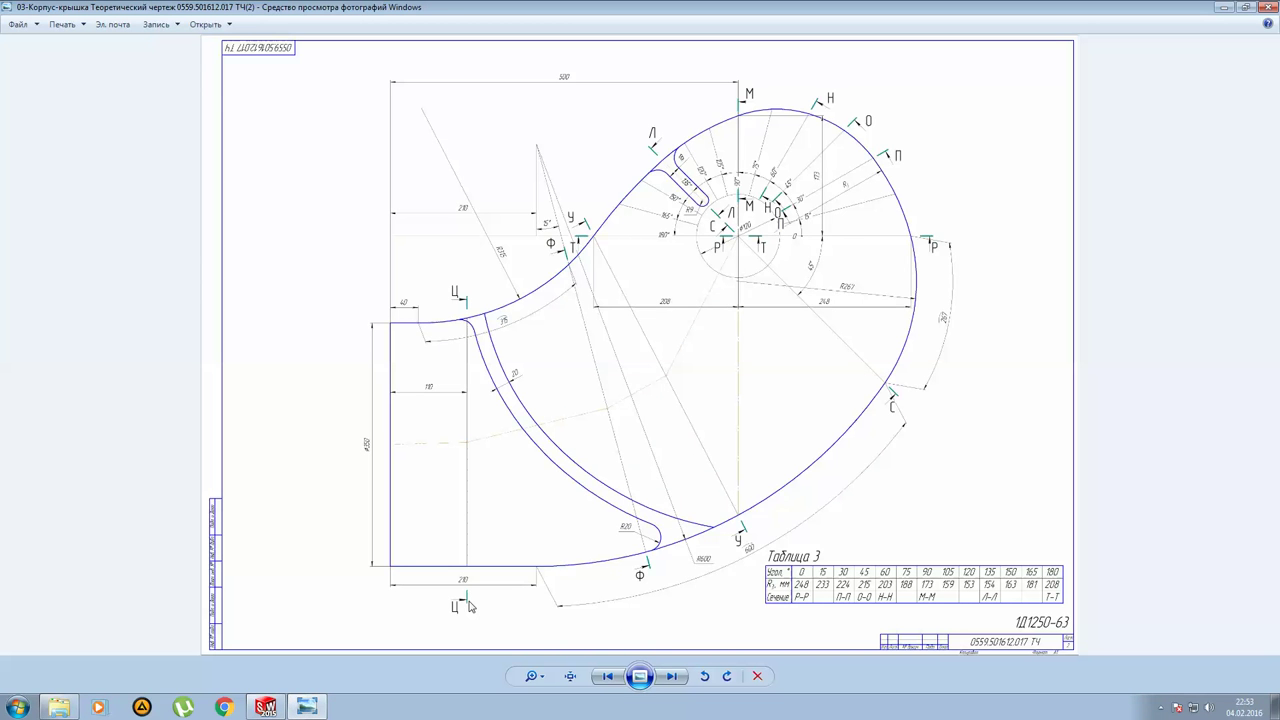
scroll(470, 606, "up", 1)
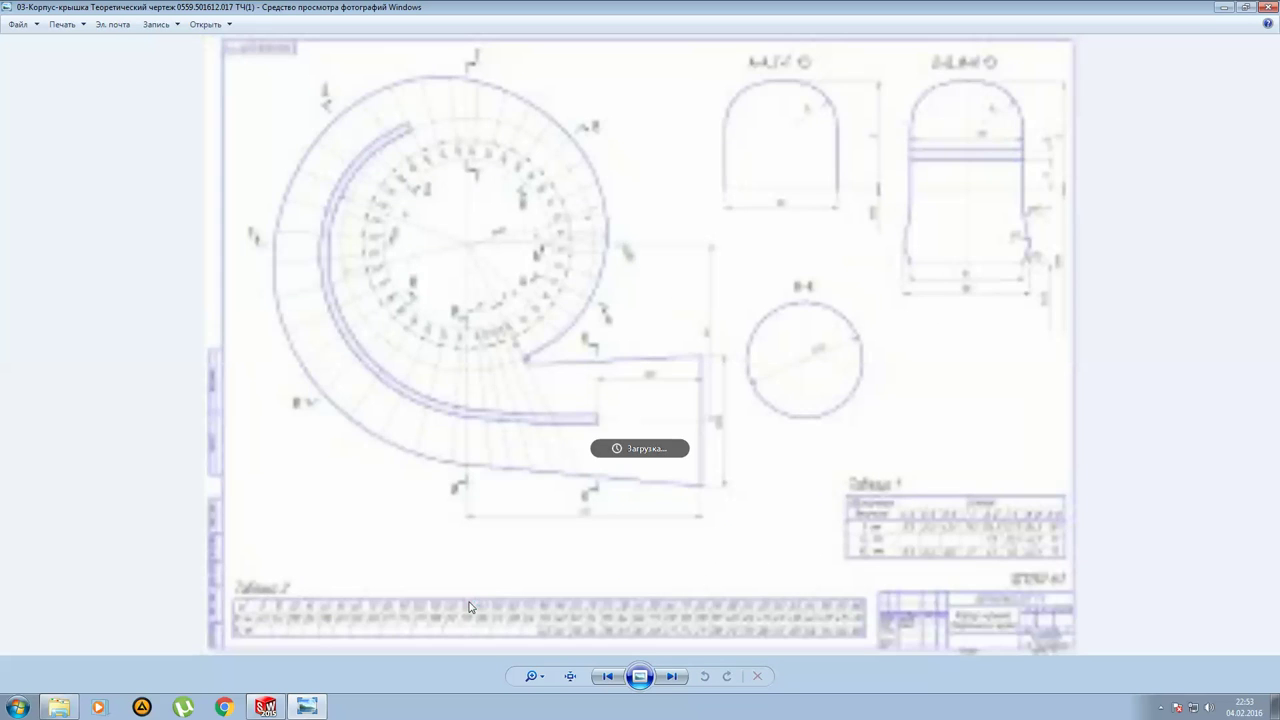
scroll(470, 606, "down", 1)
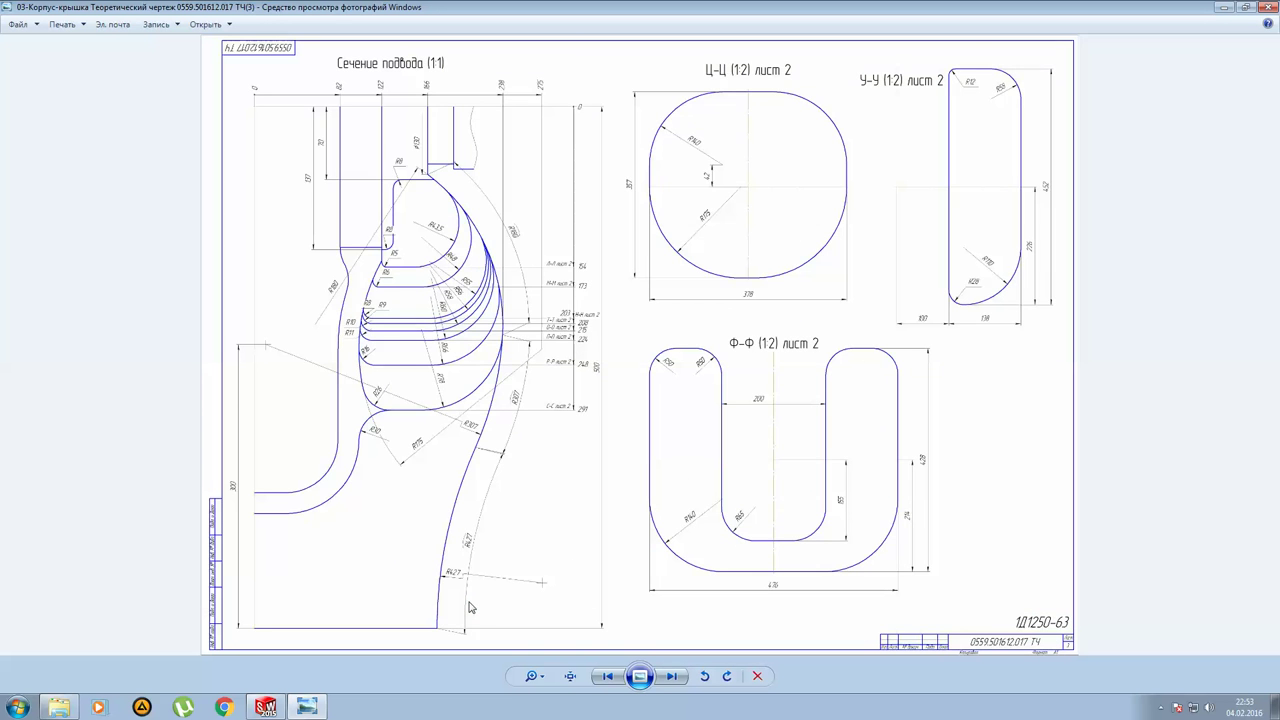
scroll(470, 606, "down", 1)
scroll(470, 606, "up", 1)
scroll(470, 606, "up", 1)
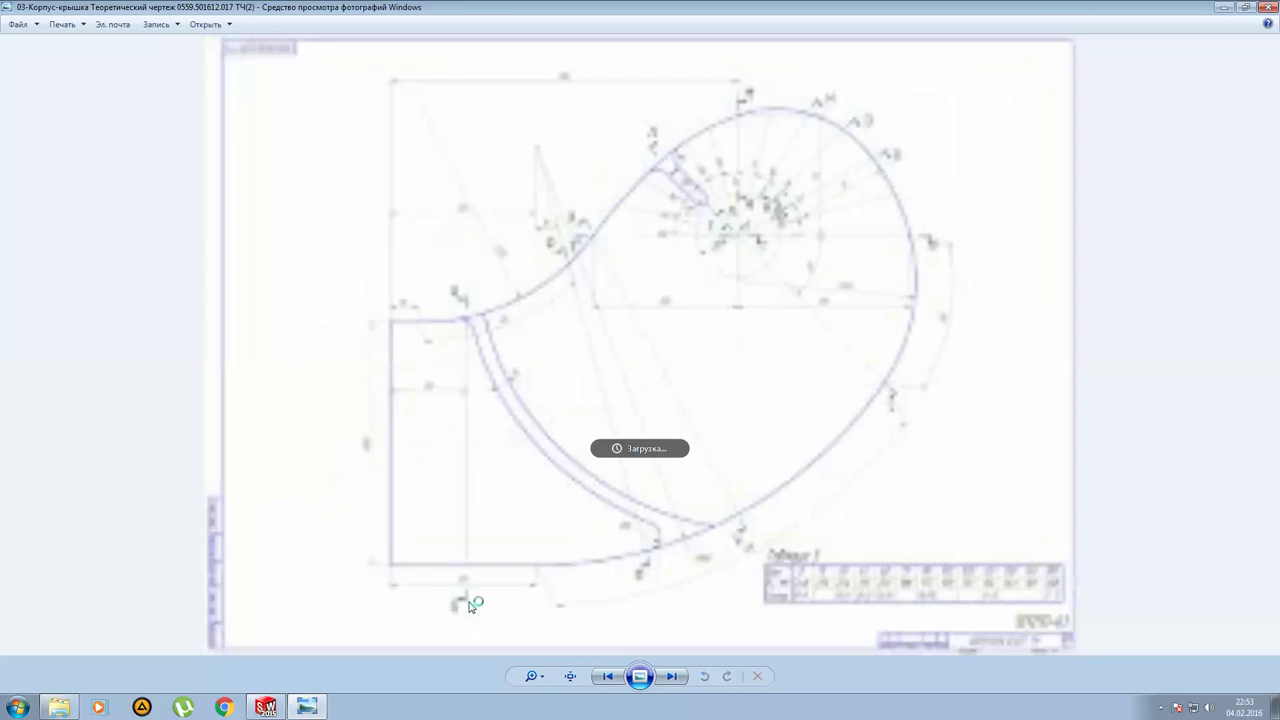
scroll(470, 606, "down", 1)
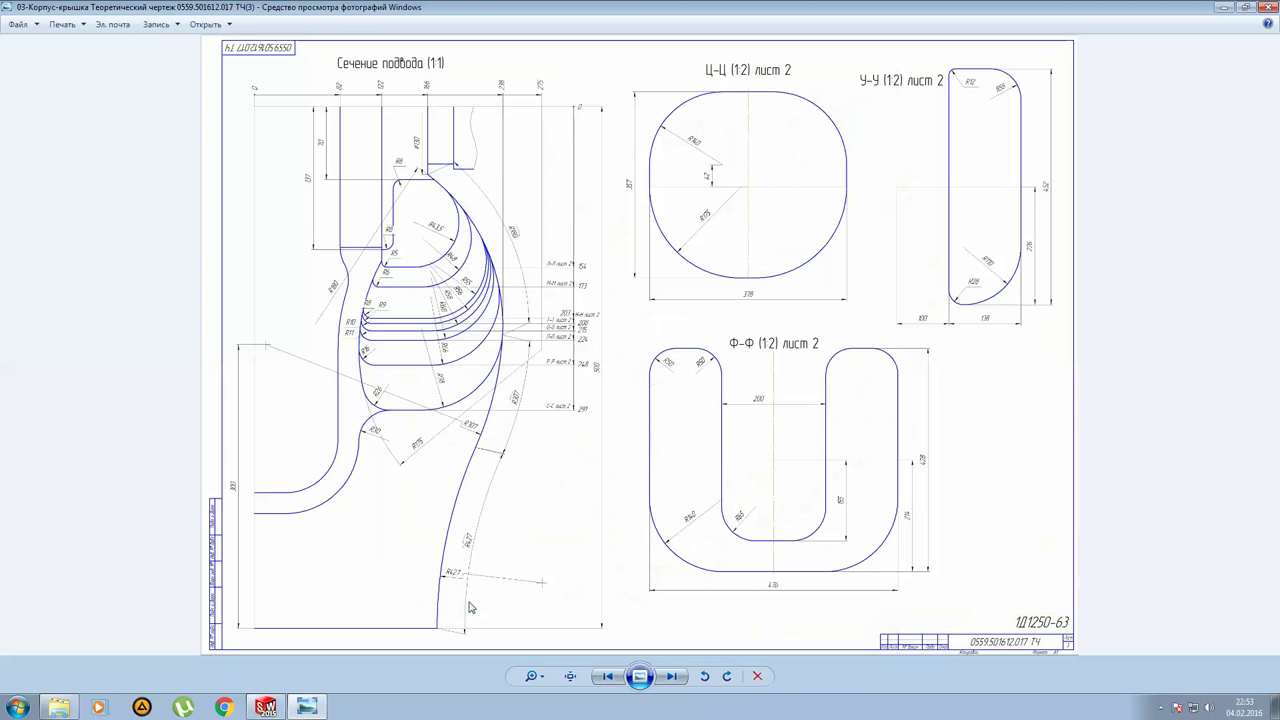
scroll(360, 377, "up", 1)
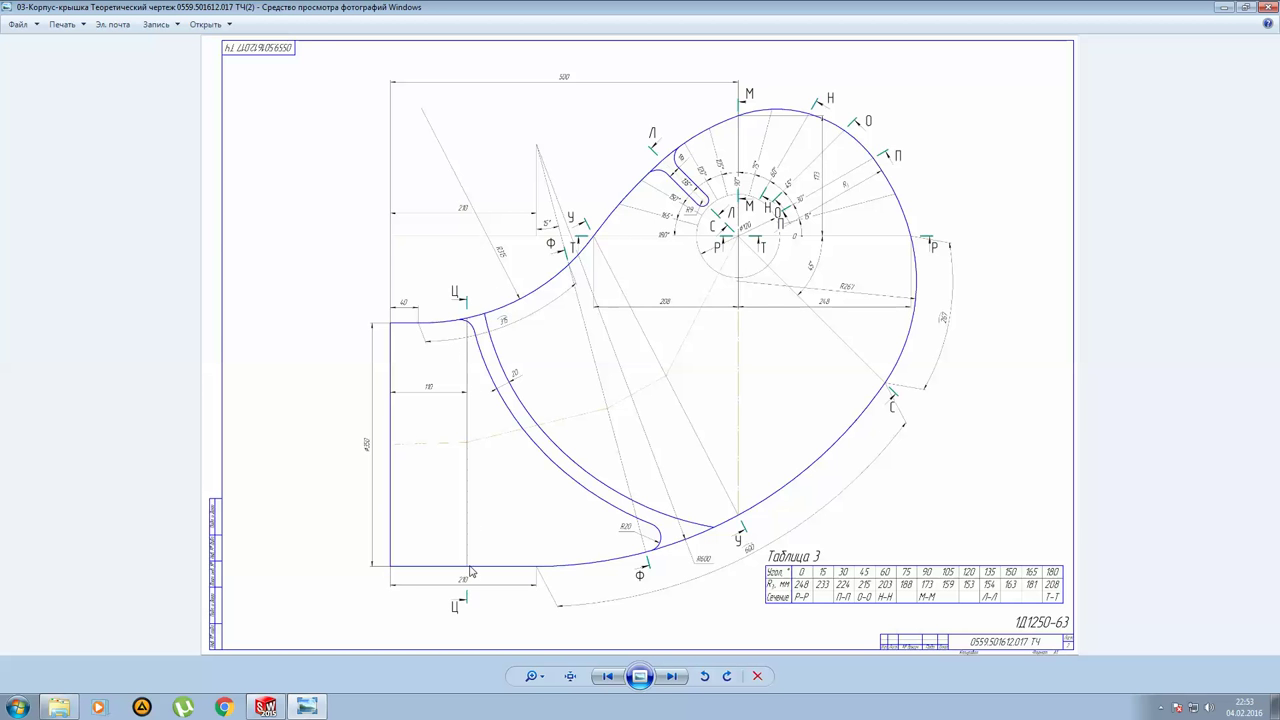
scroll(590, 494, "down", 1)
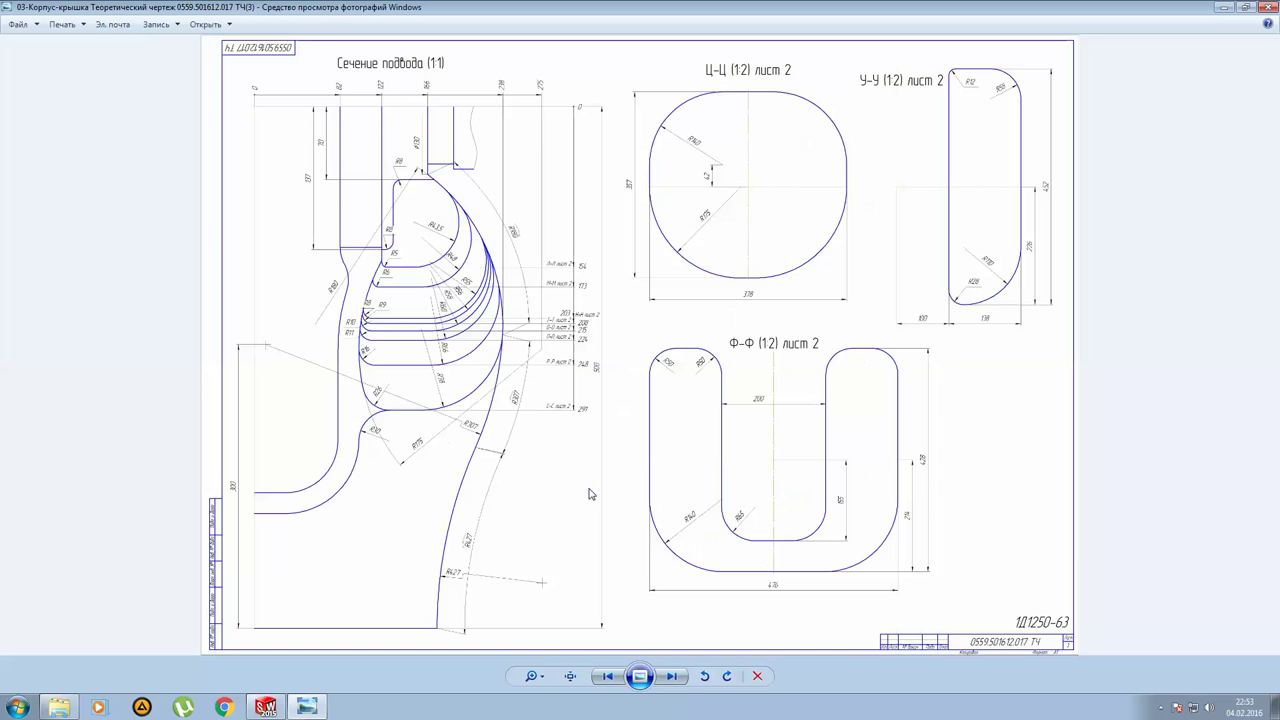
scroll(759, 193, "up", 1, "ctrl")
scroll(759, 195, "up", 2, "ctrl")
scroll(758, 205, "up", 1, "ctrl")
scroll(756, 214, "down", 1, "ctrl")
left_click_drag(822, 250, 778, 318)
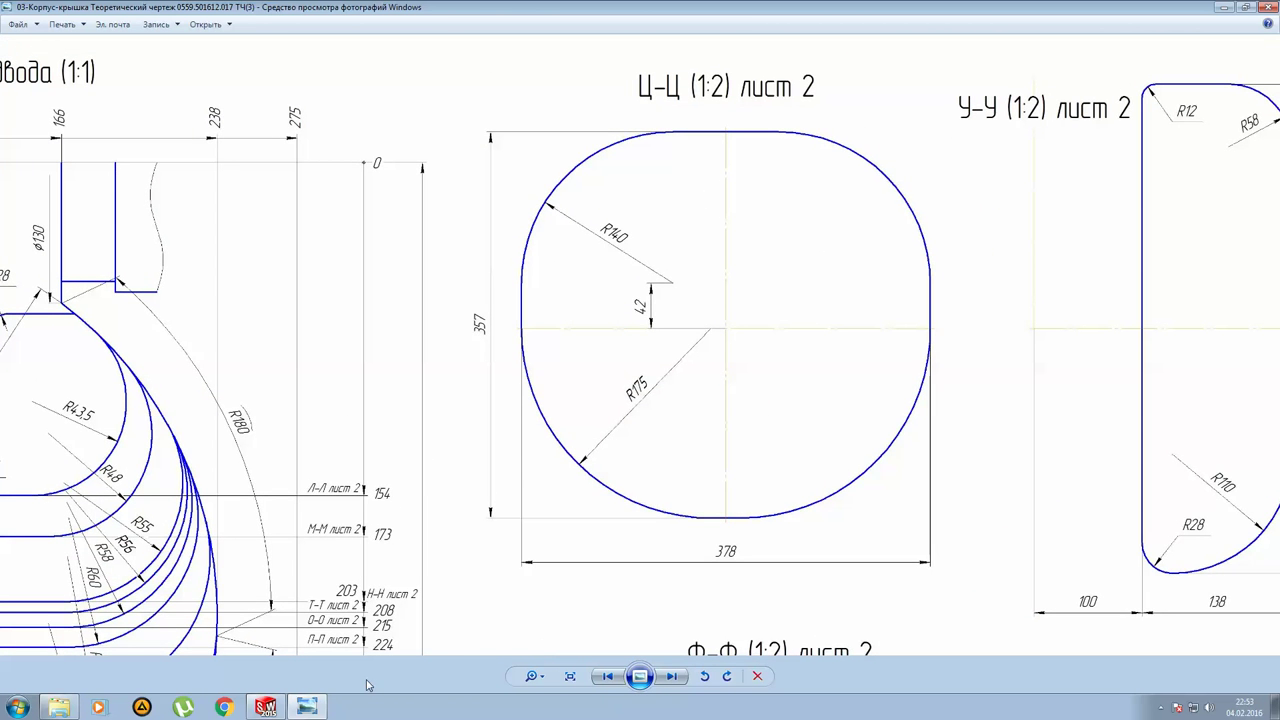
left_click(265, 707)
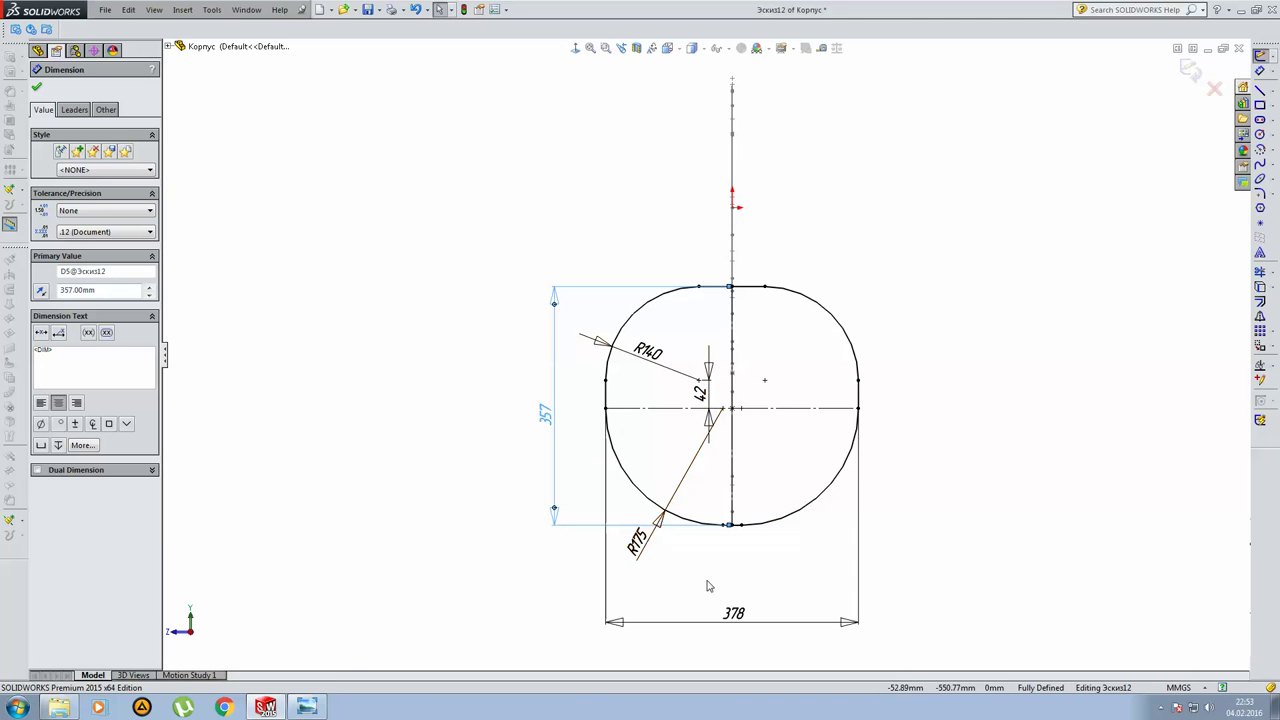
left_click(306, 707)
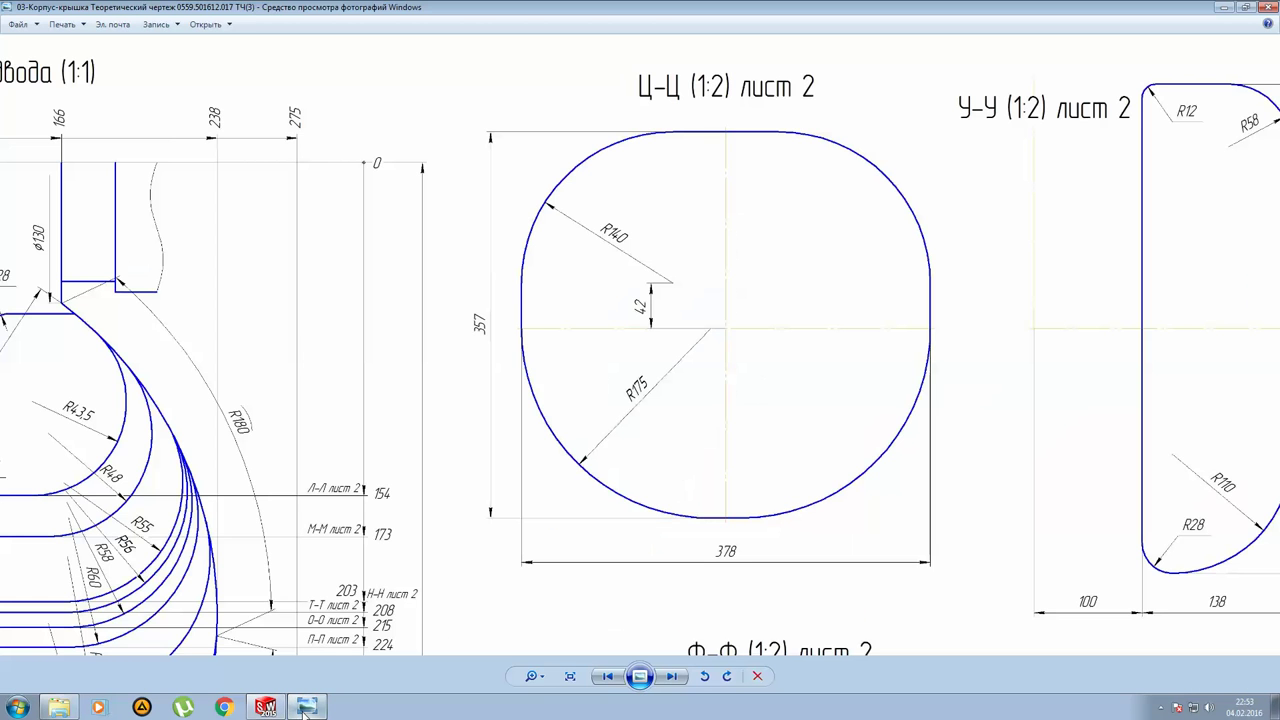
Compare sketch Эскиз12 against drawing ТЧ(3), then exit the sketch.
left_click(306, 707)
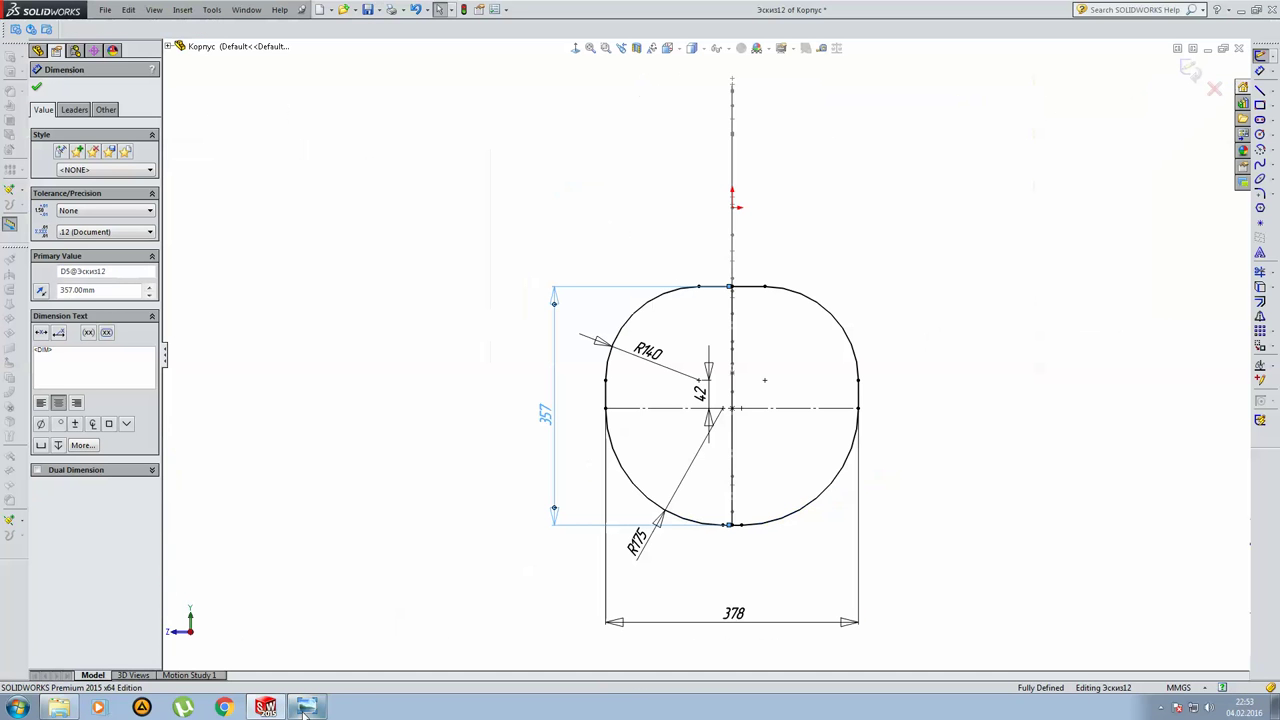
left_click(306, 707)
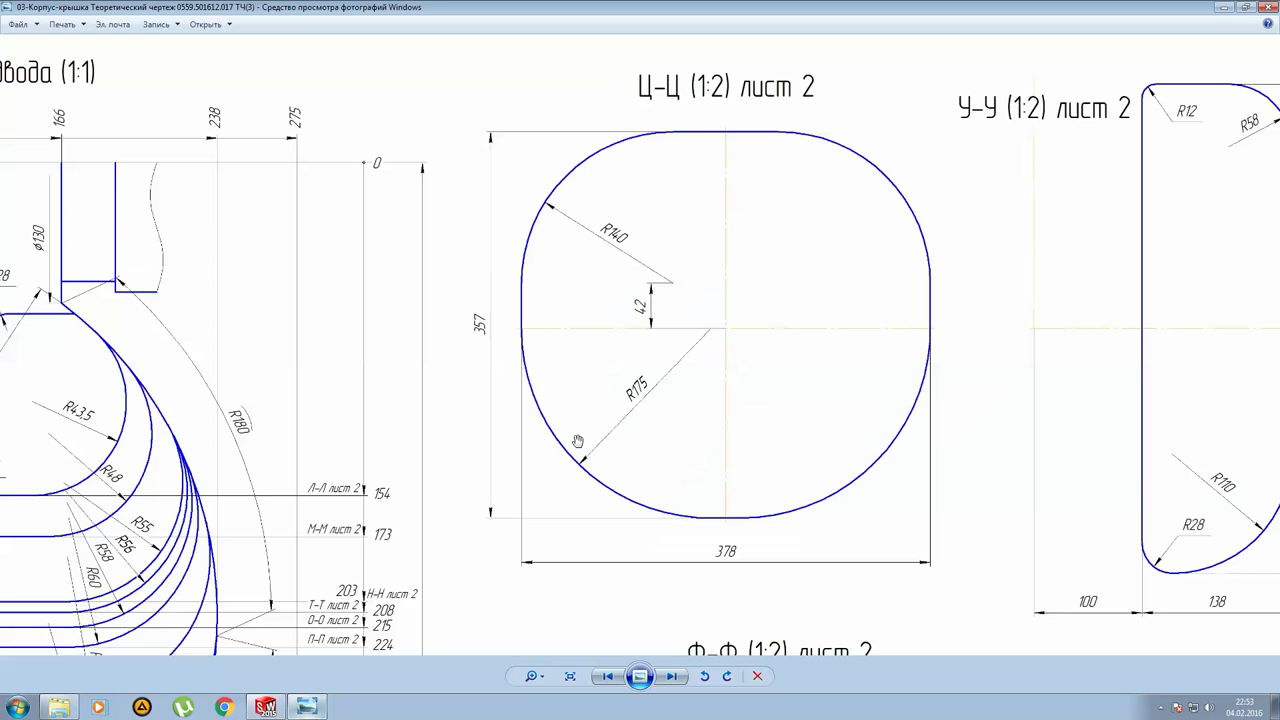
left_click(306, 707)
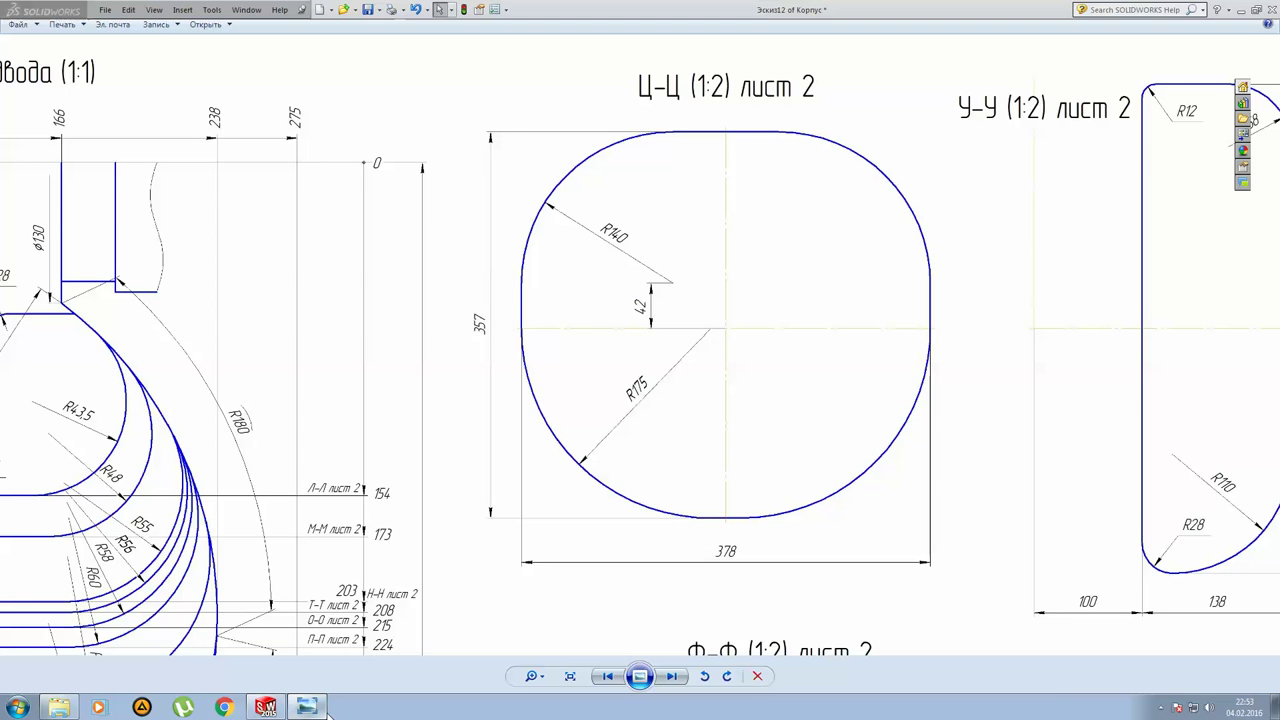
middle_click_drag(743, 345, 925, 183)
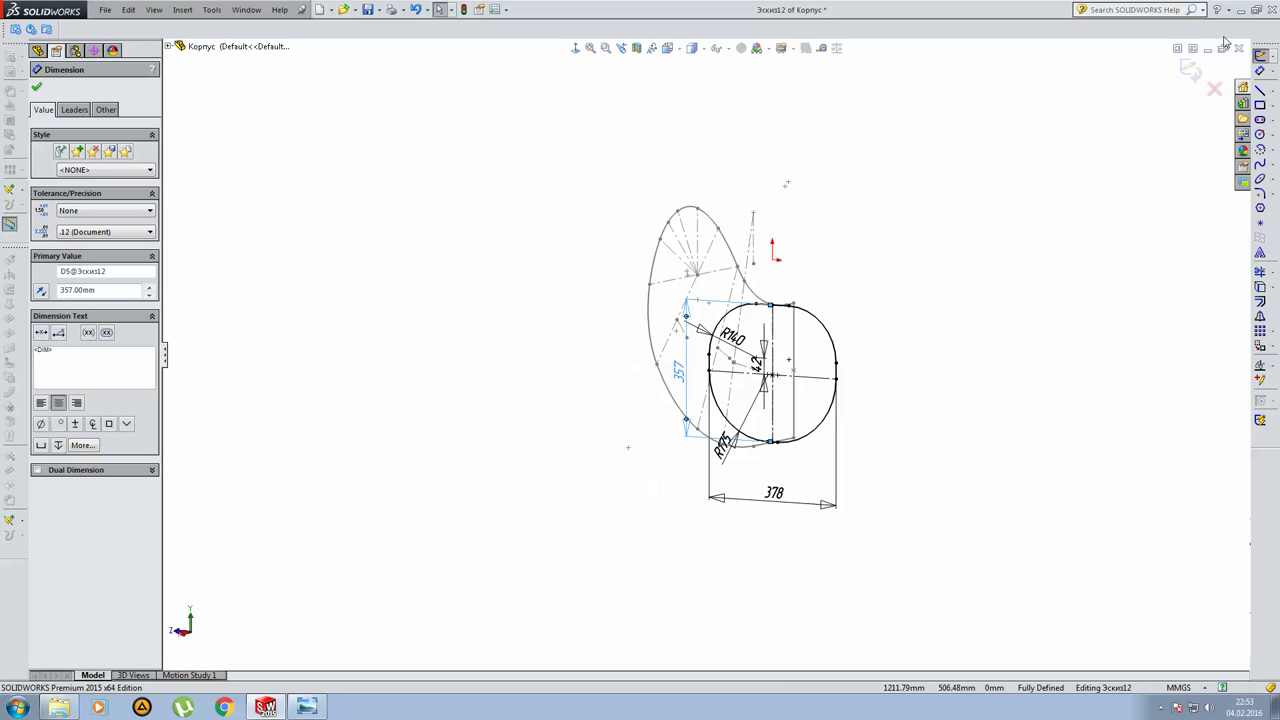
key("ctrl+b")
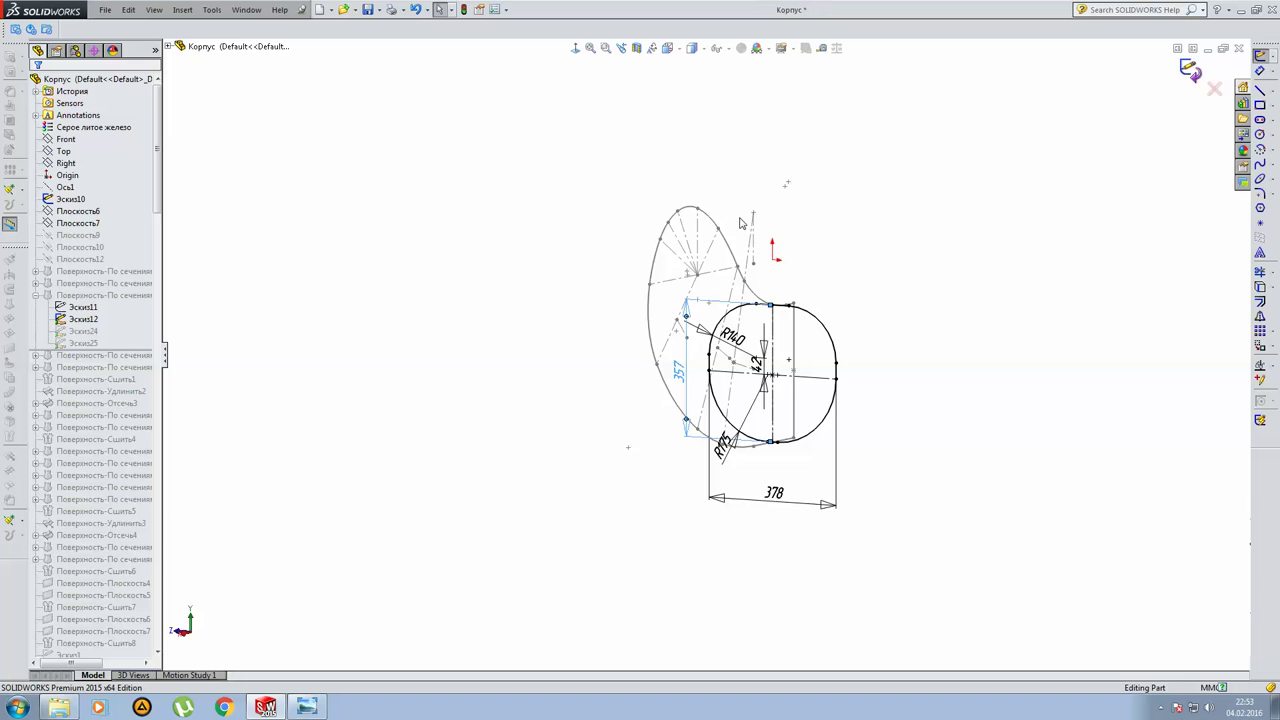
Check guide curves Эскиз24 and Эскиз25, then open the inlet collar loft for editing.
mouse_move(925, 183)
middle_mouse_down()
mouse_move(870, 306)
mouse_move(599, 386)
middle_mouse_up()
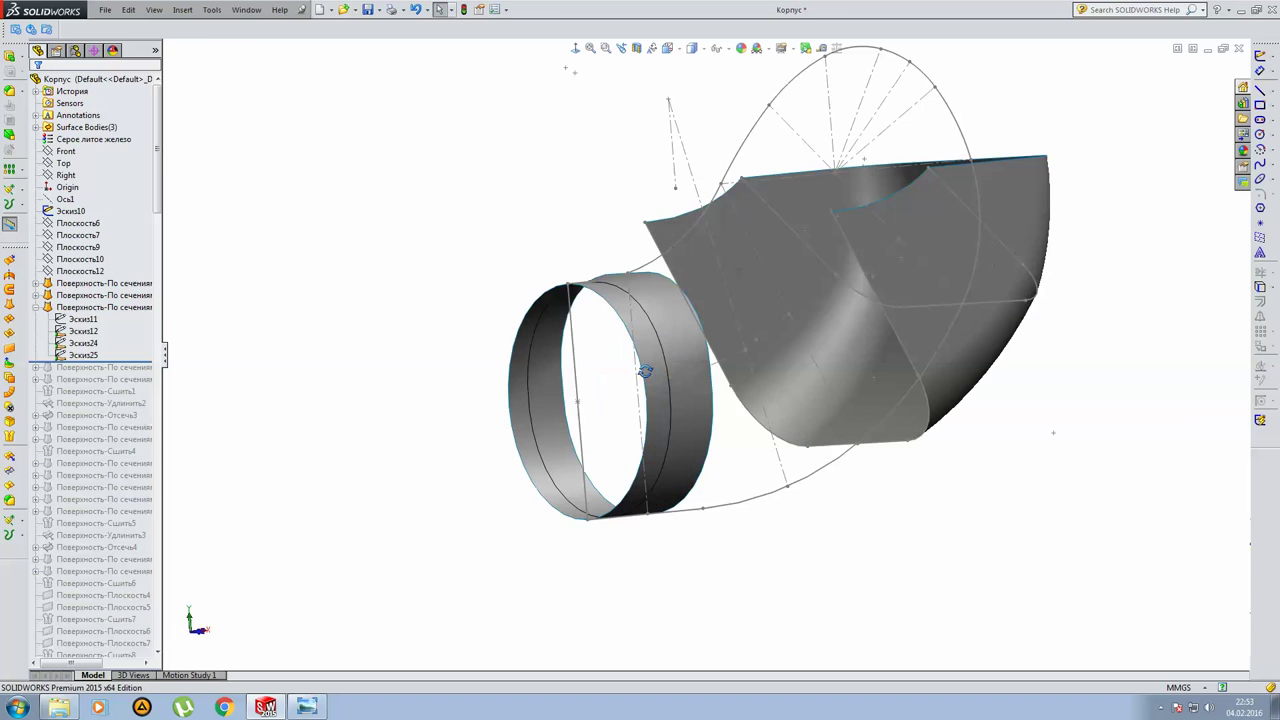
left_click(622, 254)
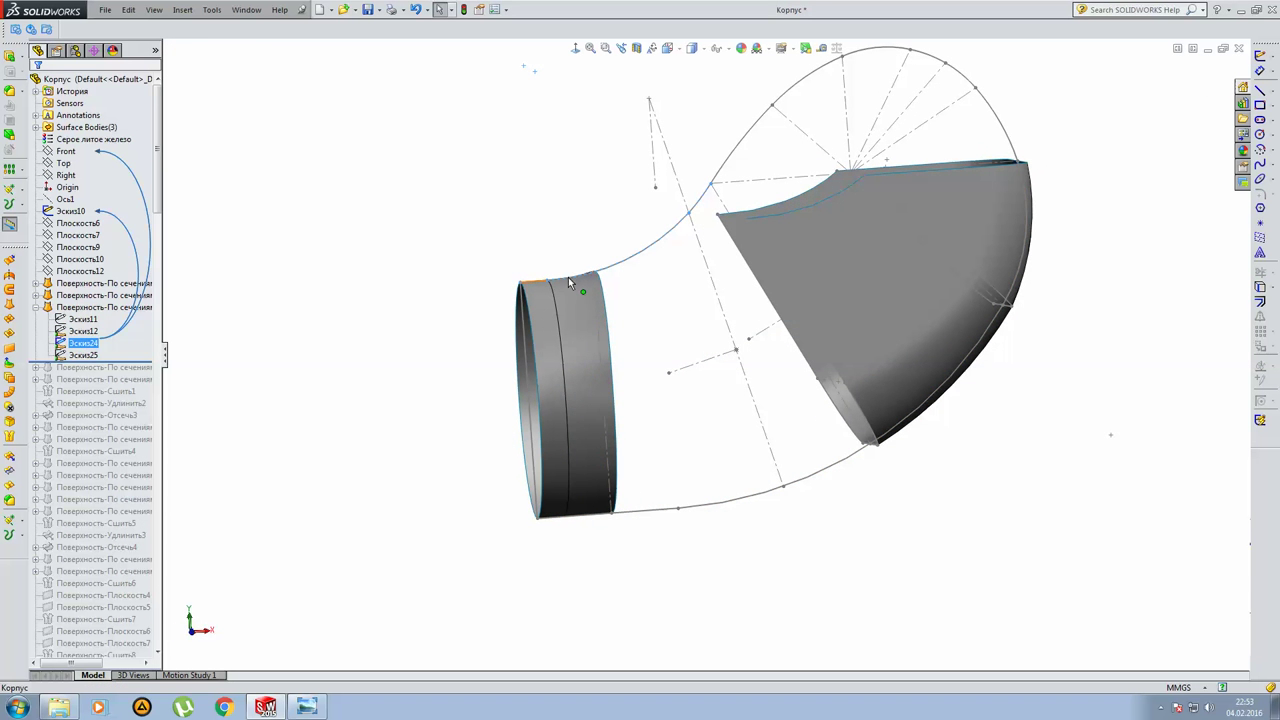
middle_click_drag(569, 308, 565, 284)
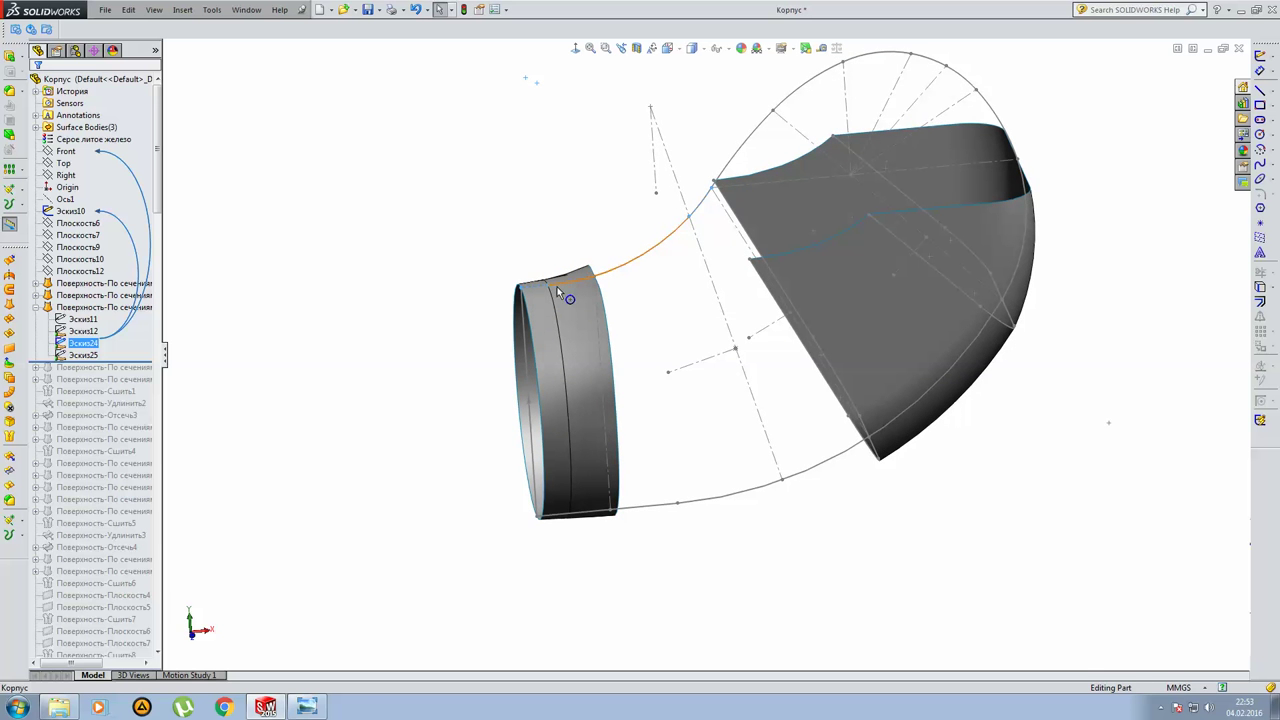
left_click(359, 279)
left_click(89, 356)
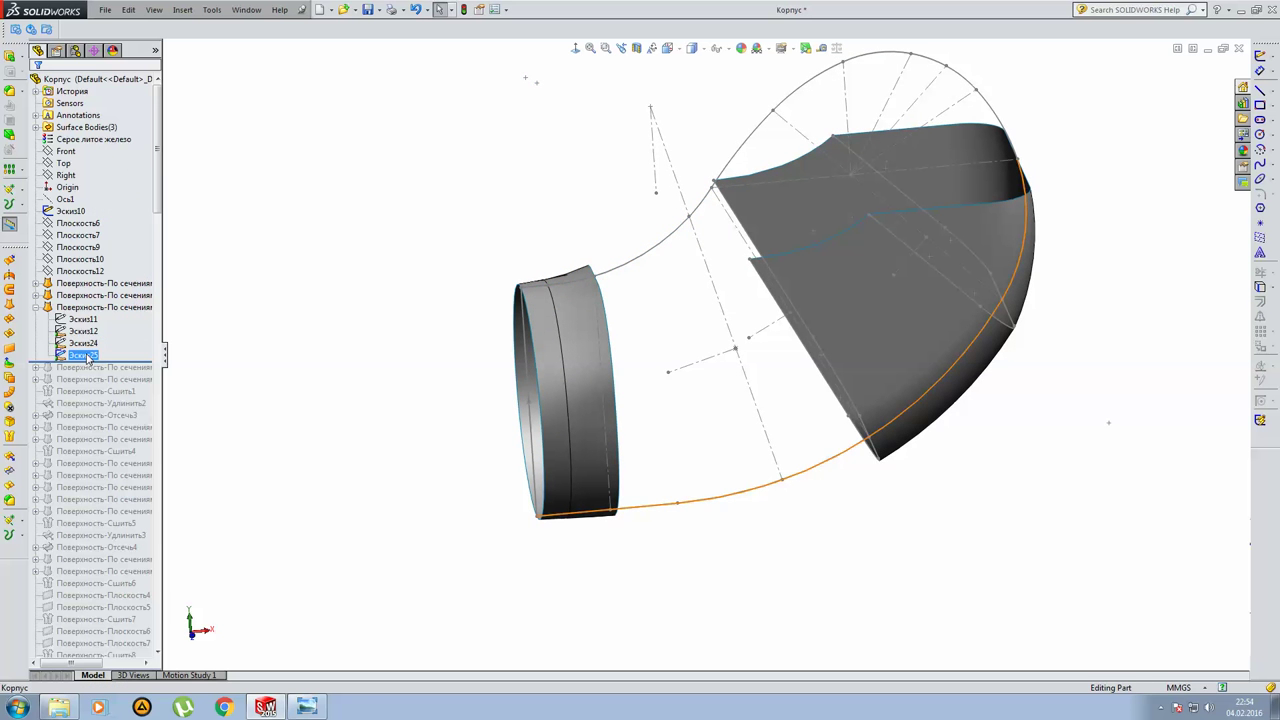
middle_click_drag(705, 580, 634, 586)
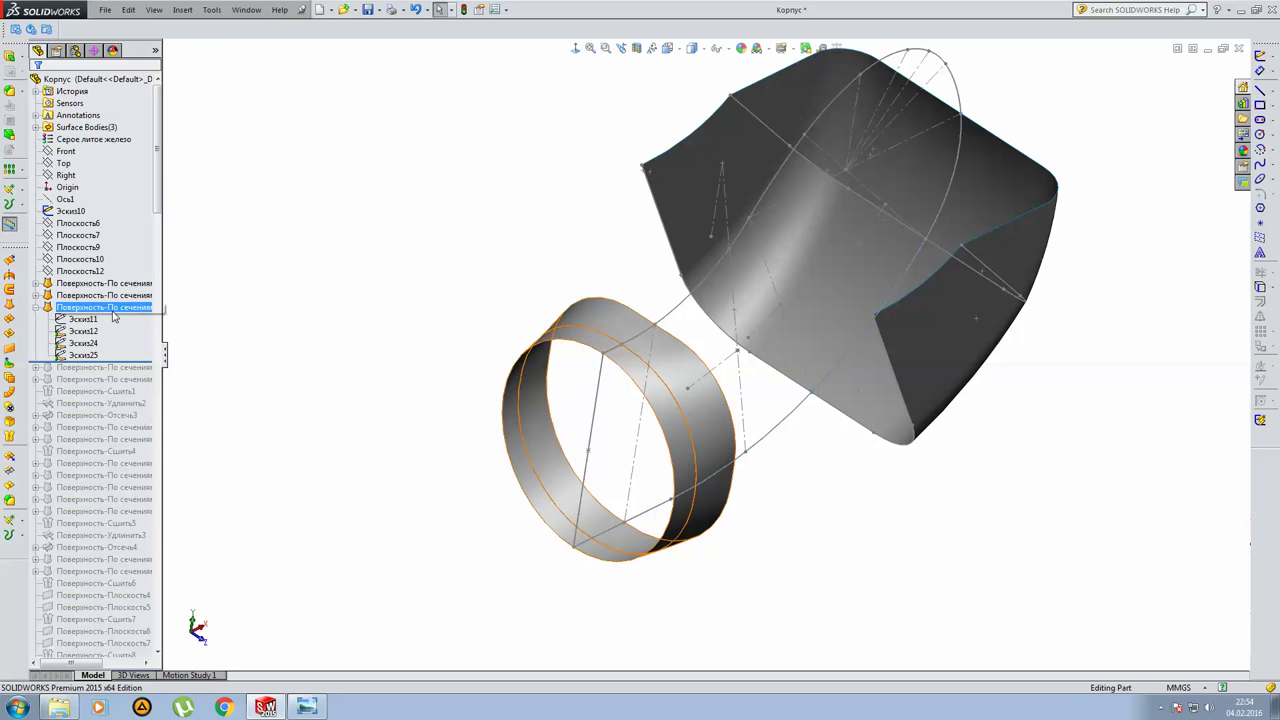
left_click(115, 307)
left_click(121, 273)
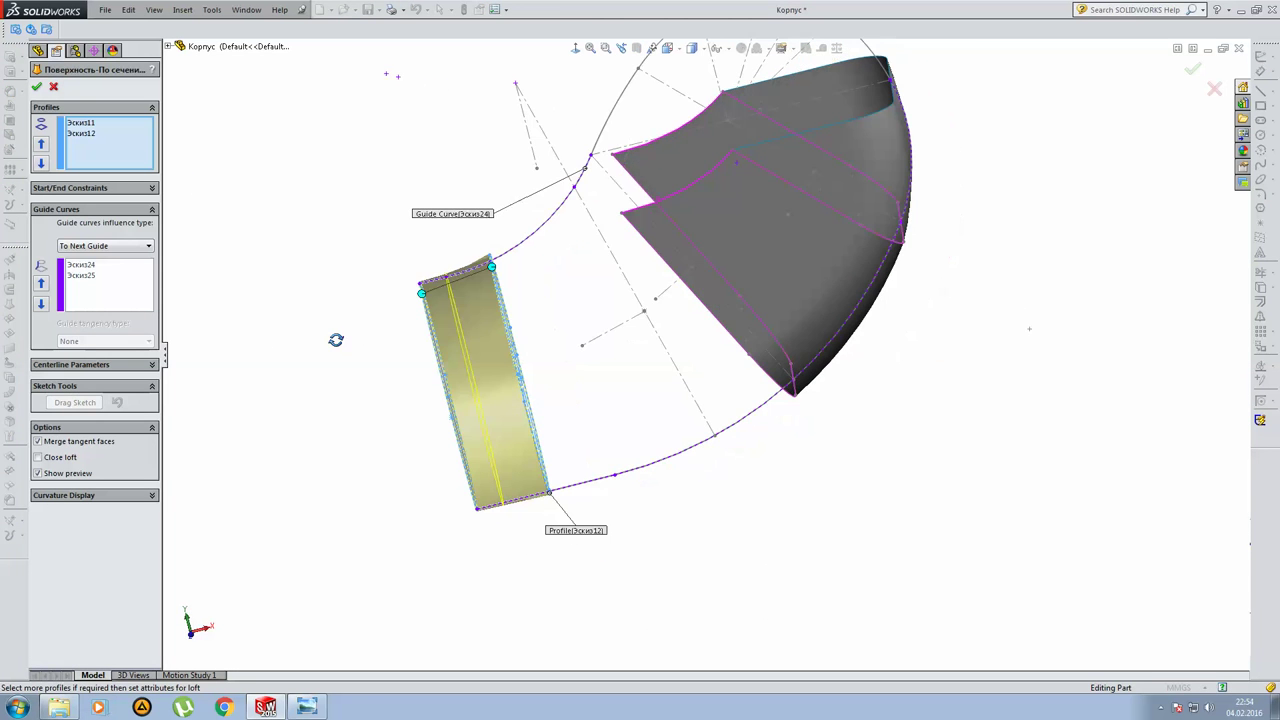
Accept the collar Surface-Loft unchanged and view the whole part.
mouse_move(335, 327)
middle_mouse_down()
mouse_move(326, 310)
mouse_move(379, 316)
mouse_move(331, 349)
mouse_move(340, 406)
mouse_move(349, 394)
middle_mouse_up()
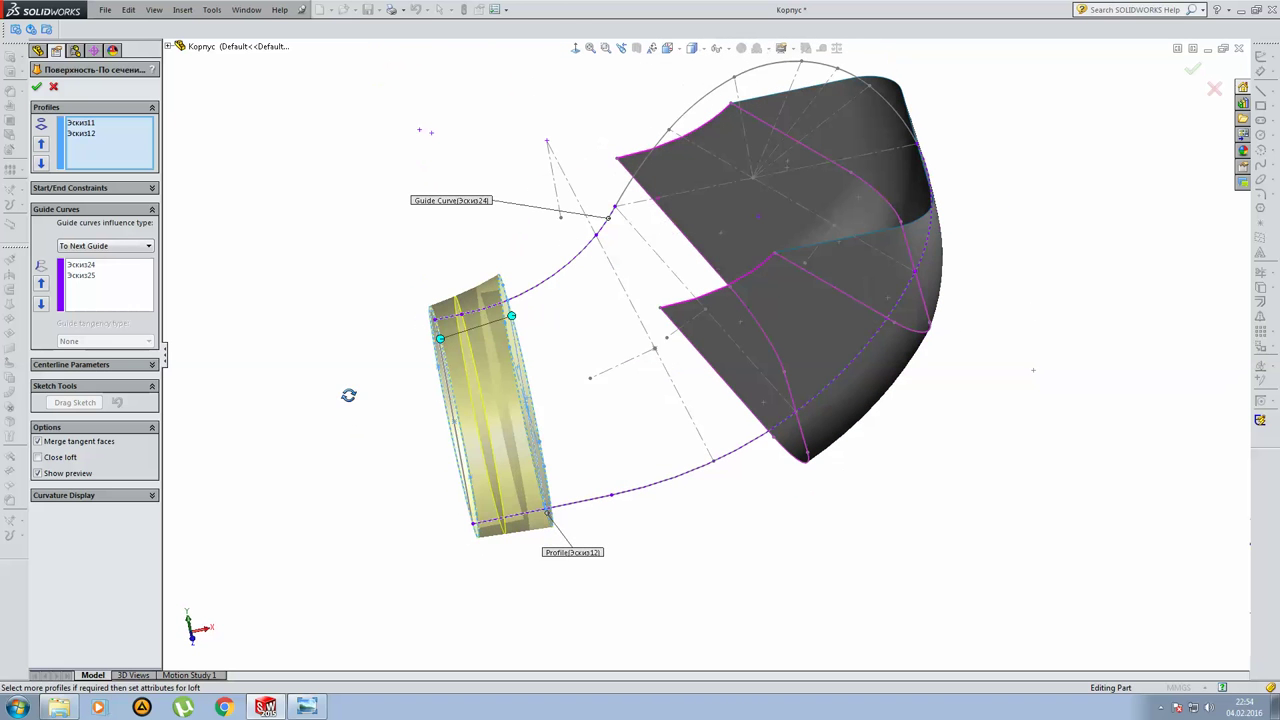
key("Return")
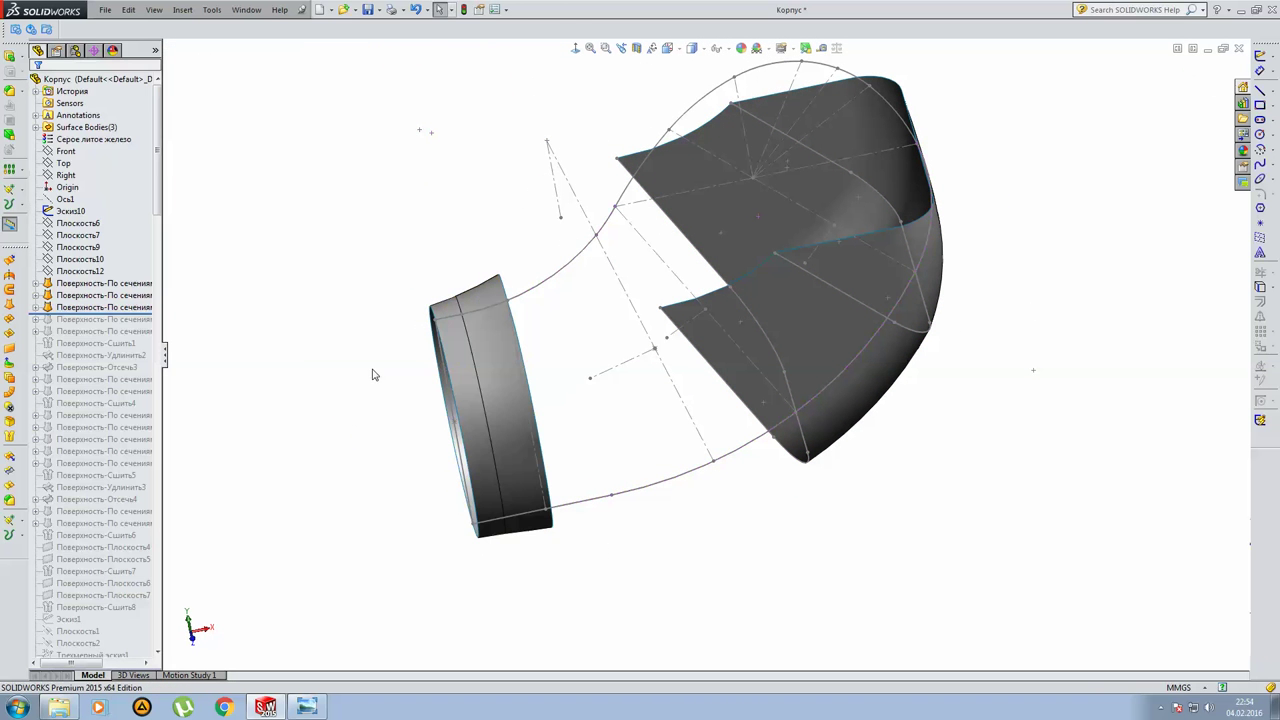
mouse_move(294, 367)
middle_mouse_down()
mouse_move(651, 406)
mouse_move(600, 415)
middle_mouse_up()
left_click(135, 391)
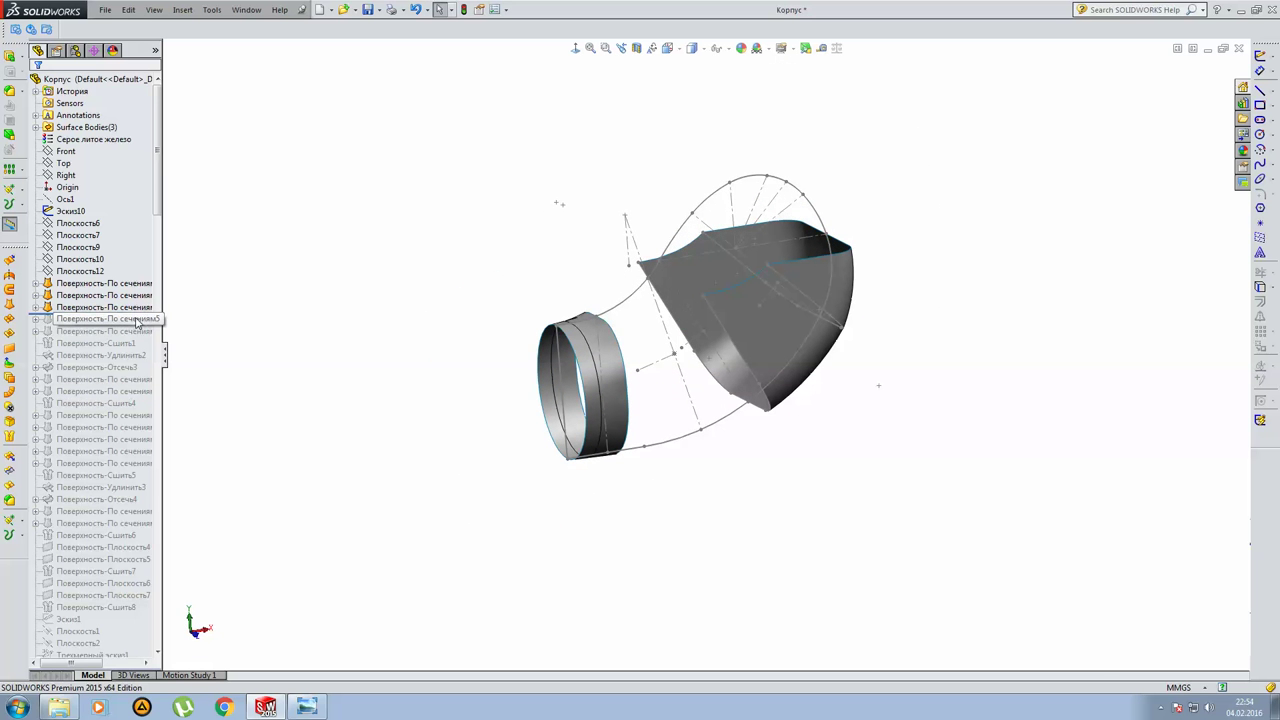
Roll the history forward past the fourth Surface-Loft so the cone surface reappears.
left_click_drag(132, 314, 130, 327)
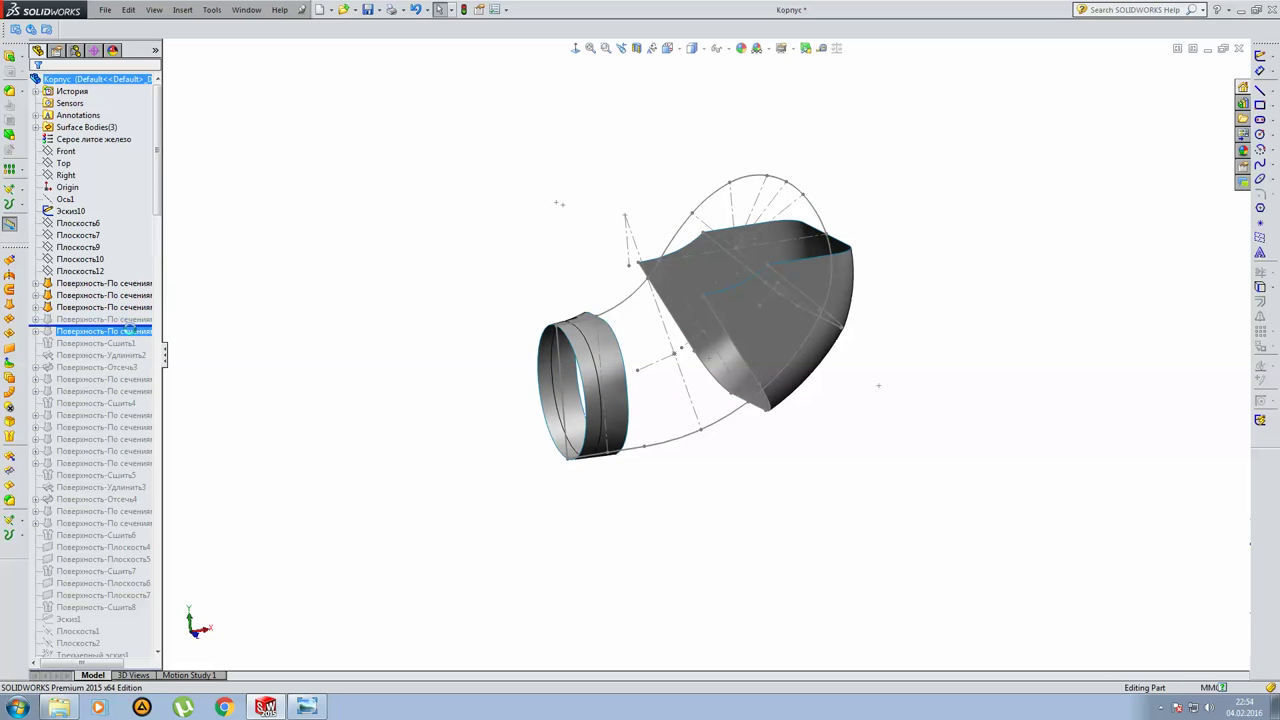
middle_click_drag(518, 397, 535, 455)
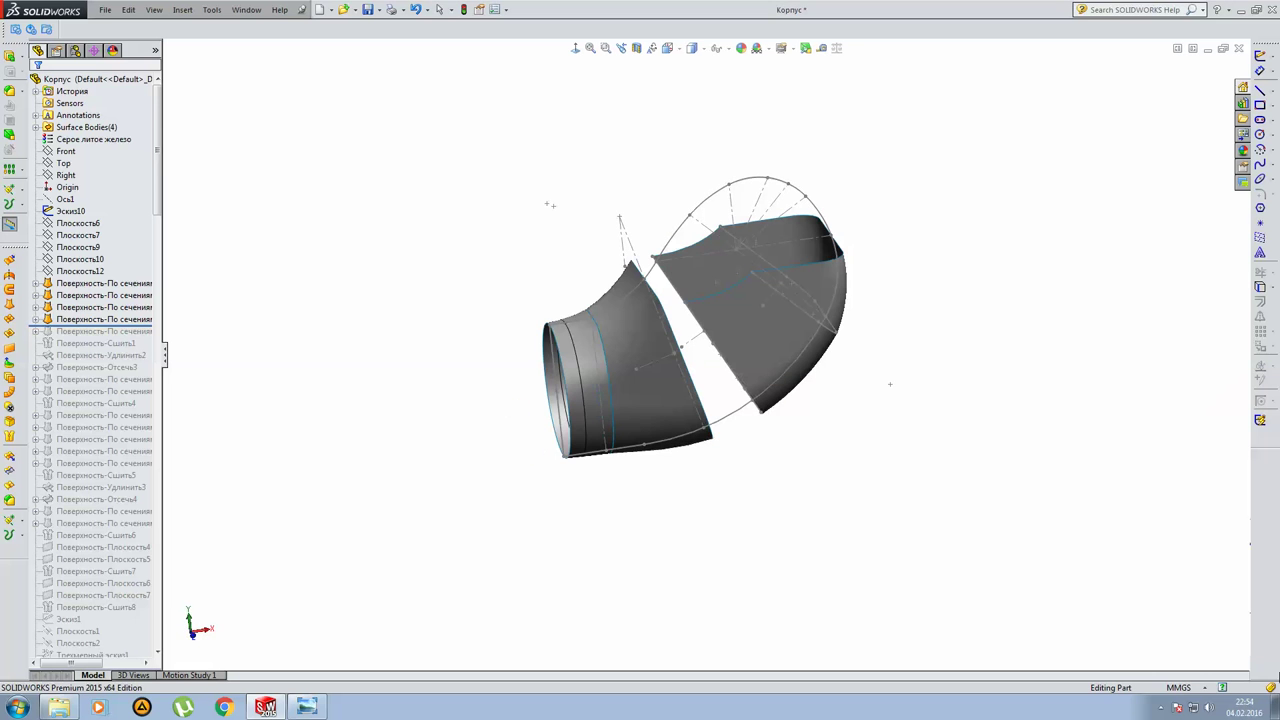
left_click(1158, 709)
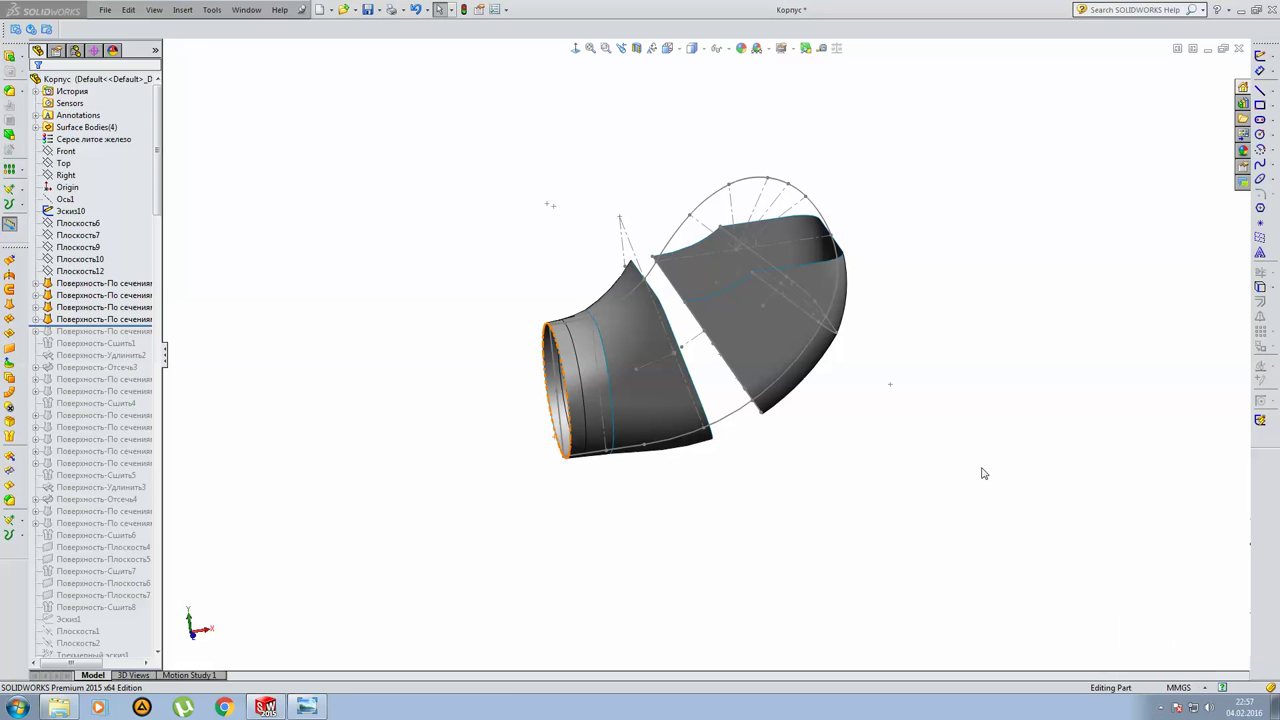
mouse_move(899, 467)
middle_mouse_down()
mouse_move(940, 477)
mouse_move(740, 380)
middle_mouse_up()
scroll(641, 309, "down", 3)
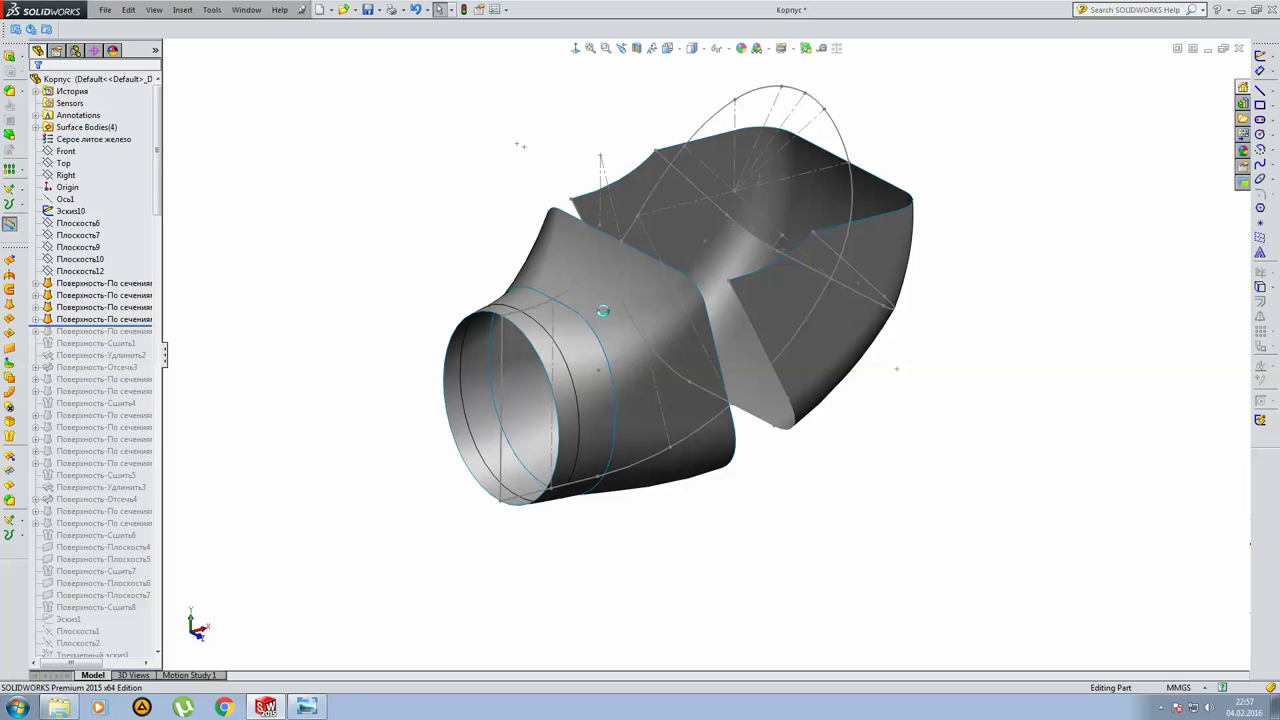
scroll(478, 262, "down", 2)
mouse_move(482, 268)
middle_mouse_down()
mouse_move(457, 251)
mouse_move(680, 394)
middle_mouse_up()
Open the cone transition loft for editing.
left_click(585, 306)
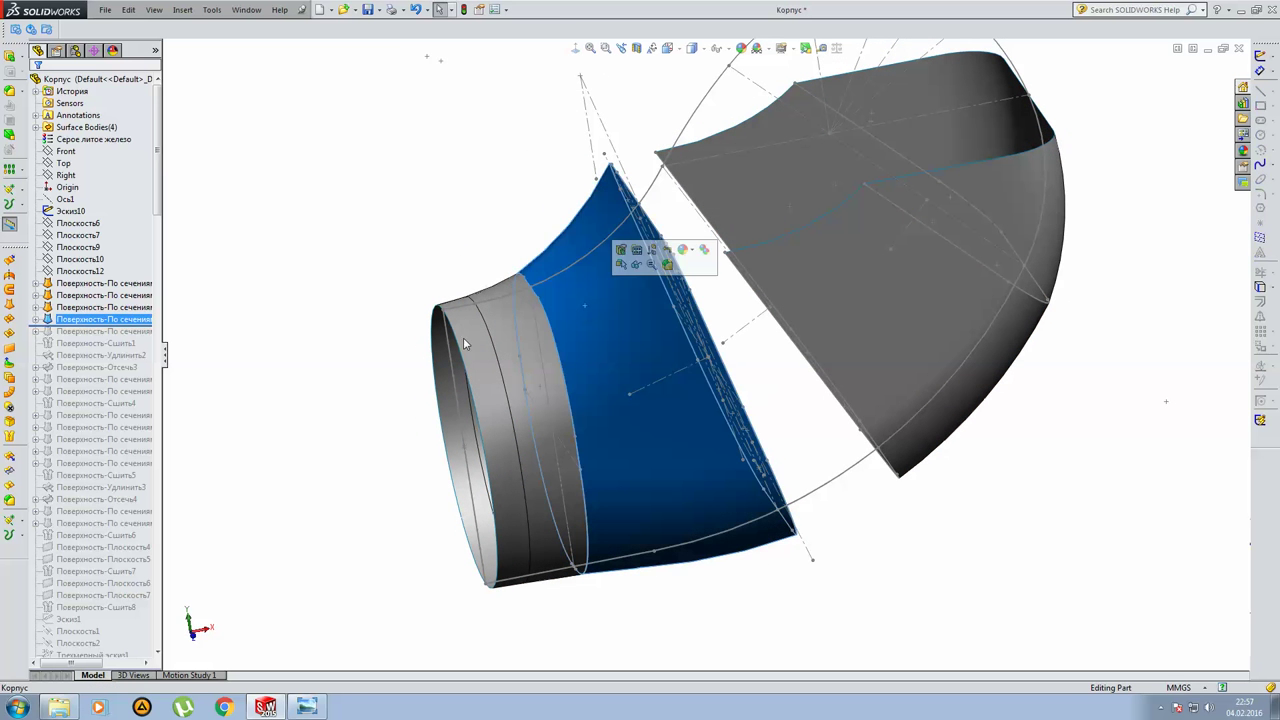
left_click(75, 318)
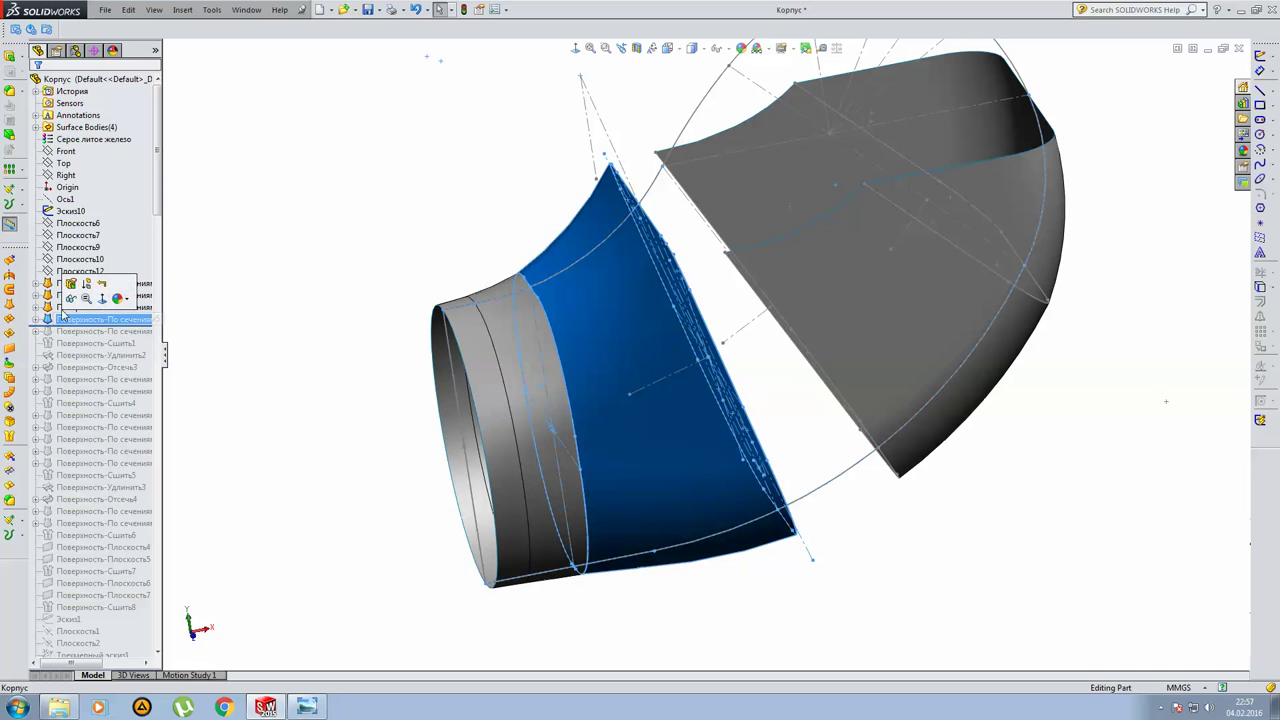
left_click(72, 286)
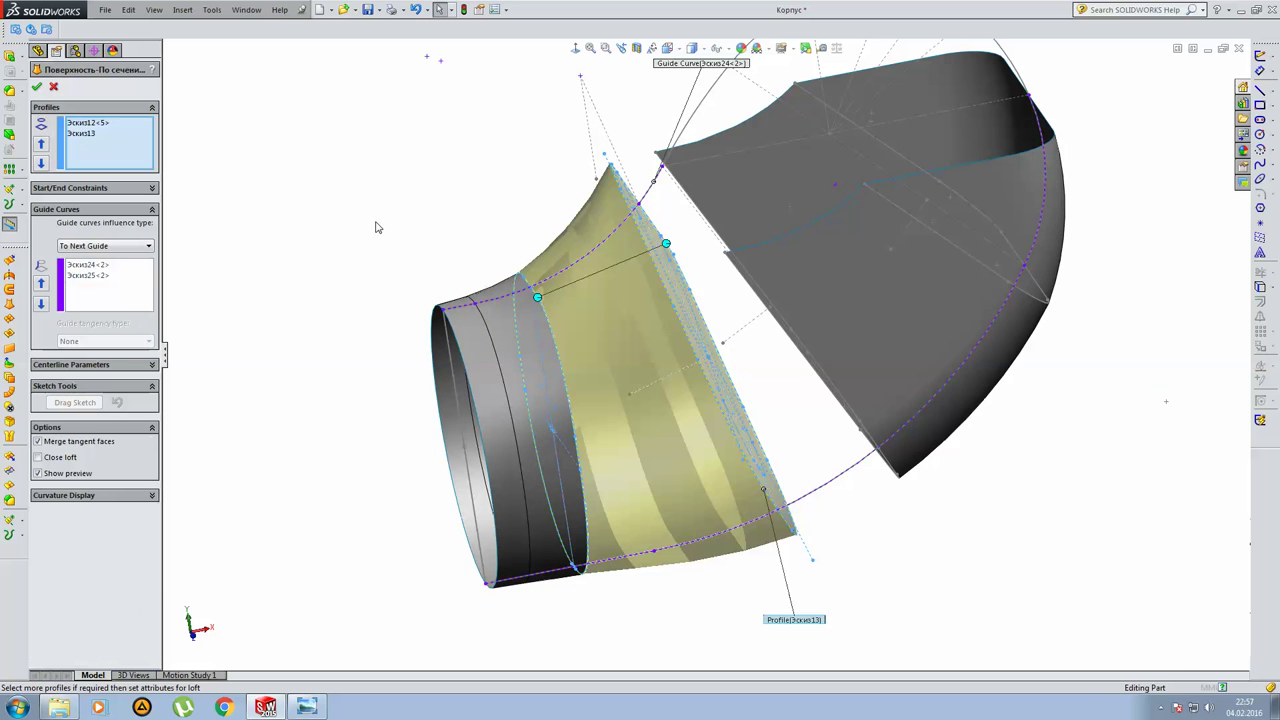
Inspect the loft's profiles Эскиз12, Эскиз13 and guides Эскиз24, Эскиз25 from several angles, then close it.
mouse_move(407, 229)
middle_mouse_down()
mouse_move(357, 191)
mouse_move(329, 143)
mouse_move(380, 215)
middle_mouse_up()
mouse_move(660, 323)
middle_mouse_down()
mouse_move(714, 317)
mouse_move(697, 363)
middle_mouse_up()
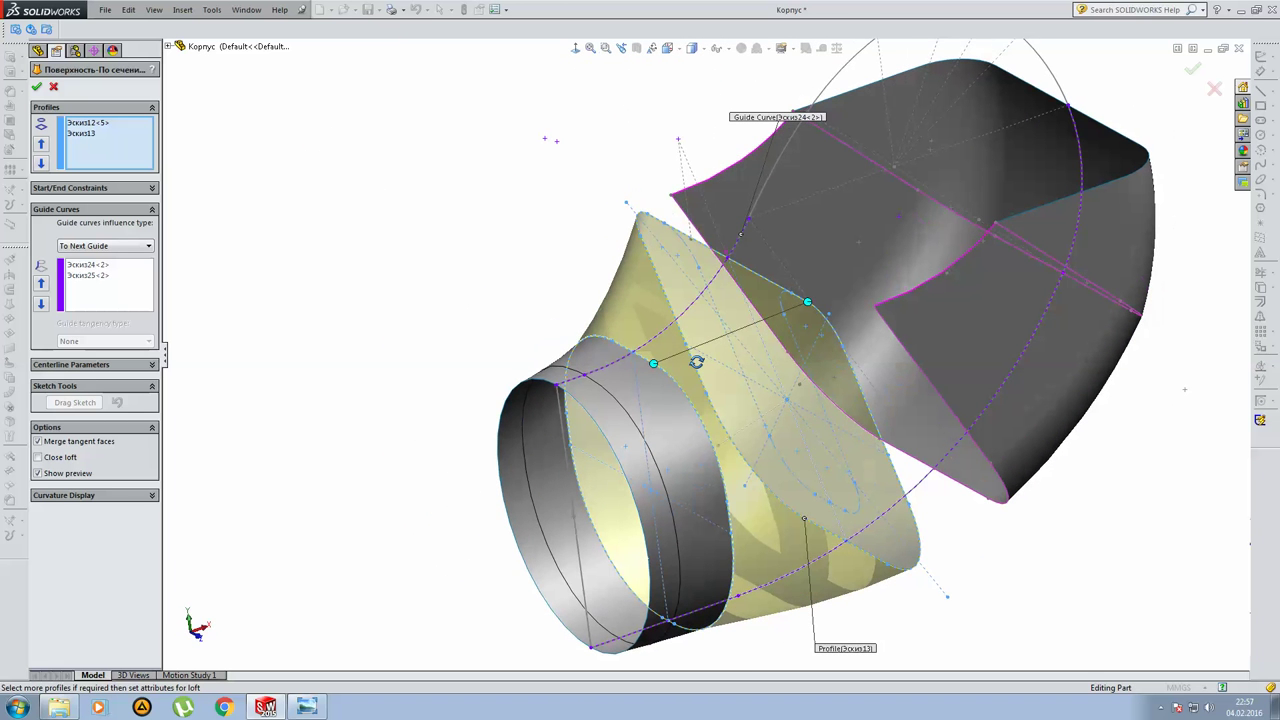
left_click(77, 267)
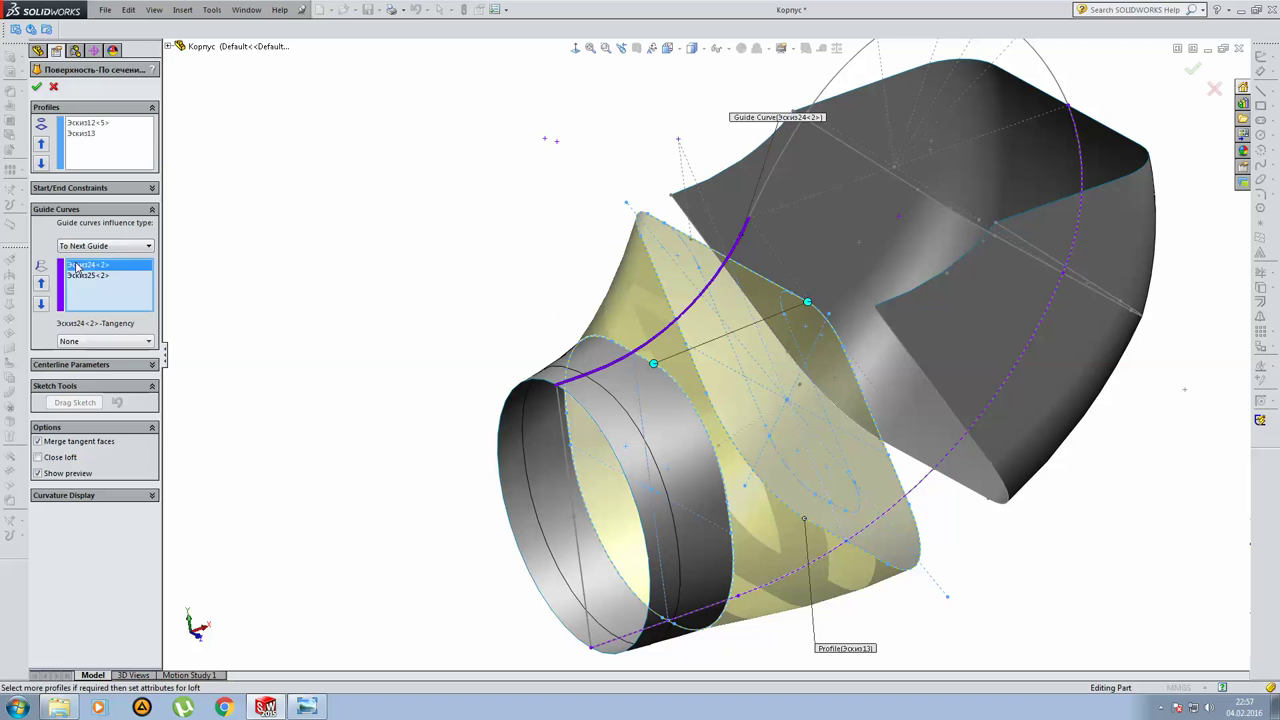
left_click(82, 127)
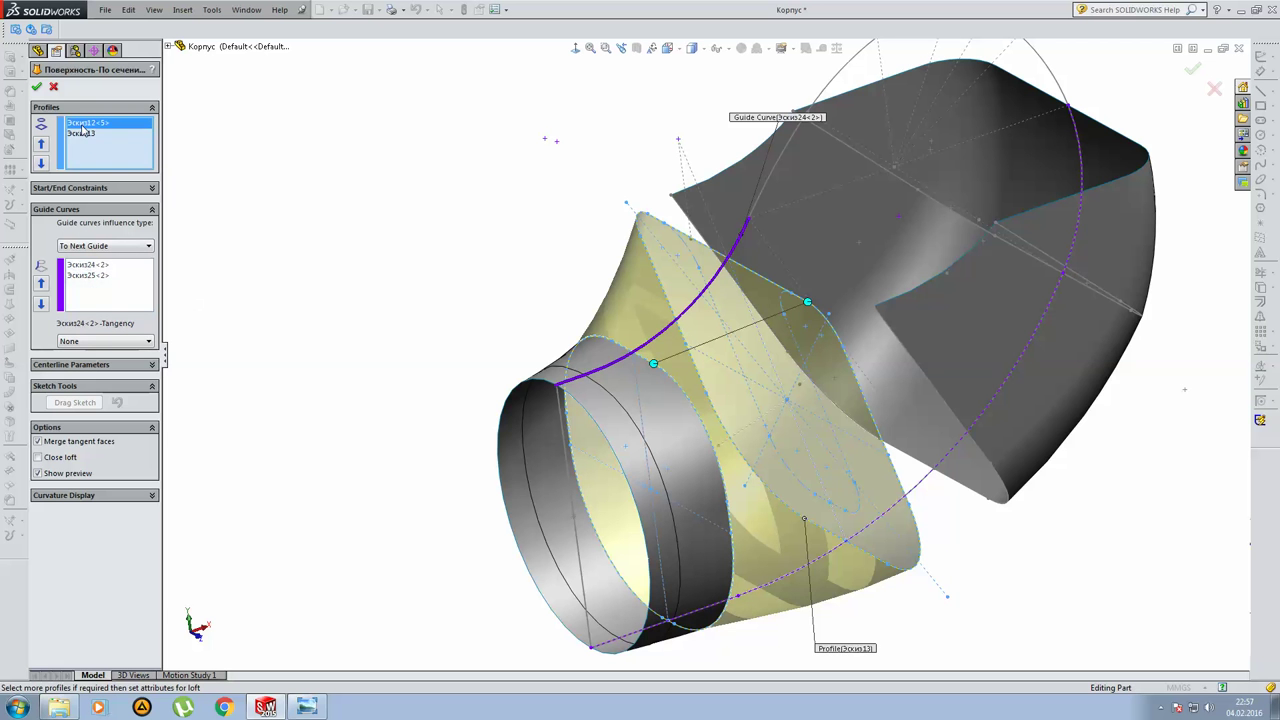
left_click(84, 141)
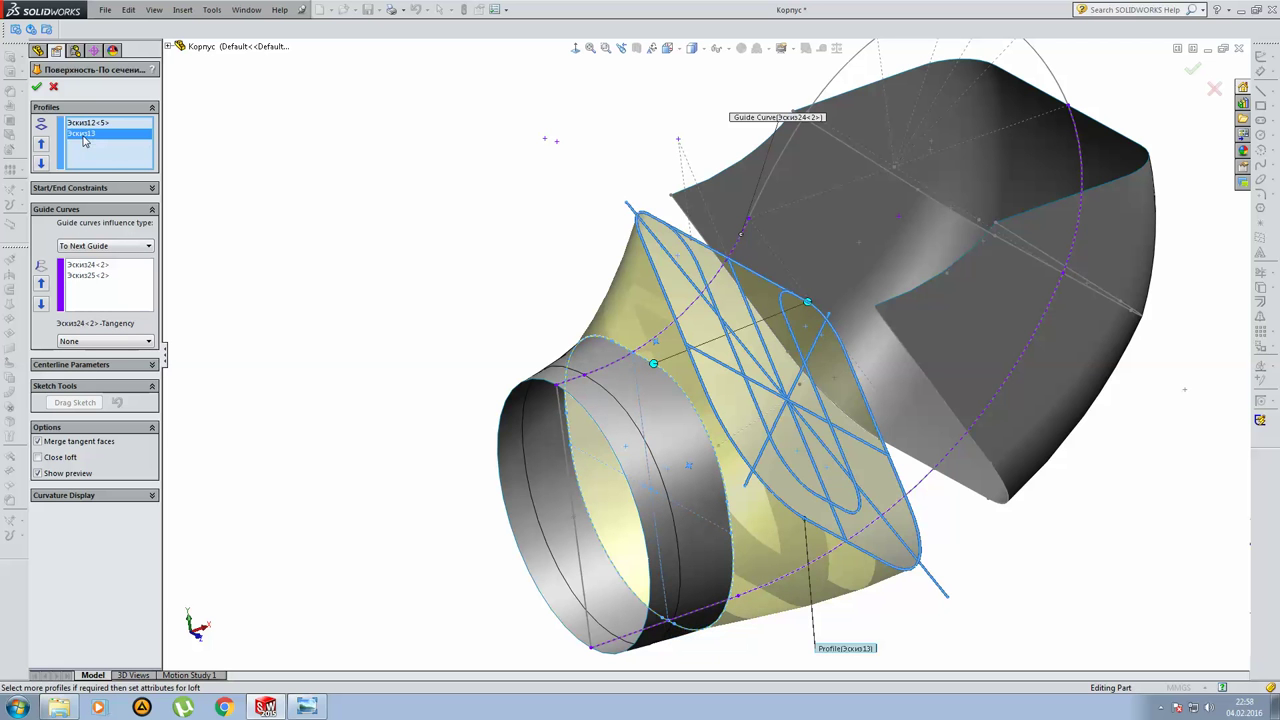
middle_click_drag(443, 299, 434, 304)
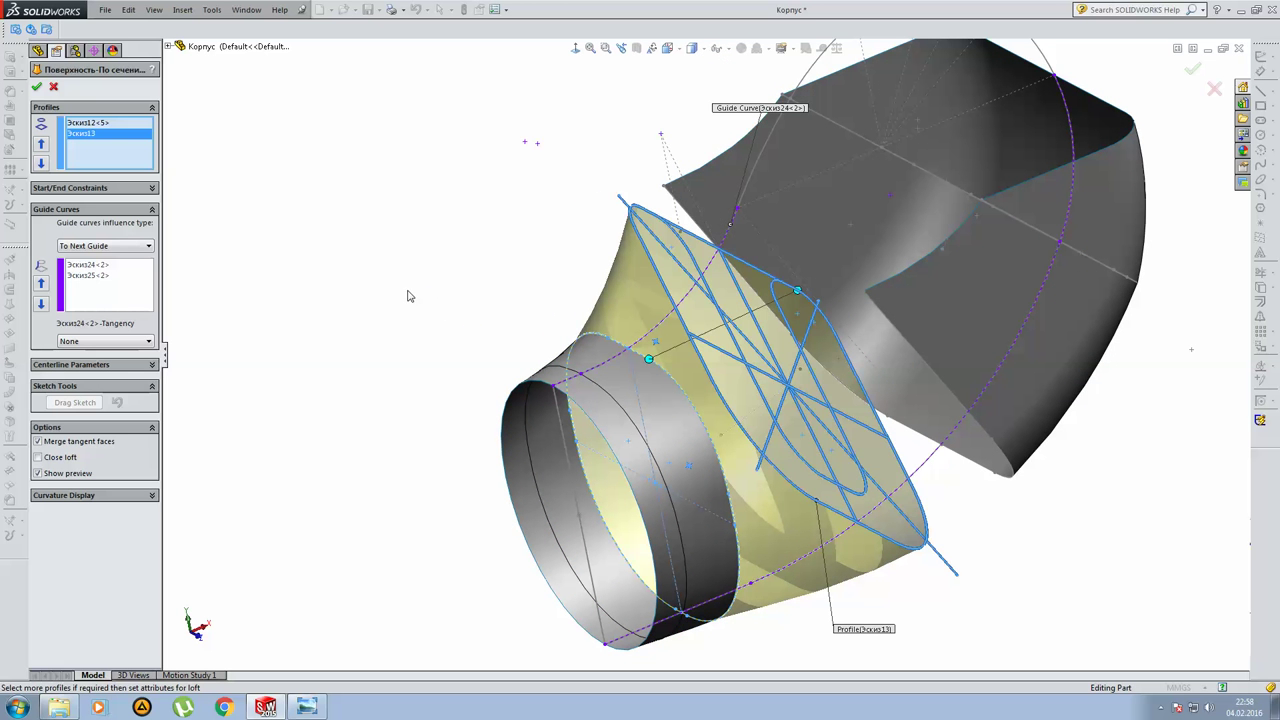
left_click(102, 266)
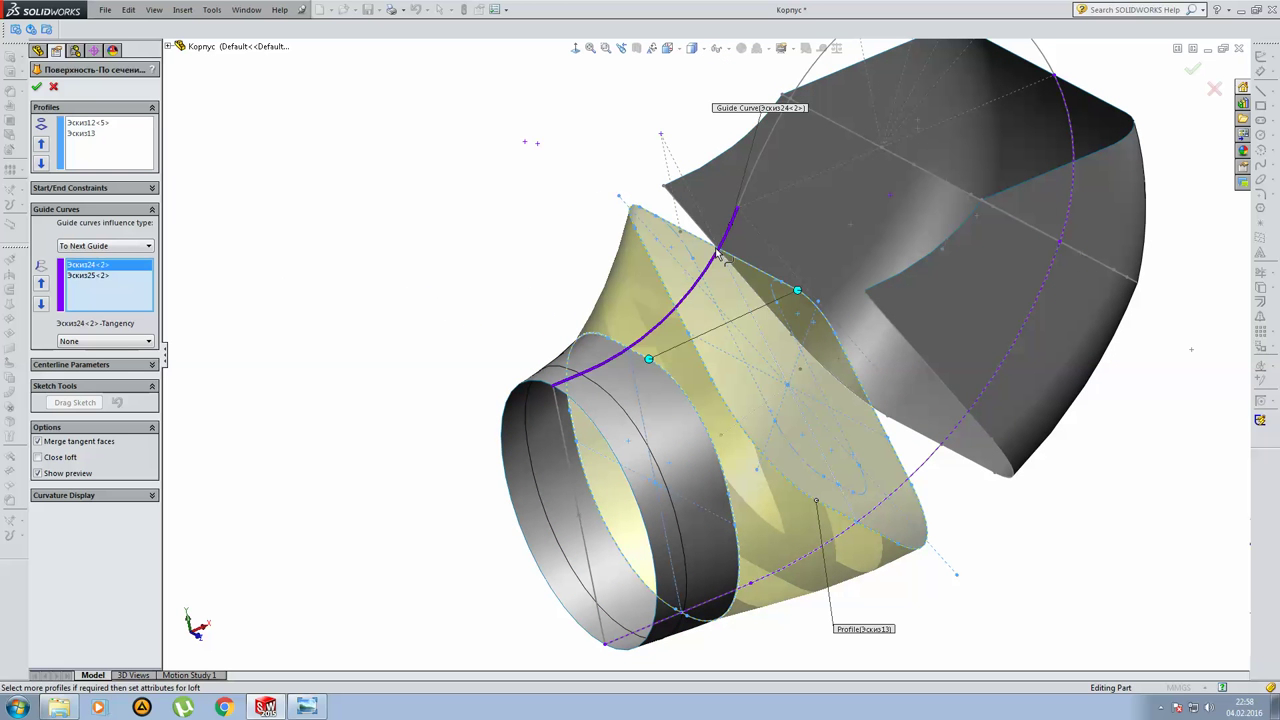
left_click(90, 276)
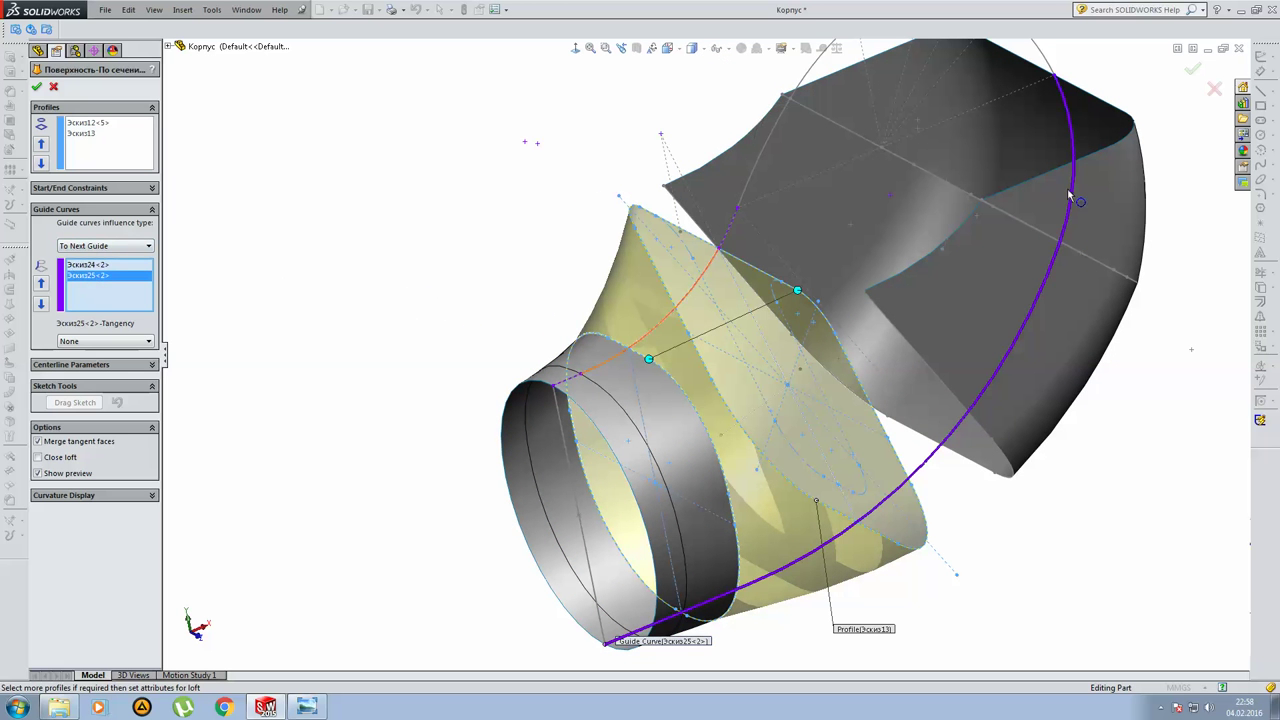
left_click(100, 265)
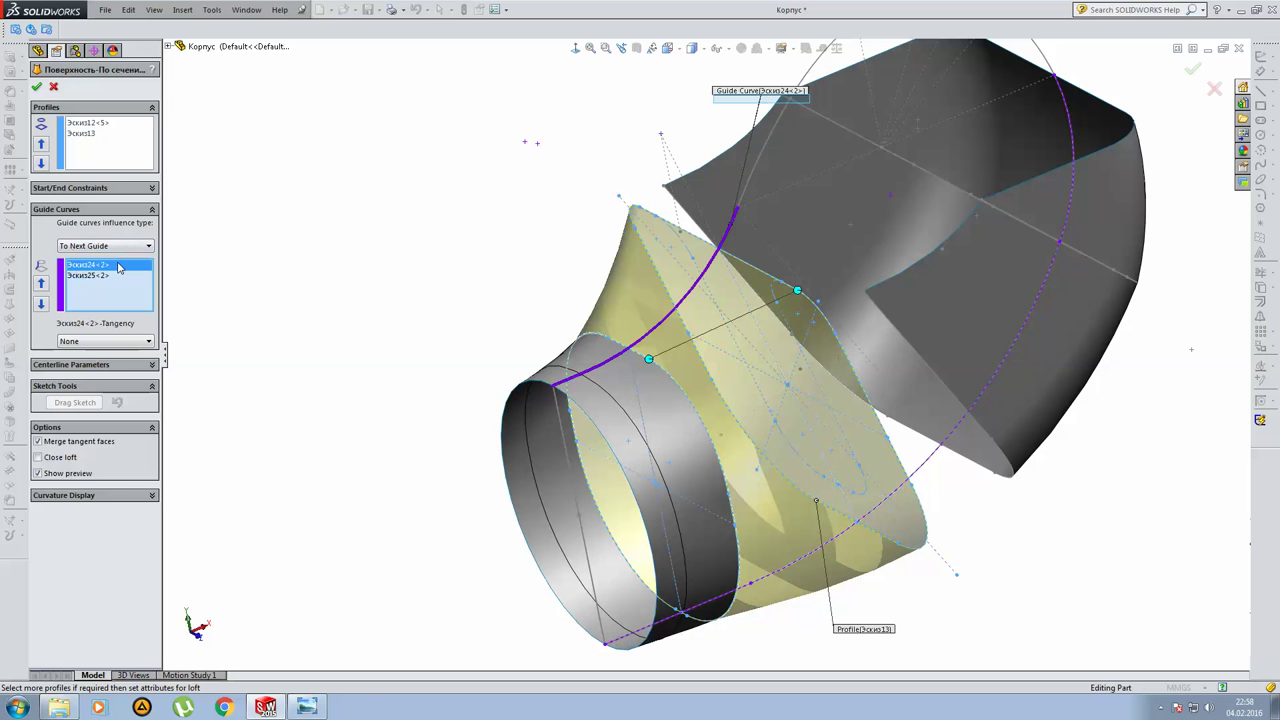
left_click(55, 87)
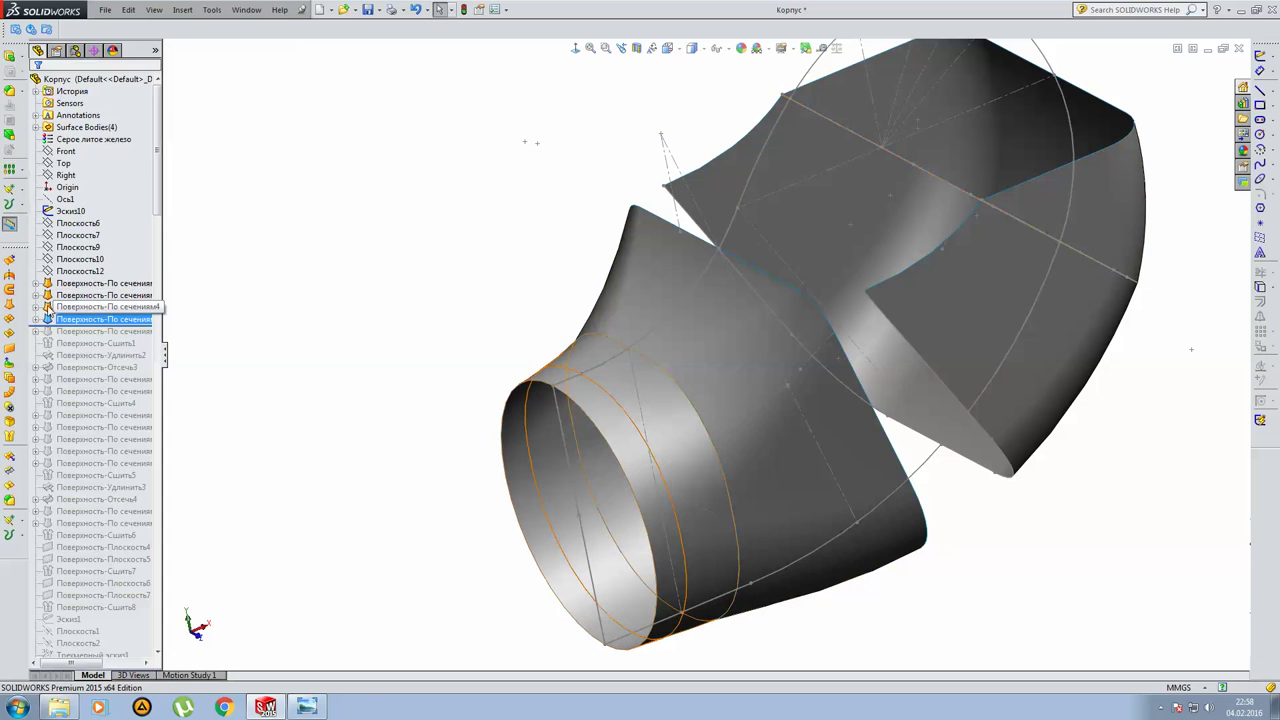
Edit the loft's profile sketch Эскиз13 viewed Normal To, showing its 476 and 200 dimensions.
left_click(36, 319)
left_click(82, 331)
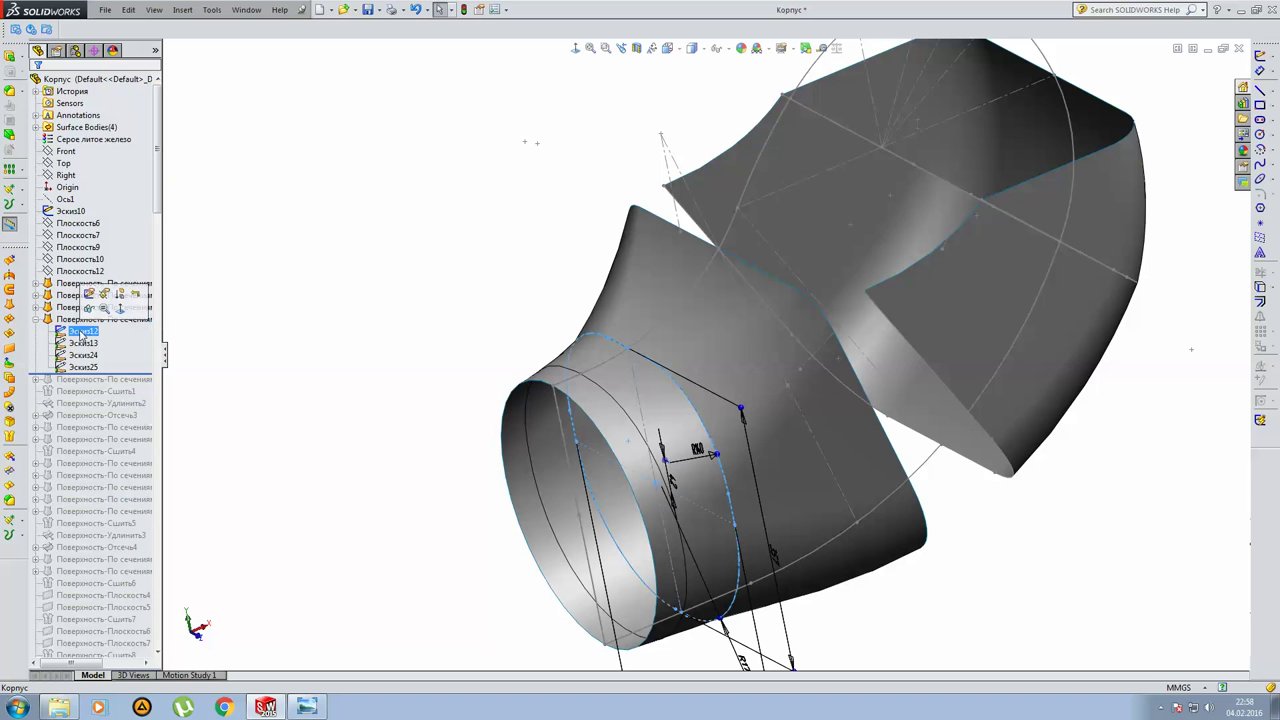
mouse_move(674, 340)
middle_mouse_down()
mouse_move(690, 305)
mouse_move(632, 301)
middle_mouse_up()
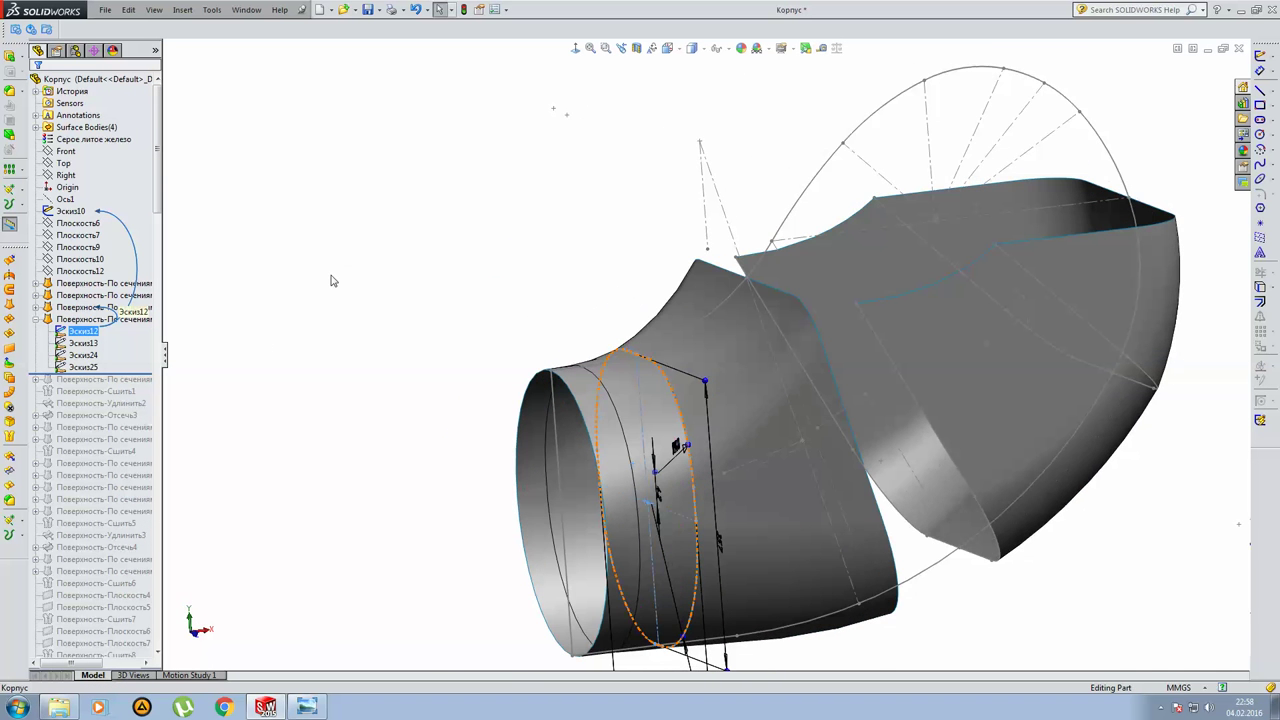
left_click(83, 343)
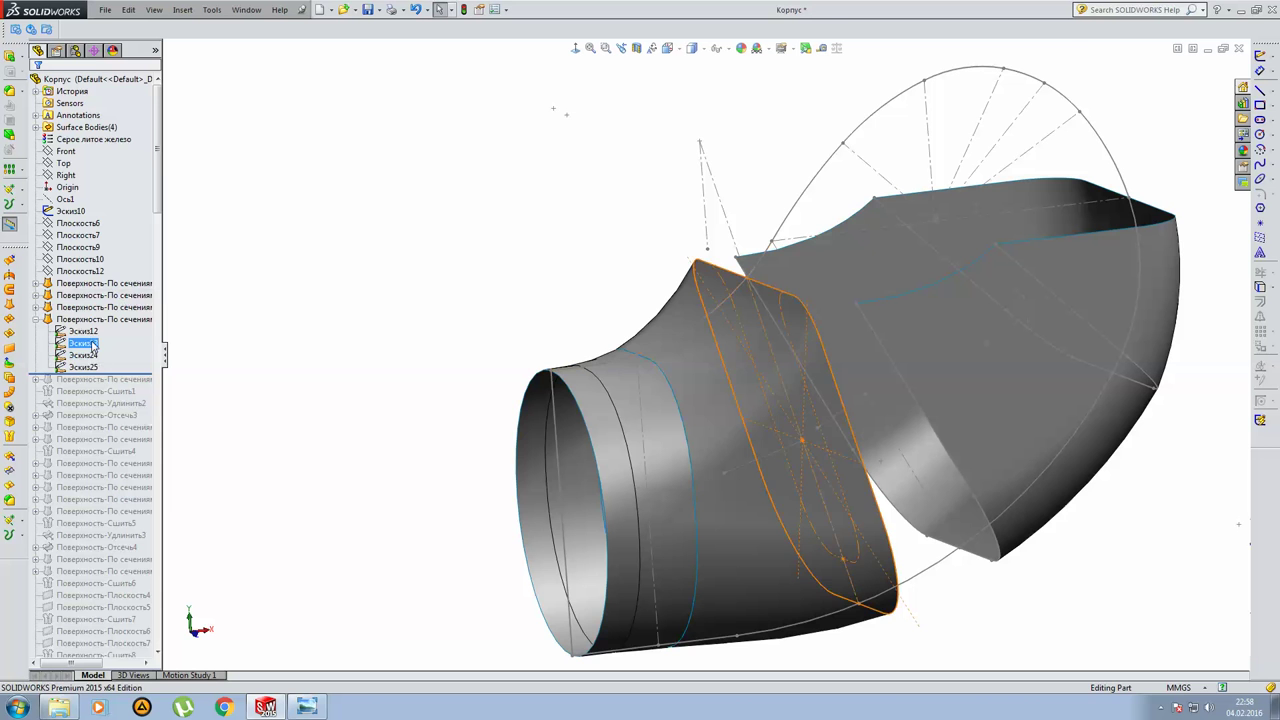
left_click(113, 320)
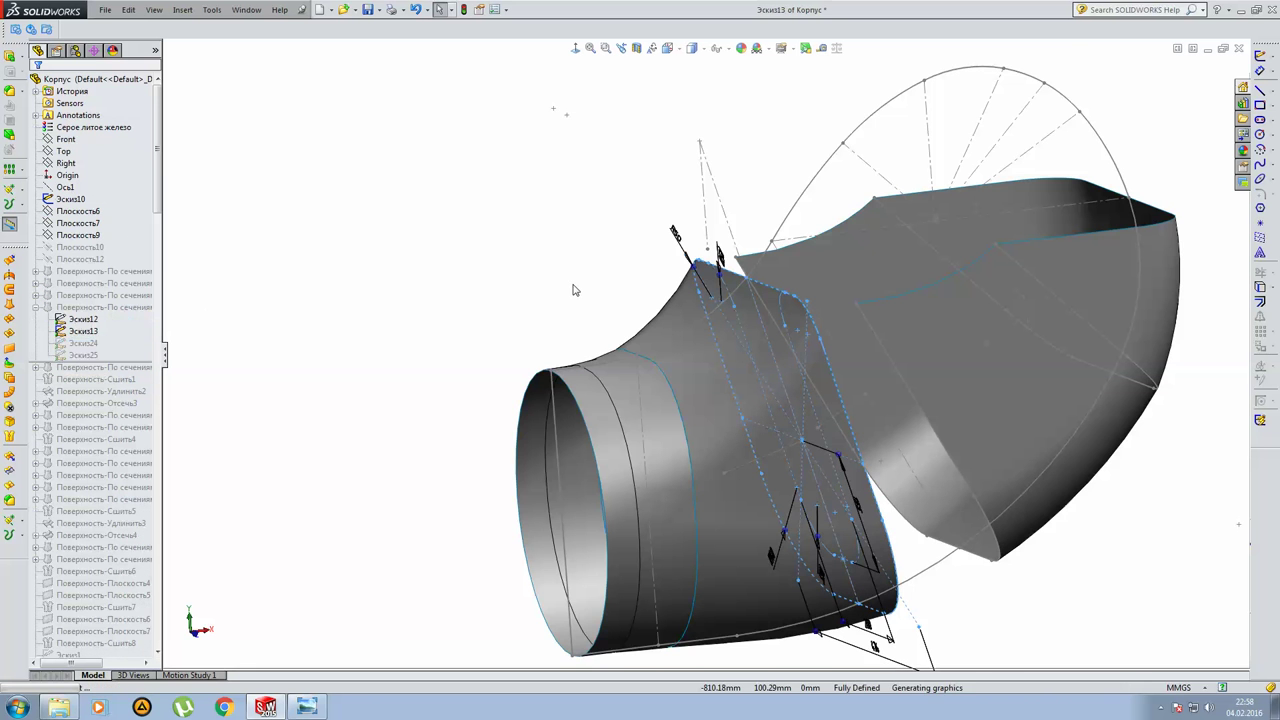
left_click(576, 49)
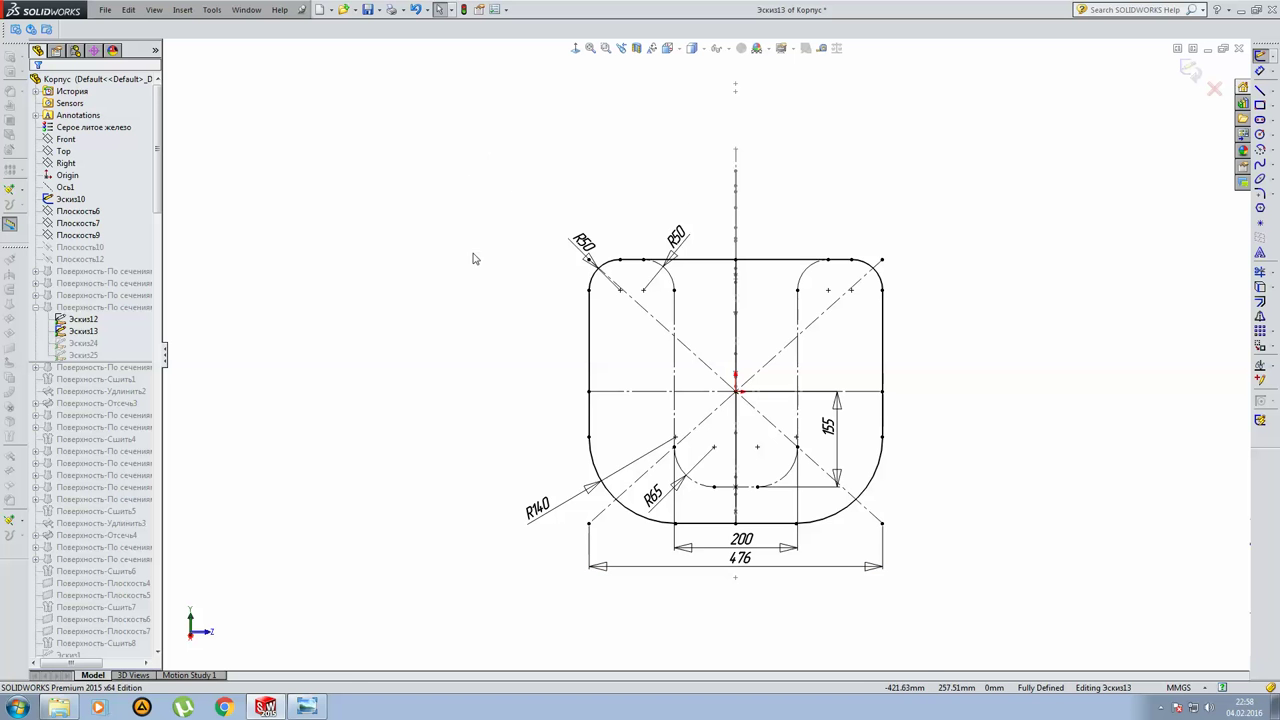
left_click(306, 706)
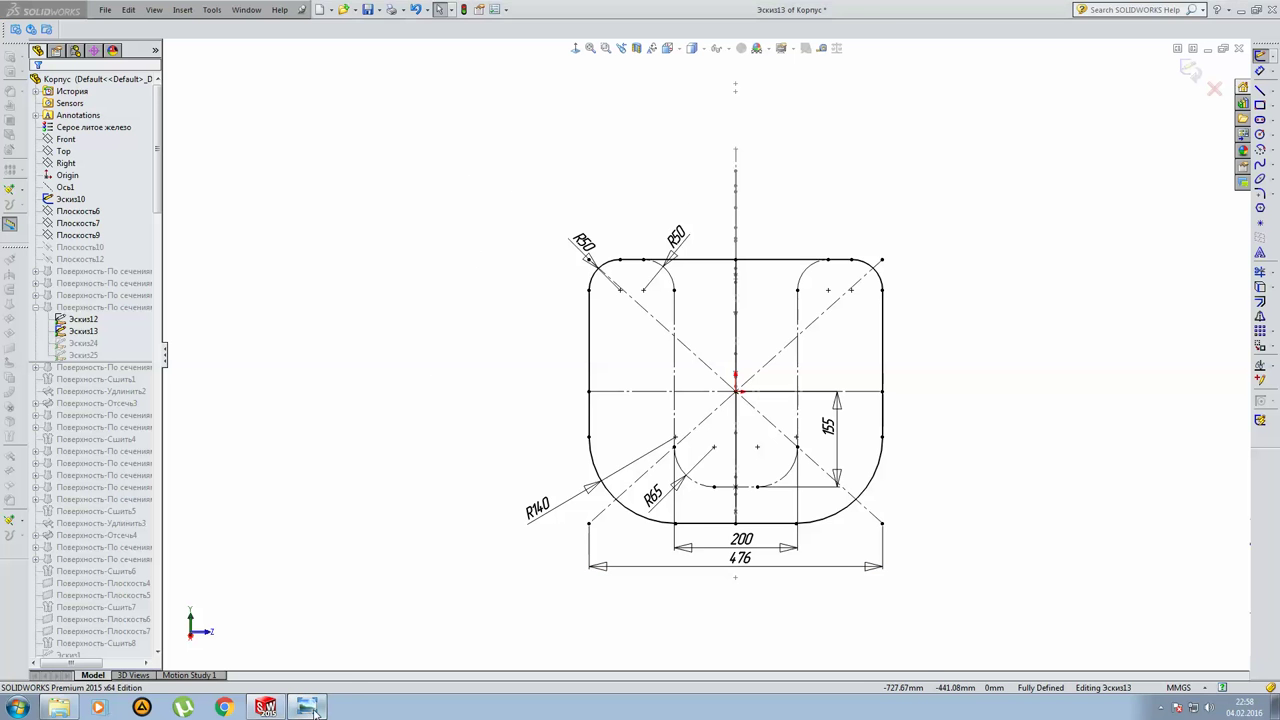
Check the Ф-Ф section dimensions on drawing ТЧ(3) in Photo Viewer, then return to SOLIDWORKS.
scroll(833, 433, "down", 3)
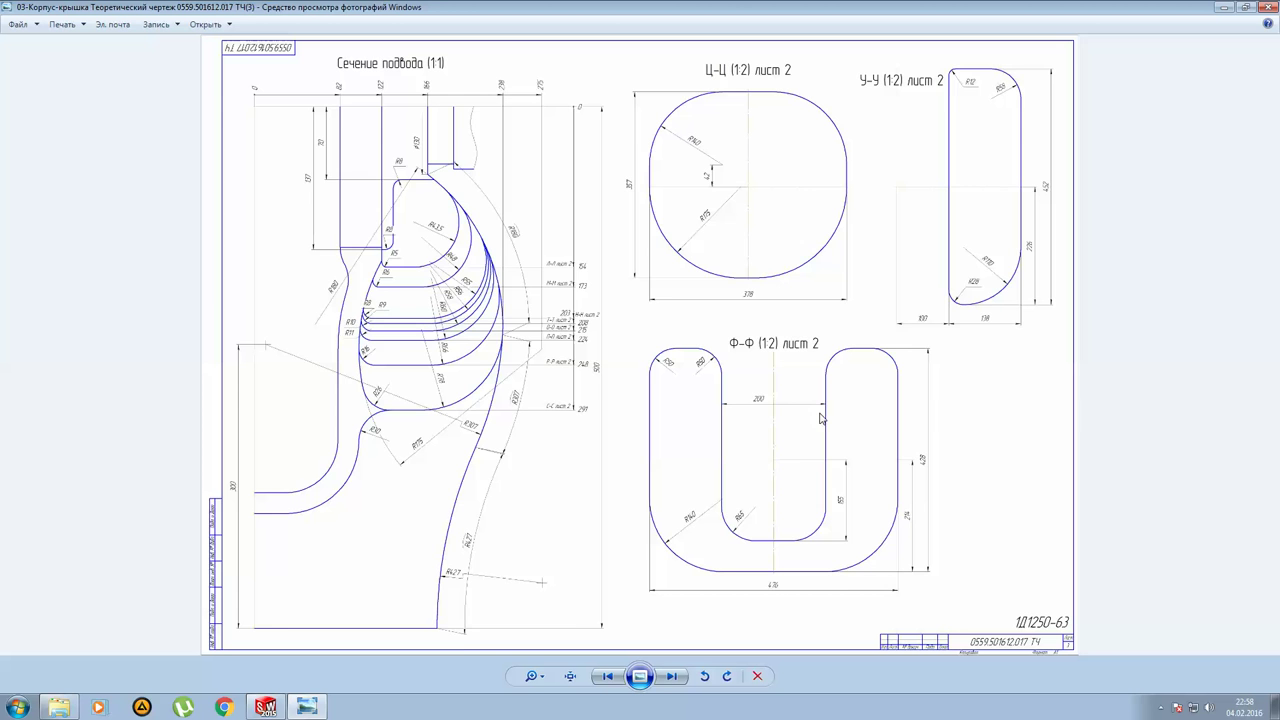
key("Left")
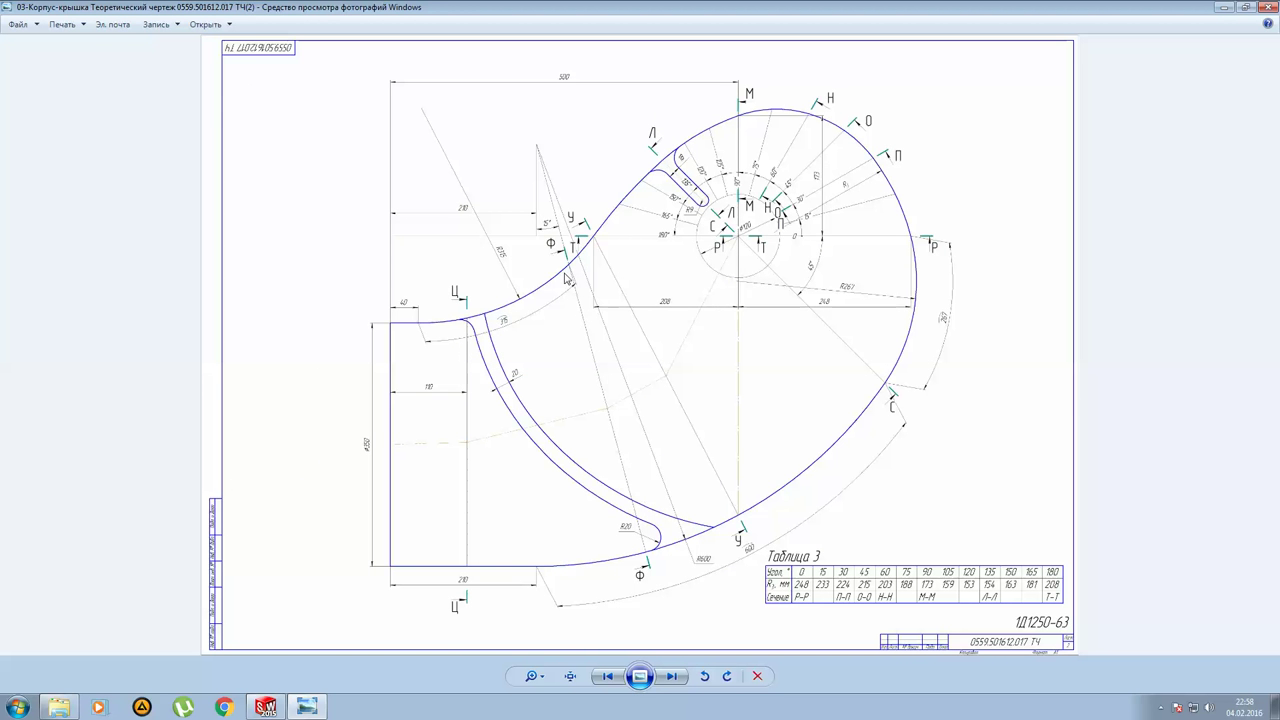
left_click(682, 678)
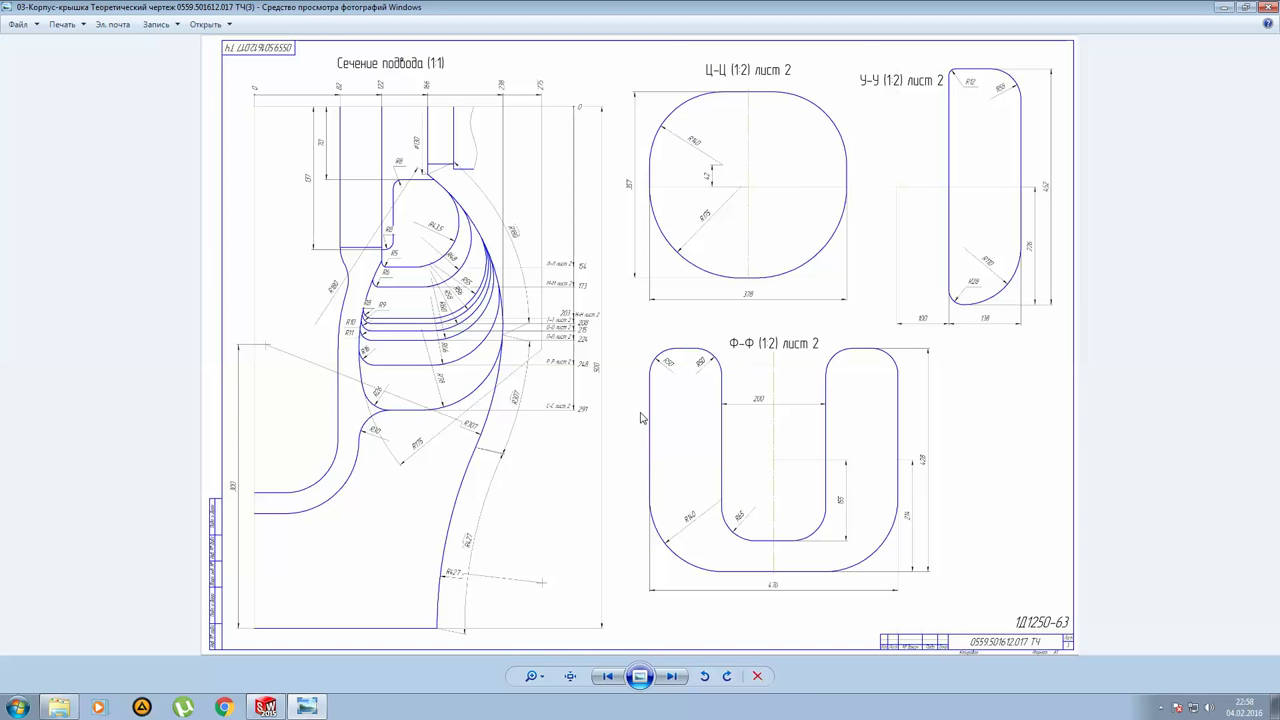
scroll(773, 482, "up", 2)
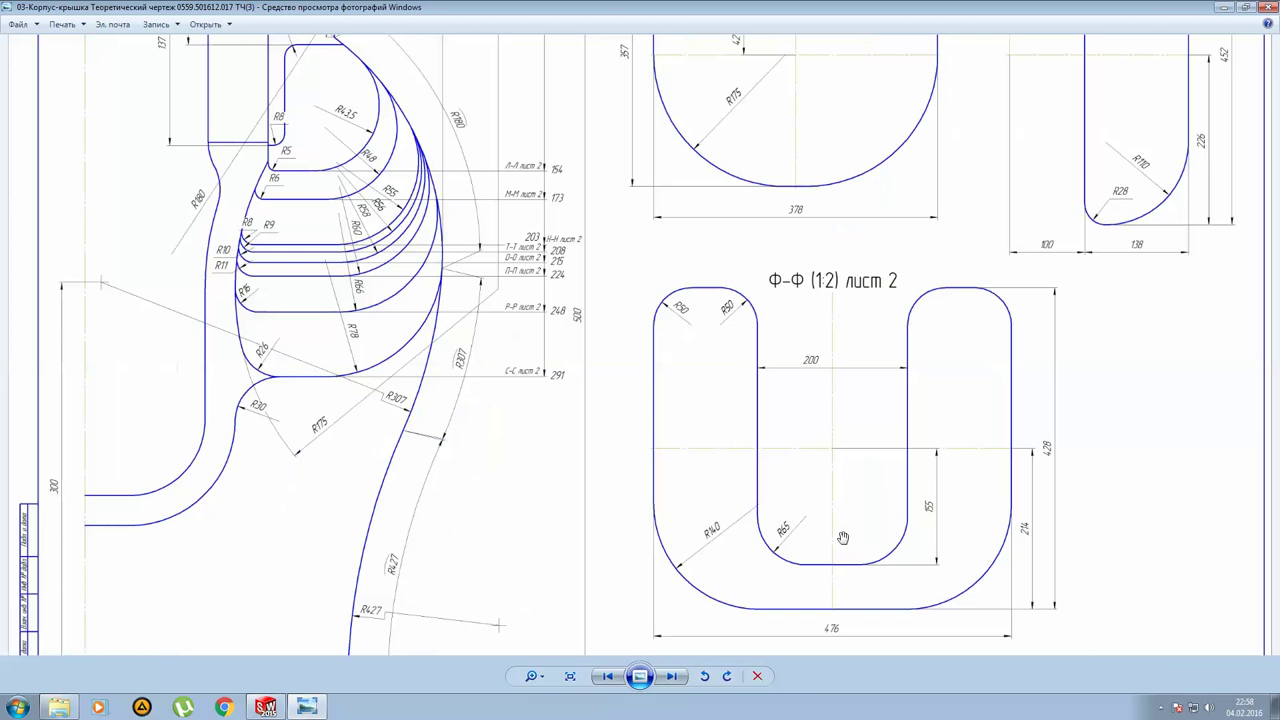
mouse_move(843, 512)
left_mouse_down()
mouse_move(751, 451)
mouse_move(690, 440)
left_mouse_up()
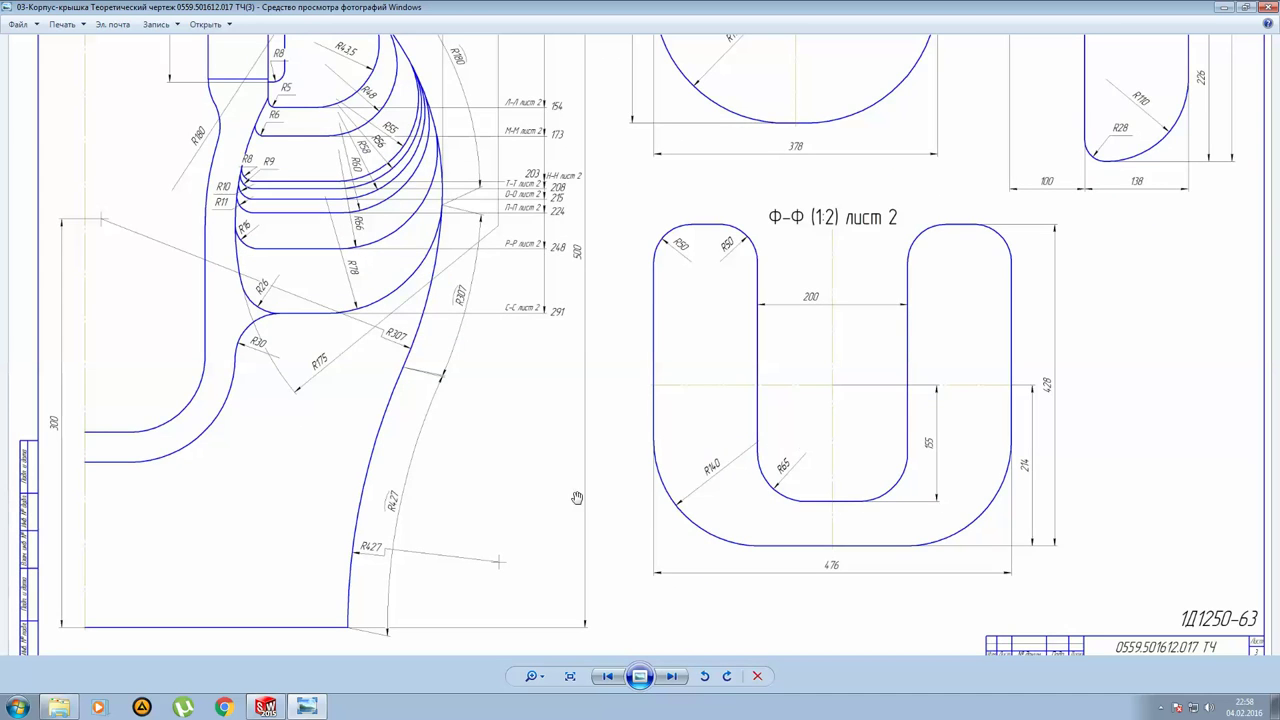
left_click(265, 707)
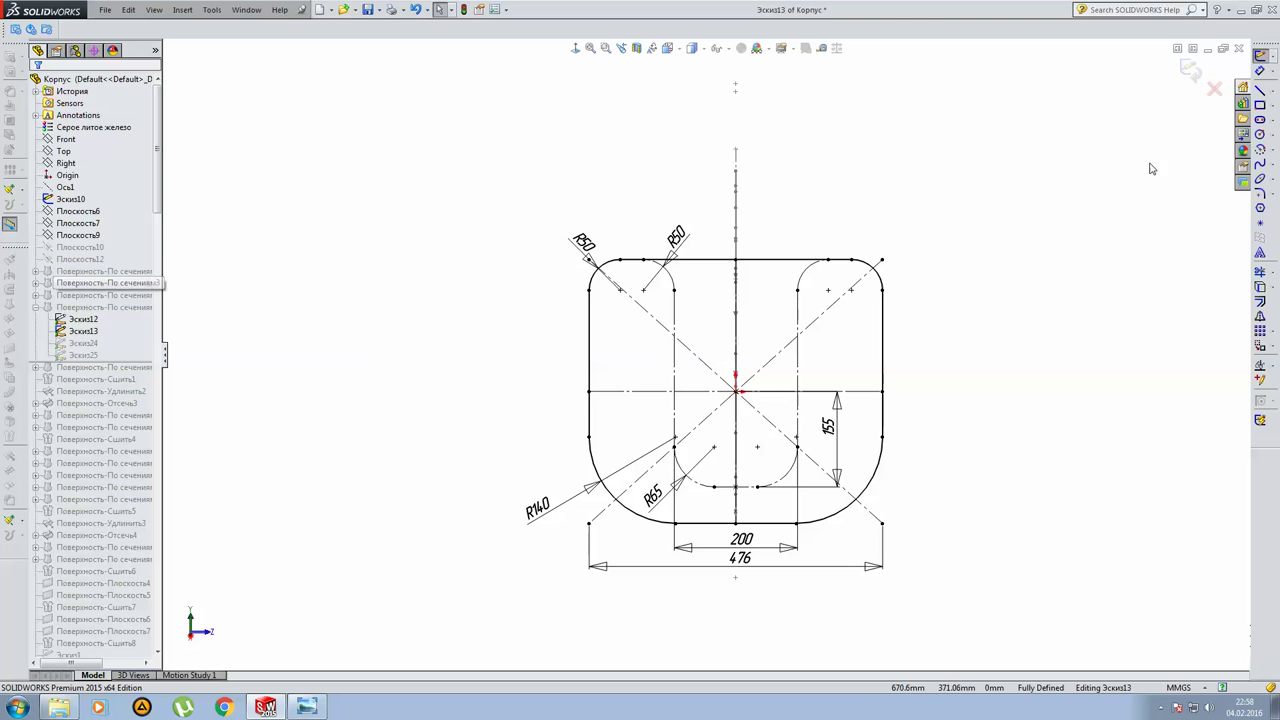
Exit sketch Эскиз13 and inspect the loft's sketches in an angled 3D view.
left_click(1190, 70)
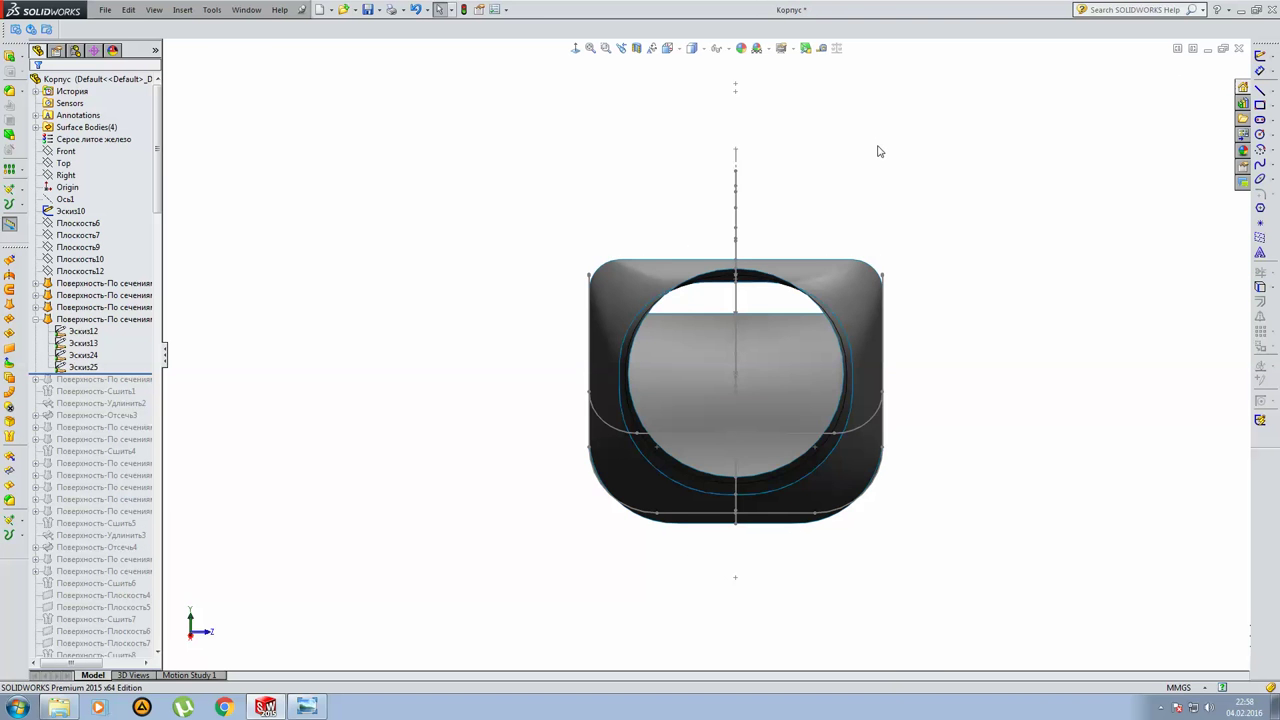
mouse_move(622, 198)
middle_mouse_down()
mouse_move(608, 250)
mouse_move(580, 251)
middle_mouse_up()
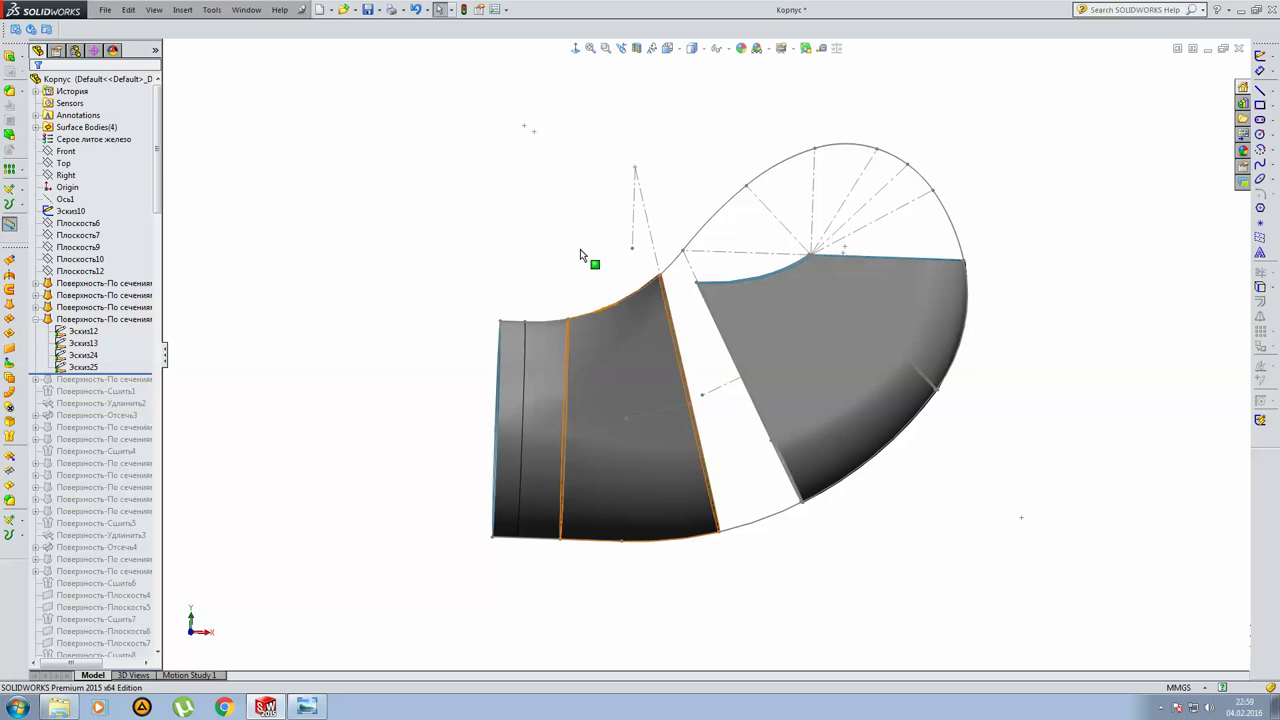
left_click(91, 356)
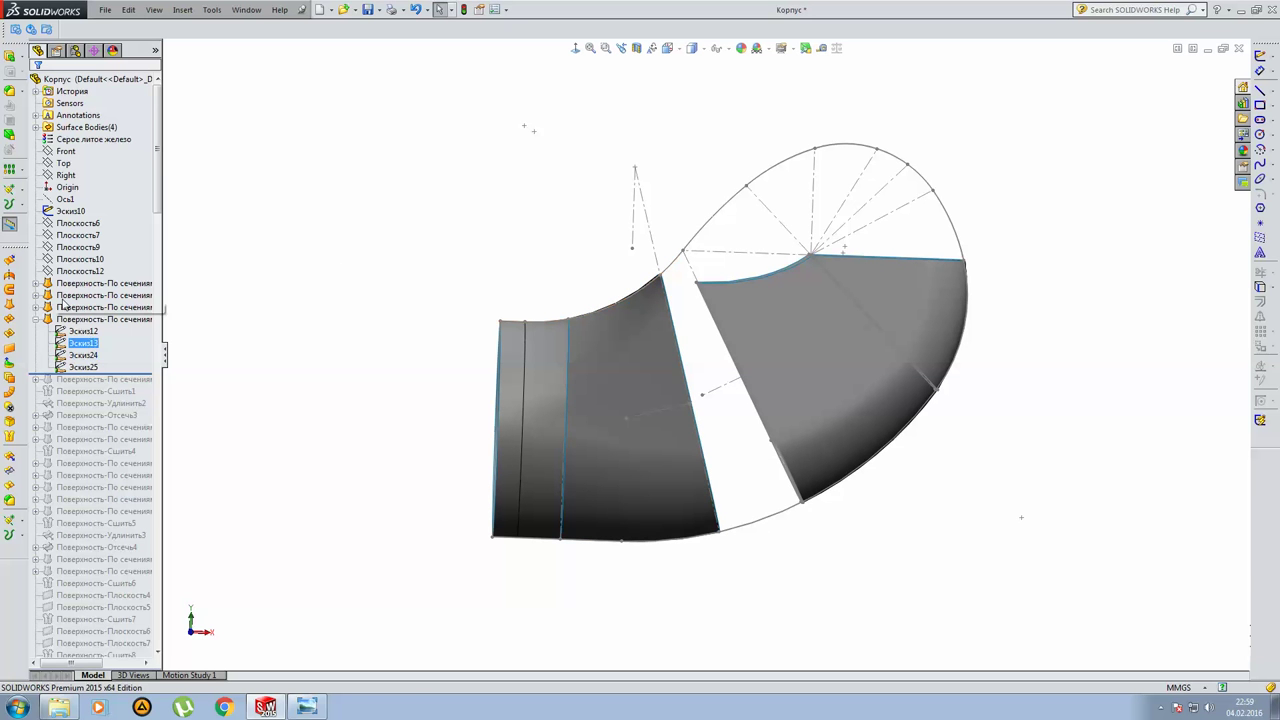
left_click(35, 320)
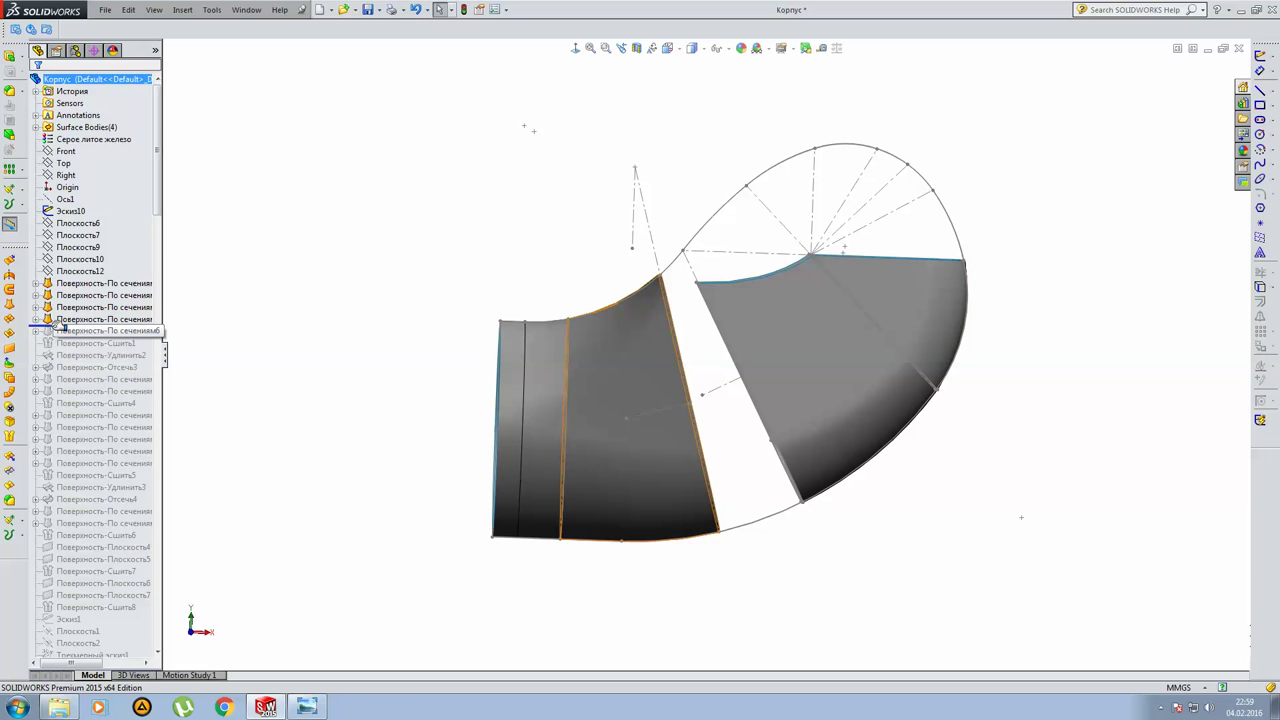
Roll the history forward below the fifth Surface-Loft and select that gap-filling loft.
left_click_drag(62, 327, 62, 337)
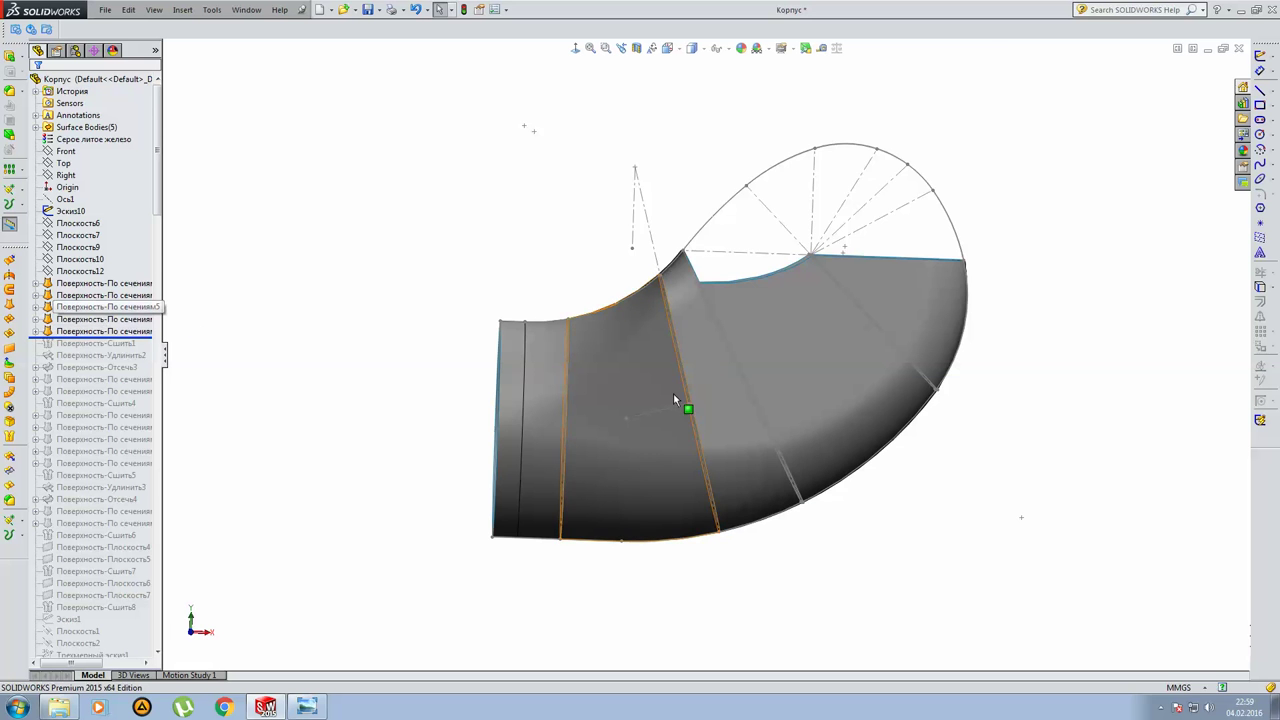
middle_click_drag(674, 395, 684, 377)
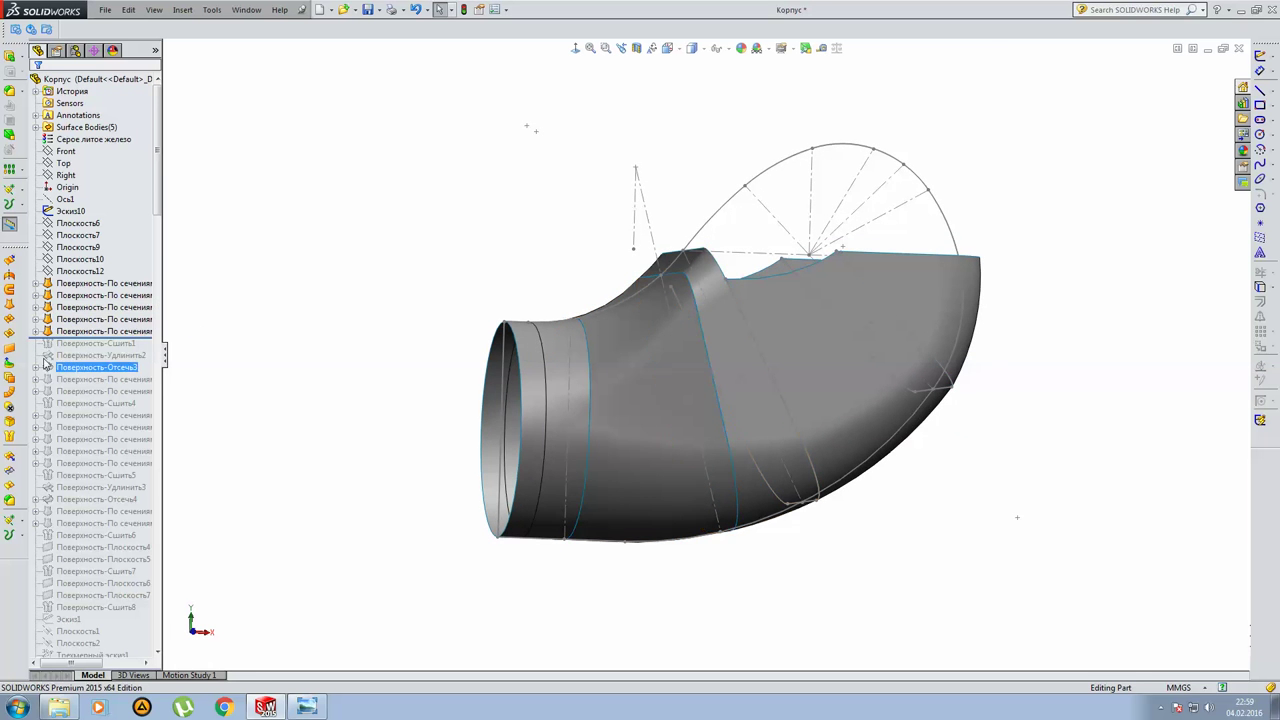
left_click(64, 332)
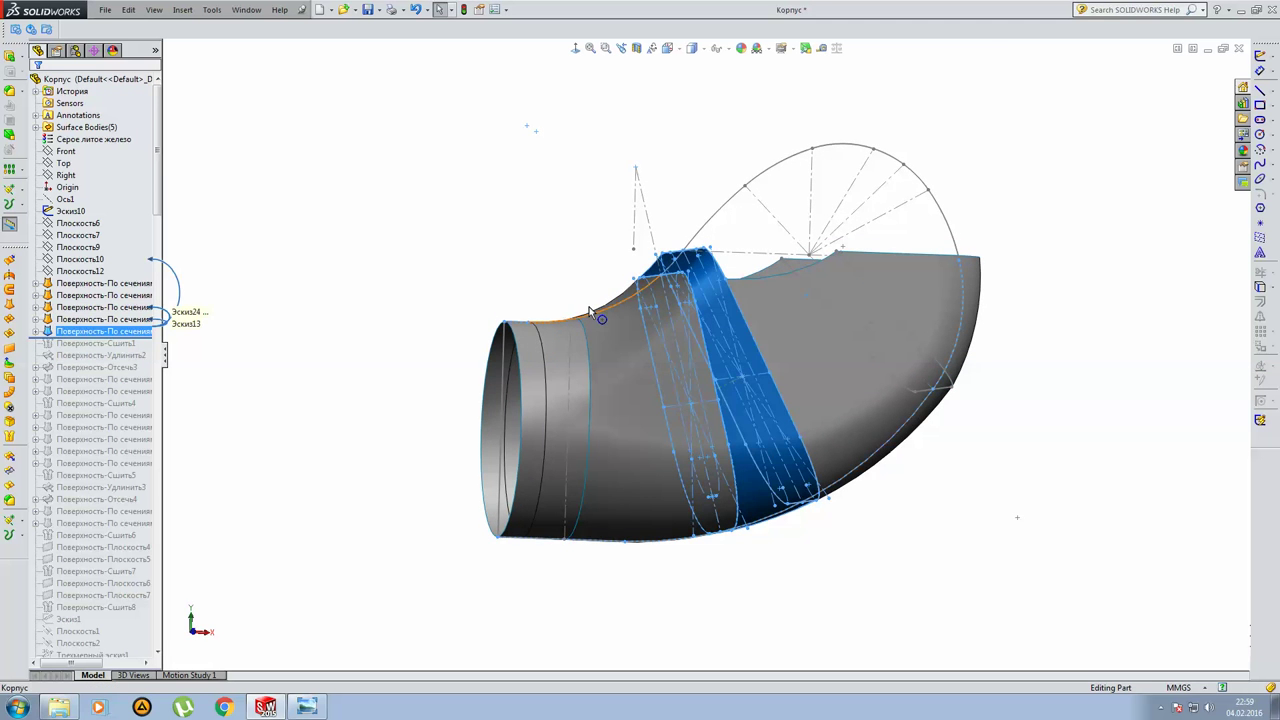
left_click(103, 340)
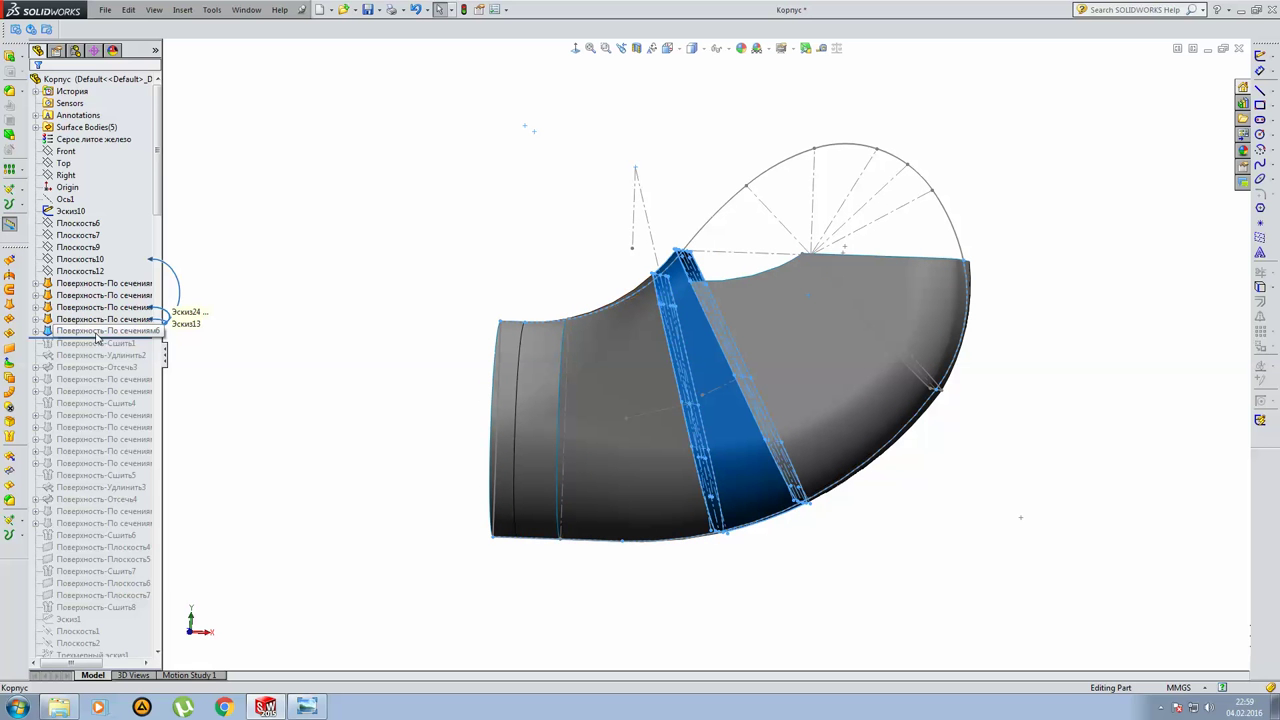
right_click(100, 331)
left_click(105, 296)
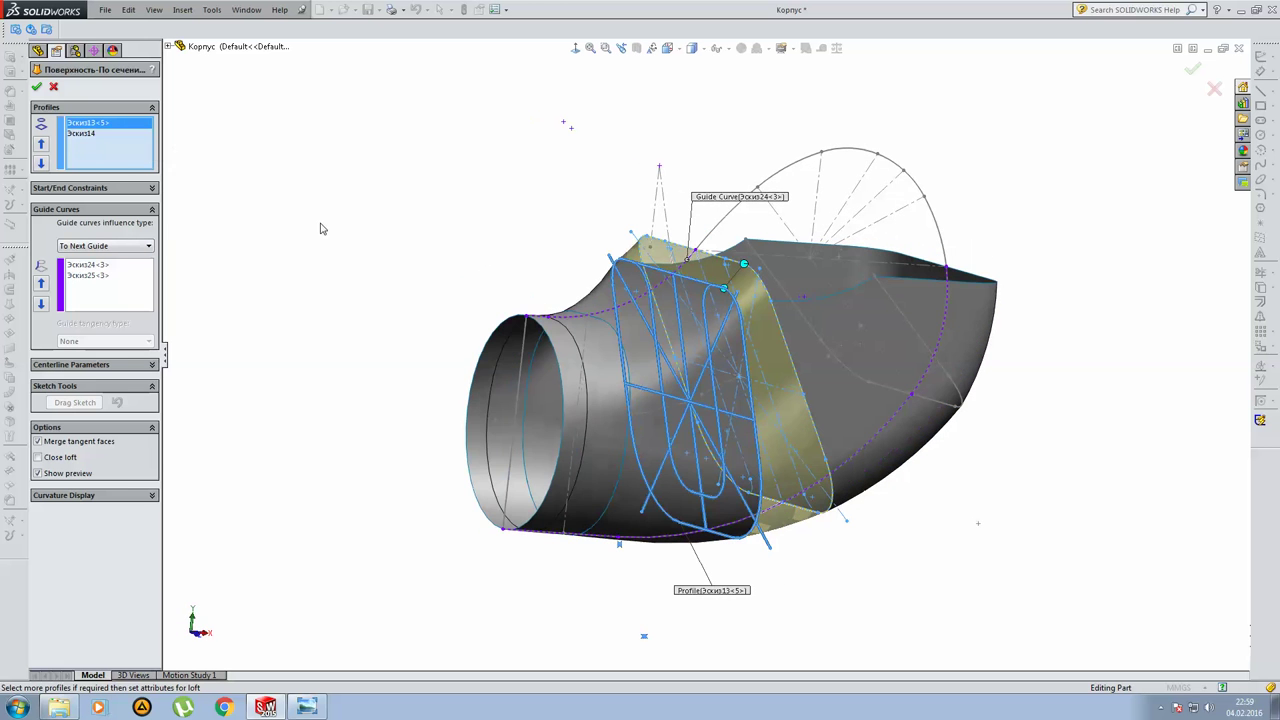
left_click(100, 133)
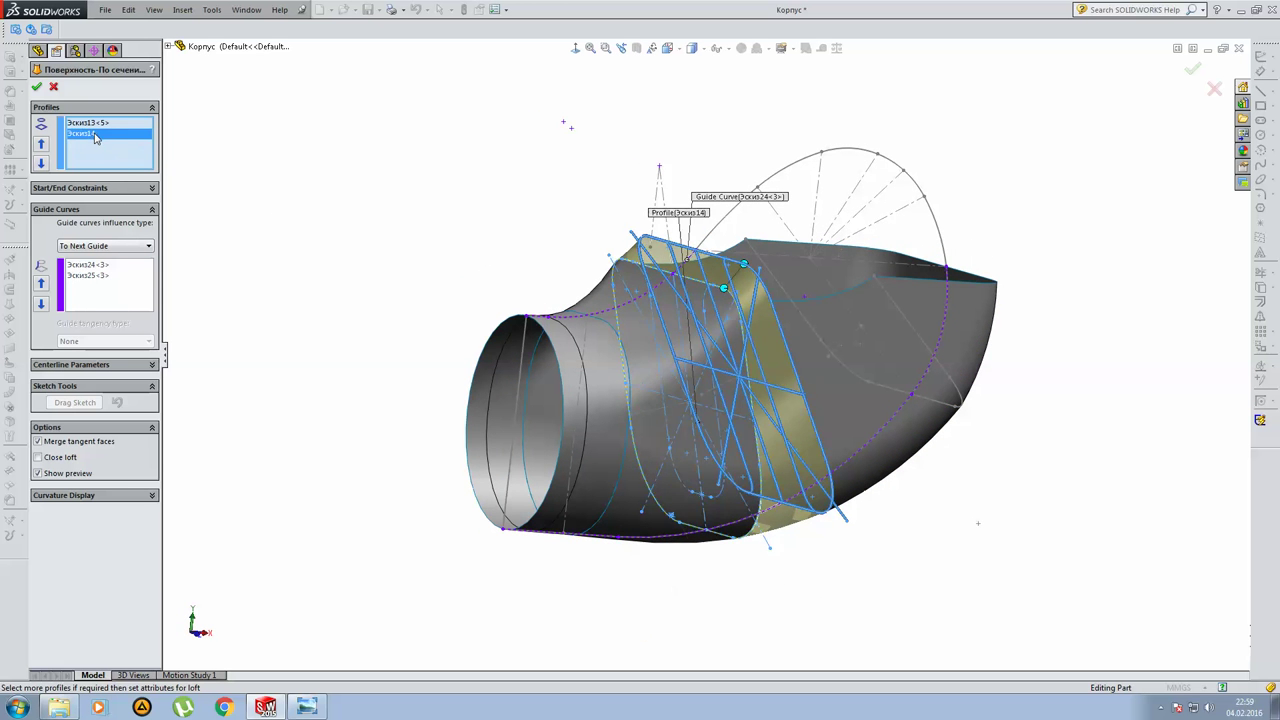
mouse_move(648, 298)
middle_mouse_down()
mouse_move(703, 261)
mouse_move(574, 280)
middle_mouse_up()
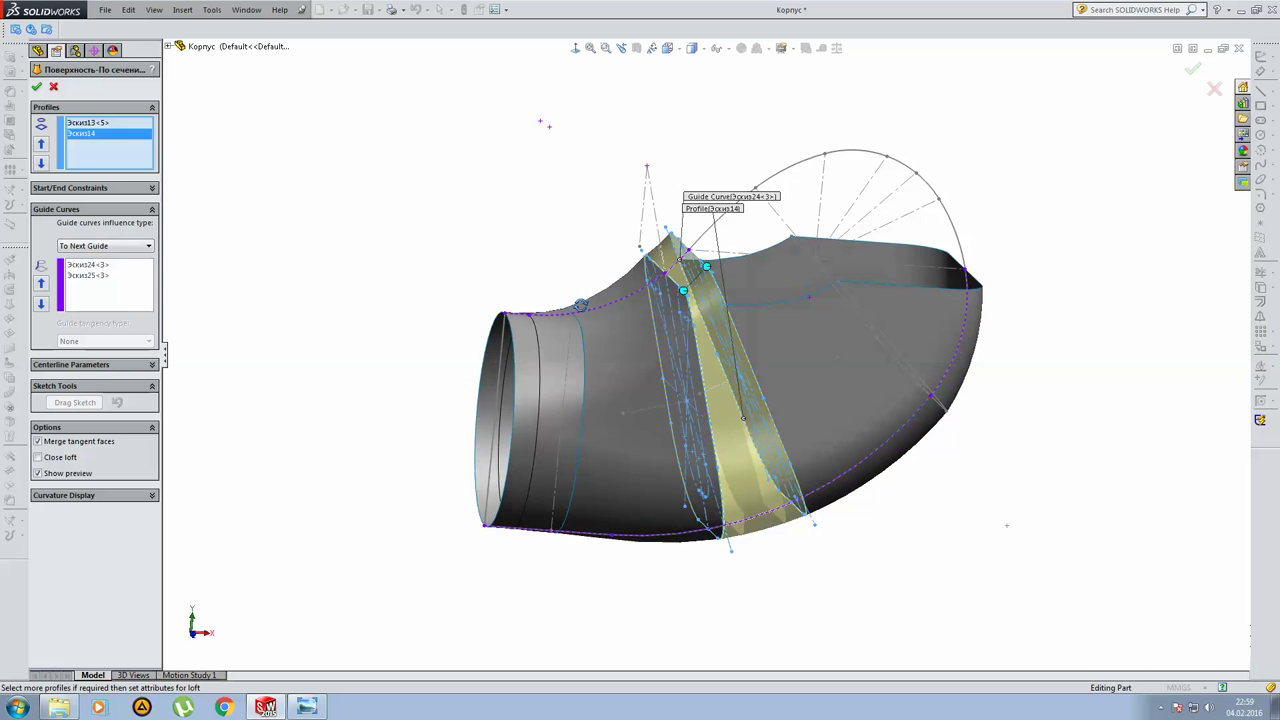
left_click(94, 268)
middle_click_drag(180, 295, 230, 393)
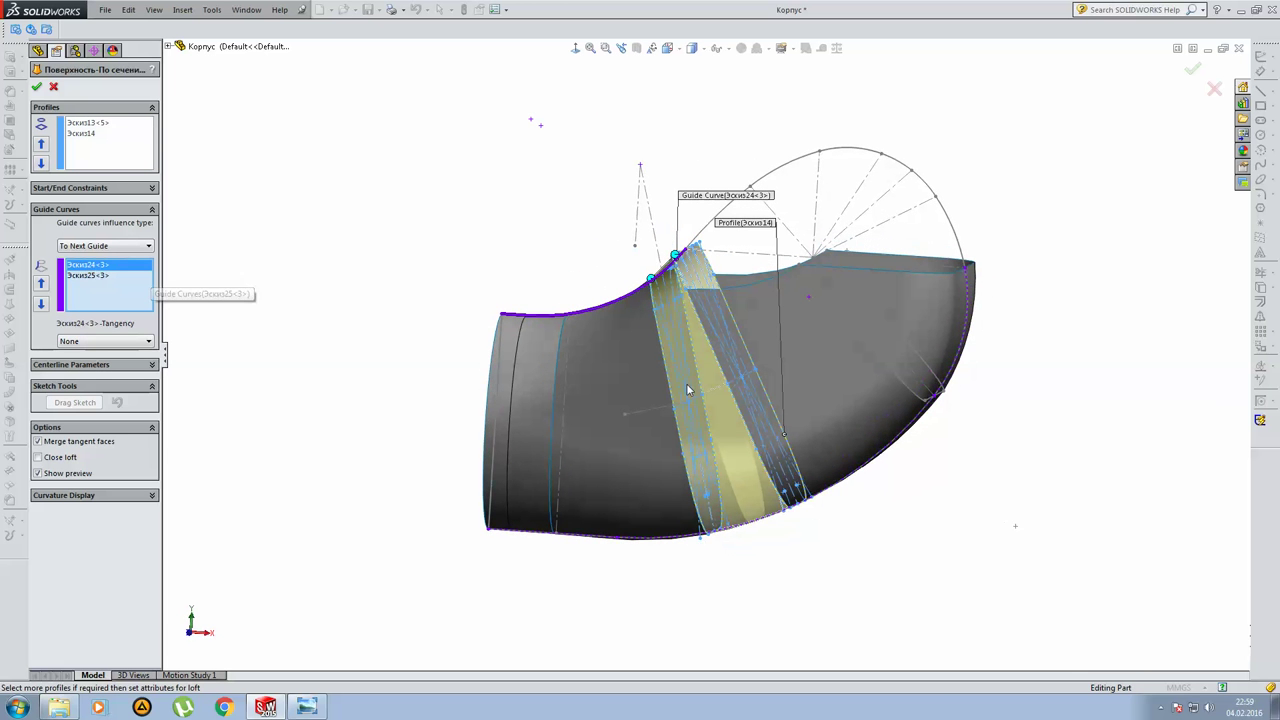
left_click(96, 276)
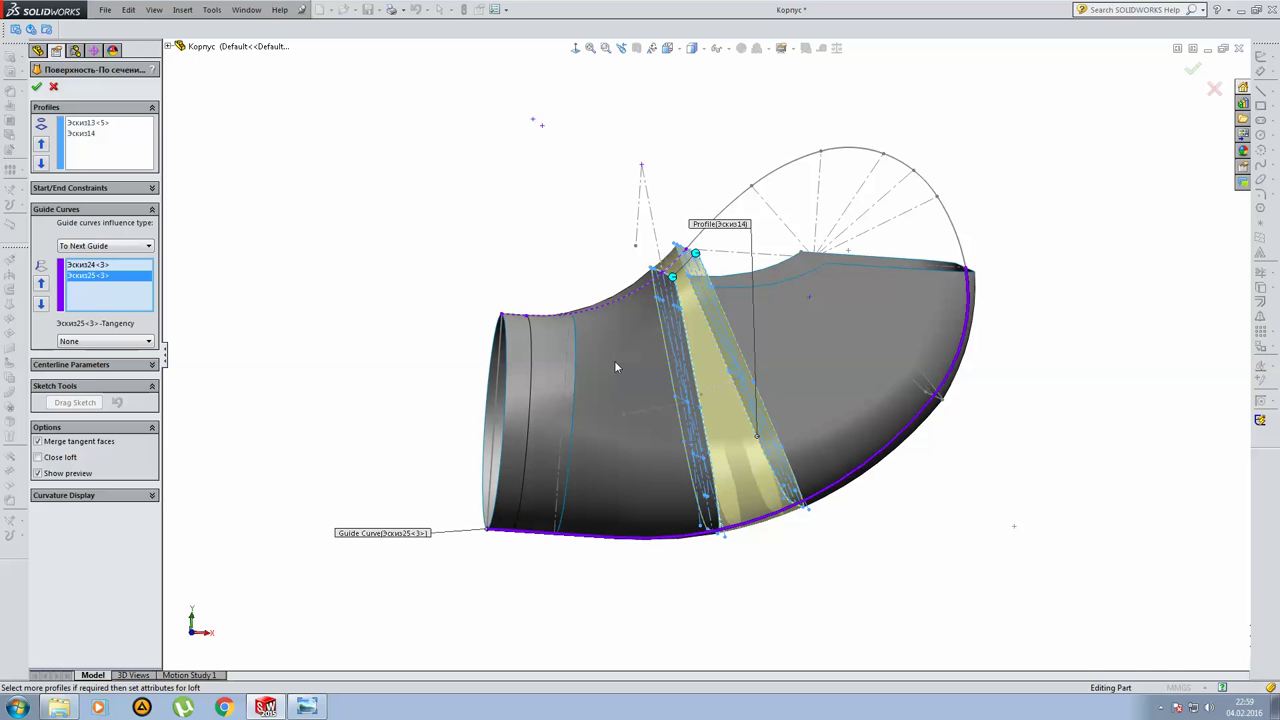
key("Return")
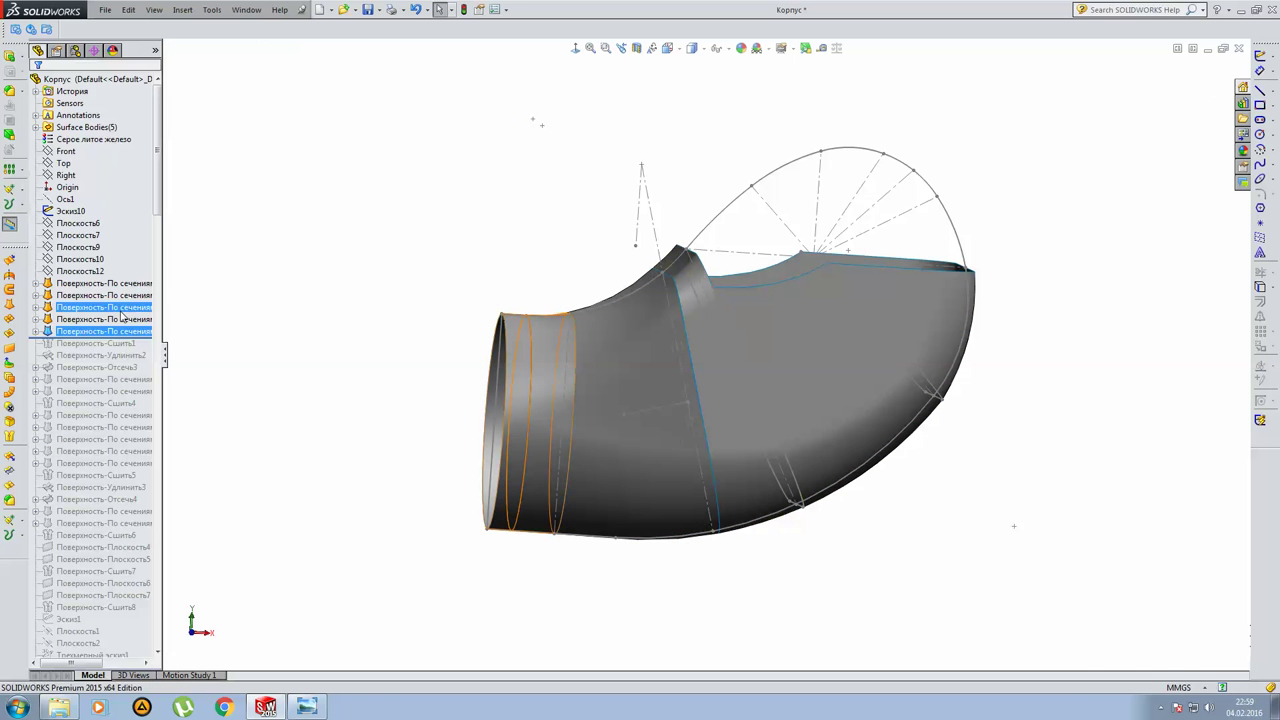
Expand the gap loft's sketches and view profile Эскиз13 with its dimensions.
left_click(36, 331)
left_click(83, 343)
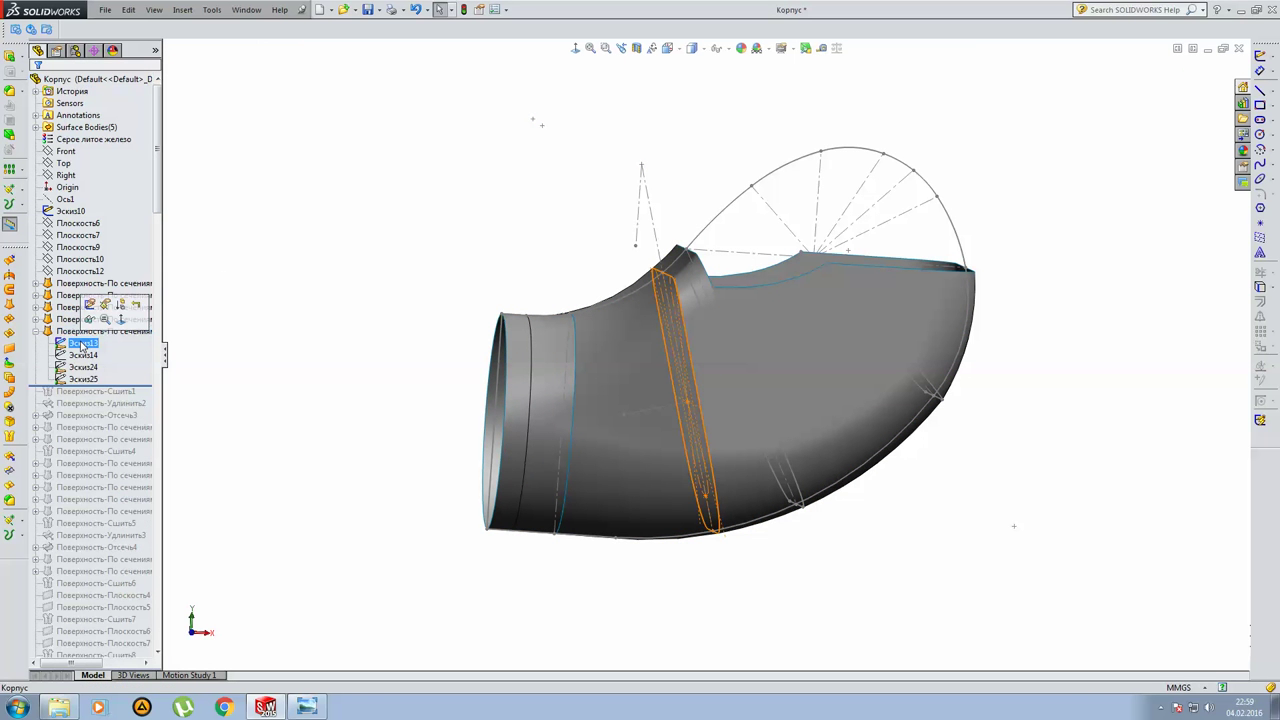
middle_click_drag(638, 362, 560, 380)
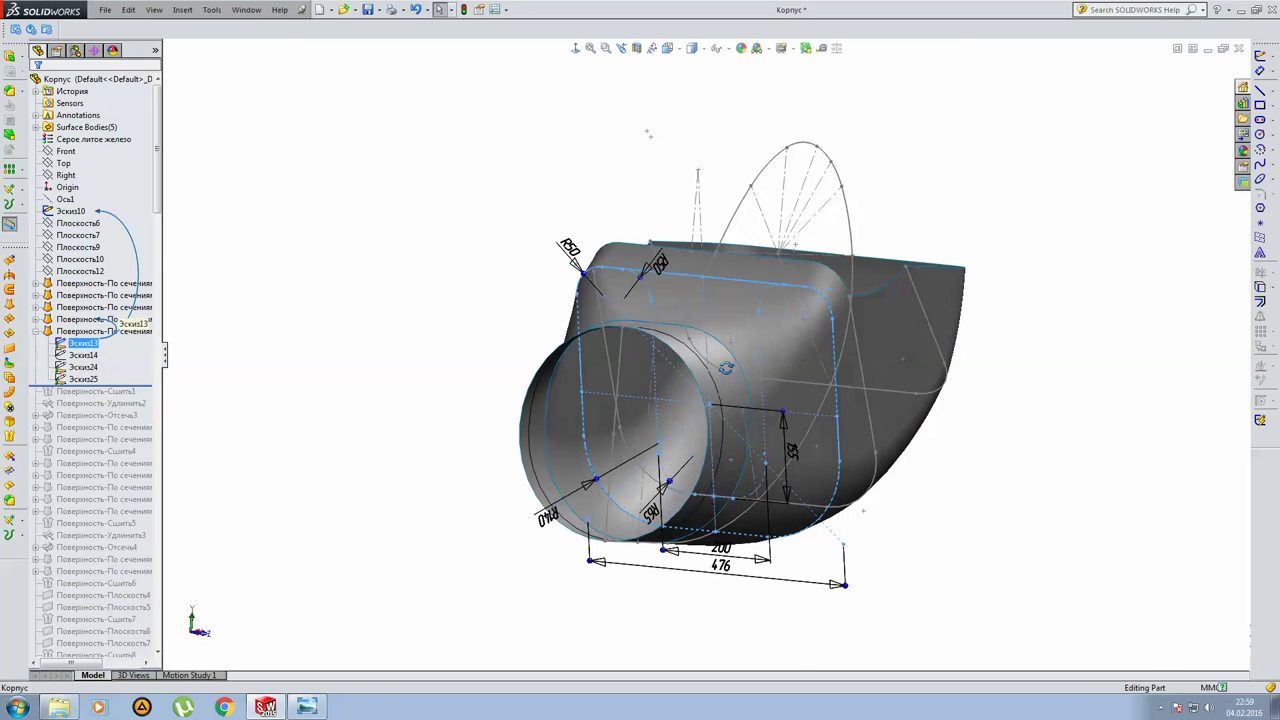
left_click(85, 331)
Edit profile sketch Эскиз14 face-on, zoom in and move the R110 label off the outline.
left_click(83, 355)
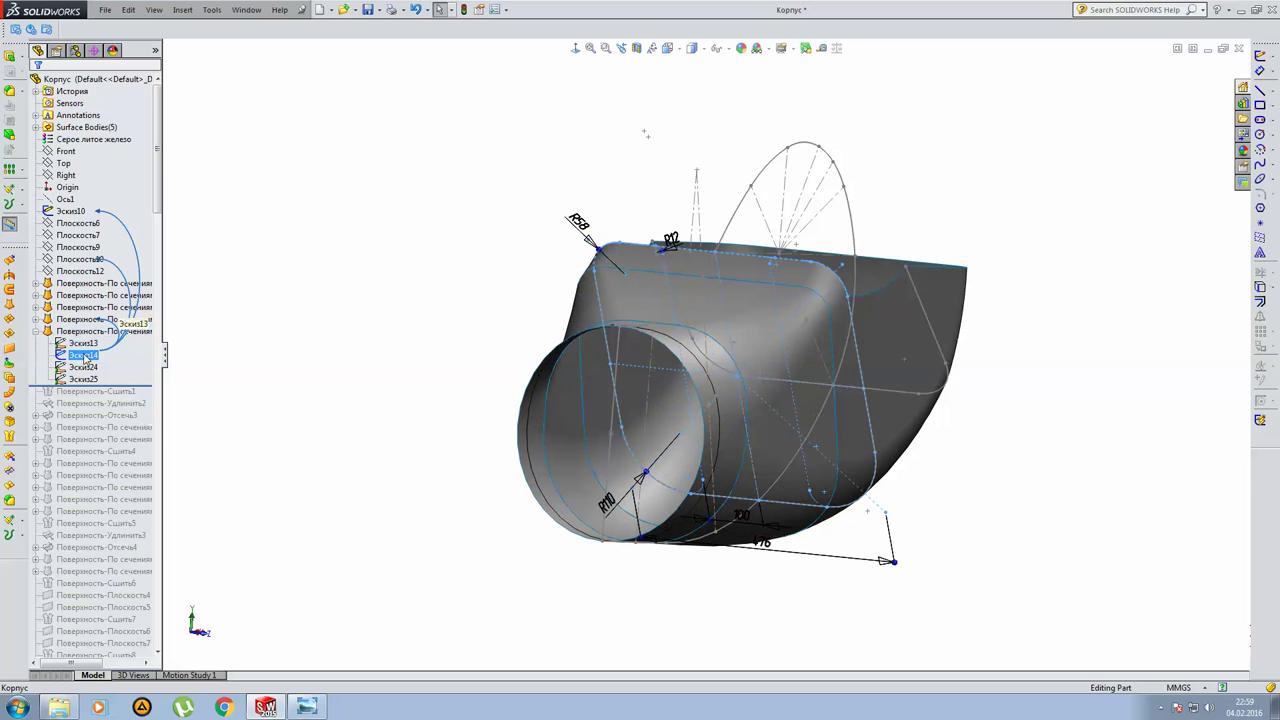
right_click(84, 355)
left_click(93, 316)
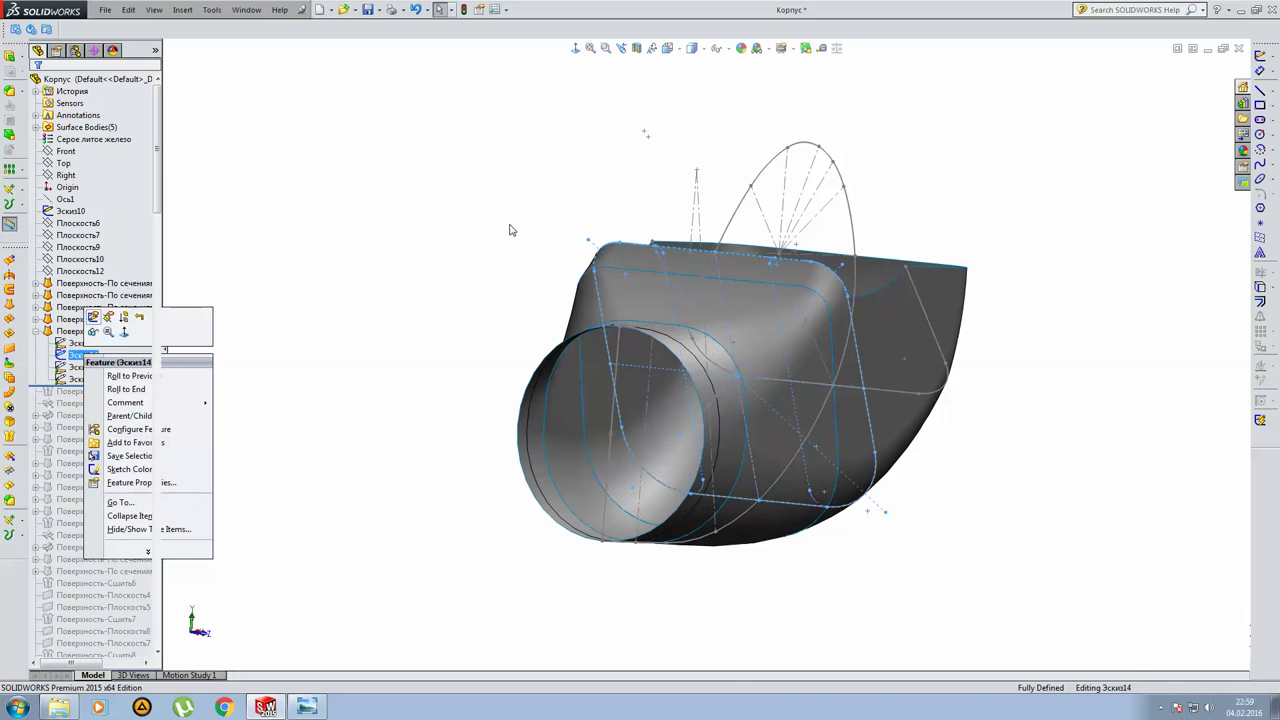
left_click(576, 48)
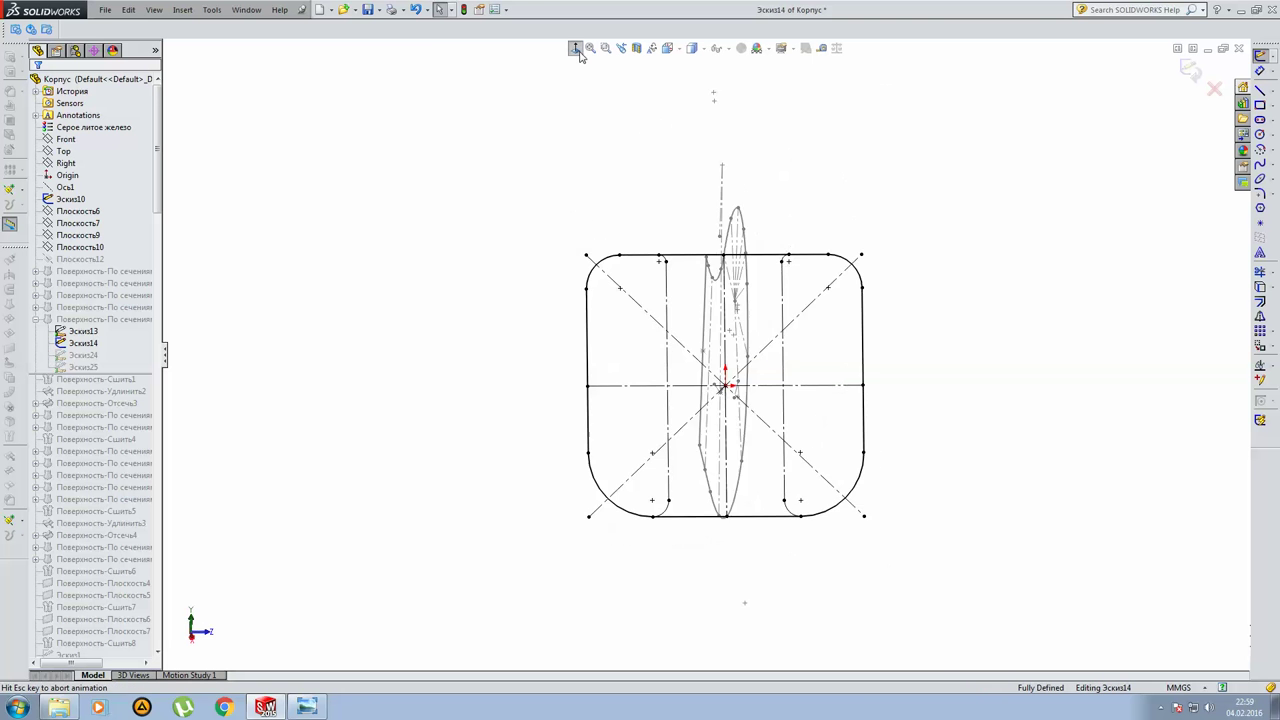
scroll(857, 594, "down", 2)
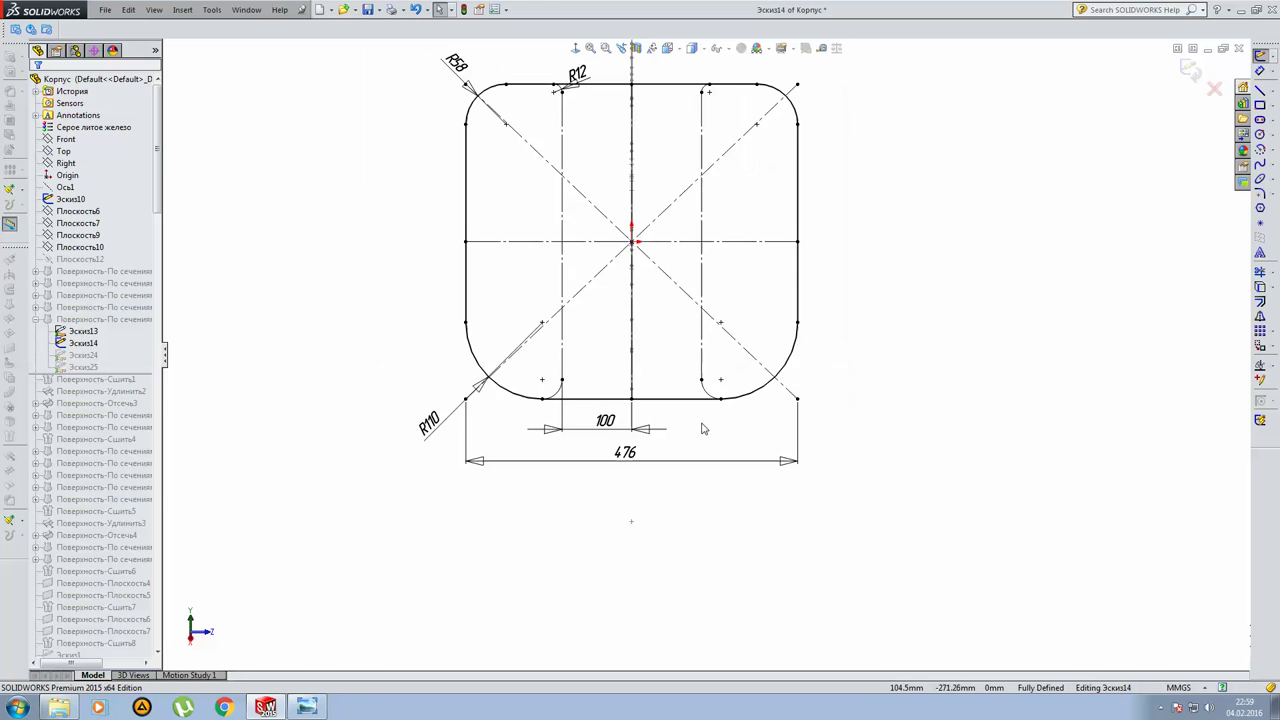
scroll(620, 140, "down", 2)
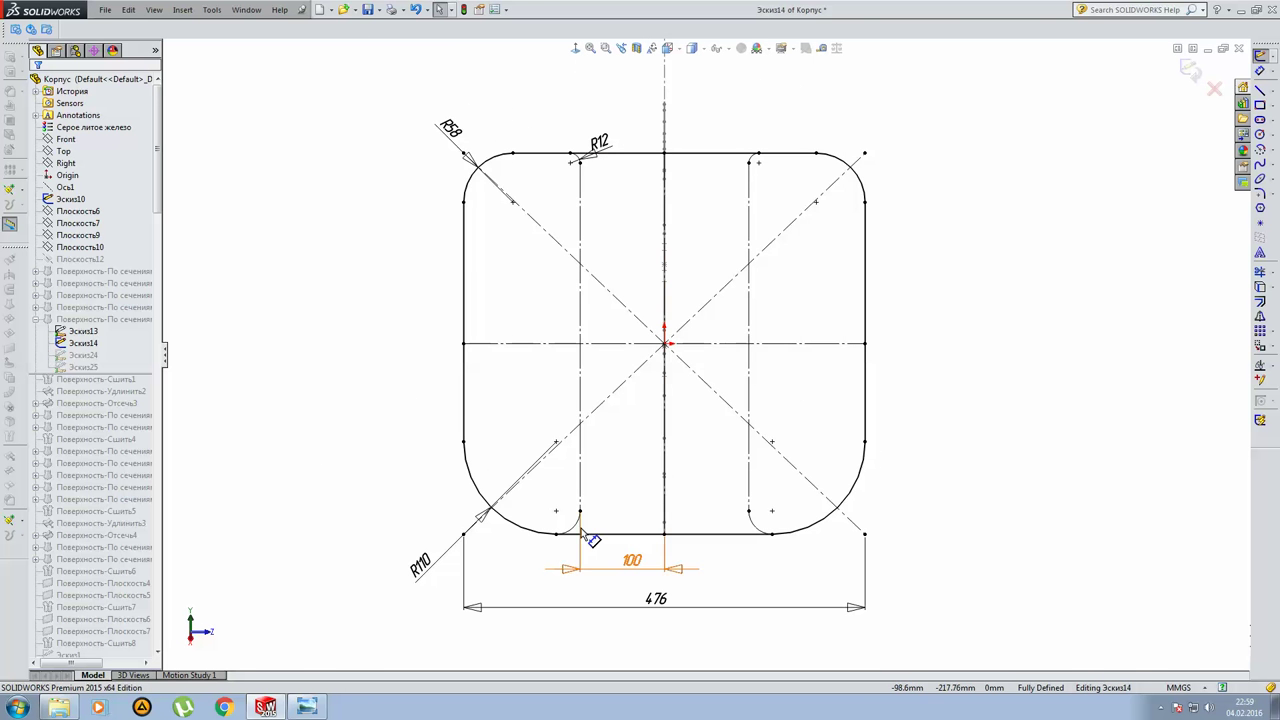
left_click_drag(423, 575, 405, 523)
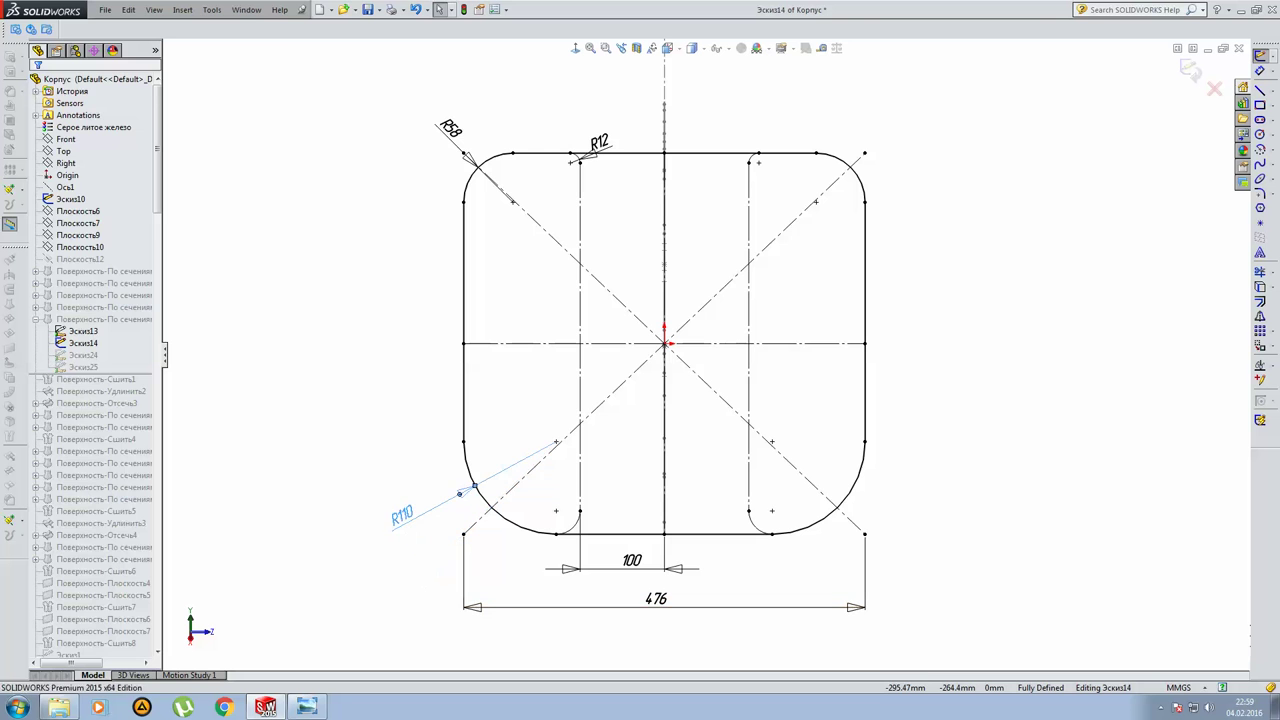
Browse drawing ТЧ(3) sheets in Photo Viewer, zoom into the section views, then return to SOLIDWORKS.
left_click(307, 705)
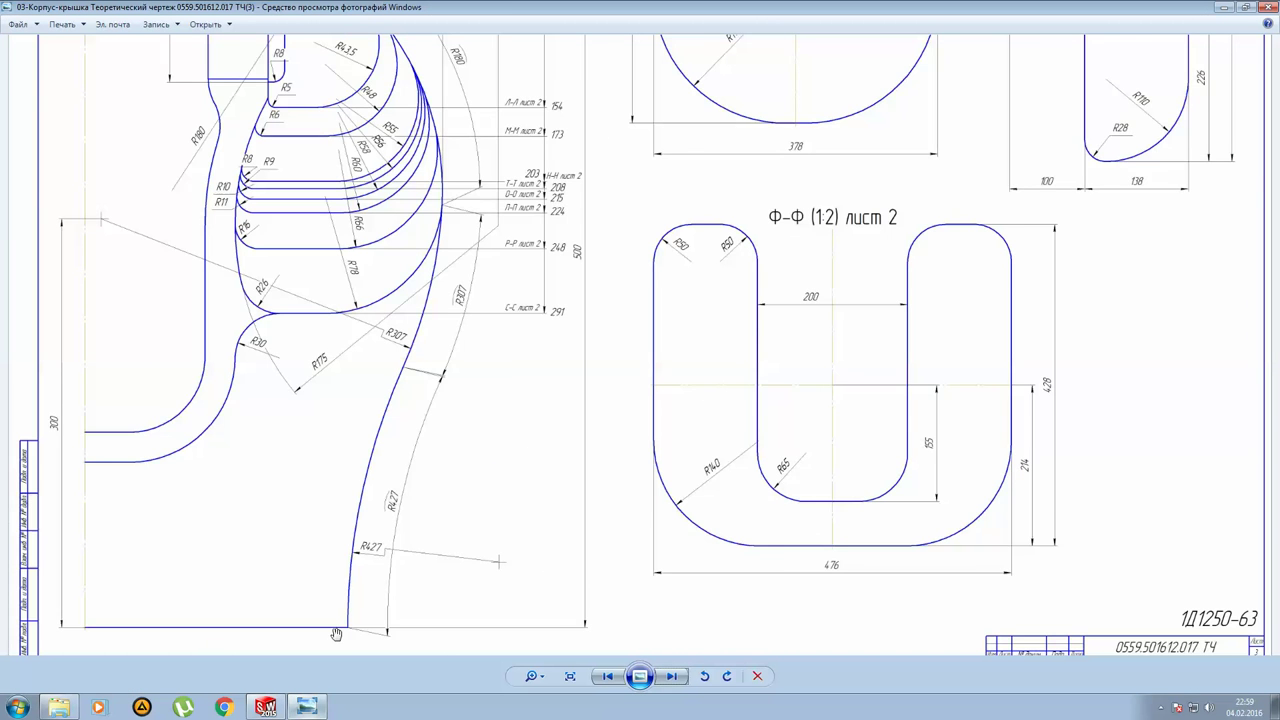
scroll(785, 367, "down", 3)
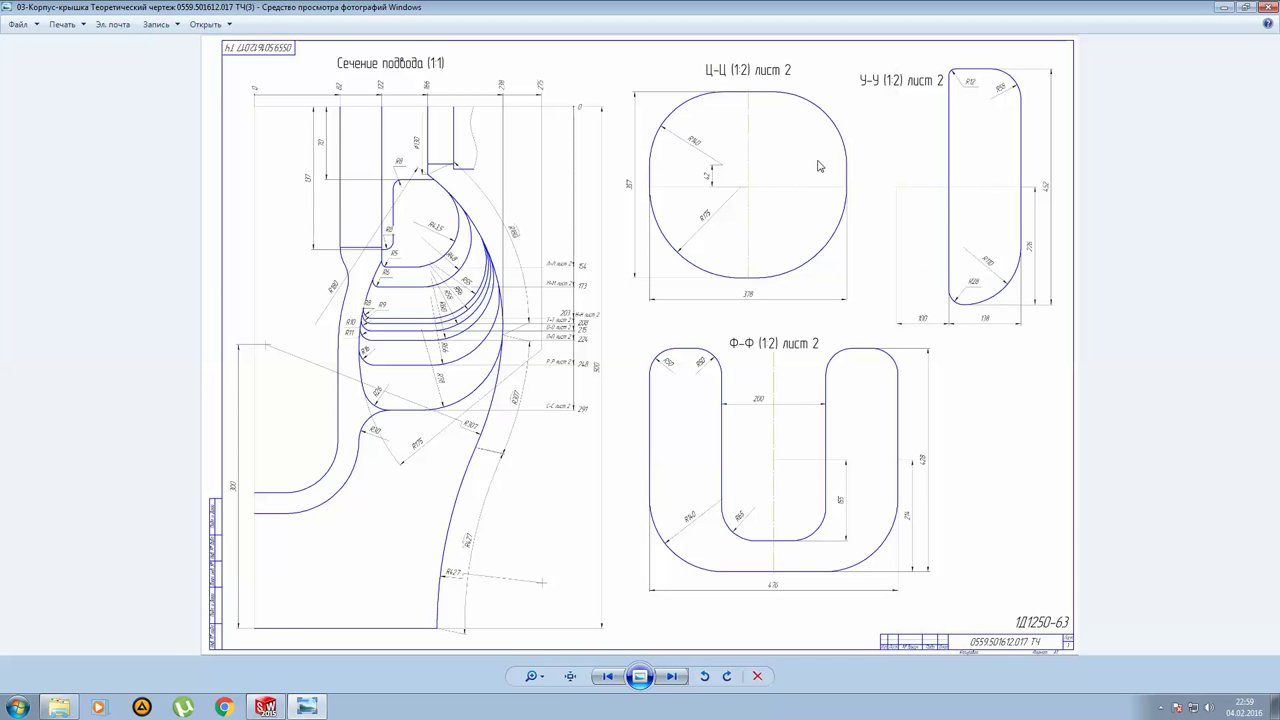
left_click(609, 677)
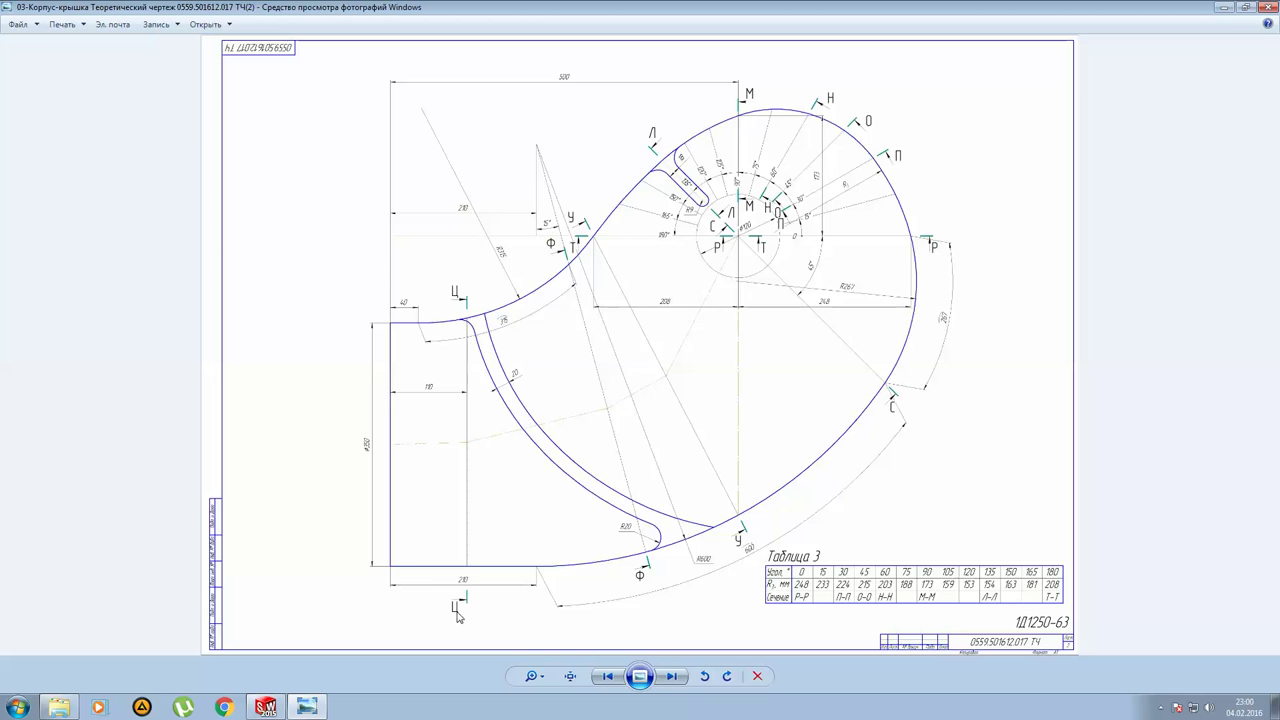
left_click(674, 677)
scroll(811, 335, "up", 1)
scroll(800, 280, "up", 1)
scroll(790, 230, "up", 1)
scroll(764, 179, "up", 1)
left_click_drag(1118, 243, 1118, 197)
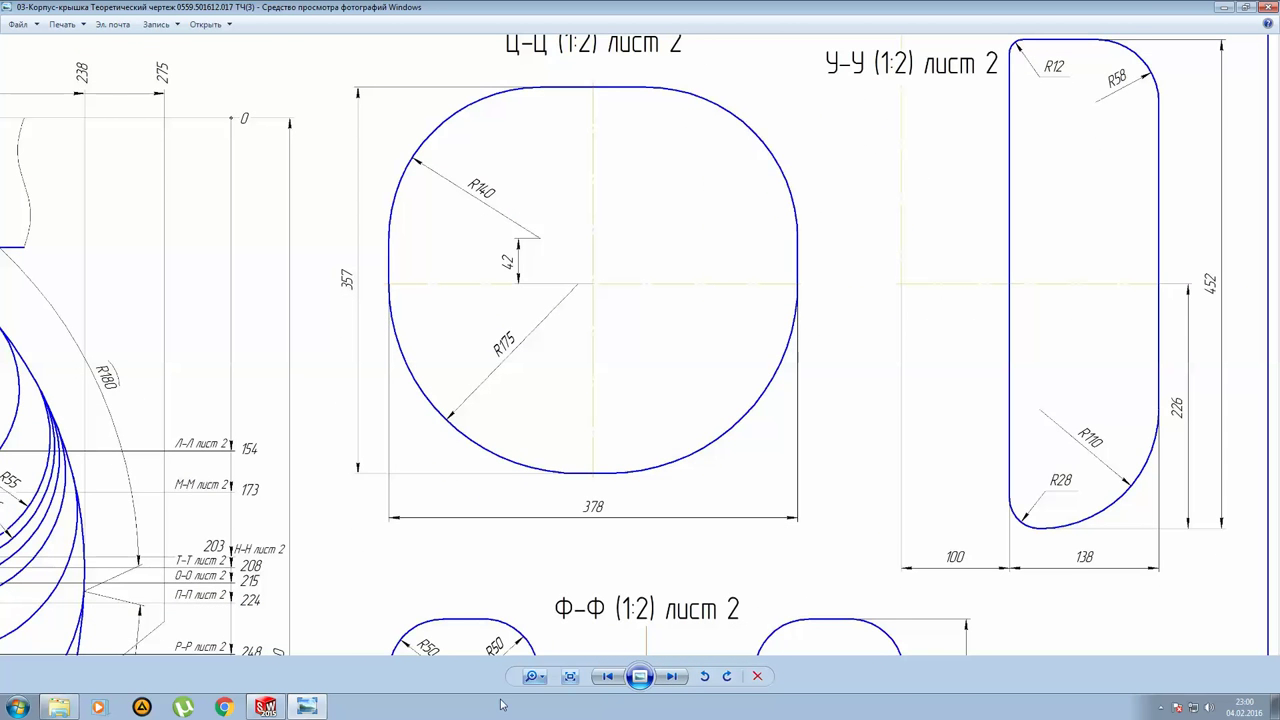
left_click(268, 707)
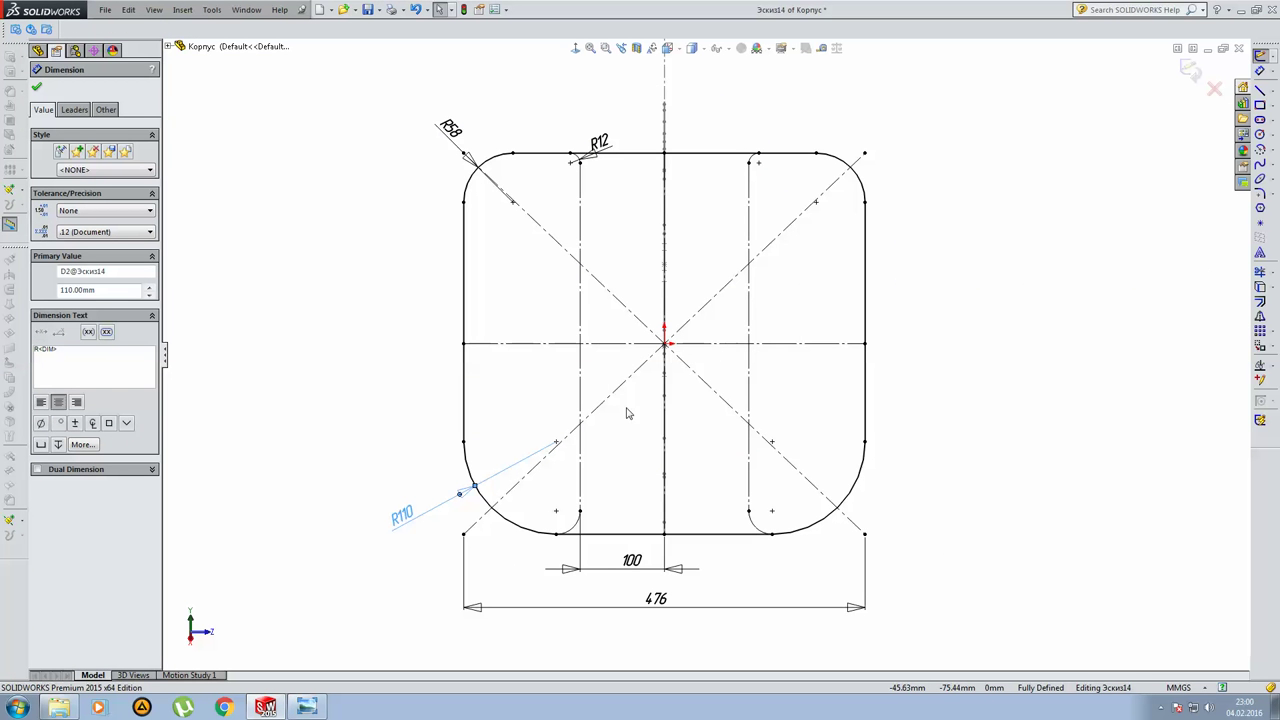
Exit sketch Эскиз14, collapse the last loft, and roll forward to include Поверхность-Сшить1.
left_click(1190, 70)
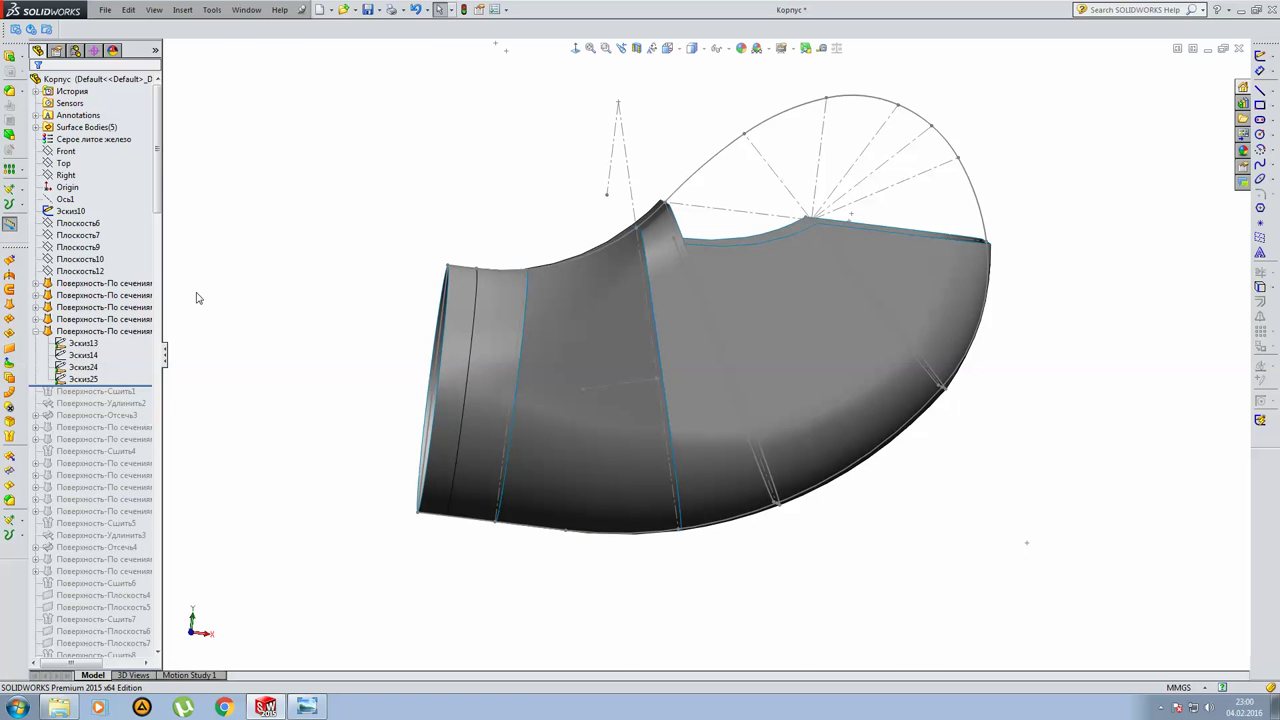
left_click(86, 331)
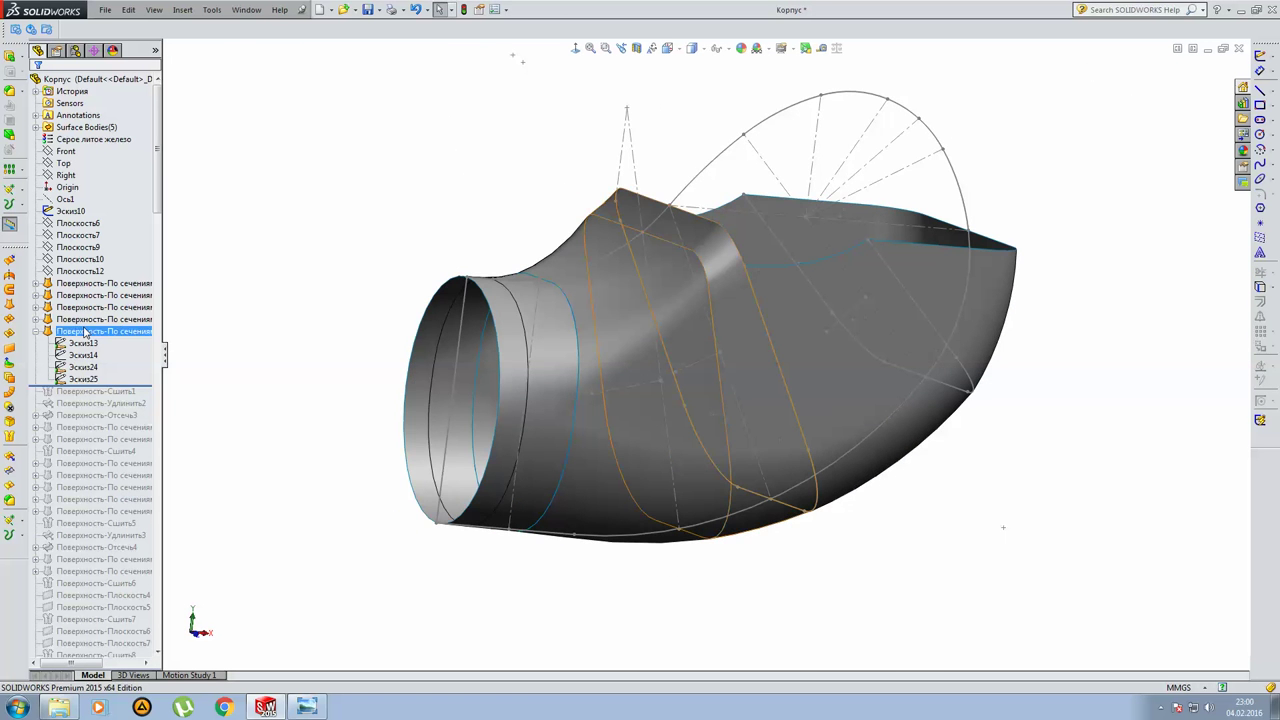
left_click(35, 331)
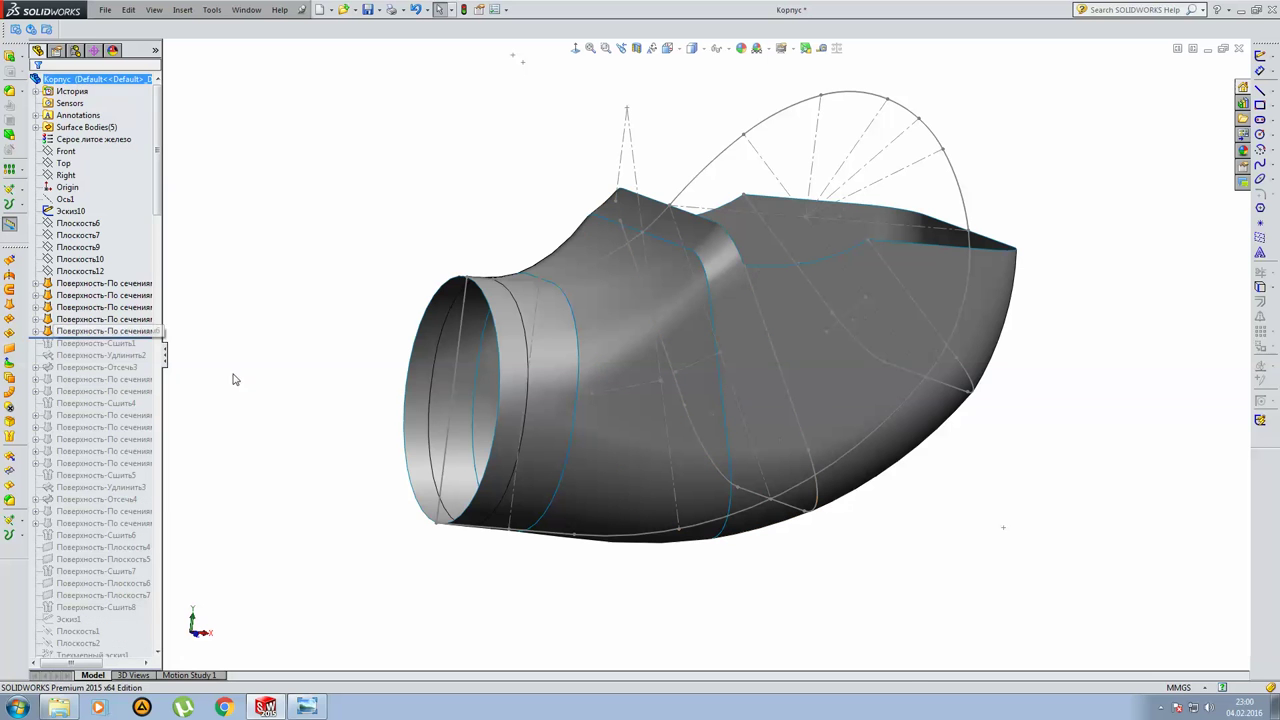
scroll(140, 320, "down", 1)
scroll(136, 306, "down", 1)
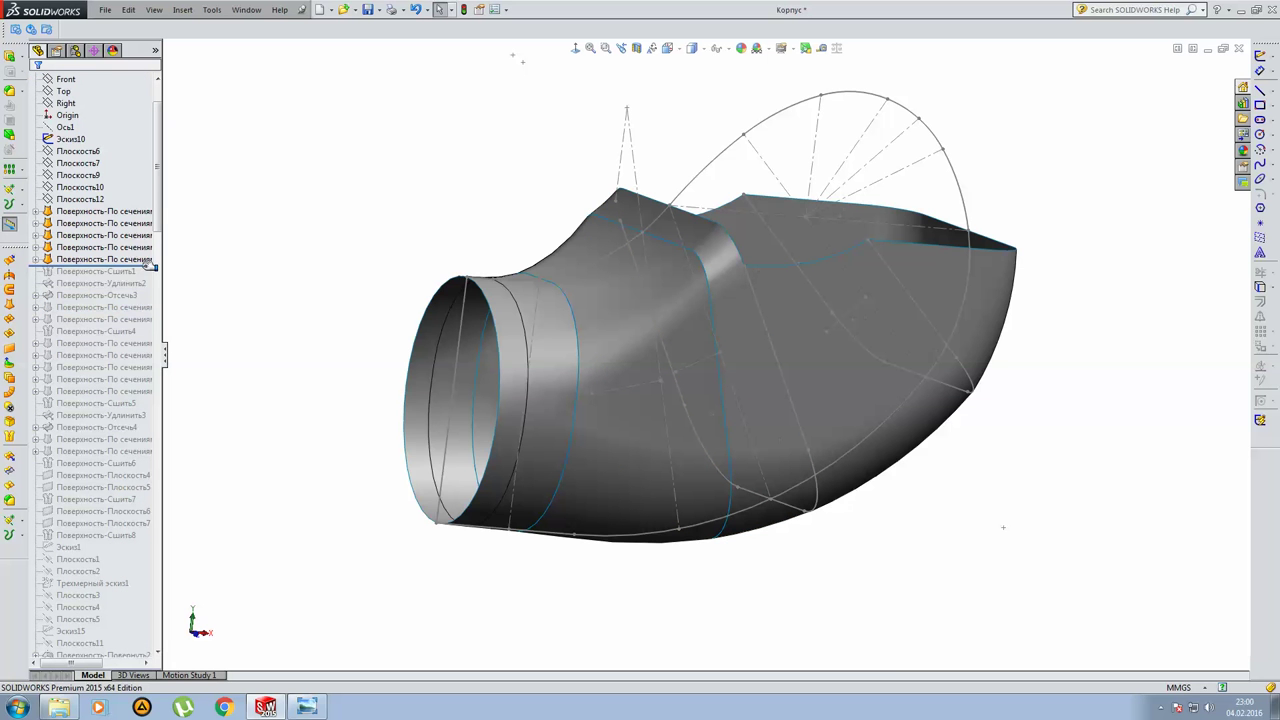
left_click_drag(150, 268, 142, 276)
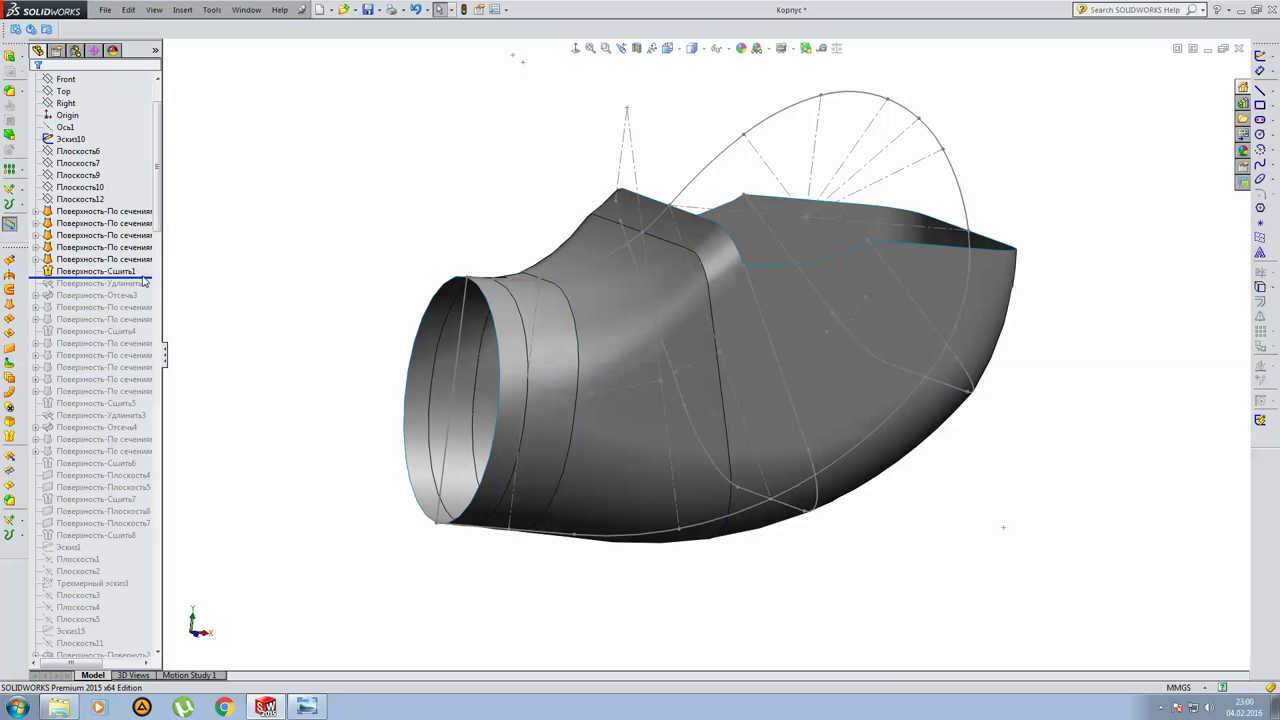
Roll the history past knit Поверхность-Сшить1 and extension Поверхность-Удлинить2, inspecting the extended strip.
left_click(118, 271)
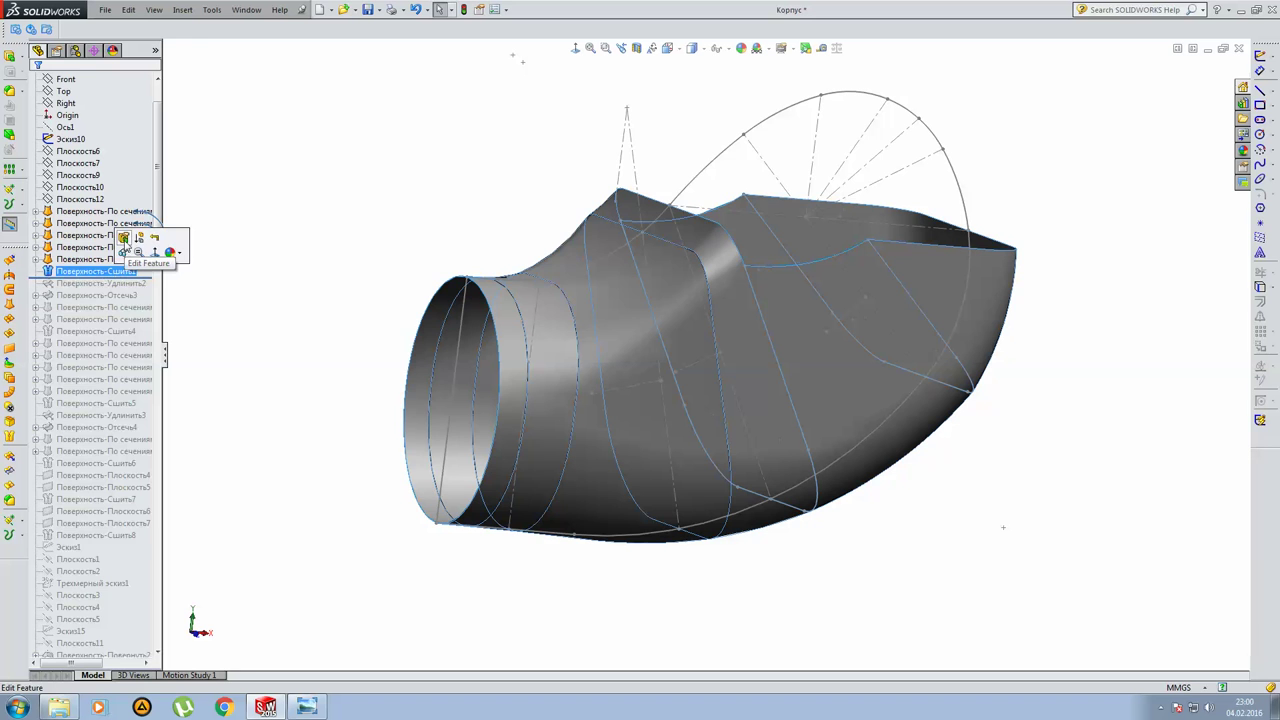
left_click(123, 240)
mouse_move(350, 246)
middle_mouse_down()
mouse_move(403, 251)
mouse_move(289, 214)
mouse_move(480, 229)
mouse_move(375, 263)
middle_mouse_up()
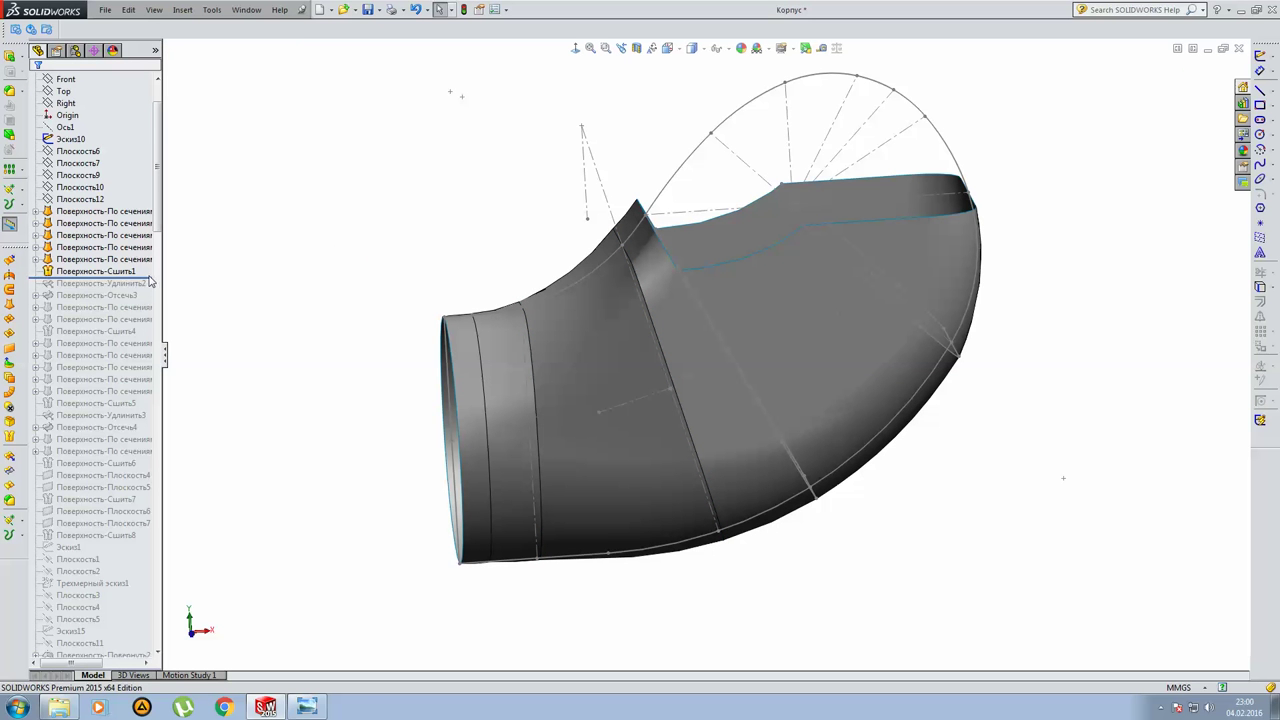
left_click_drag(149, 280, 146, 289)
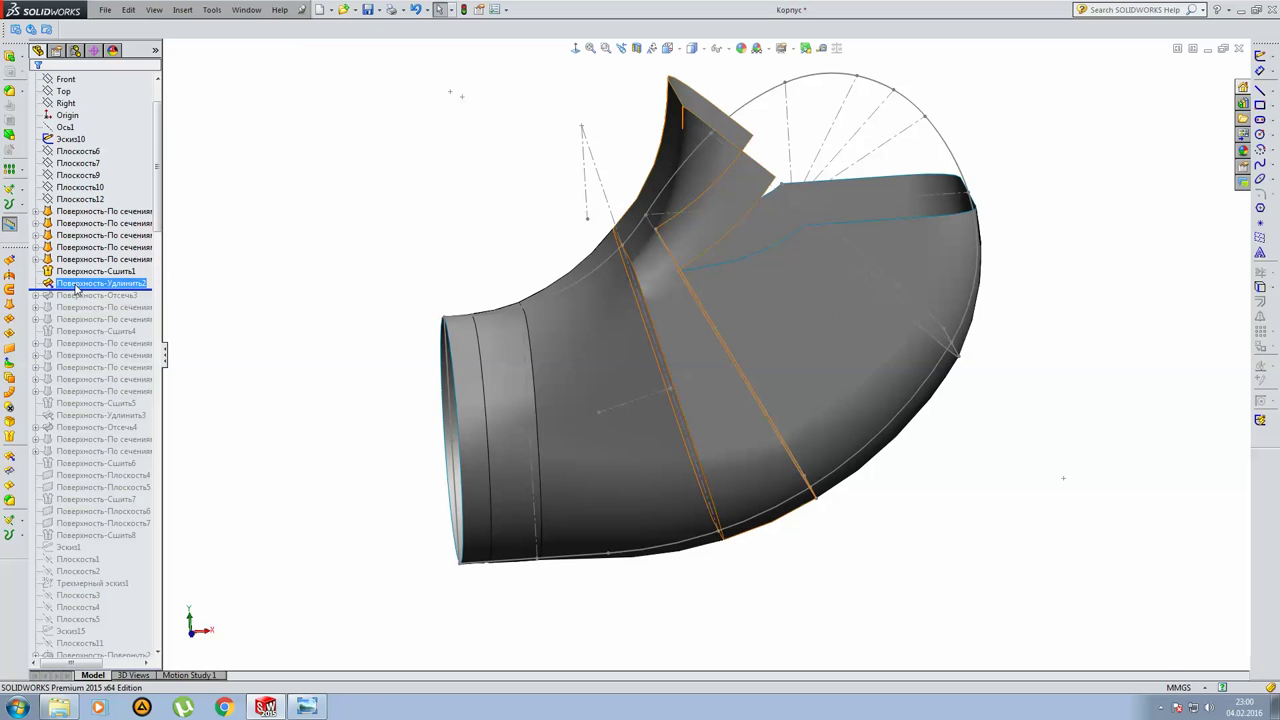
mouse_move(493, 252)
middle_mouse_down()
mouse_move(803, 250)
mouse_move(780, 235)
middle_mouse_up()
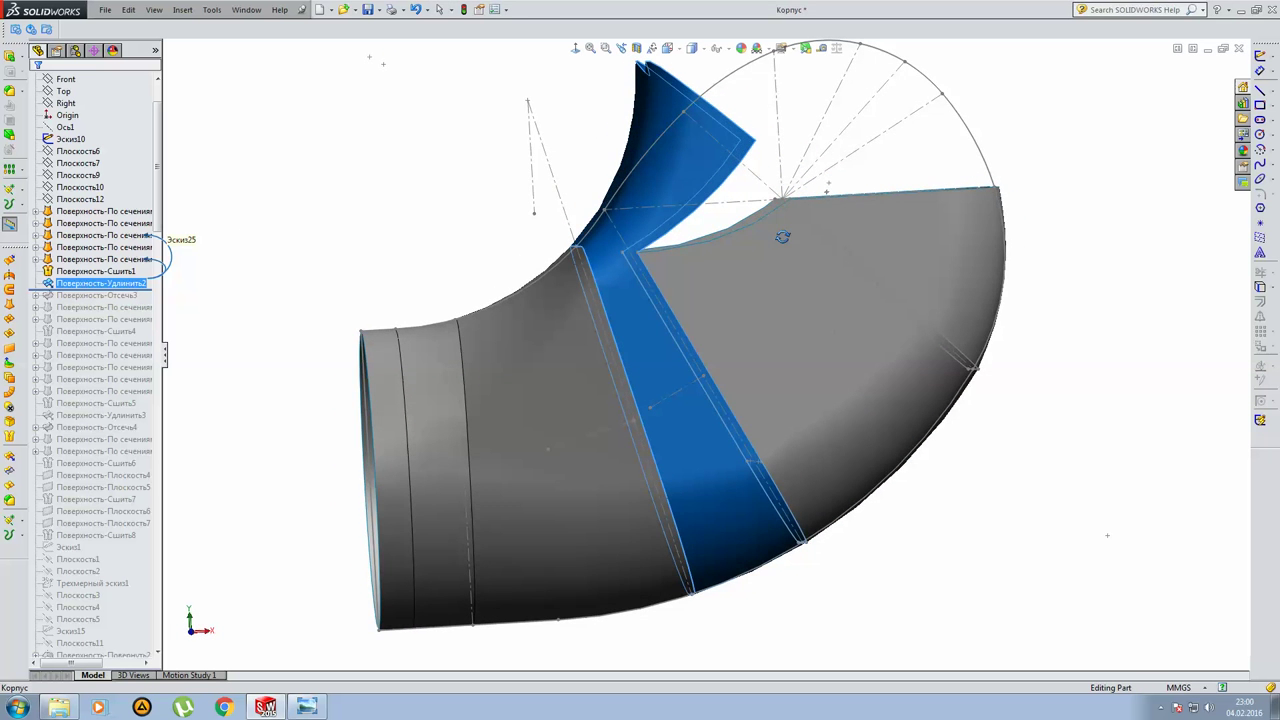
left_click(95, 271, "ctrl")
right_click(104, 287)
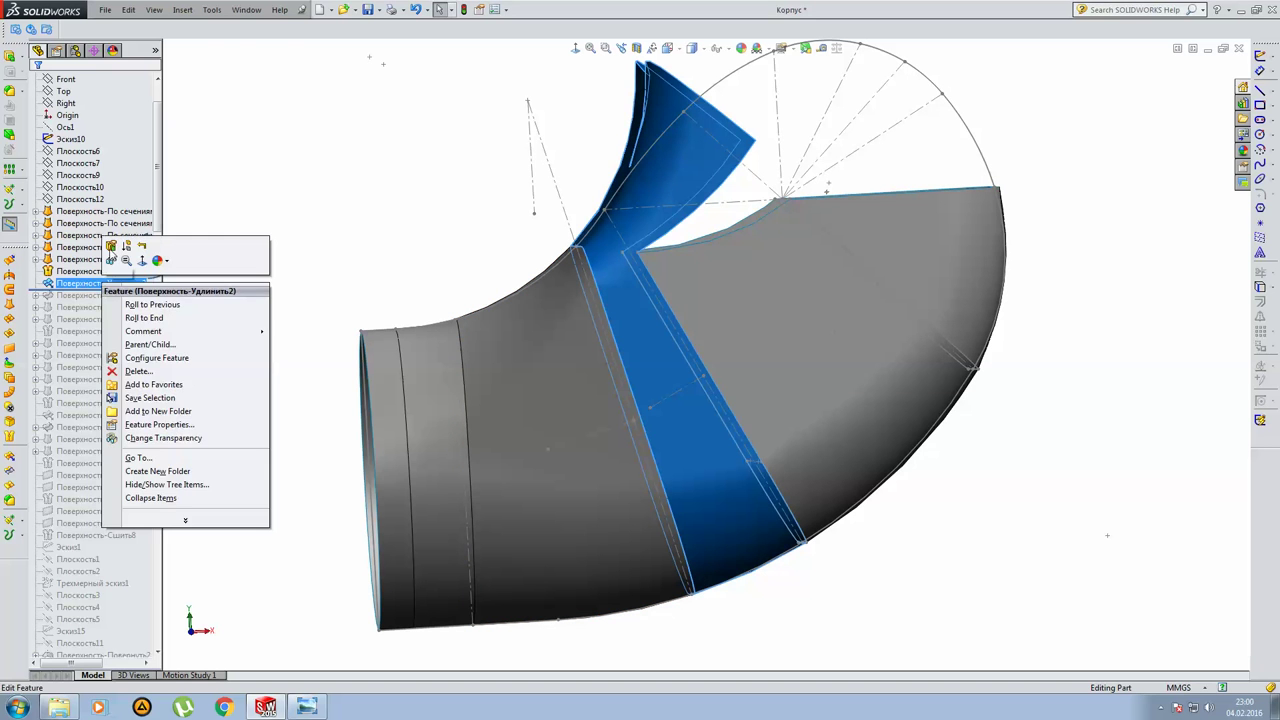
Review Поверхность-Удлинить2's Up to point setting, then restore trim Поверхность-Отсечь3 and show its Эскиз33 boundary.
left_click(111, 246)
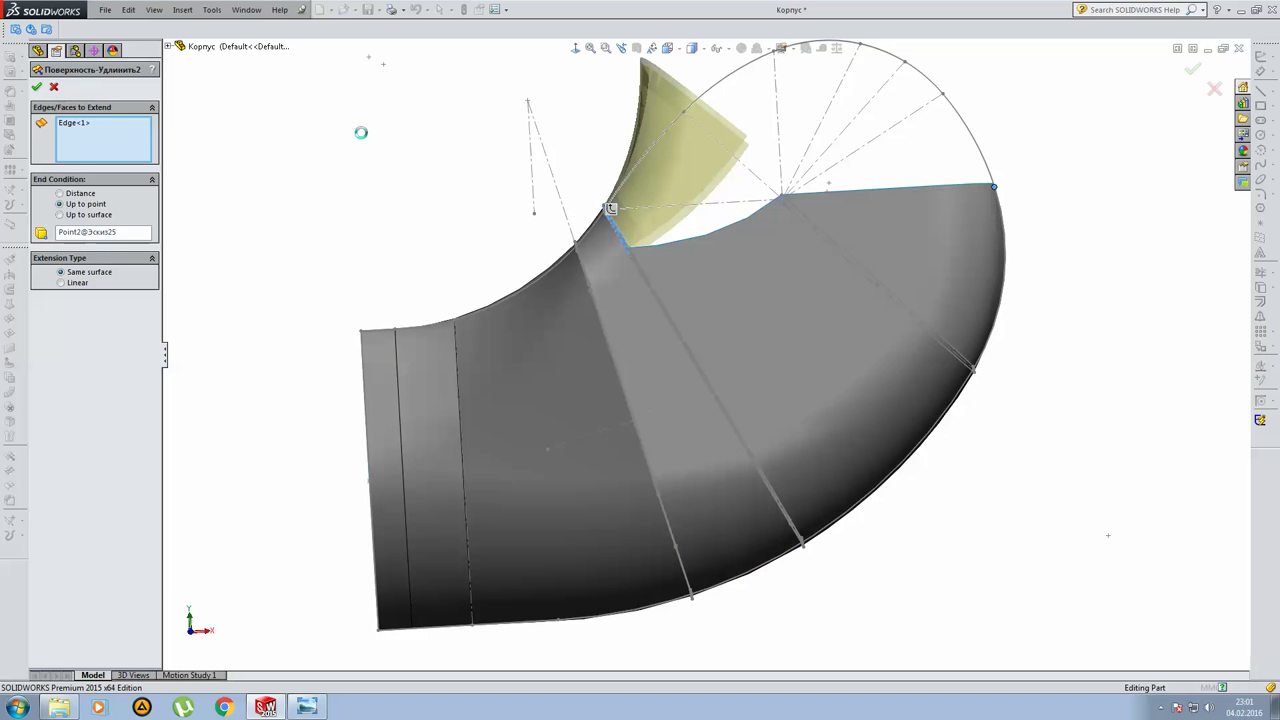
left_click(137, 298)
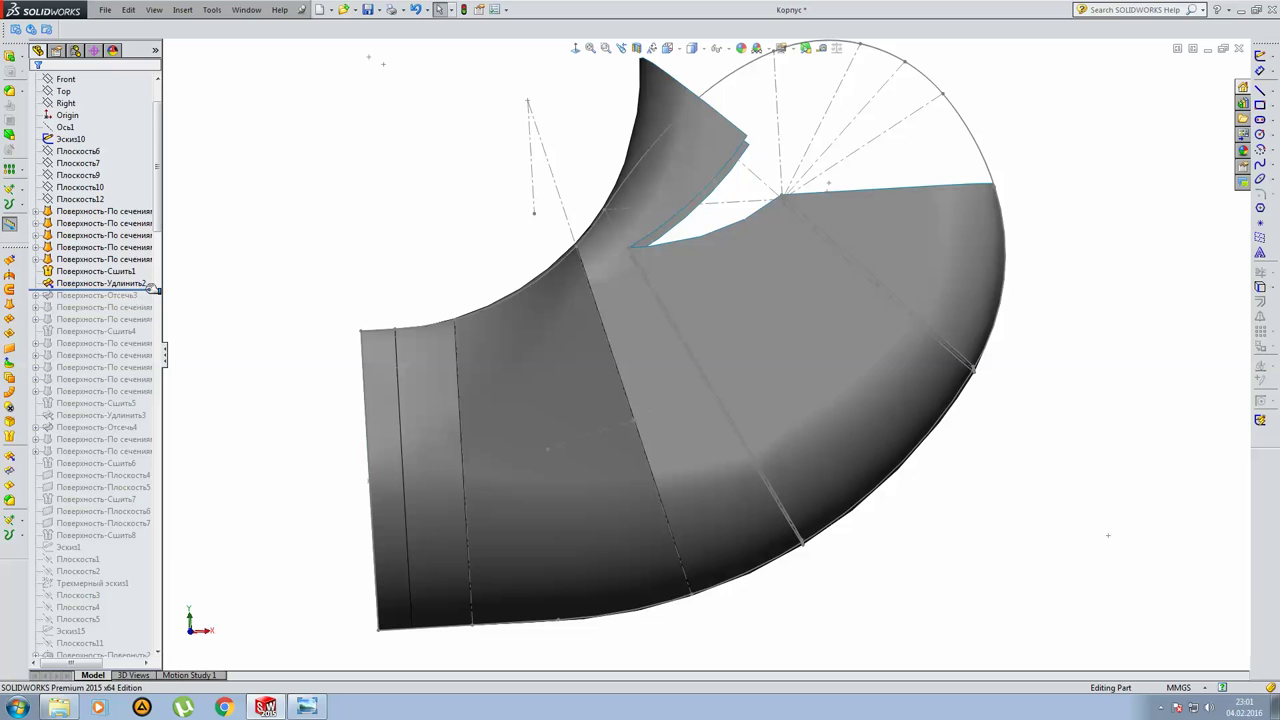
left_click_drag(153, 291, 150, 303)
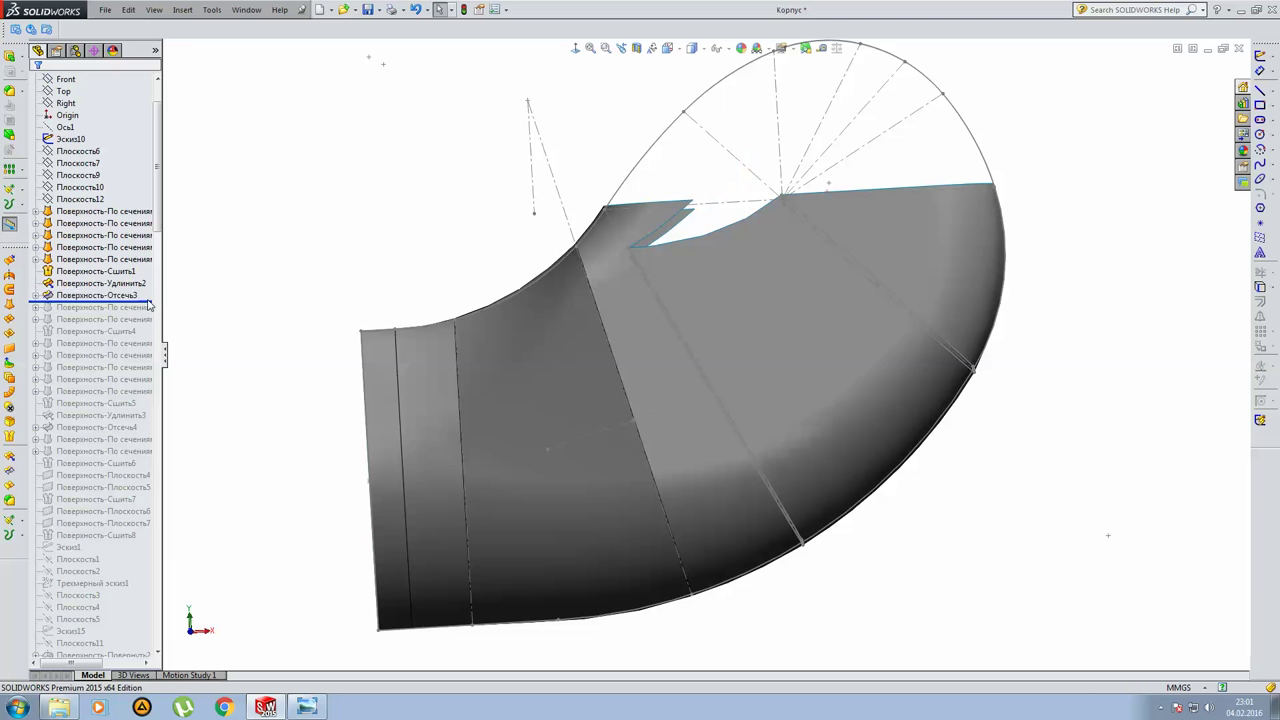
left_click(35, 298)
left_click(35, 296)
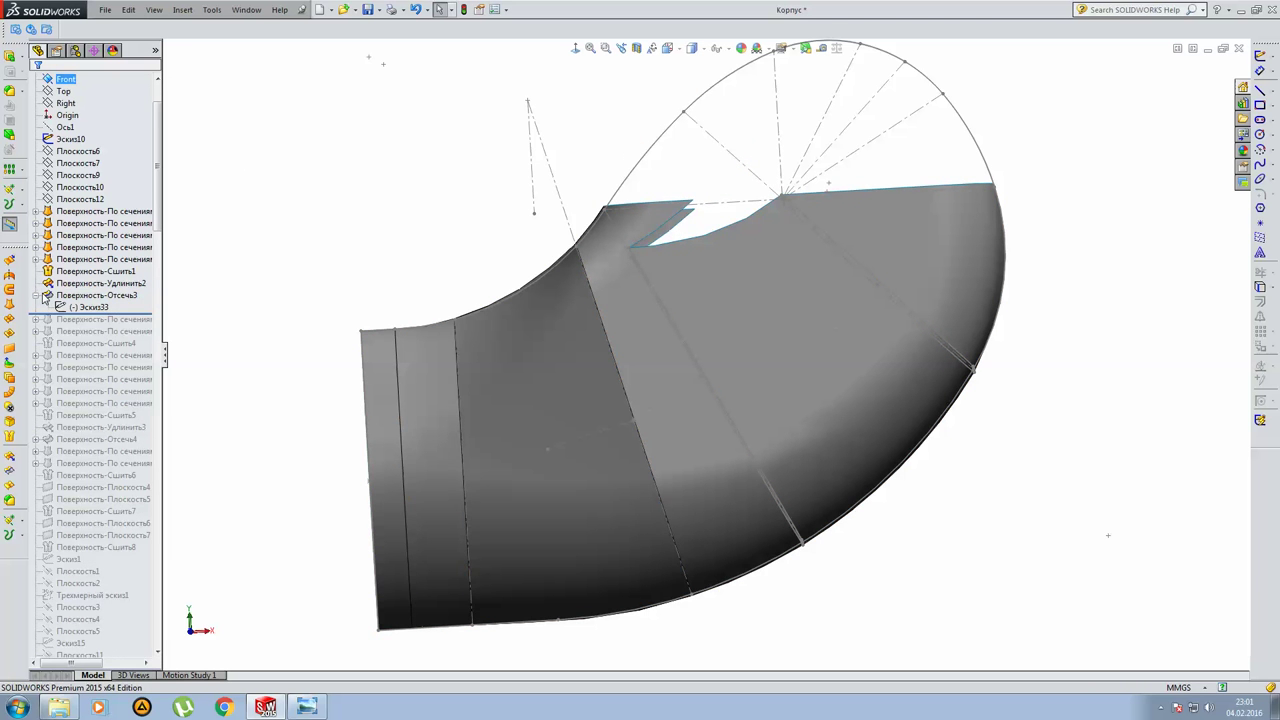
left_click(88, 307)
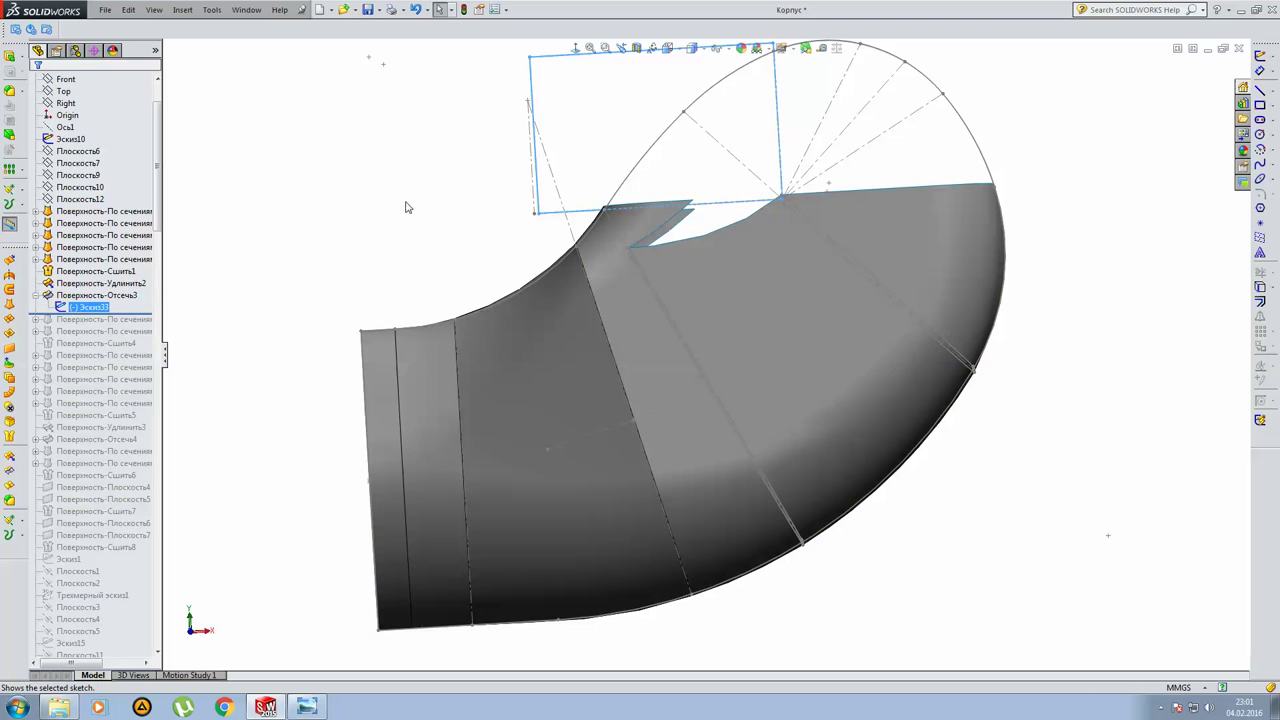
left_click(96, 295)
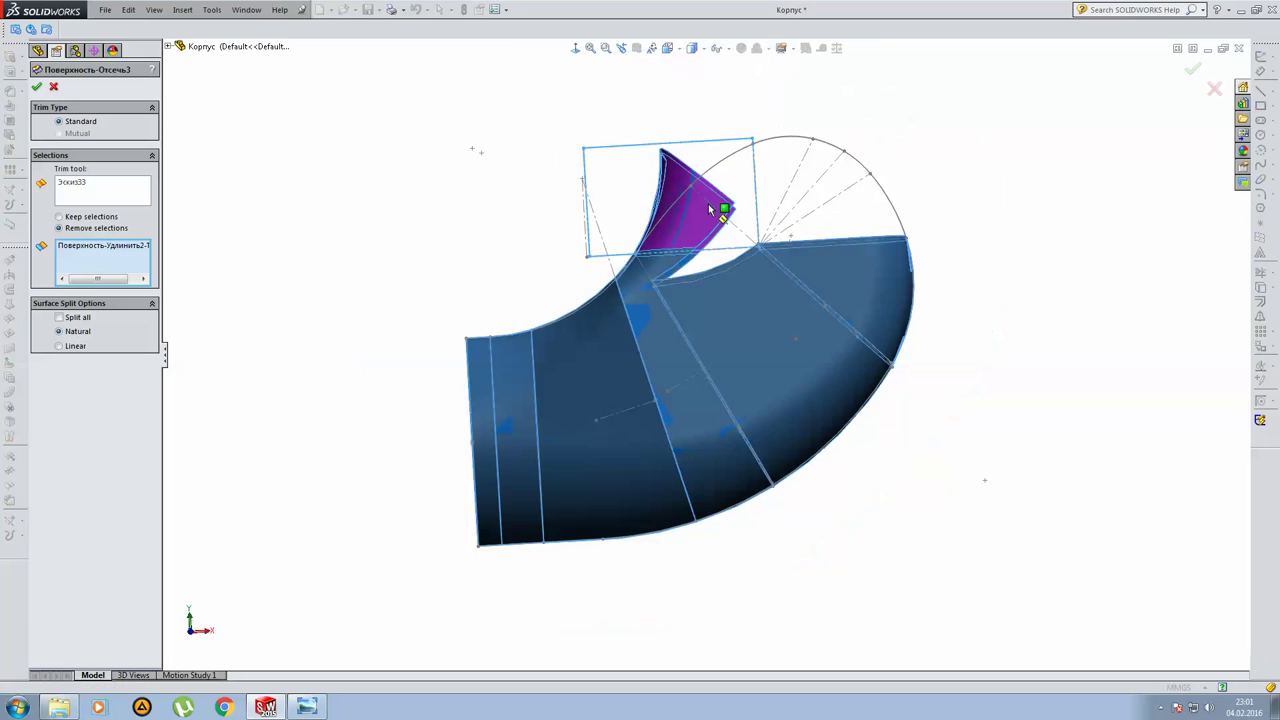
middle_click_drag(707, 201, 740, 253)
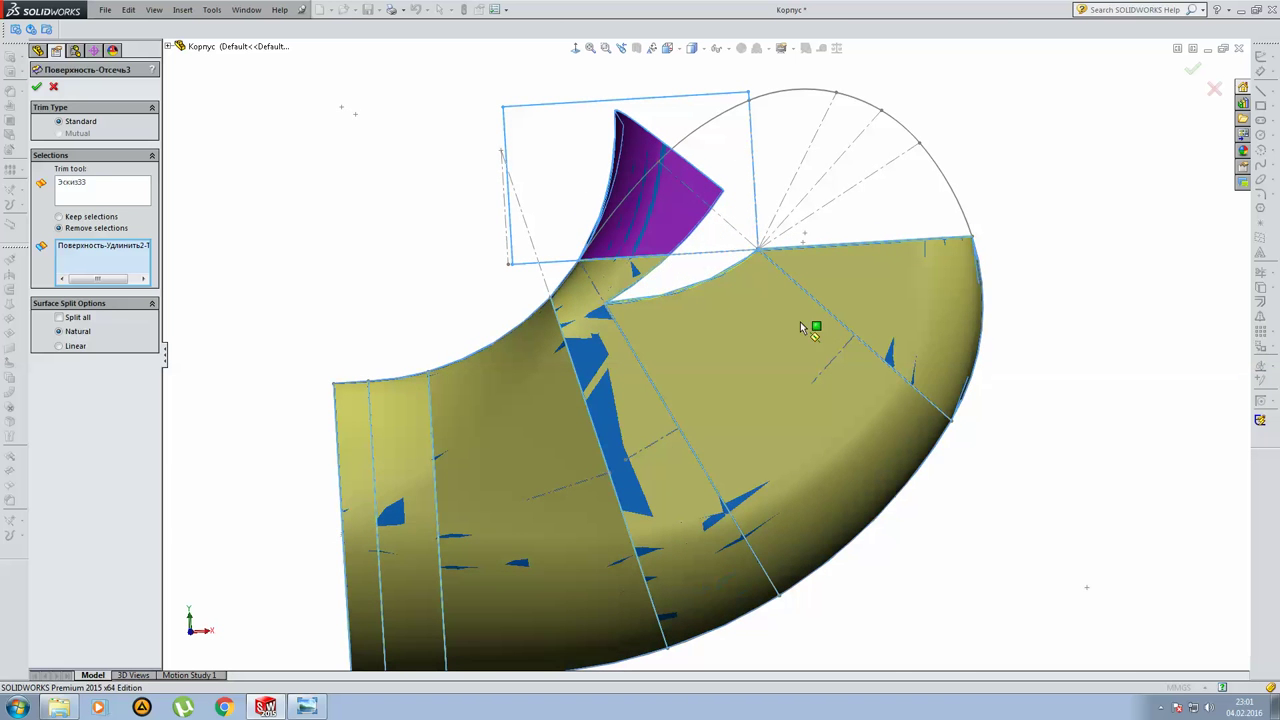
middle_click_drag(809, 323, 650, 308)
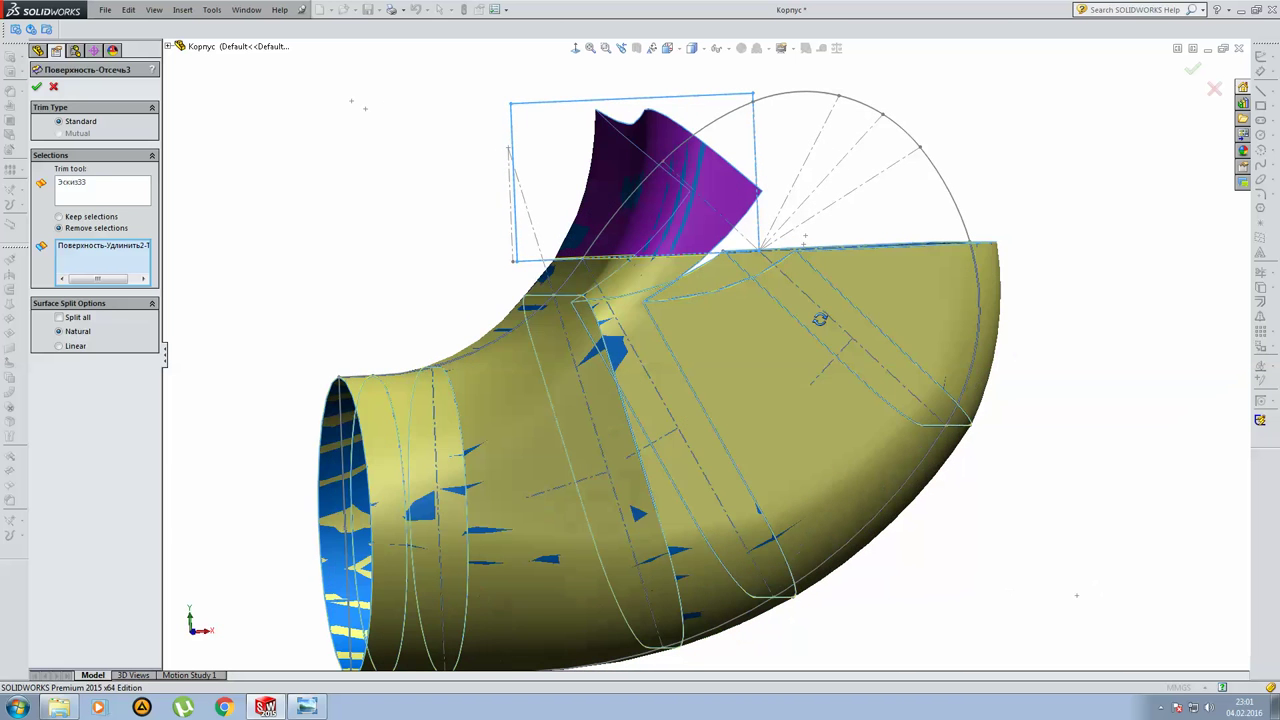
key("Return")
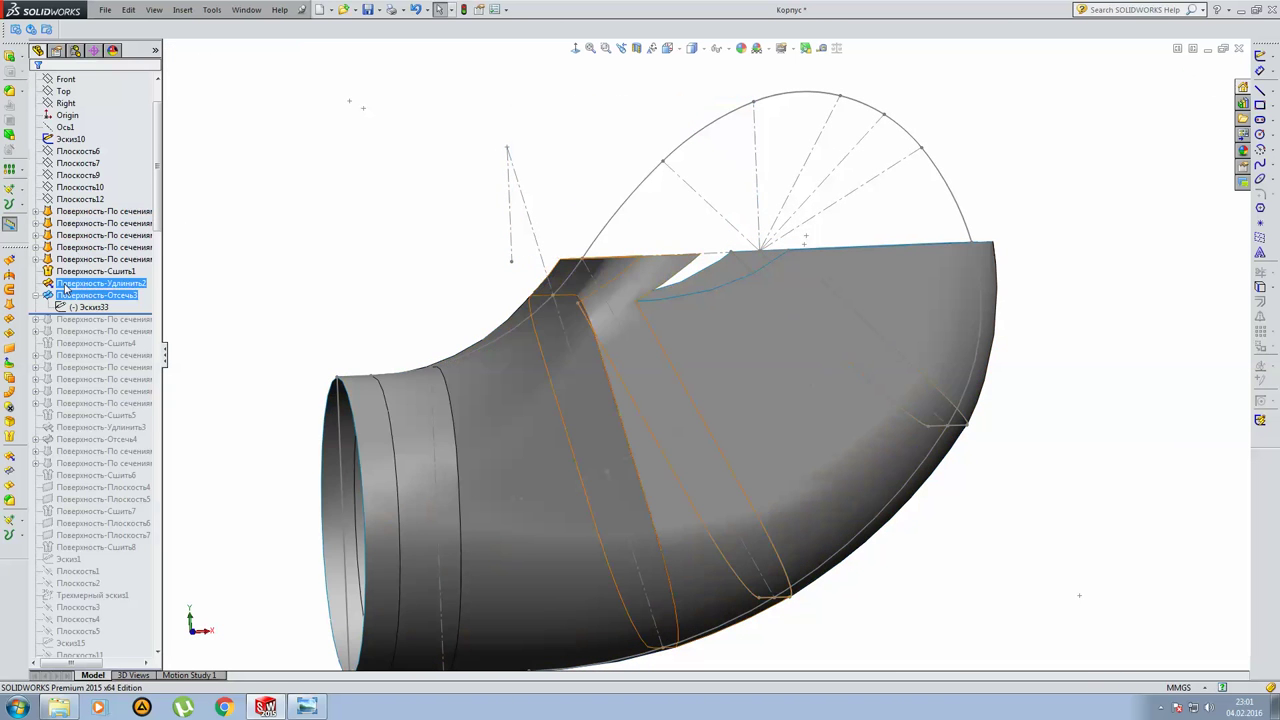
left_click(37, 295)
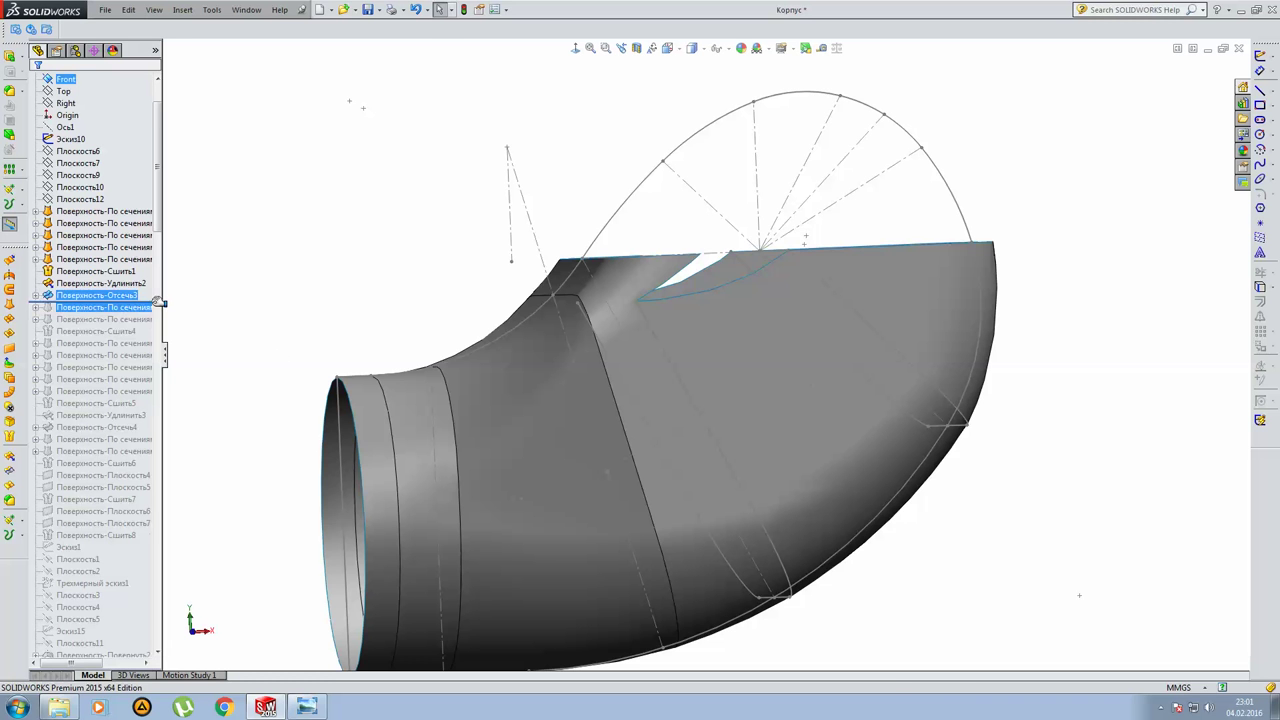
left_click_drag(153, 305, 150, 318)
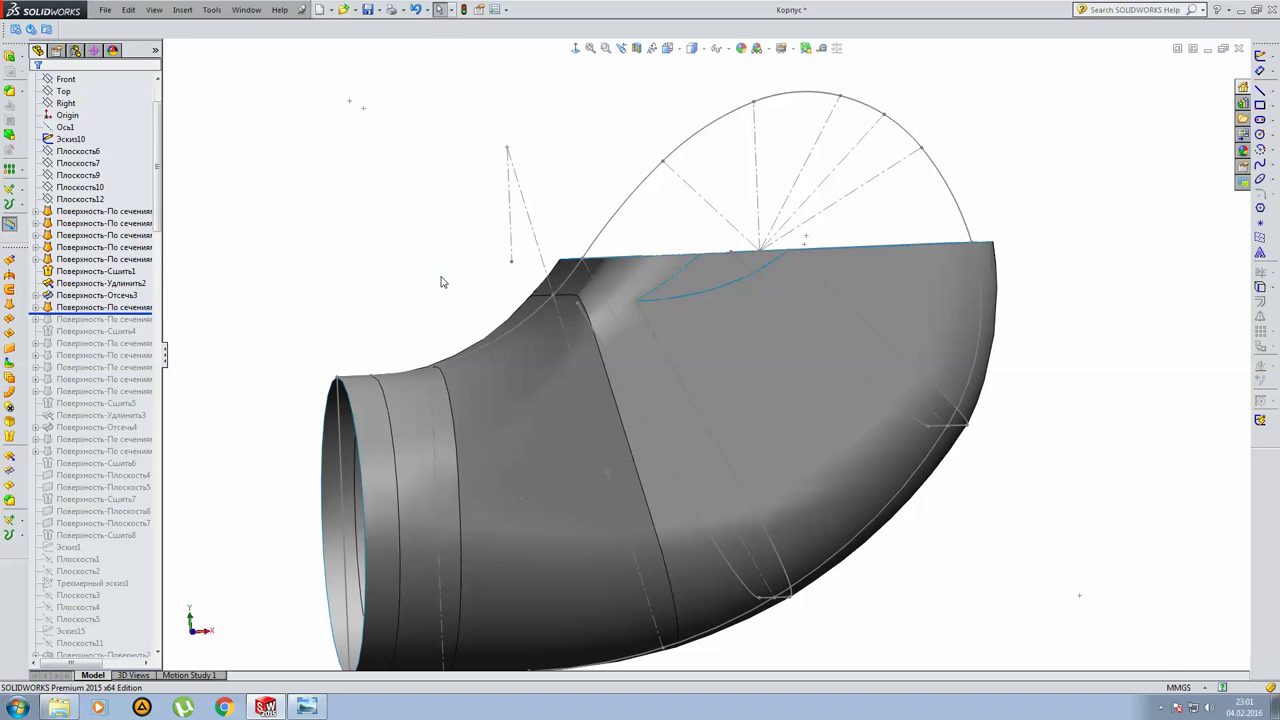
left_click(102, 307)
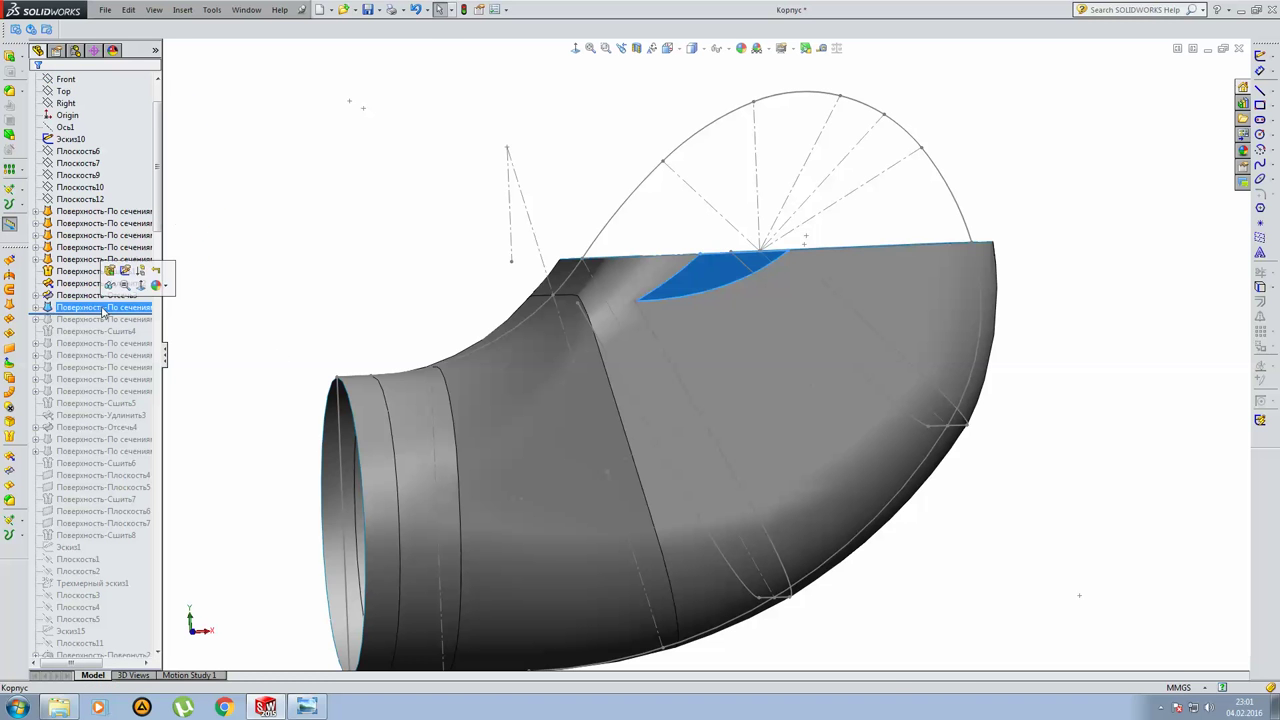
right_click(113, 308)
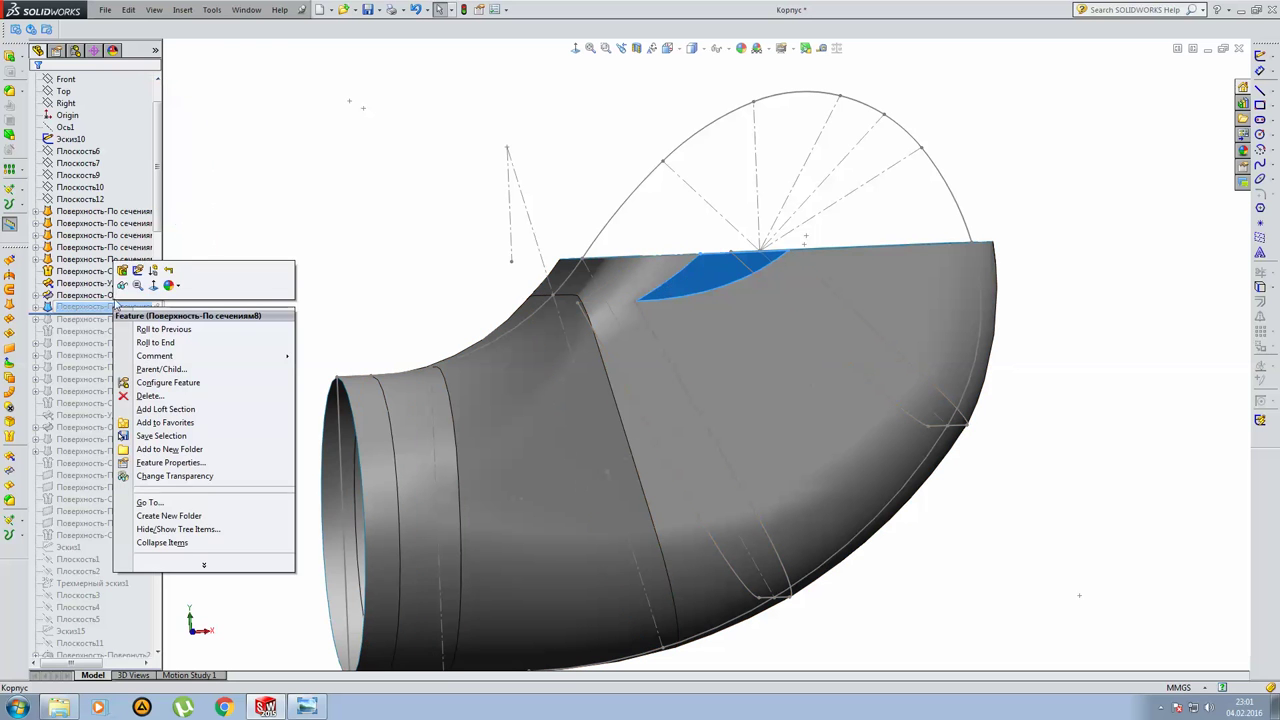
left_click(121, 271)
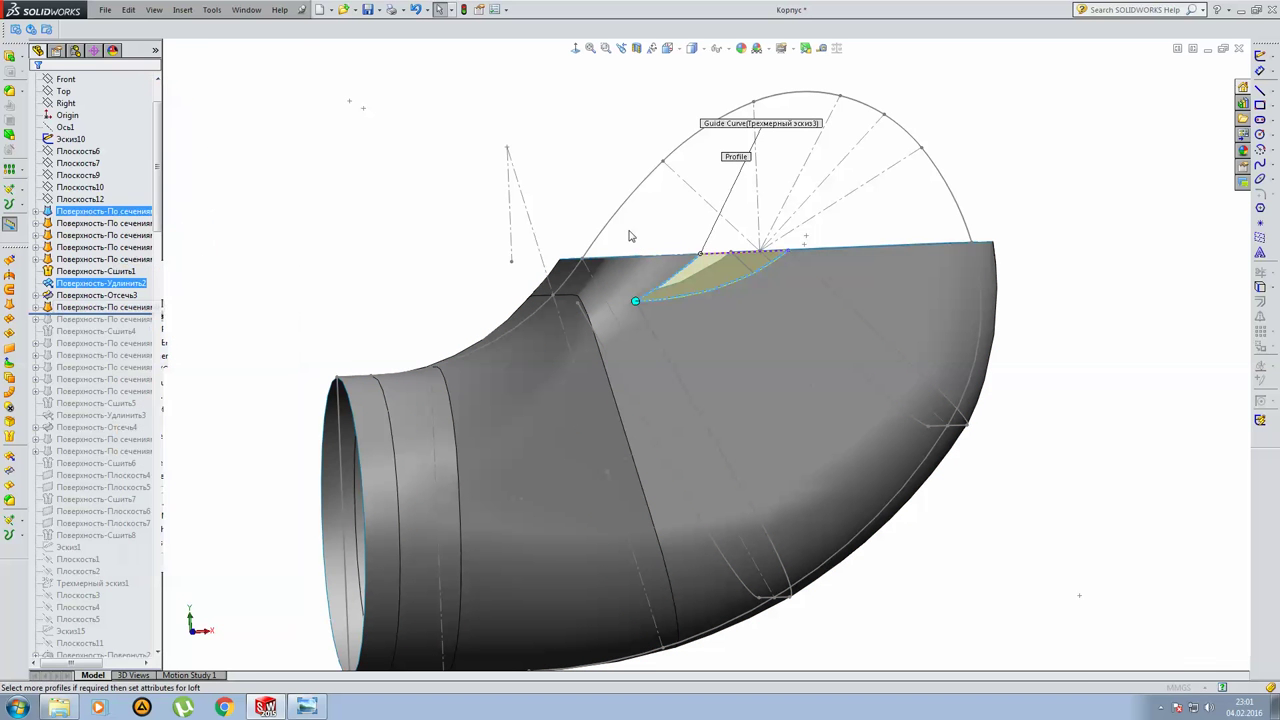
left_click(84, 123)
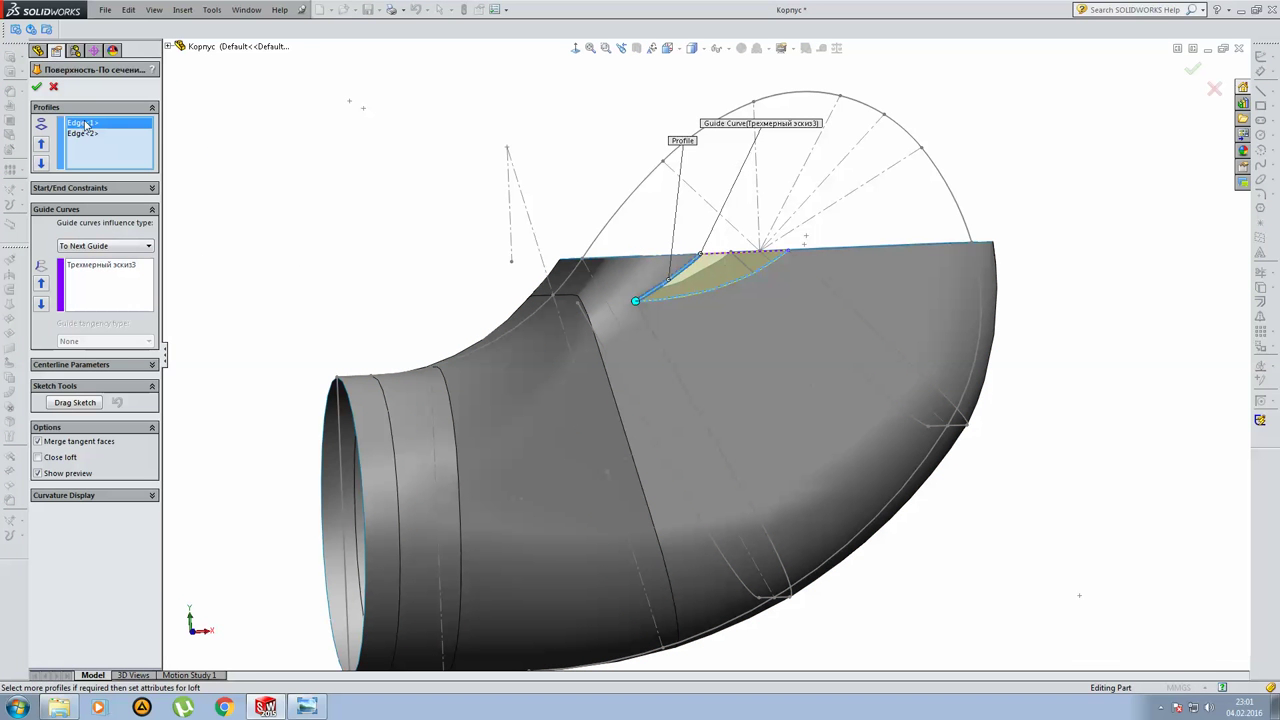
scroll(693, 262, "down", 2)
scroll(693, 262, "down", 2)
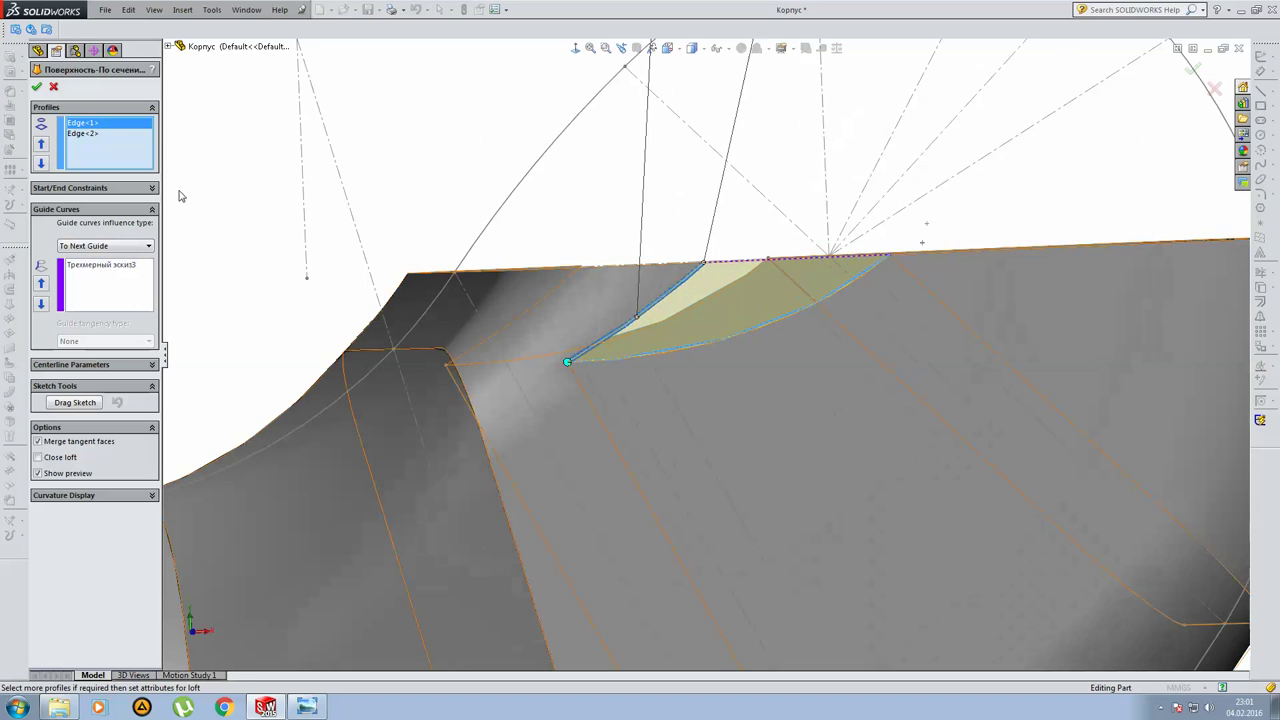
left_click(95, 134)
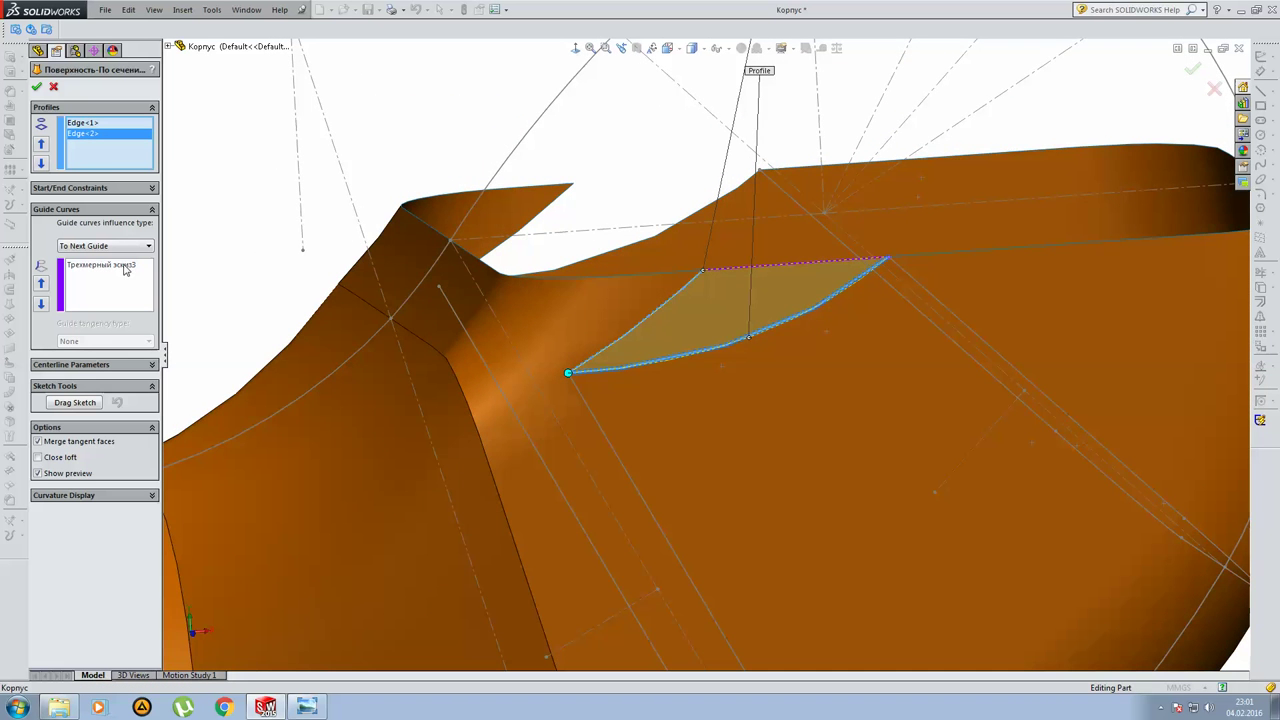
left_click(124, 266)
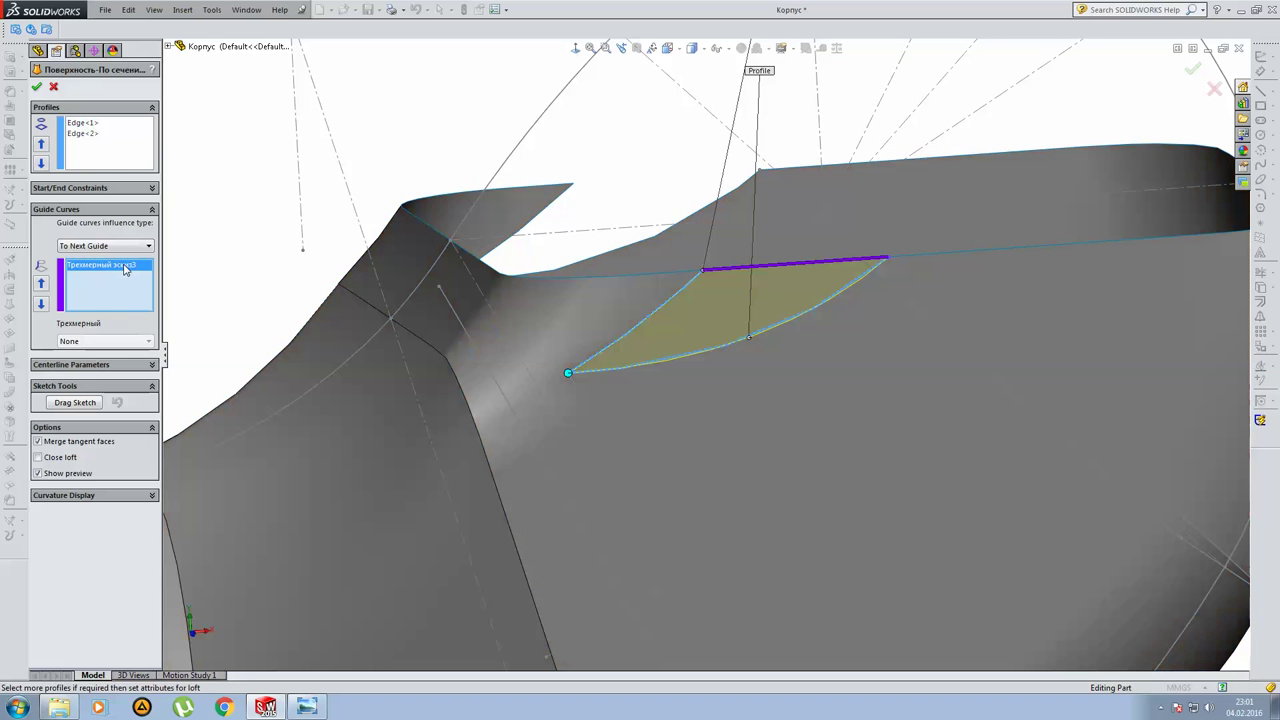
key("Return")
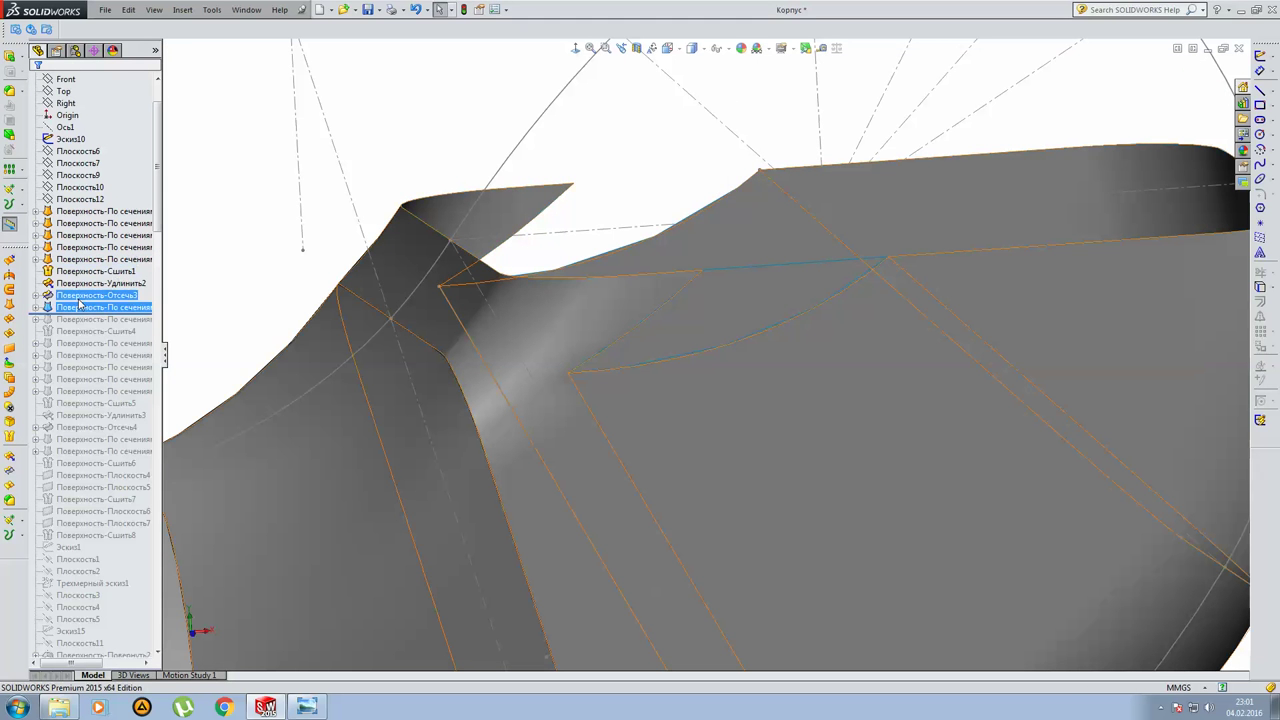
Roll the history forward past the patch loft and knit Поверхность-Сшить4, zooming in on the elbow.
mouse_move(90, 313)
left_mouse_down()
mouse_move(112, 326)
mouse_move(84, 329)
left_mouse_up()
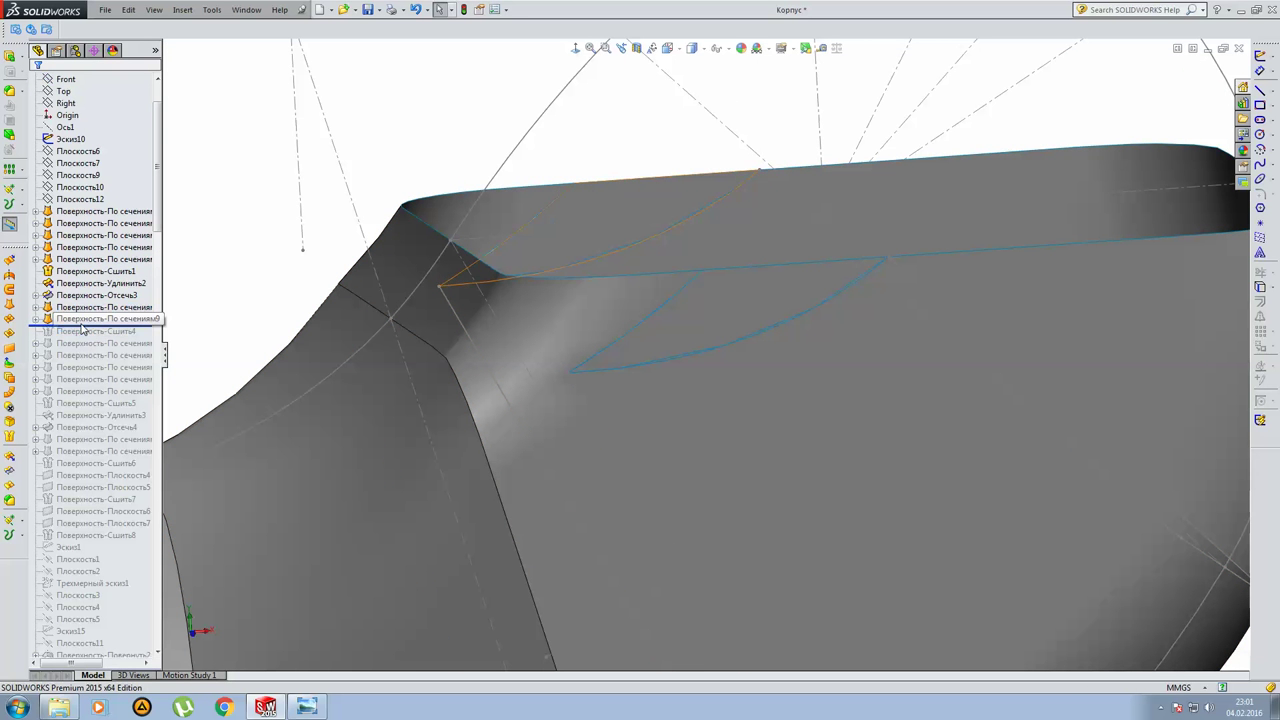
left_click(125, 317)
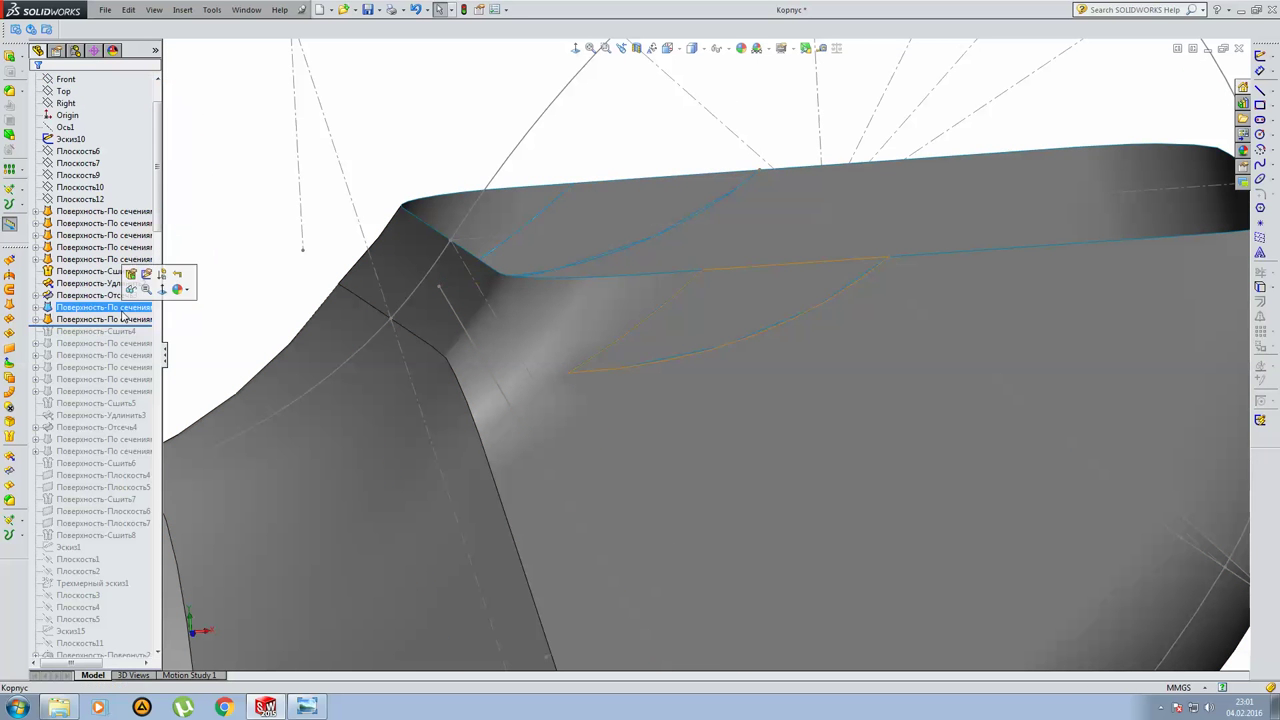
left_click_drag(152, 327, 150, 338)
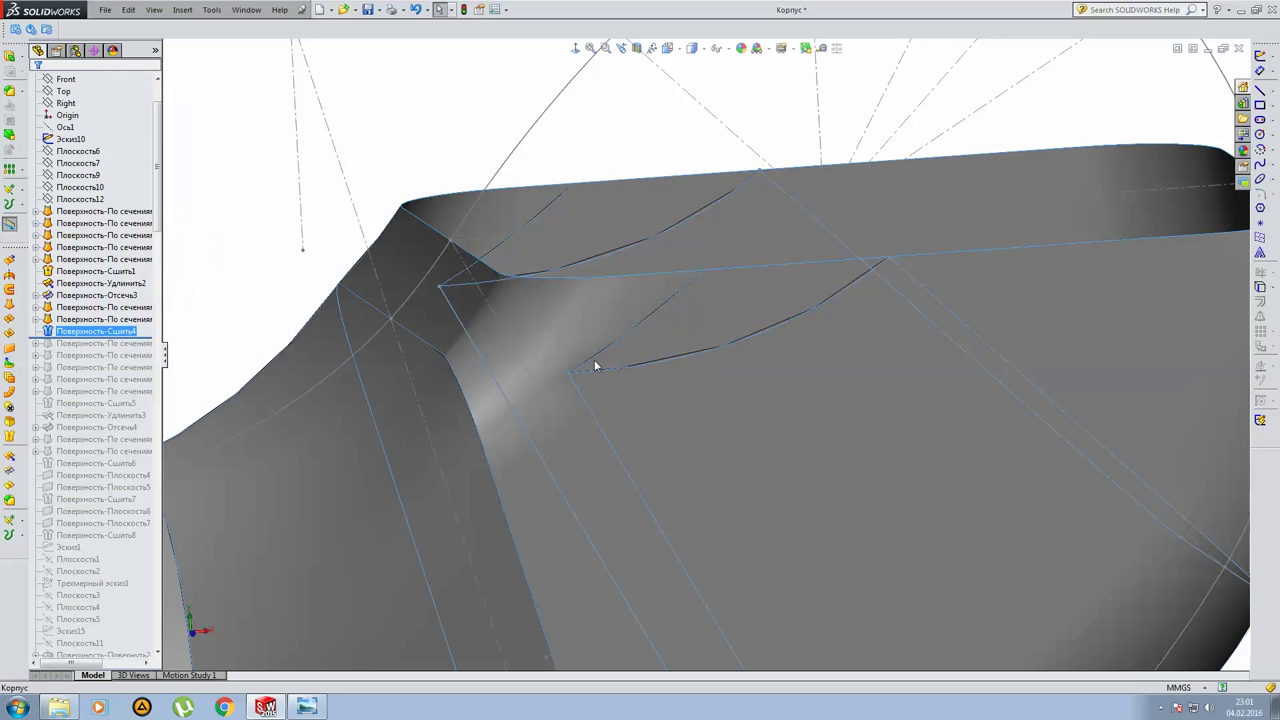
scroll(757, 369, "up", 1)
scroll(740, 360, "up", 1)
scroll(730, 355, "up", 1)
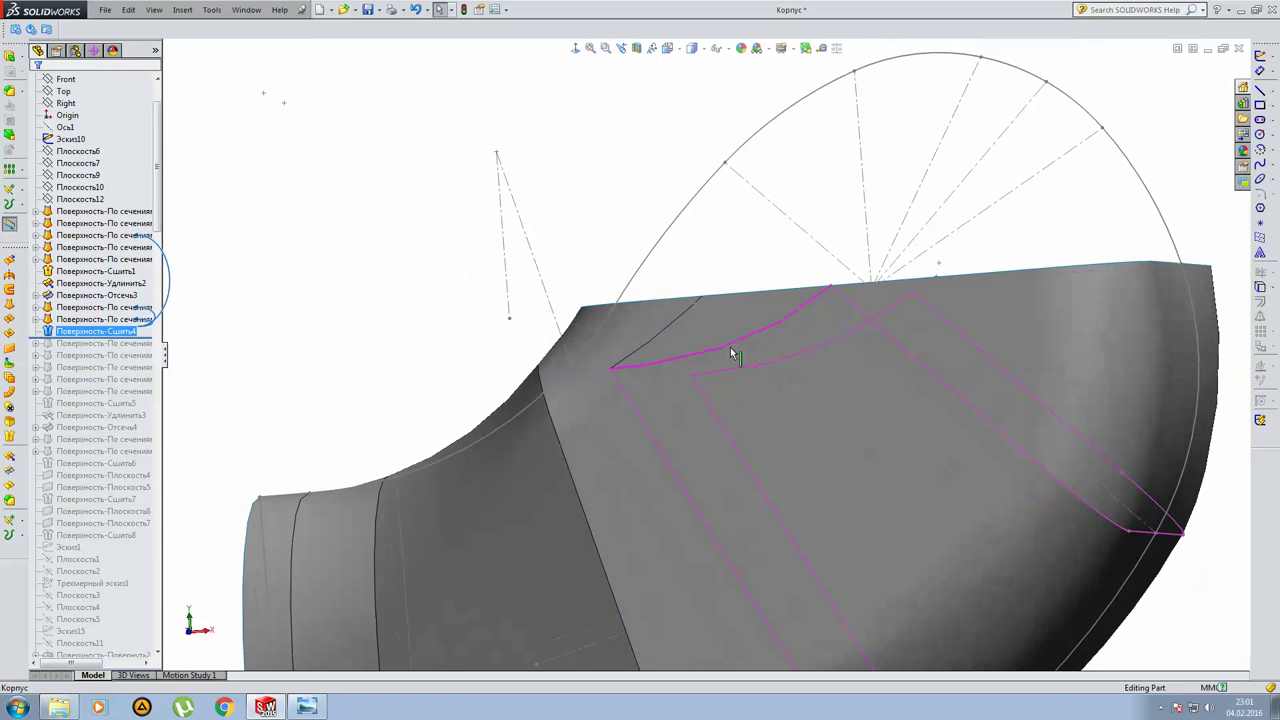
scroll(730, 350, "up", 2)
scroll(732, 356, "up", 2)
scroll(736, 366, "up", 2)
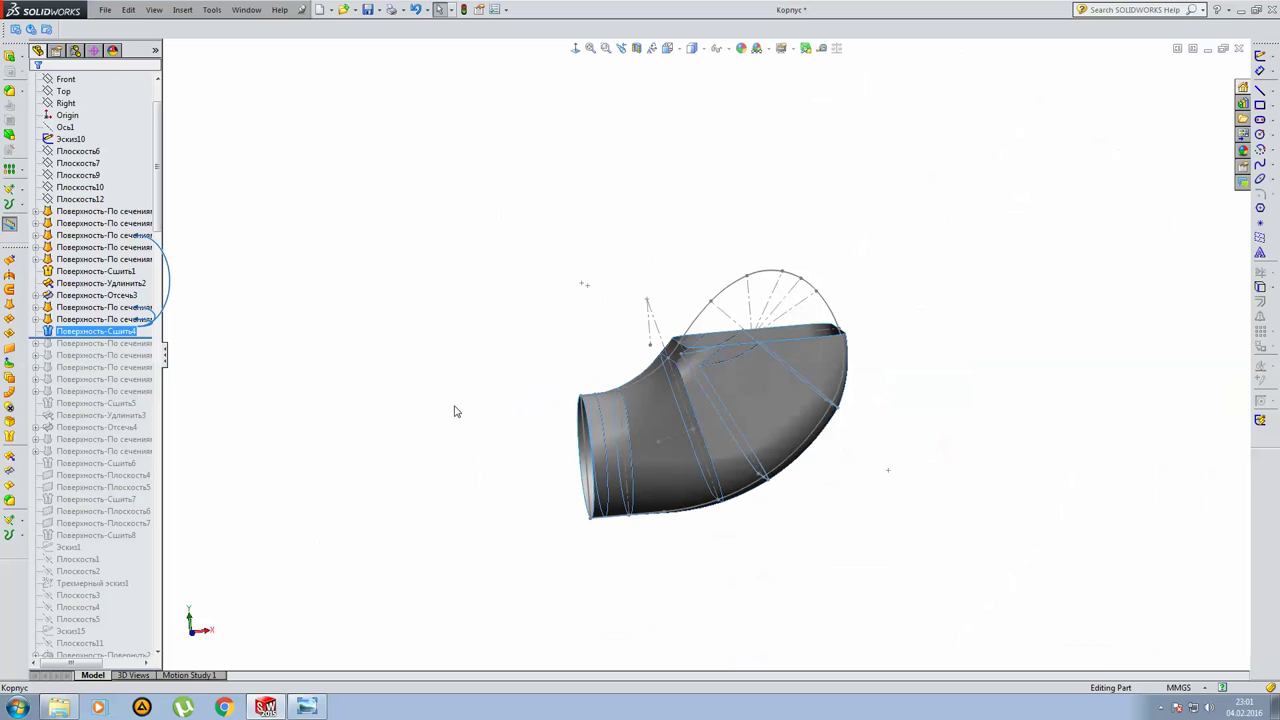
Rotate the elbow and roll forward to include the inlet collar loft.
middle_click_drag(559, 387, 597, 390)
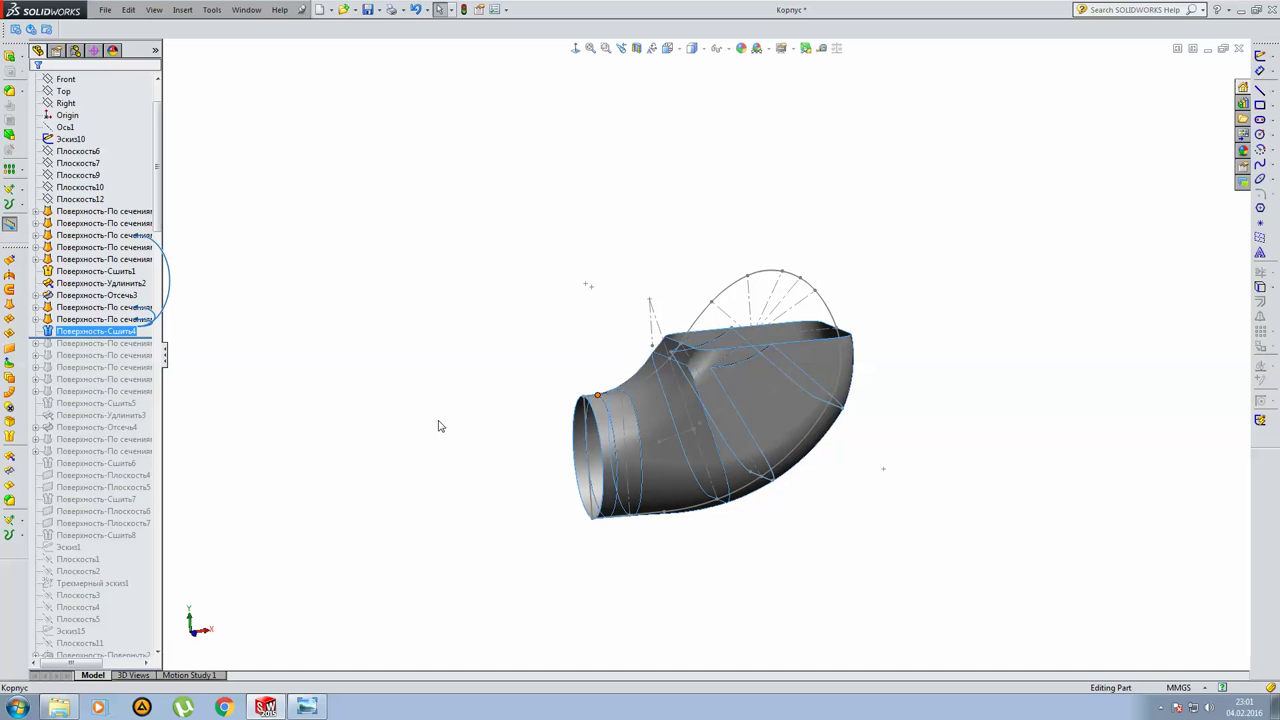
scroll(881, 620, "down", 2)
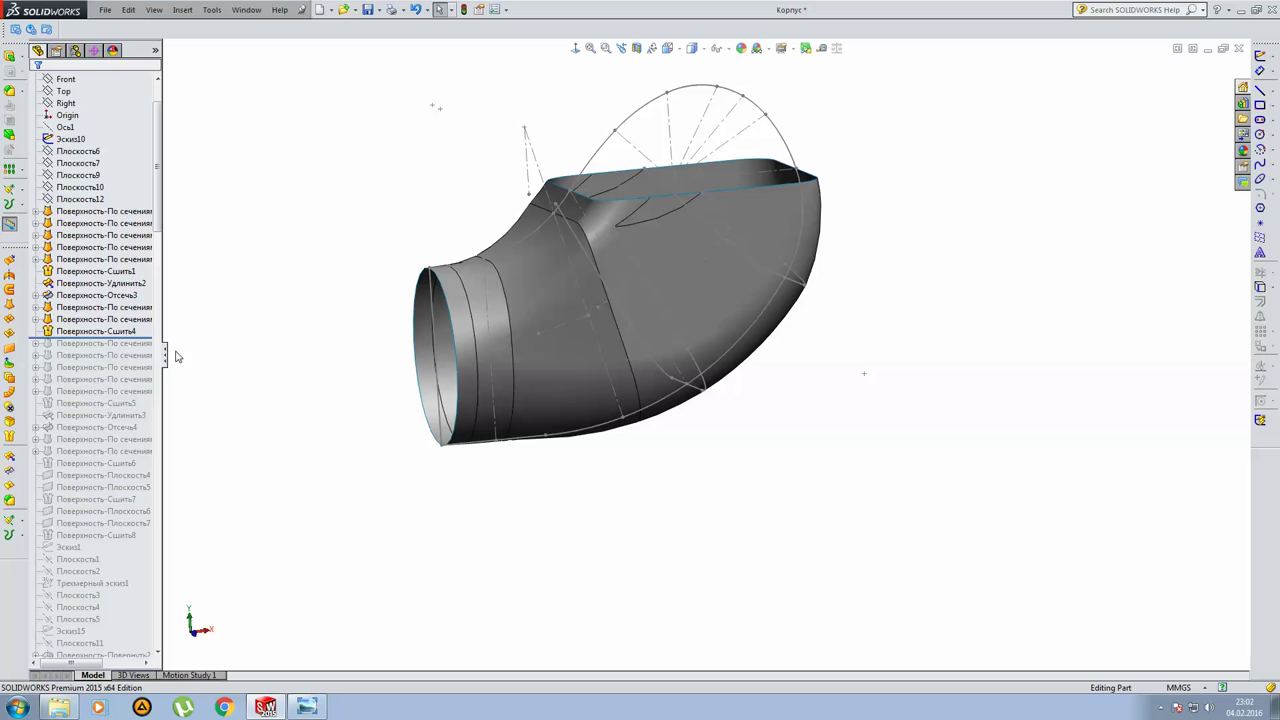
left_click_drag(152, 344, 155, 349)
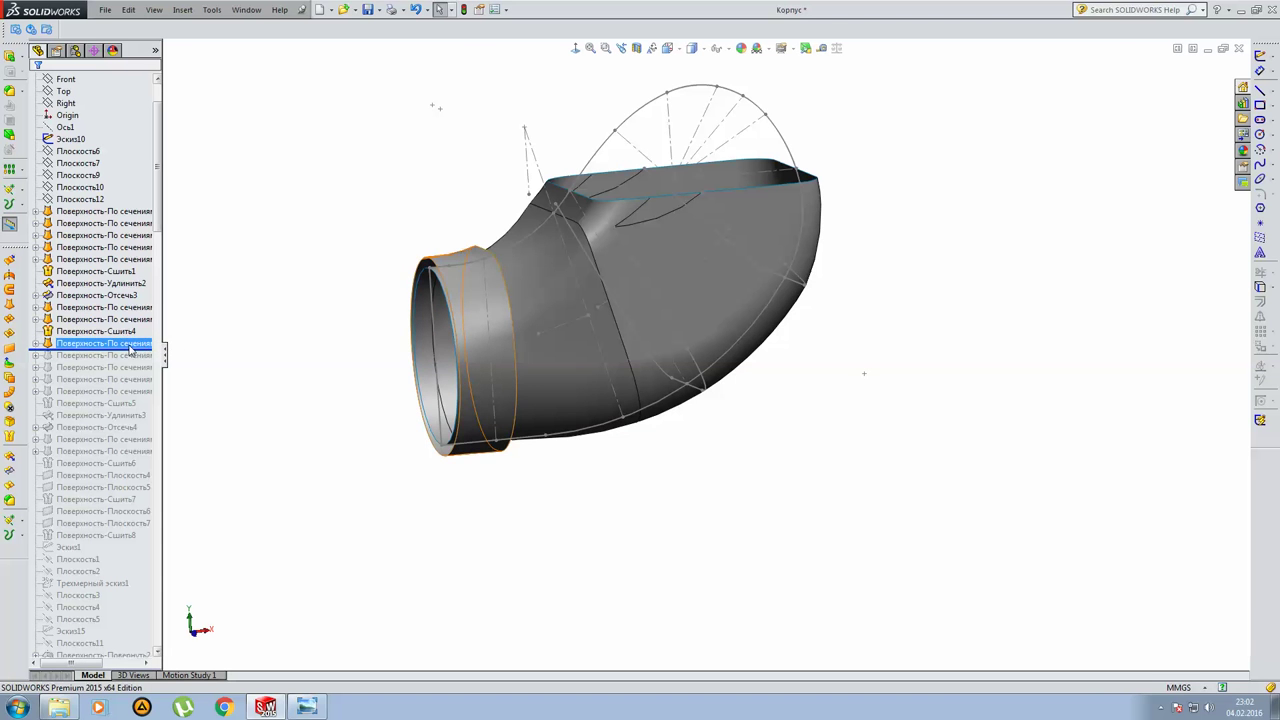
Expand the inlet collar loft and inspect sketch Эскиз37 face-on against the body, then exit it.
left_click(105, 343)
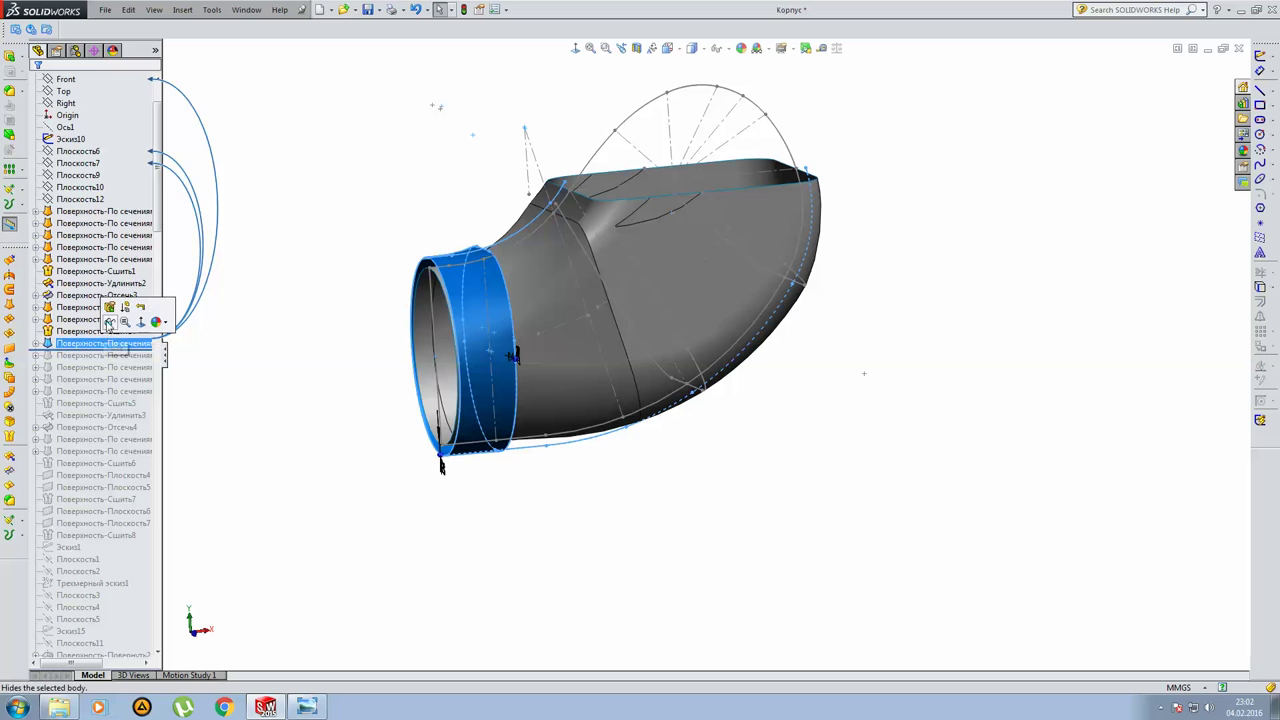
left_click(38, 344)
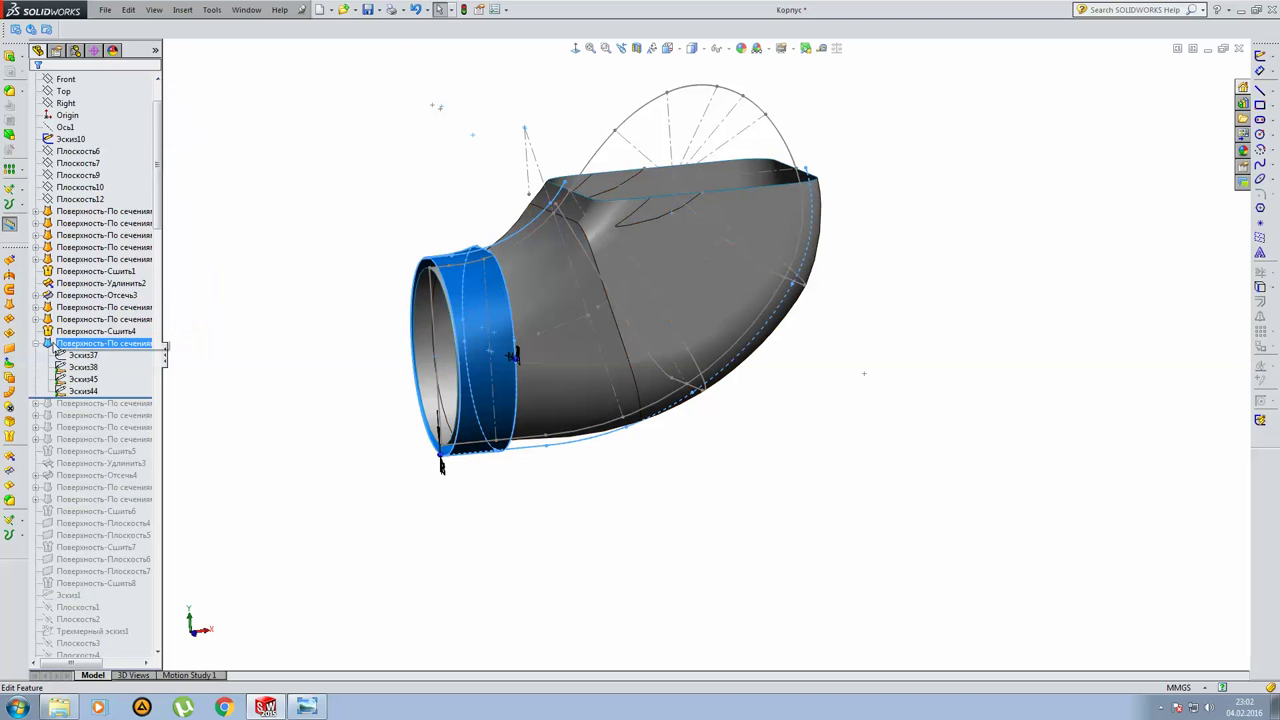
left_click(76, 355)
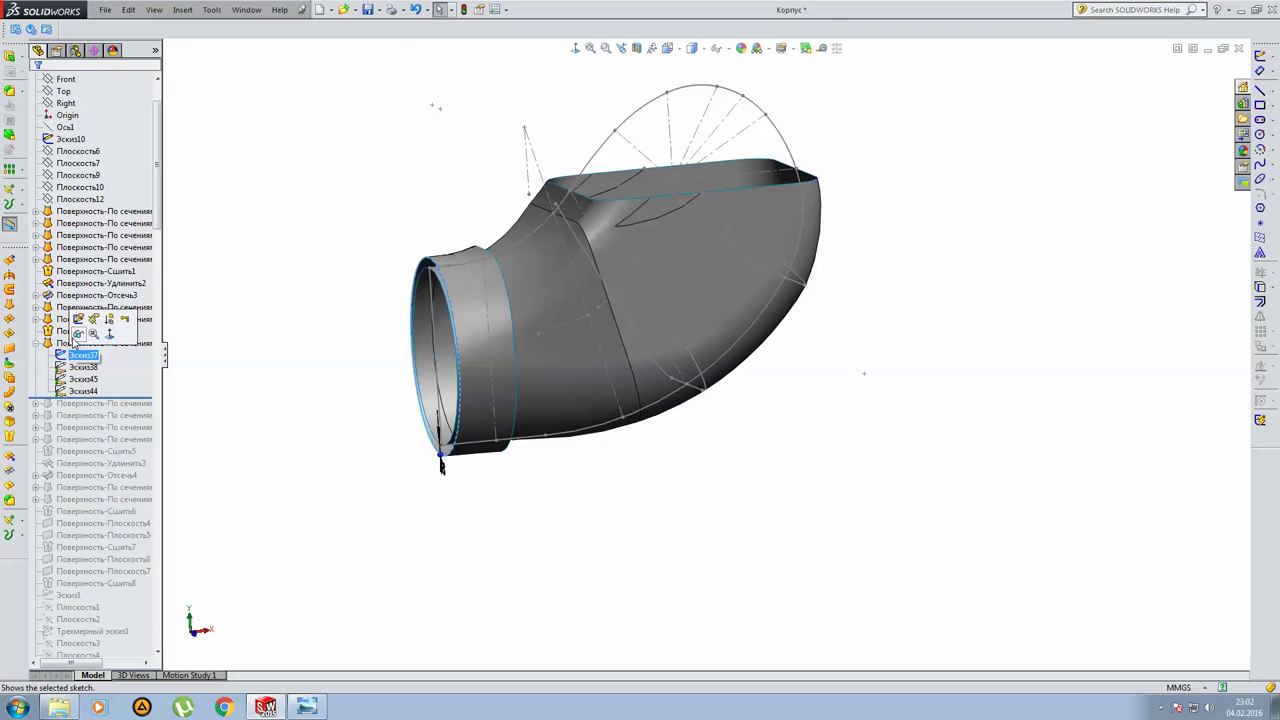
left_click(80, 333)
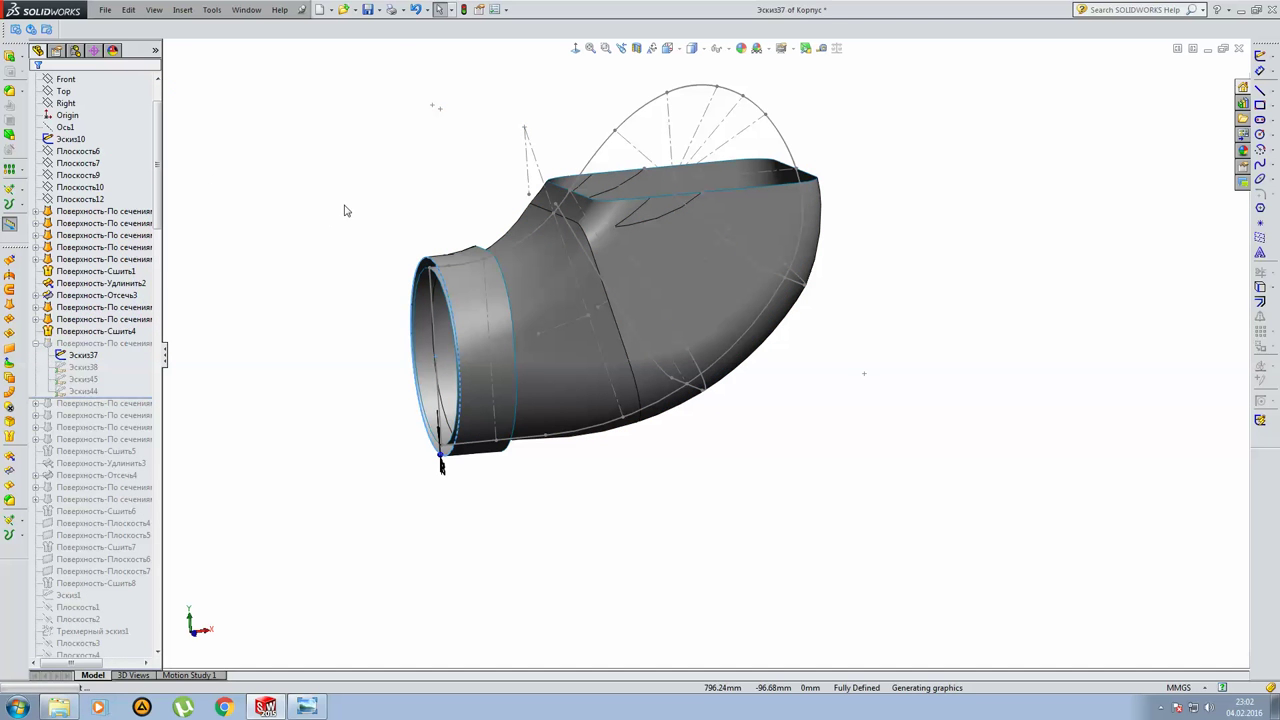
left_click(578, 50)
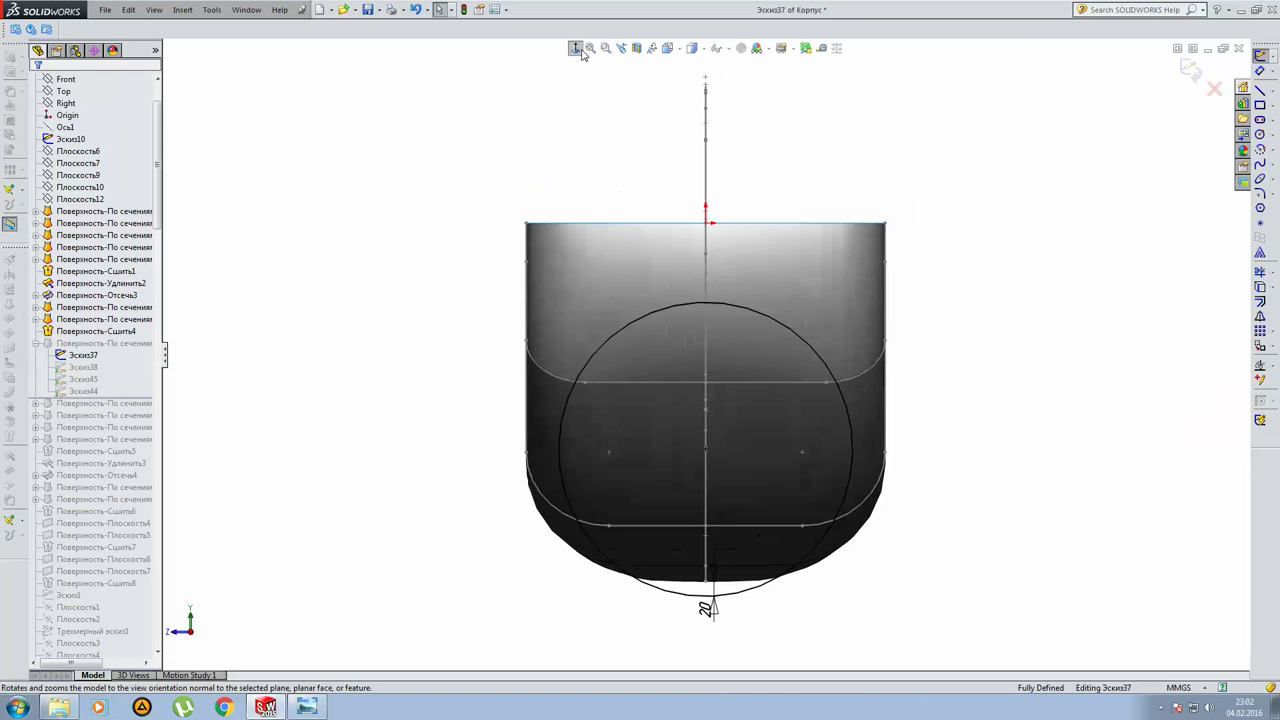
scroll(729, 561, "up", 3)
middle_click_drag(678, 505, 569, 505)
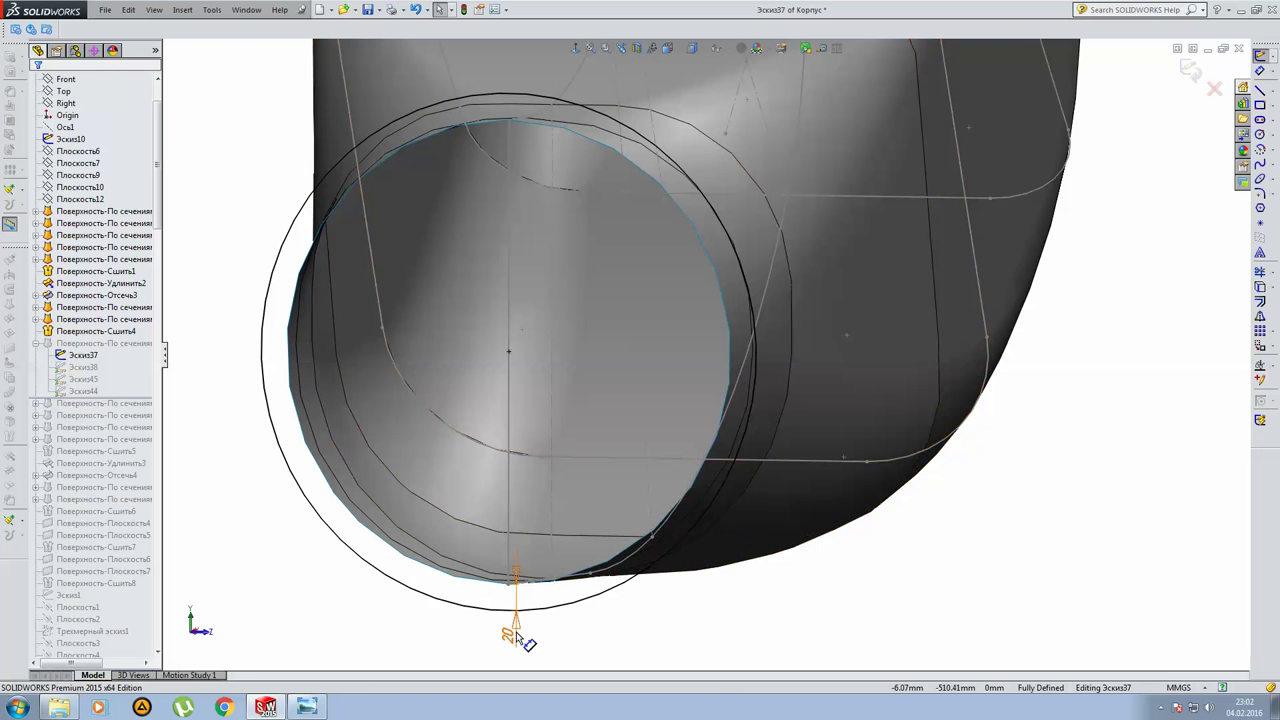
scroll(567, 384, "up", 5)
middle_click_drag(614, 372, 449, 491)
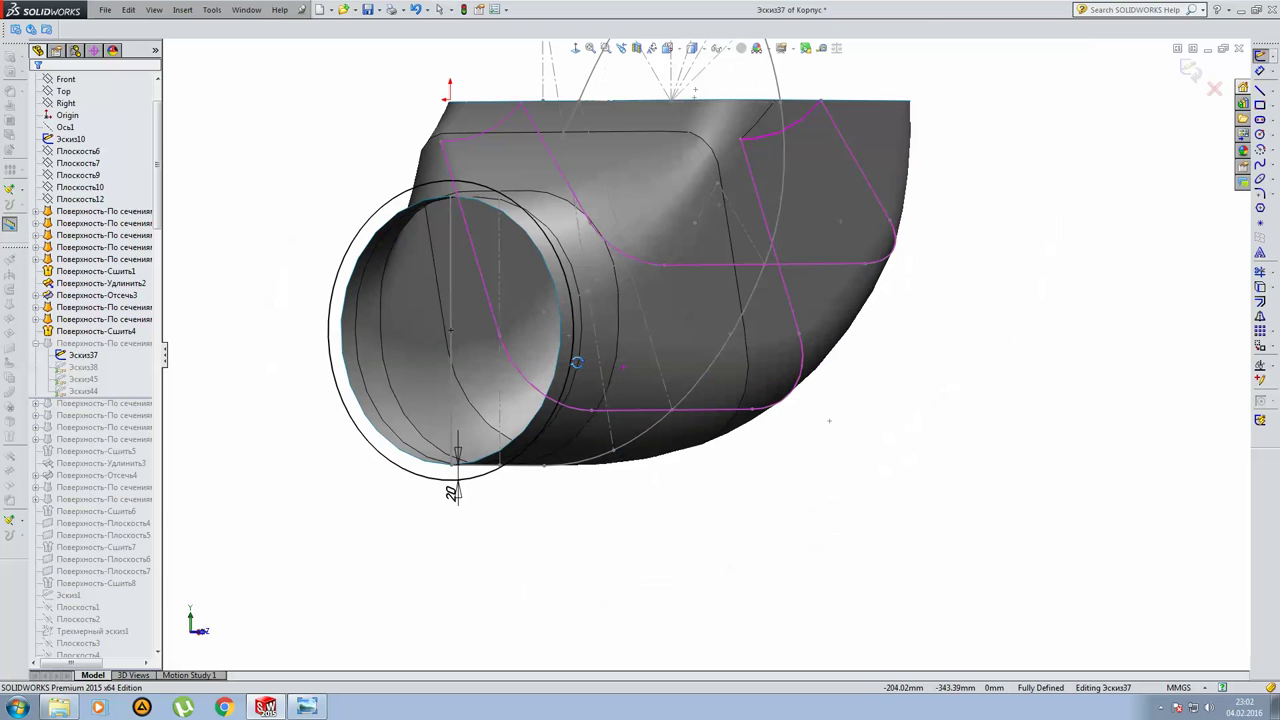
key("ctrl+b")
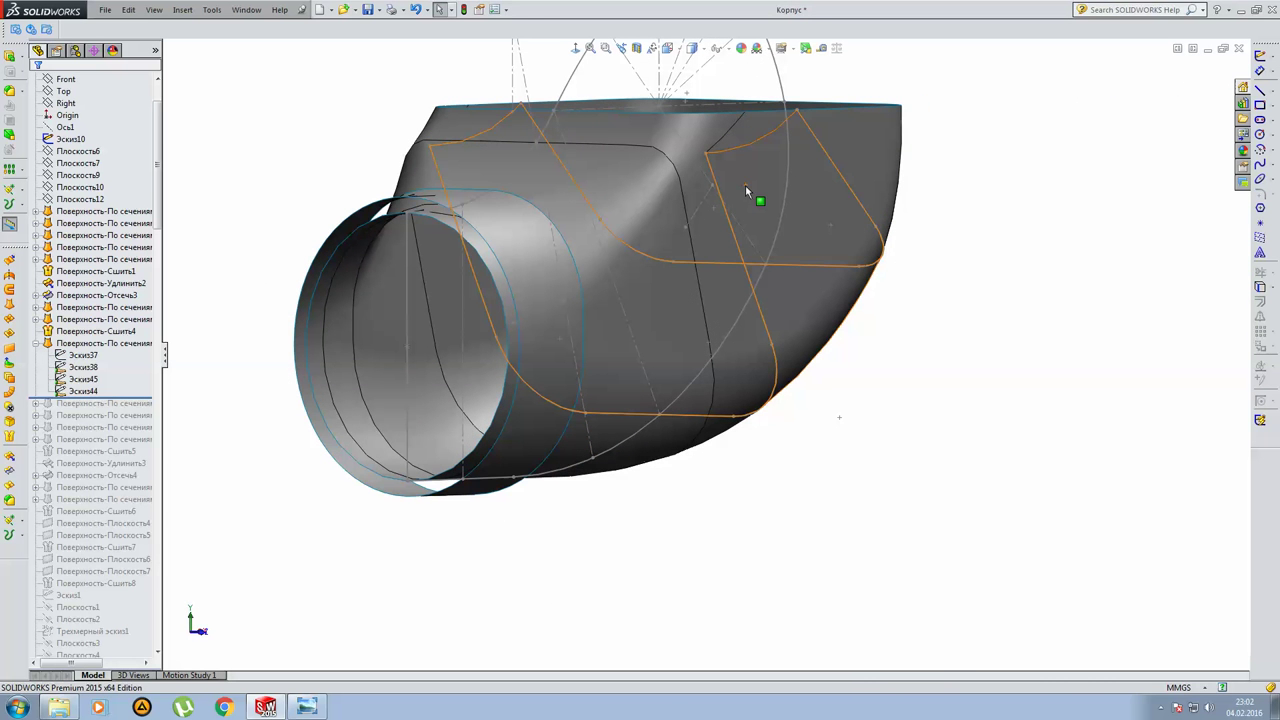
Edit sketch Эскиз38 and view it Normal To, with the inlet facing left.
left_click(83, 367)
left_click(92, 327)
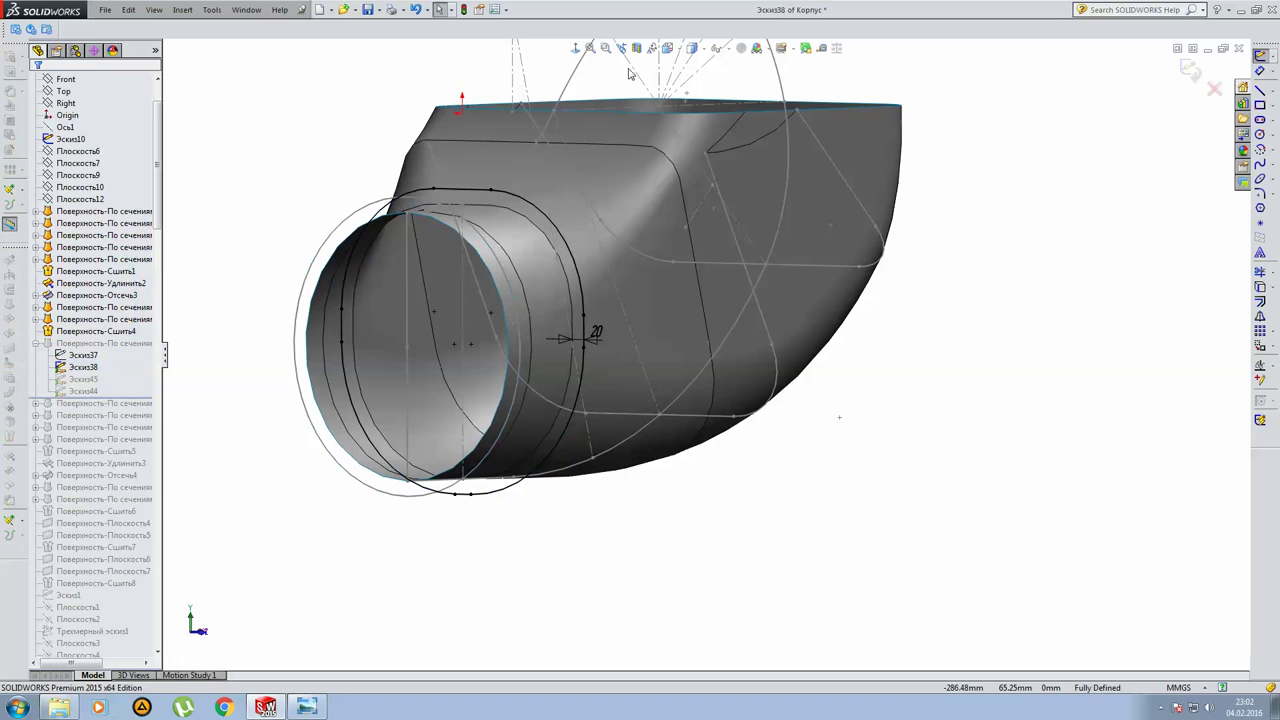
left_click(575, 48)
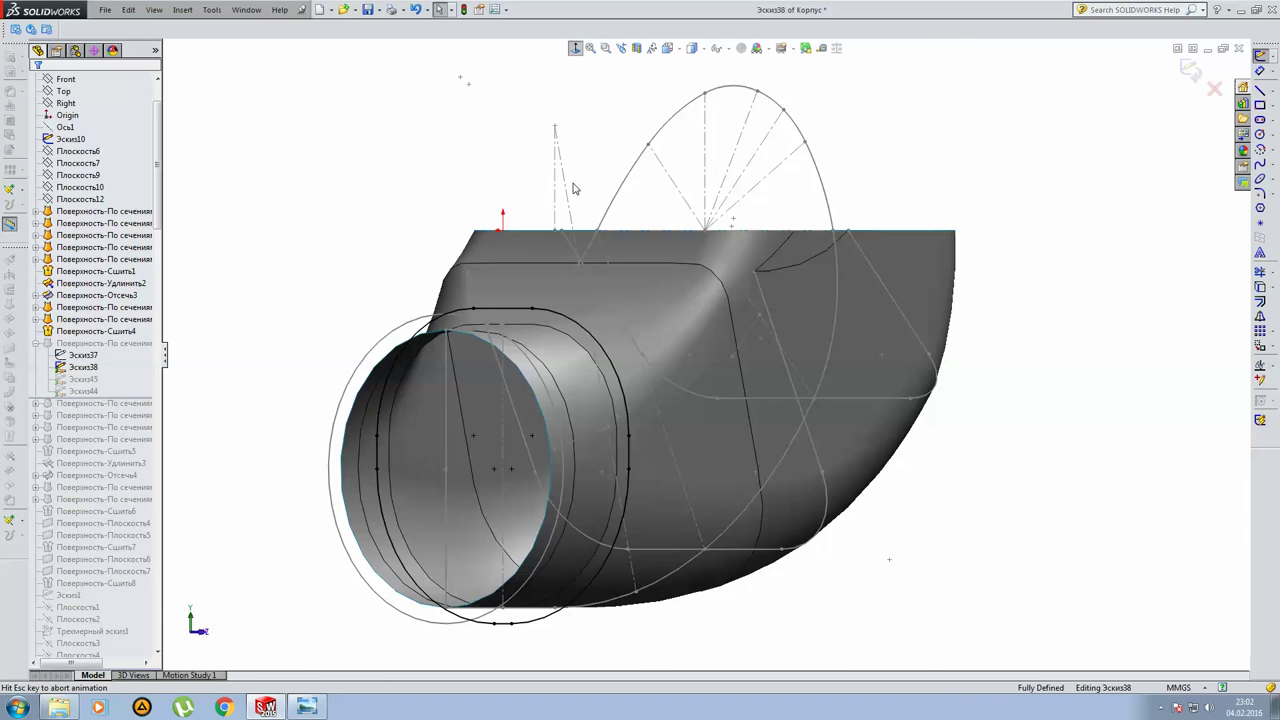
mouse_move(657, 446)
middle_mouse_down()
mouse_move(834, 429)
mouse_move(860, 409)
mouse_move(629, 429)
mouse_move(643, 430)
middle_mouse_up()
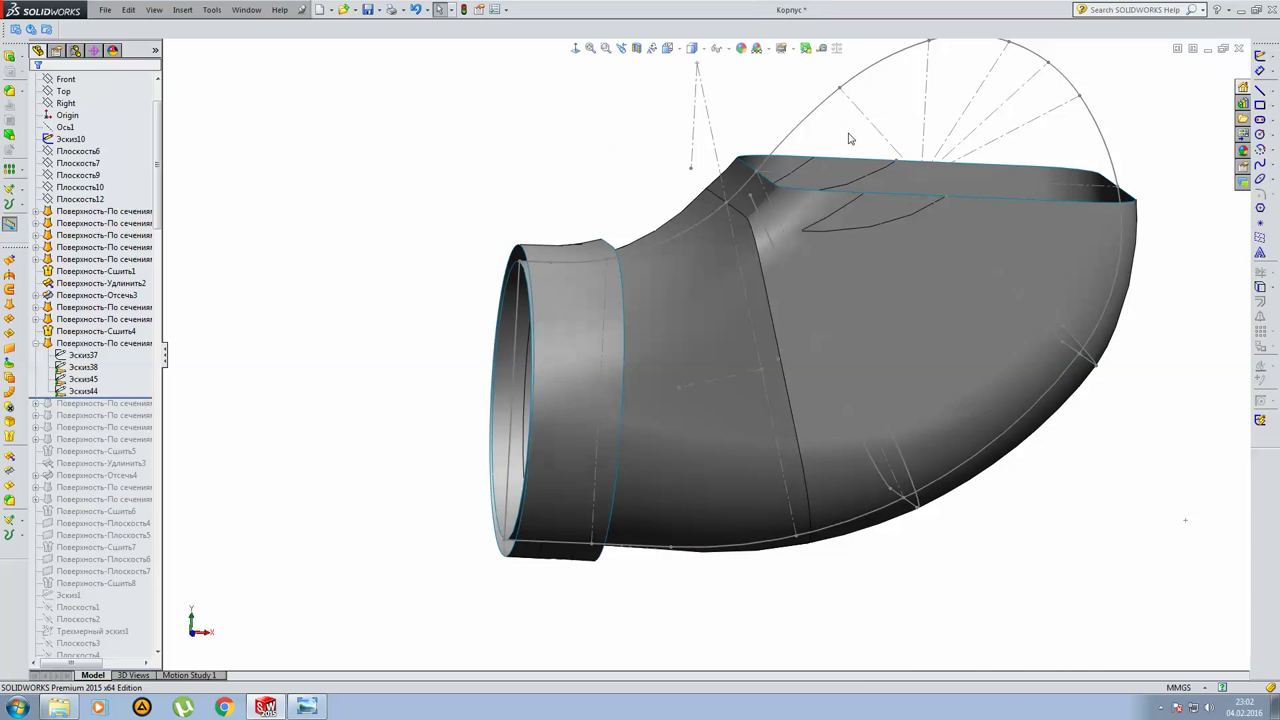
Edit sketch Эскиз45 and view it Normal To its sketch plane.
left_click(84, 379)
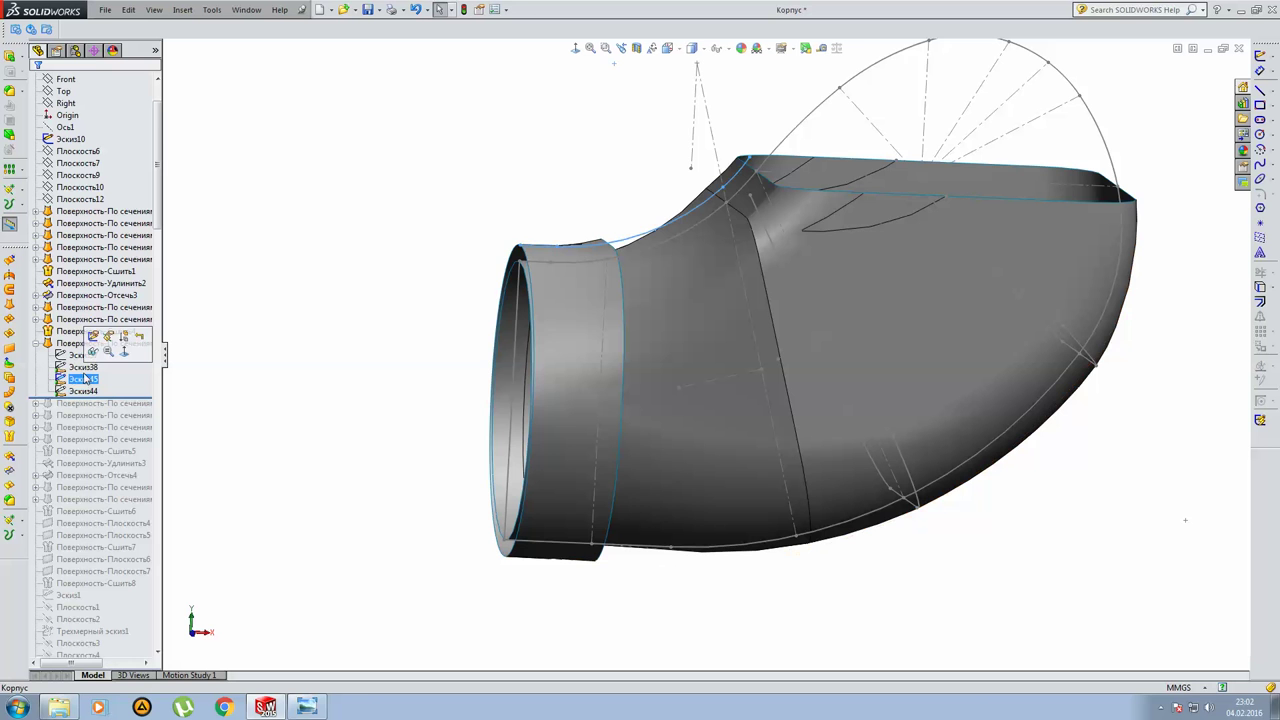
left_click(92, 336)
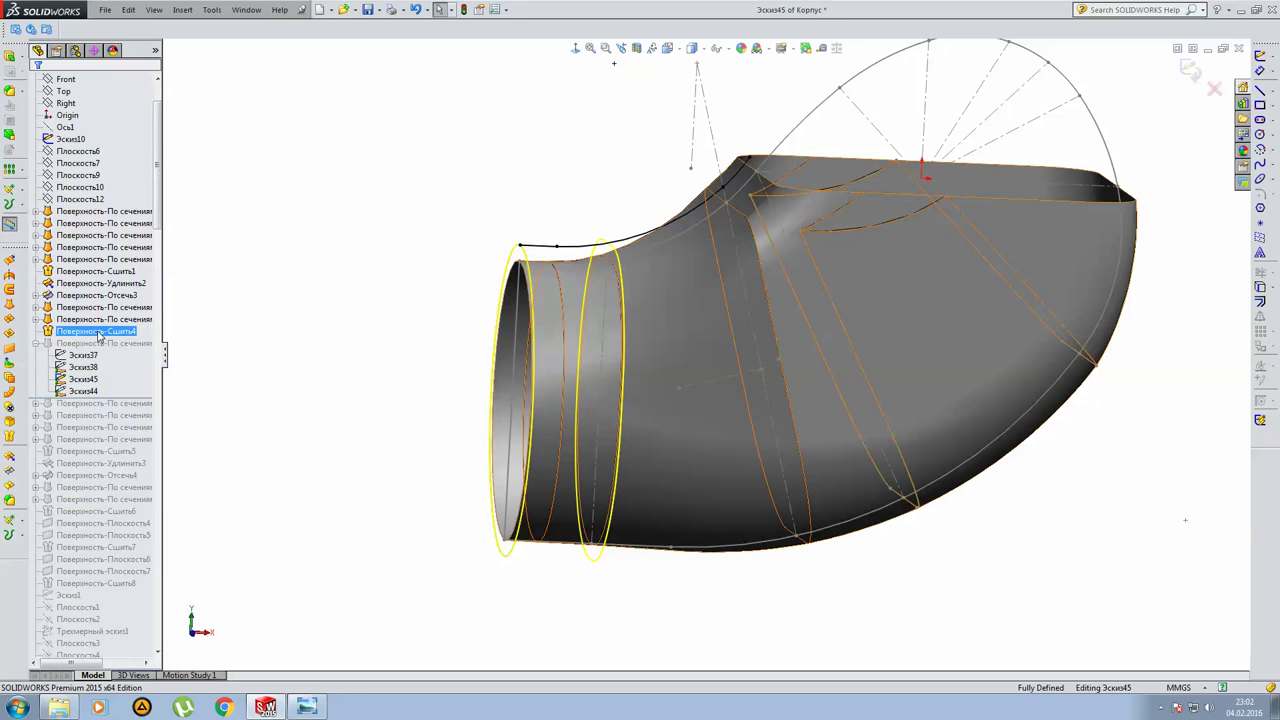
left_click(575, 48)
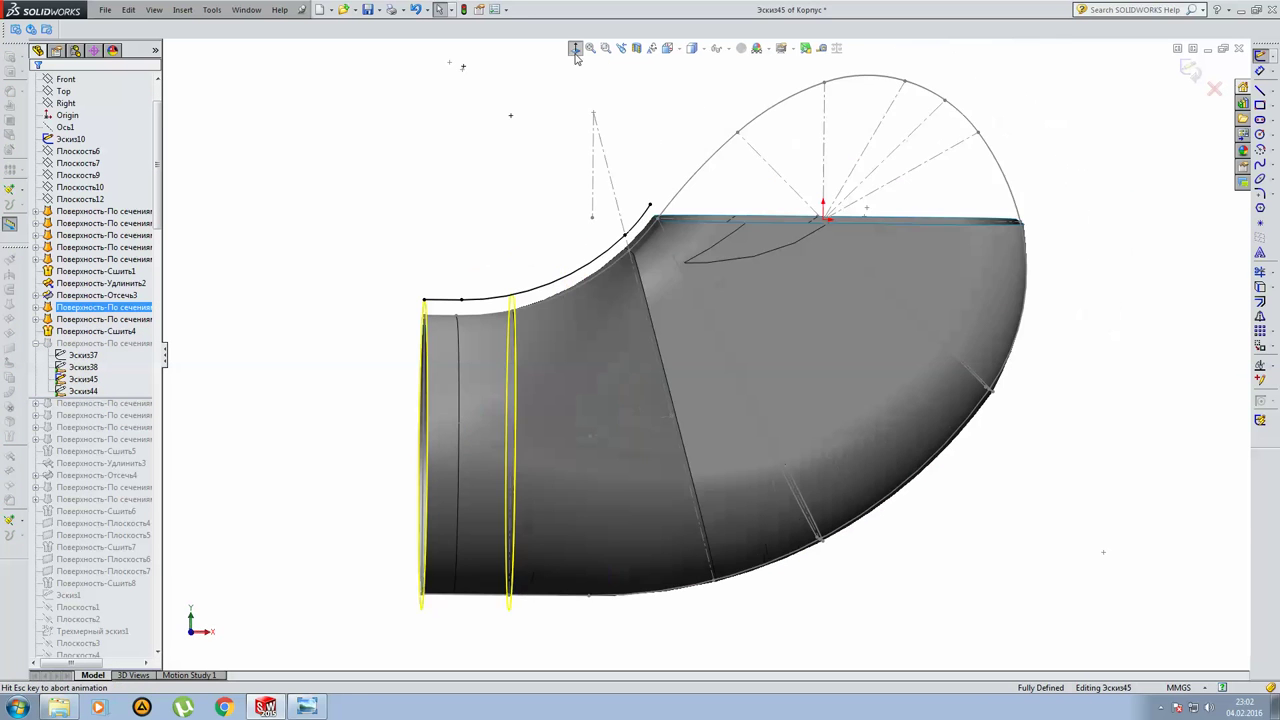
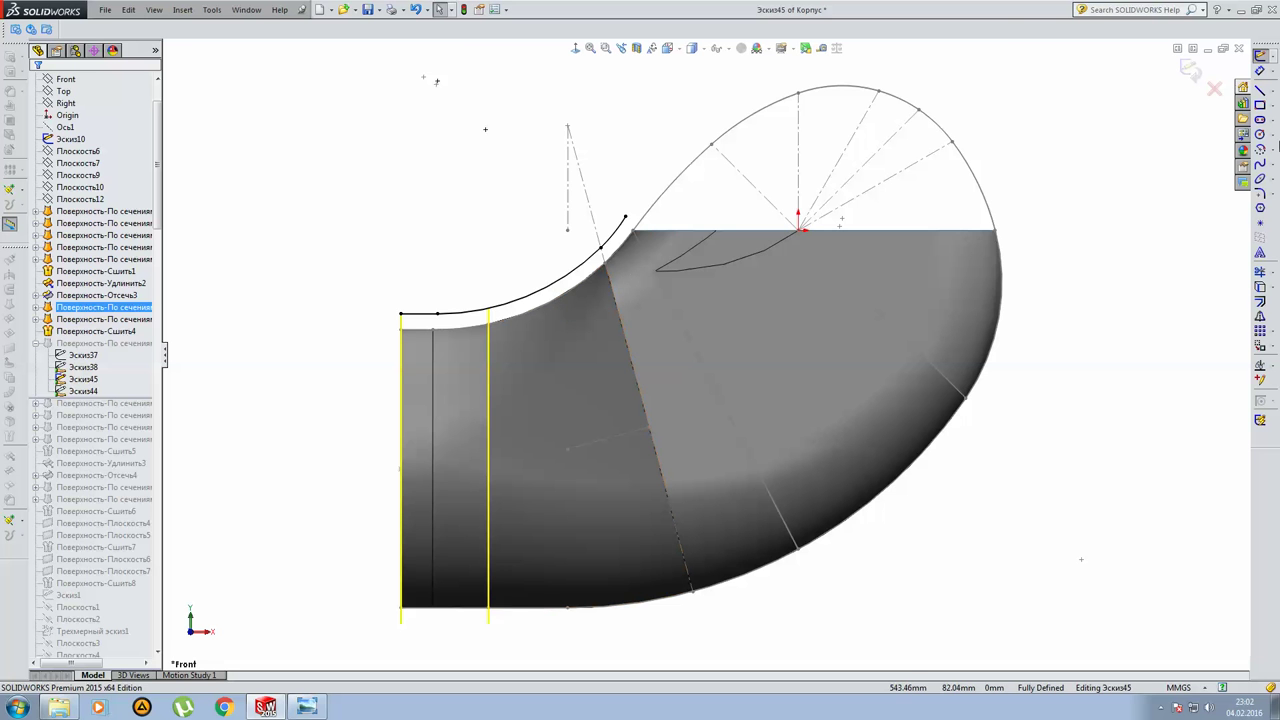
Exit Эскиз45, then edit and close Эскиз44 to rebuild the loft.
key("ctrl+b")
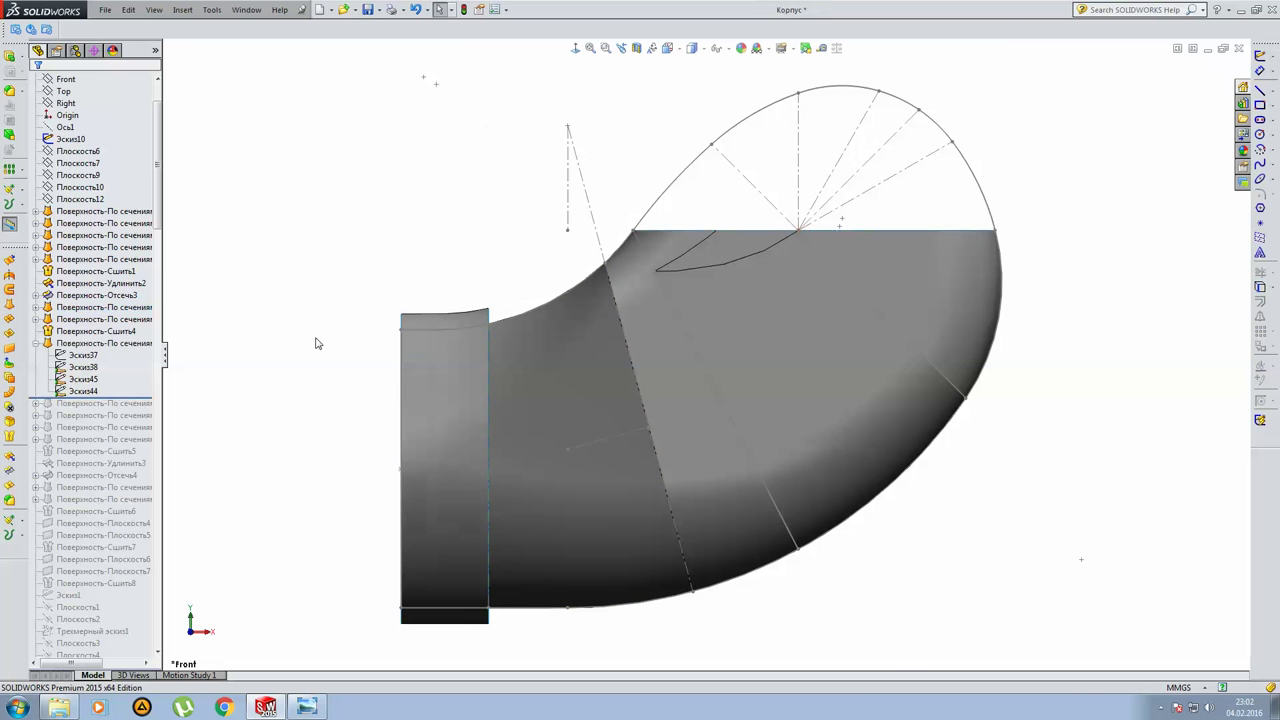
left_click(98, 391)
left_click(108, 360)
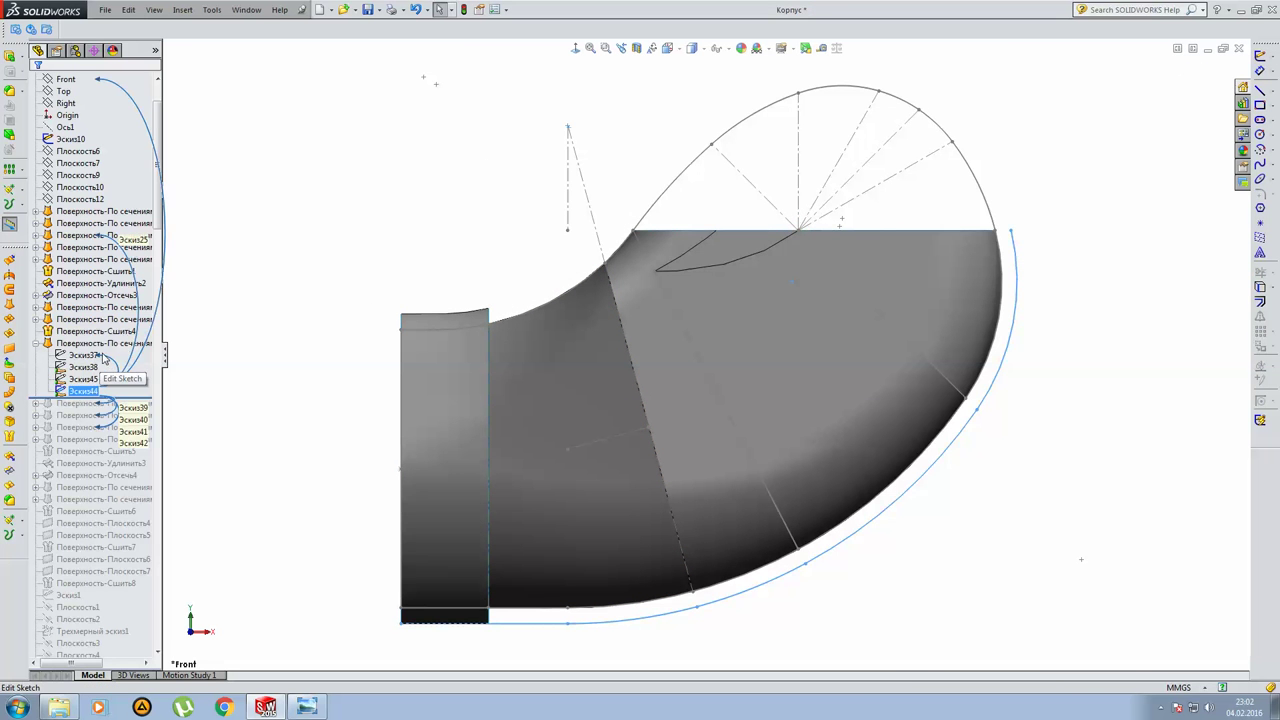
left_click(138, 331)
left_click(138, 331)
left_click(383, 291)
left_click(1214, 89)
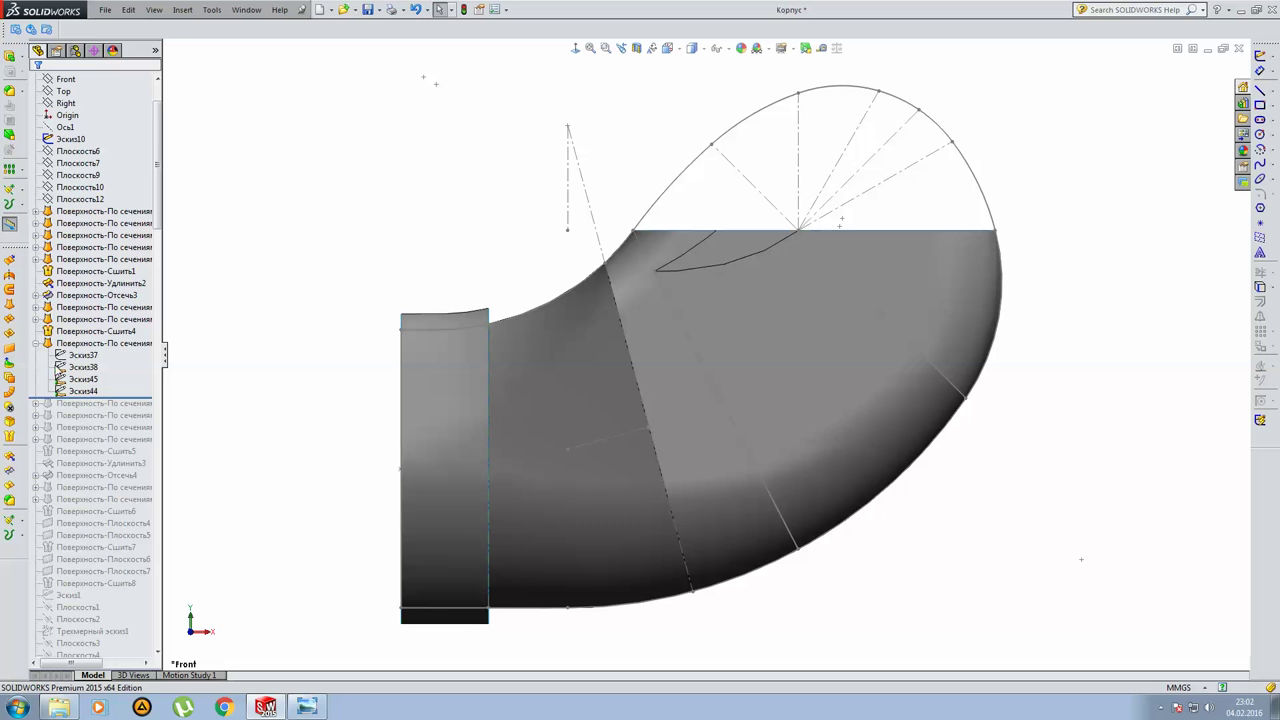
Roll forward below Поверхность-По сечениям11 and check its sketches Эскиз38 and Эскиз39.
left_click_drag(130, 349, 87, 361)
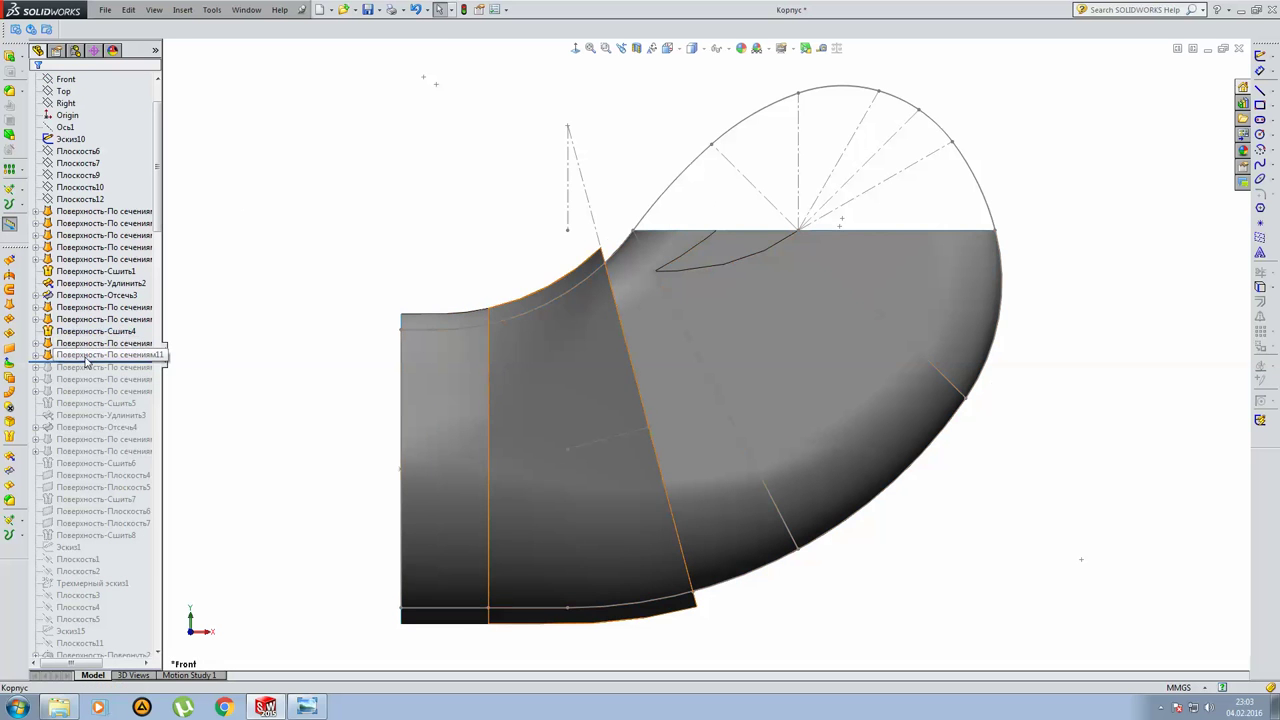
left_click(87, 358)
left_click(37, 356)
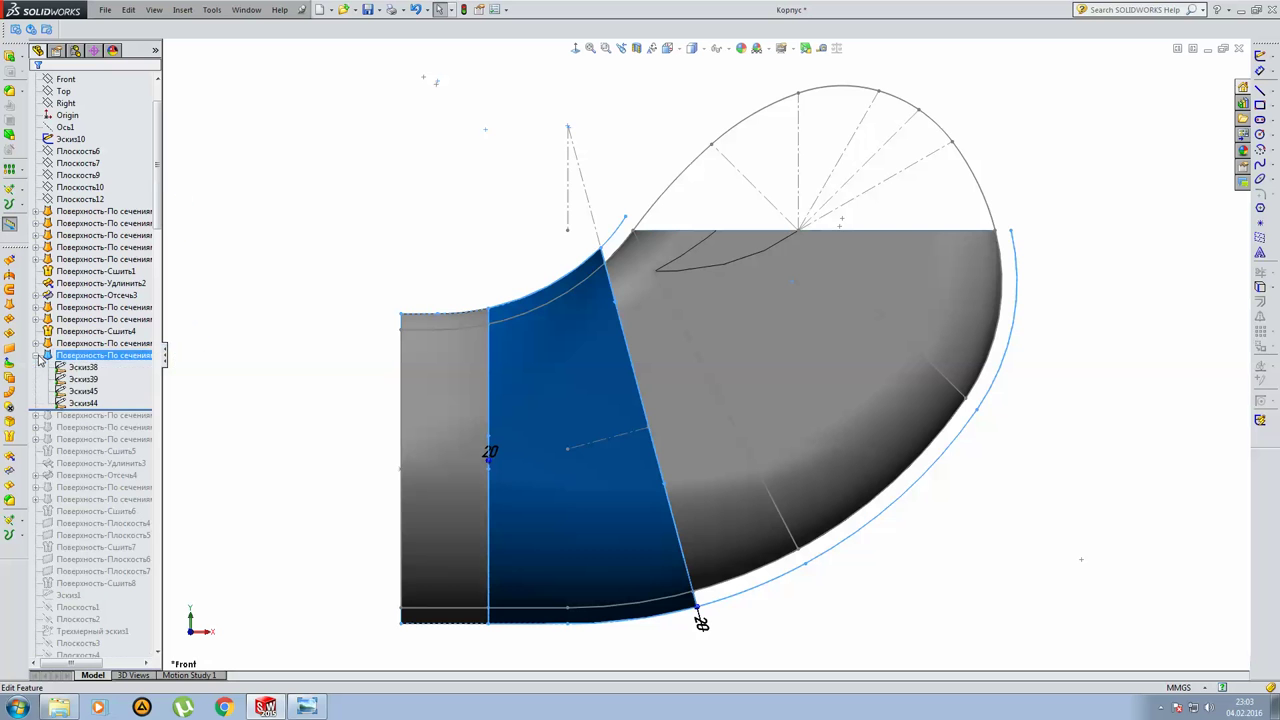
left_click(78, 367)
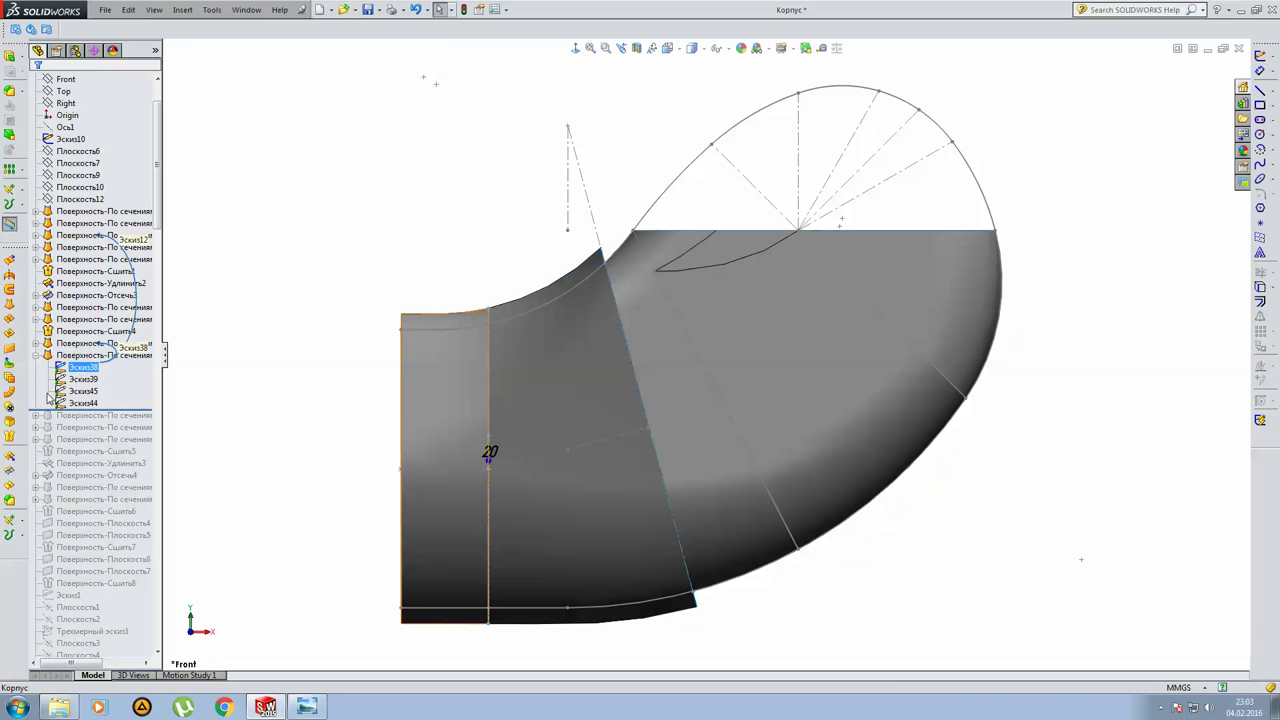
left_click(82, 379)
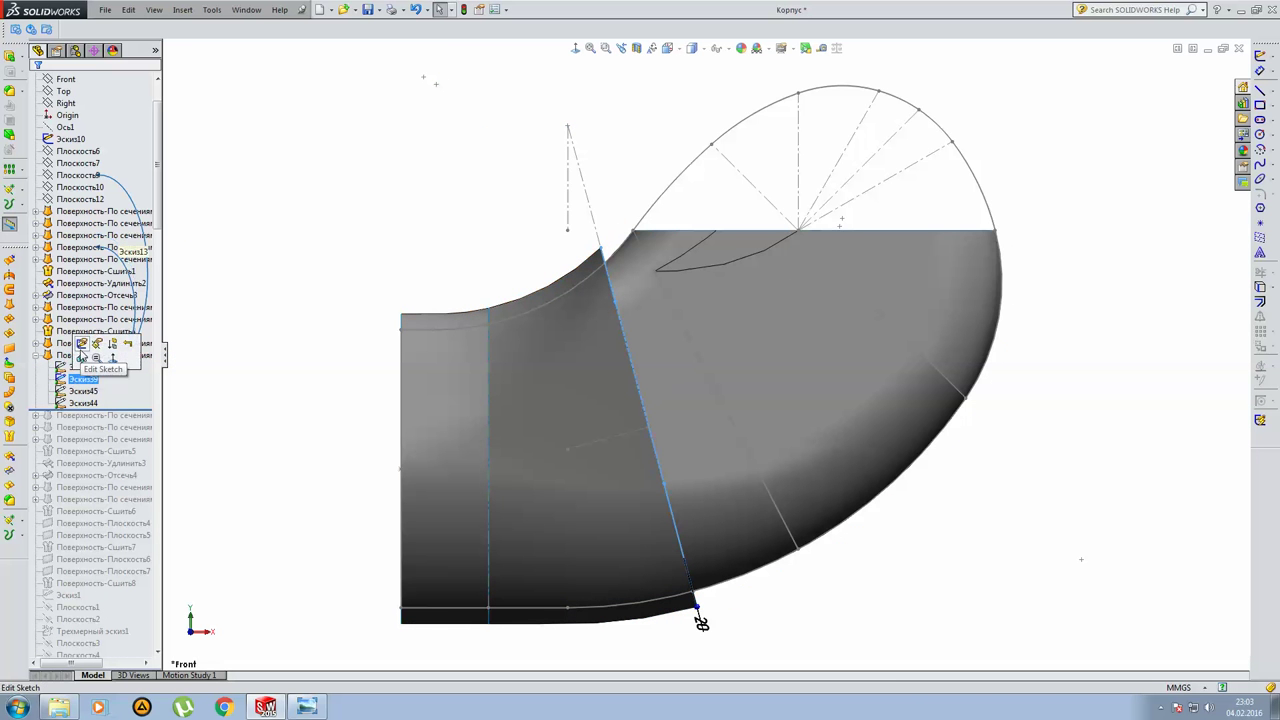
Edit Эскиз39 and view it Normal To, then exit the sketch.
left_click(620, 171)
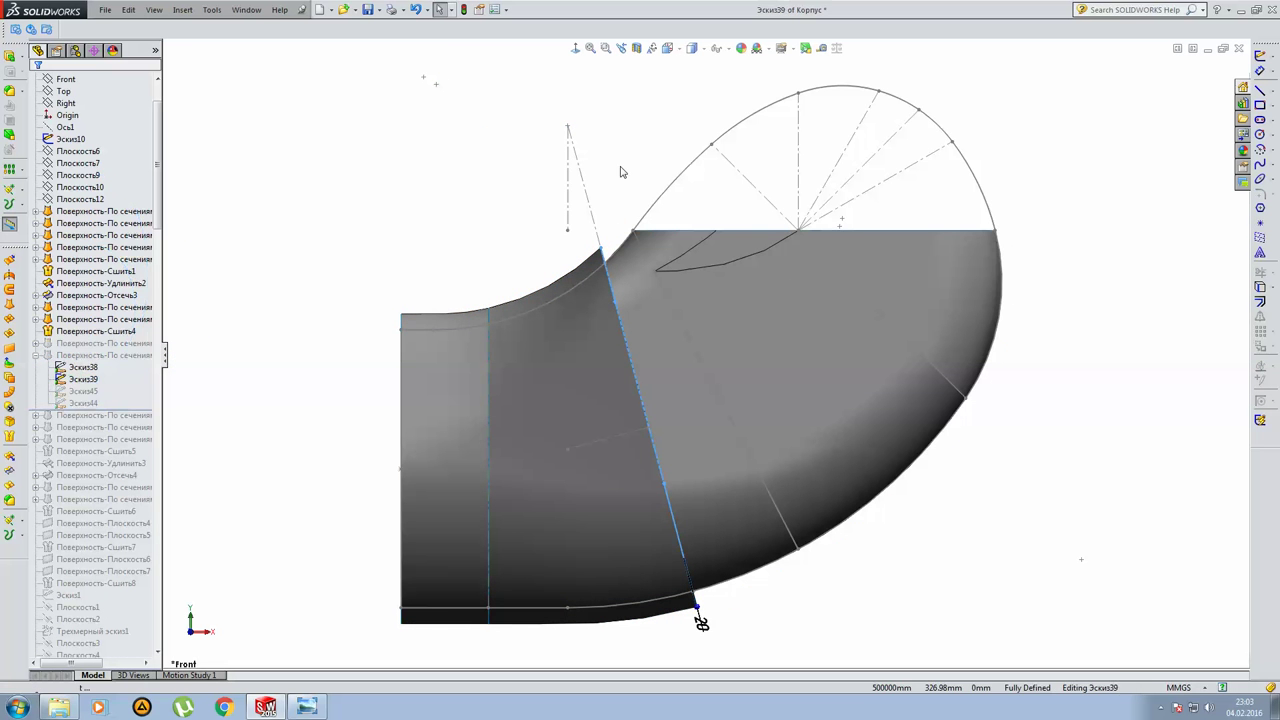
left_click(577, 48)
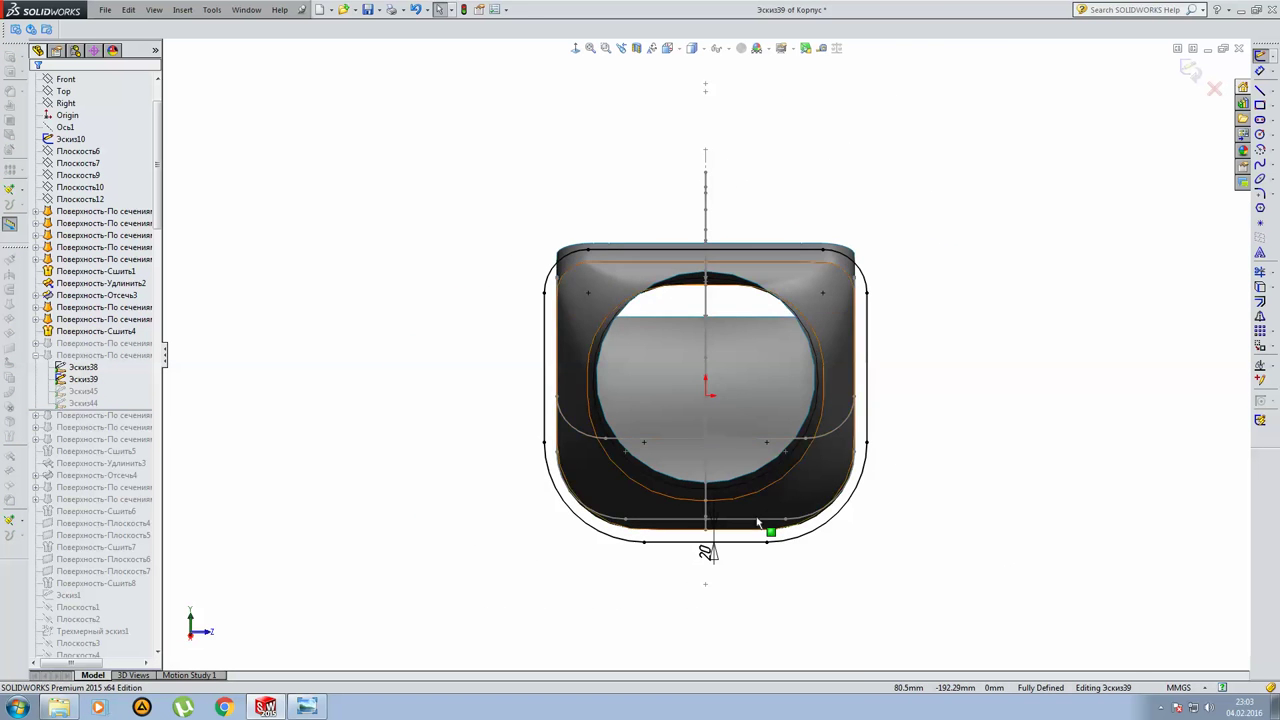
middle_click_drag(736, 515, 668, 508)
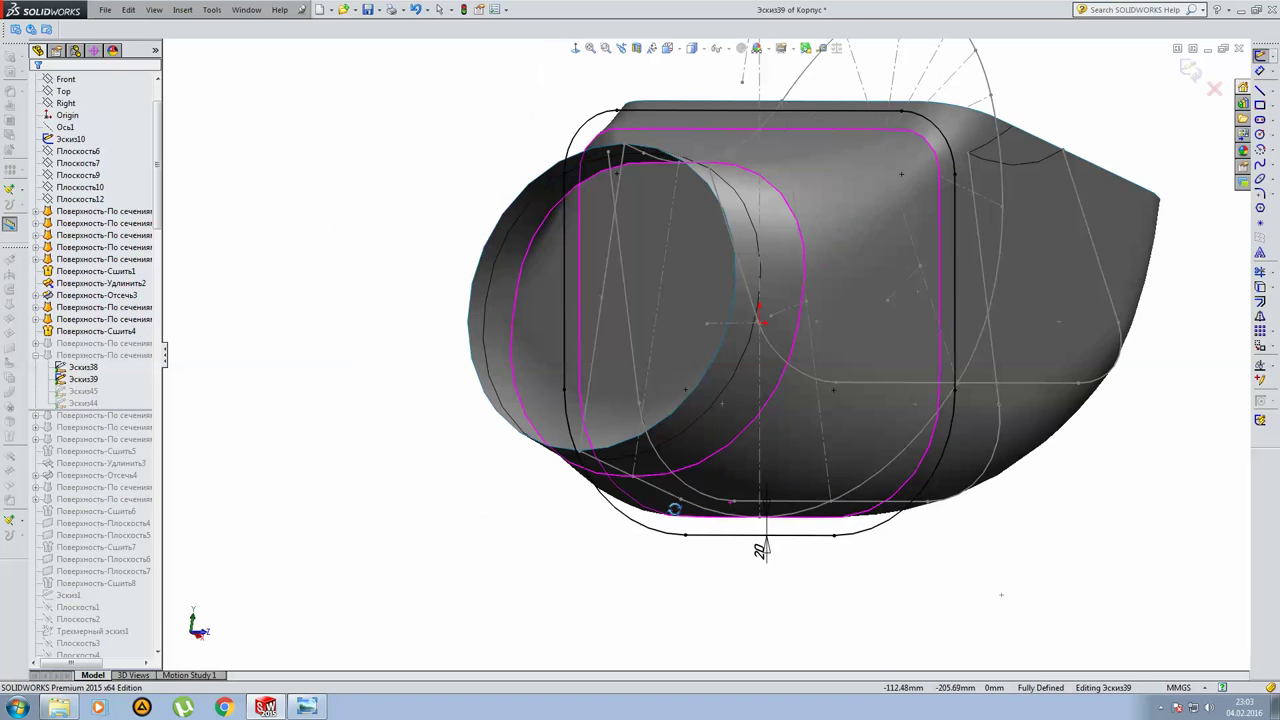
scroll(716, 326, "up", 3)
left_click(1190, 68)
Inspect the loft surface with its Эскиз45 and Эскиз44 sketches, then collapse it.
middle_click_drag(997, 213, 903, 211)
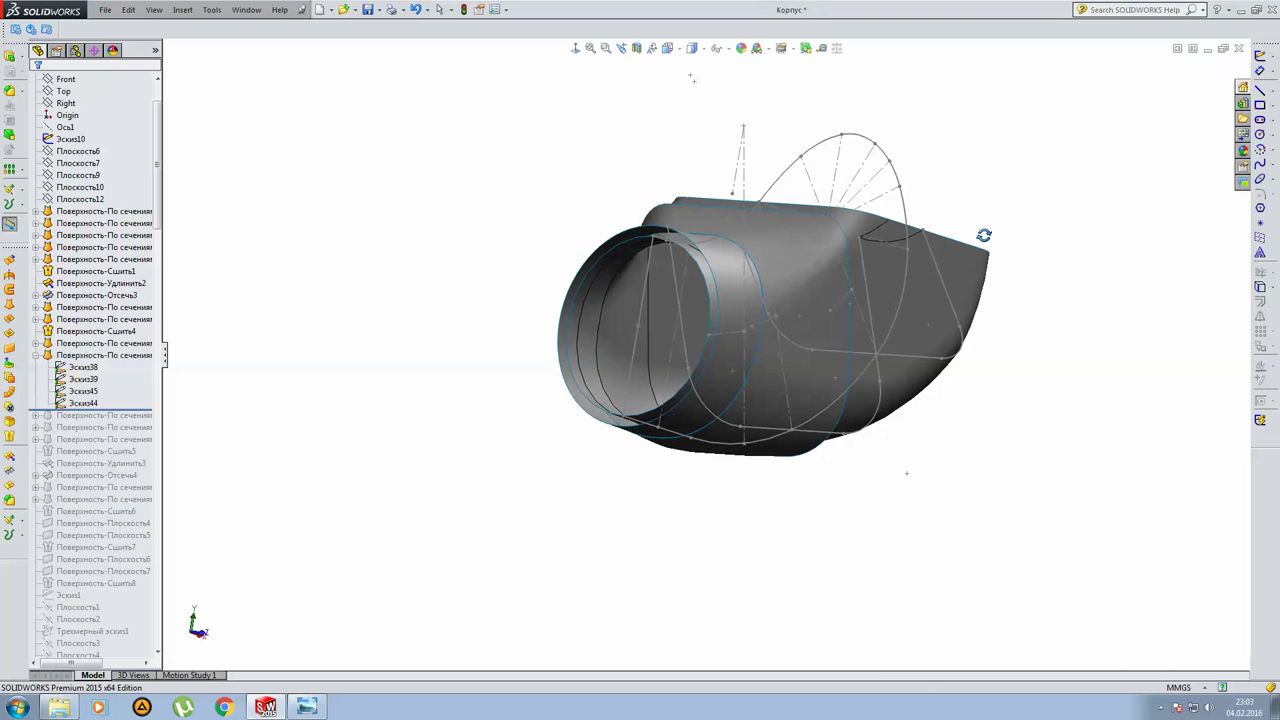
left_click(108, 356)
middle_click_drag(326, 343, 309, 361)
left_click(92, 391)
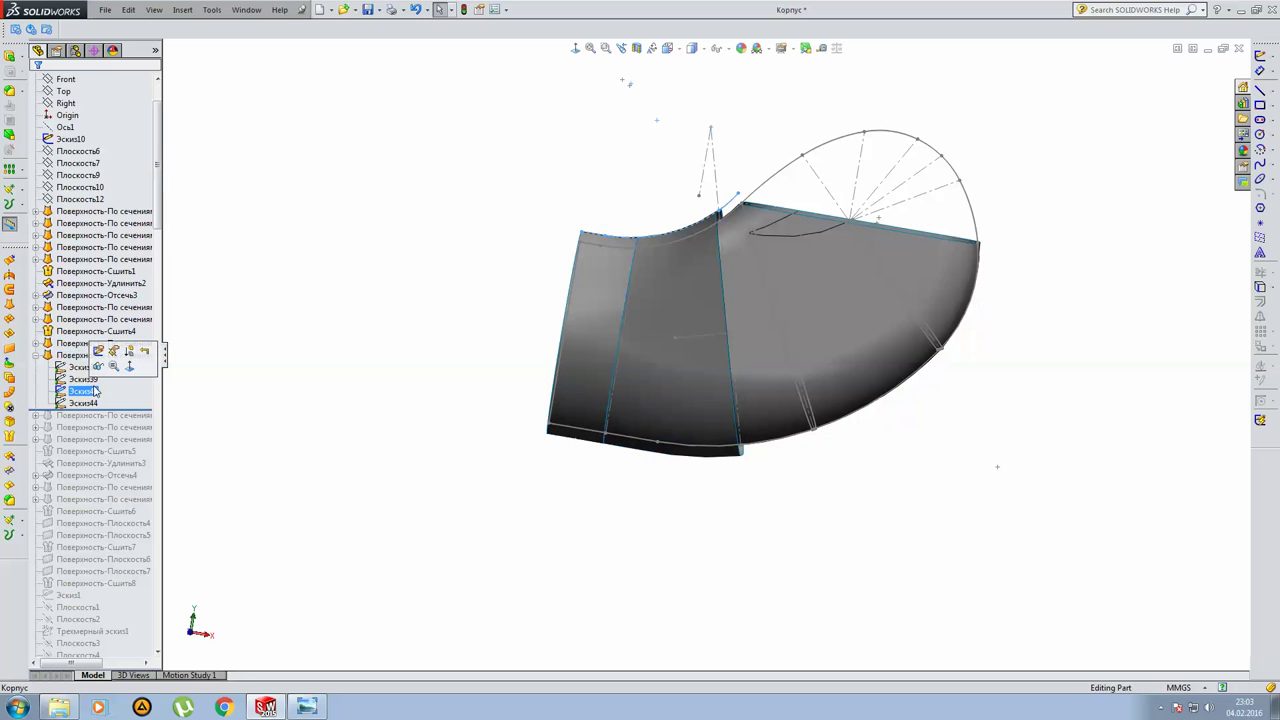
left_click(83, 402)
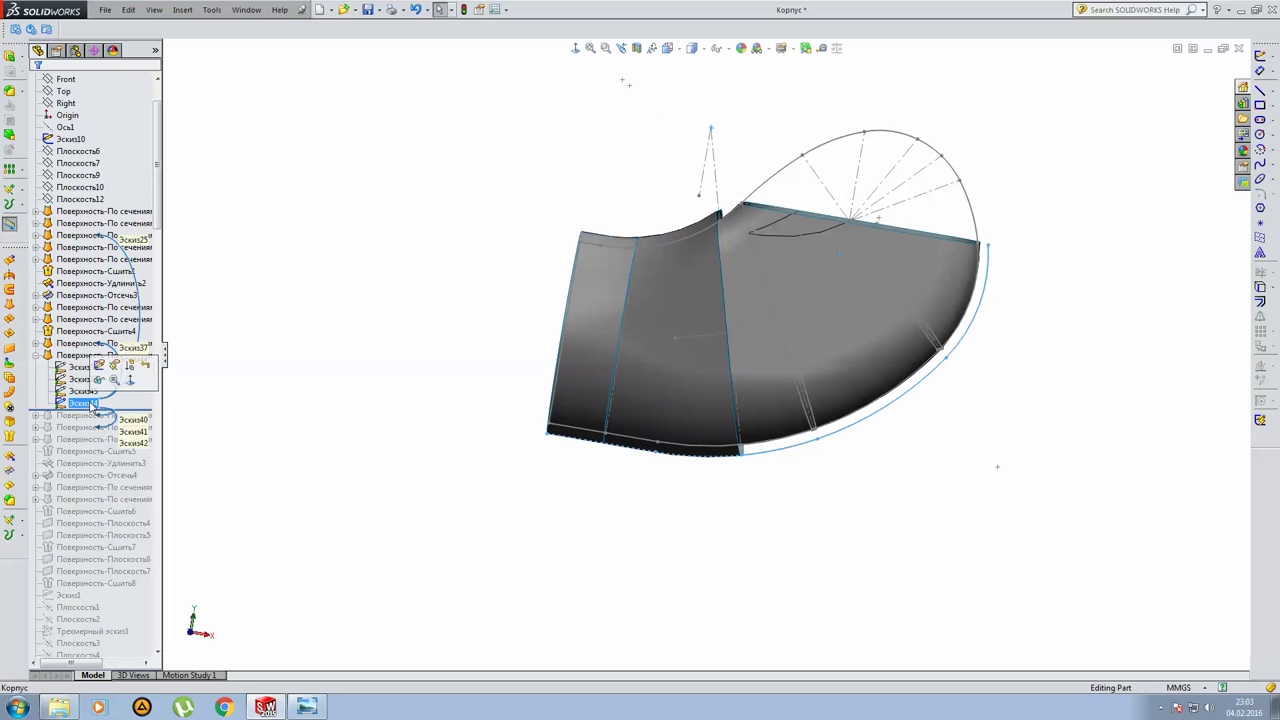
left_click(35, 355)
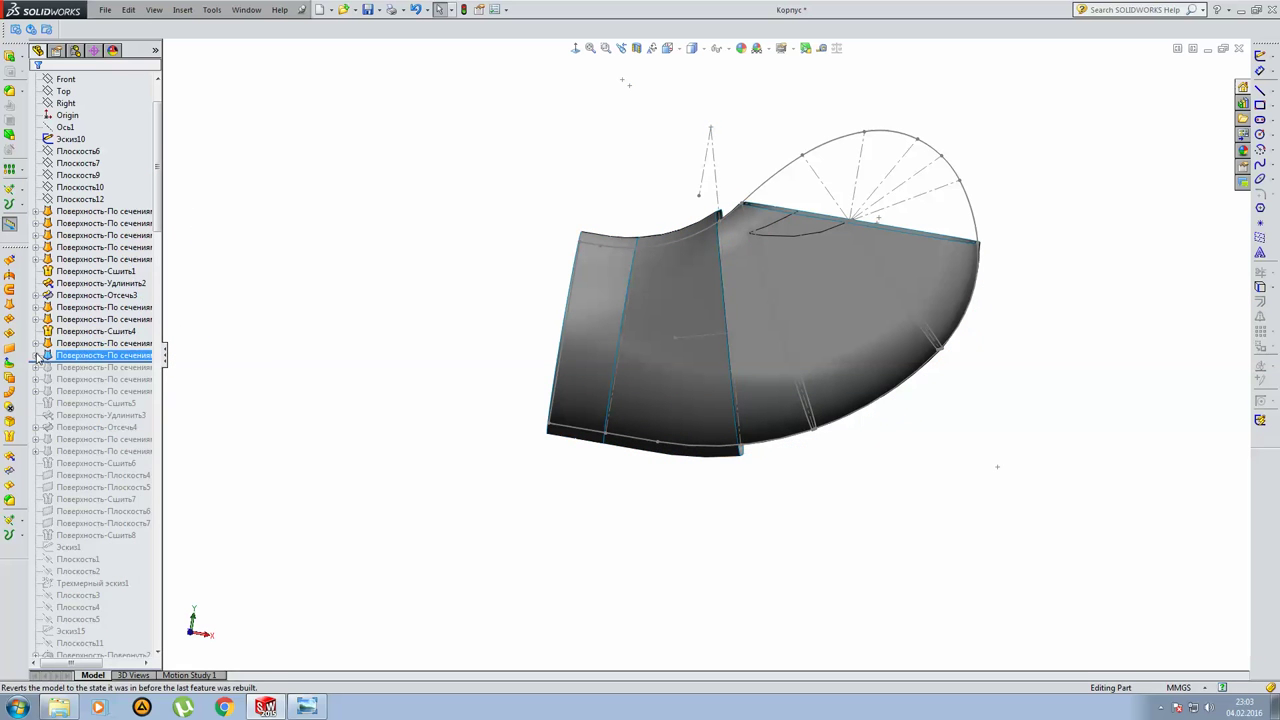
Edit Поверхность-По сечениям11 and confirm it unchanged to rebuild the loft.
left_click(62, 352)
left_click(65, 314)
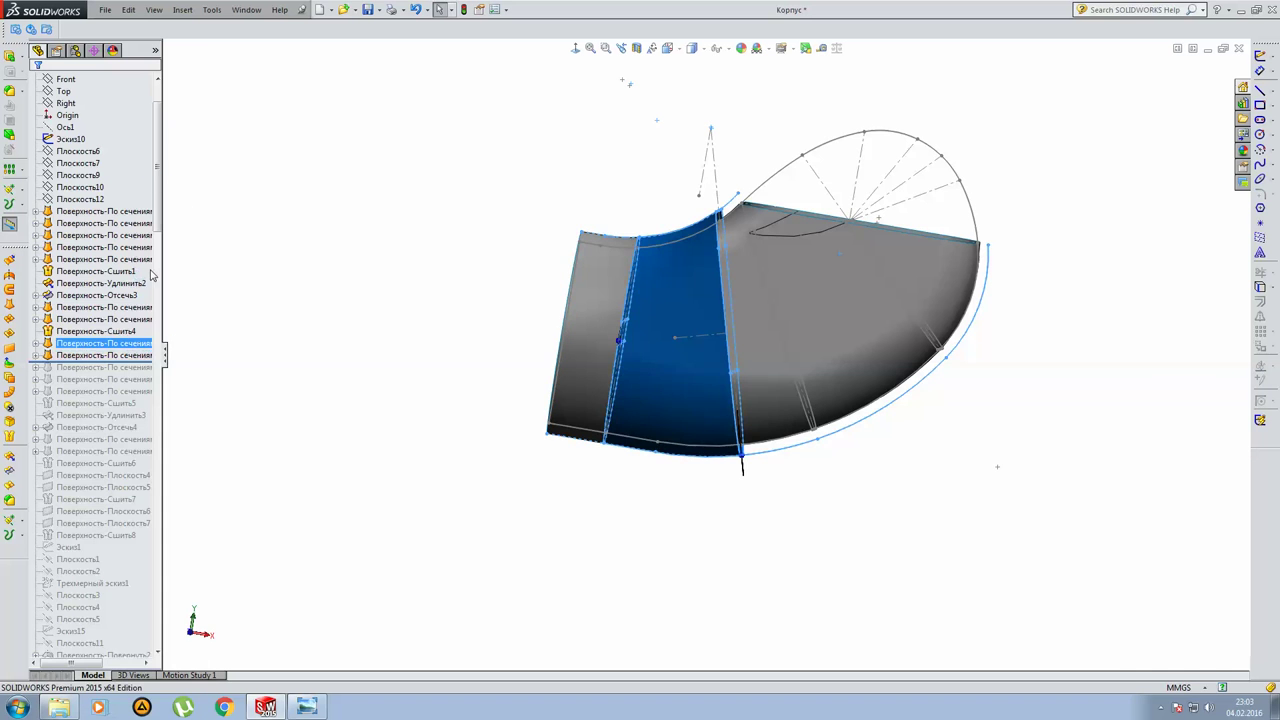
mouse_move(451, 340)
middle_mouse_down()
mouse_move(486, 507)
mouse_move(463, 543)
mouse_move(486, 549)
mouse_move(466, 491)
mouse_move(484, 346)
middle_mouse_up()
key("Return")
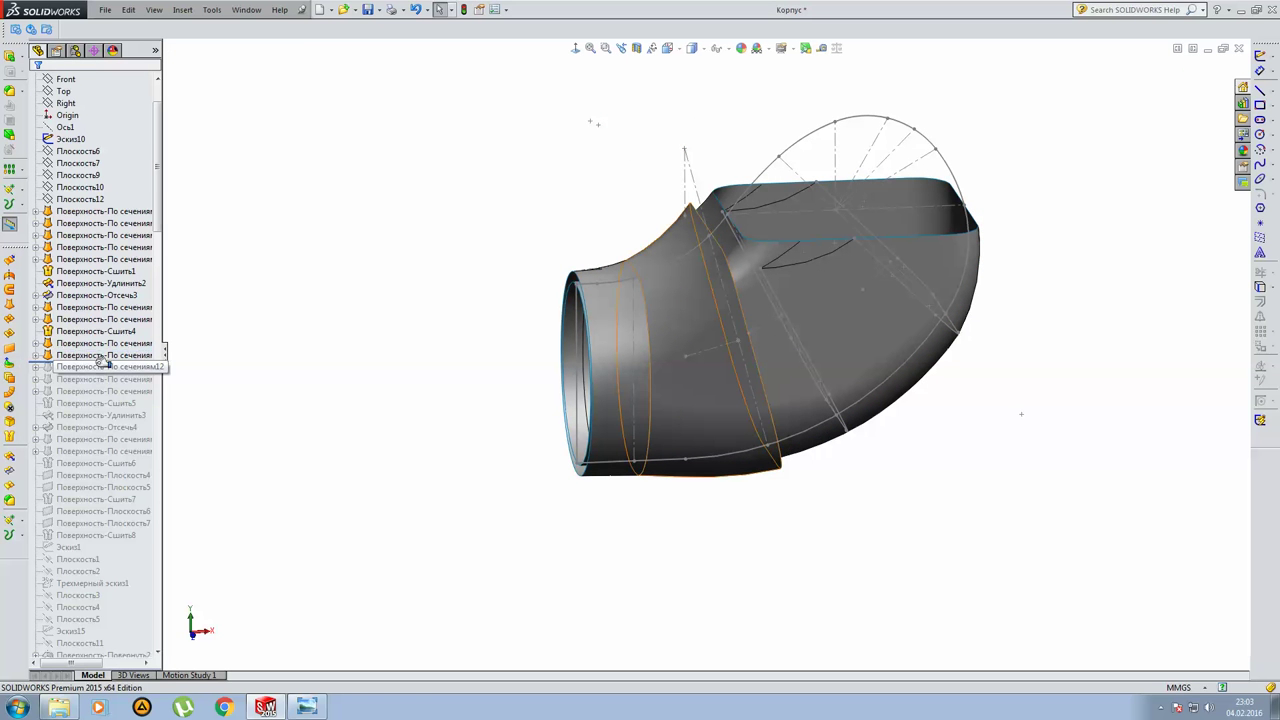
Roll forward to Поверхность-По сечениям12 and check its Эскиз39 and Эскиз40 profiles.
left_click_drag(104, 362, 97, 373)
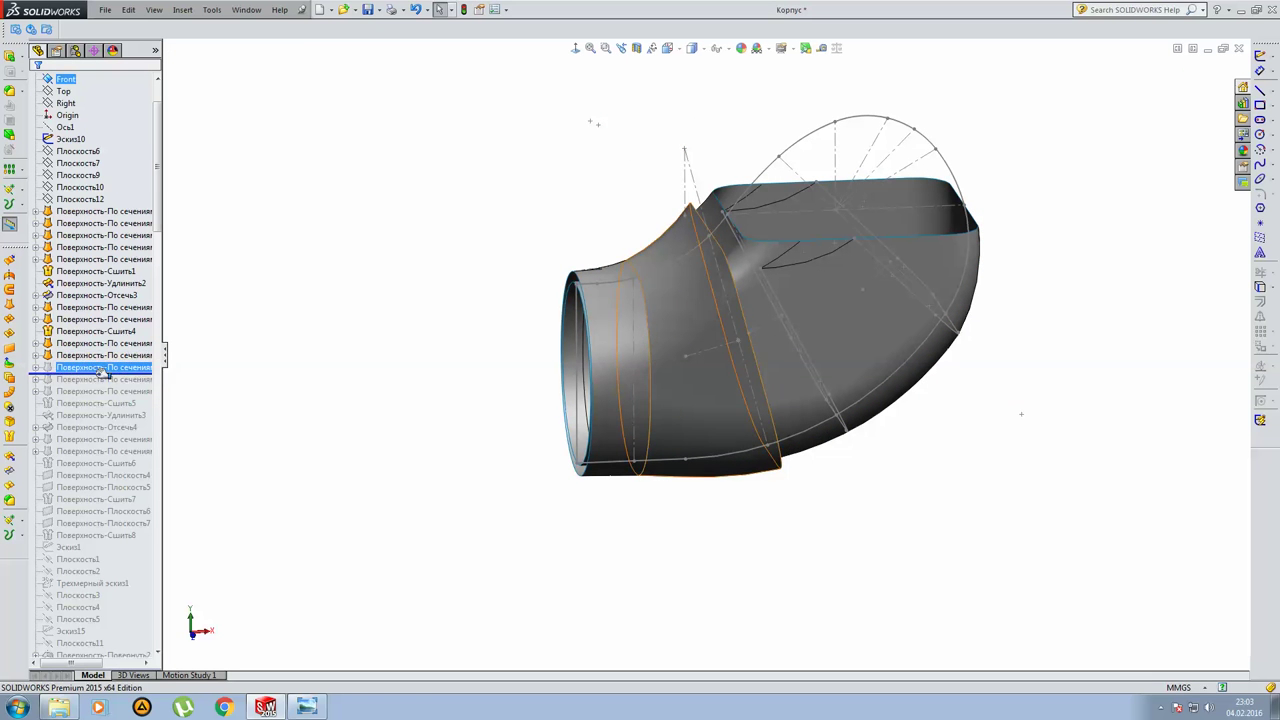
left_click(36, 367)
left_click(82, 379)
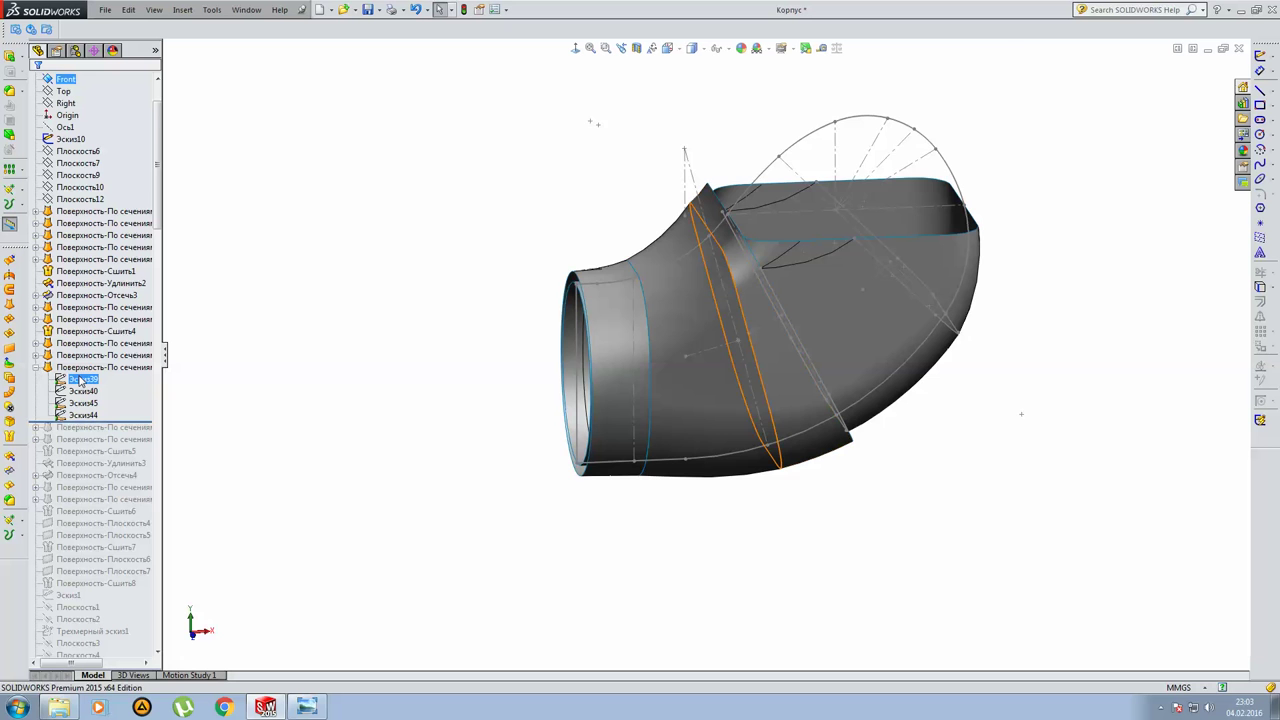
middle_click_drag(877, 333, 942, 295)
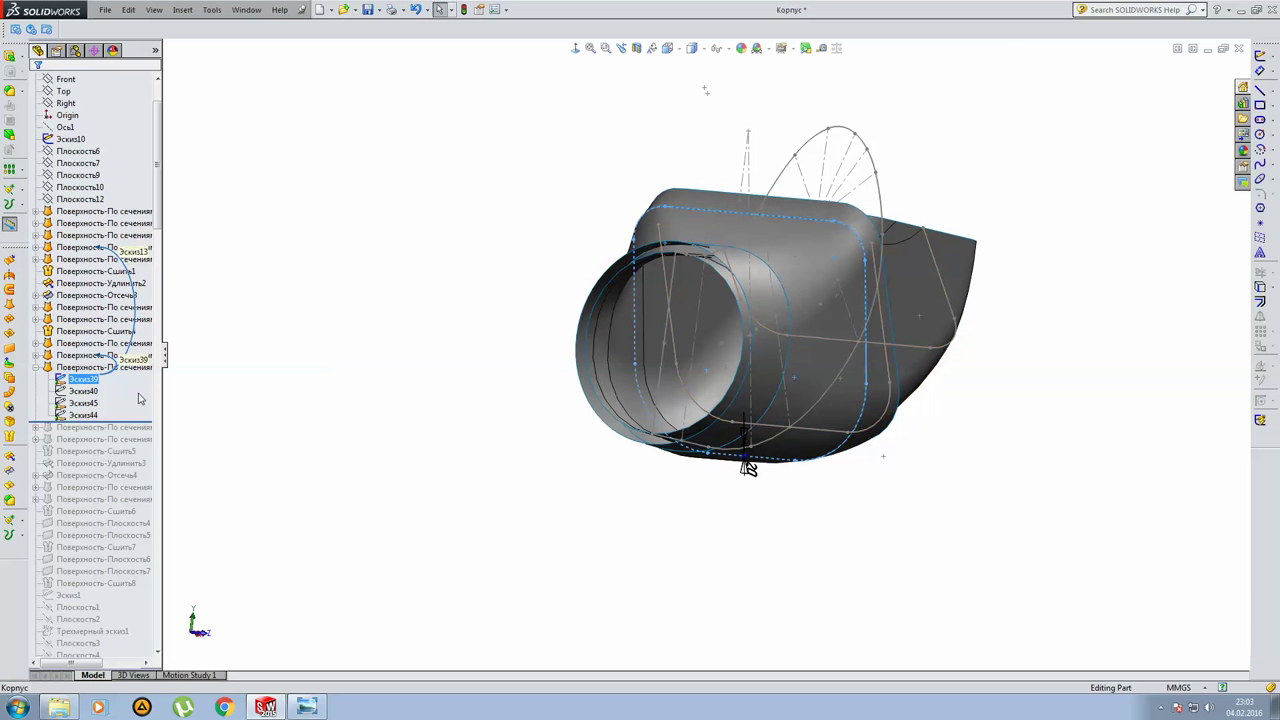
left_click(85, 391)
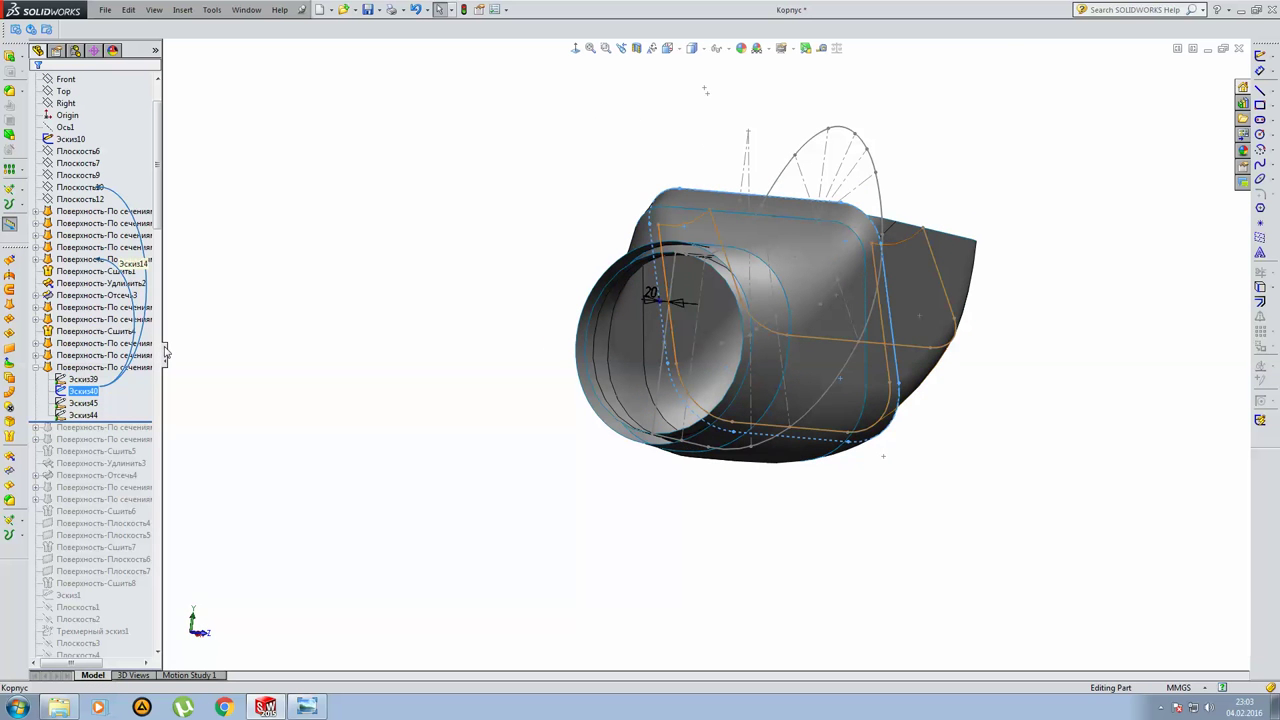
Edit Эскиз40 in Normal To view, exit it, and check Эскиз45.
right_click(90, 393)
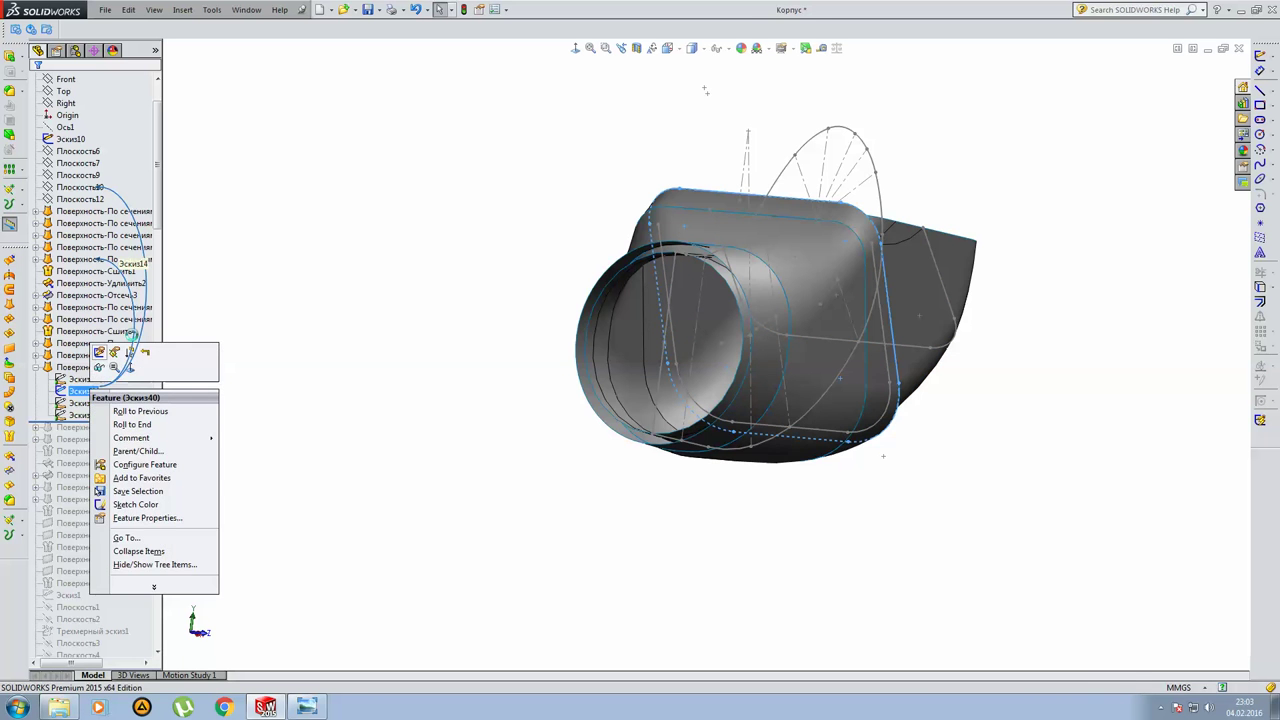
left_click(105, 352)
left_click(575, 49)
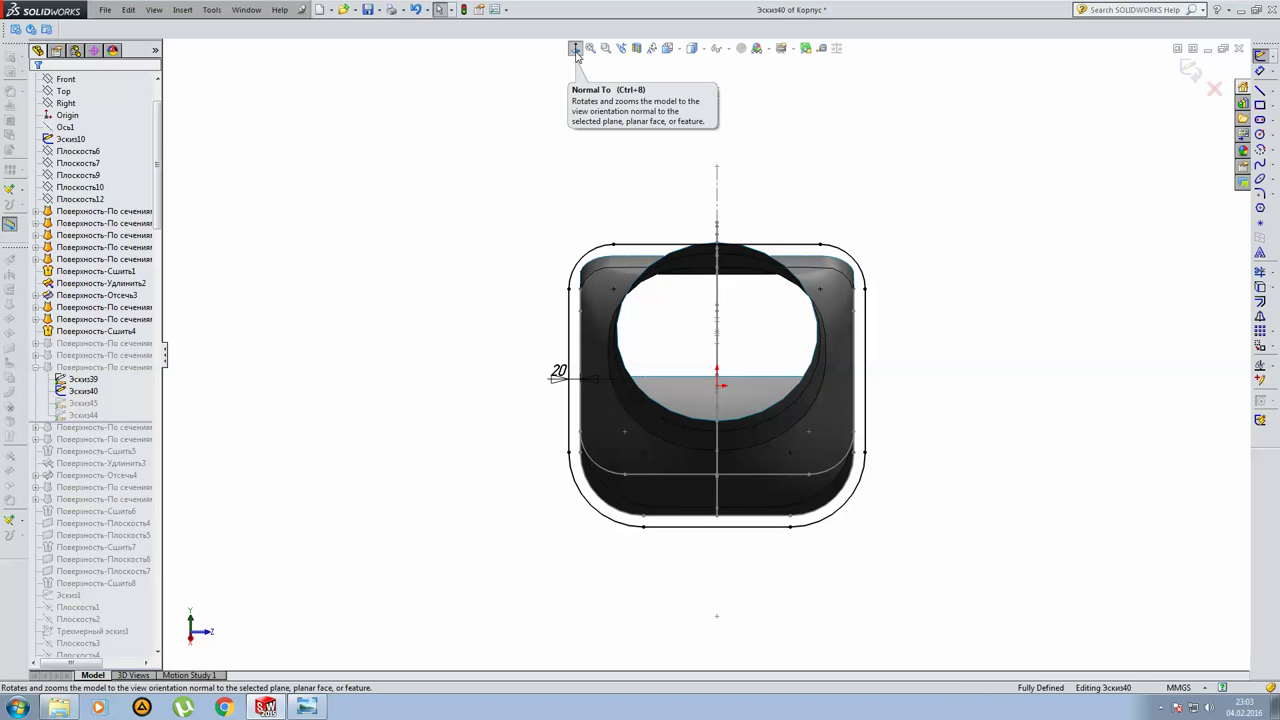
middle_click_drag(975, 260, 911, 271)
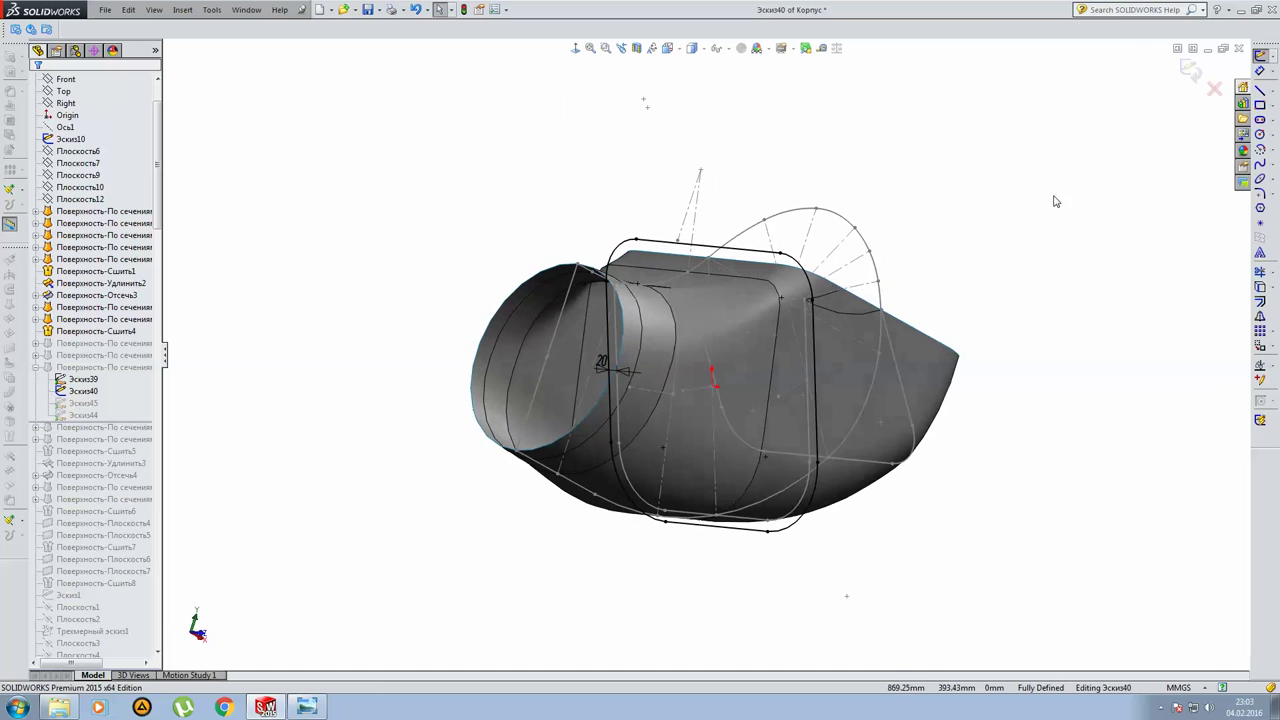
left_click(1190, 68)
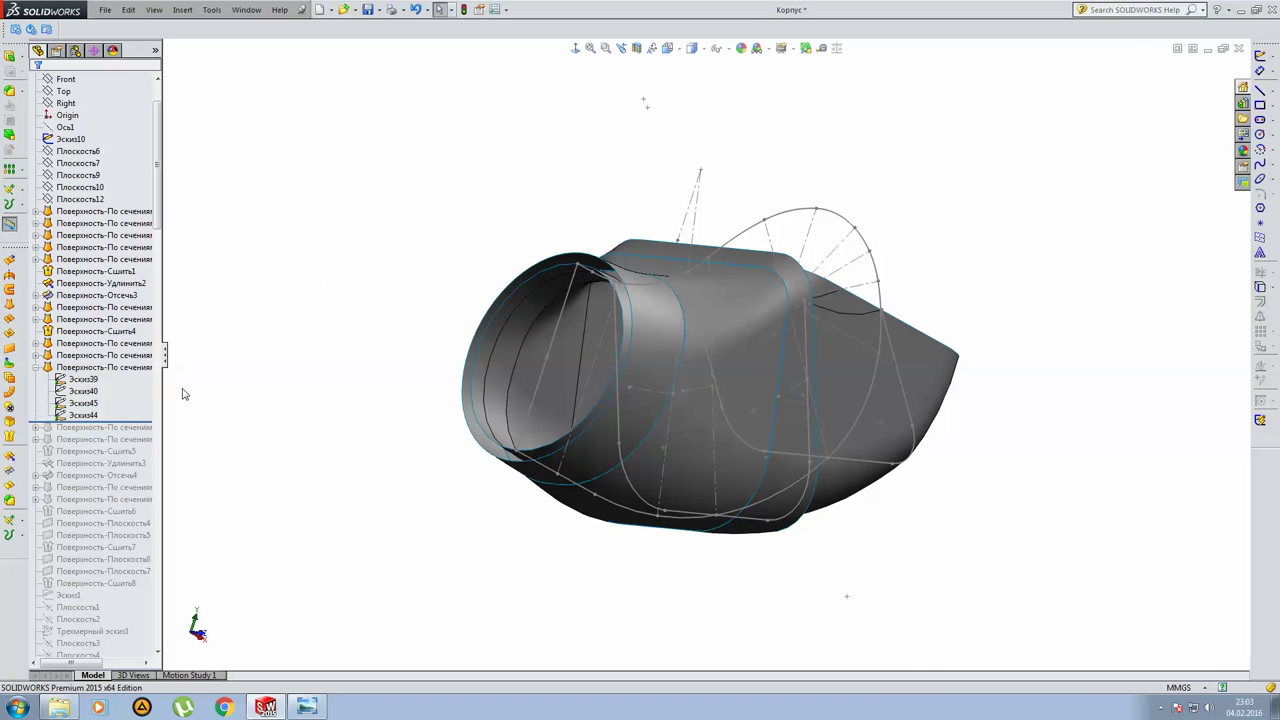
left_click(83, 403)
middle_click_drag(685, 295, 588, 292)
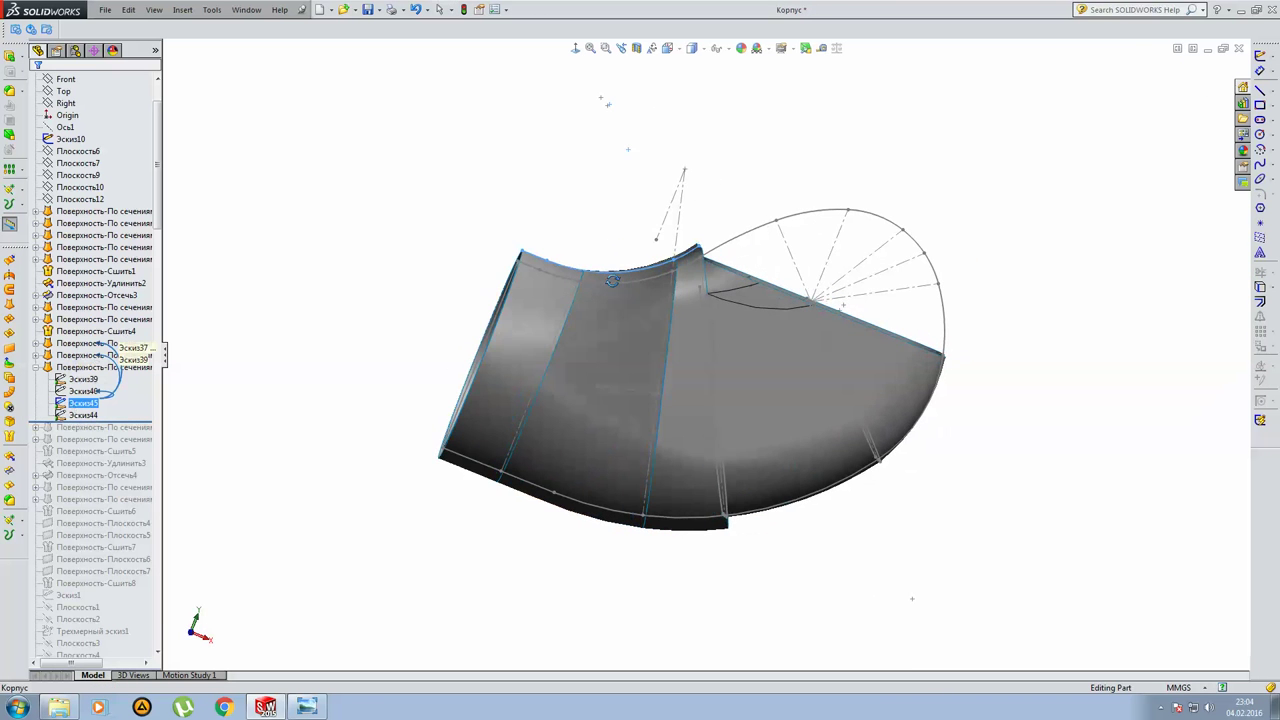
Roll forward to Поверхность-По сечениям13, edit the loft and accept it.
left_click(90, 415)
left_click(100, 367)
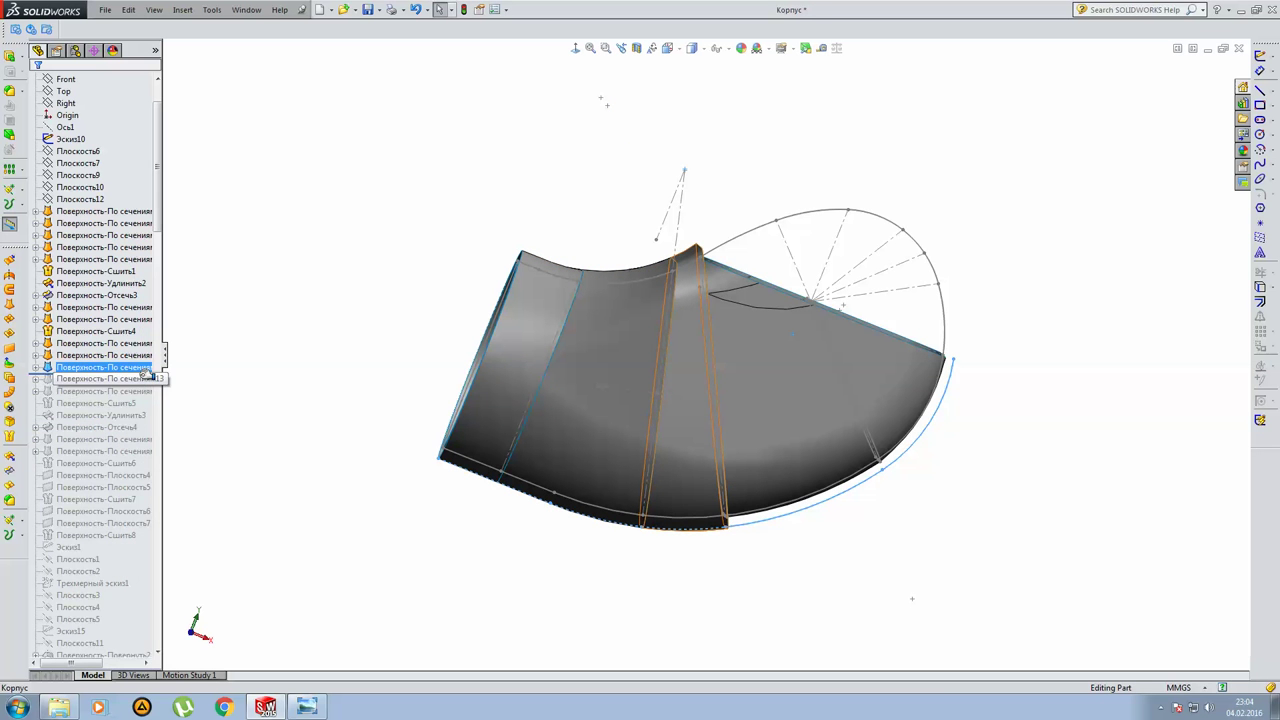
left_click_drag(145, 372, 143, 386)
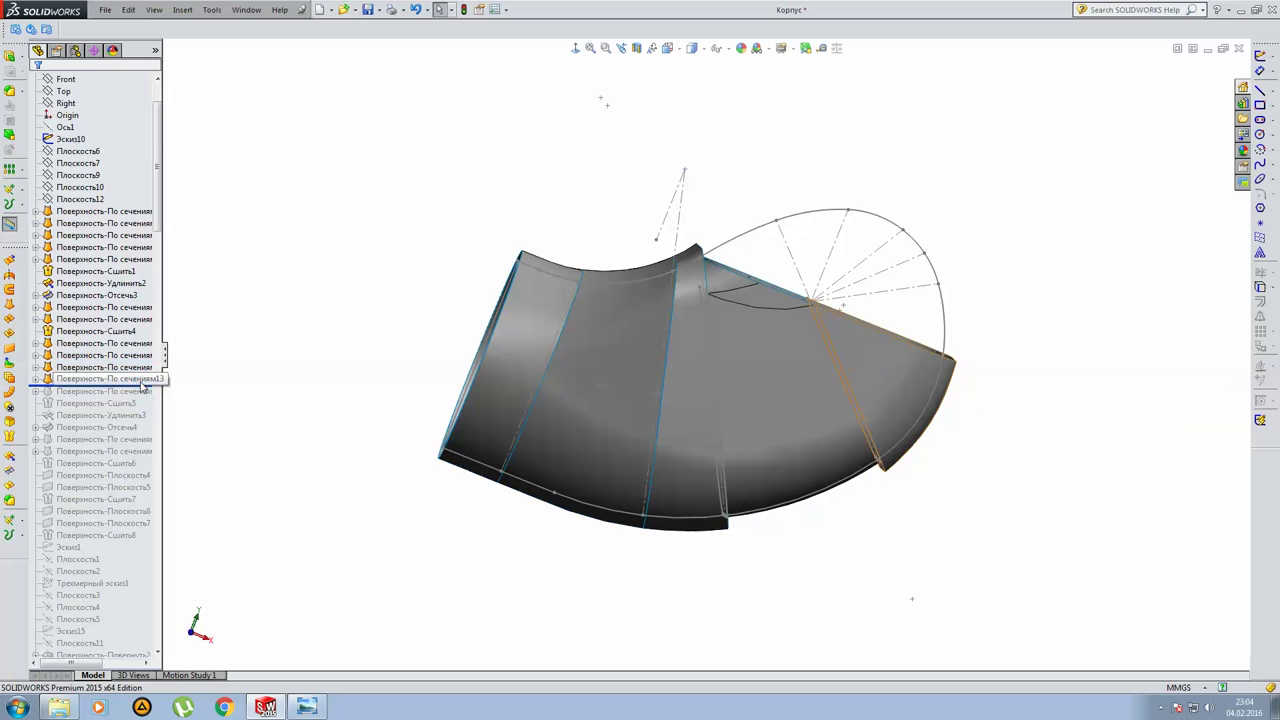
left_click(125, 379)
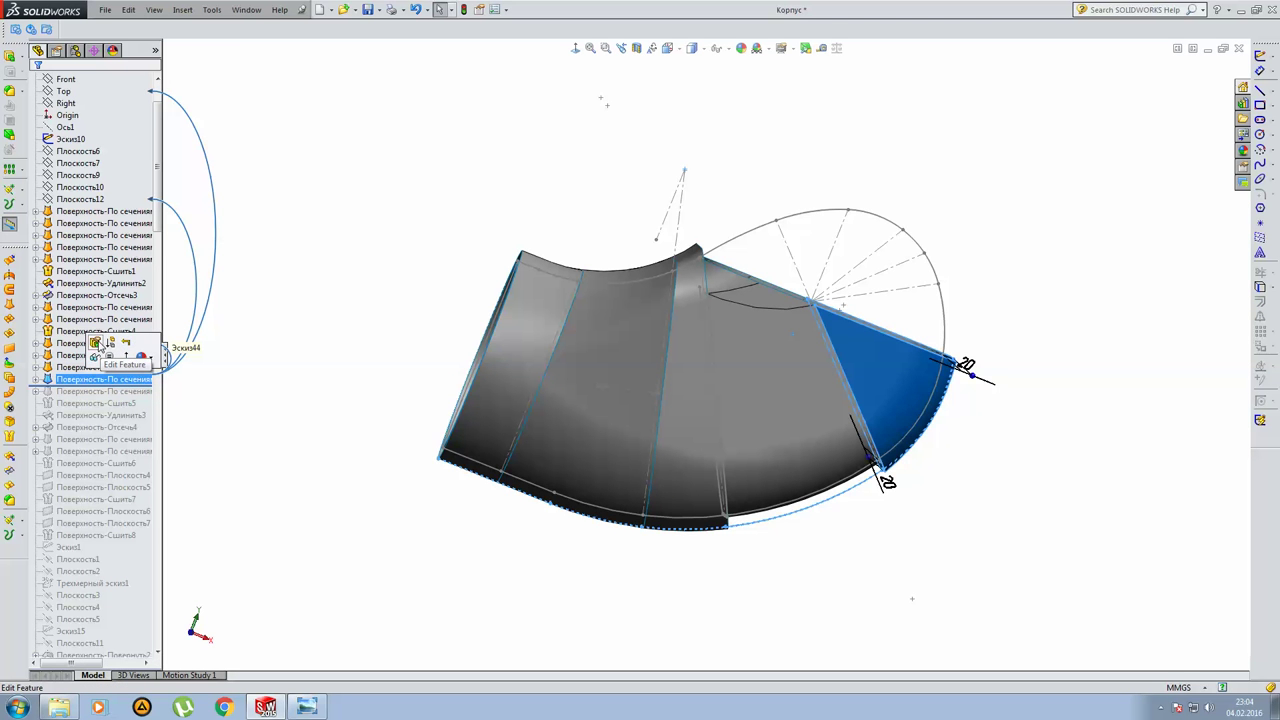
left_click(95, 343)
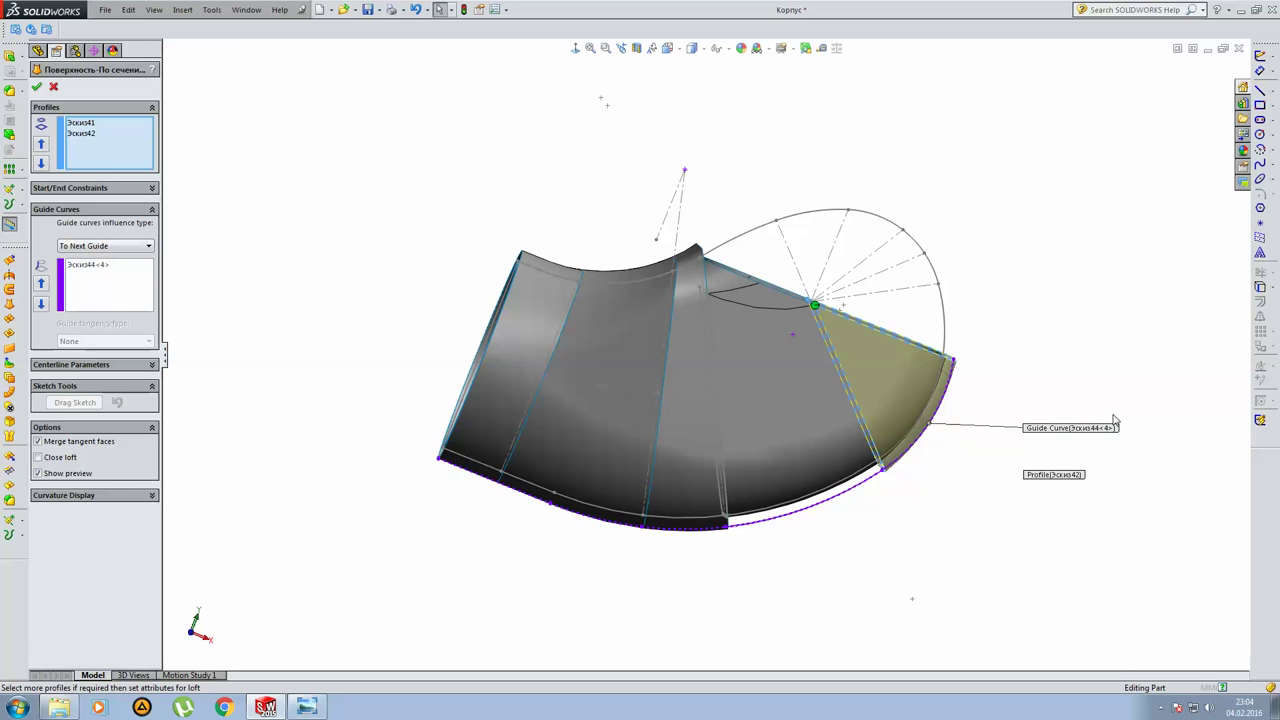
middle_click_drag(1114, 421, 993, 403)
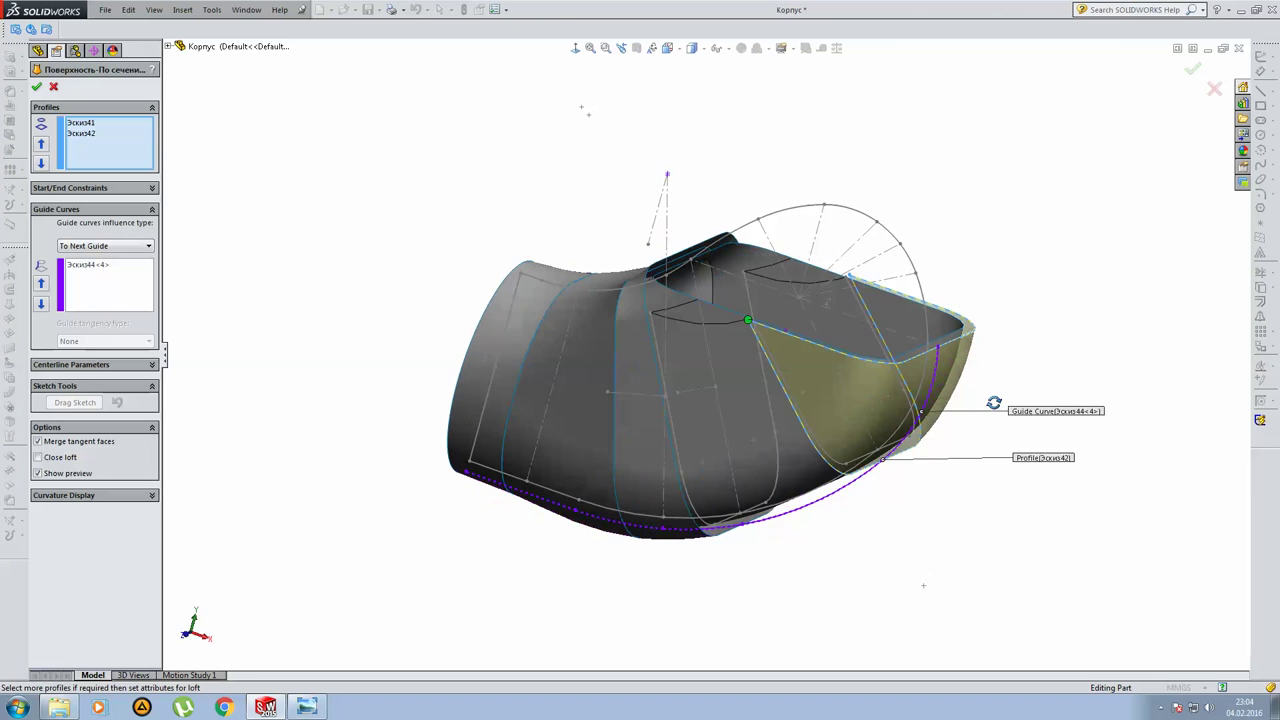
middle_click_drag(993, 403, 1038, 374)
right_click(1024, 368)
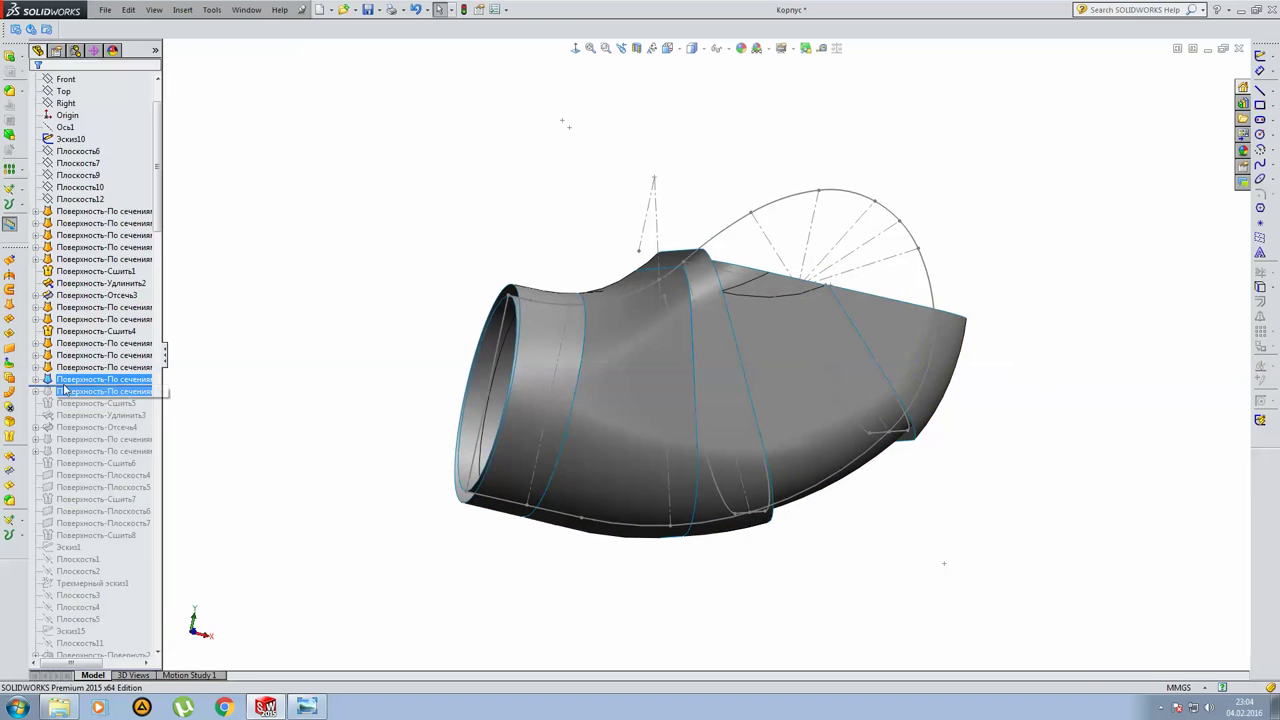
Open Эскиз41 and Эскиз42 in turn, view Эскиз42 Normal To, and exit both.
left_click(35, 380)
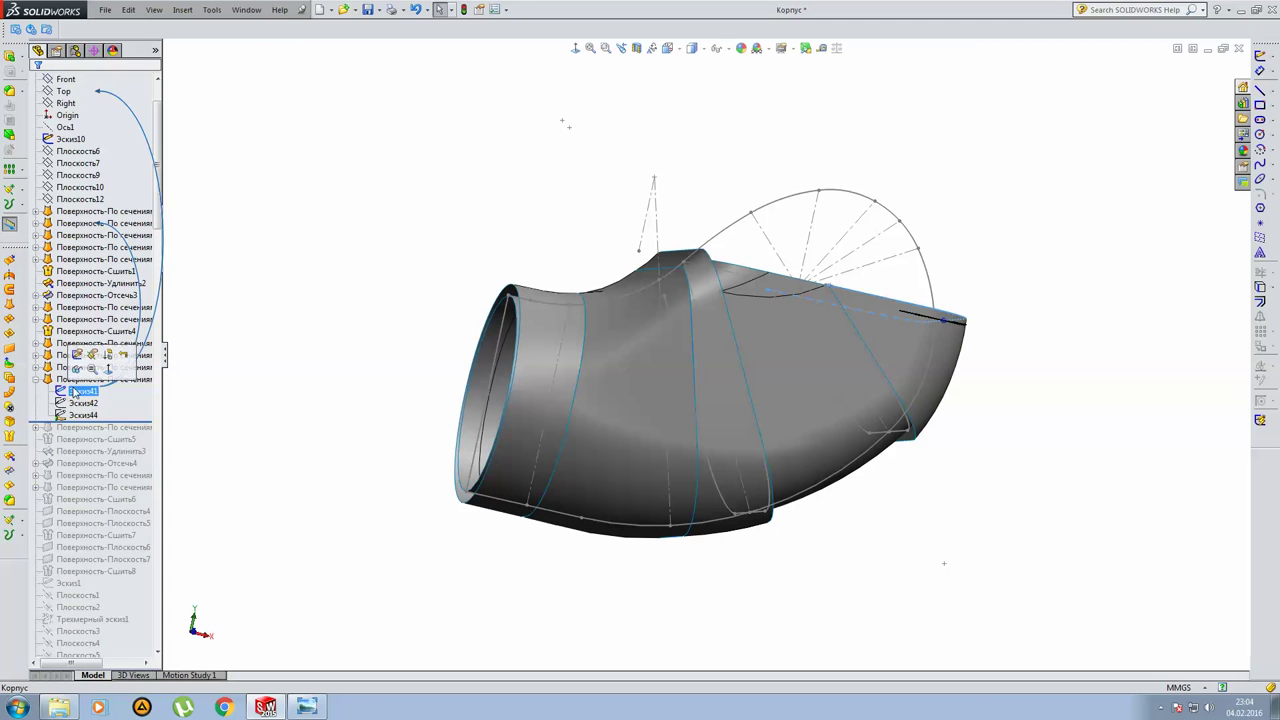
left_click(104, 341)
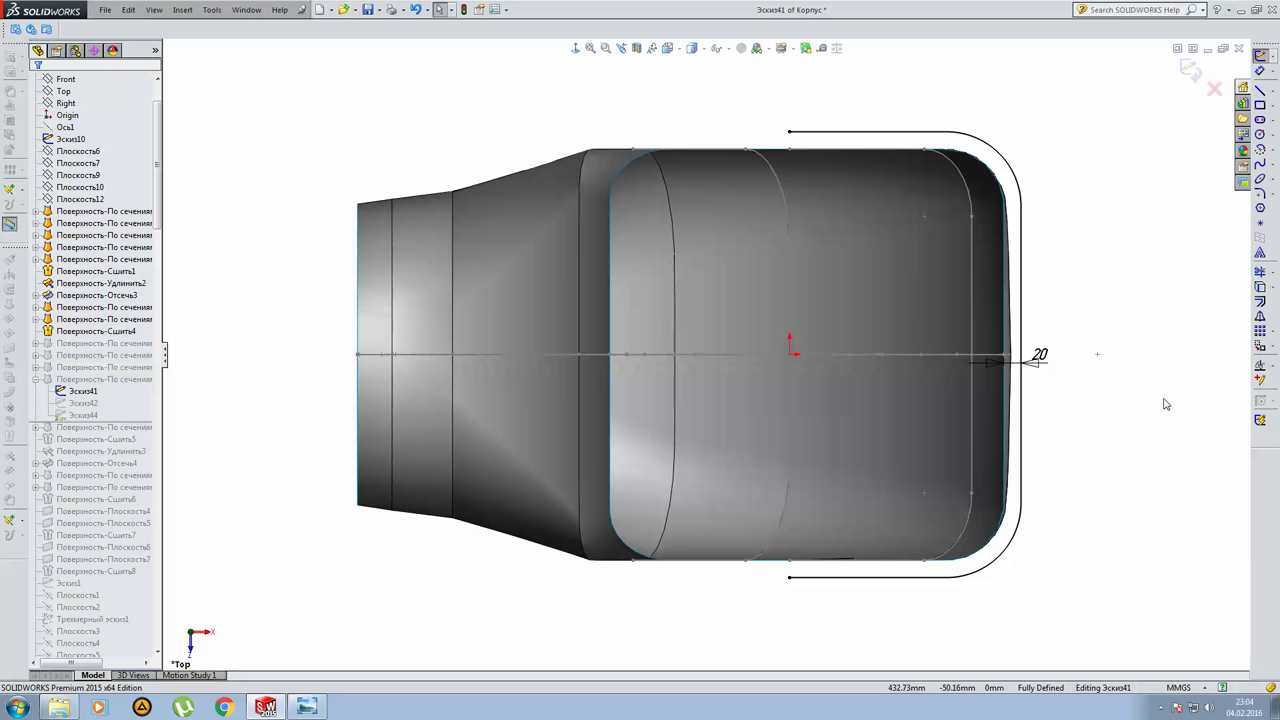
left_click(1187, 78)
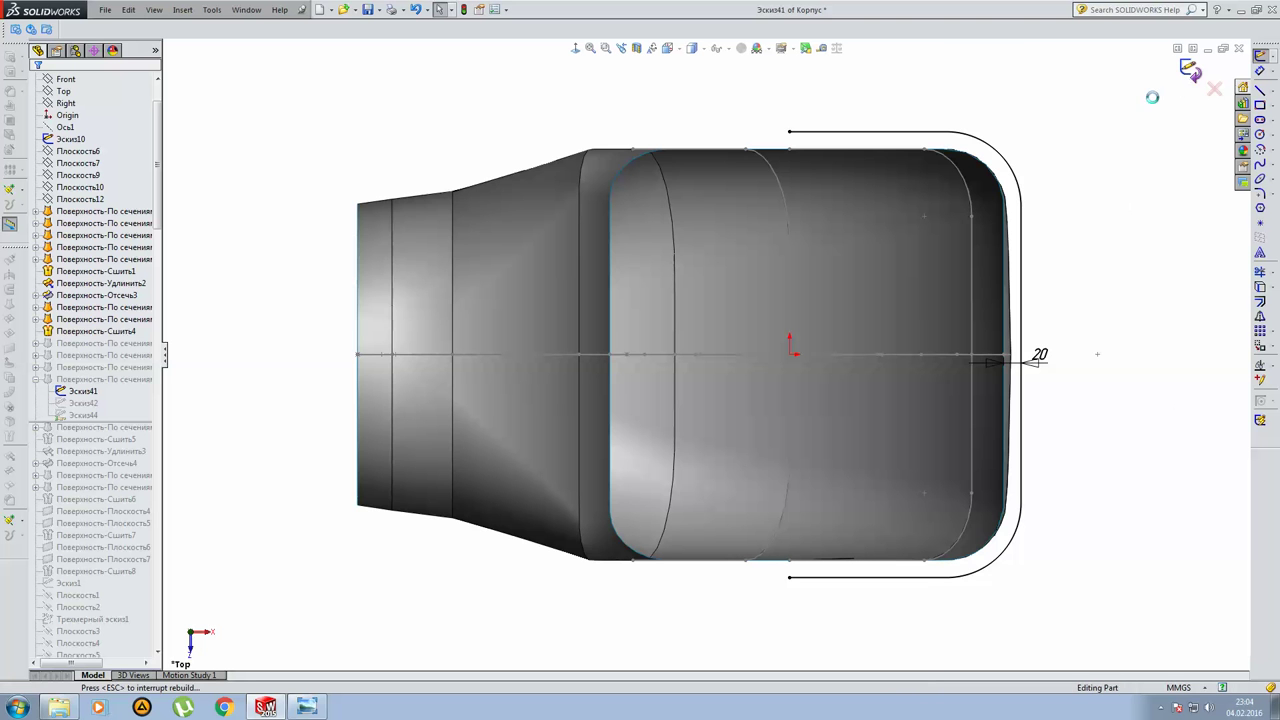
left_click(72, 406)
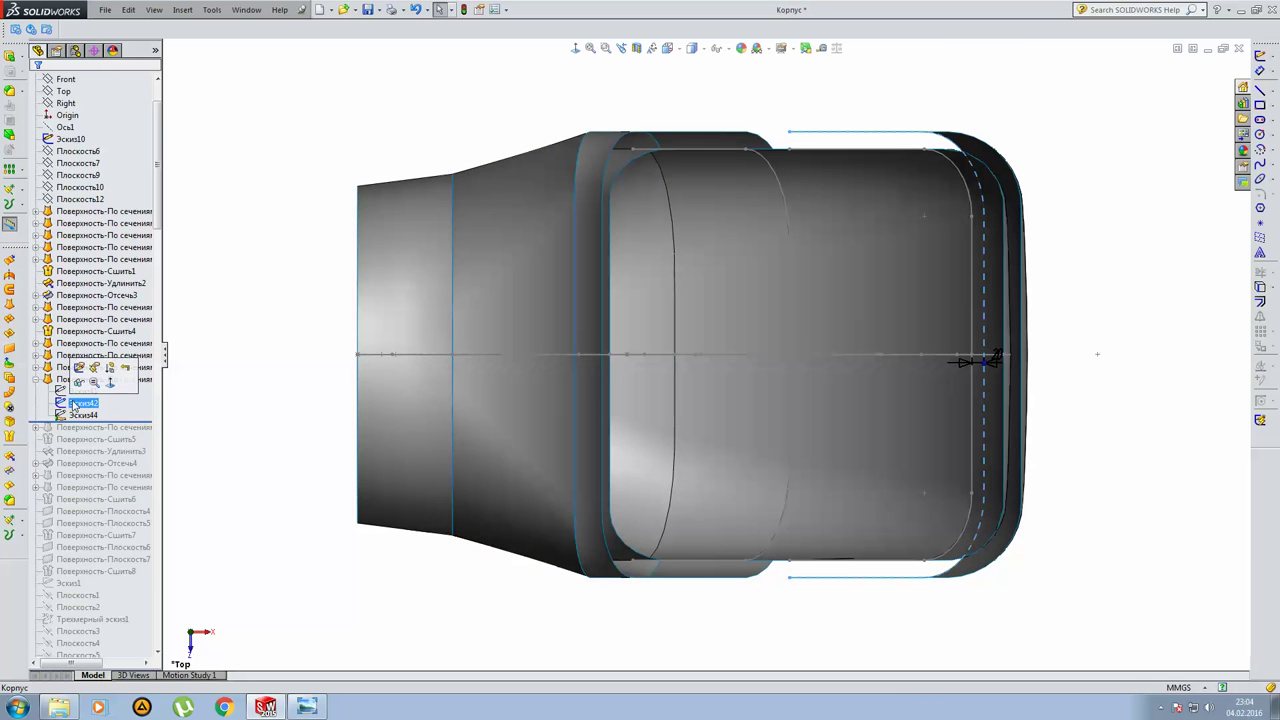
left_click(80, 369)
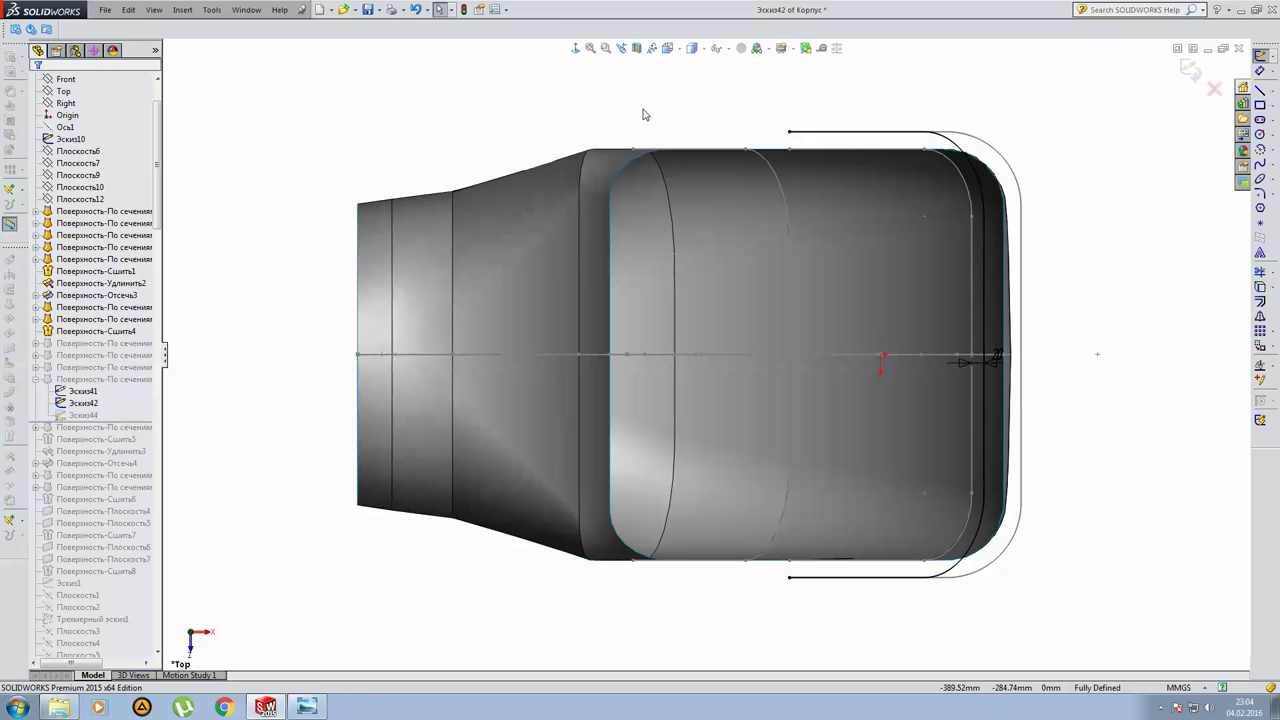
left_click(576, 49)
left_click(576, 49)
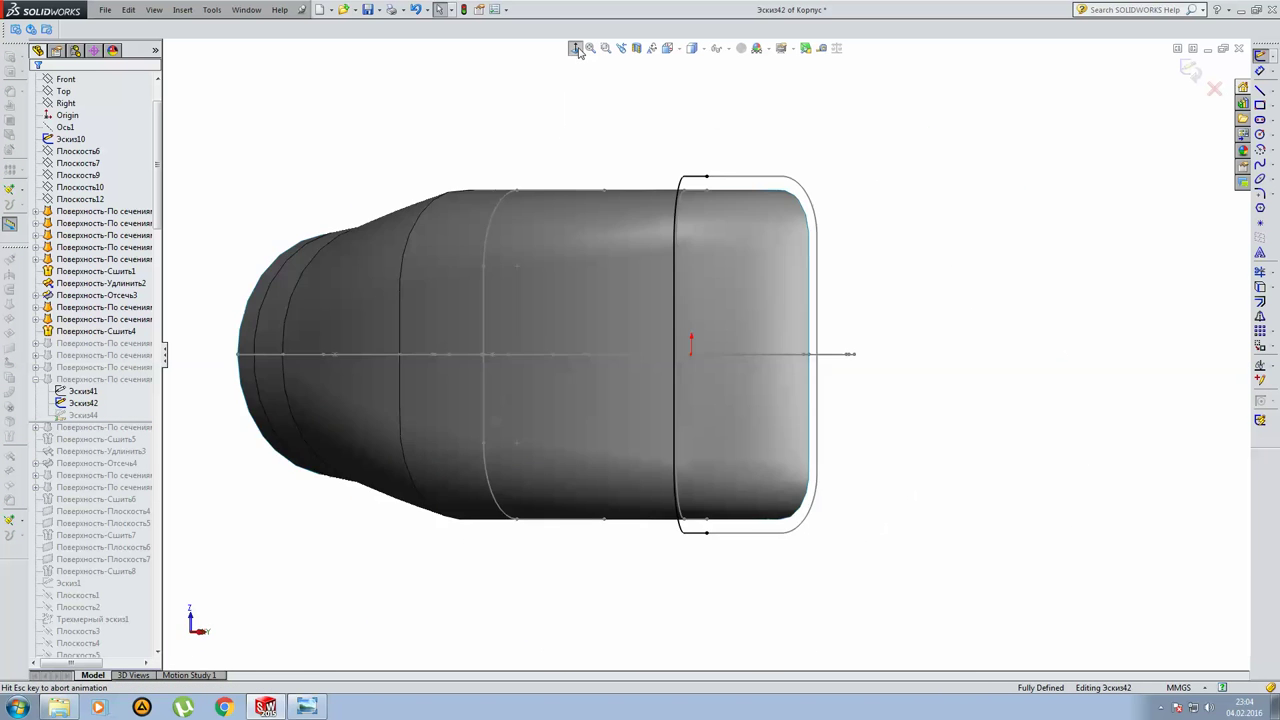
left_click(1190, 72)
middle_click_drag(731, 203, 615, 228)
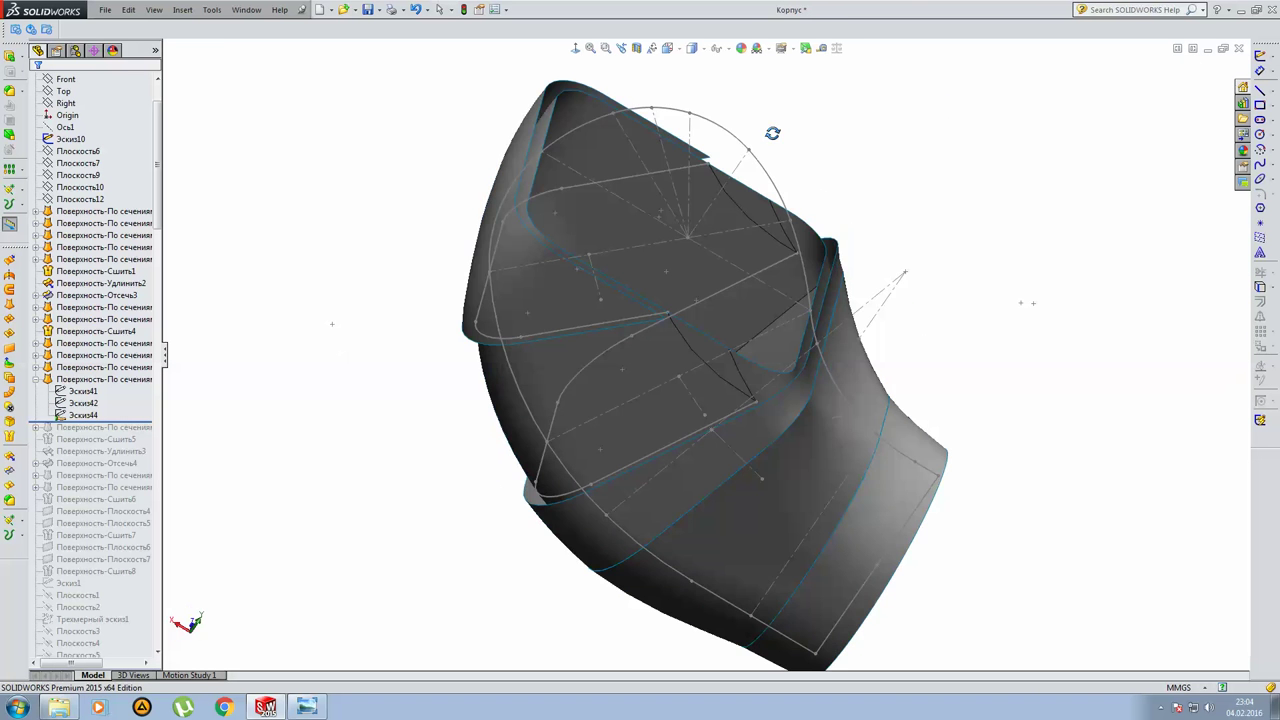
Check the Эскиз44 curve near the pipe opening, then collapse the loft.
mouse_move(307, 336)
middle_mouse_down()
mouse_move(437, 269)
mouse_move(354, 411)
middle_mouse_up()
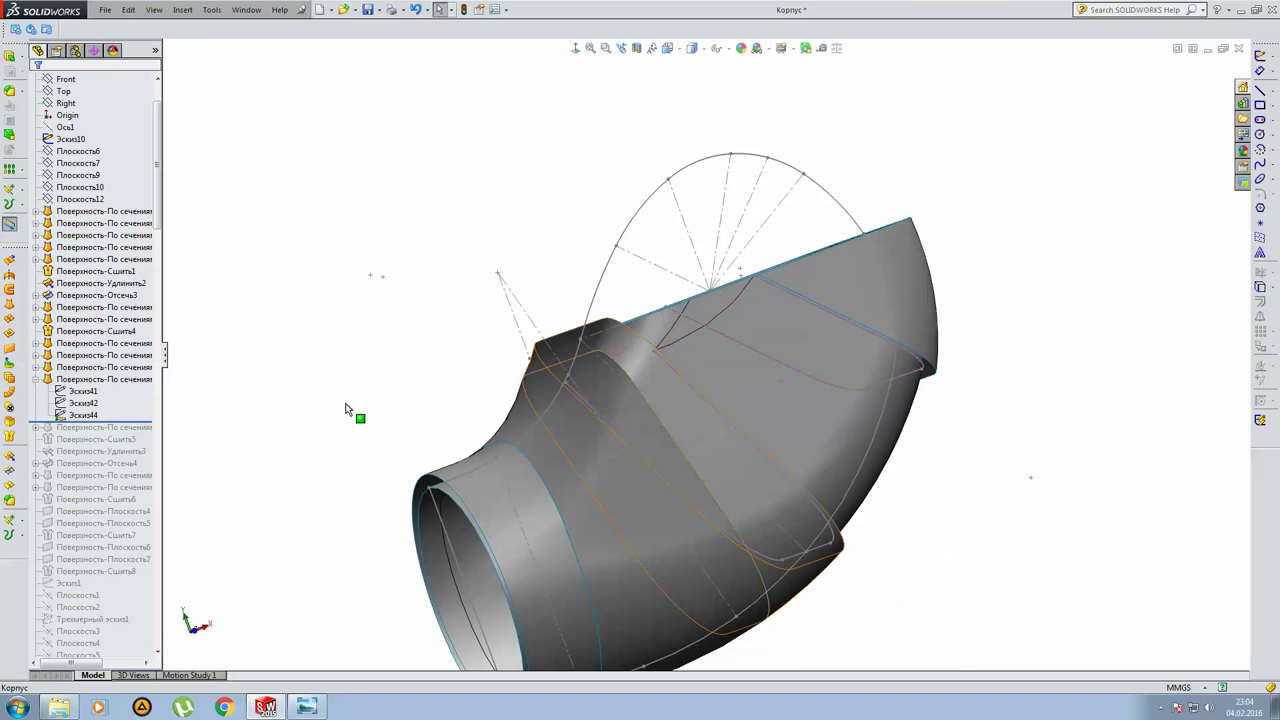
left_click(84, 415)
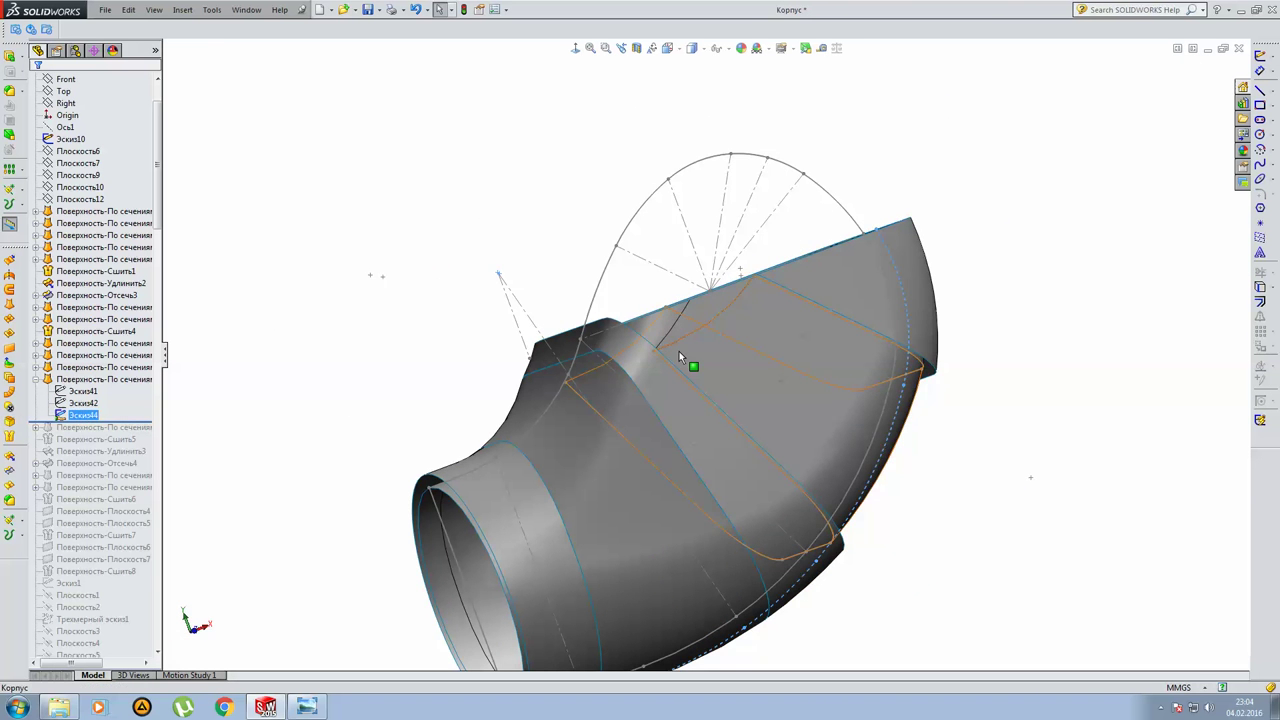
middle_click_drag(679, 351, 466, 334)
left_click(466, 334)
left_click(100, 379)
left_click(34, 379)
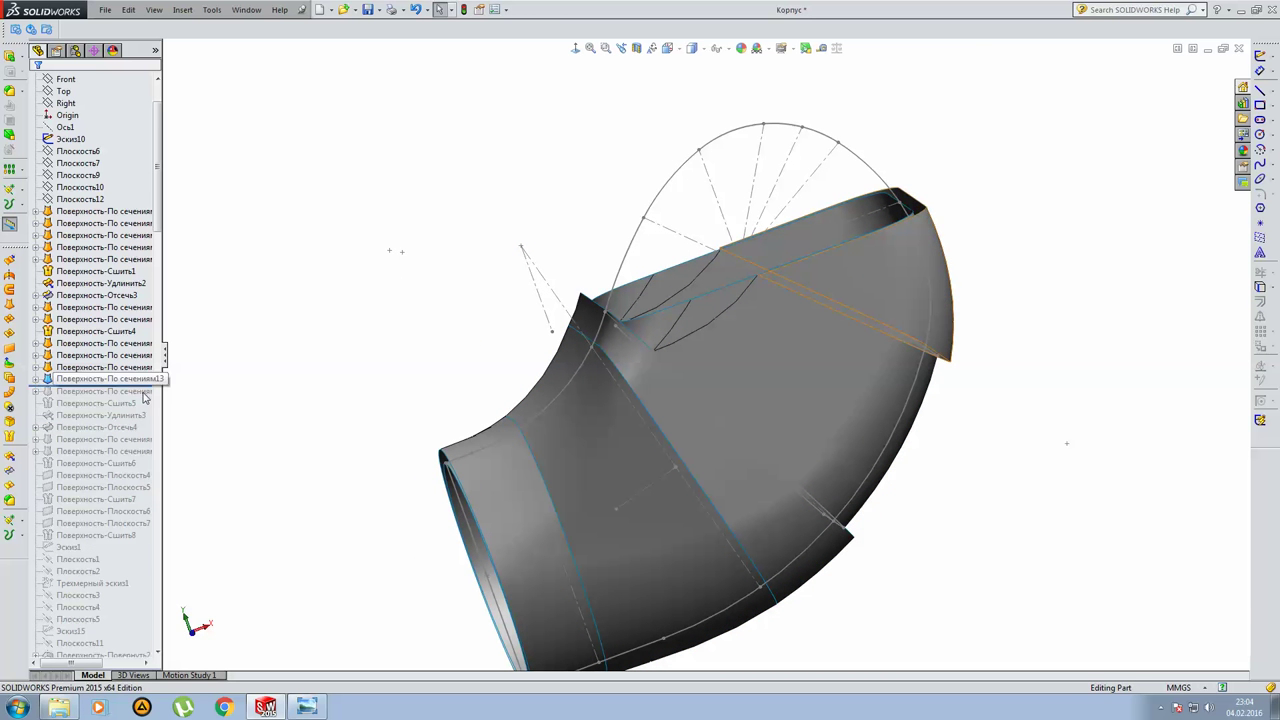
Roll forward one feature and expand the new loft to check Эскиз43.
left_click_drag(72, 386, 146, 398)
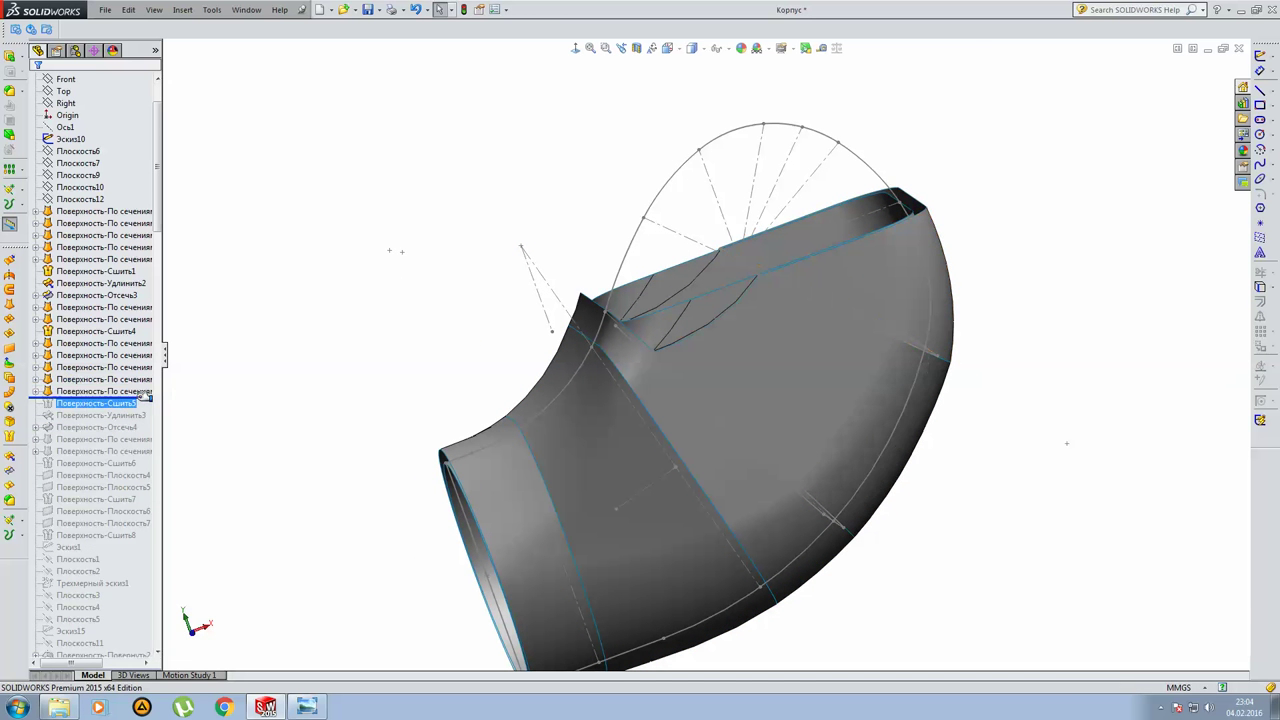
mouse_move(760, 430)
middle_mouse_down()
mouse_move(790, 497)
mouse_move(837, 494)
middle_mouse_up()
left_click(42, 392)
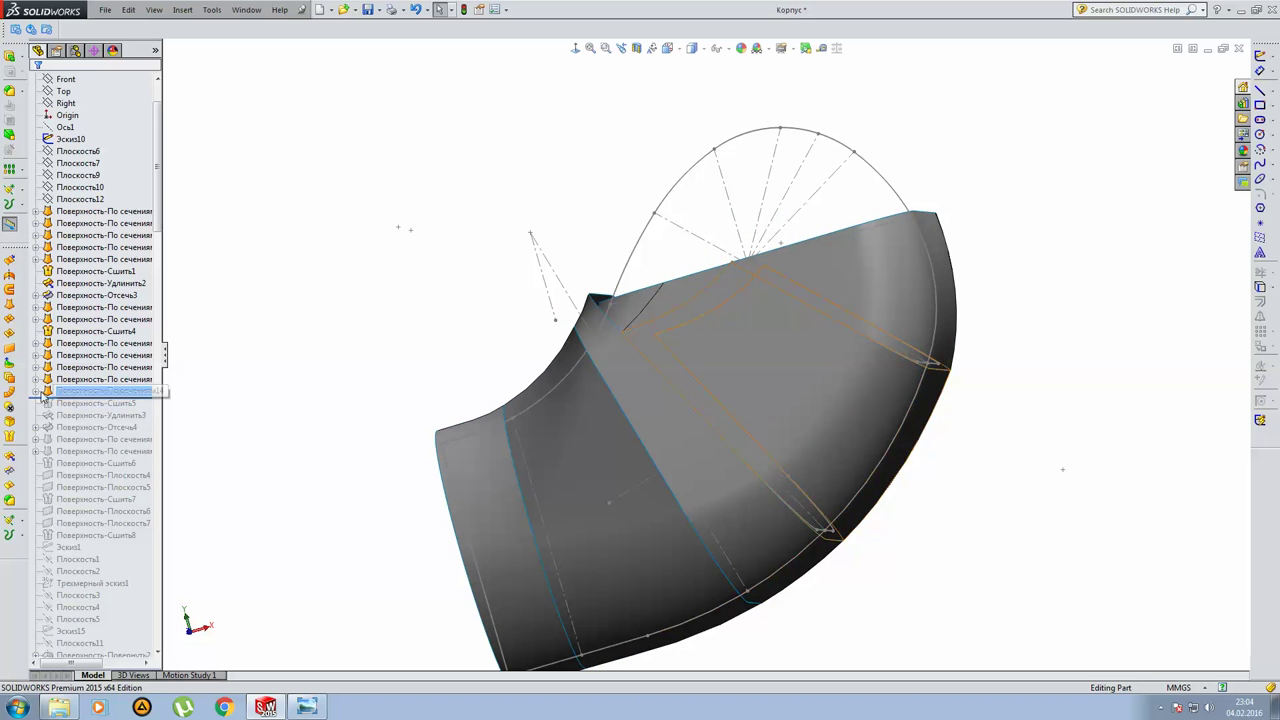
left_click(38, 392)
left_click(72, 403)
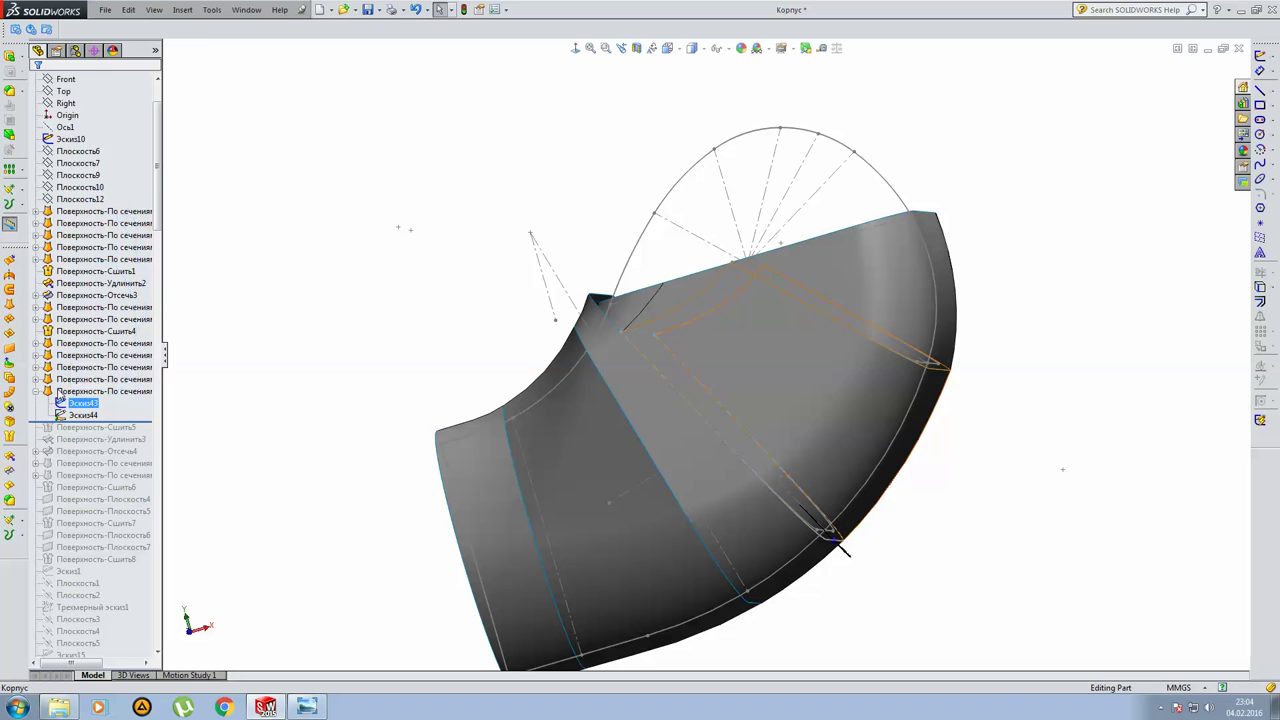
left_click(60, 379)
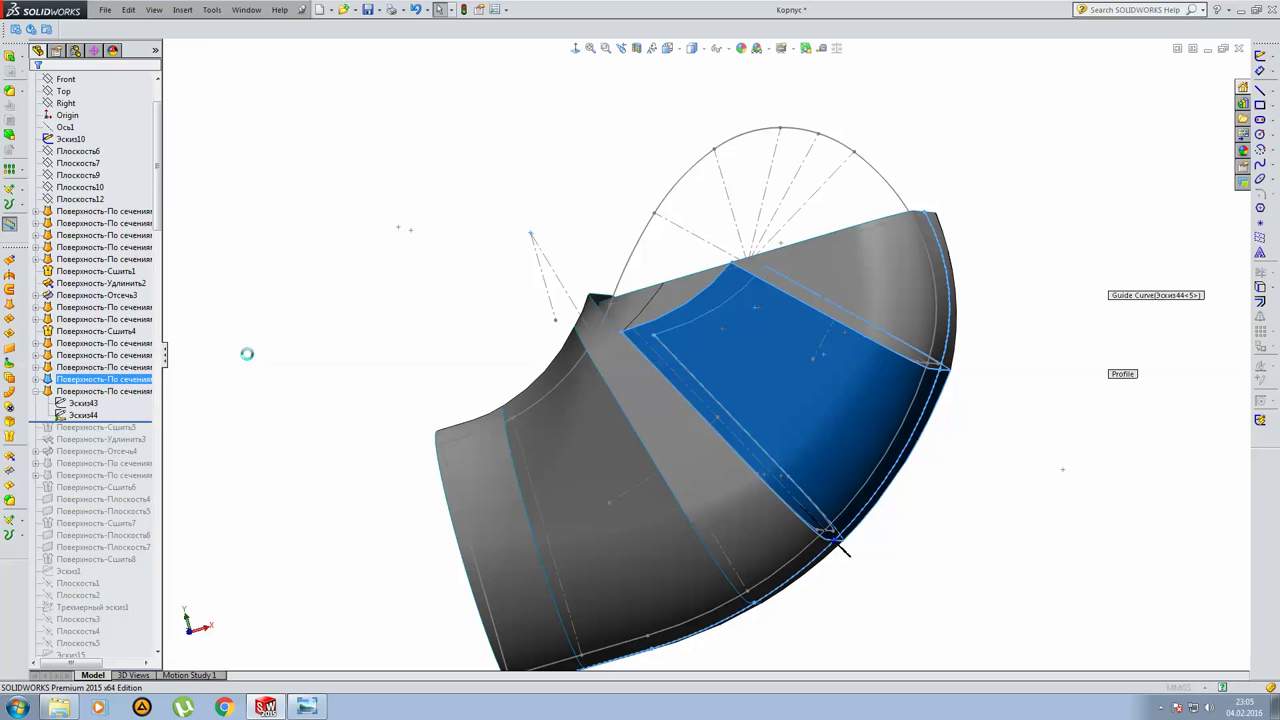
Accept the regenerated loft, check its Эскиз44 guide, and roll forward to Поверхность-Сшить5.
mouse_move(993, 366)
middle_mouse_down()
mouse_move(703, 417)
mouse_move(1006, 423)
middle_mouse_up()
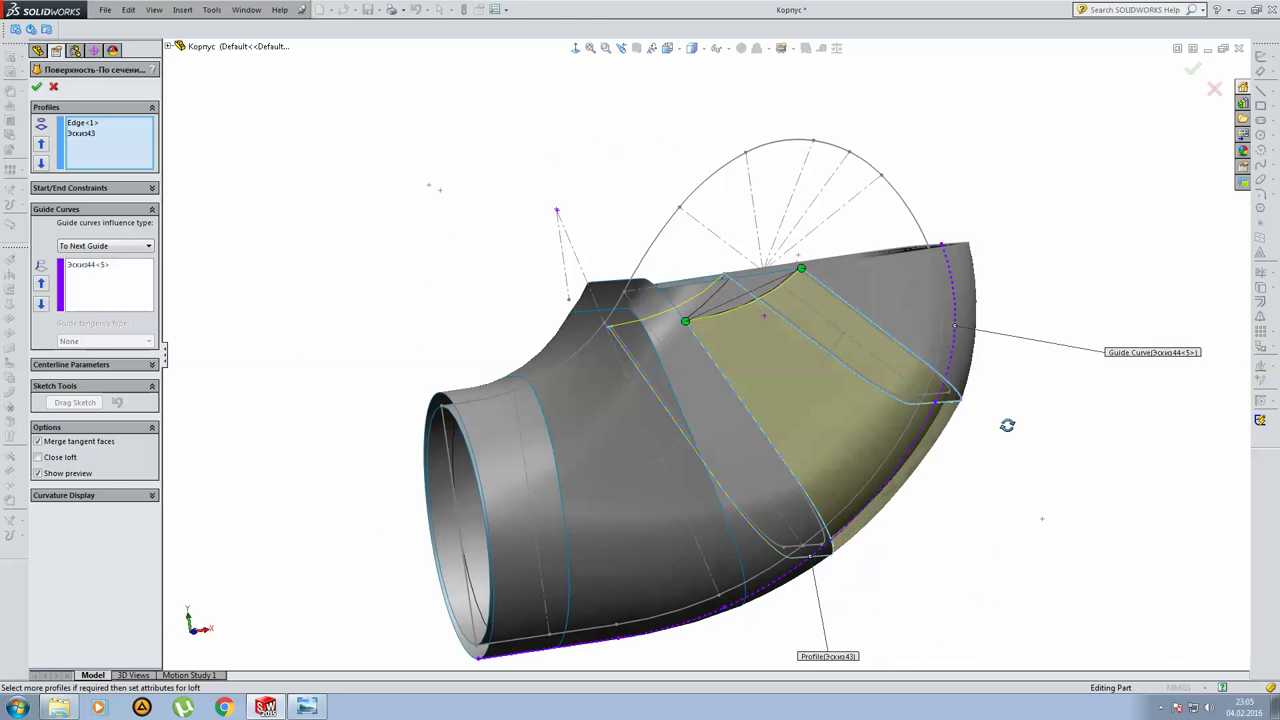
left_click(36, 86)
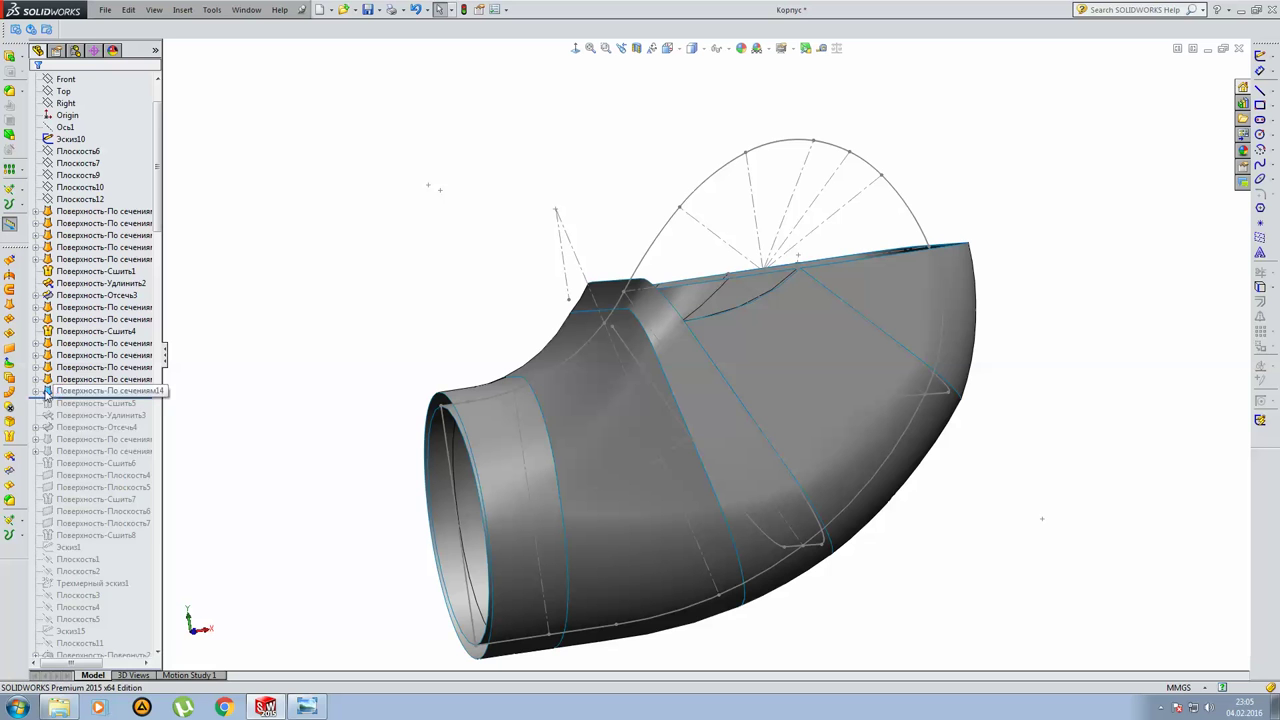
left_click(35, 391)
left_click(77, 414)
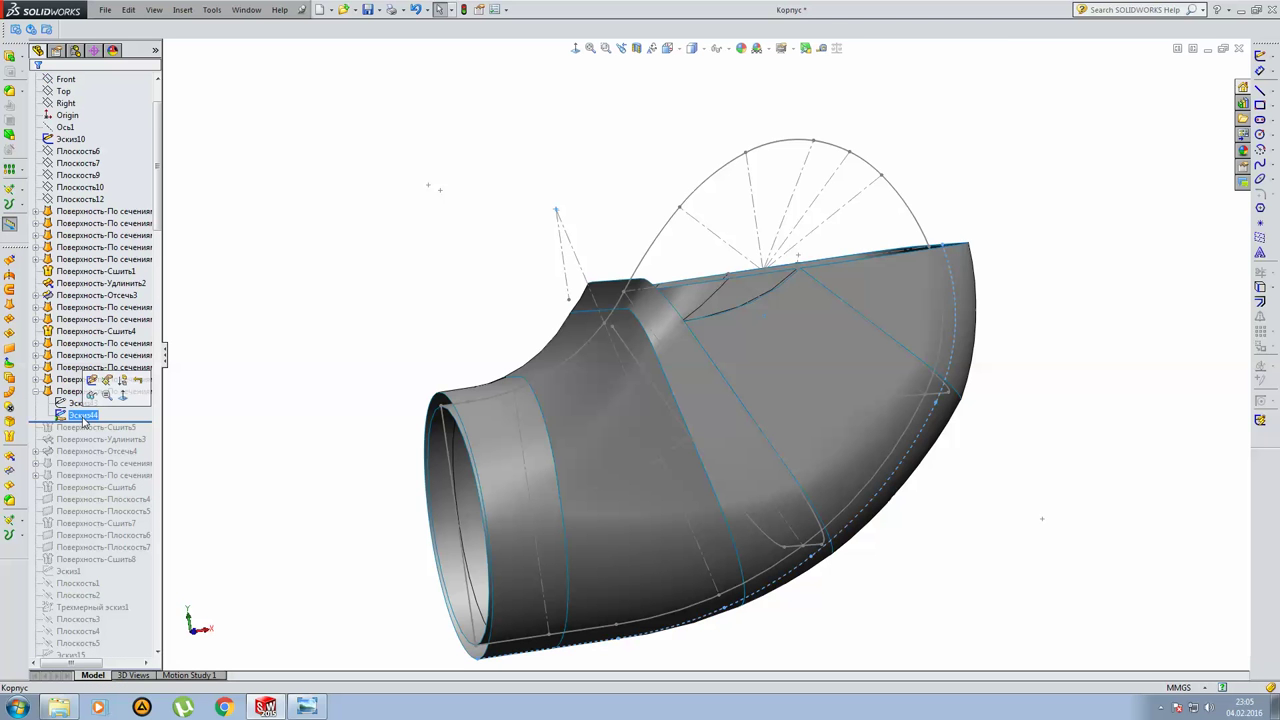
key("Escape")
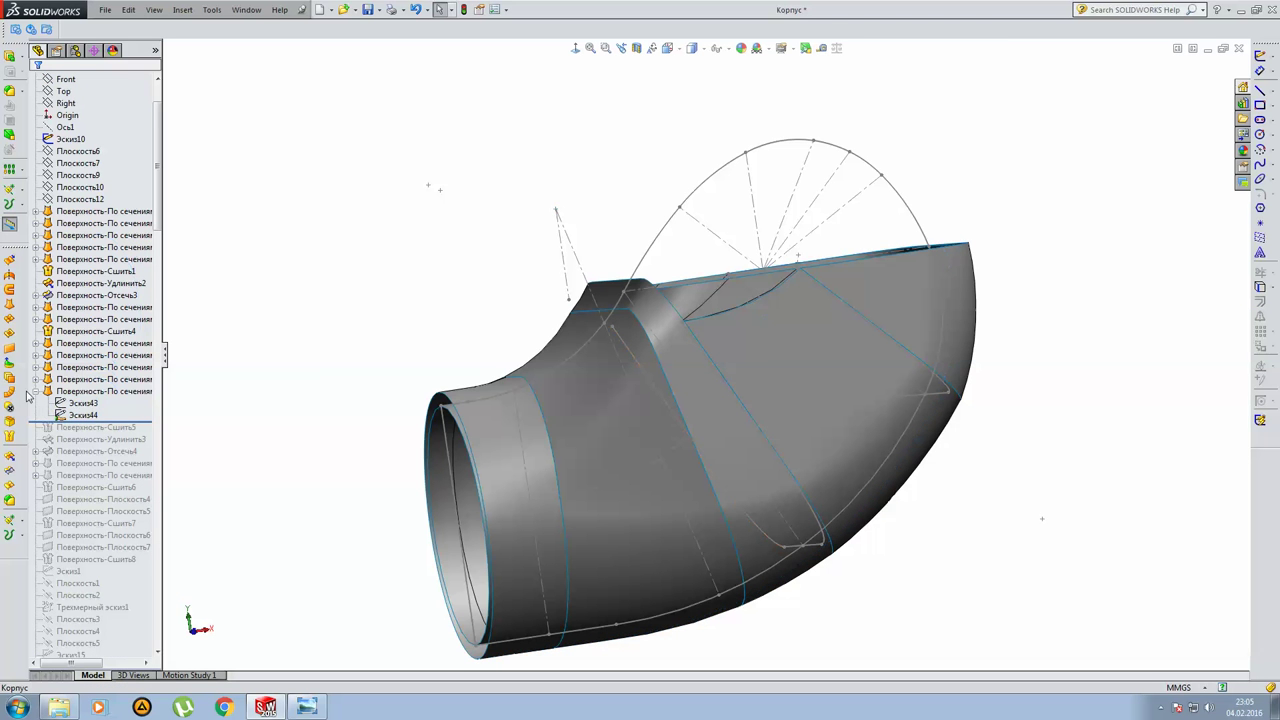
left_click(36, 392)
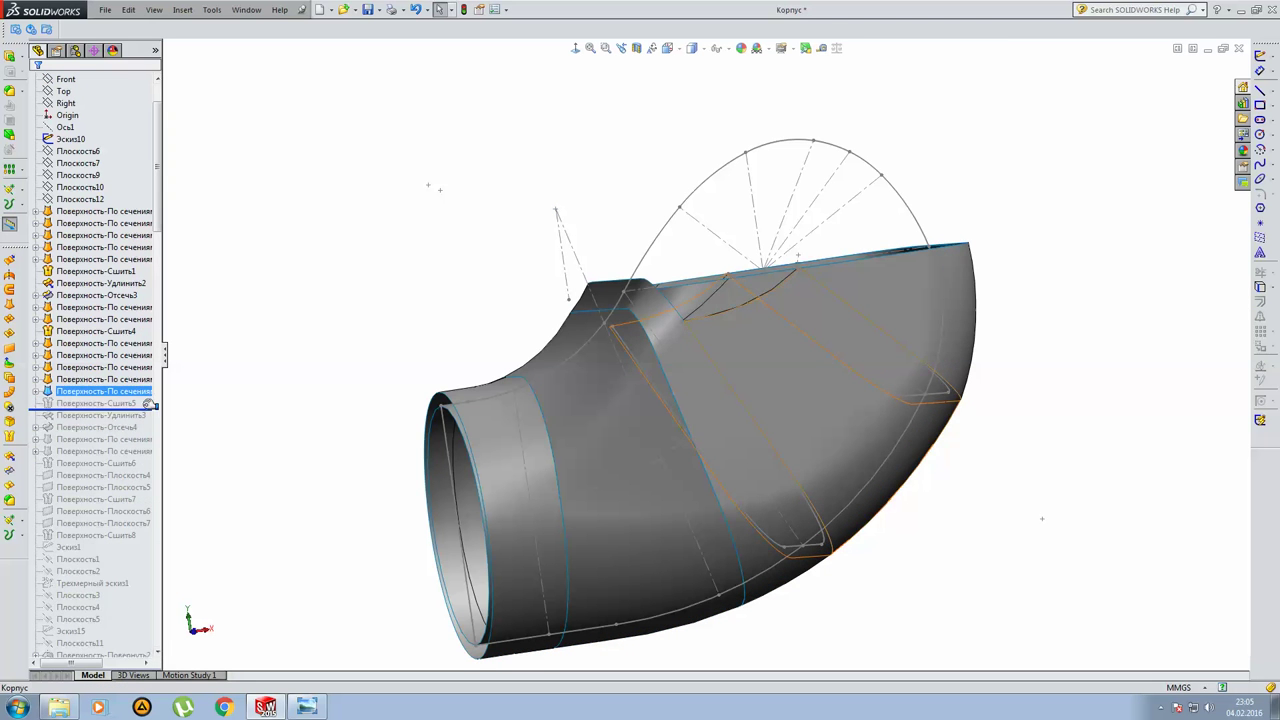
left_click_drag(143, 407, 145, 411)
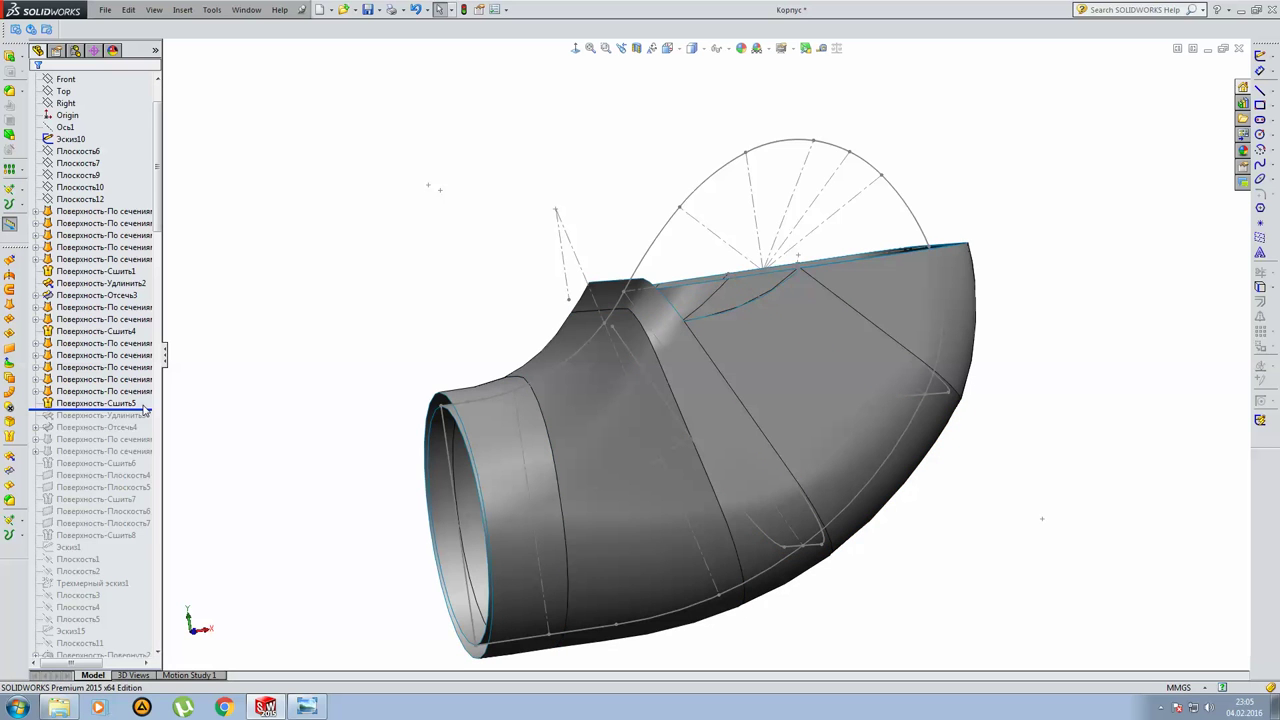
Hide the leftover sketches Эскиз10 and Эскиз26.
right_click(688, 199)
left_click(712, 176)
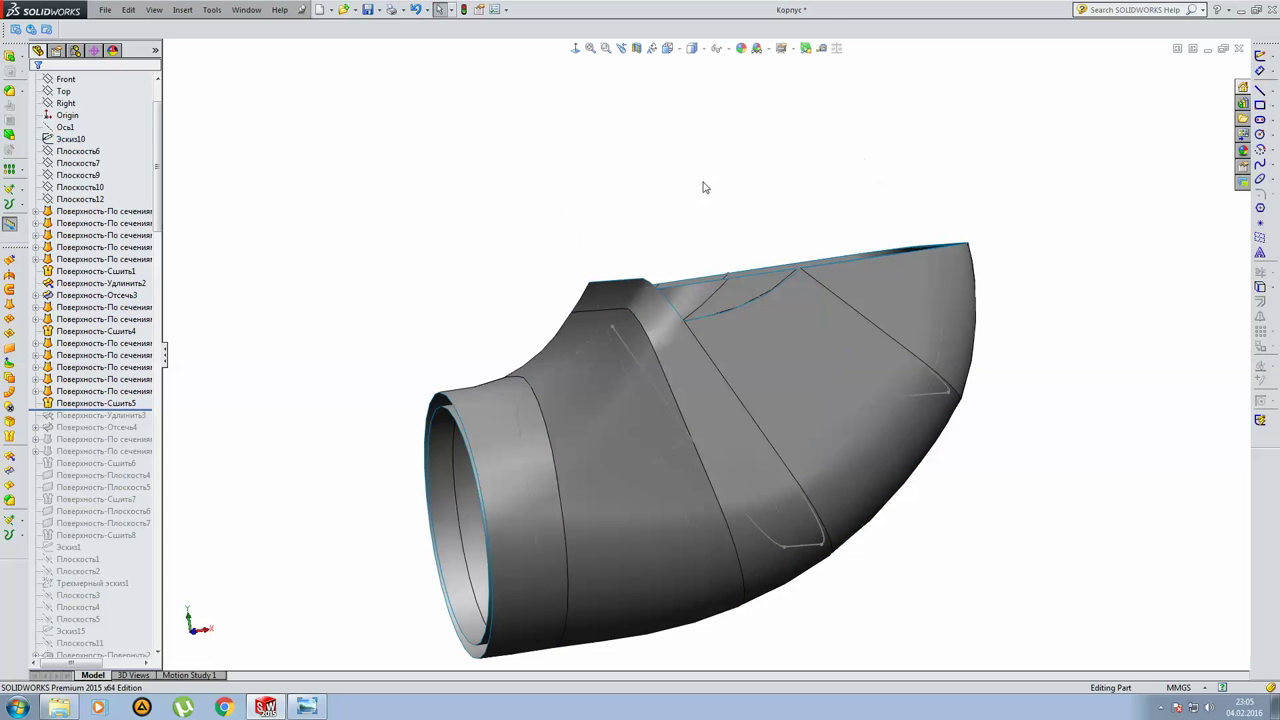
right_click(945, 399)
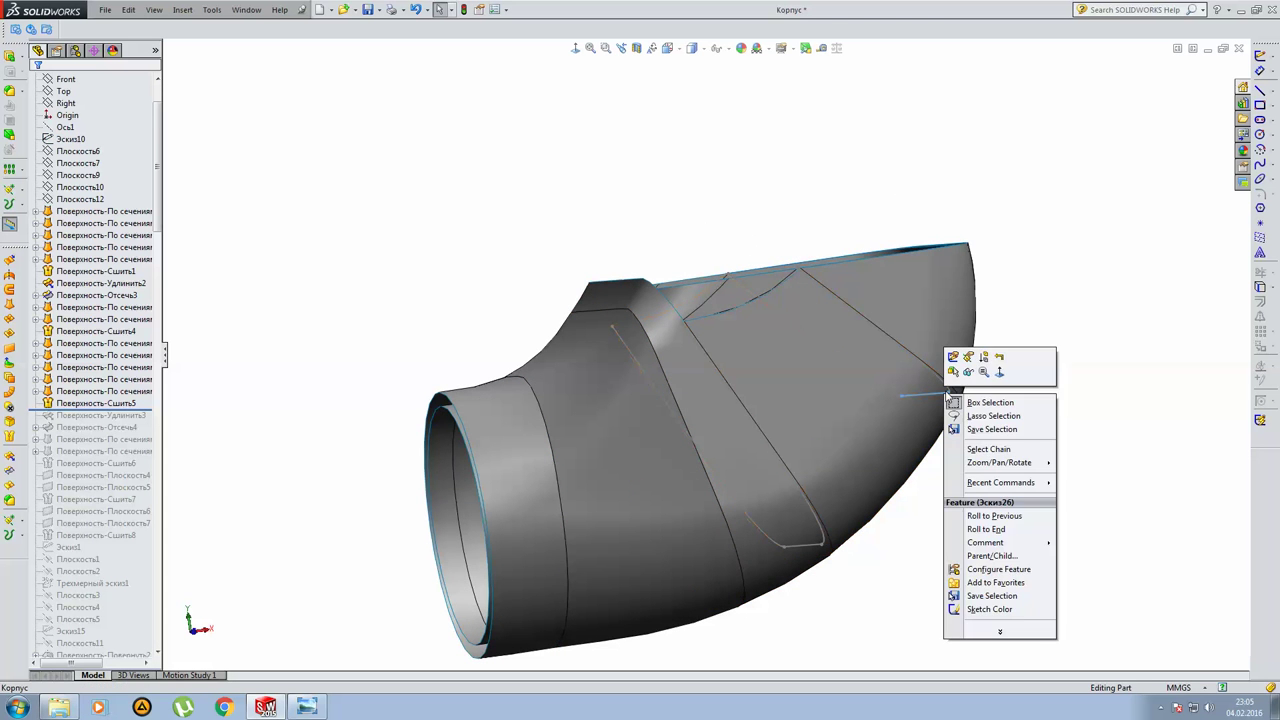
left_click(969, 372)
right_click(815, 550)
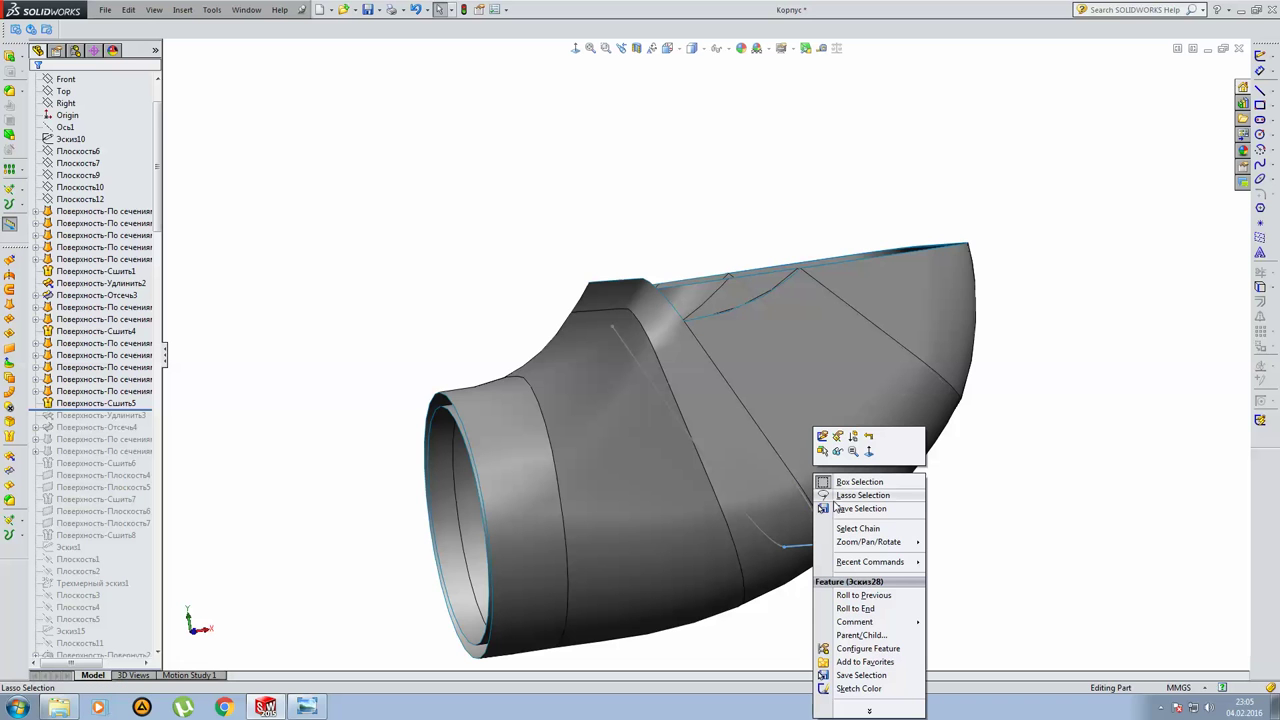
key("Escape")
Edit the Поверхность-Сшить5 knit and confirm it unchanged.
mouse_move(371, 409)
middle_mouse_down()
mouse_move(373, 323)
mouse_move(674, 394)
mouse_move(737, 526)
middle_mouse_up()
scroll(680, 394, "up", 3)
left_click(82, 403)
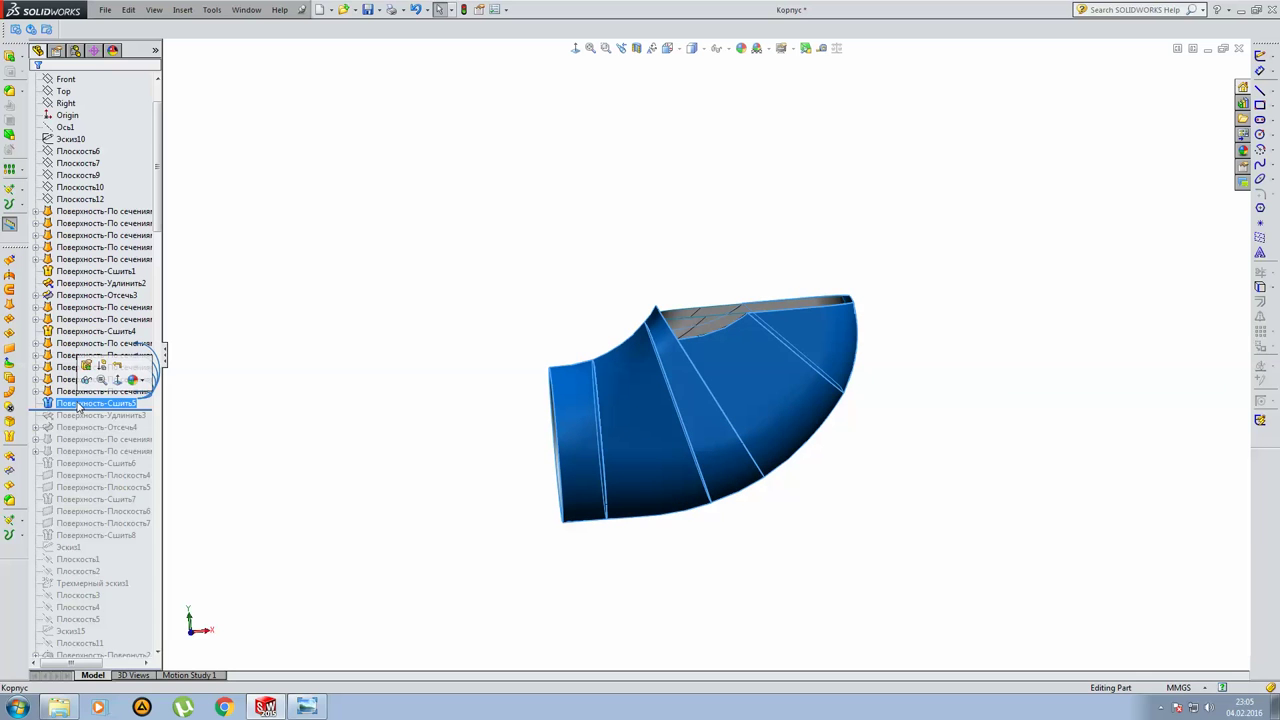
left_click(86, 367)
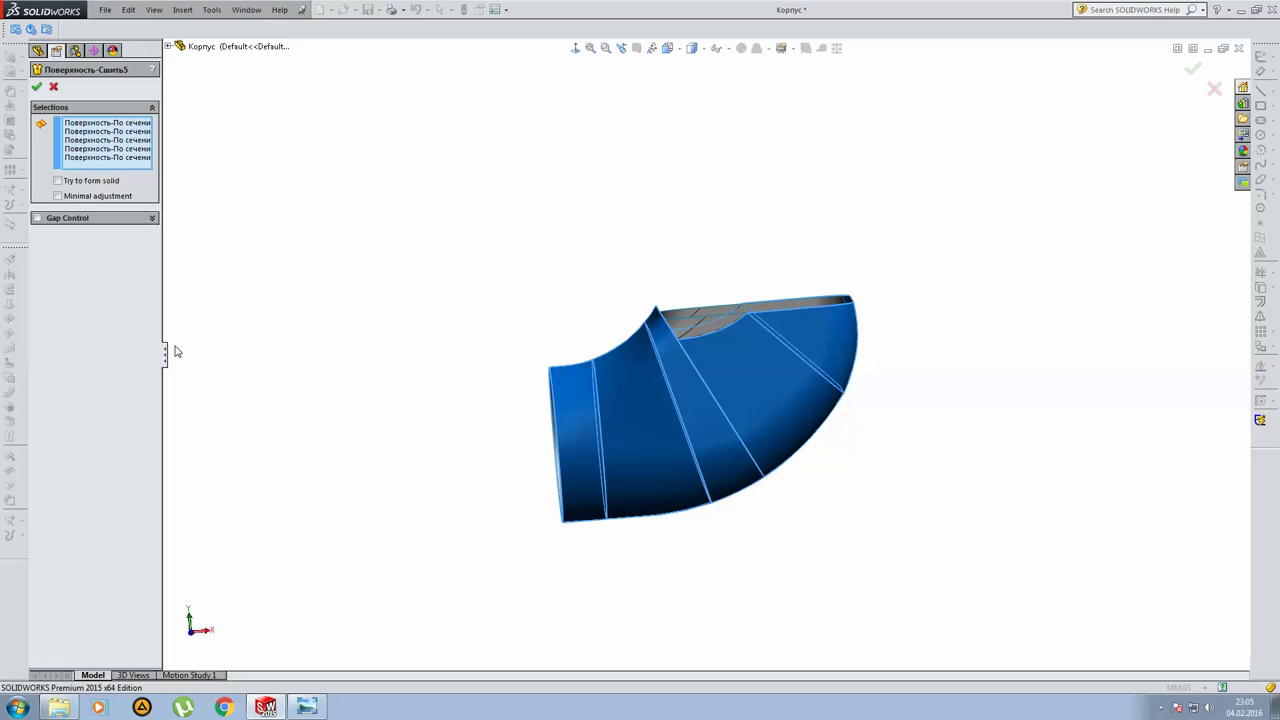
key("Return")
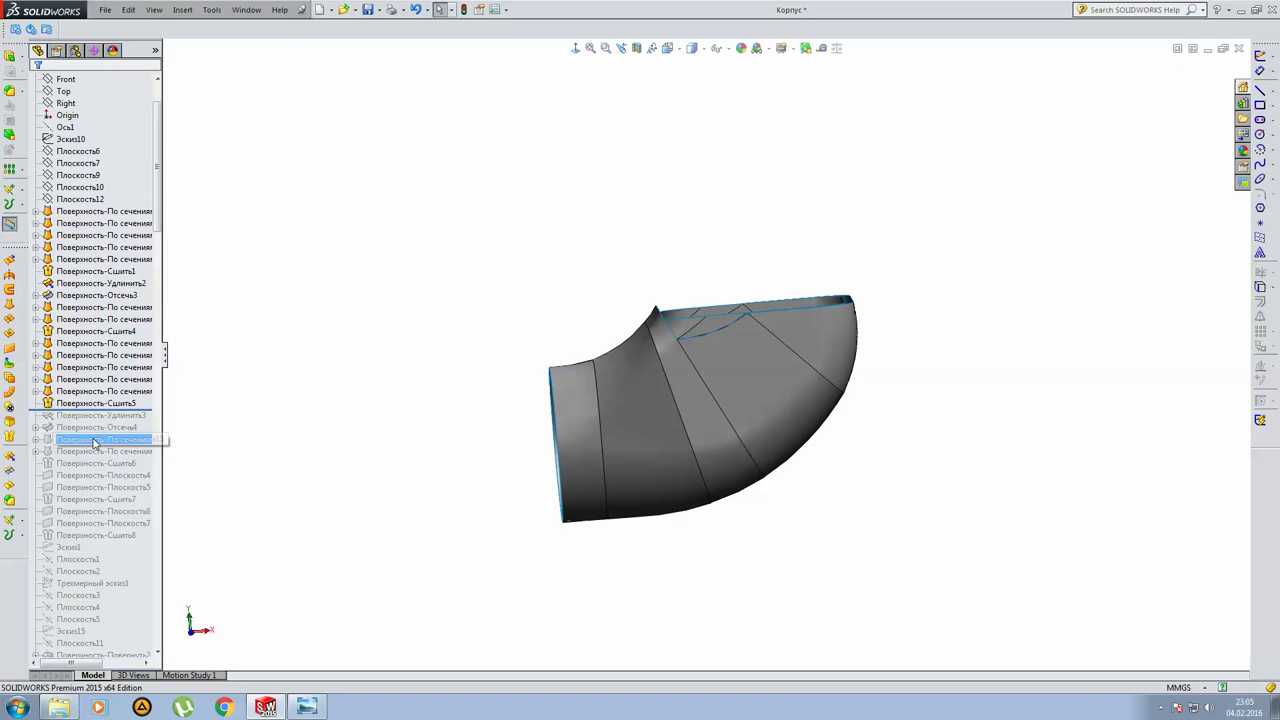
Roll forward to Поверхность-Удлинить3, check its extended Edge<1>, and accept.
left_click(124, 416)
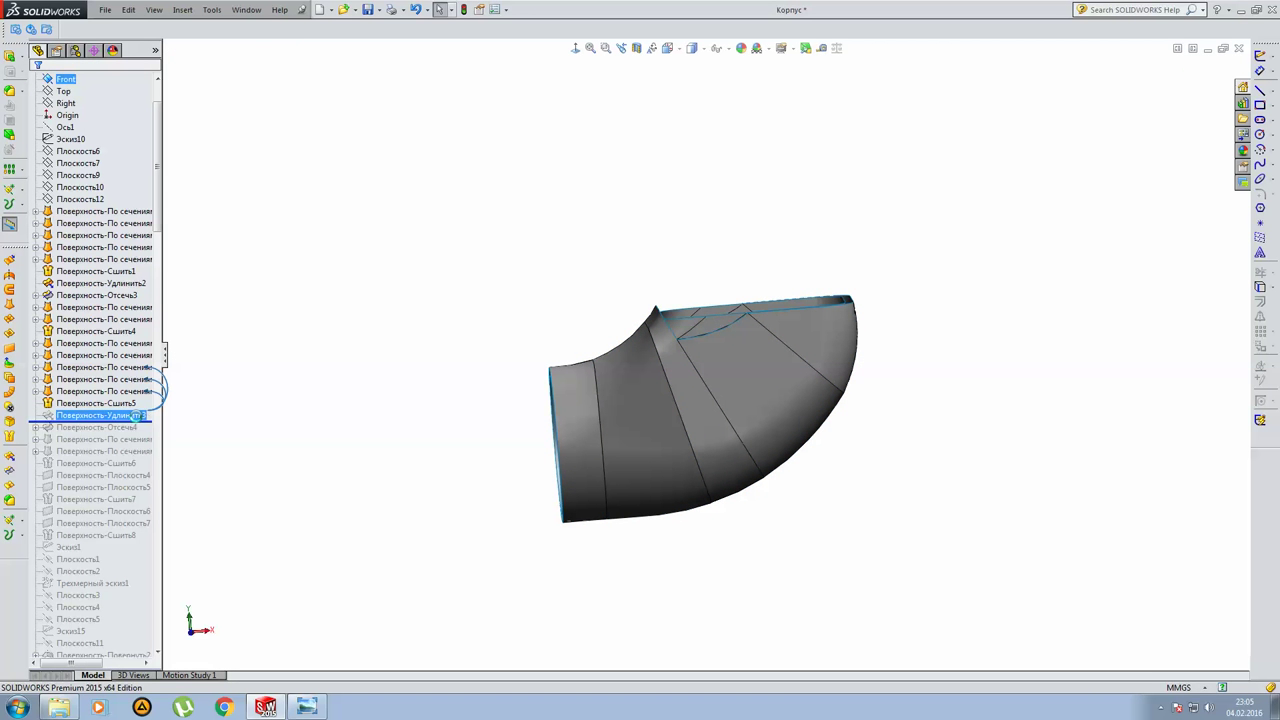
left_click_drag(128, 410, 100, 420)
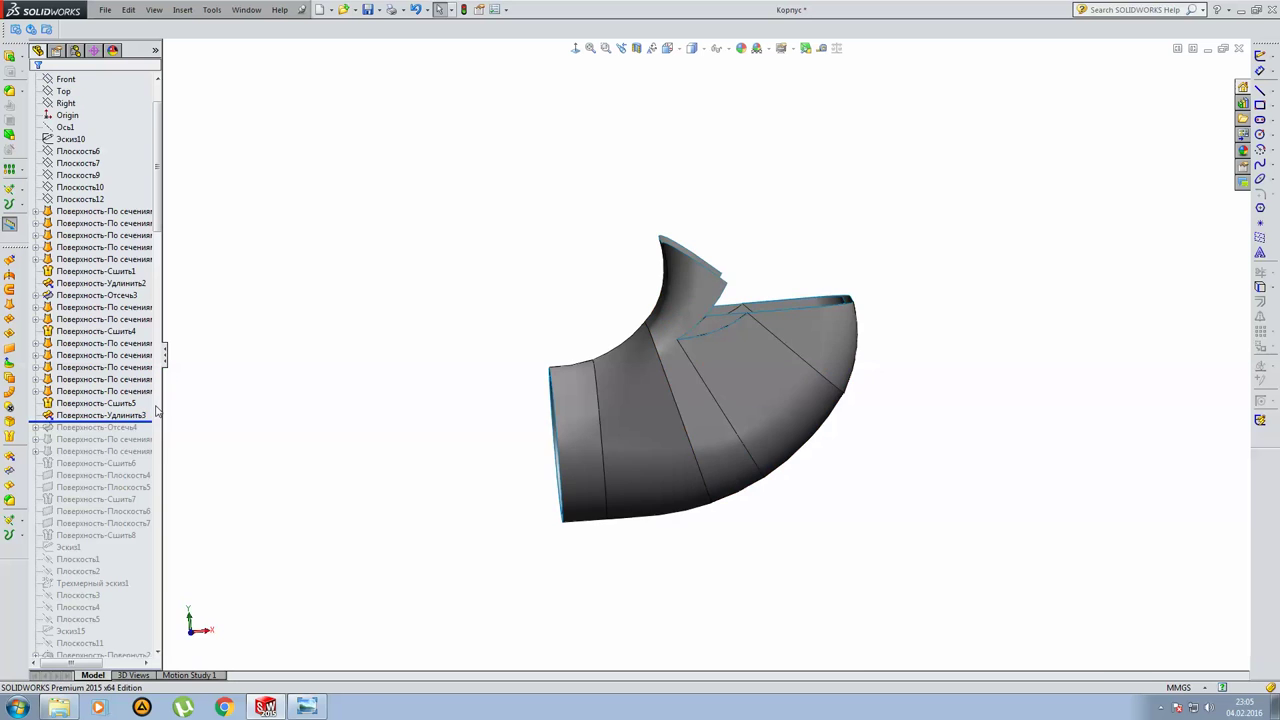
scroll(703, 328, "down", 3)
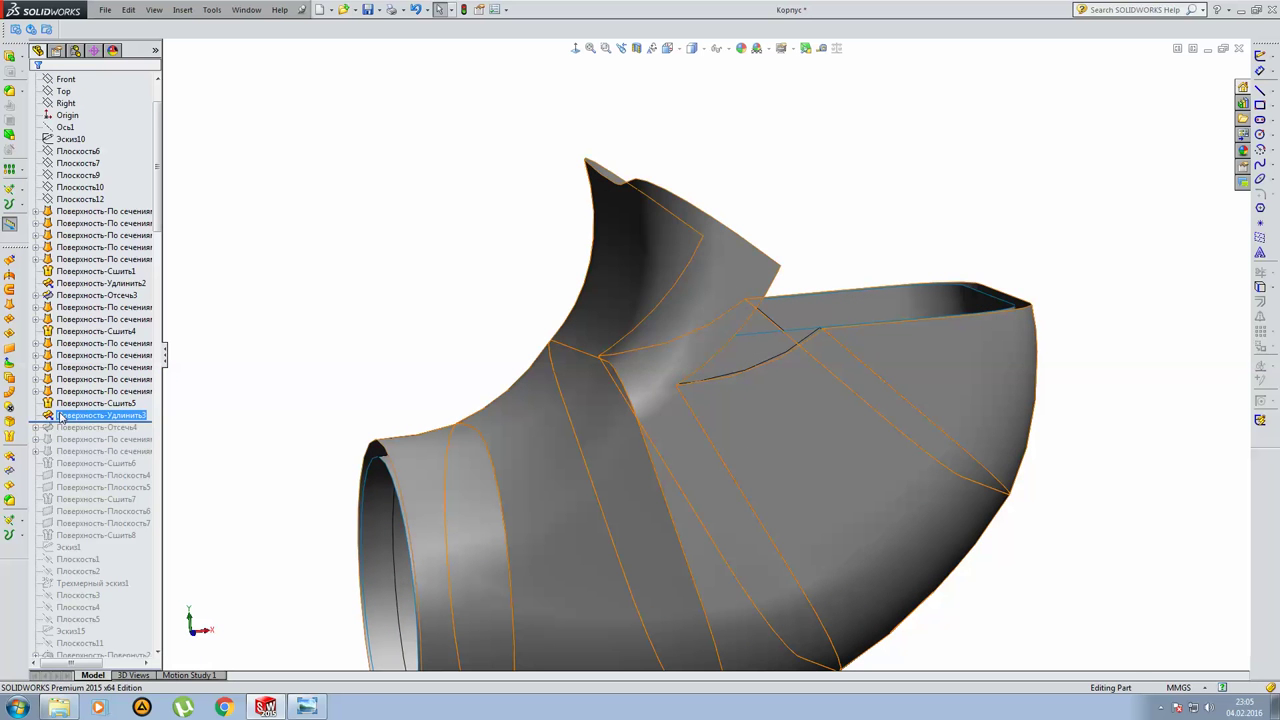
left_click(66, 415)
left_click(100, 367)
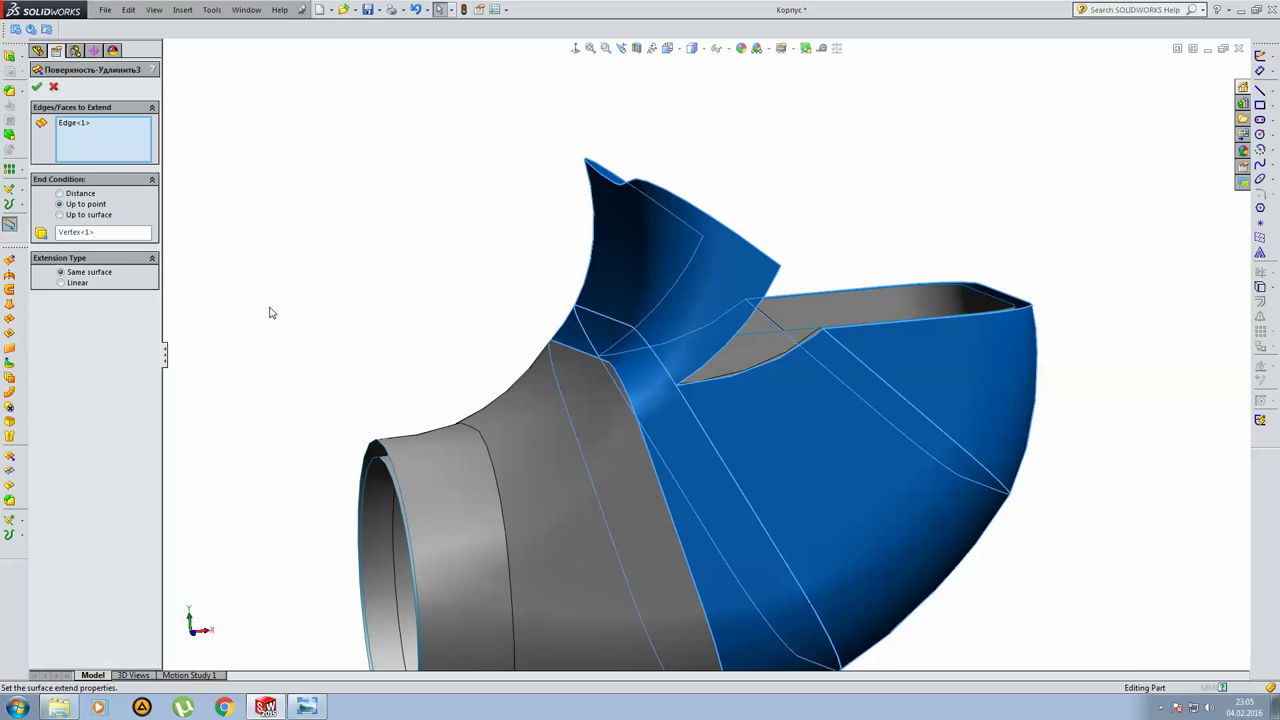
left_click(70, 124)
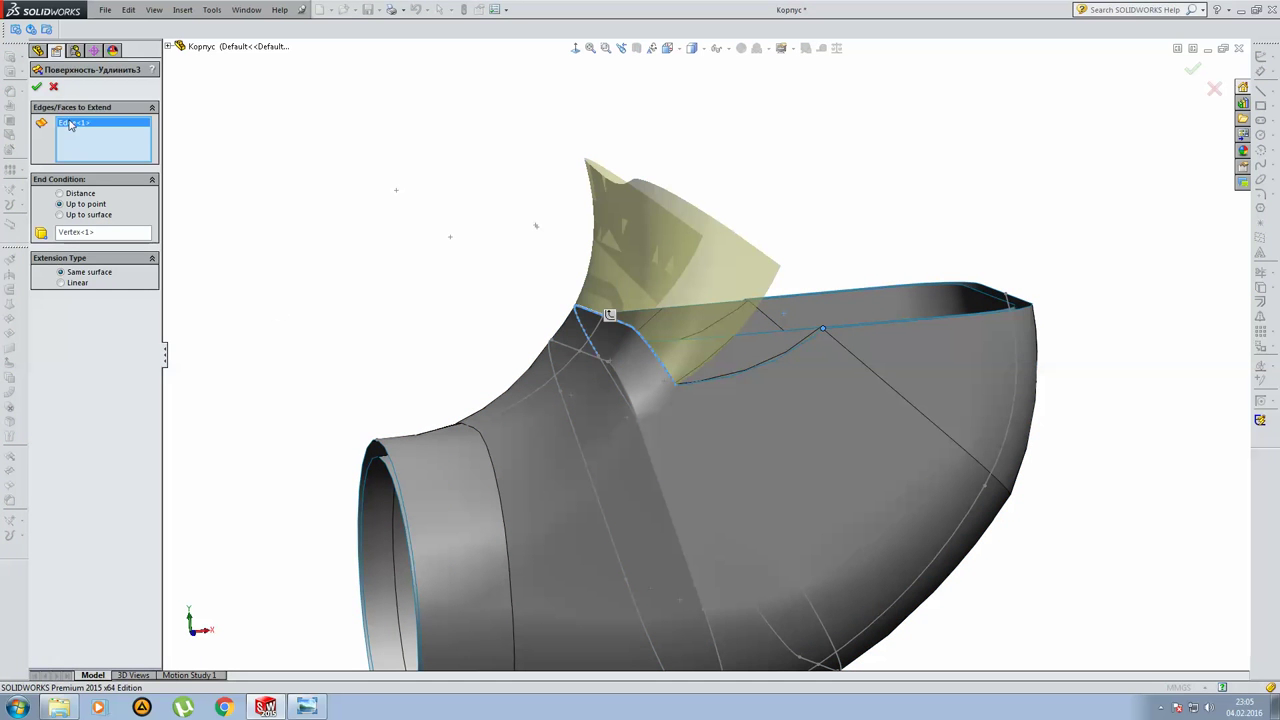
middle_click_drag(560, 380, 464, 376)
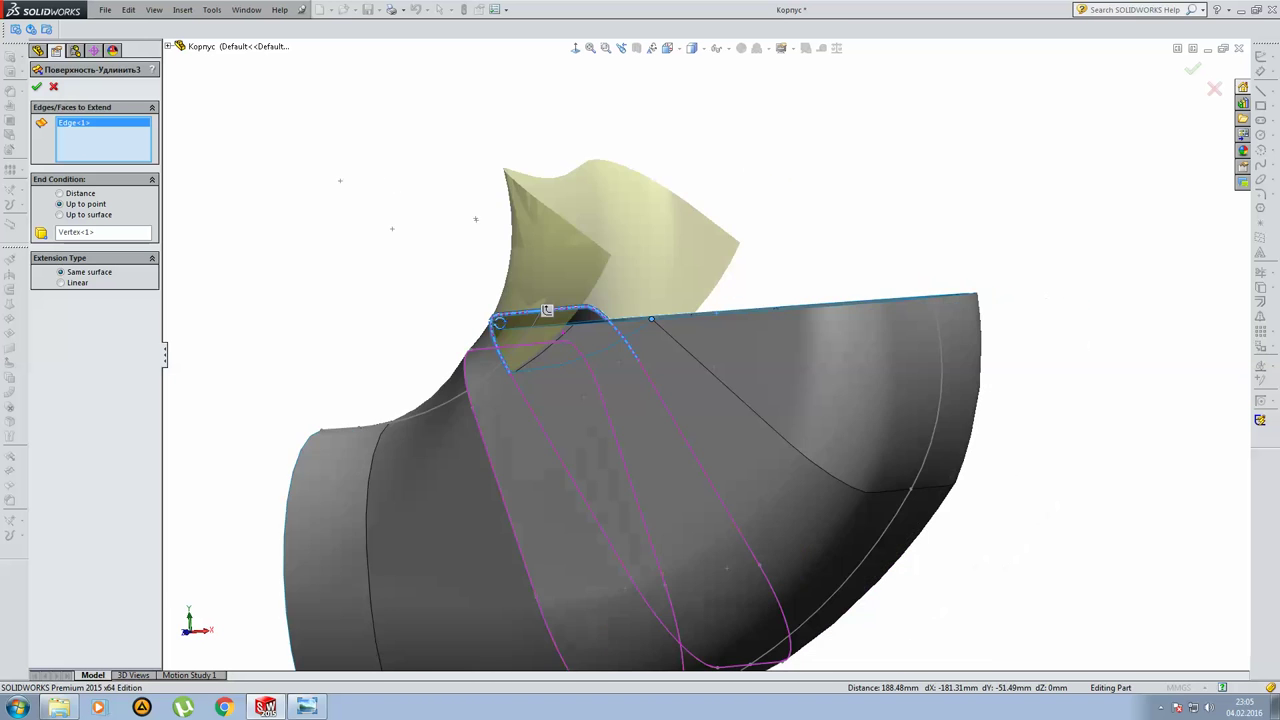
middle_click_drag(464, 376, 449, 317)
key("Return")
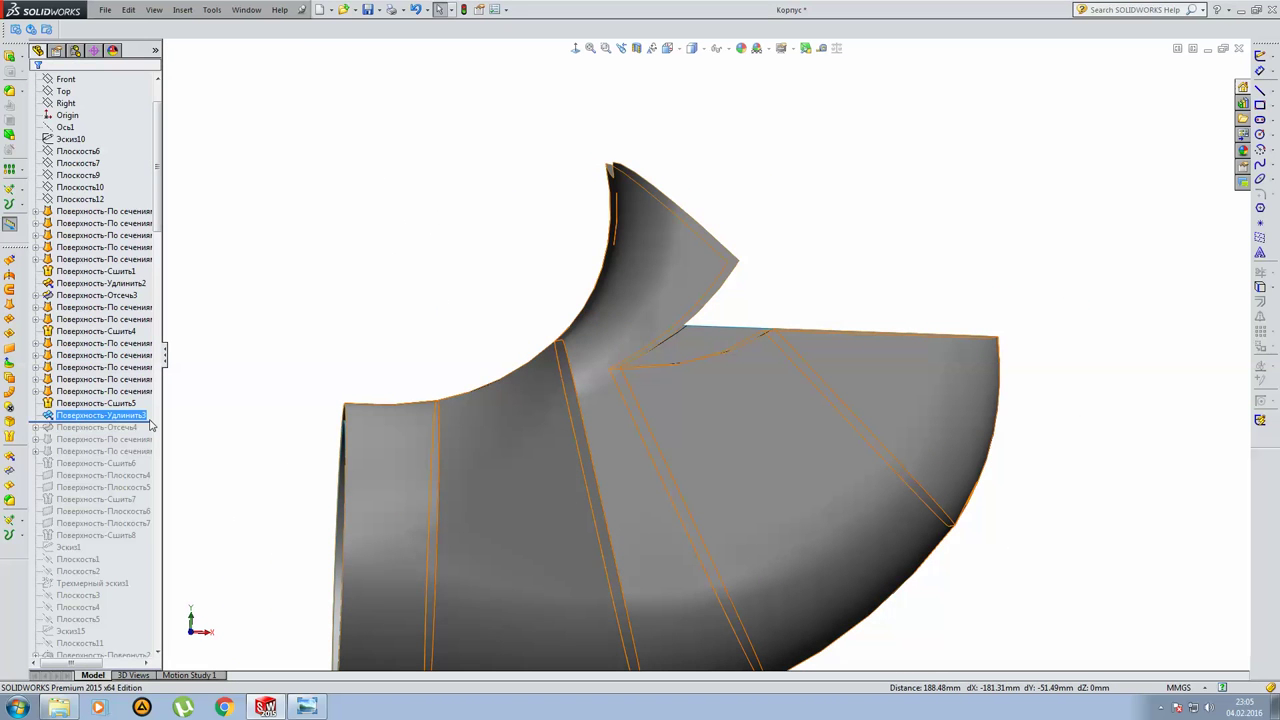
Roll forward past Поверхность-Отсечь4, the two lofts and the Поверхность-Сшить6 knit.
left_click_drag(148, 421, 146, 432)
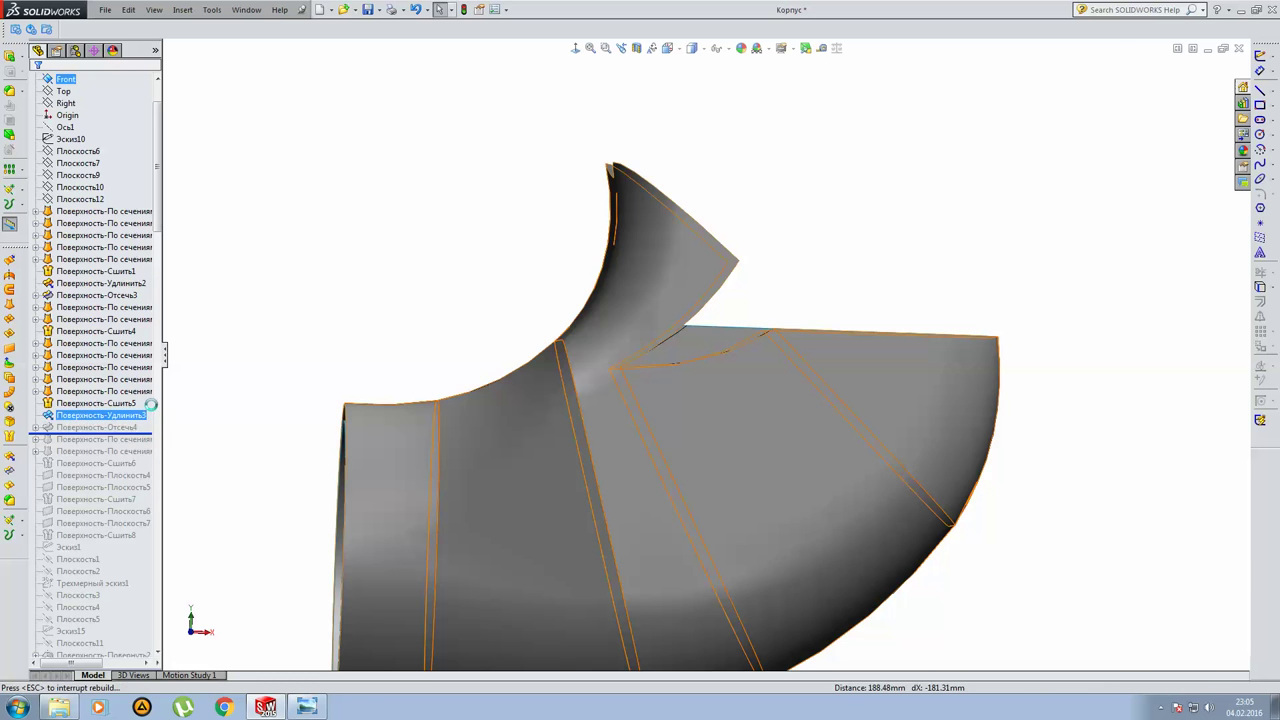
mouse_move(737, 333)
middle_mouse_down()
mouse_move(733, 372)
mouse_move(694, 363)
middle_mouse_up()
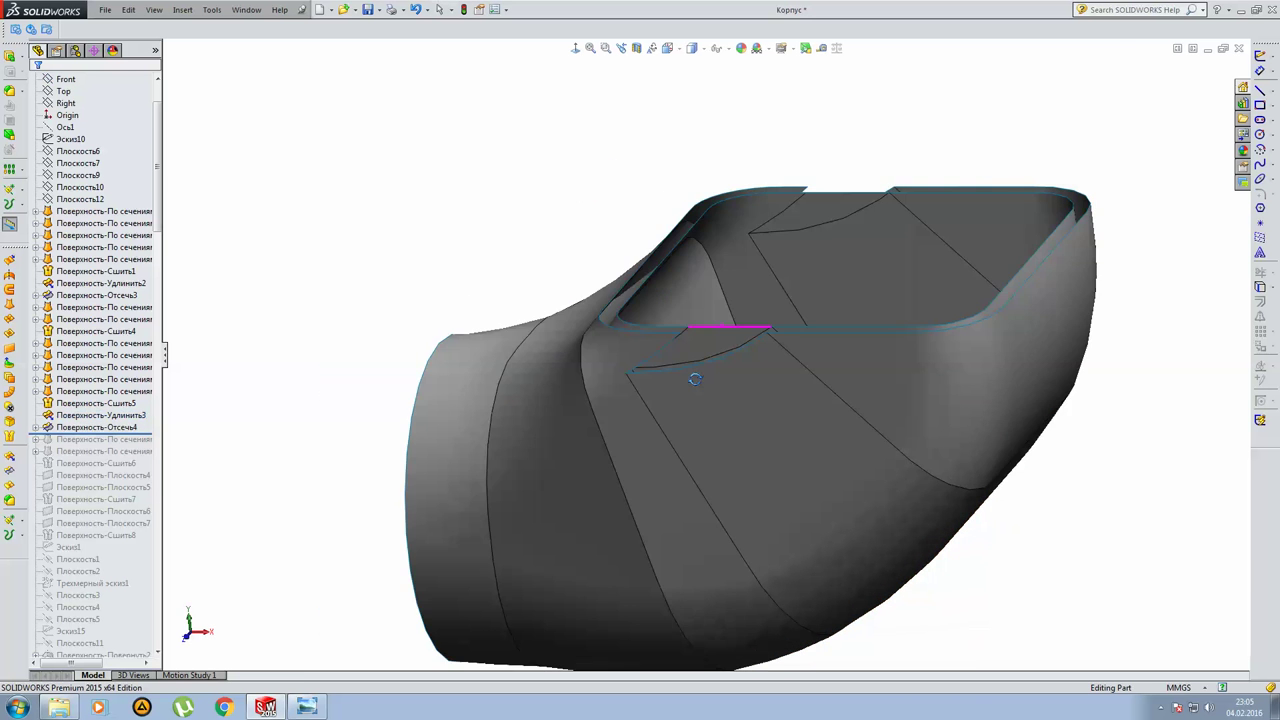
left_click(150, 439)
left_click_drag(155, 433, 152, 457)
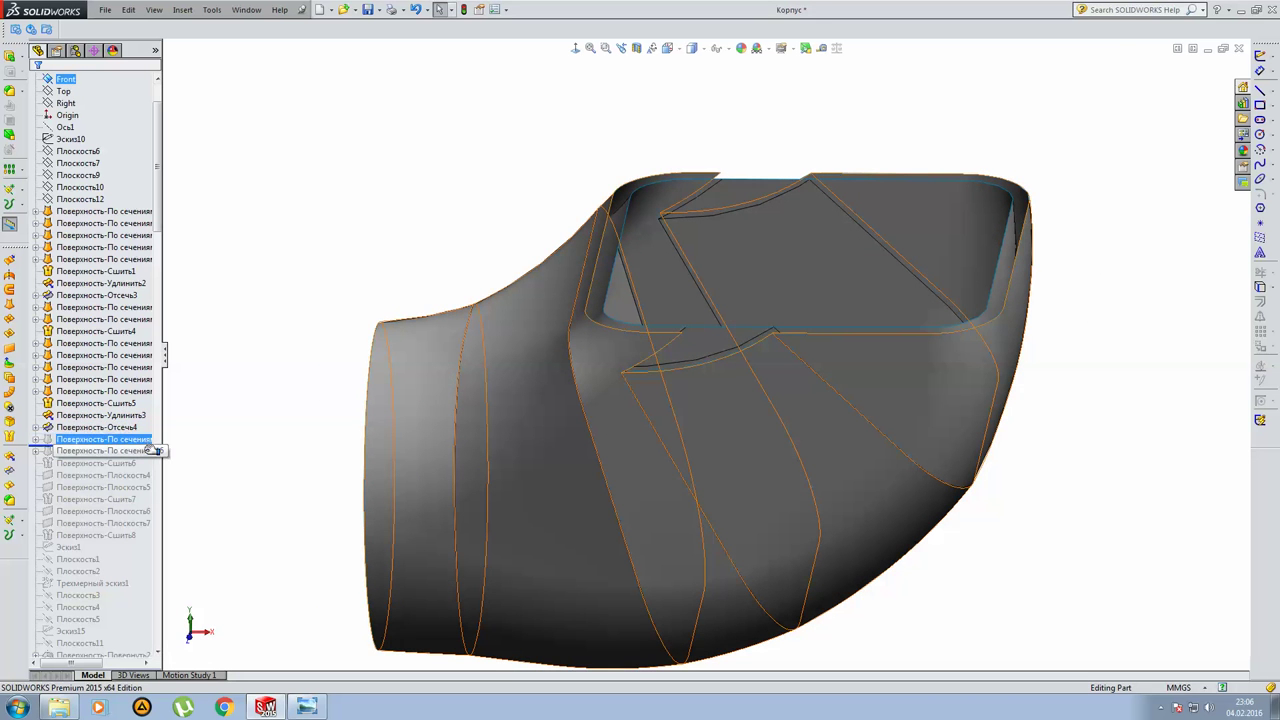
left_click(108, 440)
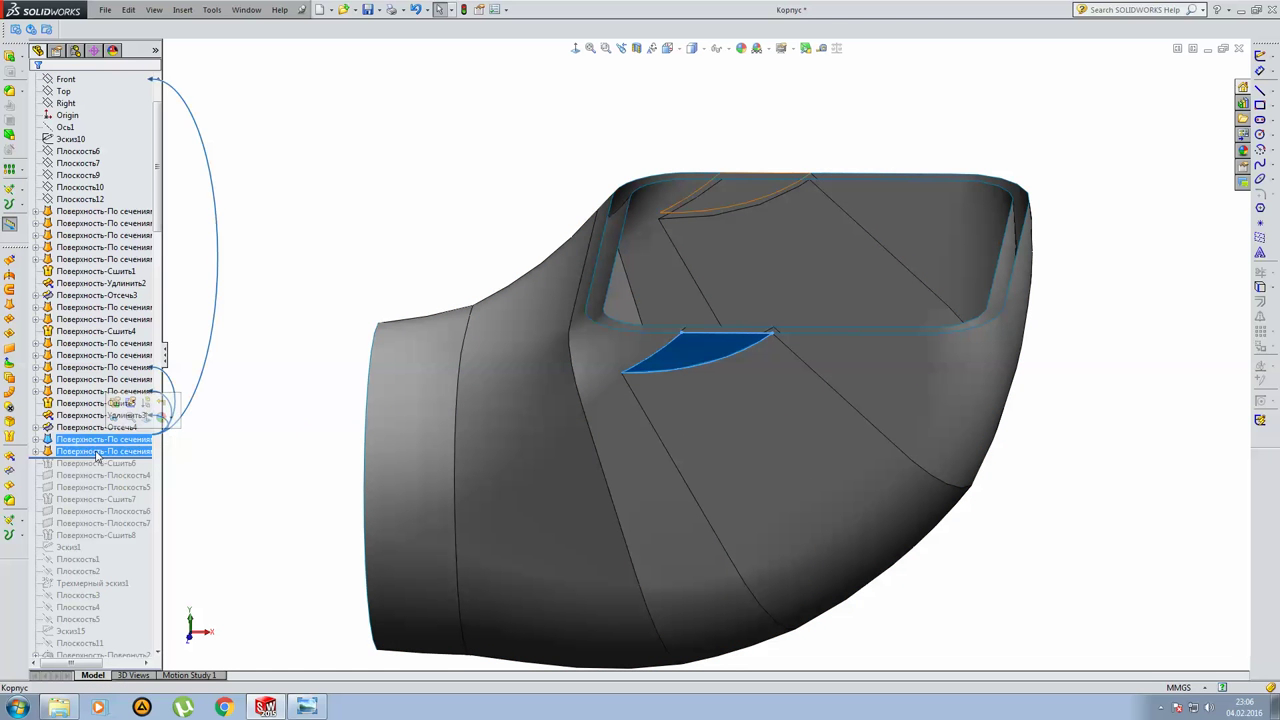
left_click(370, 192)
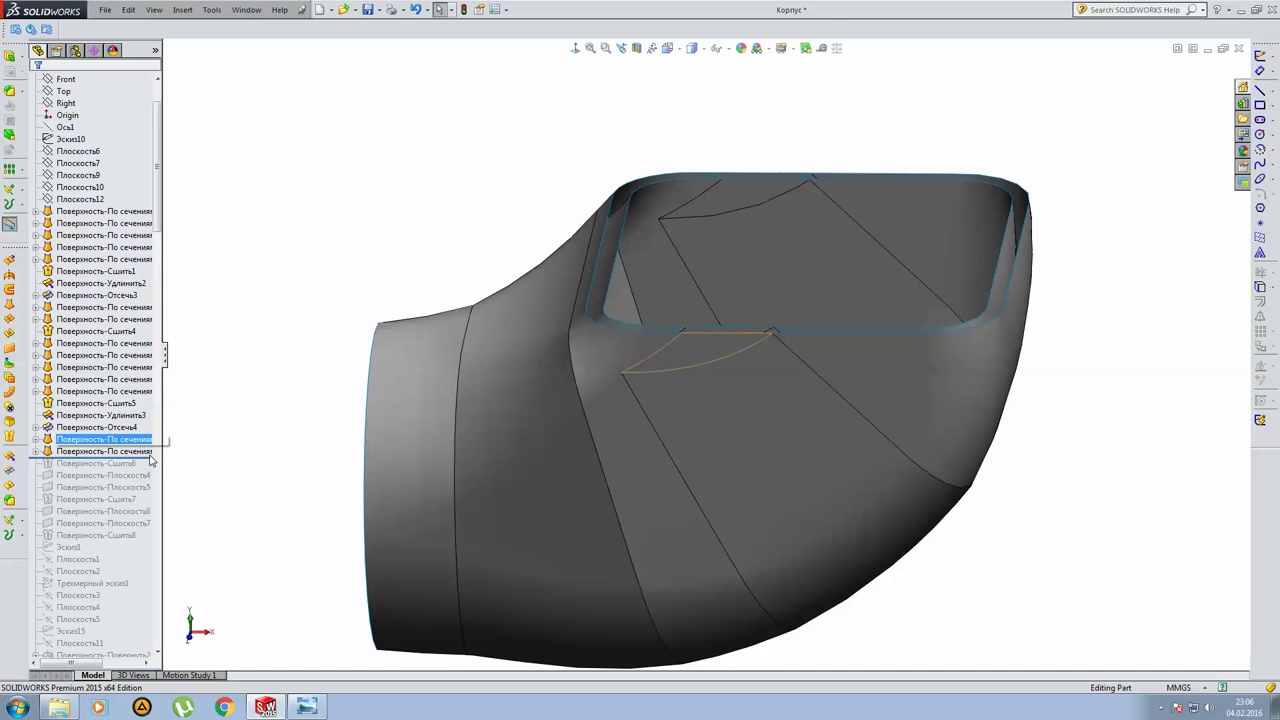
left_click_drag(150, 457, 145, 467)
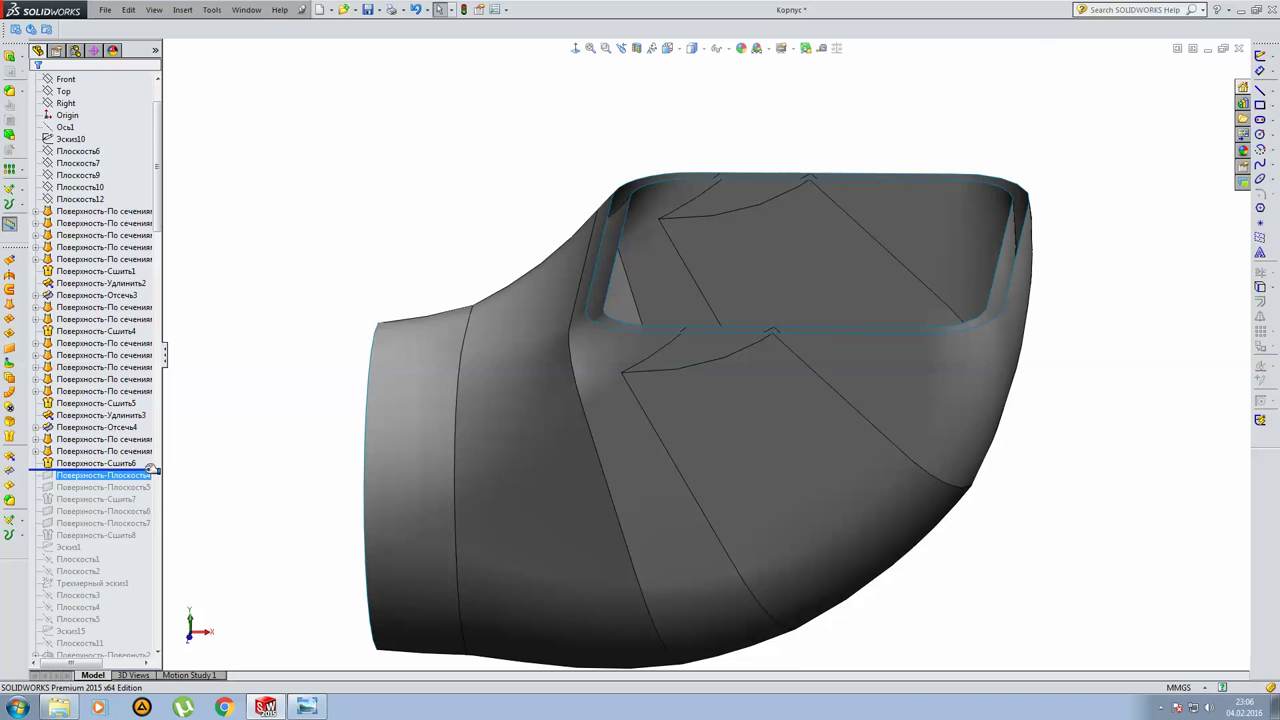
left_click(130, 462)
middle_click_drag(560, 400, 745, 308)
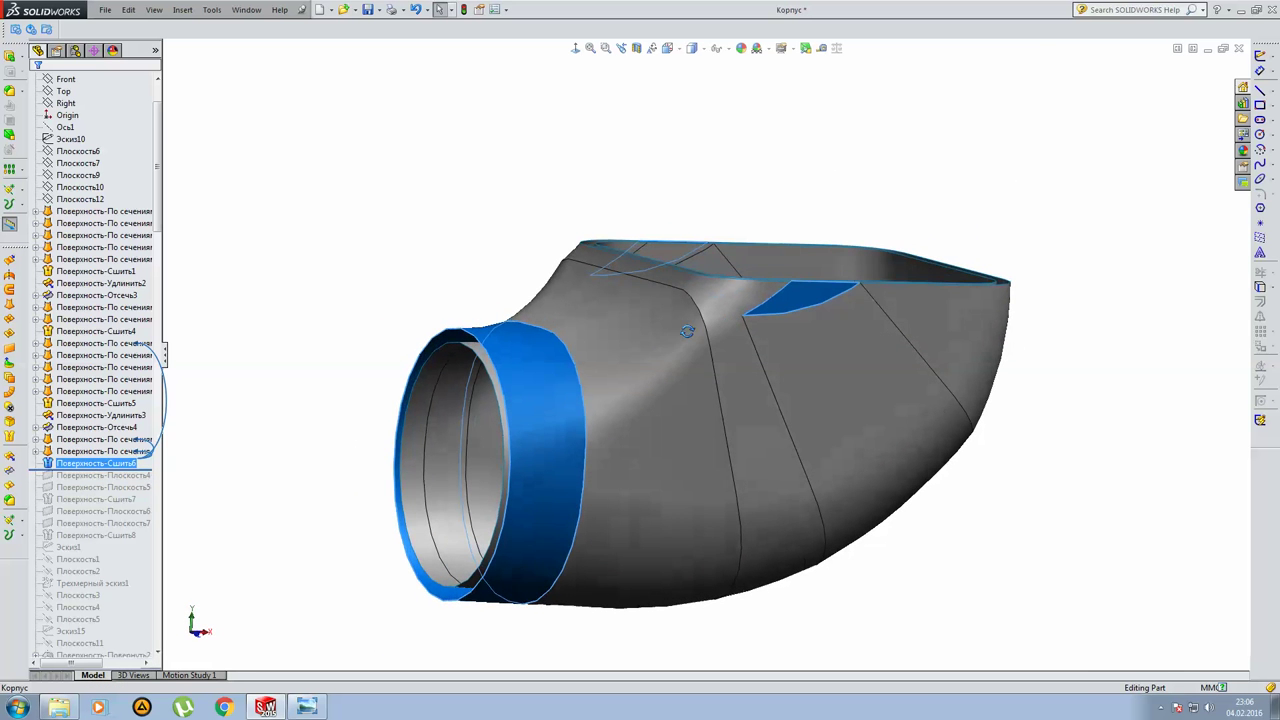
Edit the Поверхность-Сшить6 knit and close it without changes.
right_click(100, 467)
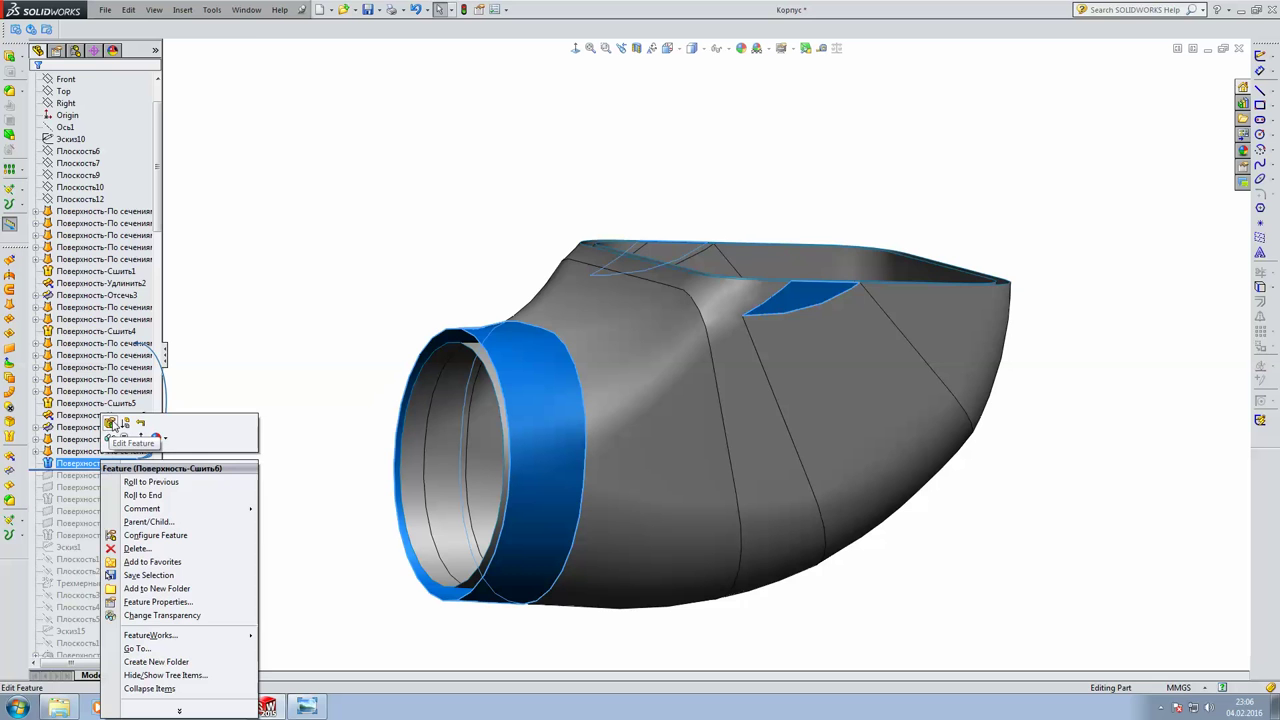
left_click(110, 422)
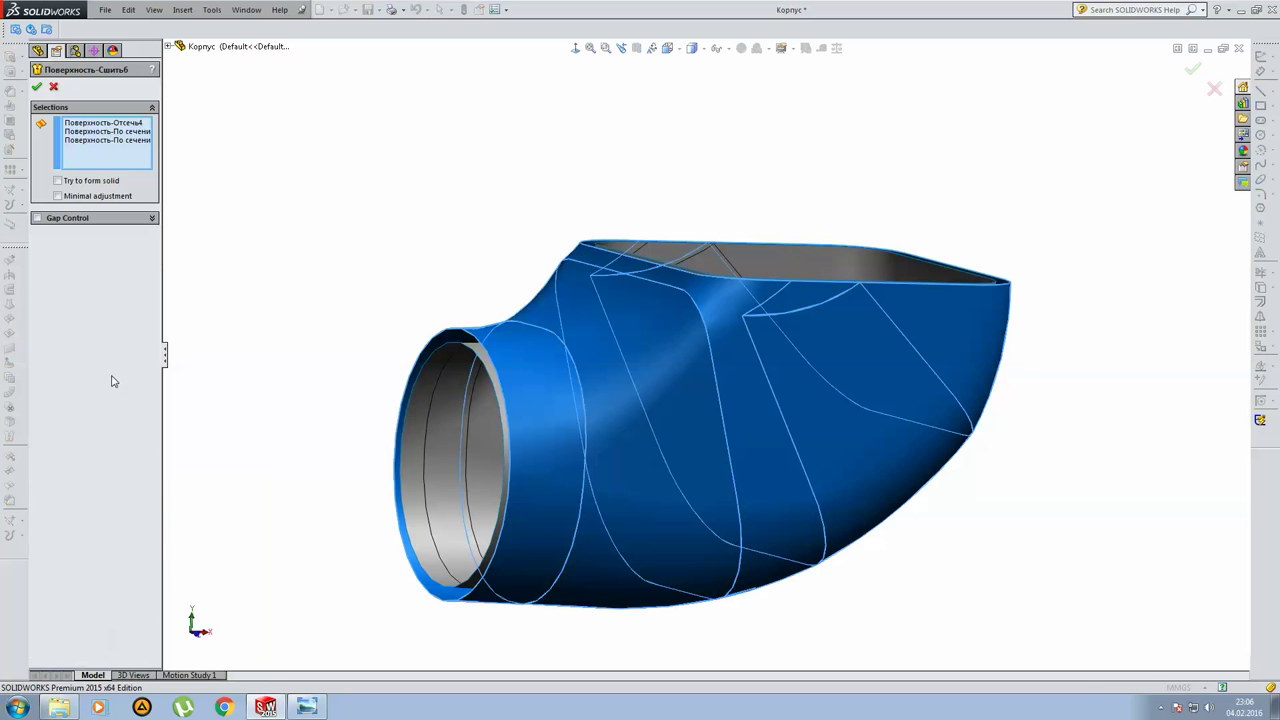
middle_click_drag(295, 365, 471, 309)
key("Return")
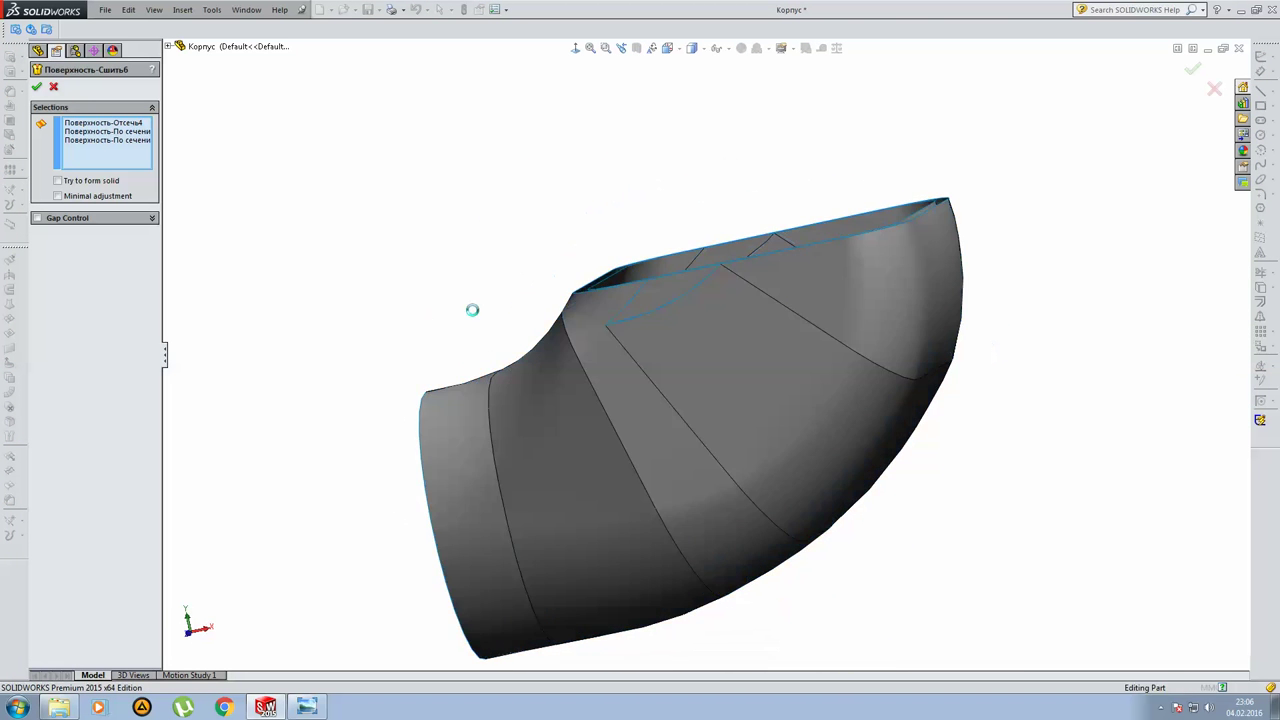
Restore the planar cap Поверхность-Плоскость4 and check its four bounding edges Edge<1>–Edge<4>.
left_click_drag(151, 470, 151, 482)
middle_click_drag(643, 286, 648, 357)
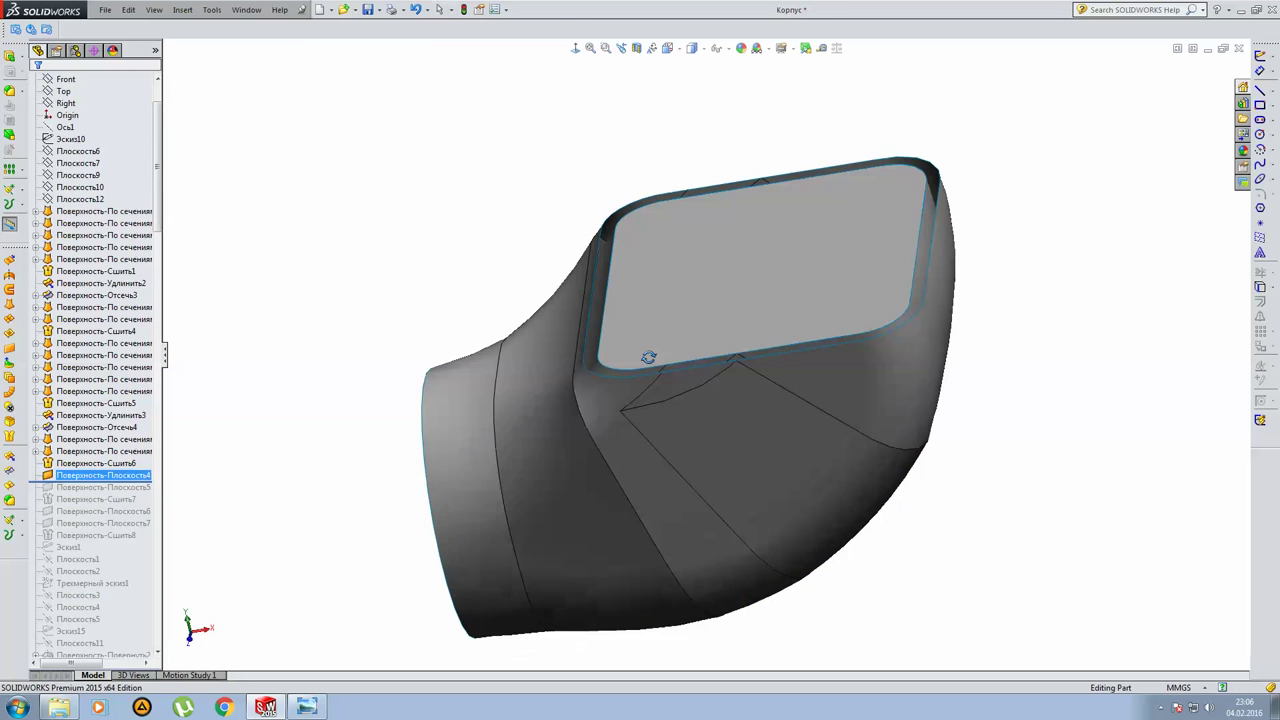
scroll(660, 290, "down", 3)
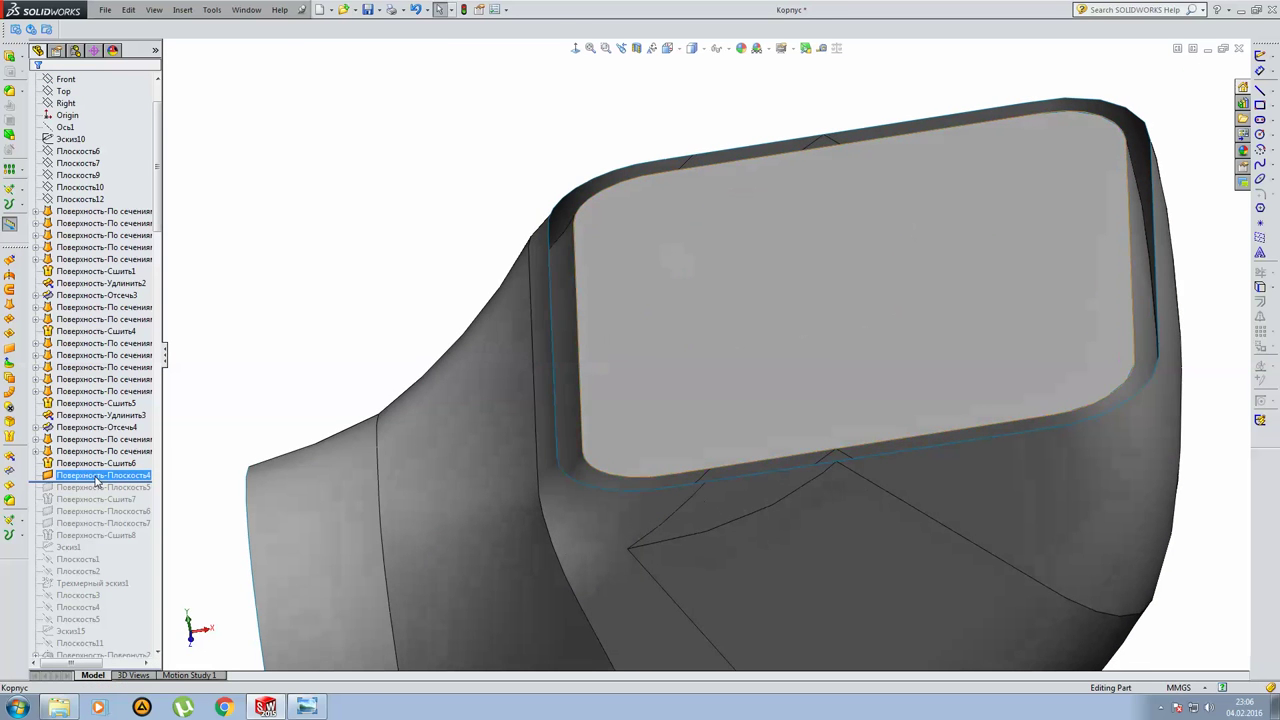
right_click(97, 481)
left_click(108, 454)
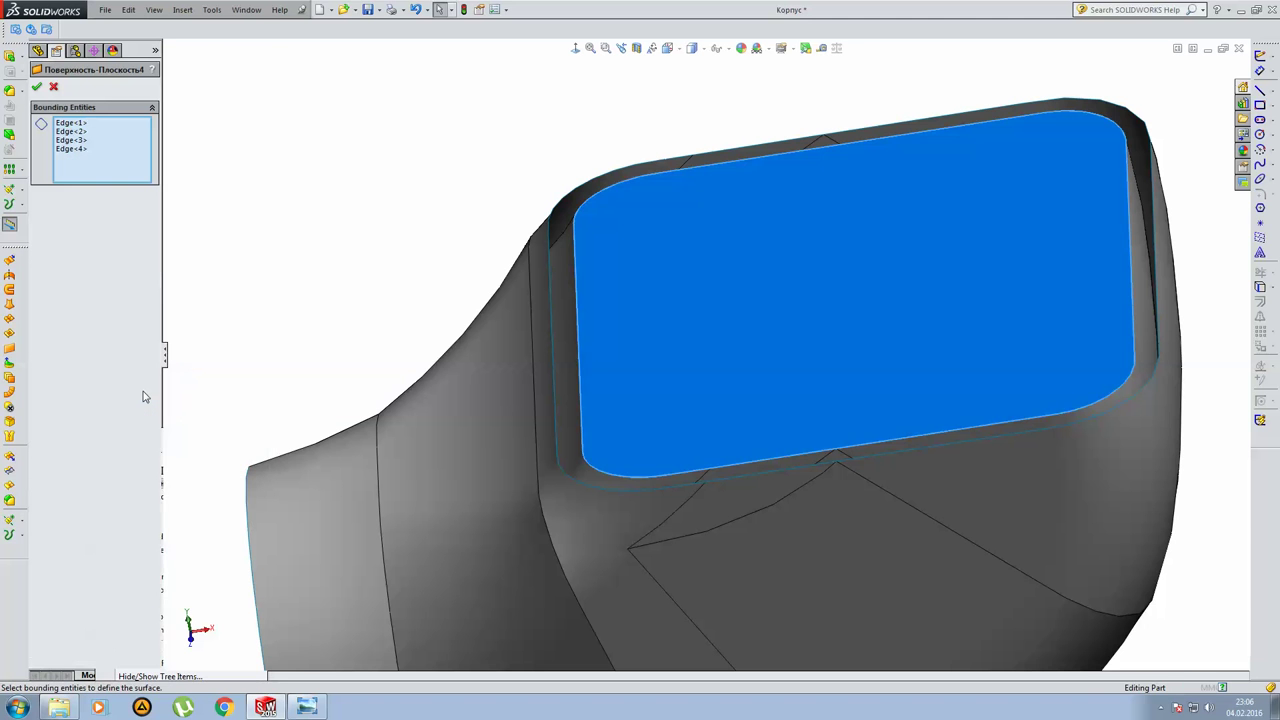
left_click(65, 125)
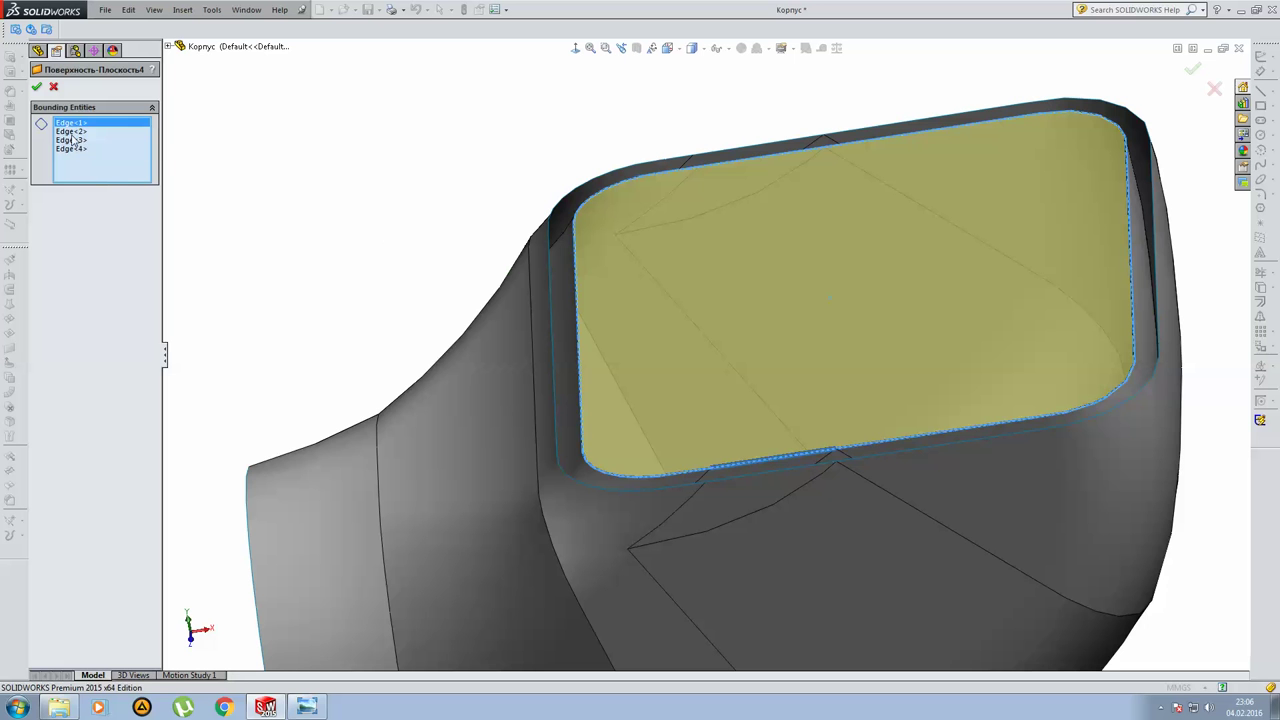
left_click(72, 150)
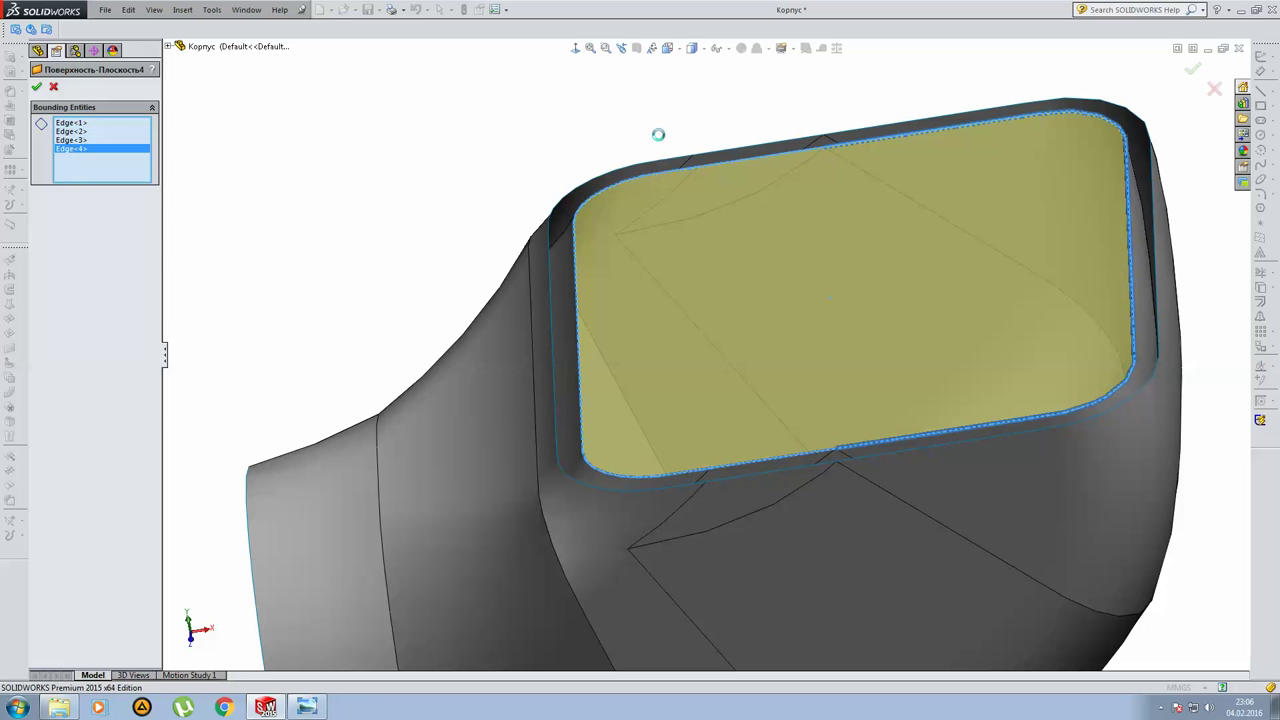
scroll(677, 364, "up", 3)
scroll(679, 363, "up", 2)
scroll(673, 443, "down", 2)
left_click(136, 488)
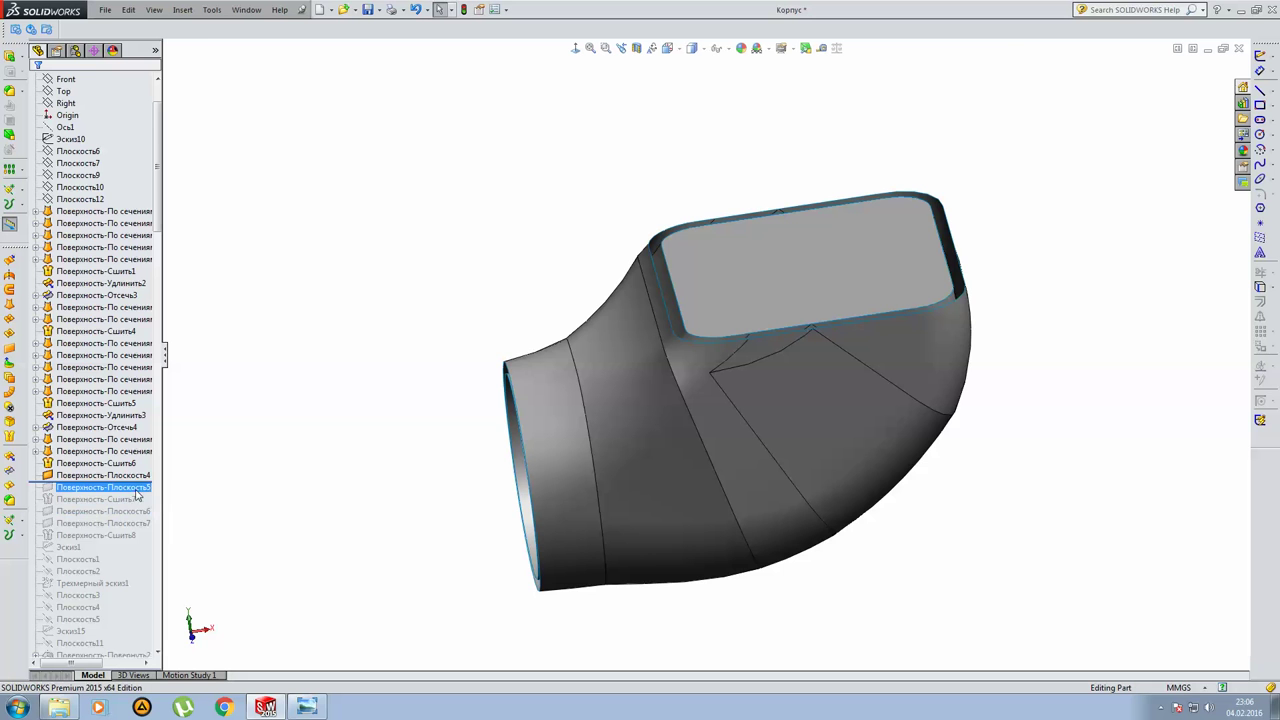
Restore Поверхность-Плоскость5 and review its round inlet cap and circular bounding edge.
left_click_drag(145, 481, 145, 492)
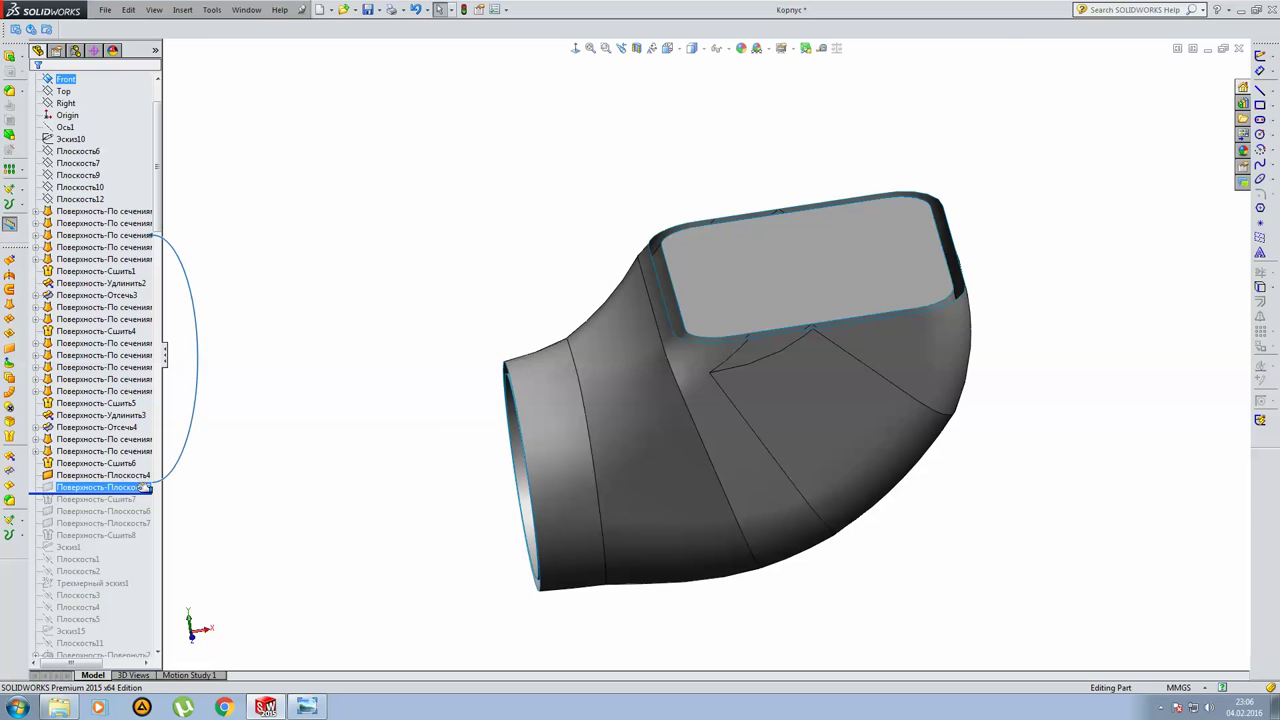
mouse_move(566, 457)
middle_mouse_down()
mouse_move(680, 345)
mouse_move(661, 381)
mouse_move(372, 459)
middle_mouse_up()
left_click(661, 381)
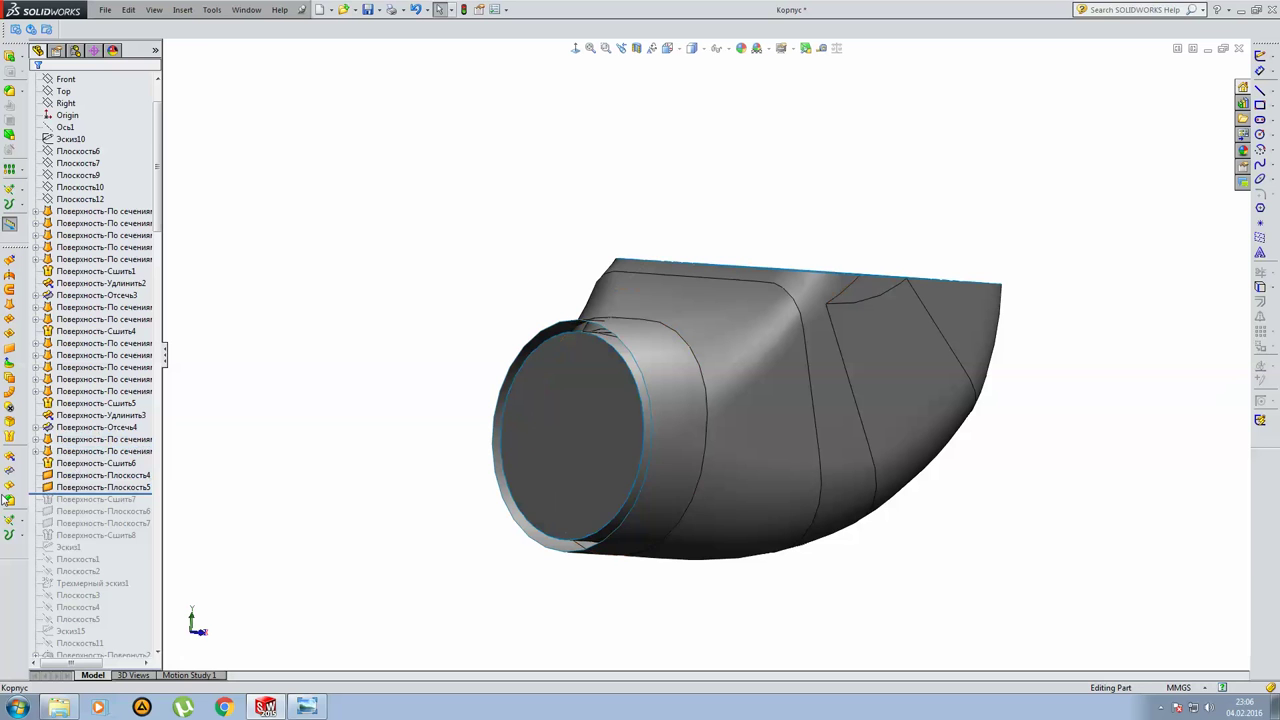
left_click(58, 488)
left_click(65, 451)
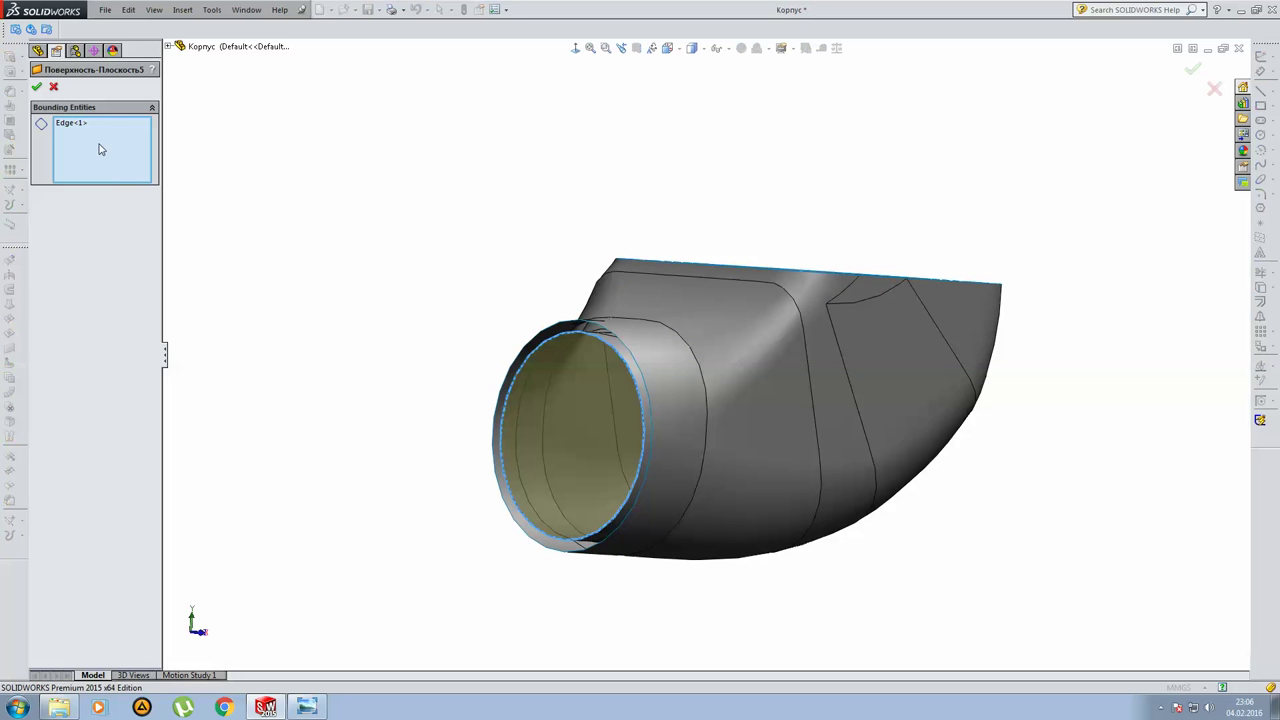
left_click(71, 127)
key("Return")
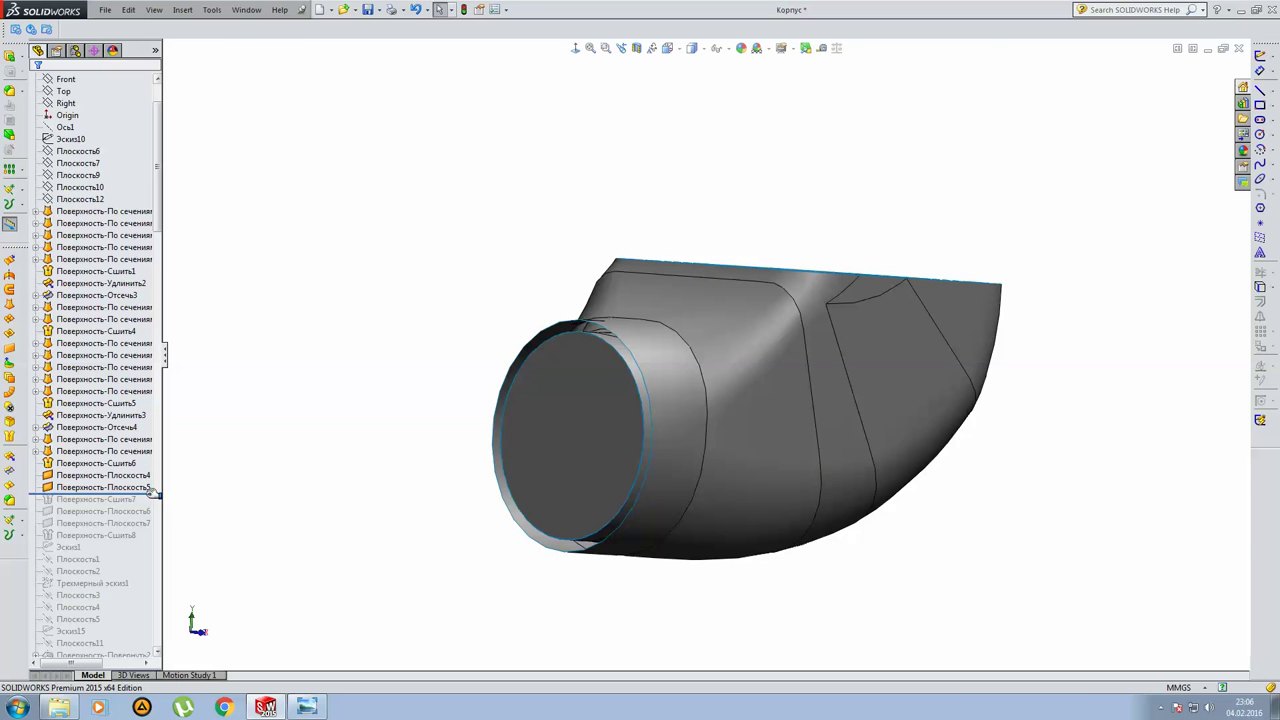
Roll forward to the knit Поверхность-Сшить7 and review it against the rectangular outlet.
left_click_drag(150, 491, 150, 501)
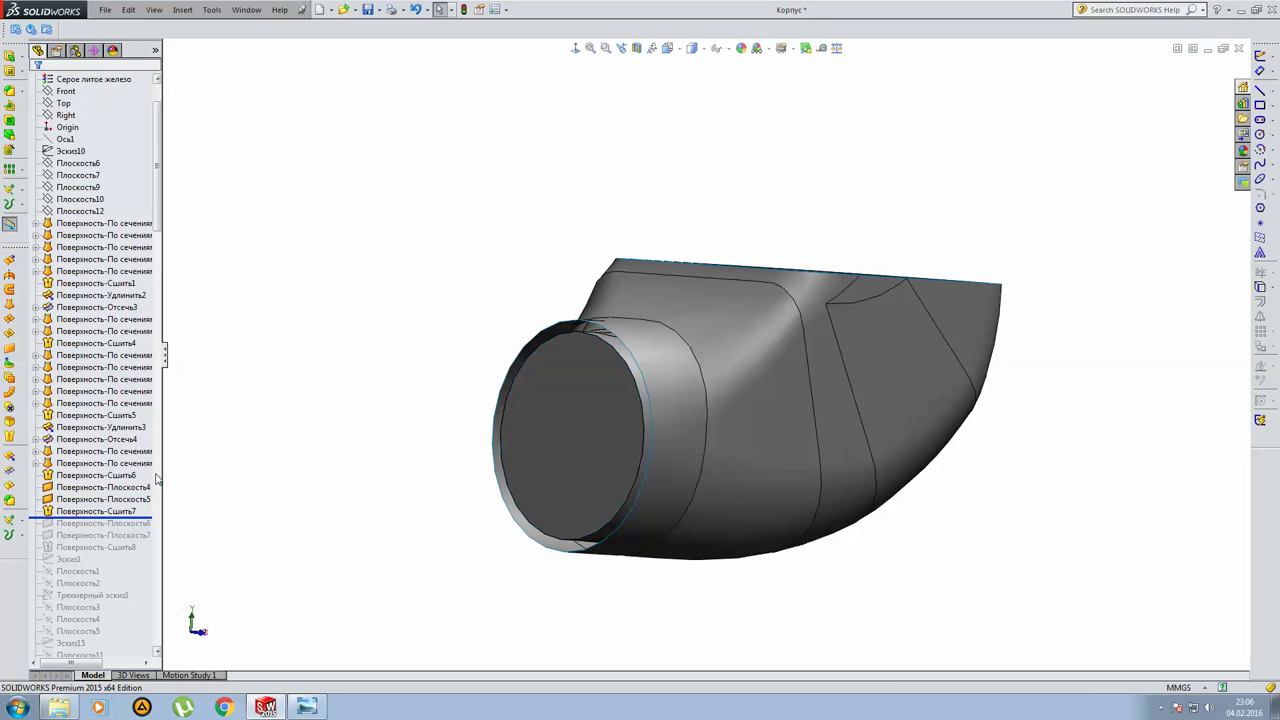
left_click(100, 499)
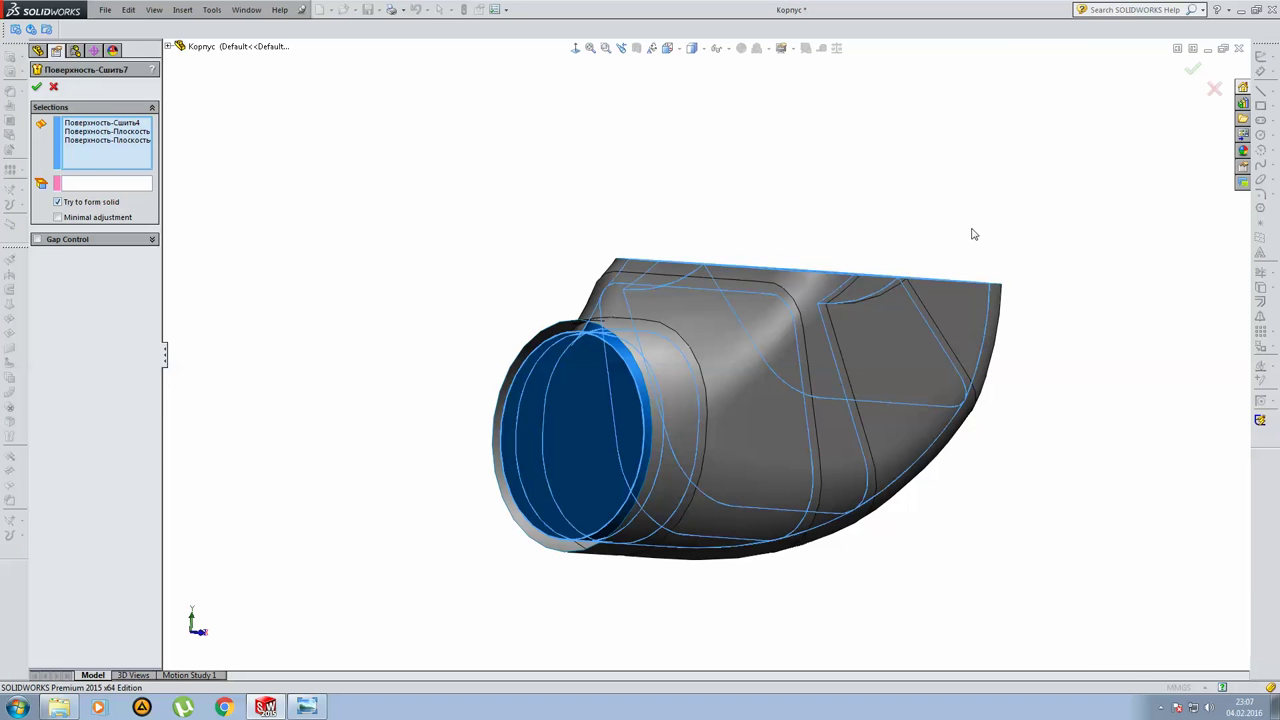
middle_click_drag(972, 234, 909, 386)
key("Return")
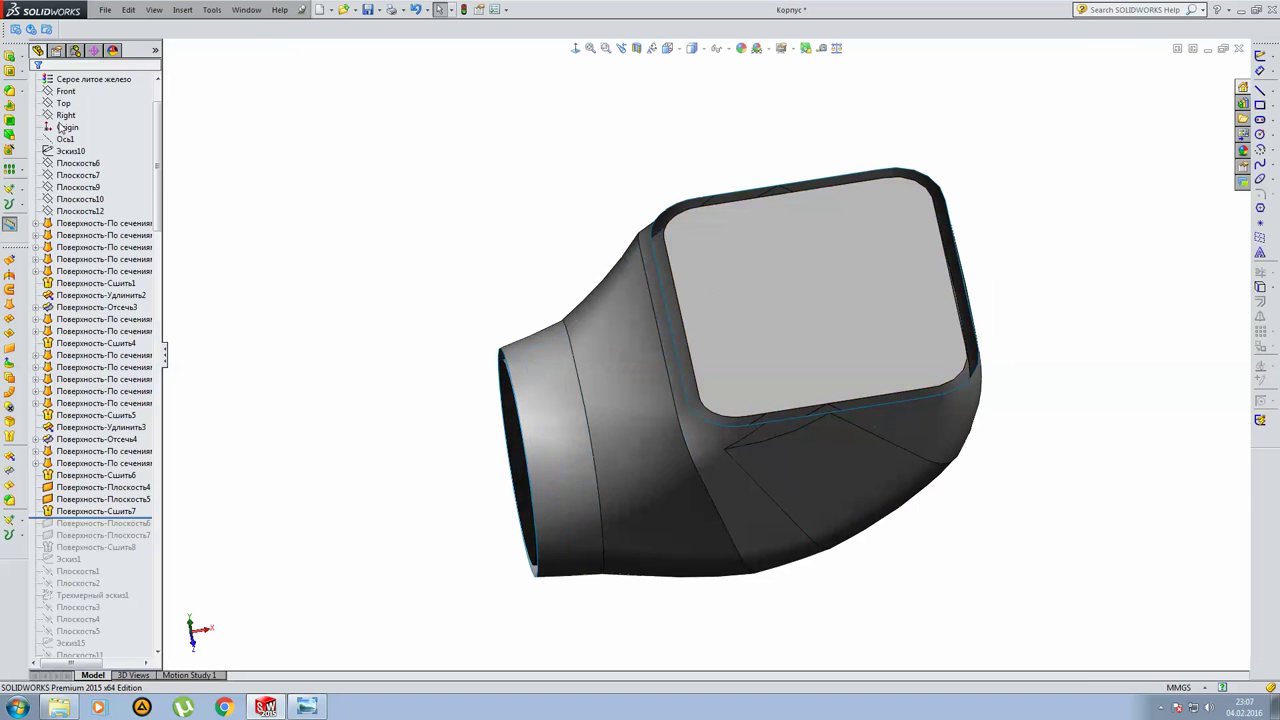
Inspect the solid body Поверхность-Сшить7 from the Solid Bodies folder.
scroll(97, 157, "up", 1)
scroll(94, 157, "up", 1)
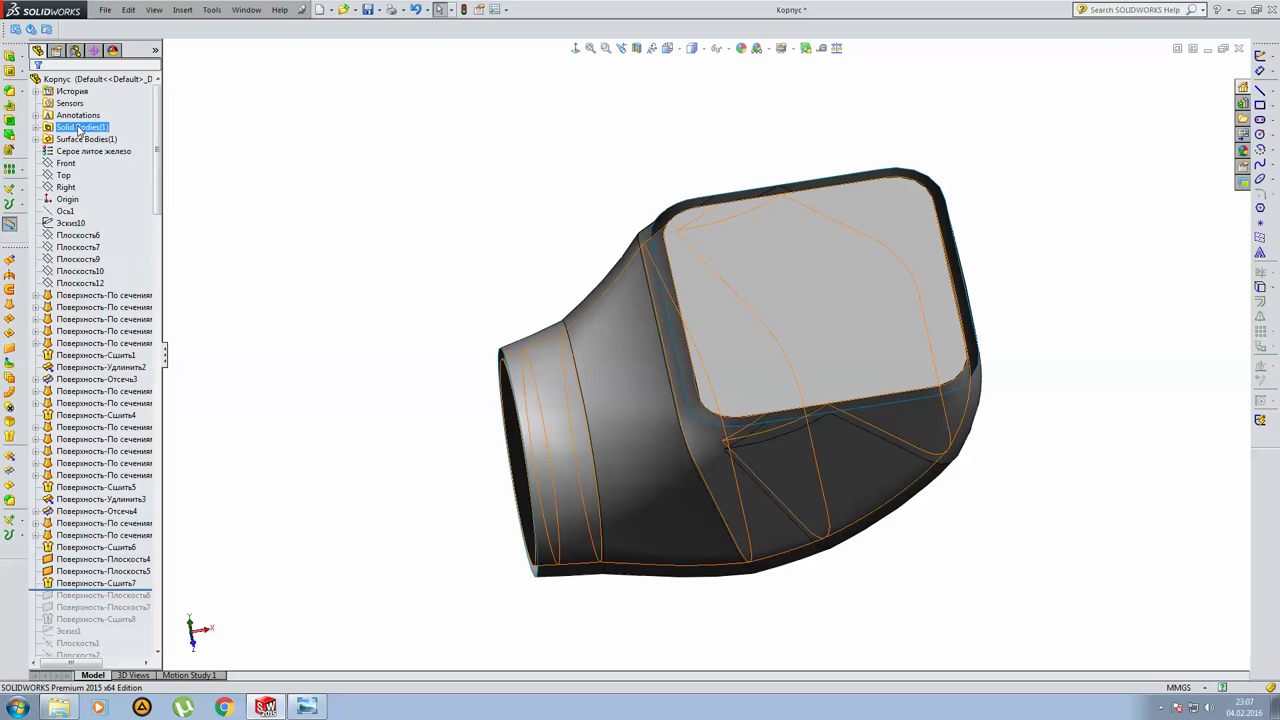
left_click(35, 127)
left_click(100, 139)
mouse_move(454, 226)
middle_mouse_down()
mouse_move(470, 125)
mouse_move(463, 160)
middle_mouse_up()
left_click(463, 160)
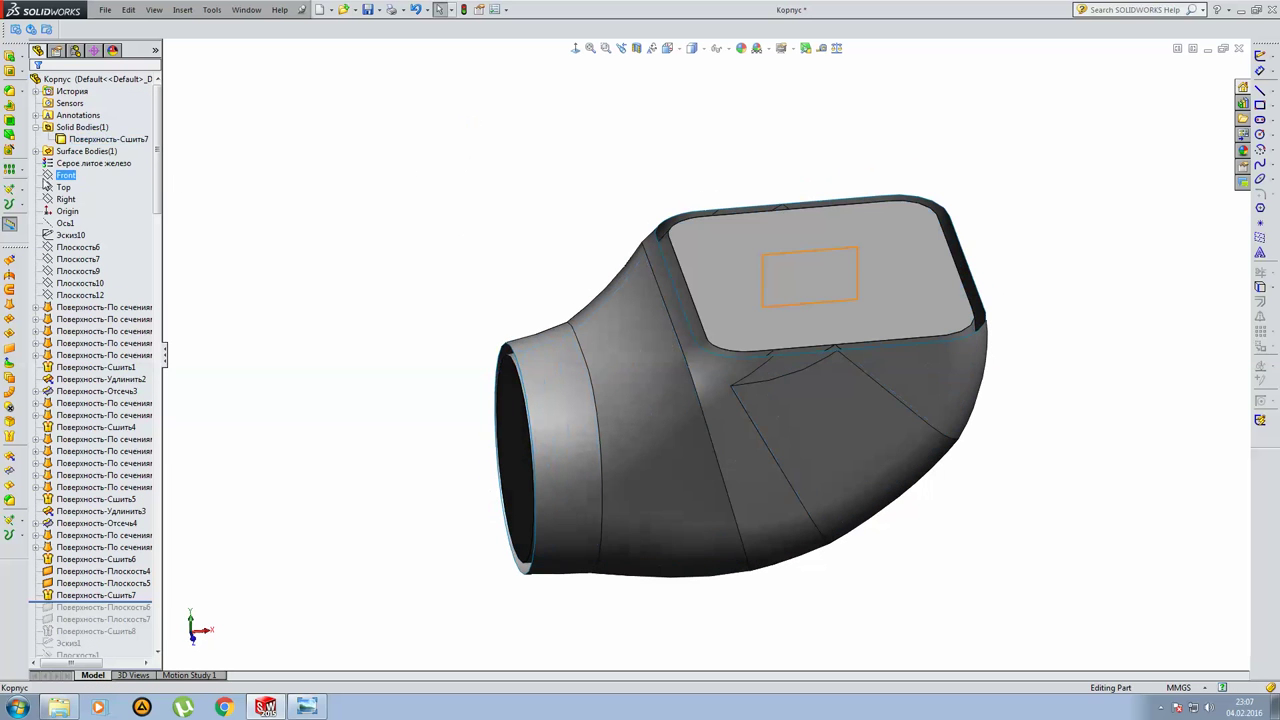
left_click(36, 127)
Inspect the surface body Поверхность-Сшить6 from the Surface Bodies folder.
left_click(36, 139)
left_click(105, 151)
mouse_move(349, 243)
middle_mouse_down()
mouse_move(360, 223)
mouse_move(279, 208)
mouse_move(234, 218)
middle_mouse_up()
left_click(234, 218)
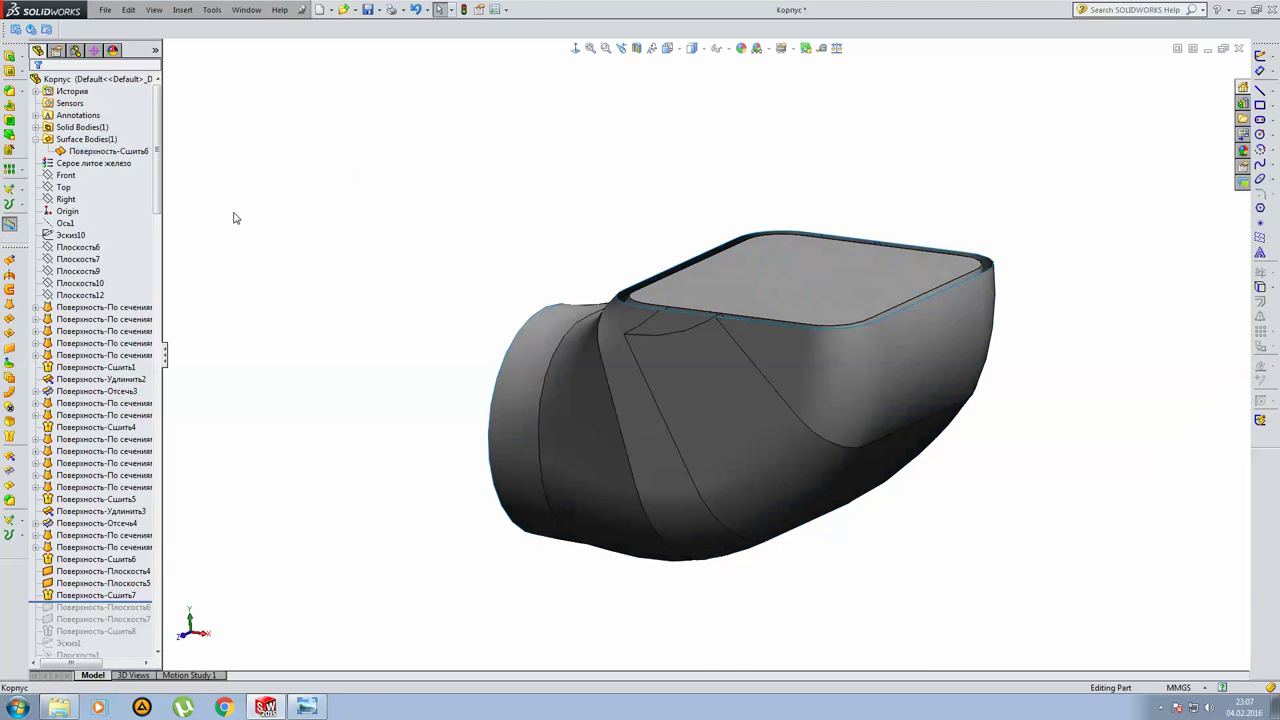
left_click(36, 139)
scroll(207, 400, "down", 3)
scroll(972, 407, "up", 5)
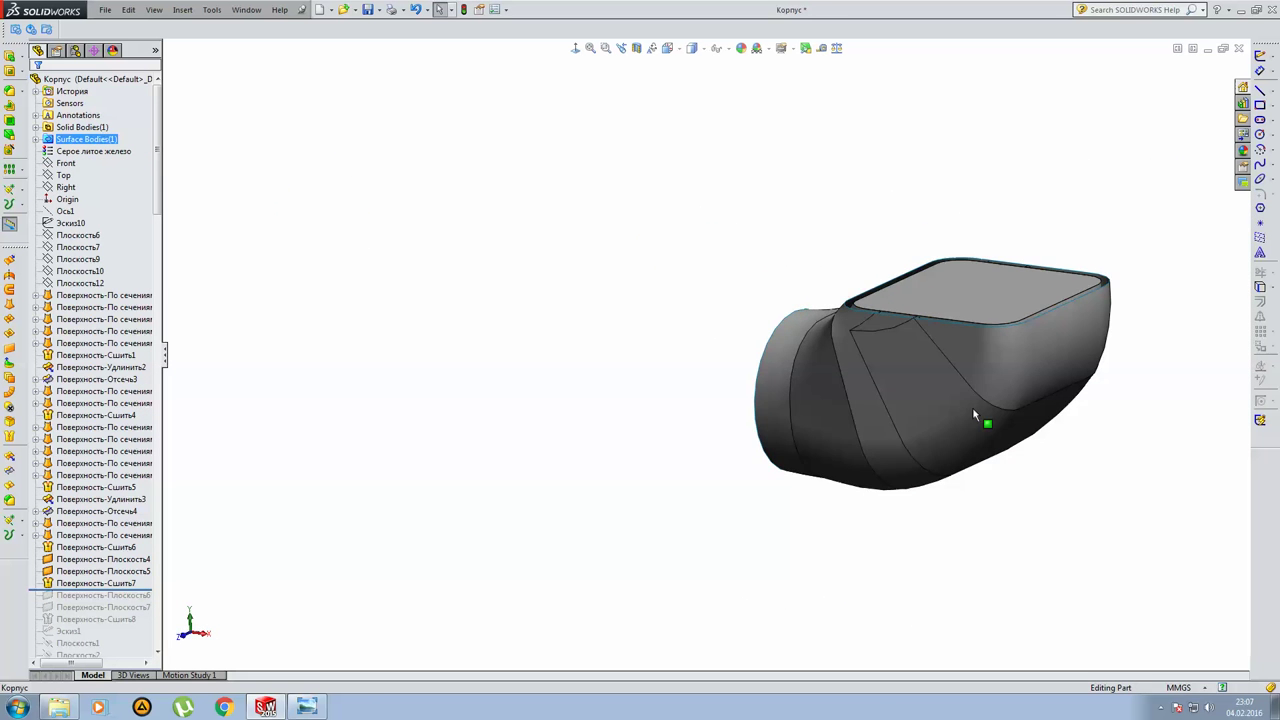
Restore the Поверхность-Плоскость6 and Поверхность-Плоскость7 caps over the duct's open end.
middle_click_drag(972, 390, 577, 48)
mouse_move(603, 94)
middle_mouse_down()
mouse_move(966, 400)
mouse_move(1025, 363)
mouse_move(243, 420)
middle_mouse_up()
scroll(143, 446, "down", 7)
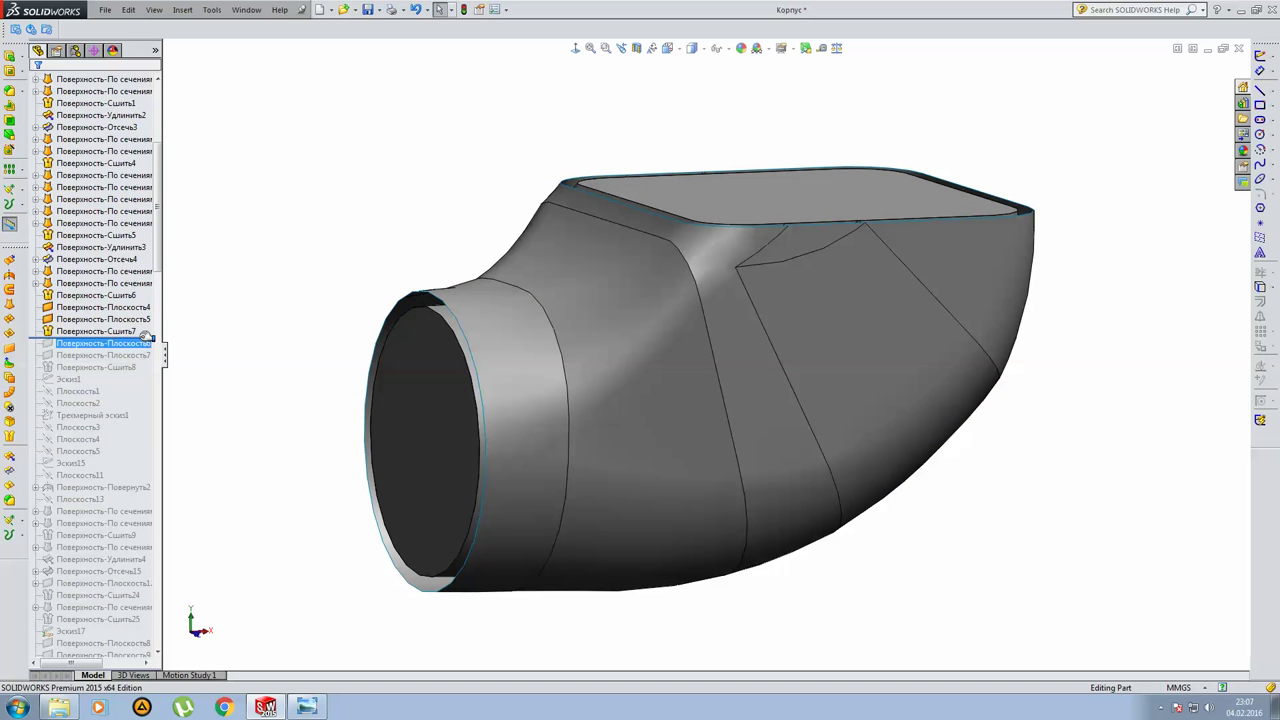
left_click_drag(147, 342, 147, 357)
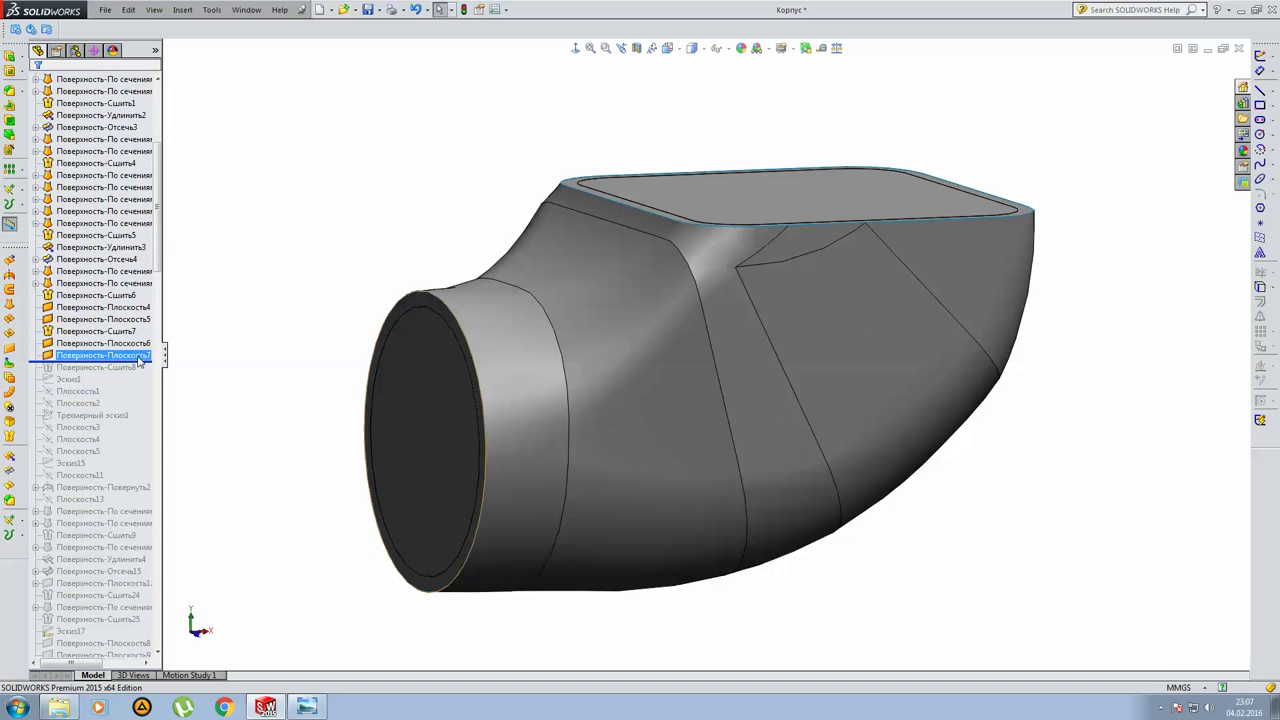
mouse_move(495, 320)
middle_mouse_down()
mouse_move(512, 330)
mouse_move(474, 326)
middle_mouse_up()
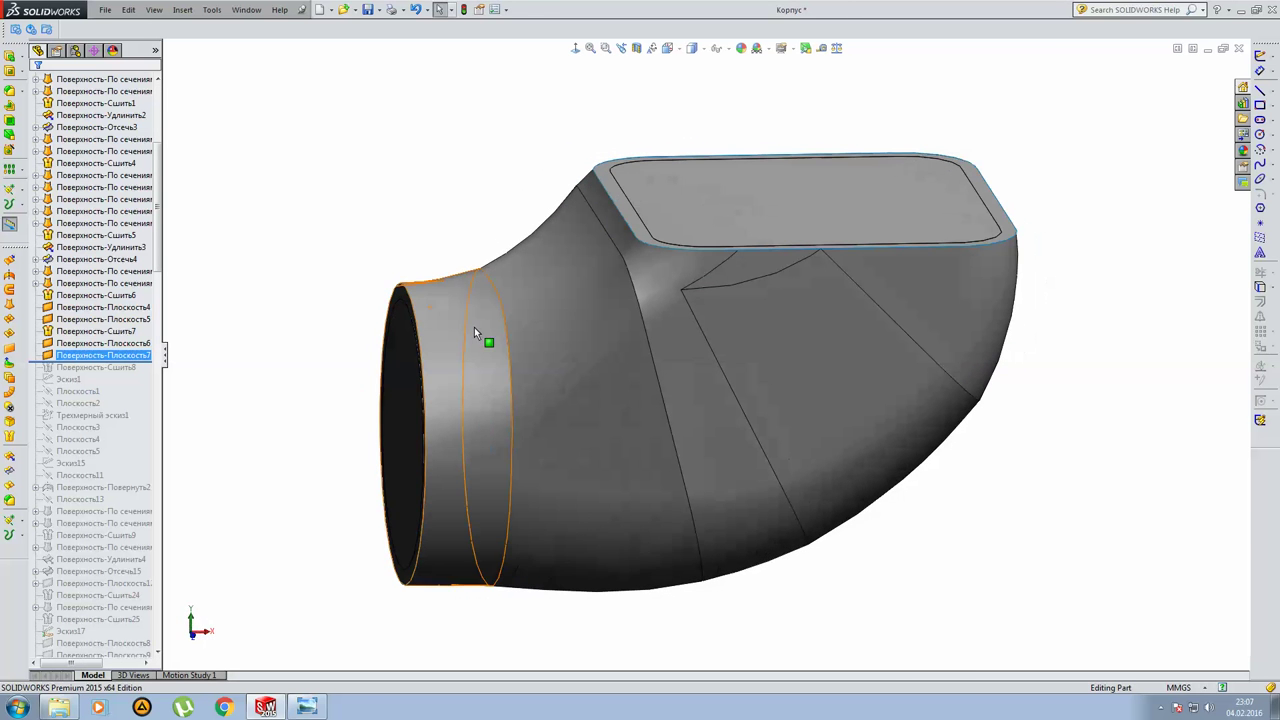
left_click(289, 385)
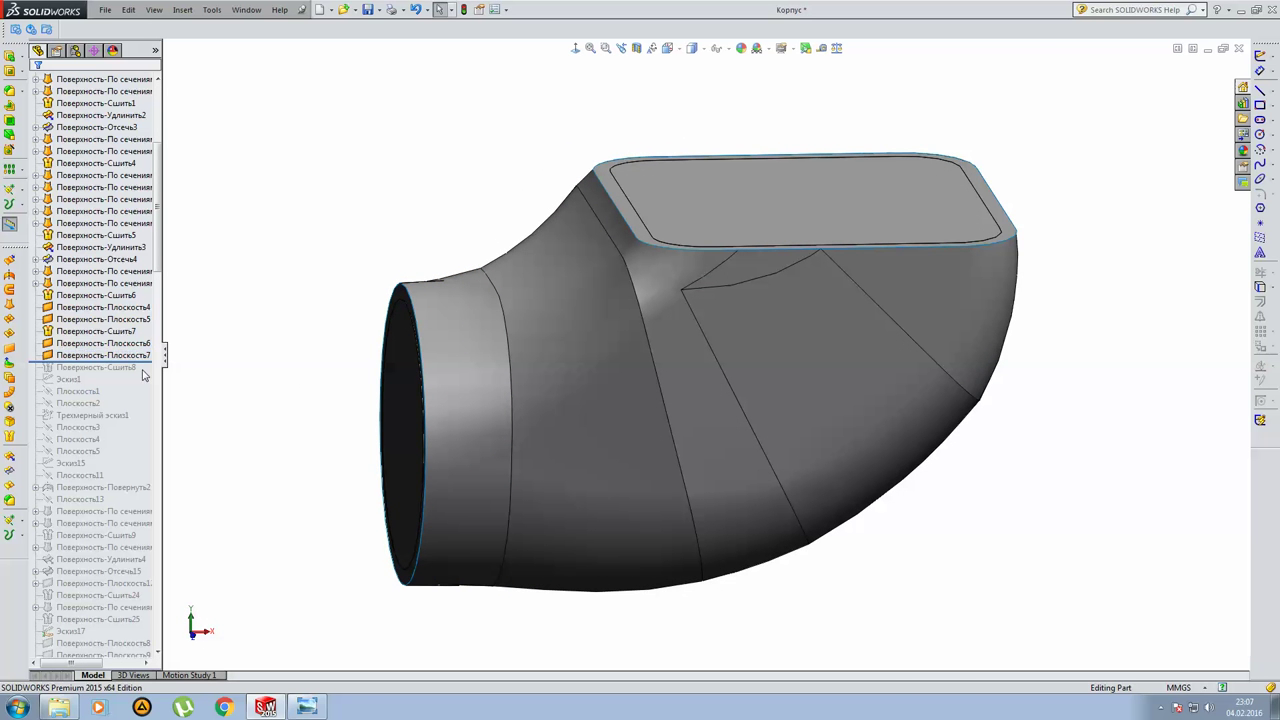
Roll forward to Поверхность-Сшить8 and view the capped rectangular outlet.
left_click_drag(144, 361, 144, 368)
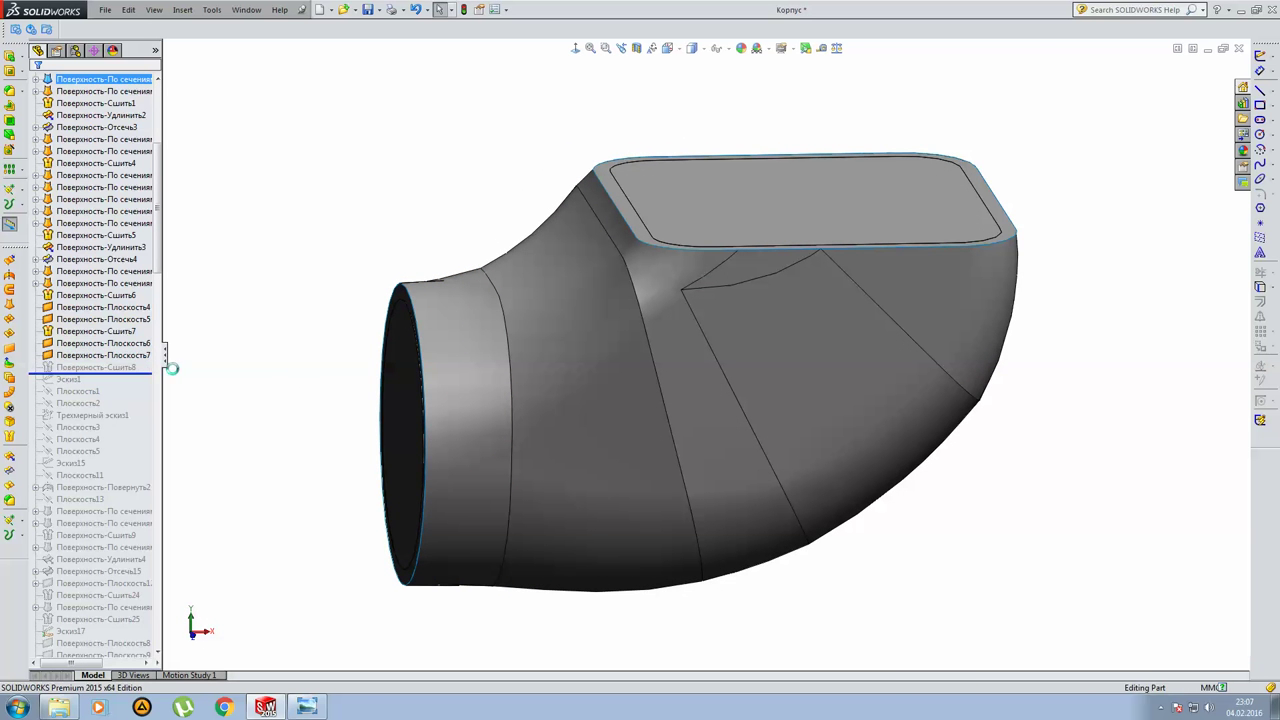
mouse_move(523, 402)
middle_mouse_down()
mouse_move(551, 475)
mouse_move(677, 394)
mouse_move(447, 392)
middle_mouse_up()
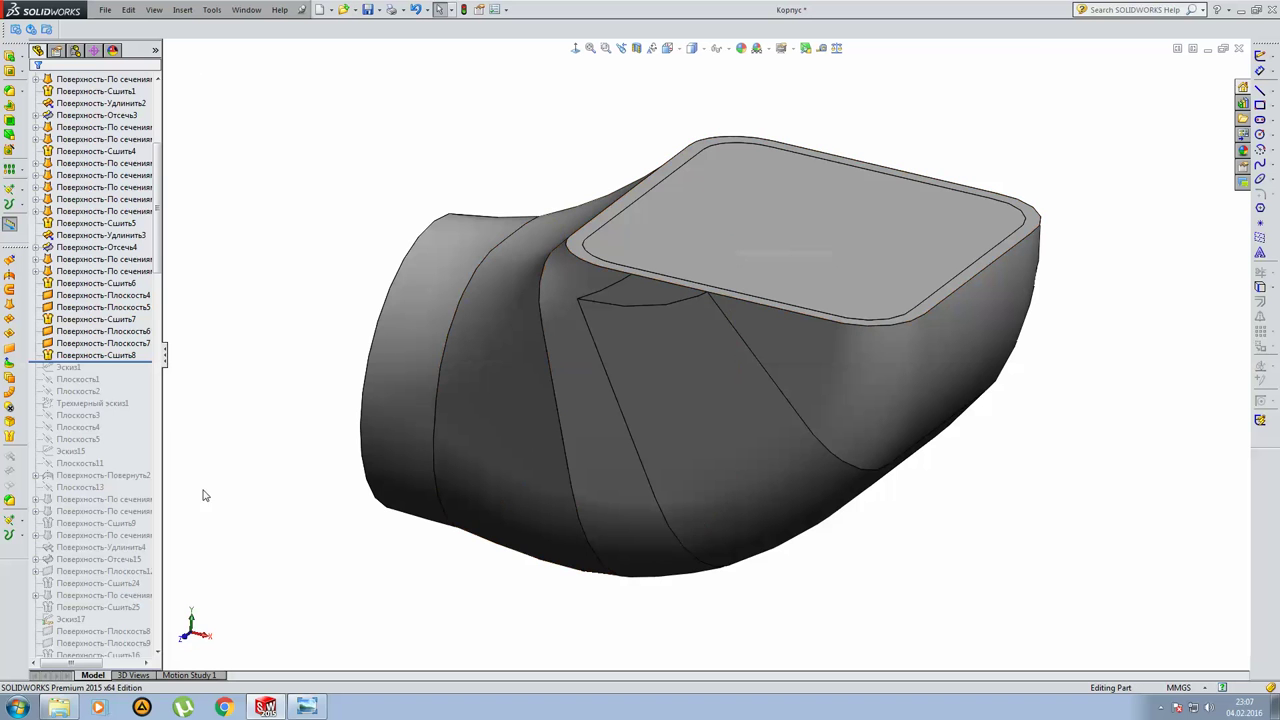
left_click_drag(158, 248, 158, 180)
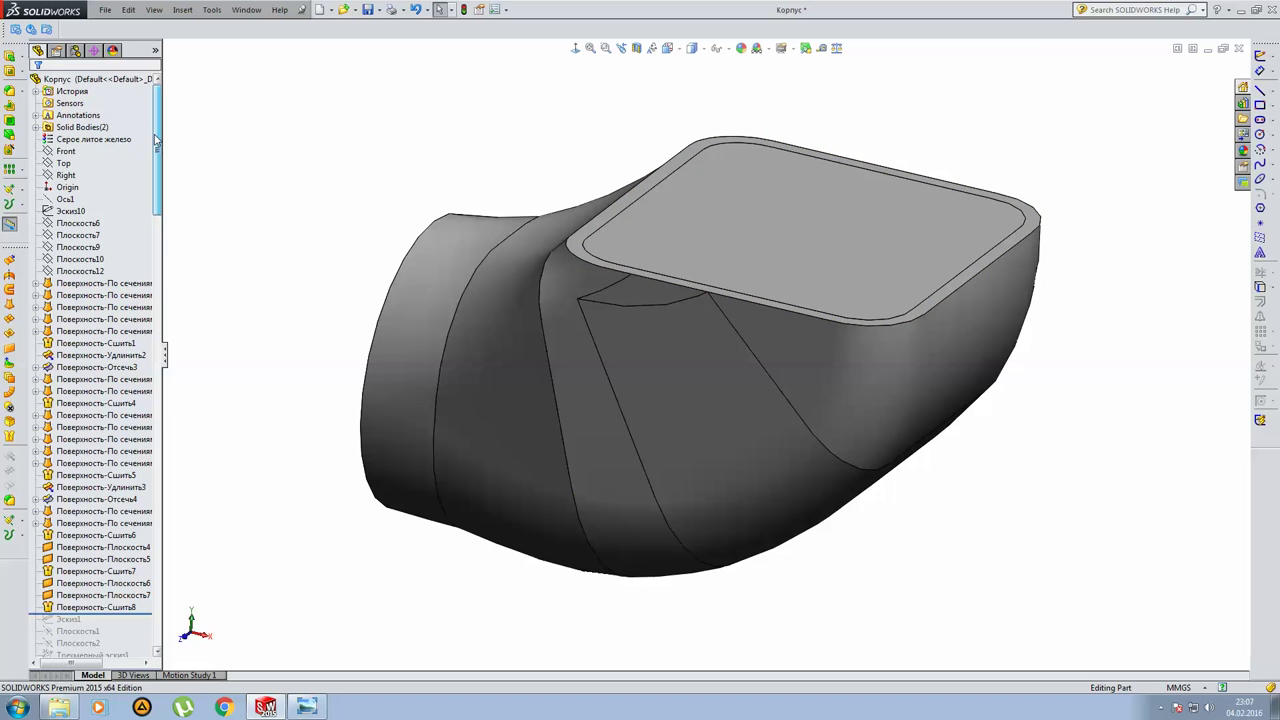
Select the solid bodies Поверхность-Сшить7 and Поверхность-Сшить8 and view them from another angle.
left_click(84, 141)
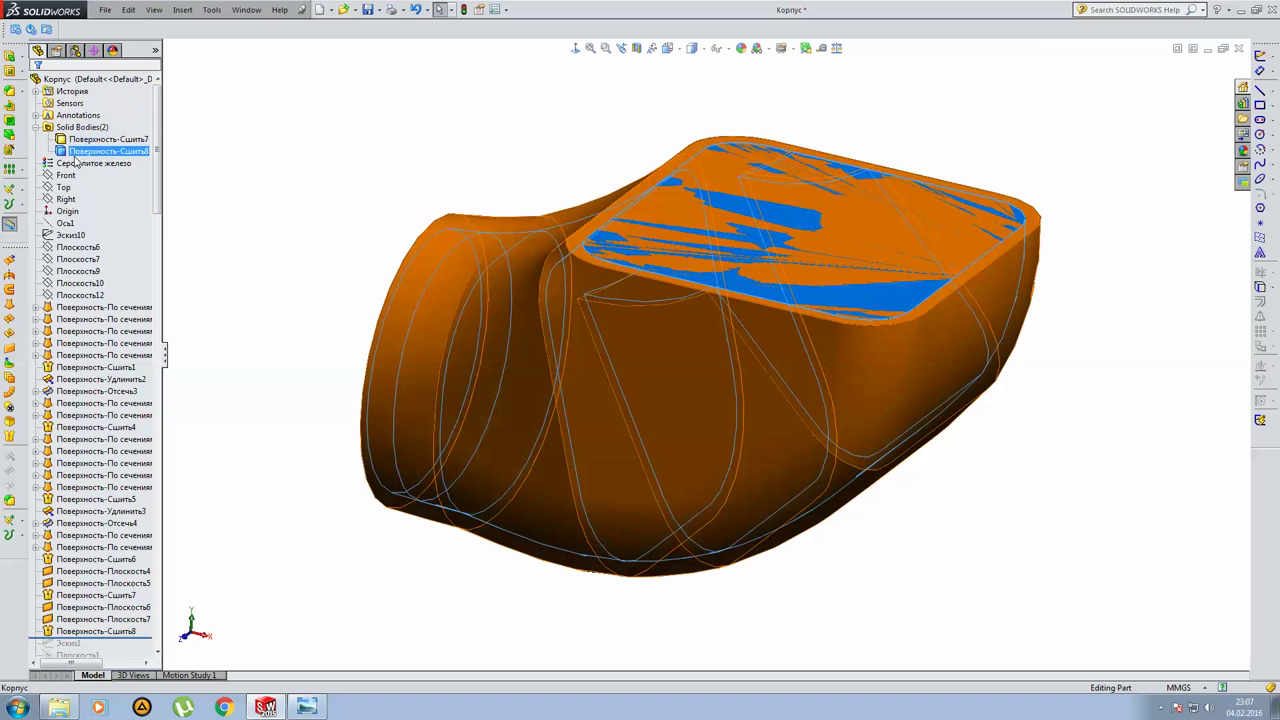
left_click(84, 150, "ctrl")
double_click(80, 127)
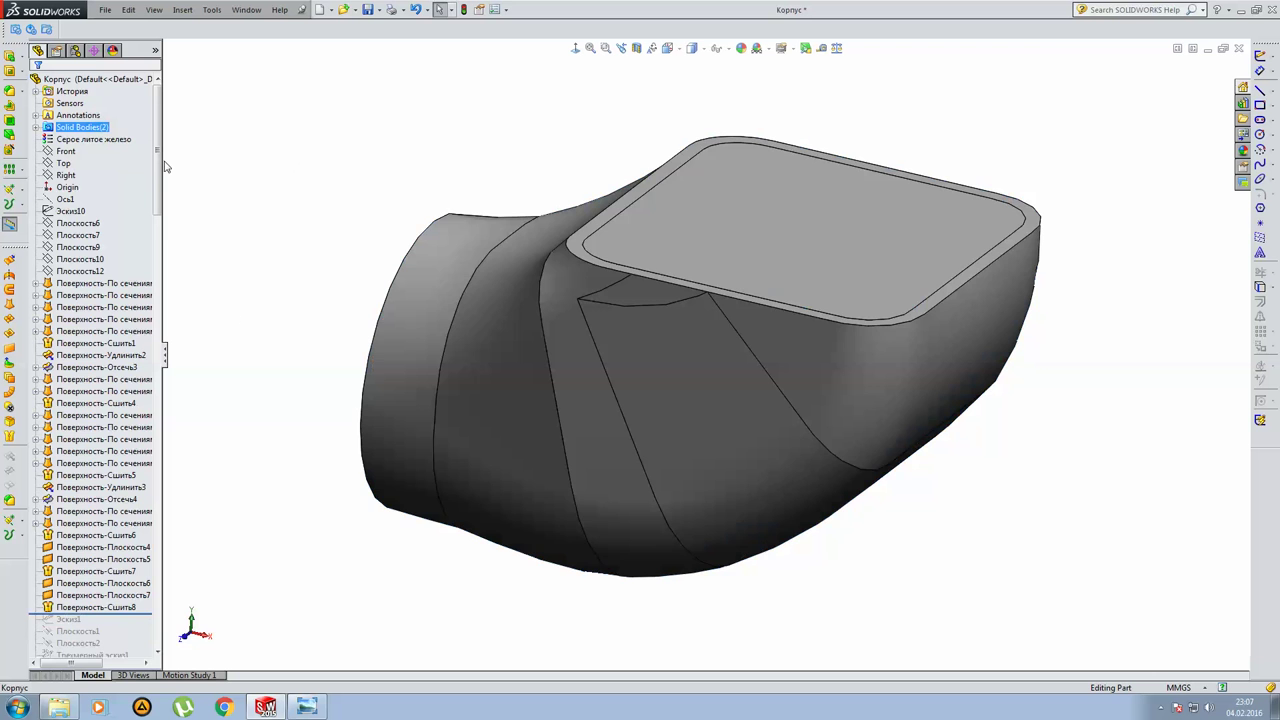
mouse_move(553, 451)
middle_mouse_down()
mouse_move(557, 414)
mouse_move(178, 560)
middle_mouse_up()
scroll(125, 450, "down", 2)
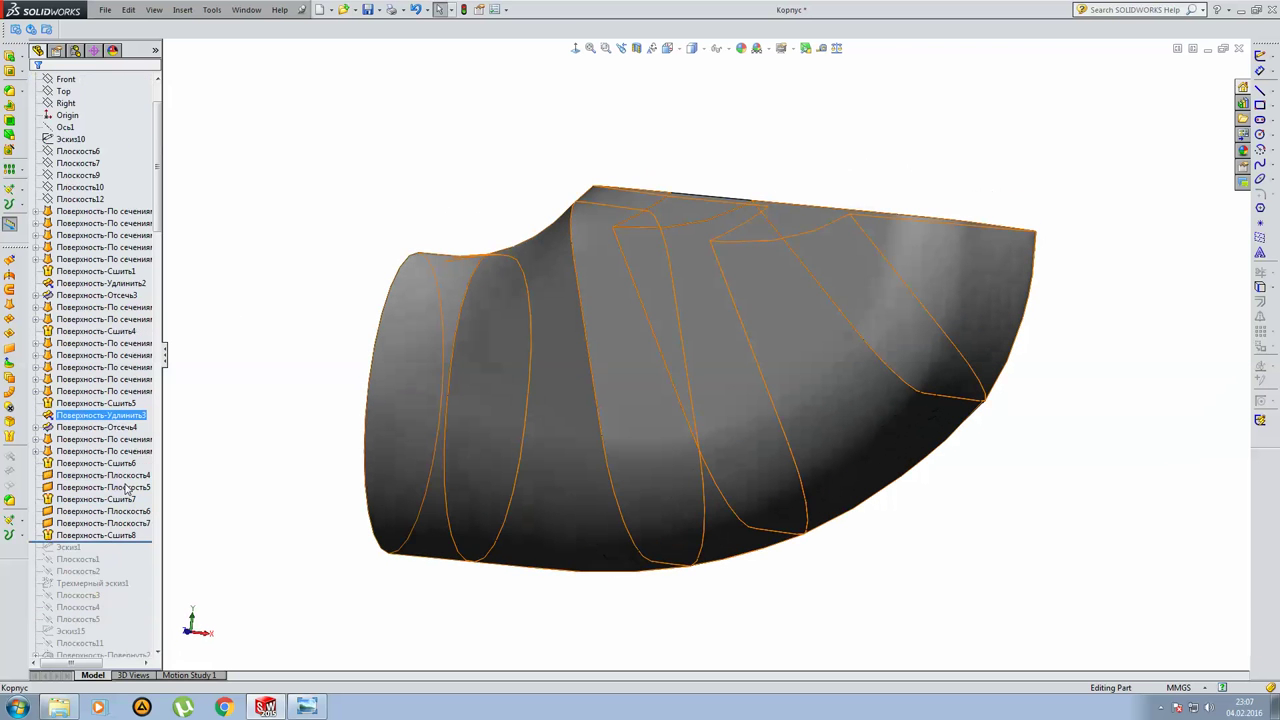
scroll(118, 402, "down", 5)
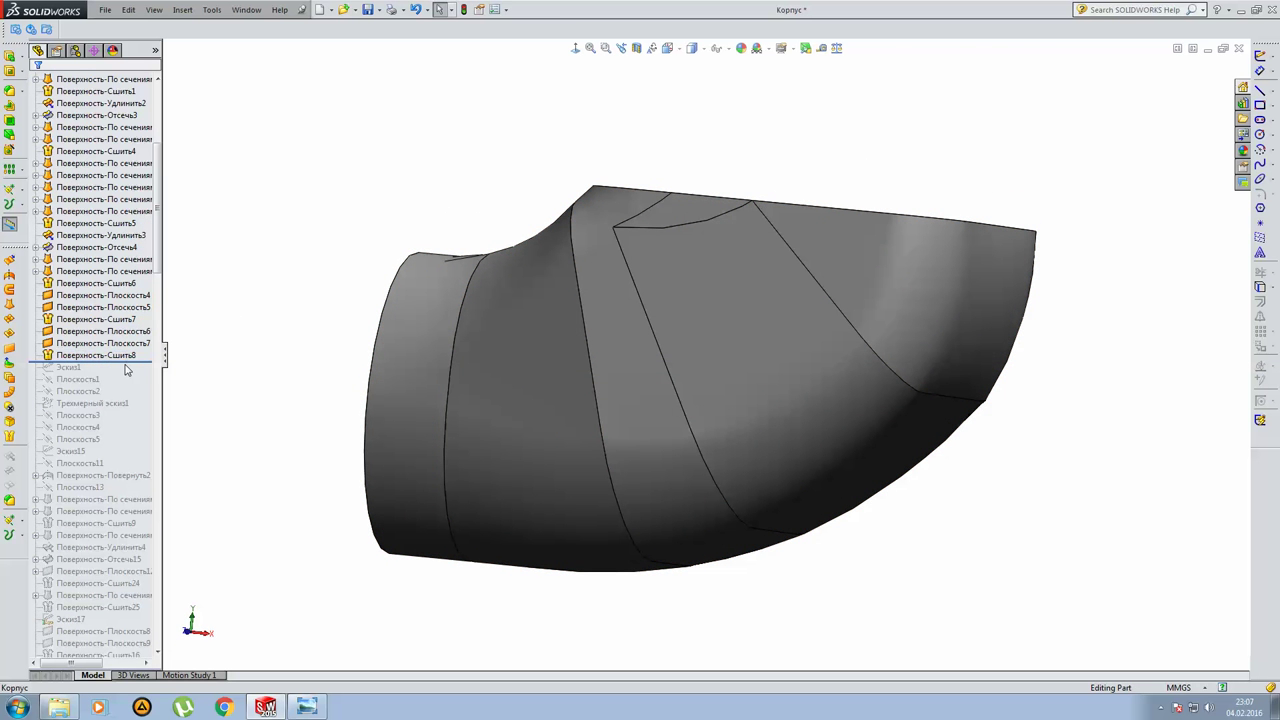
Restore Эскиз1, zoom to fit, and open it for editing.
left_click_drag(133, 362, 133, 373)
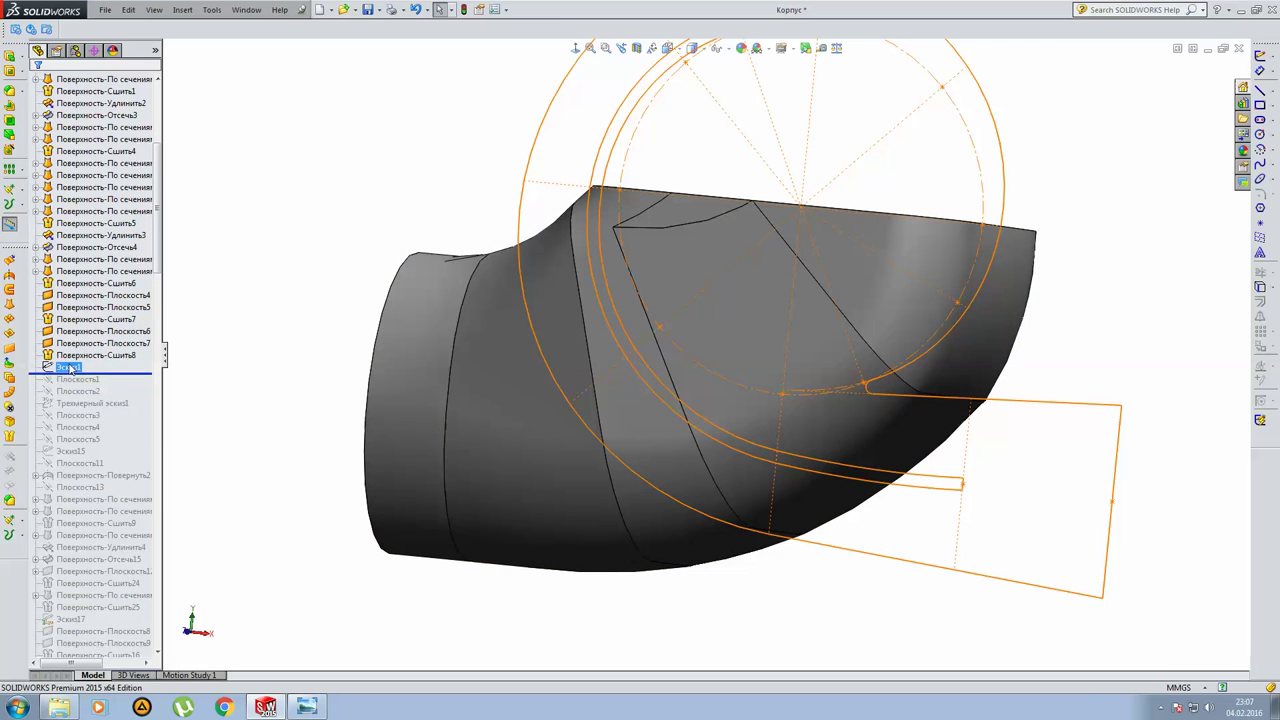
left_click(122, 368)
key("z")
key("z")
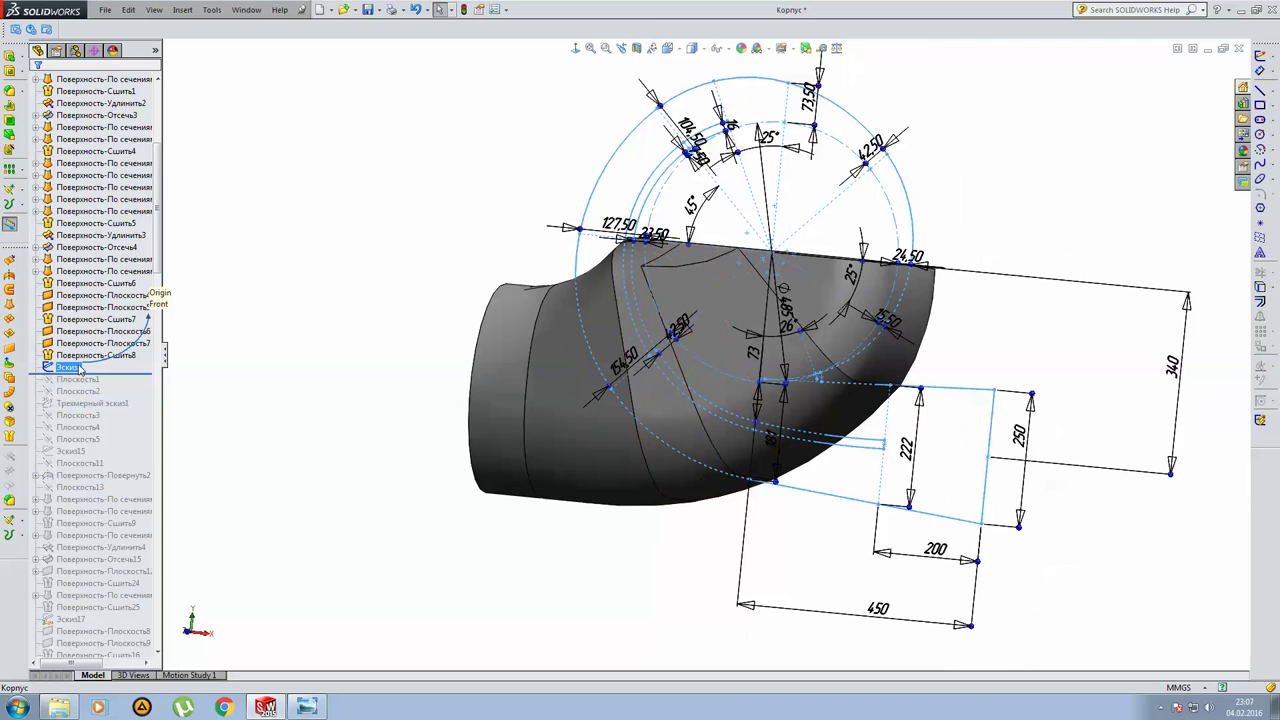
right_click(74, 368)
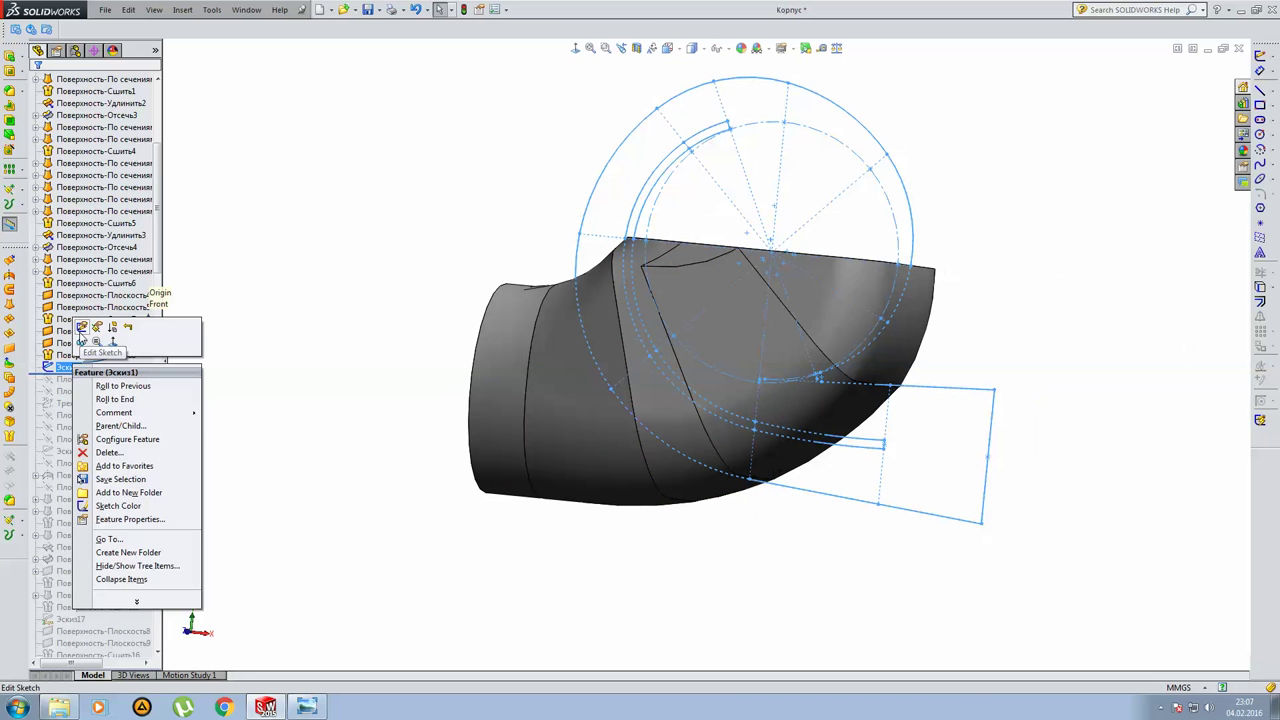
left_click(150, 330)
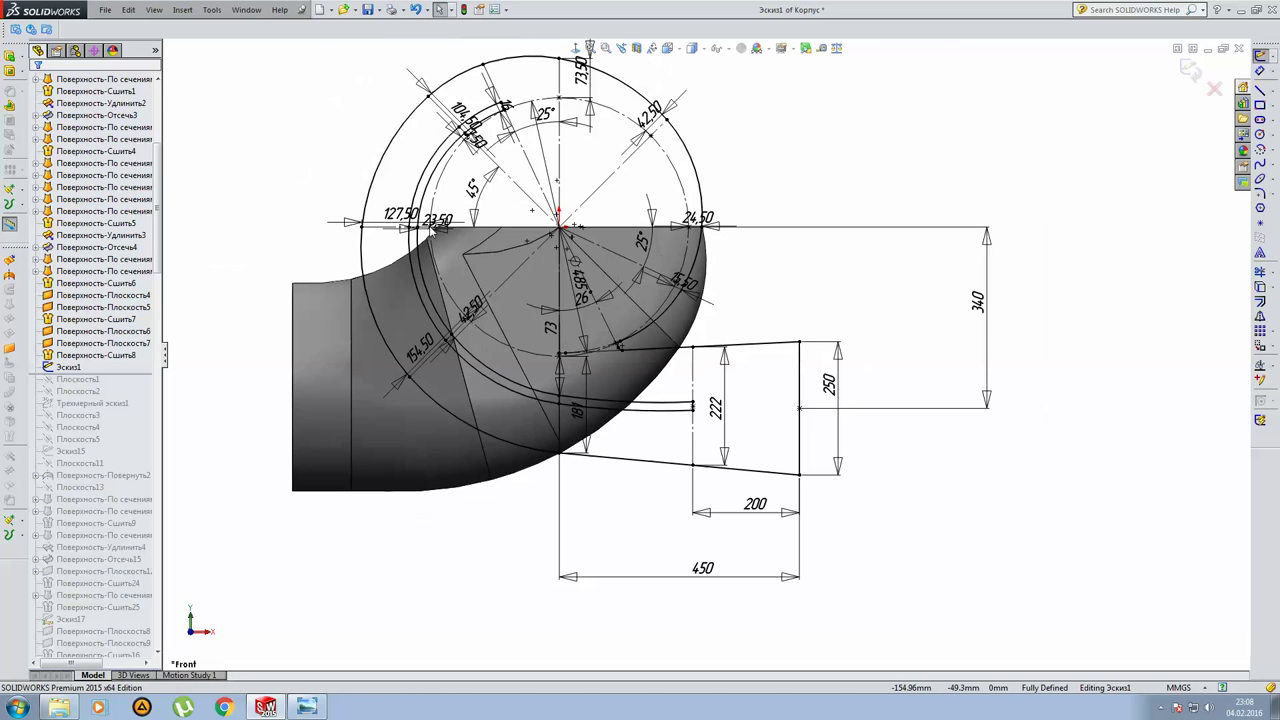
scroll(592, 225, "up", 1)
left_click(306, 707)
scroll(487, 501, "down", 3)
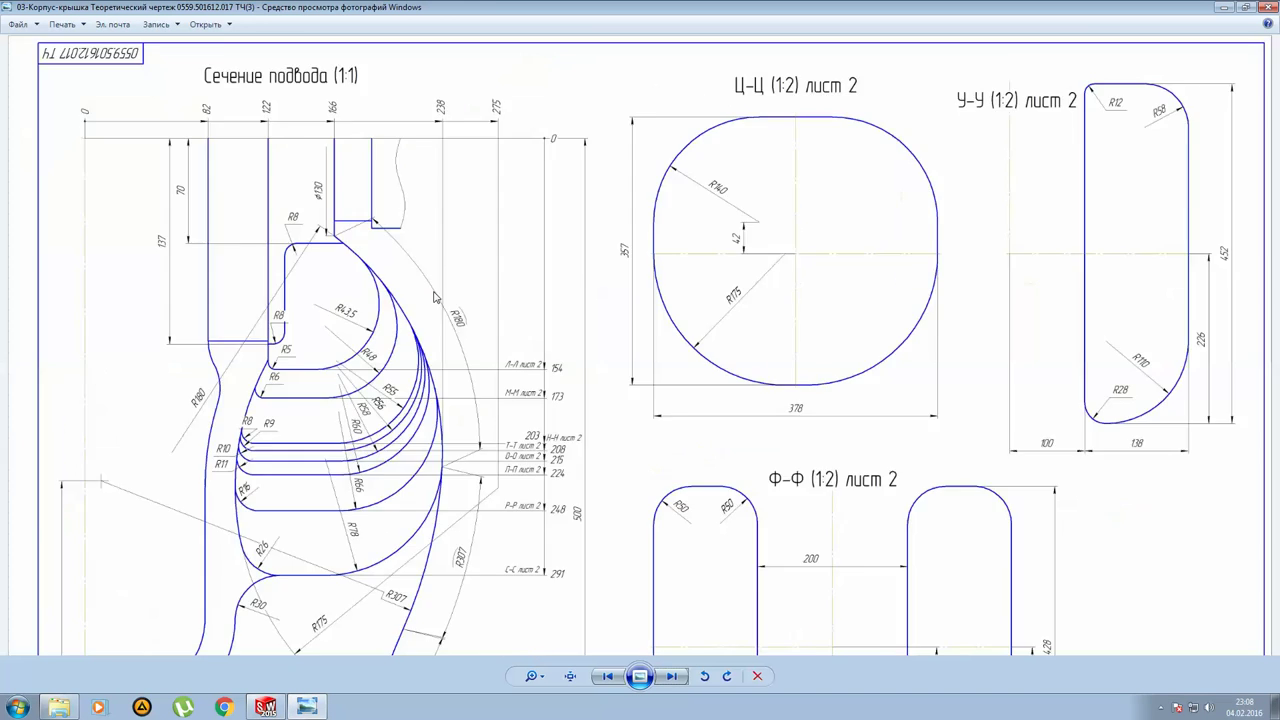
key("Left")
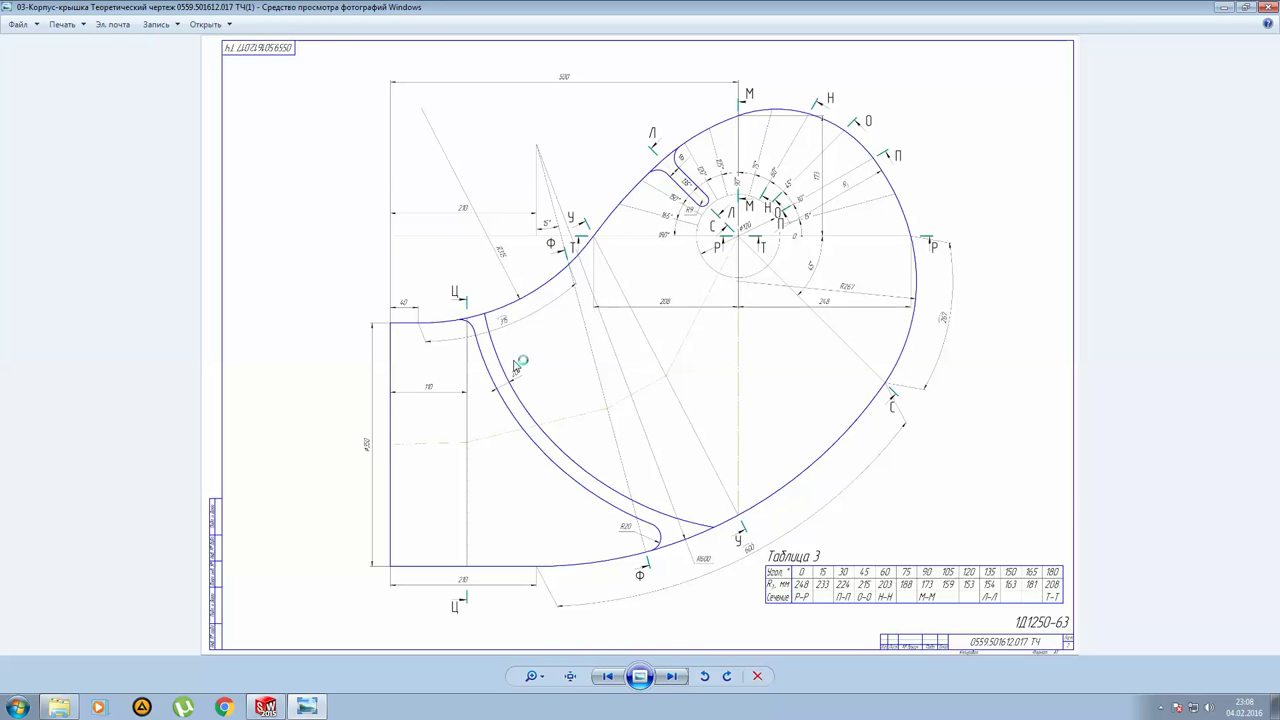
scroll(507, 360, "up", 2)
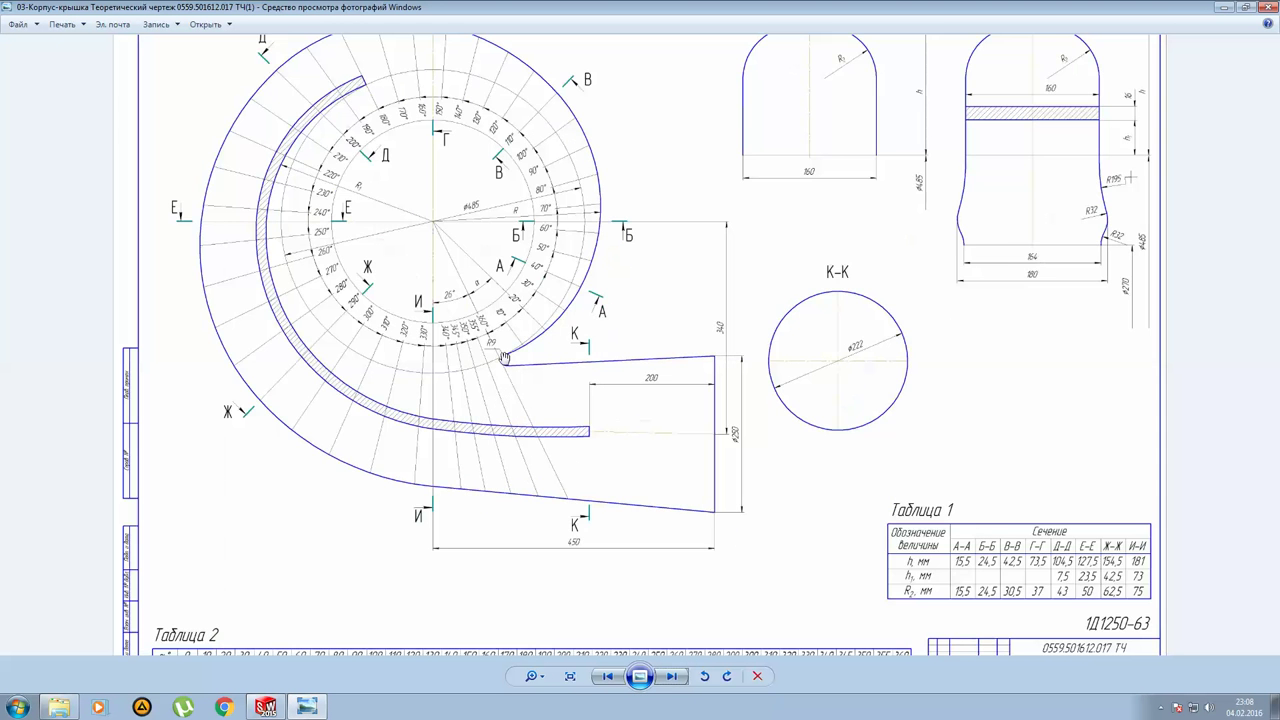
scroll(505, 358, "down", 2)
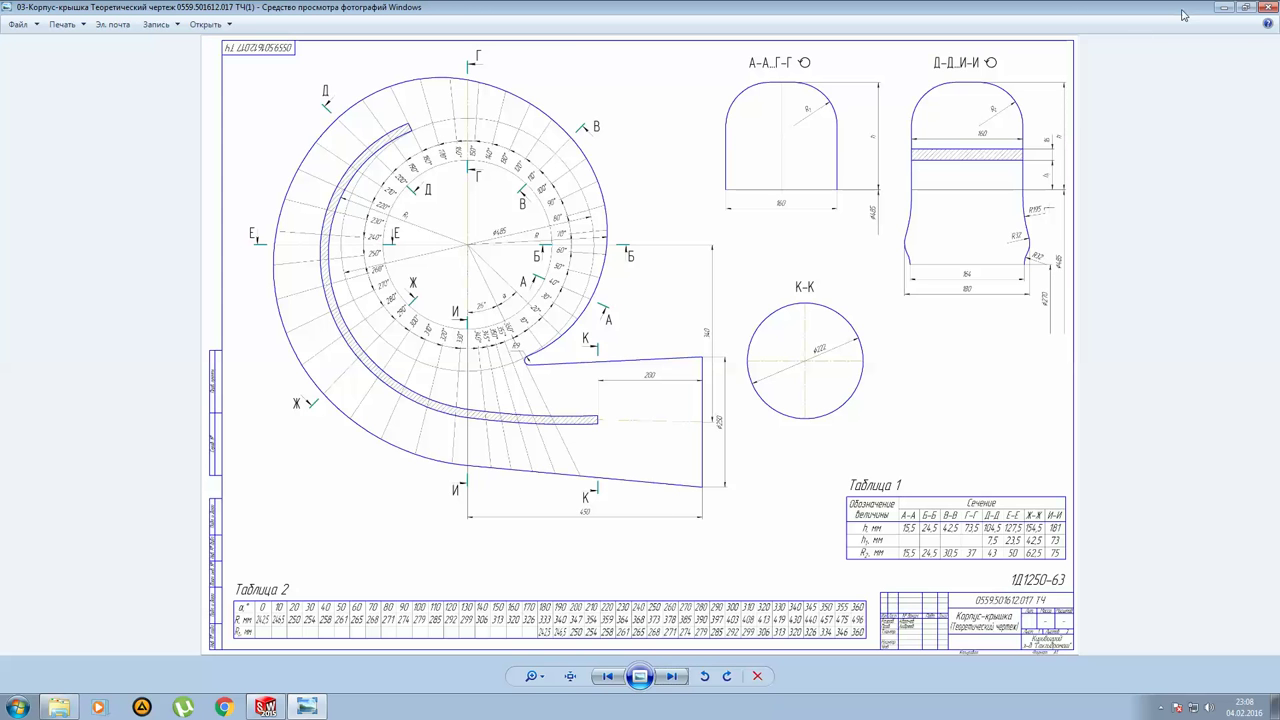
left_click(1221, 9)
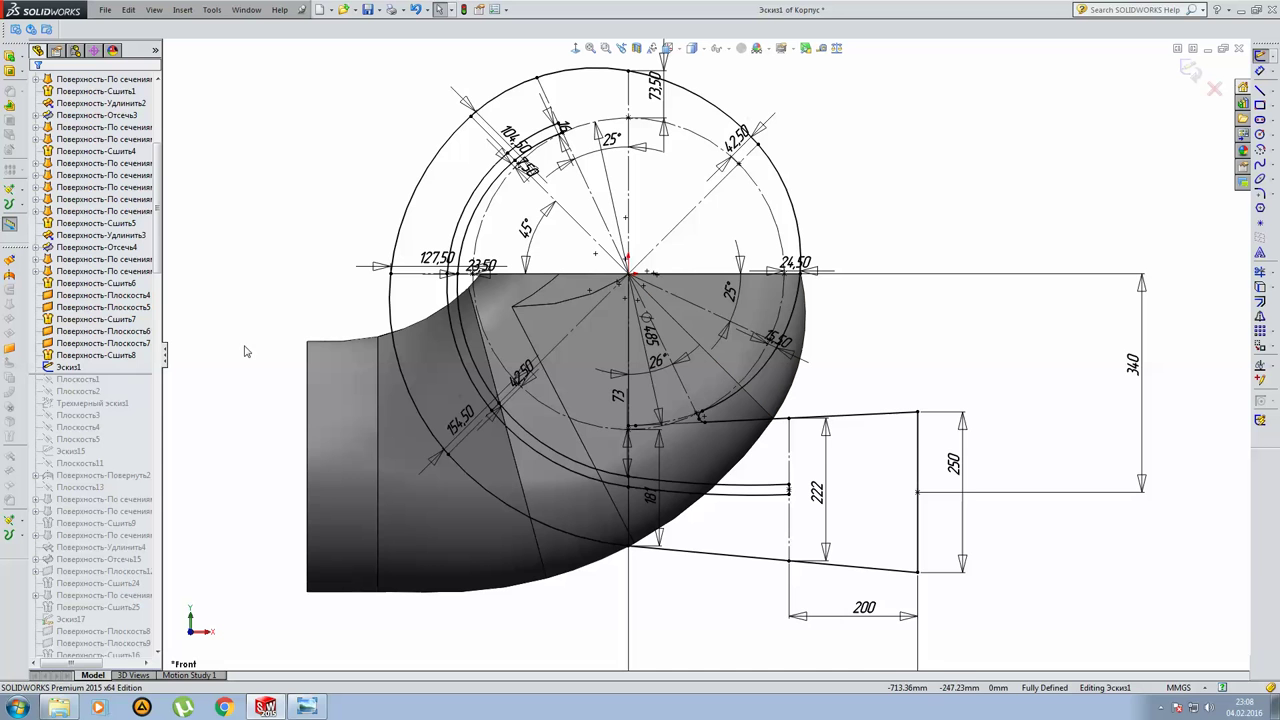
Exit Эскиз1 without changes and review its dimensions on the model.
left_click(1189, 74)
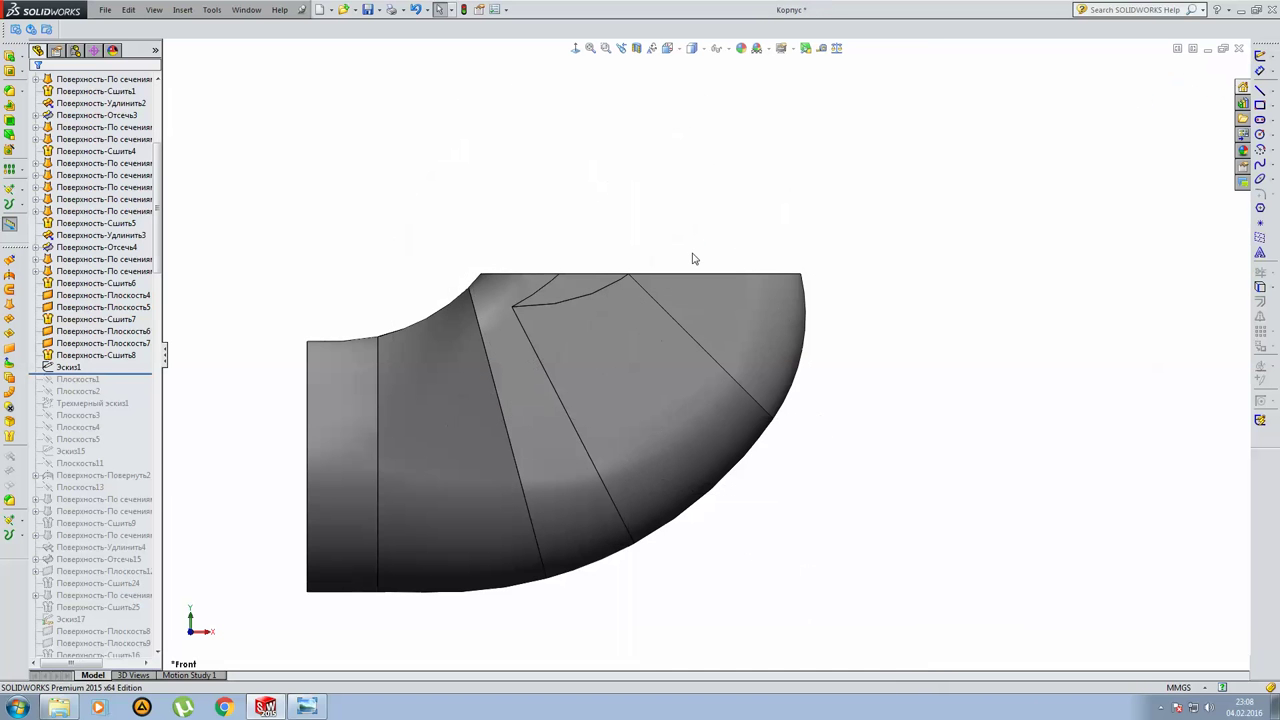
left_click(68, 367)
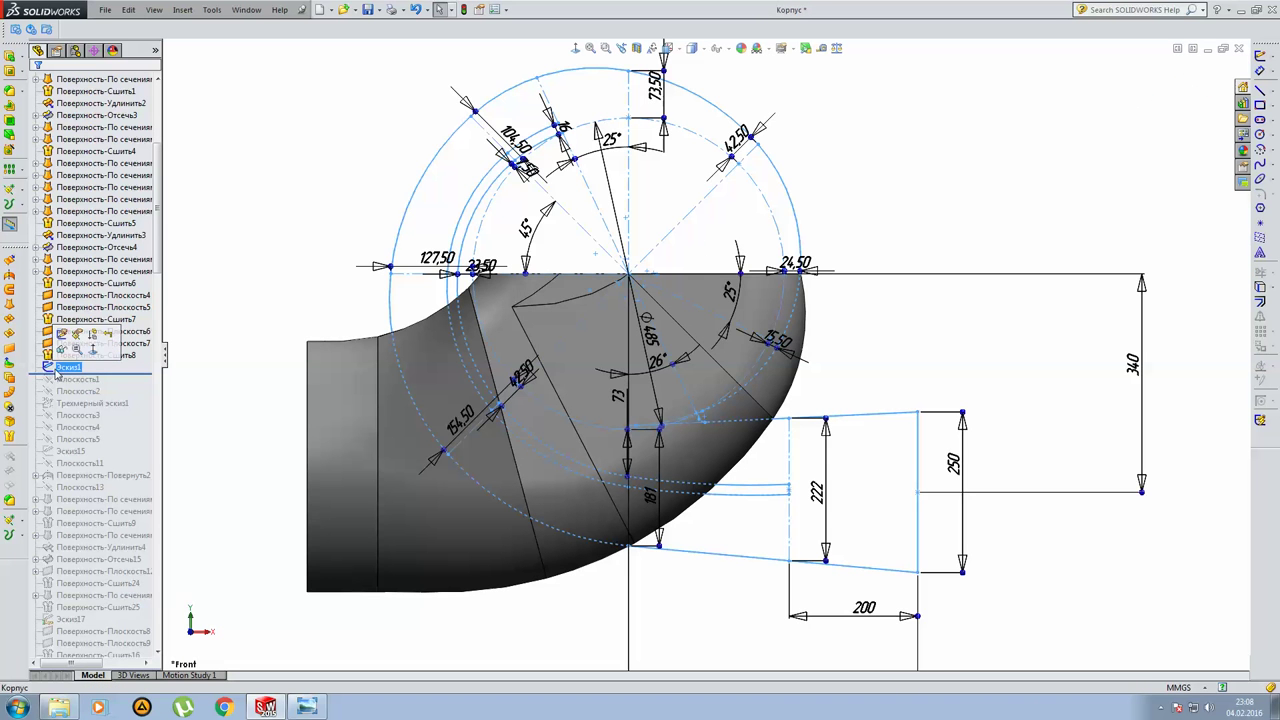
left_click(325, 168)
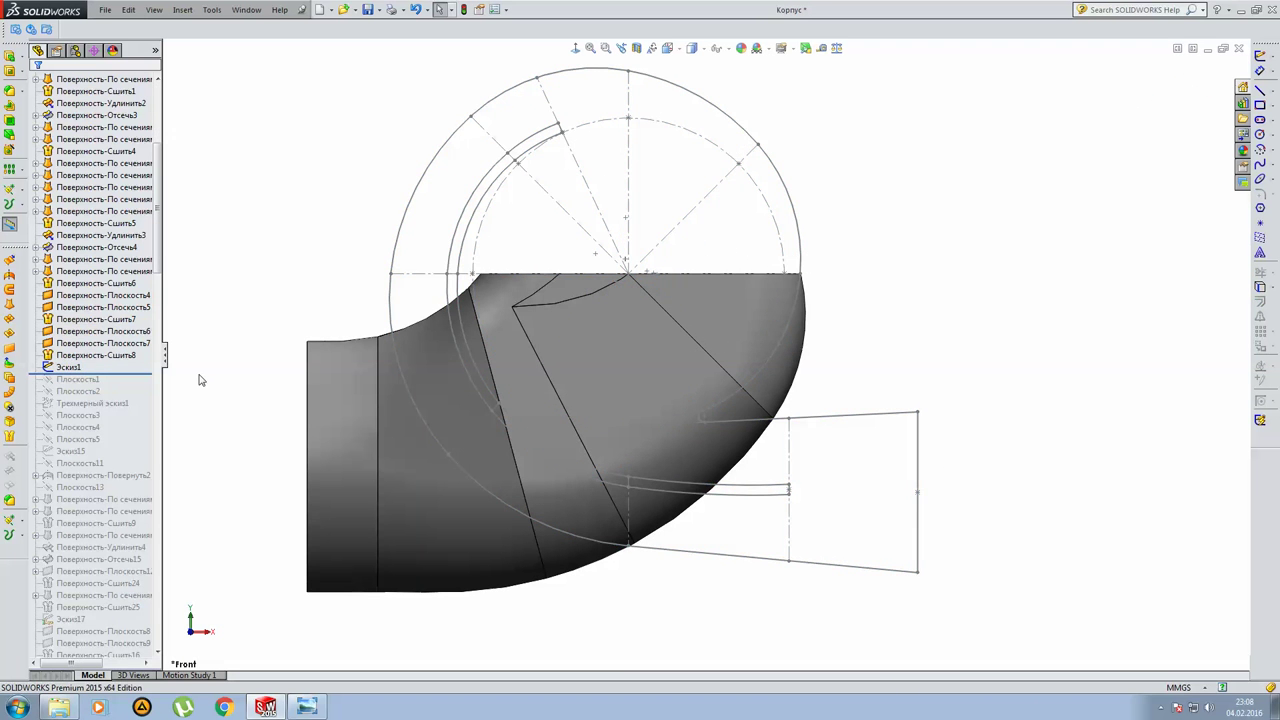
Restore Плоскость1 and Плоскость2, checking where each plane lies.
left_click_drag(150, 372, 143, 387)
left_click(90, 380)
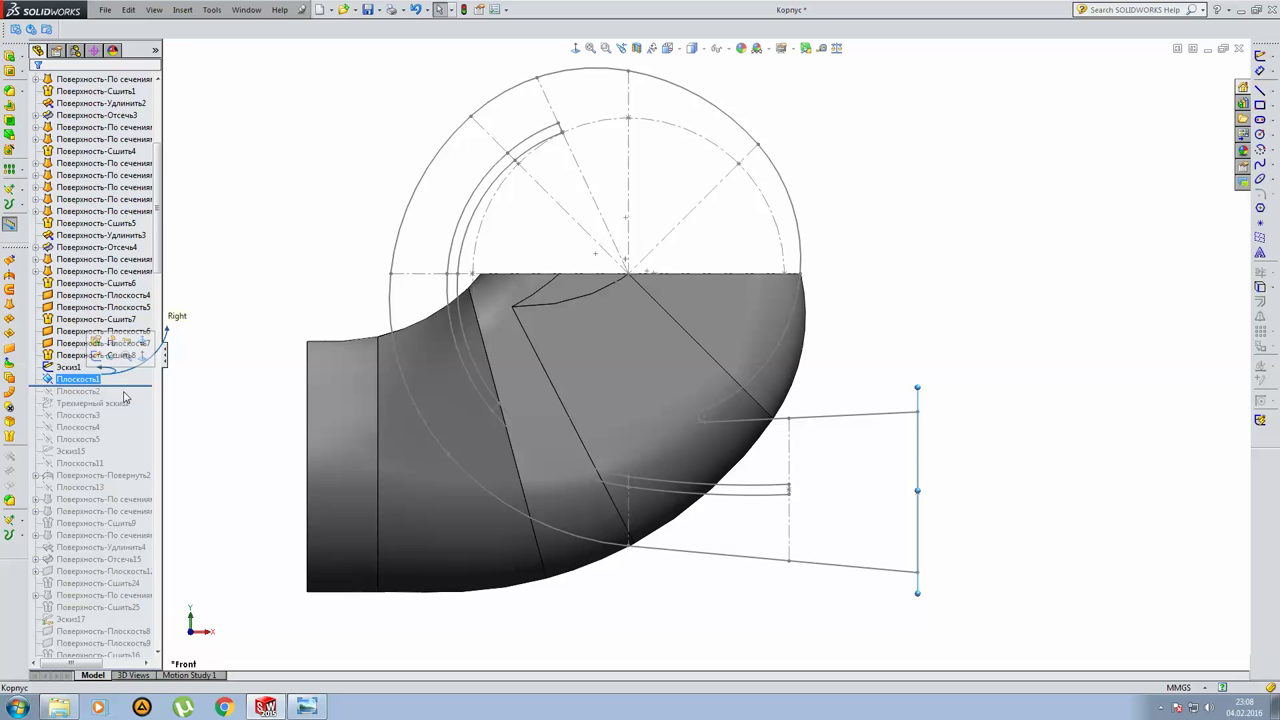
left_click(229, 378)
left_click_drag(137, 387, 137, 399)
left_click(78, 391)
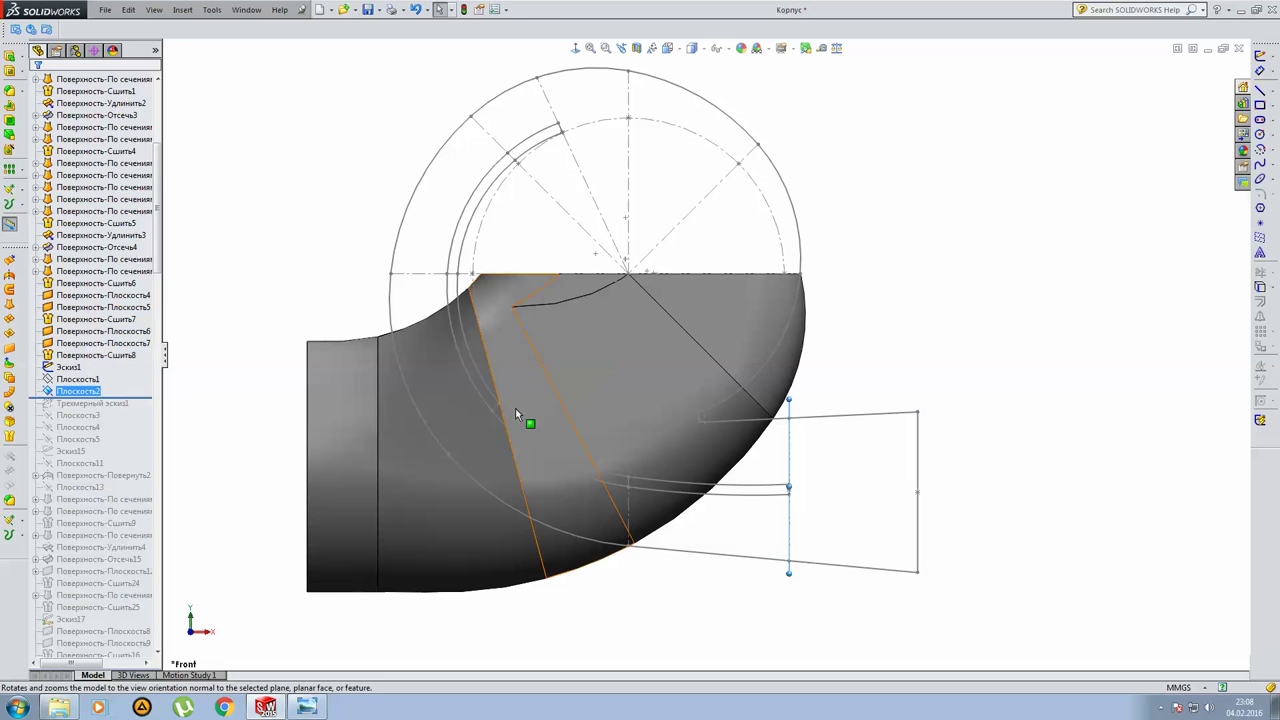
middle_click_drag(674, 434, 684, 435)
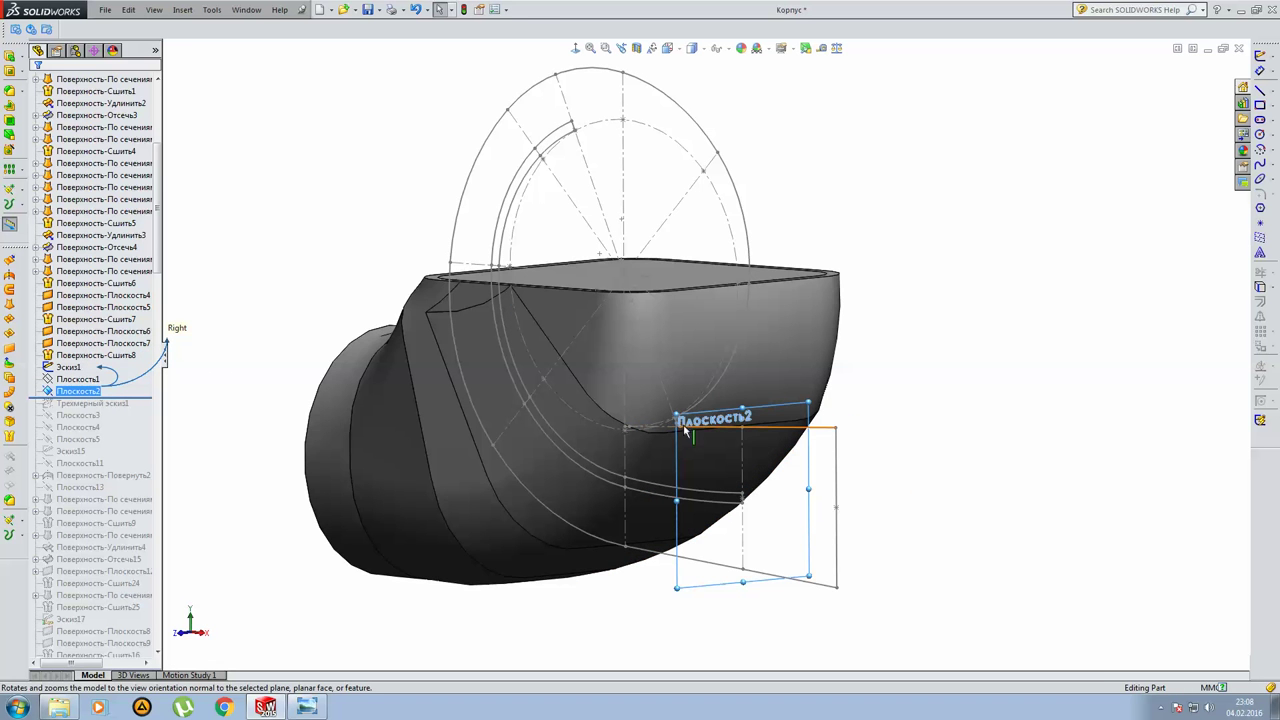
left_click(279, 335)
mouse_move(279, 335)
middle_mouse_down()
mouse_move(444, 311)
mouse_move(430, 315)
middle_mouse_up()
Restore Трехмерный эскиз1 and show its curves on the elbow.
left_click(127, 405)
left_click_drag(143, 397, 141, 408)
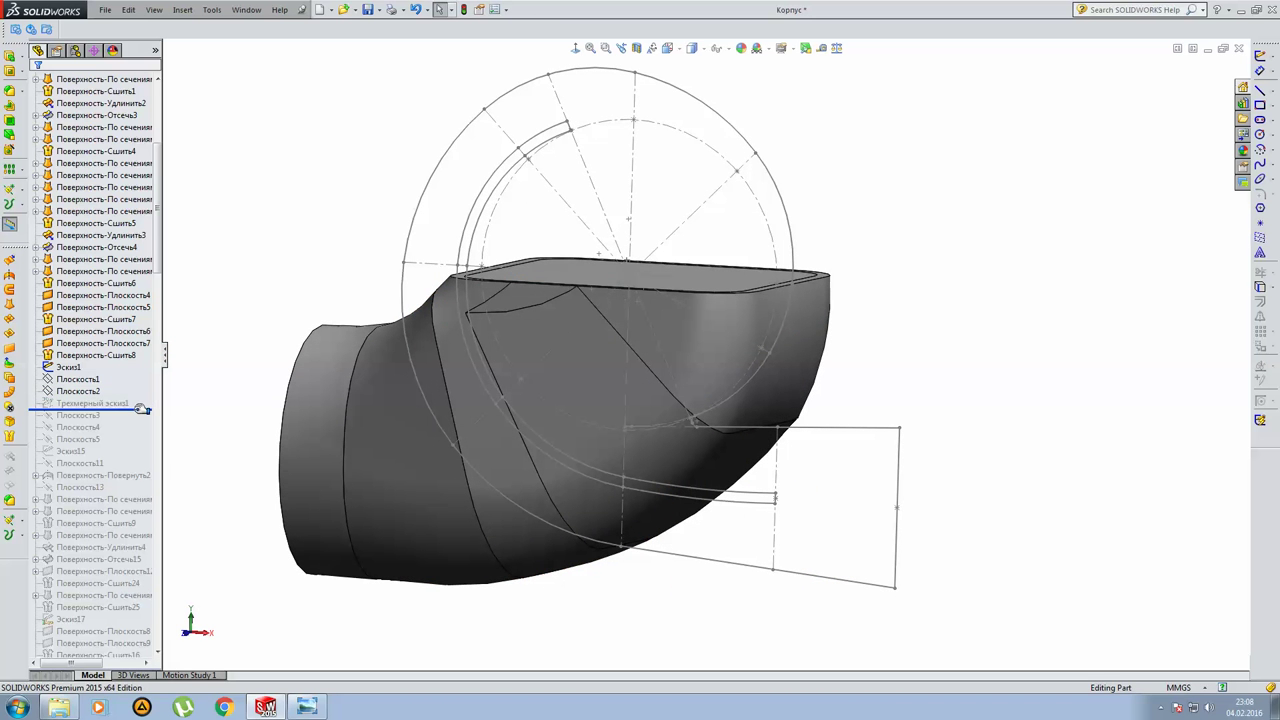
left_click(100, 403)
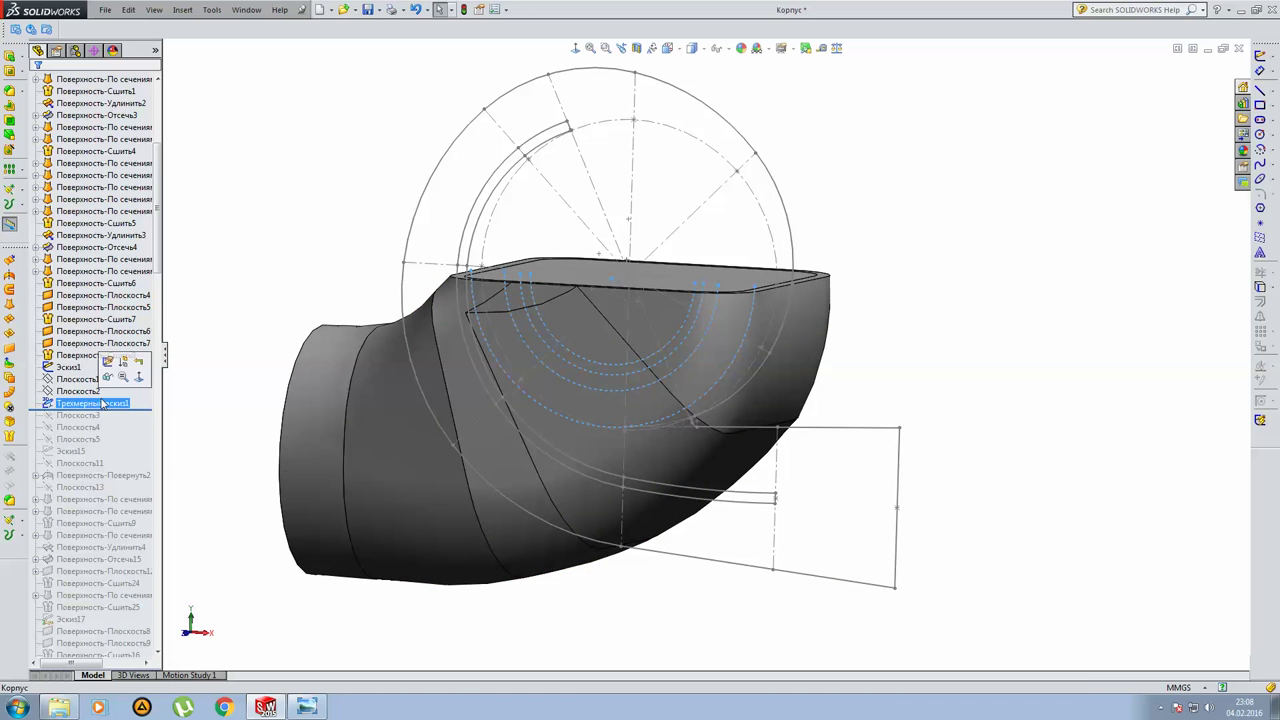
mouse_move(543, 363)
middle_mouse_down()
mouse_move(557, 345)
mouse_move(541, 531)
mouse_move(529, 466)
mouse_move(423, 429)
mouse_move(371, 477)
mouse_move(432, 513)
mouse_move(565, 422)
middle_mouse_up()
left_click(341, 174)
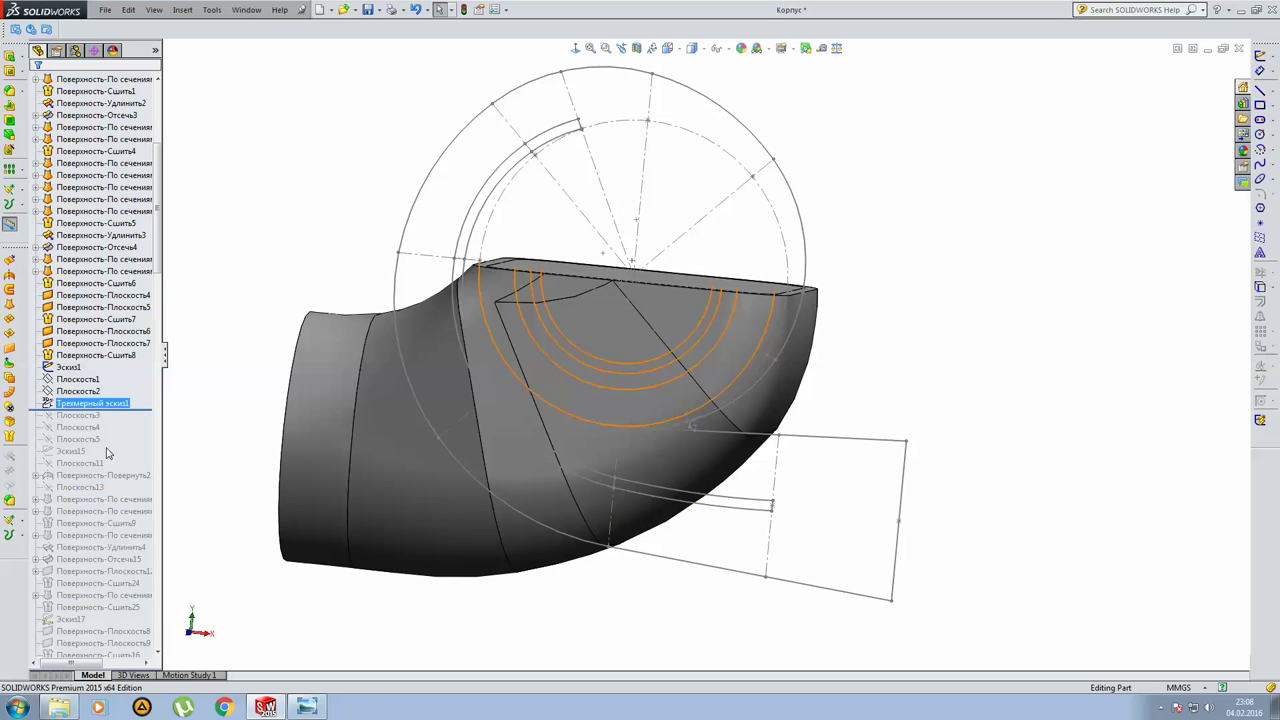
Restore Плоскость3 and Плоскость4 and inspect their positions.
left_click_drag(146, 409, 138, 425)
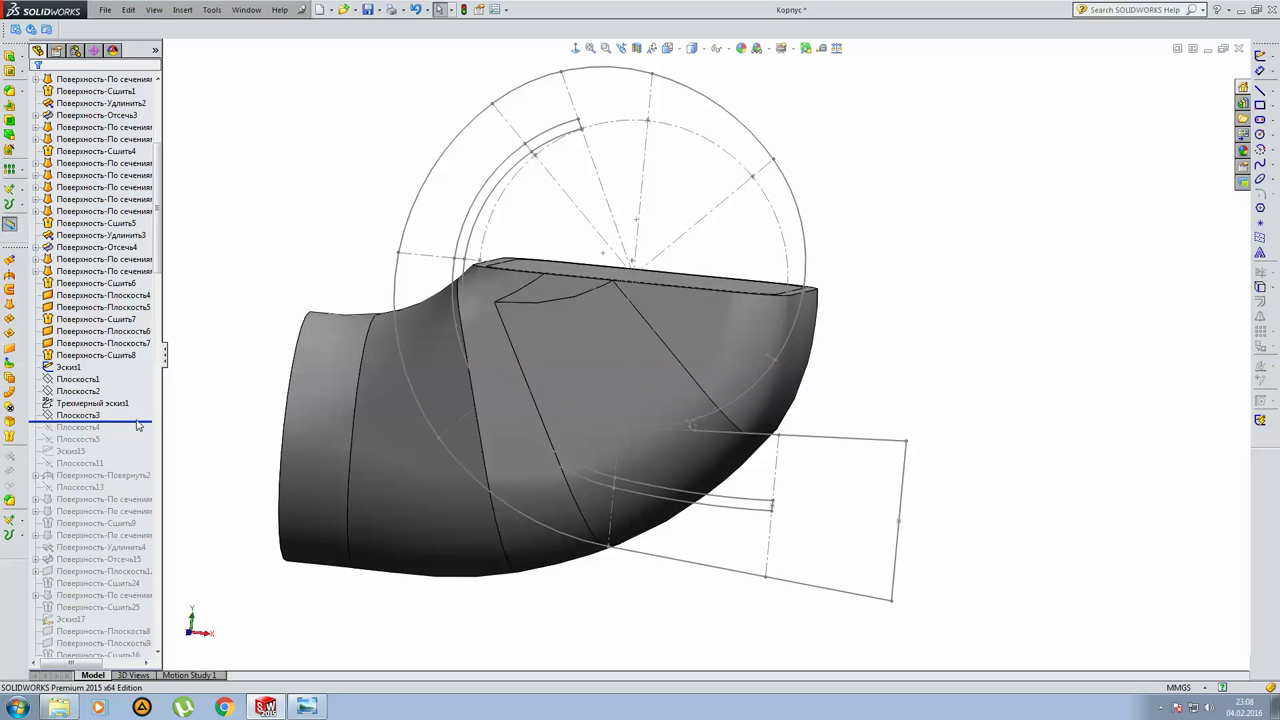
left_click(80, 415)
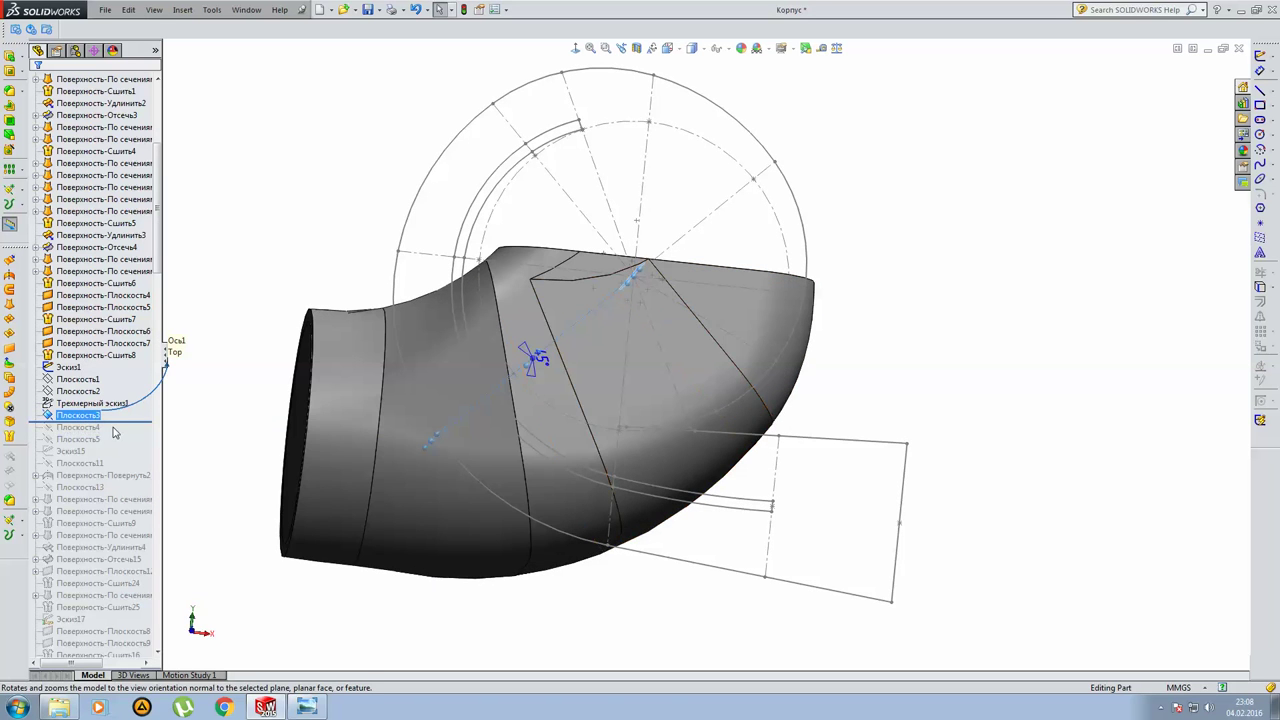
left_click_drag(123, 421, 123, 433)
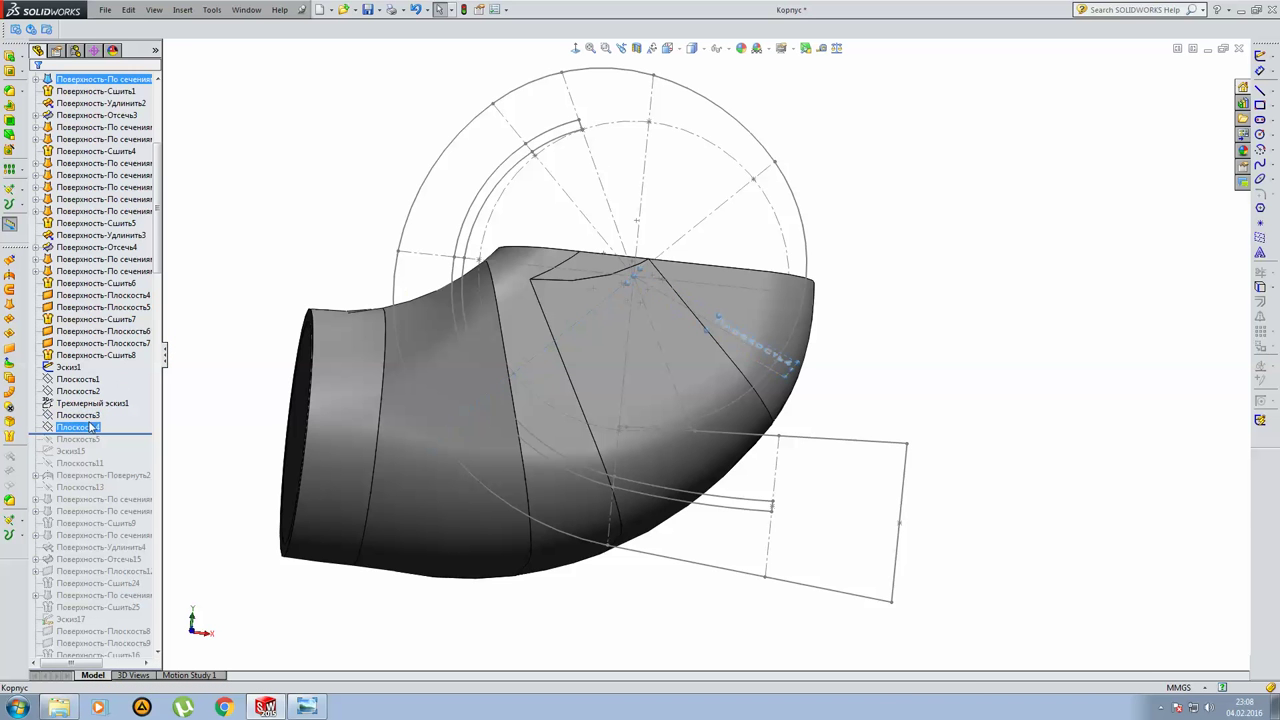
middle_click_drag(793, 355, 786, 357)
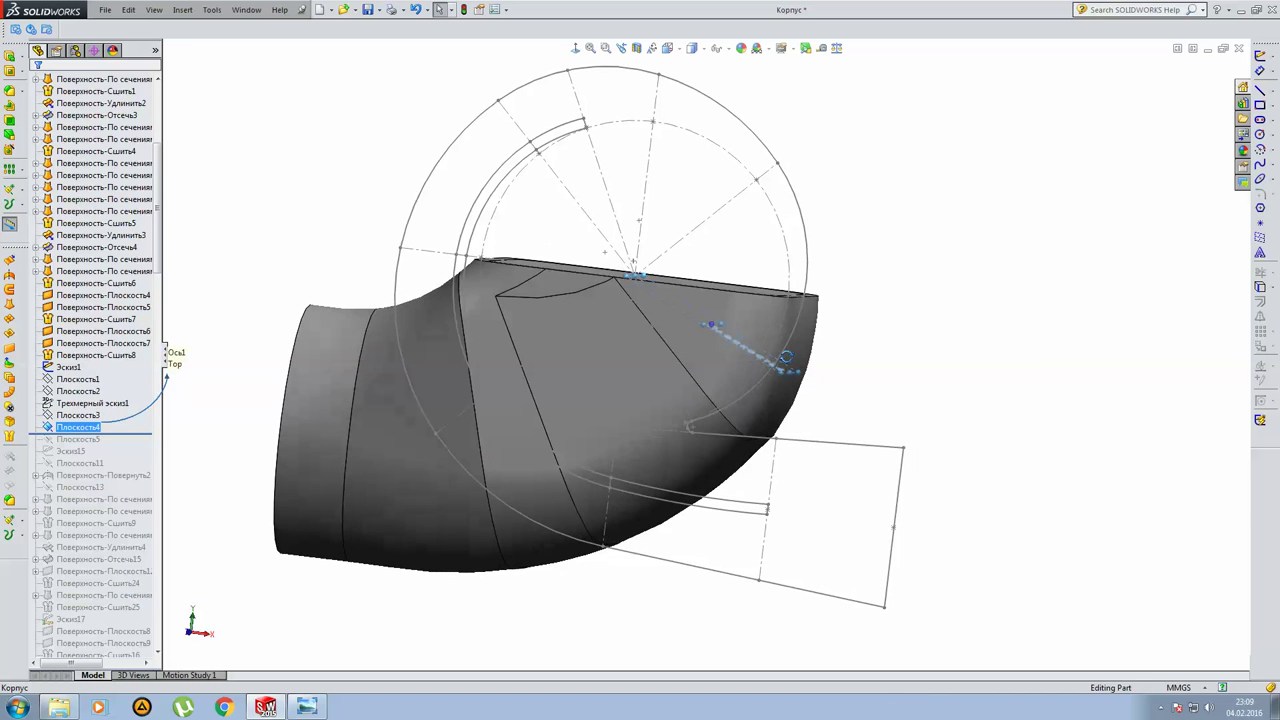
Restore Плоскость5, view it Normal To, then roll forward to Эскиз15.
left_click_drag(138, 433, 118, 440)
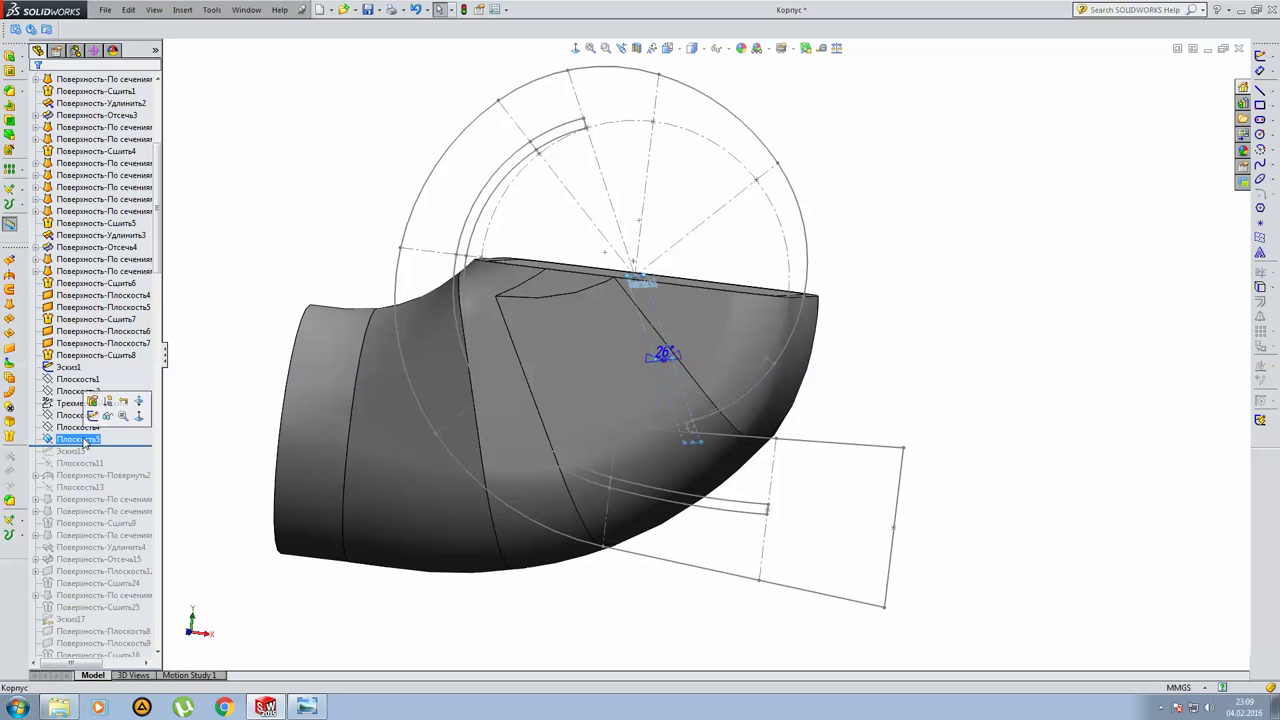
middle_click_drag(786, 335, 792, 340)
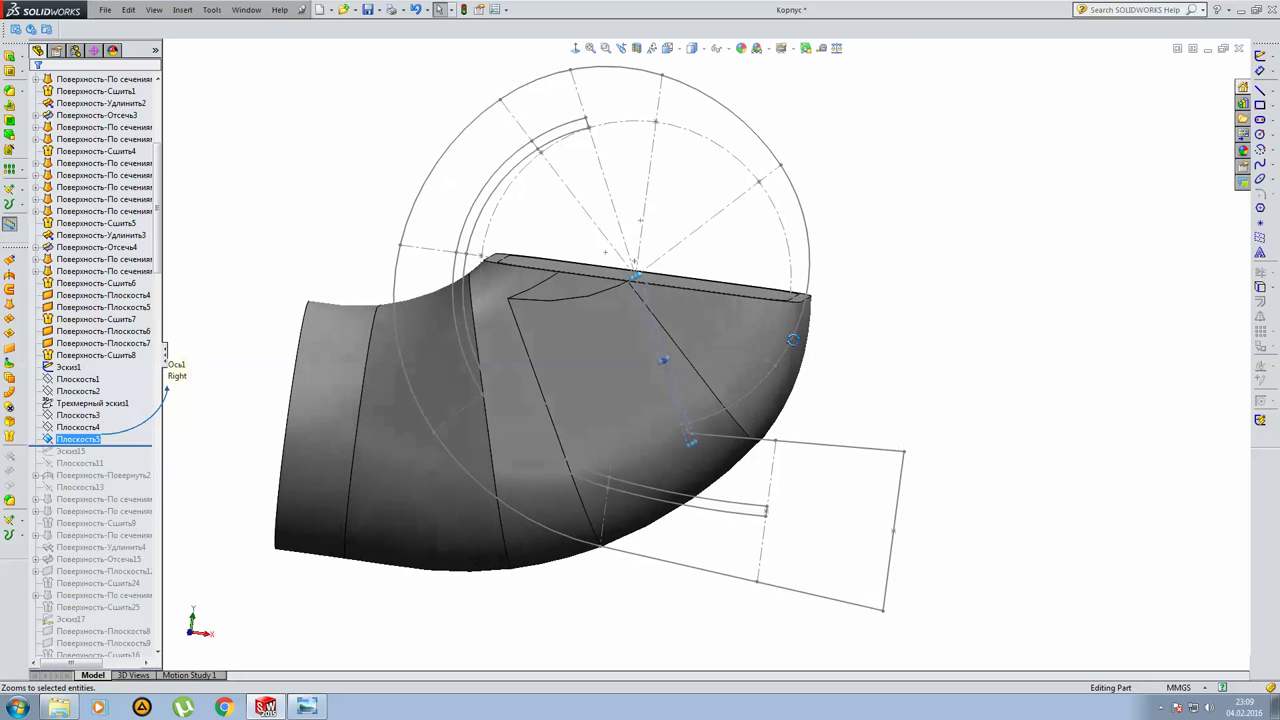
left_click(575, 50)
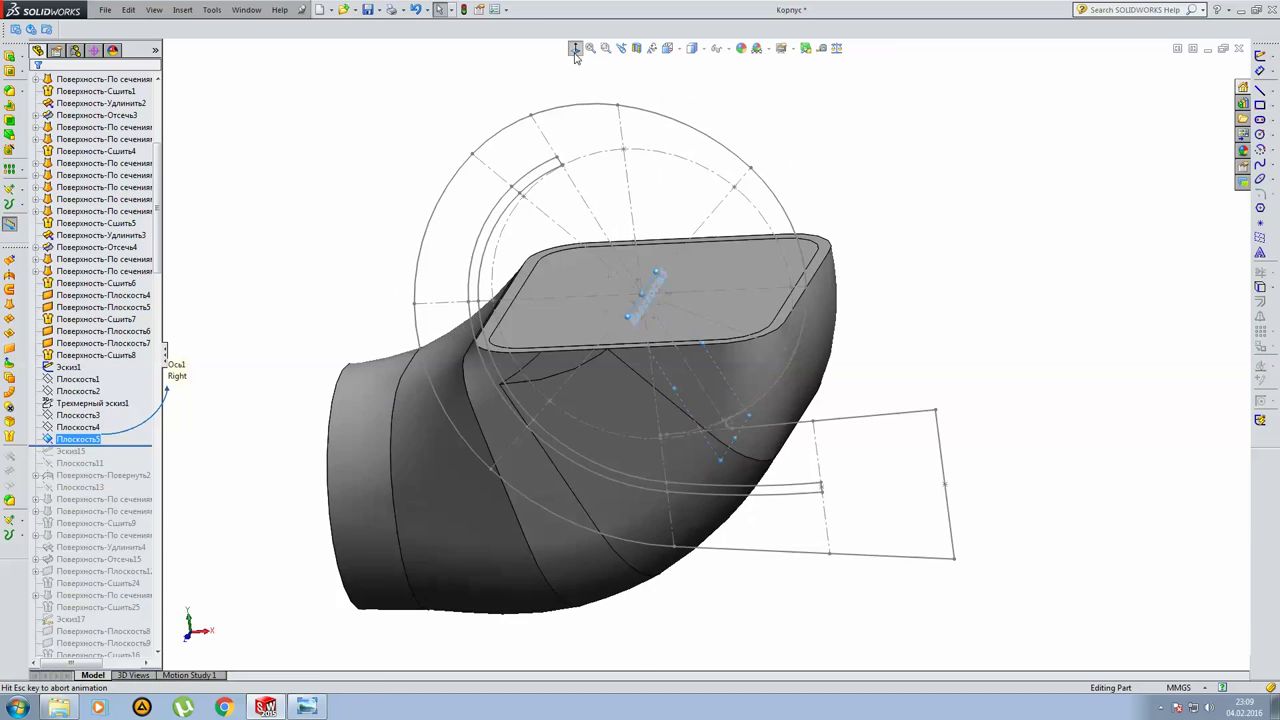
mouse_move(820, 517)
middle_mouse_down()
mouse_move(849, 471)
mouse_move(748, 523)
mouse_move(858, 593)
mouse_move(723, 356)
middle_mouse_up()
scroll(880, 509, "up", 2)
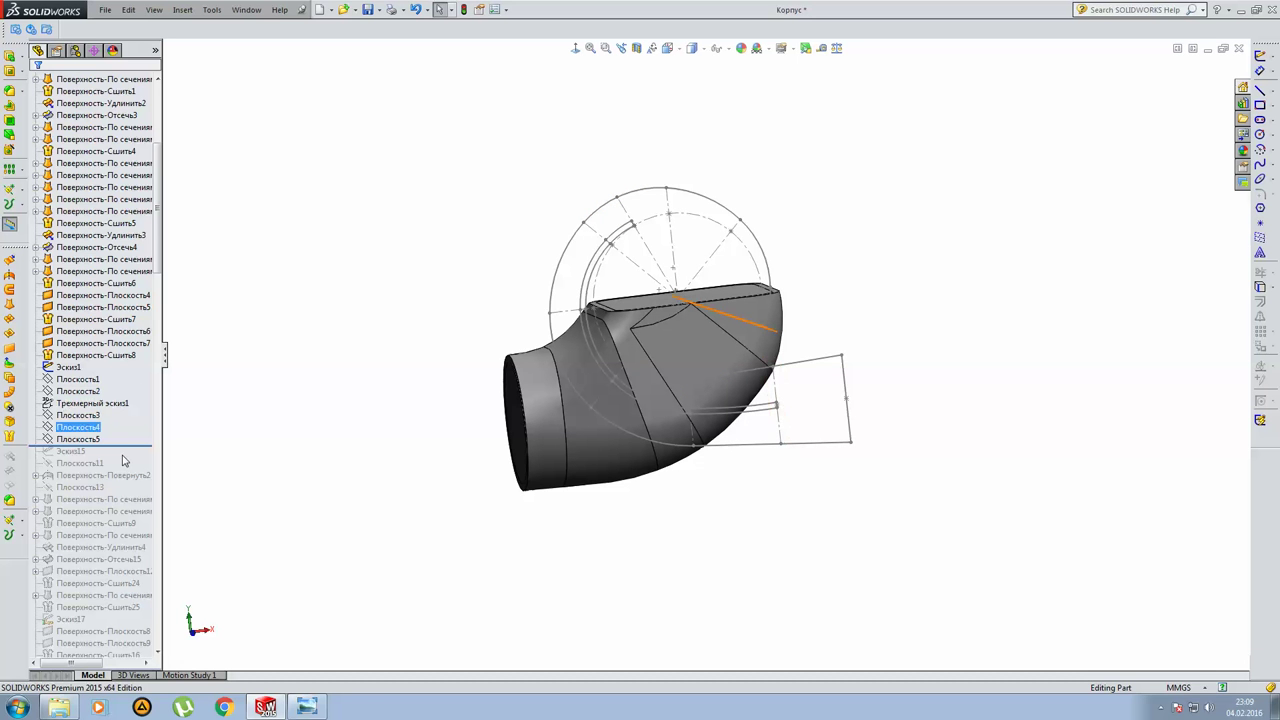
left_click_drag(133, 451, 127, 455)
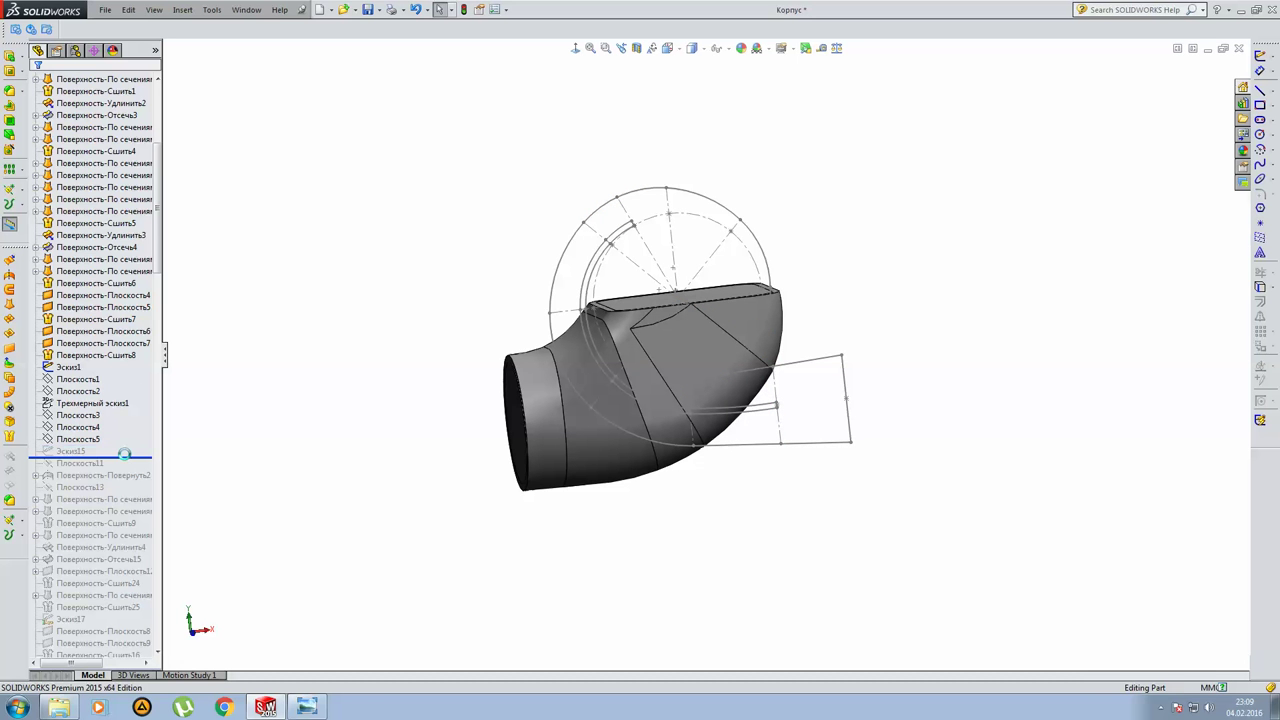
Open Эскиз15 for editing, viewed Normal To, and zoom in on its profile.
left_click(72, 451)
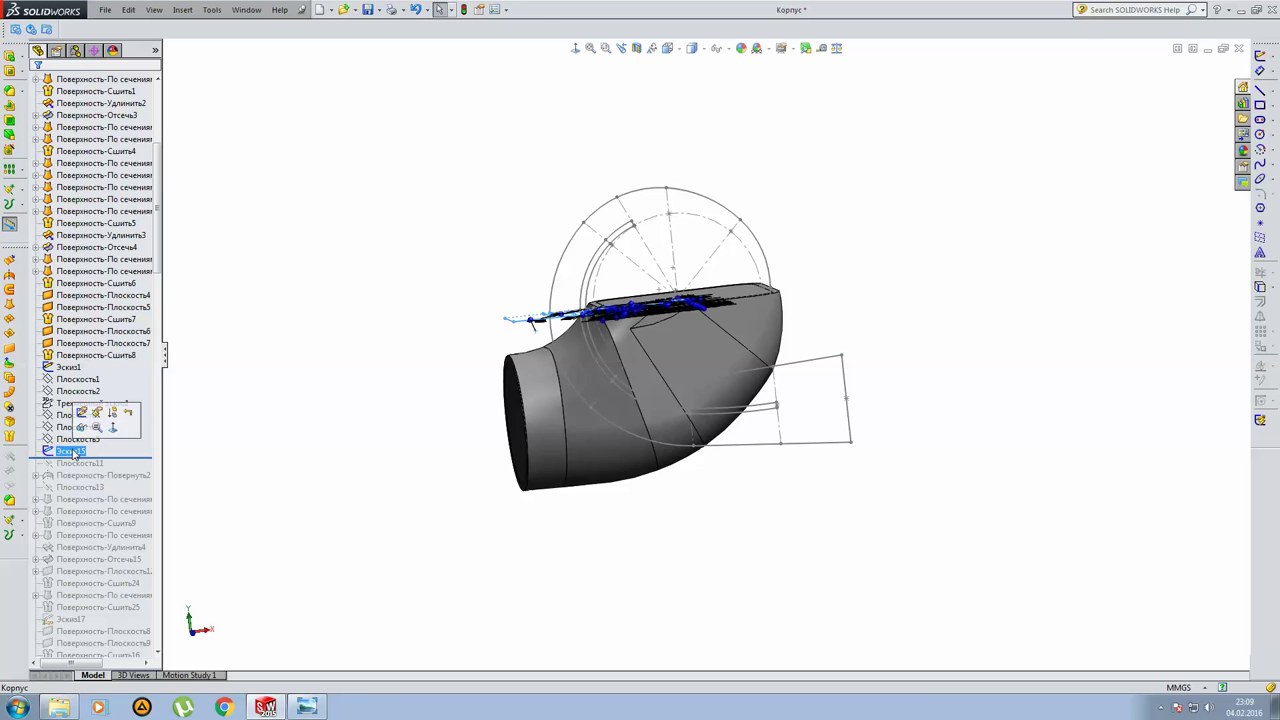
left_click(110, 410)
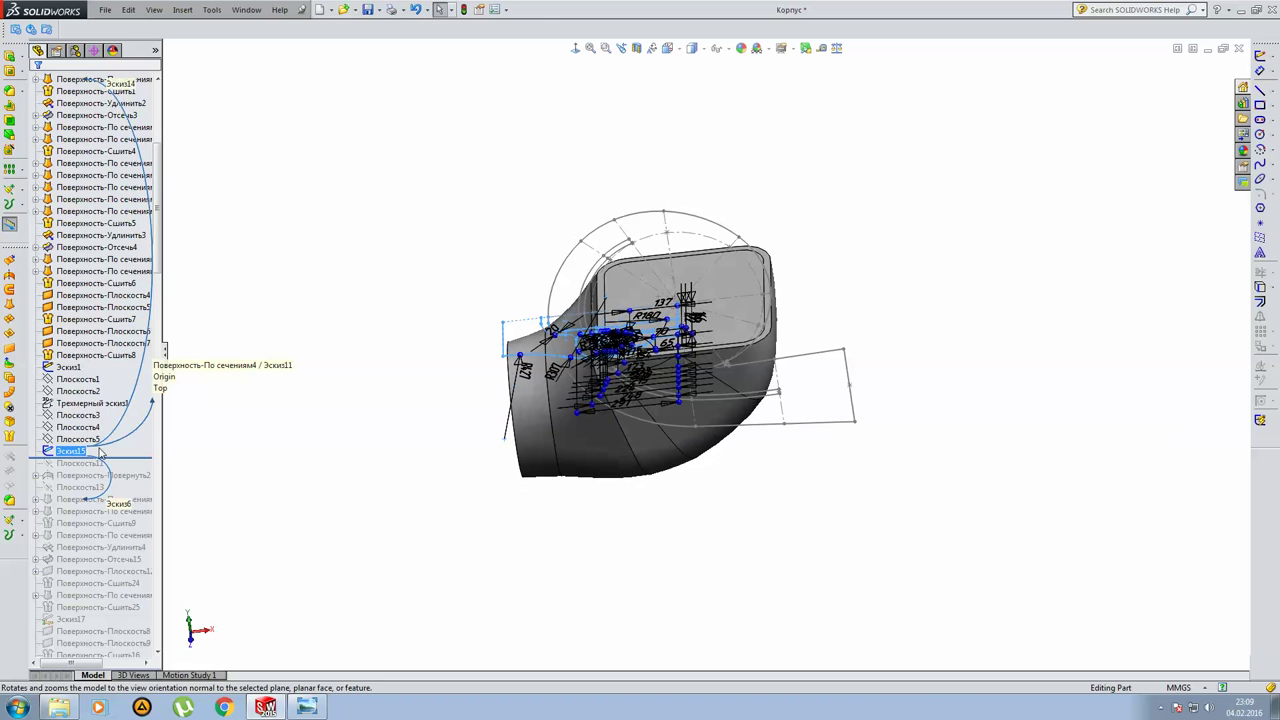
right_click(44, 55)
left_click(309, 377)
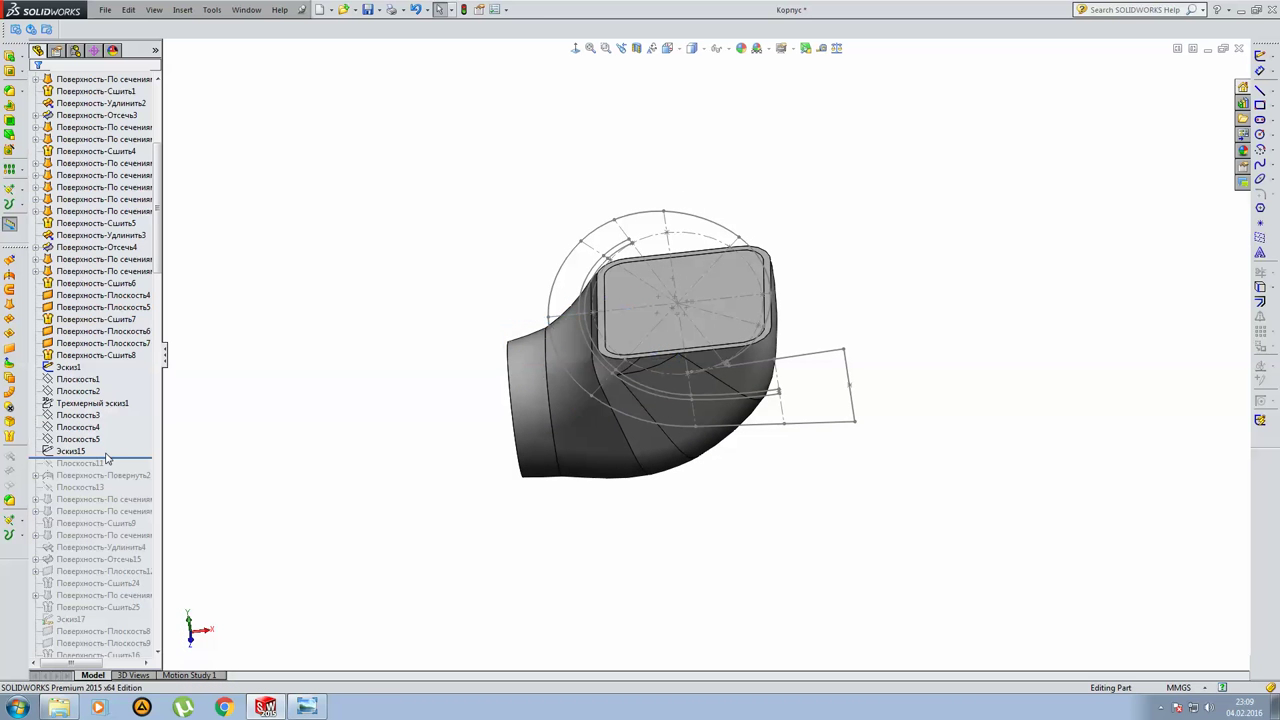
left_click(64, 452)
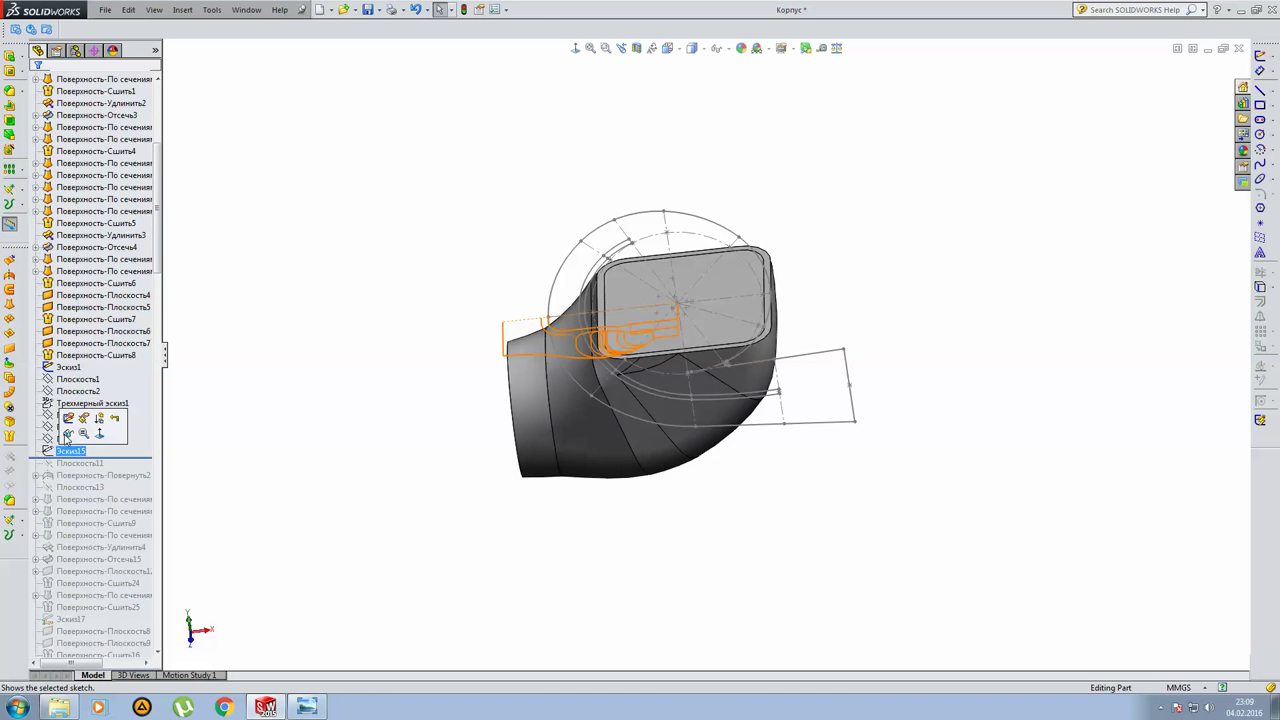
left_click(67, 419)
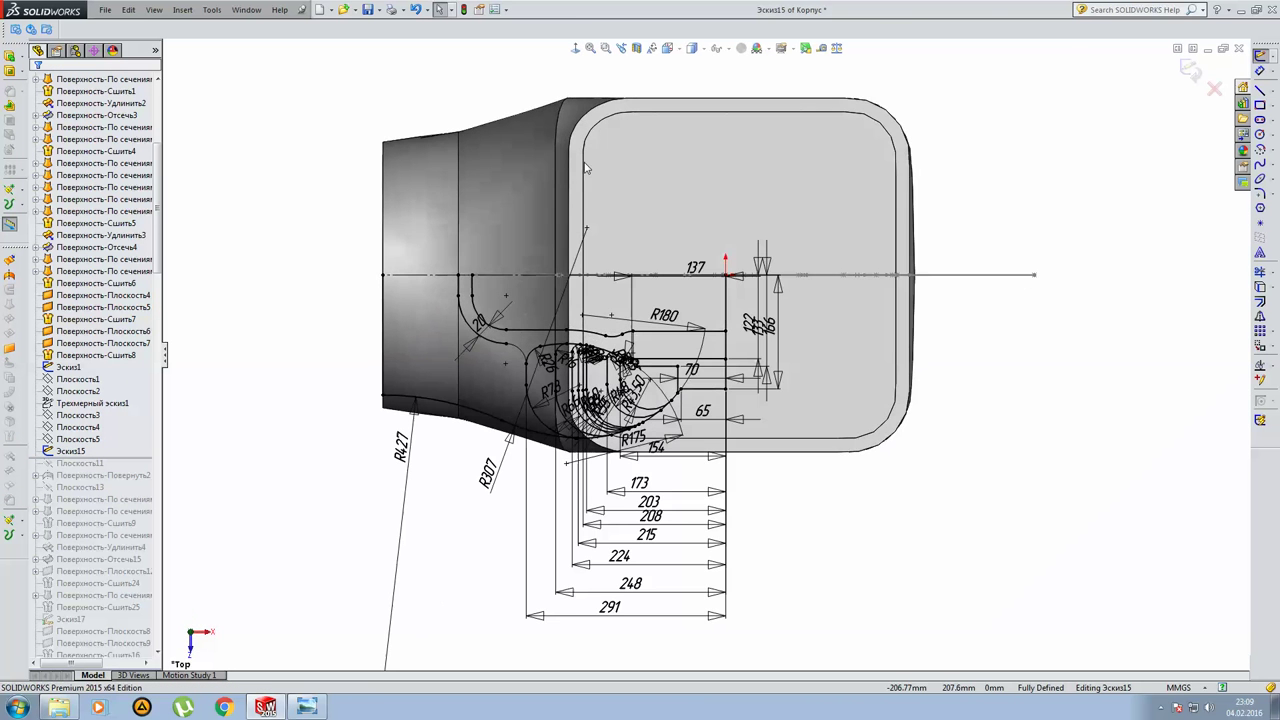
scroll(549, 410, "down", 2)
scroll(579, 397, "down", 2)
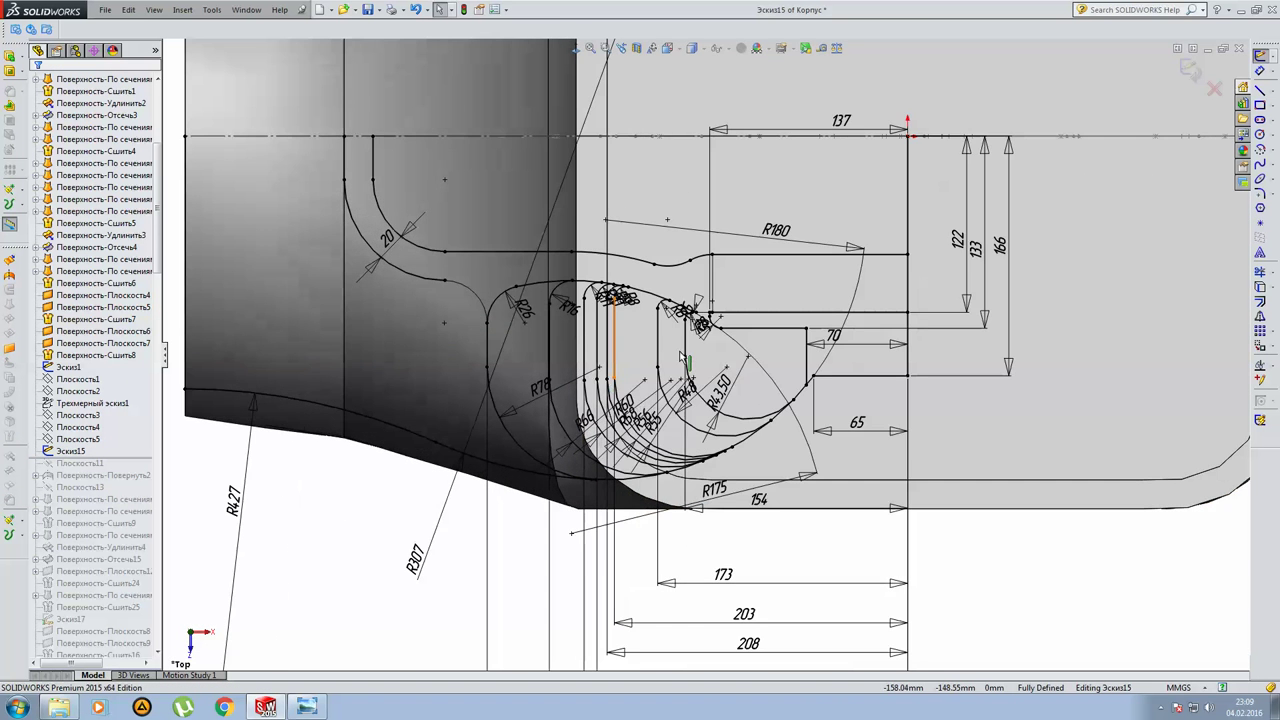
scroll(709, 360, "up", 2)
scroll(666, 372, "down", 1)
scroll(669, 364, "down", 2)
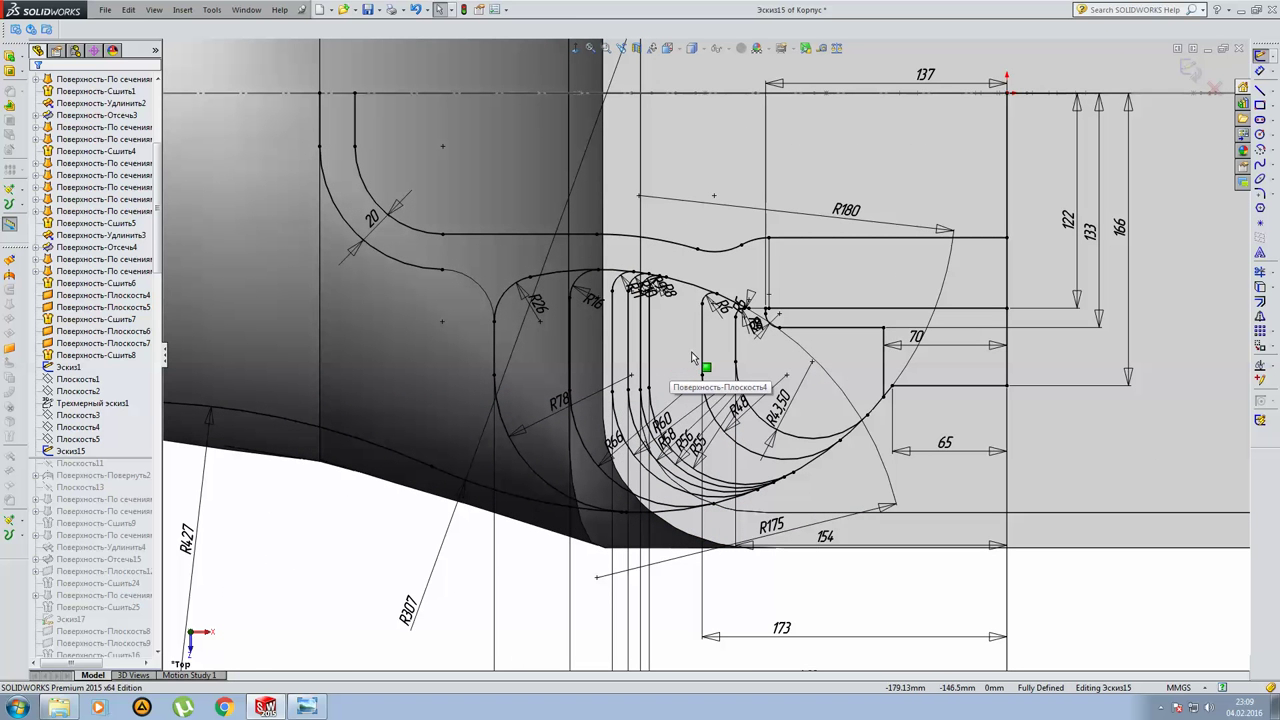
scroll(692, 357, "up", 1)
scroll(697, 352, "up", 1)
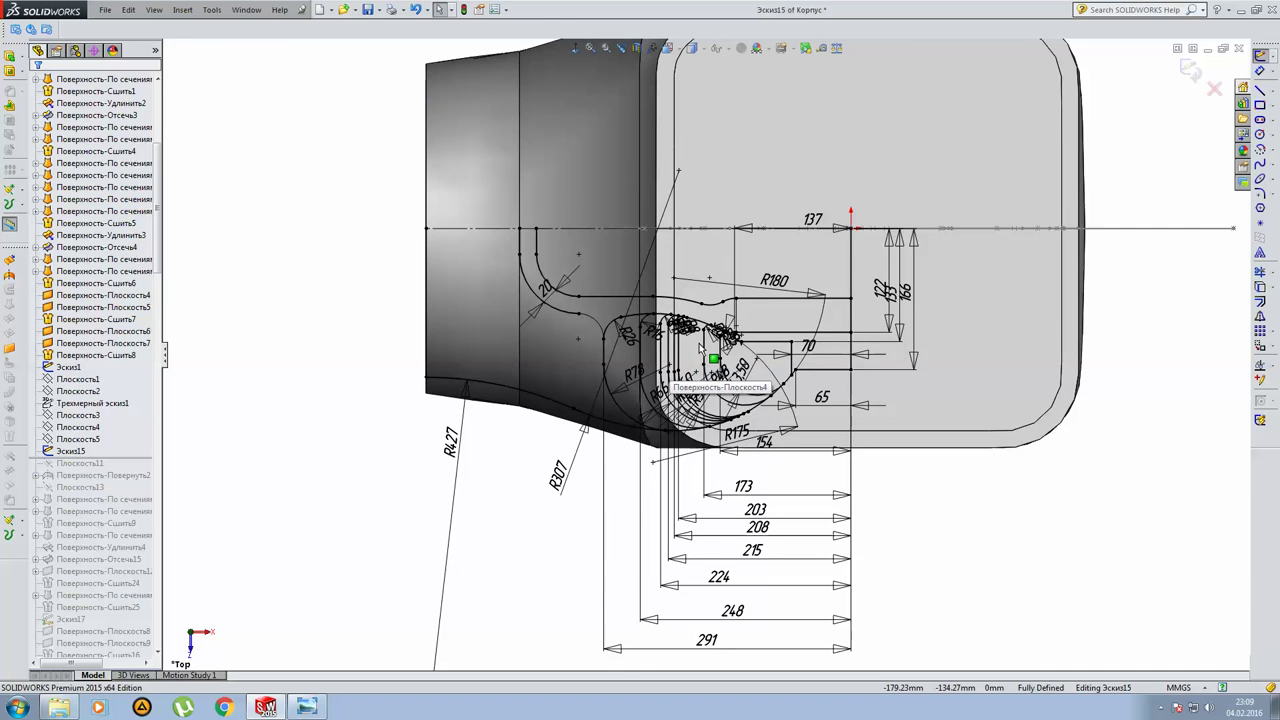
Roll the sketch view with Alt+arrow keys until dimensions sit square, then bring up the reference drawing.
key("ctrl+8")
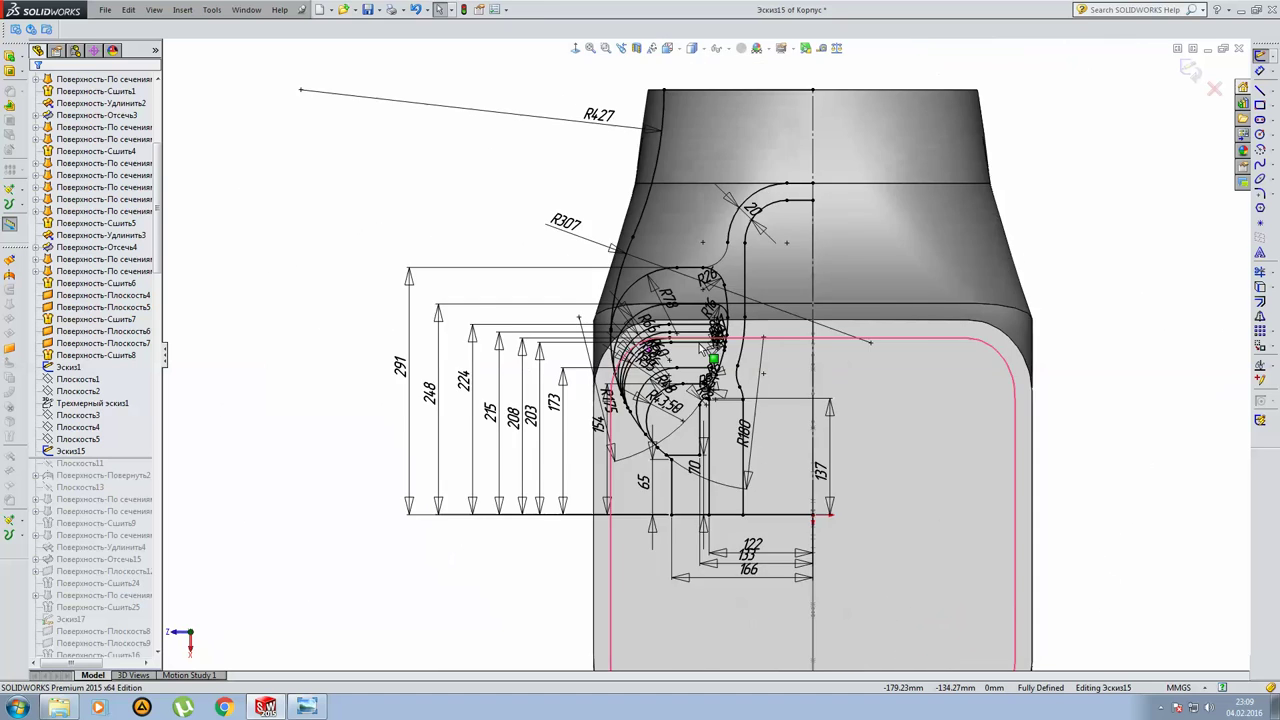
key("alt+Right")
key("alt+Right")
key("alt+Right")
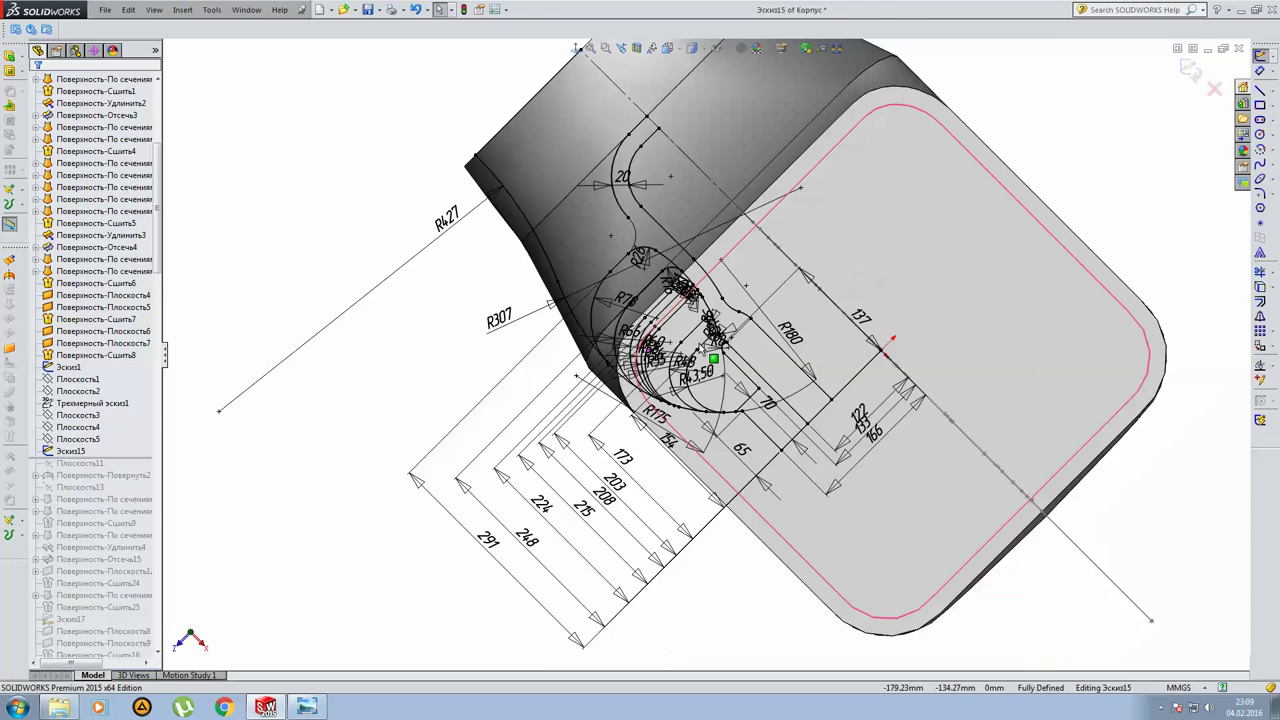
key("alt+Left")
key("alt+Left")
key("alt+Left")
key("alt+Left")
key("alt+Left")
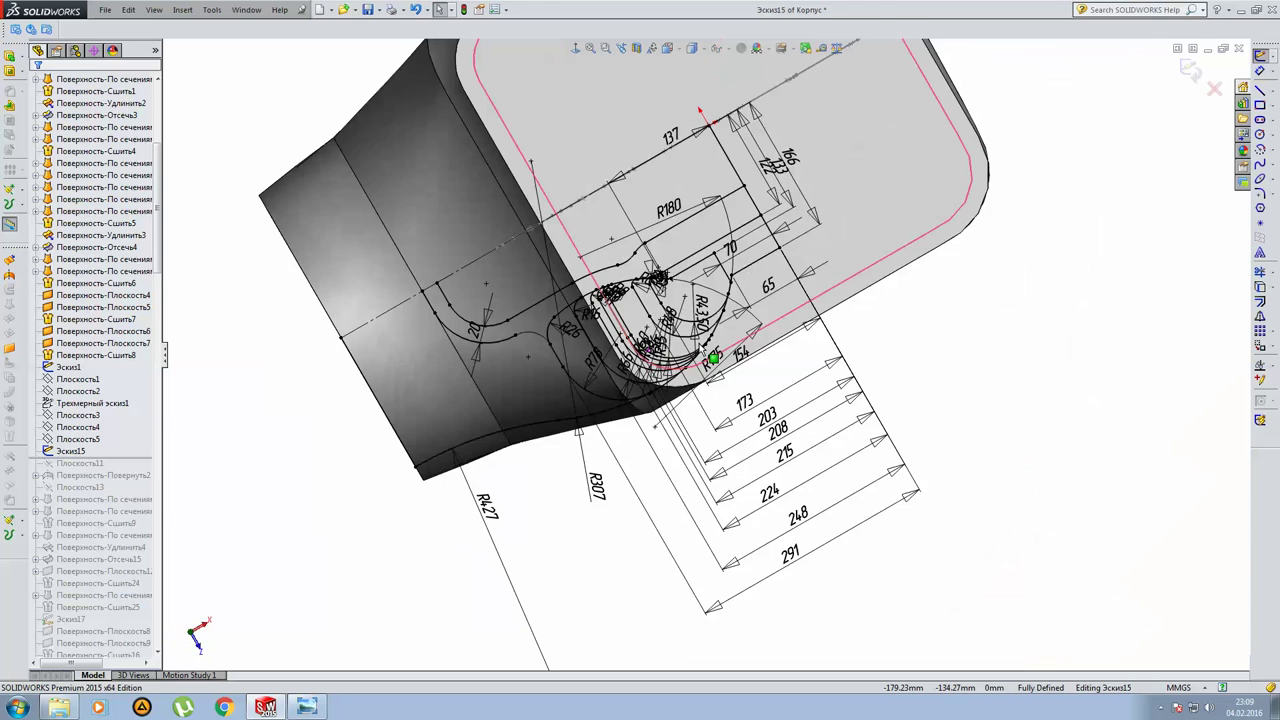
key("alt+Left")
key("alt+Left")
key("alt+Left")
key("alt+Left")
key("alt+Left")
key("alt+Right")
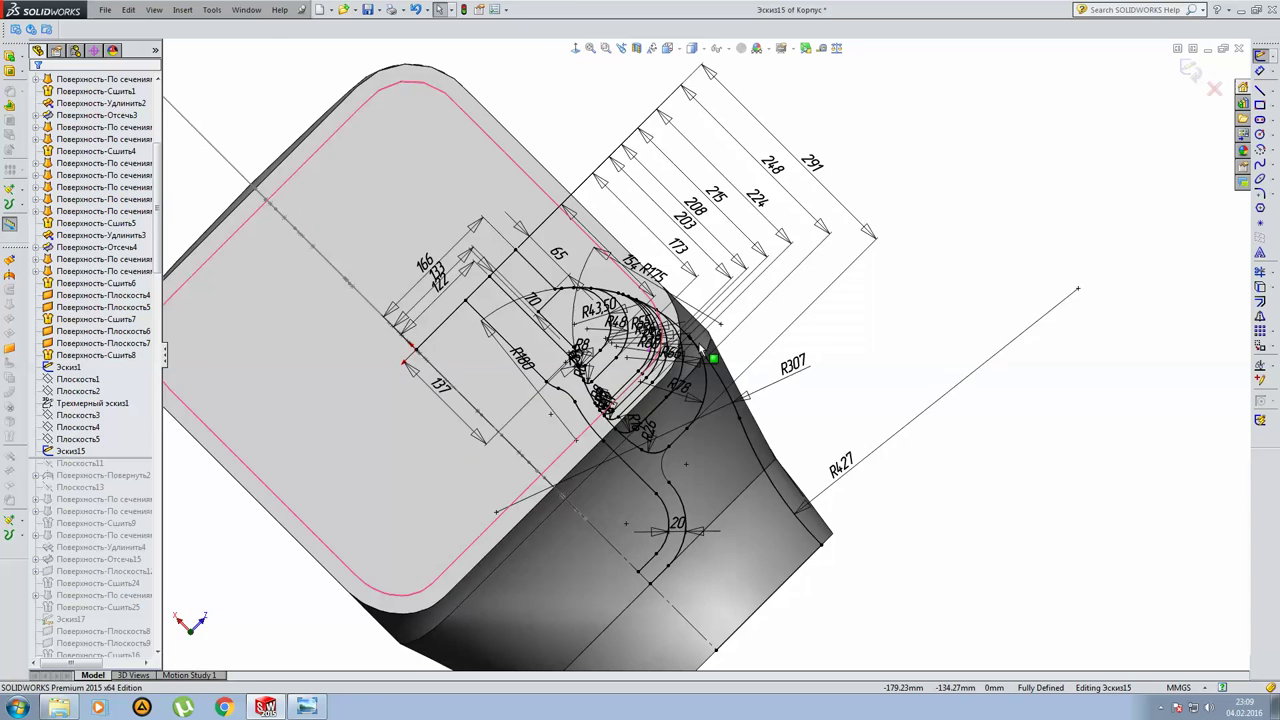
key("alt+Right")
key("alt+Right")
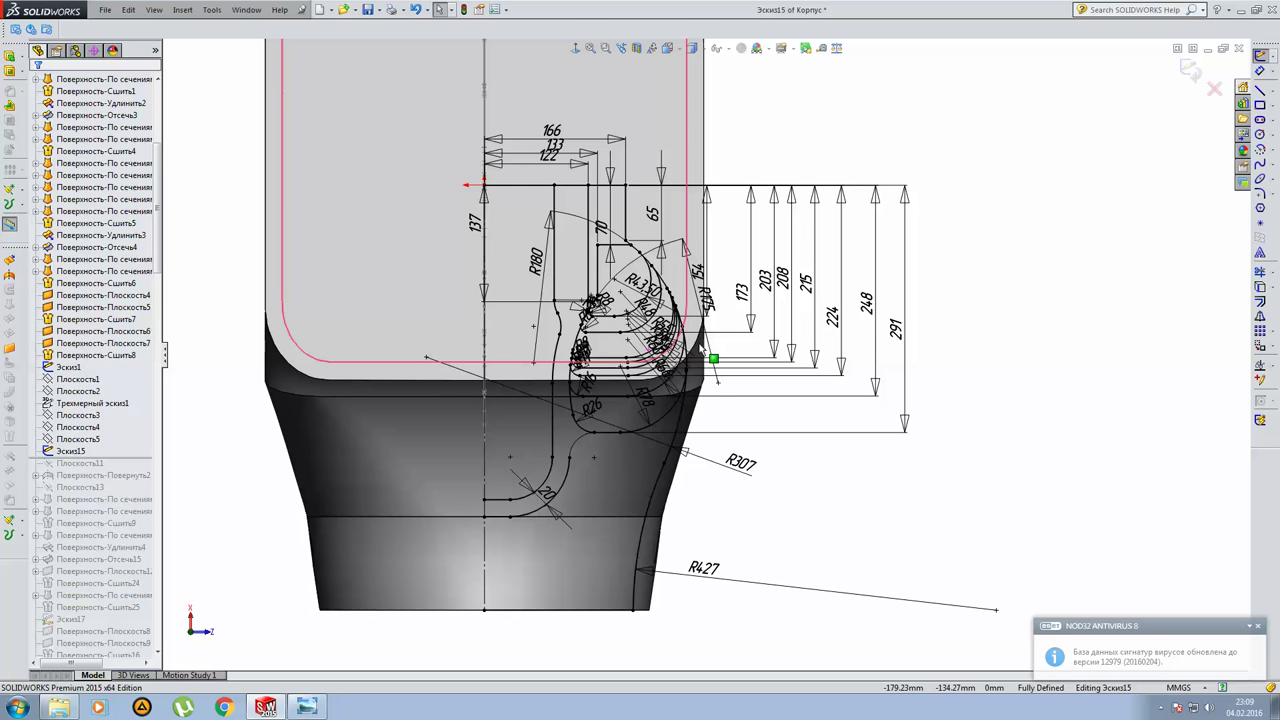
scroll(883, 512, "up", 2)
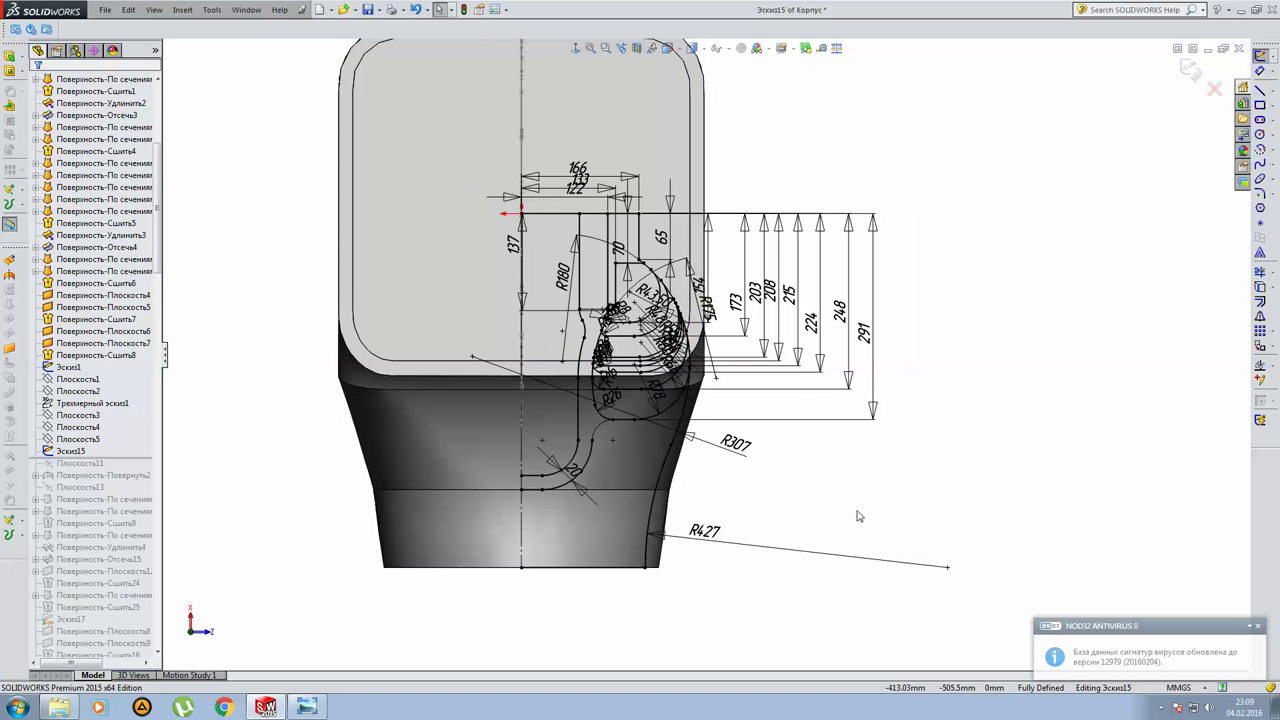
left_click(295, 708)
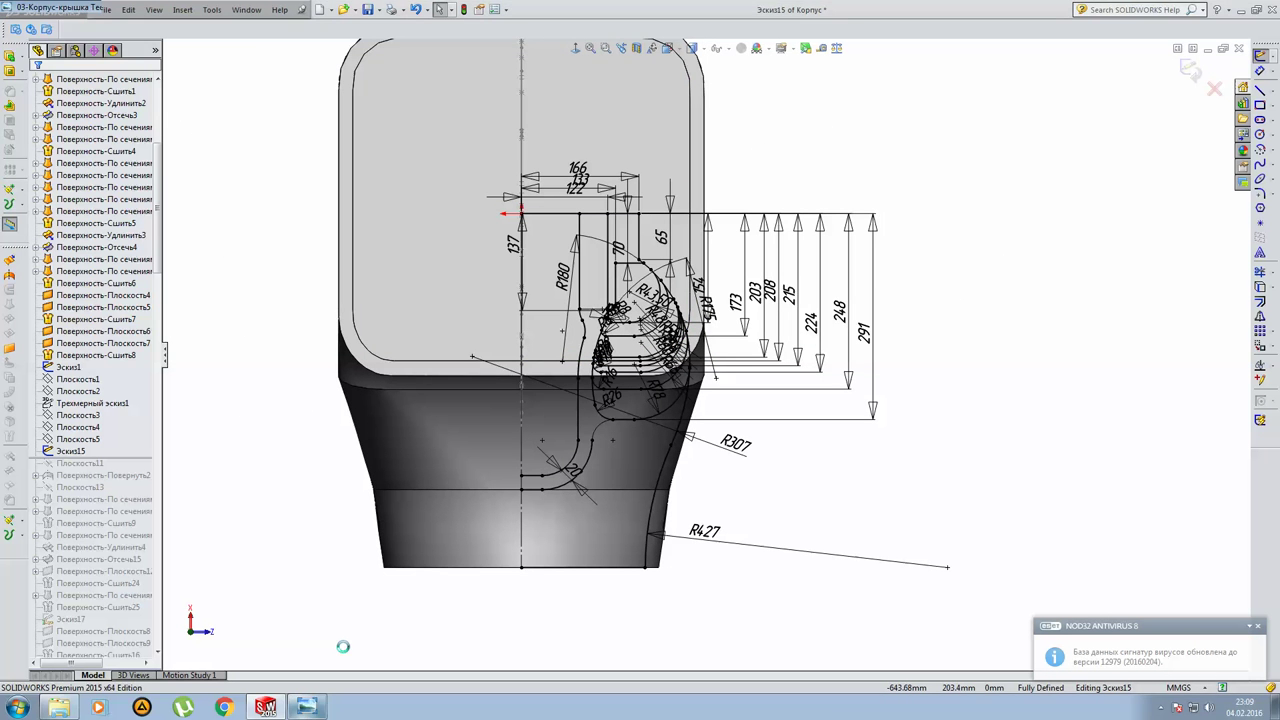
Page down to the Сечение подвода (11) reference sheet, then minimize Photo Viewer.
scroll(411, 496, "down", 1)
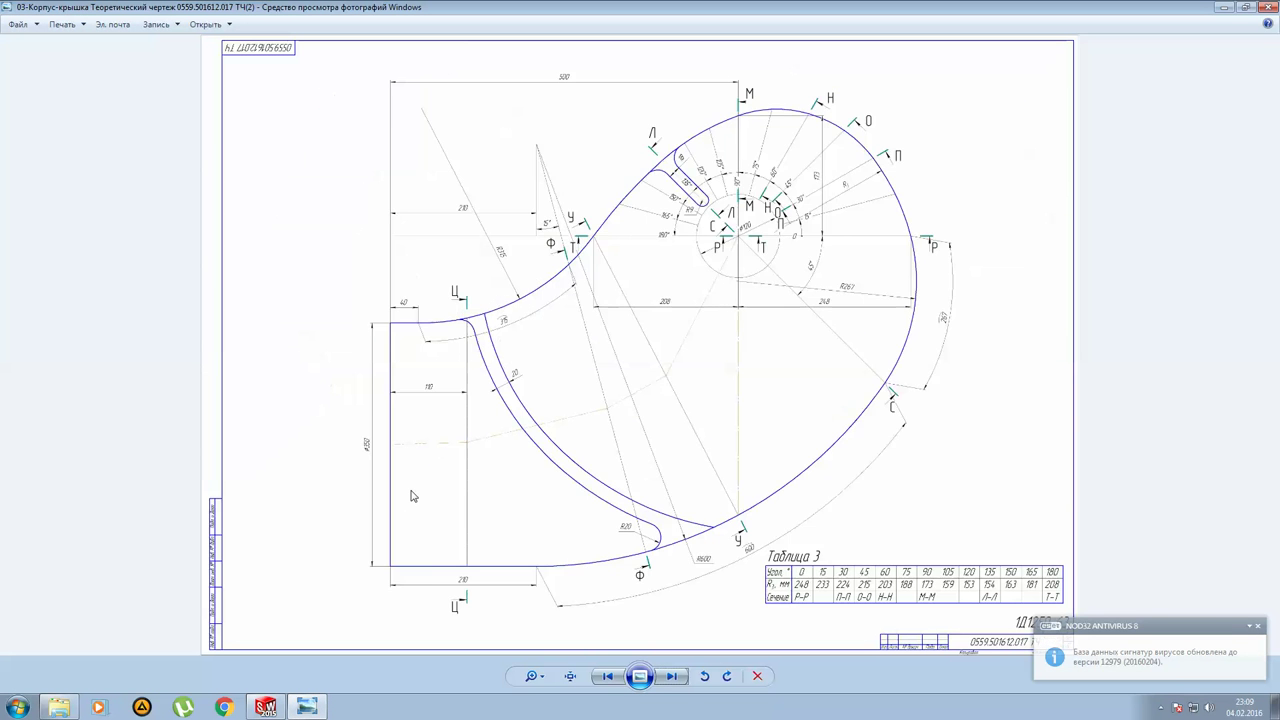
scroll(411, 496, "down", 1)
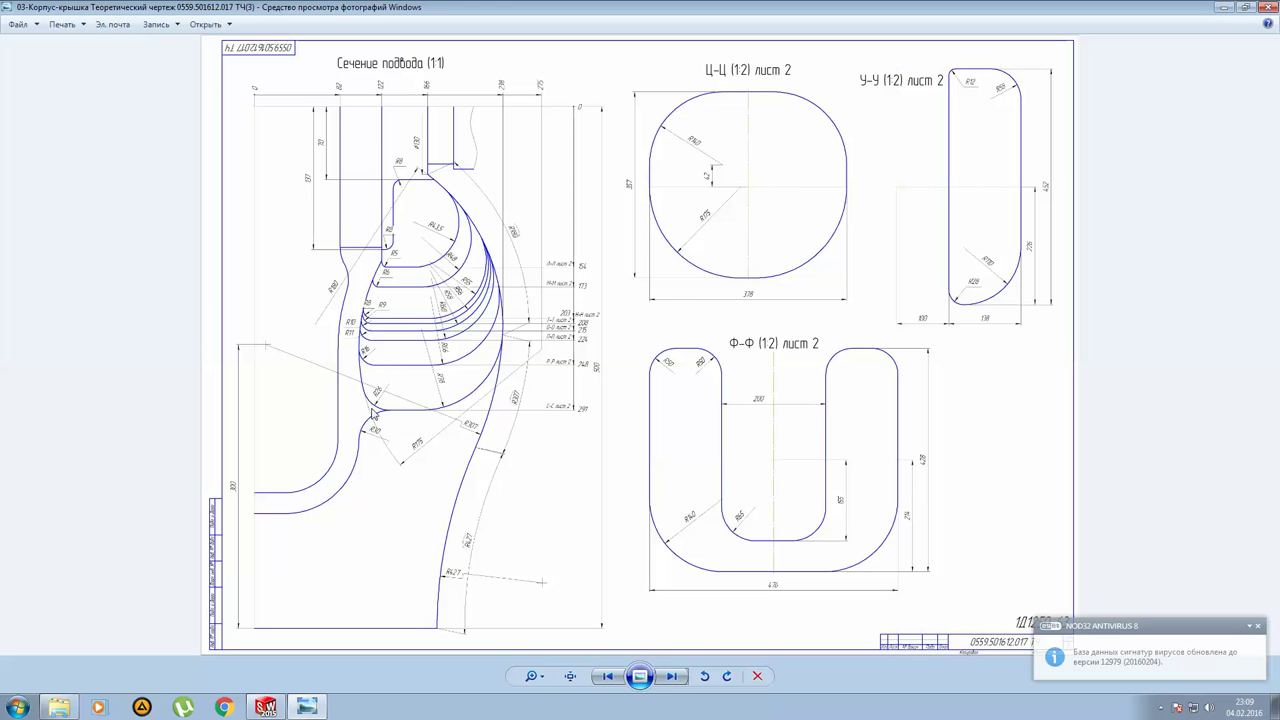
left_click(1222, 12)
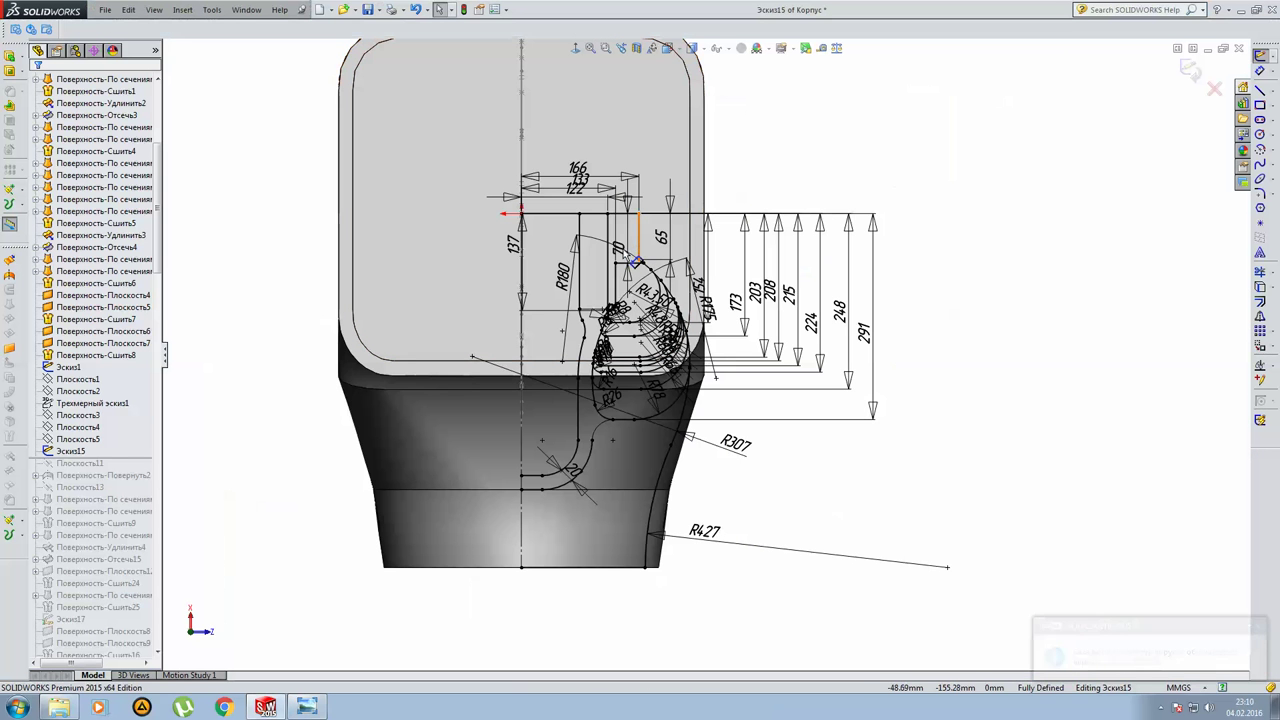
Close Эскиз15 and highlight Плоскость5 and Эскиз15 on the model.
left_click(1190, 70)
left_click(80, 440)
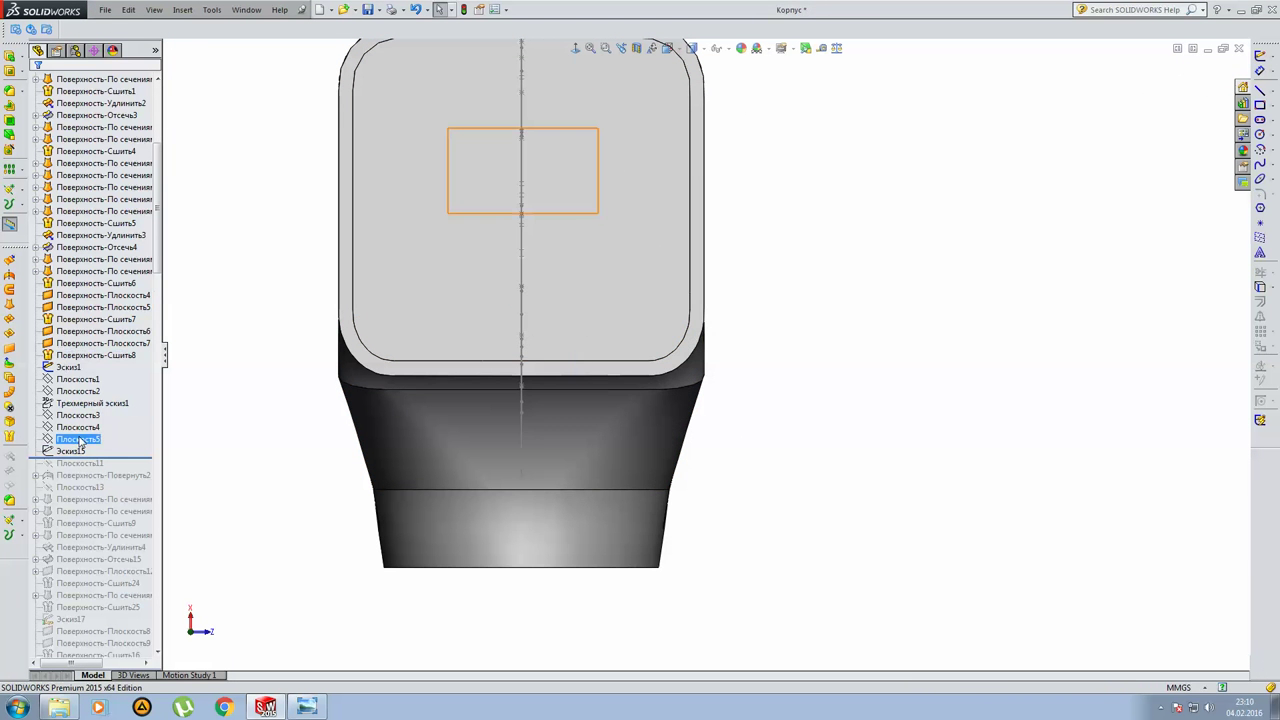
left_click(74, 451)
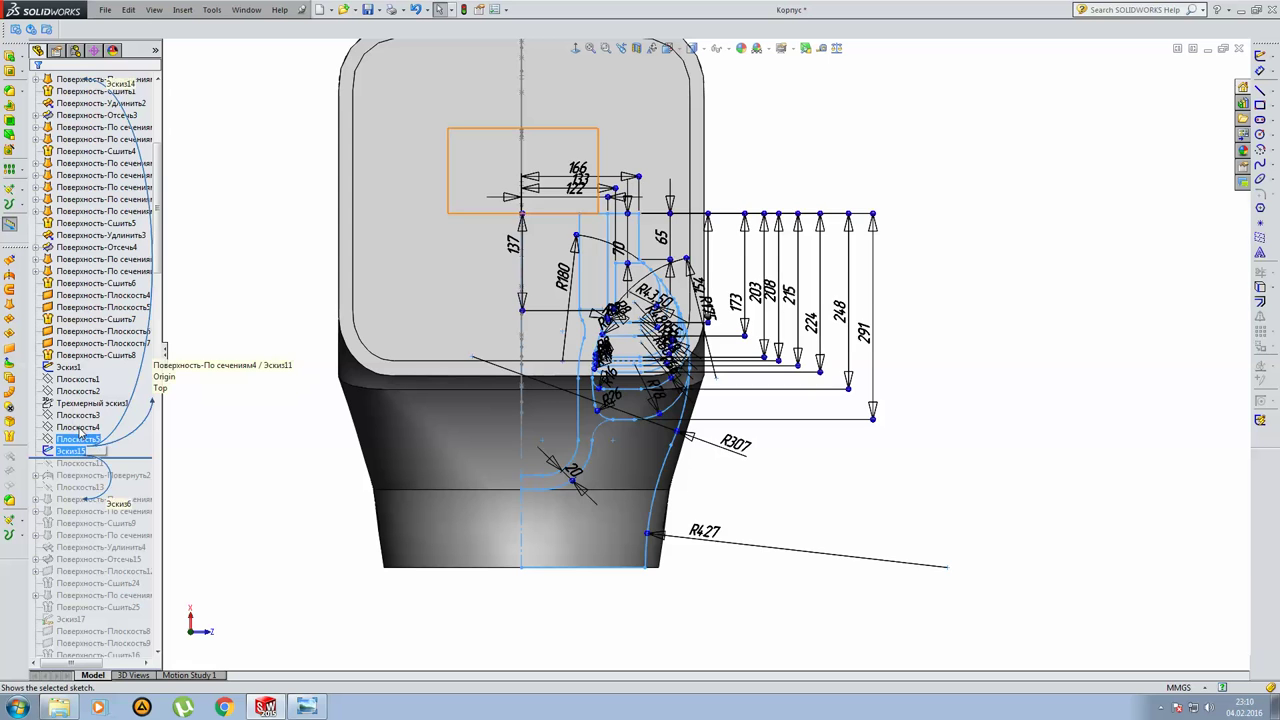
left_click(76, 410)
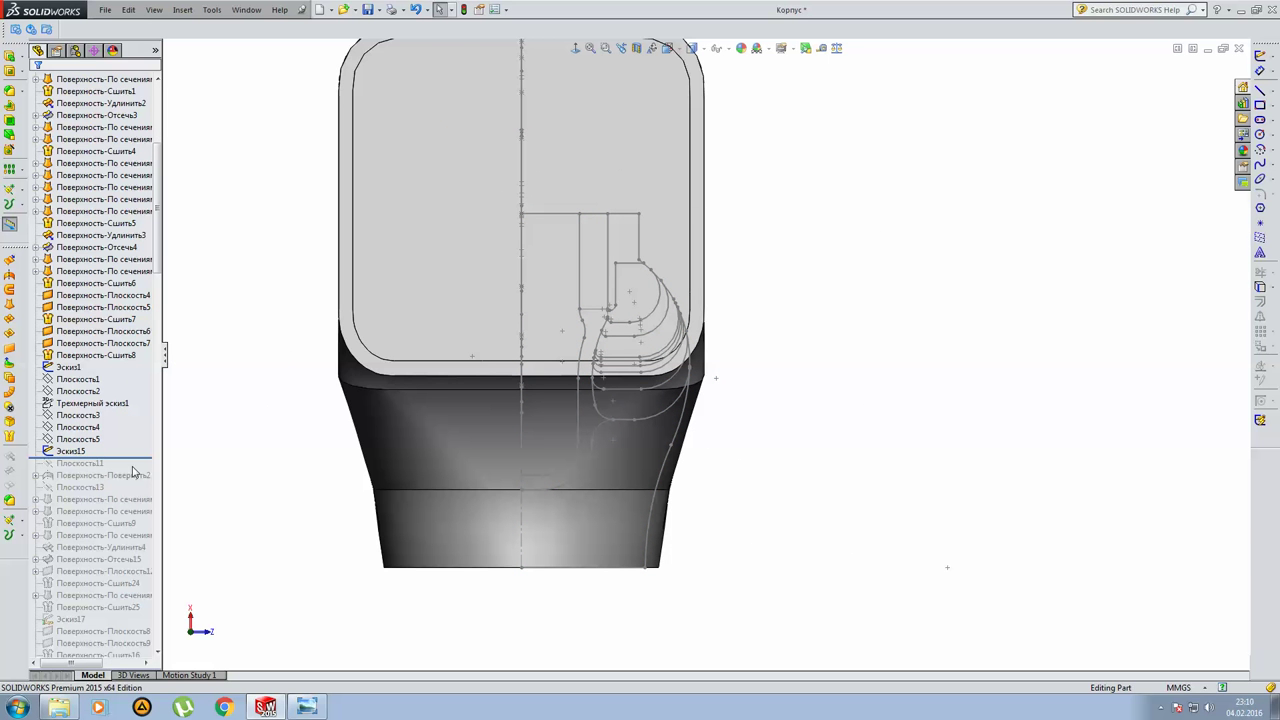
Restore Плоскость11 and view it in a tilted 3D orientation.
left_click_drag(143, 459, 143, 470)
left_click(88, 464)
mouse_move(558, 397)
middle_mouse_down()
mouse_move(533, 297)
mouse_move(388, 266)
middle_mouse_up()
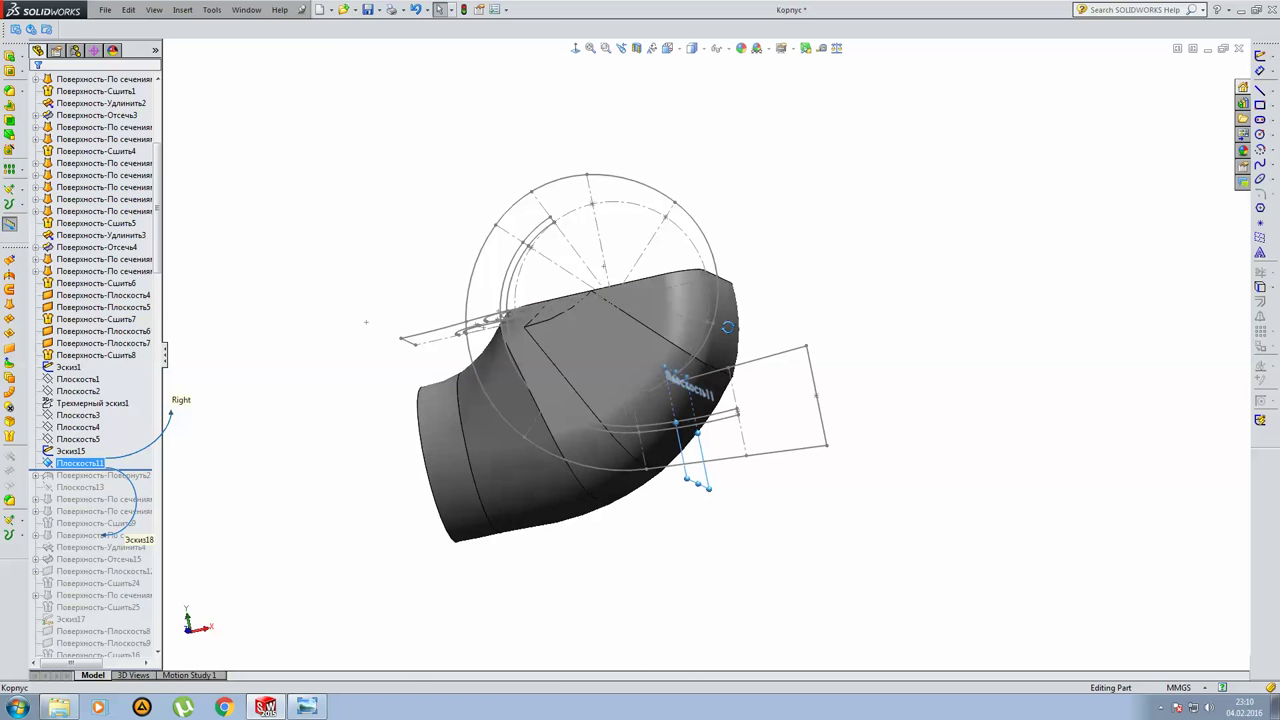
middle_click_drag(337, 408, 350, 445)
left_click(350, 445)
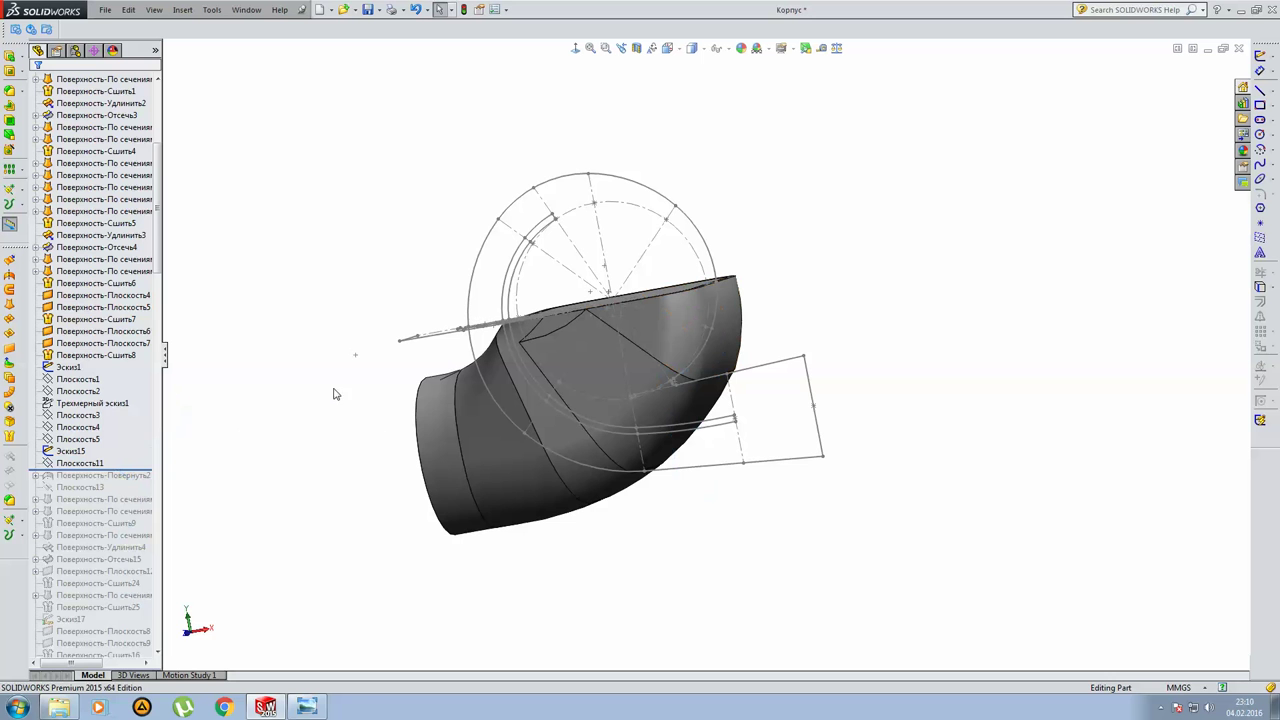
Restore the revolved surface Поверхность-Повернуть2 and select it.
left_click_drag(120, 470, 120, 482)
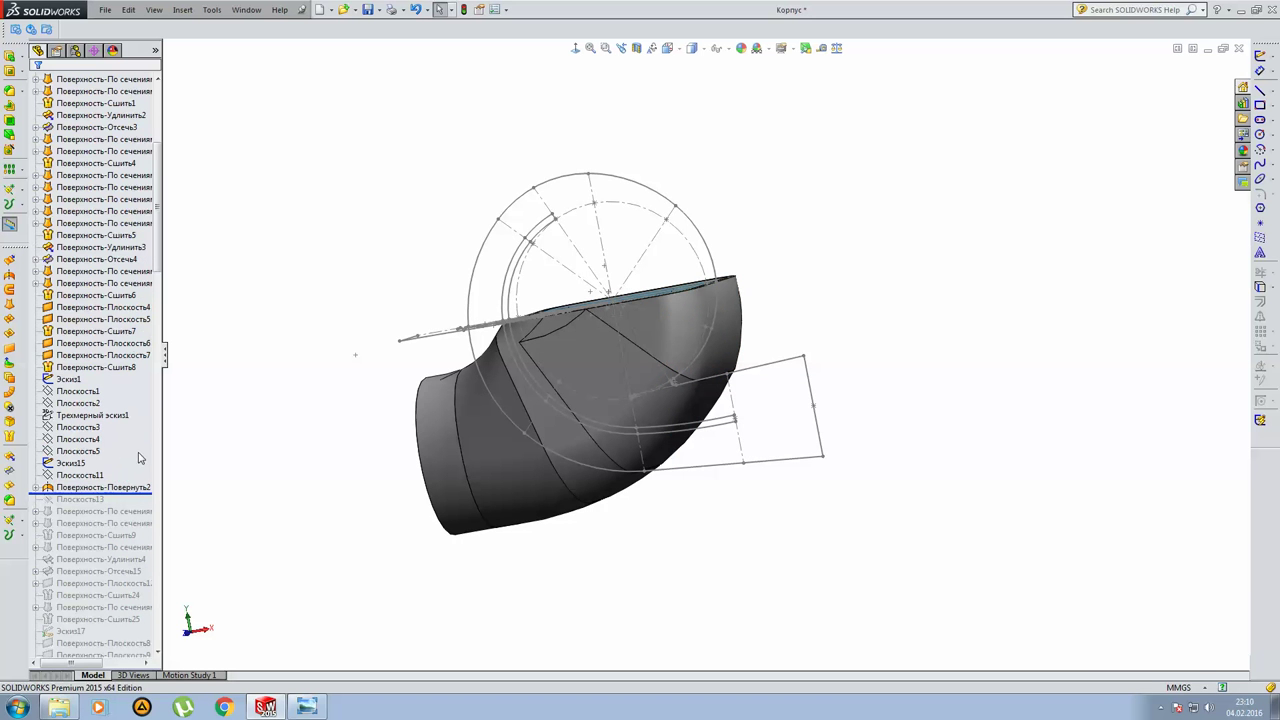
left_click(100, 487)
middle_click_drag(350, 440, 420, 468)
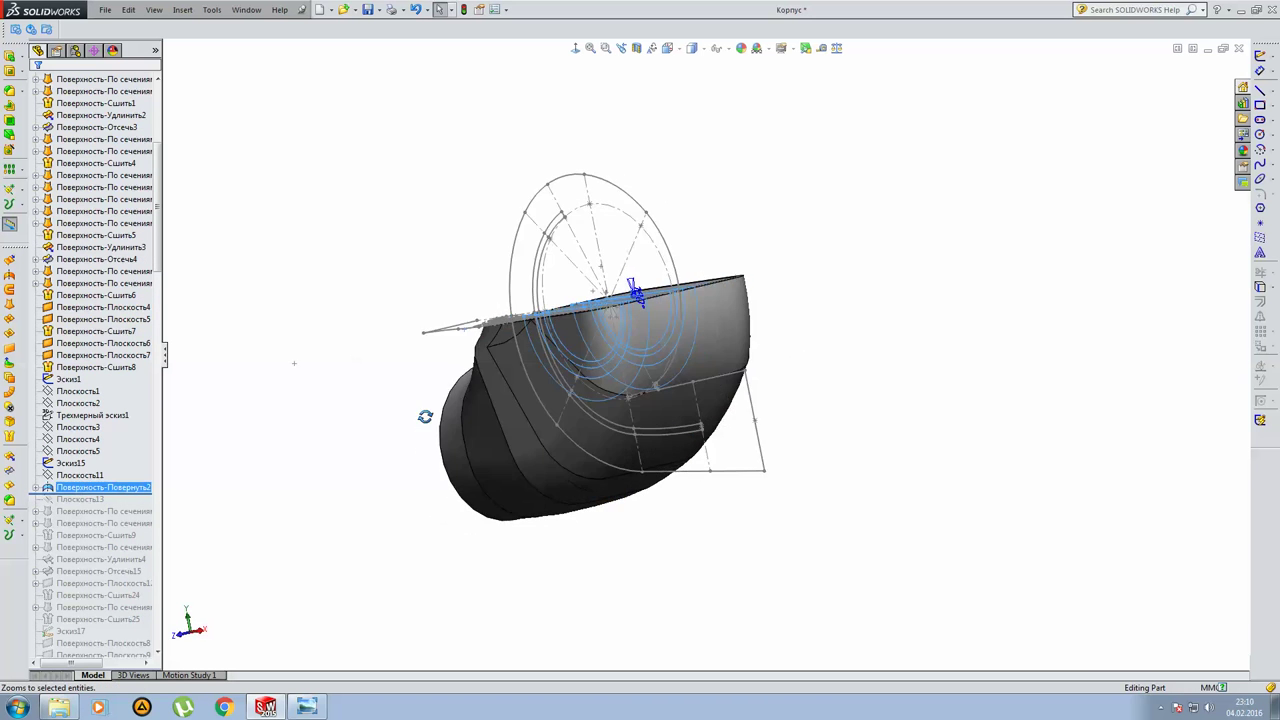
scroll(605, 322, "down", 2)
scroll(605, 322, "down", 3)
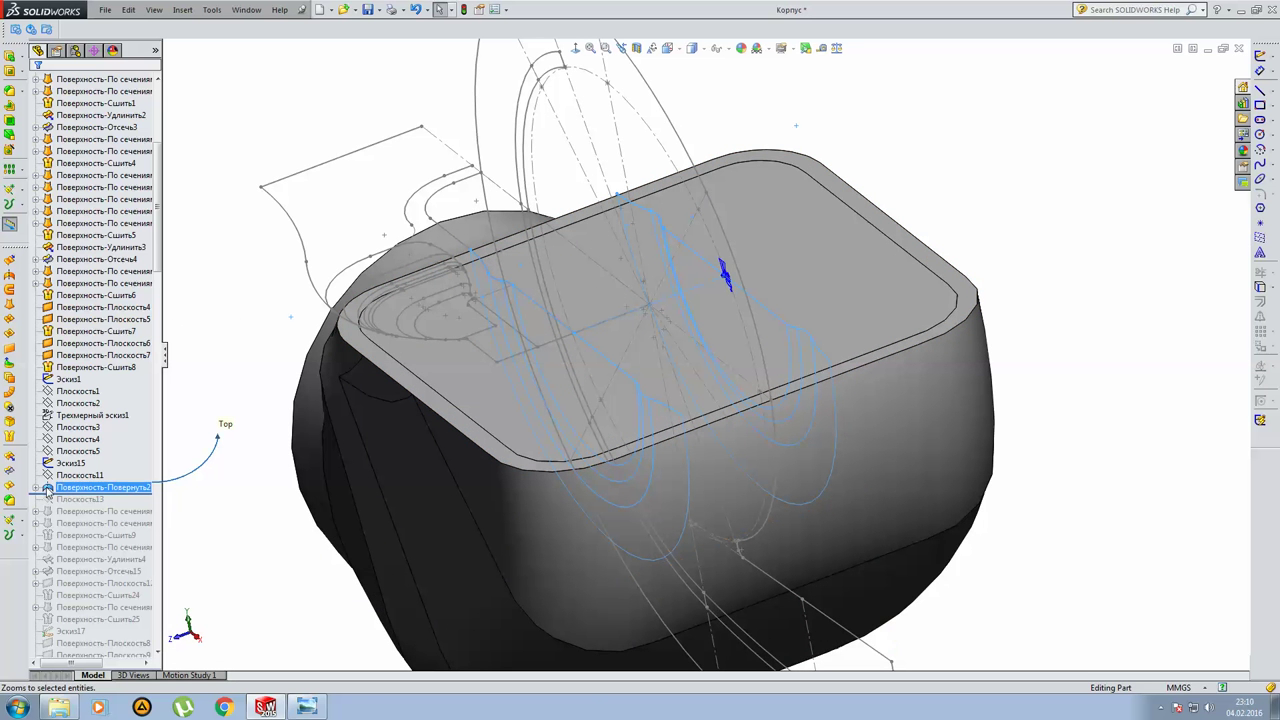
Hide the outer lofted body and the flat-top body, then expand Поверхность-Повернуть2.
right_click(398, 448)
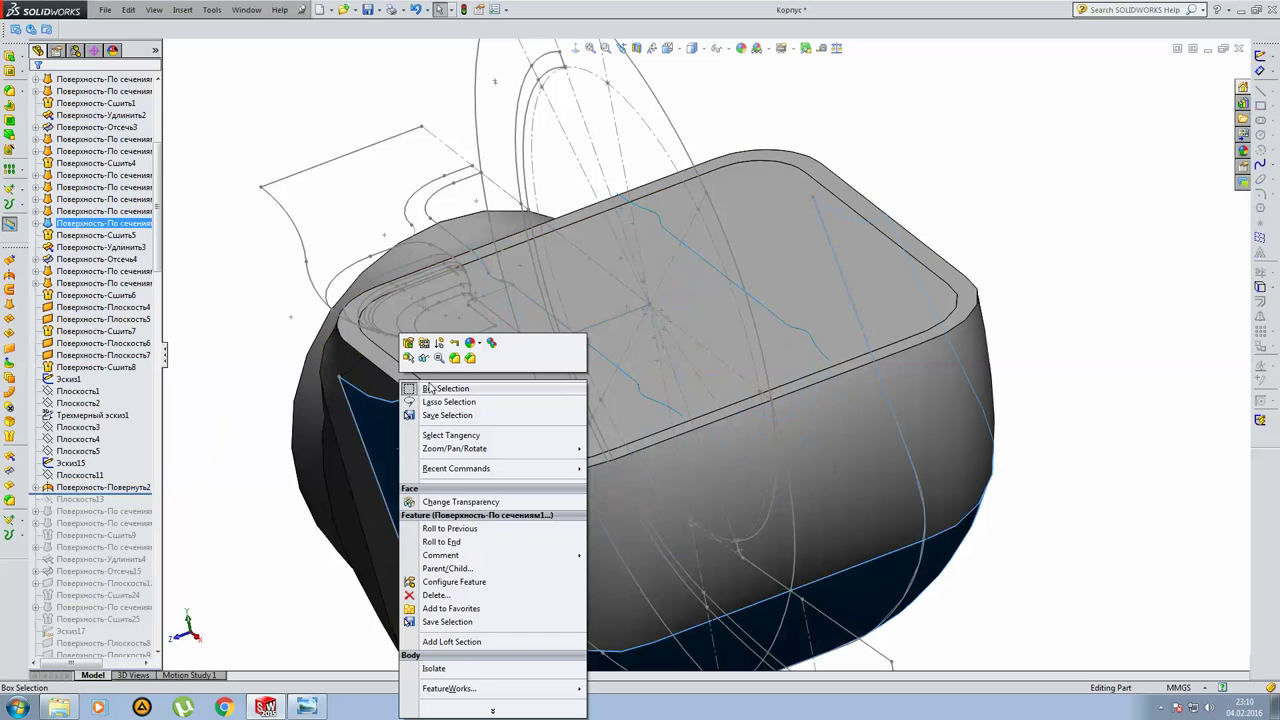
left_click(425, 360)
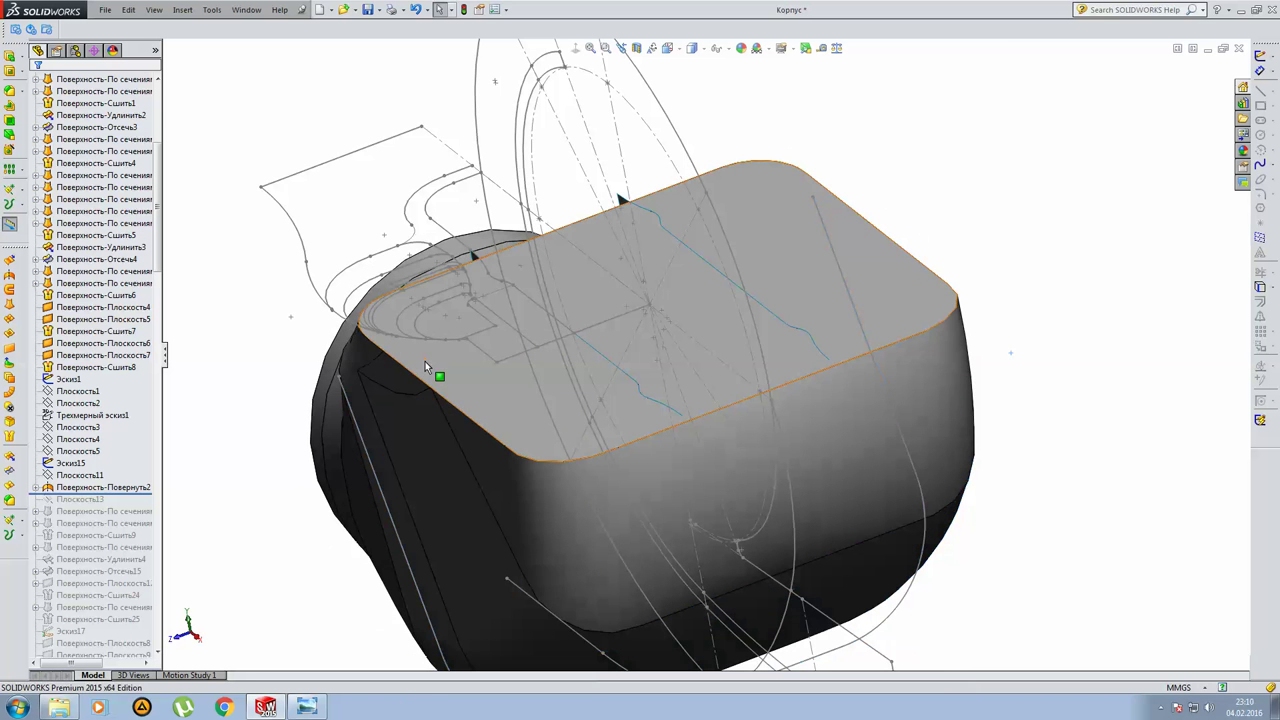
right_click(431, 367)
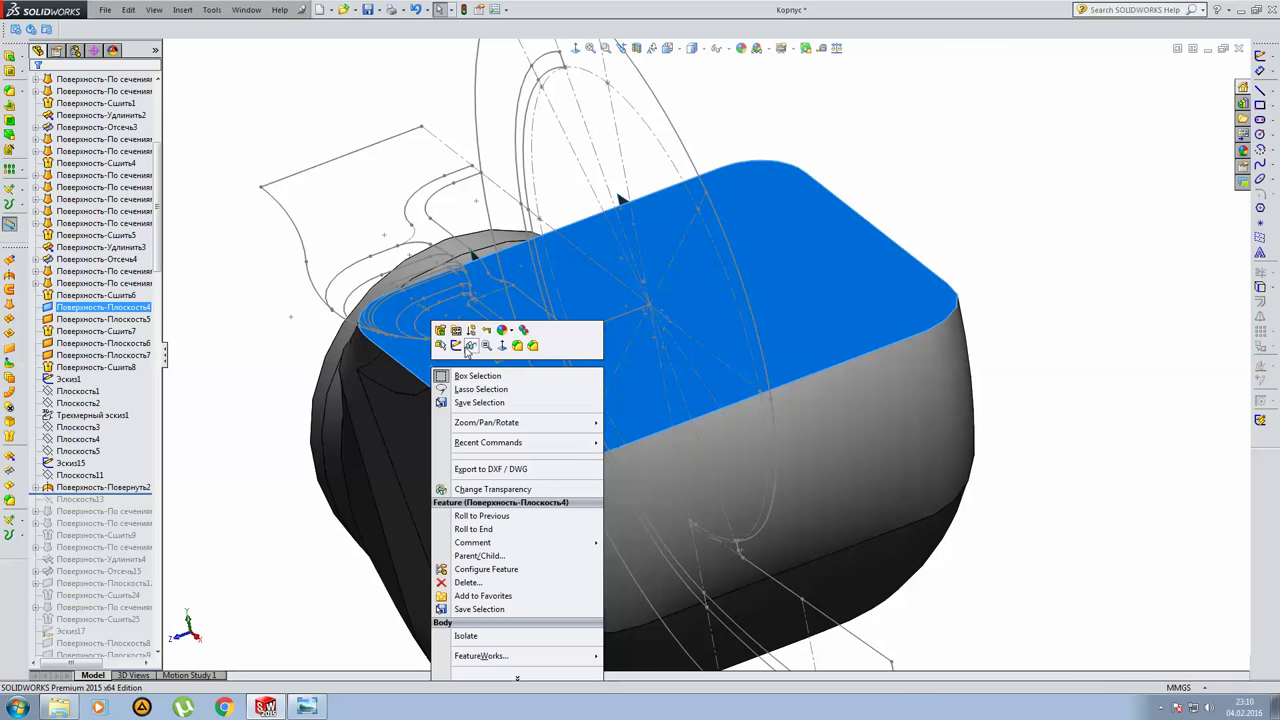
left_click(472, 346)
mouse_move(565, 323)
middle_mouse_down()
mouse_move(640, 251)
mouse_move(603, 234)
mouse_move(431, 289)
mouse_move(443, 300)
middle_mouse_up()
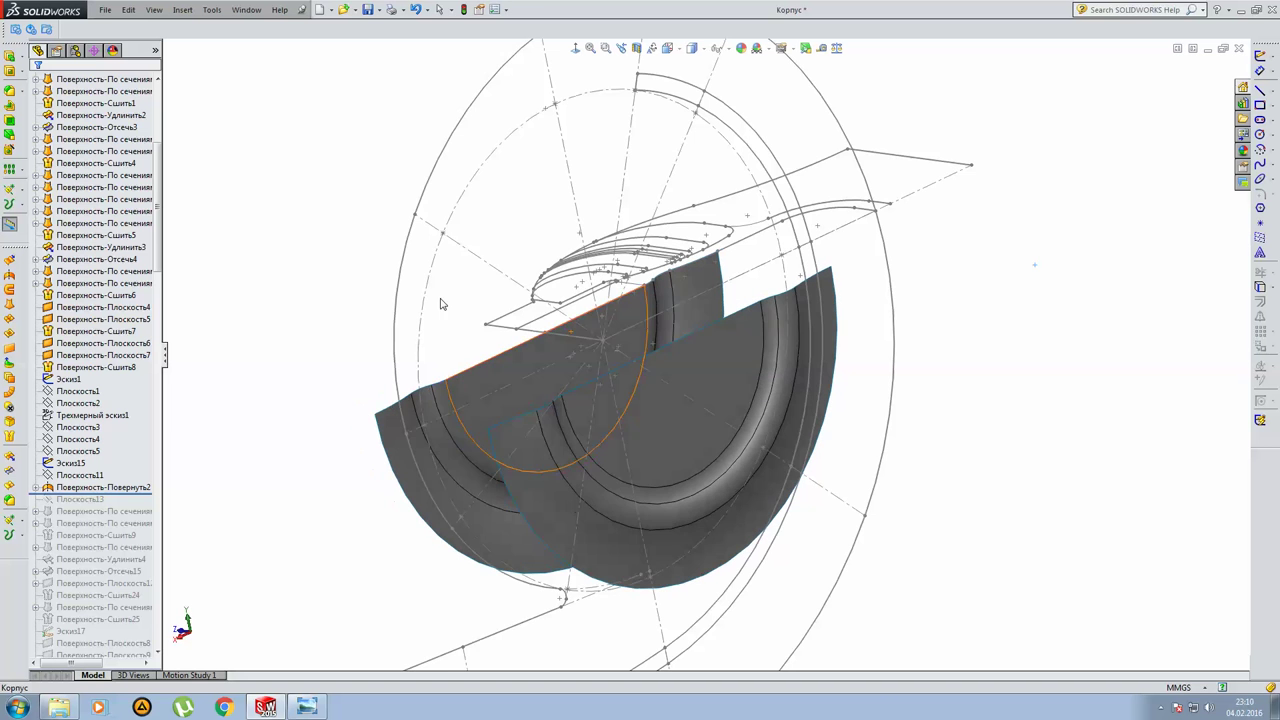
left_click(36, 487)
left_click(60, 488)
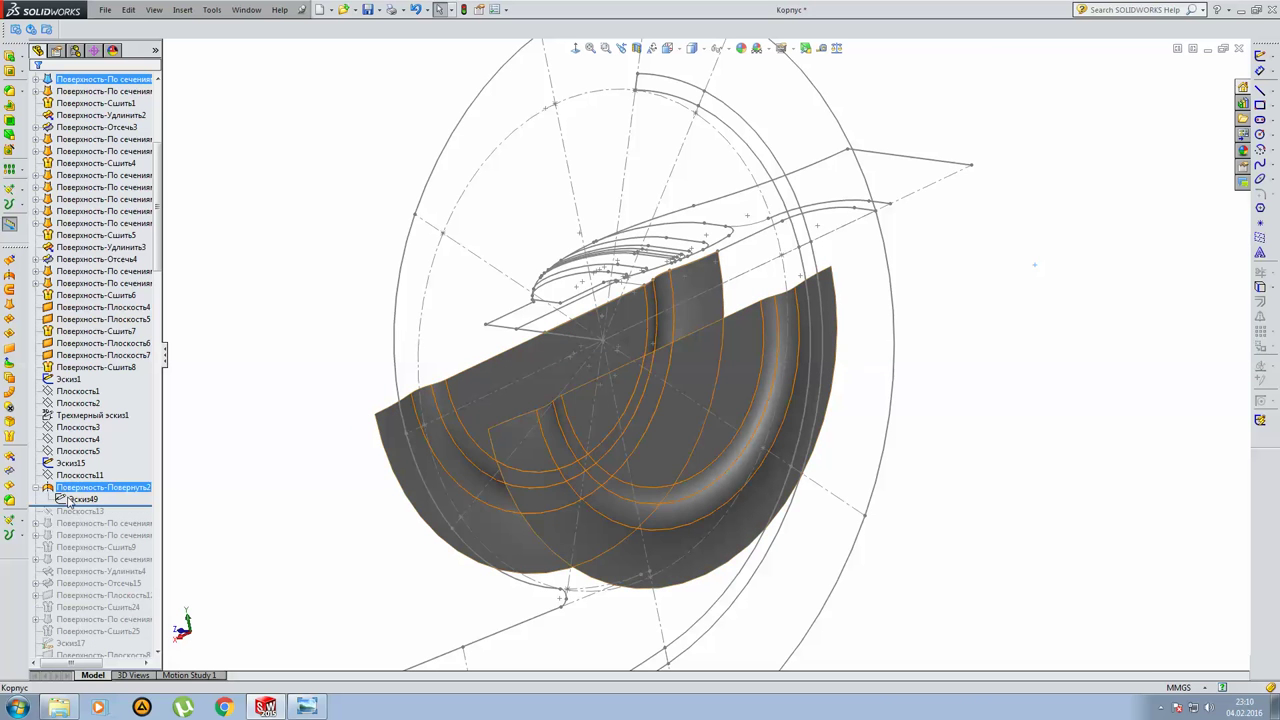
Review sketch Эскиз49 Normal To, then exit to rebuild the revolve.
left_click(75, 498)
left_click(100, 452)
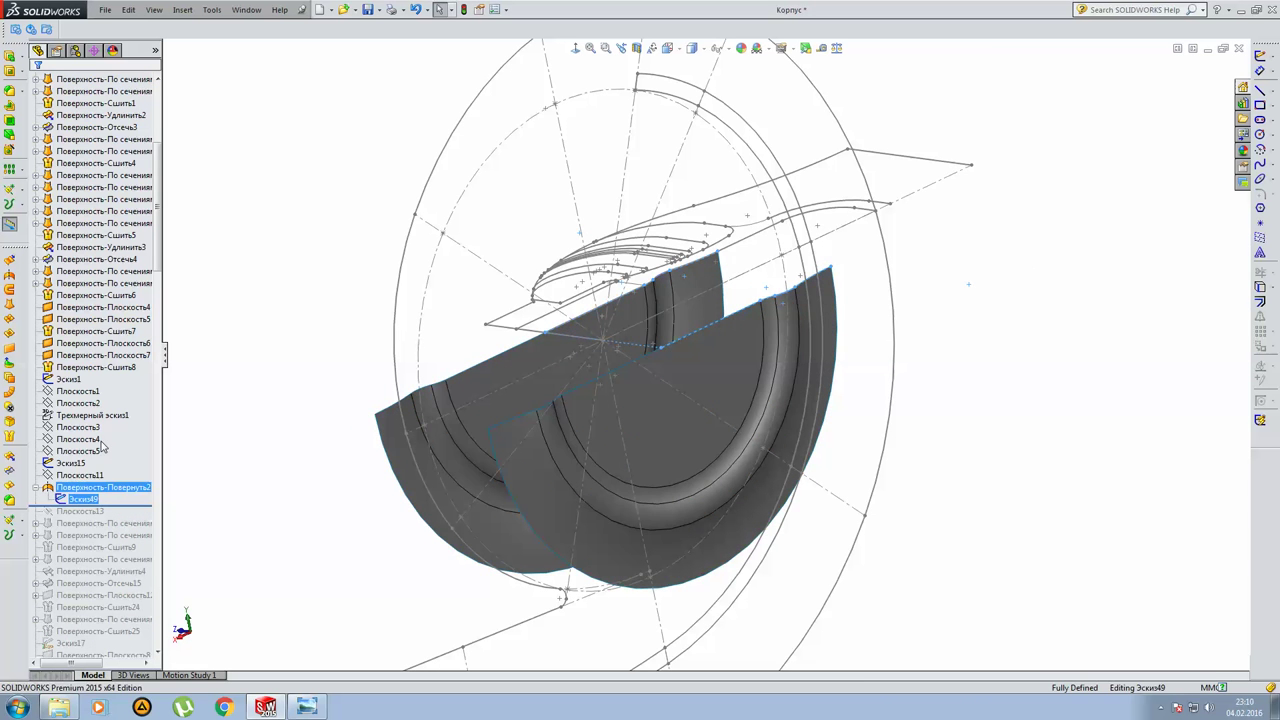
left_click(575, 48)
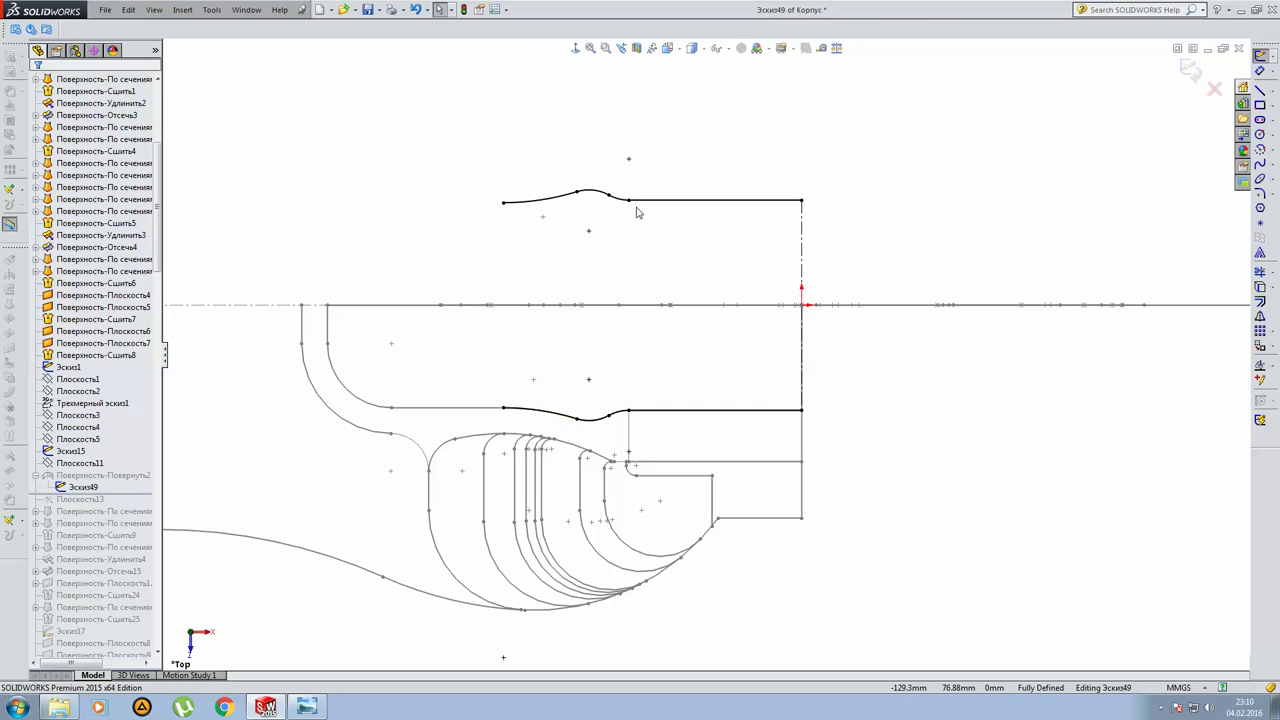
left_click(1189, 71)
mouse_move(782, 268)
middle_mouse_down()
mouse_move(774, 200)
mouse_move(574, 220)
mouse_move(579, 247)
mouse_move(760, 197)
mouse_move(700, 210)
middle_mouse_up()
Roll forward to the loft Поверхность-По сечению18 and open it for editing.
left_click(72, 463)
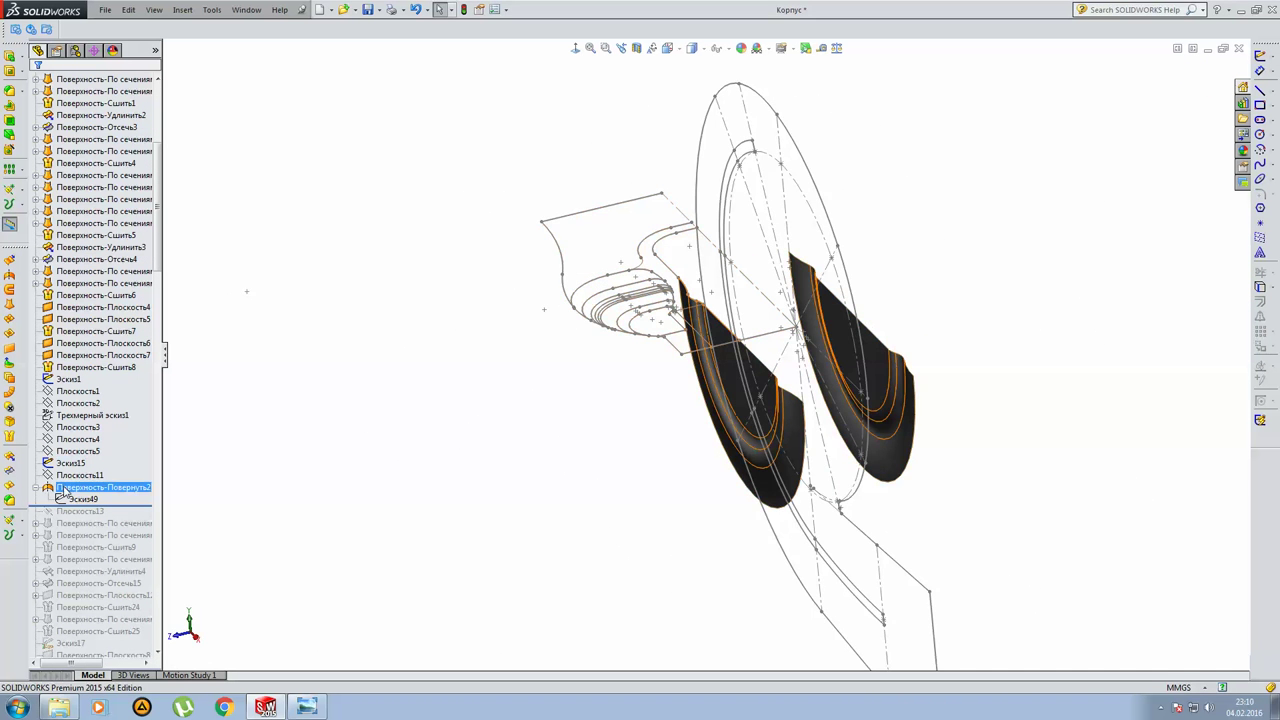
left_click(36, 487)
scroll(157, 478, "down", 1)
scroll(157, 478, "down", 1)
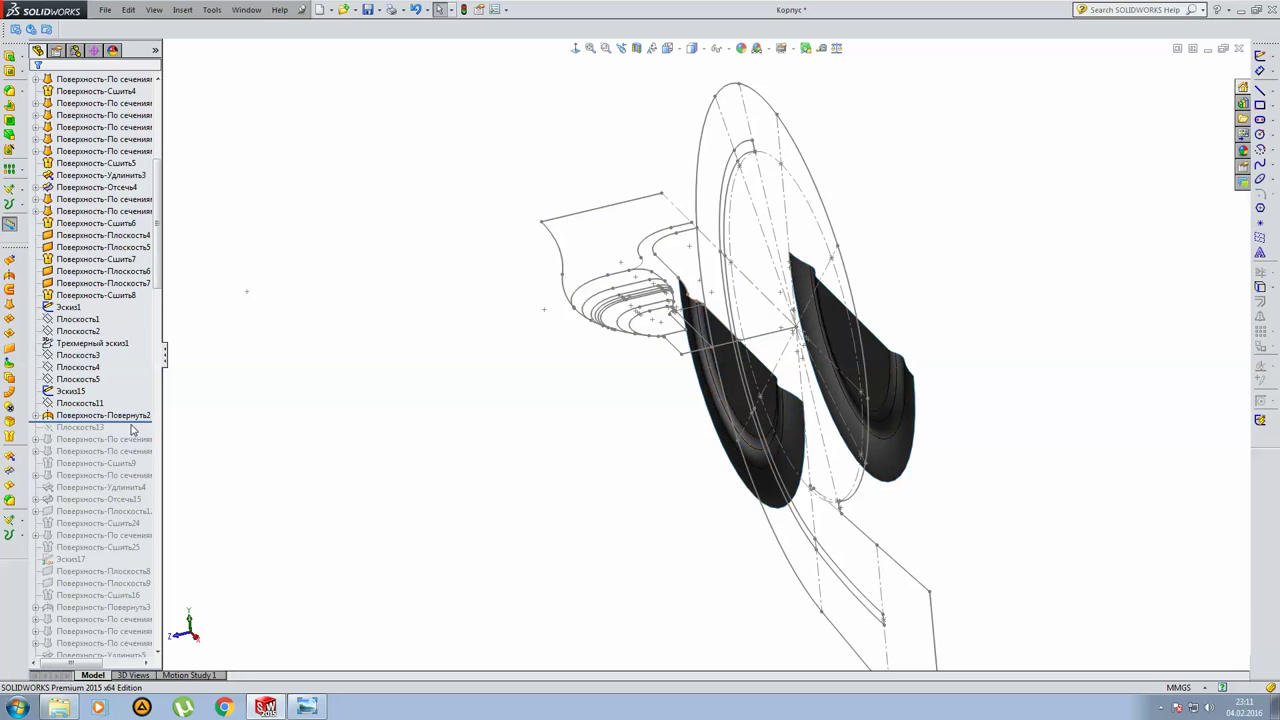
left_click_drag(138, 421, 140, 444)
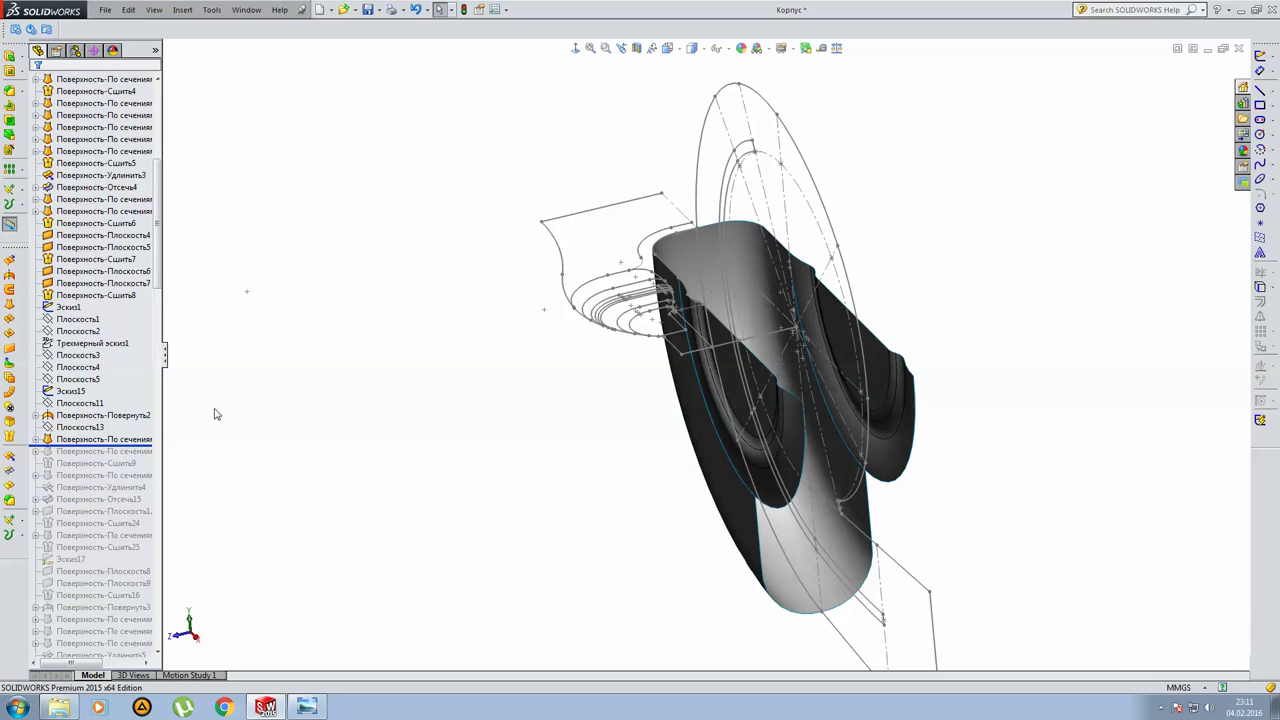
middle_click_drag(444, 417, 561, 490)
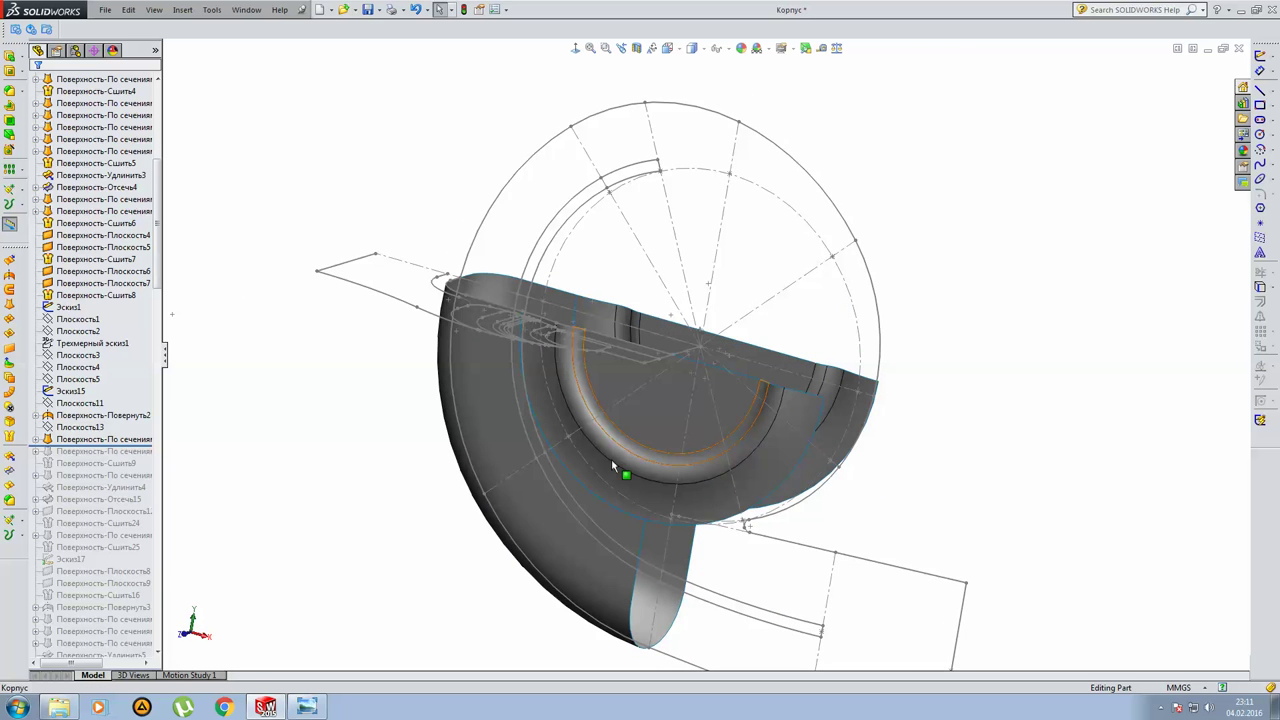
left_click(60, 450)
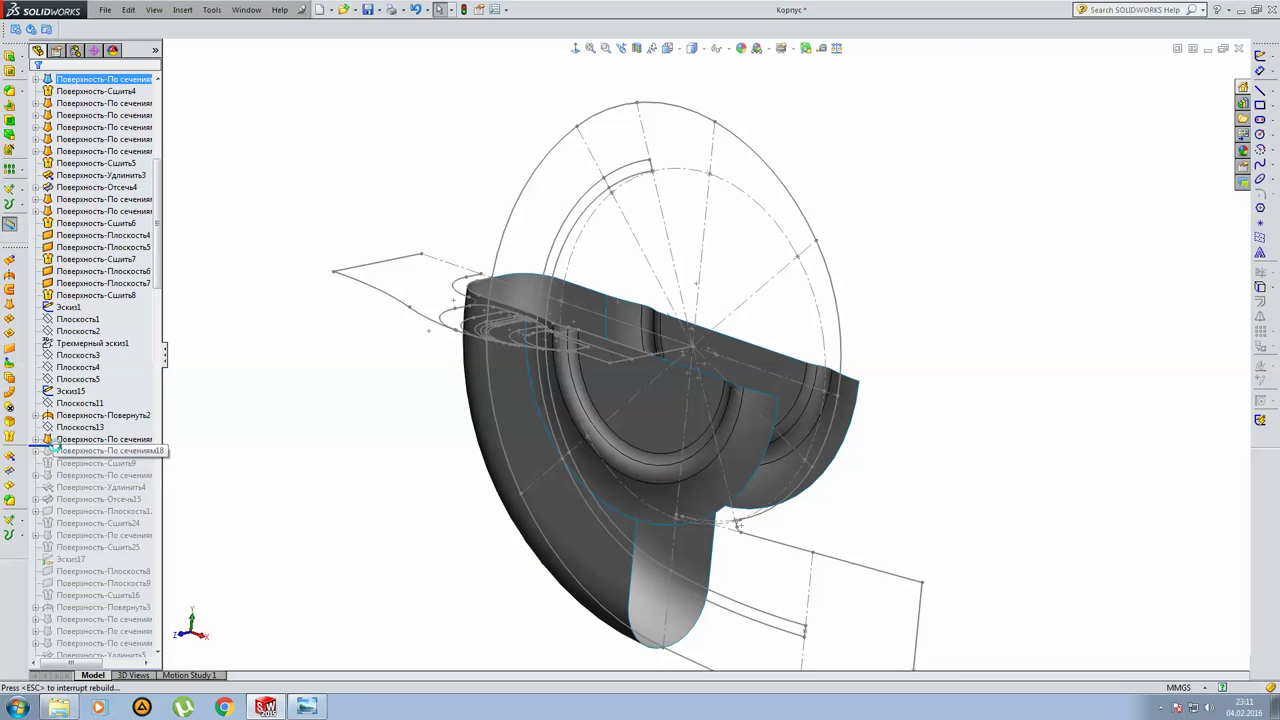
left_click(58, 440)
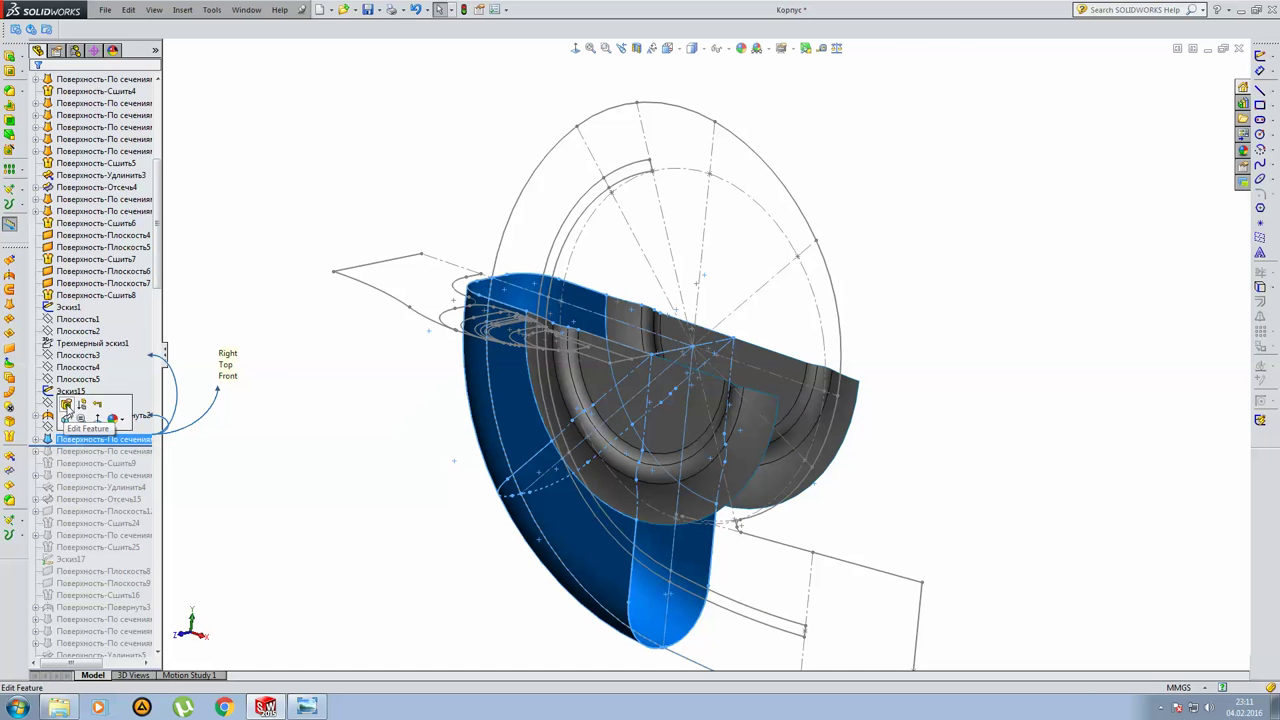
left_click(62, 415)
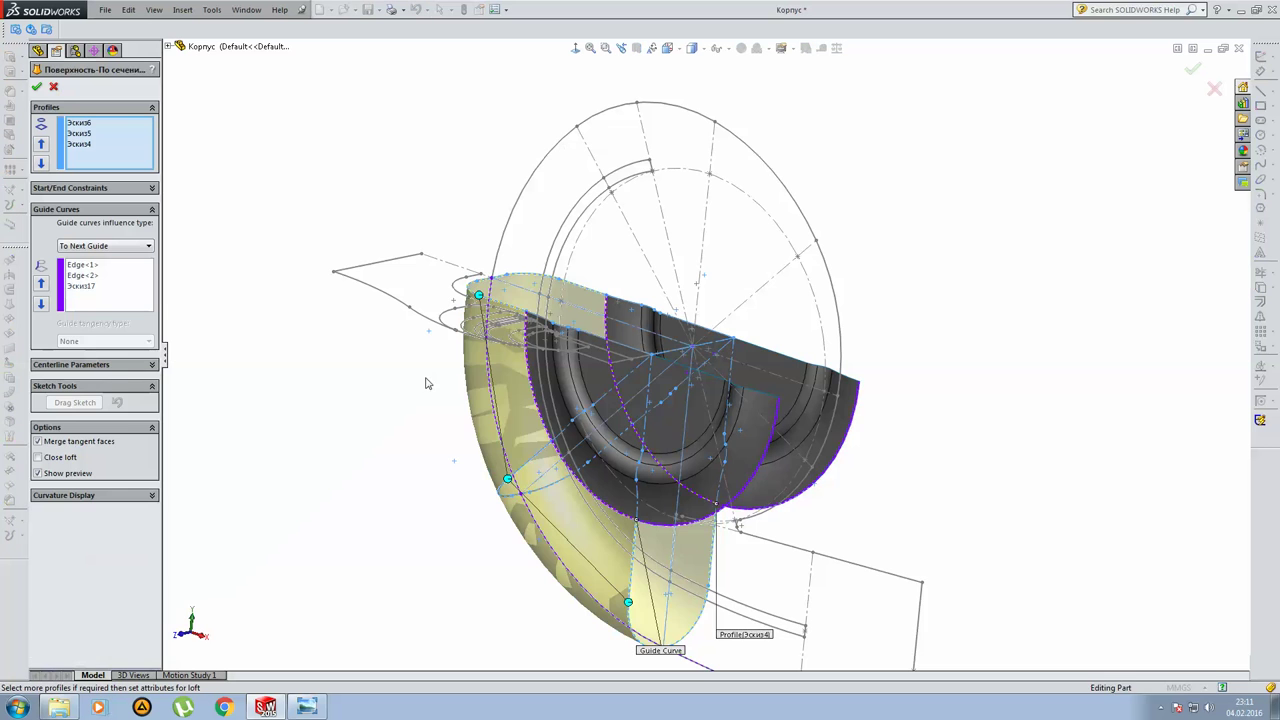
Preview the loft profiles Эскиз6, Эскиз5 and Эскиз4 on the model from several angles.
mouse_move(418, 408)
middle_mouse_down()
mouse_move(499, 410)
mouse_move(468, 380)
middle_mouse_up()
left_click(80, 122)
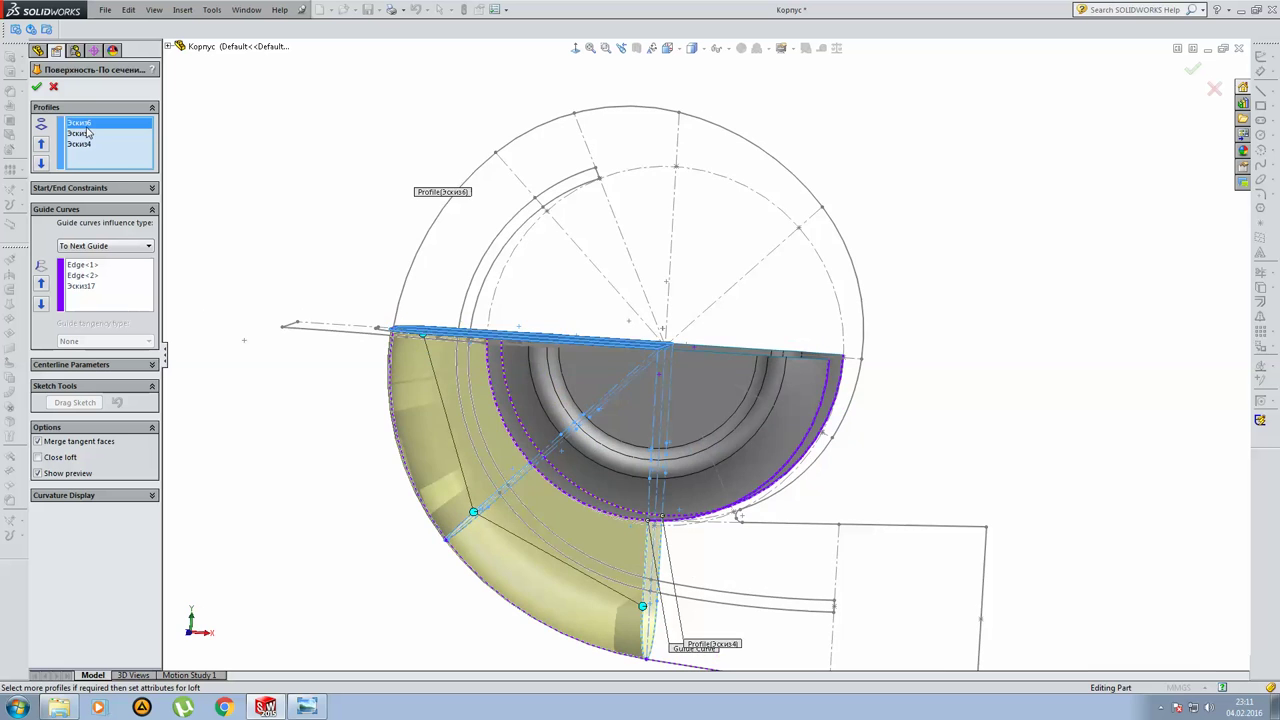
middle_click_drag(451, 314, 361, 392)
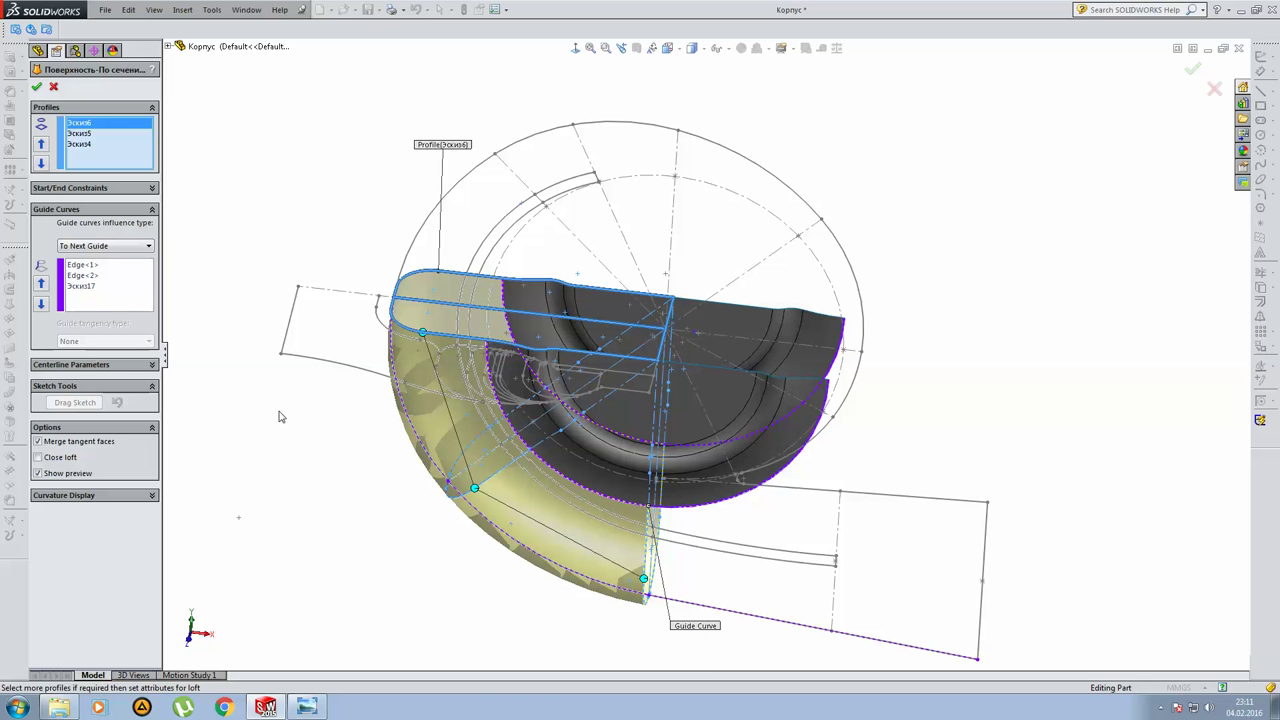
left_click(80, 133)
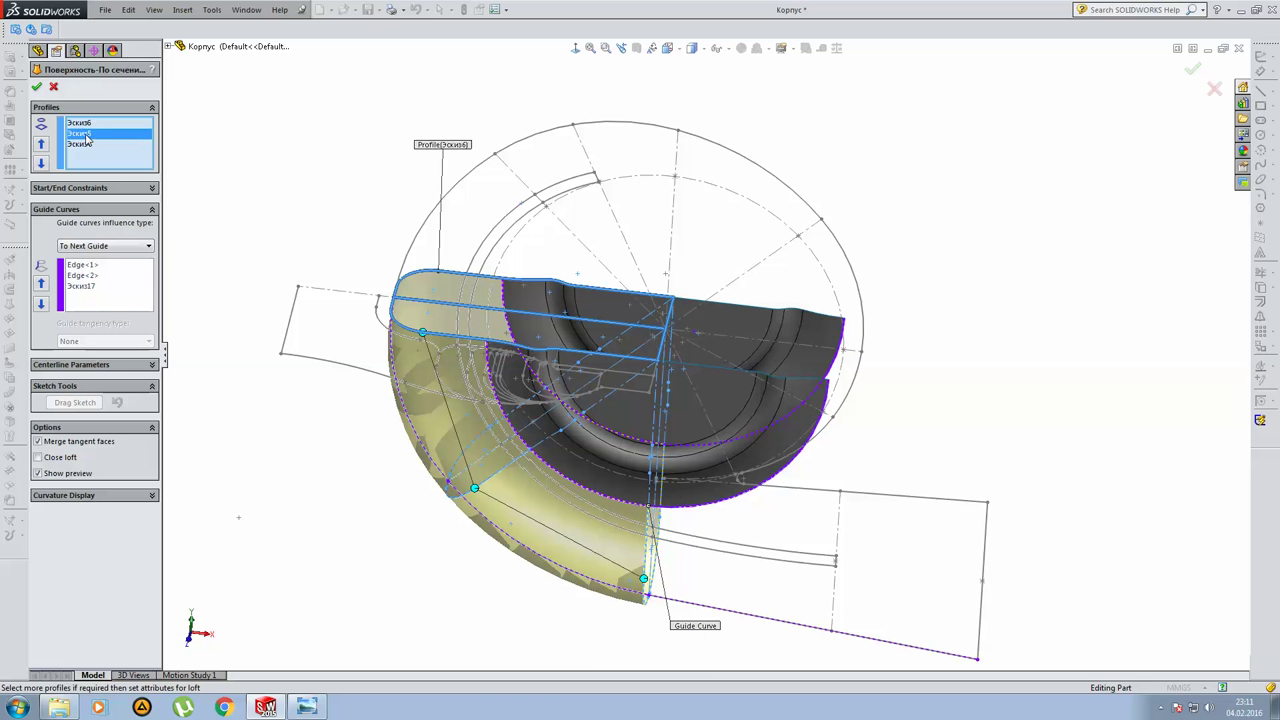
mouse_move(540, 400)
middle_mouse_down()
mouse_move(487, 432)
mouse_move(470, 468)
middle_mouse_up()
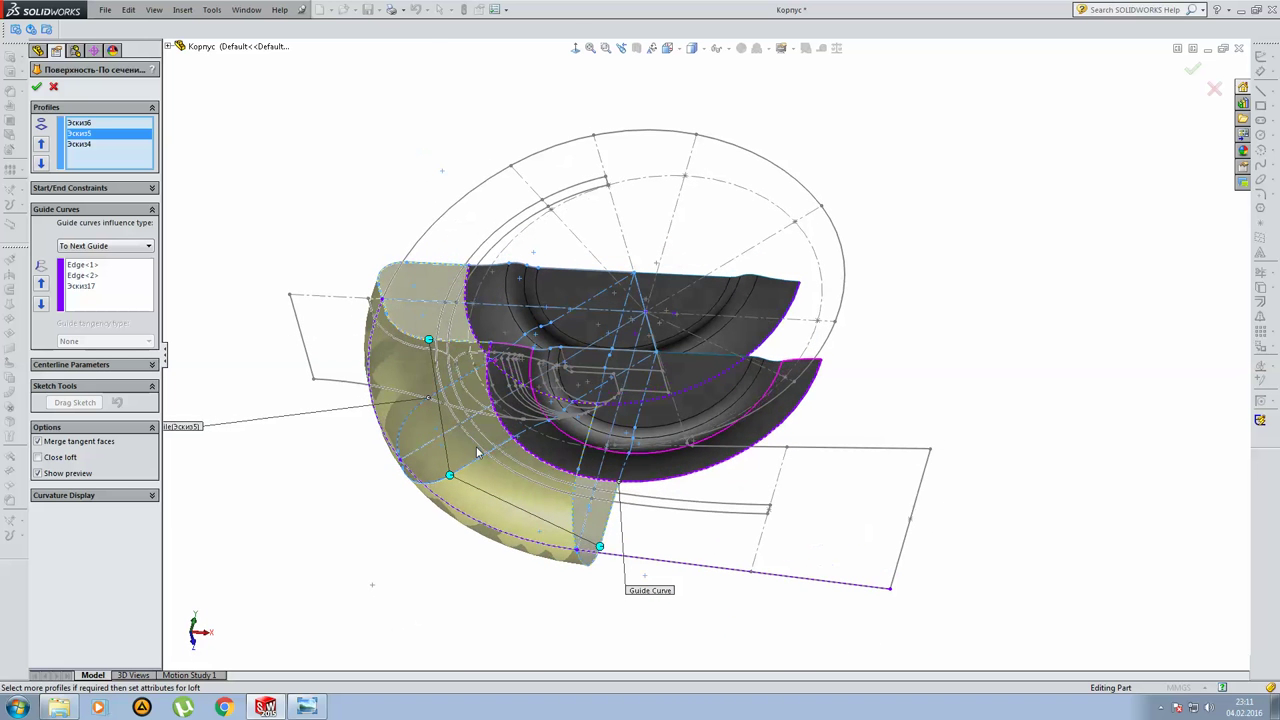
left_click(80, 144)
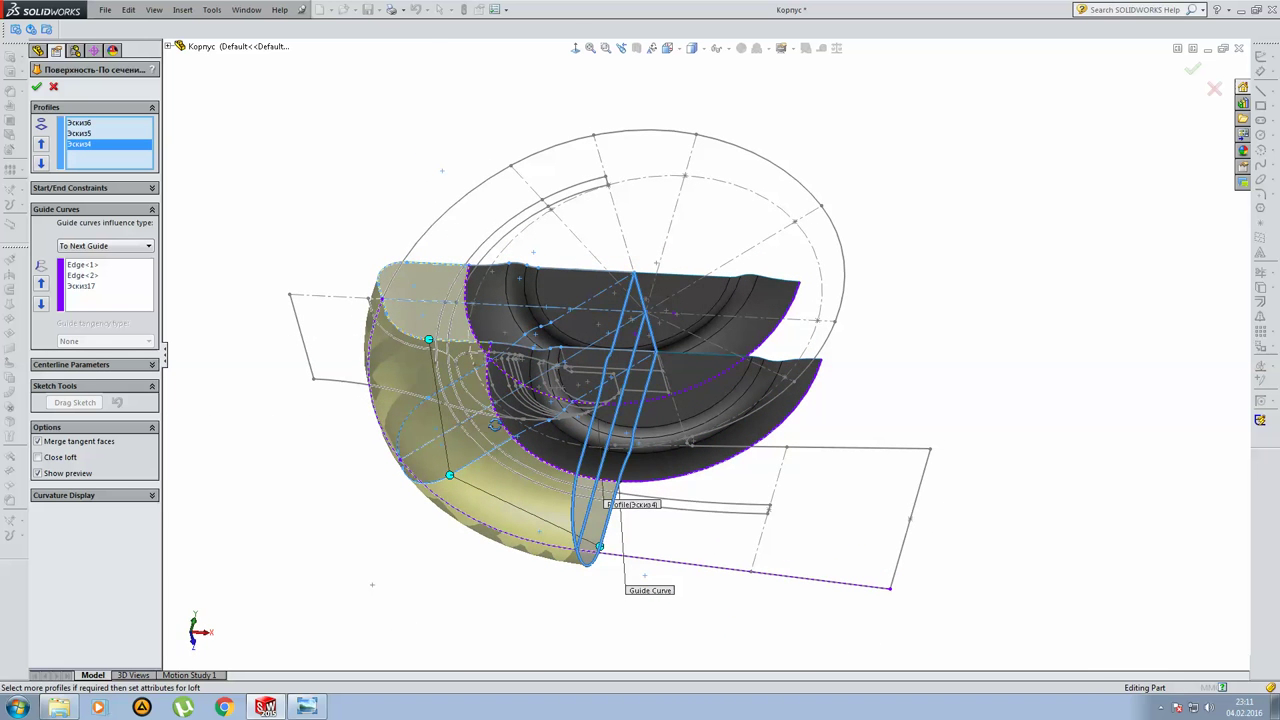
middle_click_drag(840, 630, 869, 651)
Preview guide curves Edge<1>, Edge<2> and Эскиз17, then accept the lofted surface.
scroll(869, 651, "down", 2)
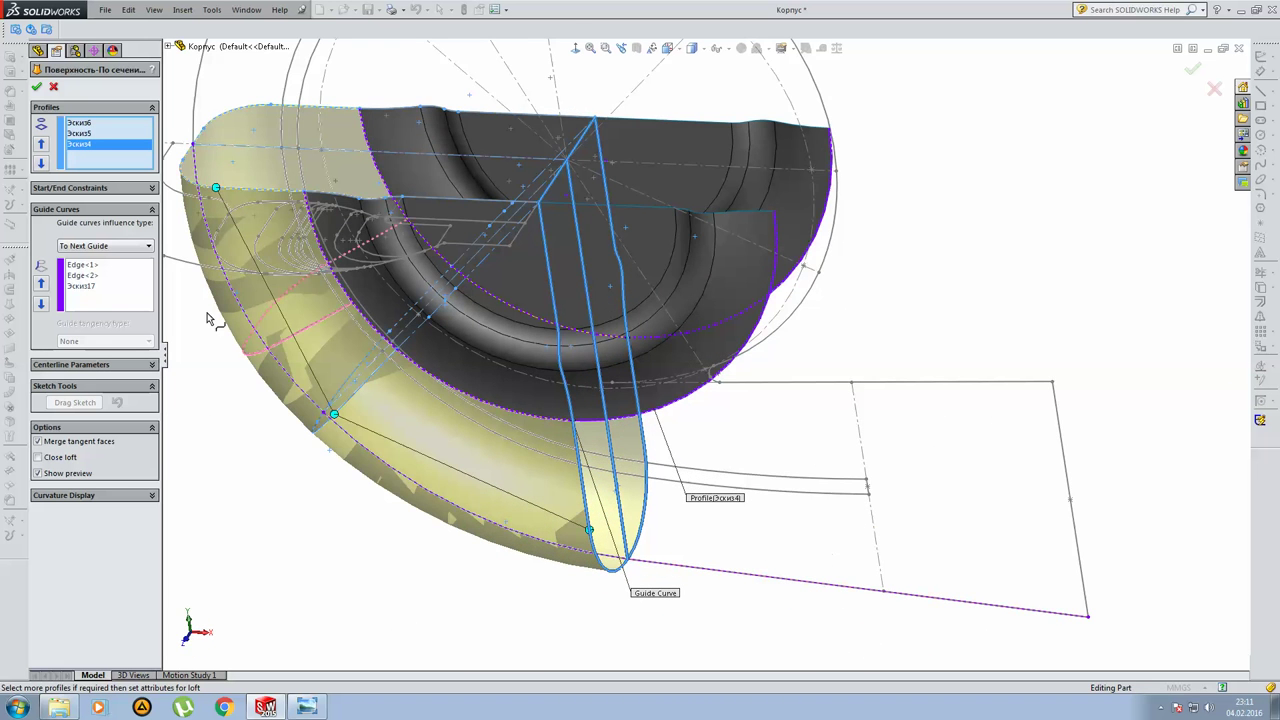
left_click(93, 266)
middle_click_drag(245, 310, 510, 352)
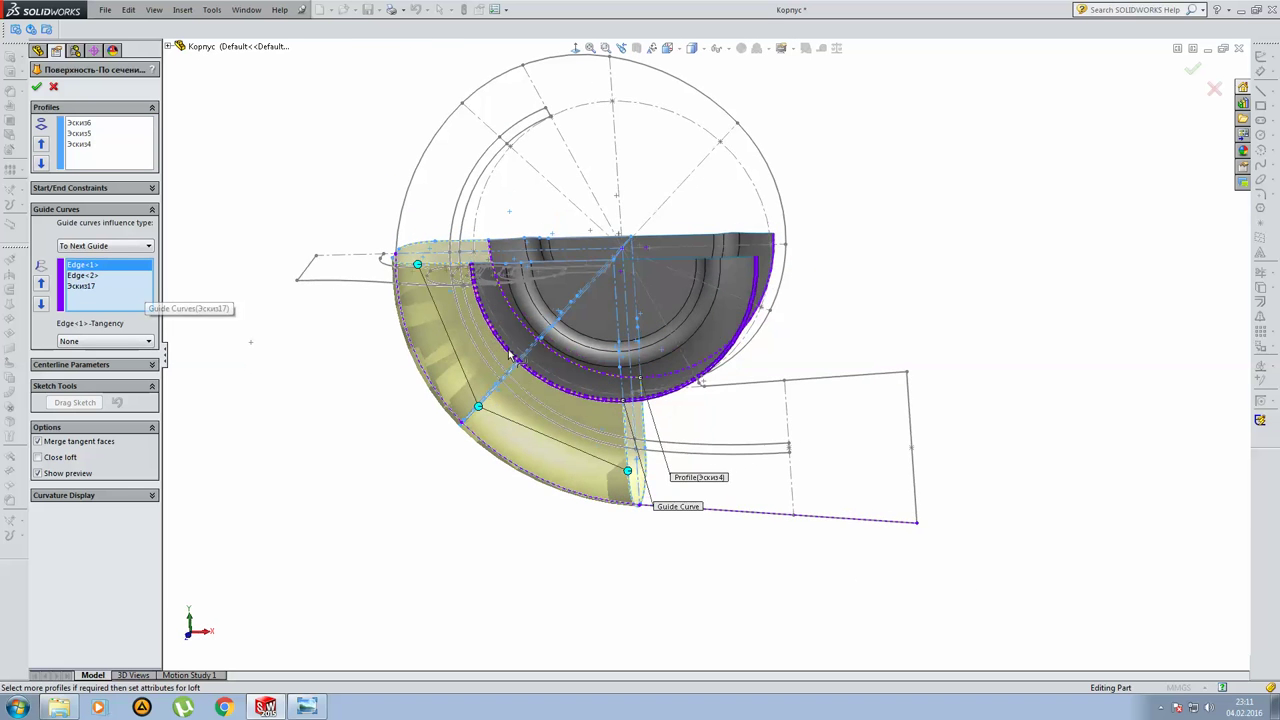
left_click(82, 275)
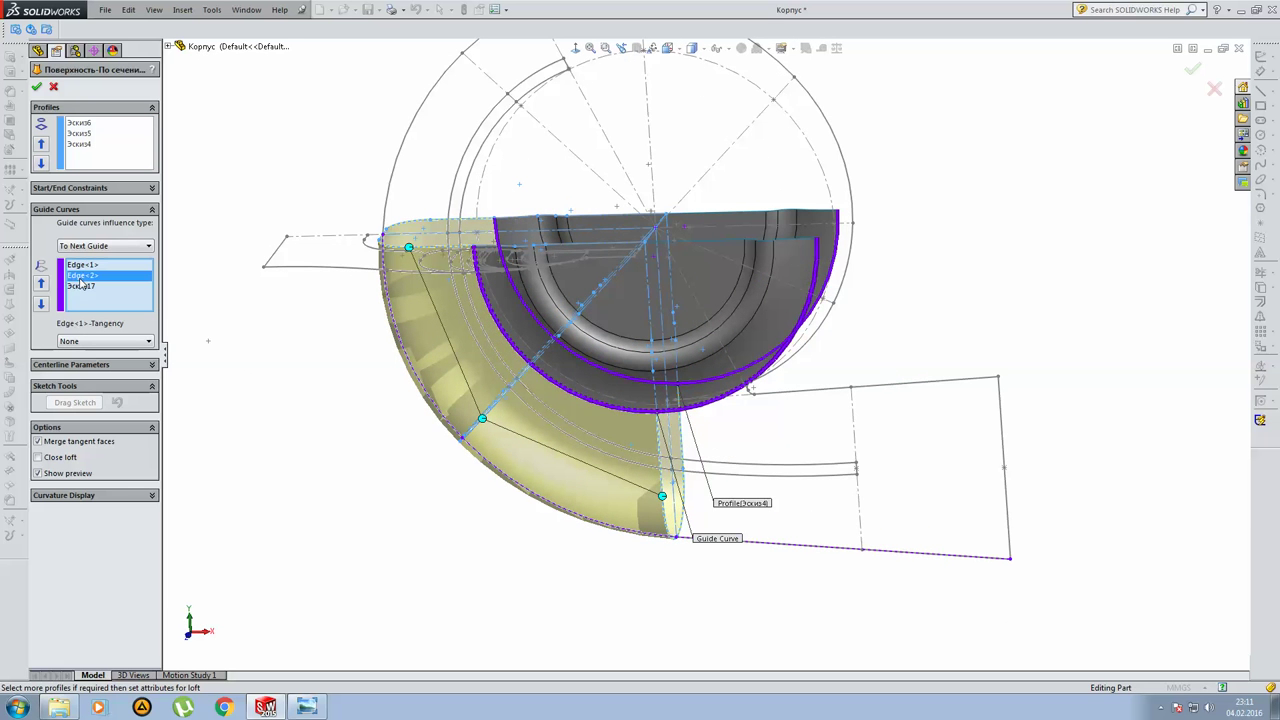
middle_click_drag(470, 380, 545, 392)
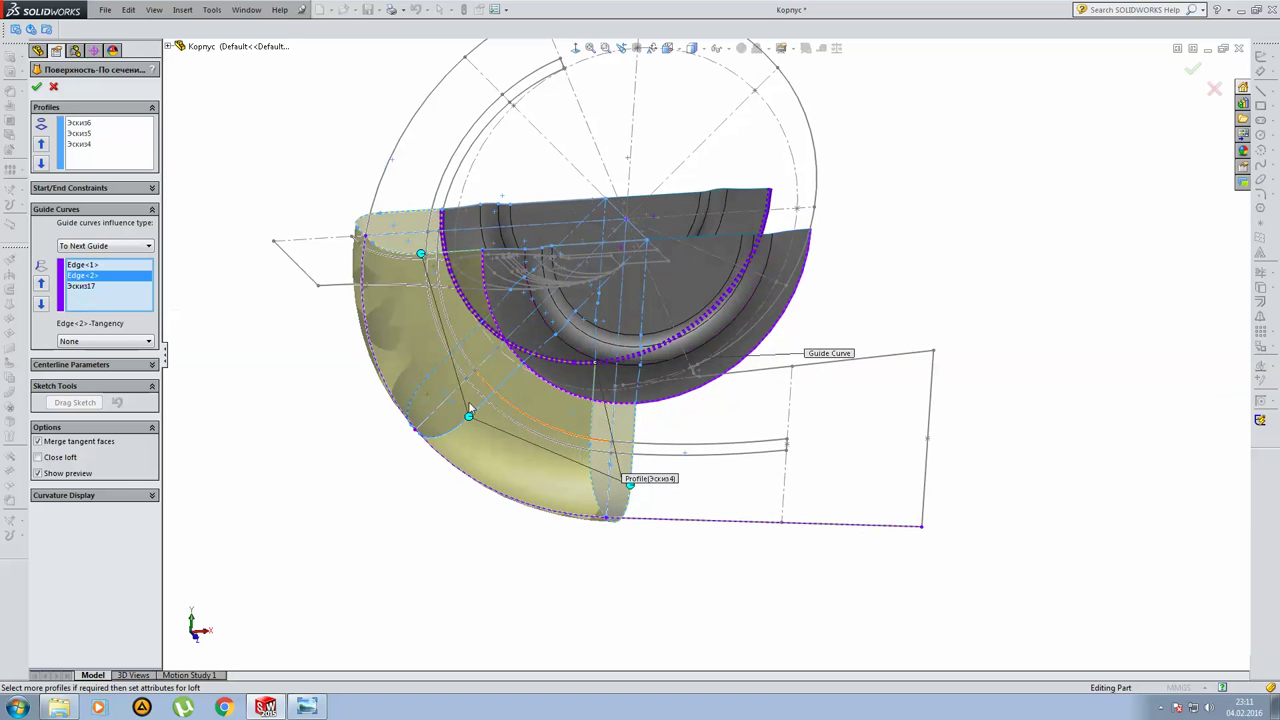
left_click(90, 288)
mouse_move(200, 345)
middle_mouse_down()
mouse_move(422, 335)
mouse_move(445, 347)
middle_mouse_up()
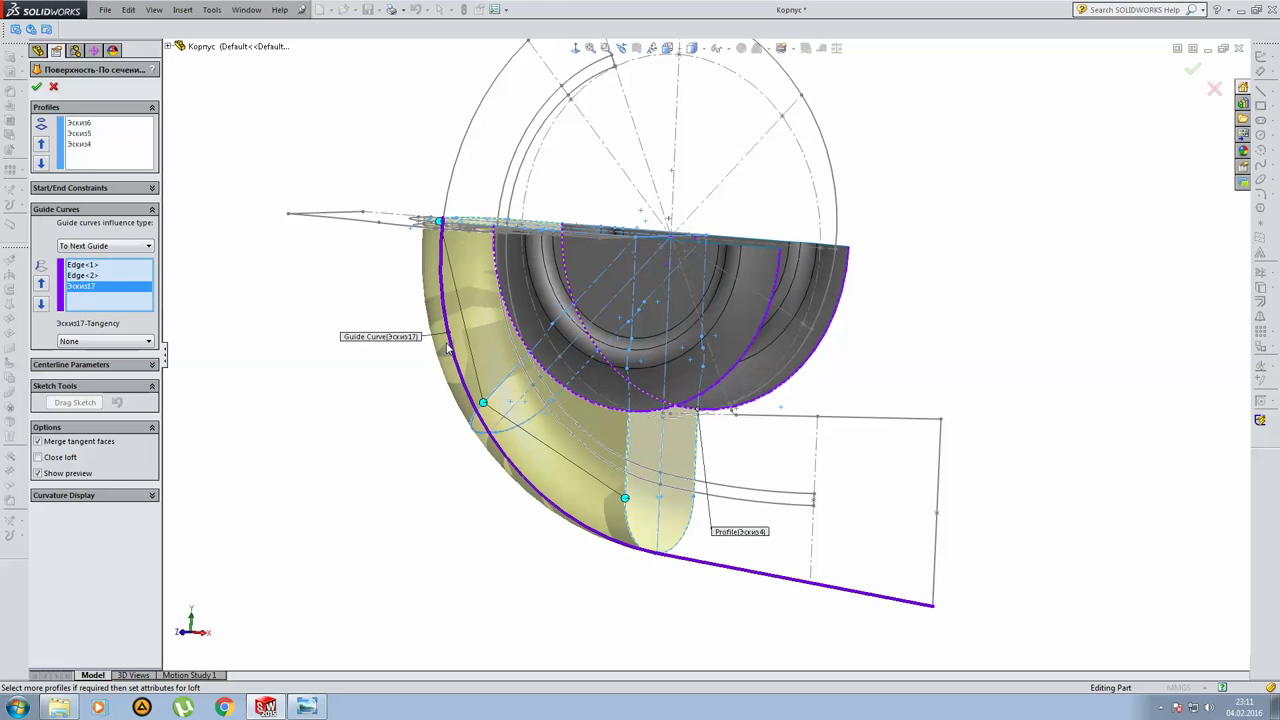
key("Return")
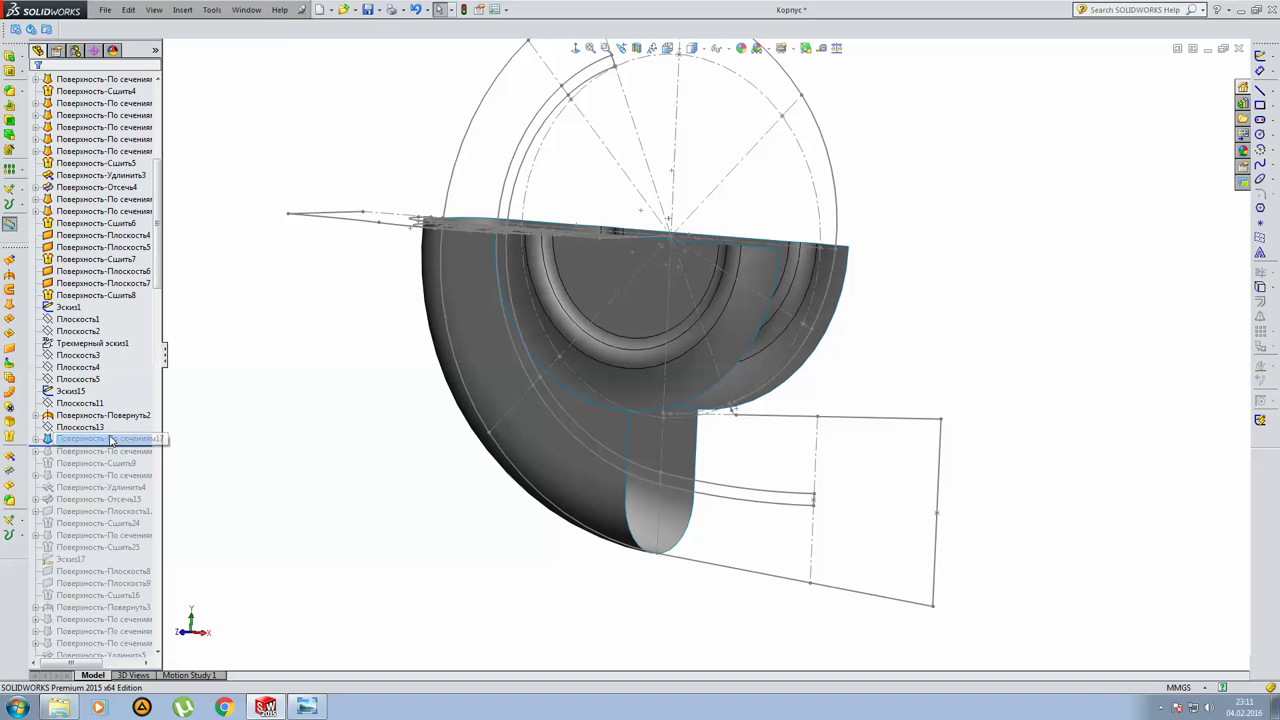
Open and close the outlet loft's sketches Эскиз6 and Эскиз5 to check them.
left_click(35, 439)
left_click(76, 451)
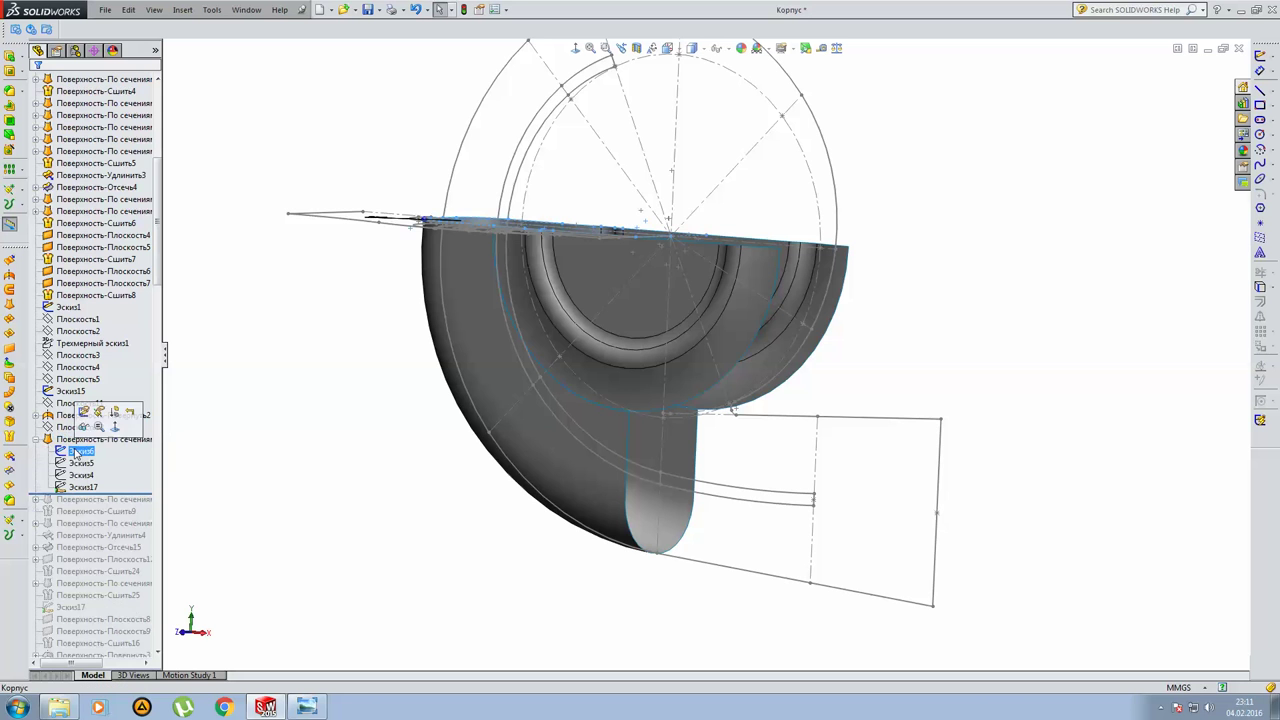
left_click(84, 411)
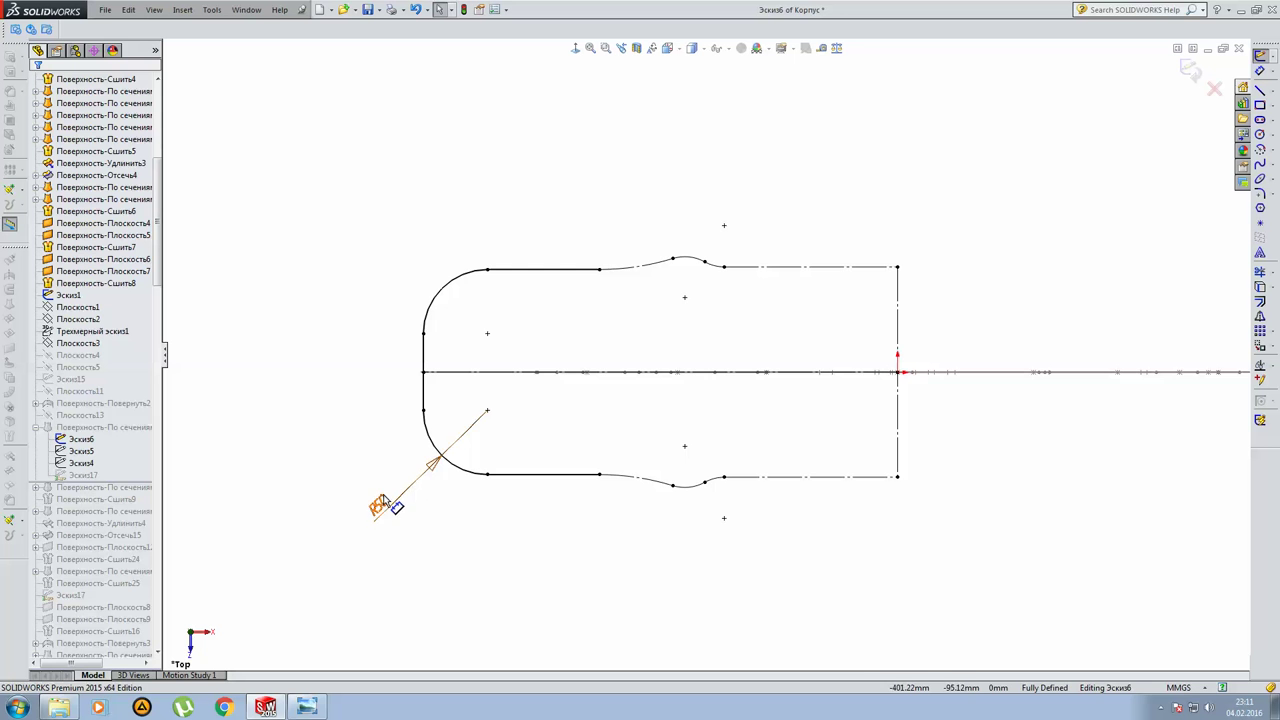
left_click(1190, 72)
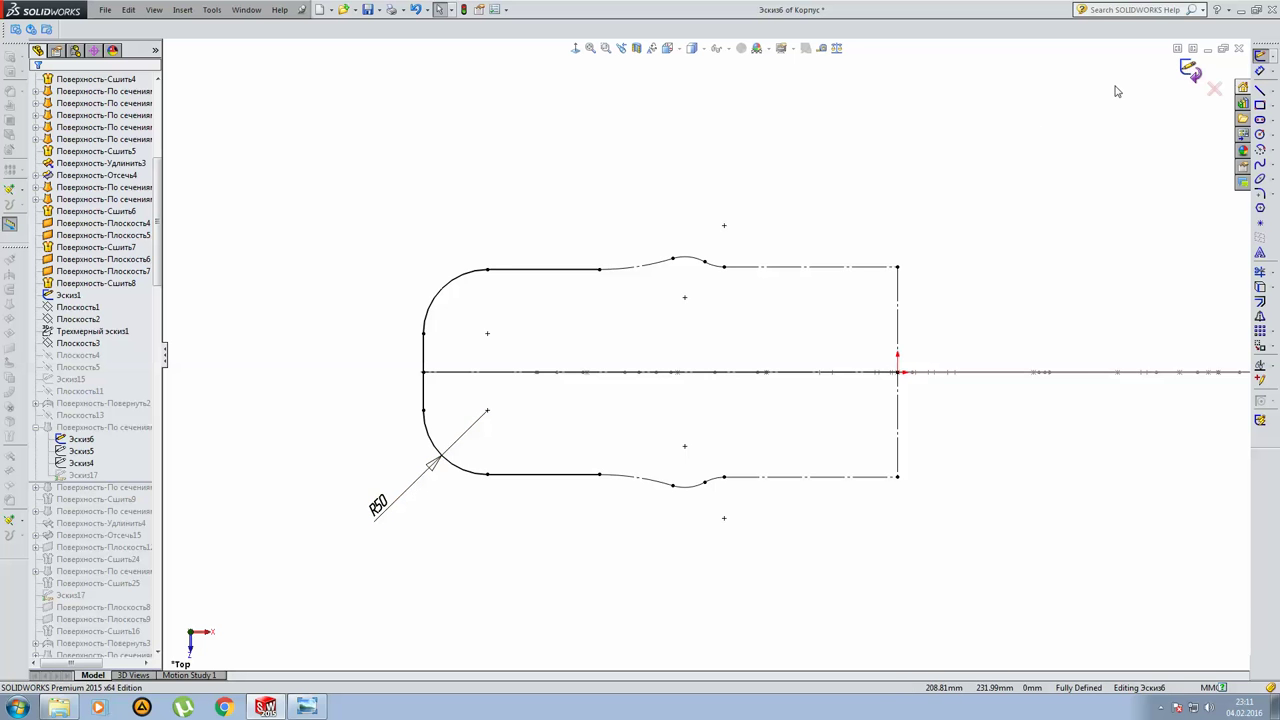
left_click(97, 465)
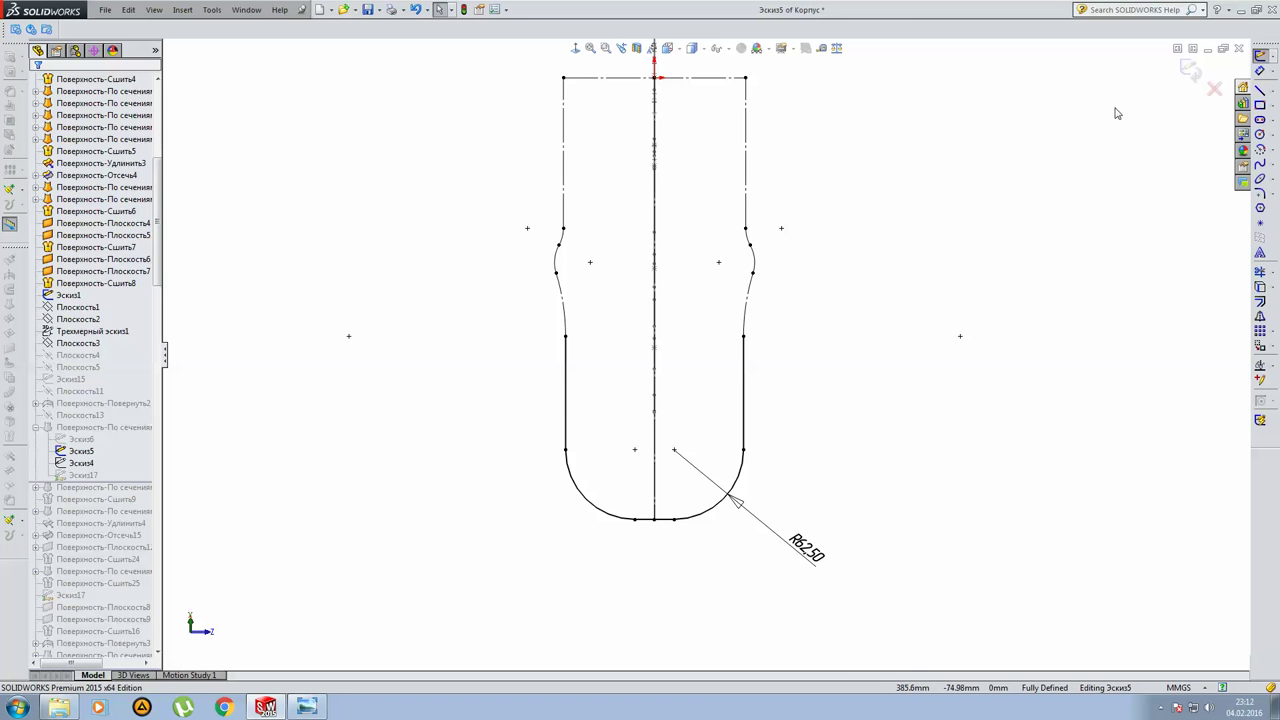
left_click(1190, 68)
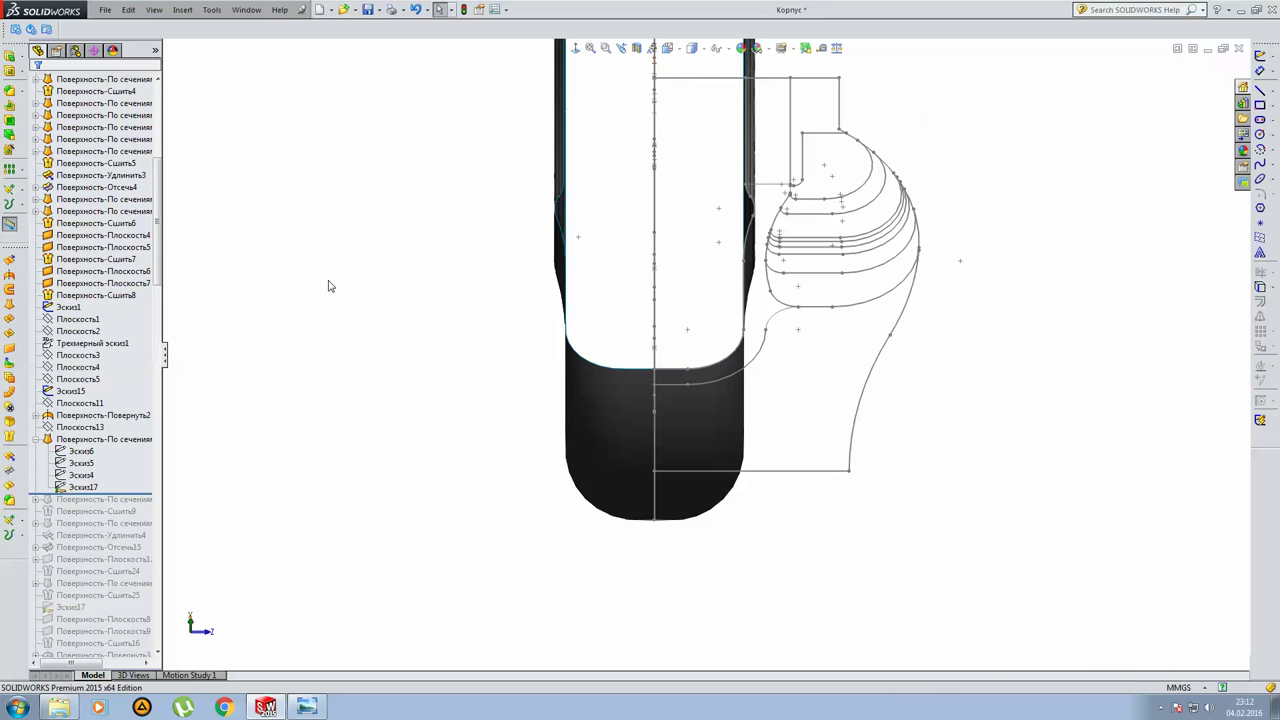
Inspect Эскиз4 face-on, exit it, and roll the history forward one feature.
left_click(82, 475)
left_click(73, 441)
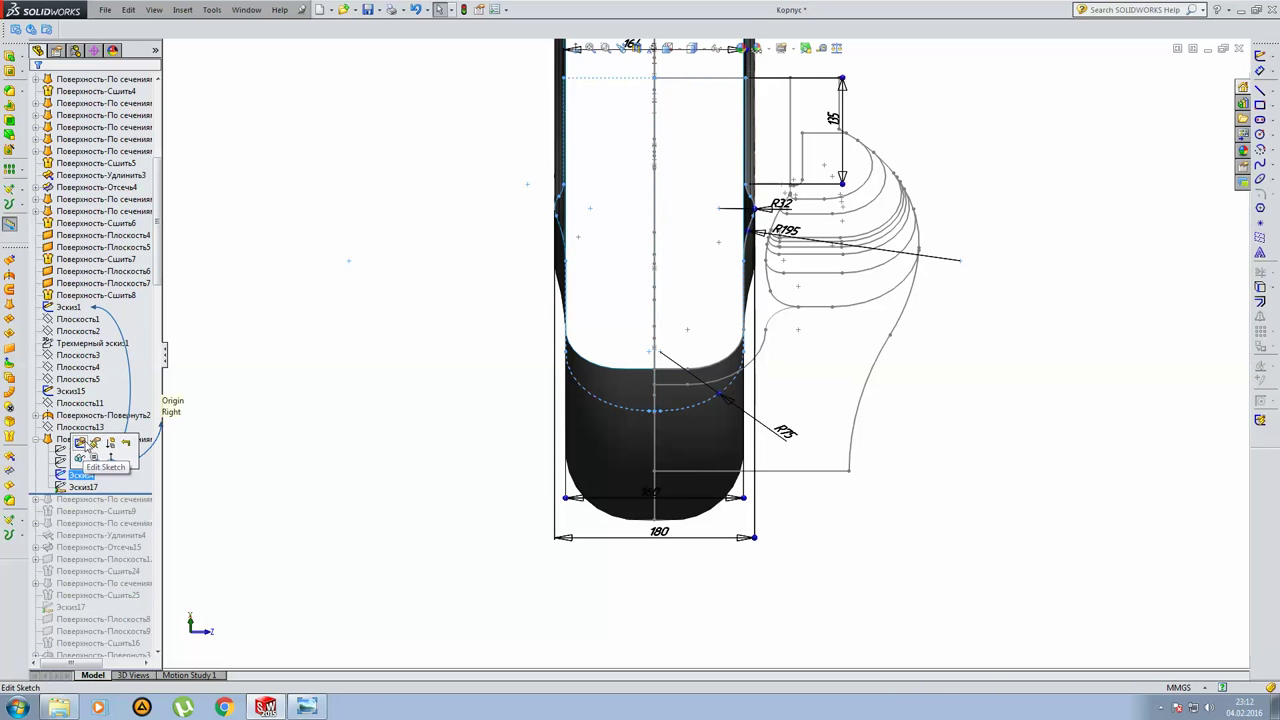
left_click(574, 48)
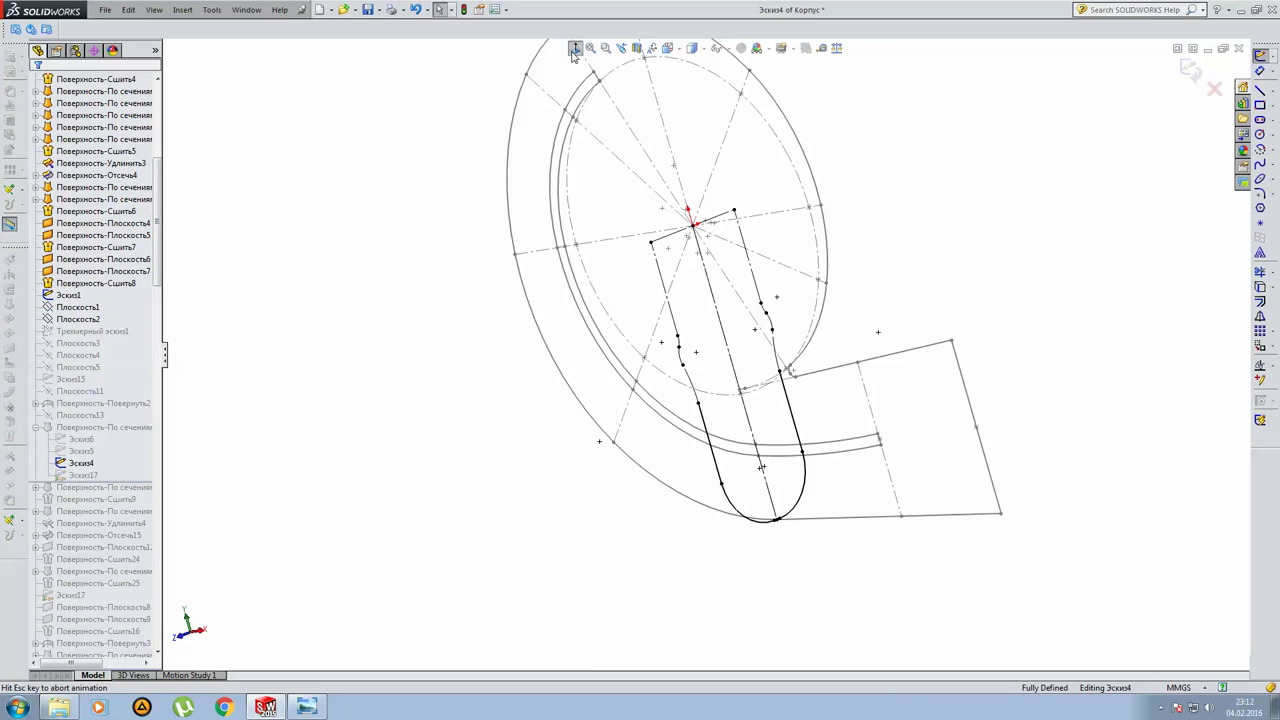
scroll(737, 432, "down", 3)
scroll(737, 432, "up", 2)
scroll(737, 432, "down", 1)
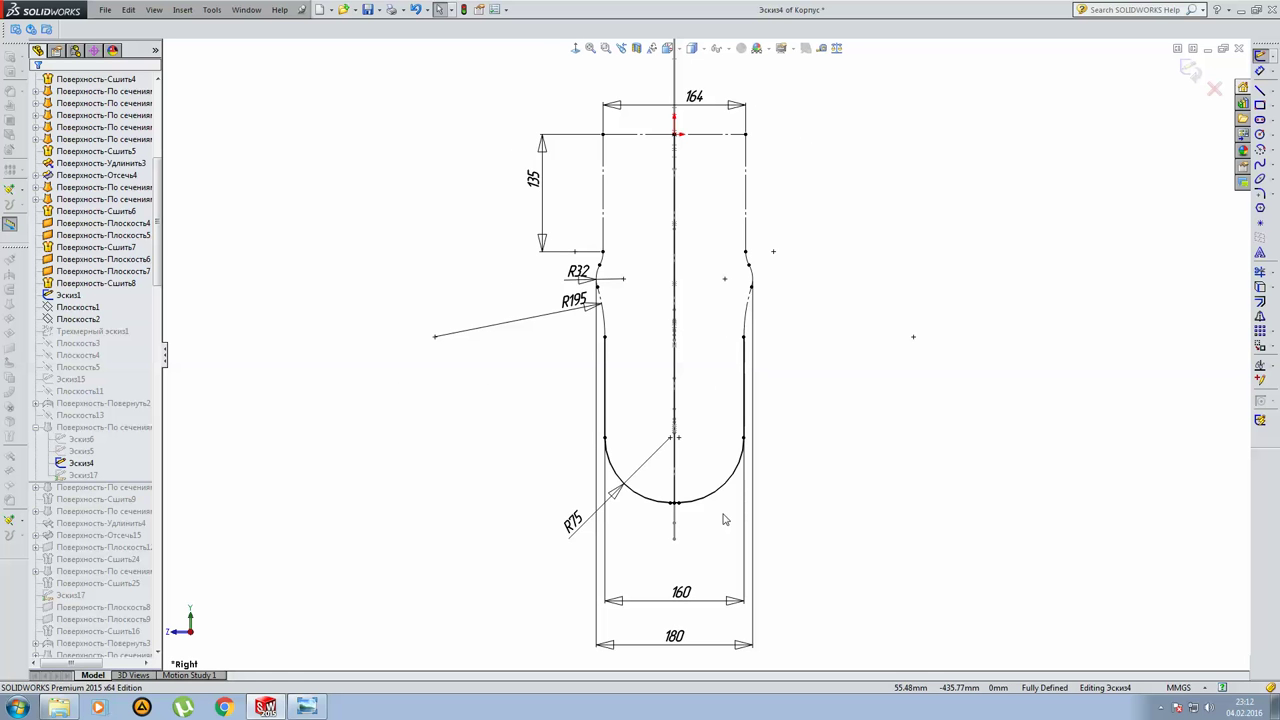
left_click(1188, 70)
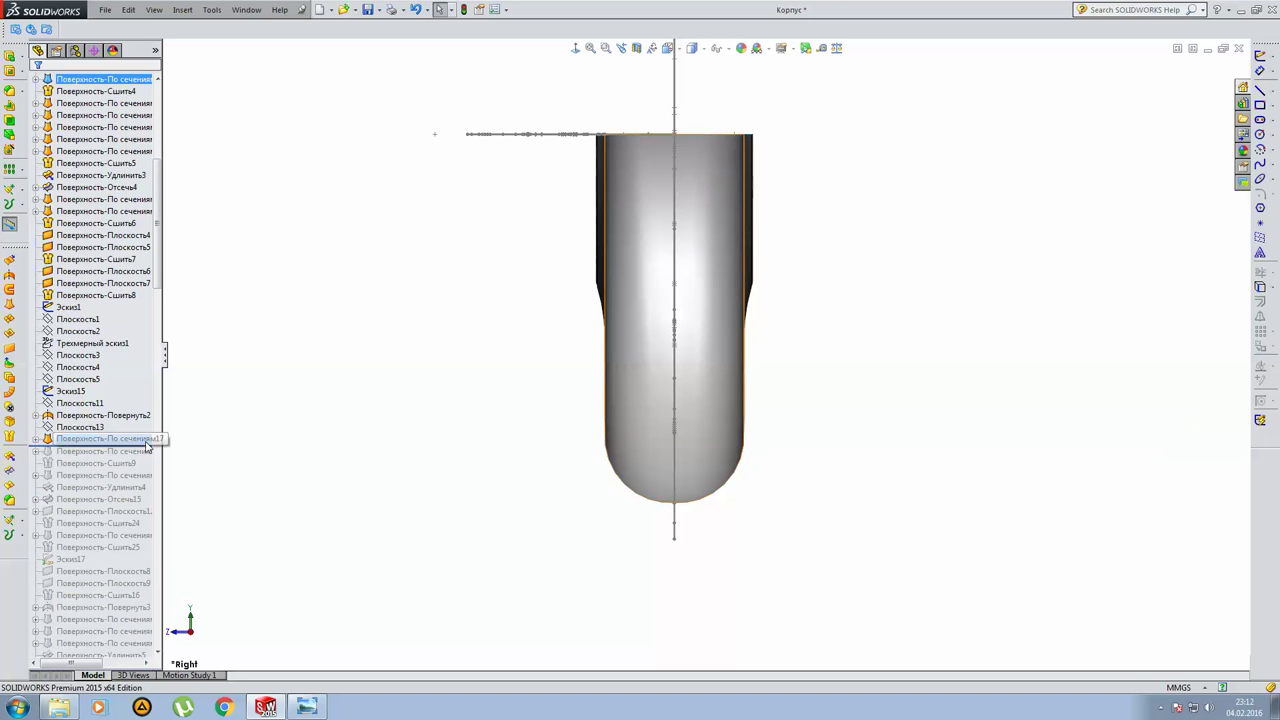
left_click_drag(147, 447, 157, 455)
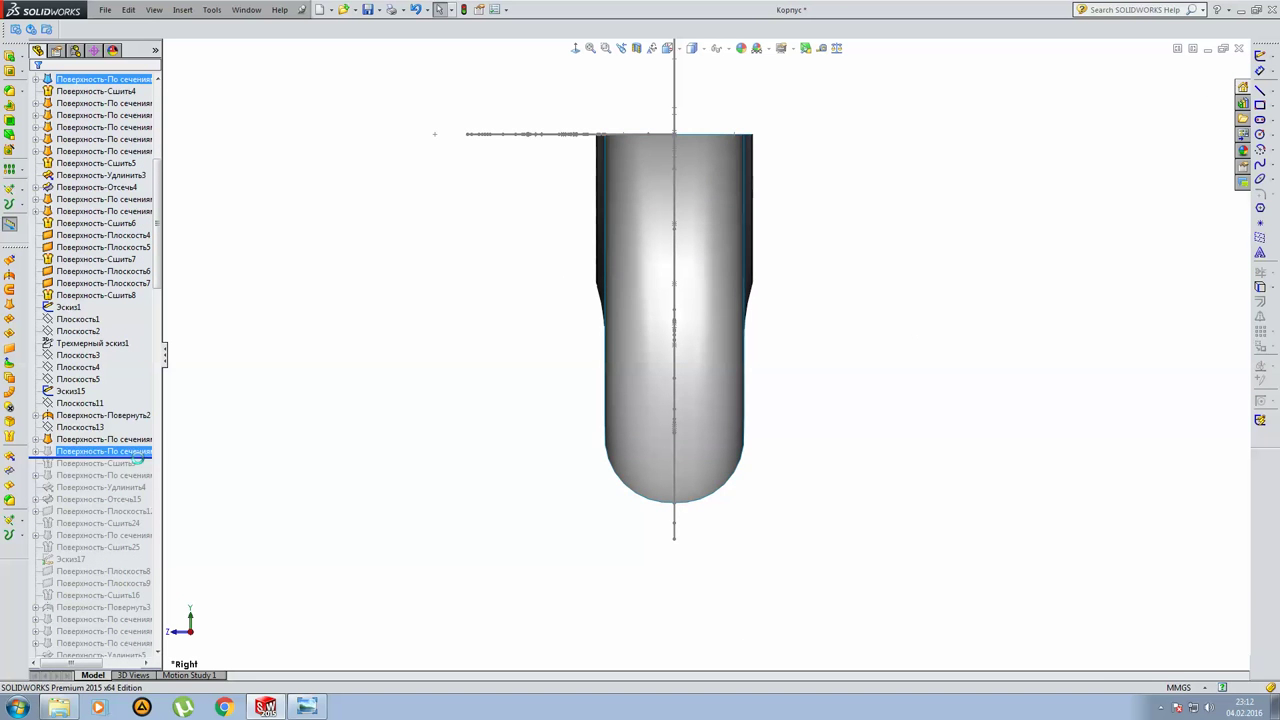
middle_click_drag(729, 314, 779, 281)
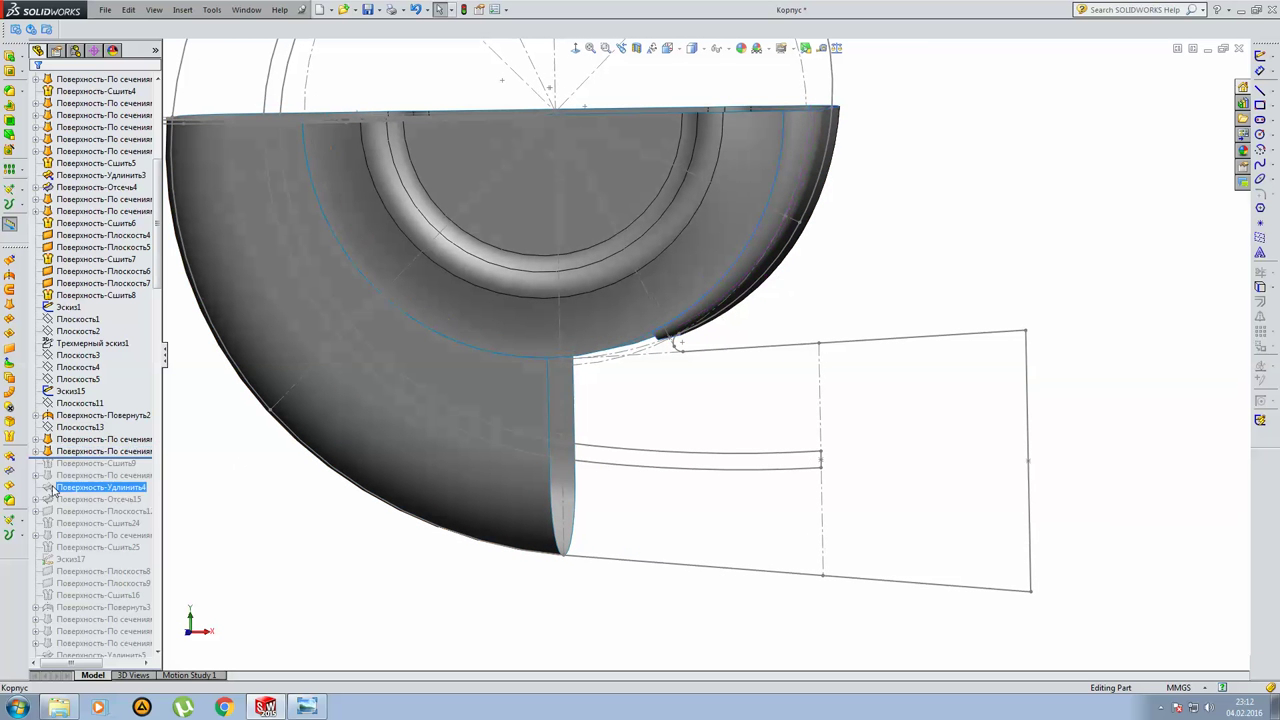
left_click(75, 441)
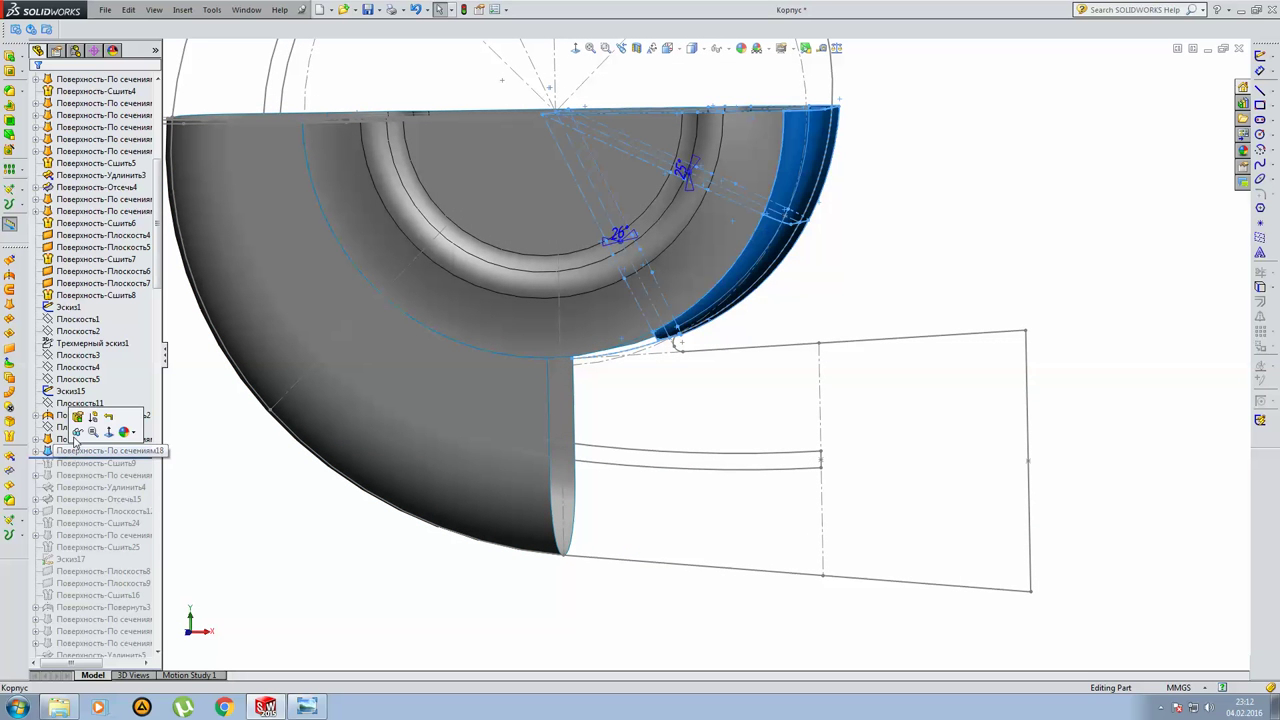
left_click(251, 380)
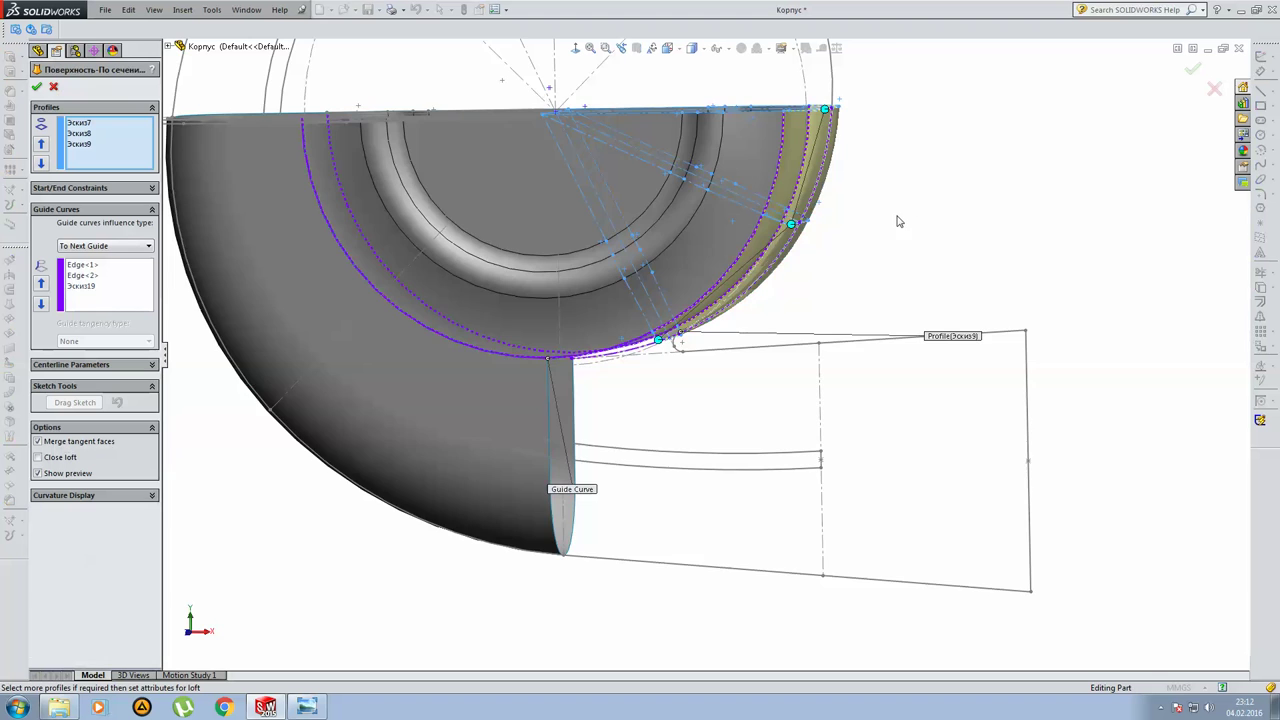
middle_click_drag(868, 219, 861, 216)
scroll(866, 217, "down", 4)
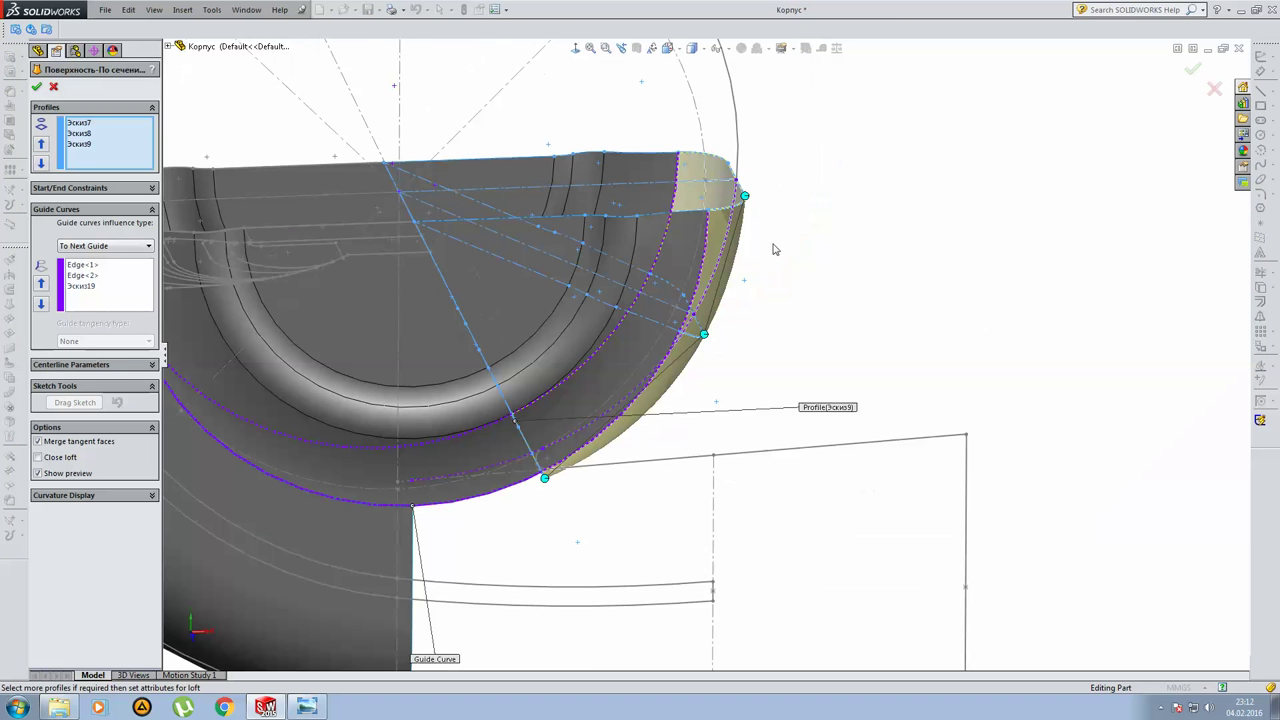
left_click(82, 123)
middle_click_drag(897, 231, 856, 286)
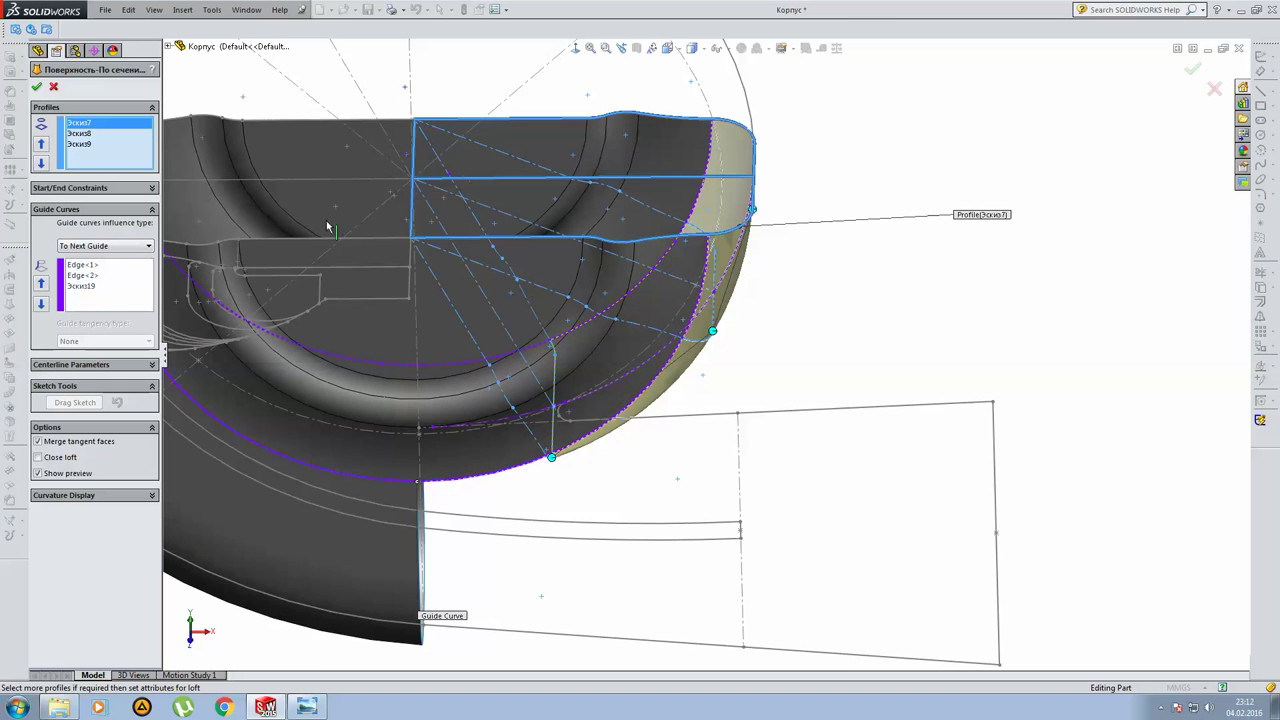
key("Down")
middle_click_drag(327, 228, 523, 308)
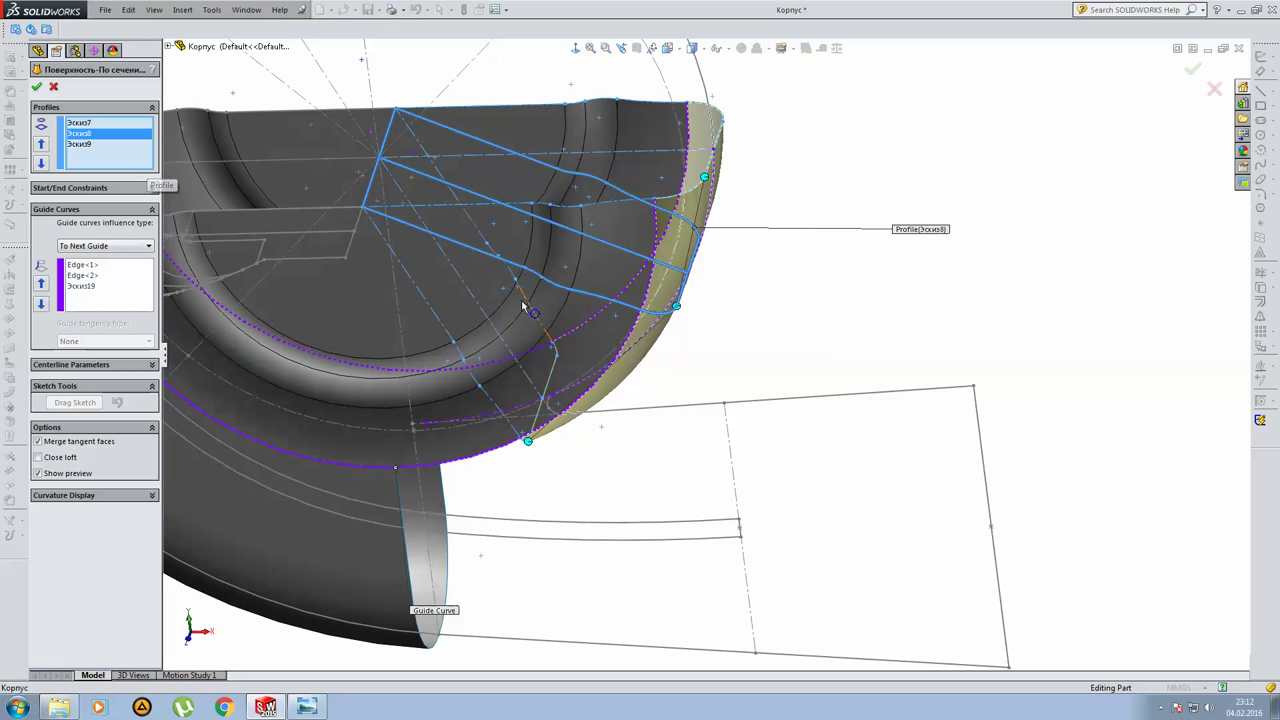
left_click(74, 150)
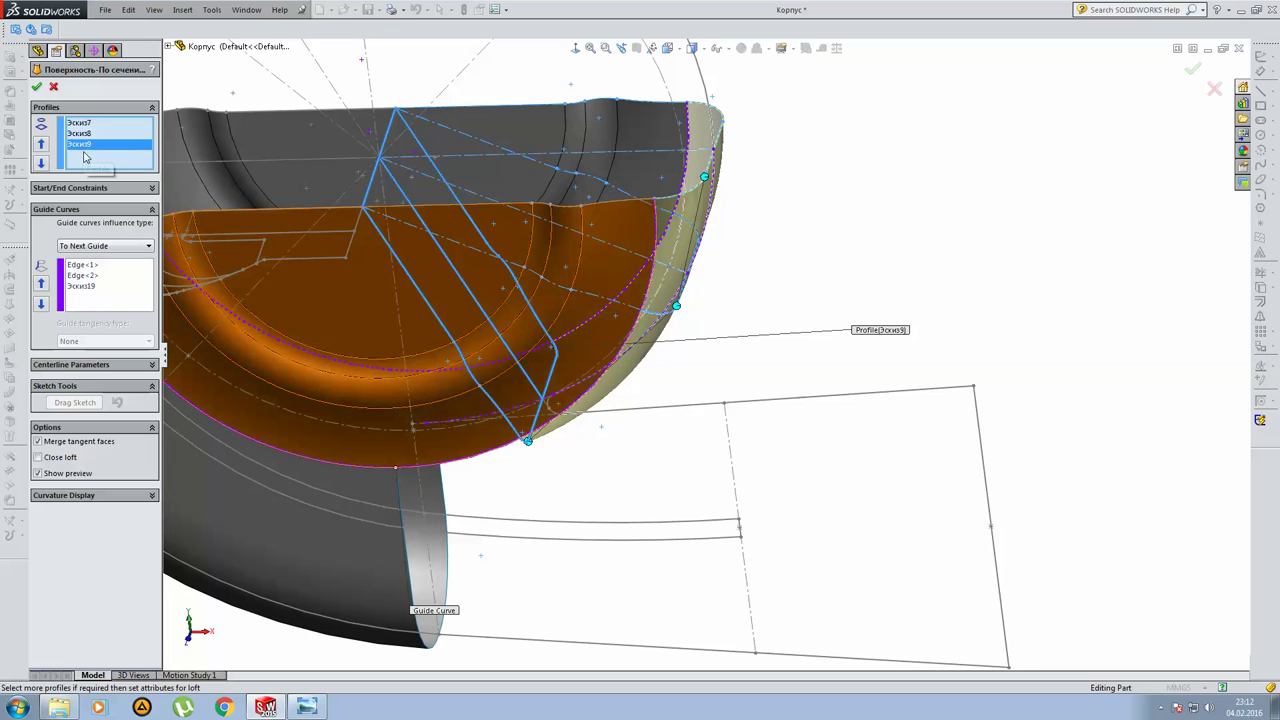
middle_click_drag(528, 320, 494, 294)
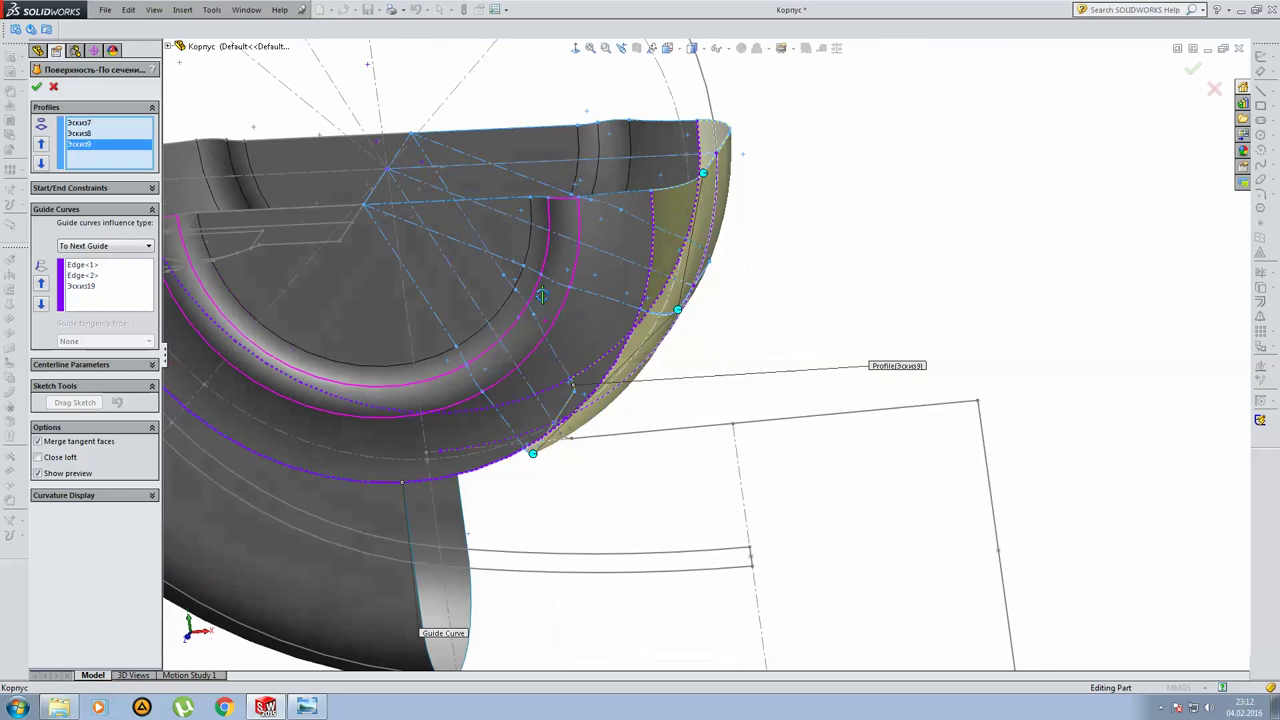
left_click(91, 268)
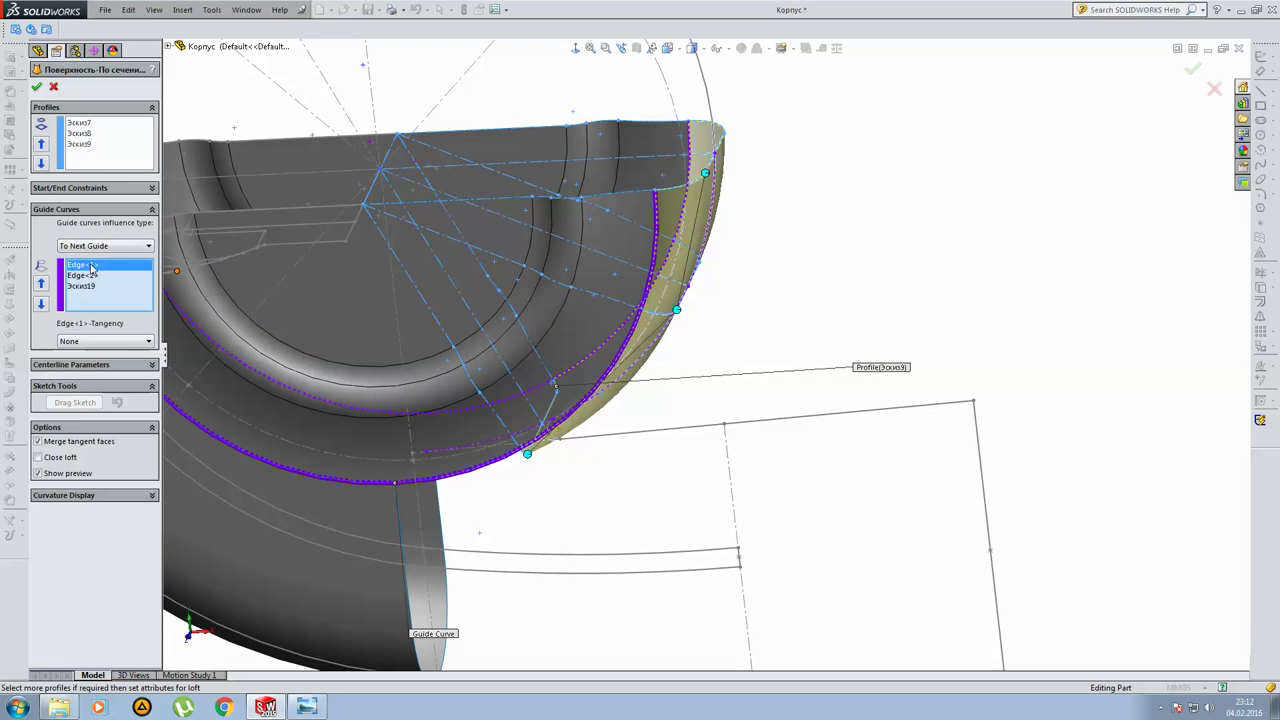
middle_click_drag(750, 283, 754, 269)
left_click(82, 275)
mouse_move(575, 265)
middle_mouse_down()
mouse_move(587, 257)
mouse_move(326, 318)
middle_mouse_up()
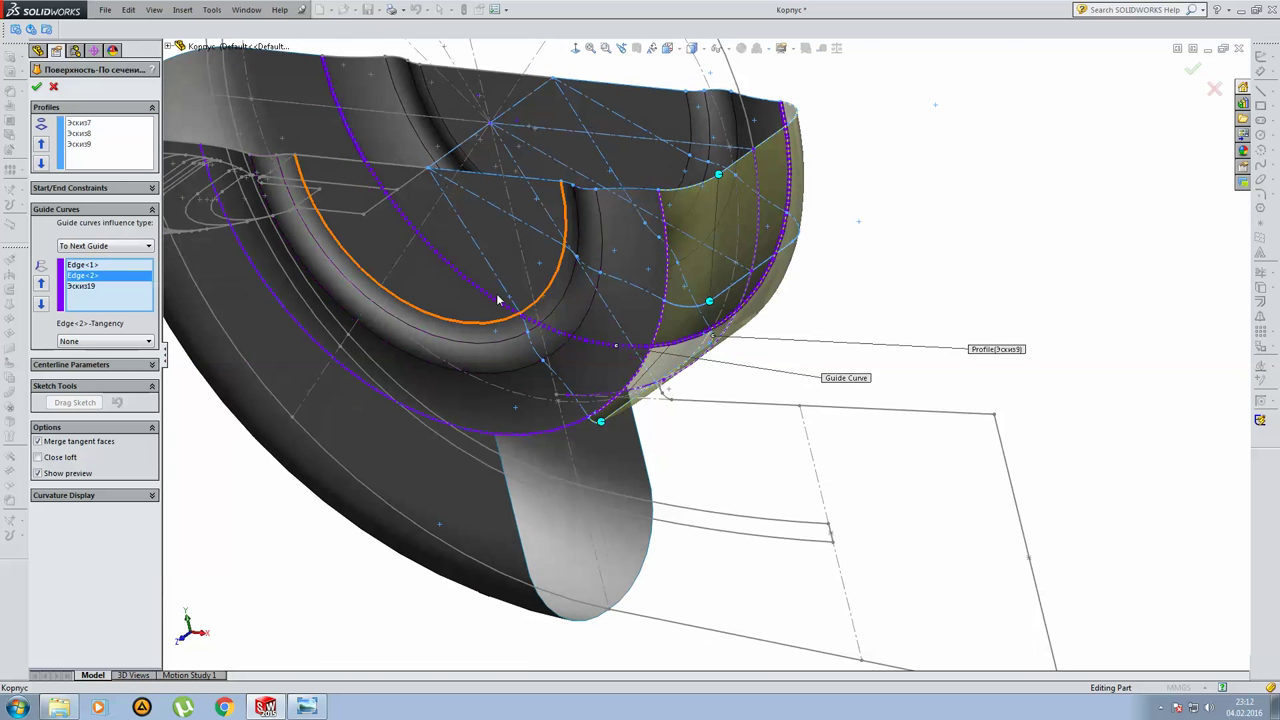
left_click(99, 287)
mouse_move(783, 371)
middle_mouse_down()
mouse_move(826, 289)
mouse_move(991, 288)
middle_mouse_up()
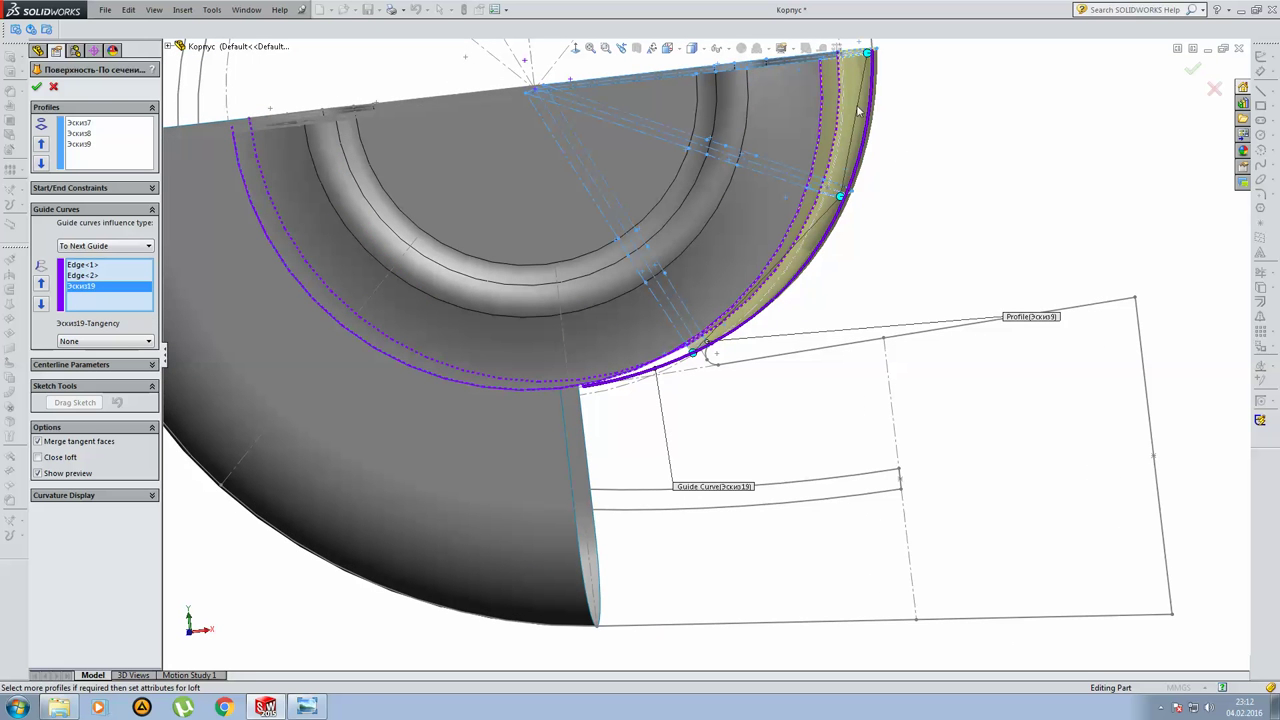
key("Return")
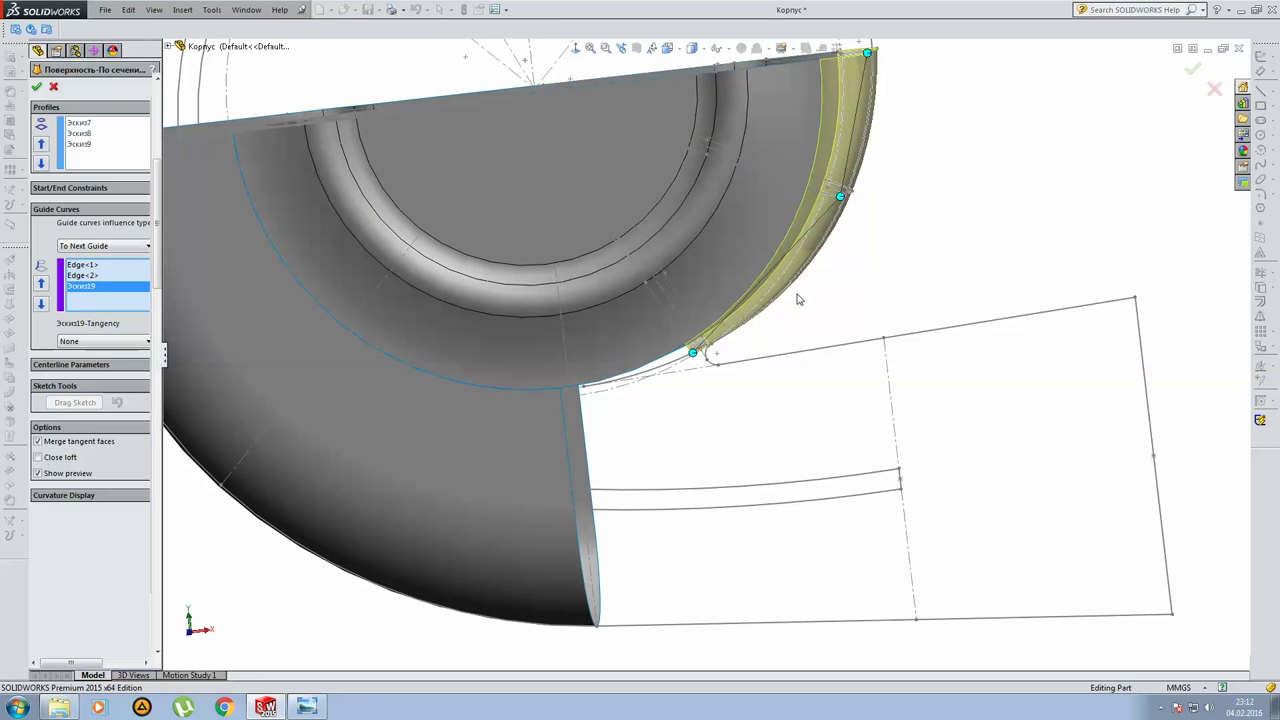
key("f")
mouse_move(965, 405)
middle_mouse_down()
mouse_move(677, 419)
mouse_move(935, 413)
middle_mouse_up()
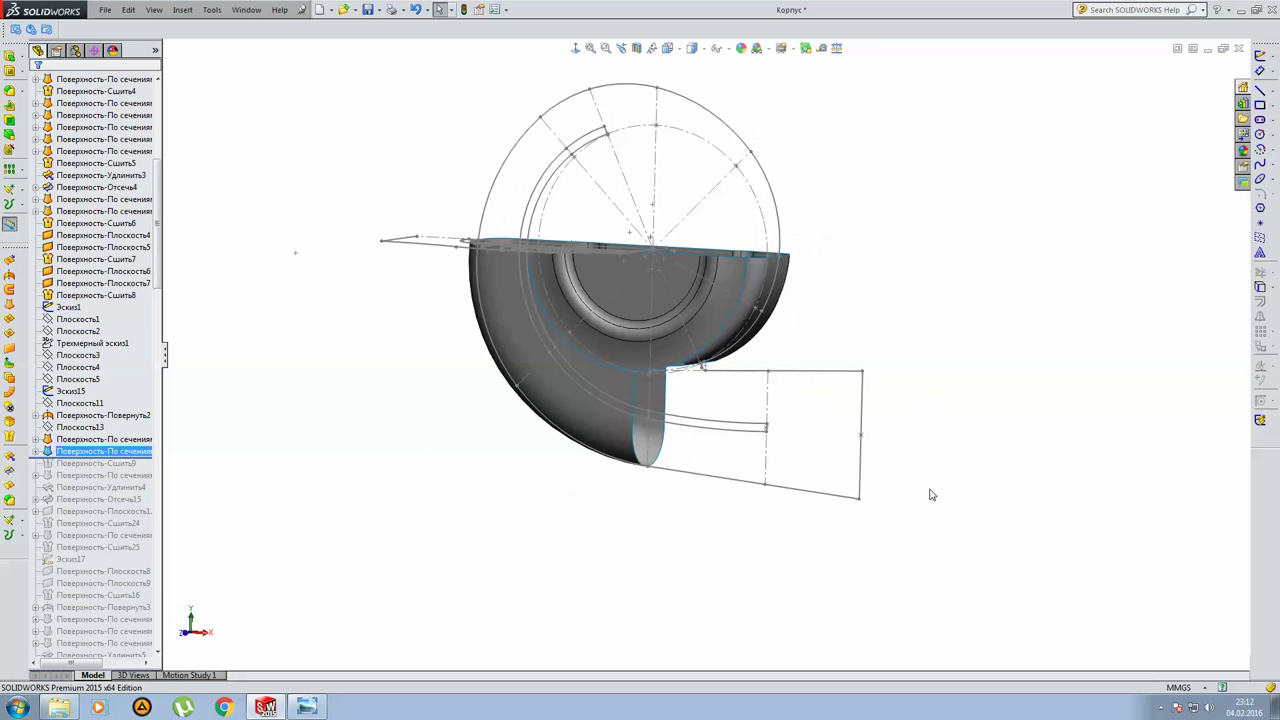
Open the second loft's sketch Эскиз7, zoom to fit, and exit it.
left_click(1160, 708)
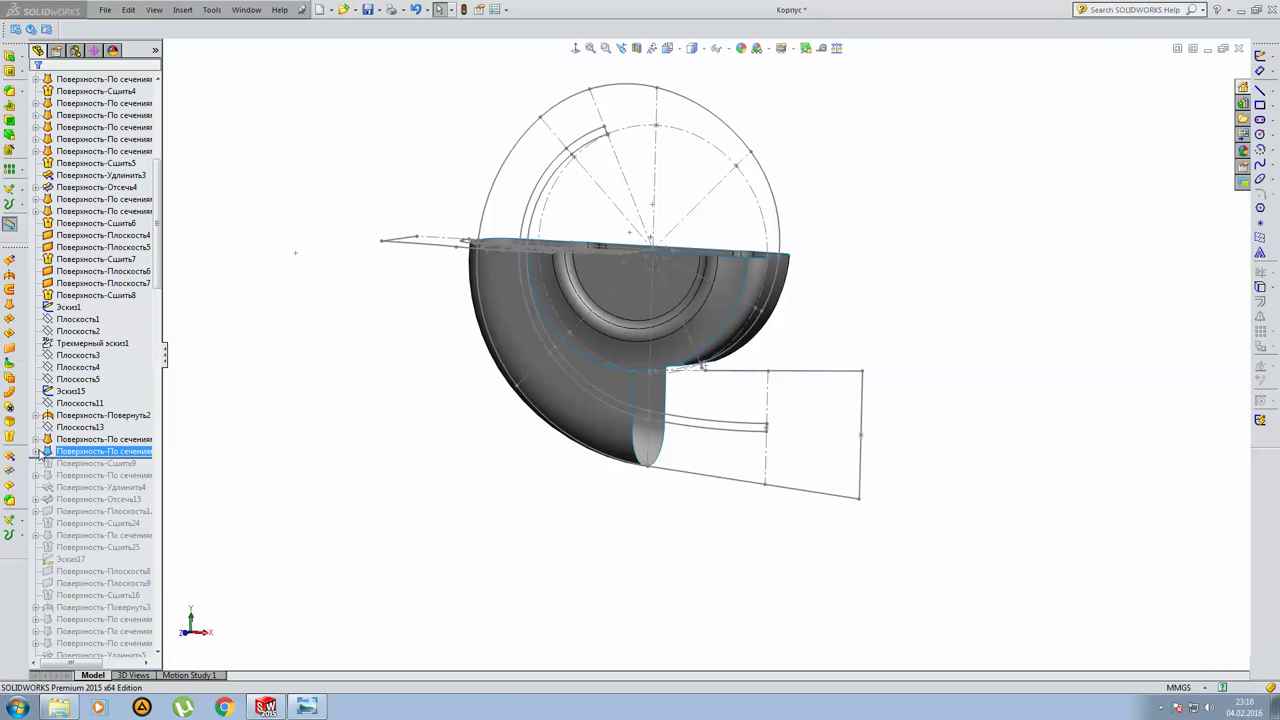
left_click(37, 452)
left_click(80, 463)
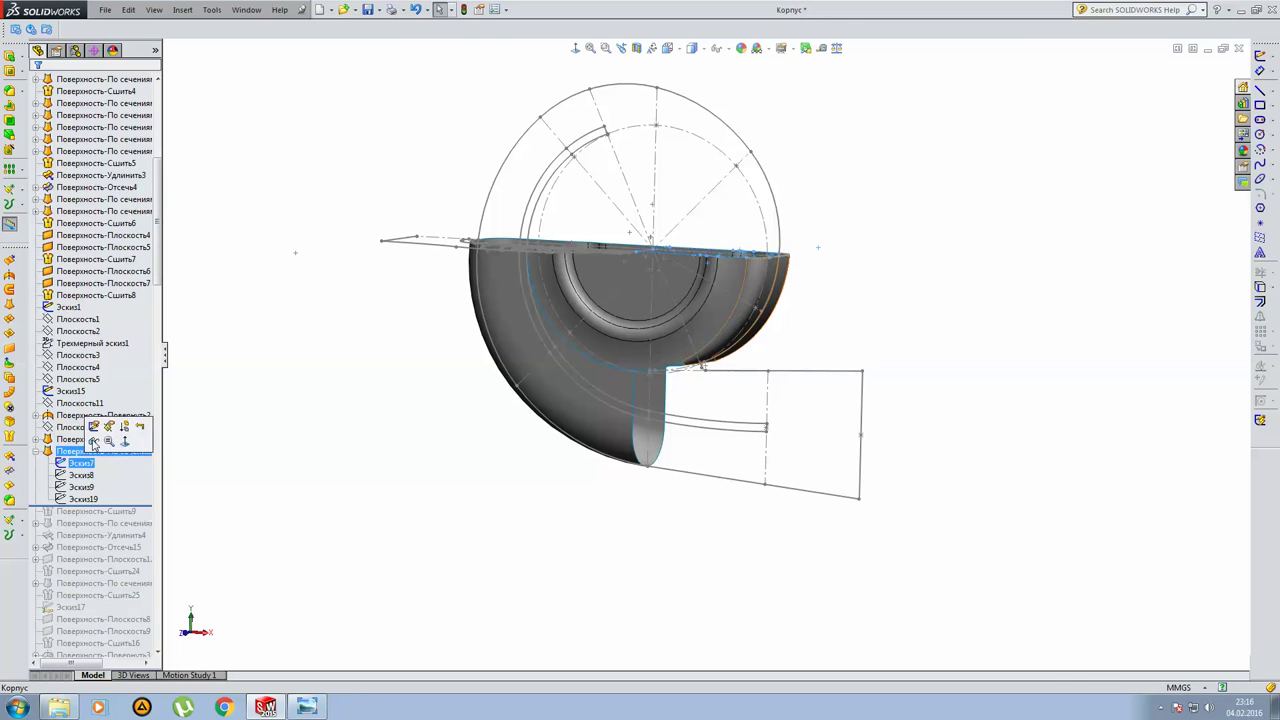
left_click(93, 428)
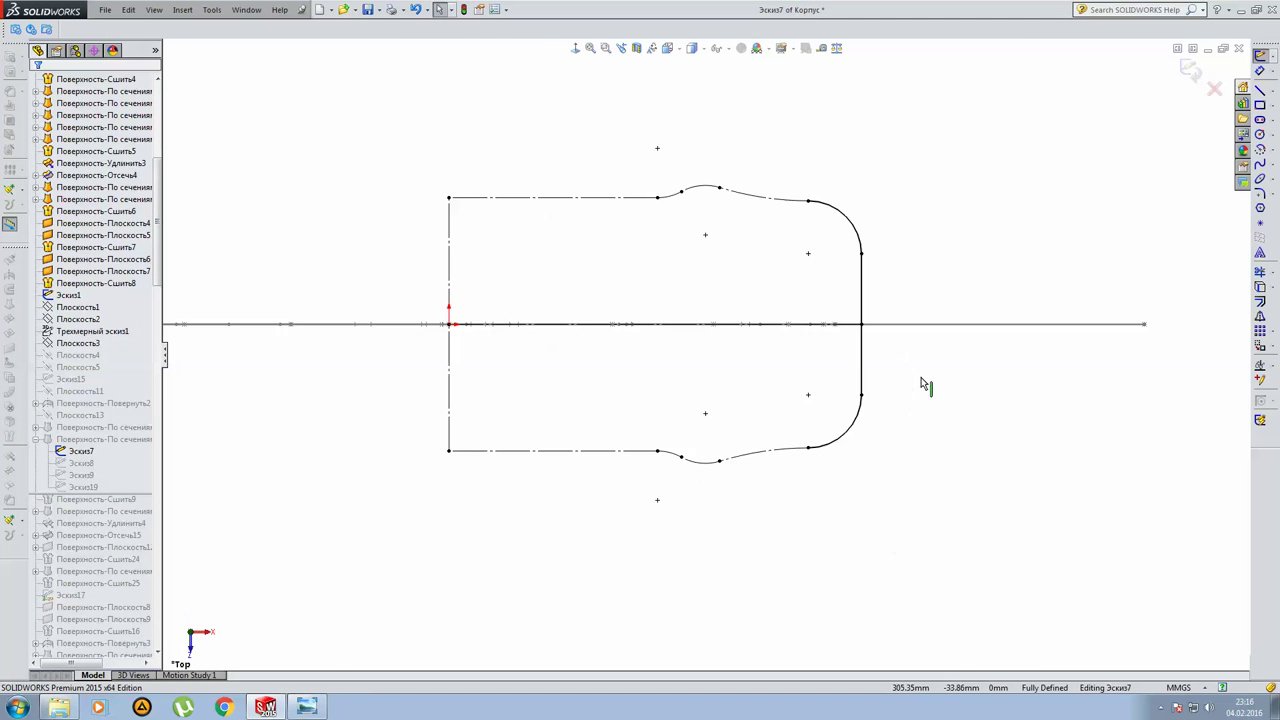
key("f")
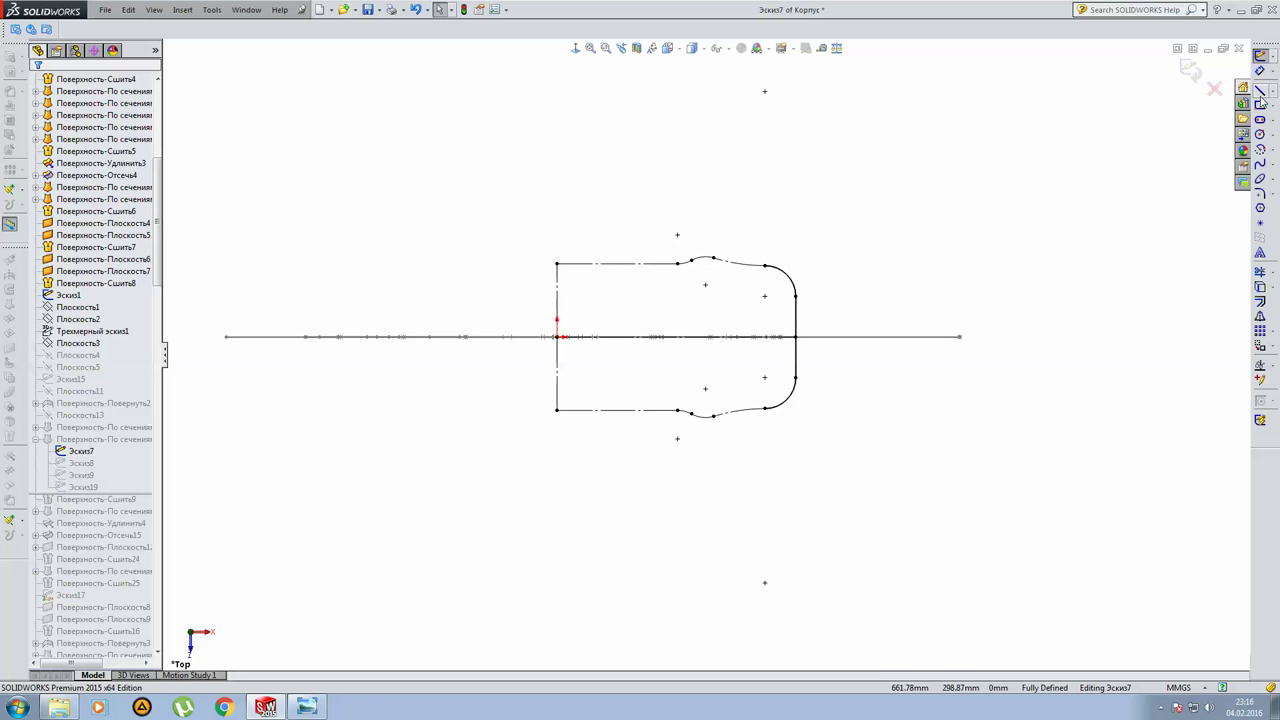
left_click(1189, 70)
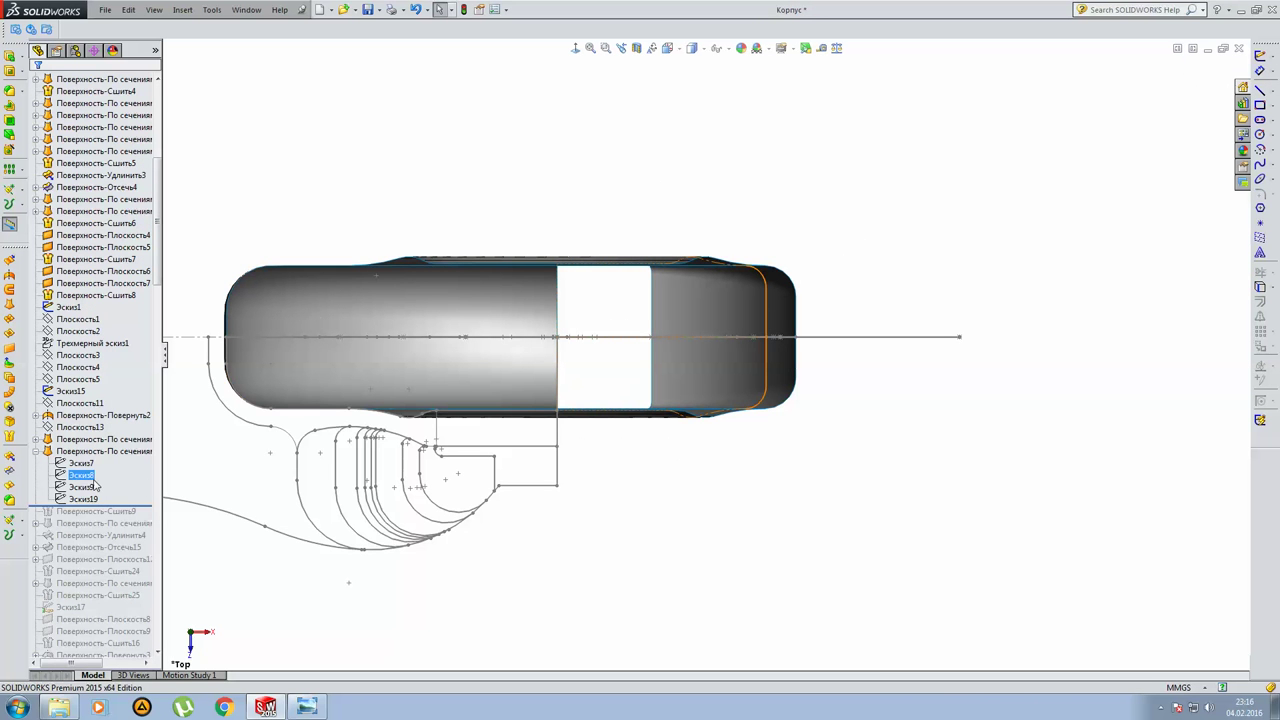
Open Эскиз8 and view its profile Normal To, zooming to inspect it.
left_click(87, 477)
left_click(94, 439)
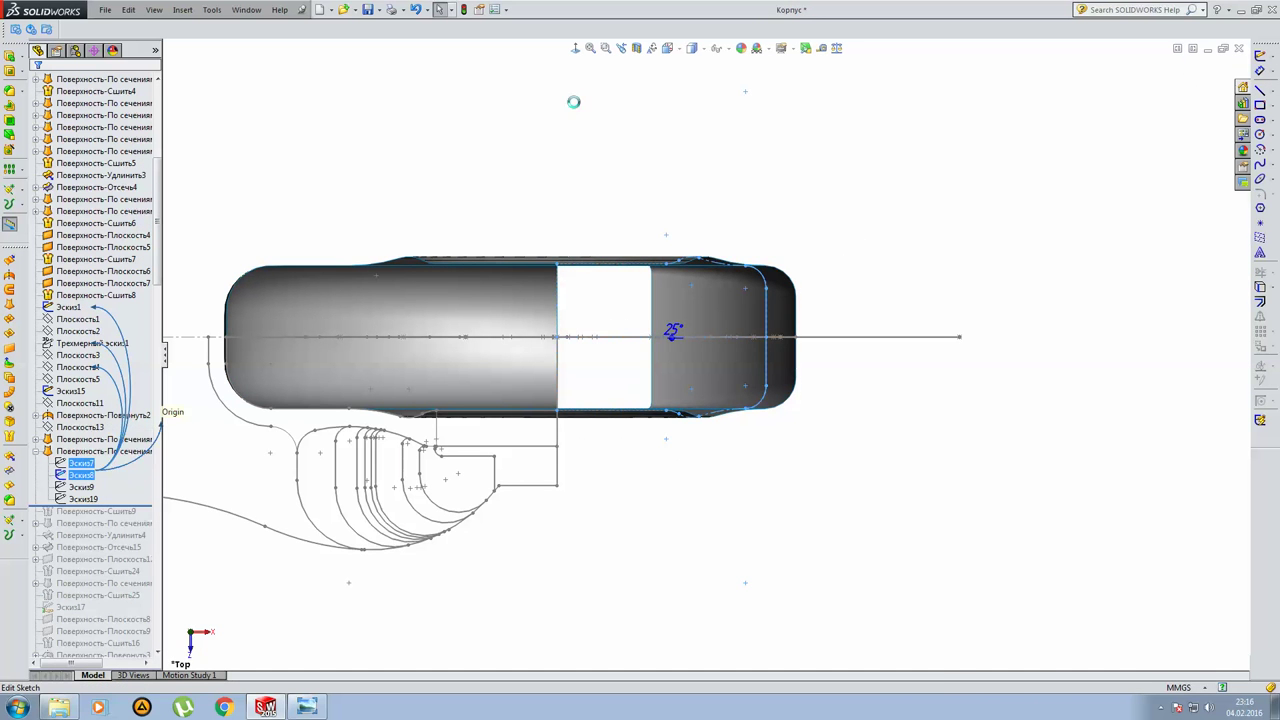
left_click(575, 50)
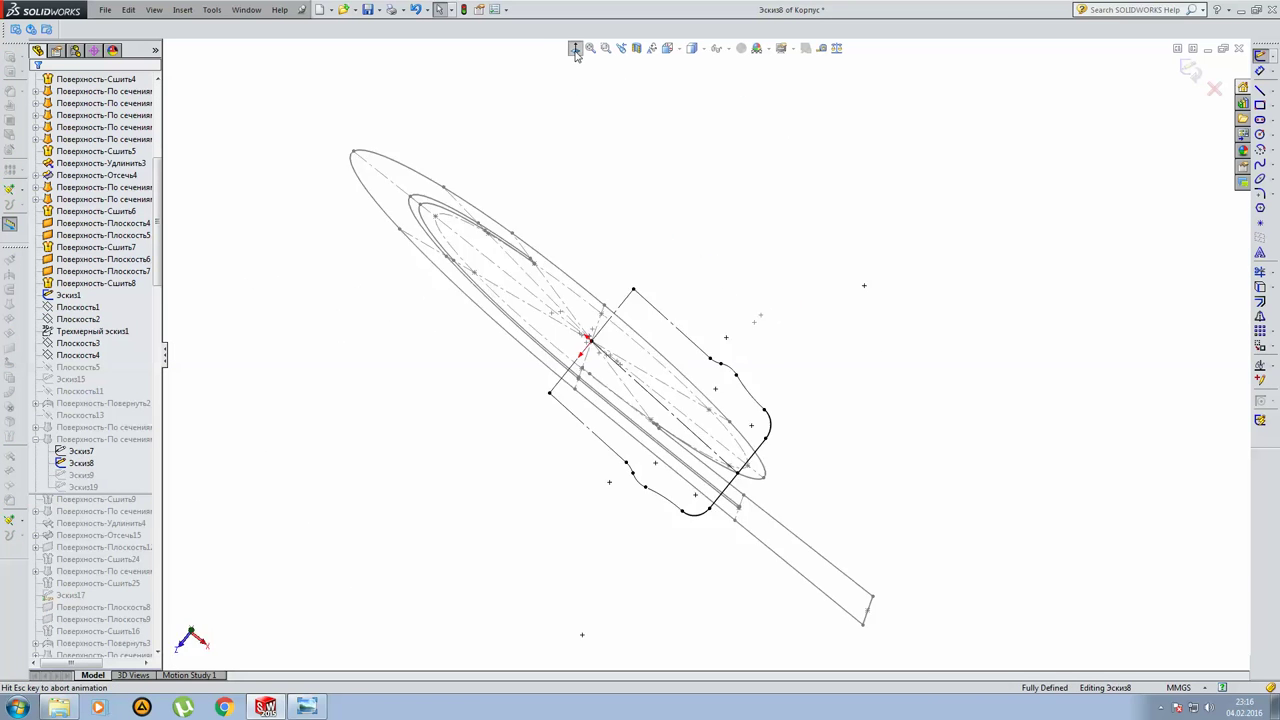
scroll(606, 374, "down", 3)
scroll(557, 288, "down", 3)
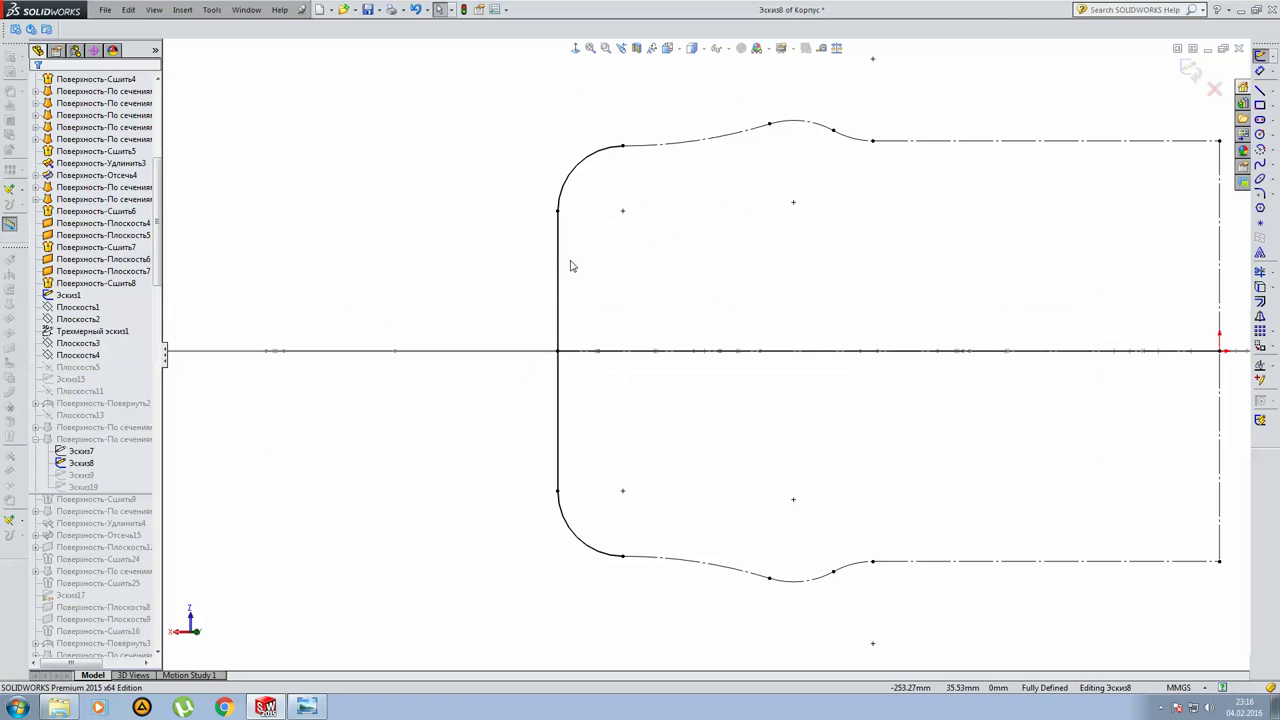
scroll(707, 357, "up", 3)
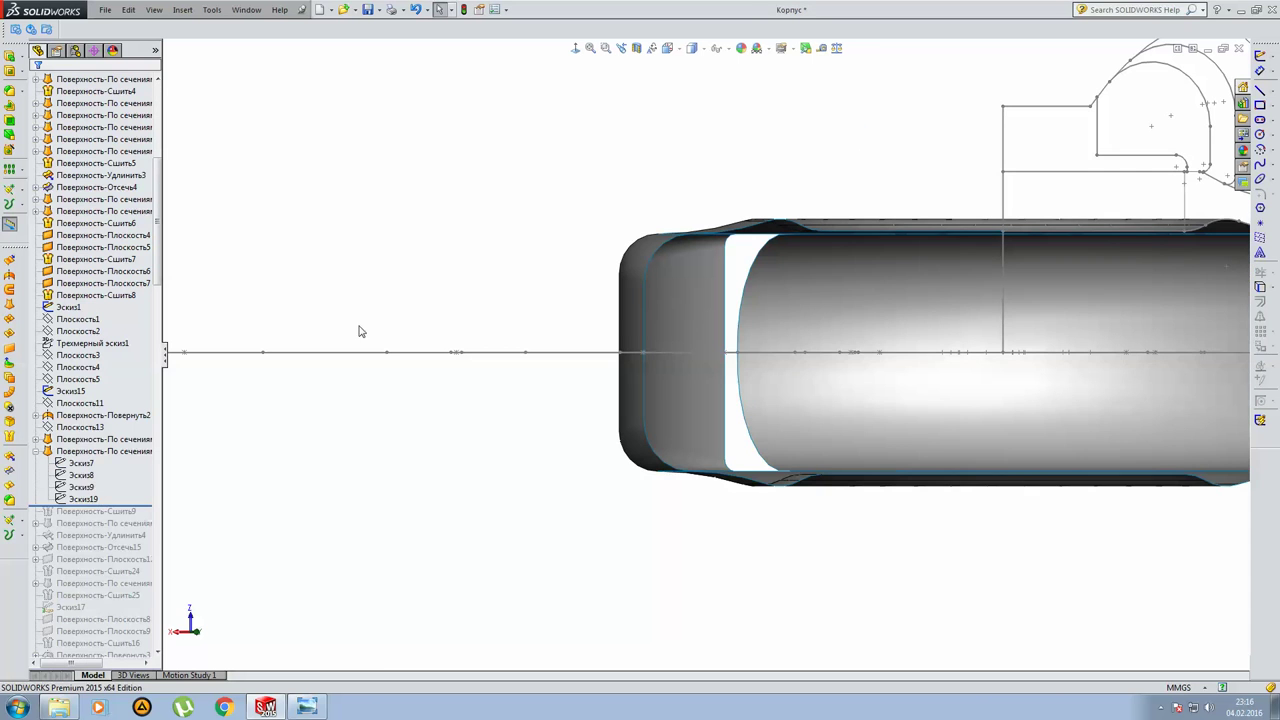
left_click(88, 449)
left_click(575, 48)
scroll(714, 414, "down", 1)
scroll(680, 366, "down", 2)
scroll(686, 349, "down", 2)
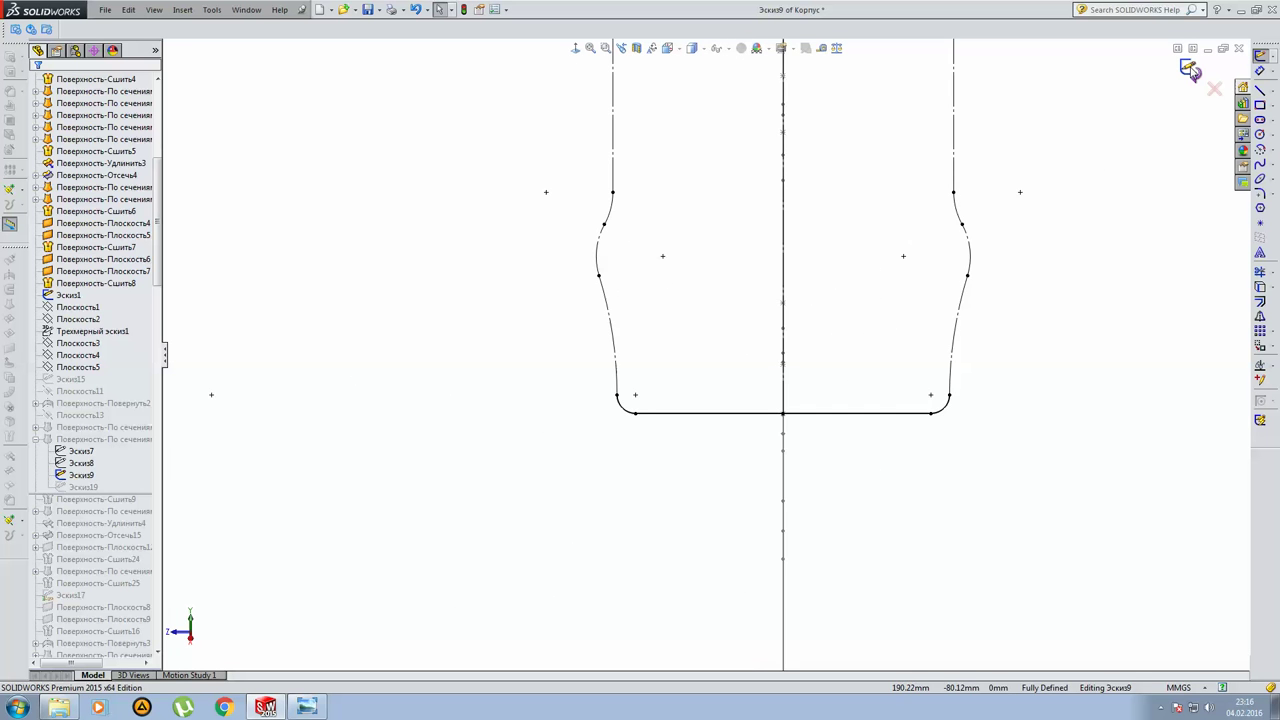
left_click(1188, 68)
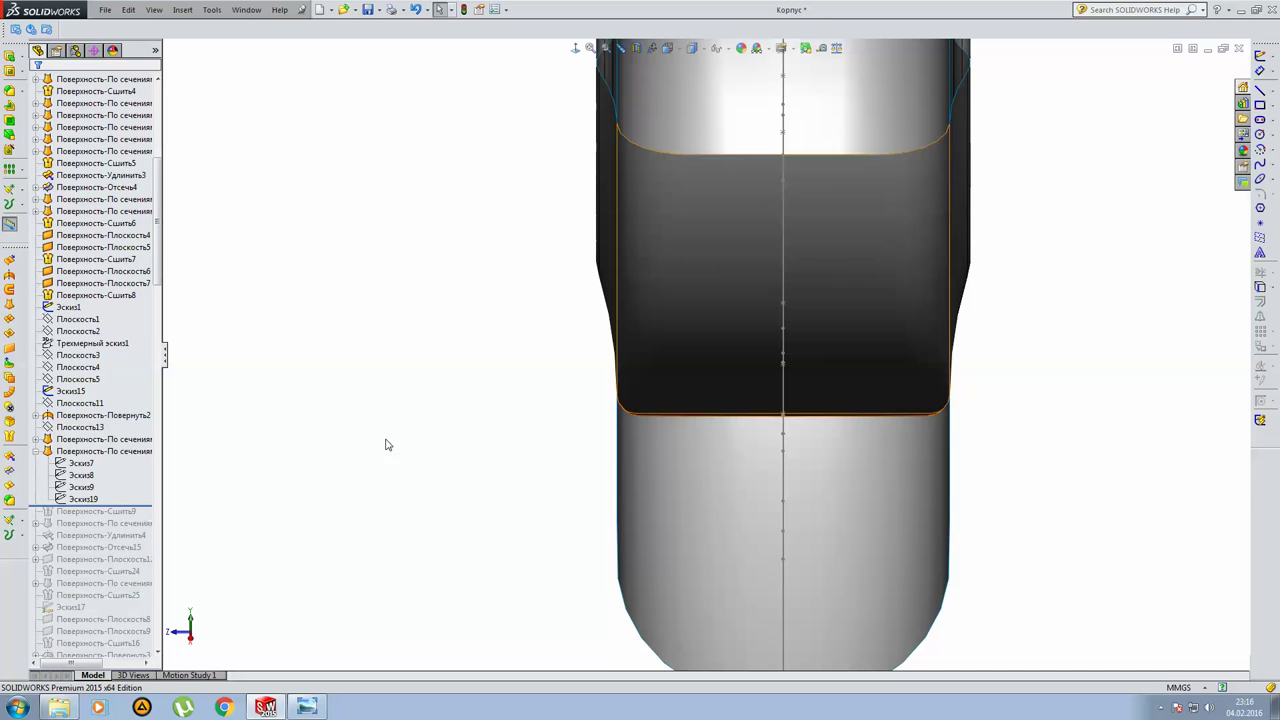
scroll(642, 431, "up", 3)
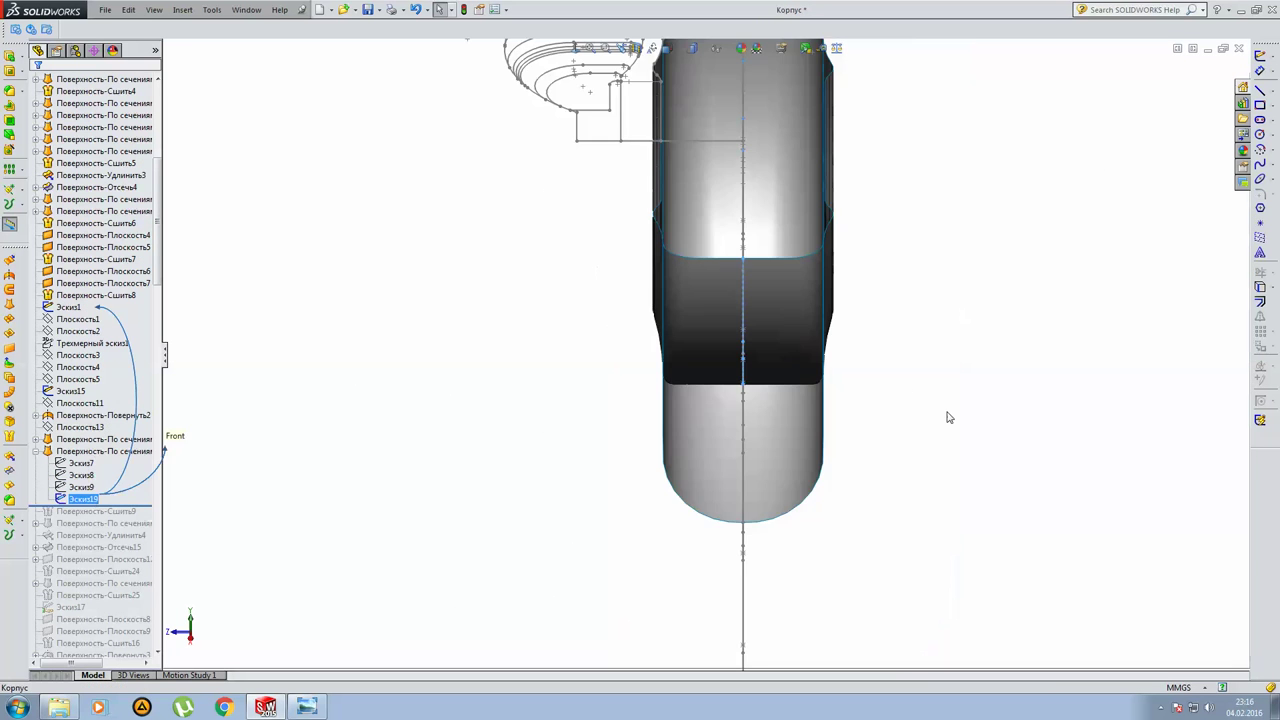
middle_click_drag(1045, 289, 897, 405)
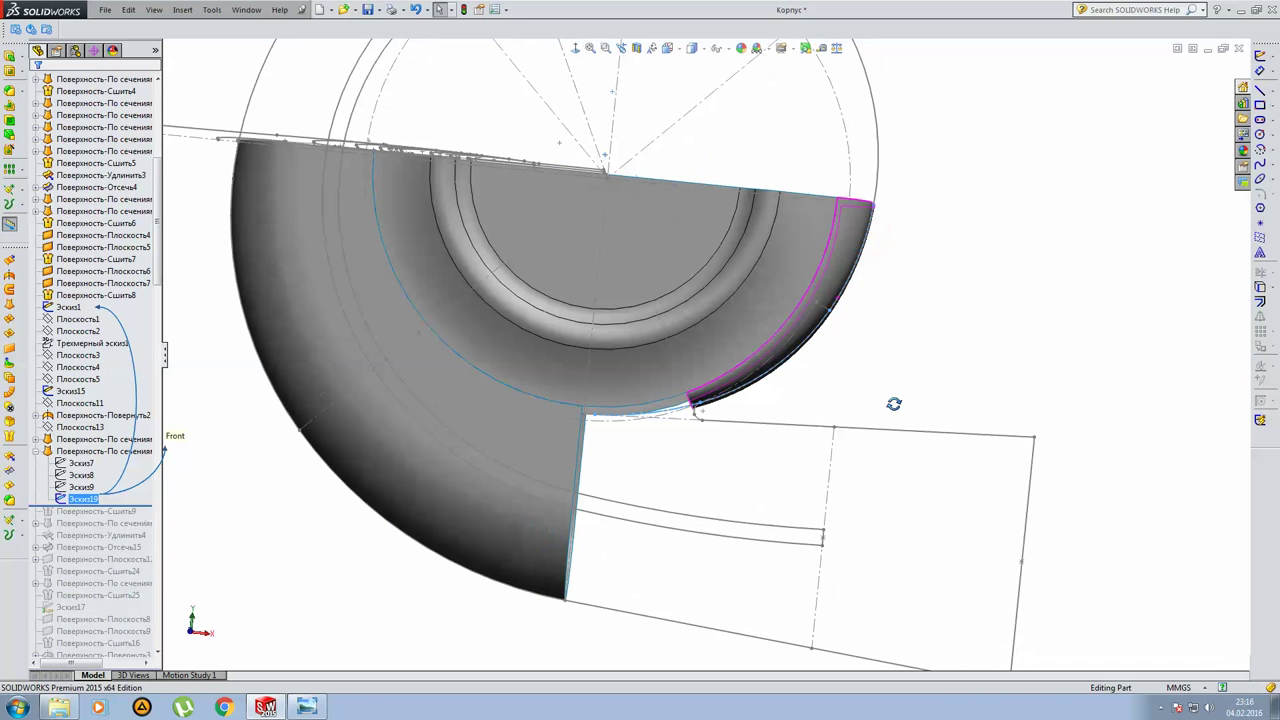
right_click(68, 502)
left_click(77, 465)
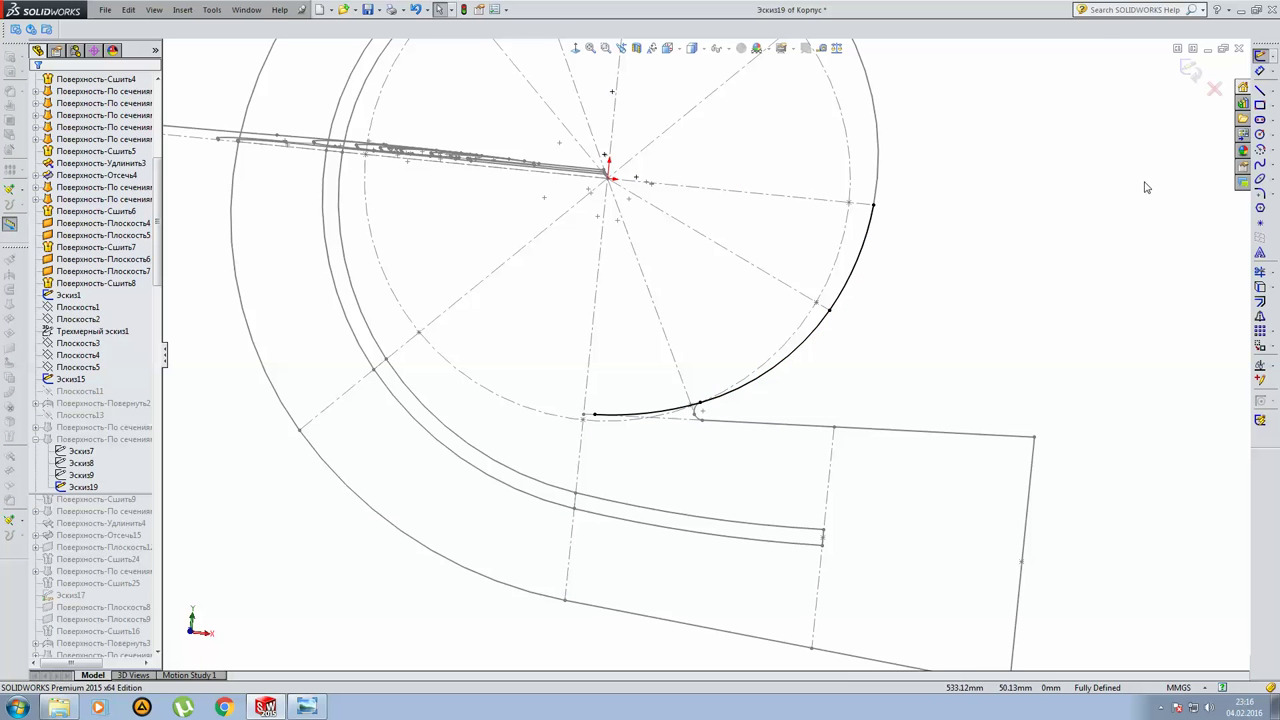
key("ctrl+b")
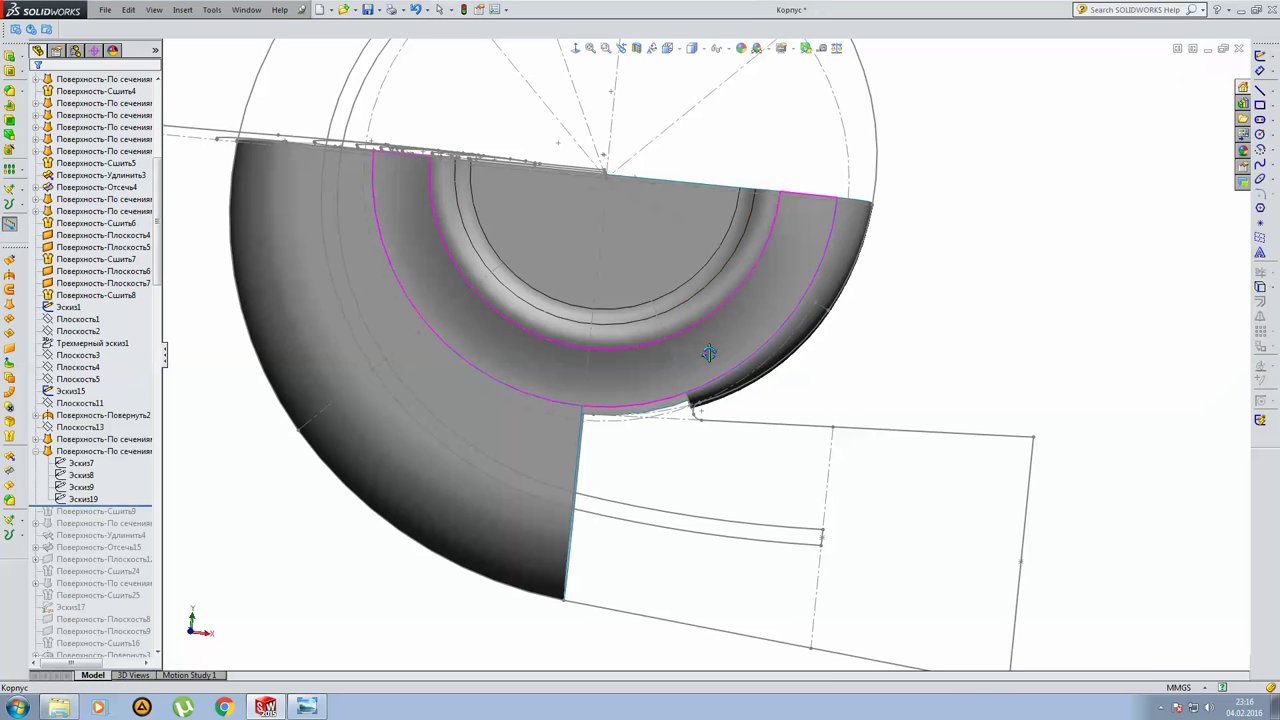
Highlight the loft surface, then open and cancel the knit Поверхность-Сшить9 without changes.
left_click(37, 451)
left_click(100, 451)
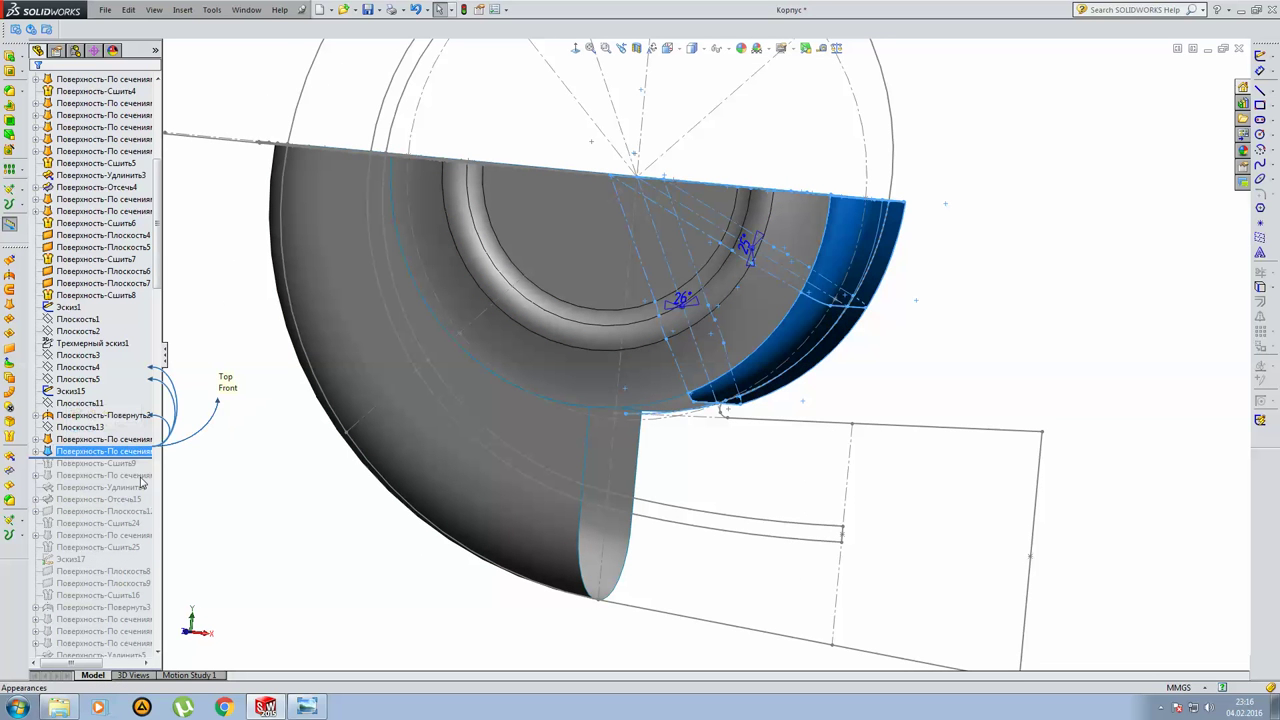
left_click(243, 455)
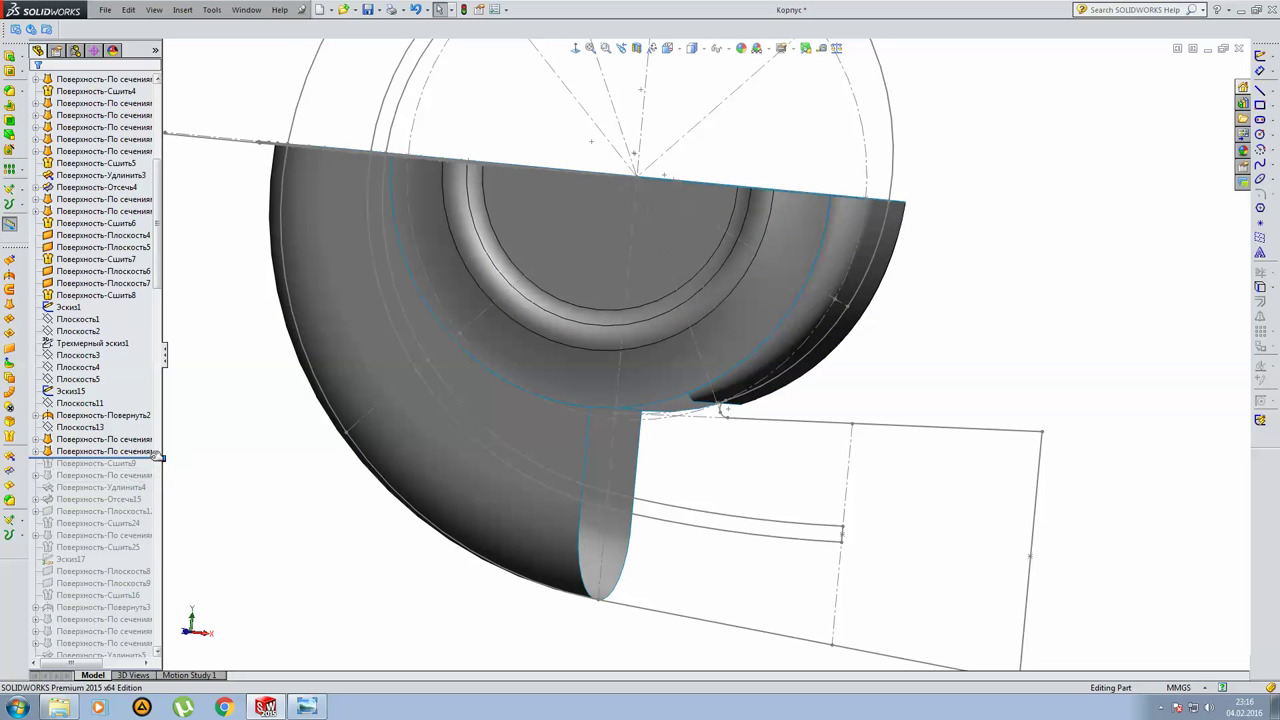
mouse_move(770, 418)
middle_mouse_down()
mouse_move(770, 376)
mouse_move(524, 426)
middle_mouse_up()
left_click(115, 463)
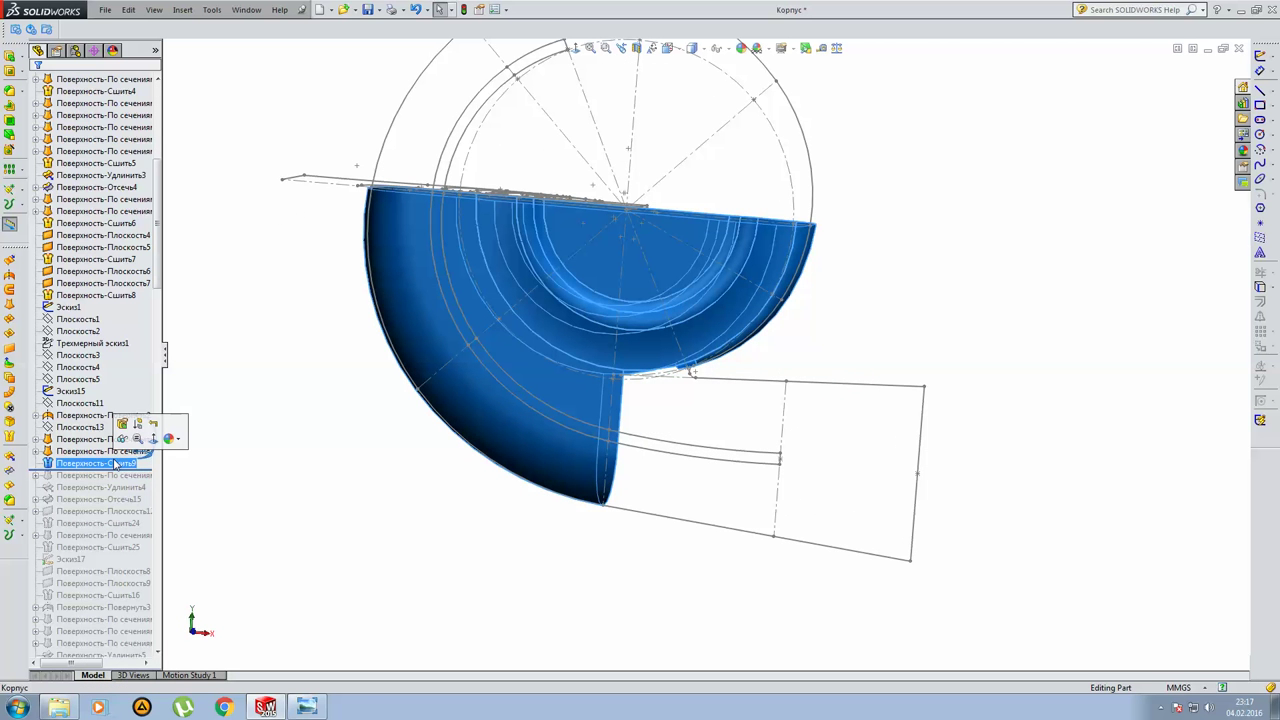
left_click(122, 424)
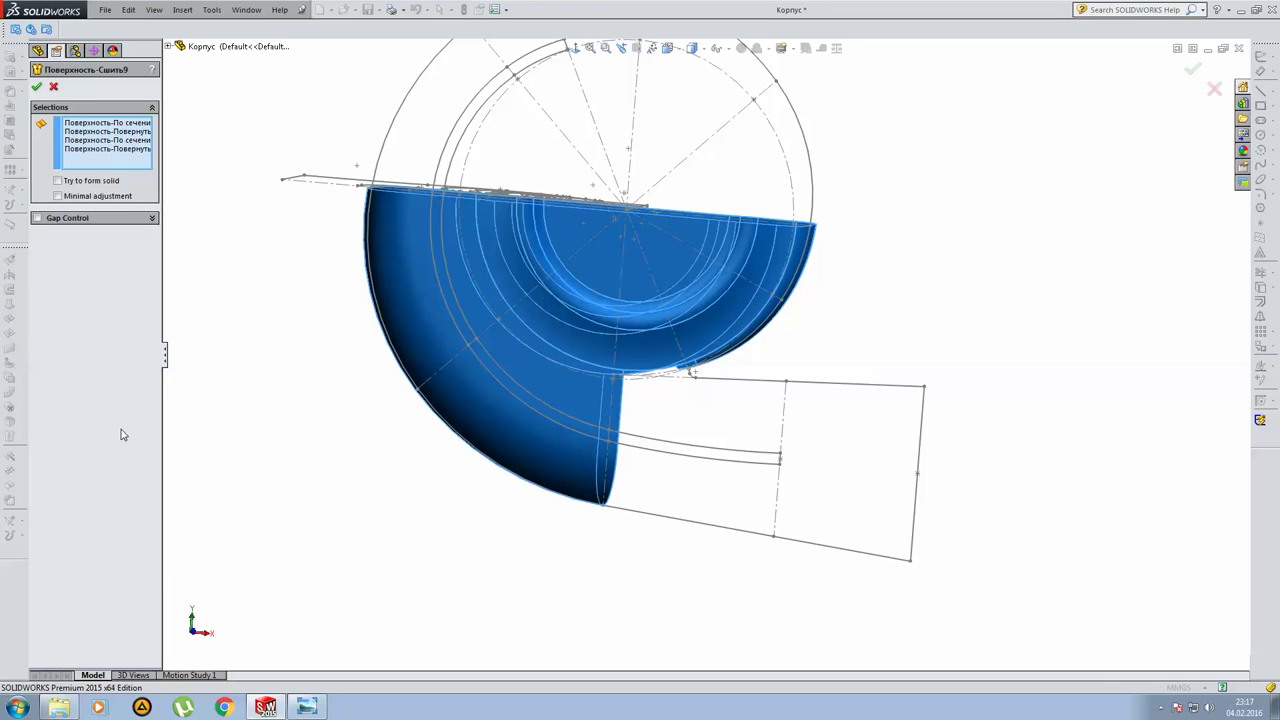
key("Escape")
Roll history past the outlet loft Поверхность-По сечениям19 and expand it to list its sketches.
scroll(136, 495, "down", 1)
scroll(140, 462, "down", 3)
left_click_drag(150, 328, 112, 338)
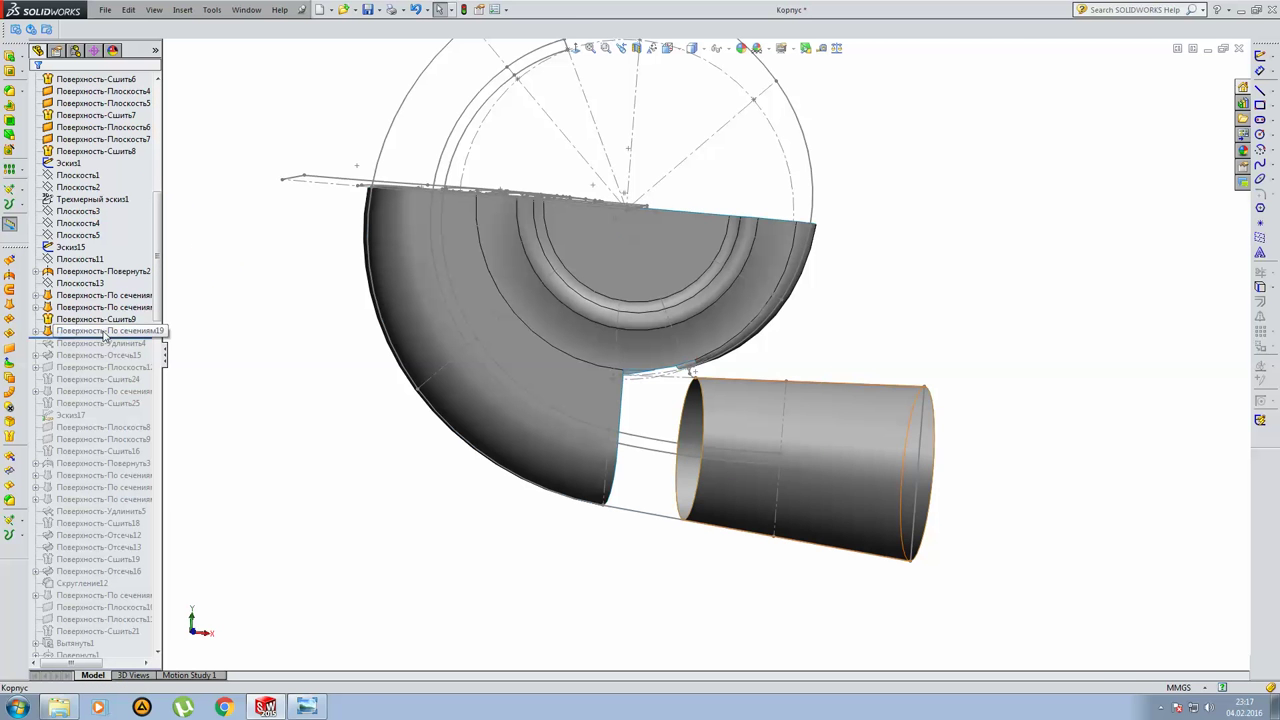
left_click(107, 331)
middle_click_drag(708, 462, 372, 463)
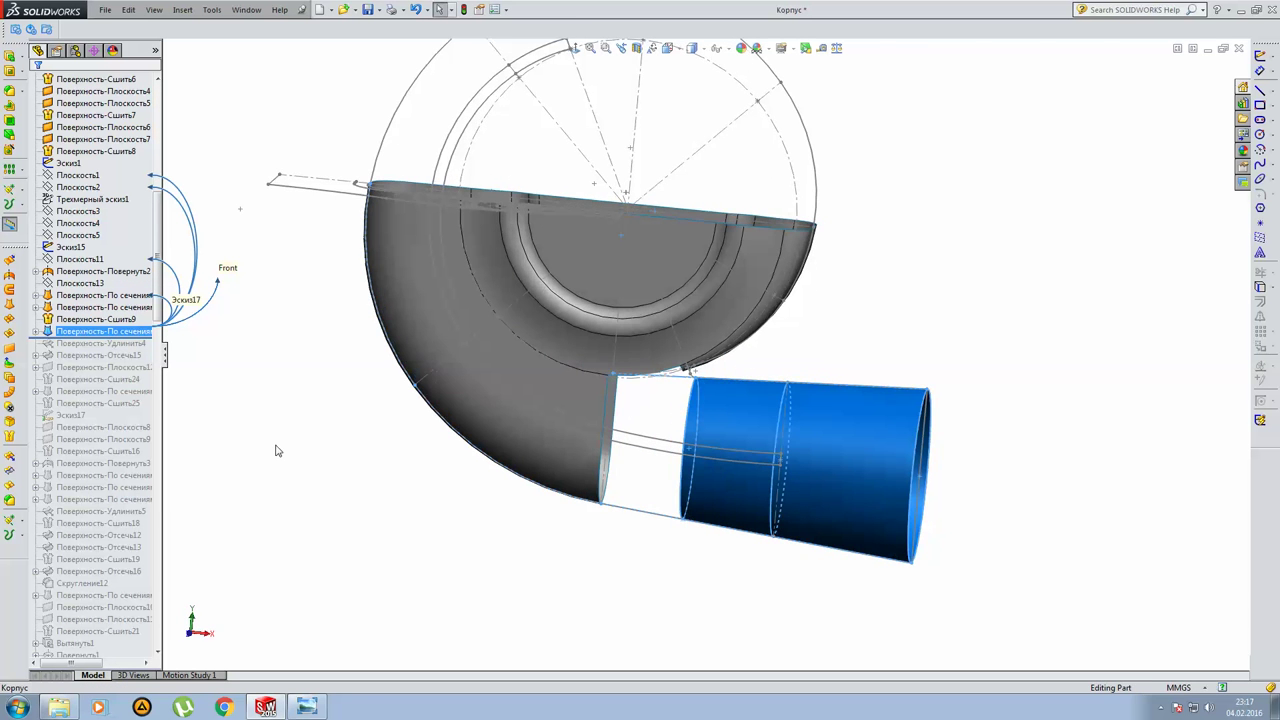
left_click(35, 332)
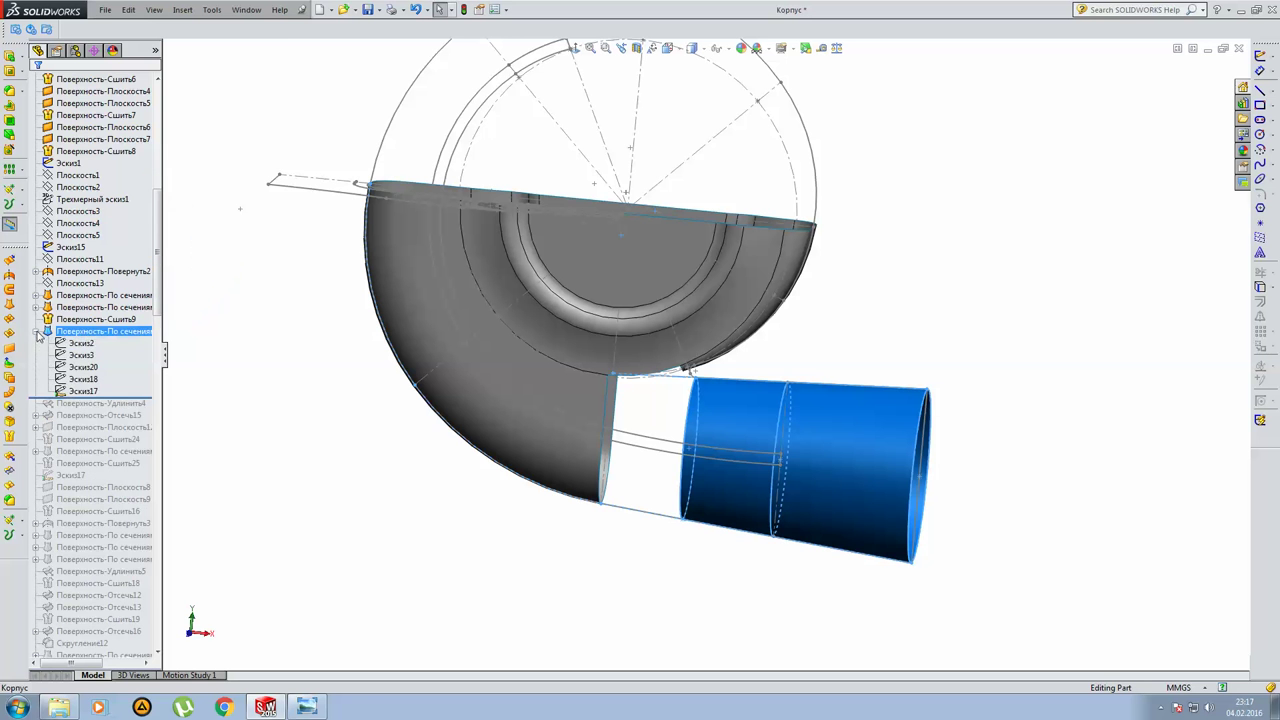
Edit the outlet loft, check profiles Эскиз2, Эскиз3 and Эскиз20, and accept it.
right_click(58, 337)
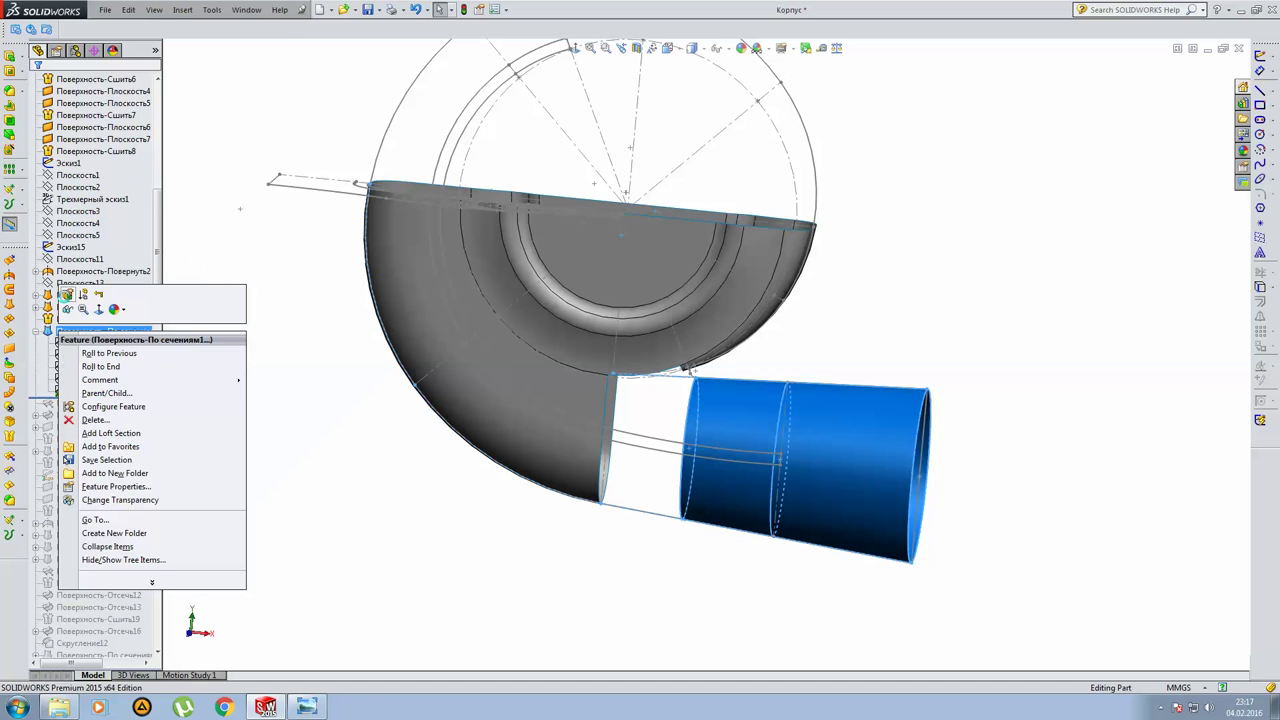
left_click(66, 295)
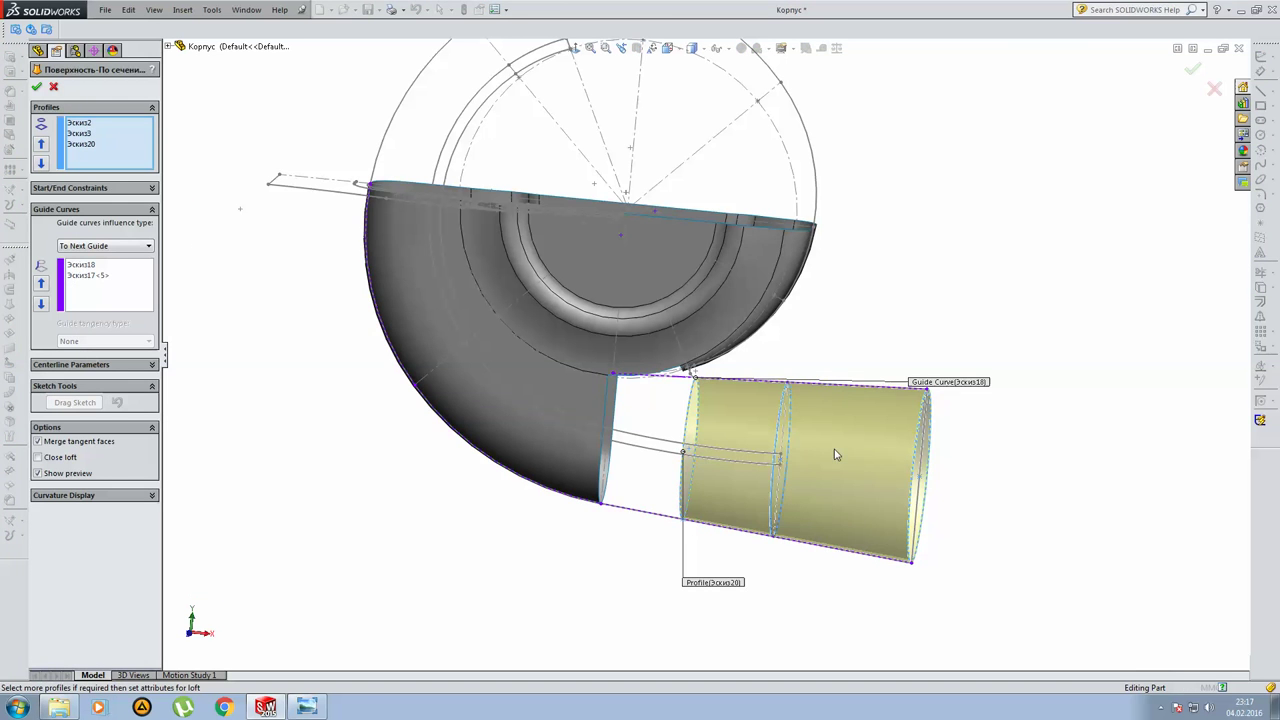
middle_click_drag(737, 439, 814, 455)
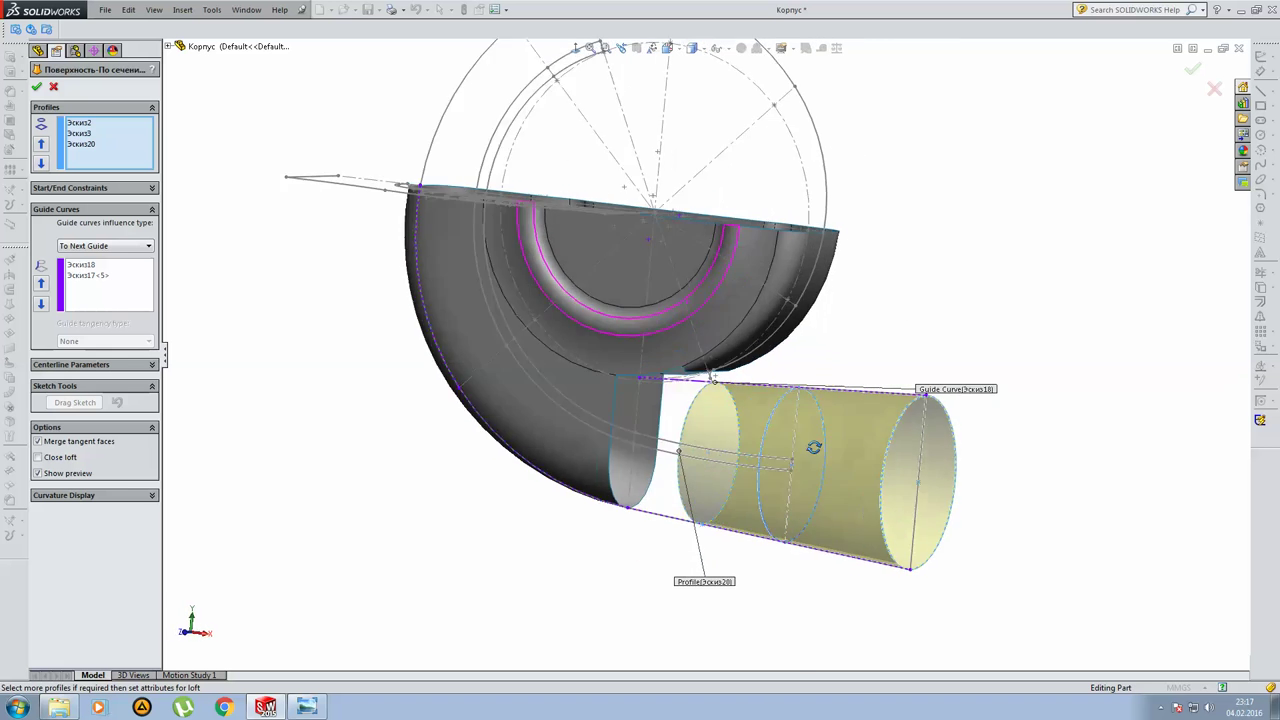
middle_click_drag(814, 455, 808, 417)
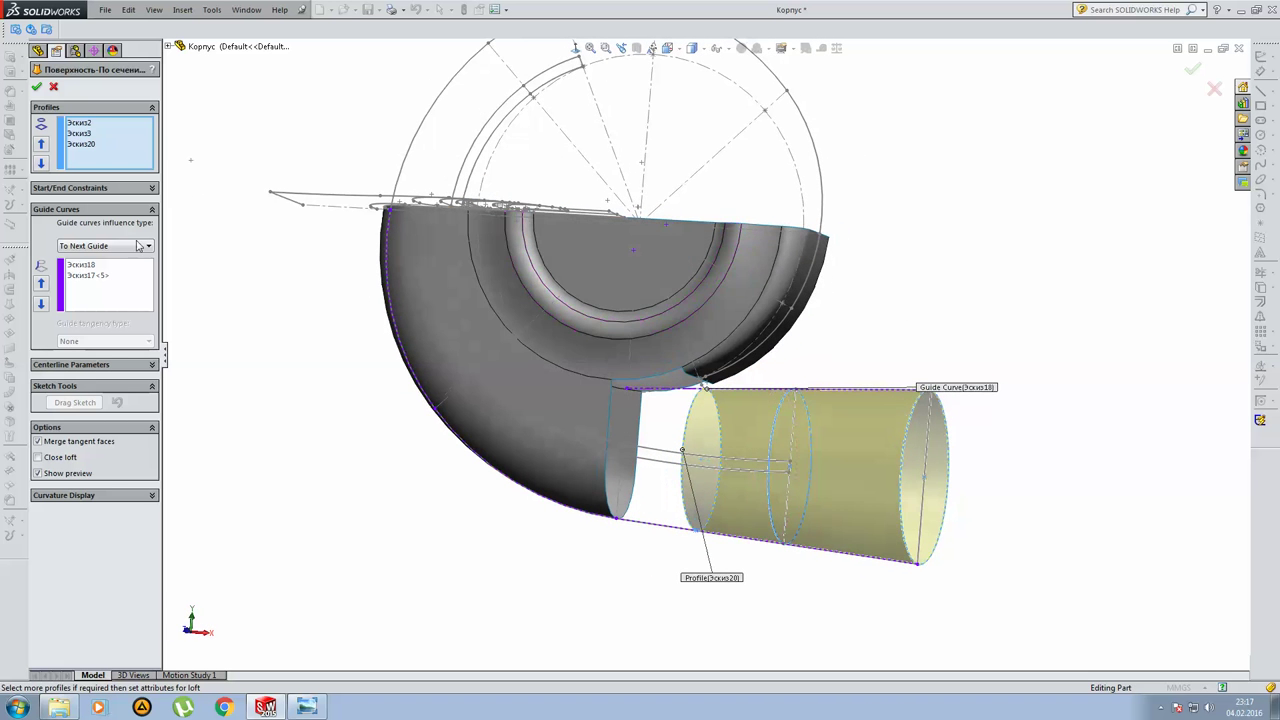
left_click(88, 124)
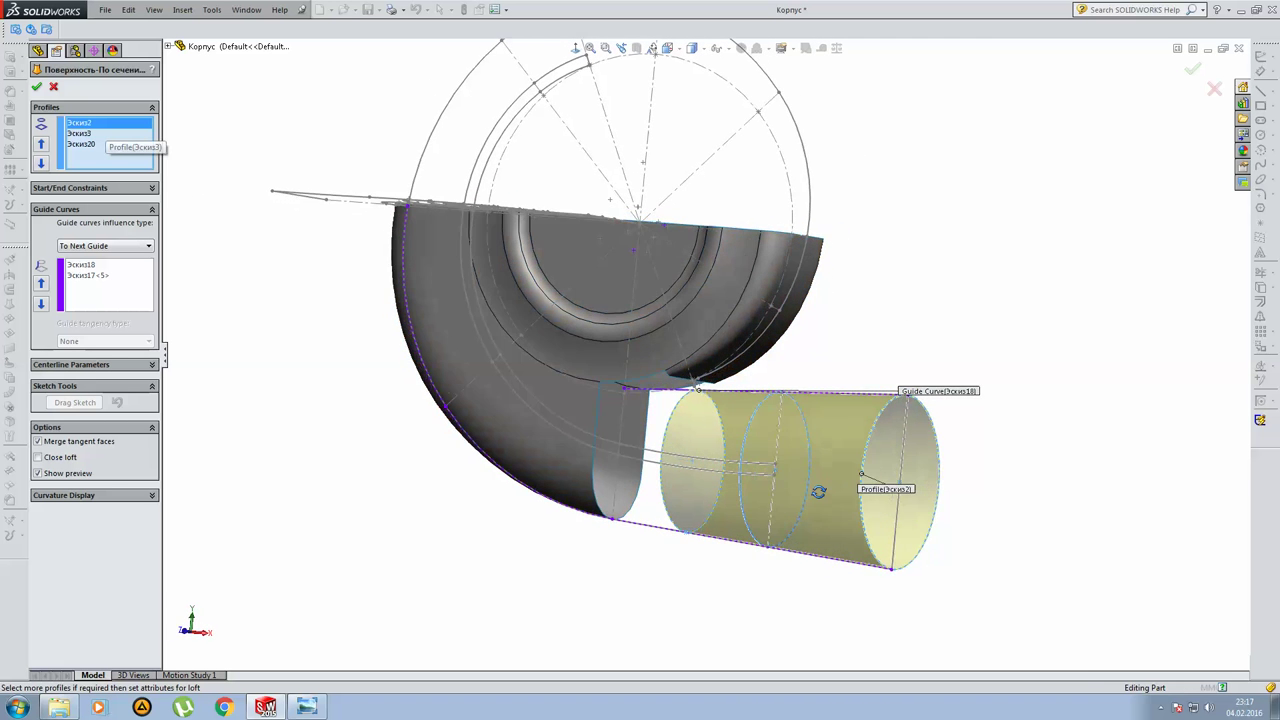
middle_click_drag(820, 491, 818, 507)
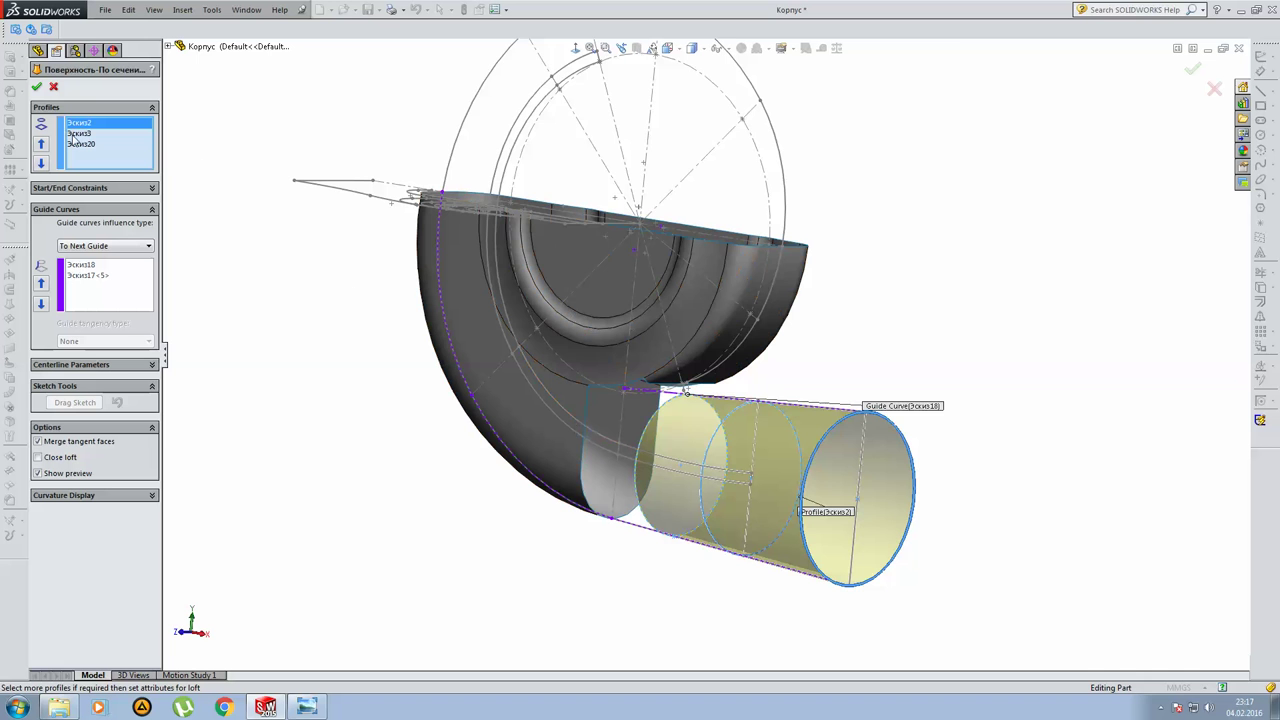
left_click(78, 133)
scroll(795, 525, "down", 2)
scroll(840, 518, "down", 2)
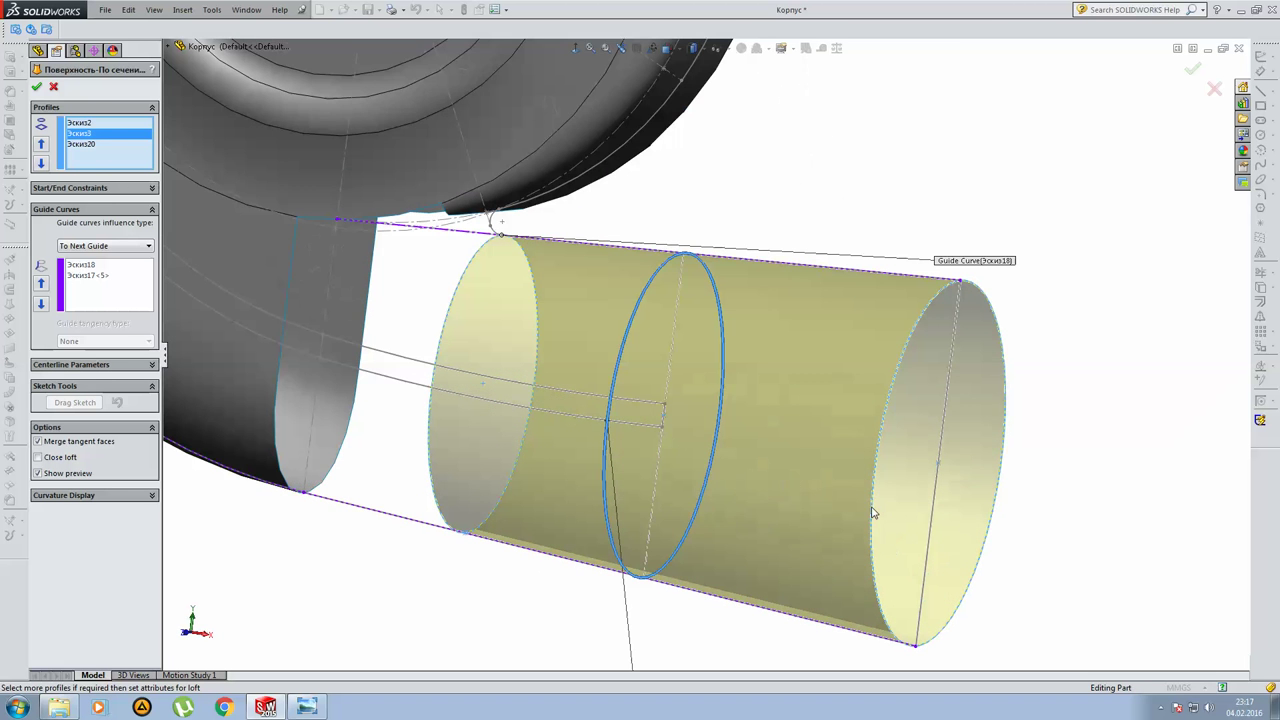
left_click(85, 146)
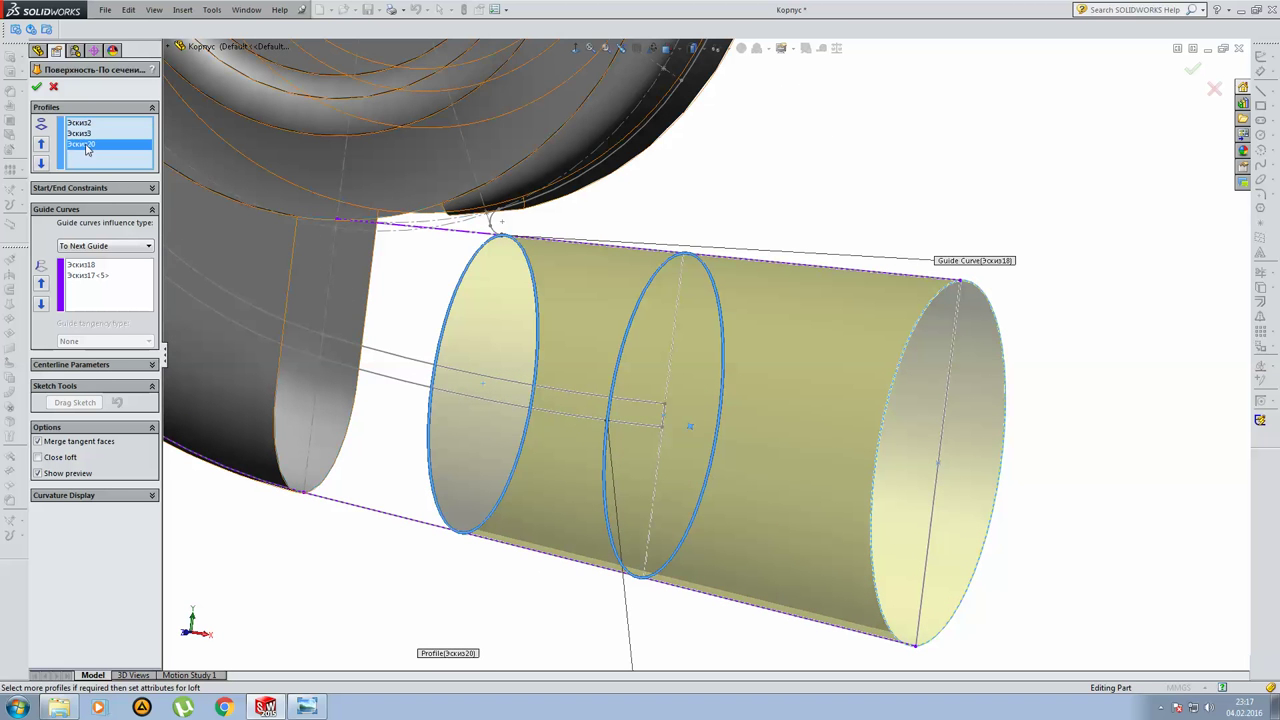
middle_click_drag(491, 314, 517, 307)
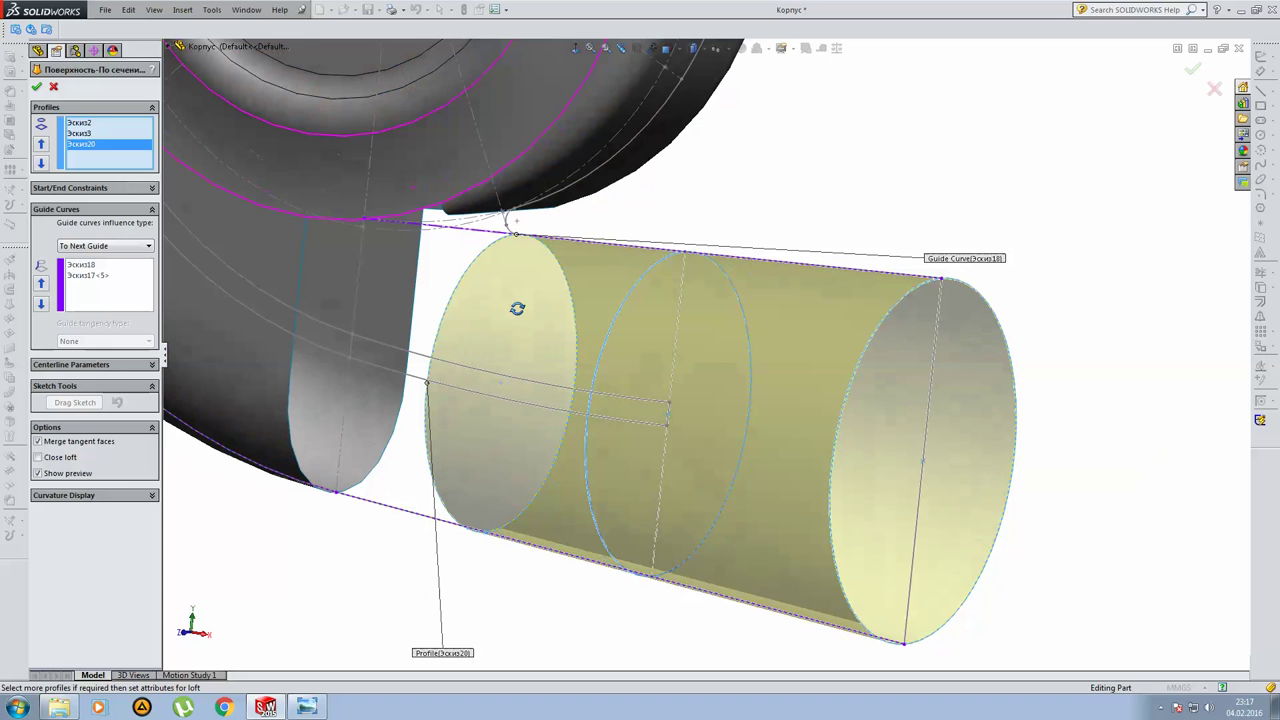
key("Return")
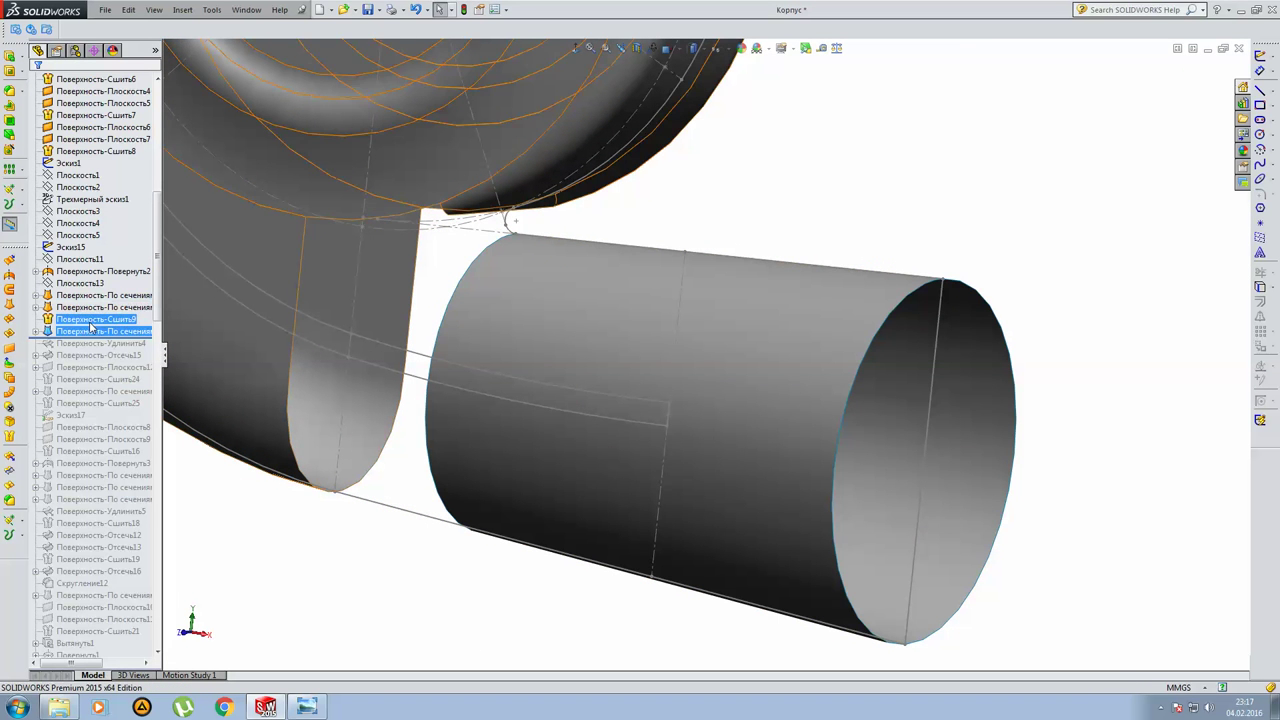
Reopen the loft to check guide curves Эскиз18 and Эскиз17, then commit it again.
left_click(93, 331)
left_click(100, 292)
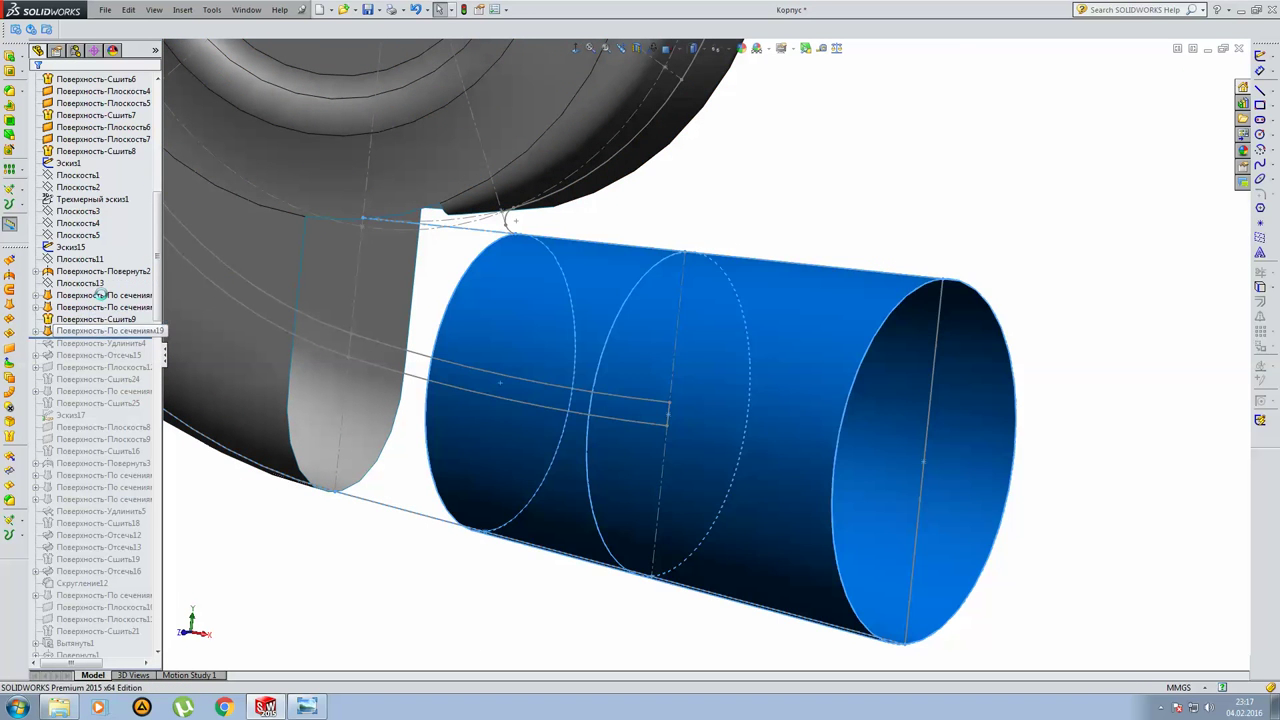
left_click(85, 266)
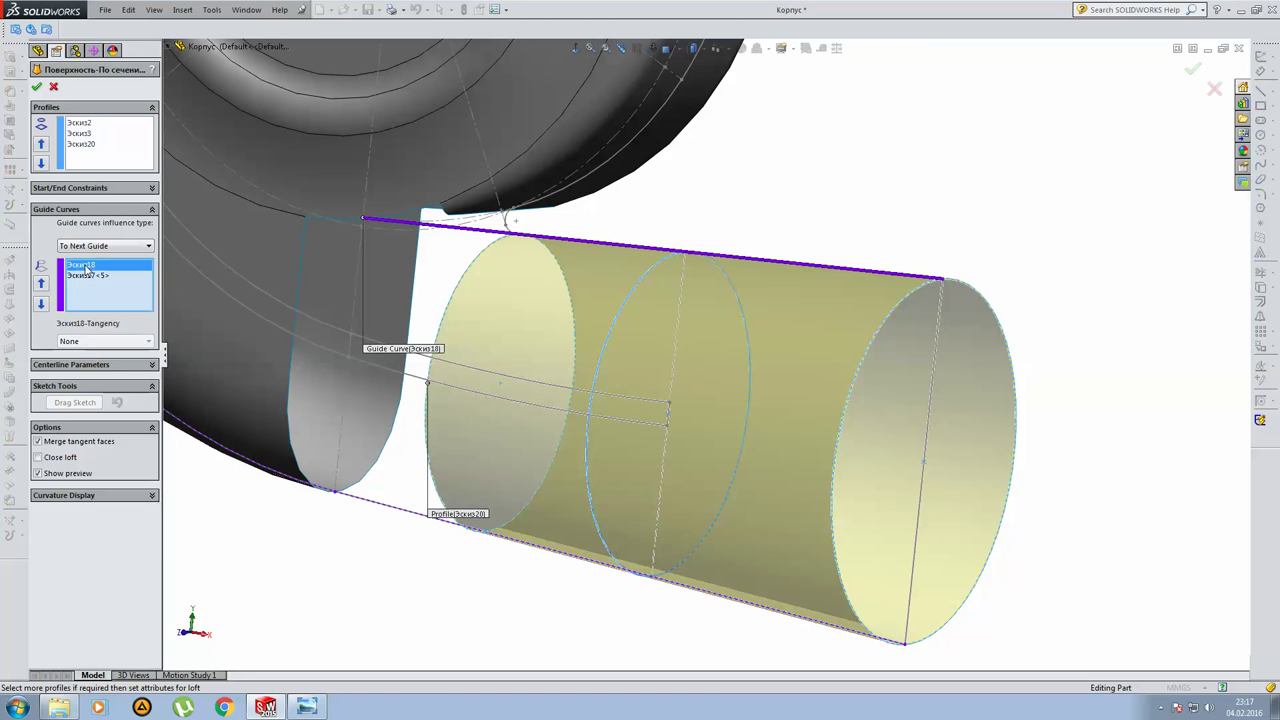
scroll(647, 334, "up", 2)
scroll(665, 332, "up", 2)
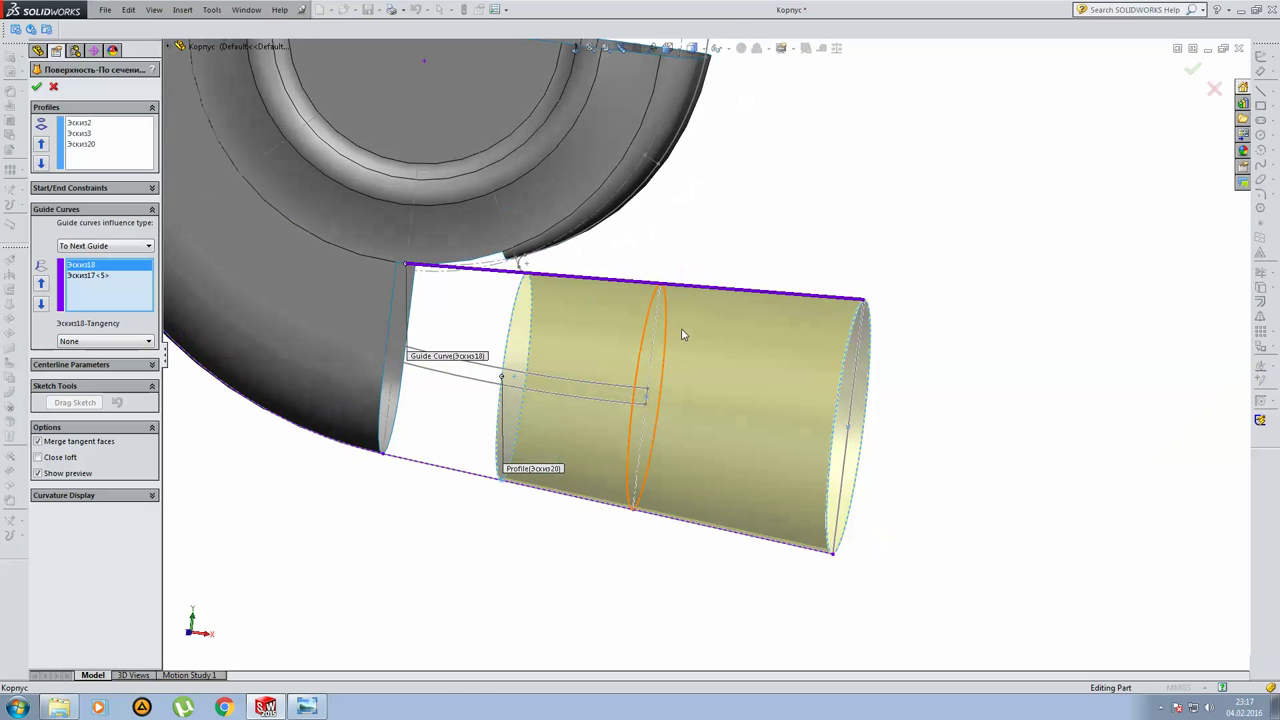
left_click(88, 275)
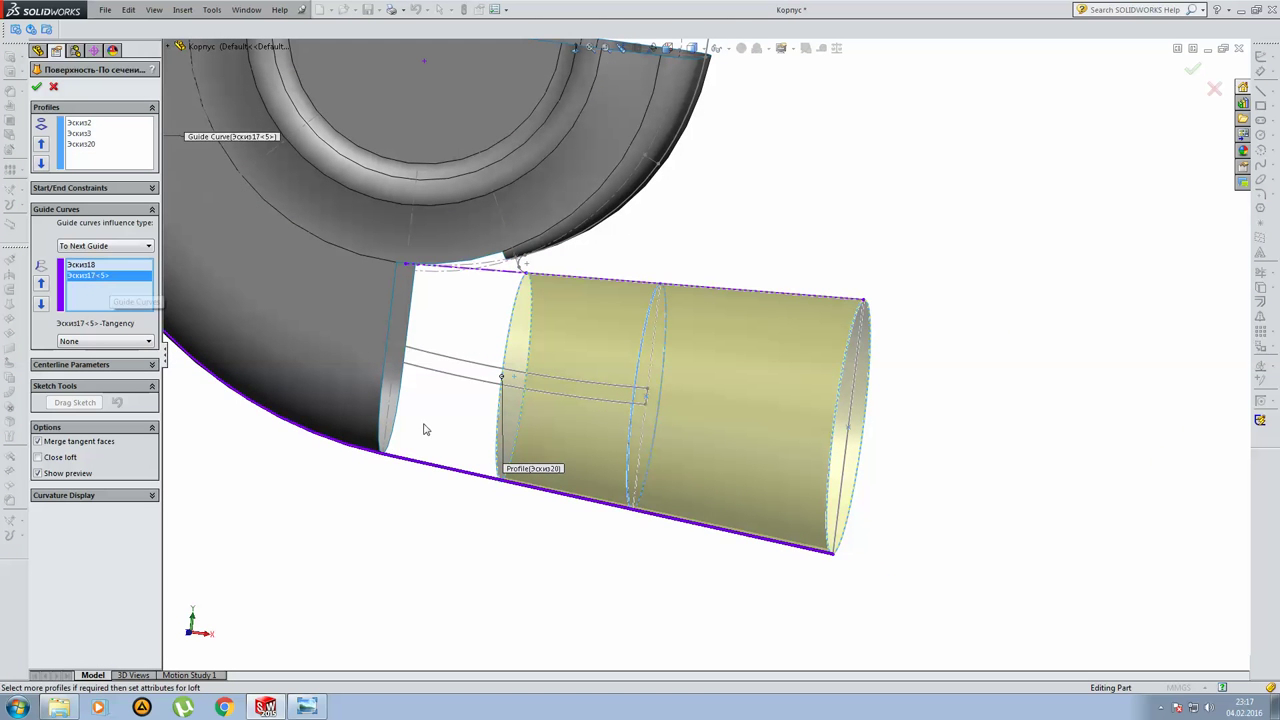
key("Return")
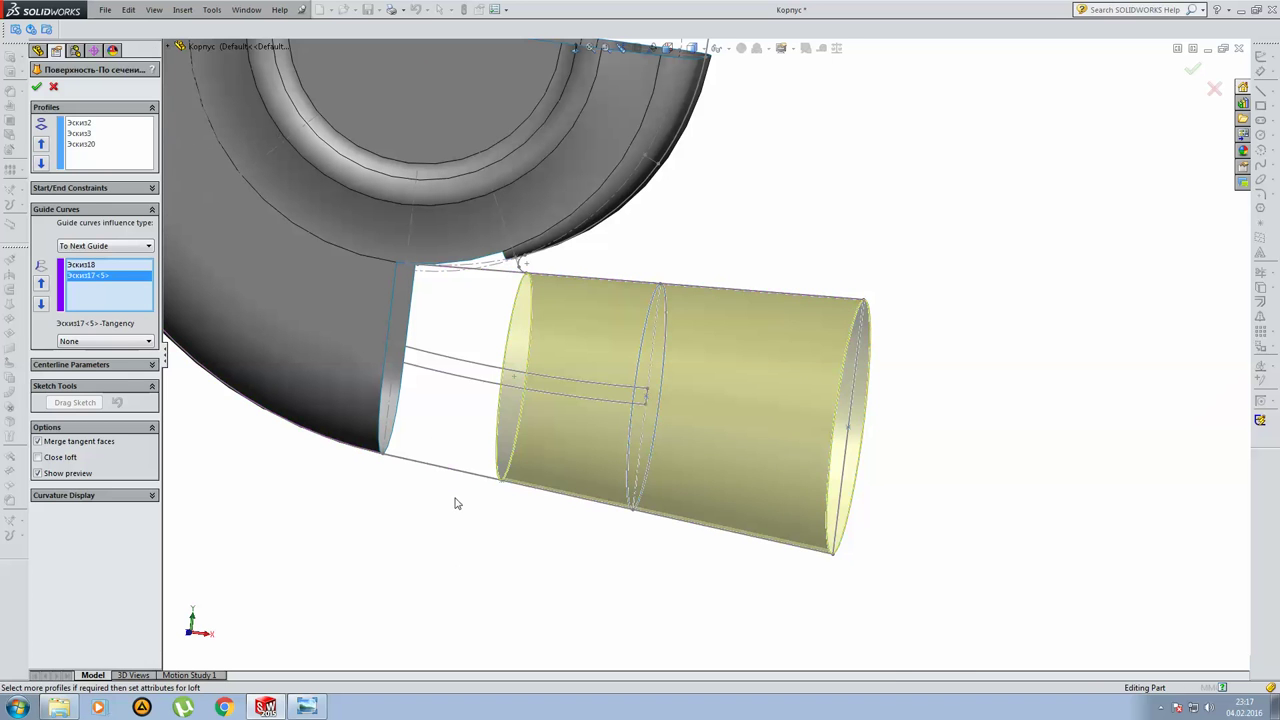
left_click(37, 331)
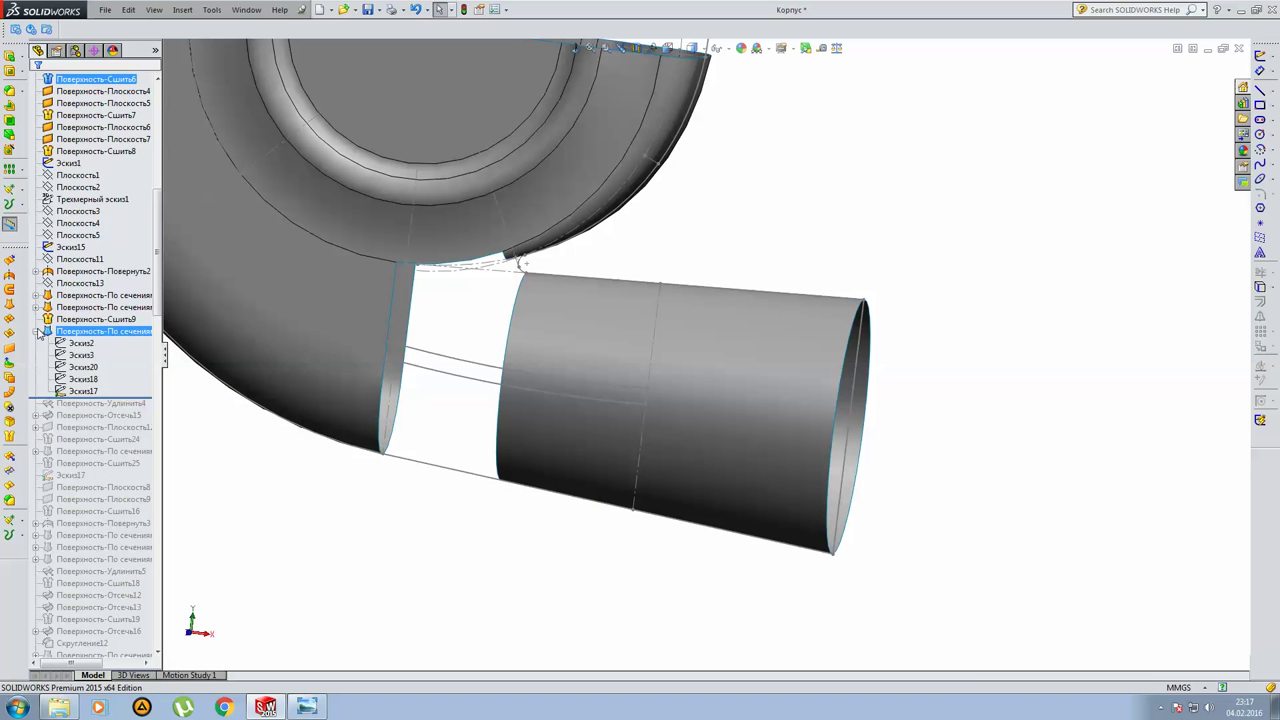
left_click(80, 343)
left_click(76, 306)
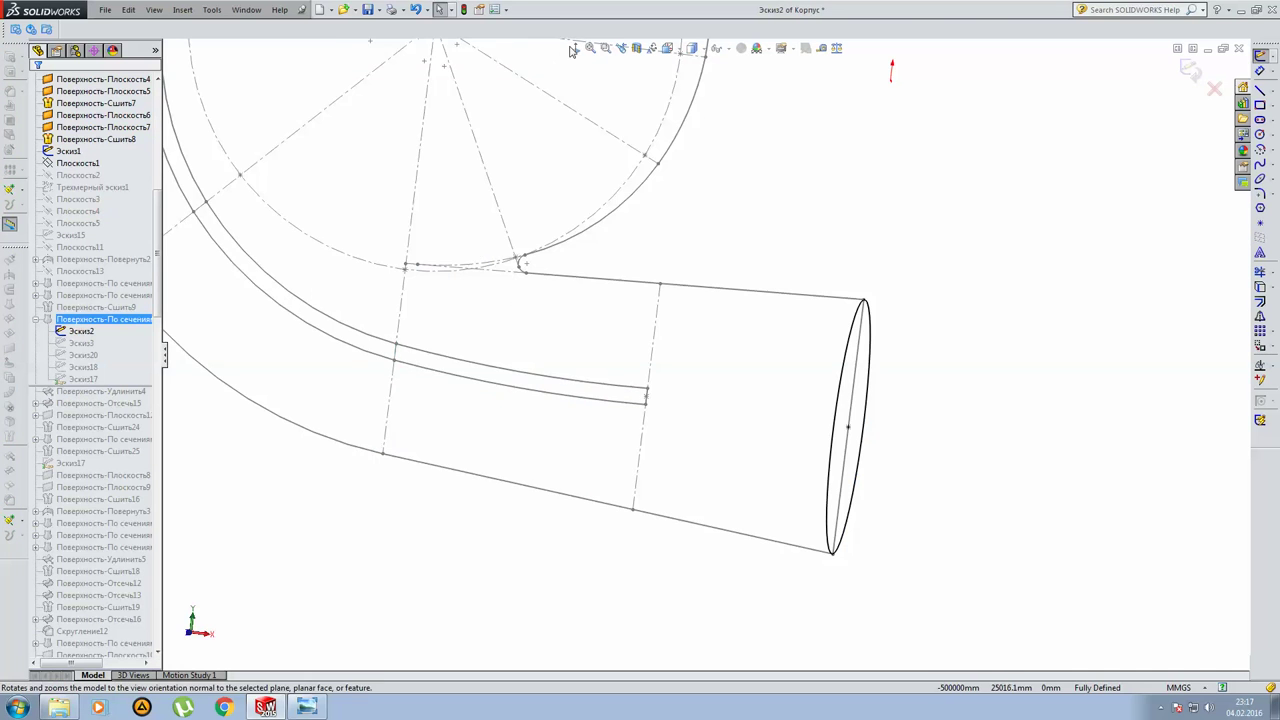
left_click(575, 48)
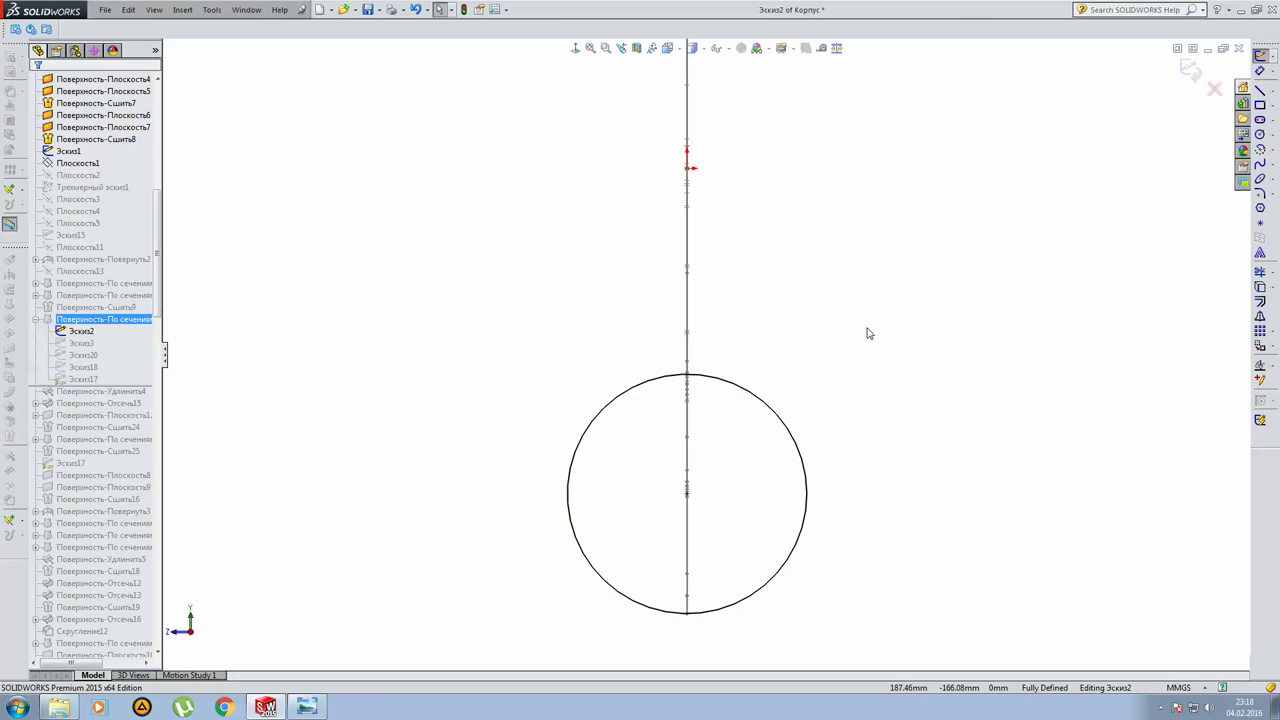
left_click(1190, 69)
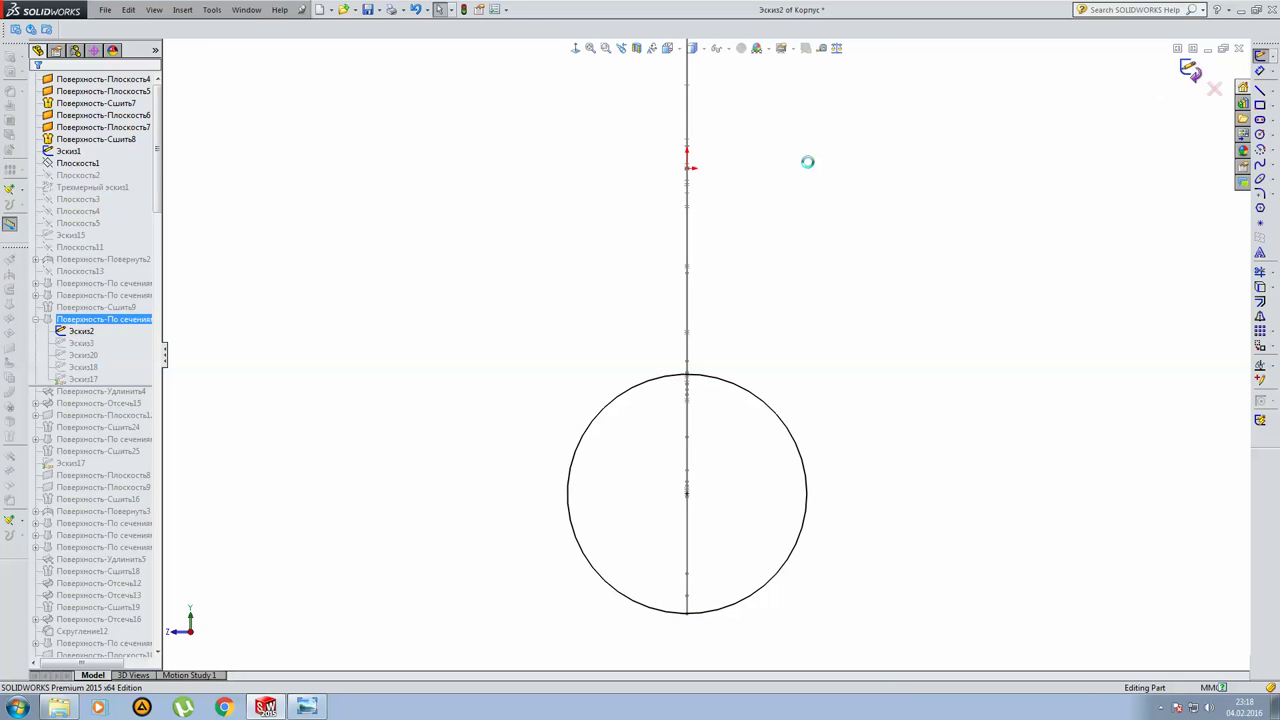
left_click(82, 355)
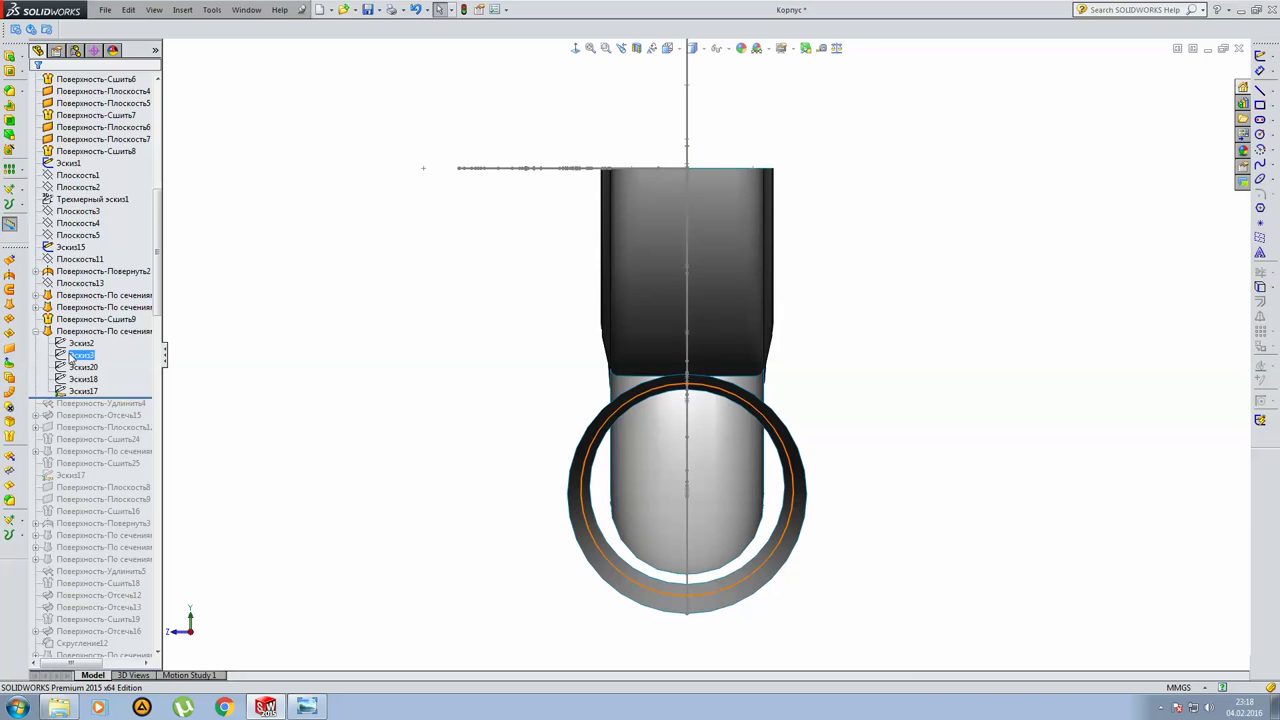
left_click(78, 318)
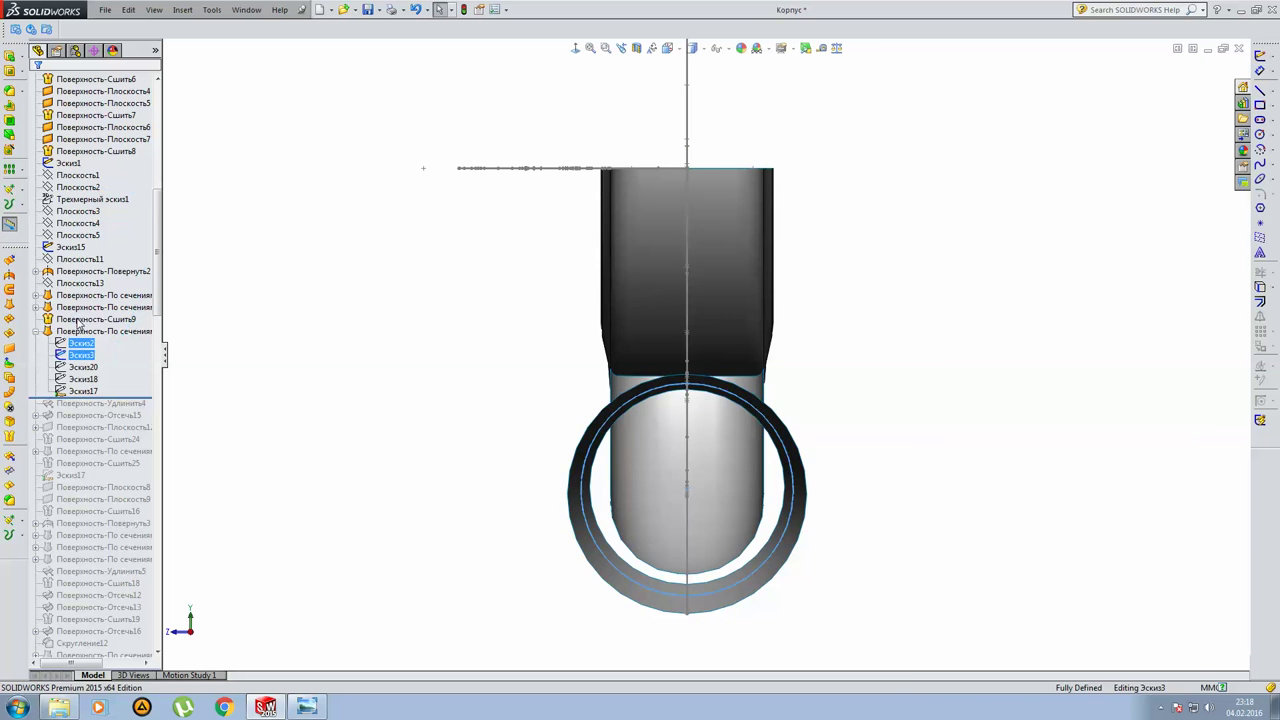
mouse_move(666, 502)
middle_mouse_down()
mouse_move(774, 473)
mouse_move(738, 490)
middle_mouse_up()
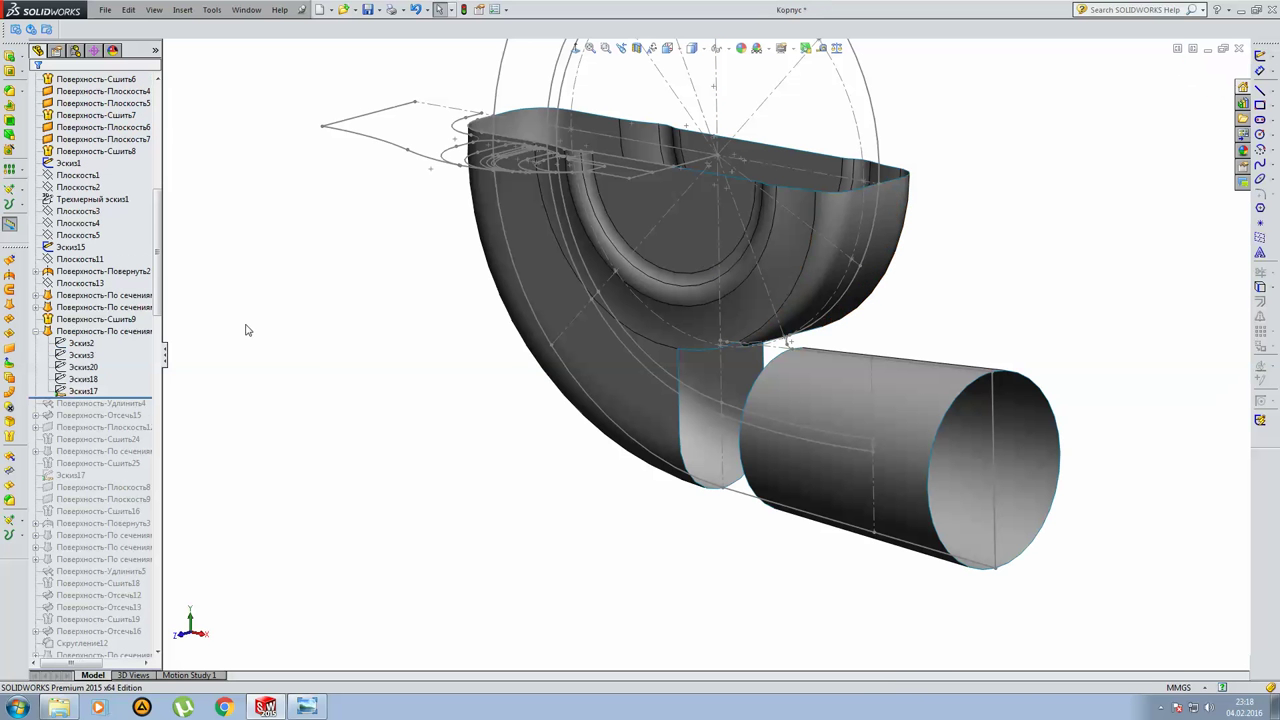
left_click(88, 367)
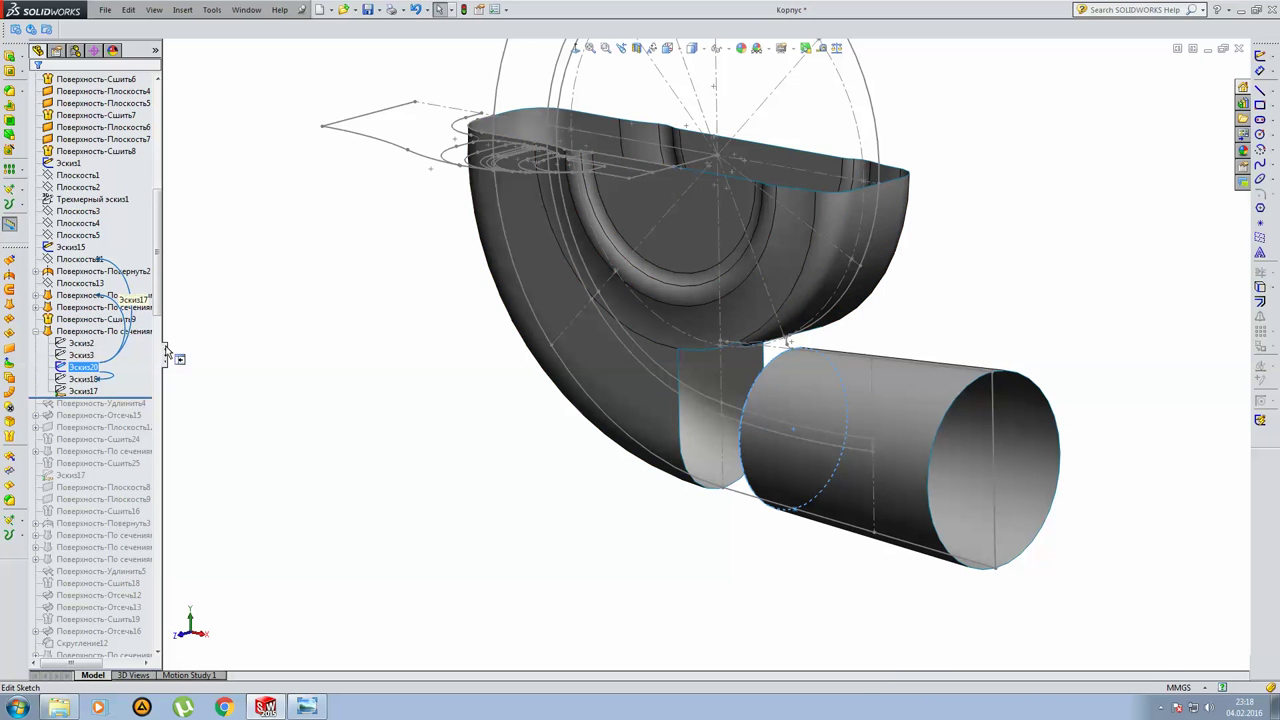
right_click(88, 367)
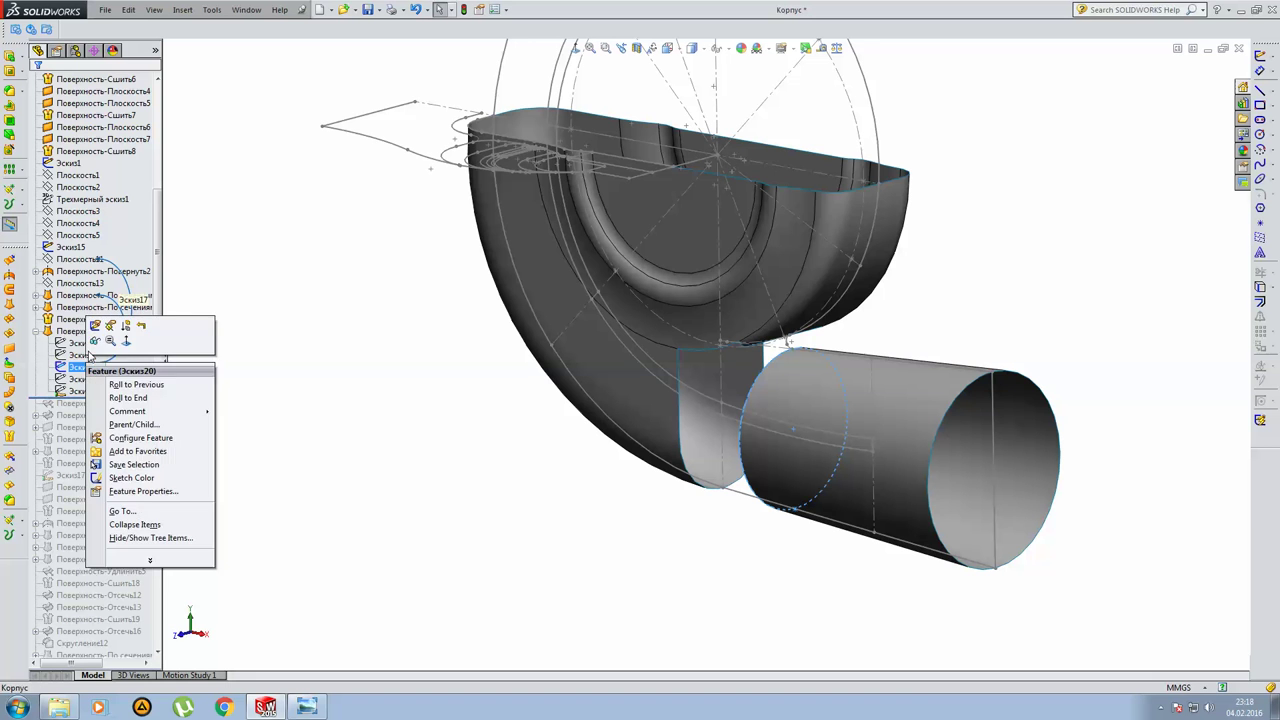
left_click(98, 331)
right_click(92, 368)
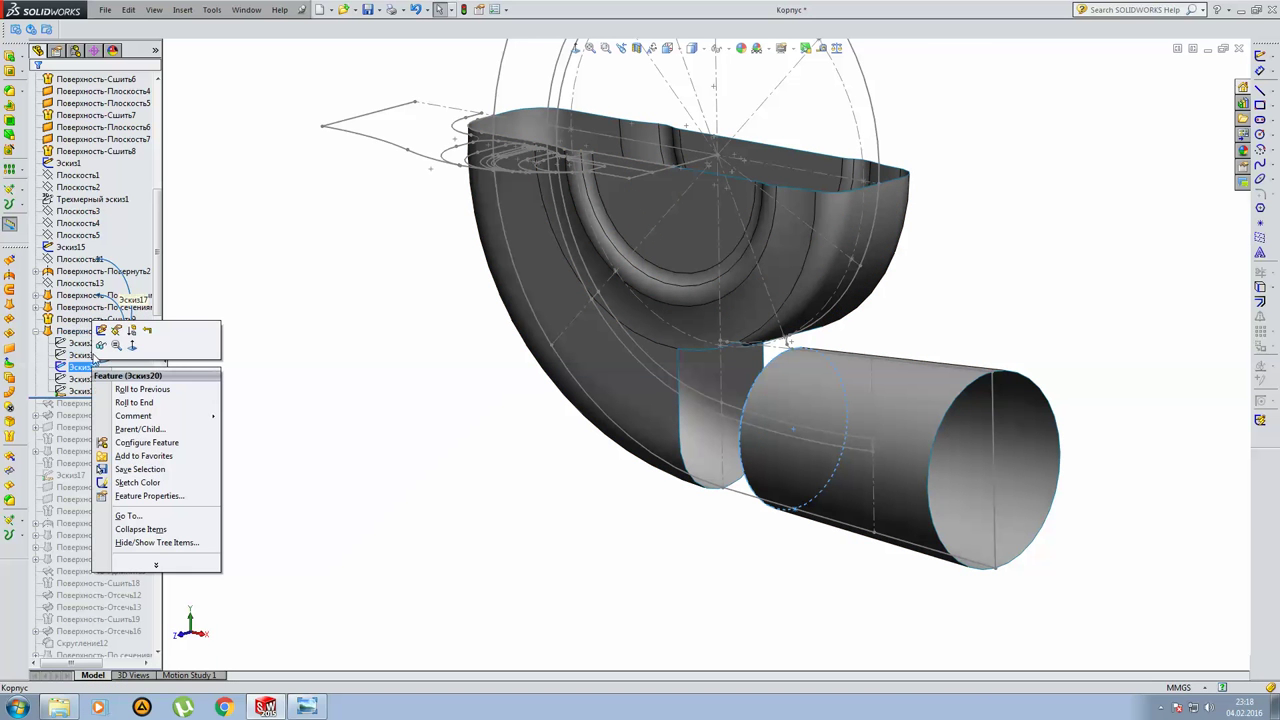
left_click(101, 331)
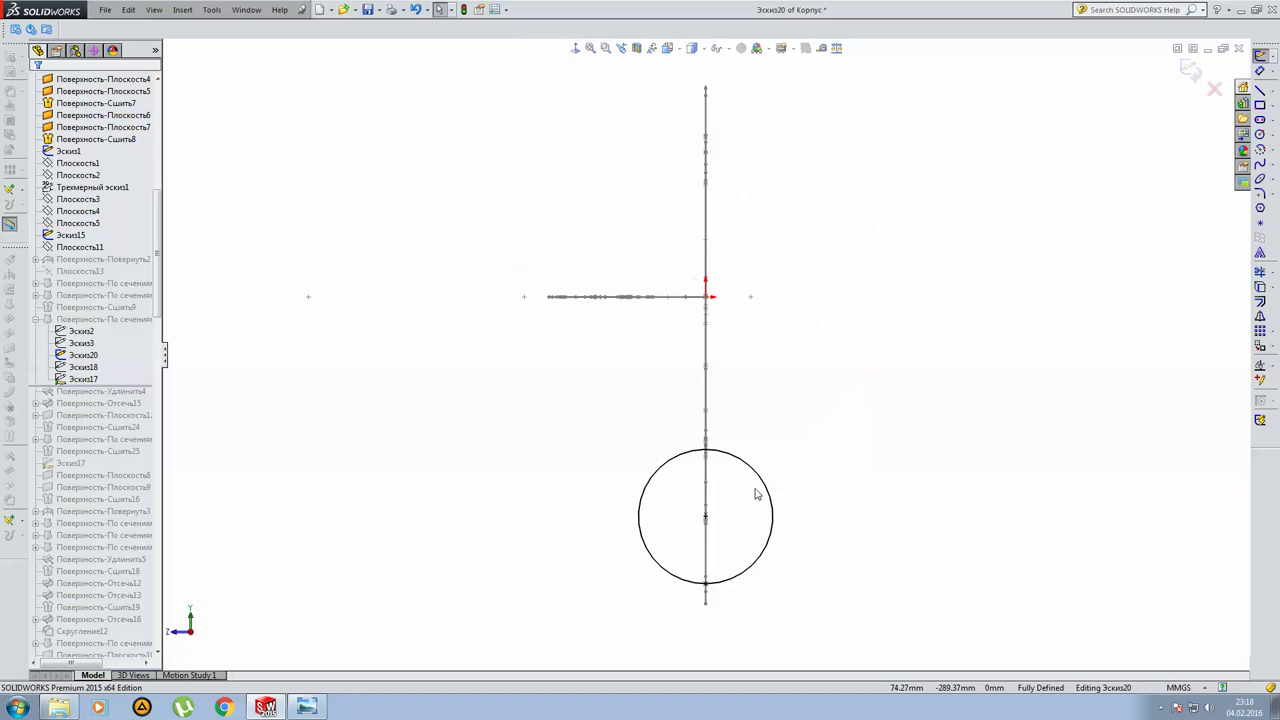
middle_click_drag(715, 488, 936, 469)
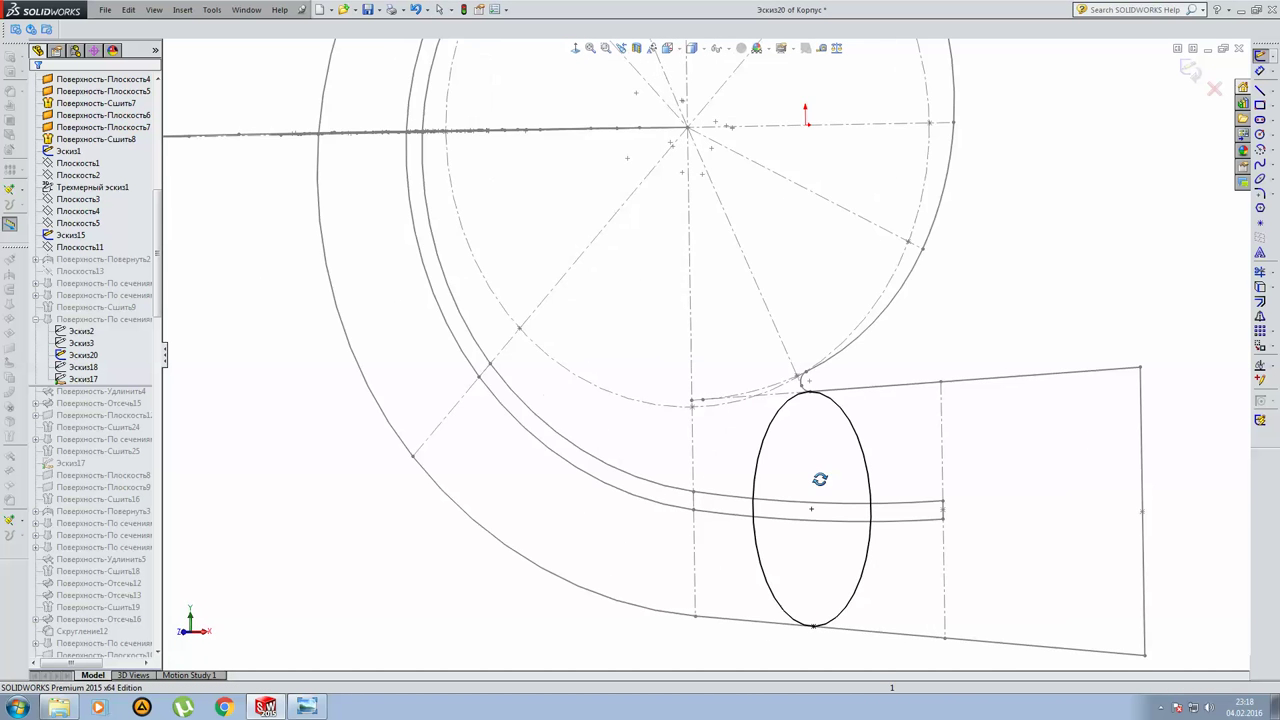
scroll(894, 491, "up", 3)
middle_click_drag(894, 491, 740, 383)
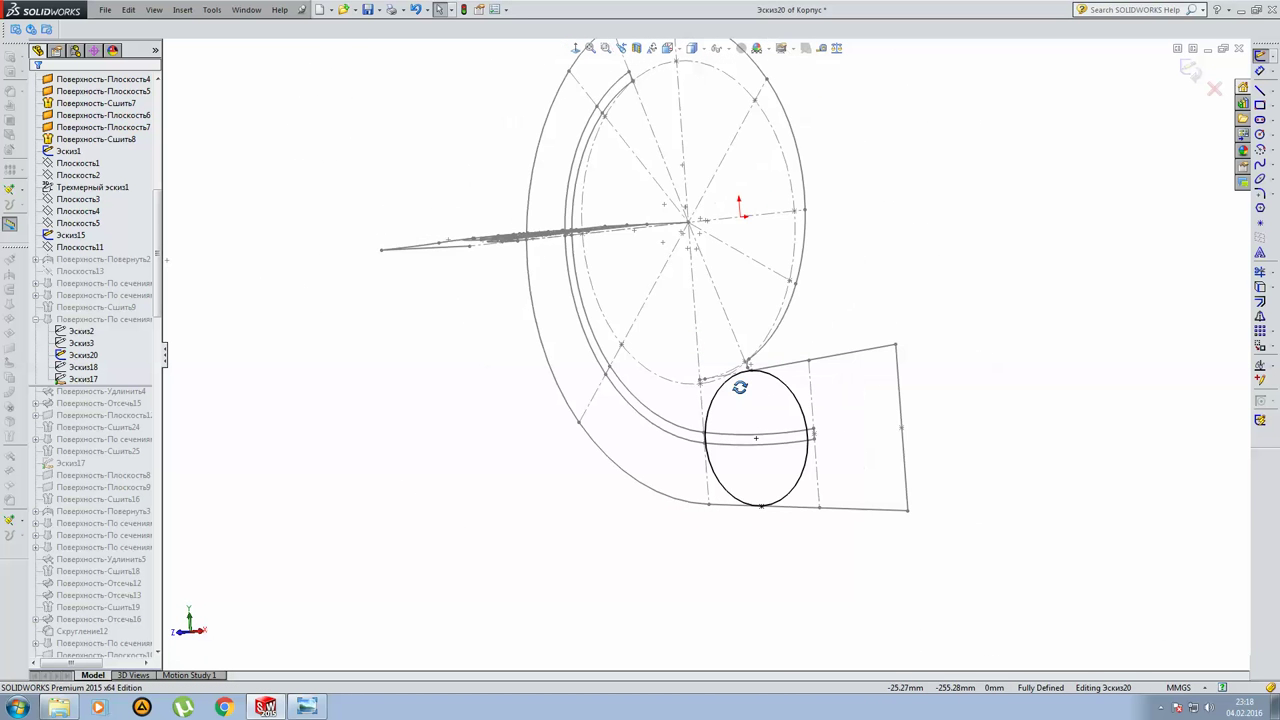
left_click(1192, 75)
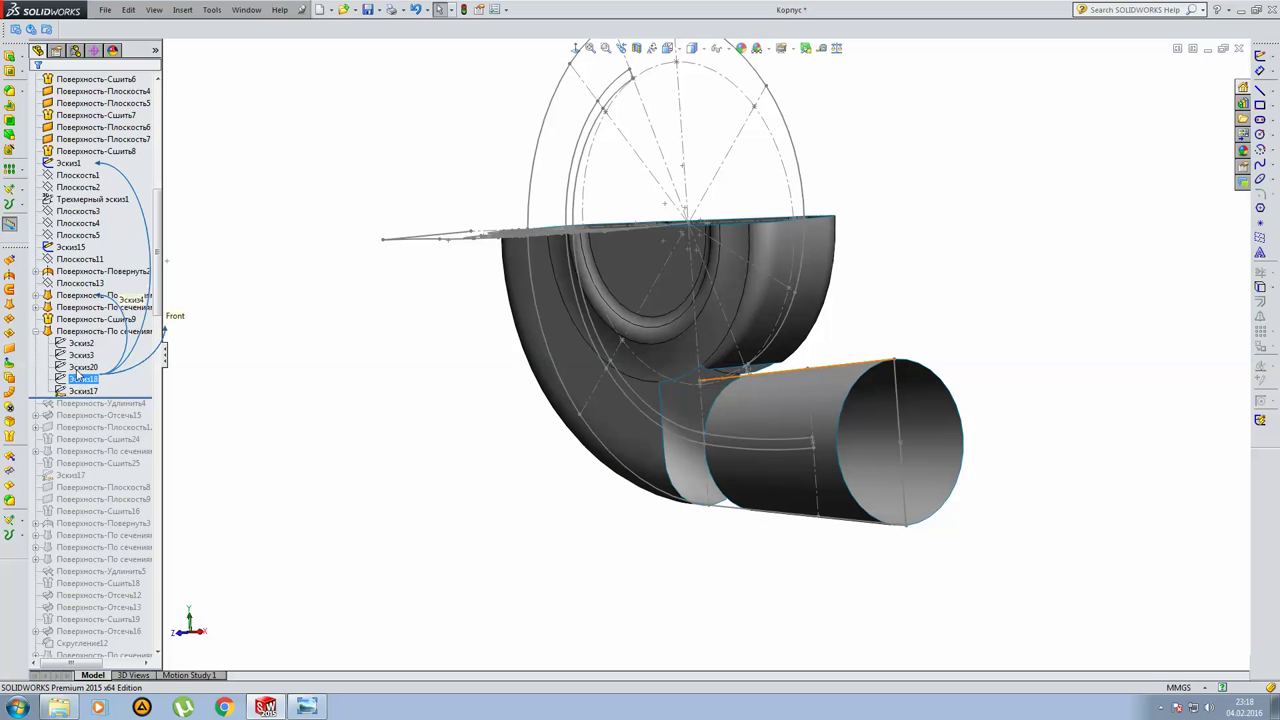
left_click(36, 331)
left_click(128, 344)
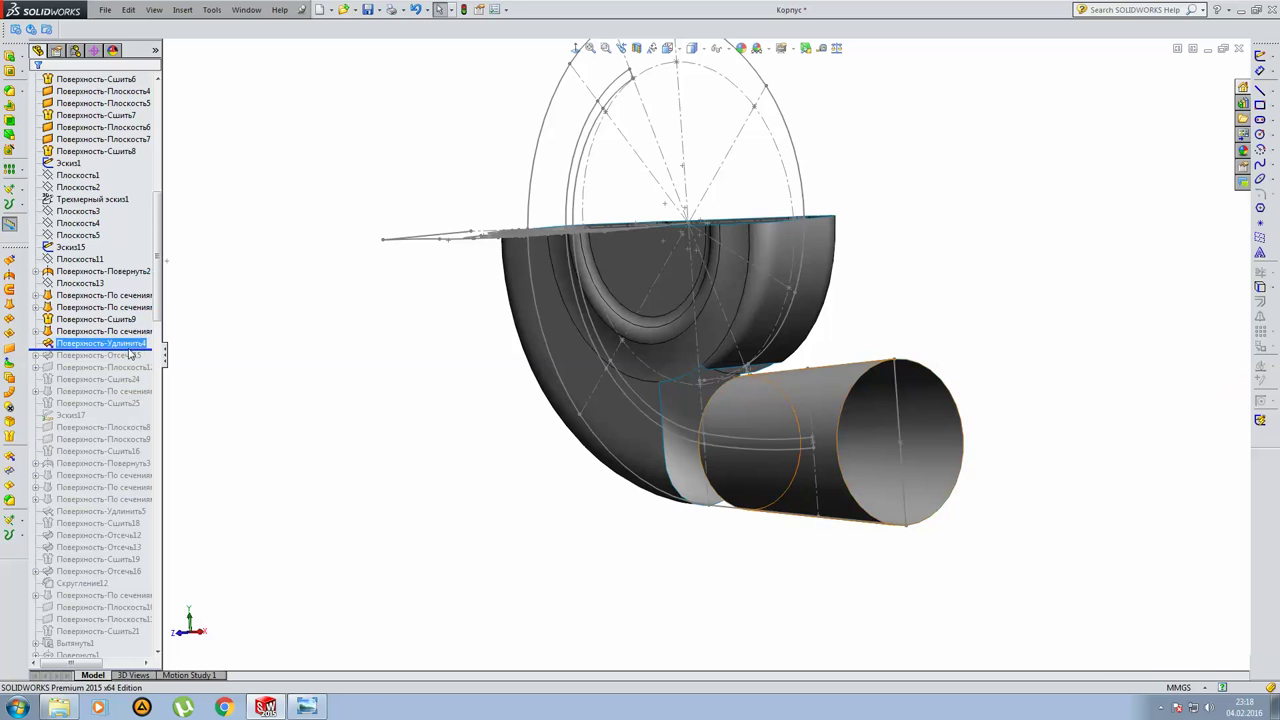
Regenerate the Поверхность-Удлинить4 surface extend (Up to point) by editing and accepting it.
key("ctrl+1")
scroll(750, 400, "down", 3)
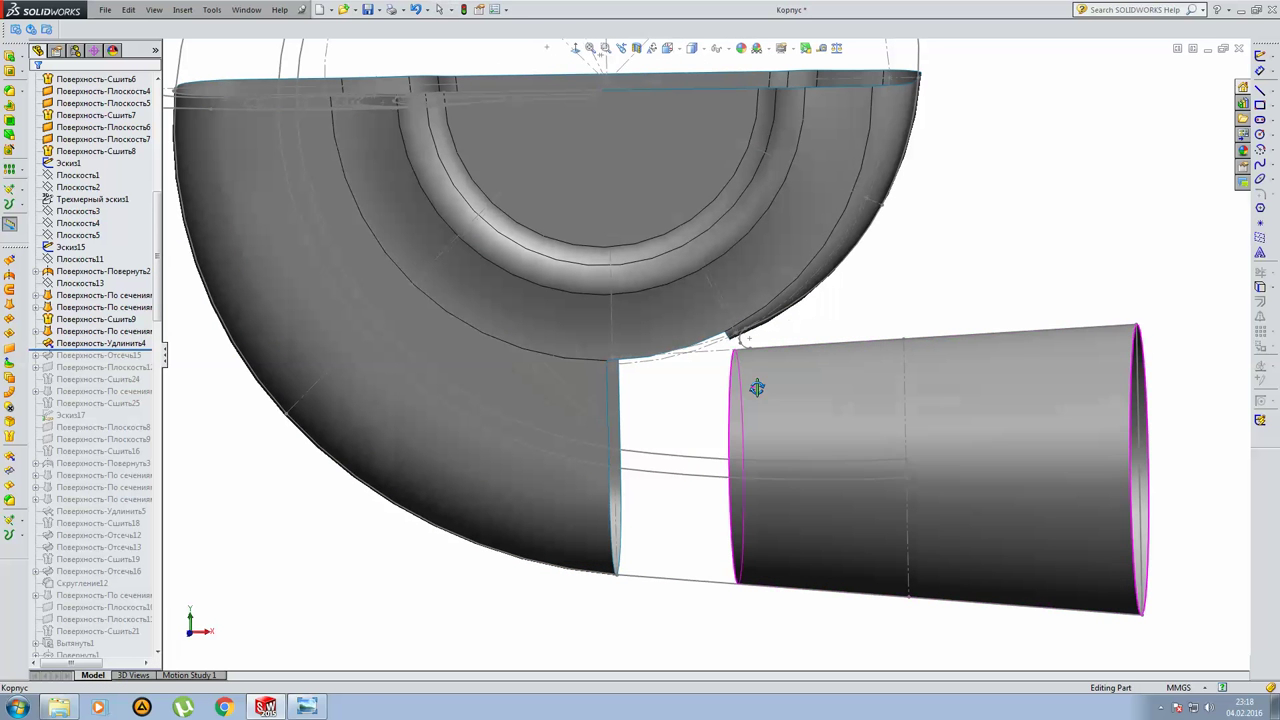
left_click(113, 344)
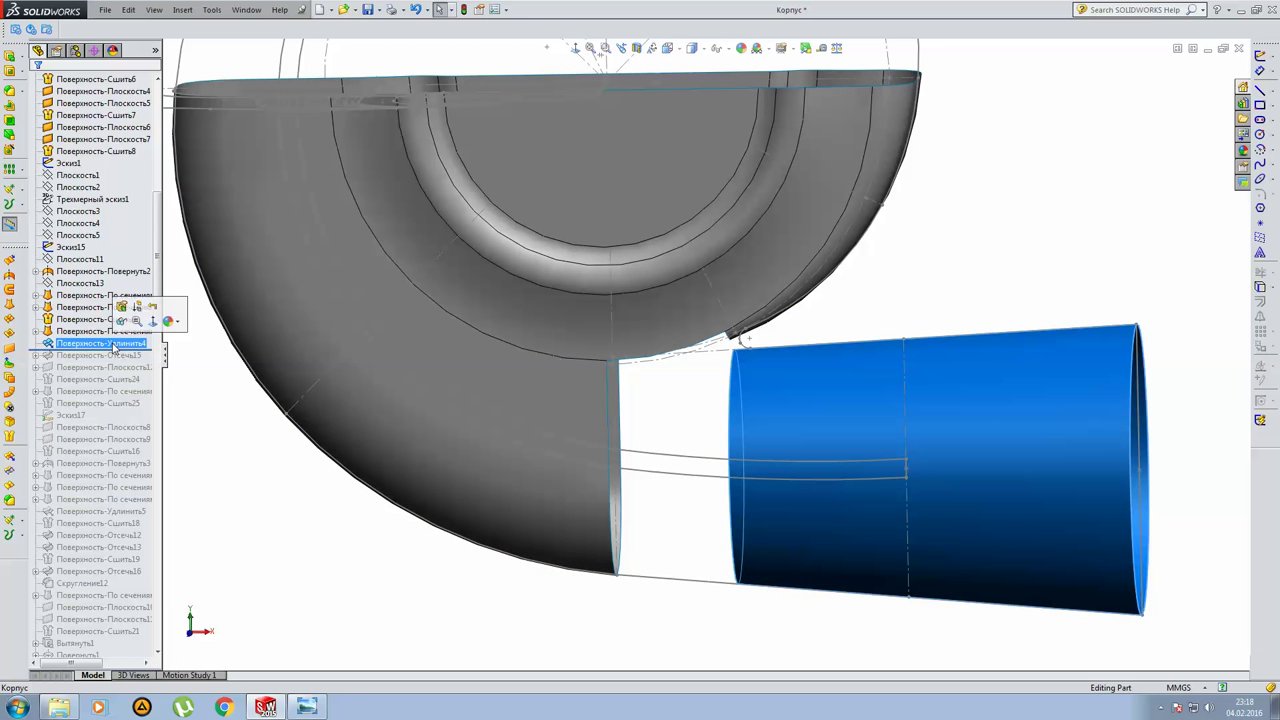
left_click(121, 306)
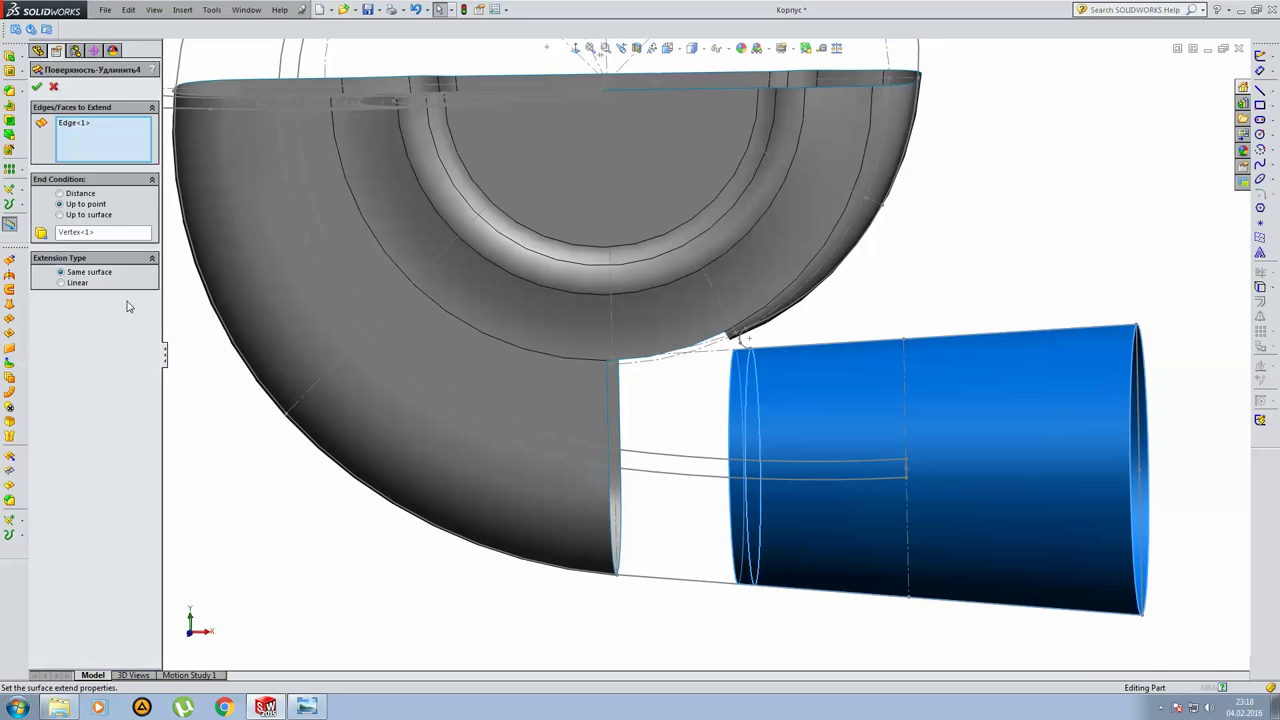
mouse_move(775, 369)
middle_mouse_down()
mouse_move(790, 333)
mouse_move(789, 360)
middle_mouse_up()
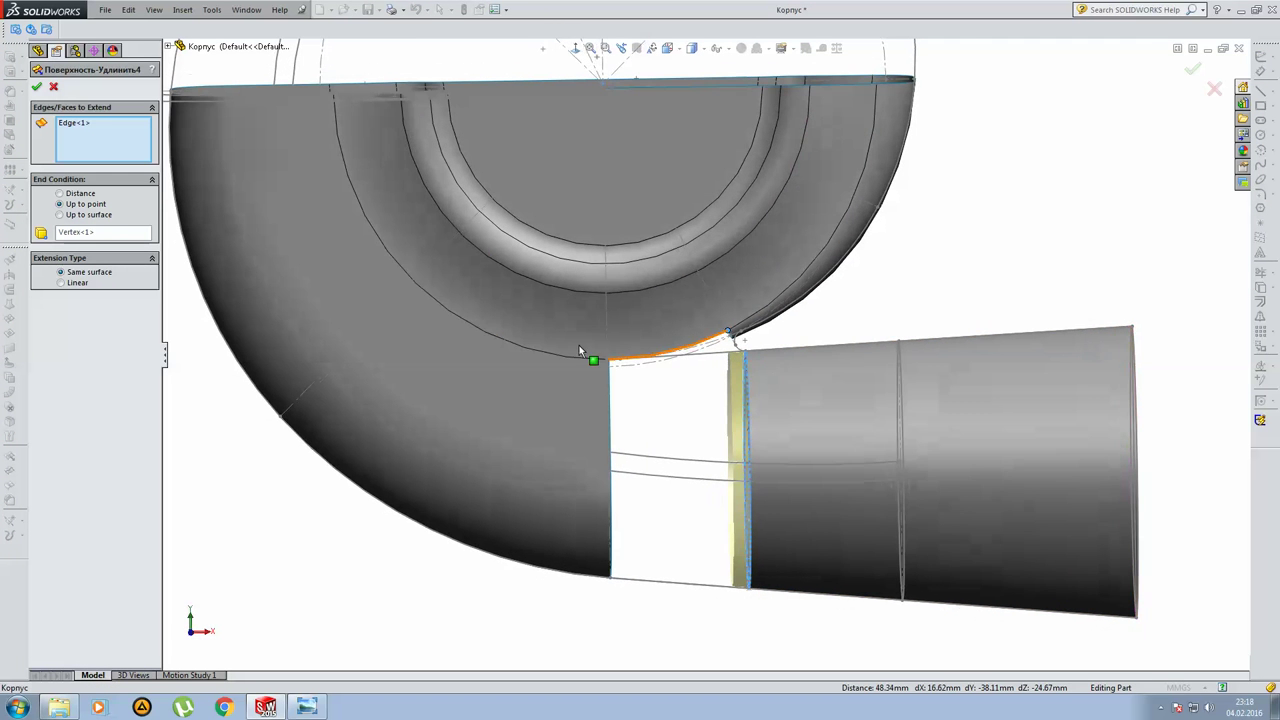
key("Return")
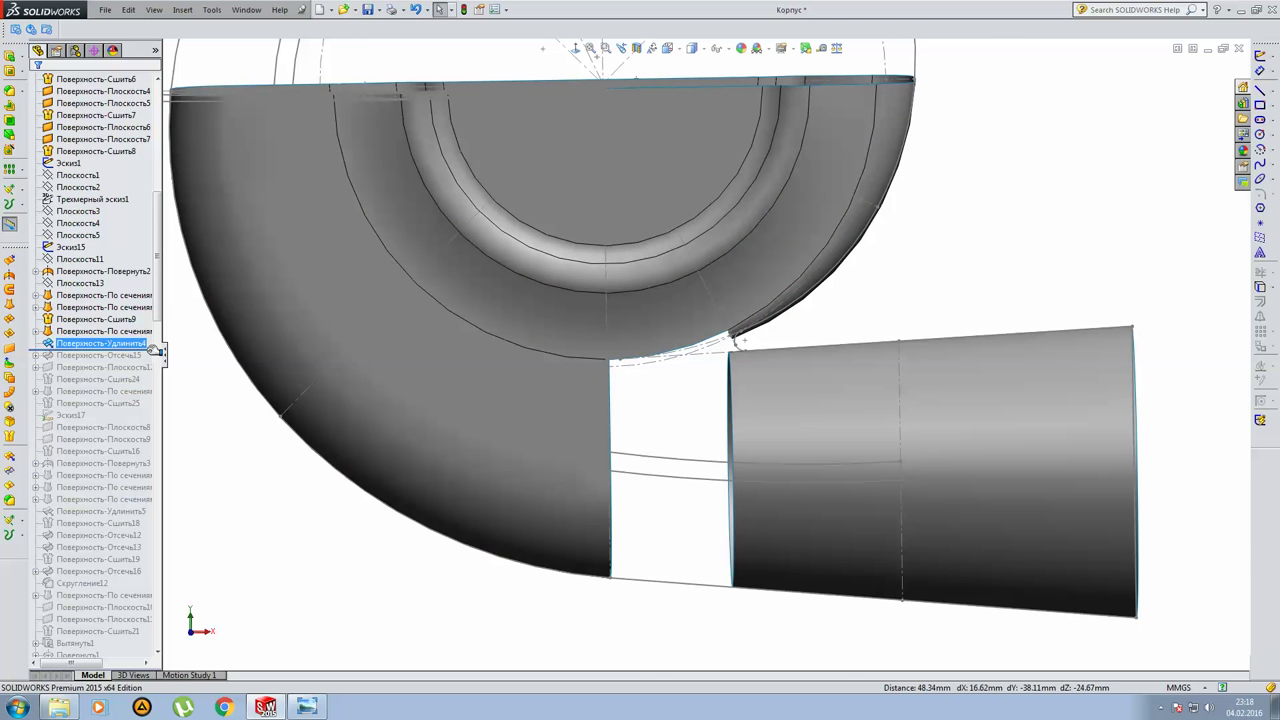
Roll past the Поверхность-Отсечь15 trim and check its slanted-line sketch Эскиз97.
left_click_drag(155, 350, 148, 362)
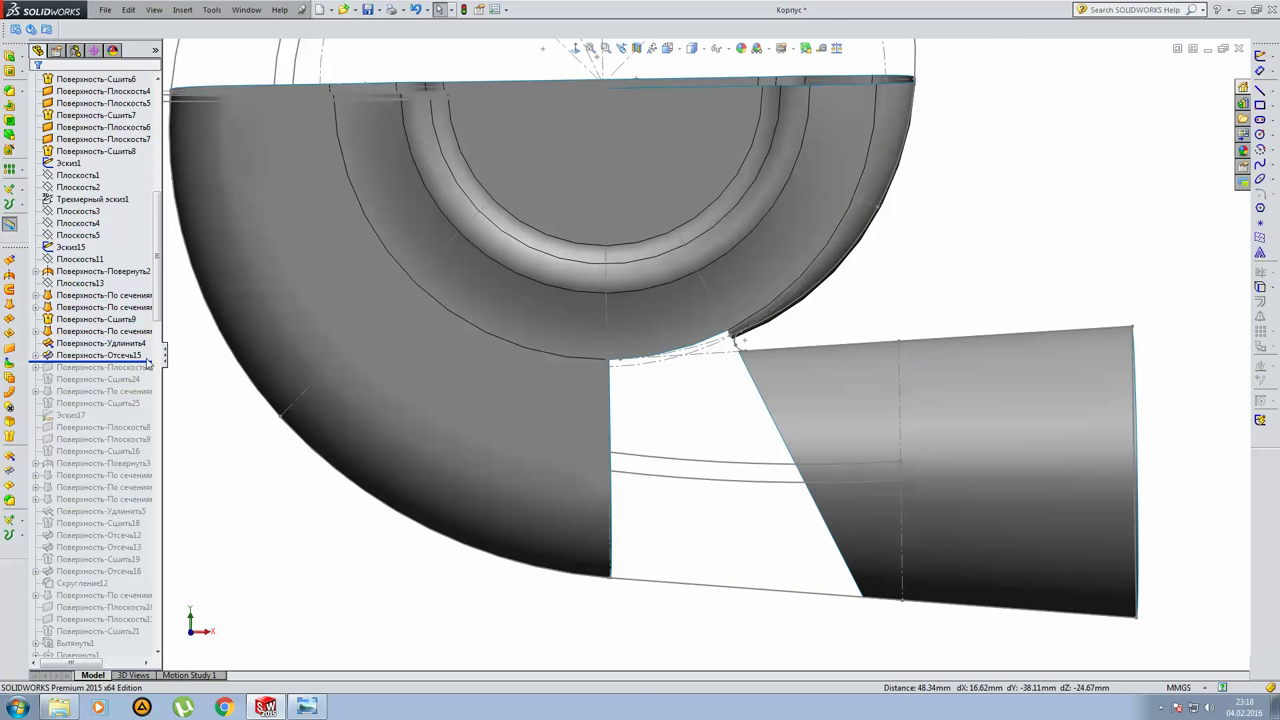
left_click(103, 356)
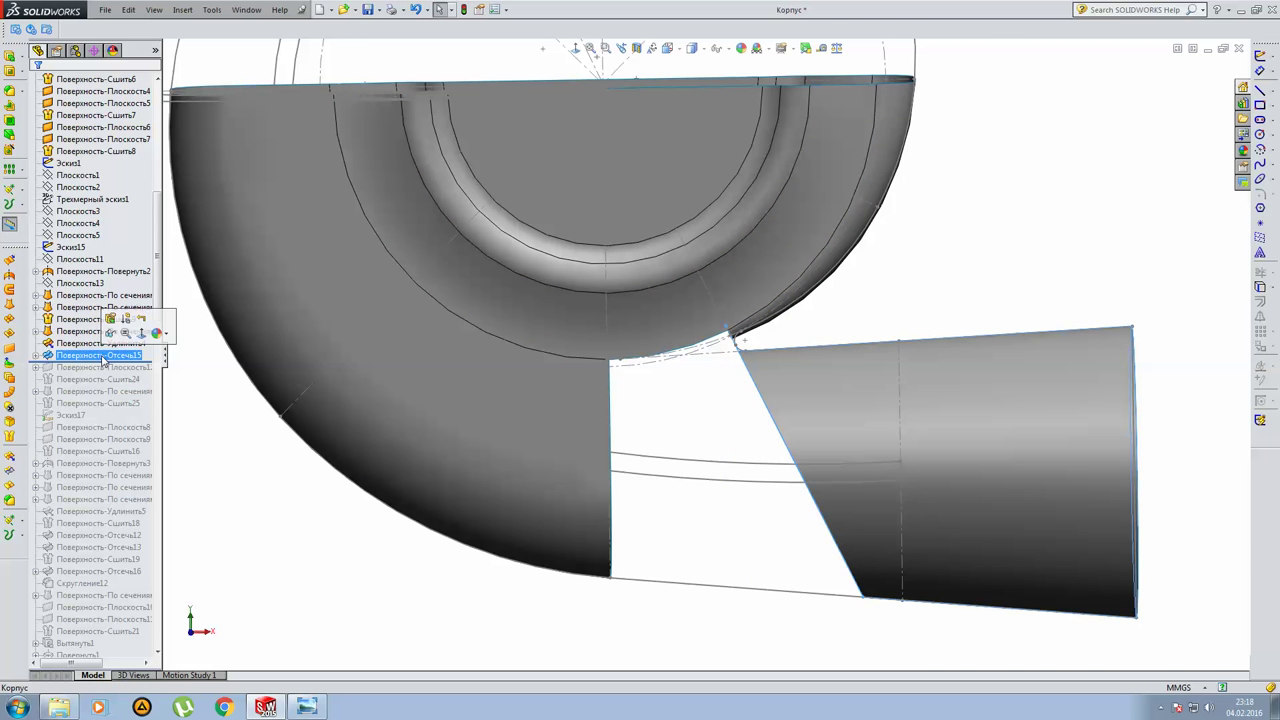
left_click(36, 356)
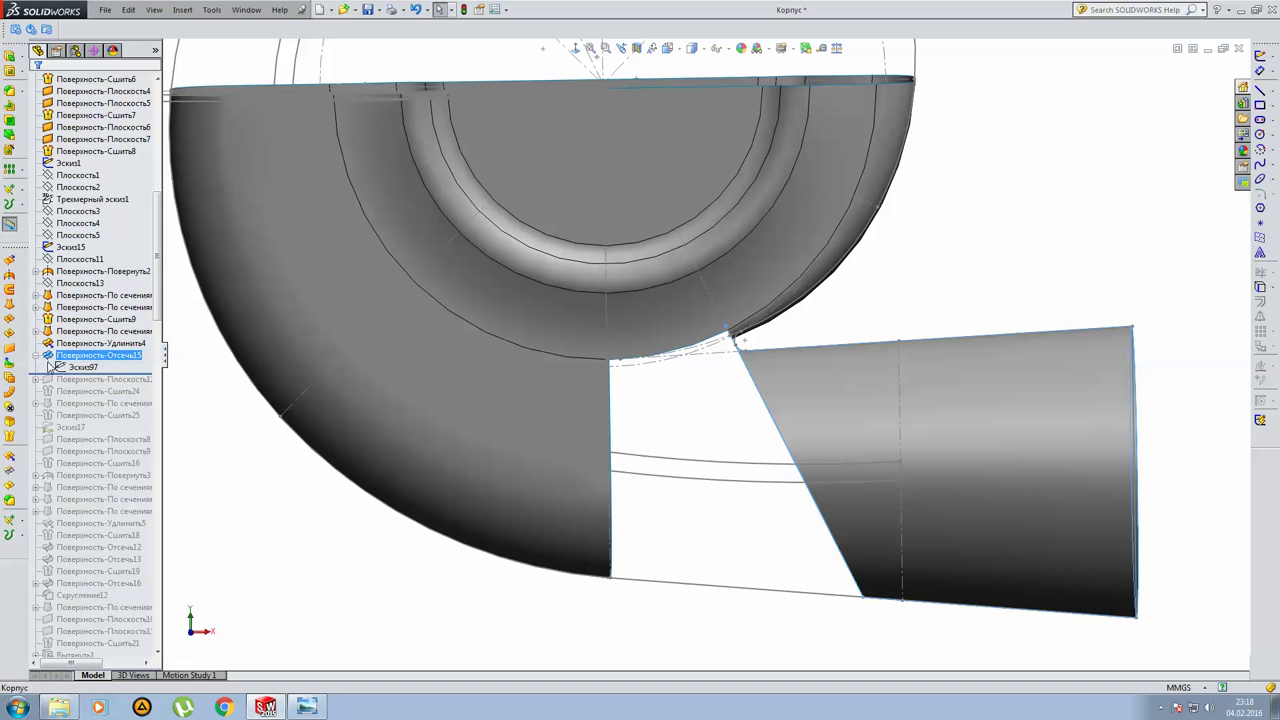
left_click(62, 366)
left_click(76, 328)
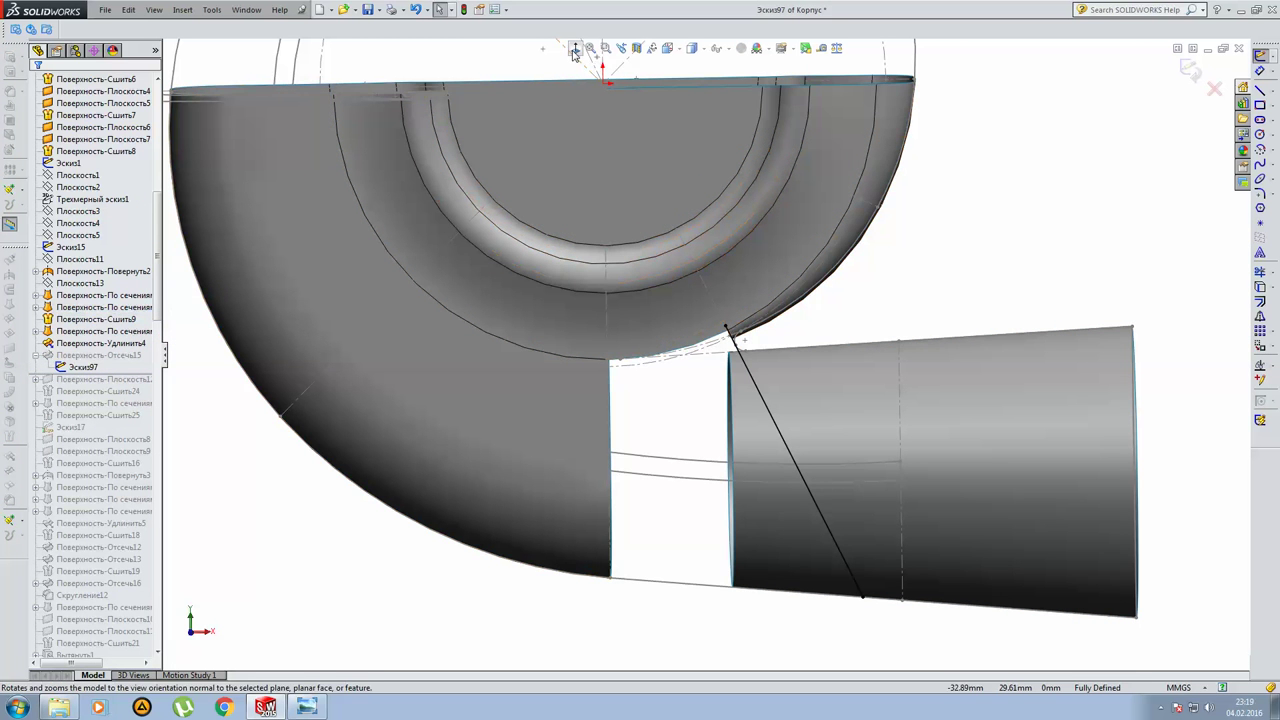
scroll(803, 388, "down", 4)
scroll(841, 535, "down", 2)
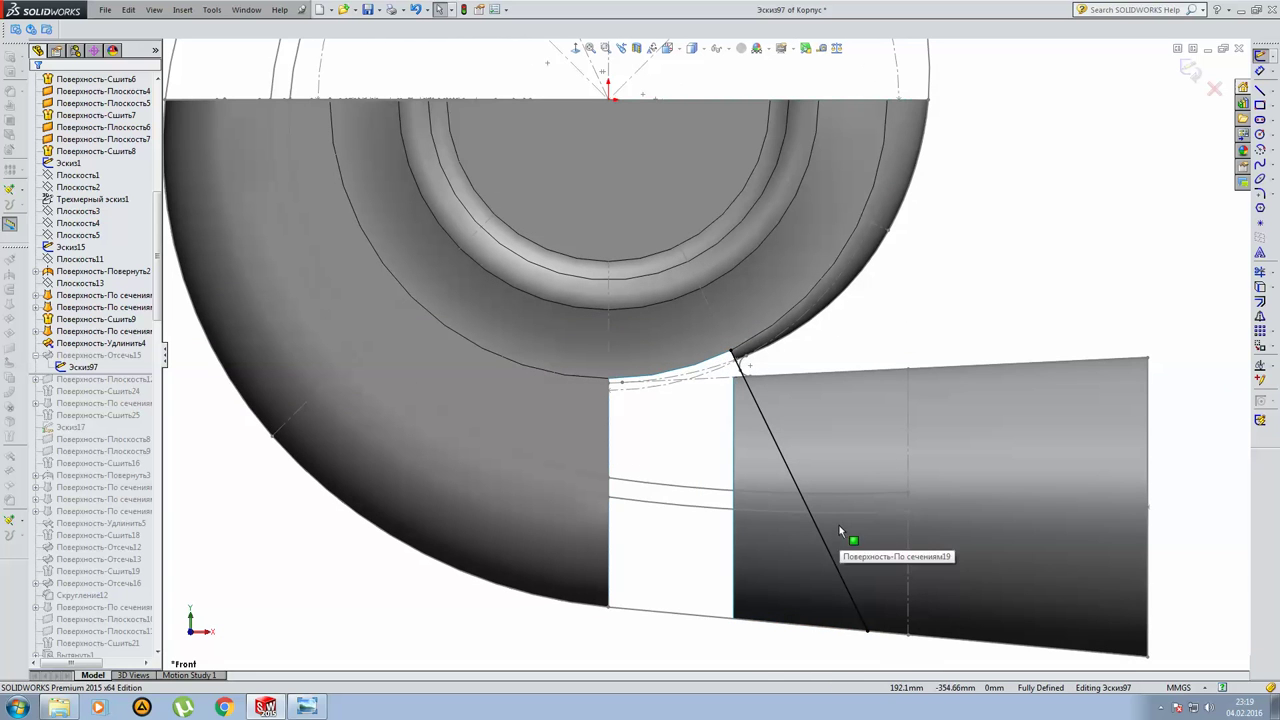
left_click(1188, 72)
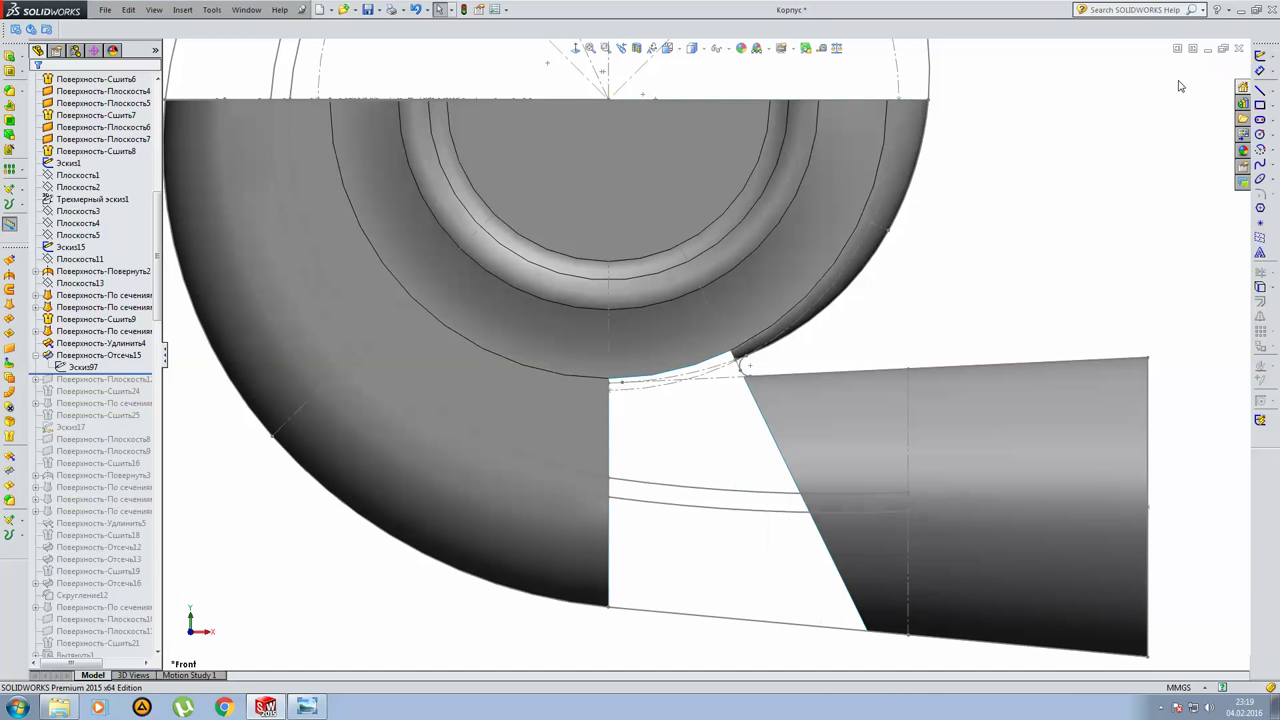
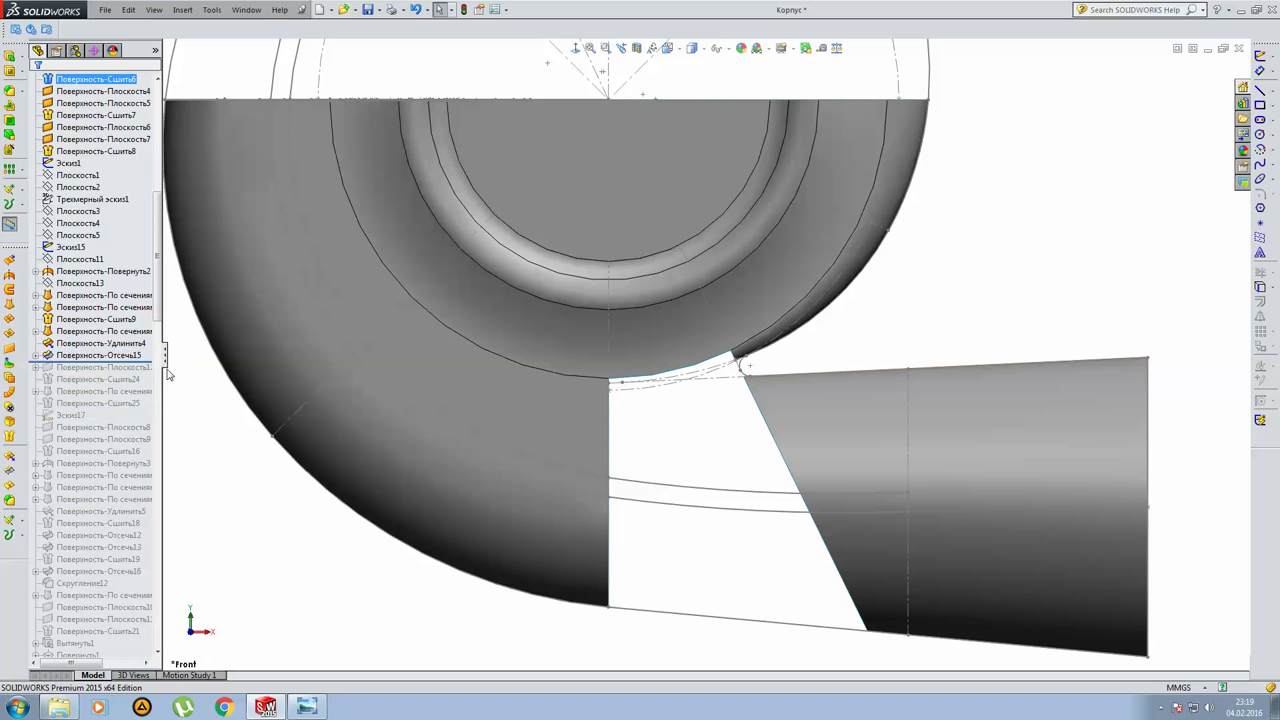
Roll the history forward one feature and bring the outlet tongue area into view.
left_click_drag(148, 369, 148, 374)
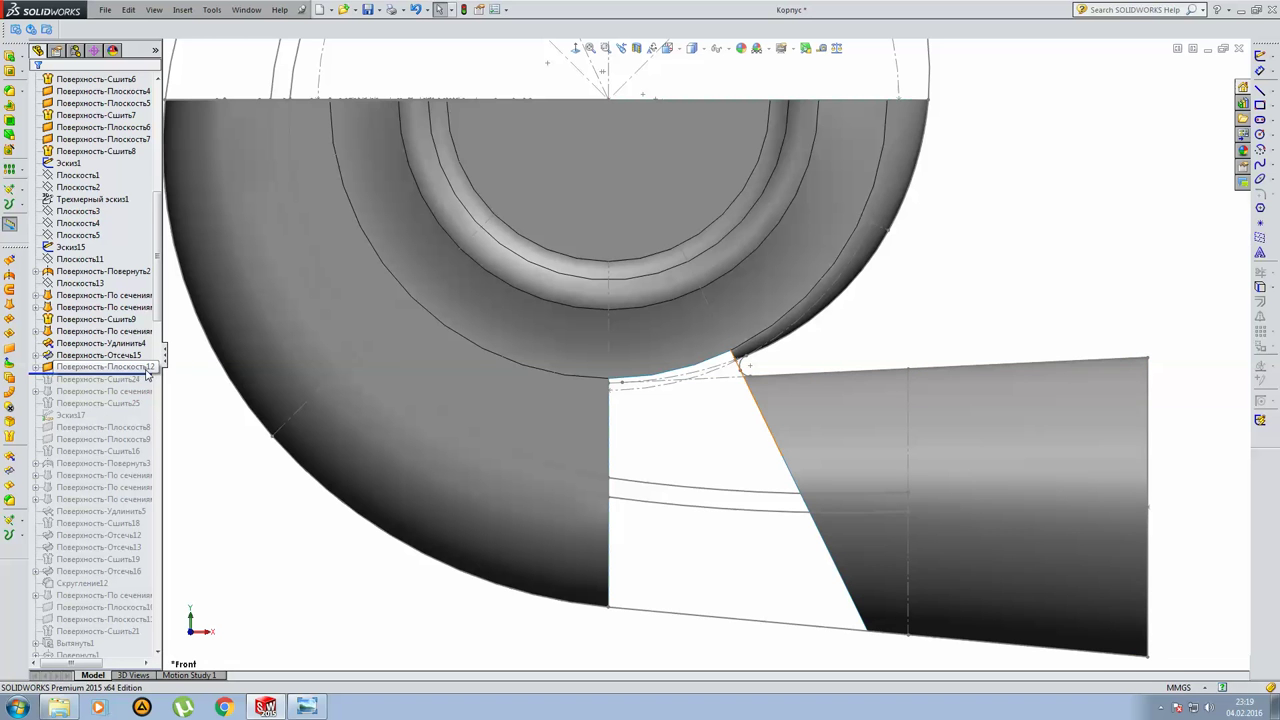
mouse_move(880, 470)
middle_mouse_down()
mouse_move(914, 451)
mouse_move(883, 449)
mouse_move(907, 423)
mouse_move(809, 380)
mouse_move(669, 389)
mouse_move(651, 423)
mouse_move(659, 441)
mouse_move(726, 409)
mouse_move(737, 366)
mouse_move(663, 409)
middle_mouse_up()
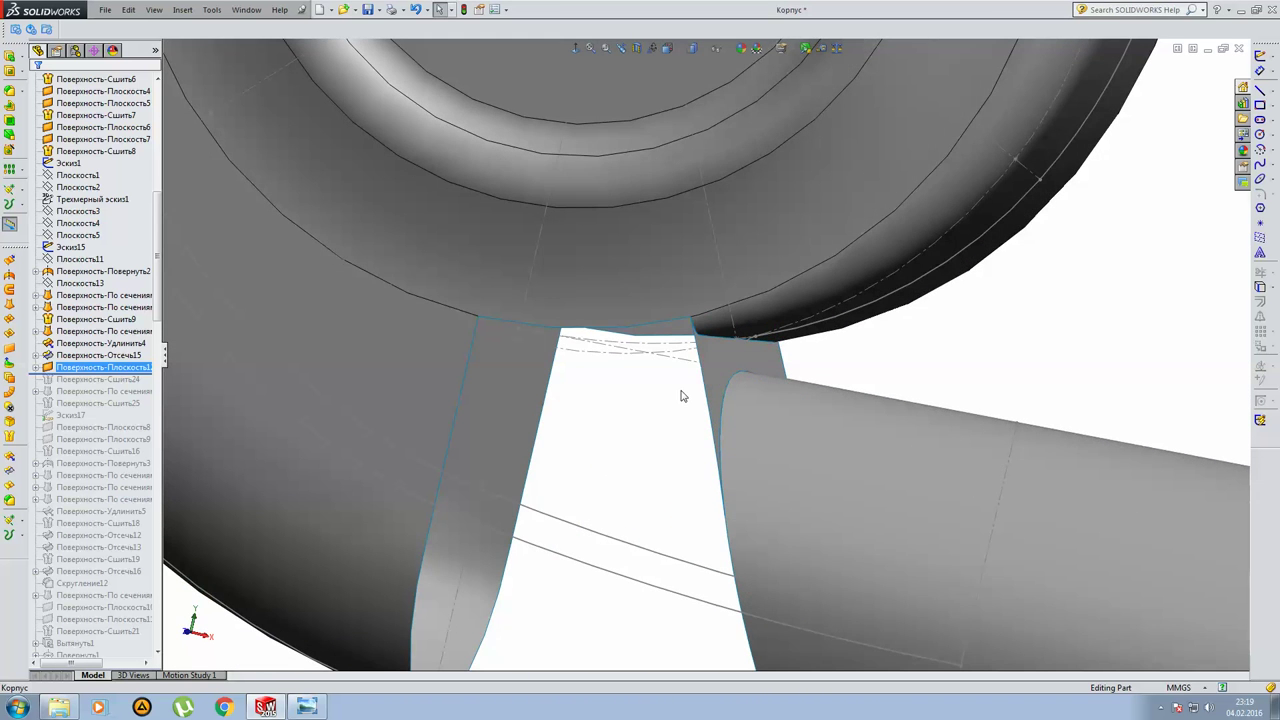
mouse_move(811, 374)
middle_mouse_down()
mouse_move(814, 357)
mouse_move(820, 371)
mouse_move(778, 376)
mouse_move(560, 380)
middle_mouse_up()
Roll forward past knit Поверхность-Сшить24, review its joined surfaces, then advance to the loft surface.
left_click_drag(150, 373, 150, 385)
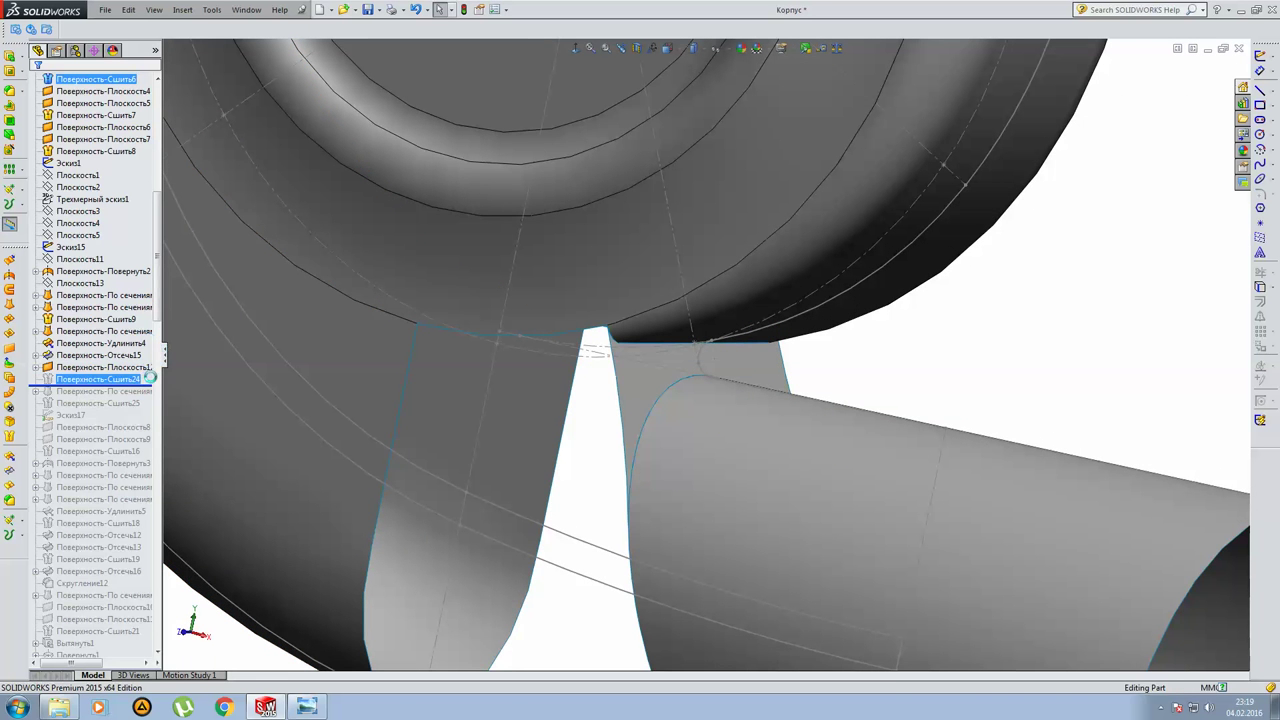
left_click(115, 379)
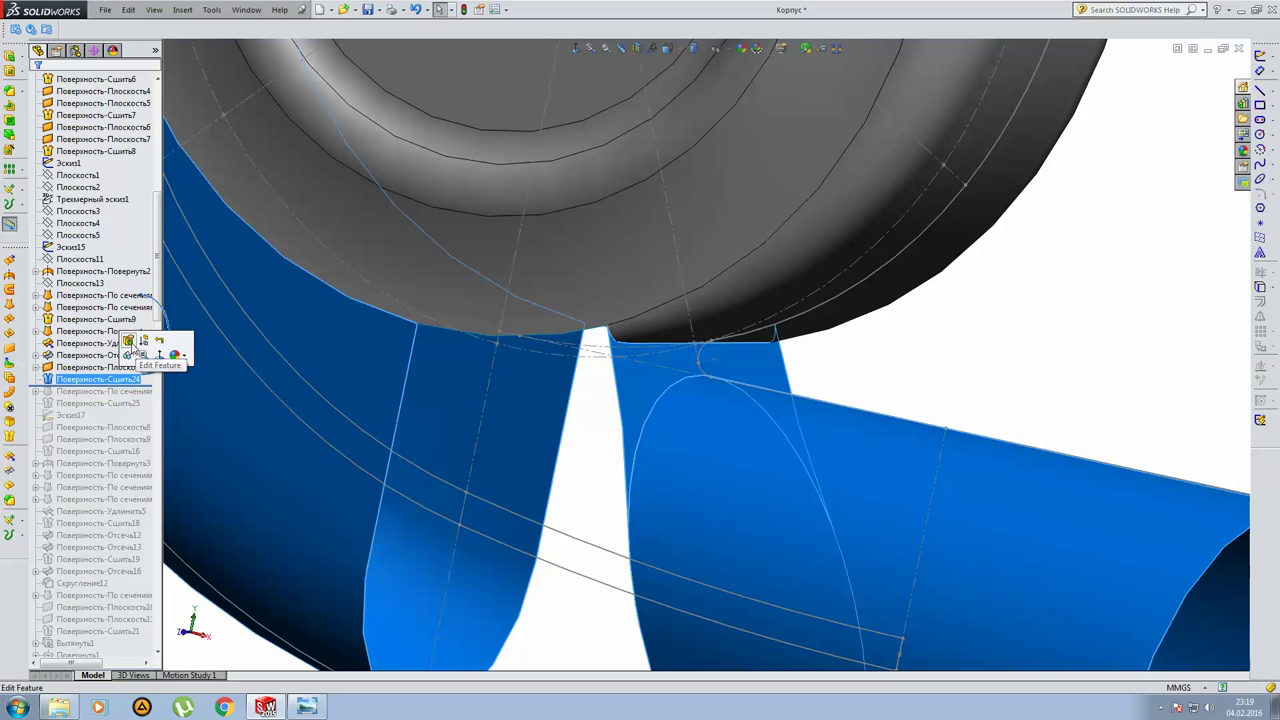
left_click(130, 343)
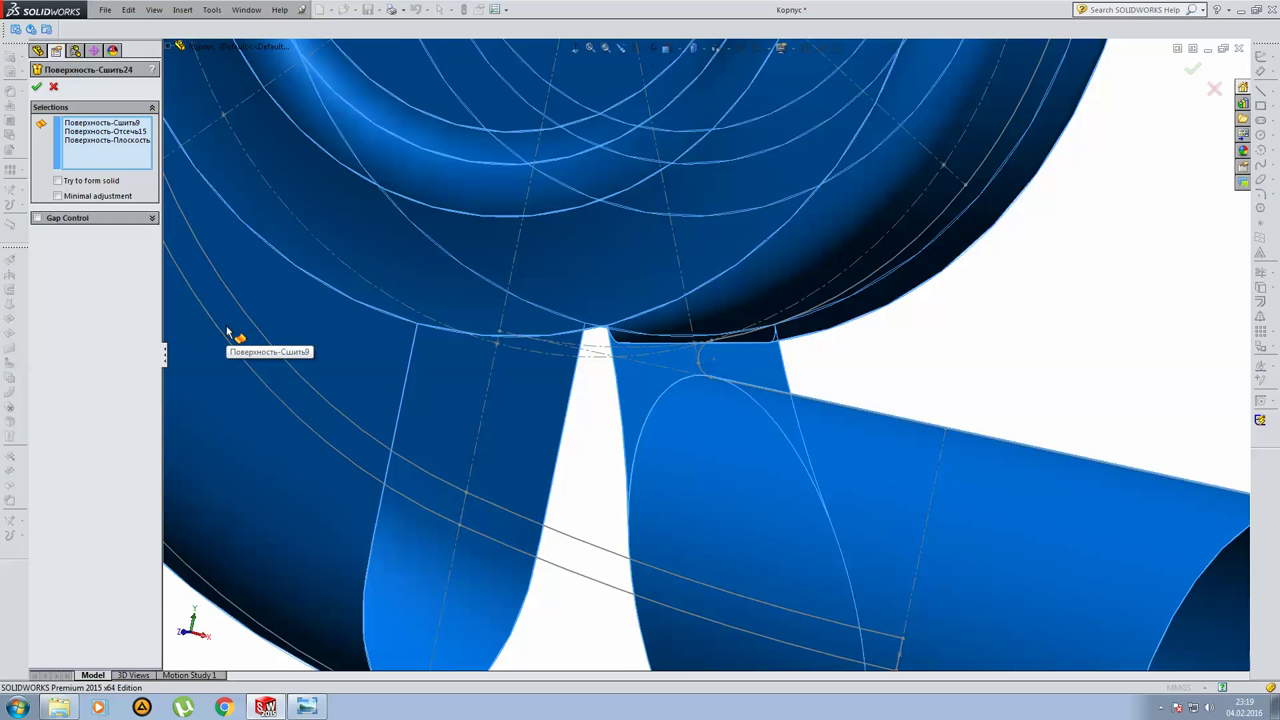
scroll(697, 333, "up", 2)
mouse_move(700, 334)
middle_mouse_down()
mouse_move(748, 335)
mouse_move(719, 334)
middle_mouse_up()
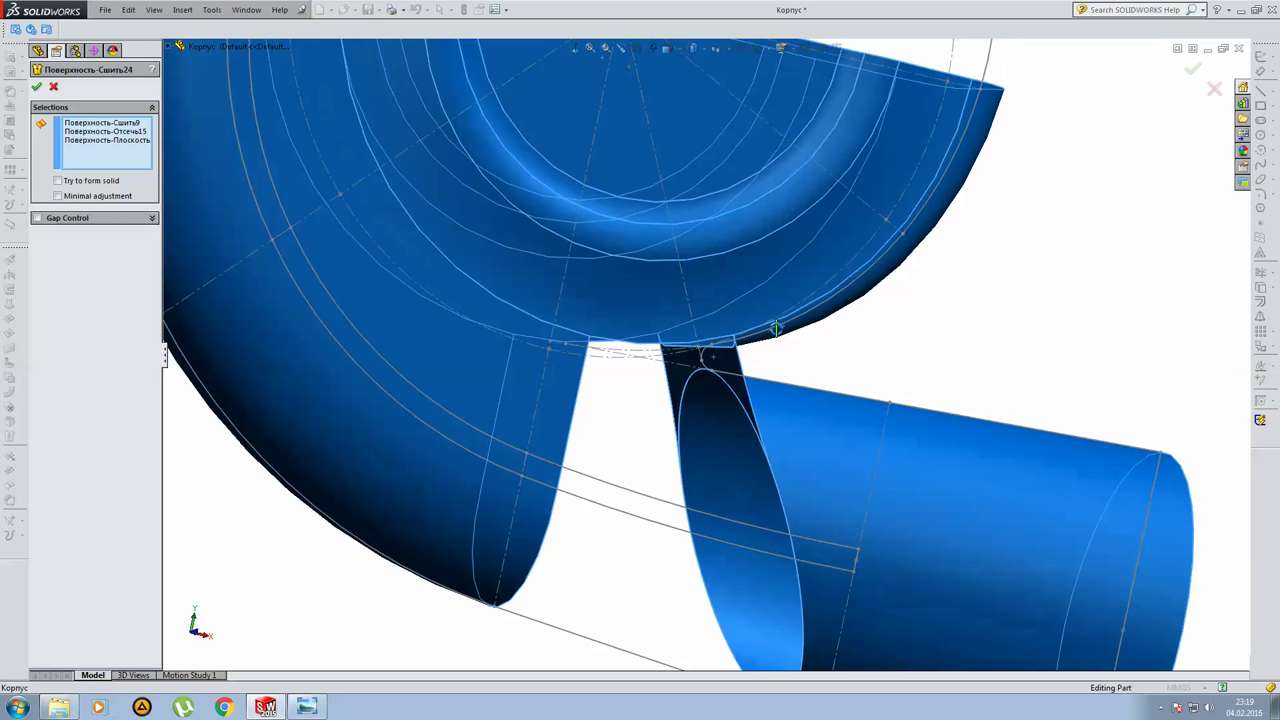
key("Return")
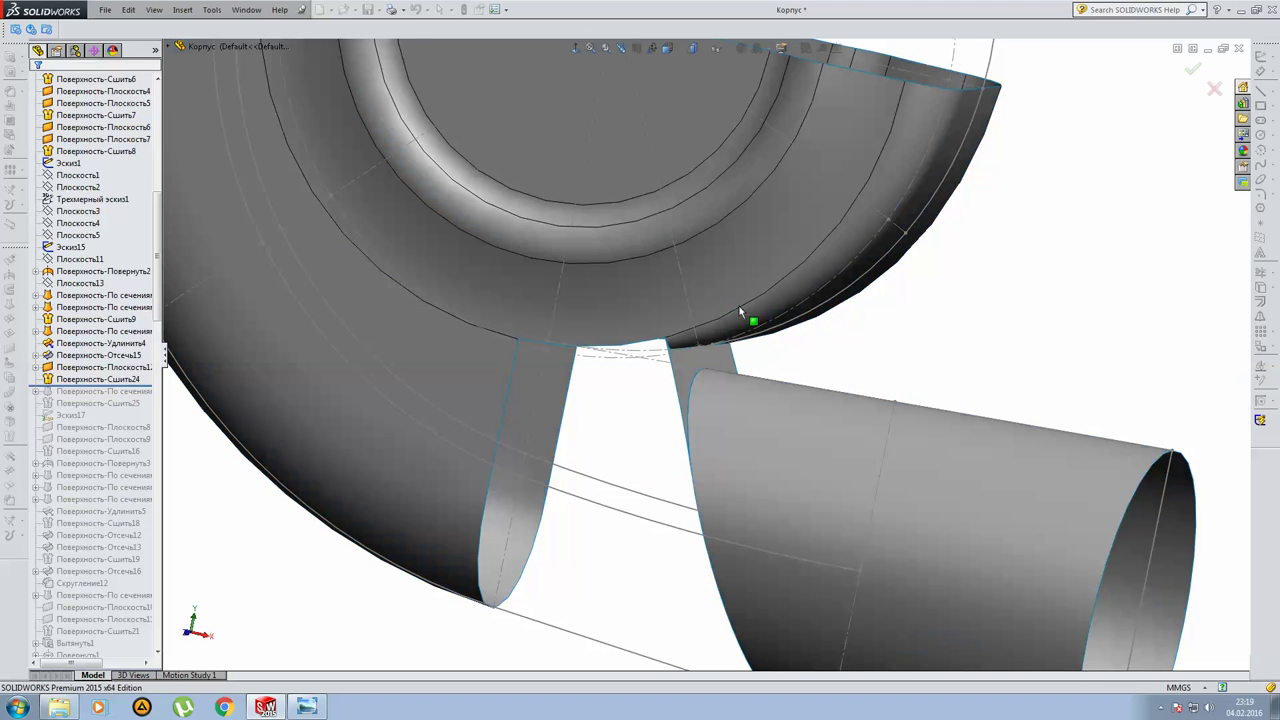
mouse_move(71, 388)
left_mouse_down()
mouse_move(109, 384)
mouse_move(101, 392)
left_mouse_up()
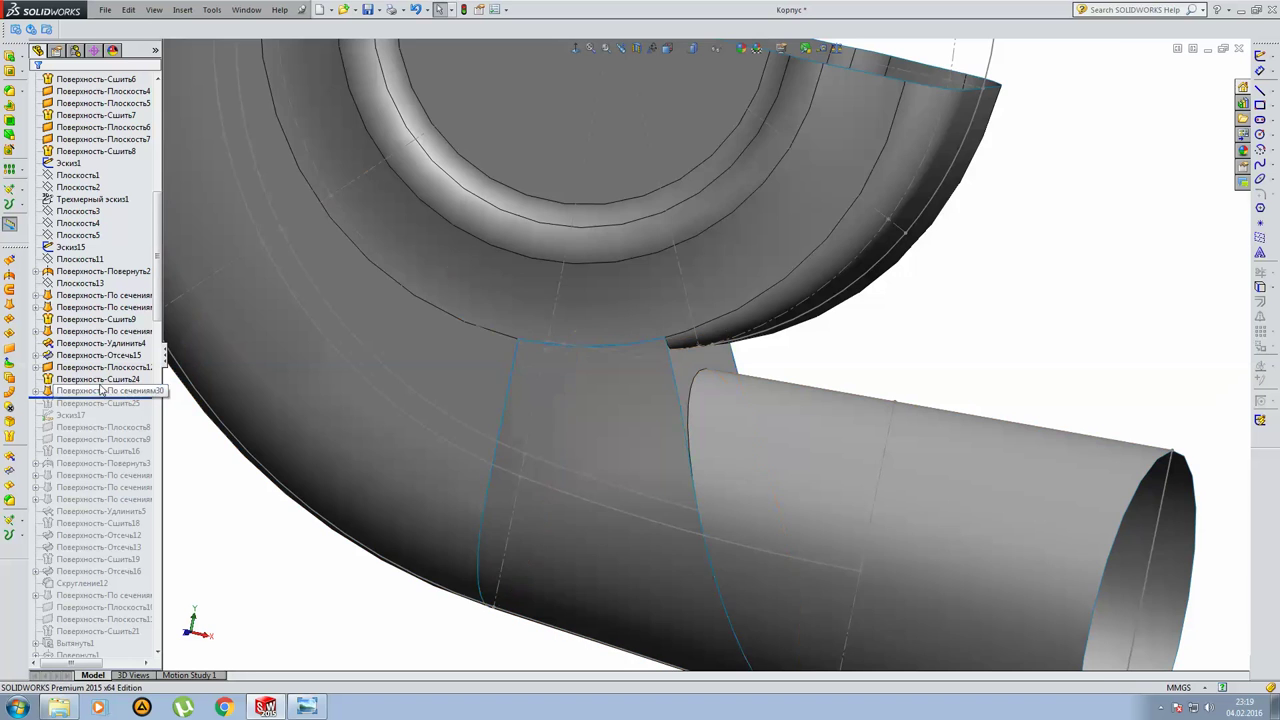
Review loft Поверхность-По сечениям30 (profile Эскиз100, guides Эскиз17<11>, Edge<1>, Edge<2>) and accept it unchanged.
left_click(100, 390)
mouse_move(684, 405)
middle_mouse_down()
mouse_move(689, 355)
mouse_move(686, 396)
mouse_move(583, 389)
middle_mouse_up()
left_click(73, 380)
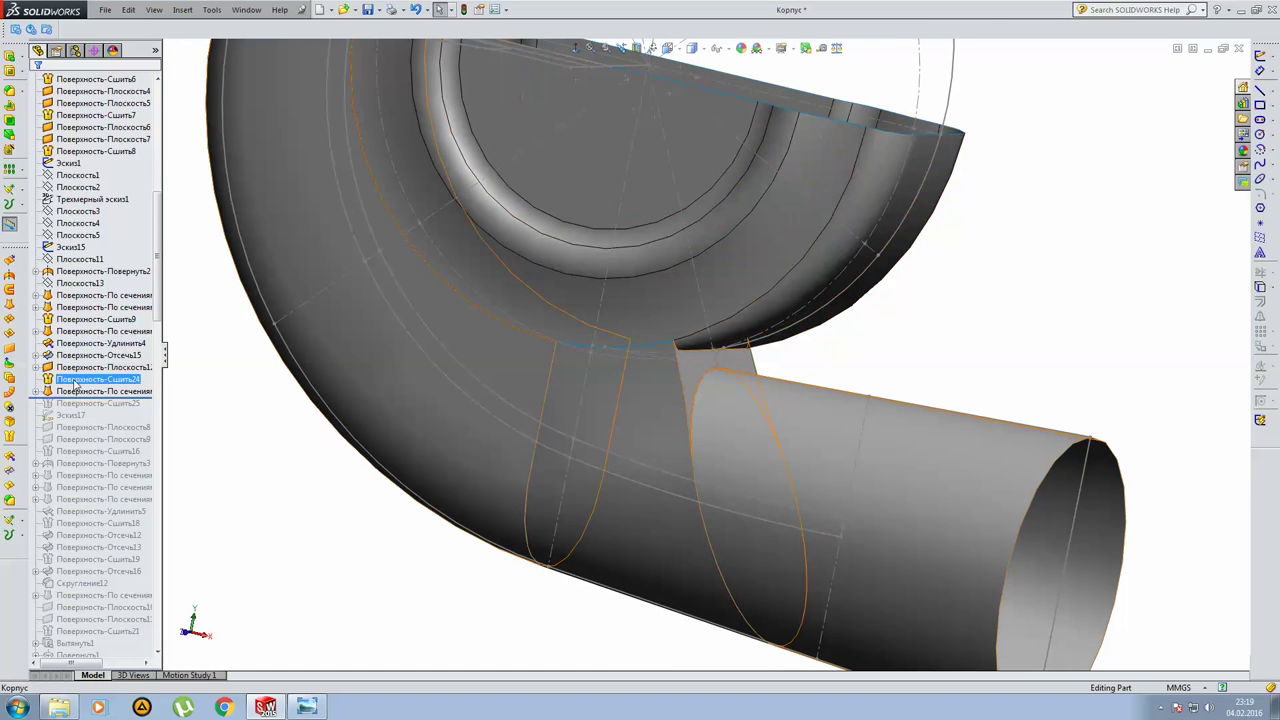
left_click(75, 391, "ctrl")
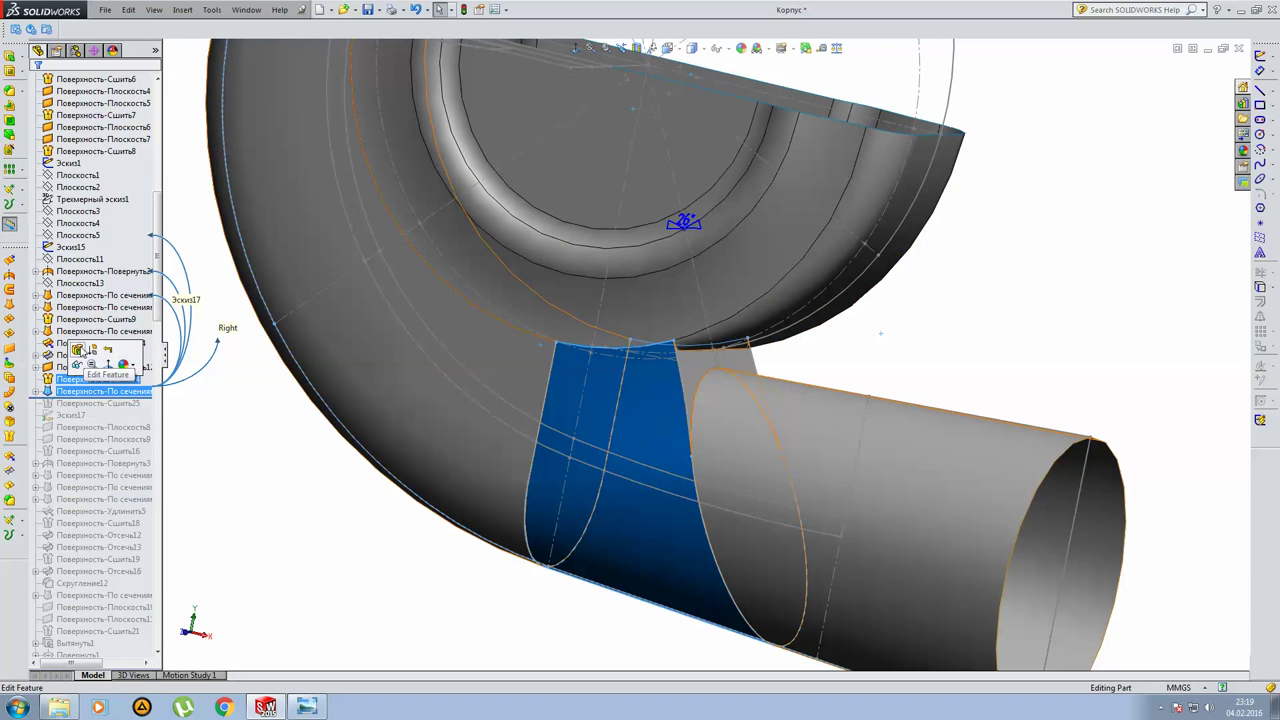
left_click(79, 350)
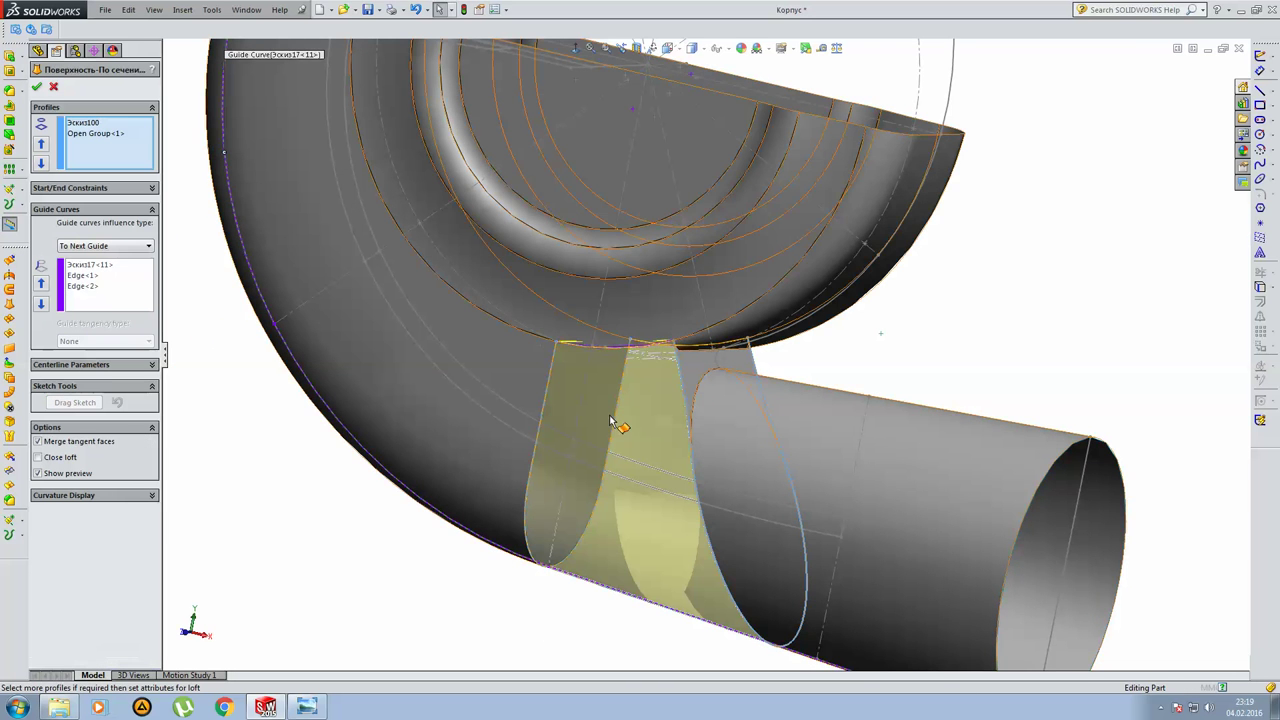
mouse_move(712, 402)
middle_mouse_down()
mouse_move(686, 394)
mouse_move(611, 417)
mouse_move(686, 423)
middle_mouse_up()
scroll(700, 423, "down", 3)
scroll(678, 549, "down", 3)
scroll(678, 549, "down", 2)
scroll(706, 528, "up", 5)
mouse_move(771, 409)
middle_mouse_down()
mouse_move(823, 363)
mouse_move(975, 415)
mouse_move(766, 291)
mouse_move(809, 269)
mouse_move(846, 306)
mouse_move(878, 311)
mouse_move(686, 314)
mouse_move(457, 403)
mouse_move(466, 434)
mouse_move(530, 388)
mouse_move(670, 379)
middle_mouse_up()
key("Return")
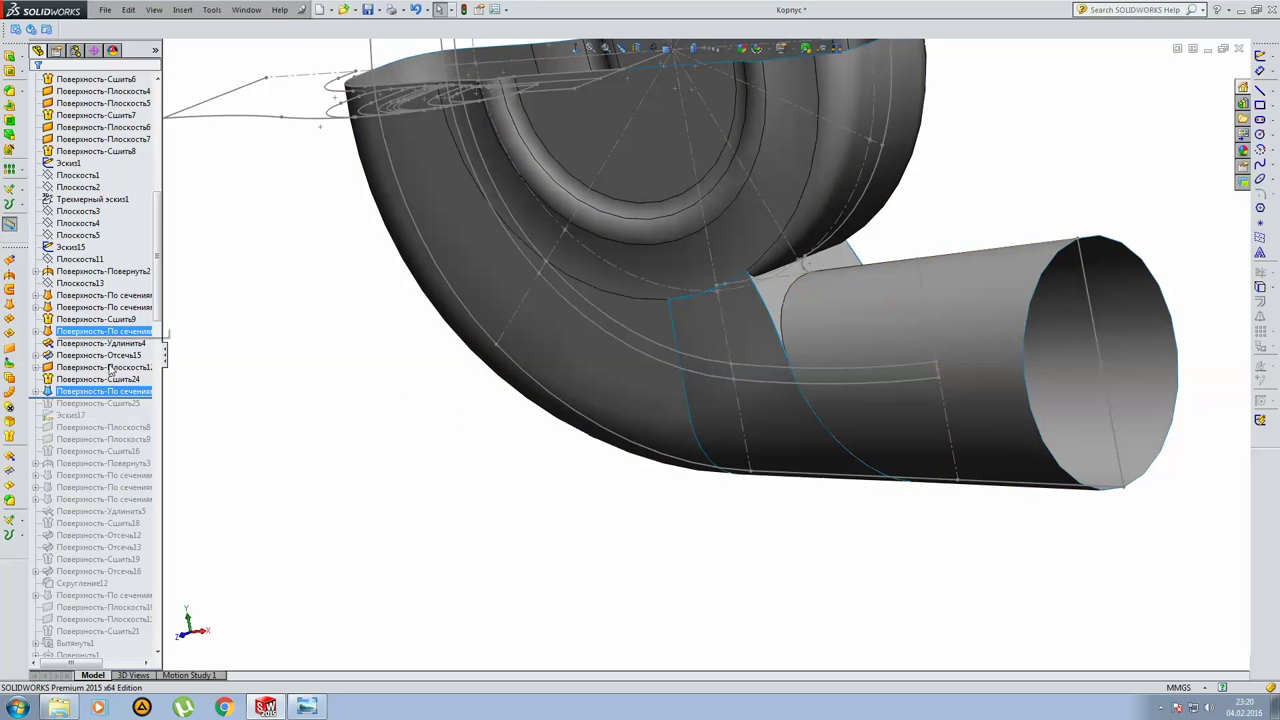
left_click(35, 391)
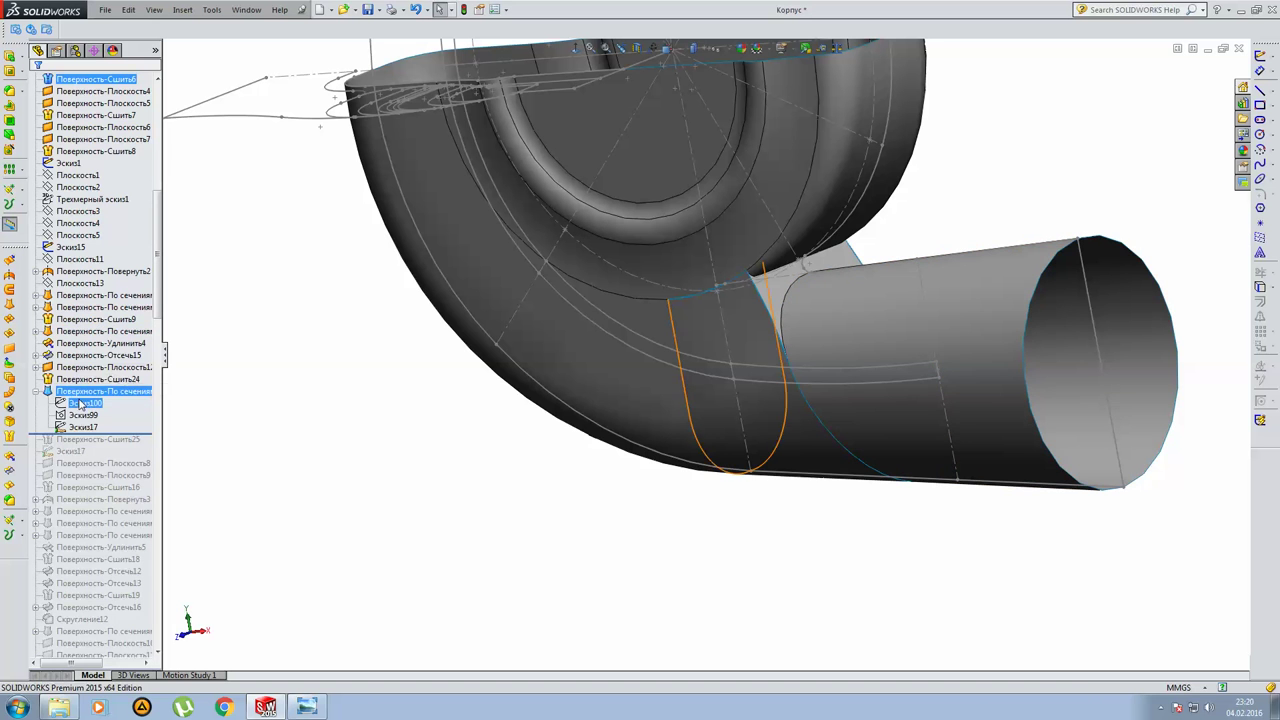
left_click(80, 402)
left_click(87, 364)
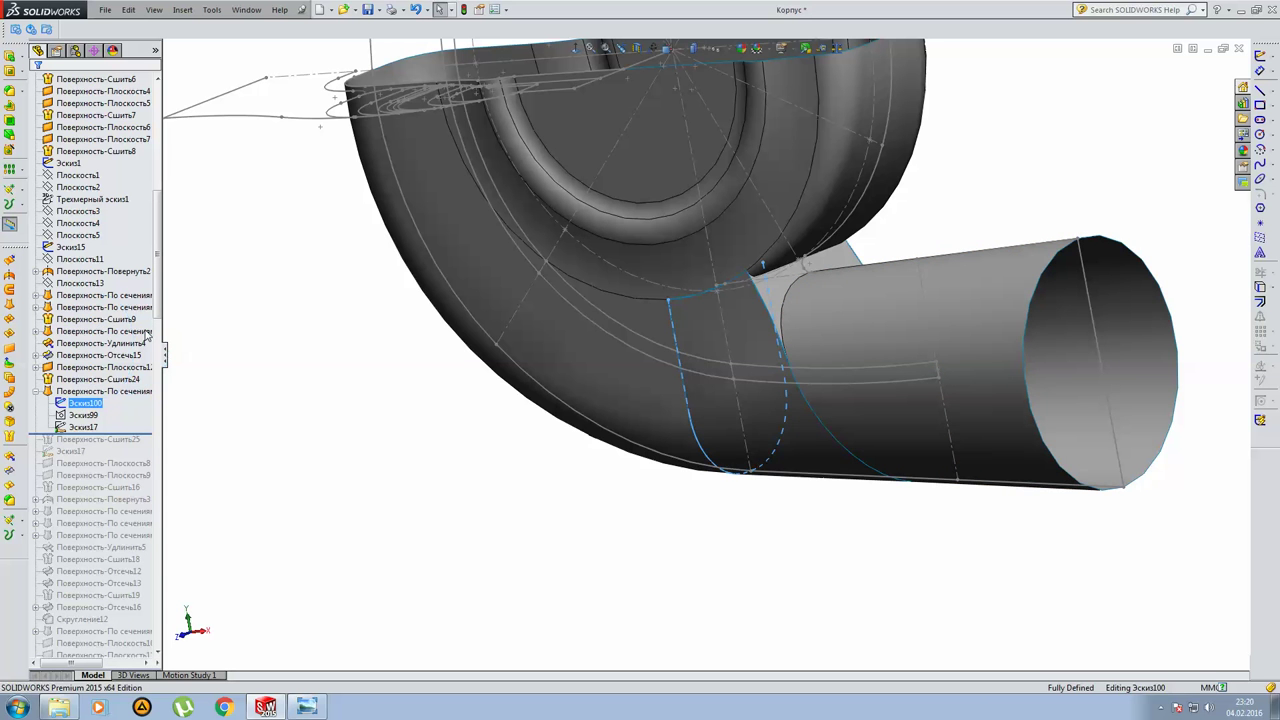
left_click(585, 52)
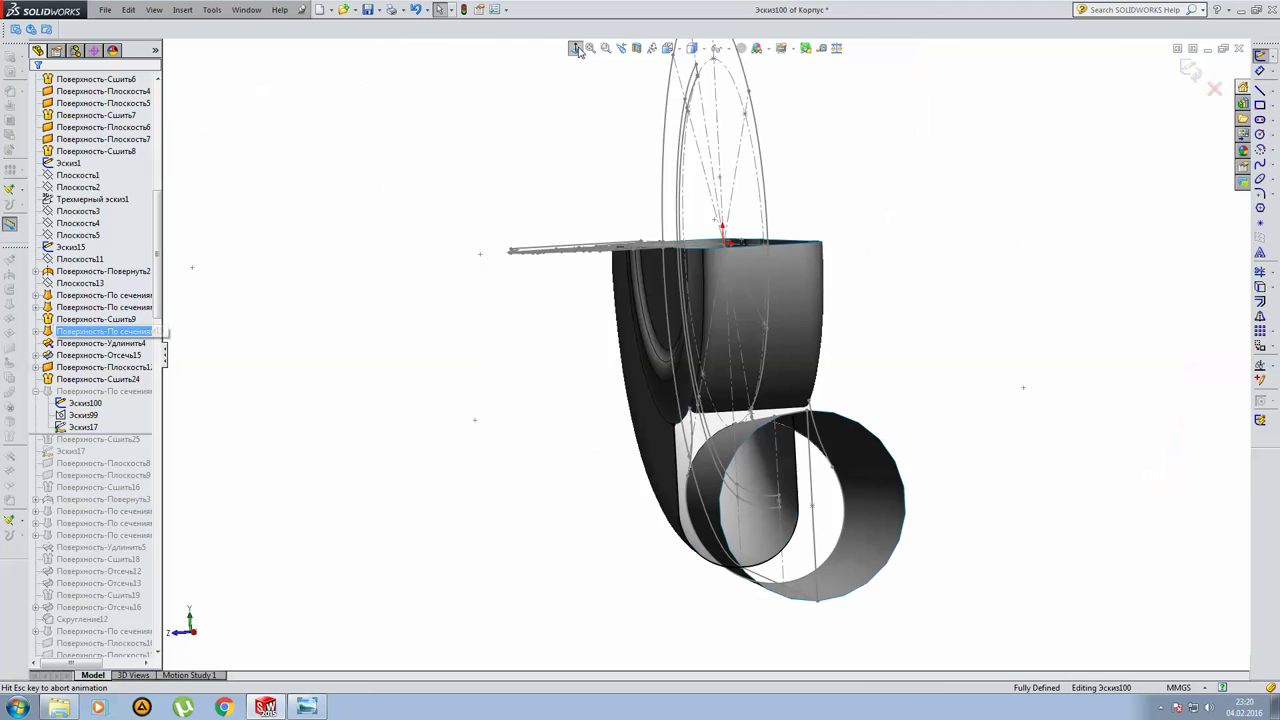
middle_click_drag(743, 505, 788, 493)
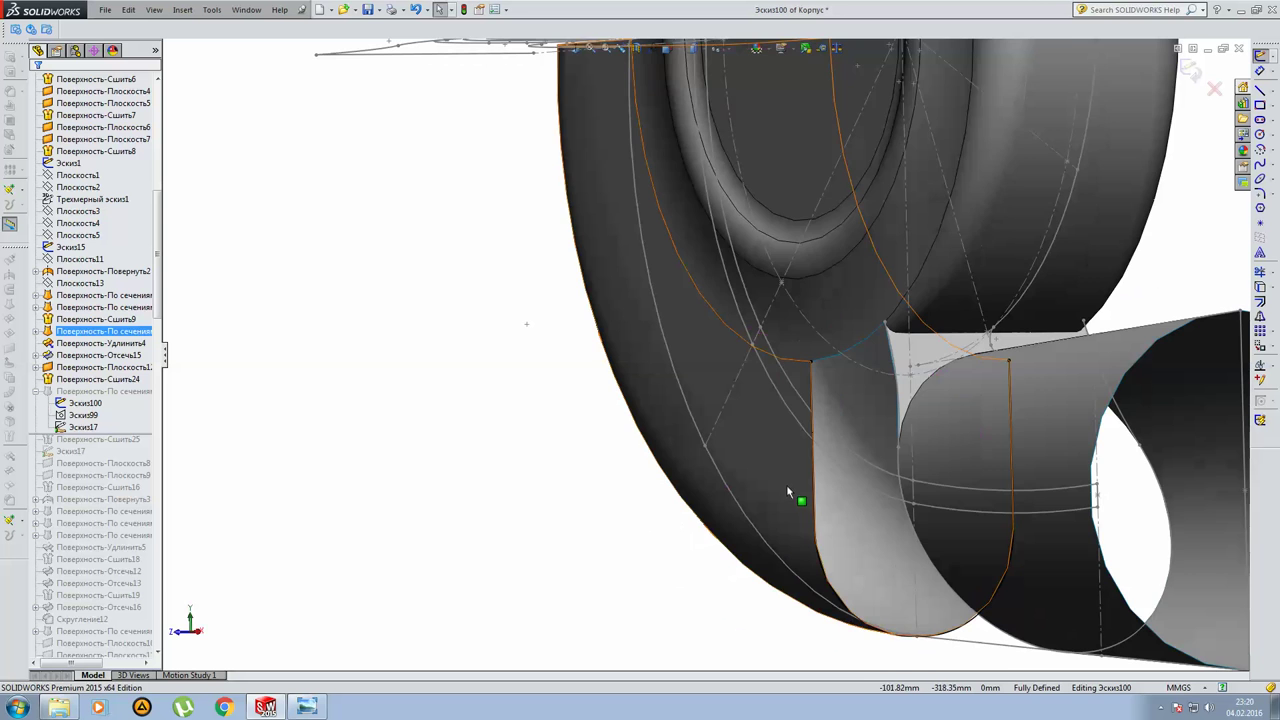
middle_click_drag(783, 425, 820, 443)
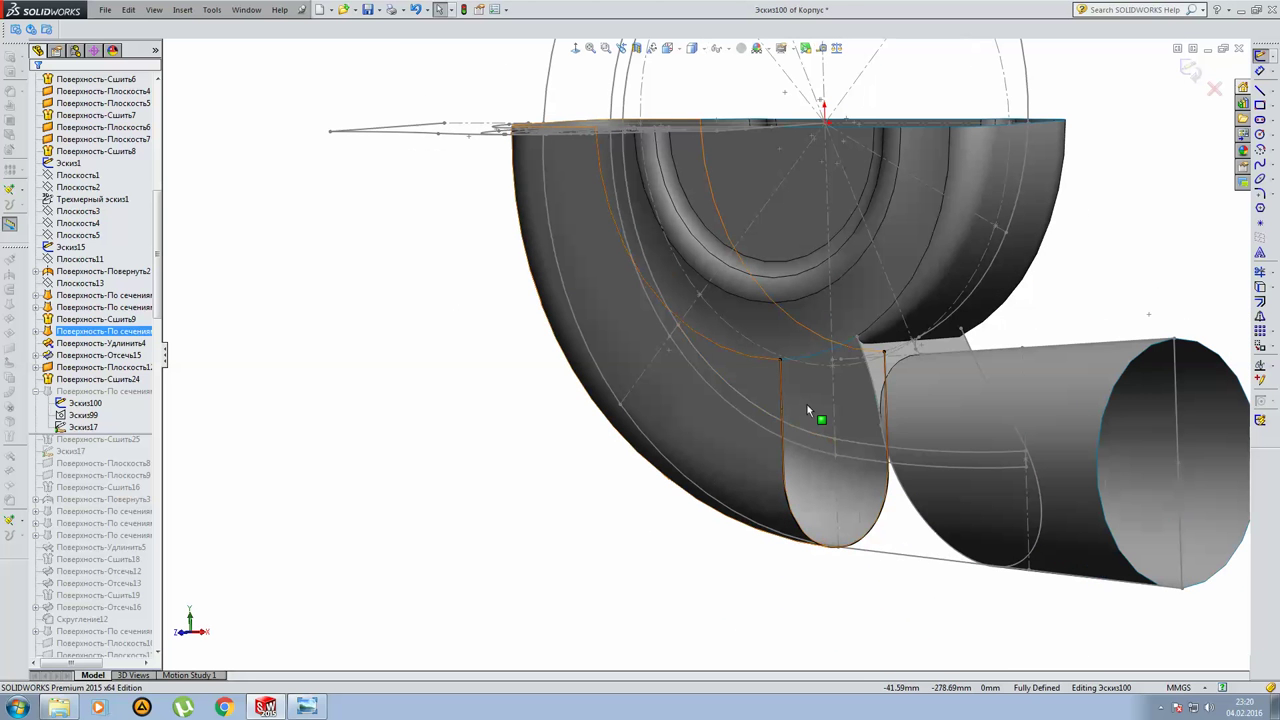
left_click(1190, 70)
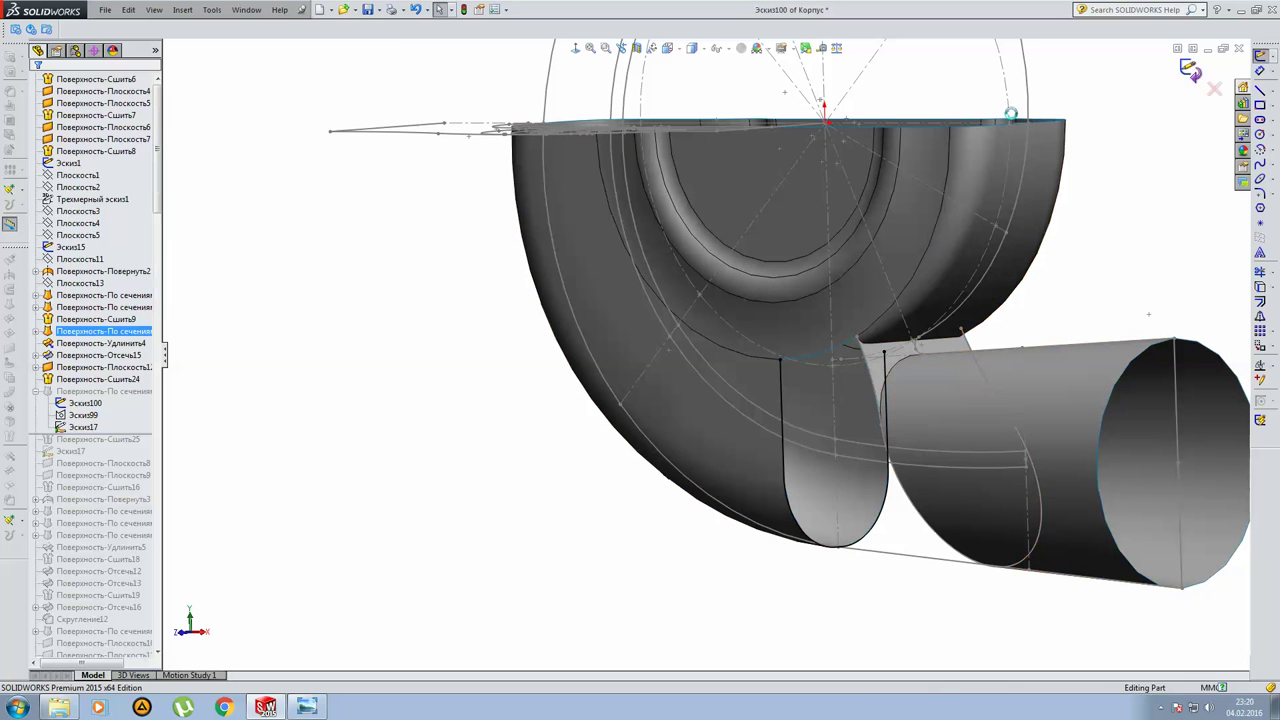
left_click(85, 403)
left_click(83, 415, "ctrl")
left_click(91, 379)
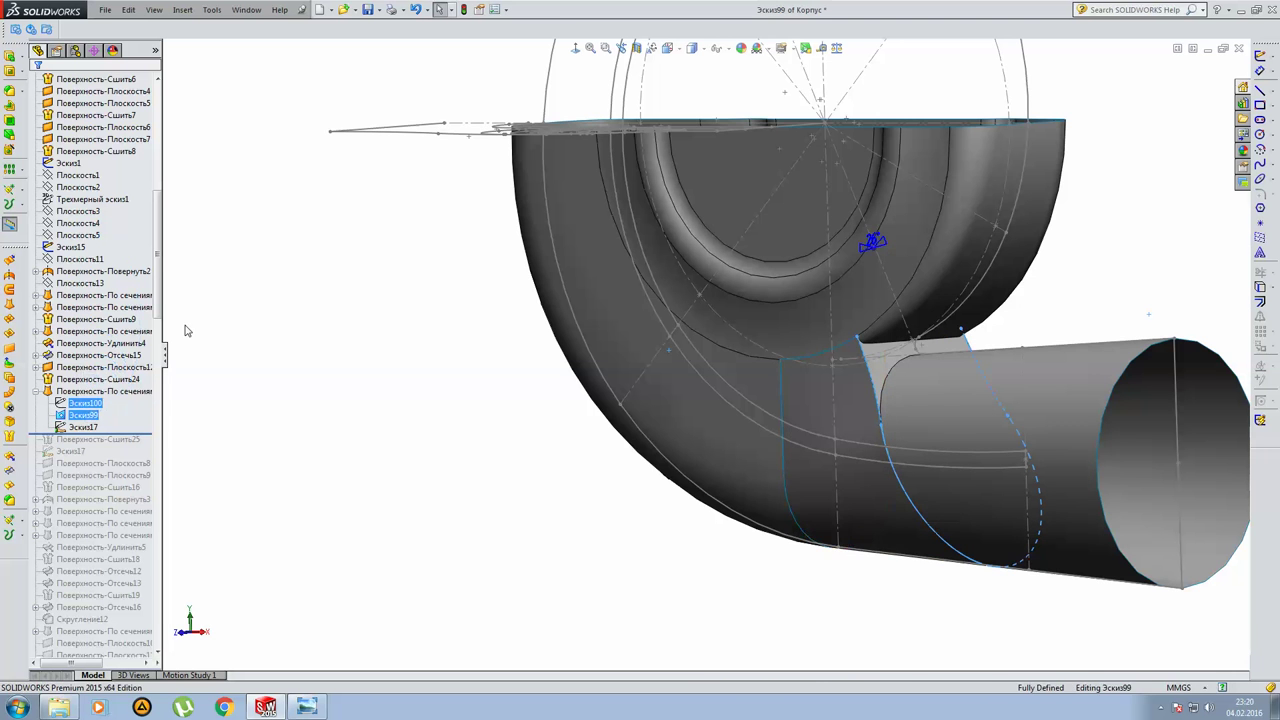
key("ctrl+8")
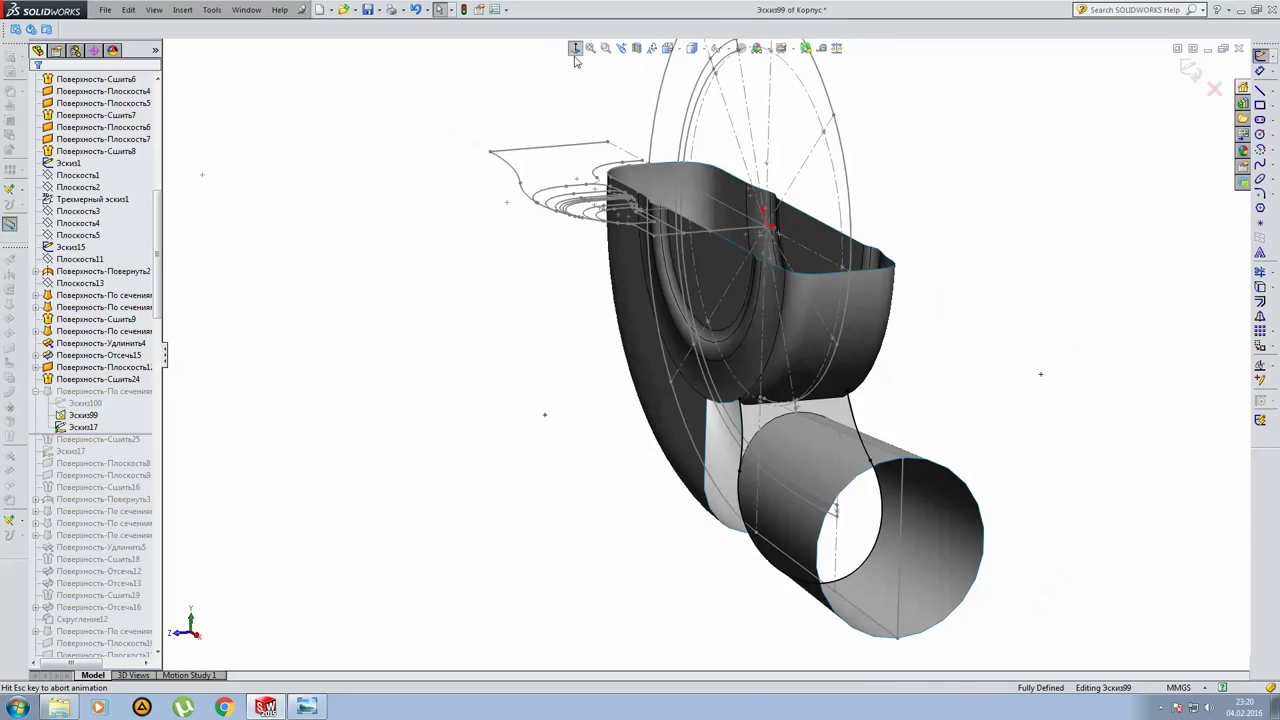
scroll(710, 485, "down", 3)
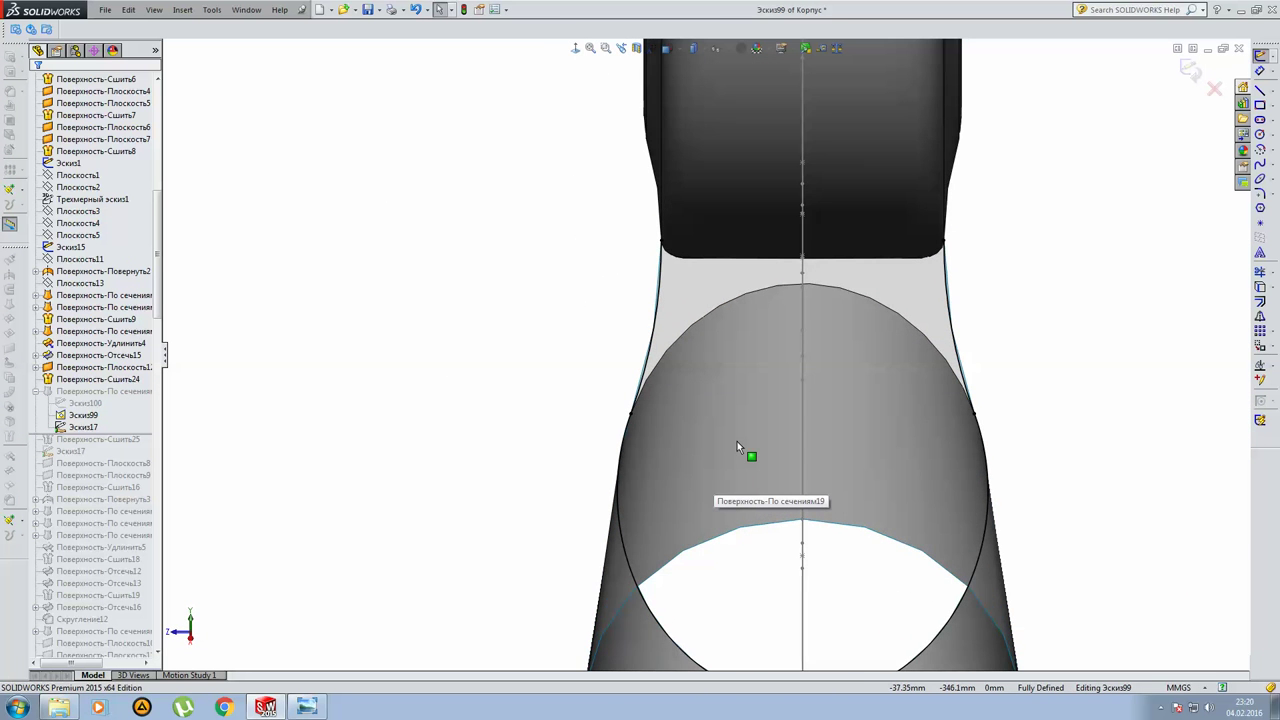
mouse_move(737, 441)
middle_mouse_down()
mouse_move(906, 366)
mouse_move(826, 391)
mouse_move(998, 416)
mouse_move(1040, 350)
middle_mouse_up()
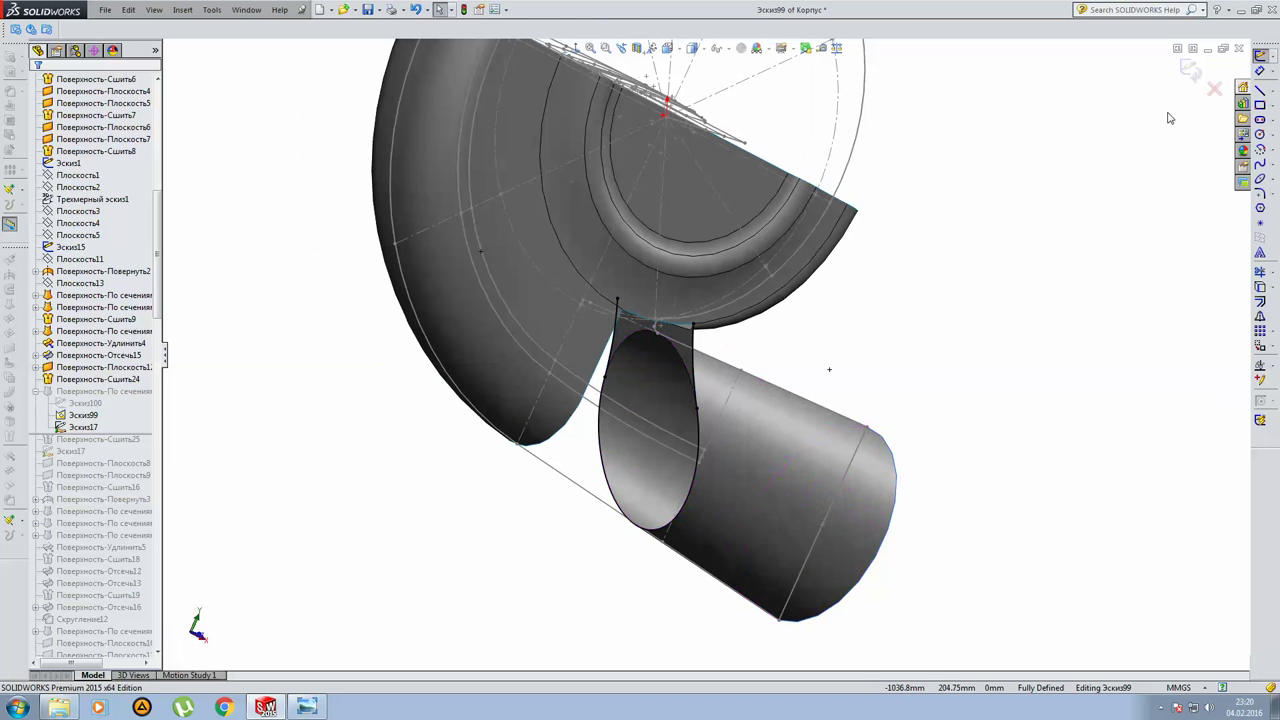
left_click(1195, 70)
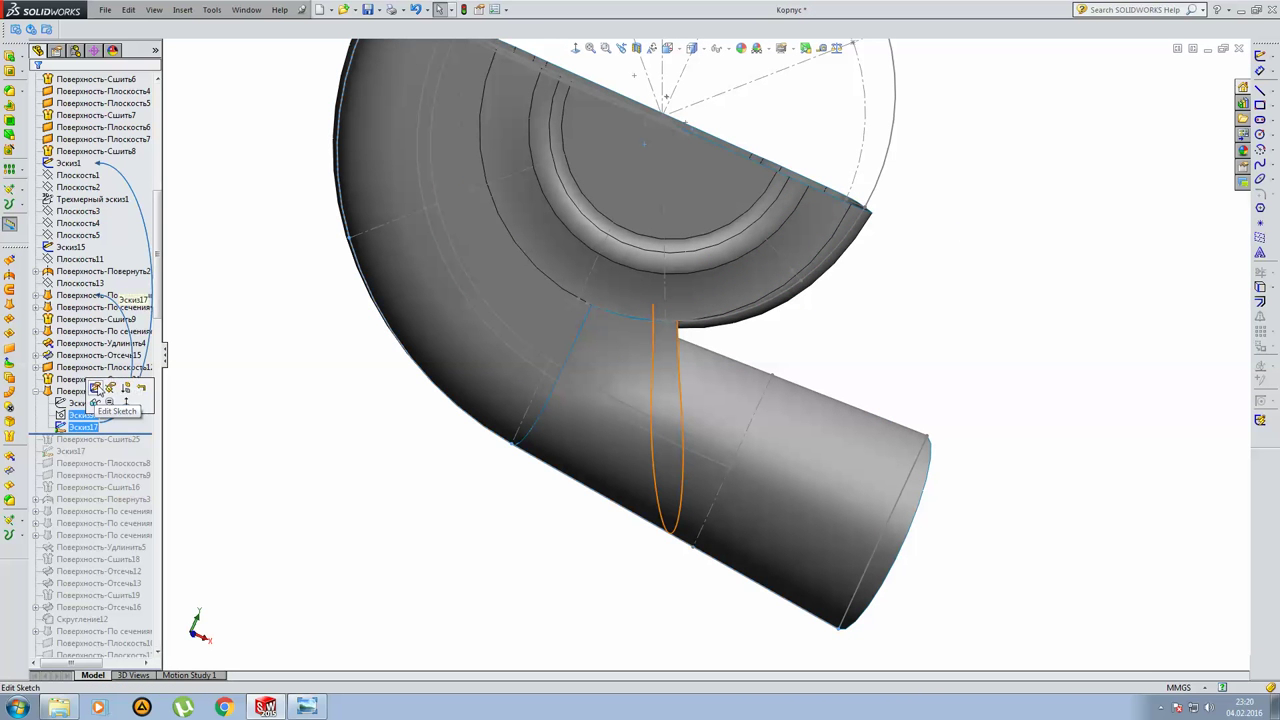
left_click(70, 400)
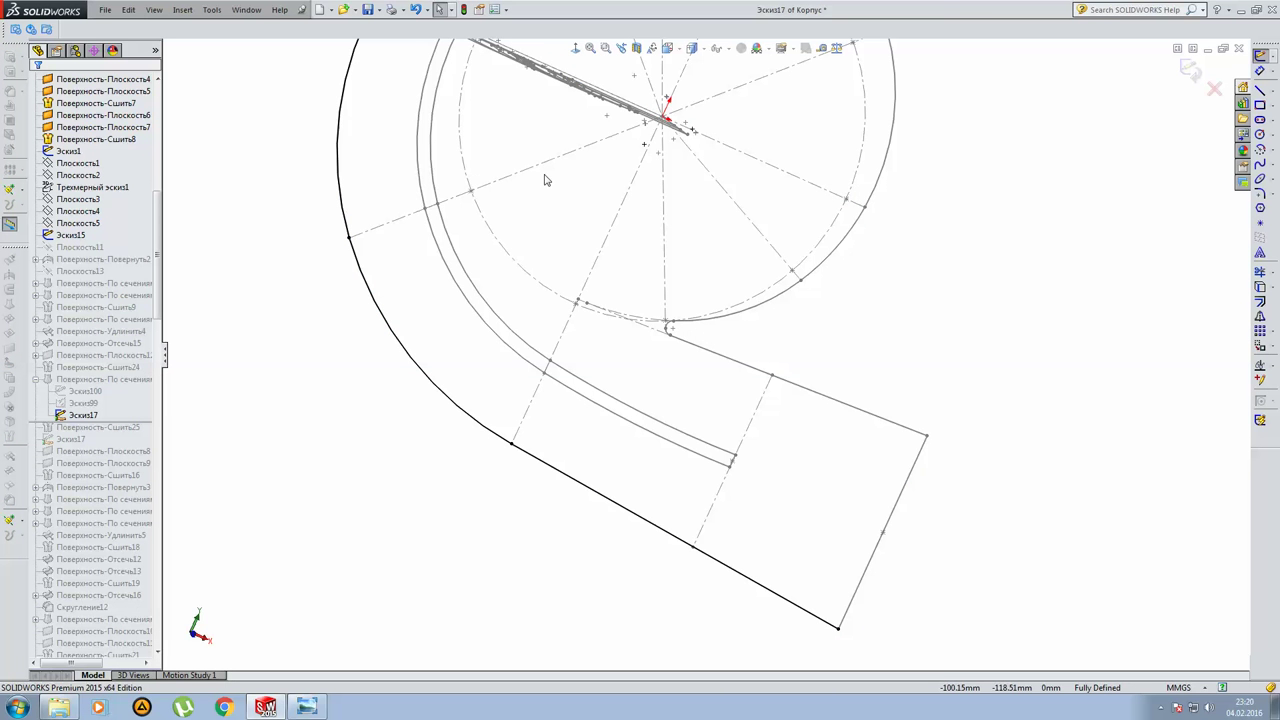
scroll(690, 160, "up", 3)
middle_click_drag(686, 214, 566, 103)
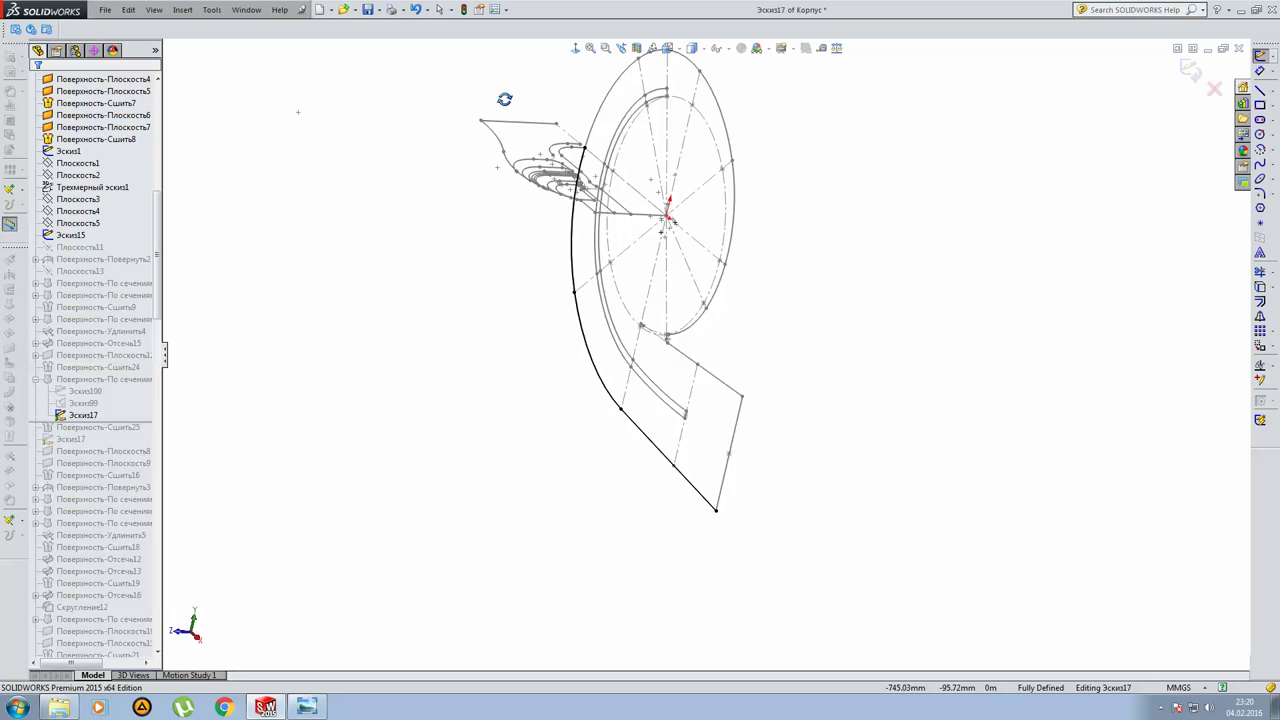
key("Escape")
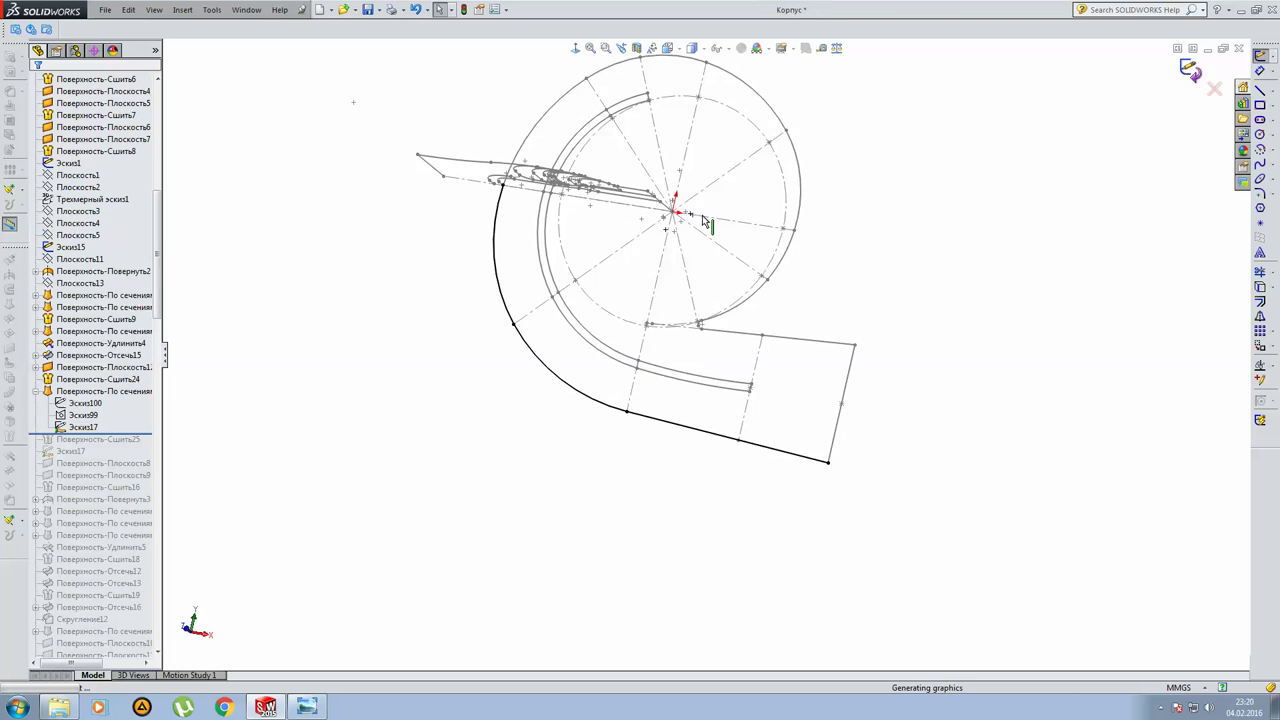
left_click(36, 391)
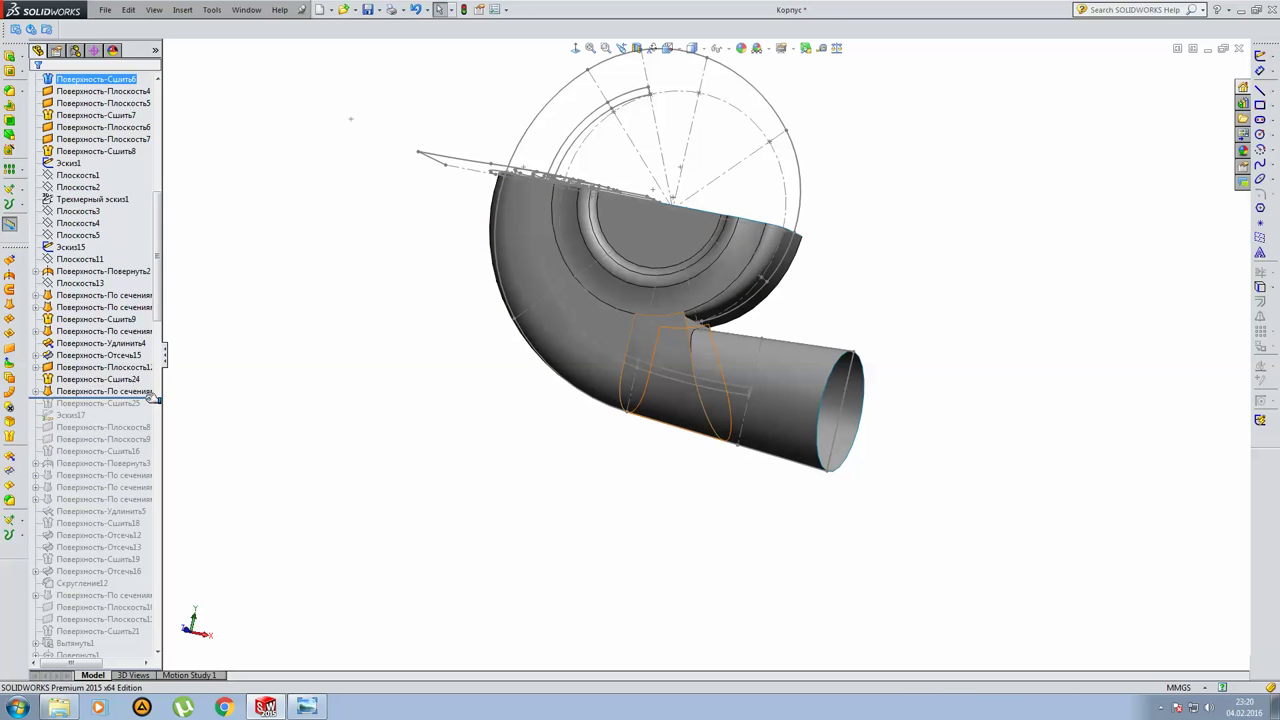
Roll the history back to Плоскость13, then forward past Эскиз17 and Поверхность-Плоскость8.
left_click_drag(132, 405, 100, 270)
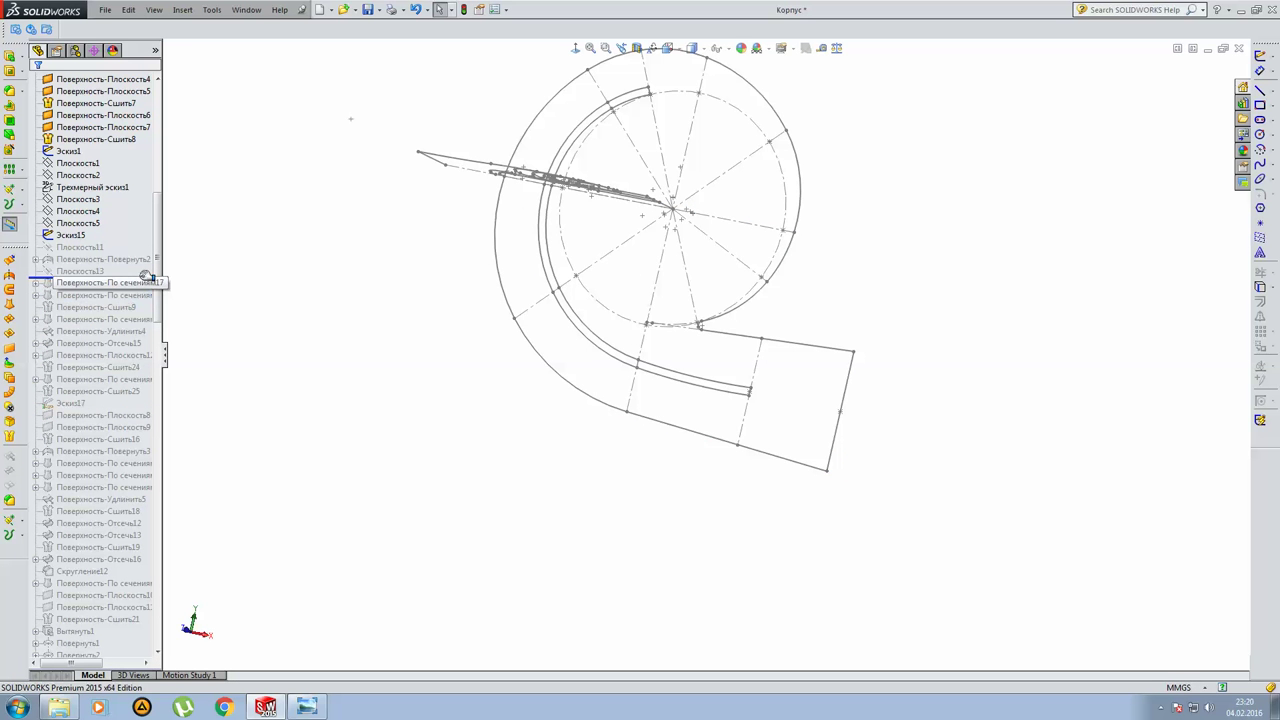
left_click_drag(143, 280, 132, 412)
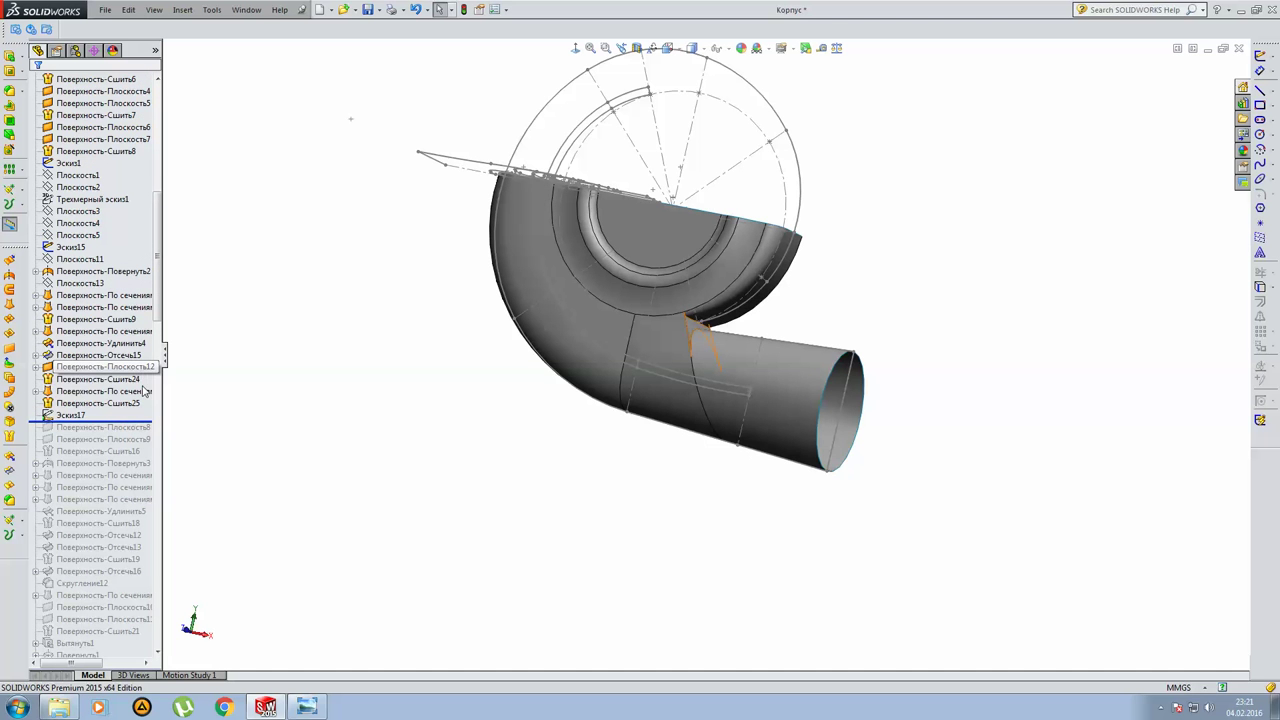
left_click(133, 428)
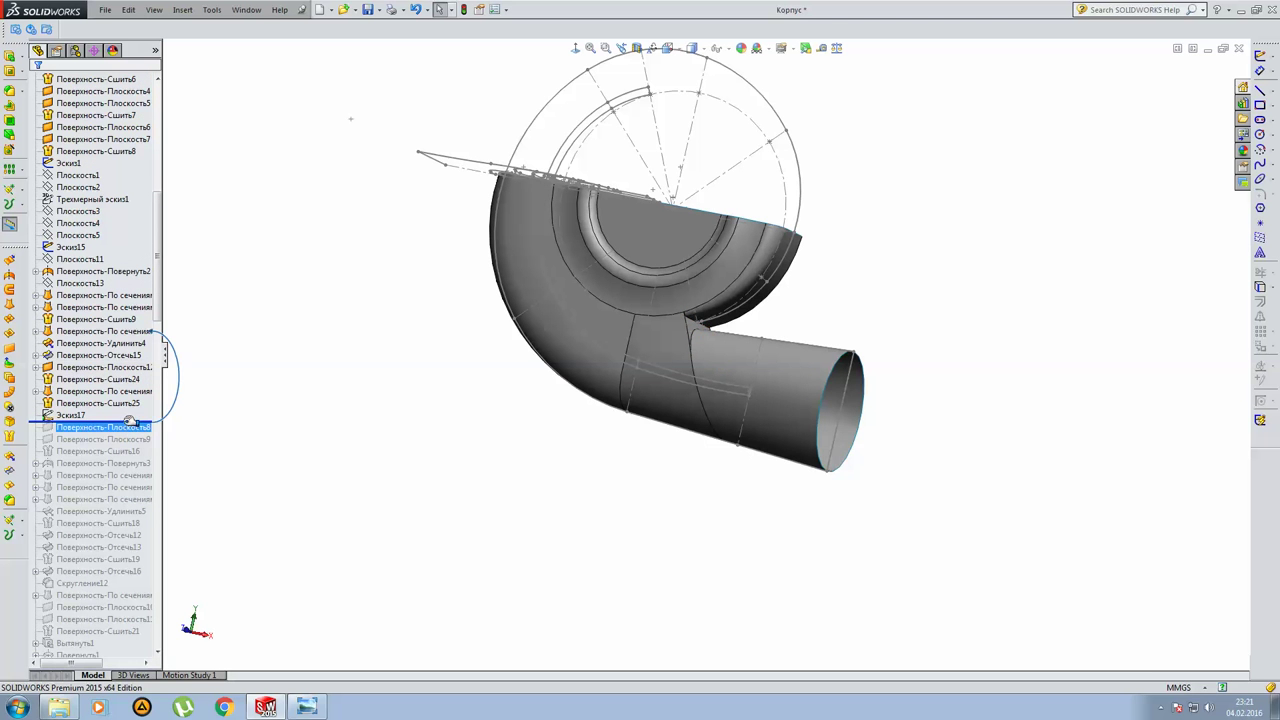
left_click_drag(129, 421, 130, 438)
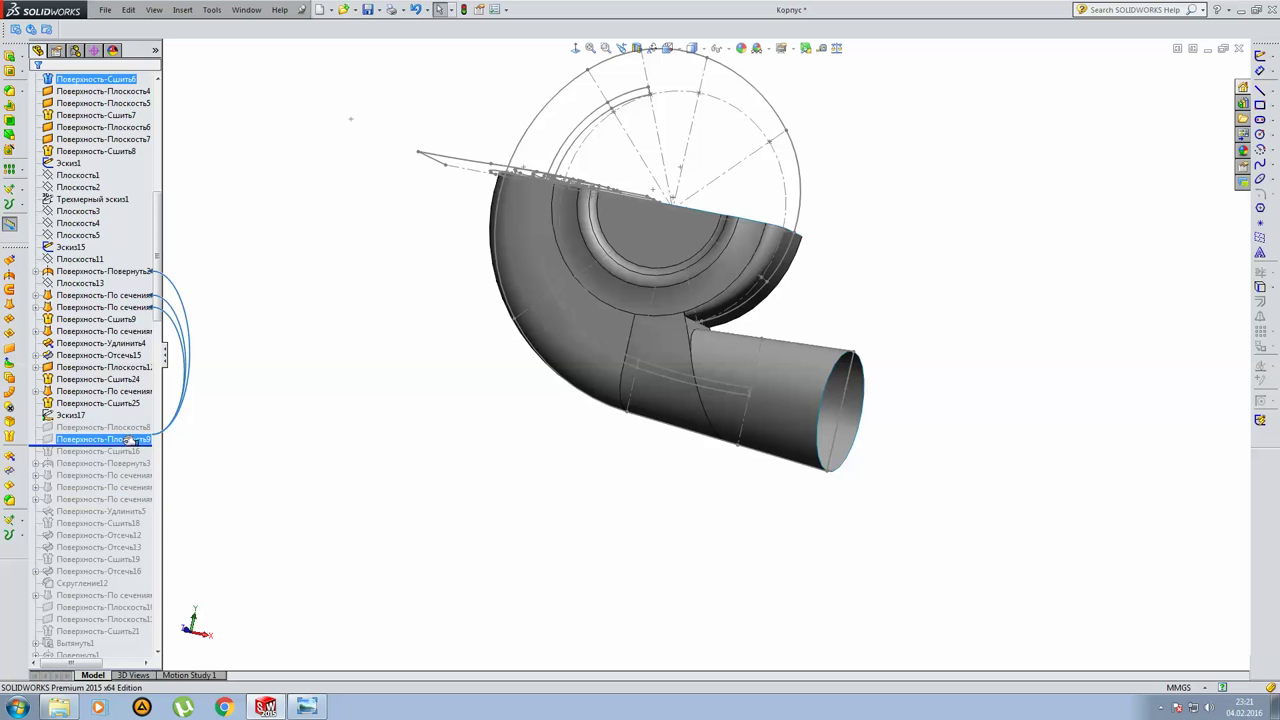
left_click(130, 427)
left_click(74, 415)
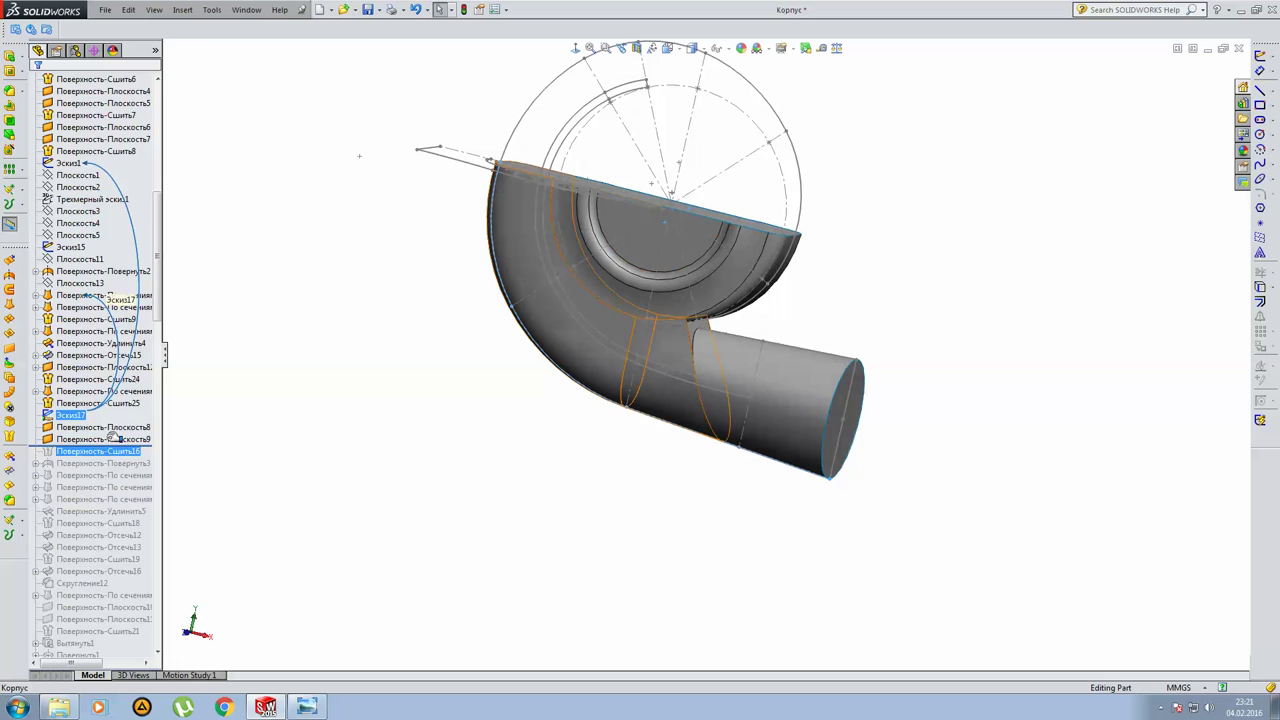
left_click(110, 427)
Review the bounding edges of planar surfaces Поверхность-Плоскость8 and Плоскость9, then confirm the top cap.
left_click(113, 394)
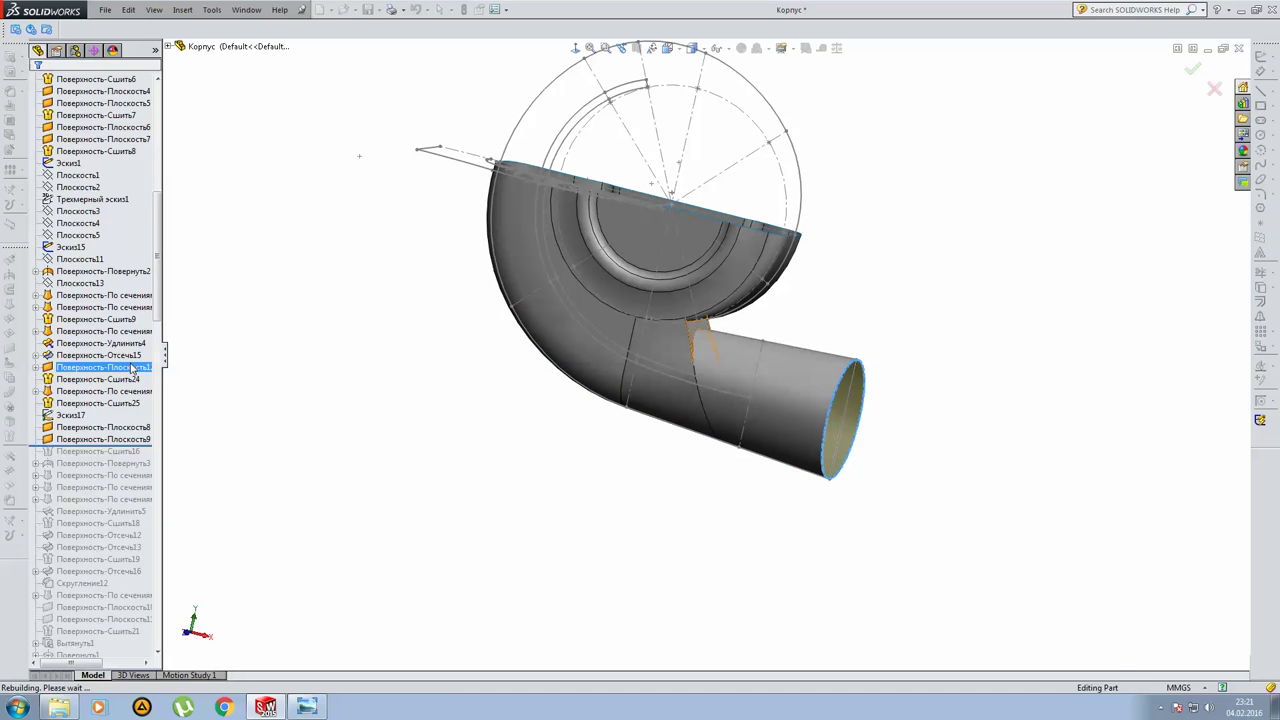
left_click(52, 441)
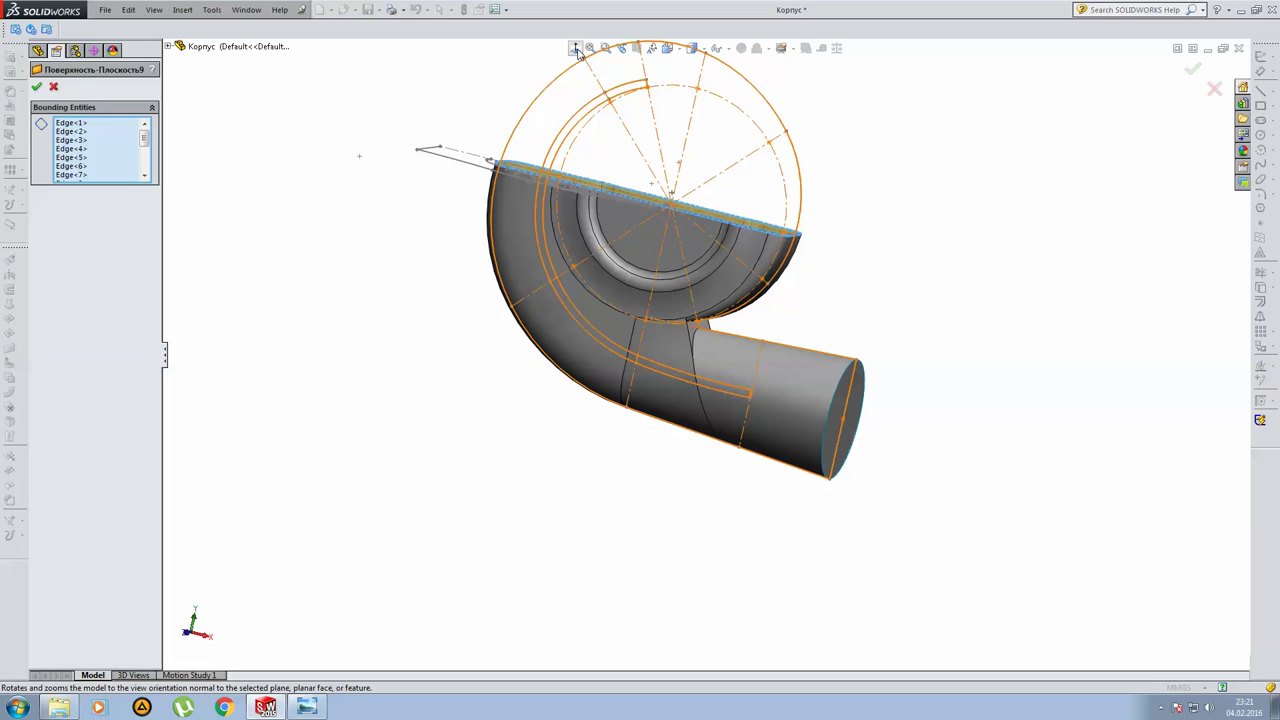
key("Return")
mouse_move(608, 185)
middle_mouse_down()
mouse_move(549, 331)
mouse_move(571, 371)
mouse_move(571, 280)
mouse_move(585, 284)
middle_mouse_up()
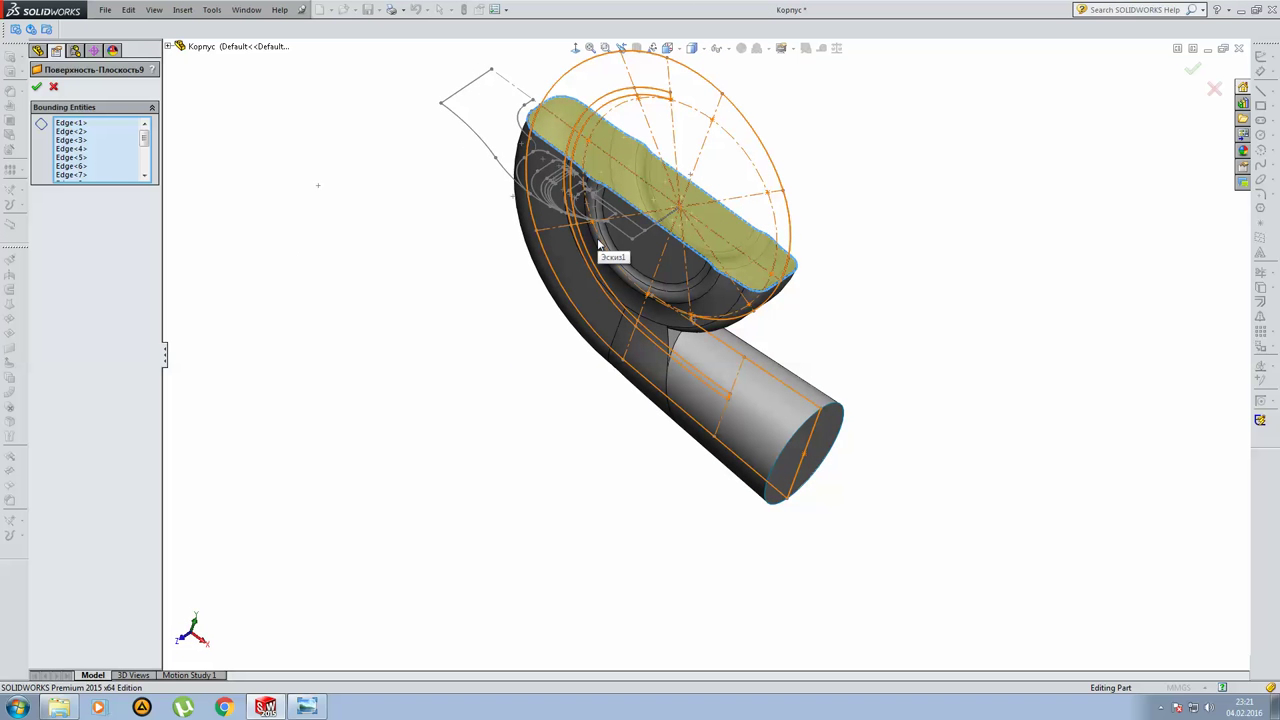
key("Return")
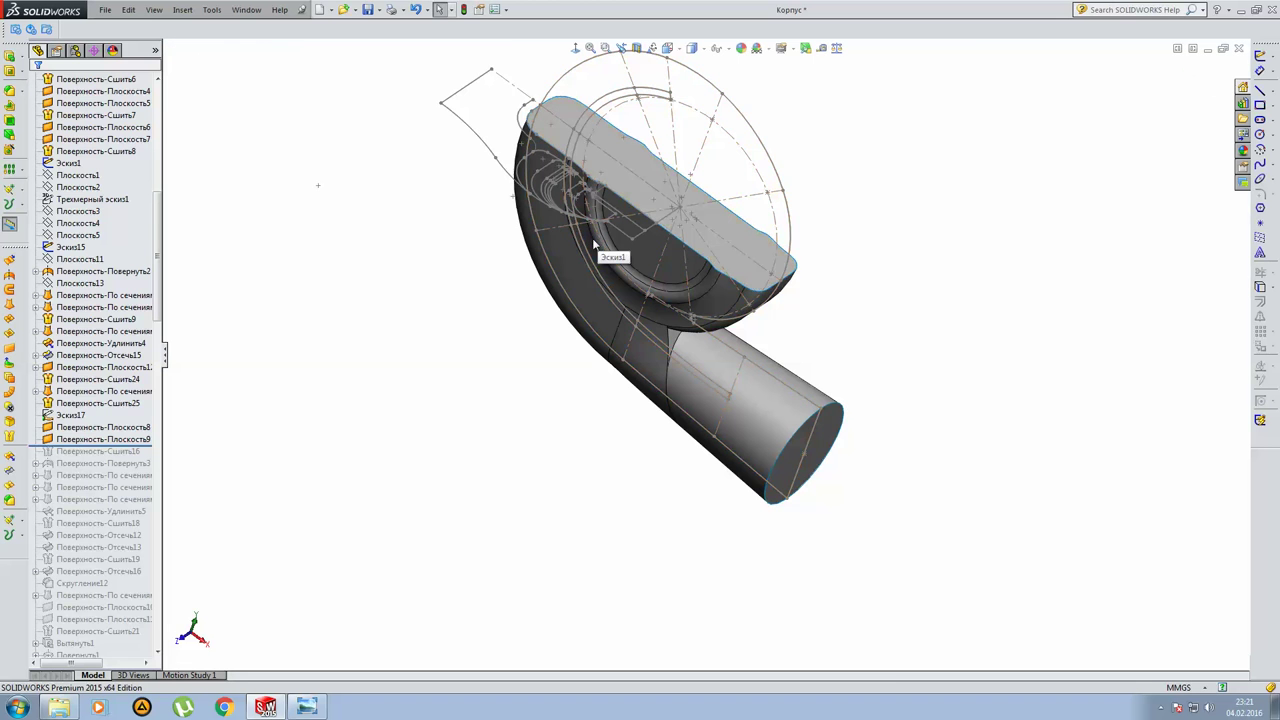
Roll forward through knit Поверхность-Сшить16 and confirm it with 'Try to form solid' kept checked.
scroll(186, 463, "down", 3)
scroll(1009, 150, "up", 4)
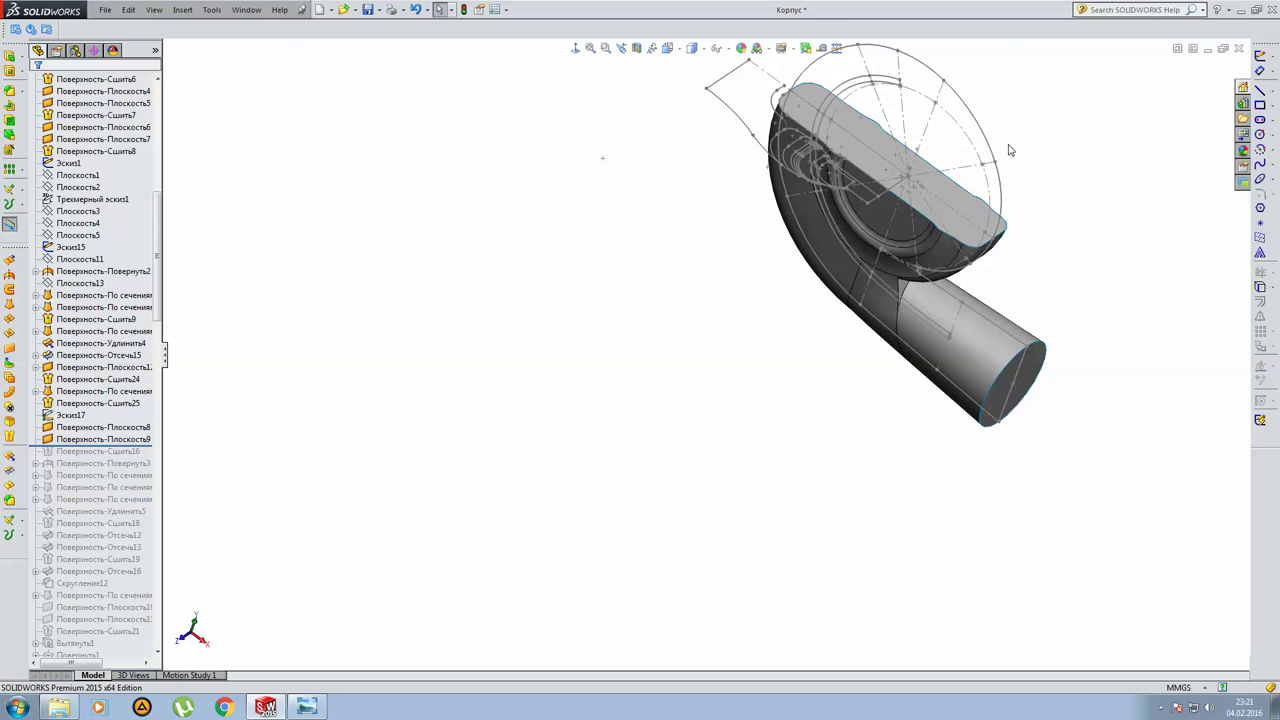
scroll(1009, 150, "down", 3)
scroll(971, 349, "up", 2)
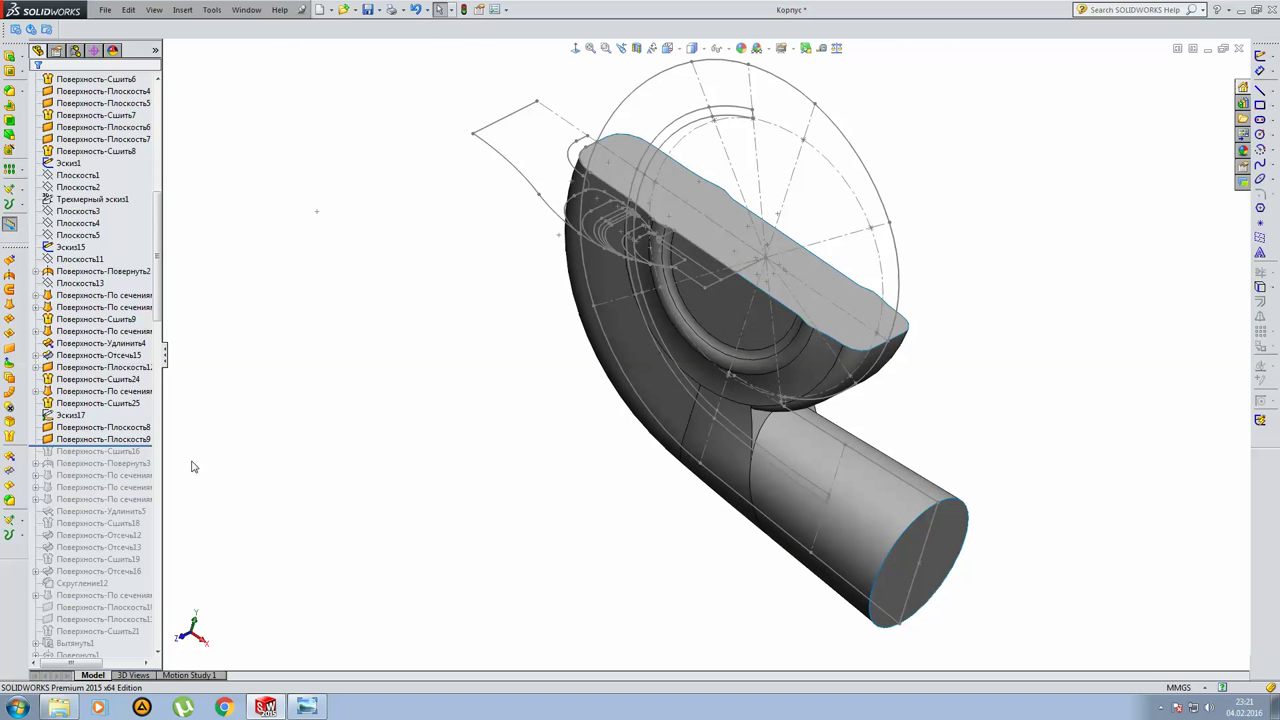
scroll(148, 463, "down", 5)
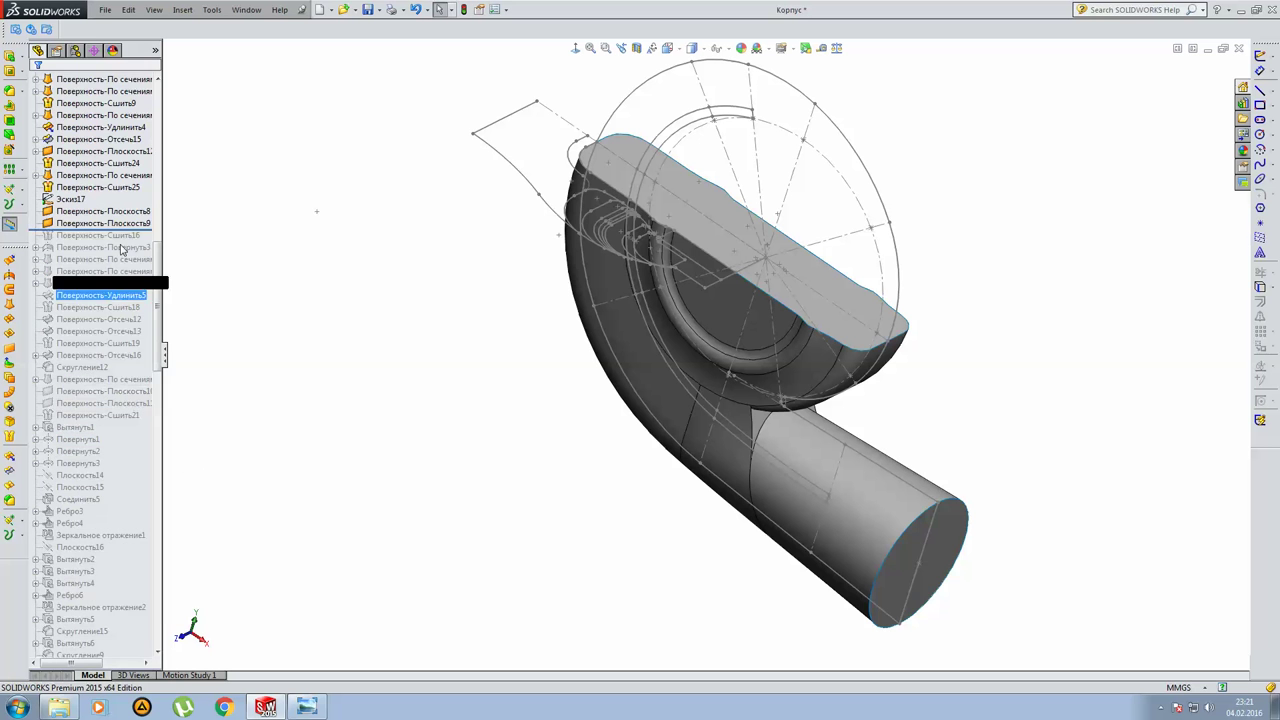
left_click(137, 235)
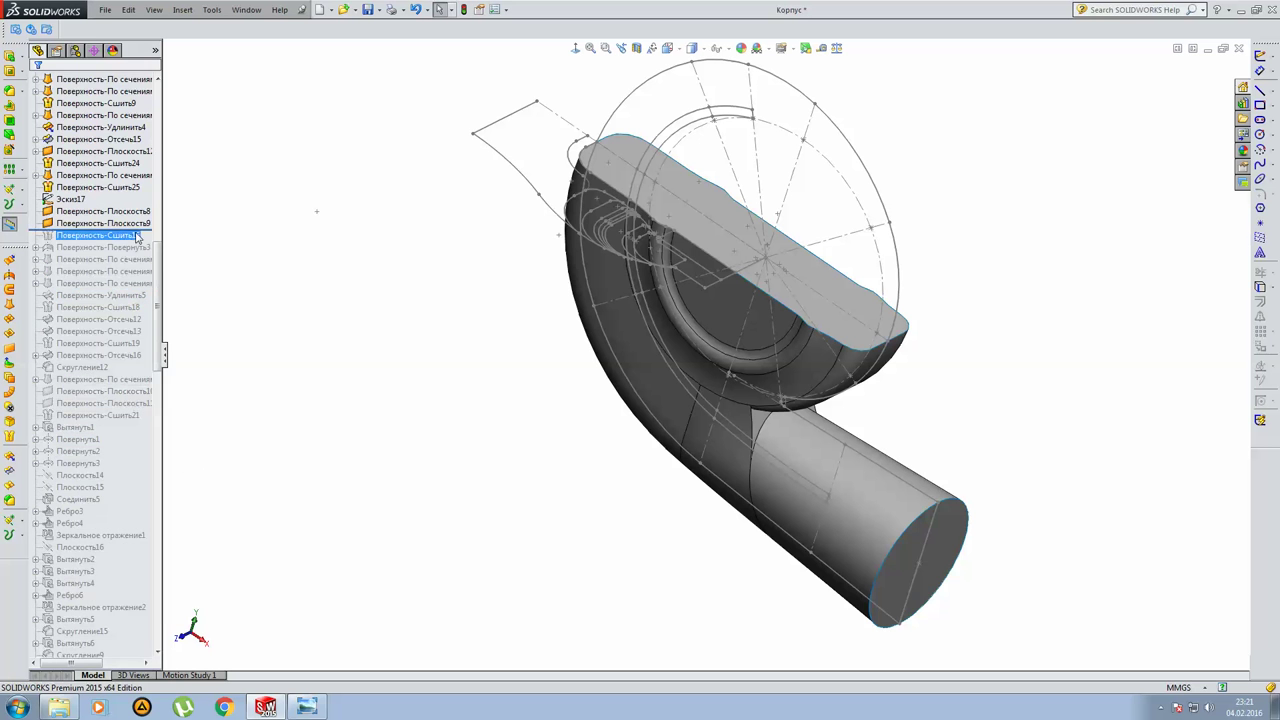
scroll(114, 238, "down", 1)
left_click(113, 230)
left_click(104, 224)
left_click(114, 193)
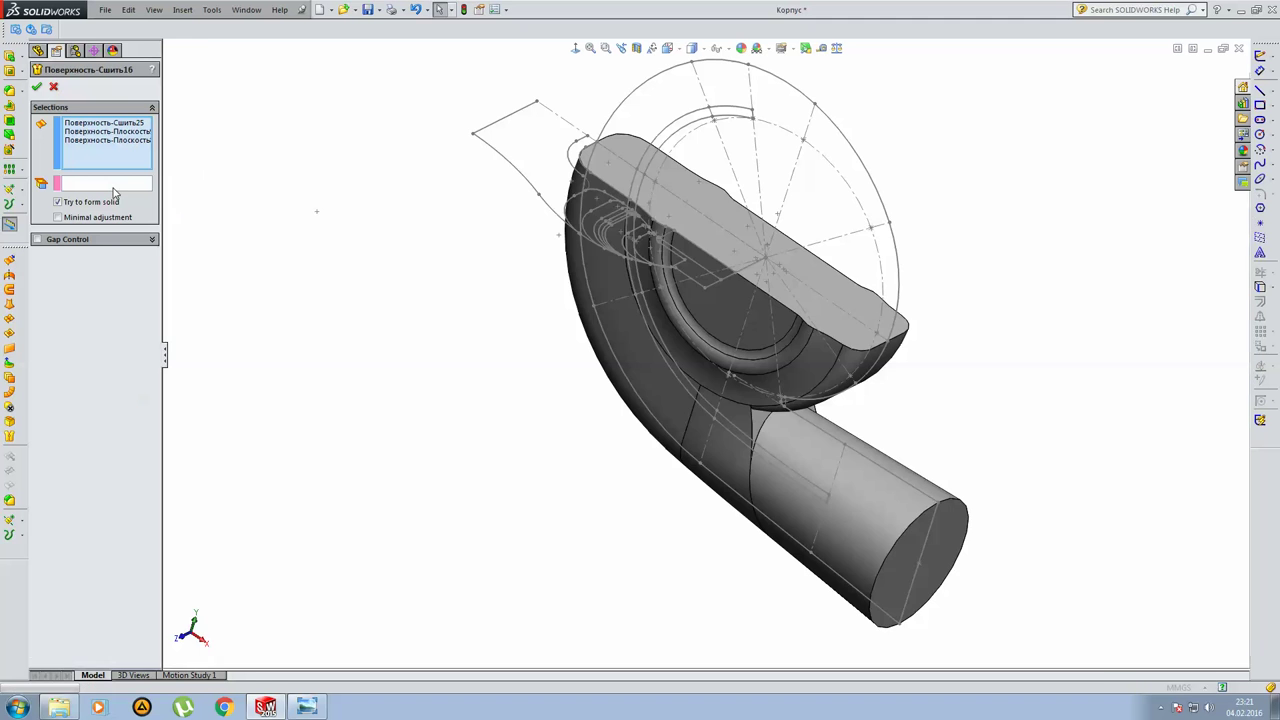
mouse_move(626, 451)
middle_mouse_down()
mouse_move(763, 429)
mouse_move(740, 466)
mouse_move(671, 429)
mouse_move(755, 468)
mouse_move(894, 434)
mouse_move(715, 465)
middle_mouse_up()
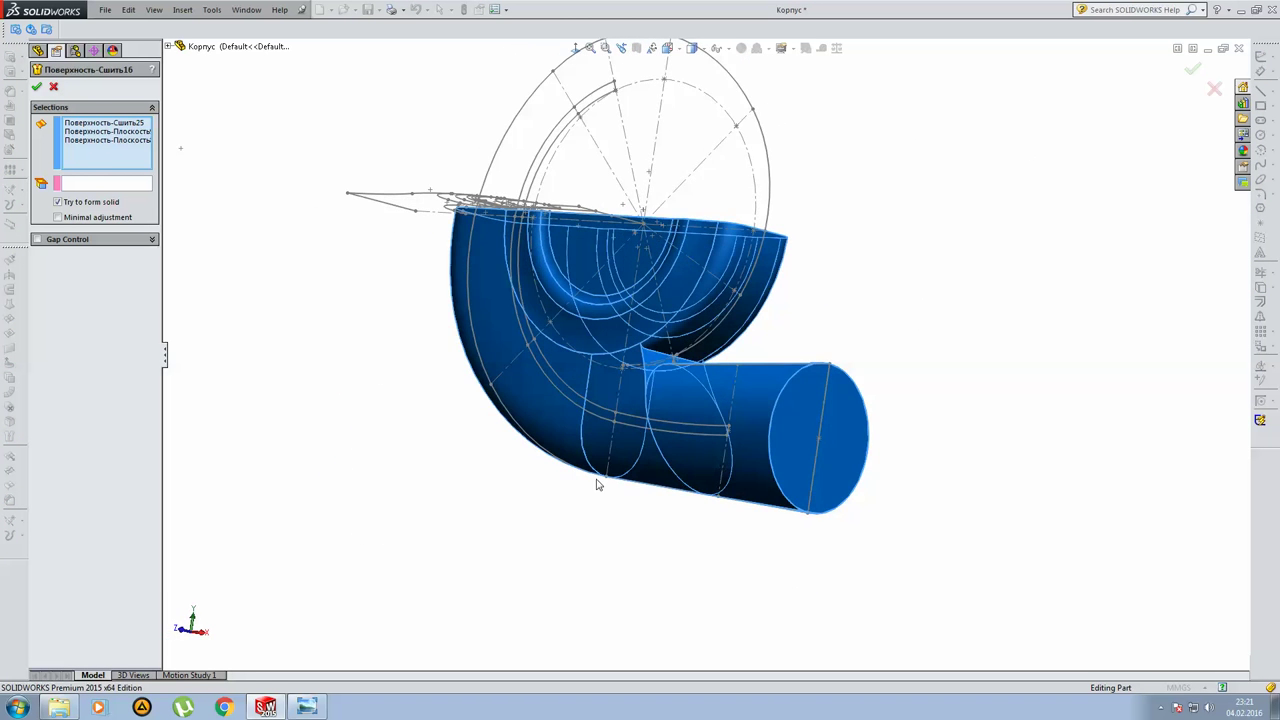
key("Return")
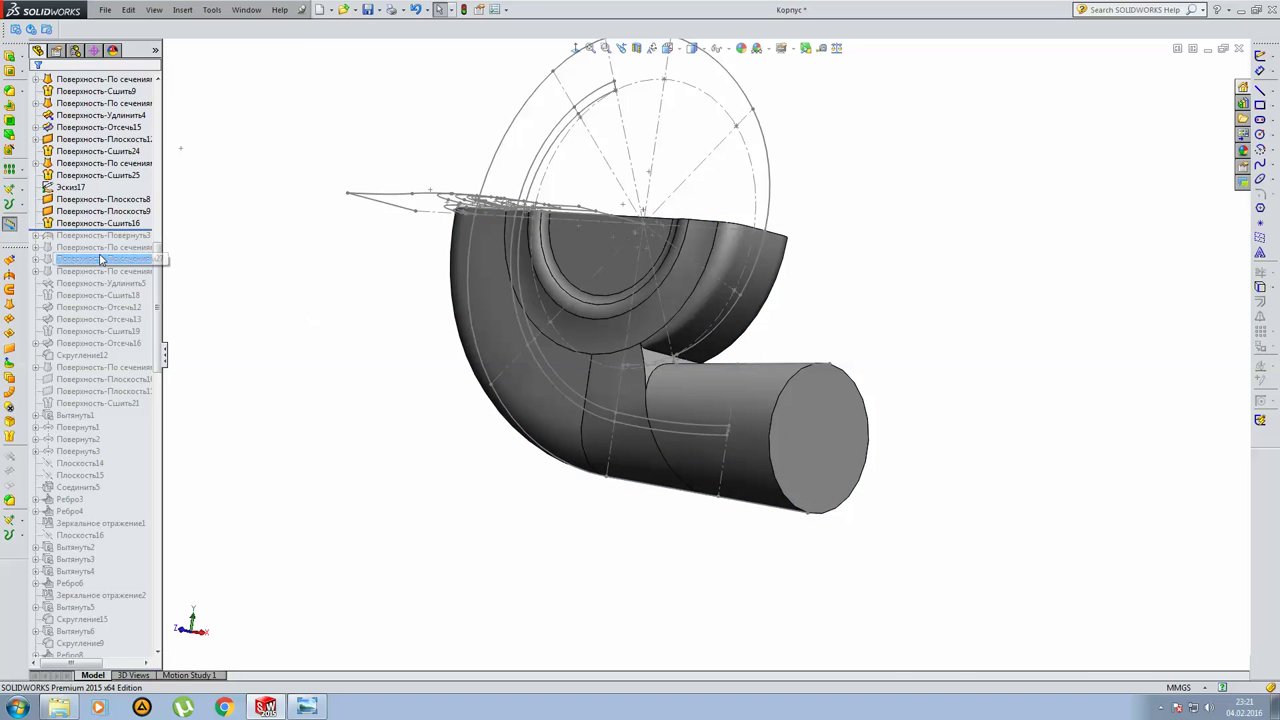
Review revolve Поверхность-Повернуть3 (axis Line12, Blind 180°) and accept it unchanged.
left_click(135, 232)
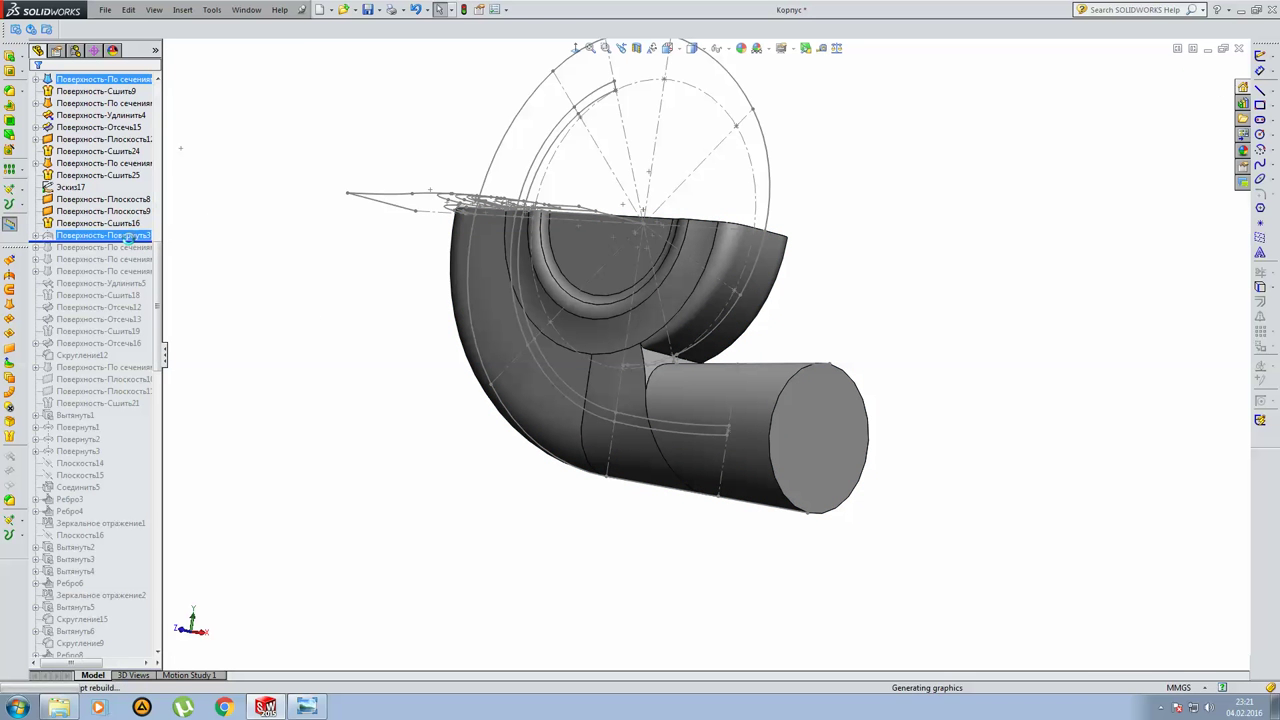
middle_click_drag(657, 250, 598, 278)
key("ctrl+4")
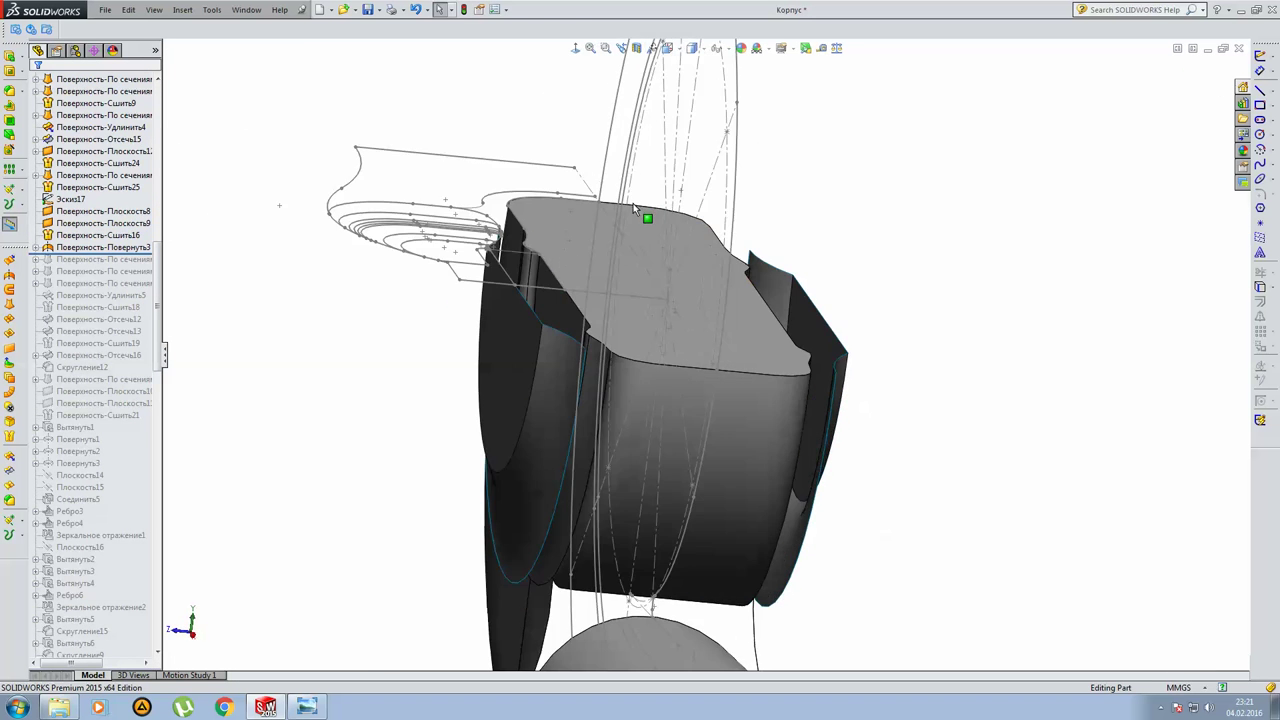
left_click(100, 247)
left_click(66, 208)
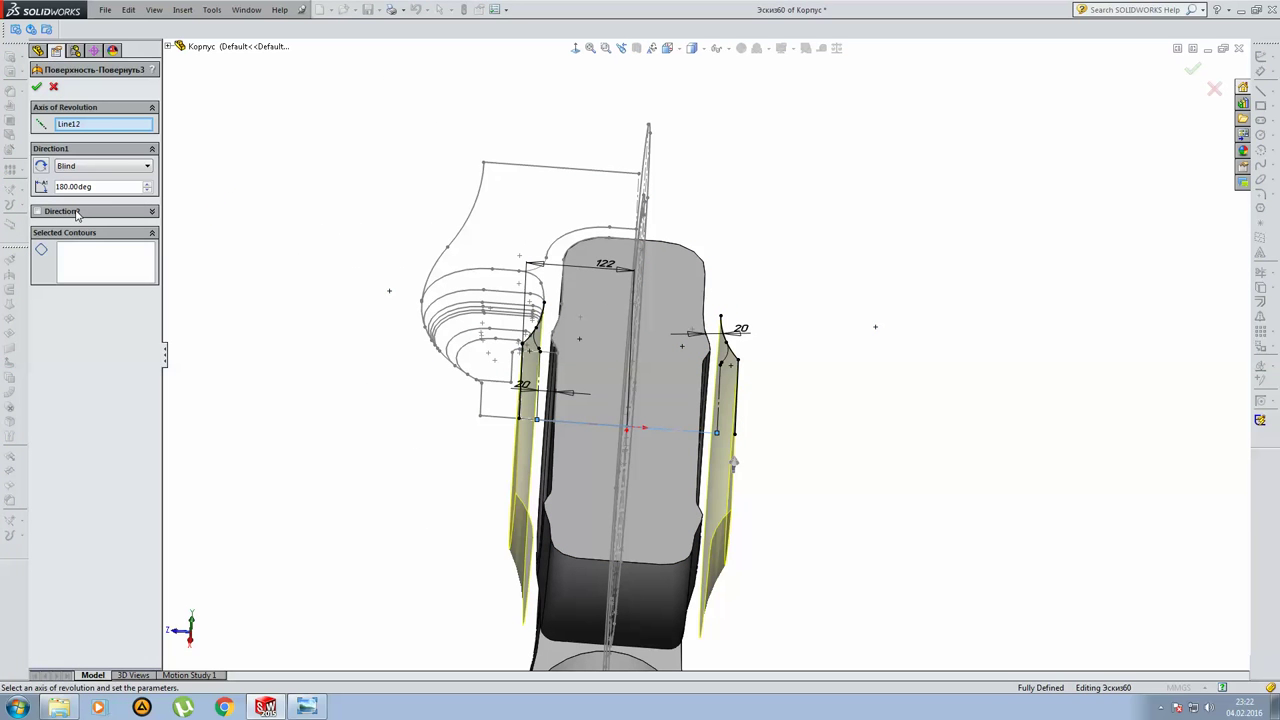
middle_click_drag(734, 260, 535, 245)
key("Return")
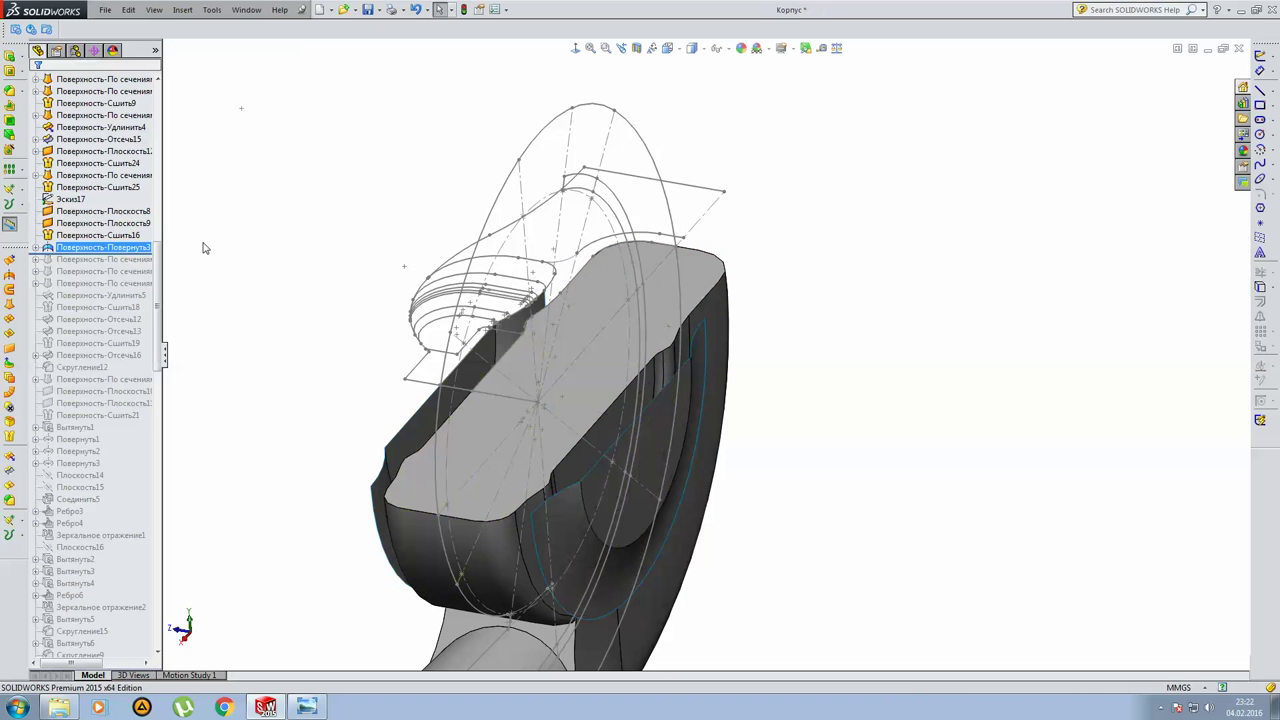
Inspect sketch Эскиз60 face-on and exit it so the revolve rebuilds.
left_click(36, 248)
left_click(80, 259)
left_click(100, 220)
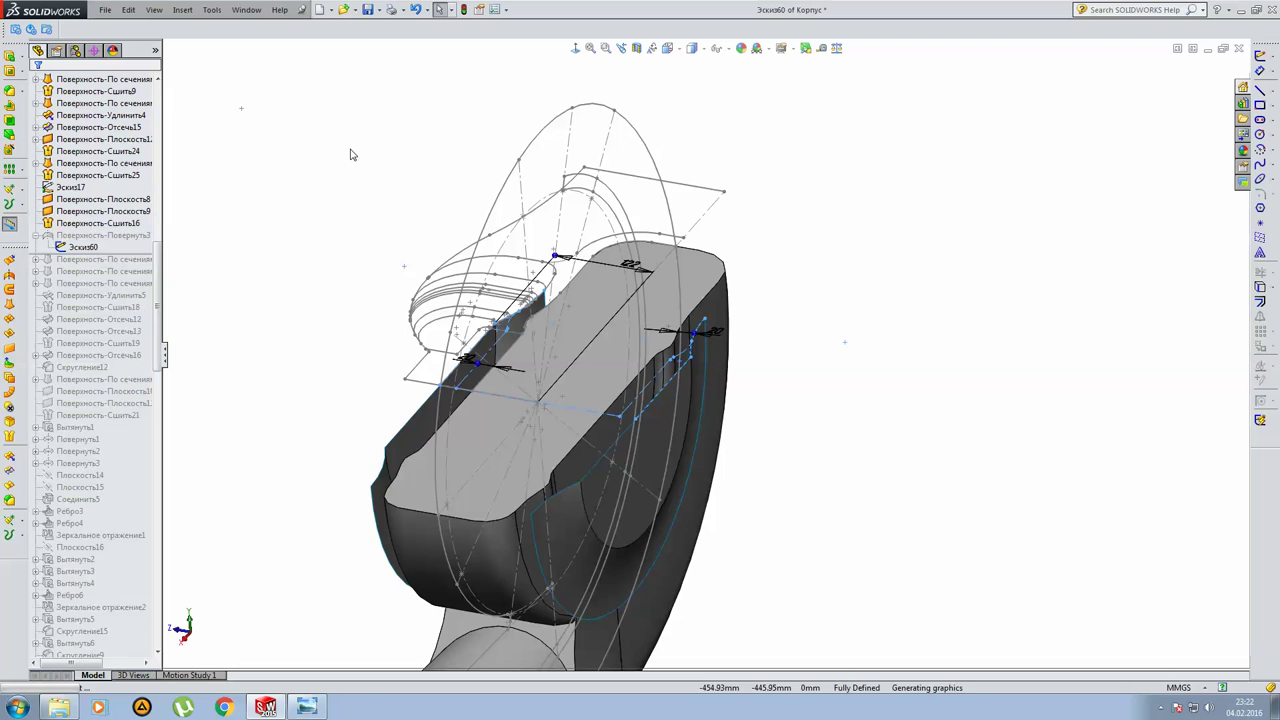
left_click(575, 50)
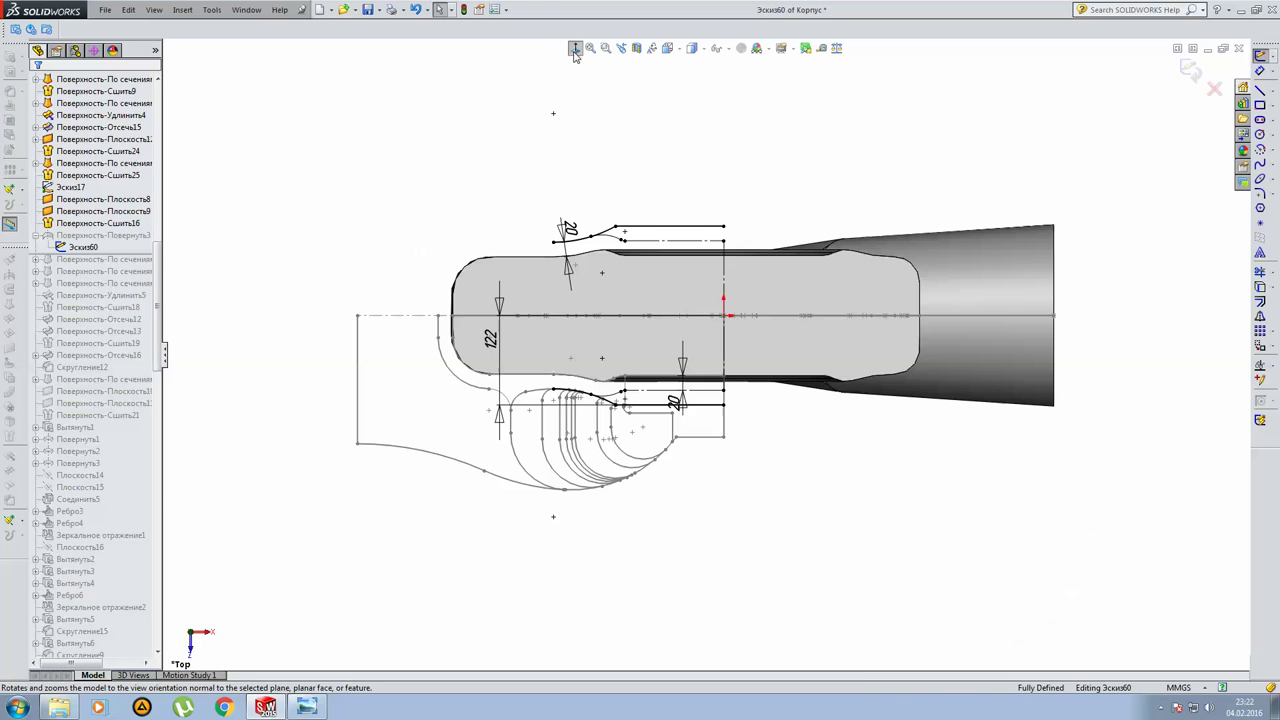
scroll(653, 318, "down", 2)
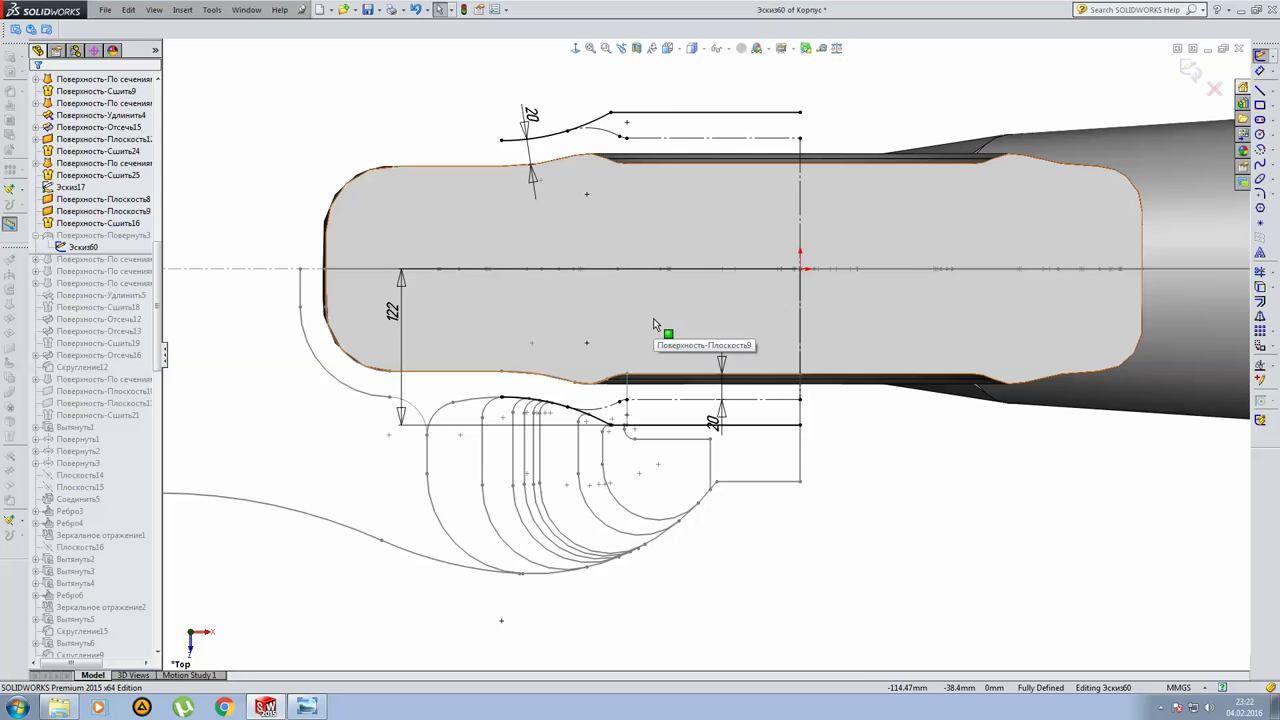
scroll(686, 285, "up", 2)
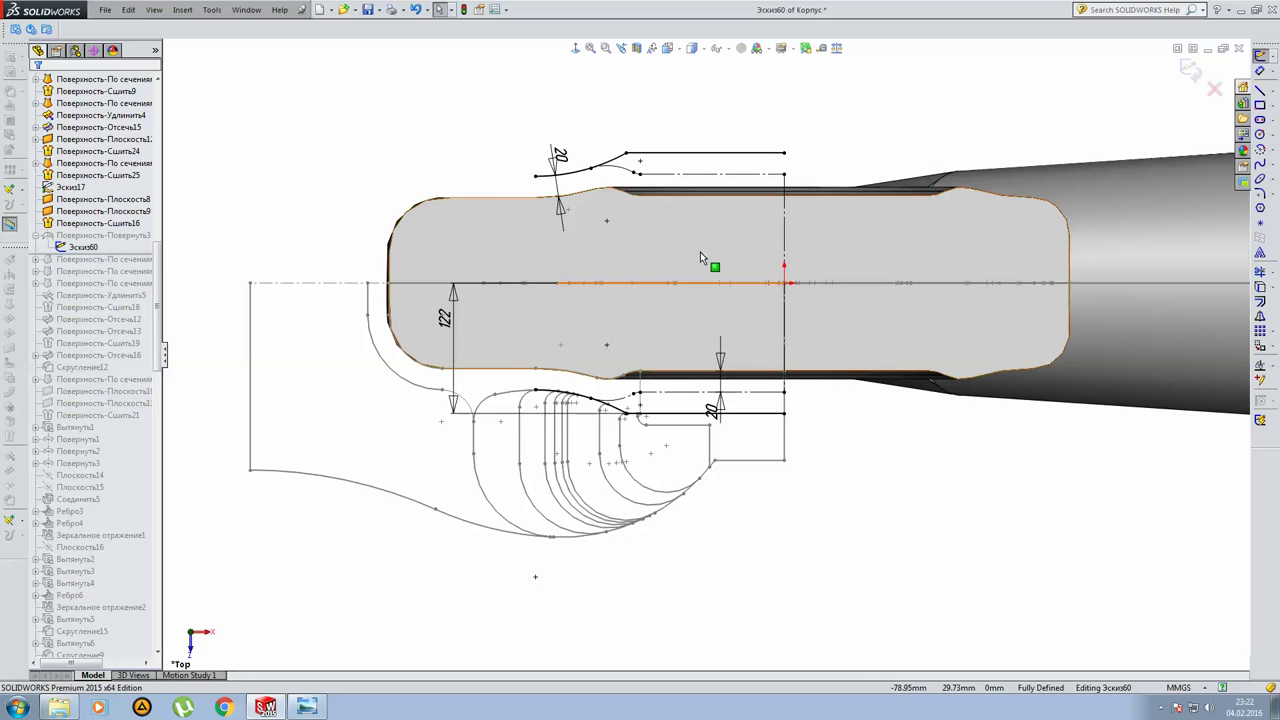
left_click(1186, 68)
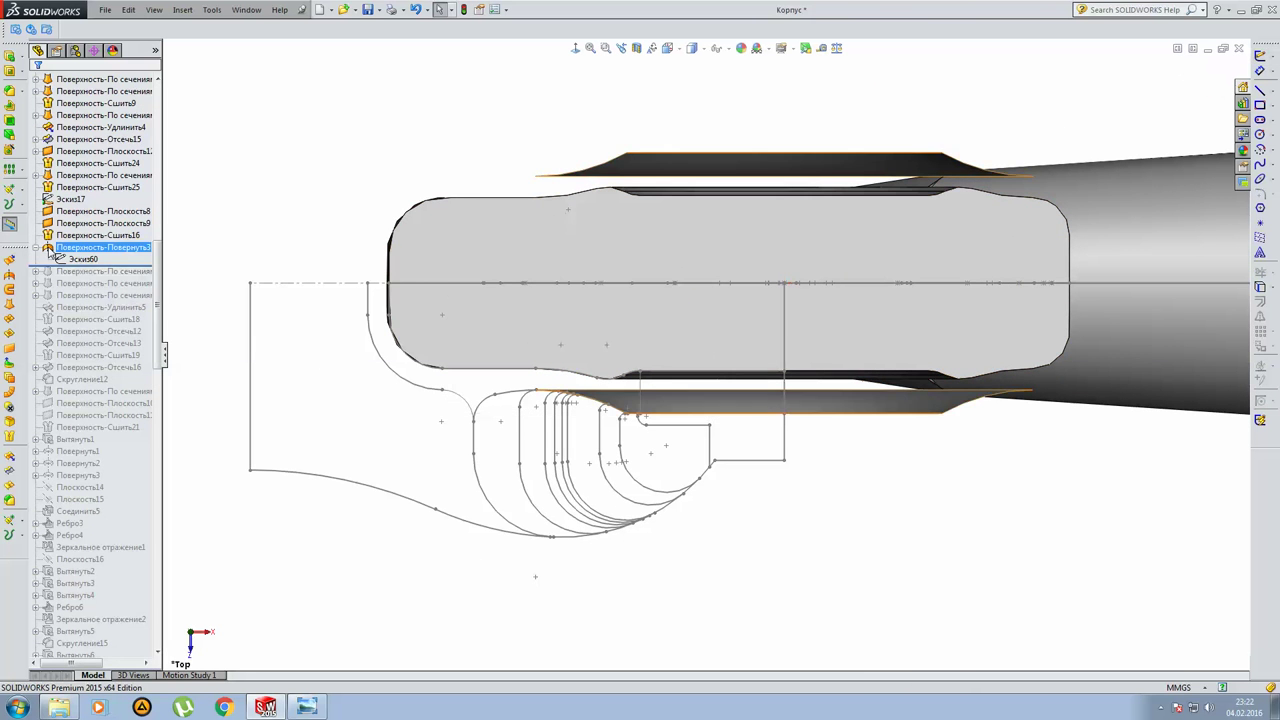
scroll(698, 352, "up", 2)
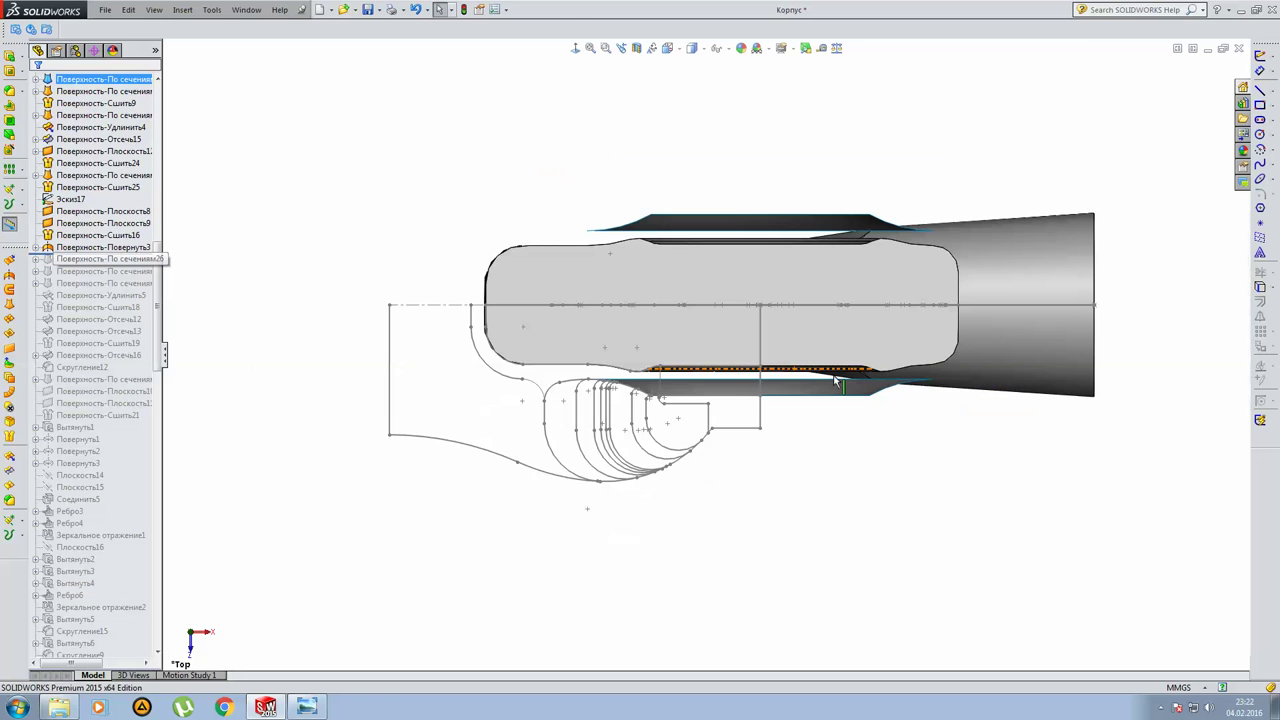
Roll the history to include outlet pipe loft Поверхность-По сечениям26 and review its definition and sketches.
middle_click_drag(838, 380, 415, 376)
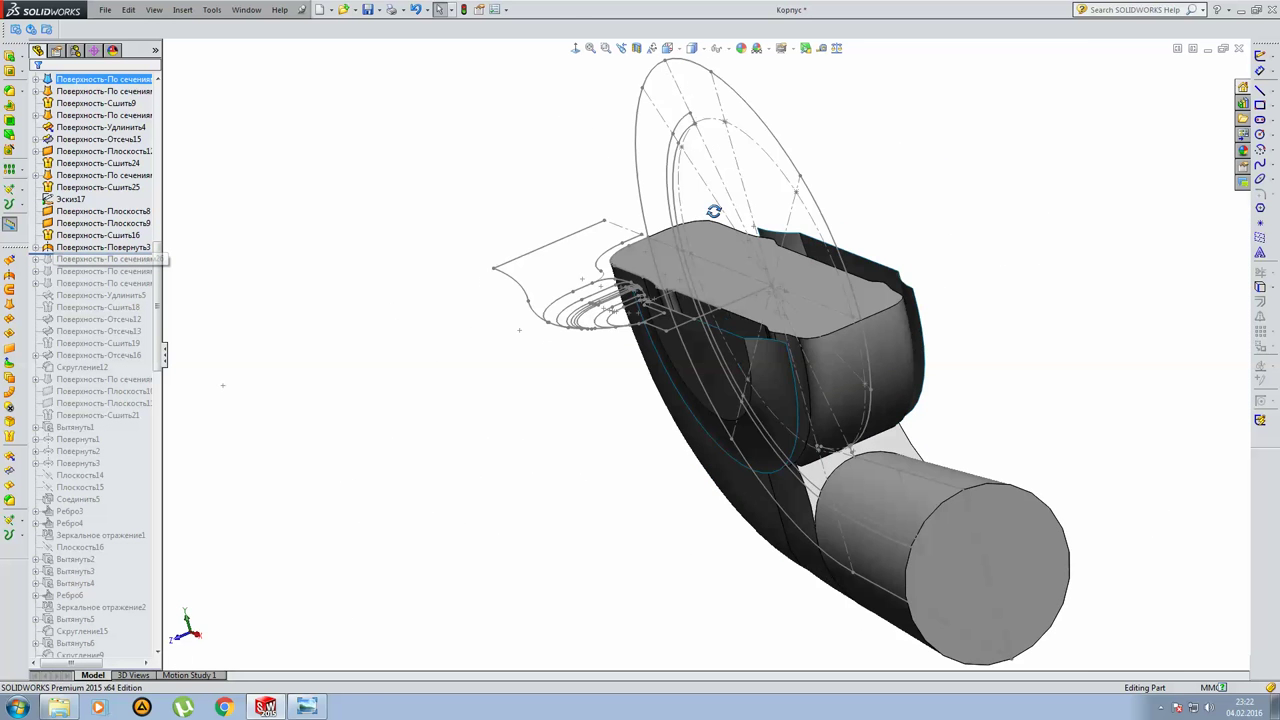
left_click_drag(98, 281, 94, 264)
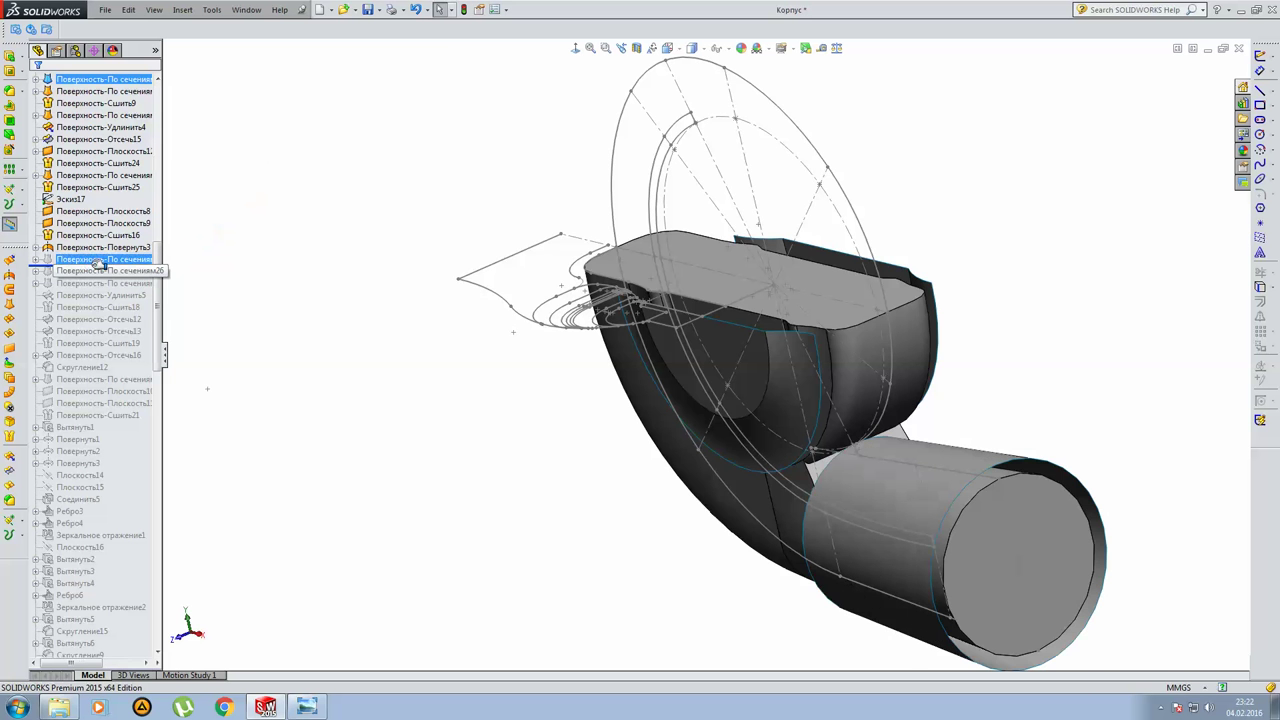
key("ctrl+1")
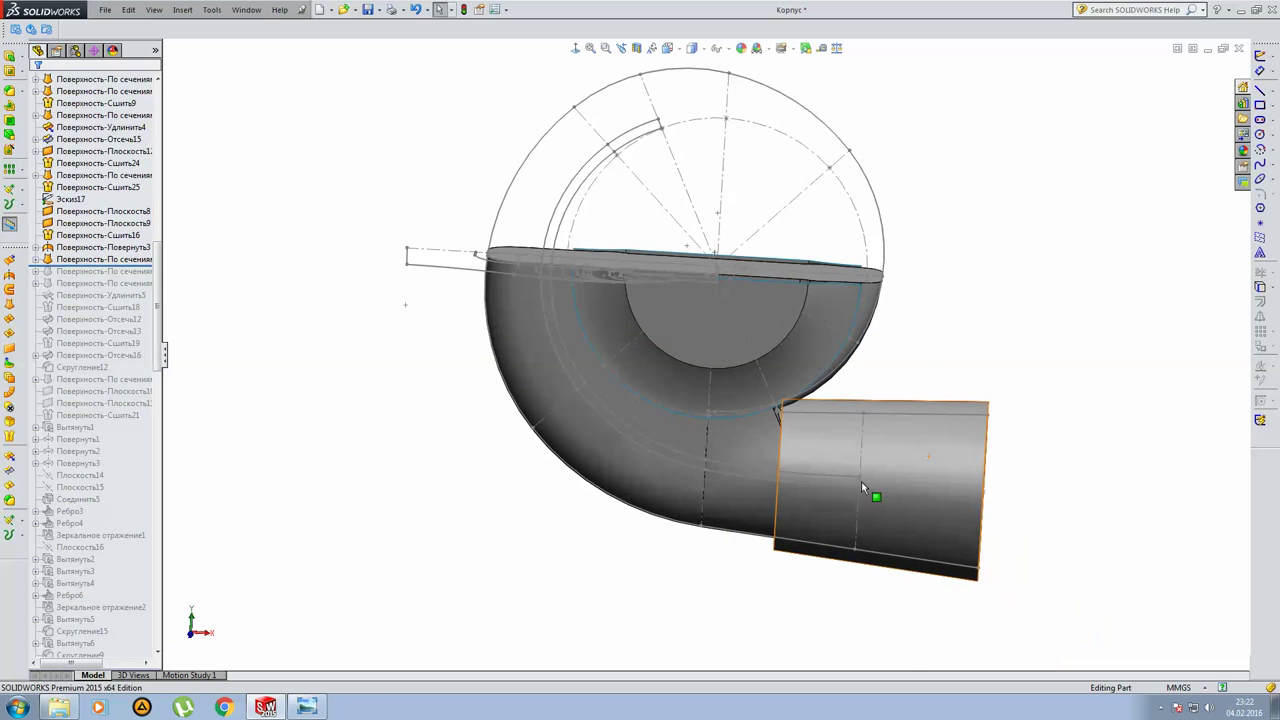
scroll(861, 481, "down", 1)
scroll(846, 472, "down", 1)
left_click(861, 424)
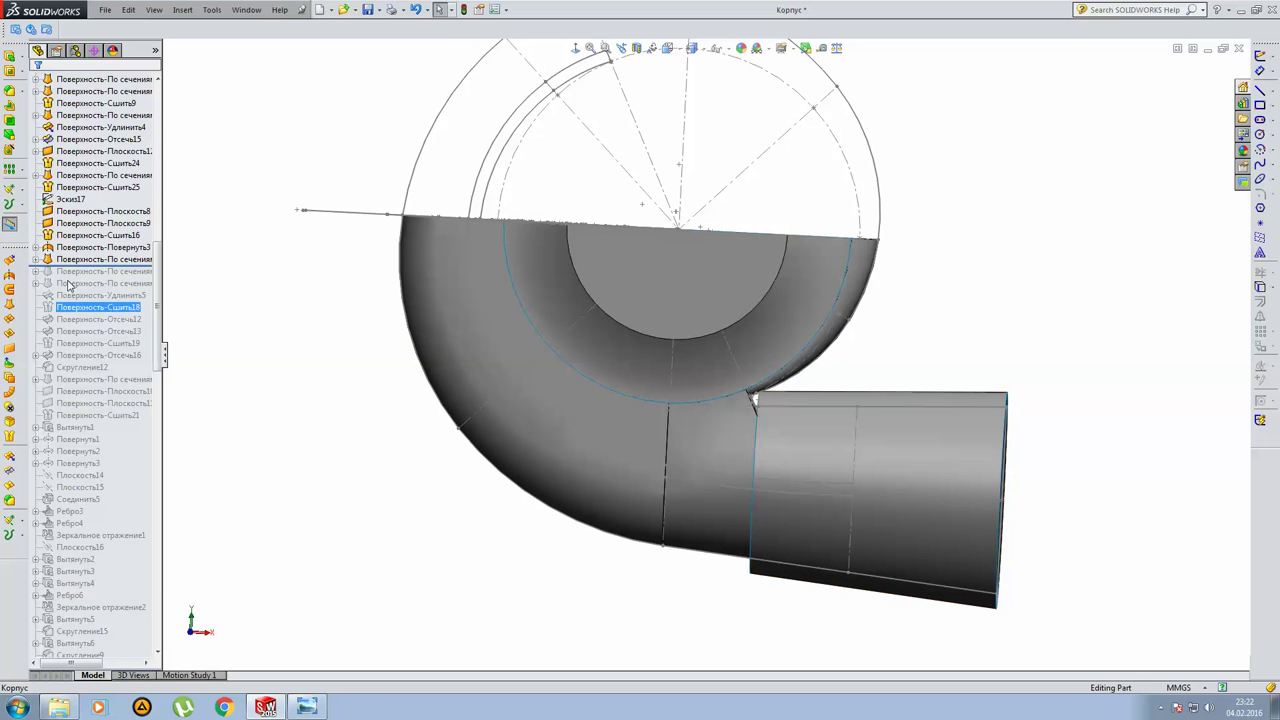
left_click(36, 259)
left_click(70, 259)
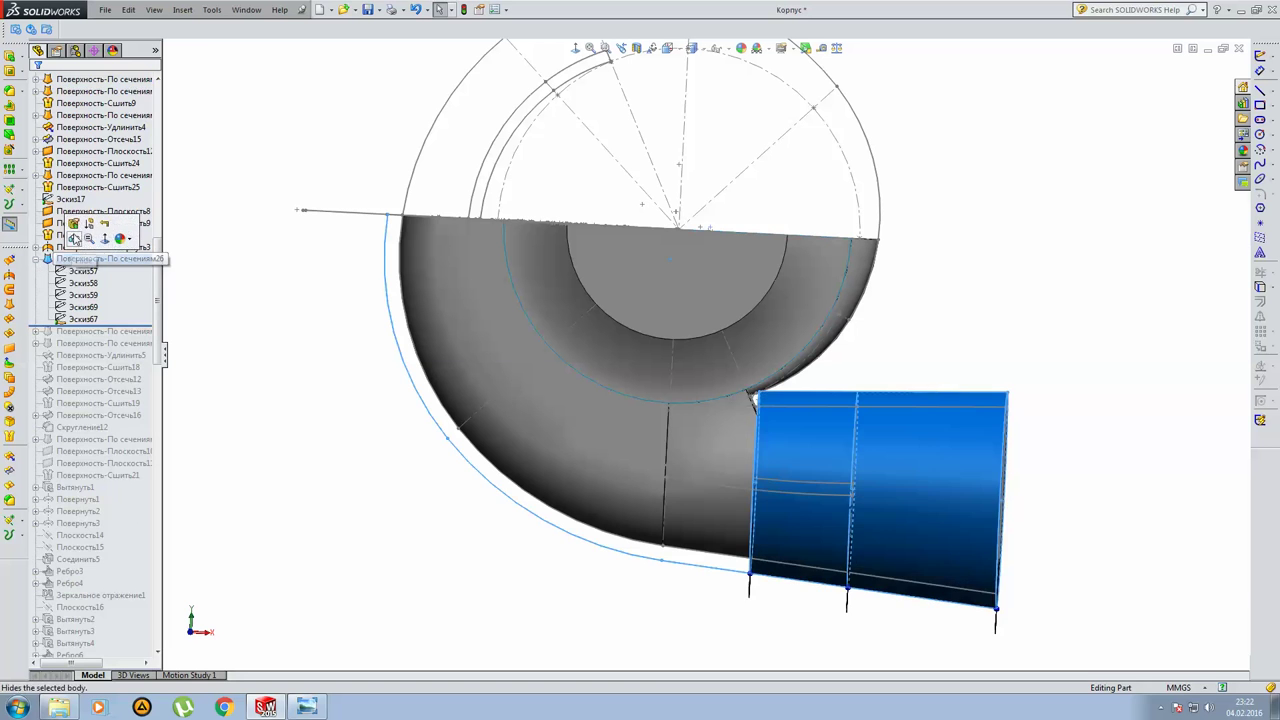
left_click(73, 237)
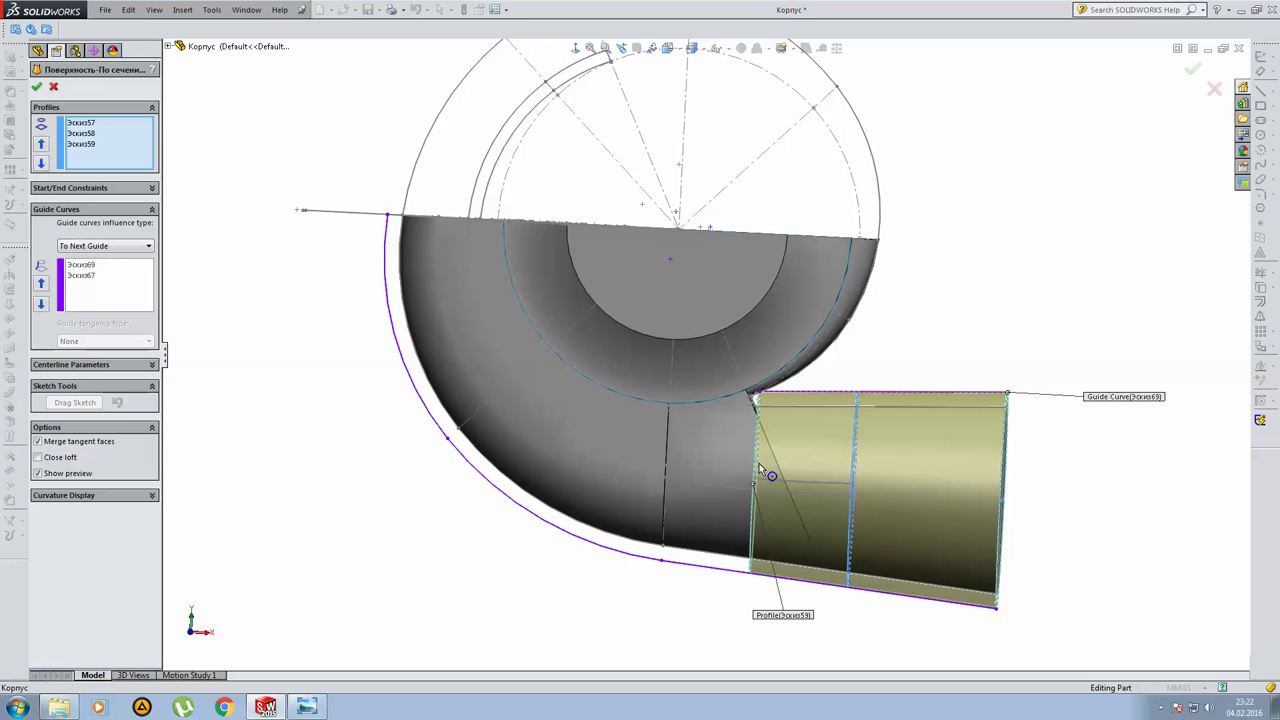
scroll(762, 466, "up", 10)
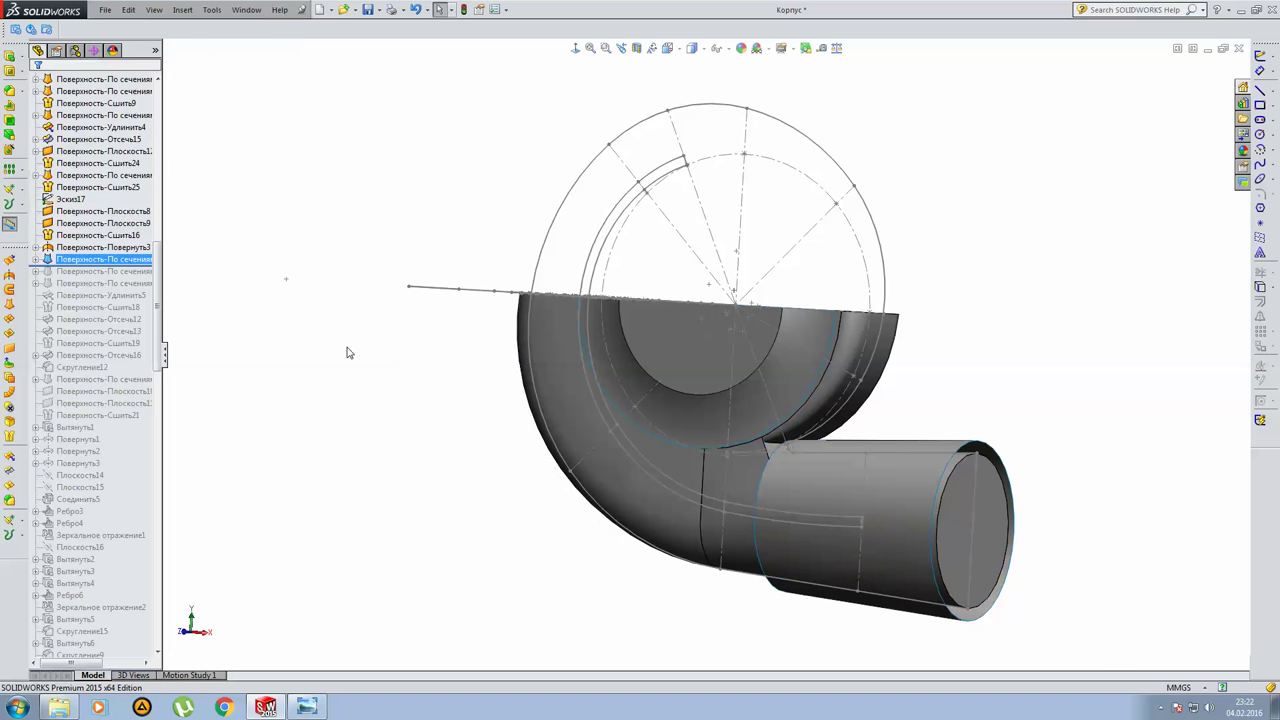
left_click(36, 260)
left_click(80, 271)
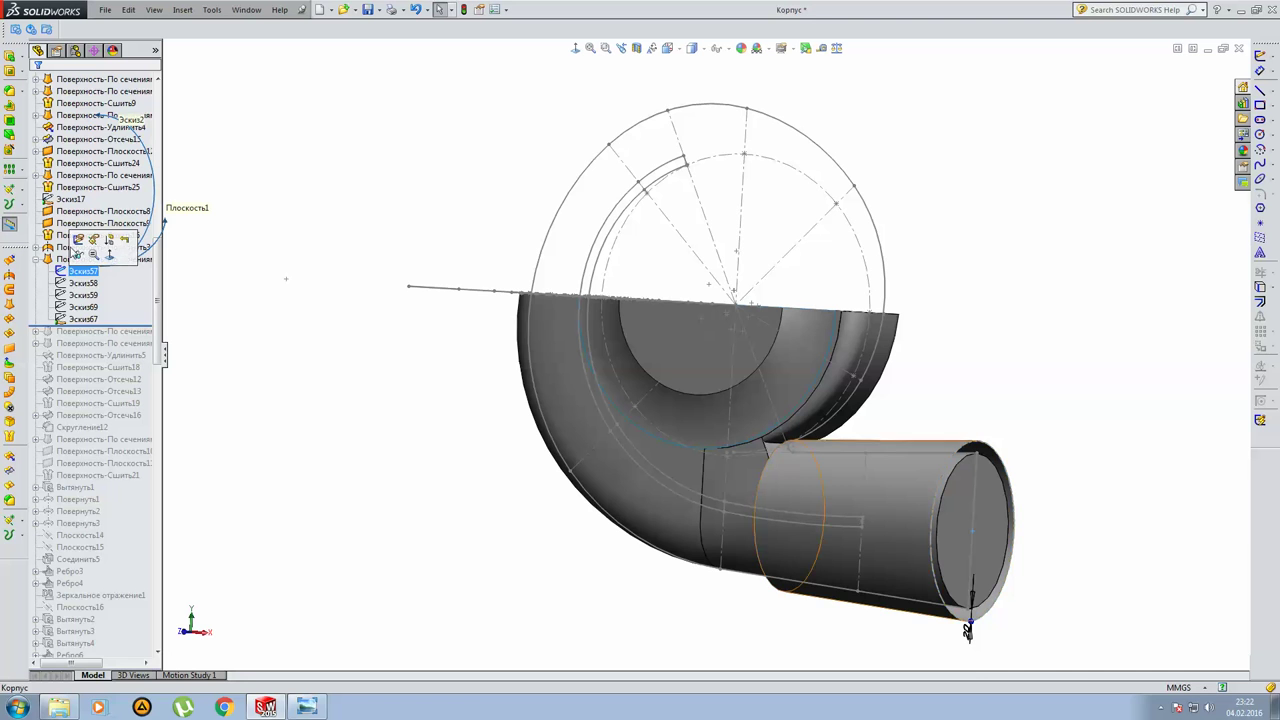
left_click(78, 240)
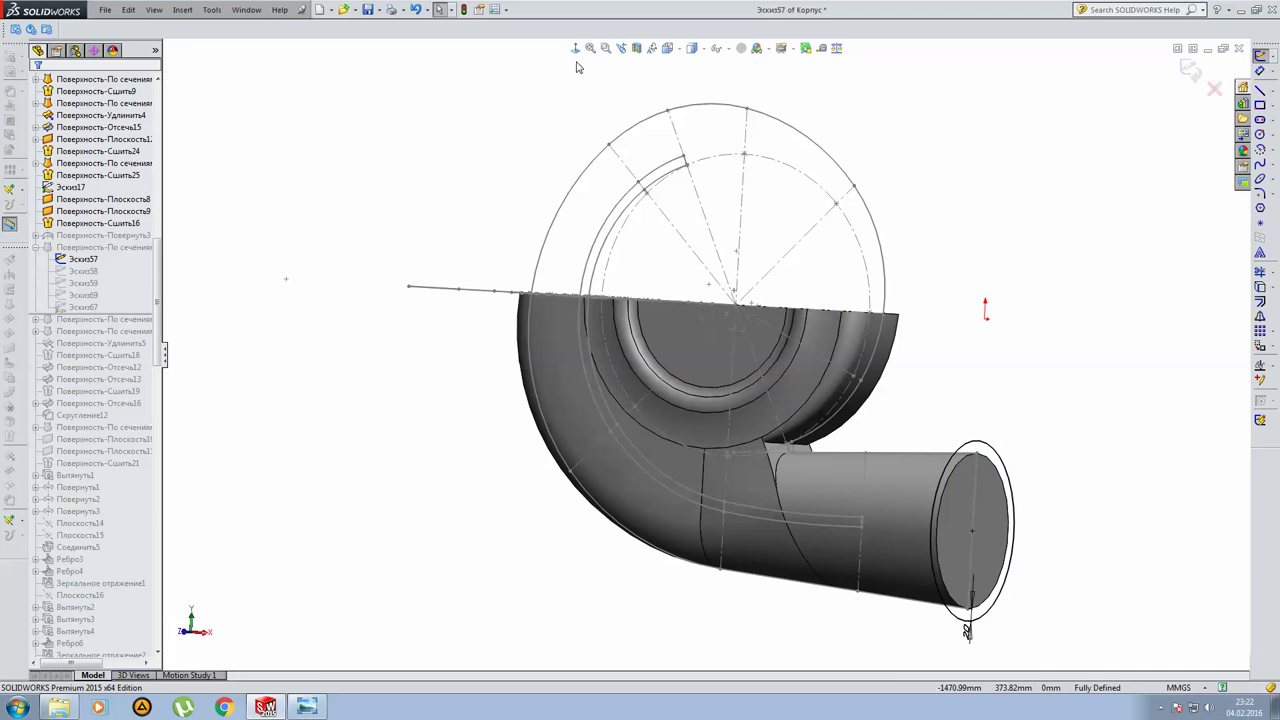
scroll(791, 501, "down", 2)
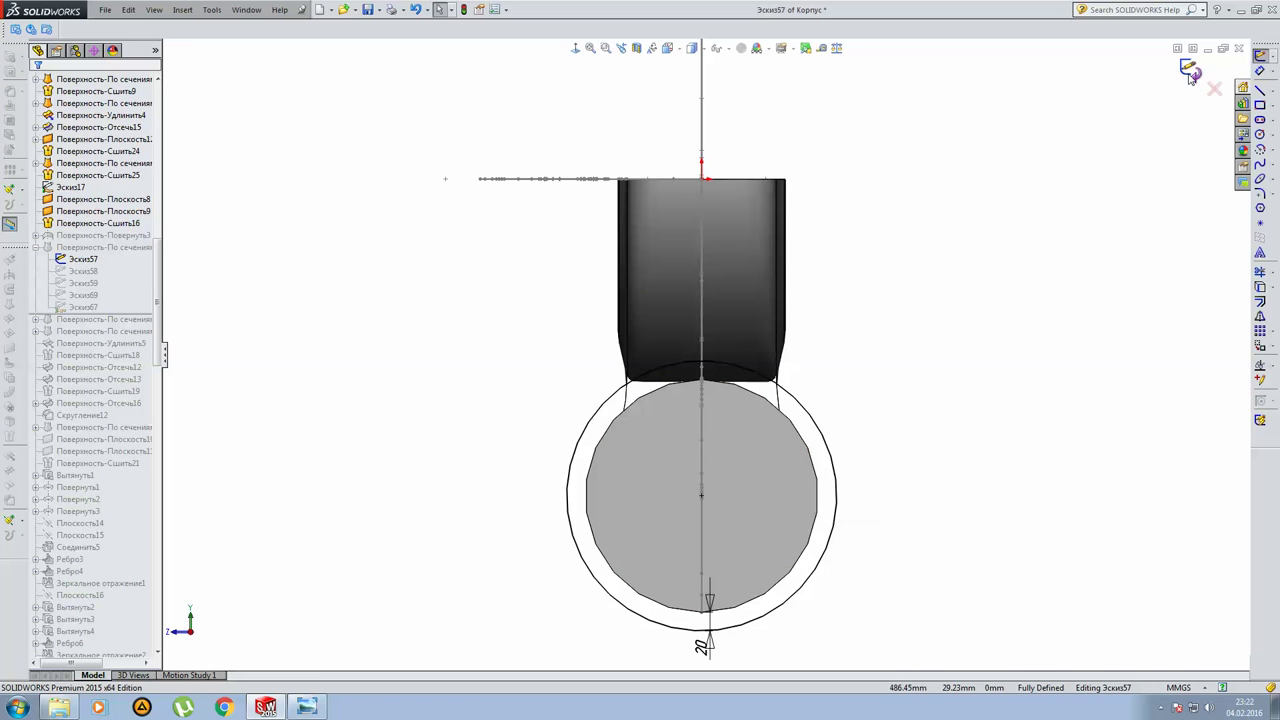
left_click(83, 283)
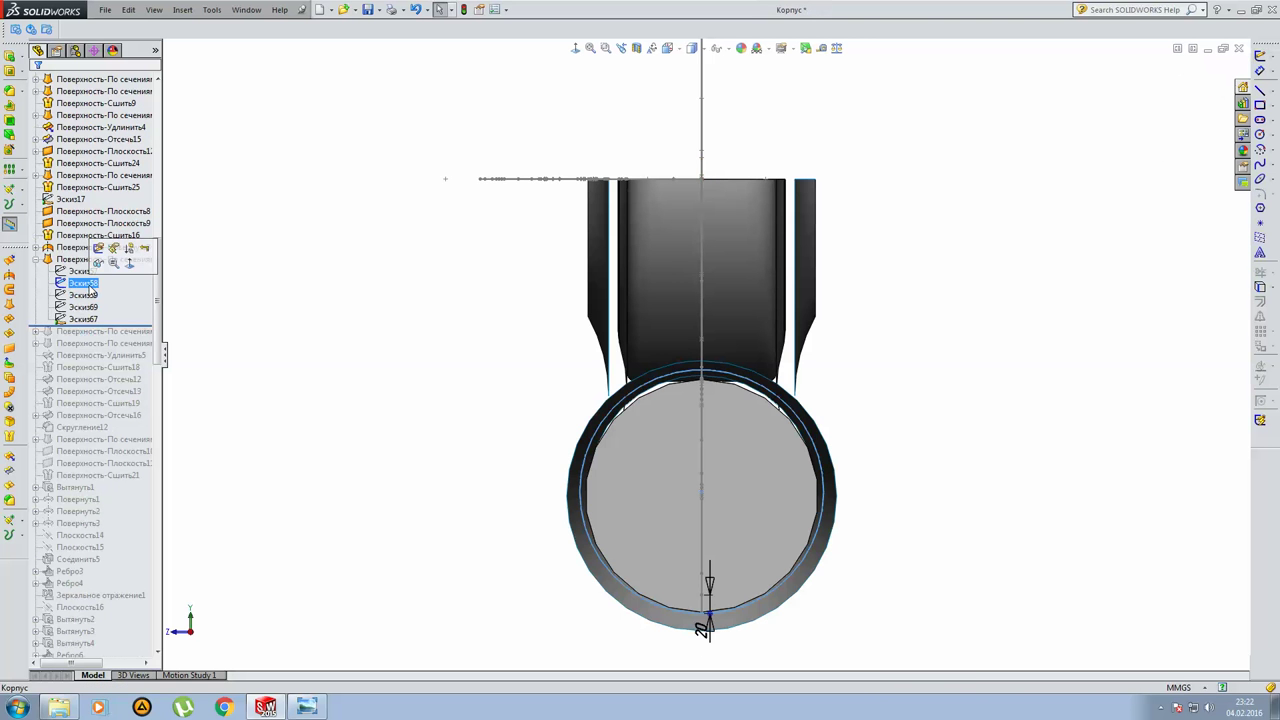
left_click(100, 255)
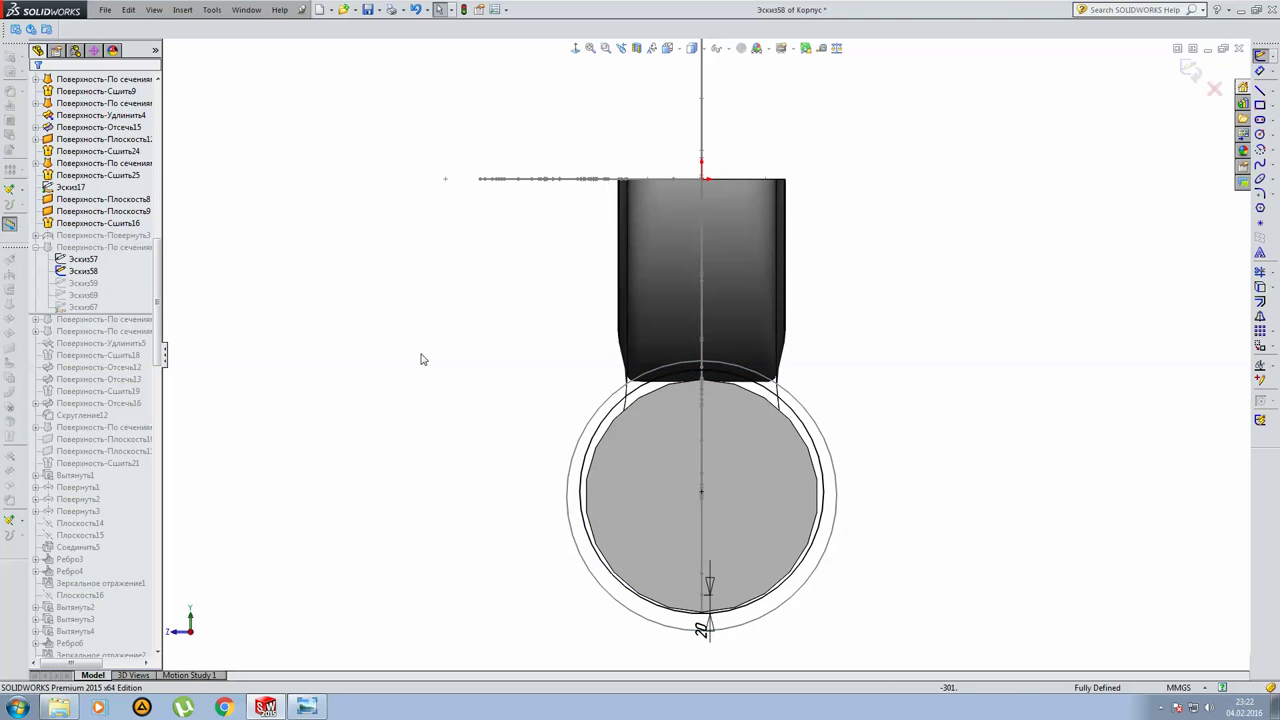
middle_click_drag(500, 383, 765, 572)
scroll(765, 572, "down", 2)
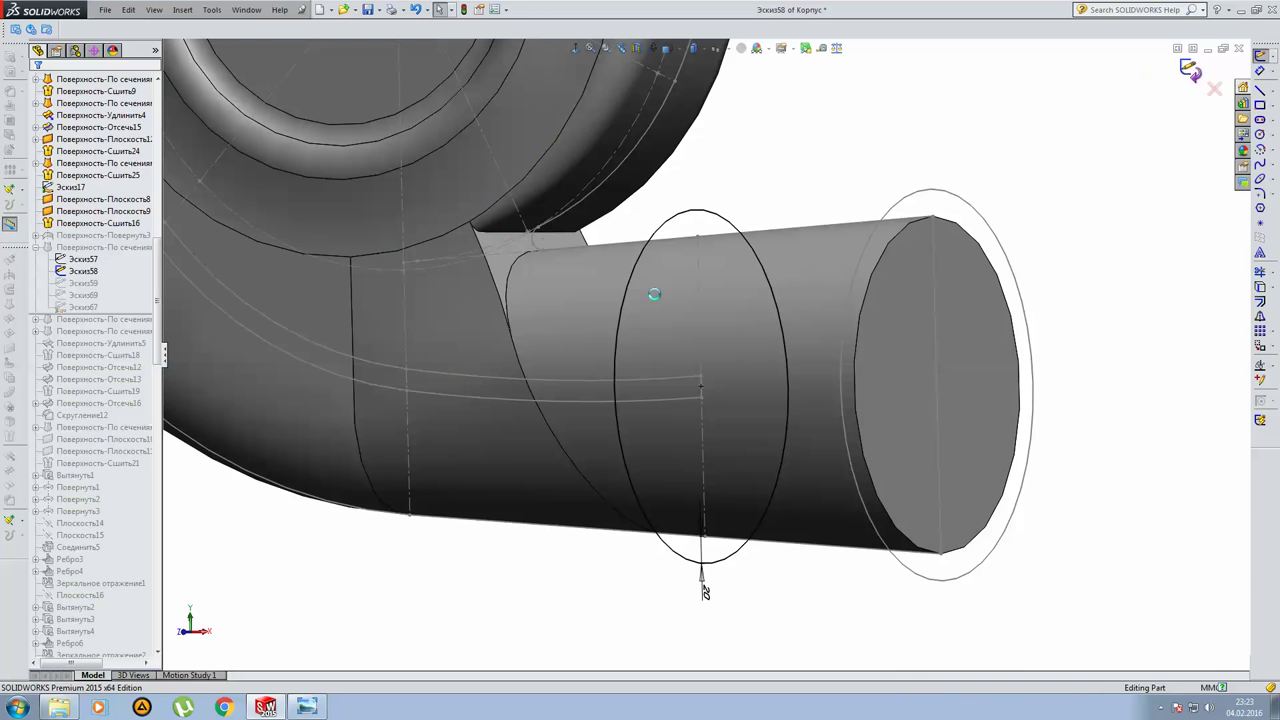
key("ctrl+b")
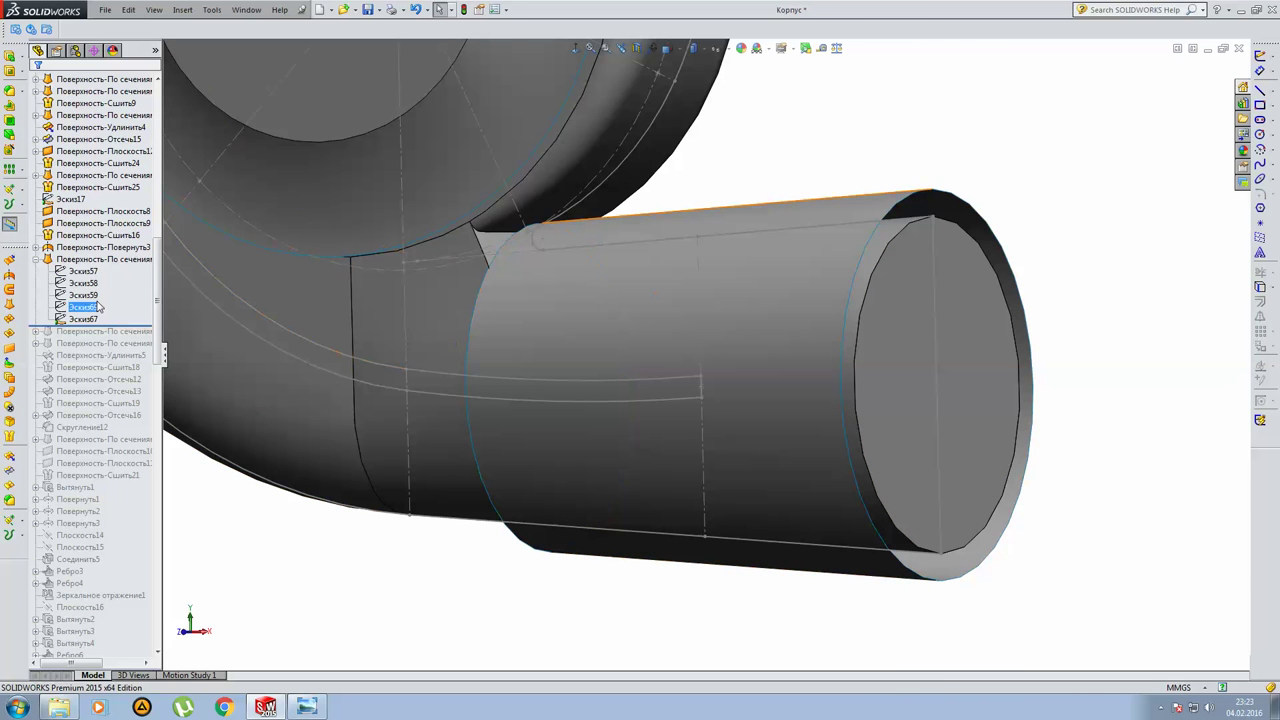
left_click(92, 296)
left_click(108, 262)
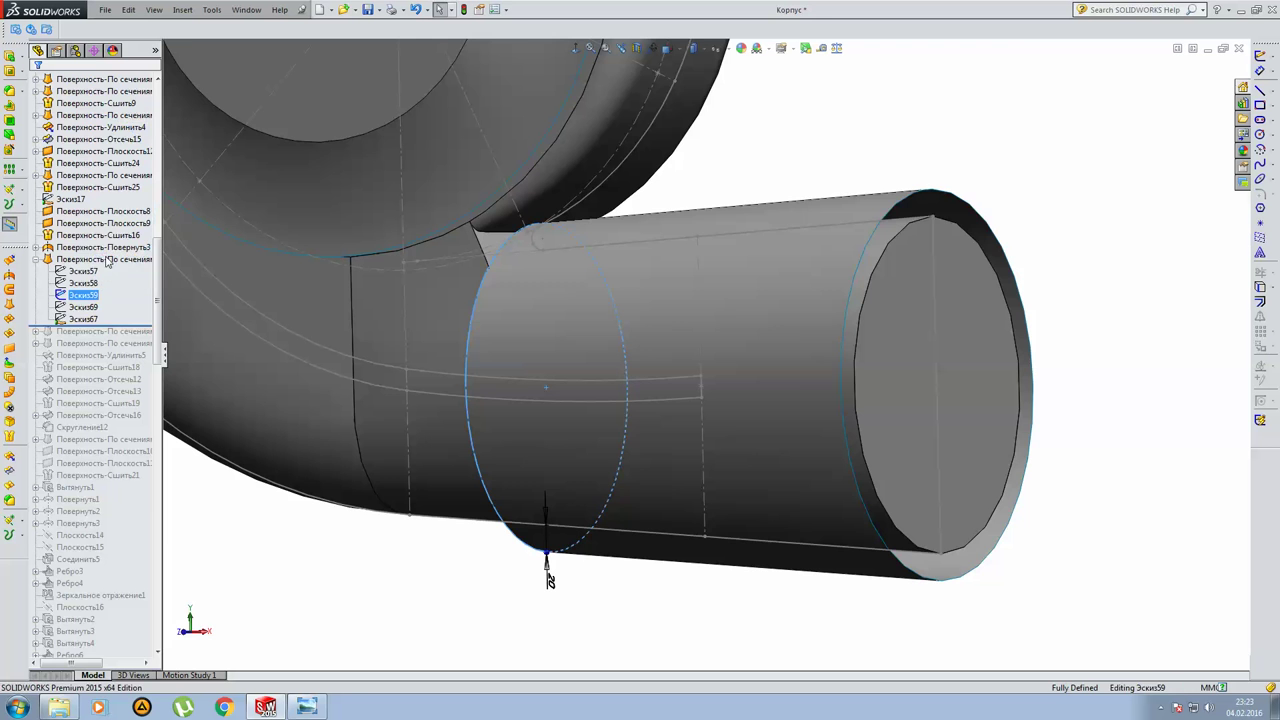
mouse_move(508, 437)
middle_mouse_down()
mouse_move(474, 429)
mouse_move(555, 418)
mouse_move(534, 417)
mouse_move(641, 356)
middle_mouse_up()
left_click(1192, 72)
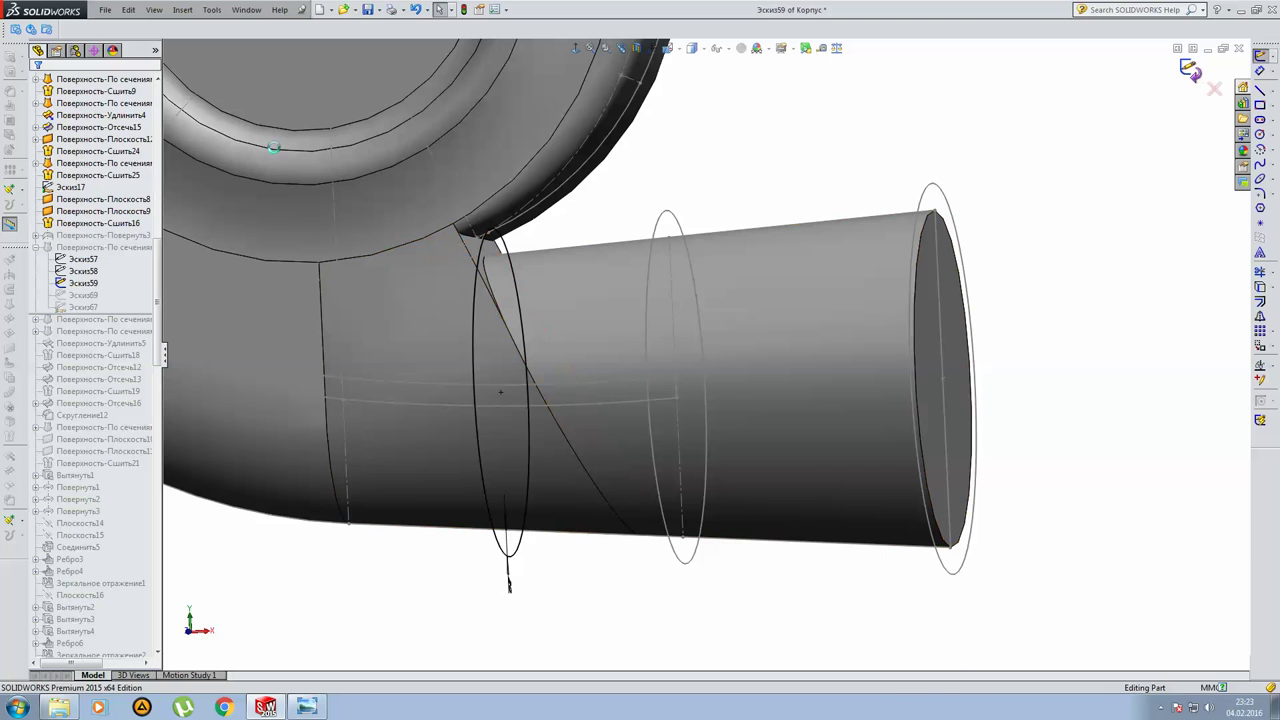
left_click(84, 307)
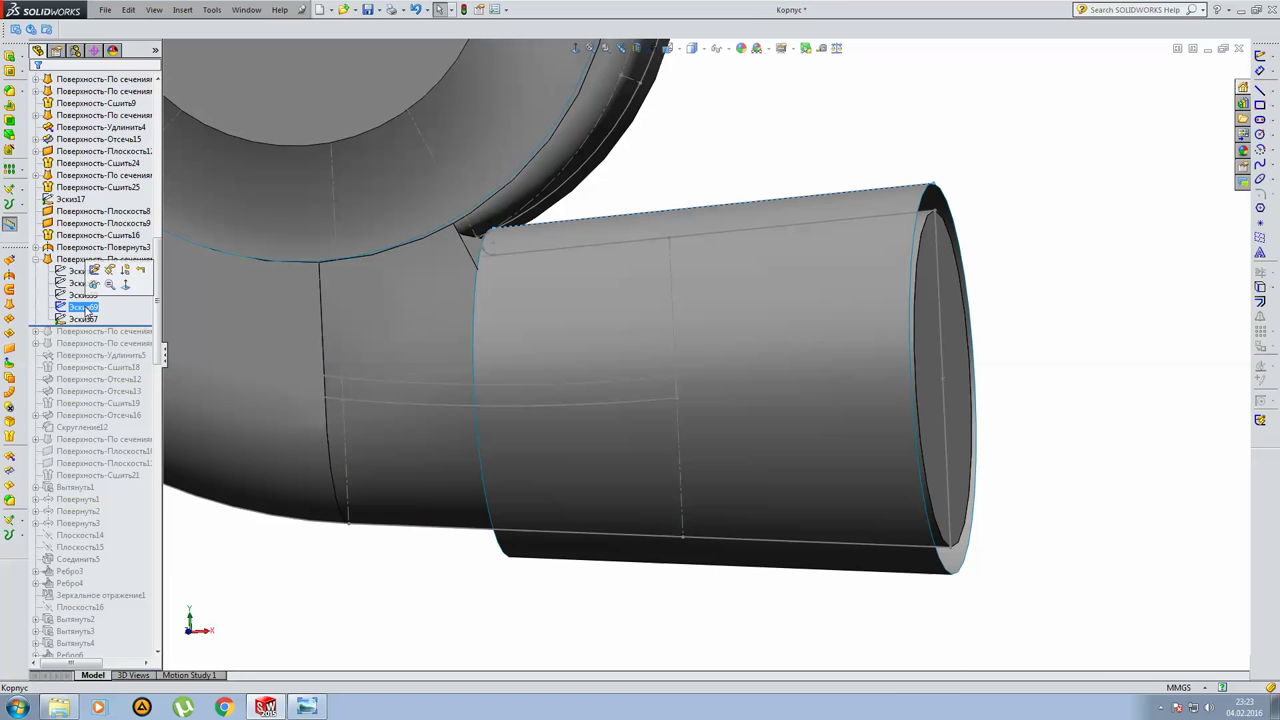
left_click(83, 319)
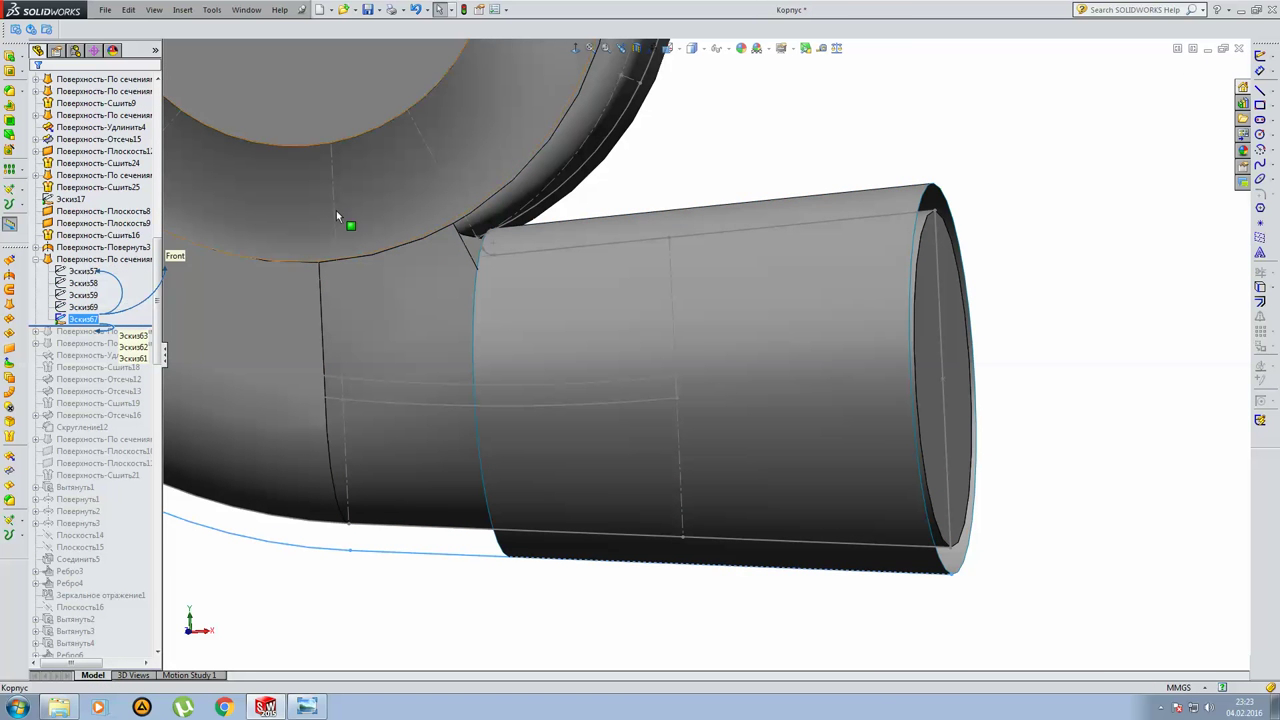
key("Escape")
key("f")
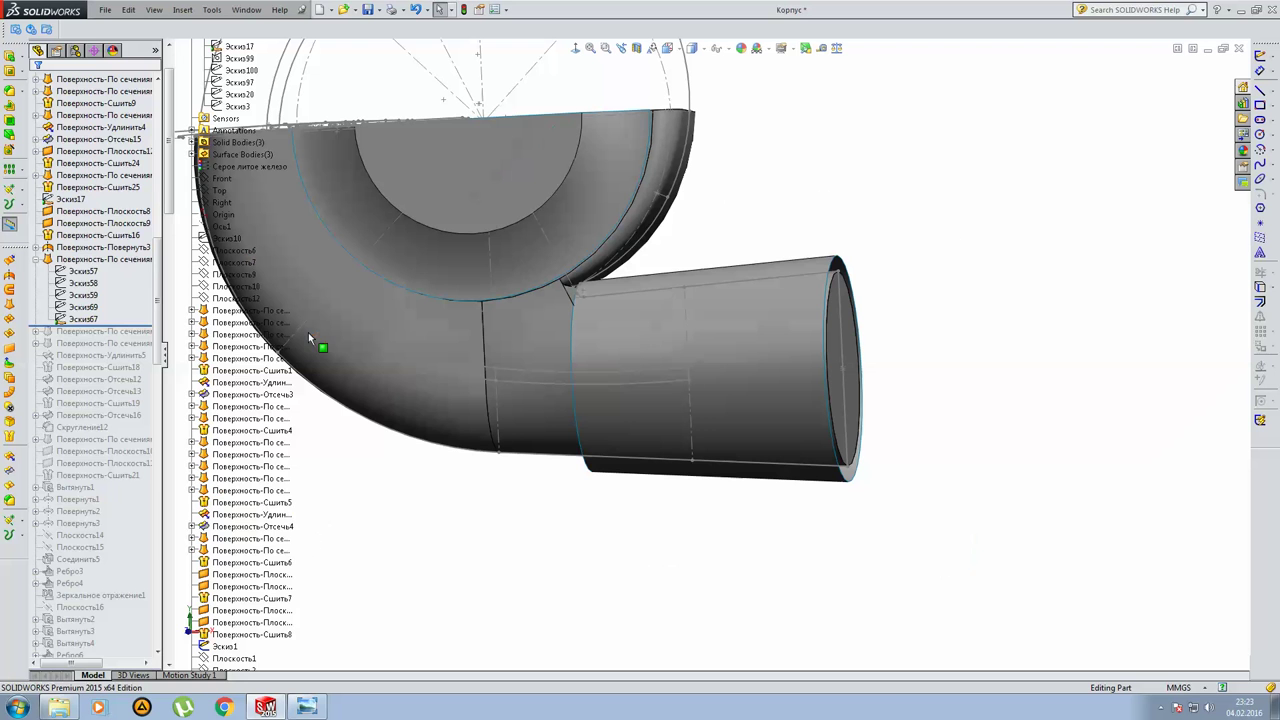
Roll the history forward one feature to restore the casing's bend loft and preview it.
left_click(36, 260)
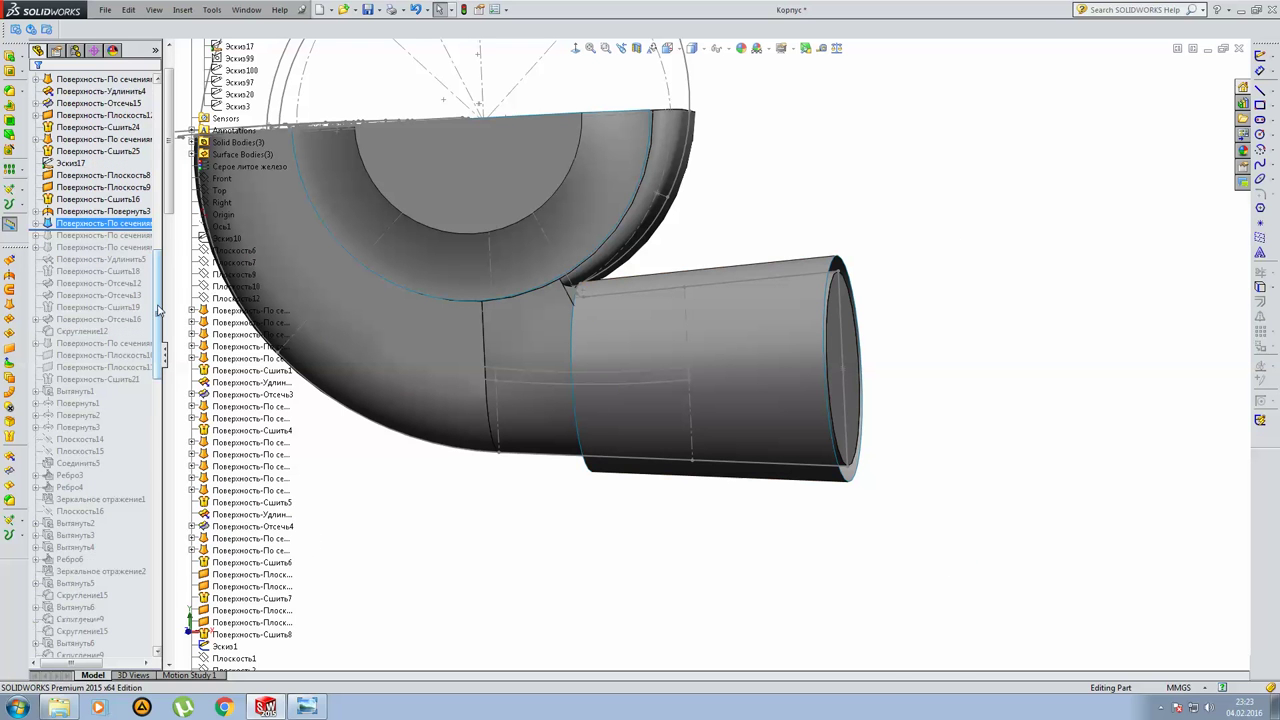
scroll(100, 250, "down", 2)
left_click(110, 211, "ctrl")
left_click_drag(142, 200, 153, 206)
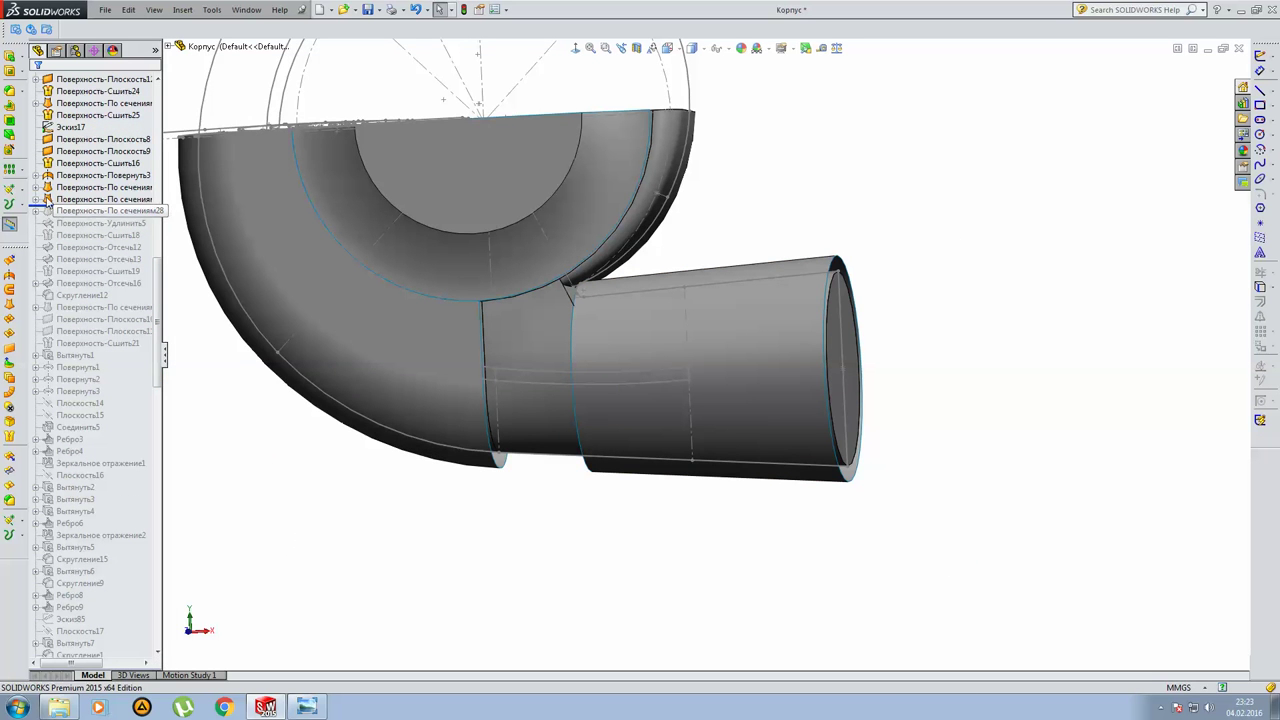
left_click(50, 199)
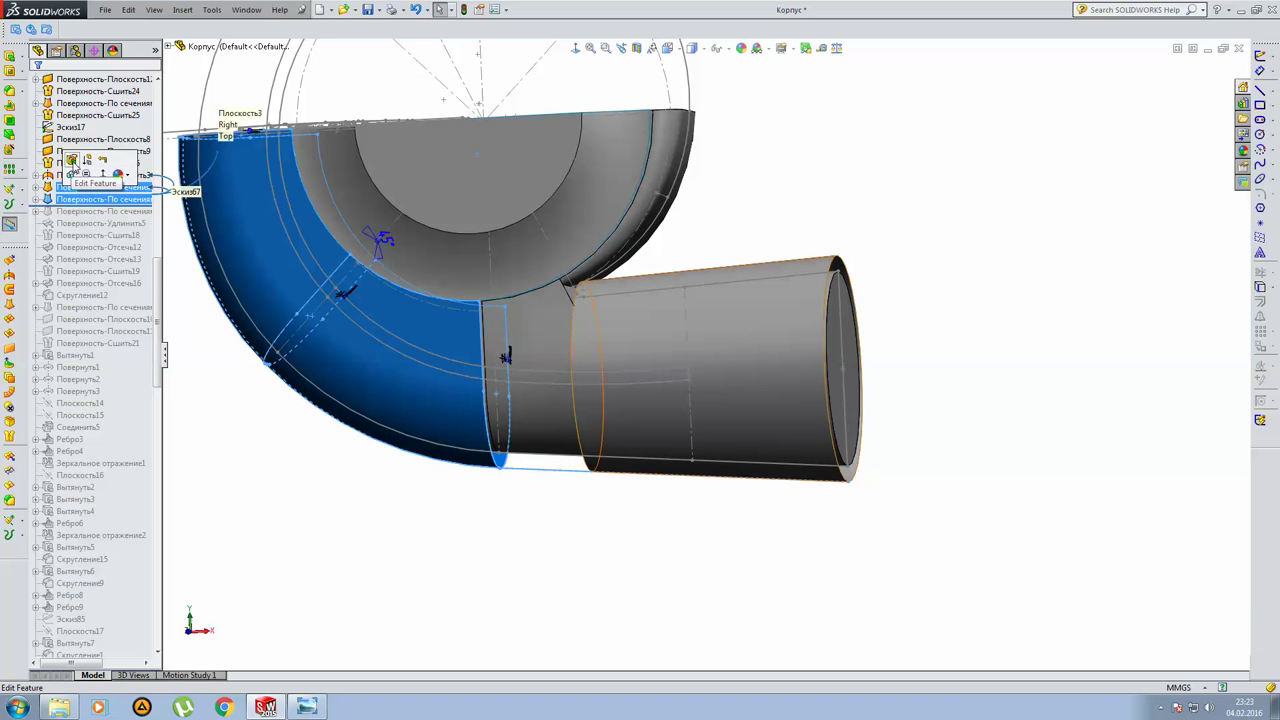
left_click(72, 162)
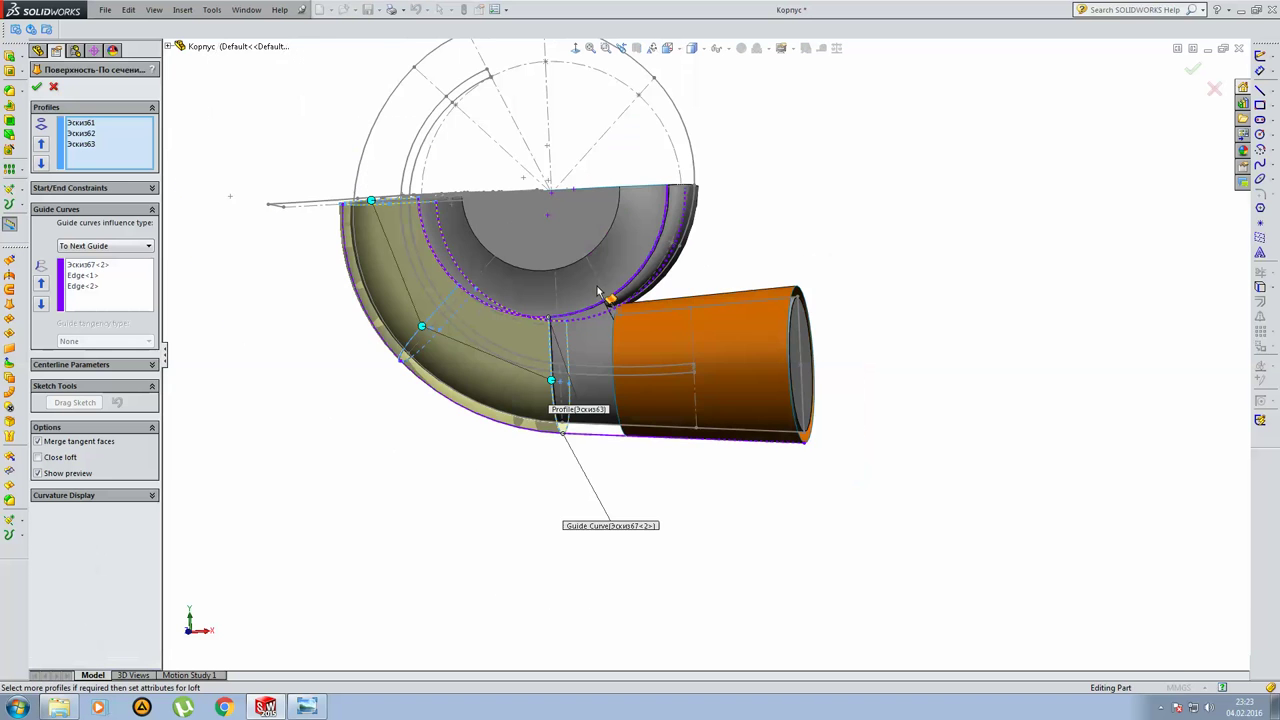
mouse_move(598, 292)
middle_mouse_down()
mouse_move(644, 346)
mouse_move(570, 345)
mouse_move(854, 323)
mouse_move(306, 309)
middle_mouse_up()
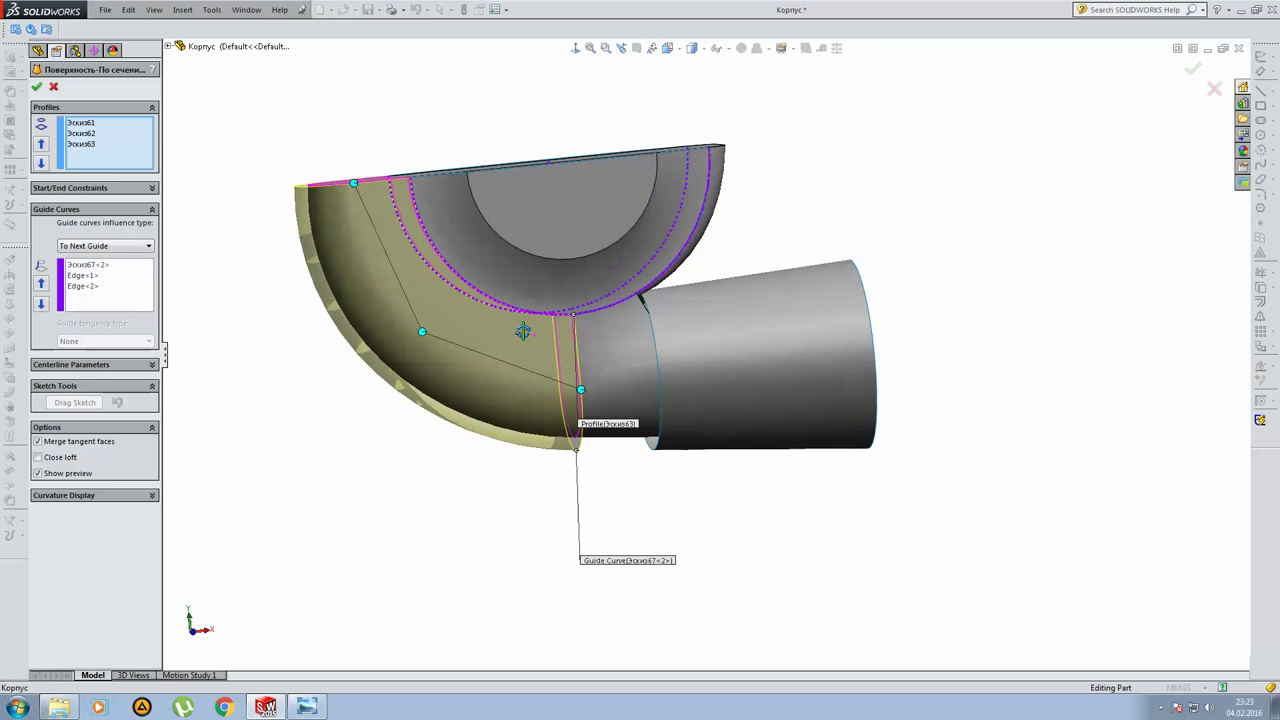
Check profiles Эскиз61–Эскиз63 and guides Эскиз67<2>, Edge<1>, Edge<2>, then accept the bend loft.
left_click(86, 124)
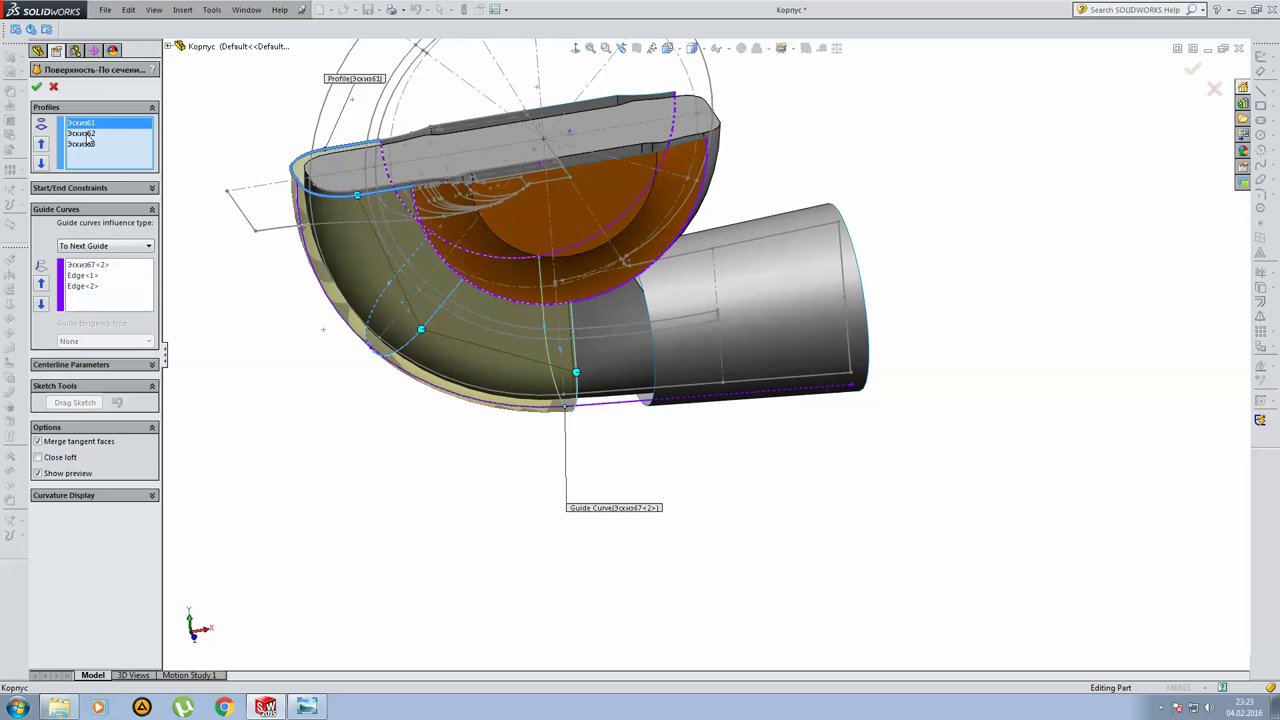
left_click(88, 135)
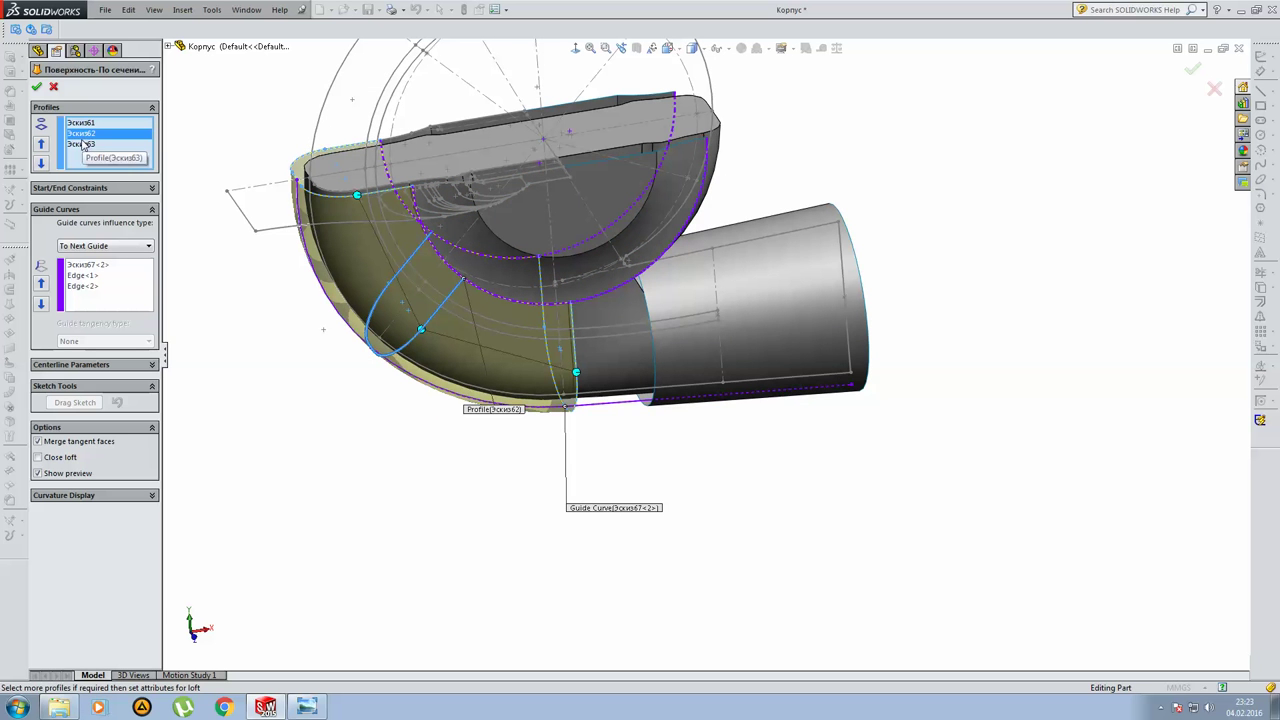
left_click(84, 145)
middle_click_drag(695, 301, 648, 297)
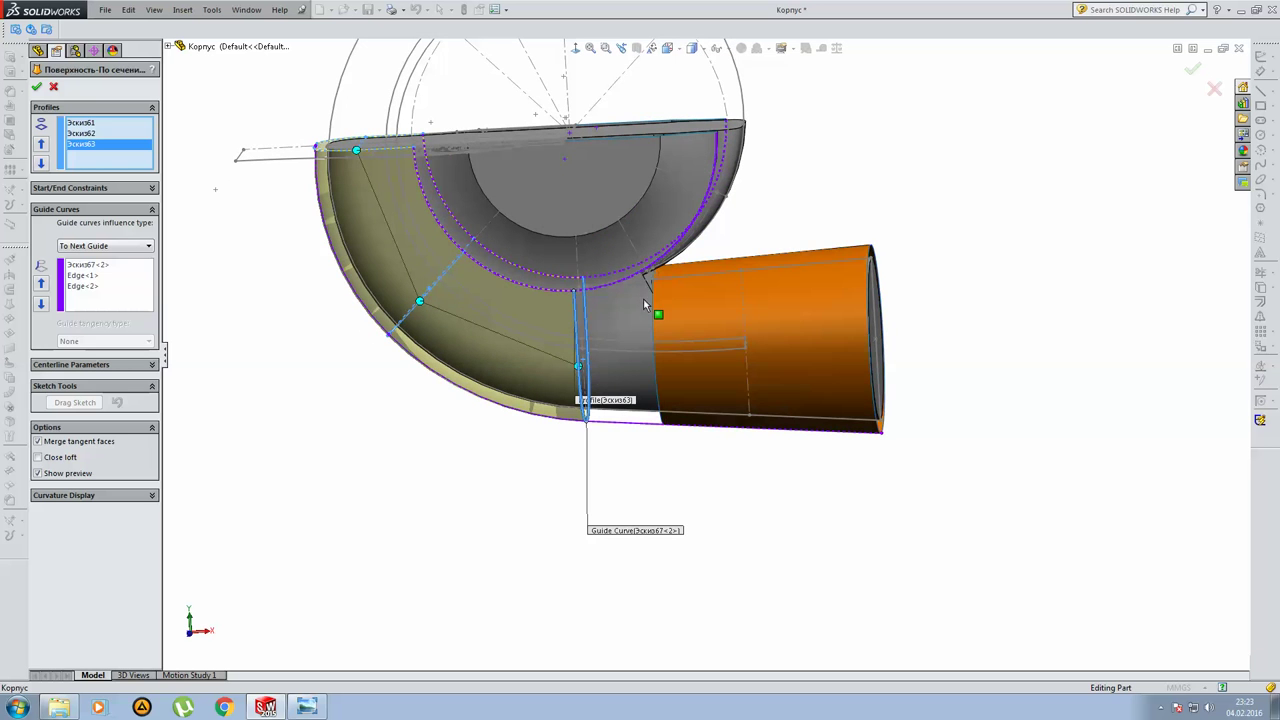
left_click(76, 267)
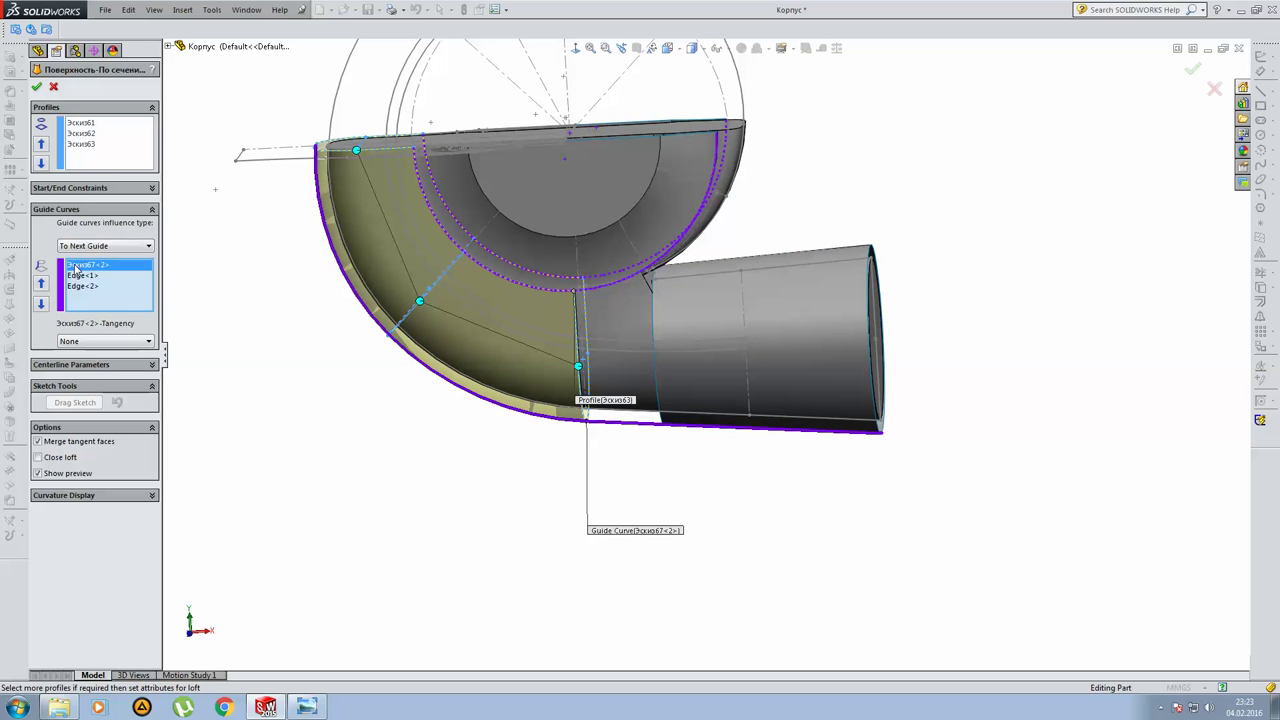
left_click(81, 277)
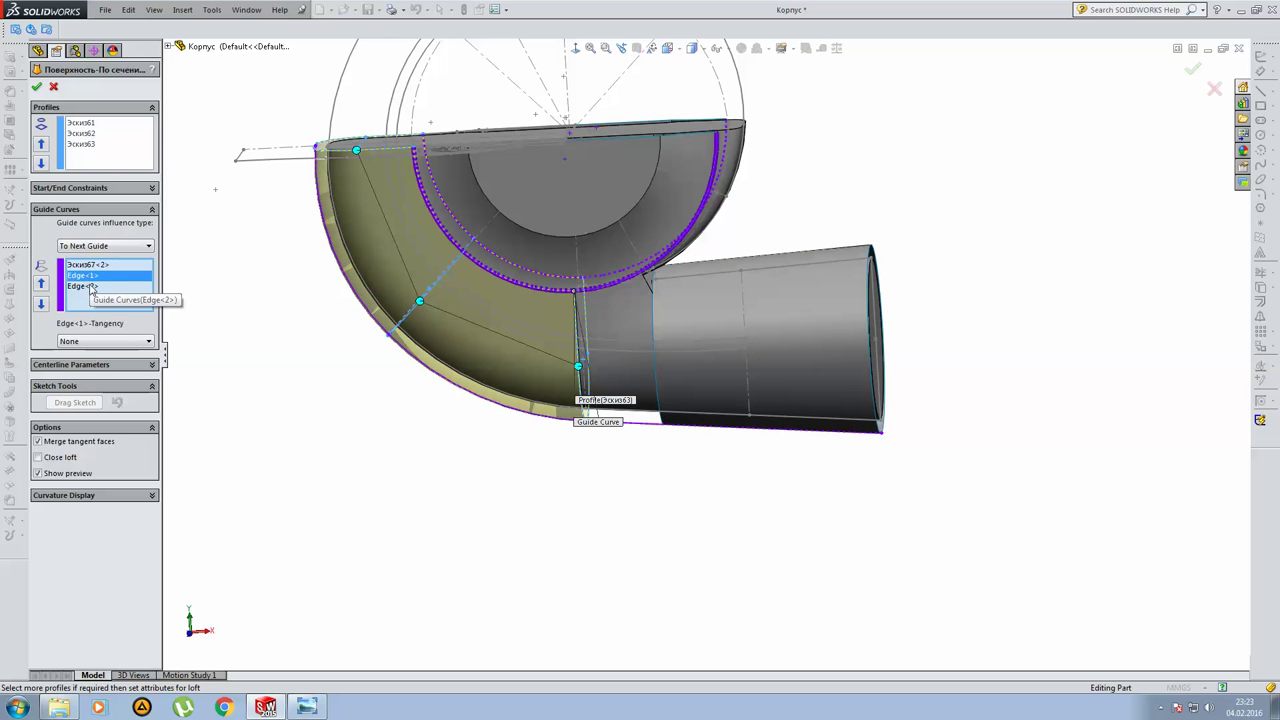
left_click(91, 287)
middle_click_drag(531, 373, 640, 383)
key("Return")
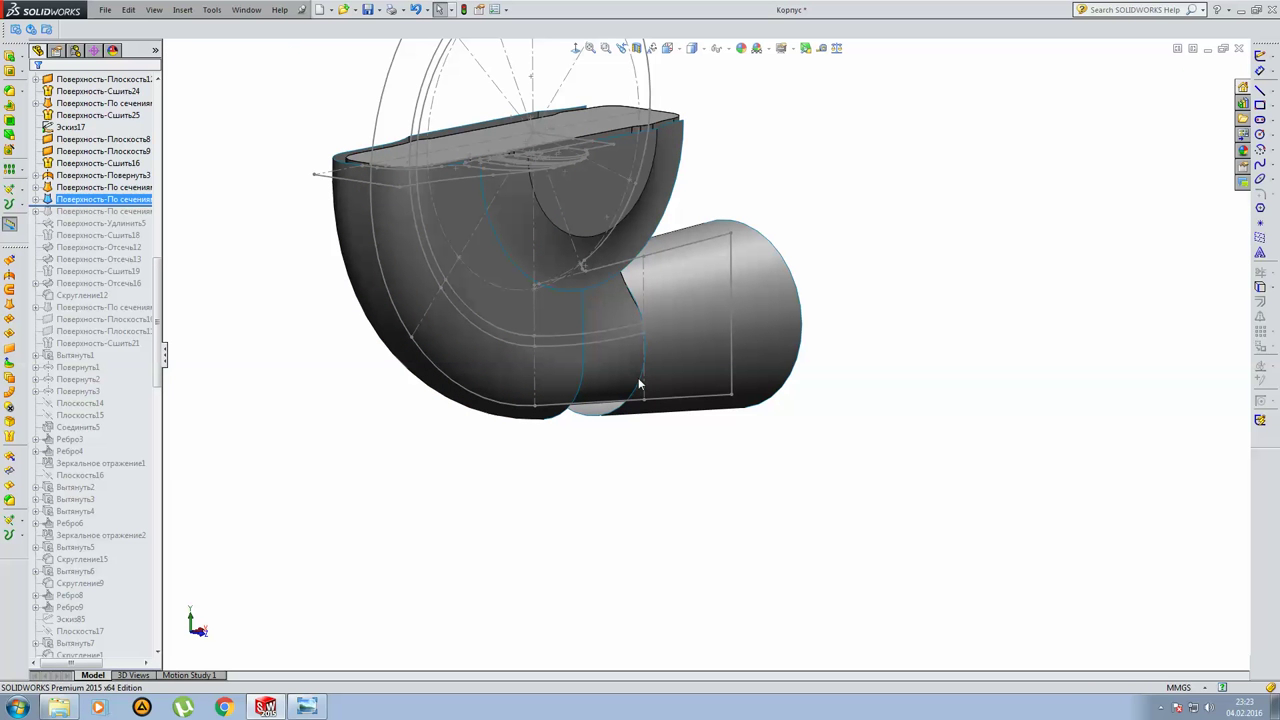
Edit profile sketch Эскиз61 of the lower loft and rebuild it.
left_click(35, 200)
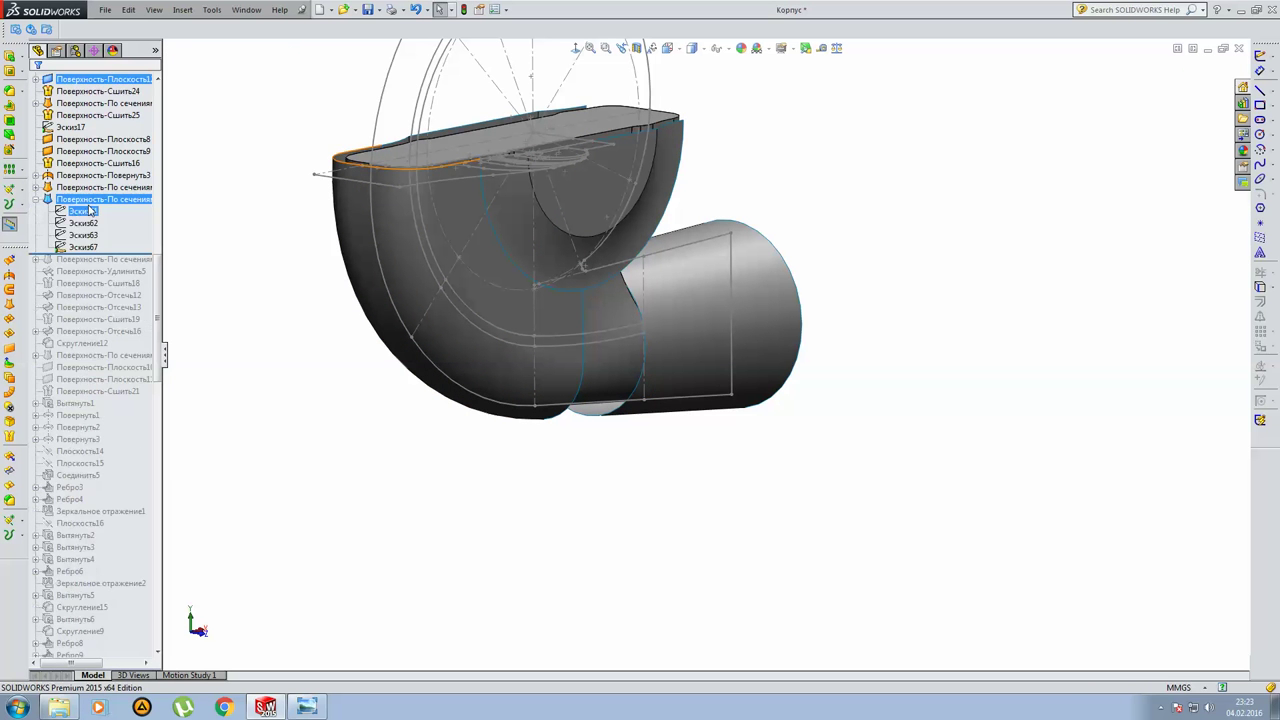
left_click(83, 214)
left_click(80, 183)
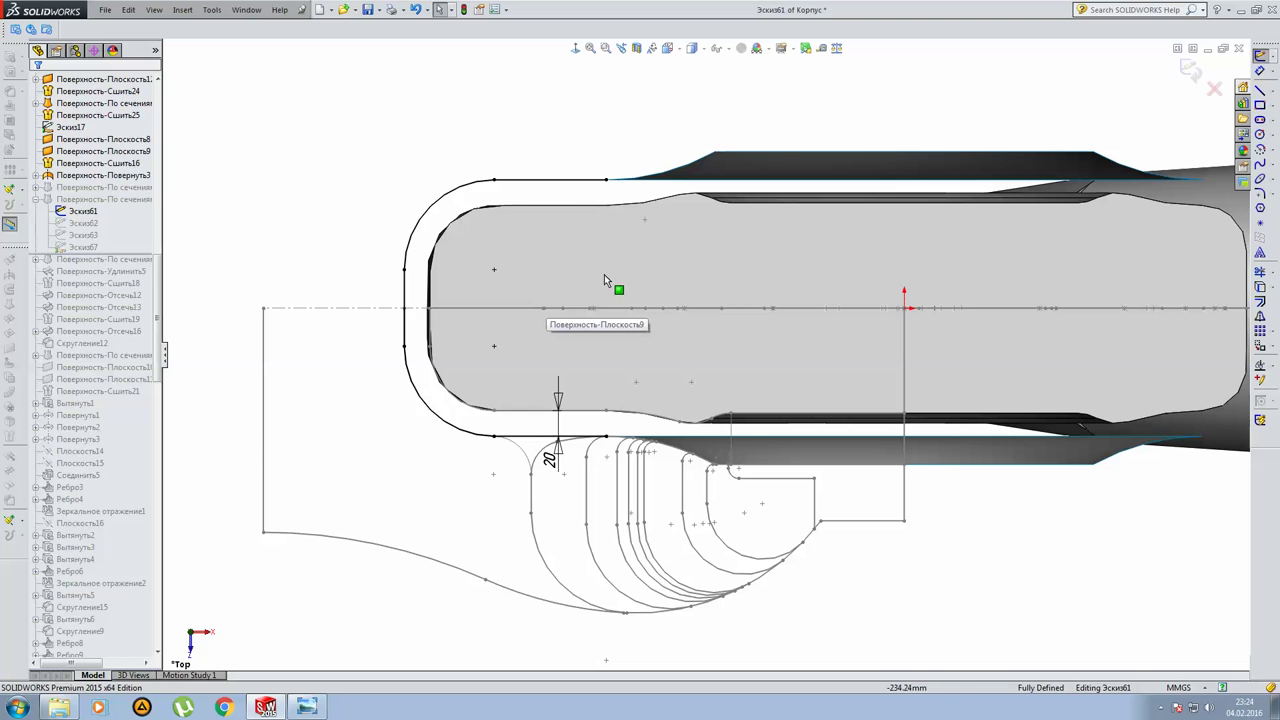
left_click(1190, 70)
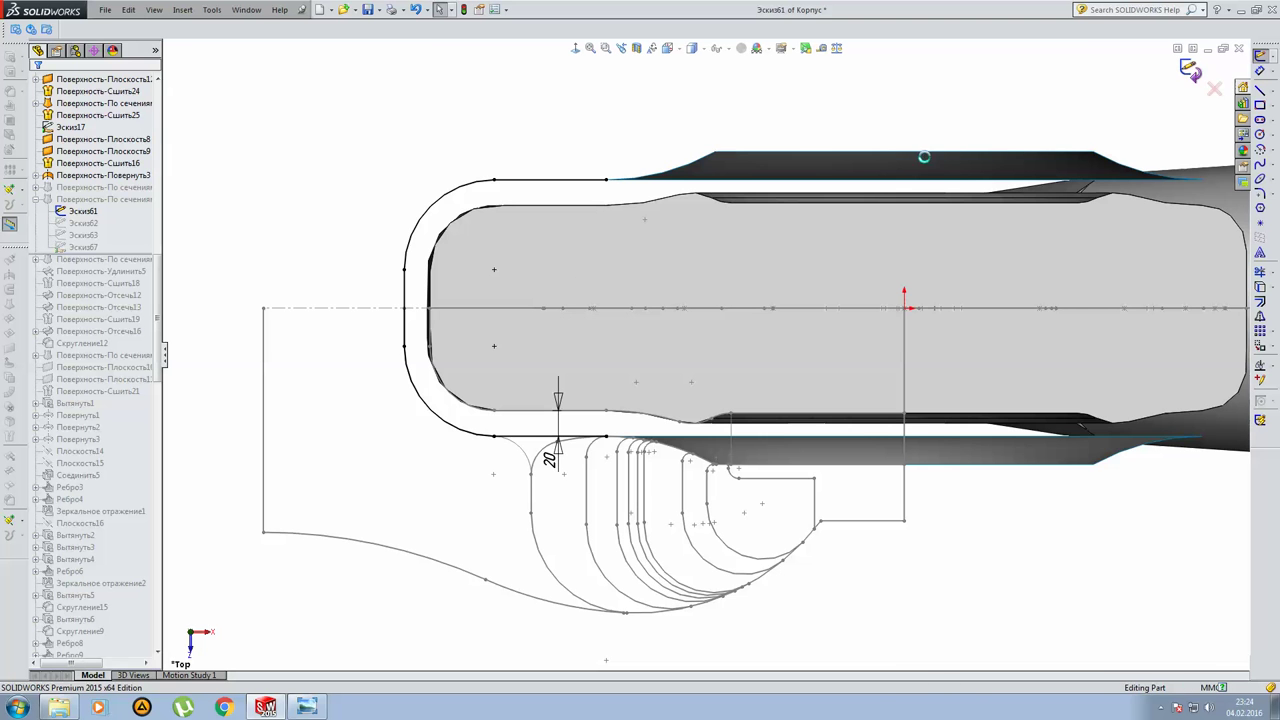
Revise sketch Эскиз62, viewed normal to its plane, and rebuild the loft.
left_click(84, 223)
left_click(91, 186)
key("ctrl+8")
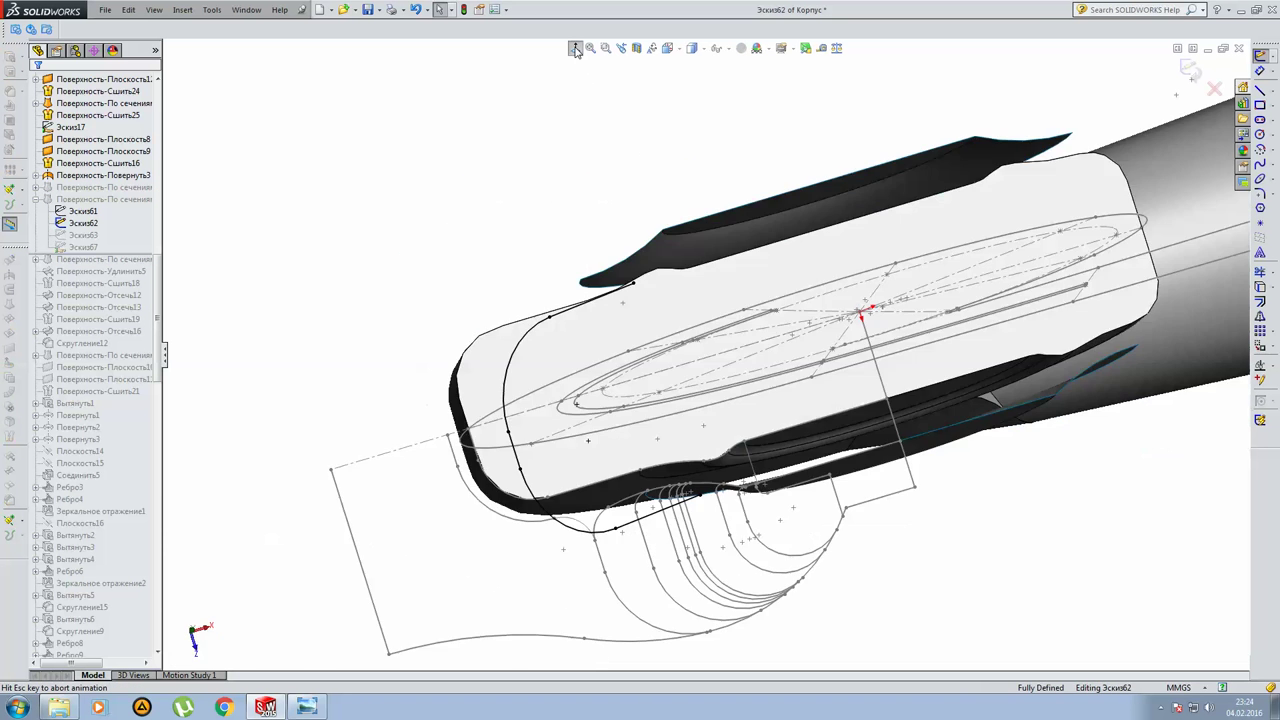
scroll(730, 490, "down", 2)
scroll(720, 450, "down", 2)
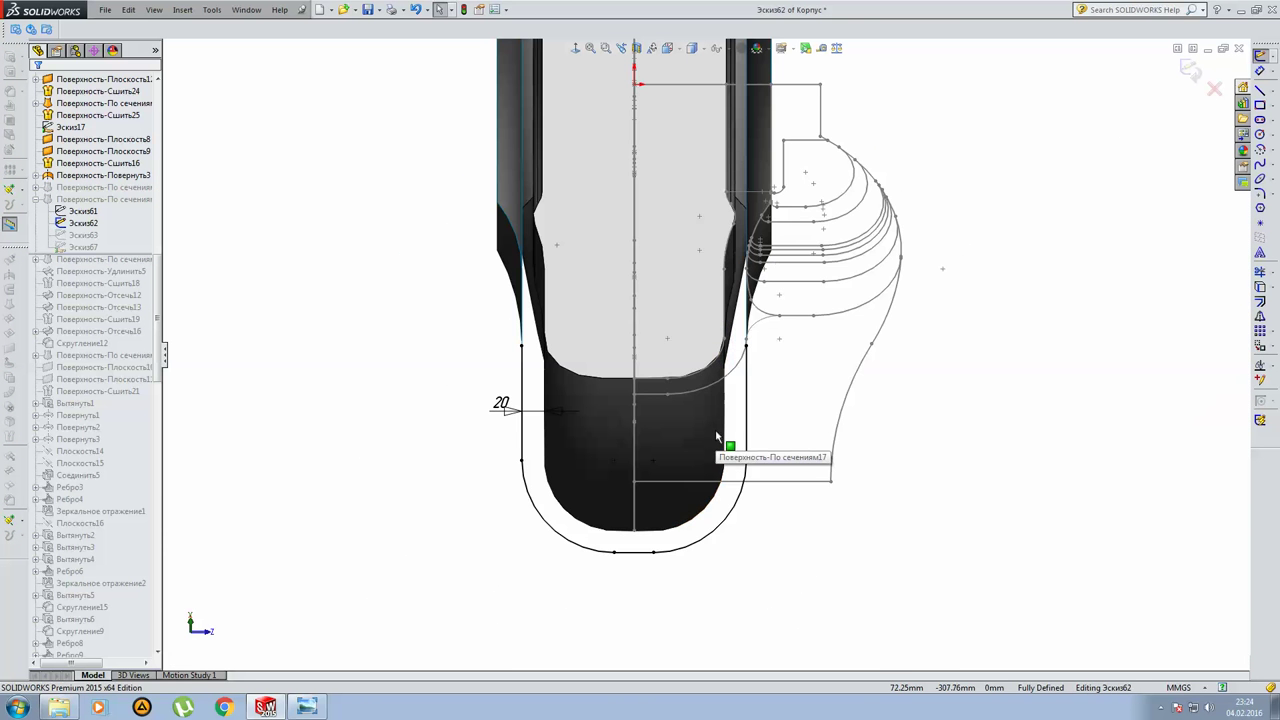
middle_click_drag(718, 438, 1110, 267)
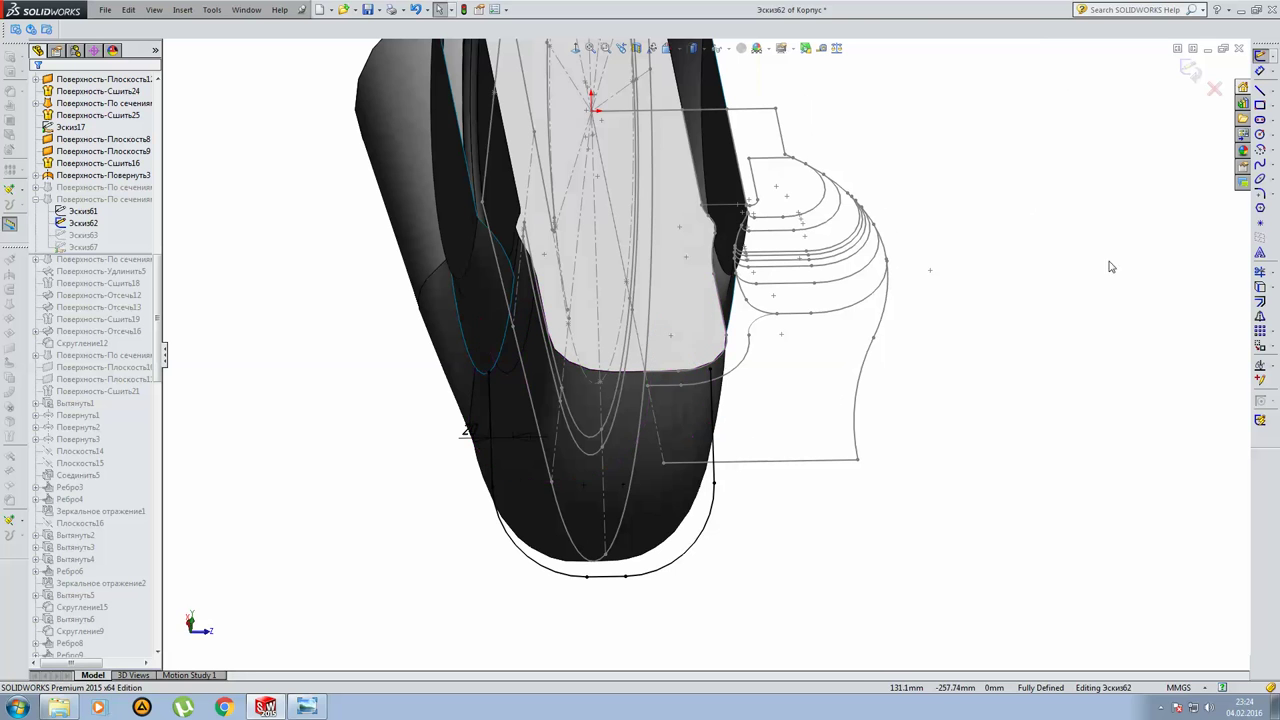
key("ctrl+b")
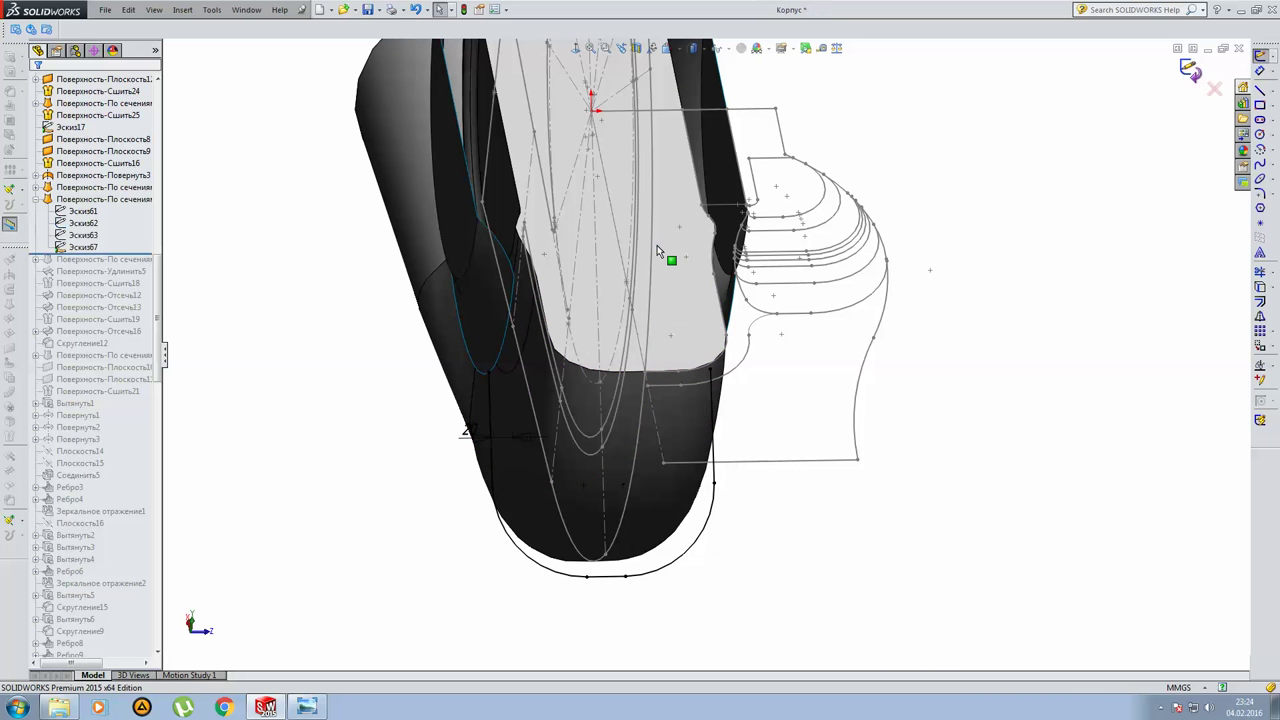
Revise sketch Эскиз63 and rebuild the lower loft.
left_click(84, 235)
left_click(90, 223, "ctrl")
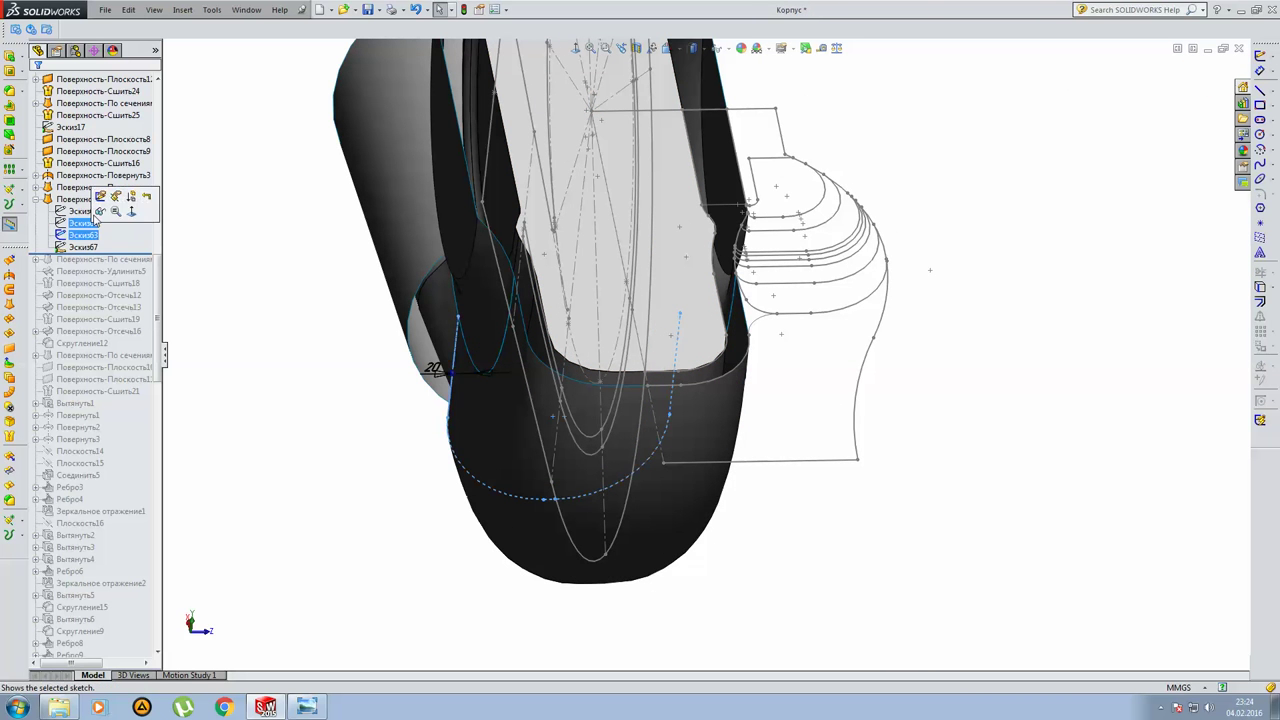
left_click(100, 197)
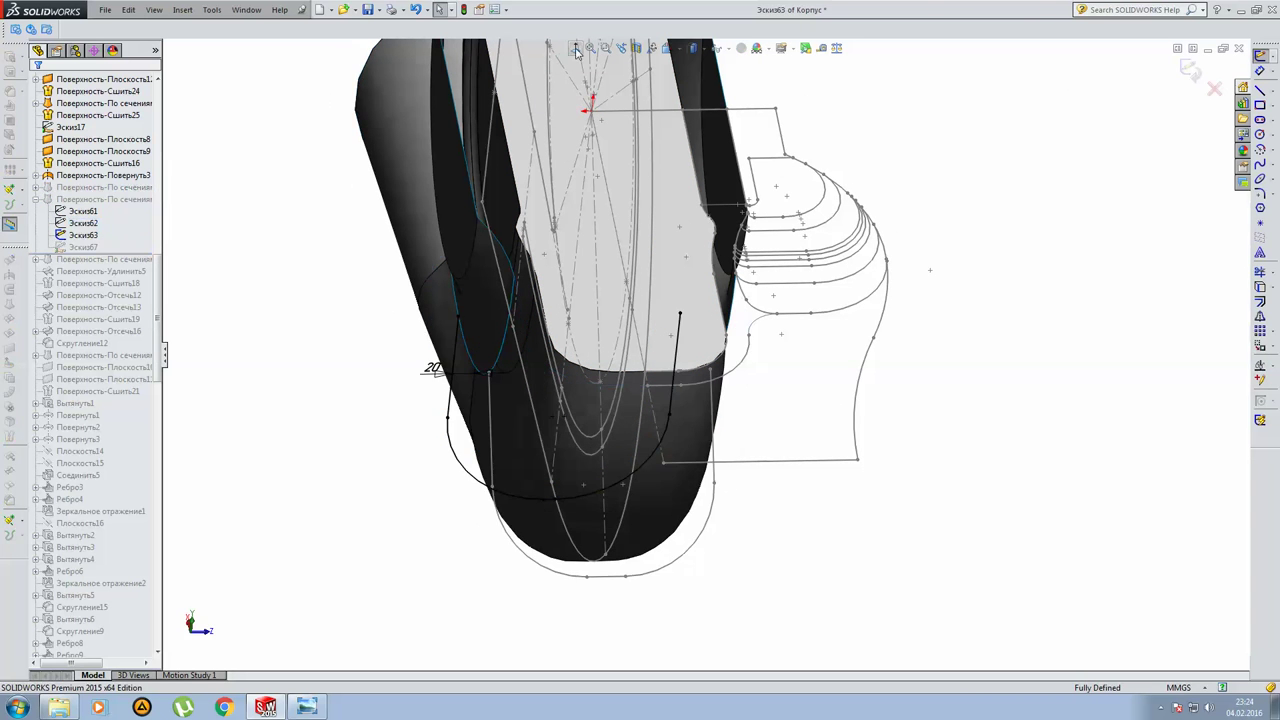
scroll(840, 445, "down", 3)
mouse_move(763, 454)
middle_mouse_down()
mouse_move(793, 456)
mouse_move(606, 491)
mouse_move(628, 482)
middle_mouse_up()
scroll(646, 445, "down", 5)
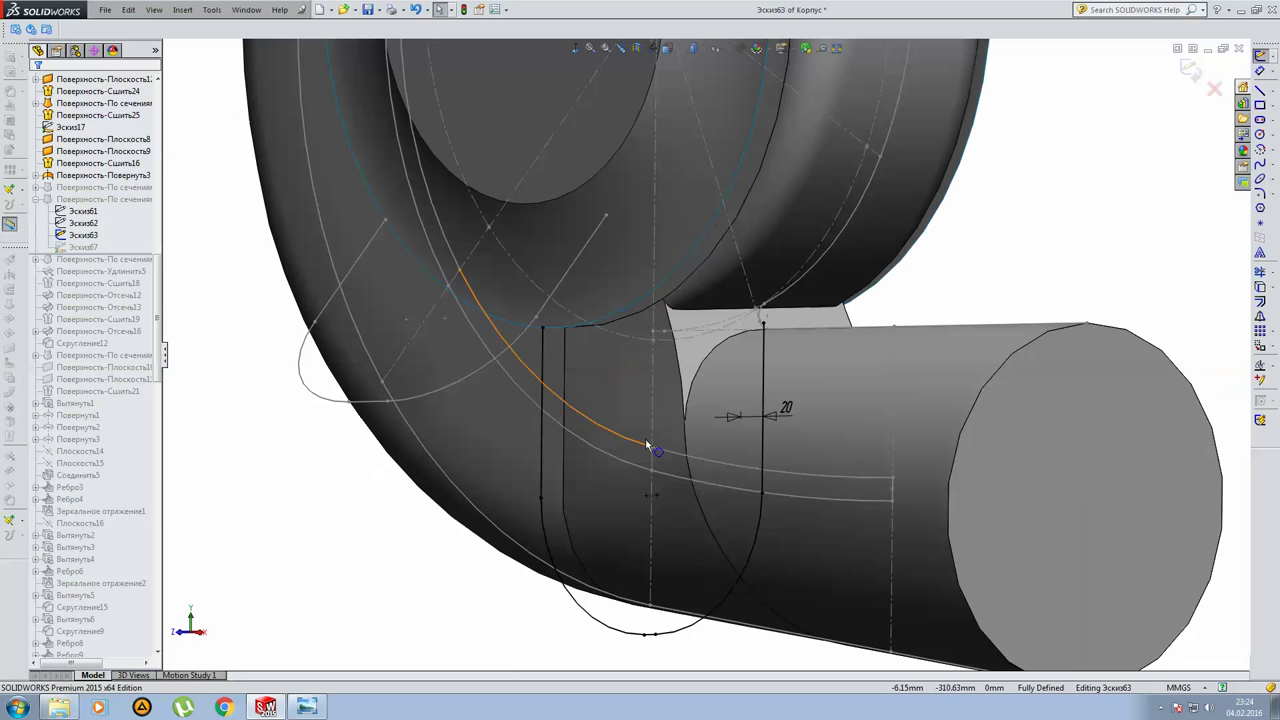
left_click(1190, 68)
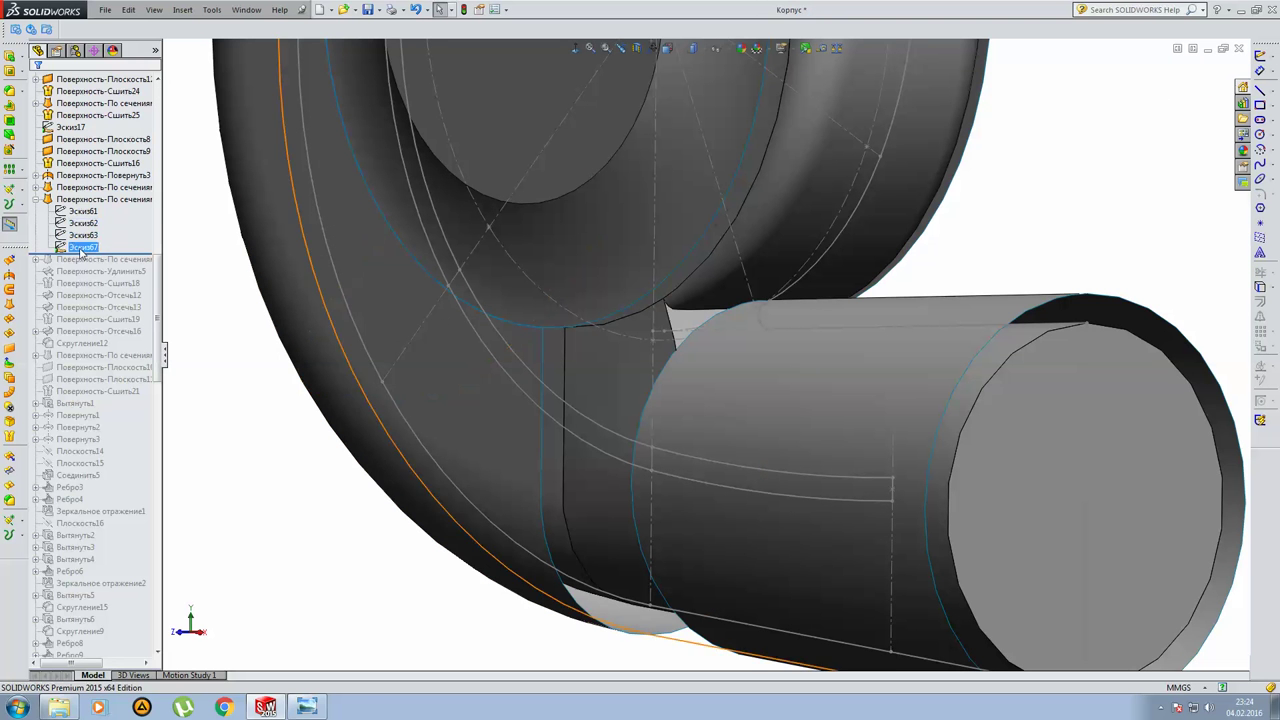
Collapse the lower loft and select the loft joining the body to the outlet pipe.
left_click(35, 199)
left_click(128, 207)
key("f")
scroll(781, 284, "down", 3)
scroll(760, 290, "down", 3)
scroll(741, 295, "down", 2)
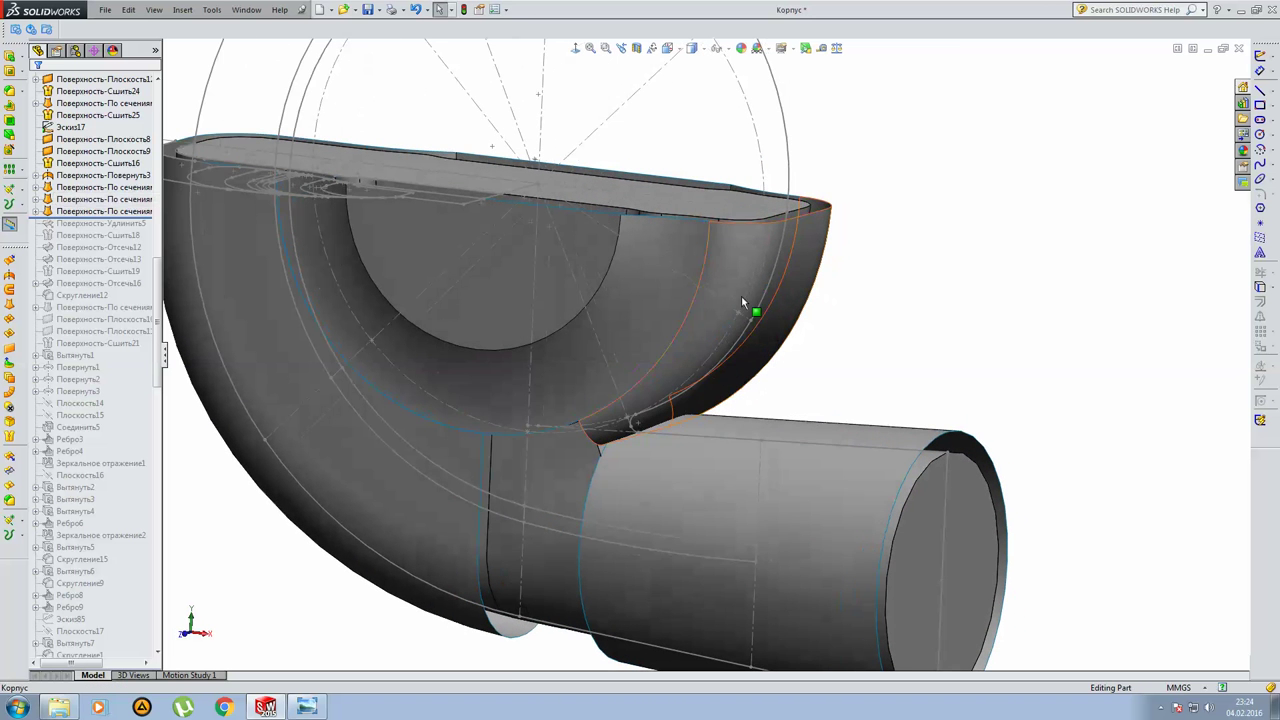
left_click(95, 211)
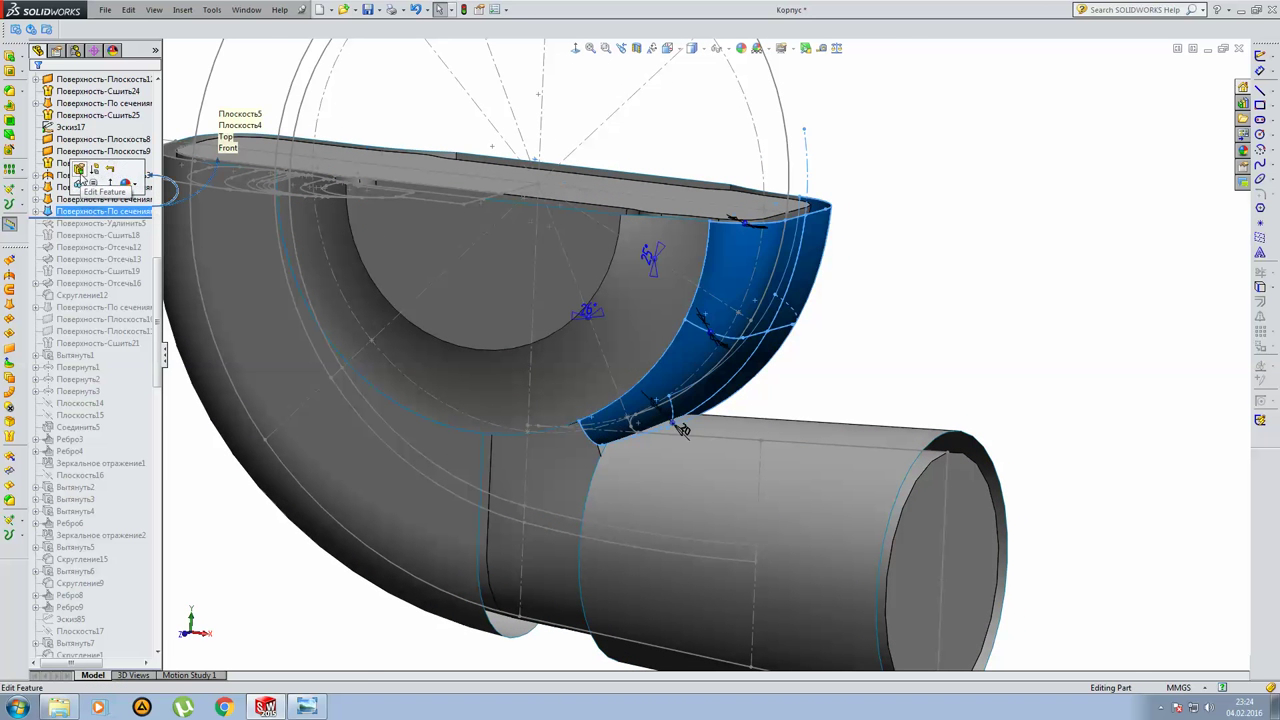
Inspect the junction loft's profiles Эскиз65 and Эскиз66 on the model.
left_click(79, 171)
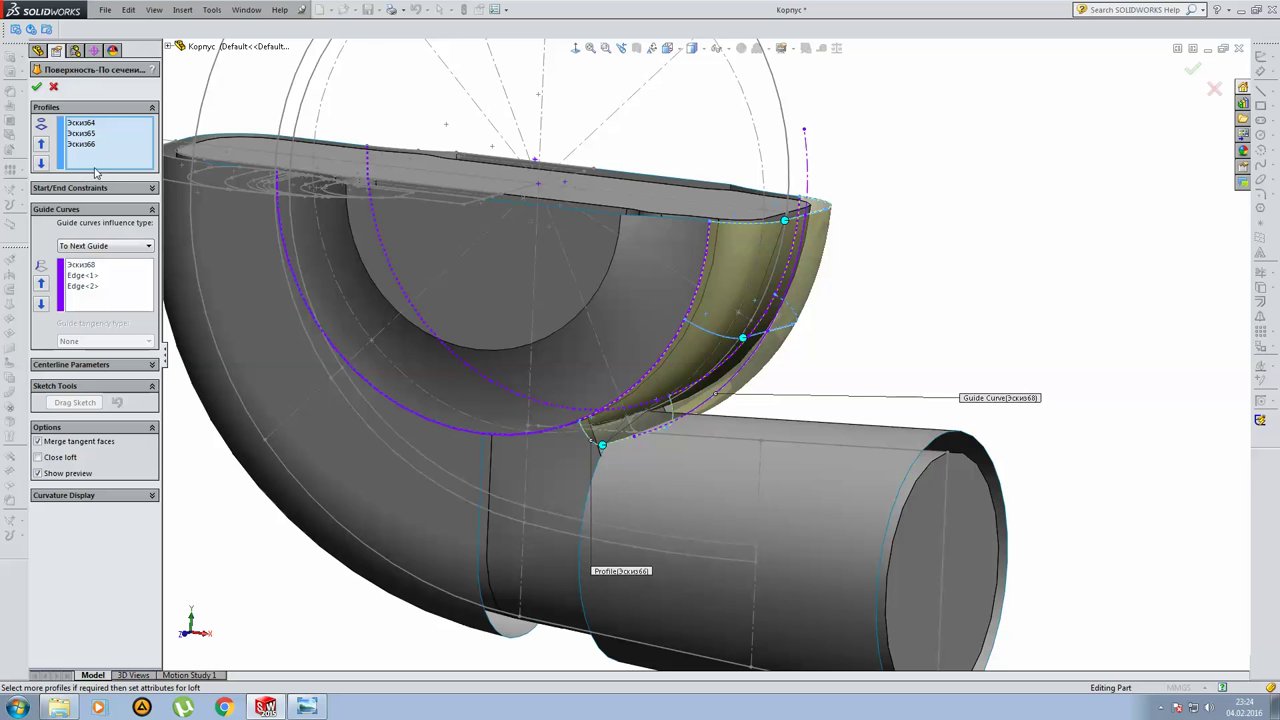
middle_click_drag(677, 286, 605, 277)
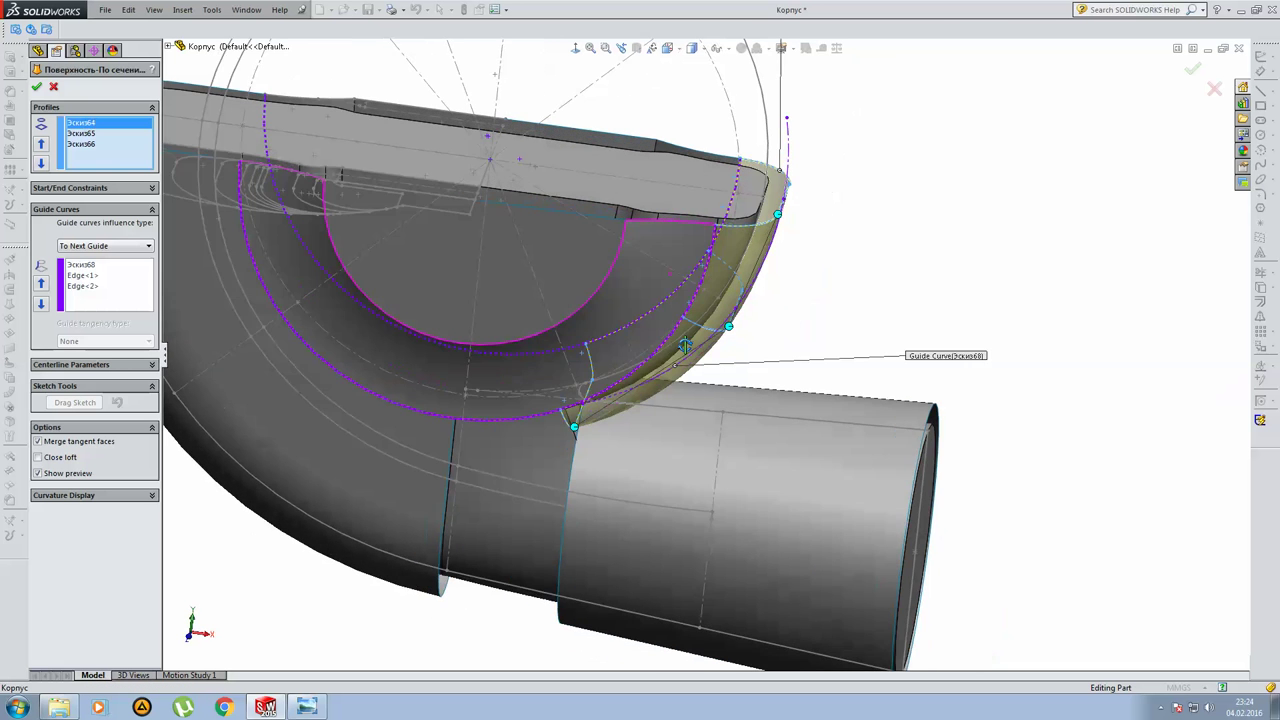
left_click(85, 134)
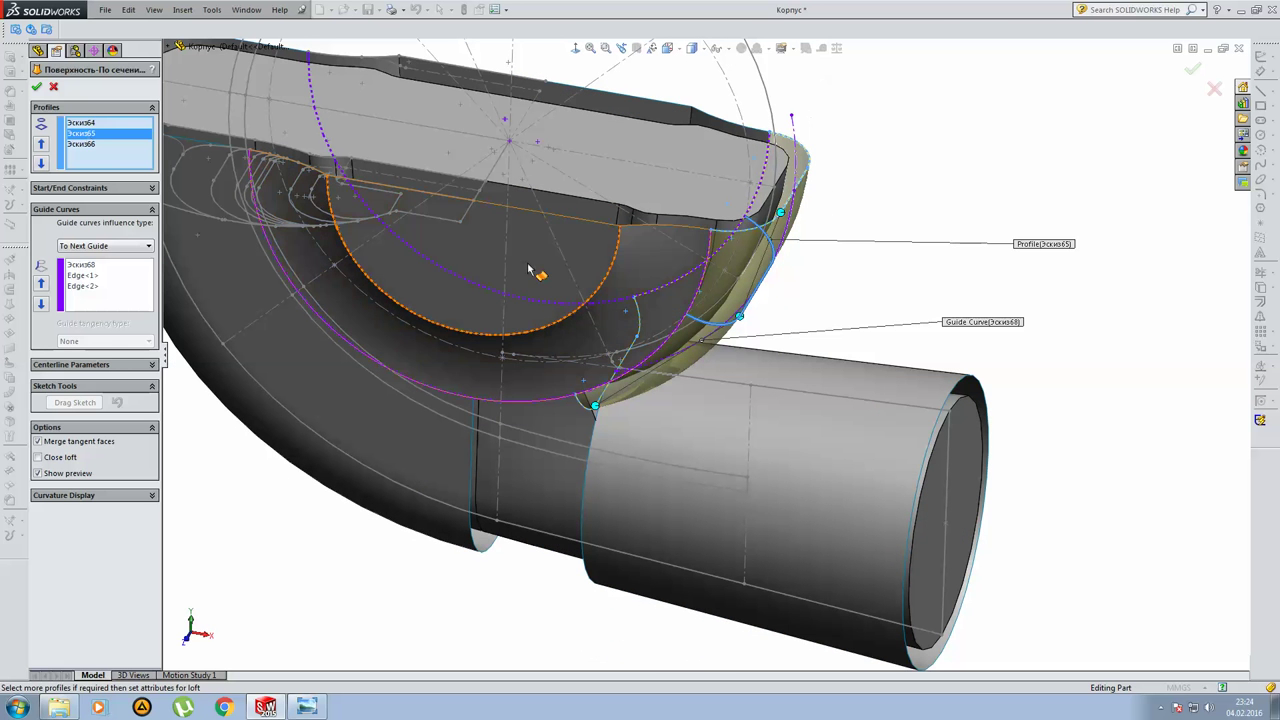
left_click(85, 146)
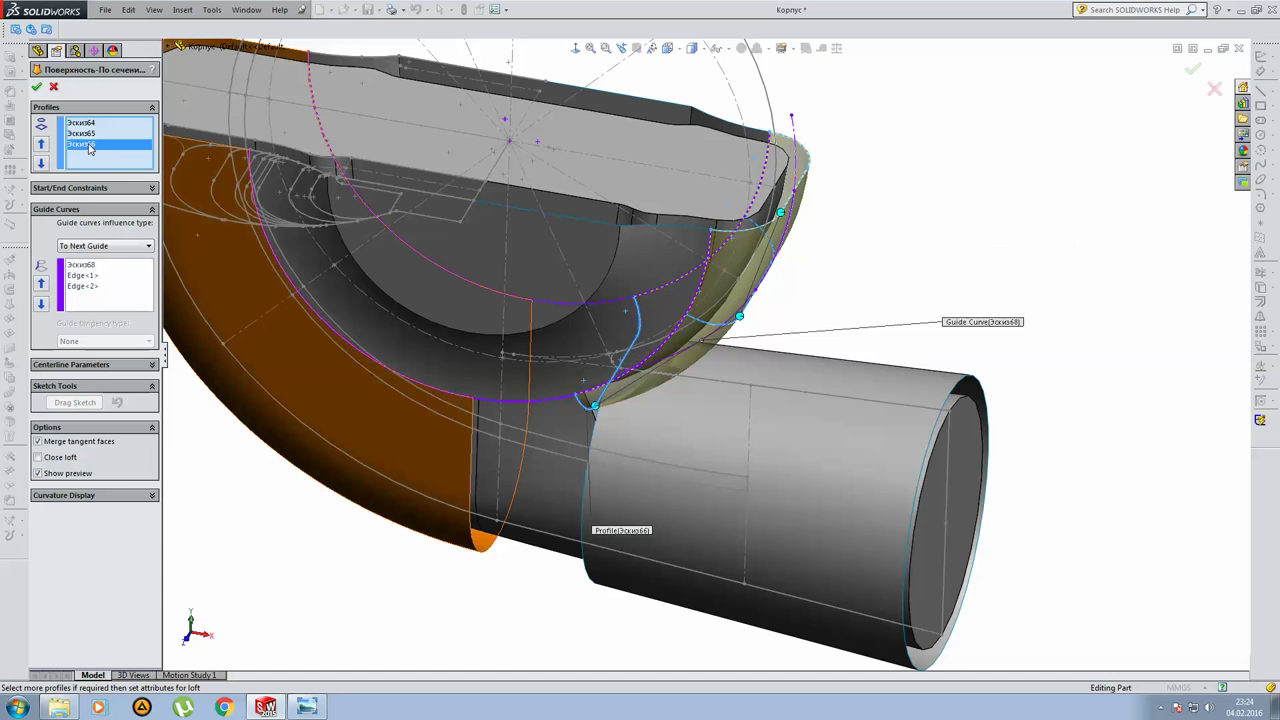
middle_click_drag(543, 309, 535, 210)
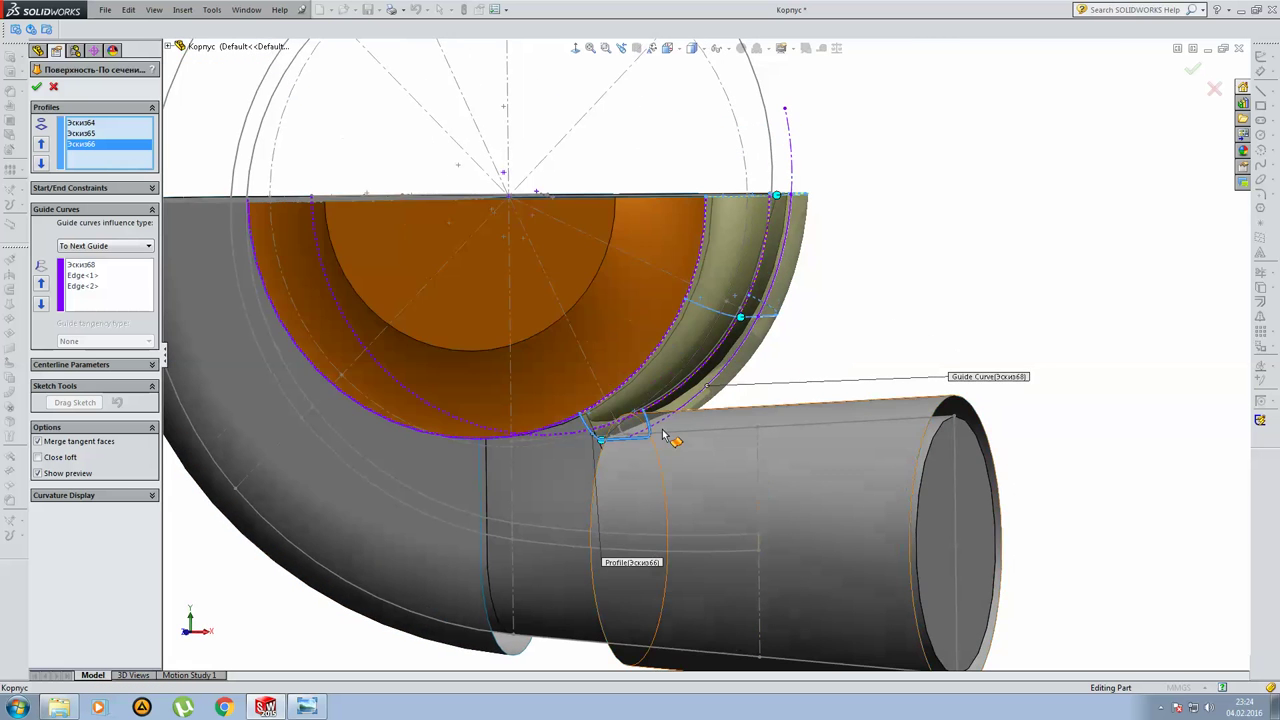
scroll(620, 430, "down", 2)
scroll(646, 416, "down", 2)
scroll(646, 416, "up", 1)
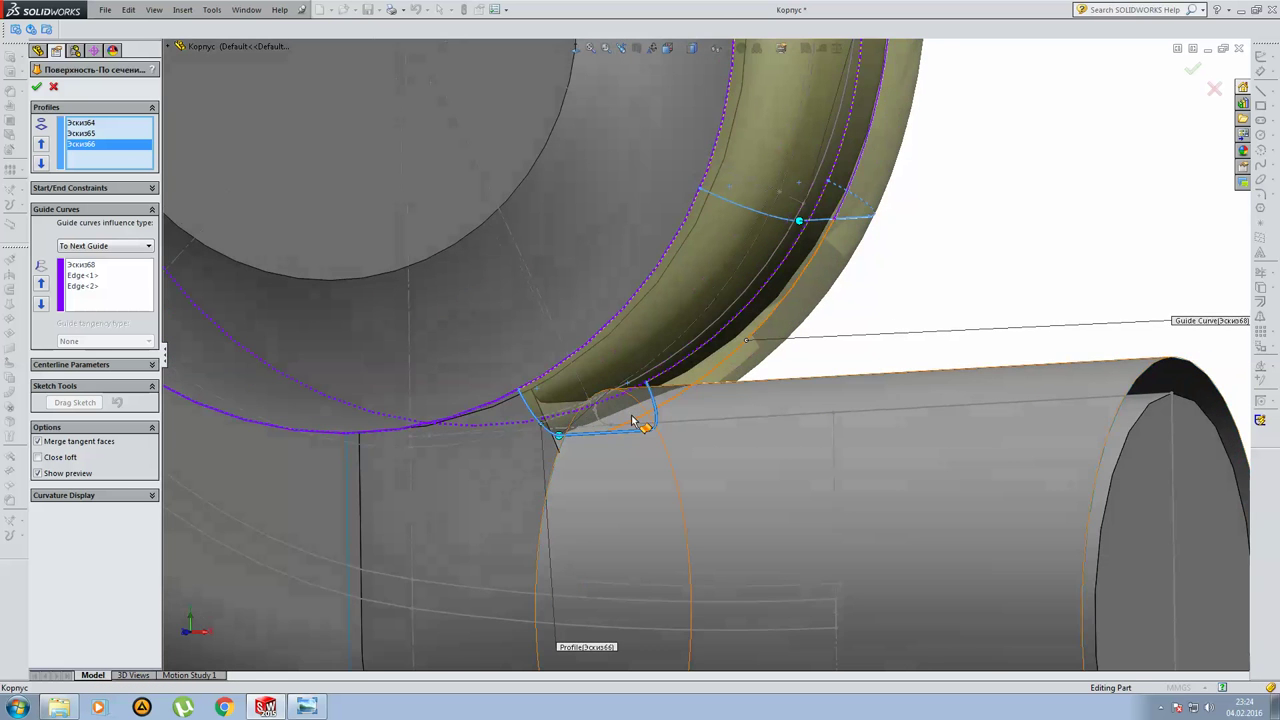
scroll(646, 416, "up", 2)
Check guides Эскиз68, Edge<1> and Edge<2>, then accept the rebuilt junction loft.
left_click(93, 266)
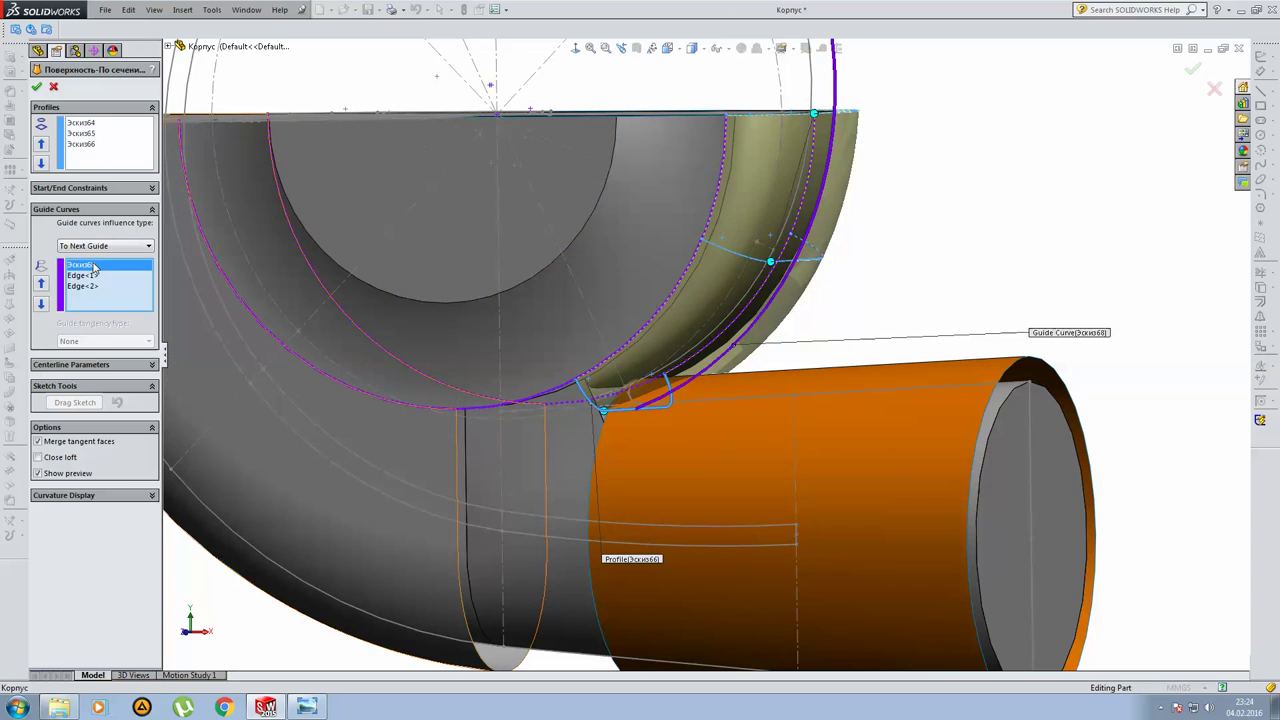
left_click(95, 276)
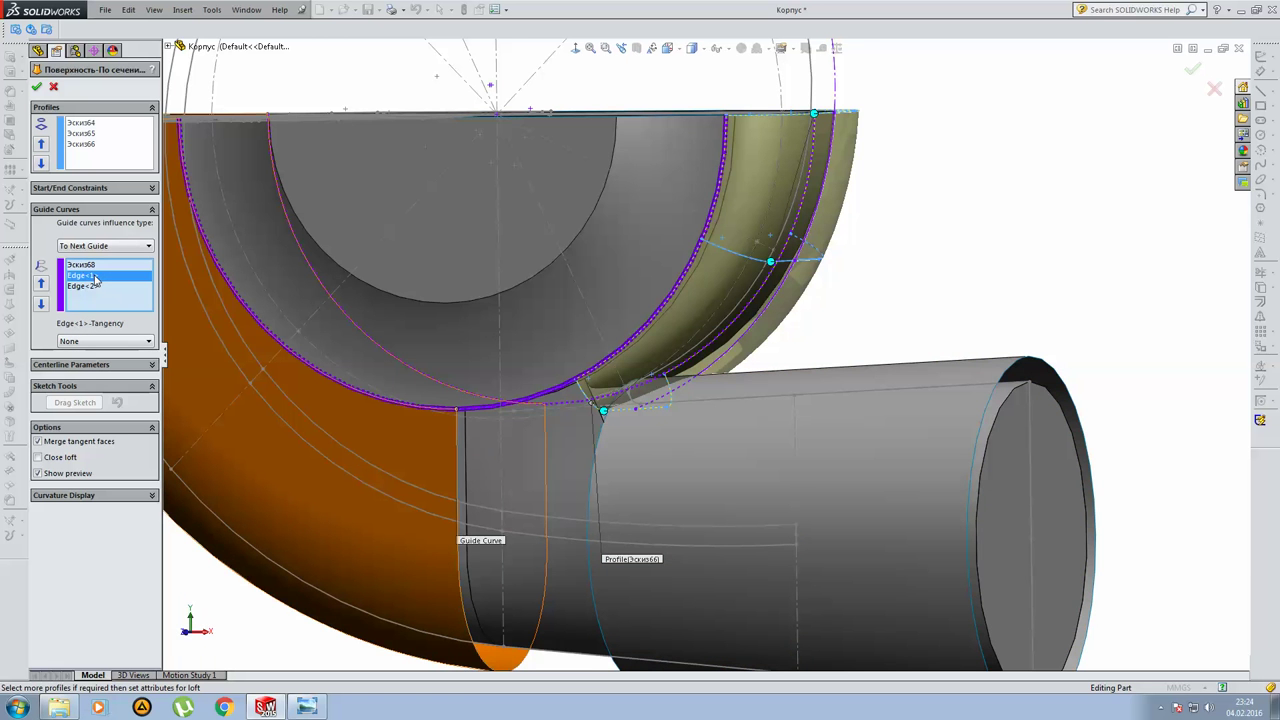
left_click(93, 286)
middle_click_drag(300, 300, 512, 295)
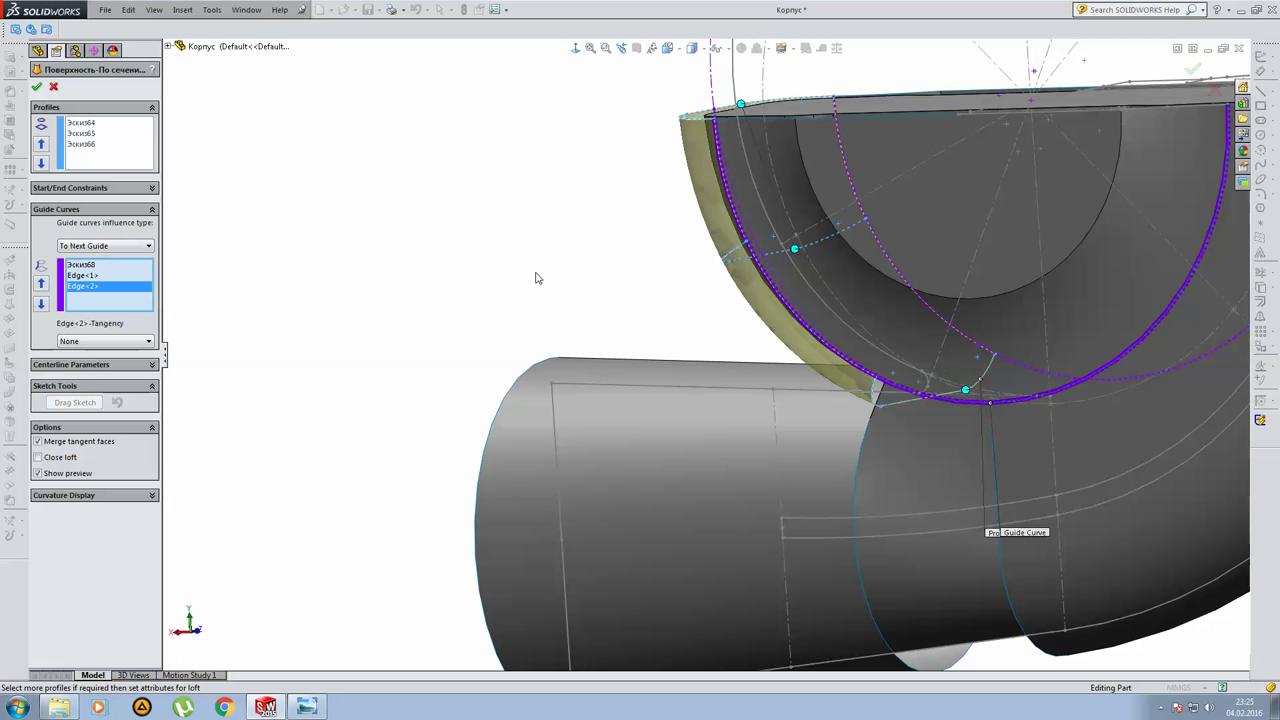
left_click(37, 87)
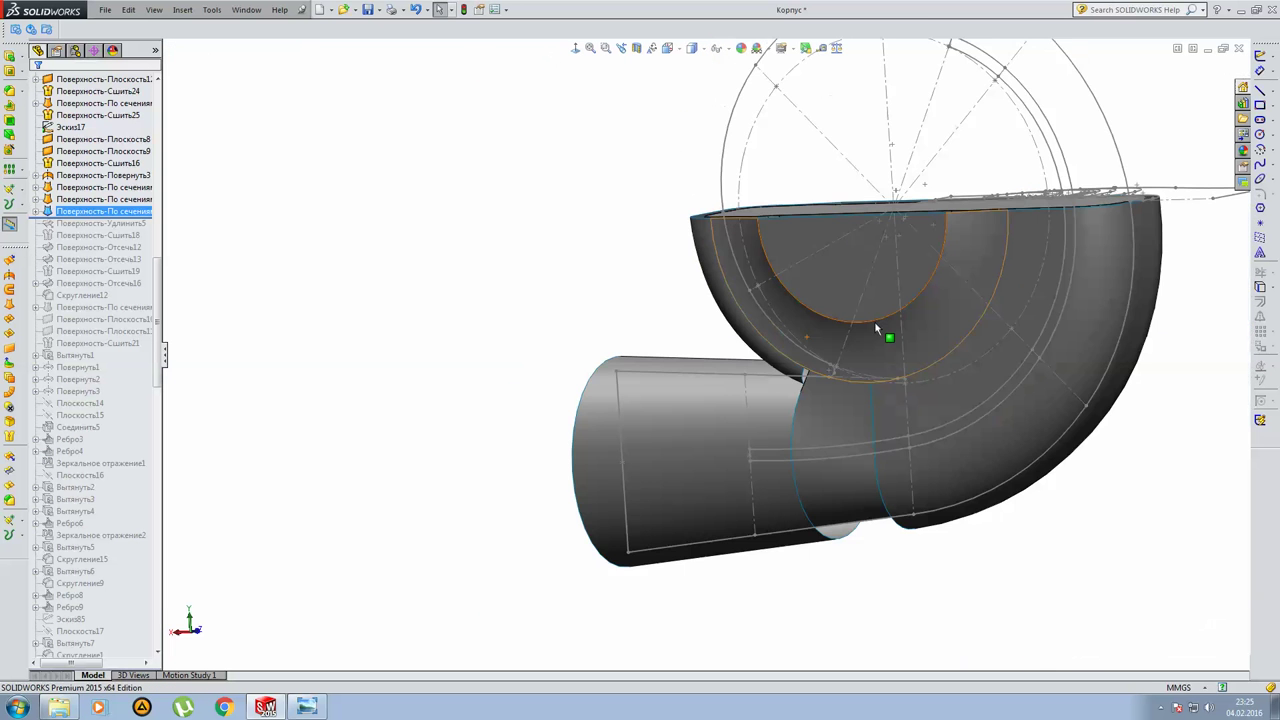
mouse_move(876, 327)
middle_mouse_down()
mouse_move(913, 325)
mouse_move(1033, 371)
mouse_move(921, 335)
middle_mouse_up()
scroll(913, 325, "down", 5)
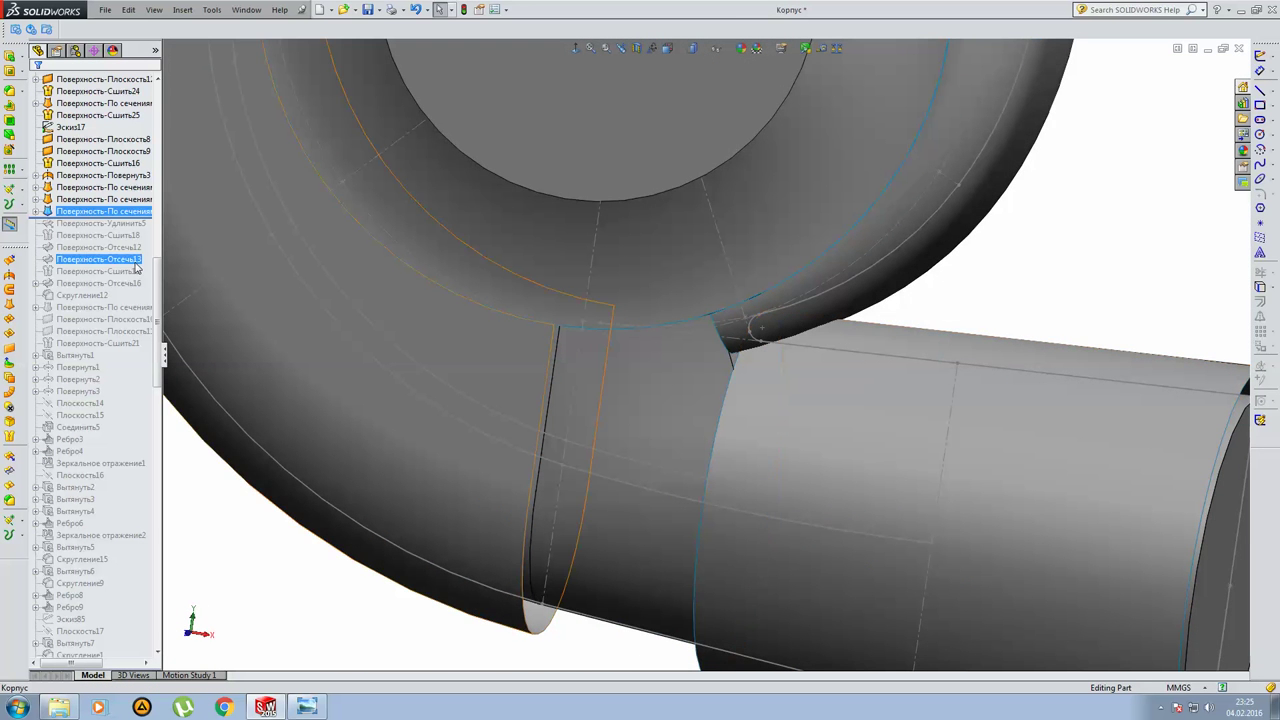
Edit and exit the loft profile sketch Эскиз64 in a Normal To view.
left_click(47, 213)
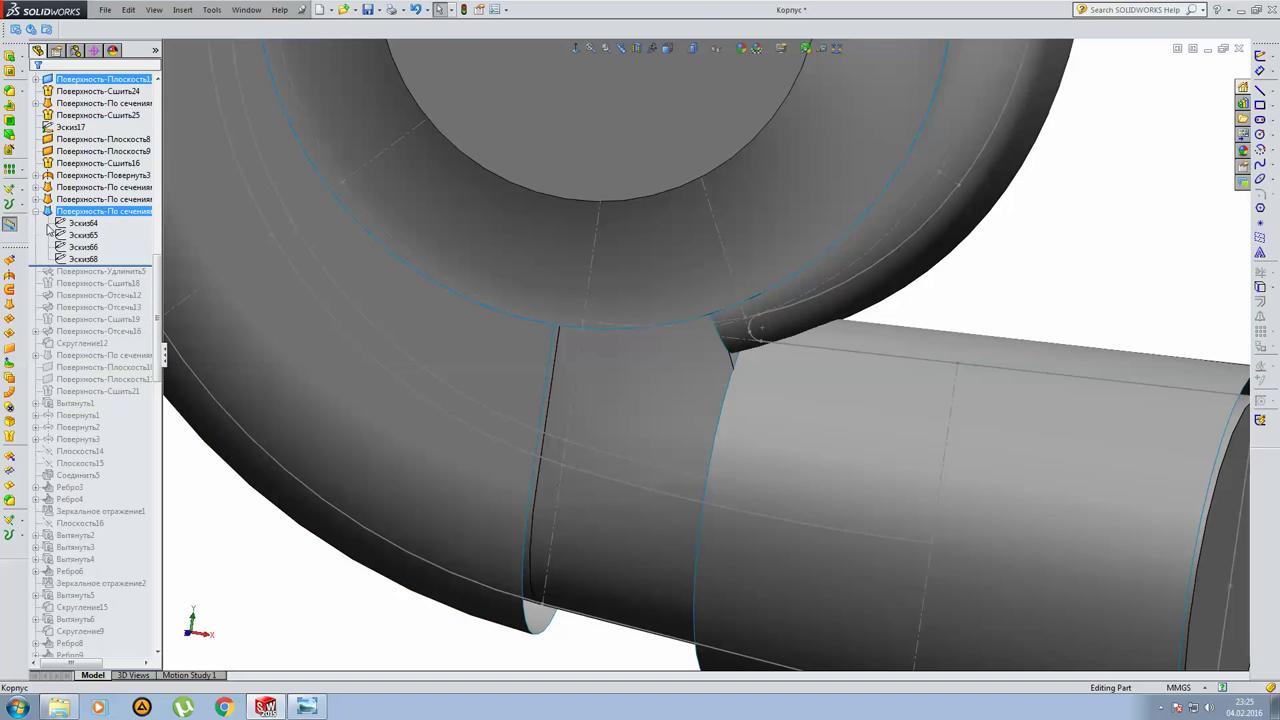
left_click(78, 224)
left_click(85, 191)
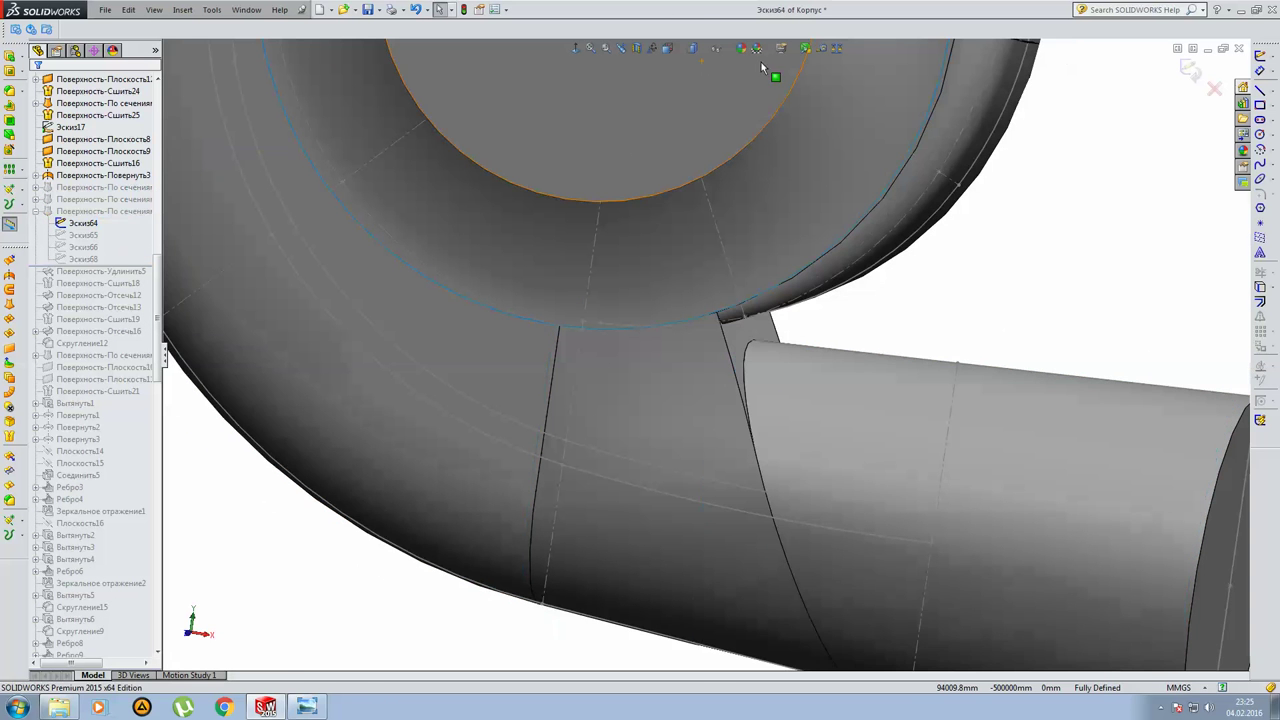
left_click(575, 48)
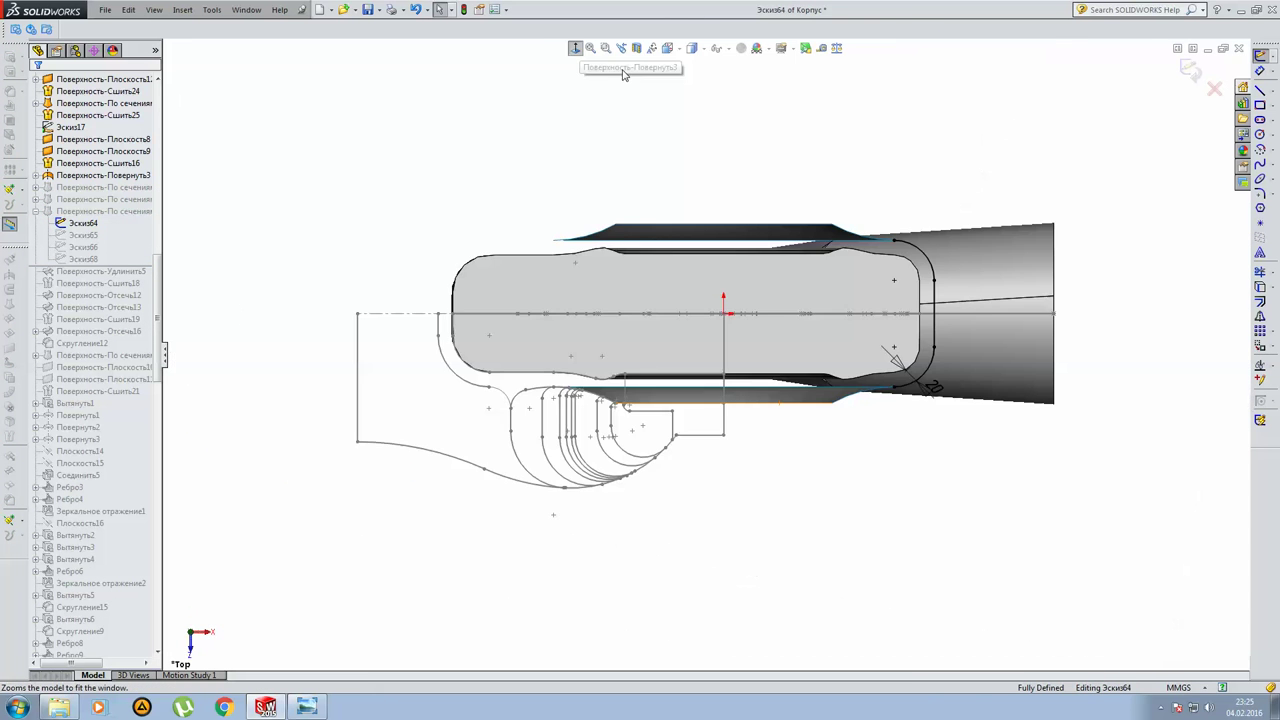
scroll(929, 345, "down", 3)
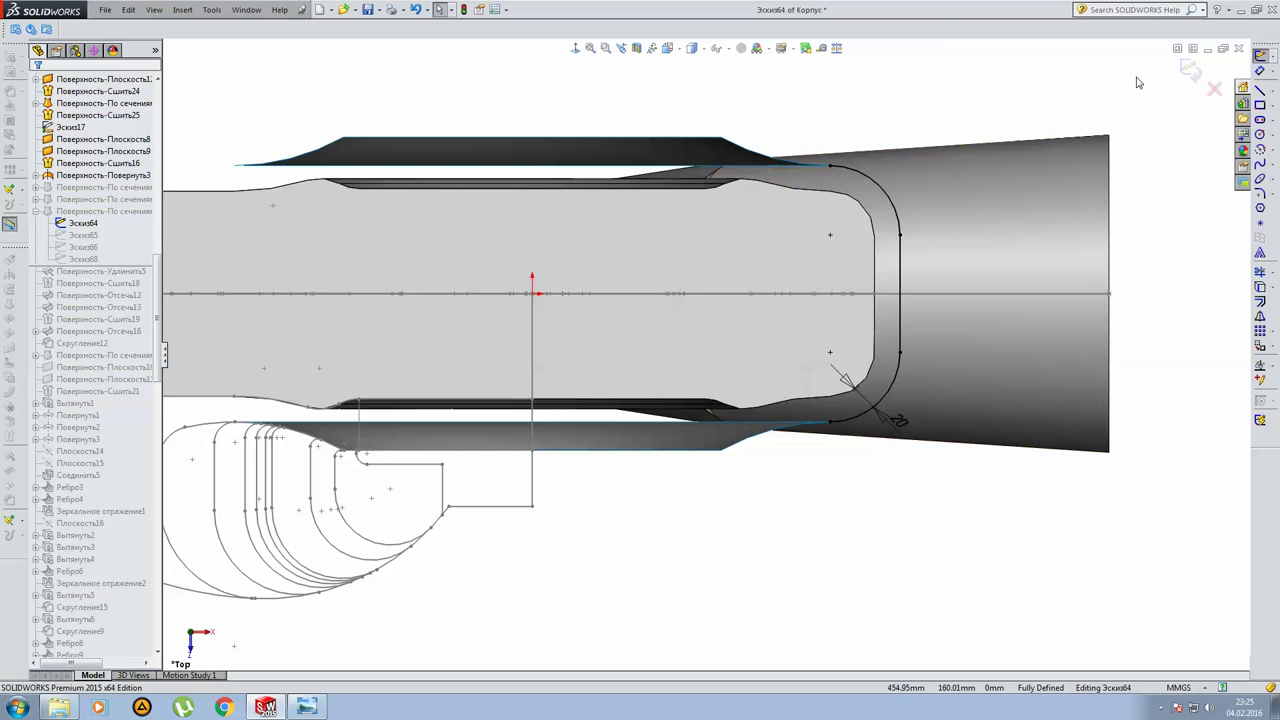
left_click(1190, 70)
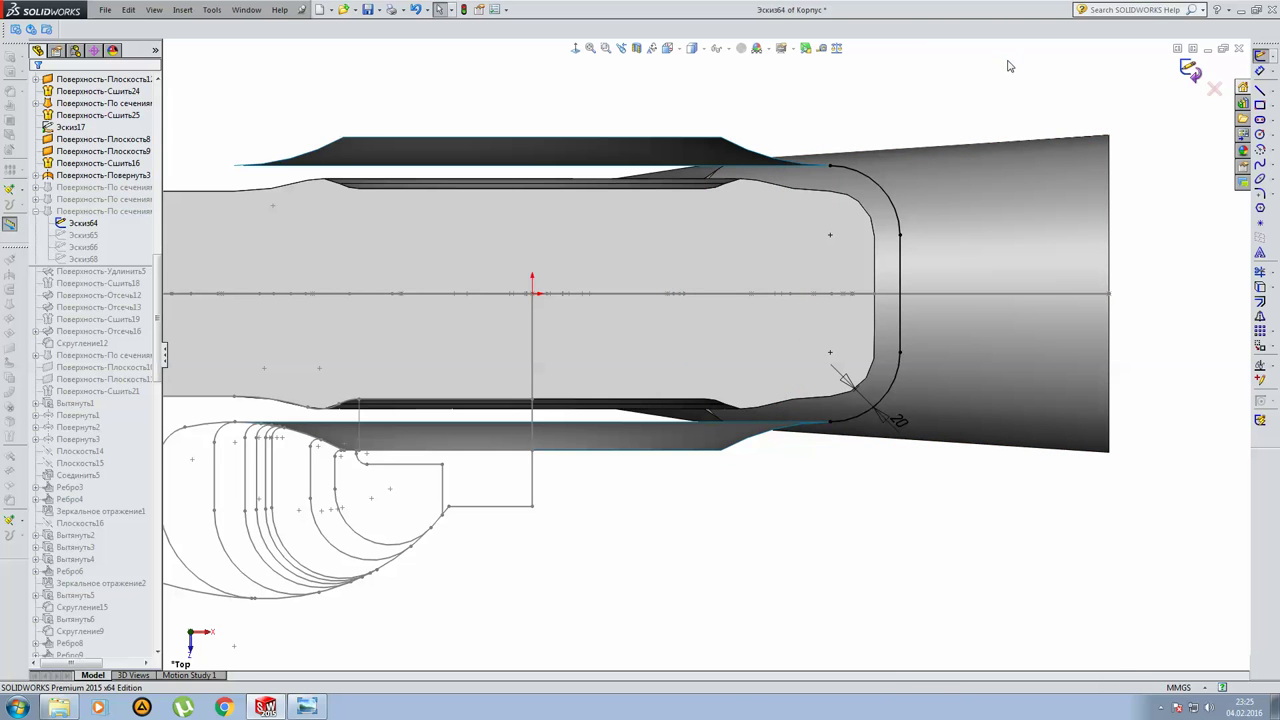
Edit profile sketch Эскиз65 face-on, then exit so the loft rebuilds.
left_click(83, 235)
left_click(95, 203)
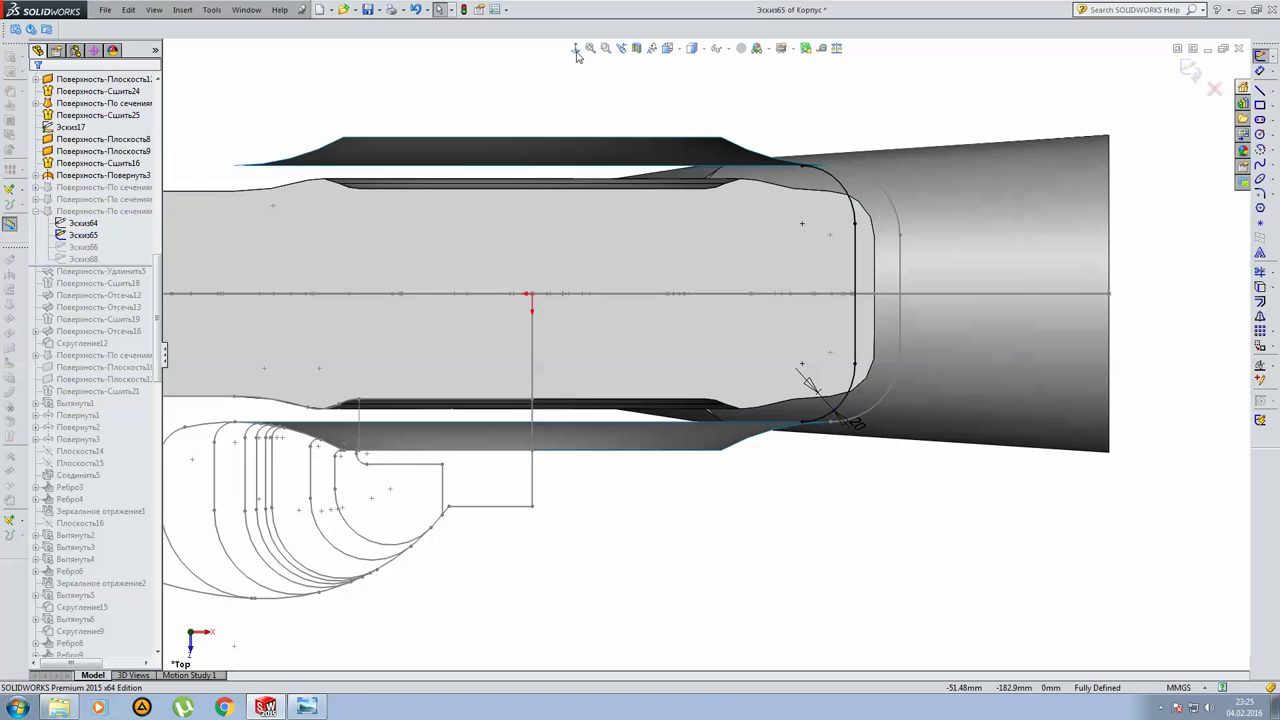
key("ctrl+8")
scroll(601, 371, "down", 5)
mouse_move(594, 366)
middle_mouse_down()
mouse_move(400, 300)
mouse_move(523, 289)
mouse_move(570, 433)
mouse_move(651, 443)
mouse_move(863, 316)
middle_mouse_up()
left_click(1190, 68)
Edit profile sketch Эскиз66 with its 20 dimension and exit to rebuild the loft.
left_click(83, 247)
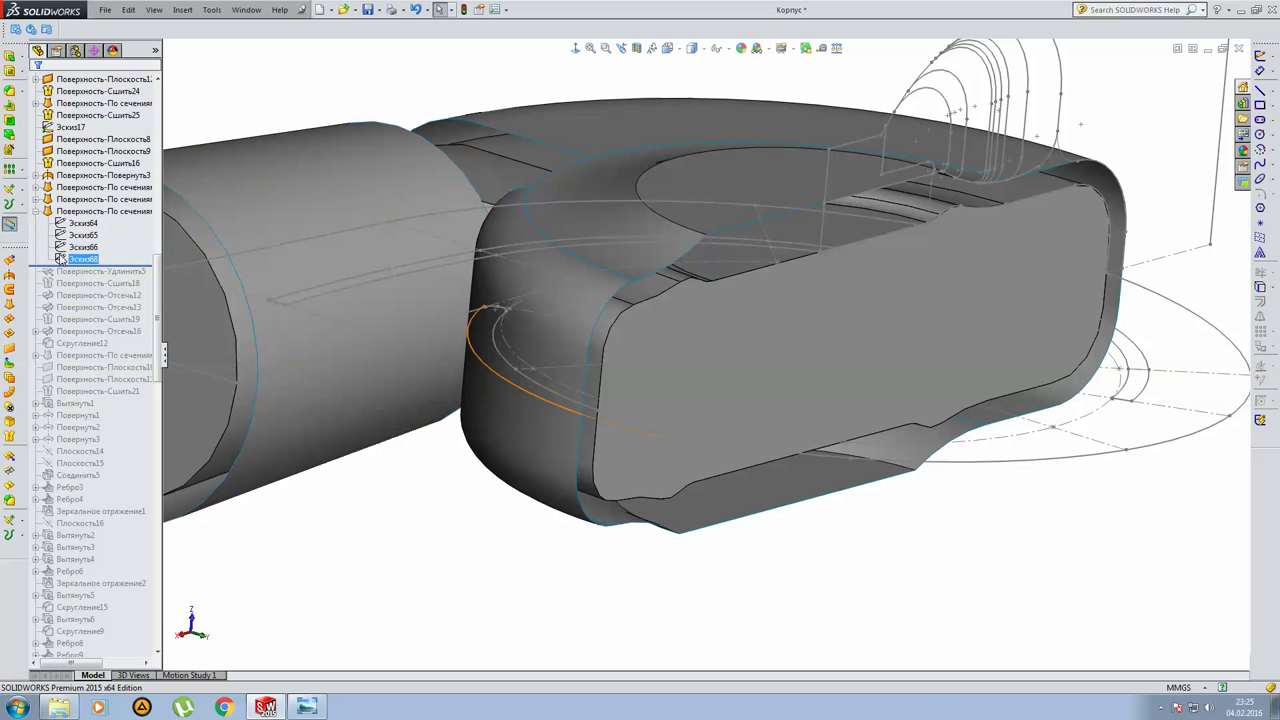
left_click(83, 248)
left_click(105, 215)
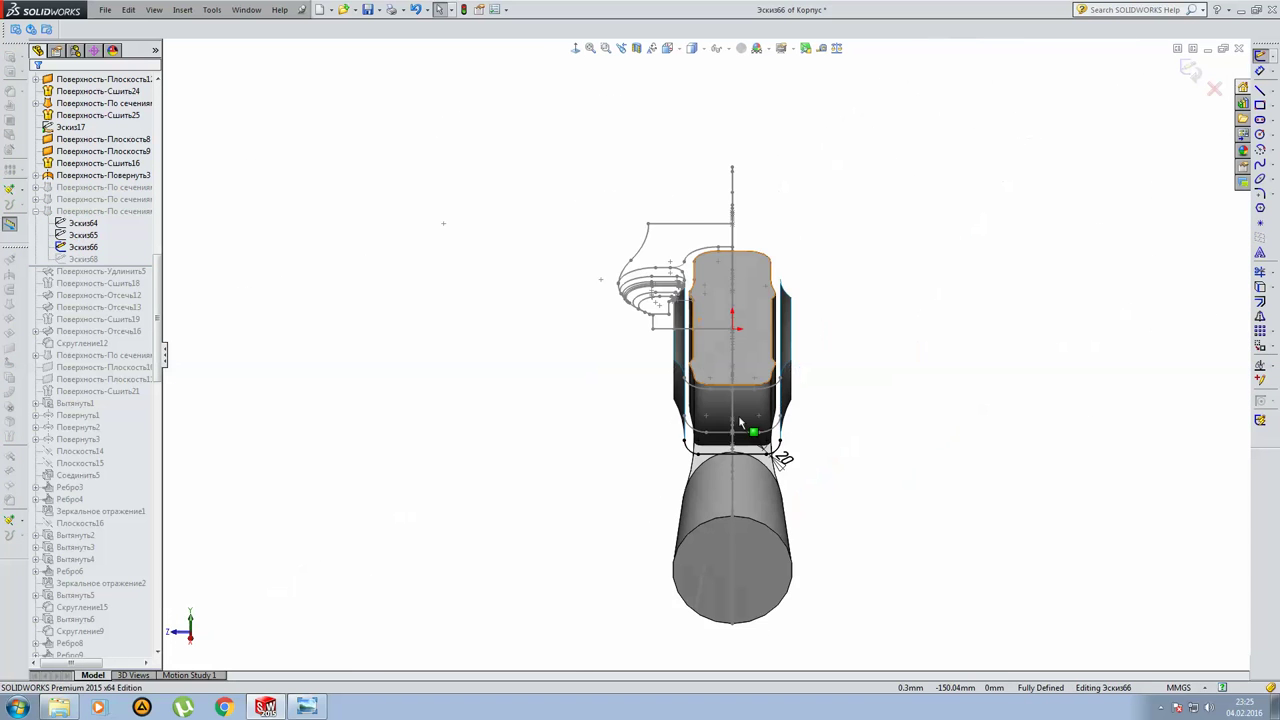
scroll(777, 451, "down", 3)
scroll(790, 455, "down", 2)
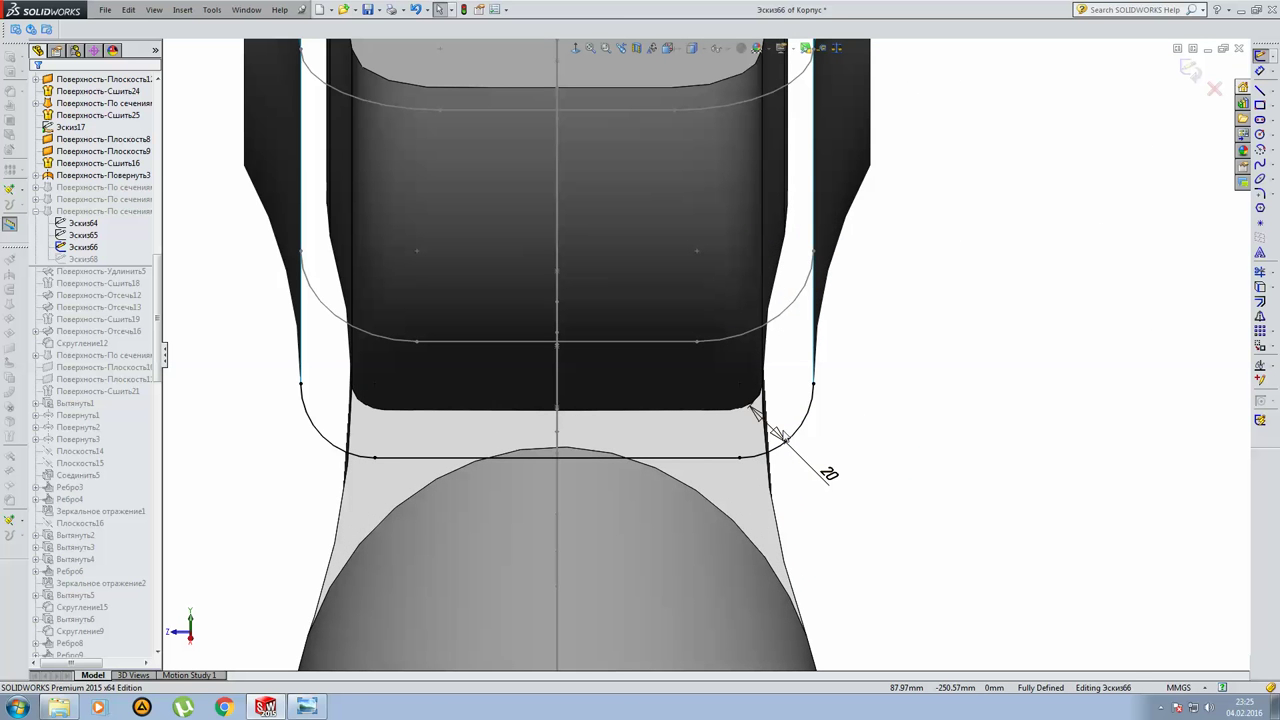
scroll(780, 435, "up", 1)
middle_click_drag(750, 332, 811, 303)
left_click(1190, 70)
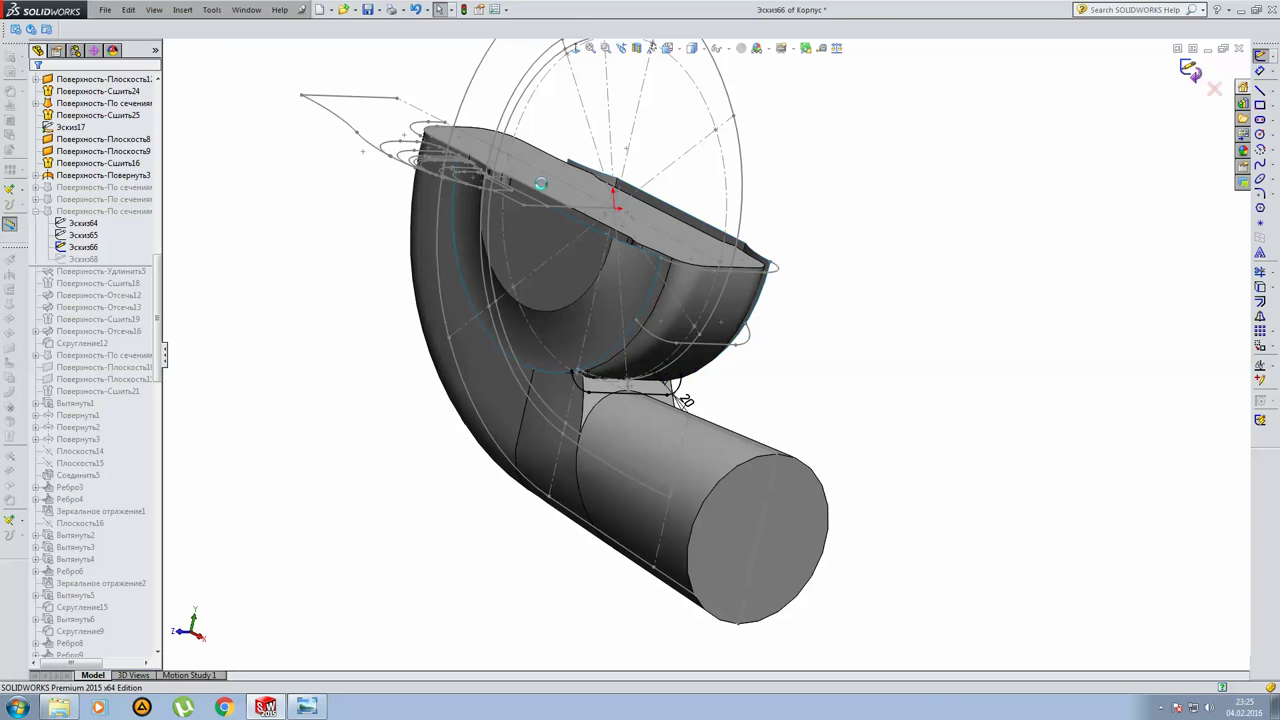
mouse_move(478, 190)
middle_mouse_down()
mouse_move(826, 329)
mouse_move(819, 342)
mouse_move(581, 339)
middle_mouse_up()
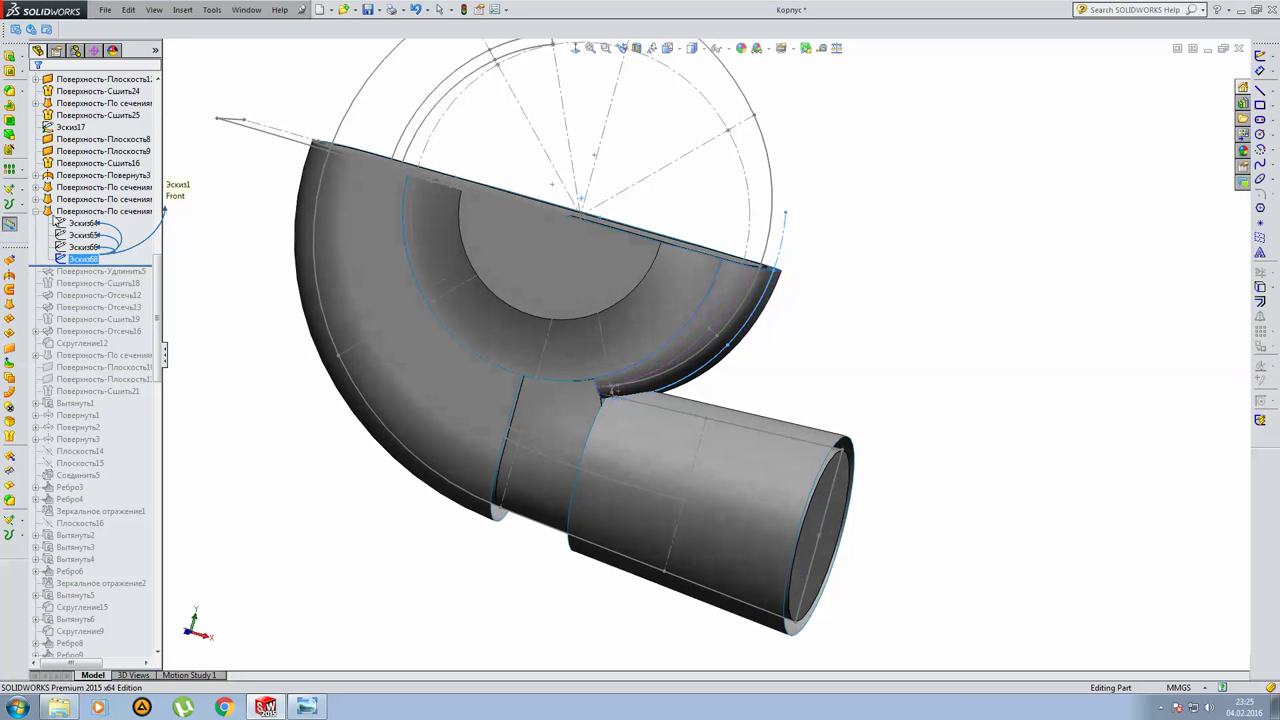
Choose Отмена on the not-responding prompt so the loft rebuild can finish.
left_click(42, 213)
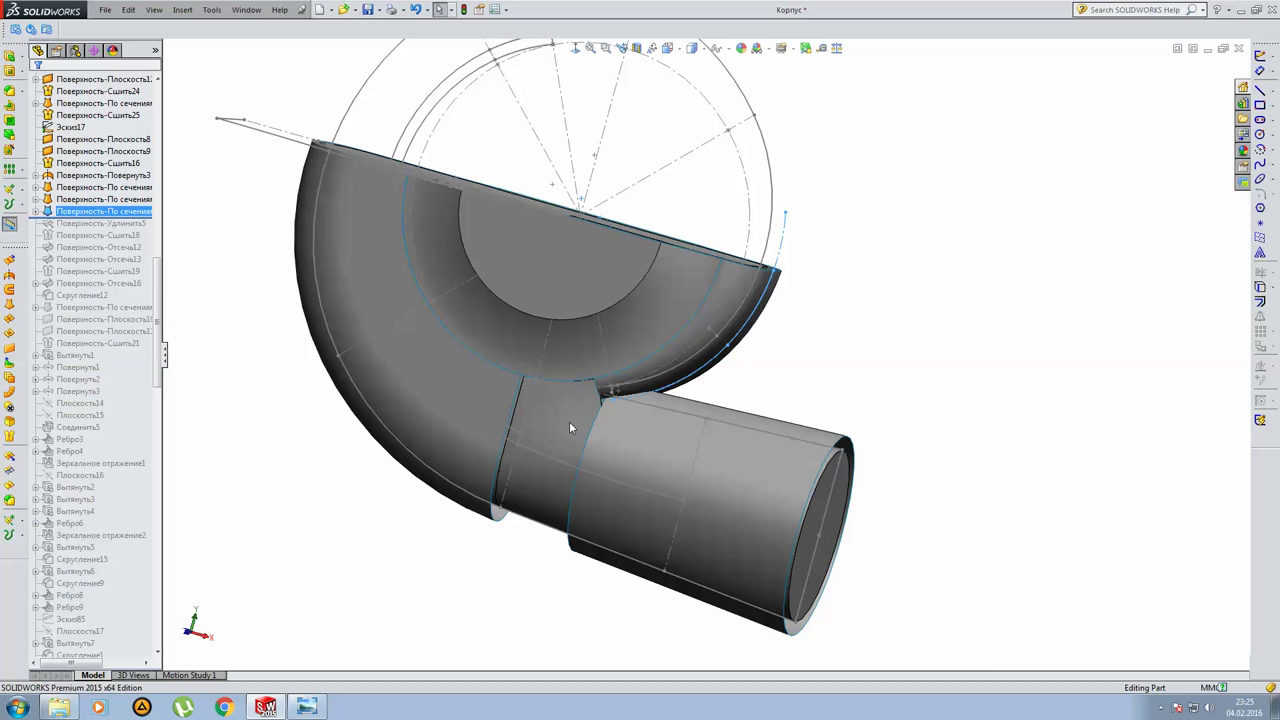
left_click(1160, 707)
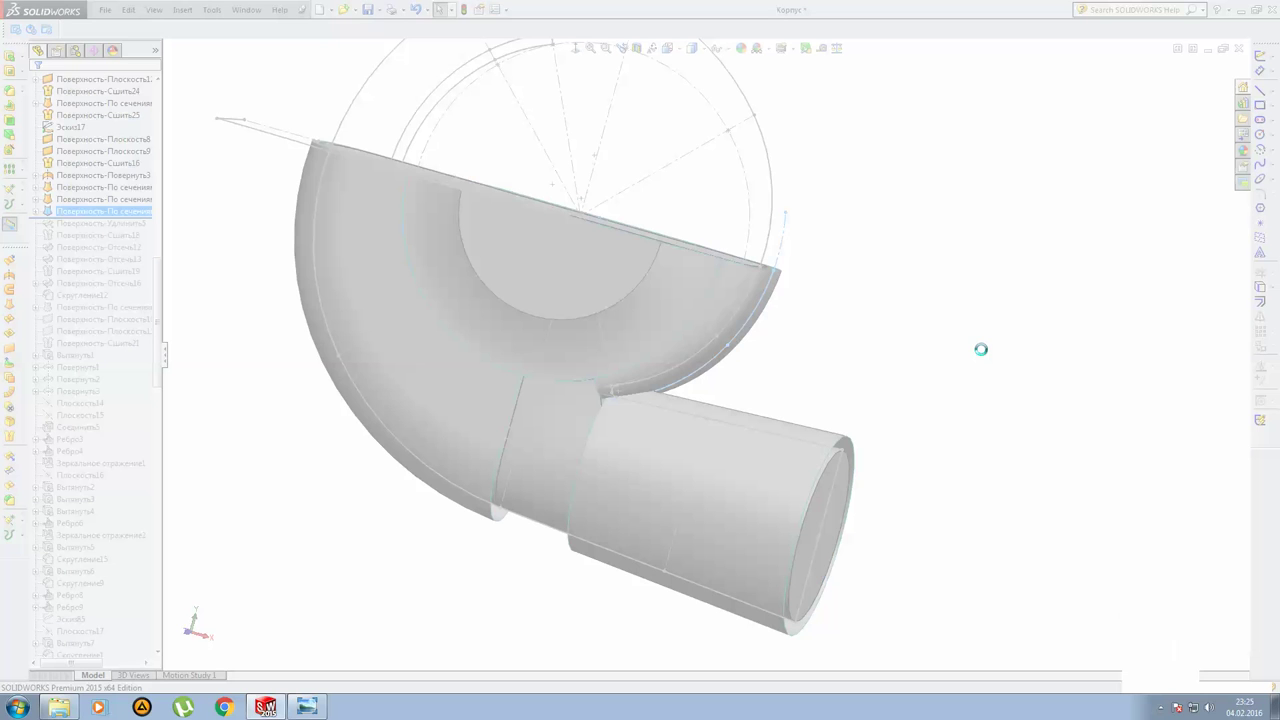
left_click(980, 349)
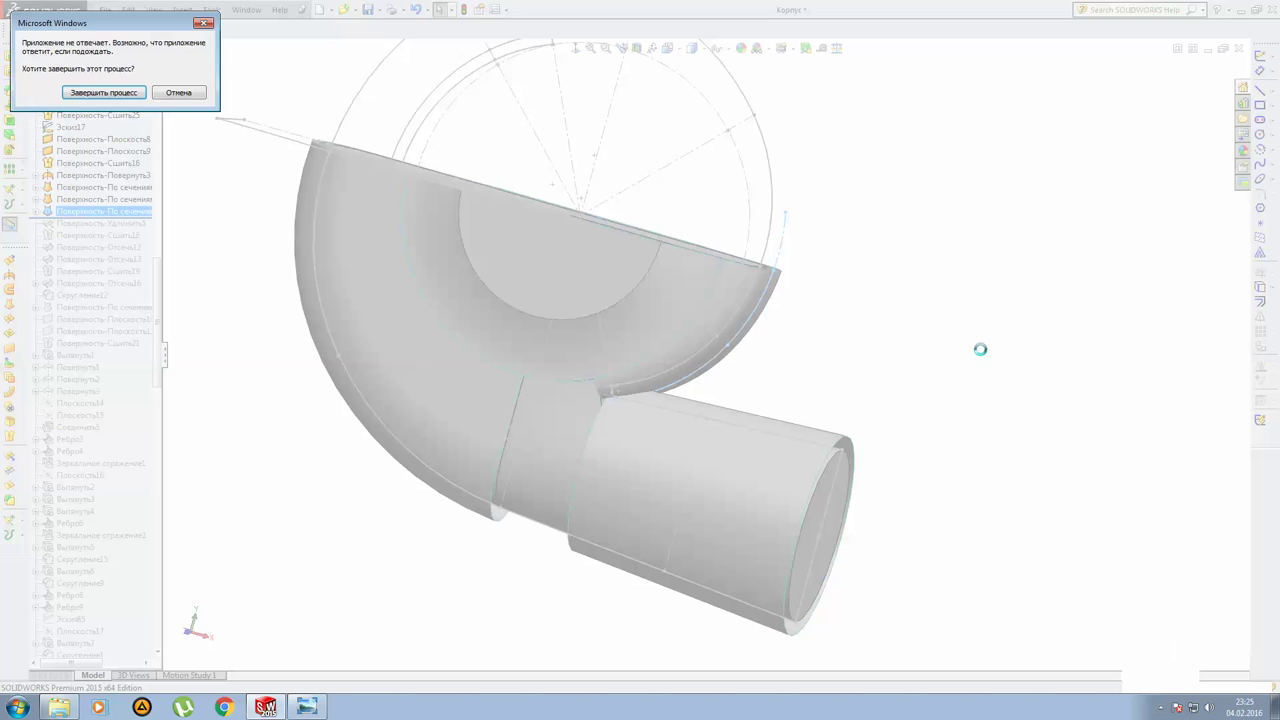
left_click(177, 94)
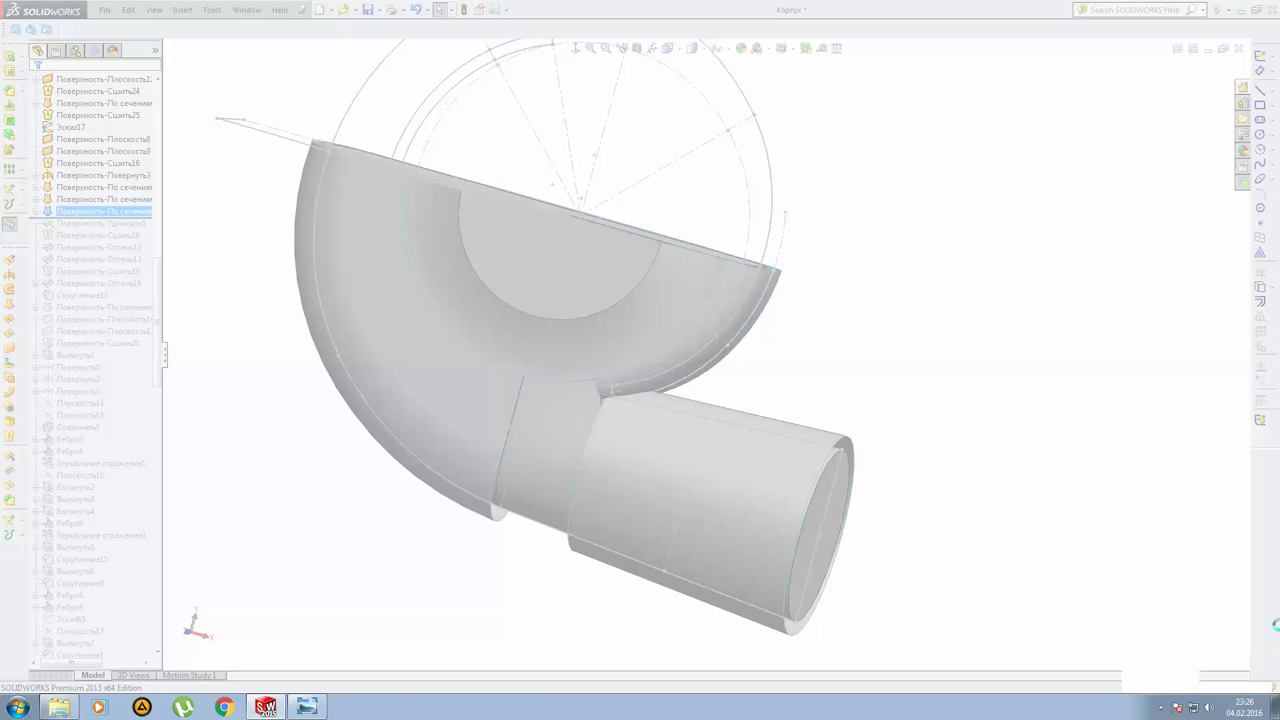
left_click(1162, 708)
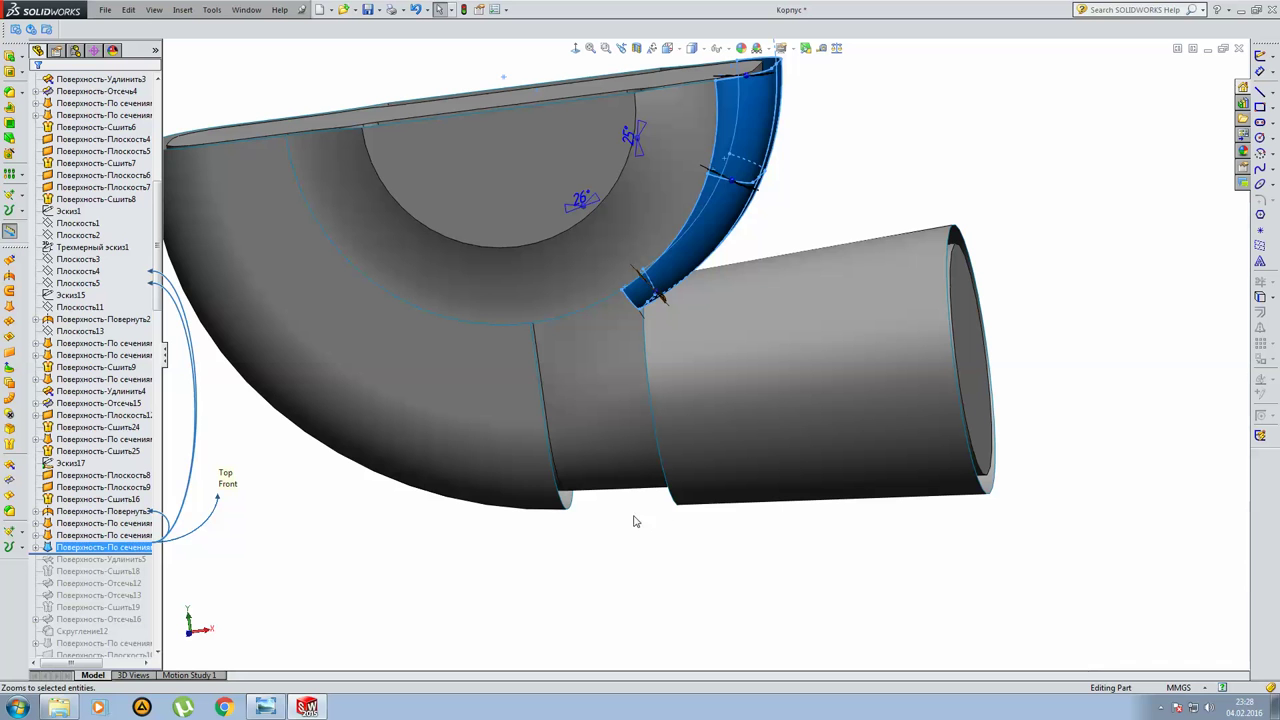
left_click(591, 546)
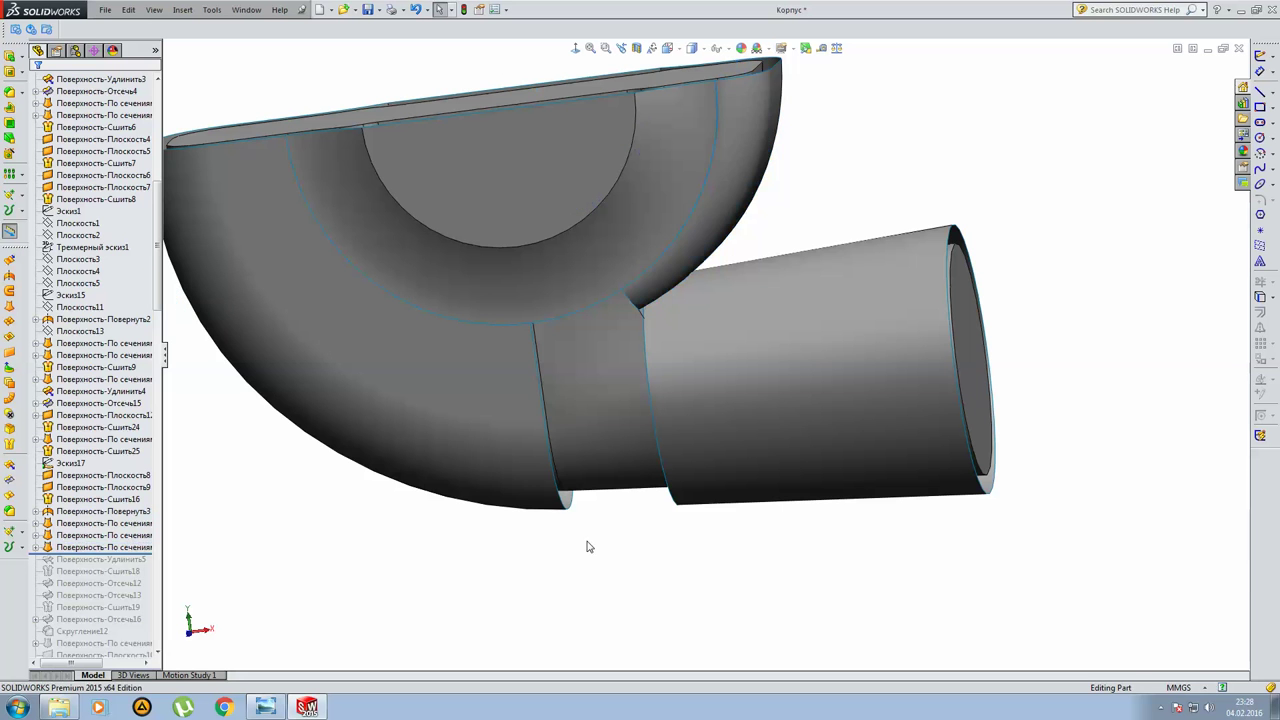
Roll the history forward past the surface extension Поверхность-Удлинить5.
scroll(156, 511, "down", 1)
left_click(147, 523)
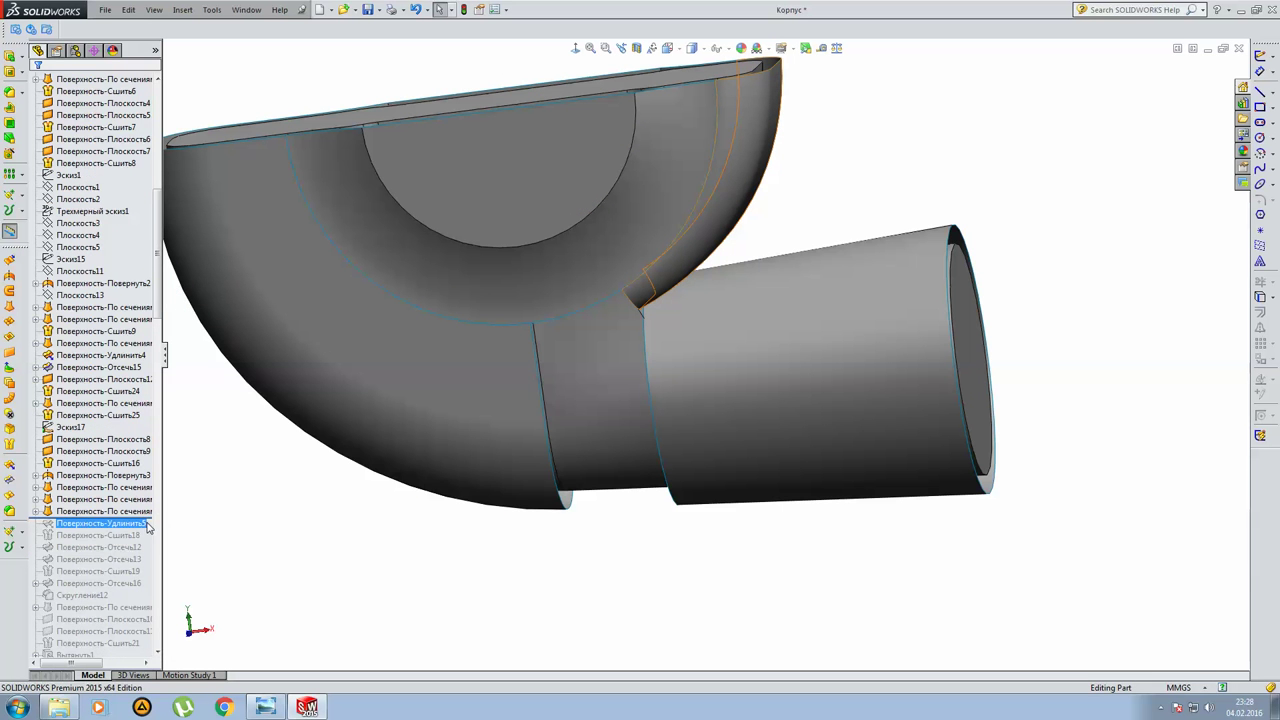
left_click_drag(155, 517, 147, 530)
left_click(60, 523)
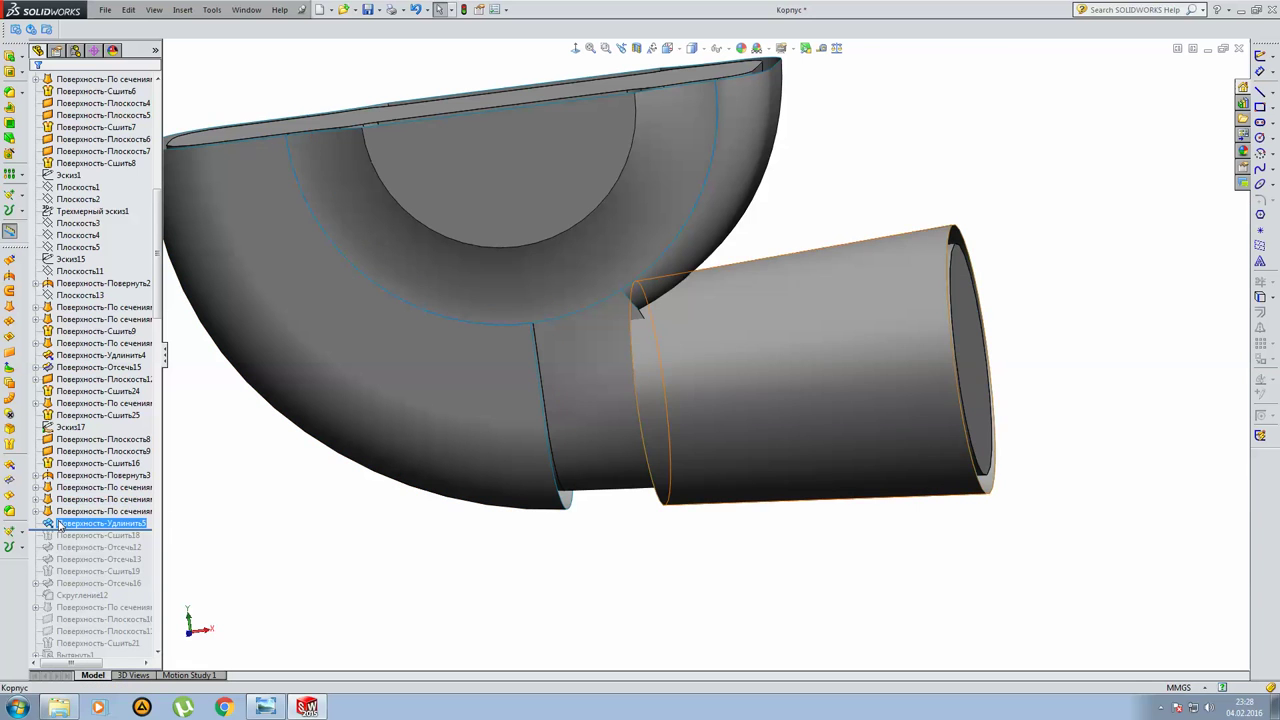
middle_click_drag(680, 414, 688, 349)
Roll past knit Поверхность-Сшить18, review its settings, then roll past trim Поверхность-Отсечь12.
left_click(98, 547, "ctrl")
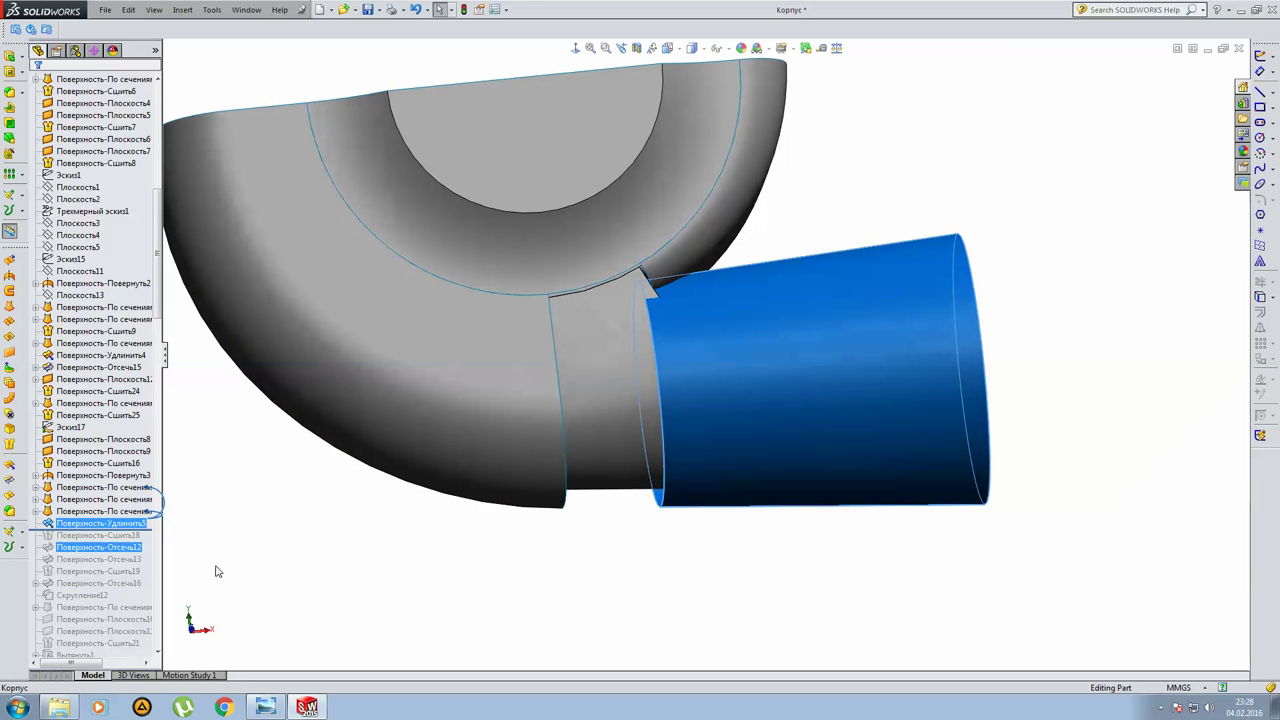
left_click(172, 547)
left_click_drag(158, 531, 152, 543)
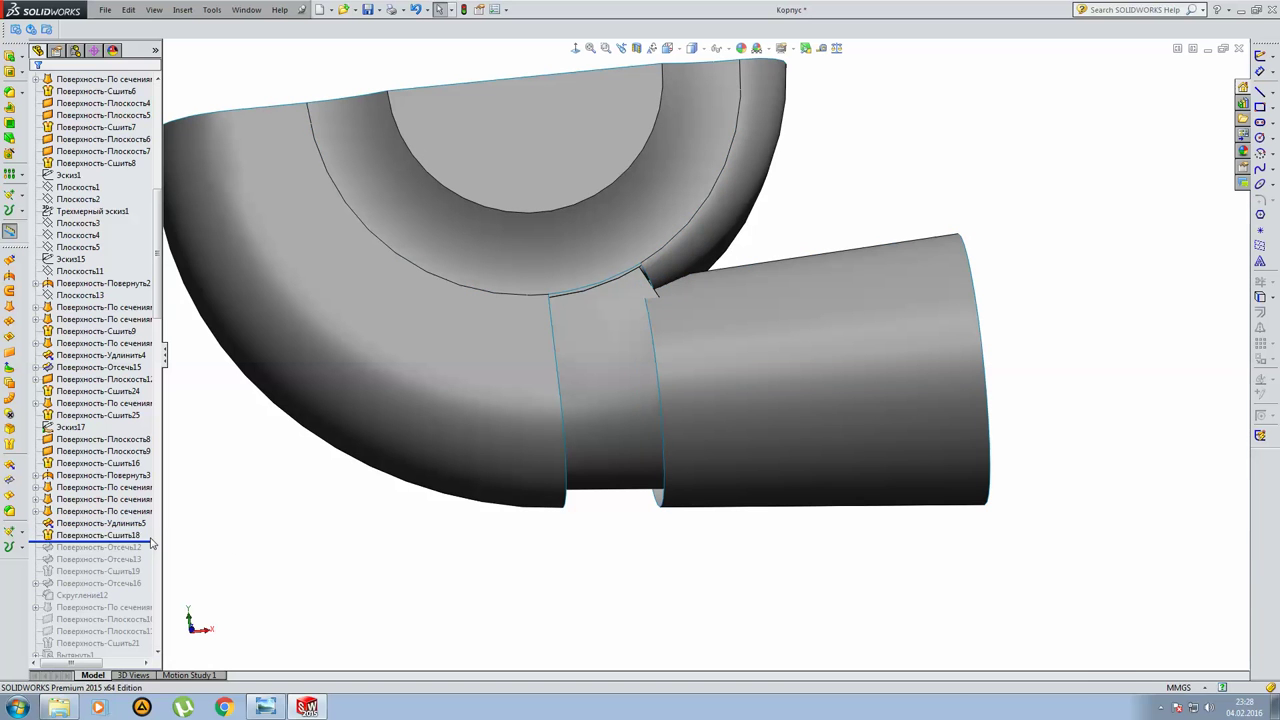
left_click(95, 537)
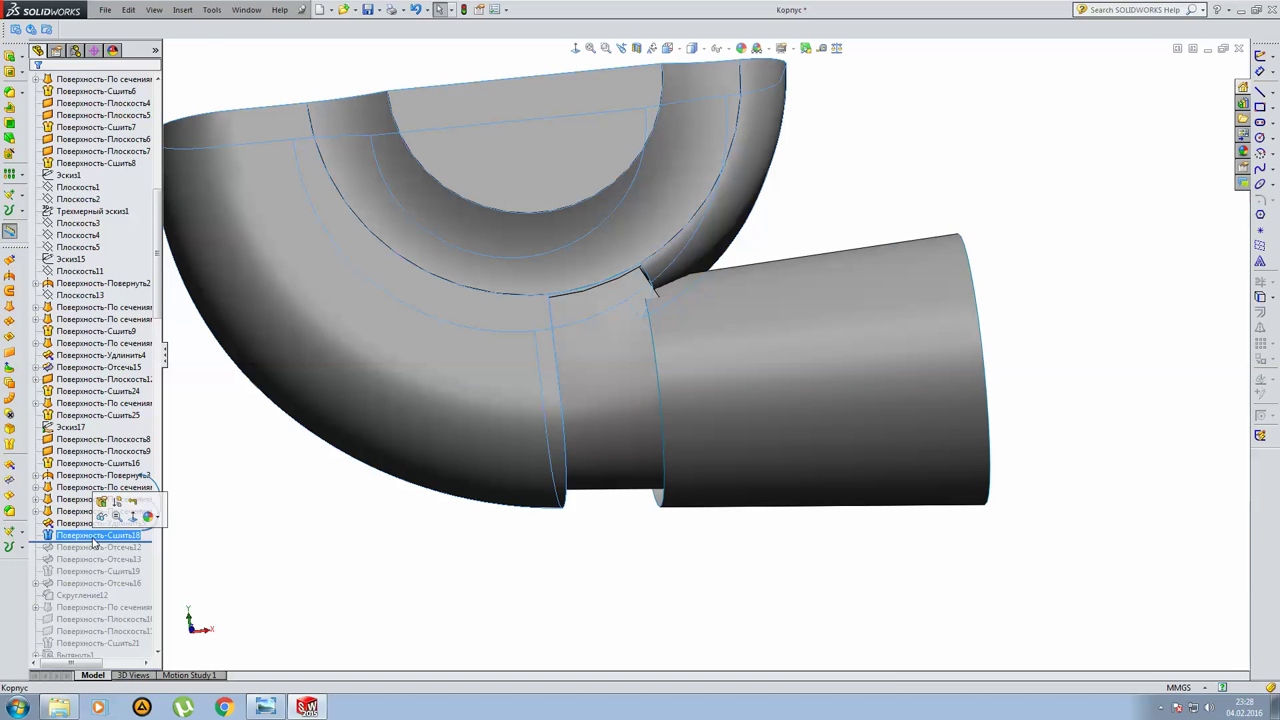
left_click(102, 500)
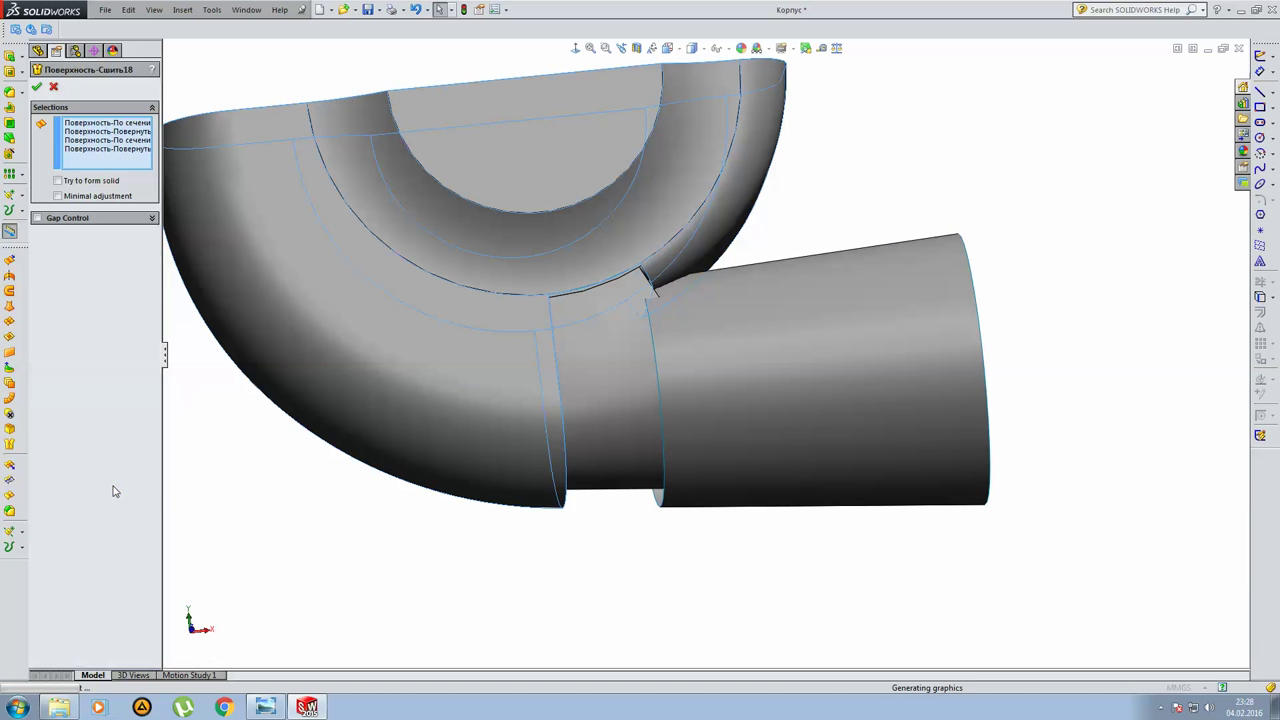
middle_click_drag(269, 466, 527, 468)
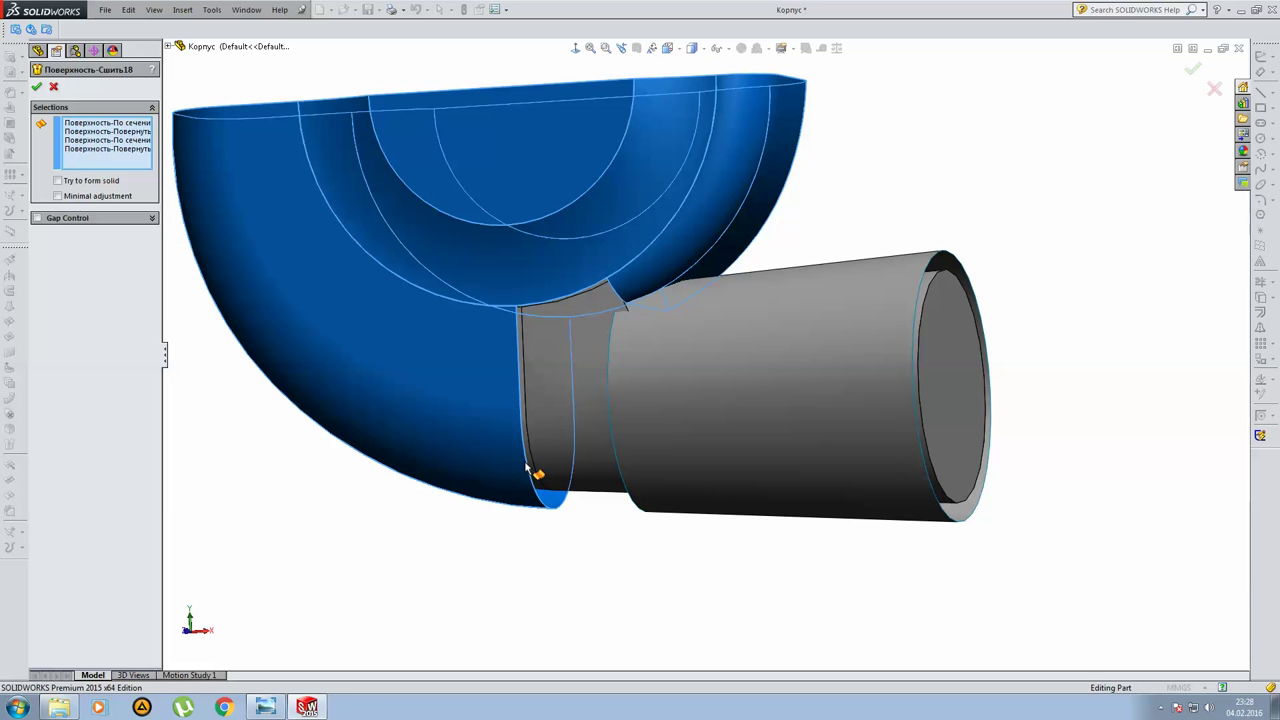
key("Escape")
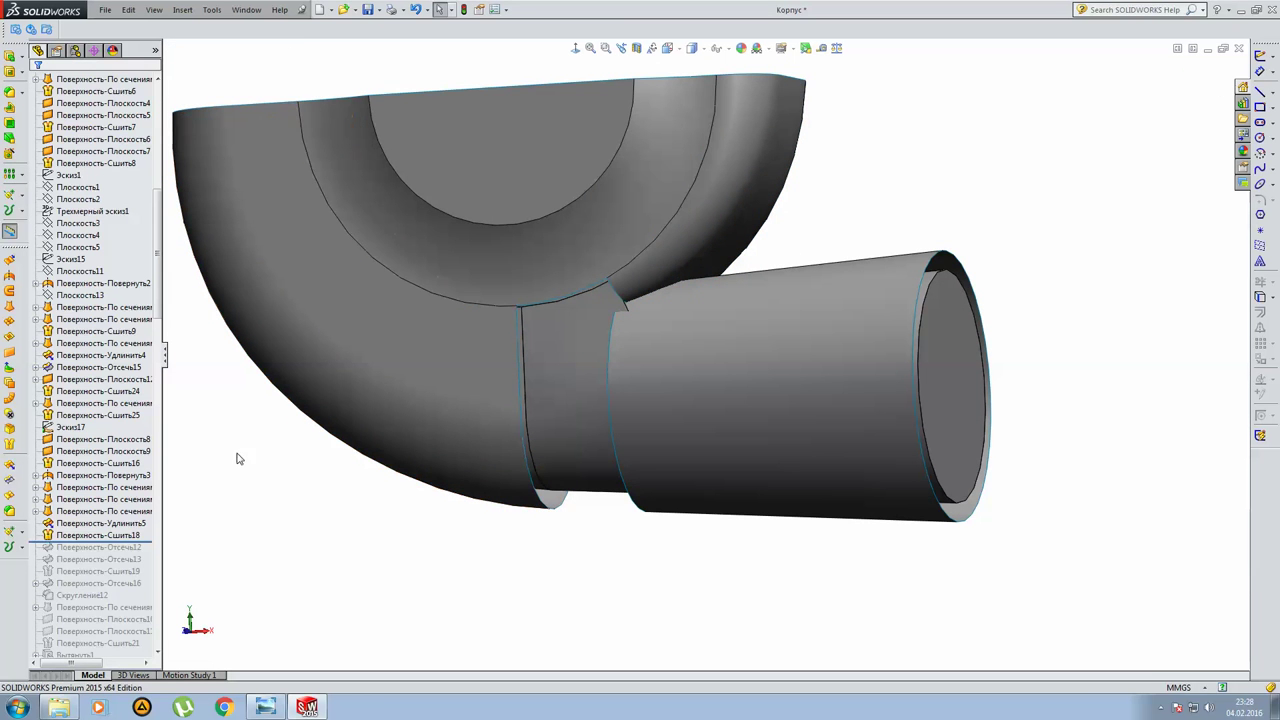
left_click_drag(148, 542, 134, 553)
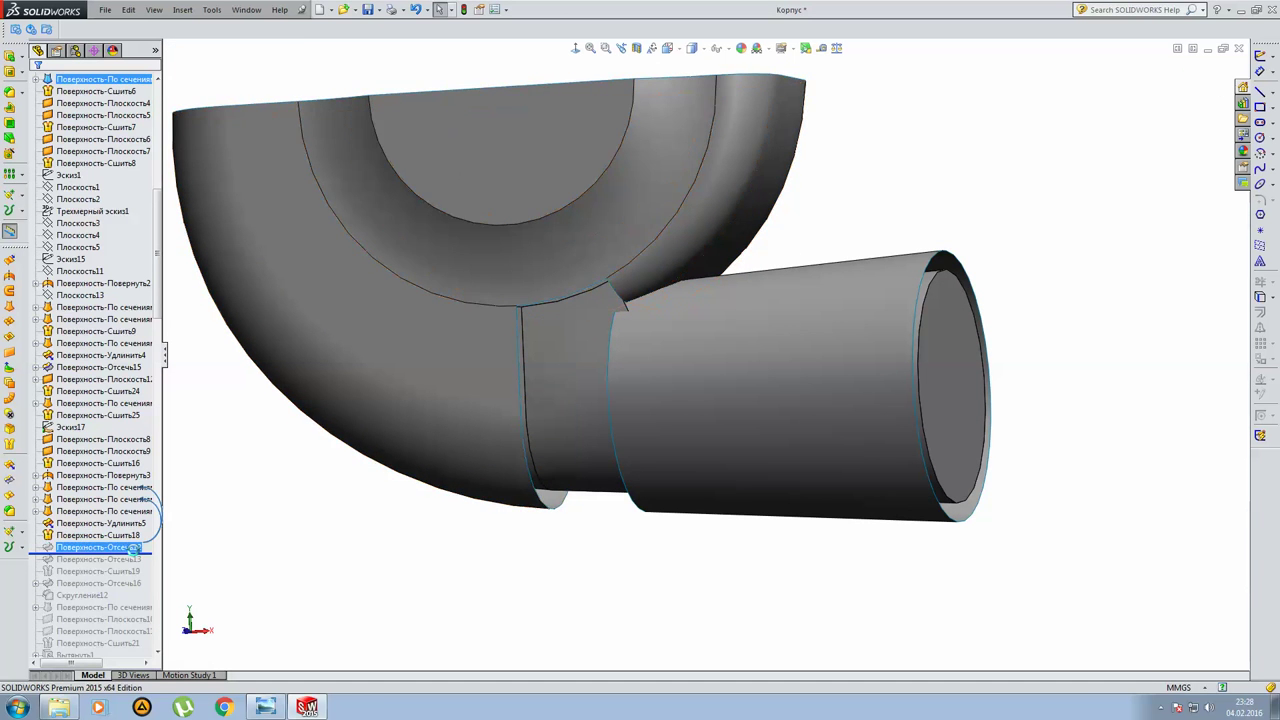
Inspect the trimmed junction and roll the history past Поверхность-Отсечь13.
left_click(112, 549)
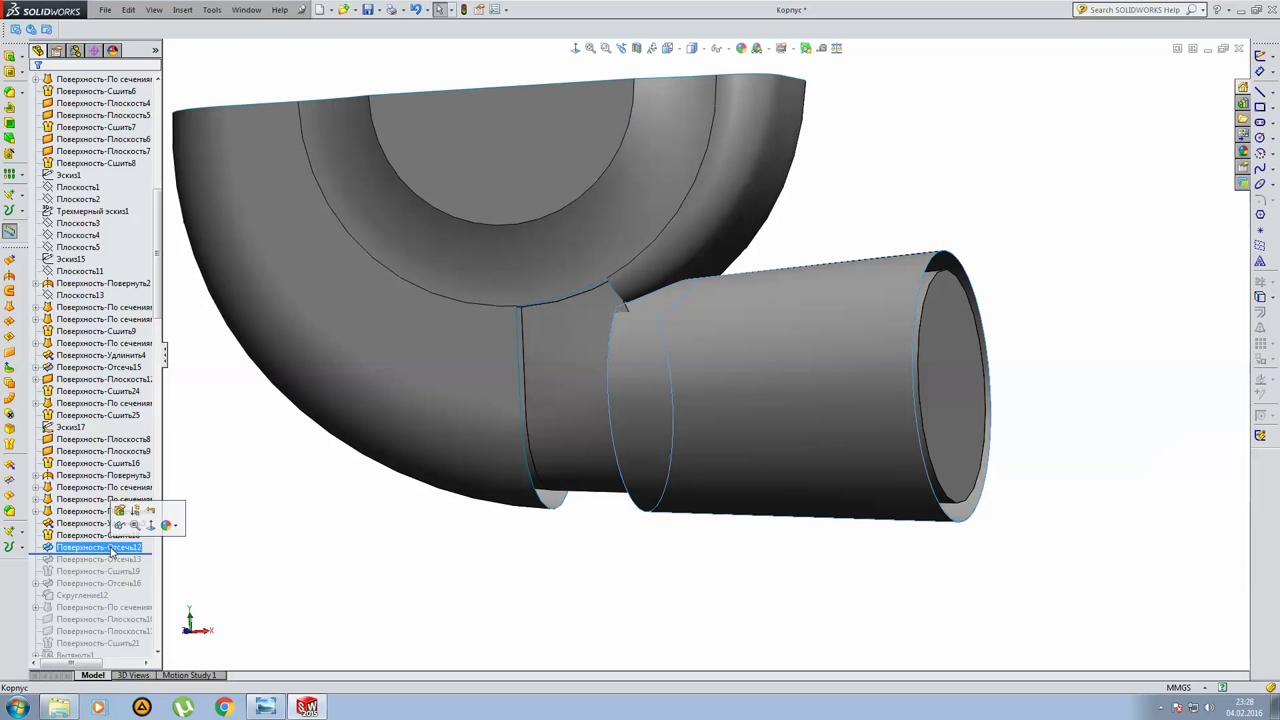
left_click(118, 512)
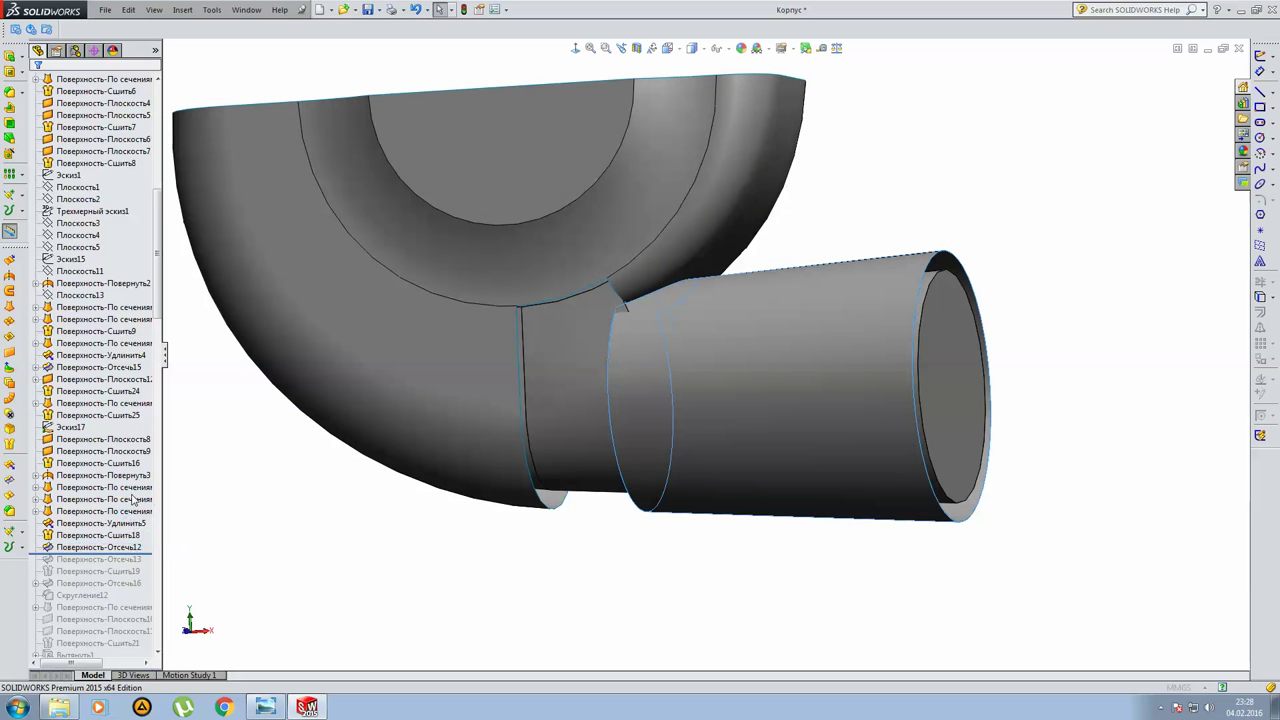
mouse_move(503, 444)
middle_mouse_down()
mouse_move(675, 359)
mouse_move(591, 349)
middle_mouse_up()
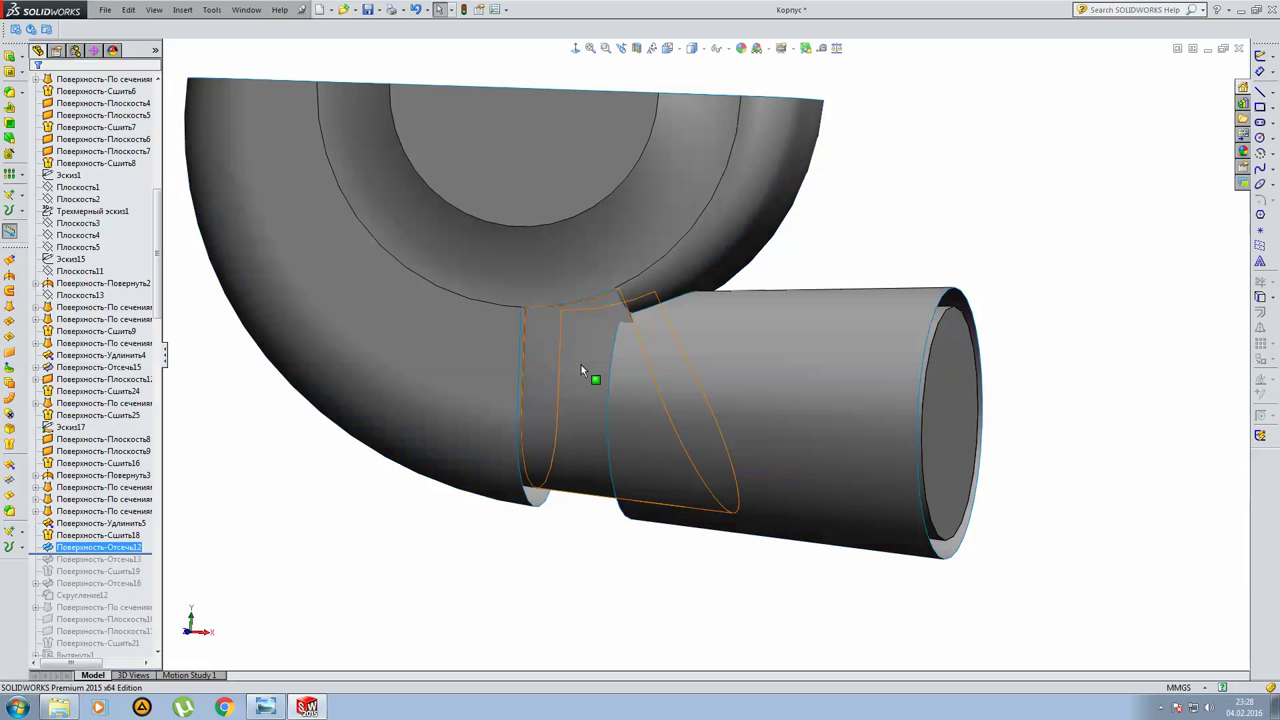
mouse_move(644, 337)
middle_mouse_down()
mouse_move(590, 386)
mouse_move(649, 330)
middle_mouse_up()
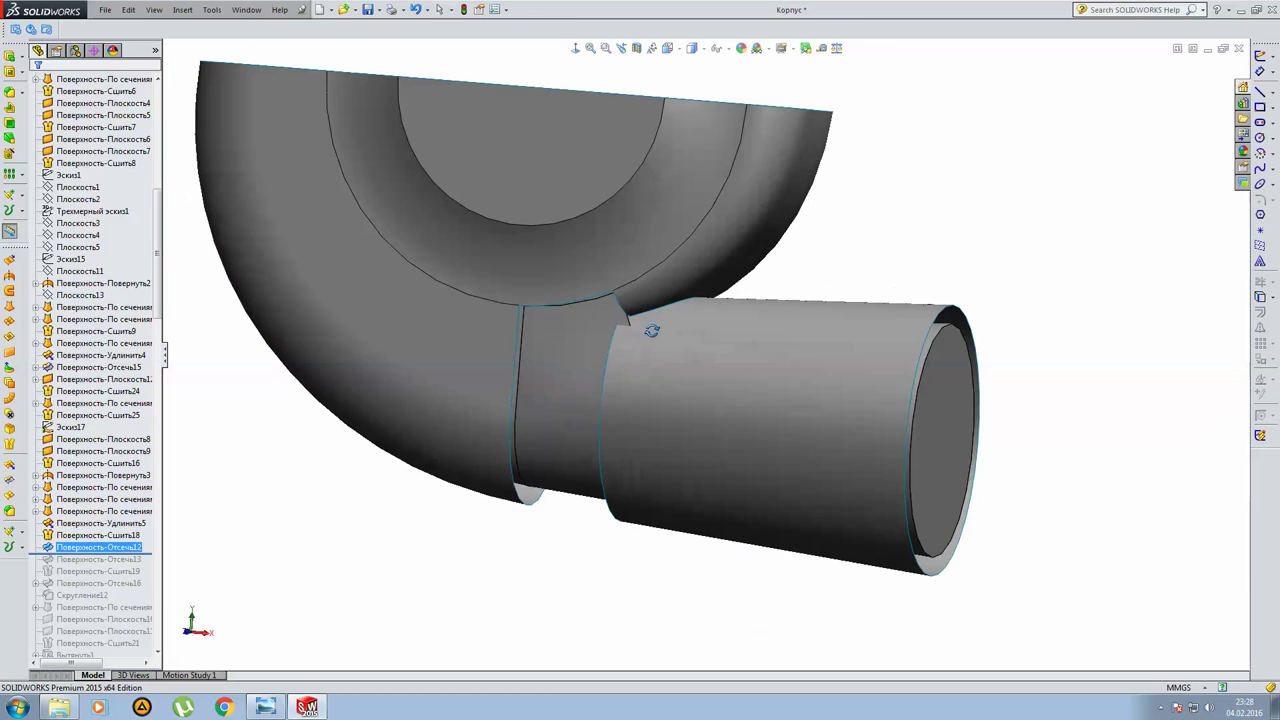
scroll(663, 324, "down", 5)
left_click(148, 556)
left_click_drag(152, 553, 152, 566)
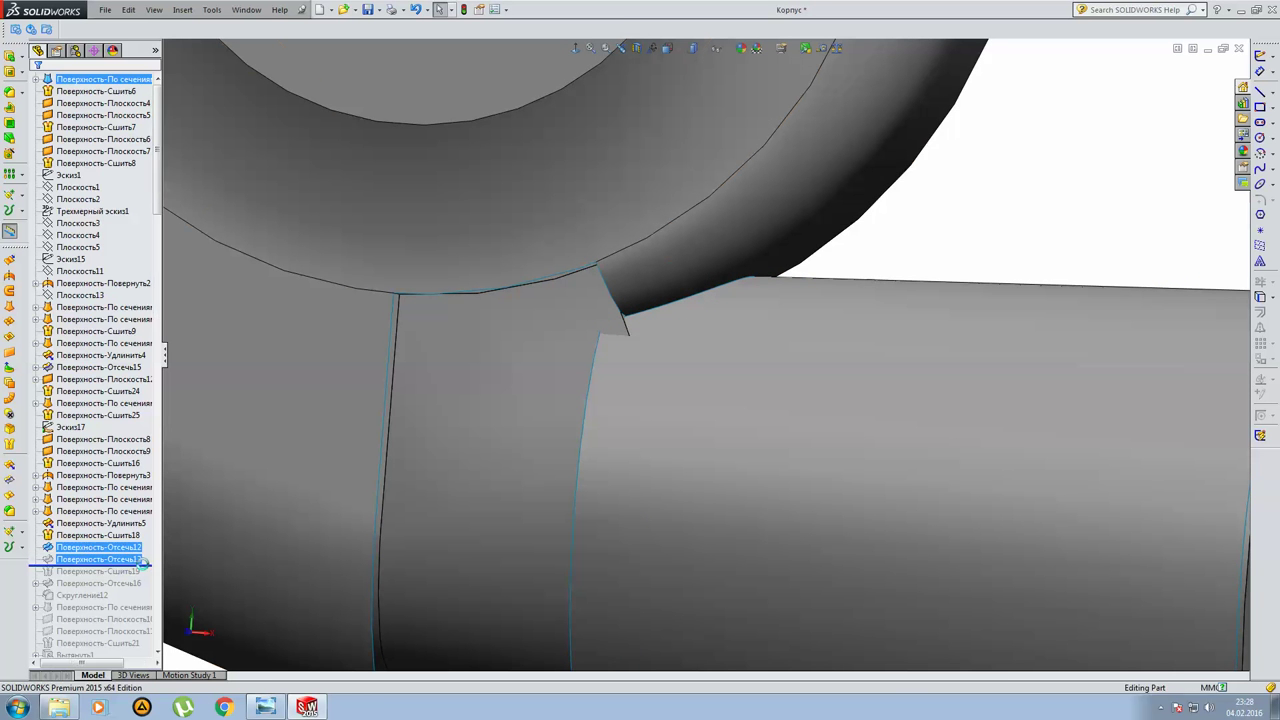
Roll past knit Поверхность-Сшить19 and review its knit settings.
scroll(814, 337, "up", 5)
middle_click_drag(814, 337, 737, 337)
left_click_drag(148, 566, 115, 574)
left_click(100, 571)
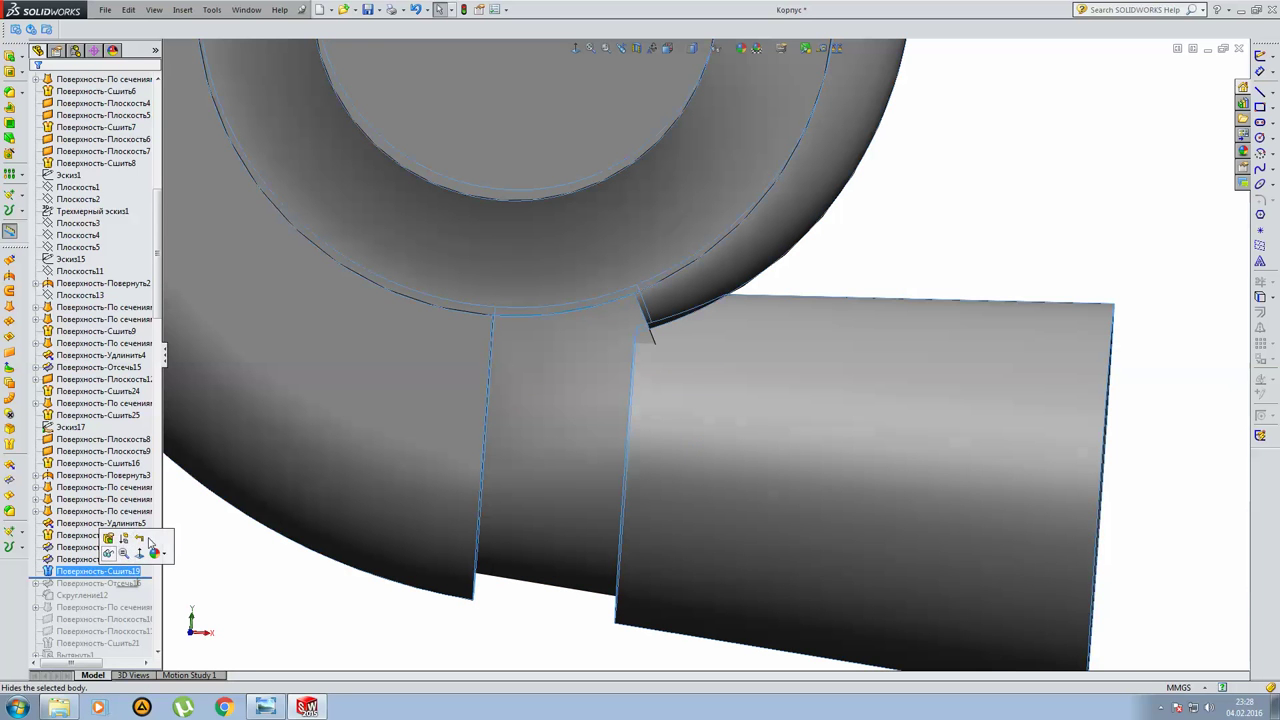
middle_click_drag(553, 389, 271, 428)
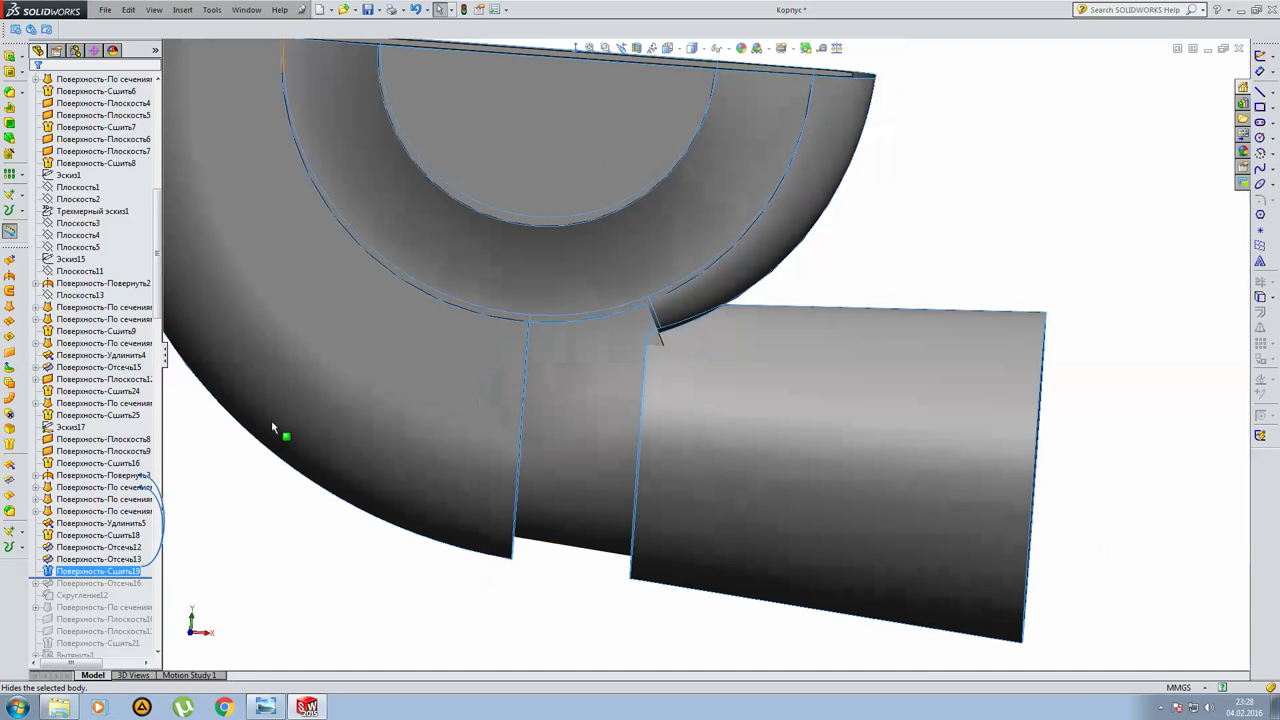
right_click(113, 572)
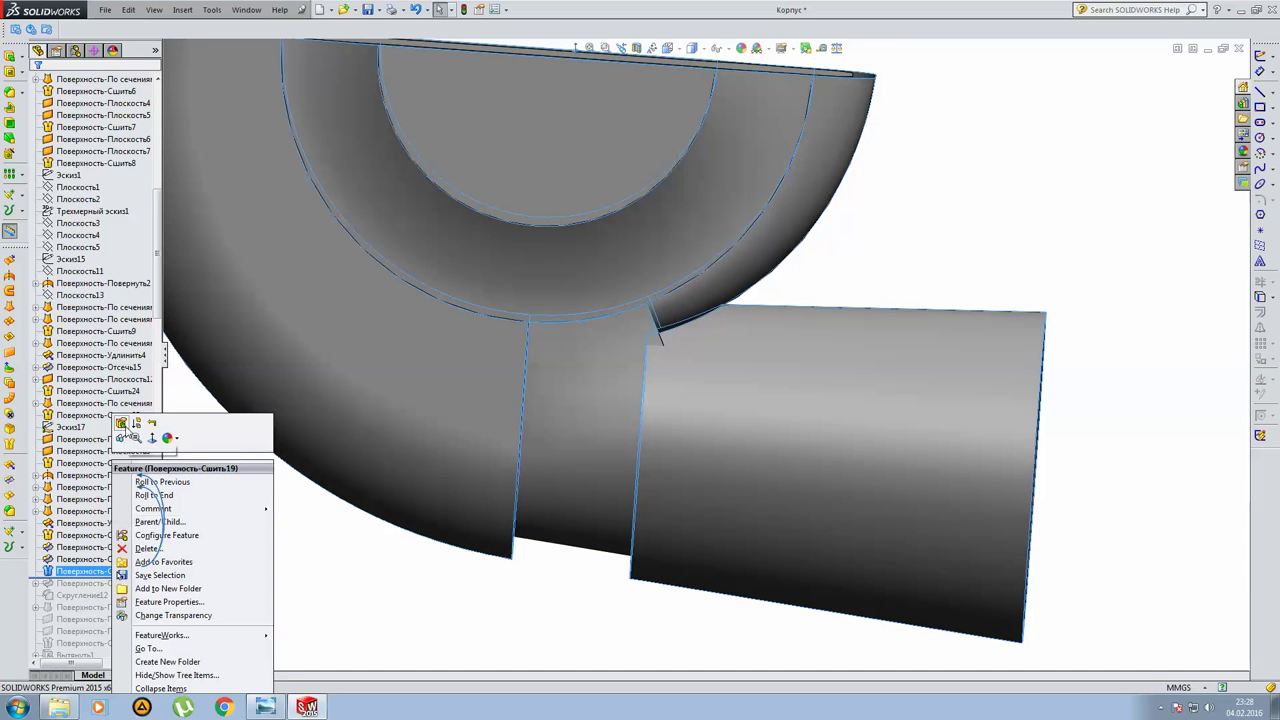
left_click(121, 424)
mouse_move(531, 292)
middle_mouse_down()
mouse_move(573, 320)
mouse_move(484, 329)
mouse_move(498, 328)
middle_mouse_up()
key("Return")
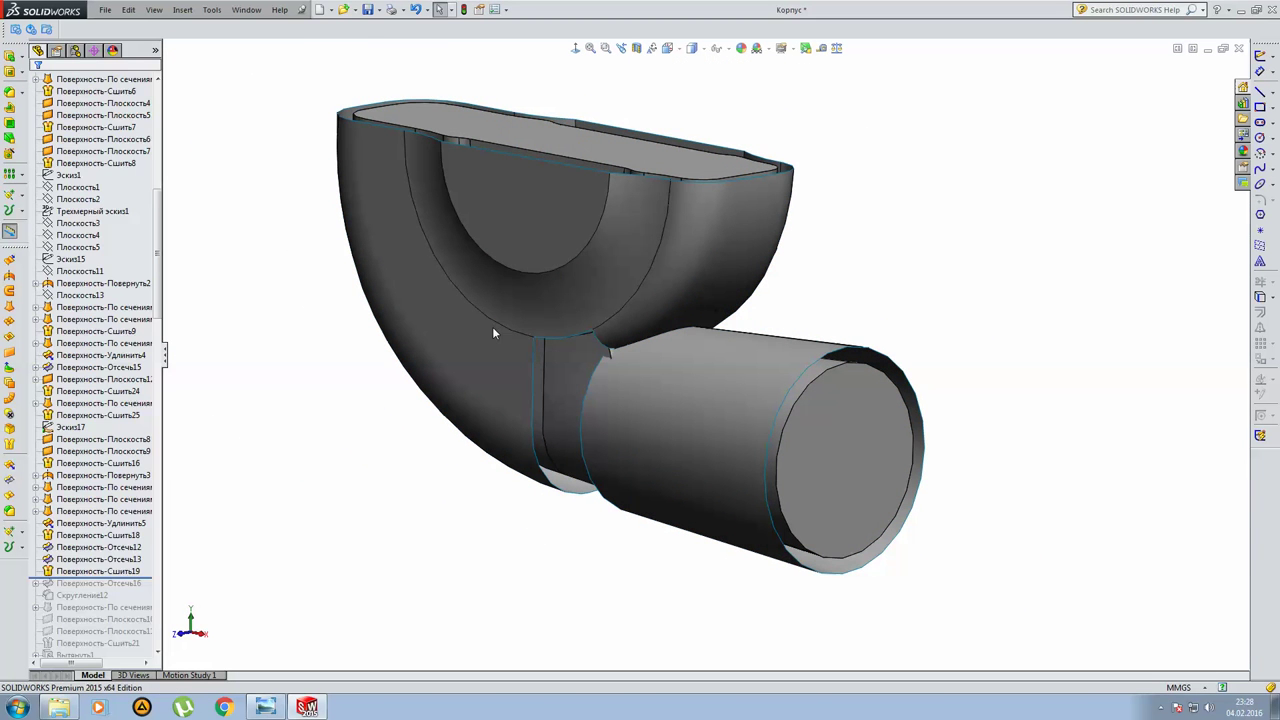
Review and confirm the Поверхность-Отсечь16 trim settings.
left_click_drag(90, 578, 153, 511)
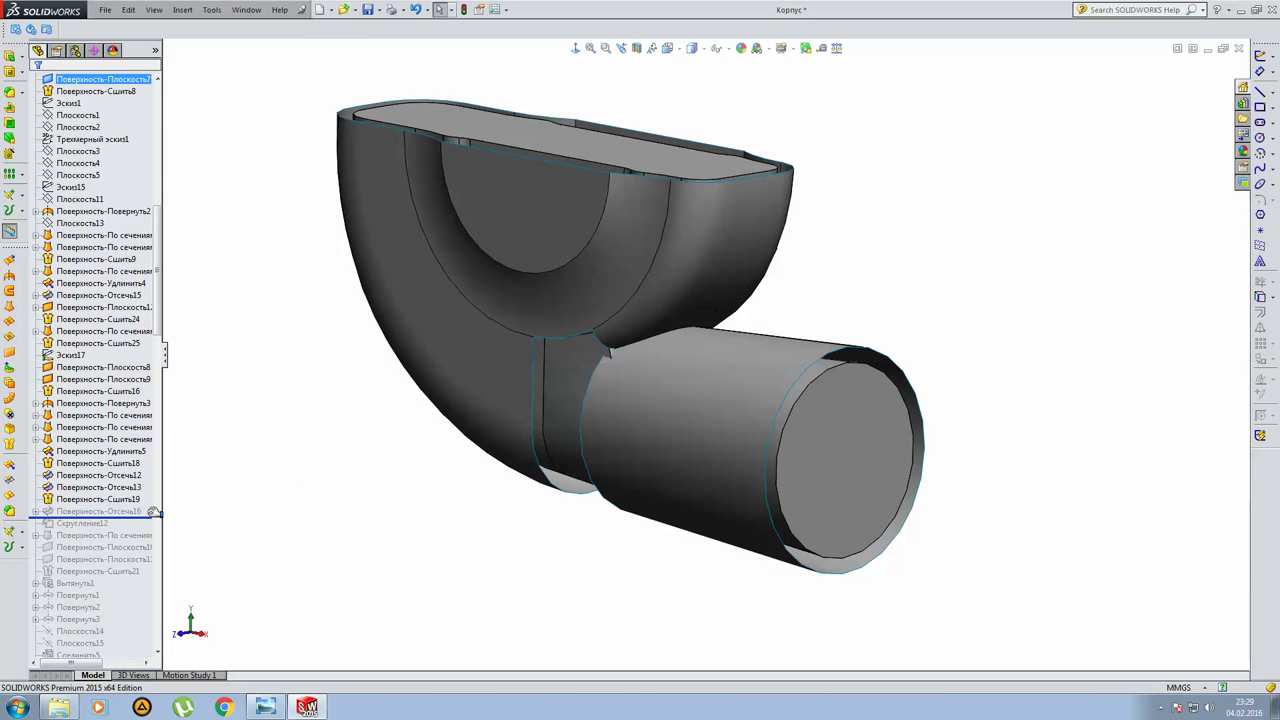
left_click(115, 512)
left_click(121, 476)
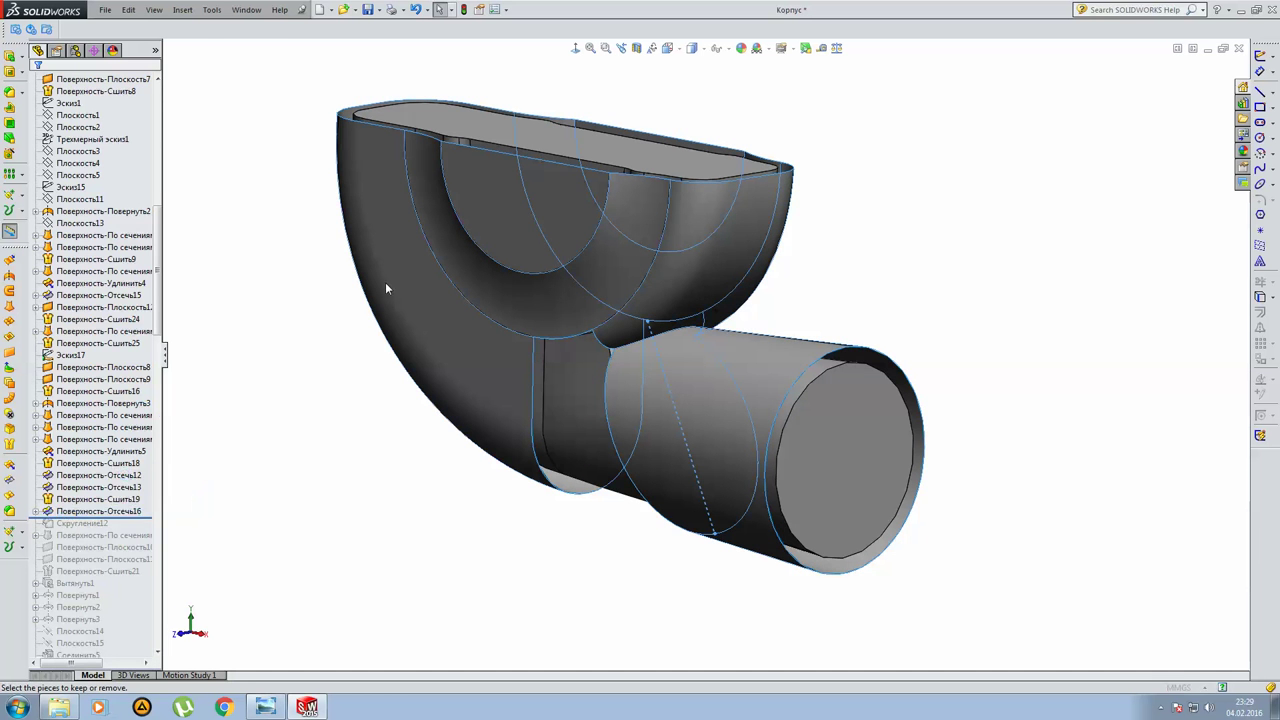
middle_click_drag(705, 262, 731, 253)
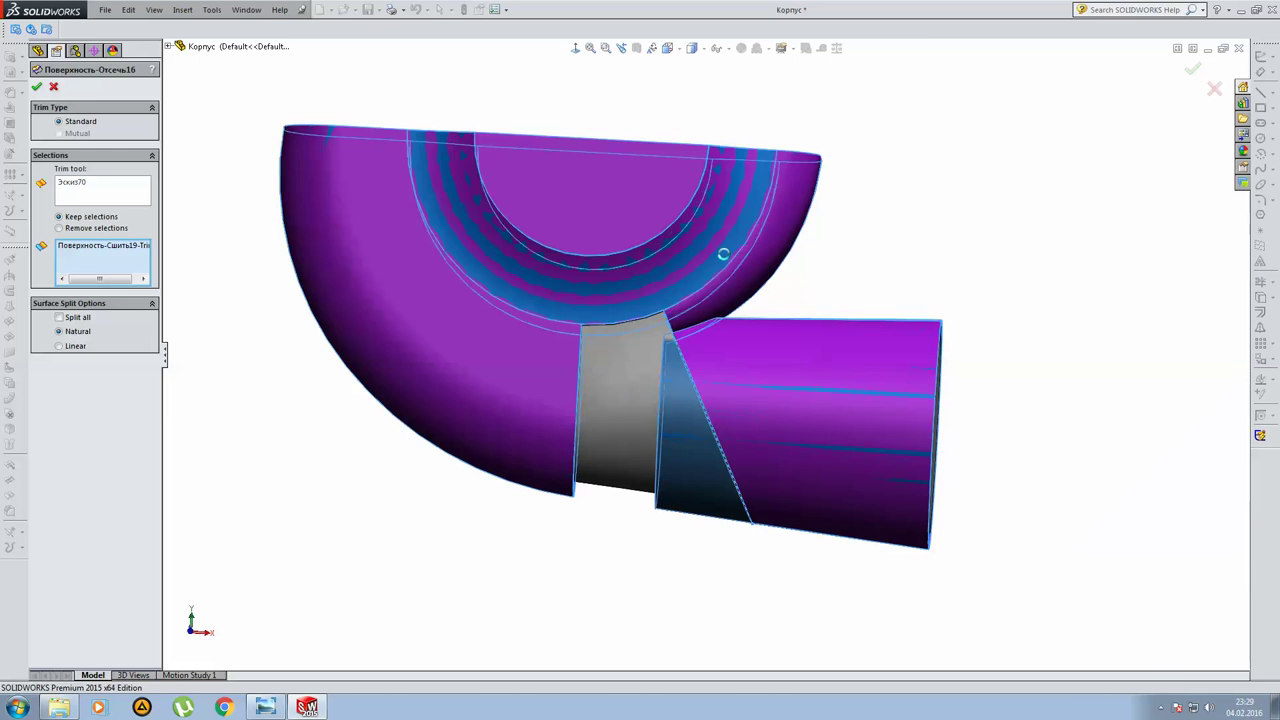
key("Return")
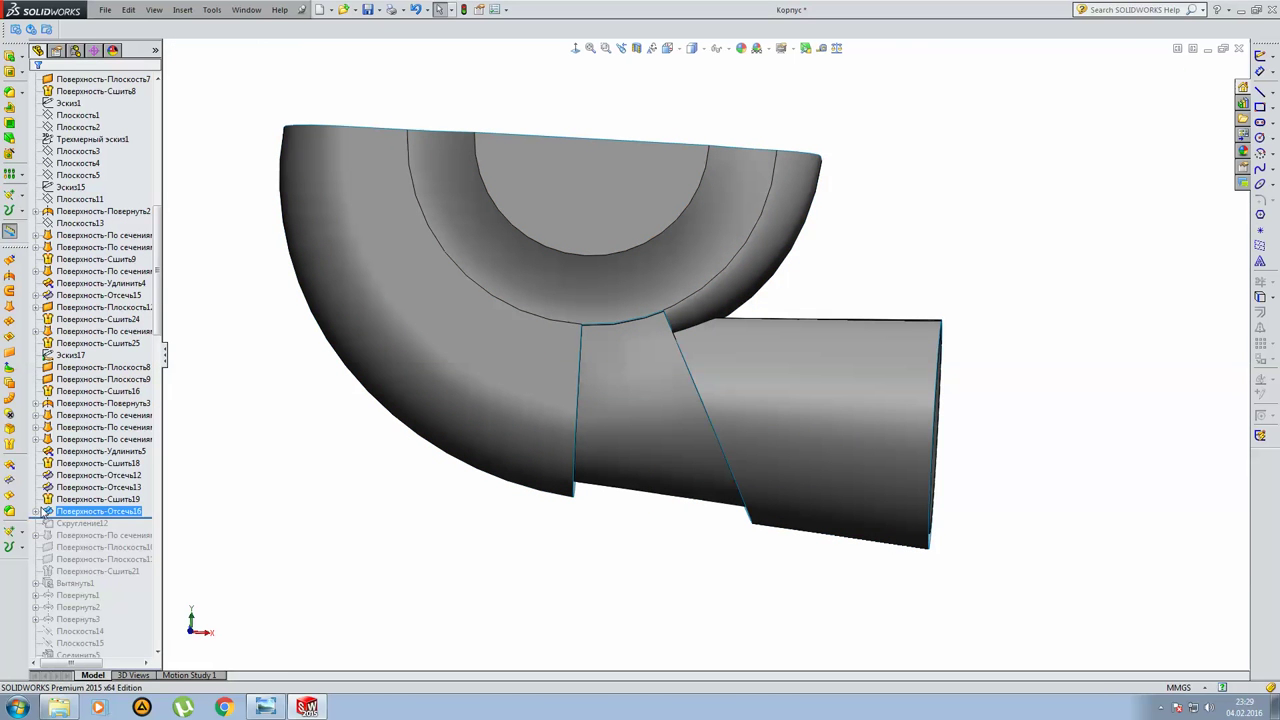
Inspect trim sketch Эскиз70, then roll the history past fillet Скругление12.
left_click(36, 511)
left_click(78, 523)
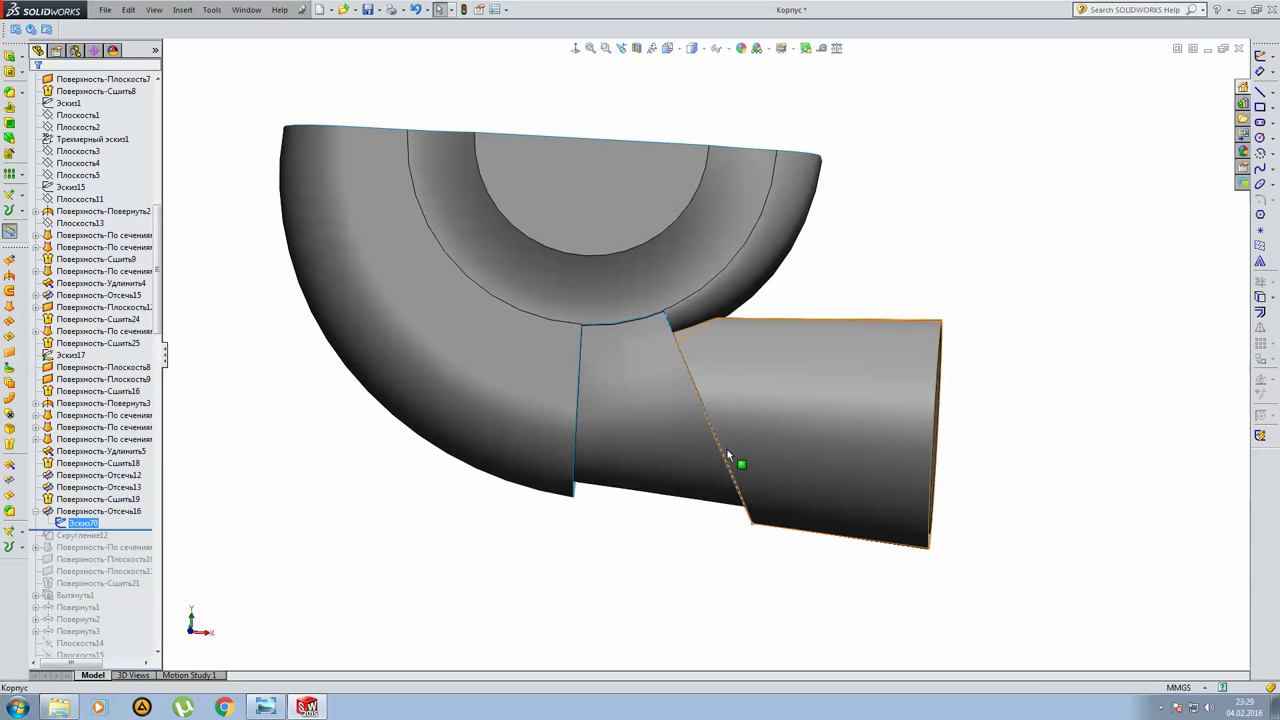
mouse_move(745, 415)
middle_mouse_down()
mouse_move(802, 410)
mouse_move(729, 348)
middle_mouse_up()
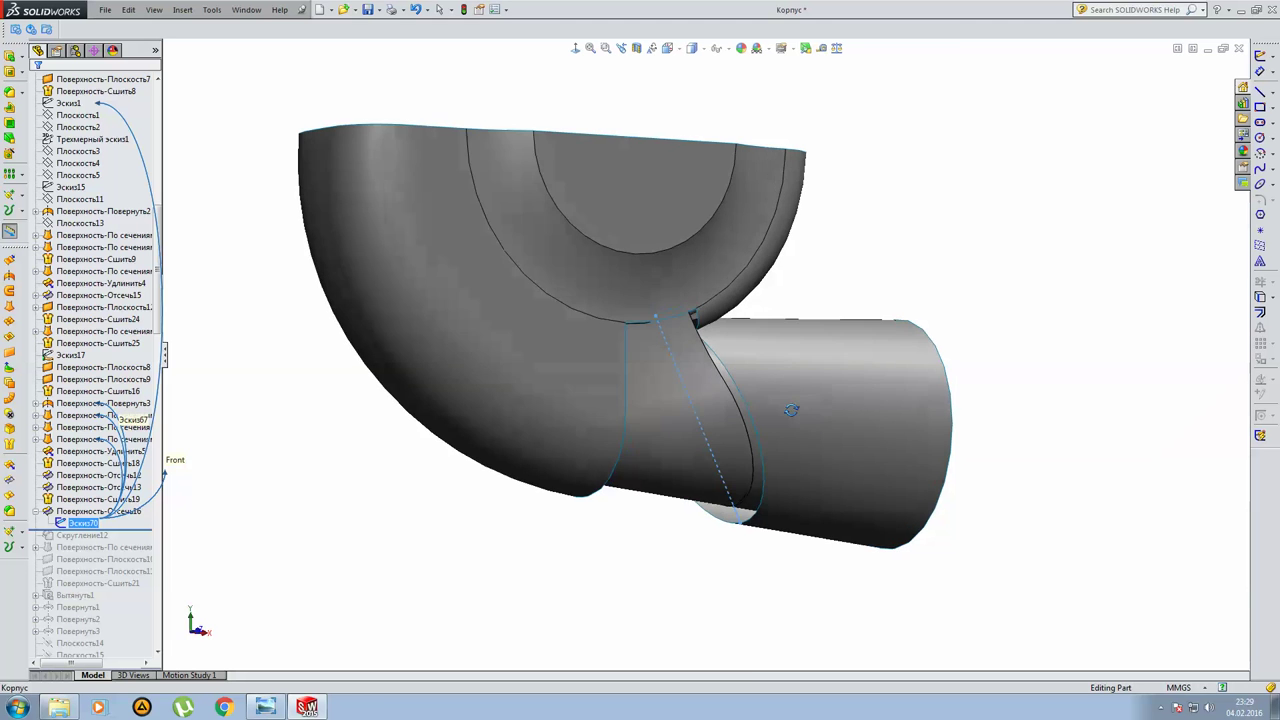
scroll(729, 348, "down", 3)
scroll(703, 341, "down", 2)
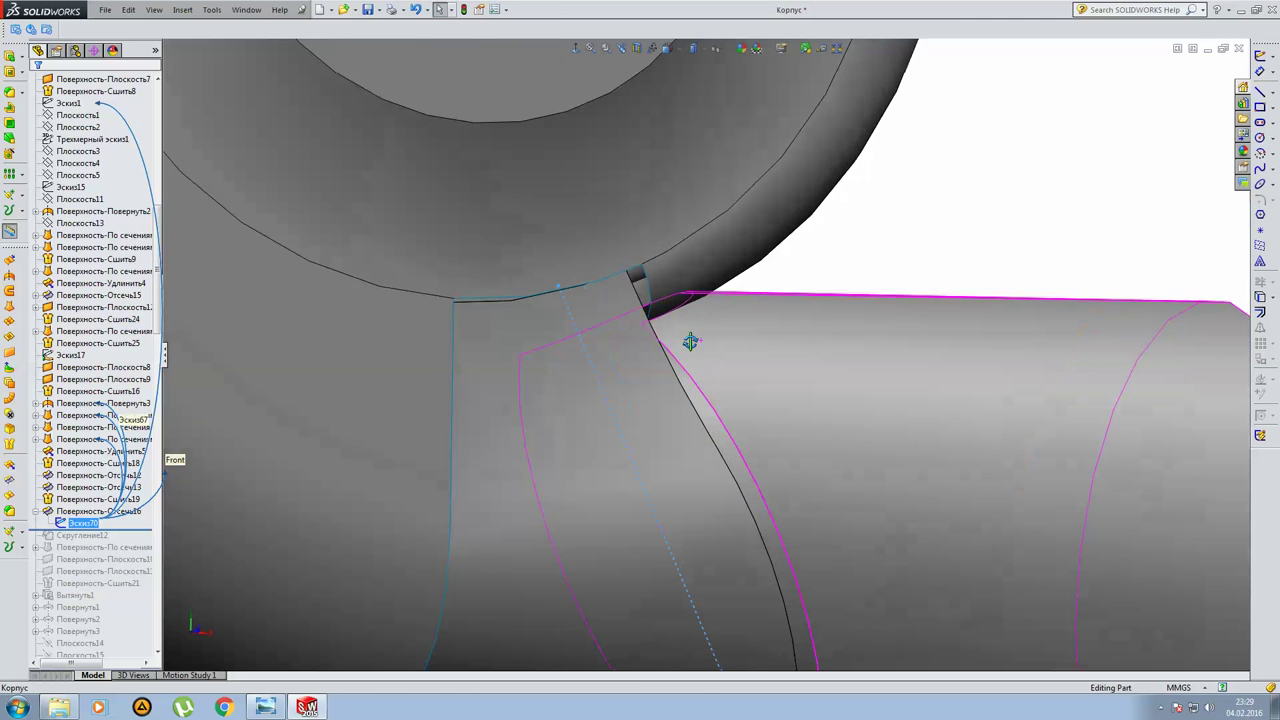
scroll(688, 337, "up", 1)
scroll(683, 343, "up", 3)
scroll(683, 343, "up", 2)
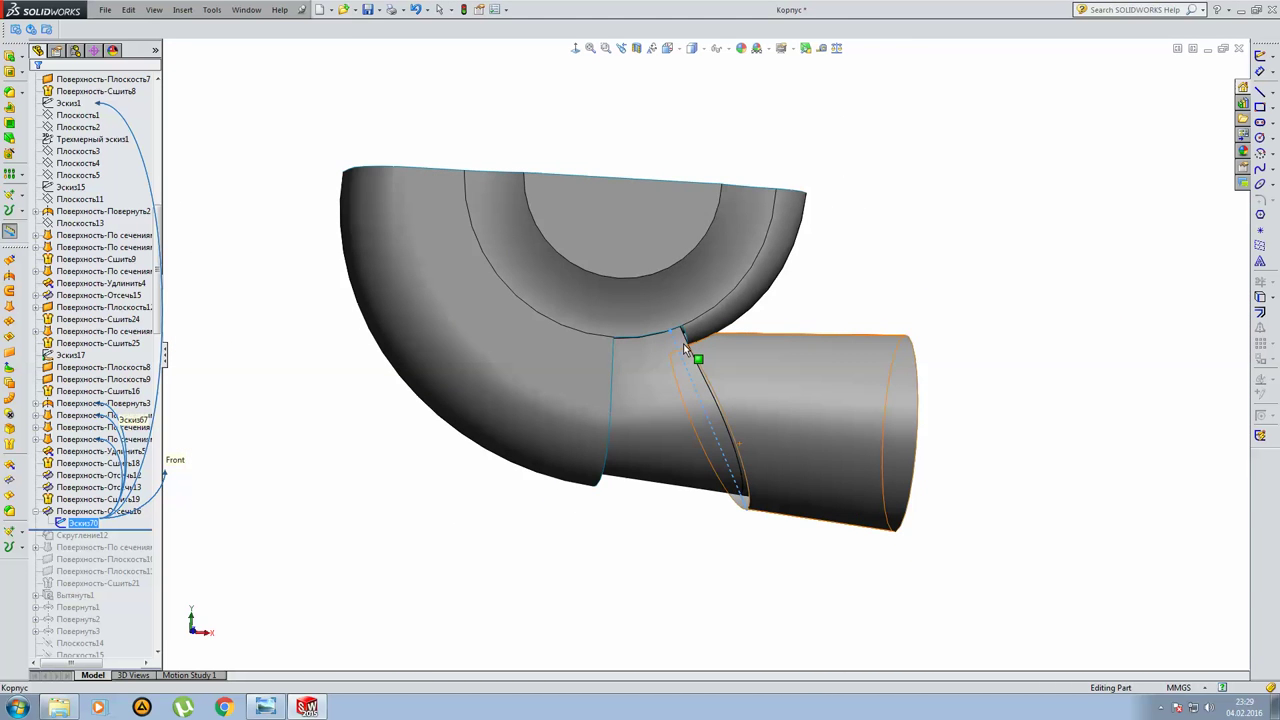
middle_click_drag(683, 343, 668, 352)
key("Escape")
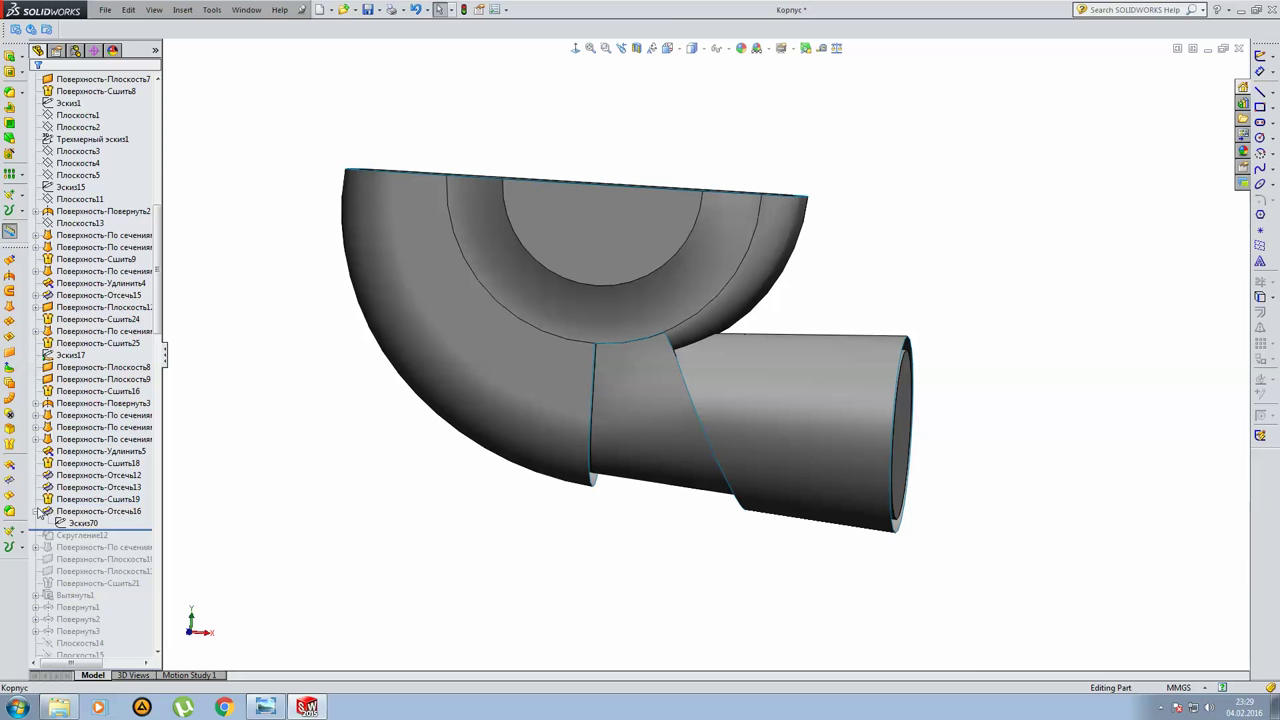
left_click(37, 510)
left_click_drag(135, 524, 136, 528)
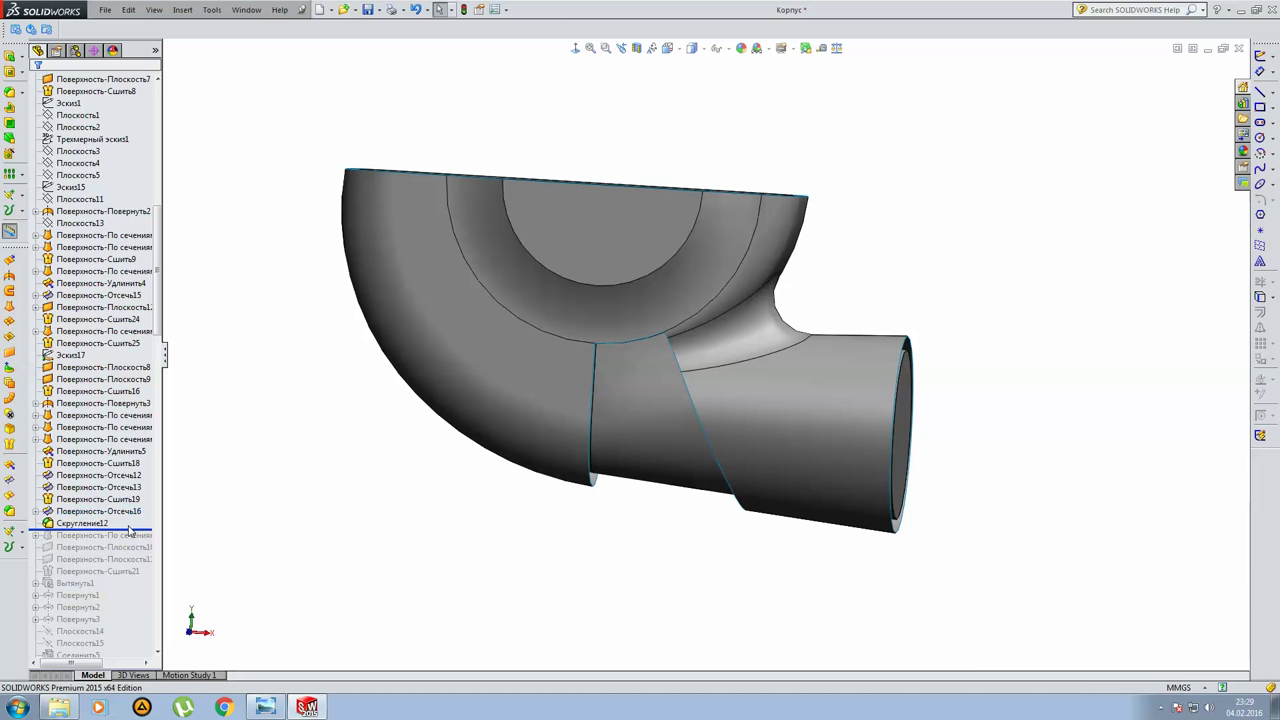
scroll(831, 317, "down", 3)
mouse_move(831, 317)
middle_mouse_down()
mouse_move(723, 323)
mouse_move(715, 360)
middle_mouse_up()
double_click(75, 524)
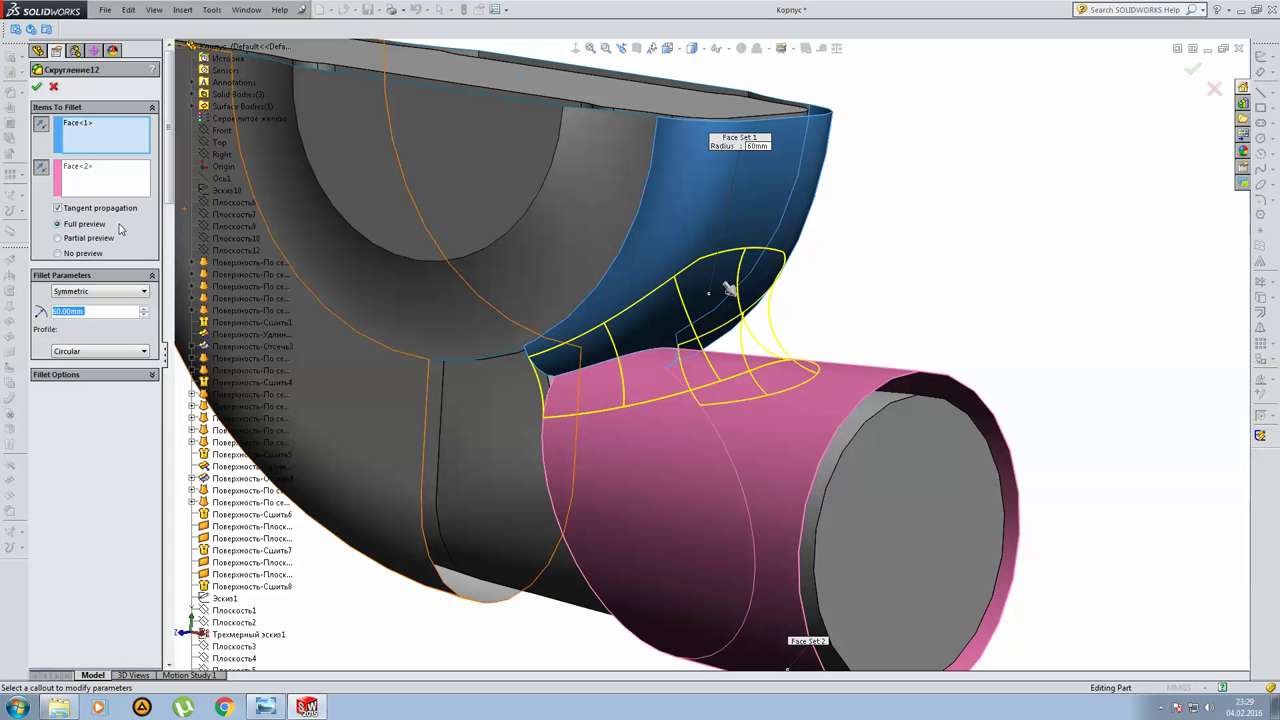
mouse_move(923, 475)
middle_mouse_down()
mouse_move(959, 436)
mouse_move(1062, 402)
mouse_move(1063, 414)
mouse_move(760, 397)
mouse_move(846, 374)
mouse_move(645, 404)
middle_mouse_up()
scroll(497, 371, "down", 2)
scroll(497, 371, "down", 2)
scroll(497, 371, "down", 2)
scroll(497, 371, "down", 1)
scroll(459, 282, "down", 1)
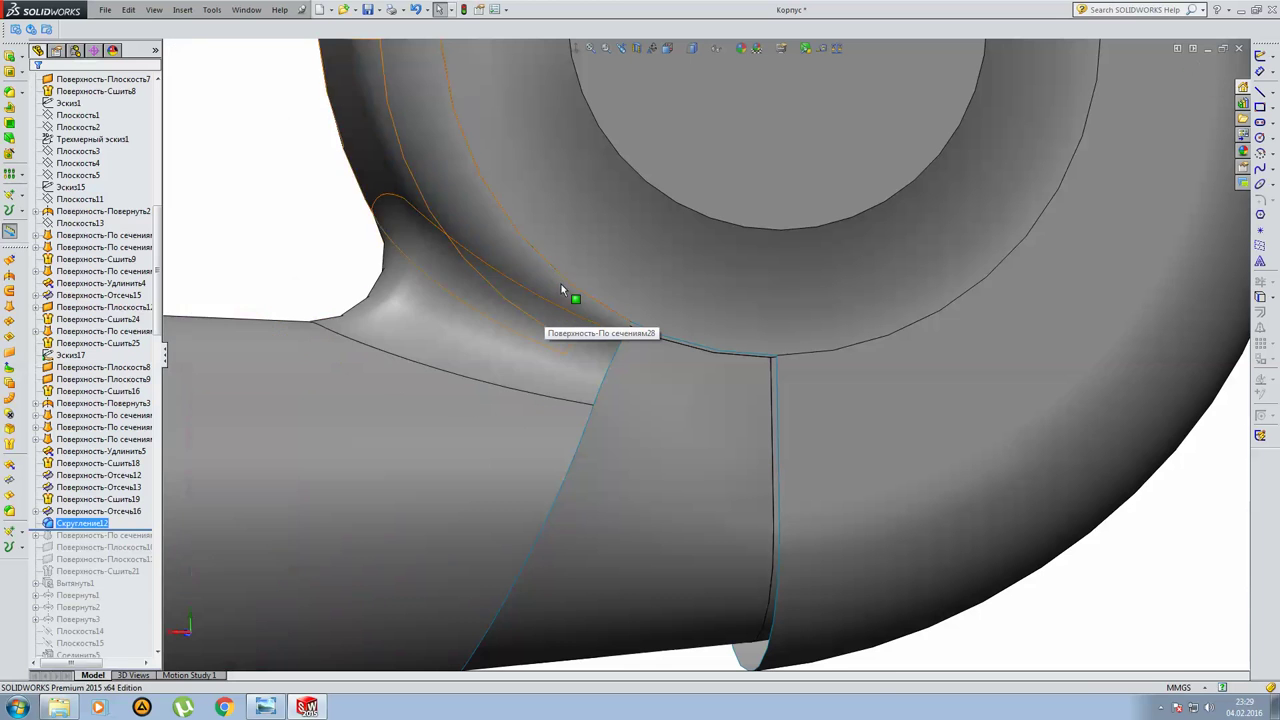
key("f")
middle_click_drag(561, 284, 657, 120)
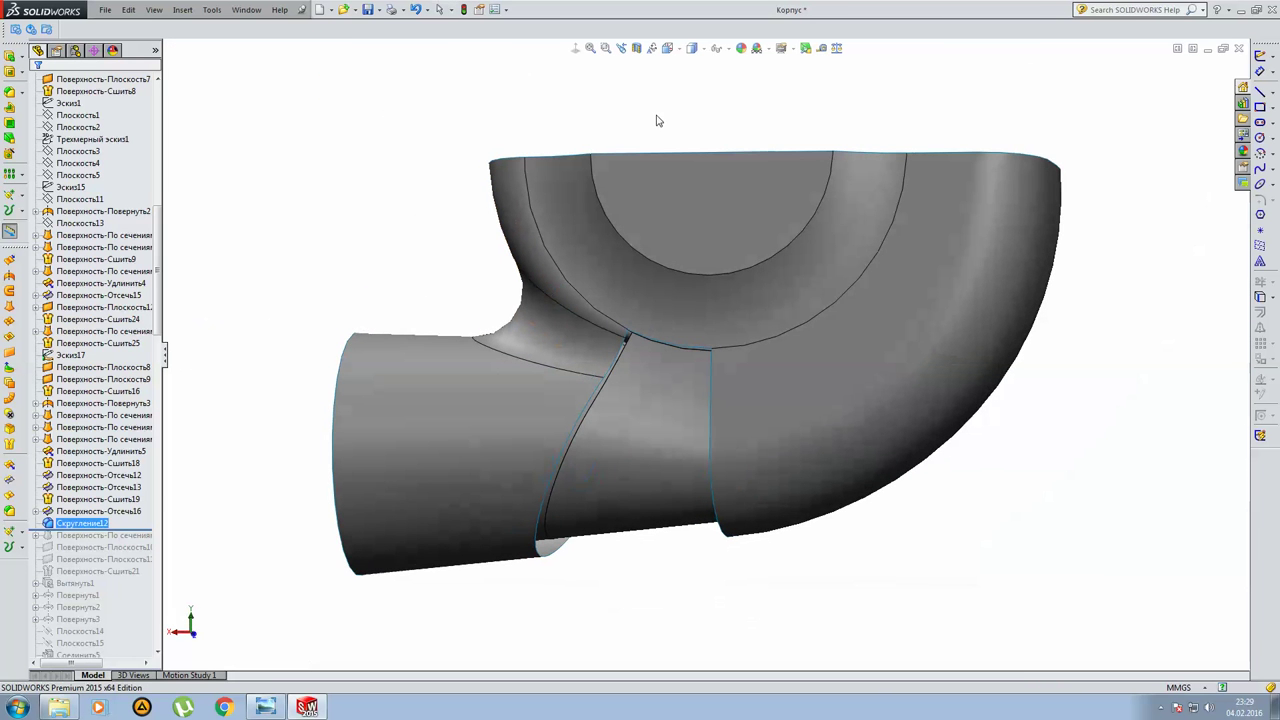
left_click(636, 48)
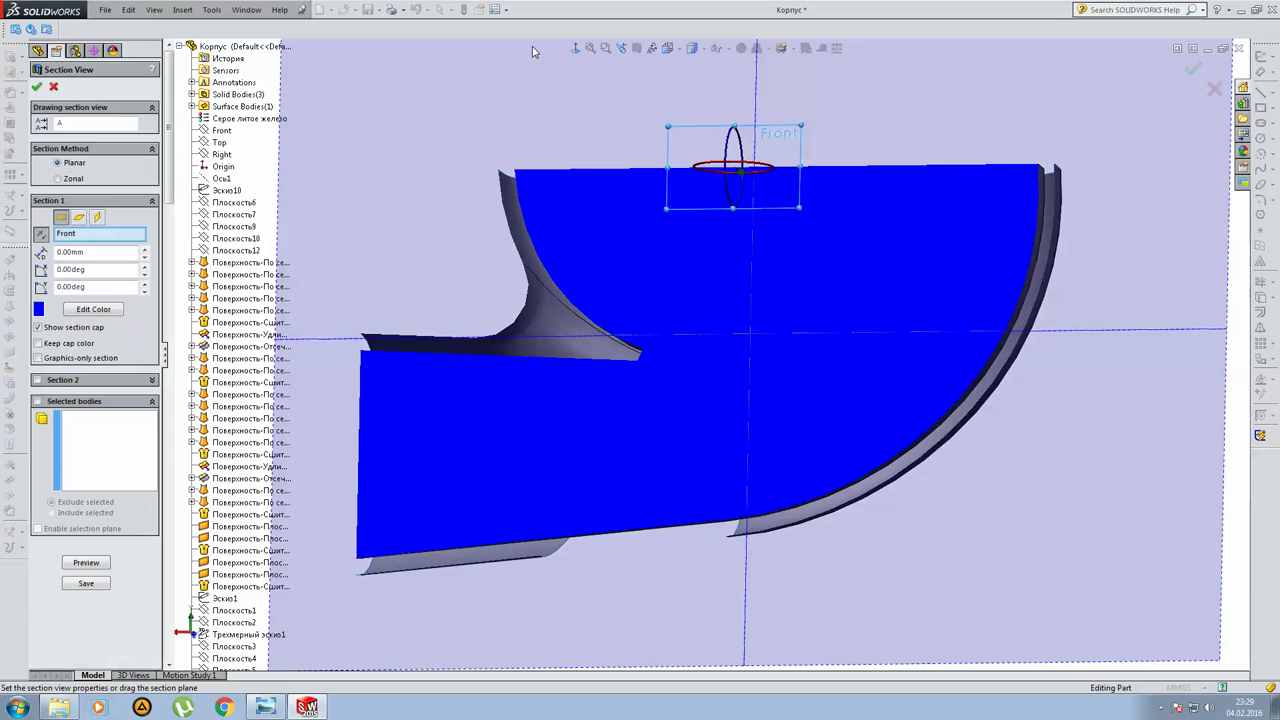
key("ctrl+2")
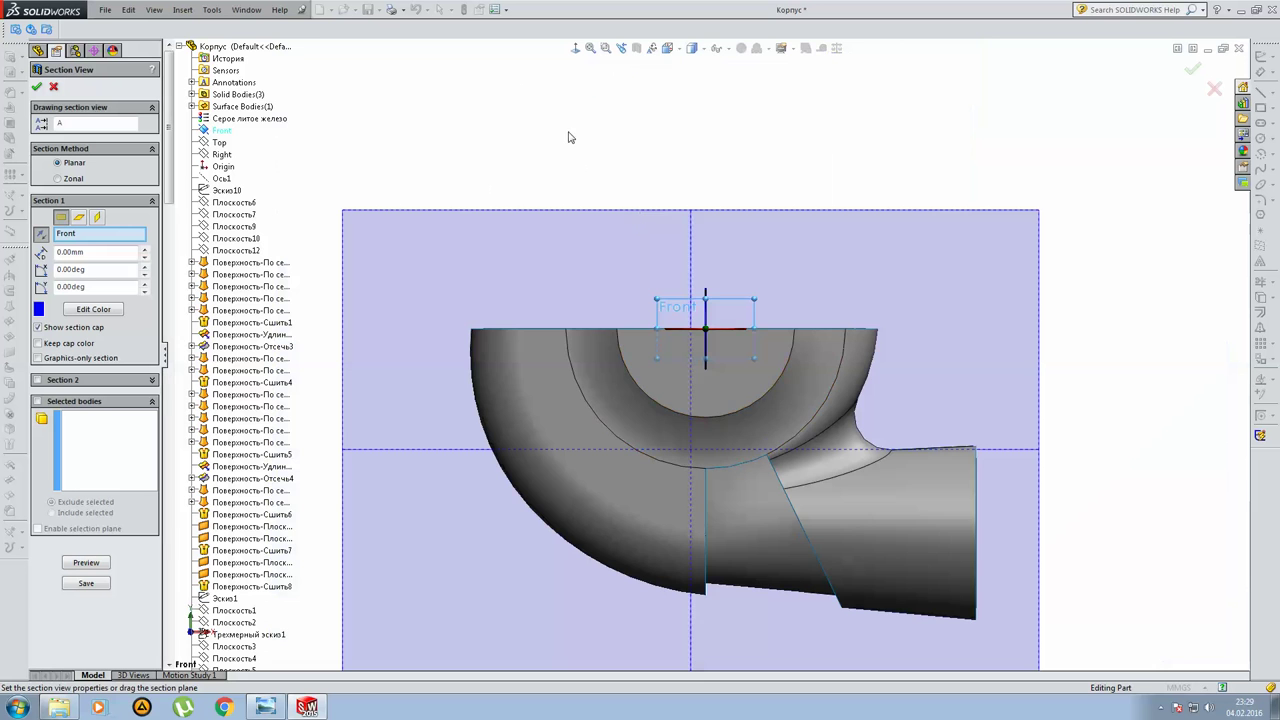
scroll(857, 457, "down", 2)
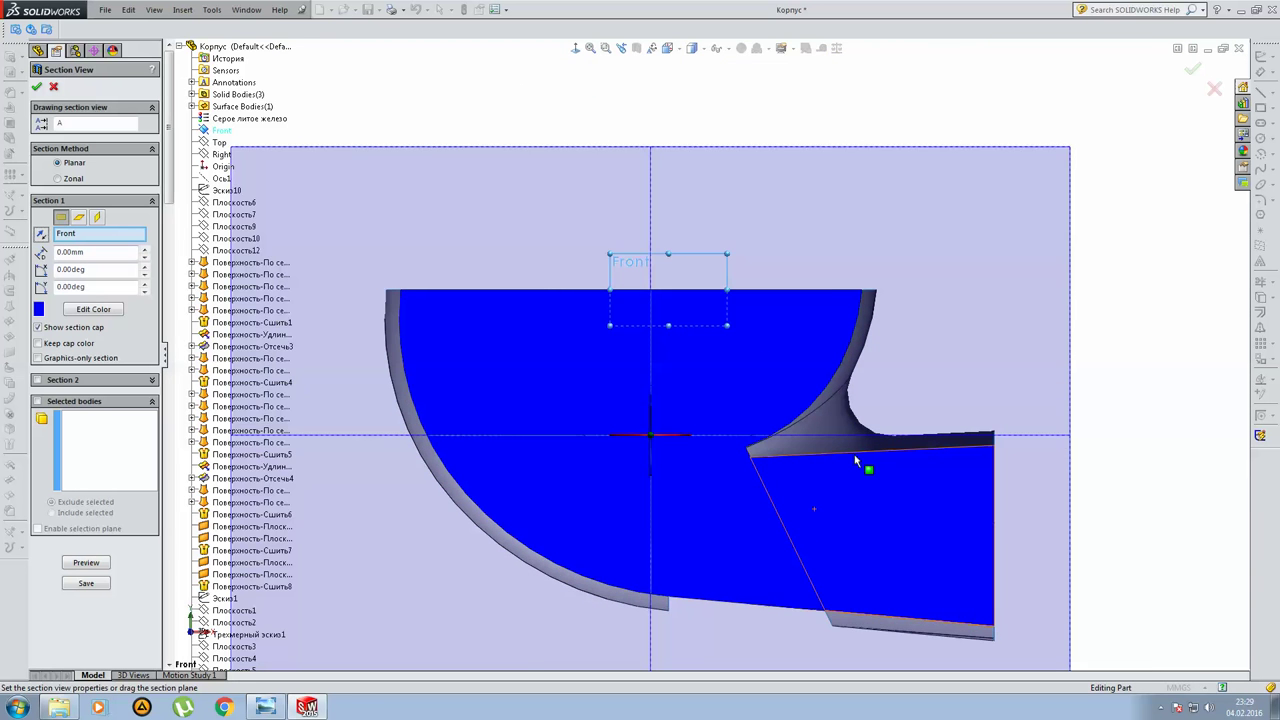
scroll(855, 445, "down", 3)
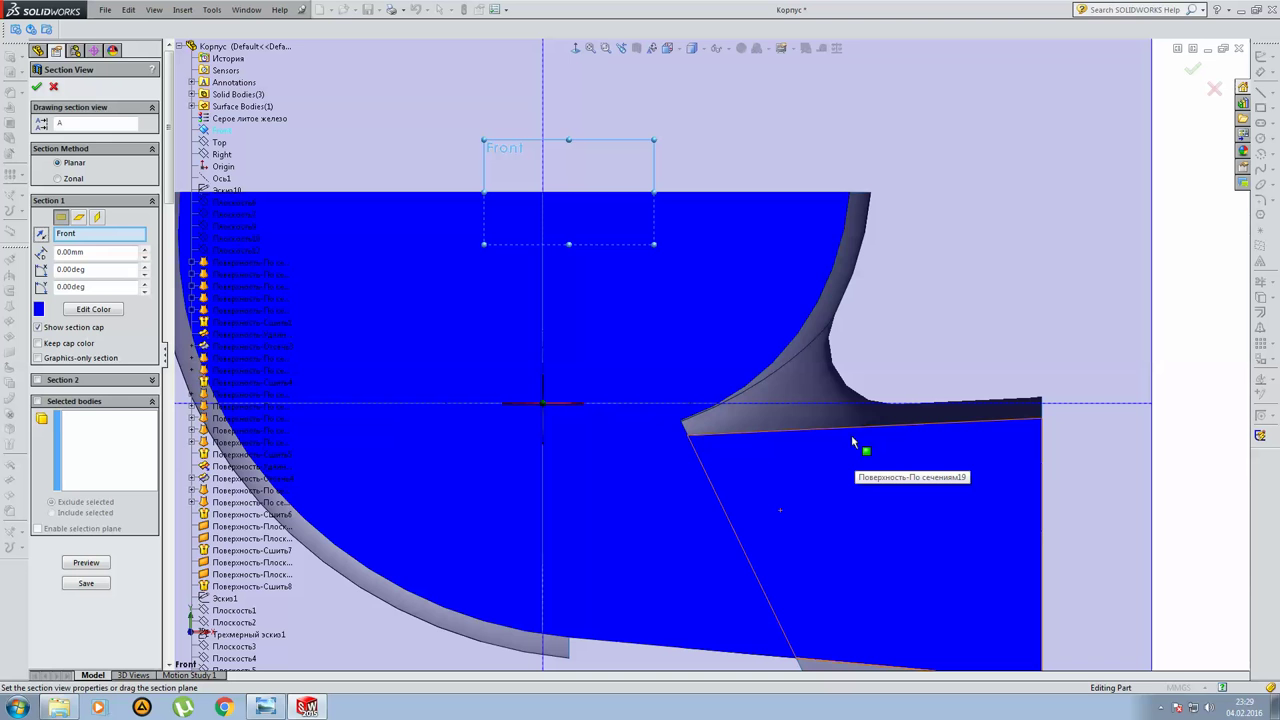
scroll(850, 440, "up", 2)
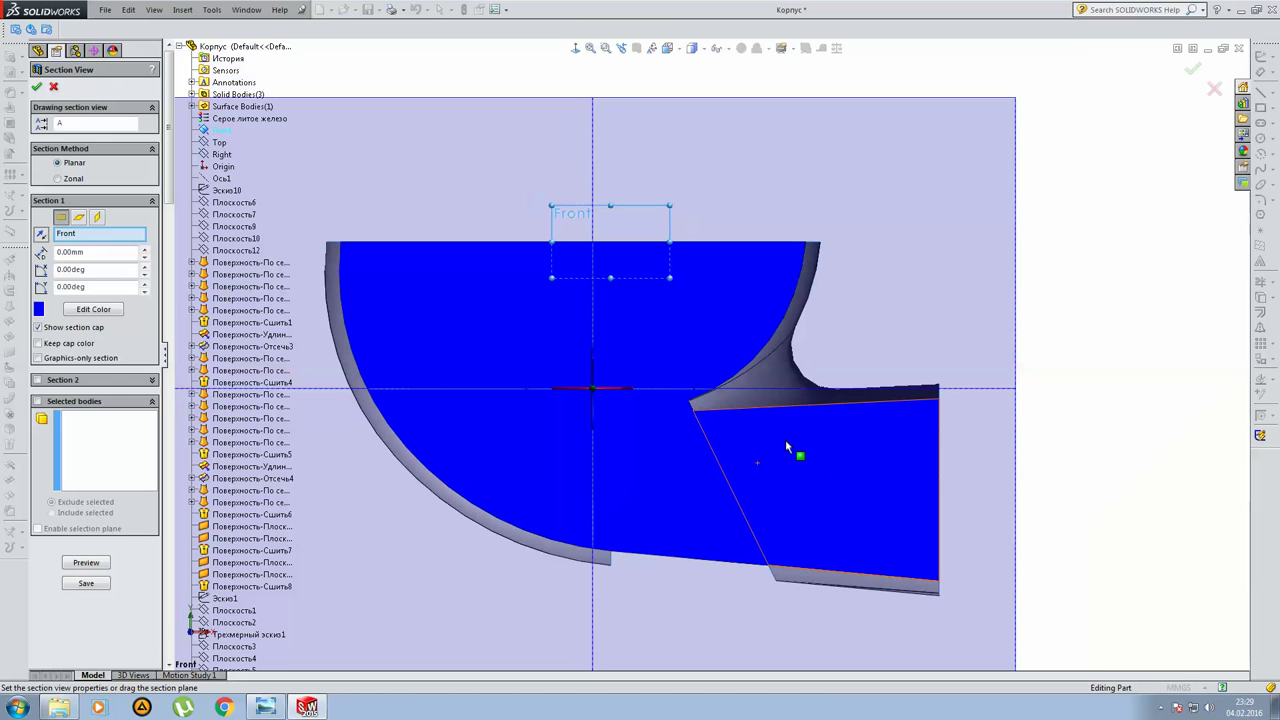
key("Escape")
scroll(104, 538, "down", 10)
left_click_drag(110, 620, 115, 433)
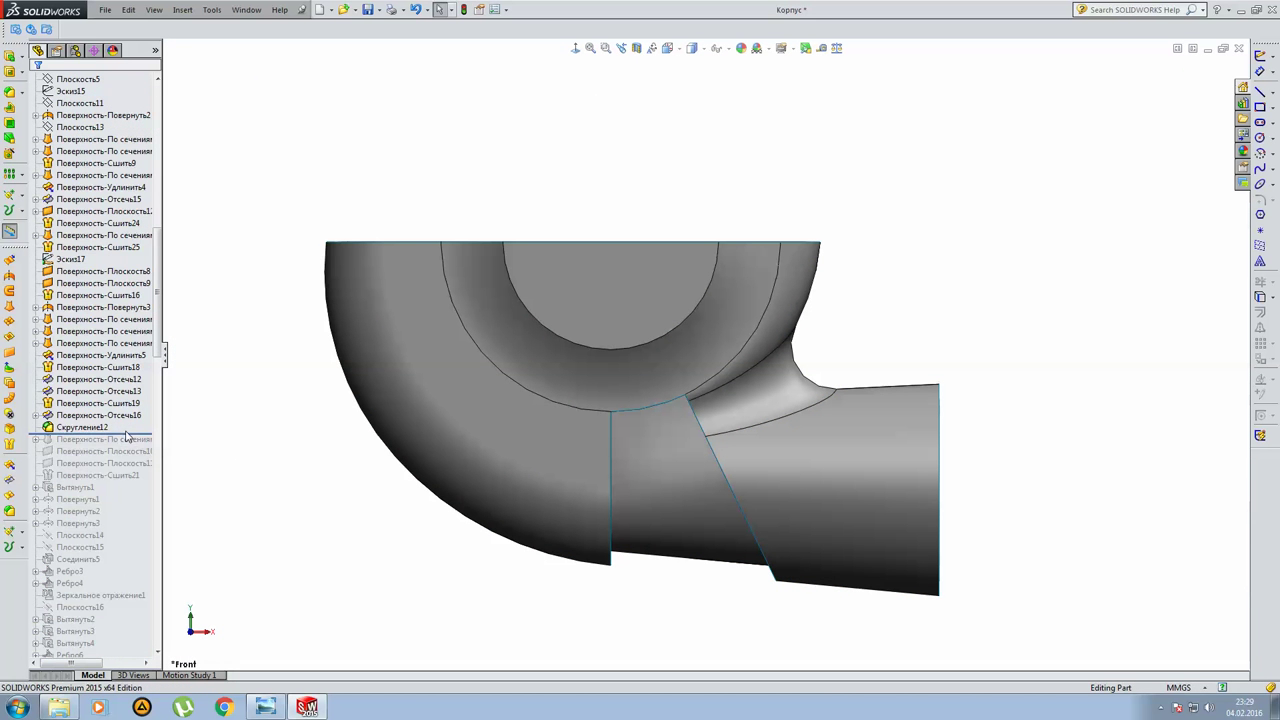
Roll the history forward to the lofted transition surface and edit it.
left_click_drag(126, 435, 124, 447)
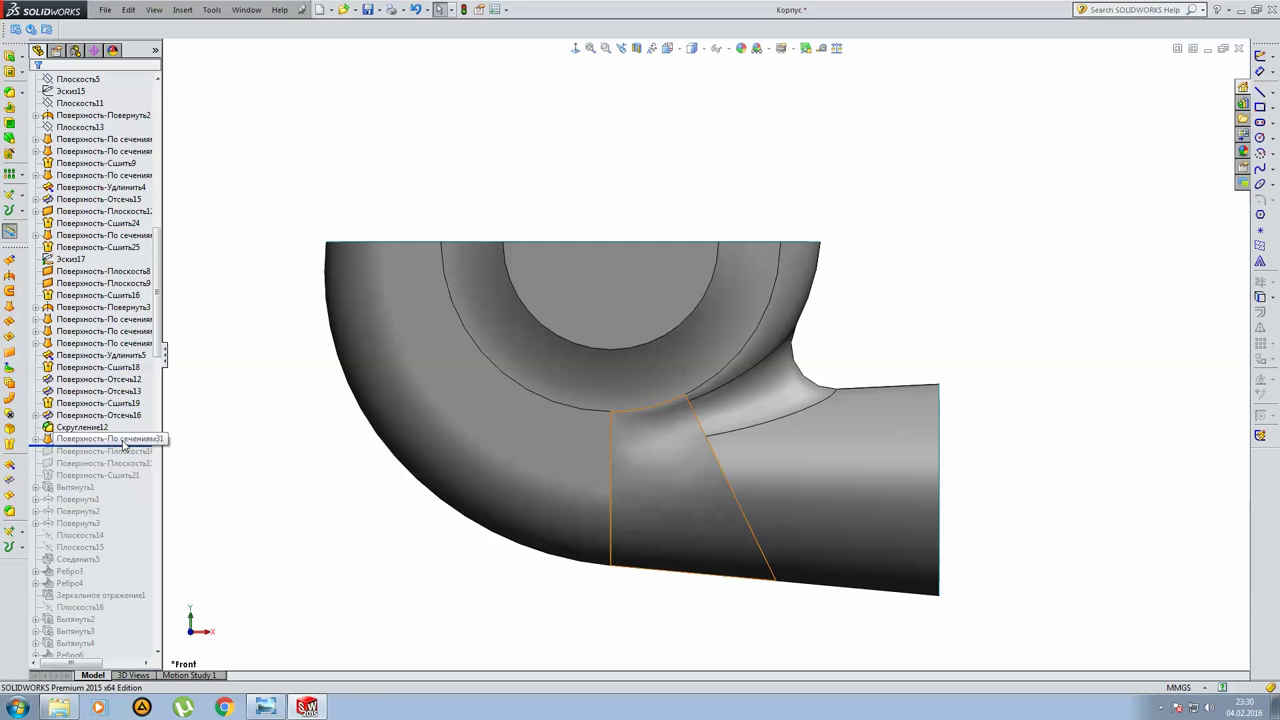
mouse_move(508, 497)
middle_mouse_down()
mouse_move(563, 500)
mouse_move(579, 484)
middle_mouse_up()
scroll(657, 385, "down", 3)
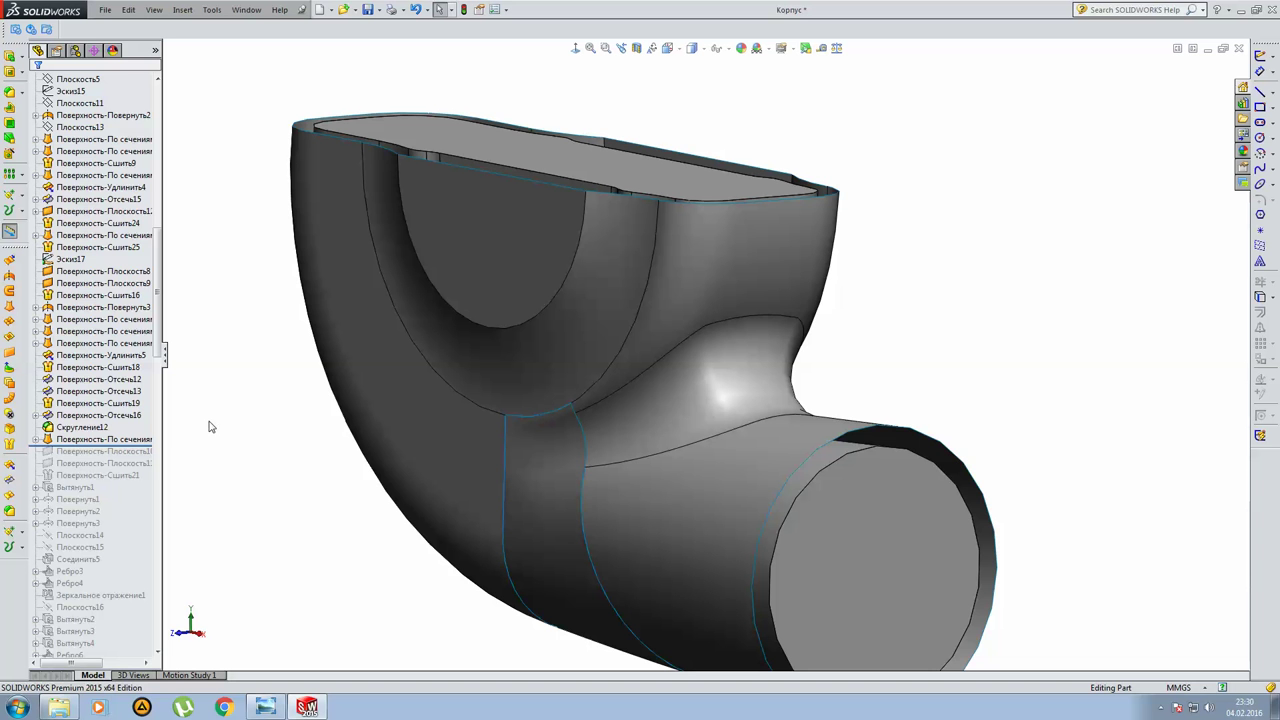
left_click(37, 443)
left_click(80, 439)
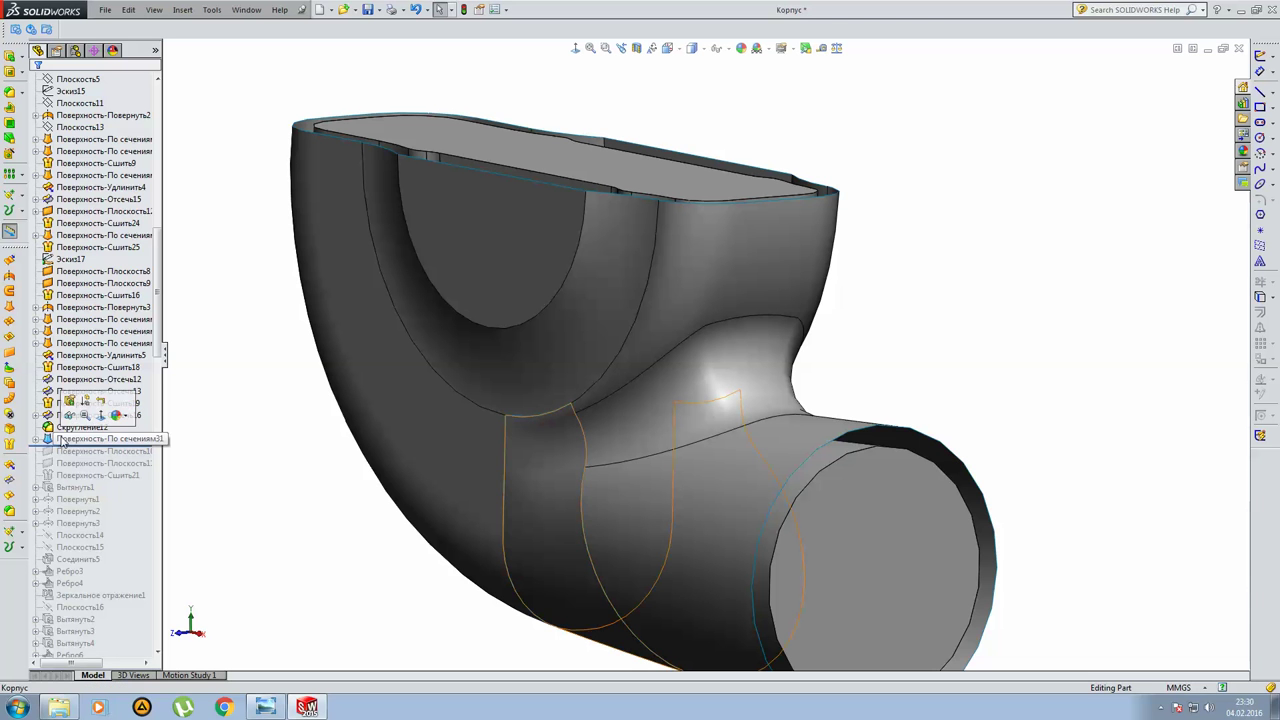
left_click(473, 374)
middle_click_drag(805, 479, 707, 458)
scroll(697, 462, "down", 3)
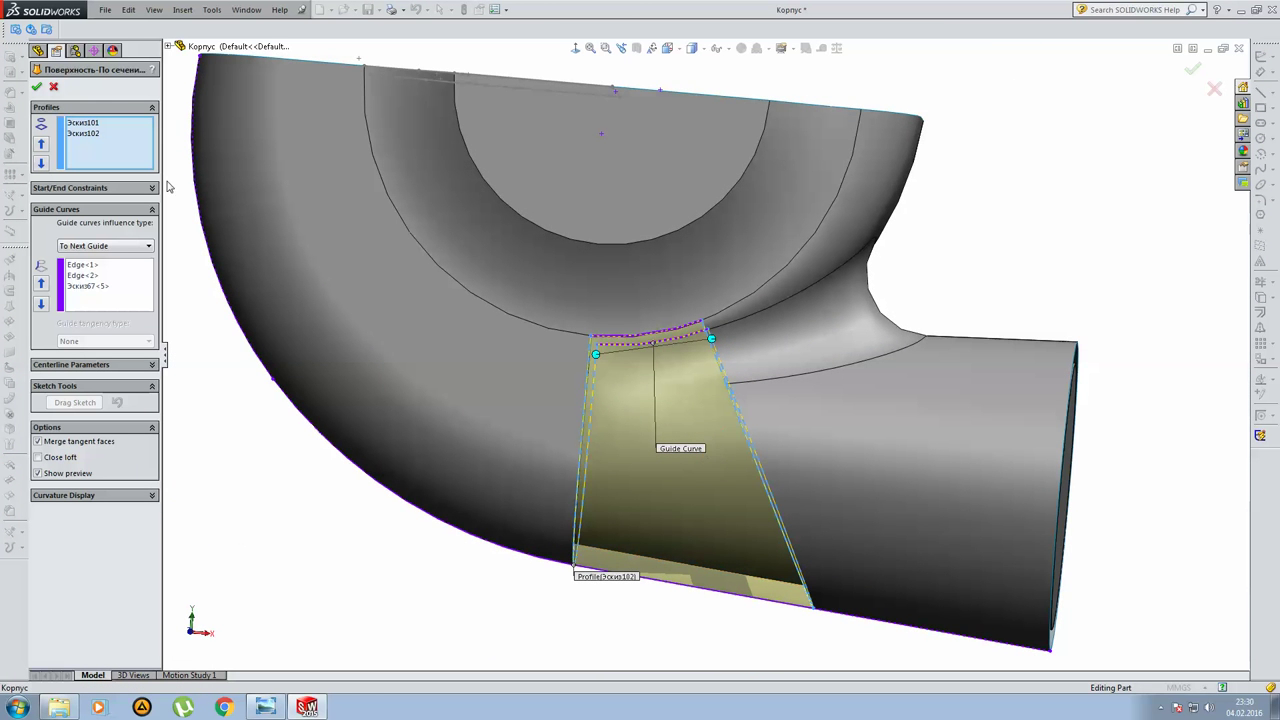
Check profiles Эскиз101/Эскиз102 and the Edge and Эскиз67 guide curves, then confirm the loft.
left_click(83, 122)
middle_click_drag(646, 369, 549, 421)
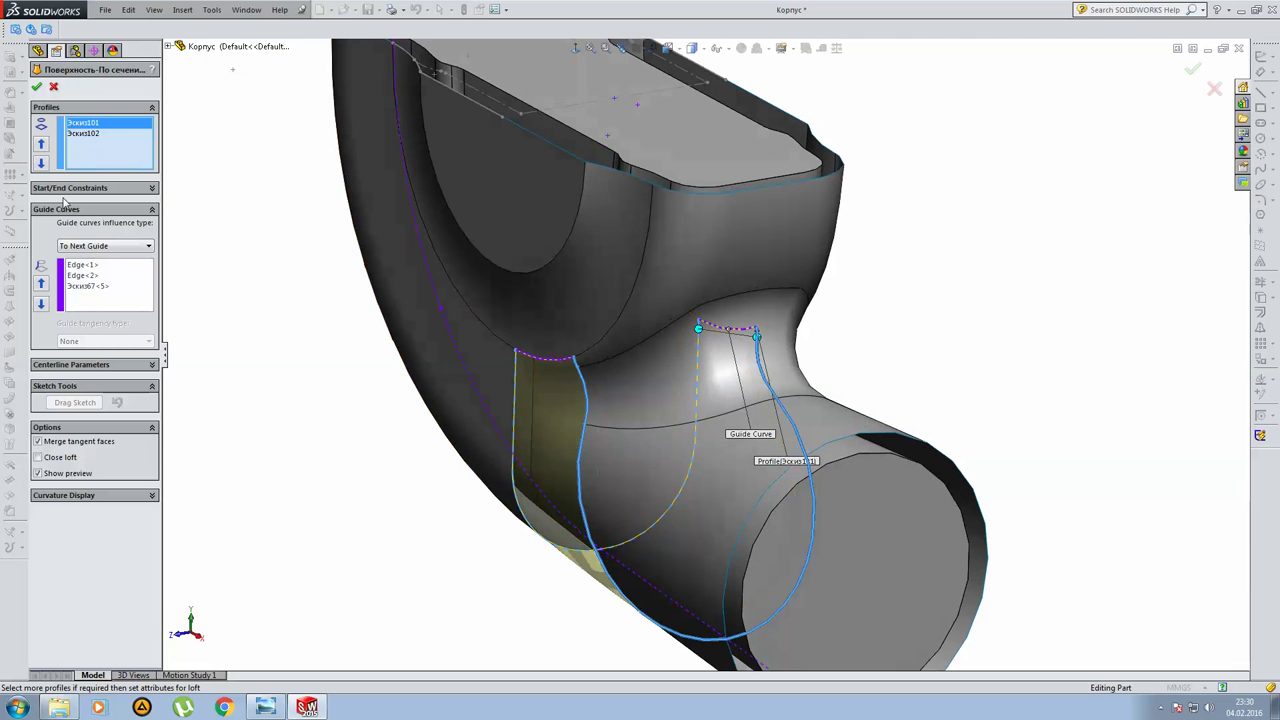
left_click(84, 133)
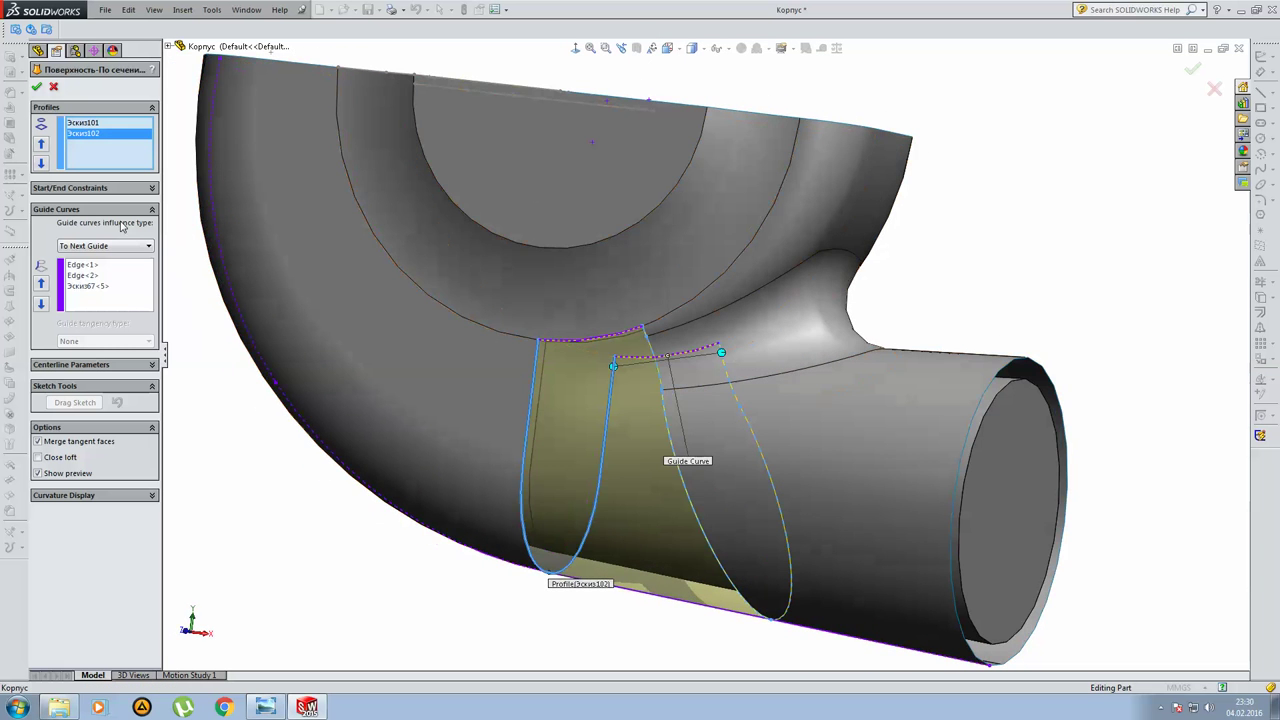
left_click(86, 266)
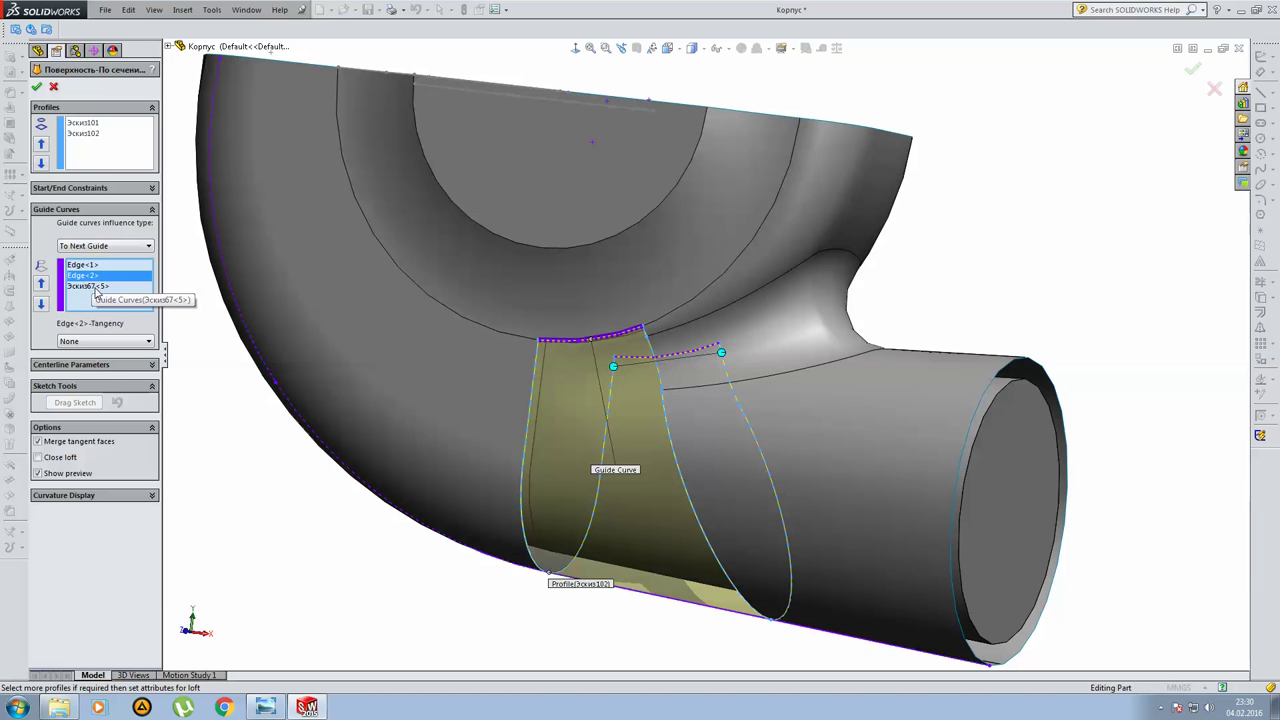
left_click(88, 286)
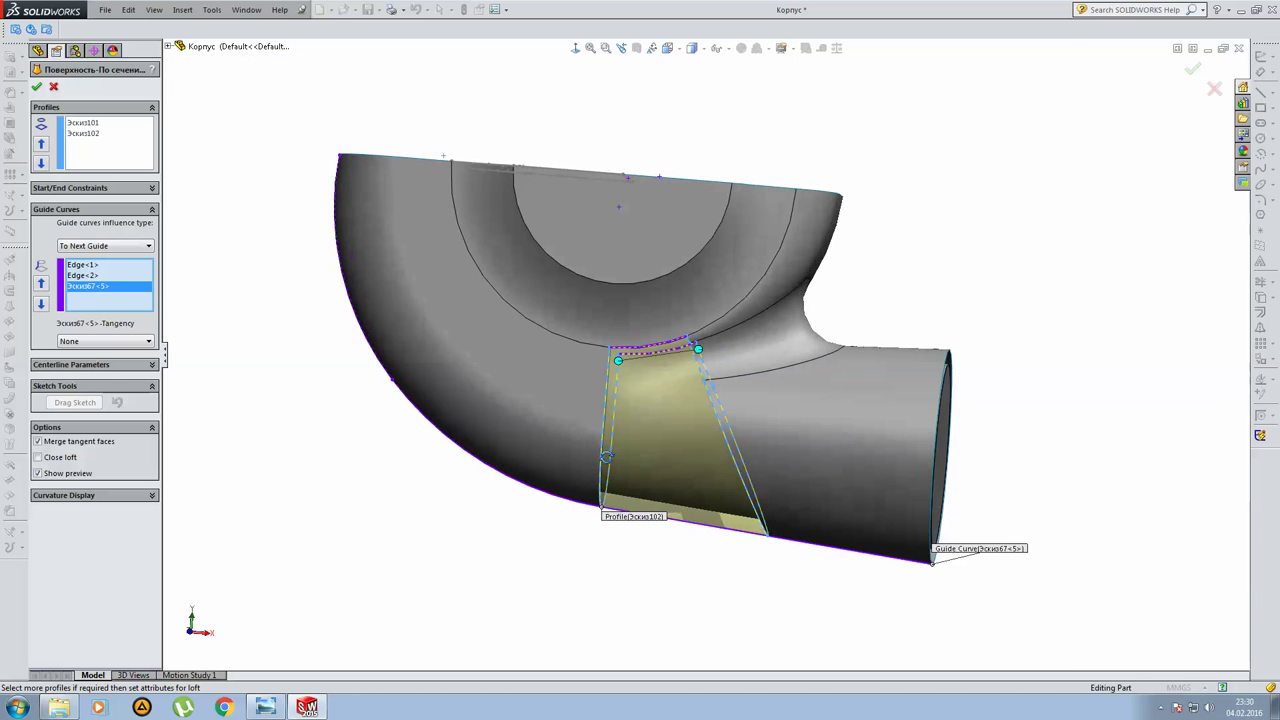
key("Return")
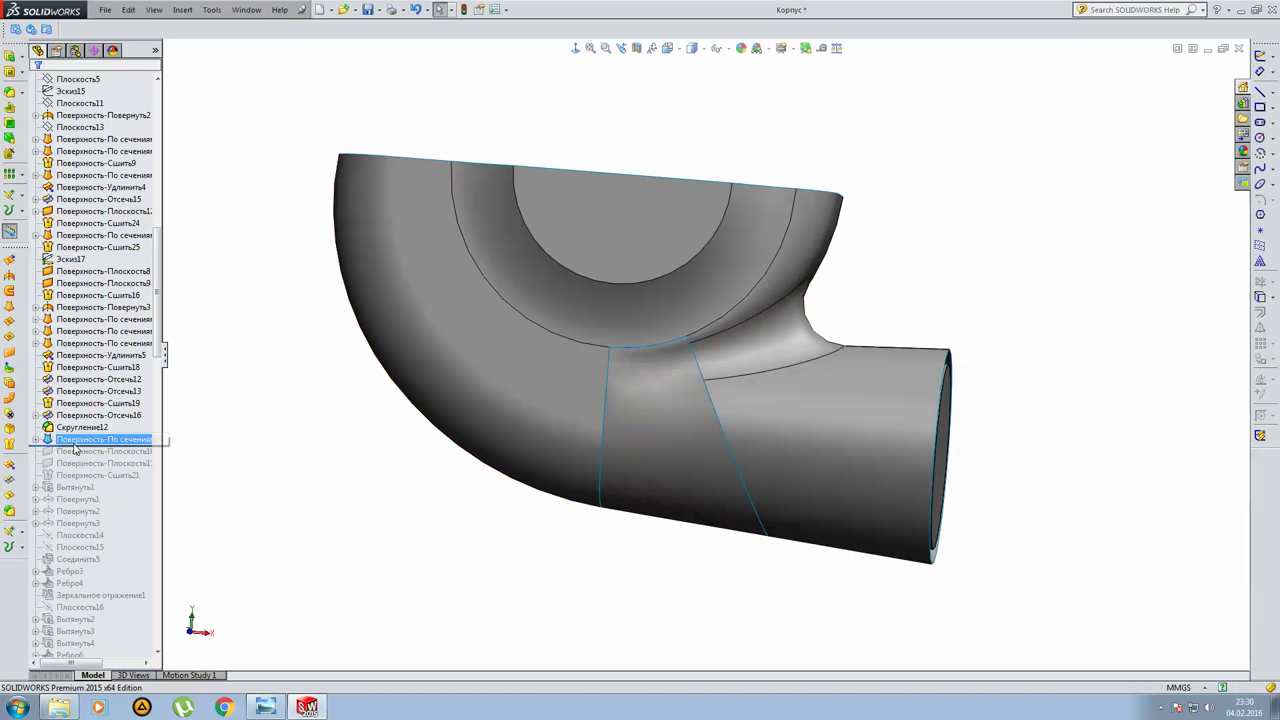
Edit loft profile sketch Эскиз101 face-on and exit it.
left_click(35, 440)
left_click(85, 451)
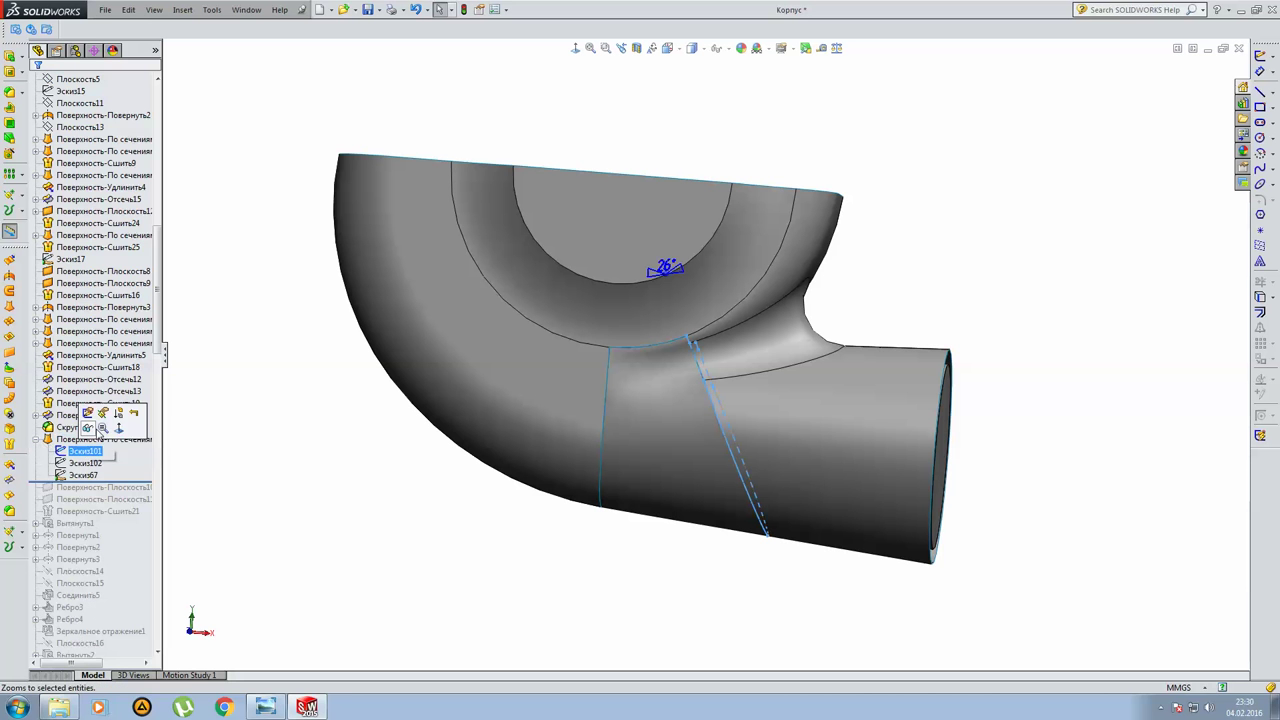
left_click(88, 413)
key("ctrl+b")
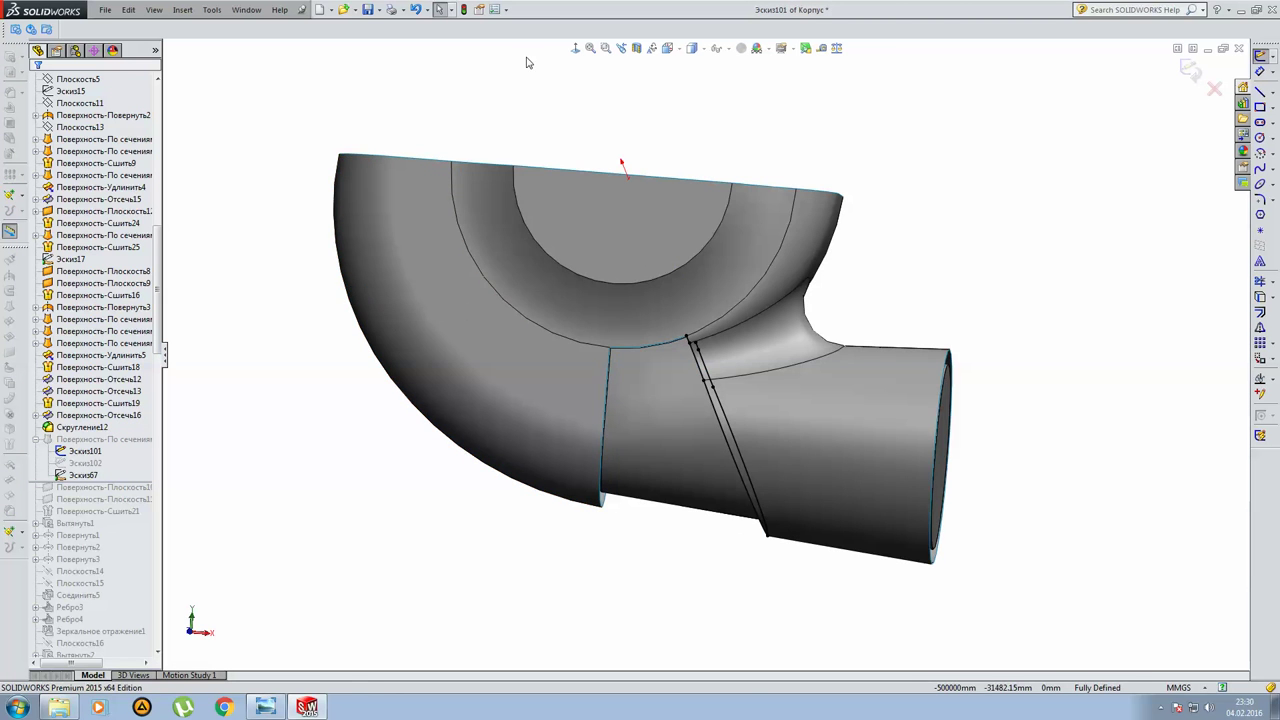
left_click(575, 50)
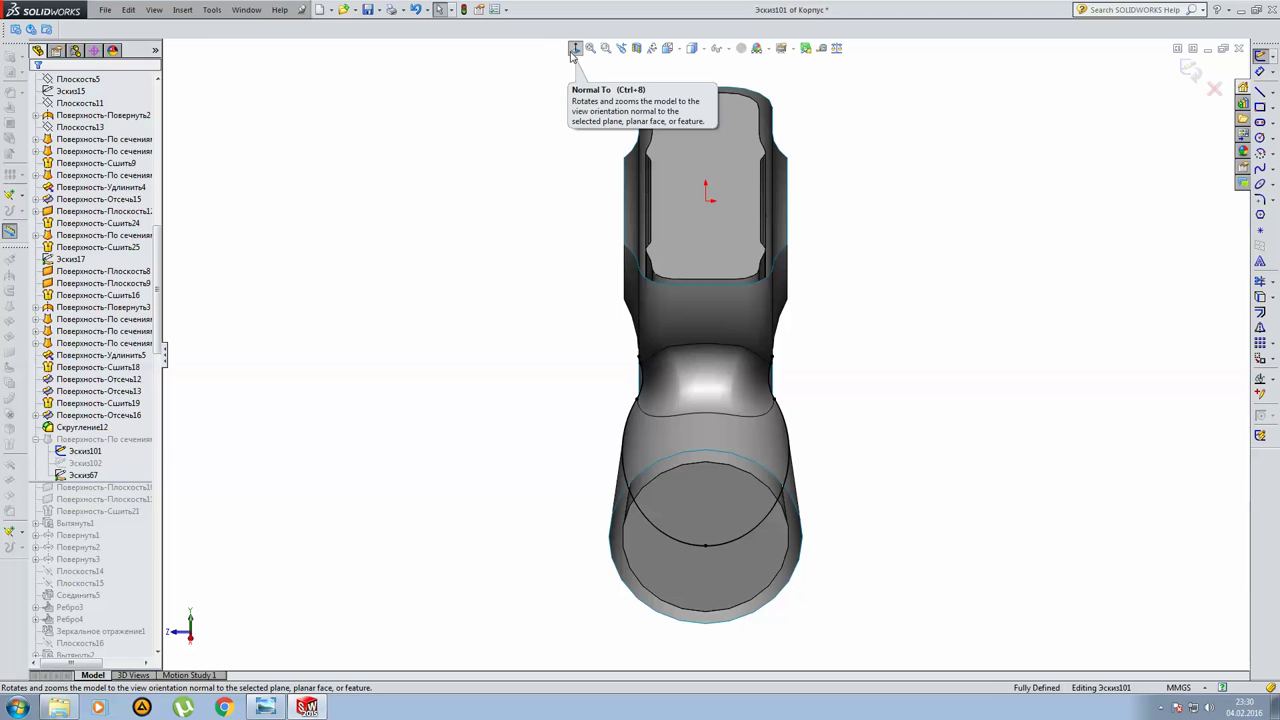
left_click(1193, 76)
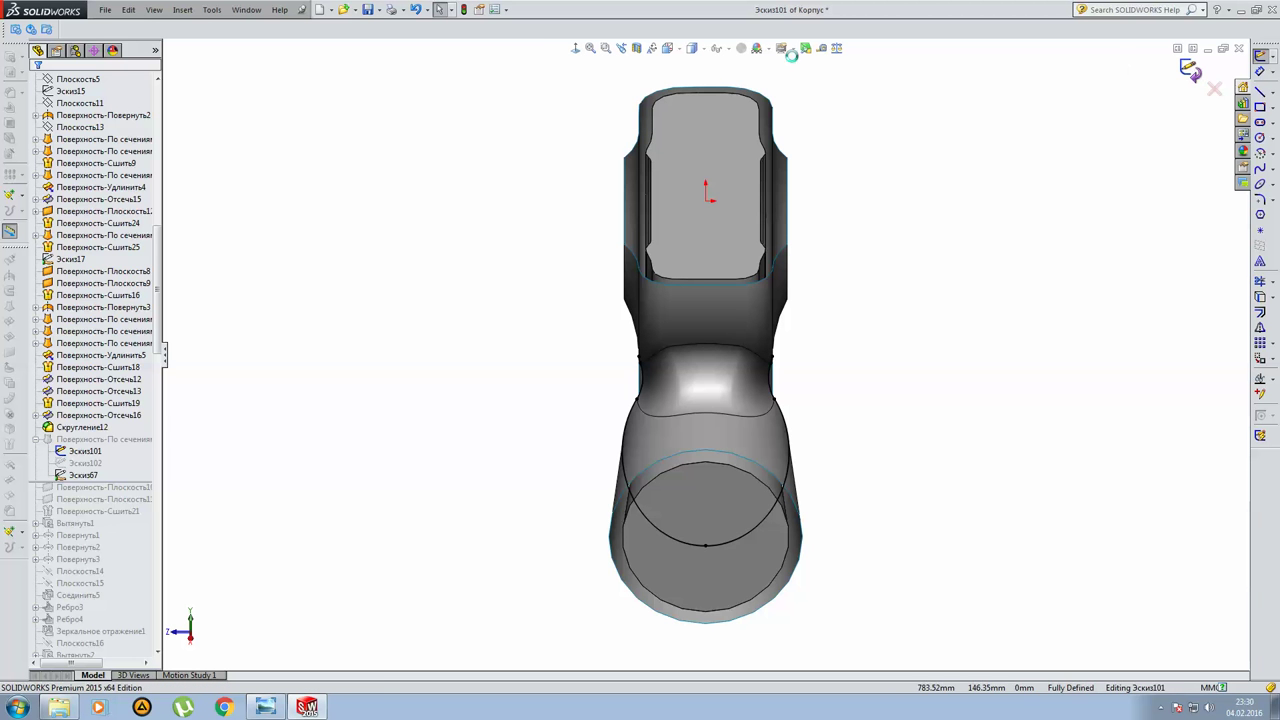
mouse_move(595, 355)
middle_mouse_down()
mouse_move(624, 340)
mouse_move(713, 369)
middle_mouse_up()
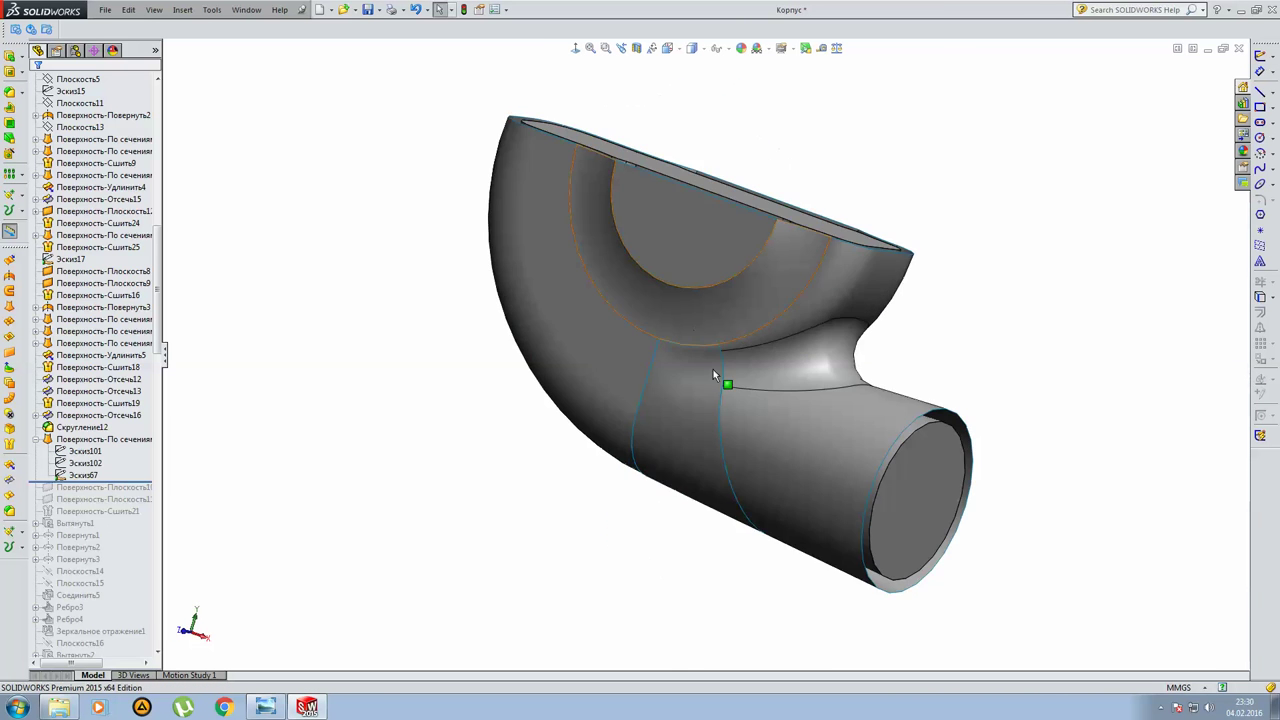
scroll(713, 369, "down", 5)
Edit and exit Эскиз102, then roll the history past the two Поверхность-Плоскость features.
left_click(76, 472)
left_click(77, 465)
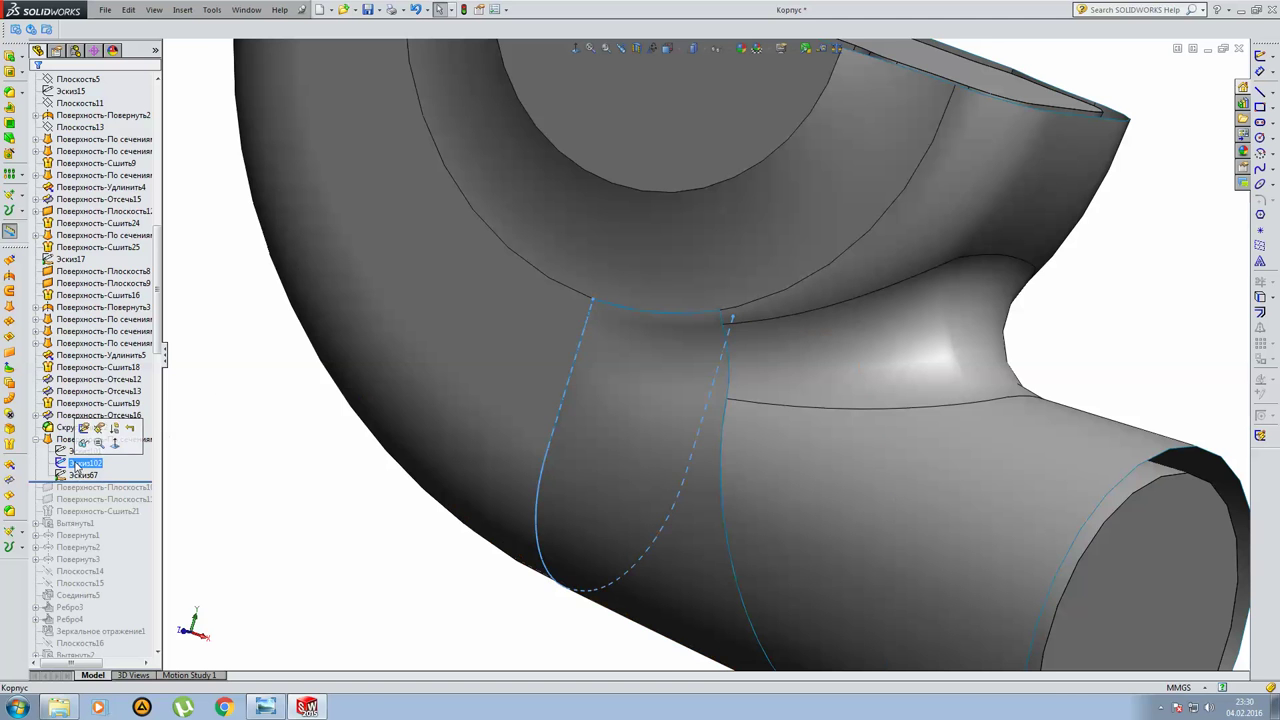
left_click(84, 428)
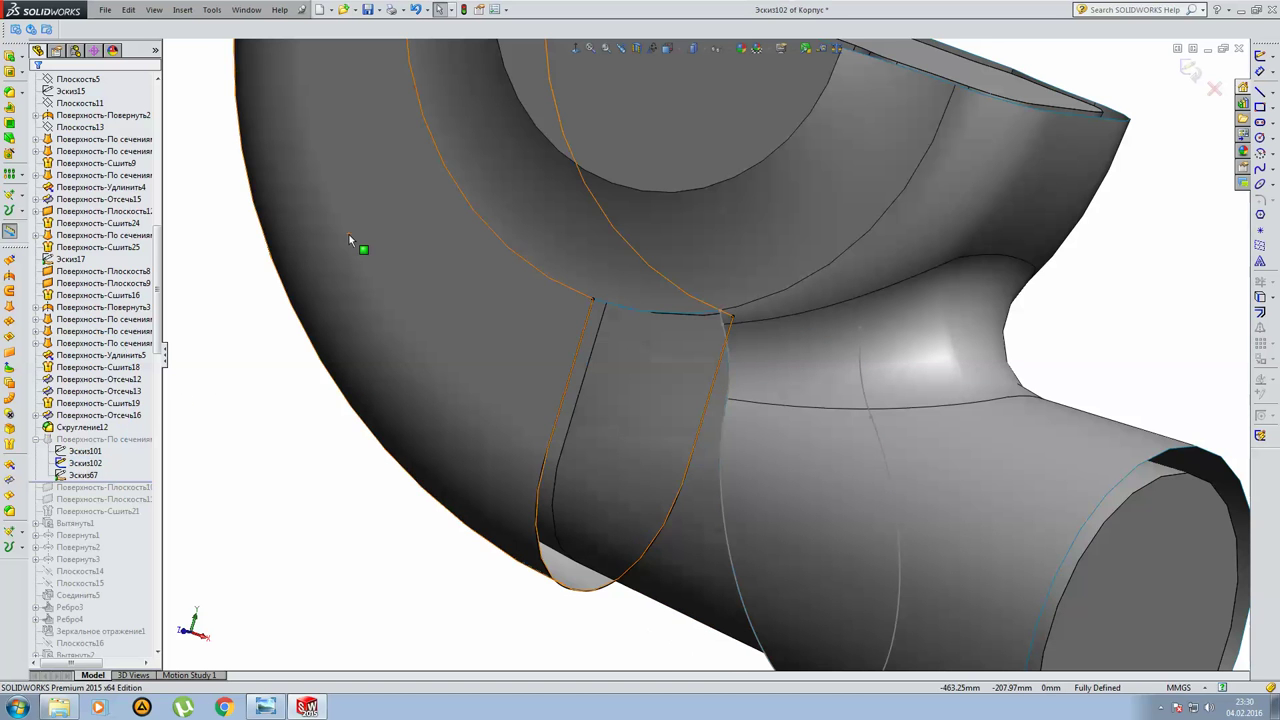
scroll(782, 345, "up", 3)
middle_click_drag(782, 345, 795, 323)
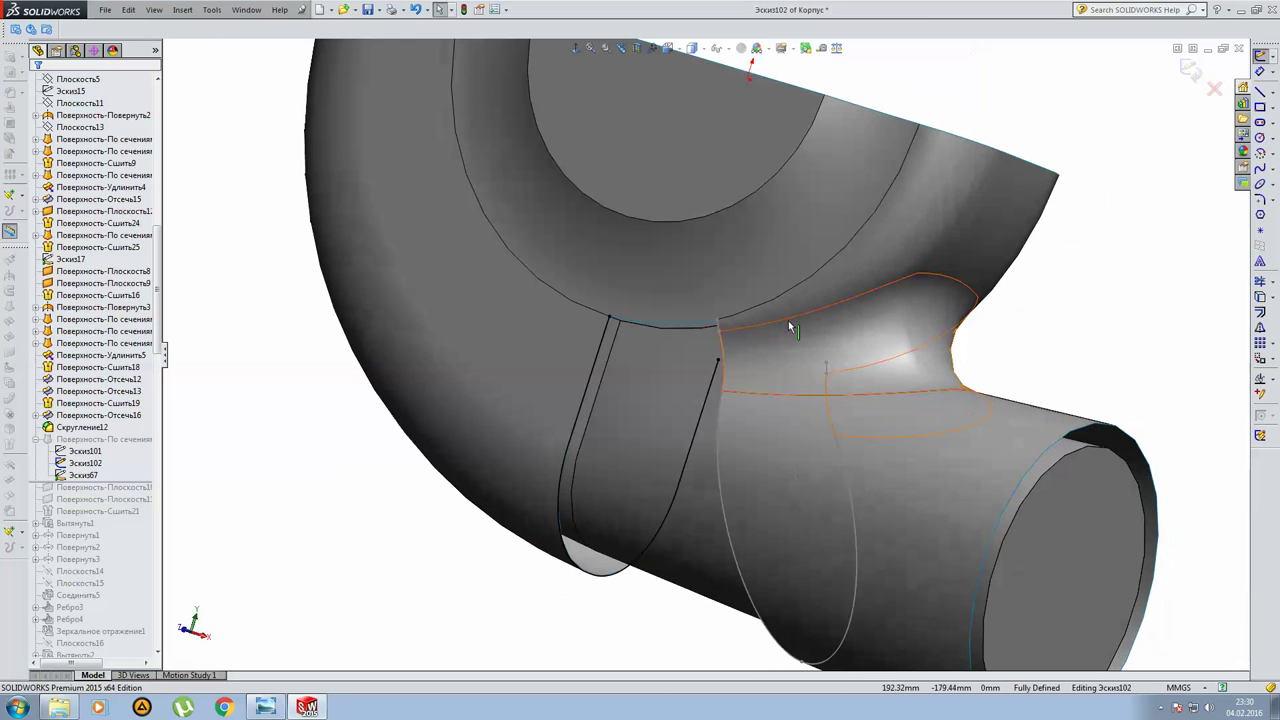
left_click(1189, 70)
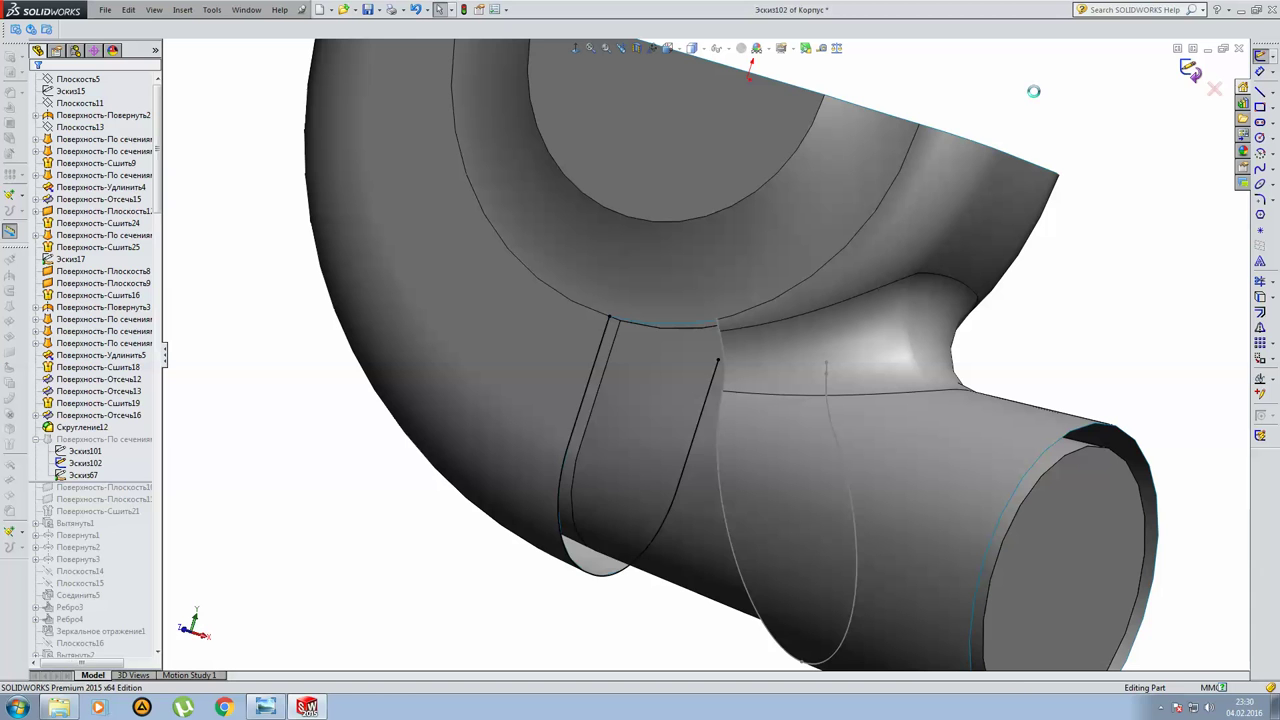
left_click(48, 451)
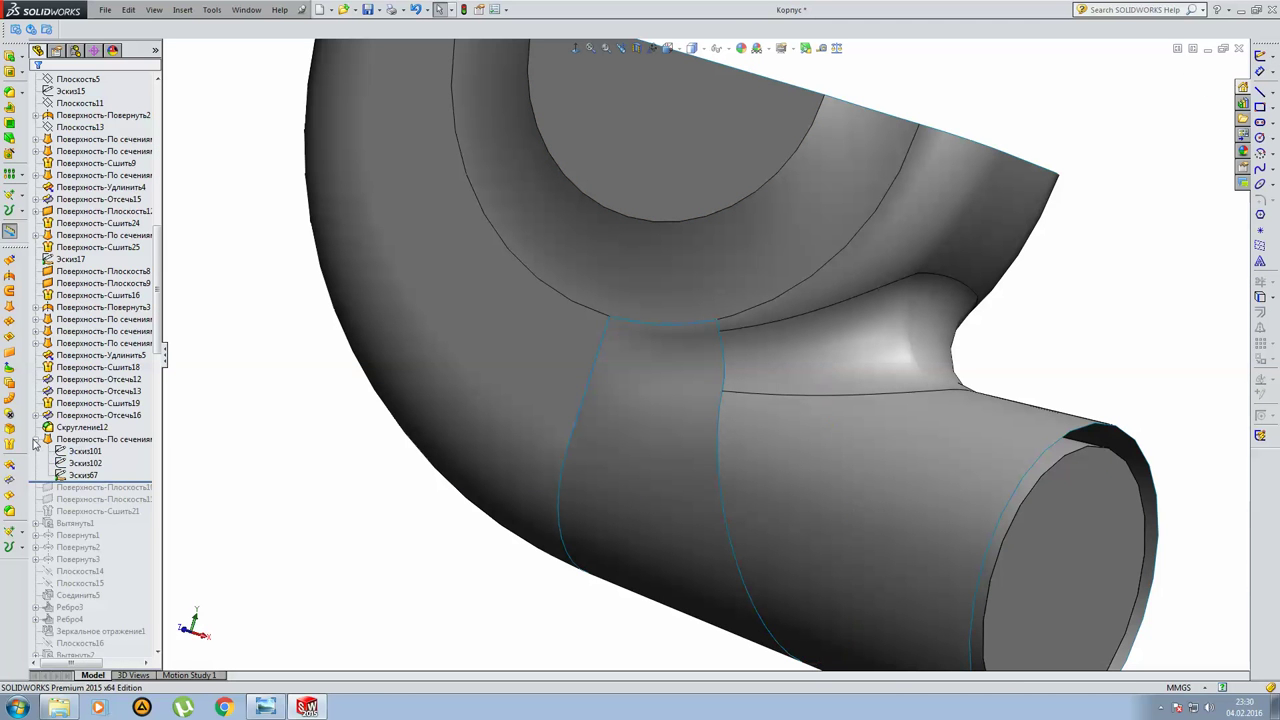
left_click(36, 439)
left_click_drag(149, 446, 149, 465)
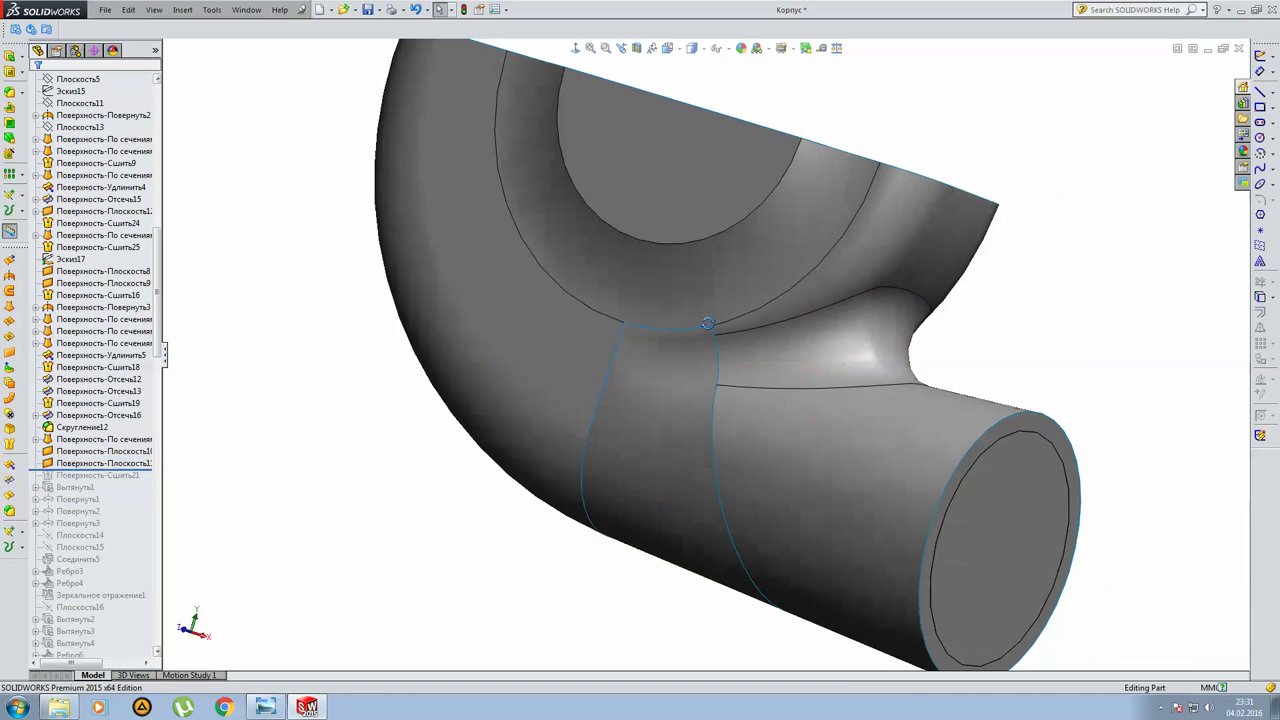
Roll past knit Поверхность-Сшить21 and inspect the elbow wall in a section view.
middle_click_drag(845, 423, 665, 380)
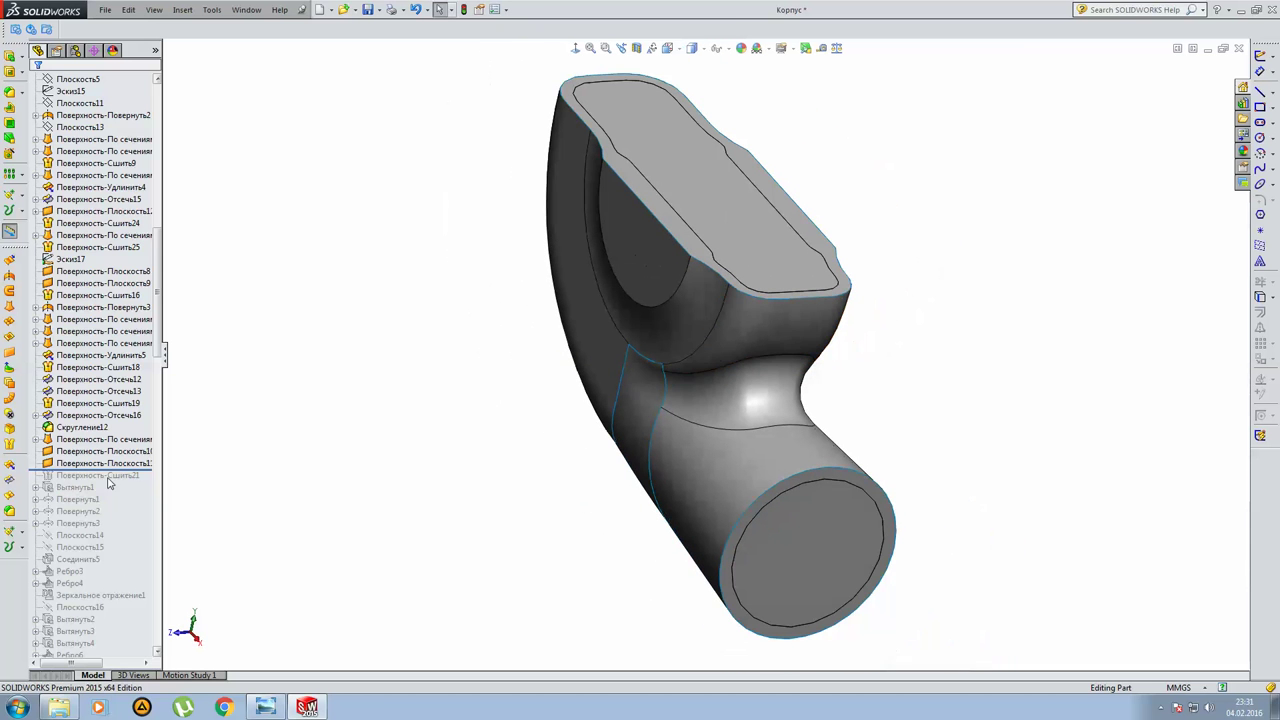
left_click_drag(137, 477, 116, 482)
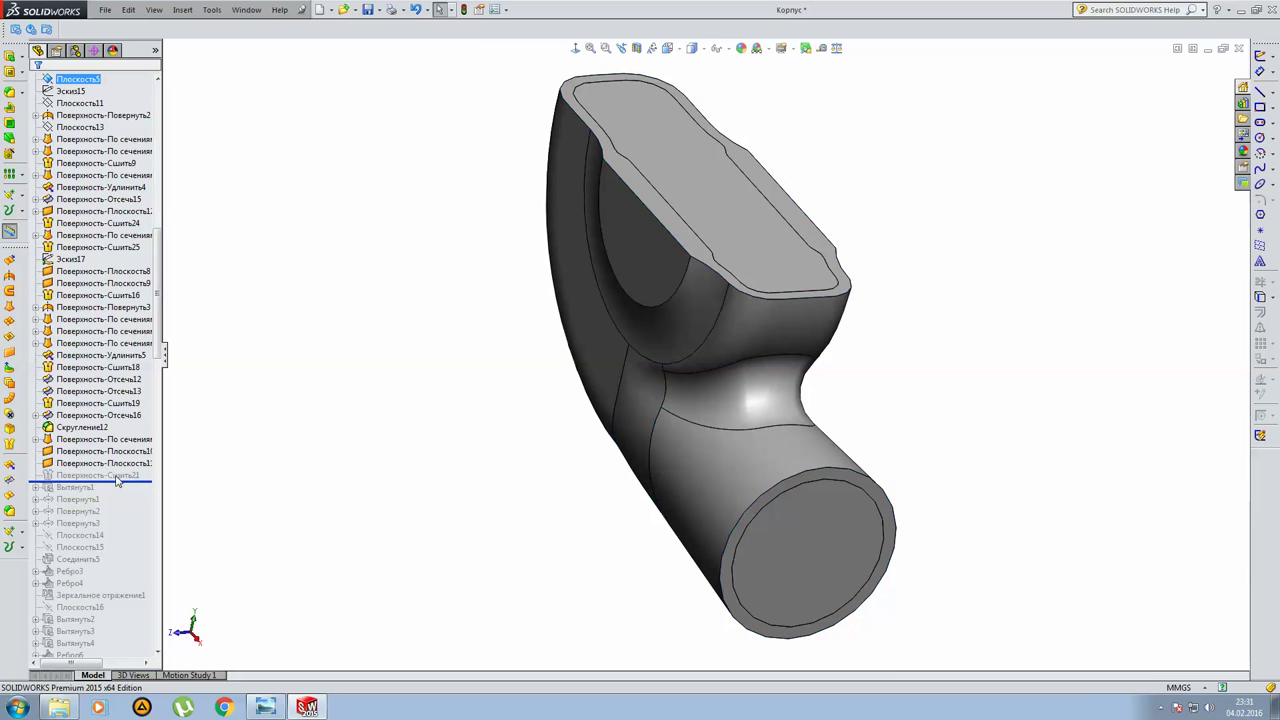
mouse_move(545, 365)
middle_mouse_down()
mouse_move(671, 360)
mouse_move(766, 306)
mouse_move(801, 352)
middle_mouse_up()
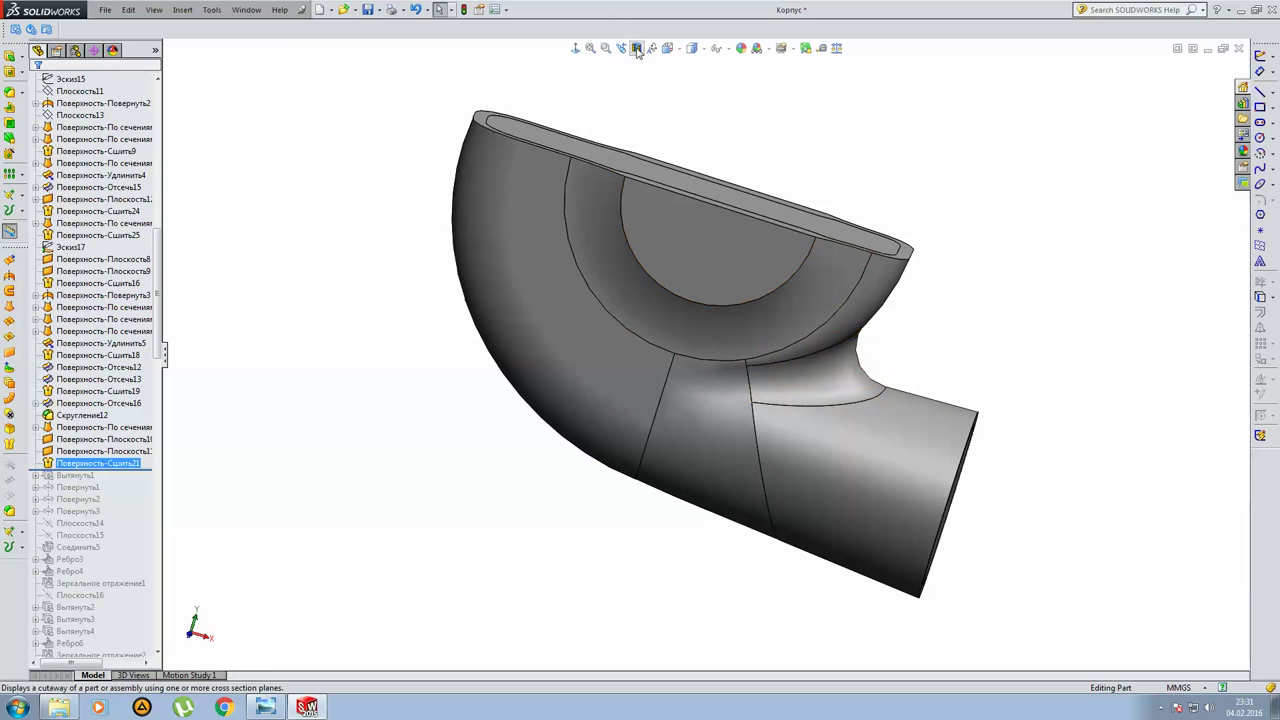
left_click(636, 48)
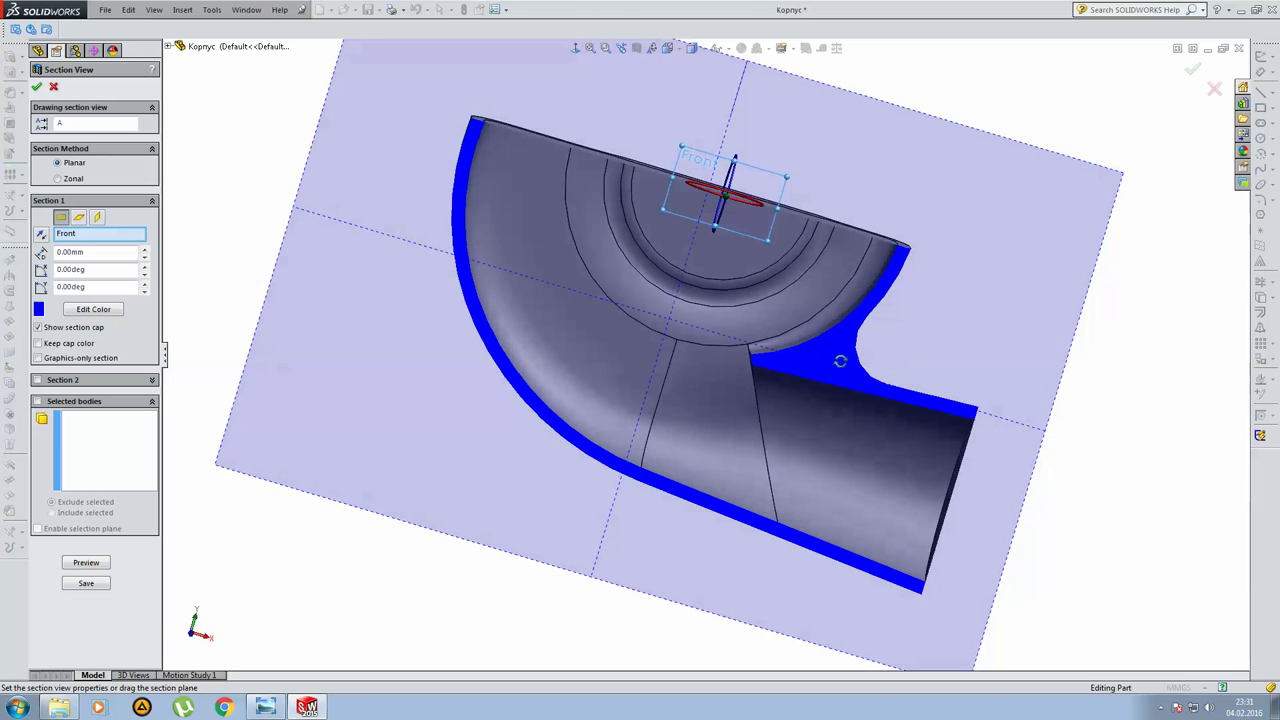
mouse_move(837, 362)
middle_mouse_down()
mouse_move(557, 371)
mouse_move(906, 329)
mouse_move(843, 358)
middle_mouse_up()
key("Escape")
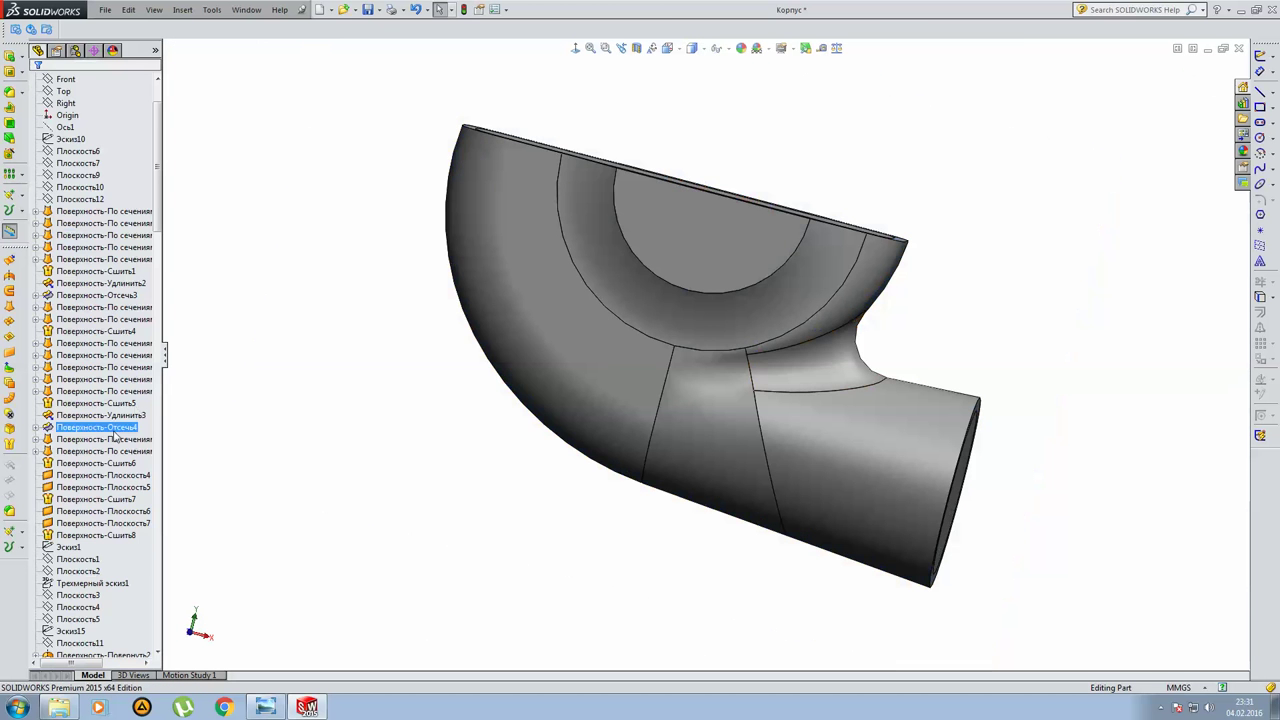
Roll the history past Вытянуть1 to bring back the top flange plate.
scroll(494, 355, "up", 3)
scroll(826, 397, "down", 3)
middle_click_drag(920, 343, 947, 352)
scroll(116, 512, "down", 4)
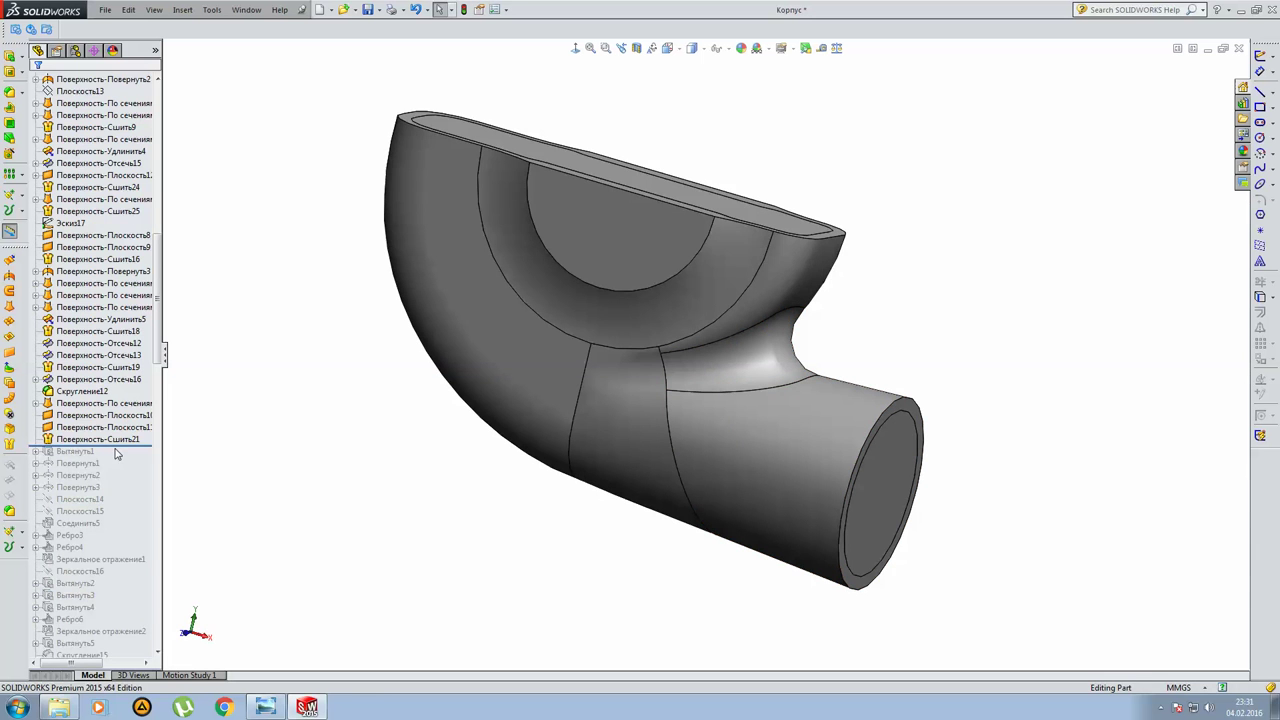
left_click_drag(115, 454, 116, 459)
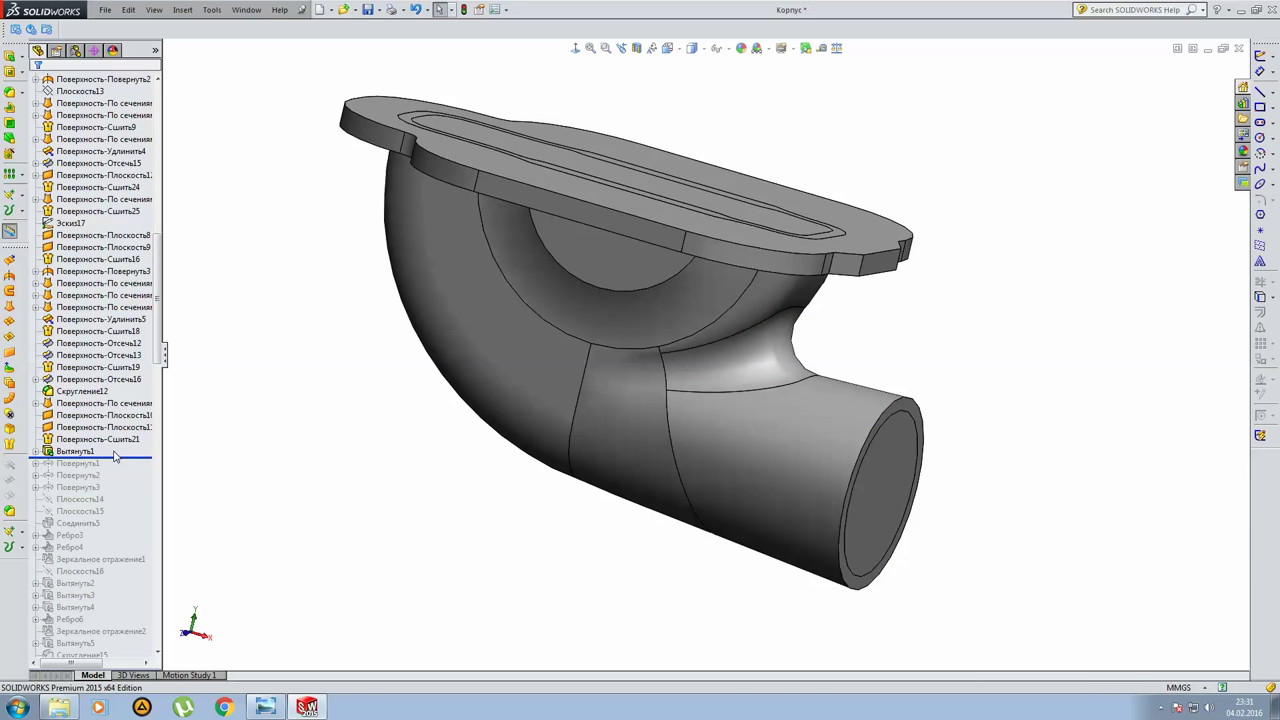
Open the Вытянуть1 flange plate sketch for editing, then bring up the reference drawings in Photo Viewer.
left_click(45, 455)
left_click(83, 463)
left_click(76, 440)
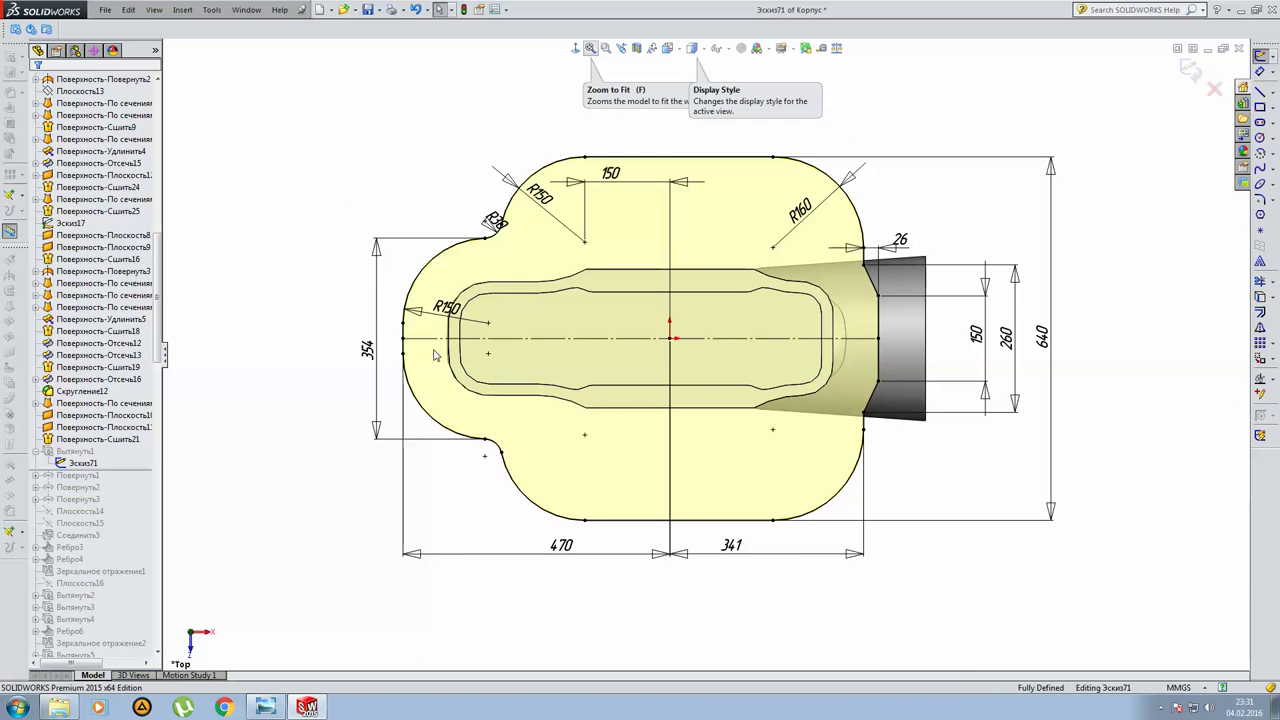
left_click(266, 707)
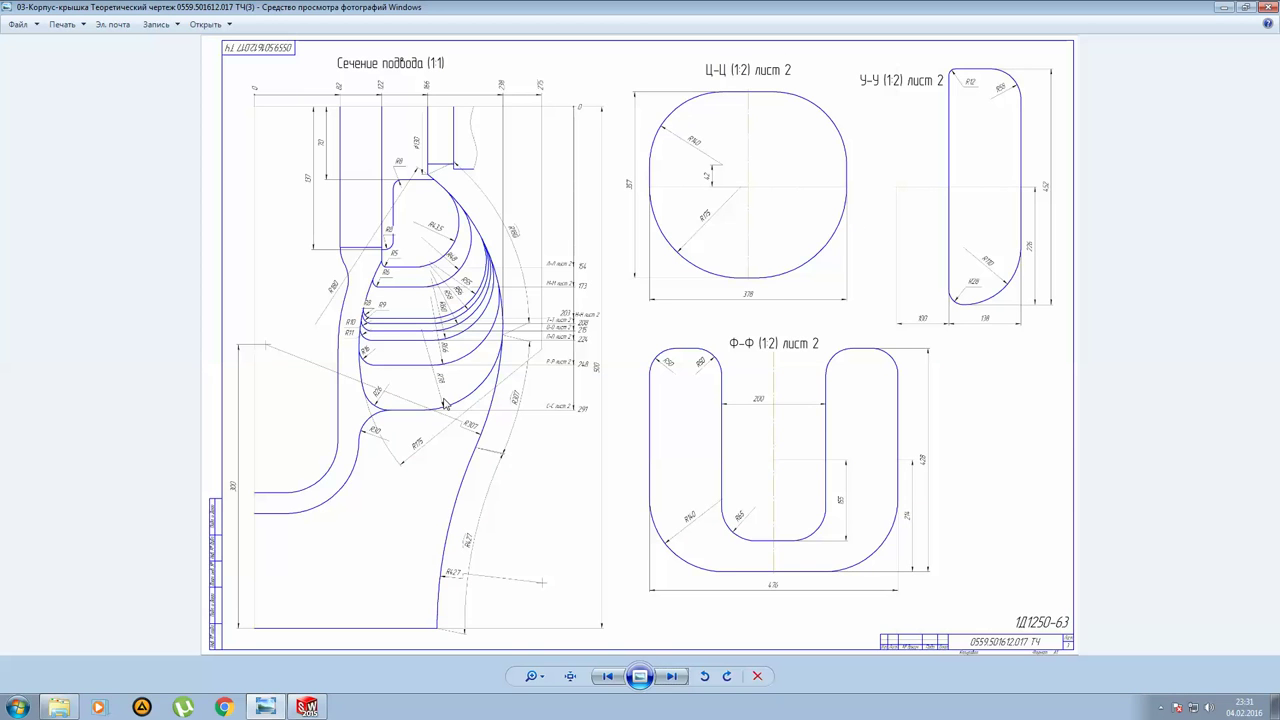
Scroll through the reference images to 04-Корпус 0559.501612.017(1).
scroll(445, 403, "up", 1)
scroll(445, 403, "up", 1)
scroll(445, 403, "up", 1)
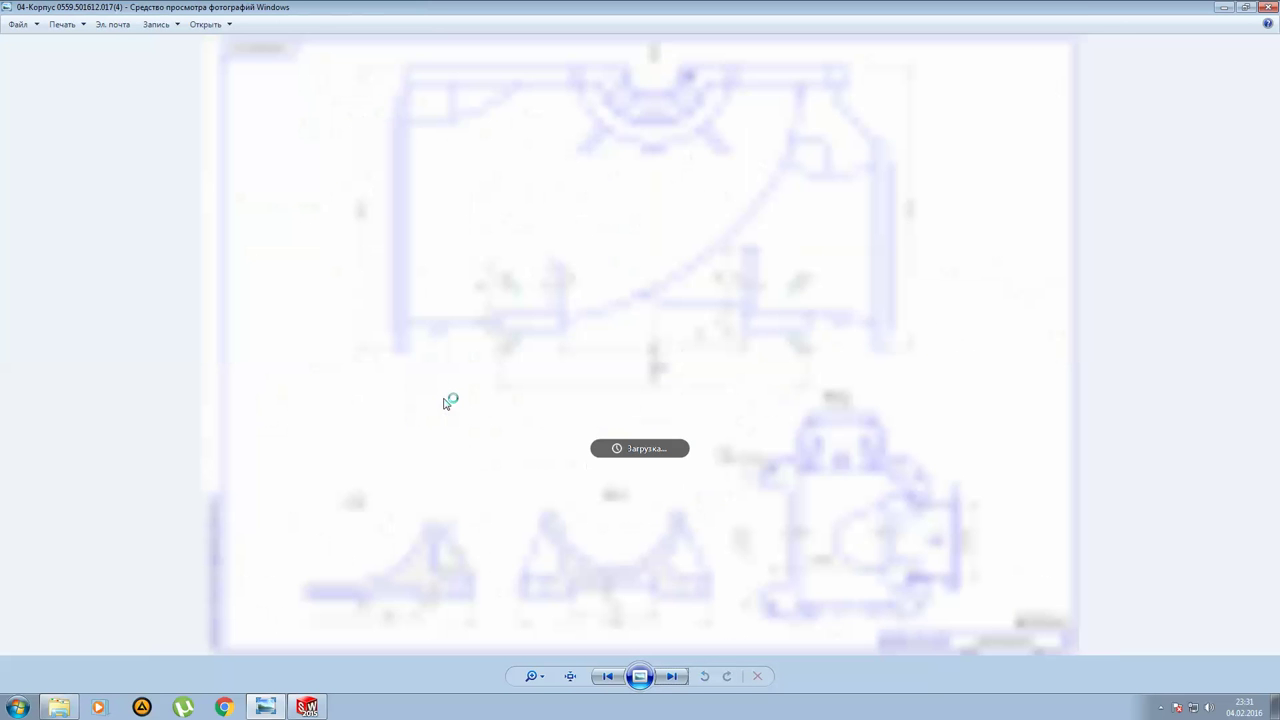
scroll(445, 403, "up", 1)
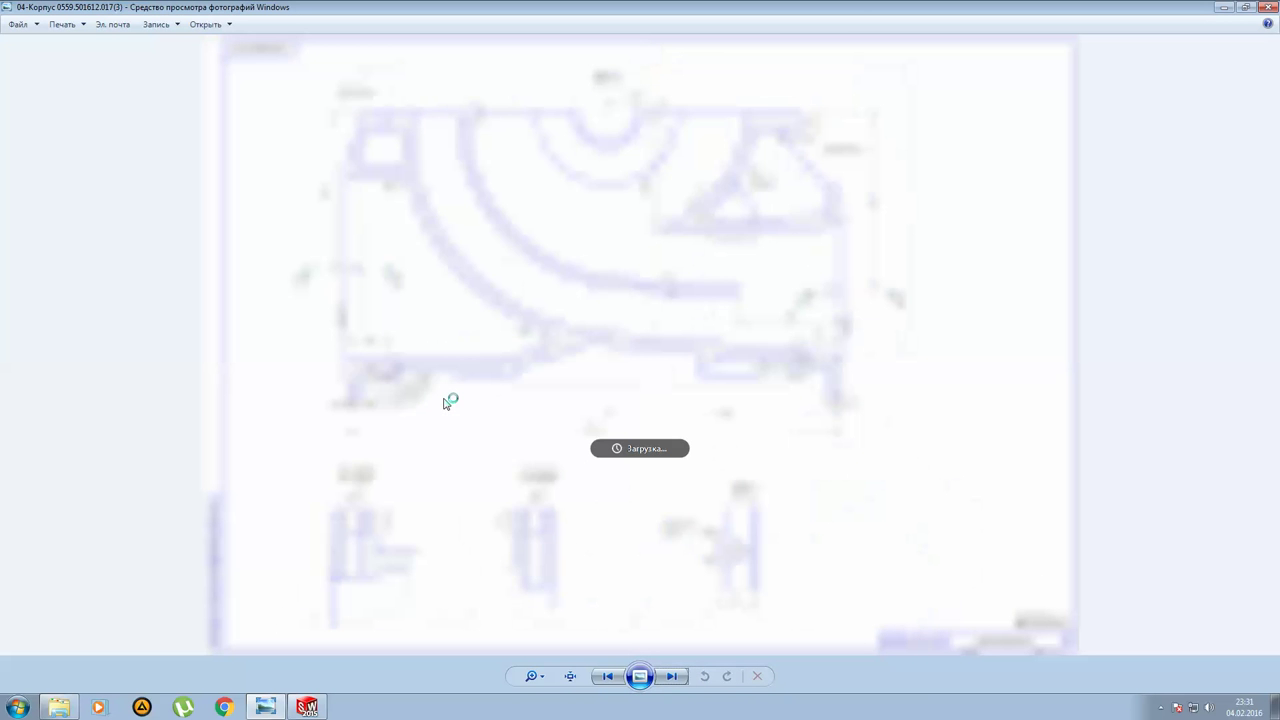
scroll(447, 403, "up", 1)
scroll(447, 403, "up", 1)
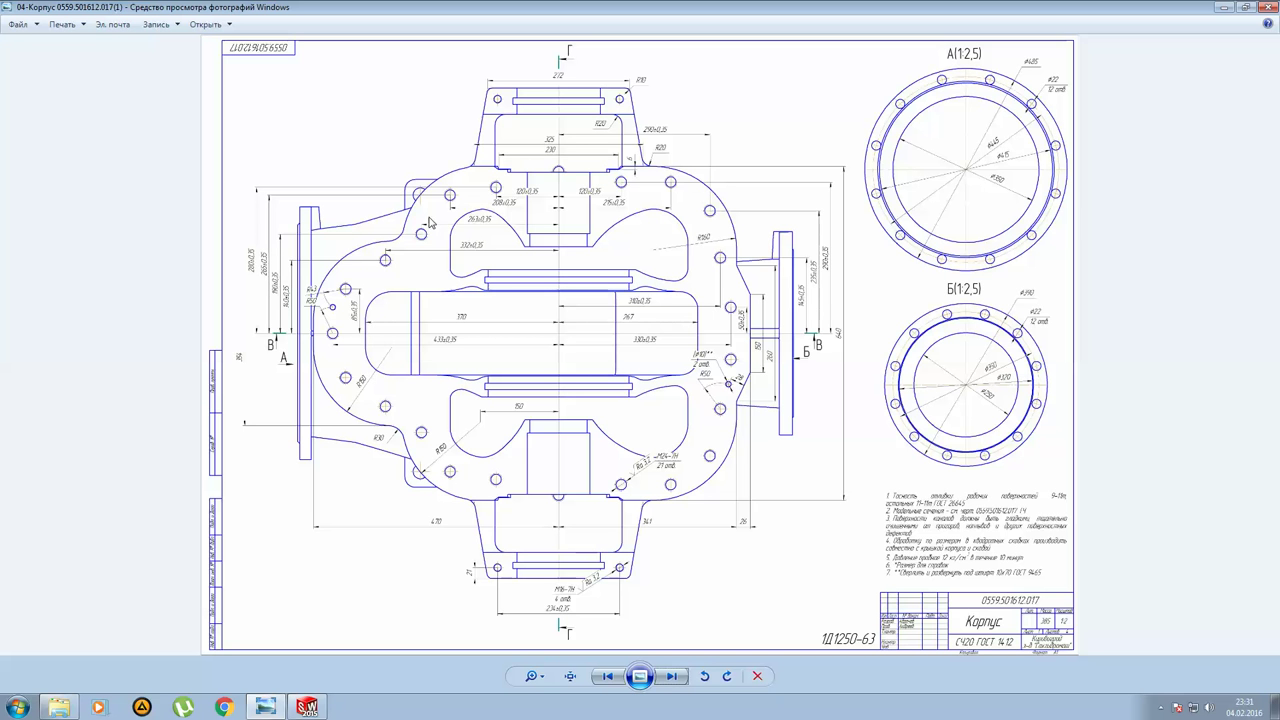
Return to SOLIDWORKS and exit the flange plate sketch Эскиз71.
left_click(315, 702)
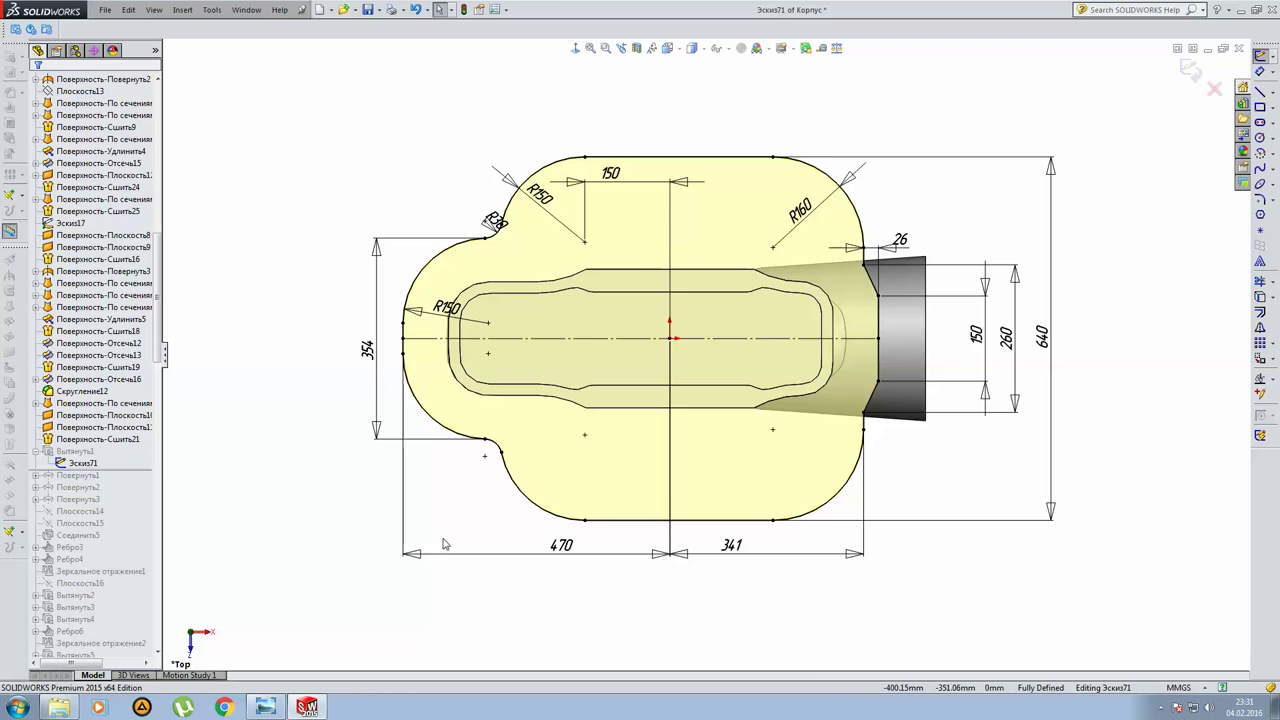
middle_click_drag(945, 410, 920, 239)
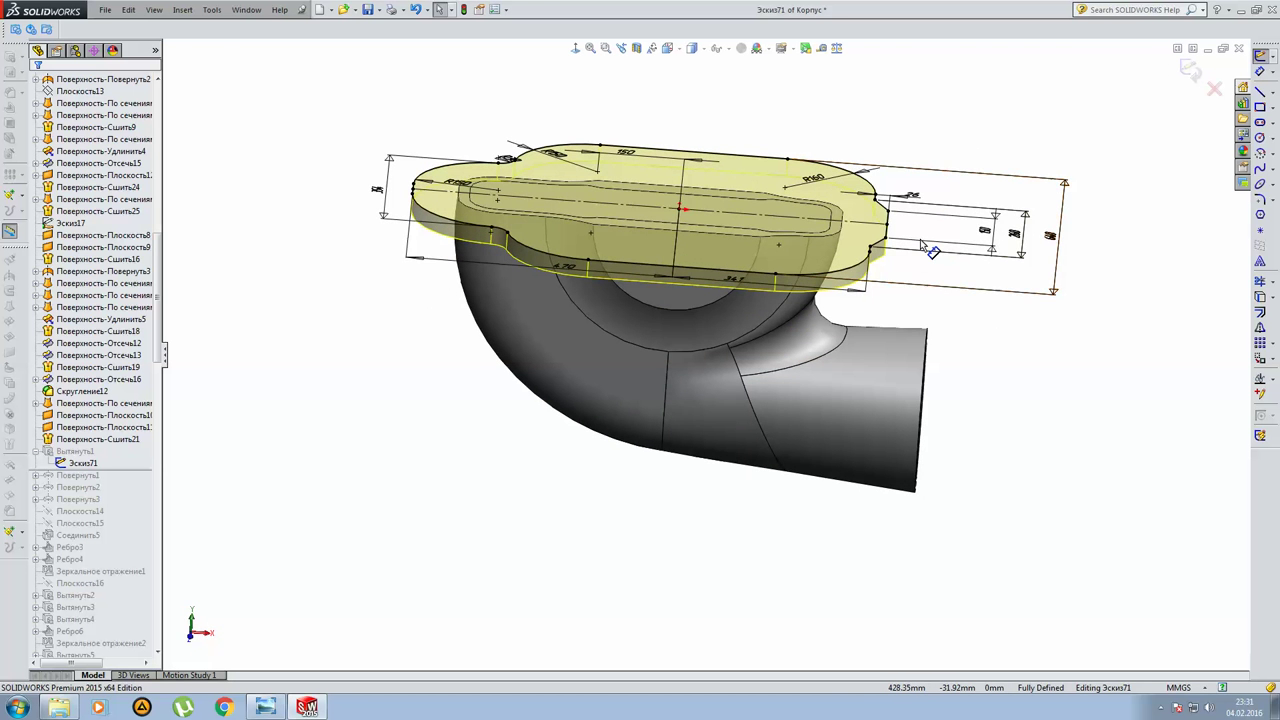
left_click(1190, 70)
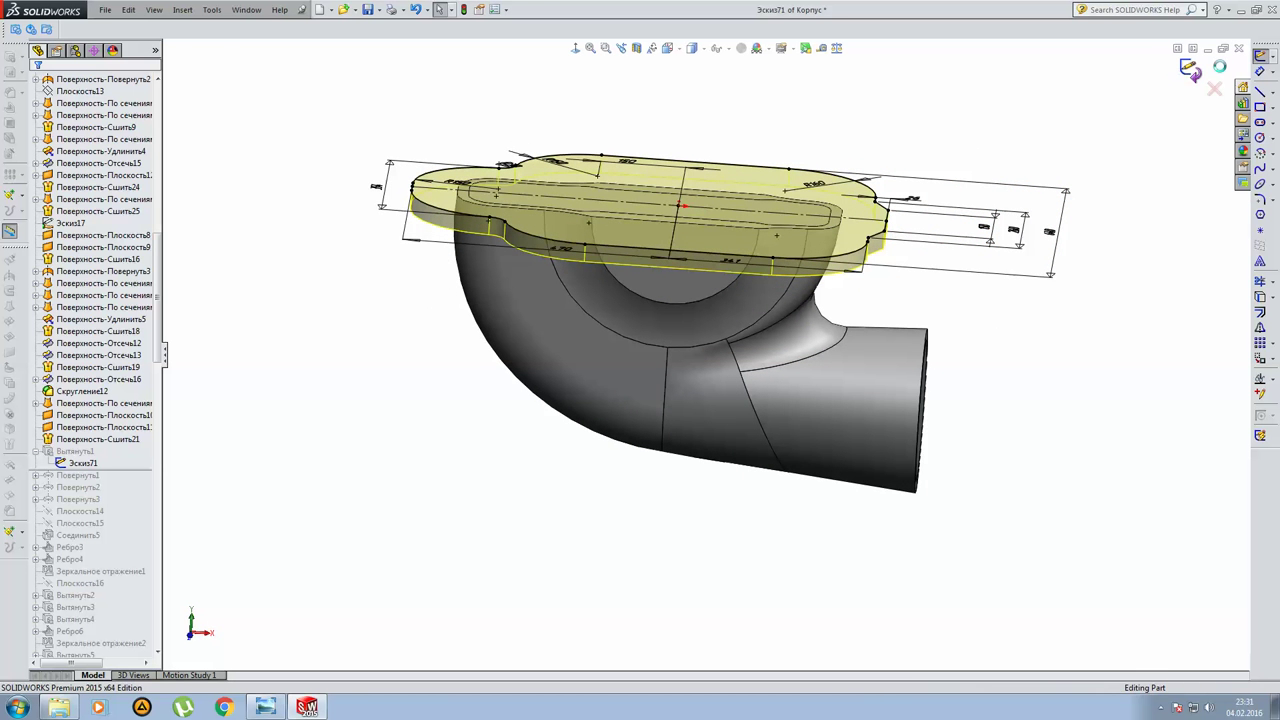
left_click(37, 452)
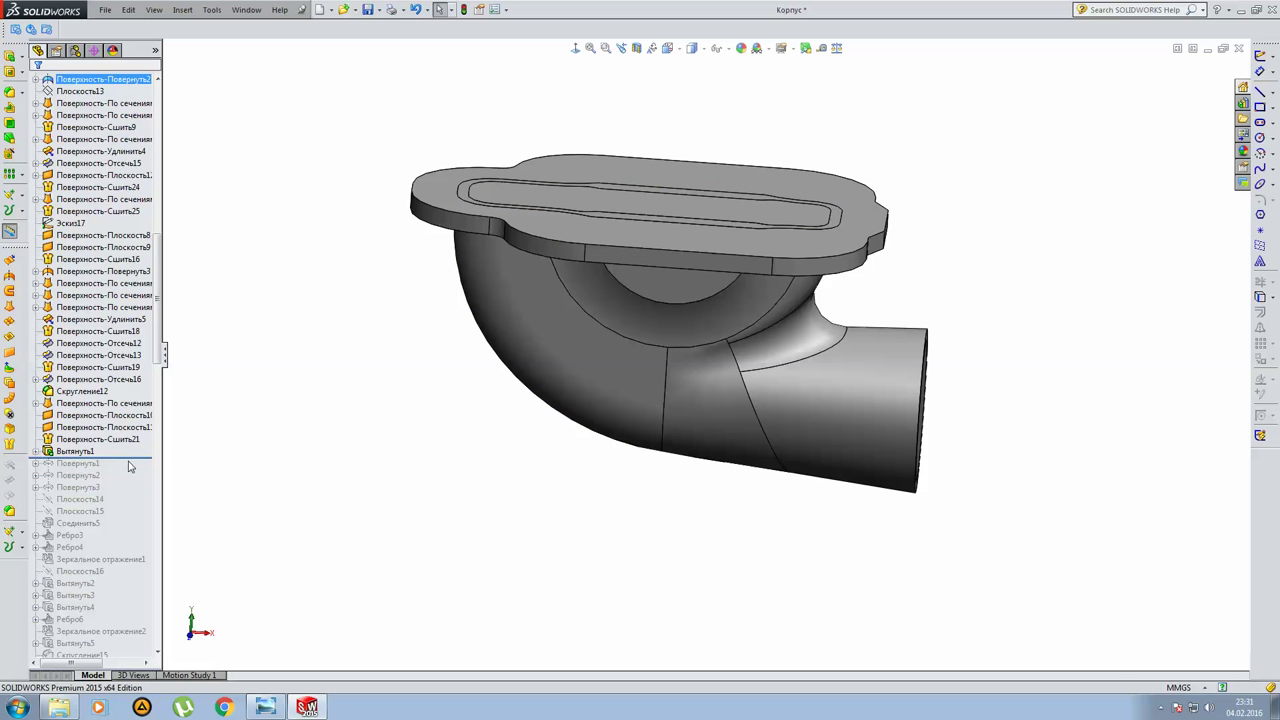
Roll past revolve Повернуть1, show the inlet flange and inspect it, then return to the drawing.
left_click_drag(133, 459, 133, 464)
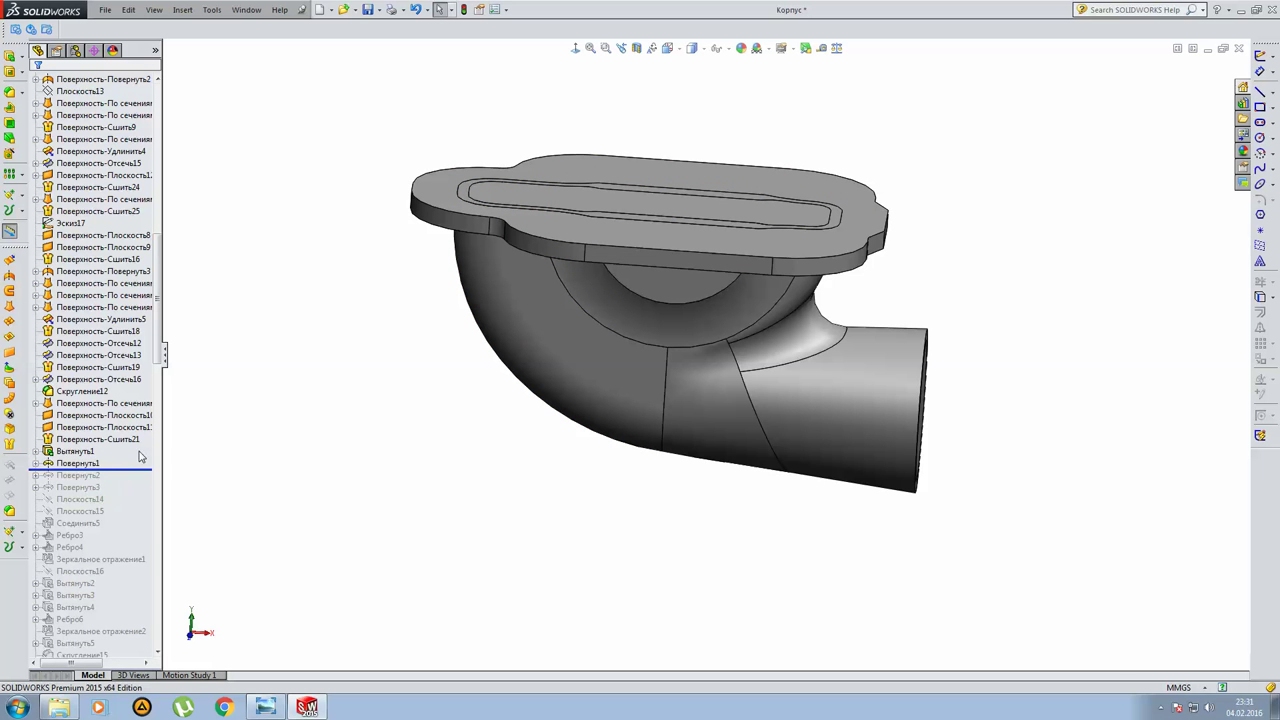
left_click(78, 464)
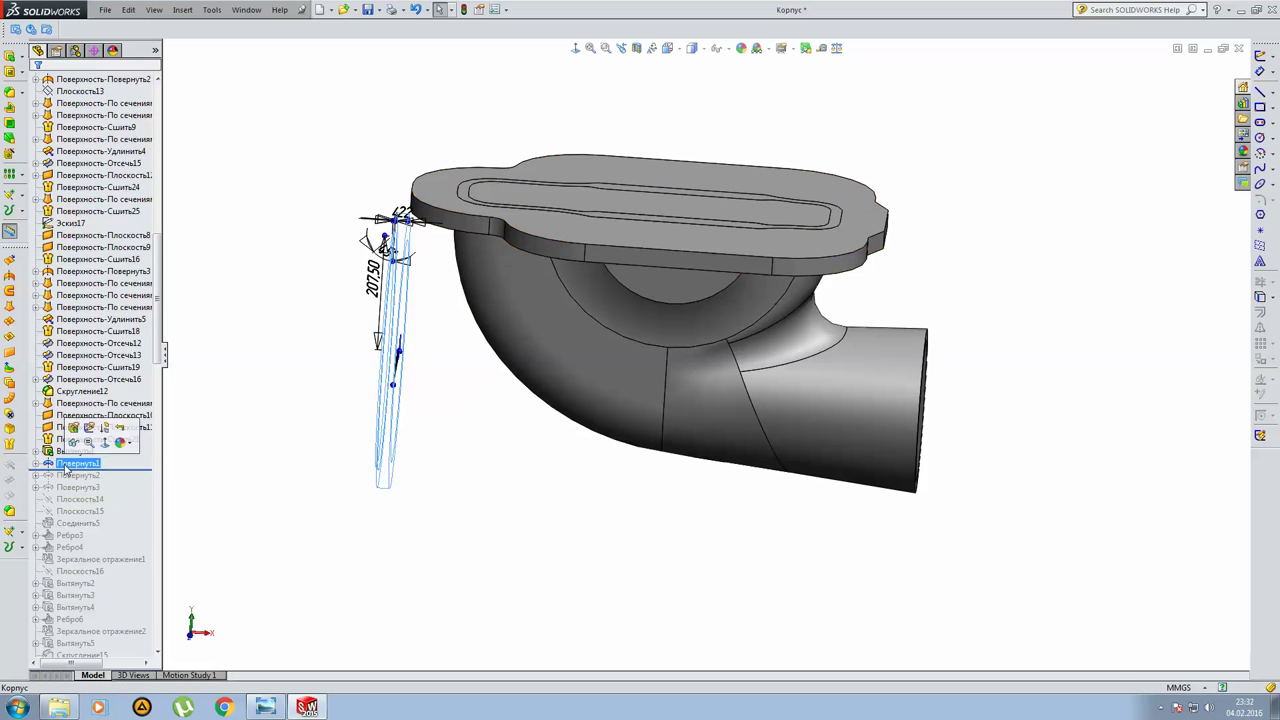
left_click(73, 446)
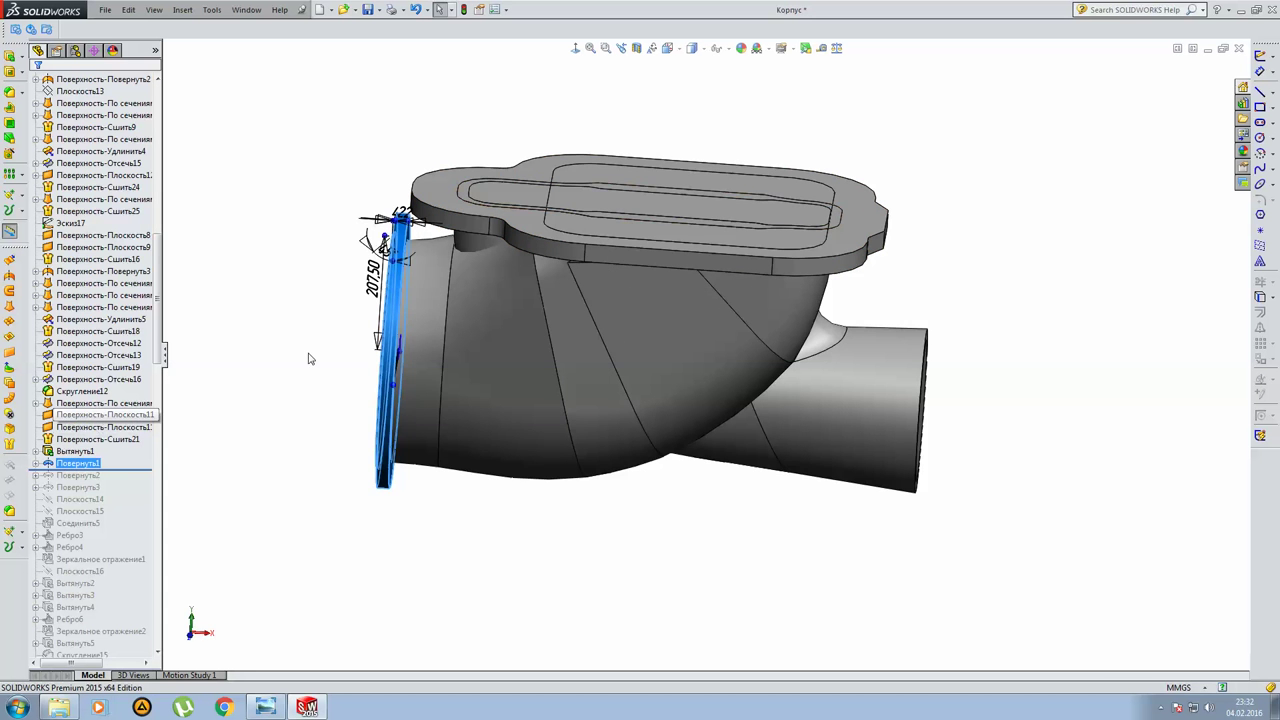
middle_click_drag(413, 338, 443, 317)
scroll(443, 320, "up", 3)
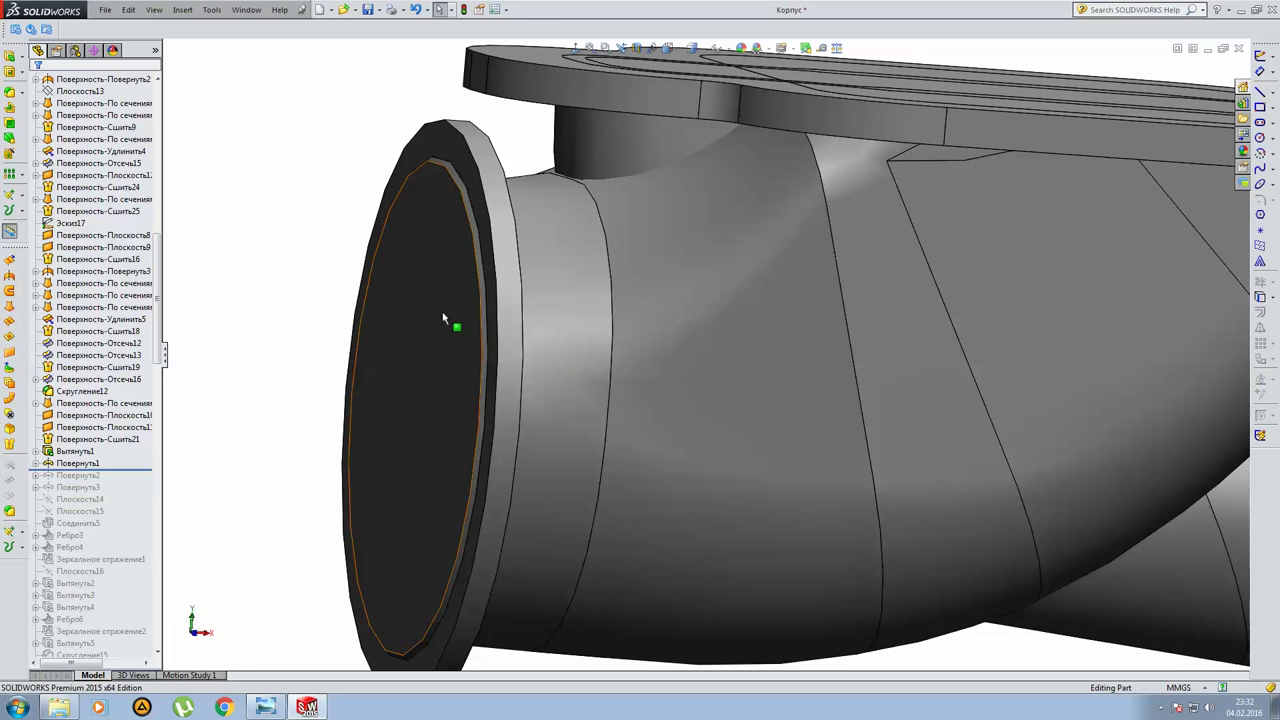
scroll(443, 320, "down", 2)
scroll(443, 317, "down", 1)
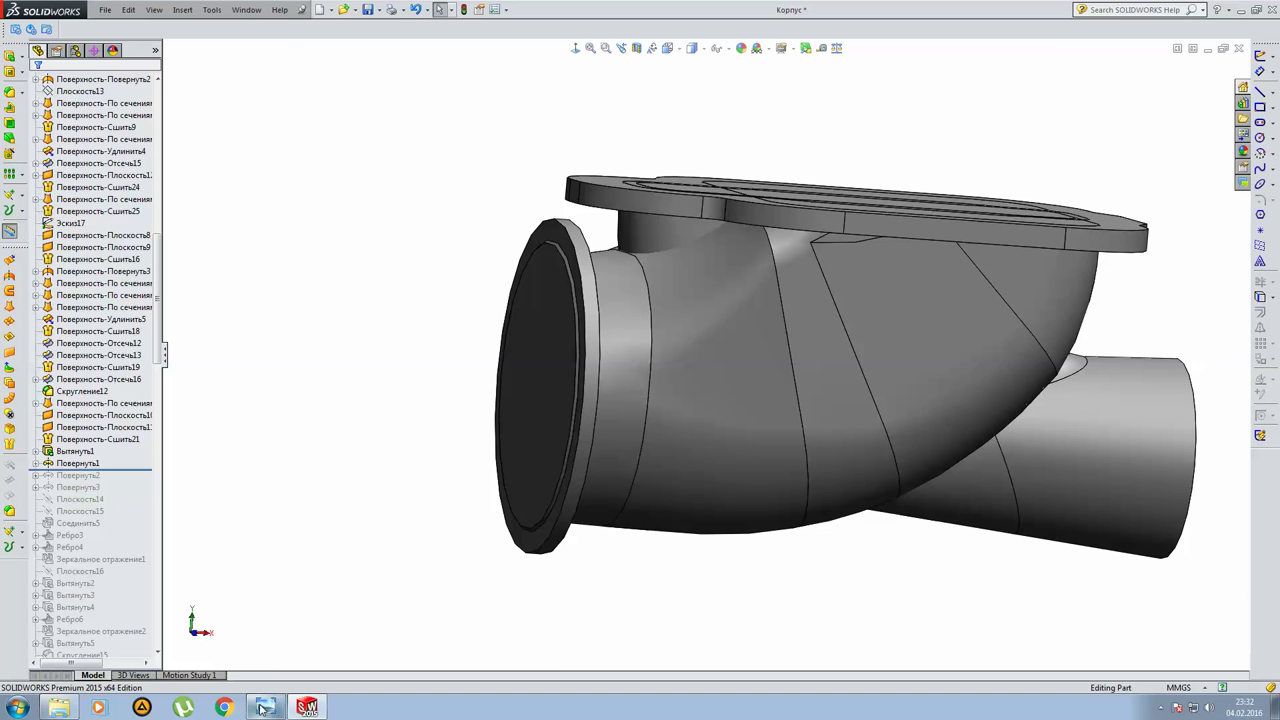
left_click(253, 709)
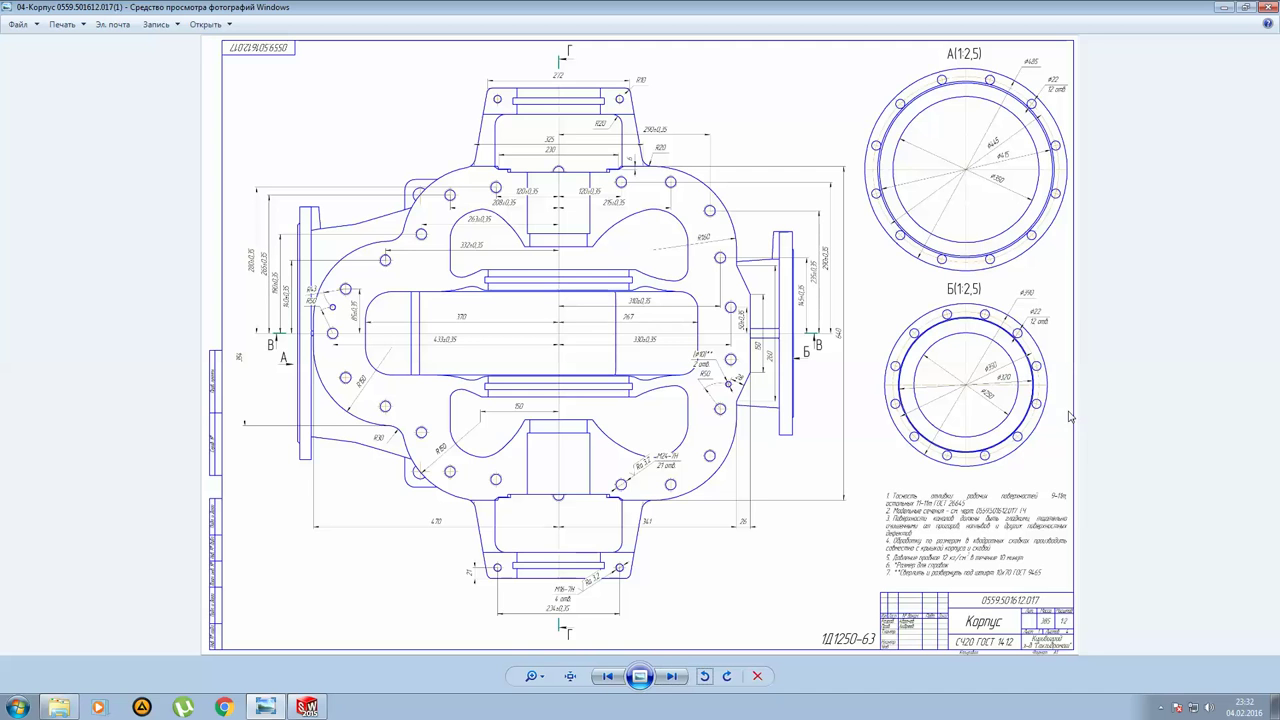
Roll forward to Повернуть2 and review its 360° revolve about Line7 forming the outlet flange.
left_click(305, 709)
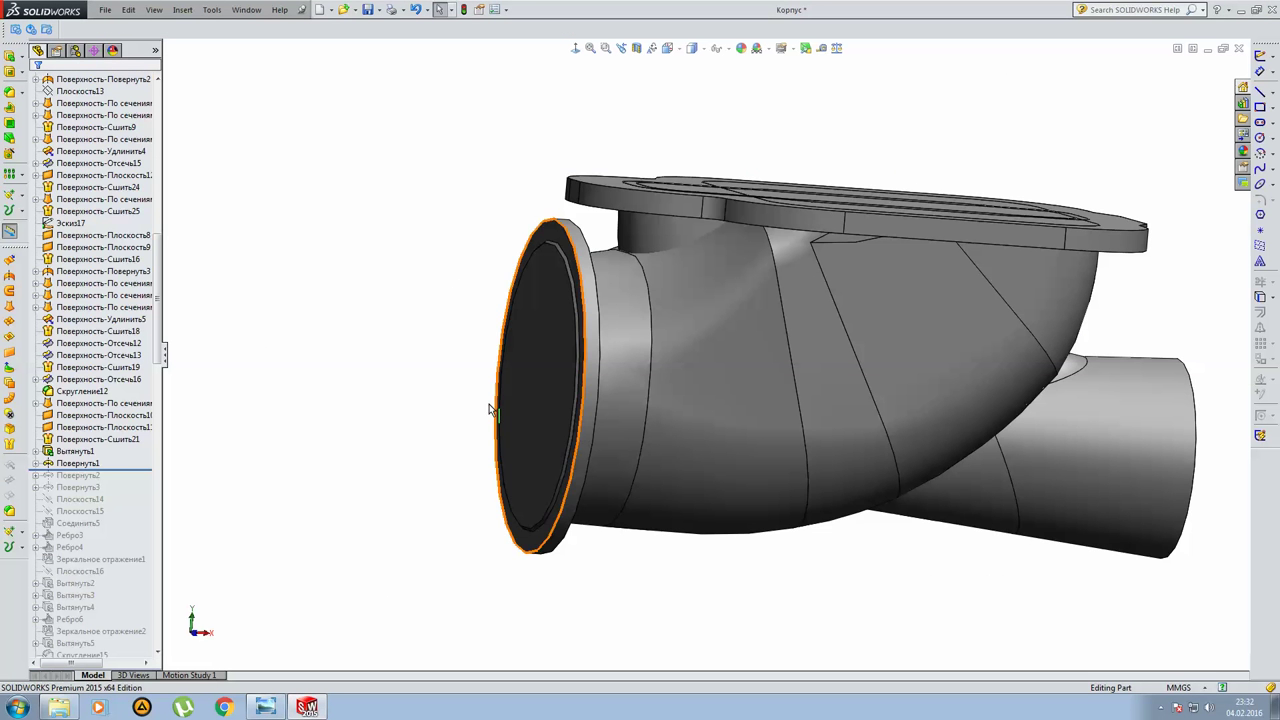
left_click_drag(109, 476, 109, 483)
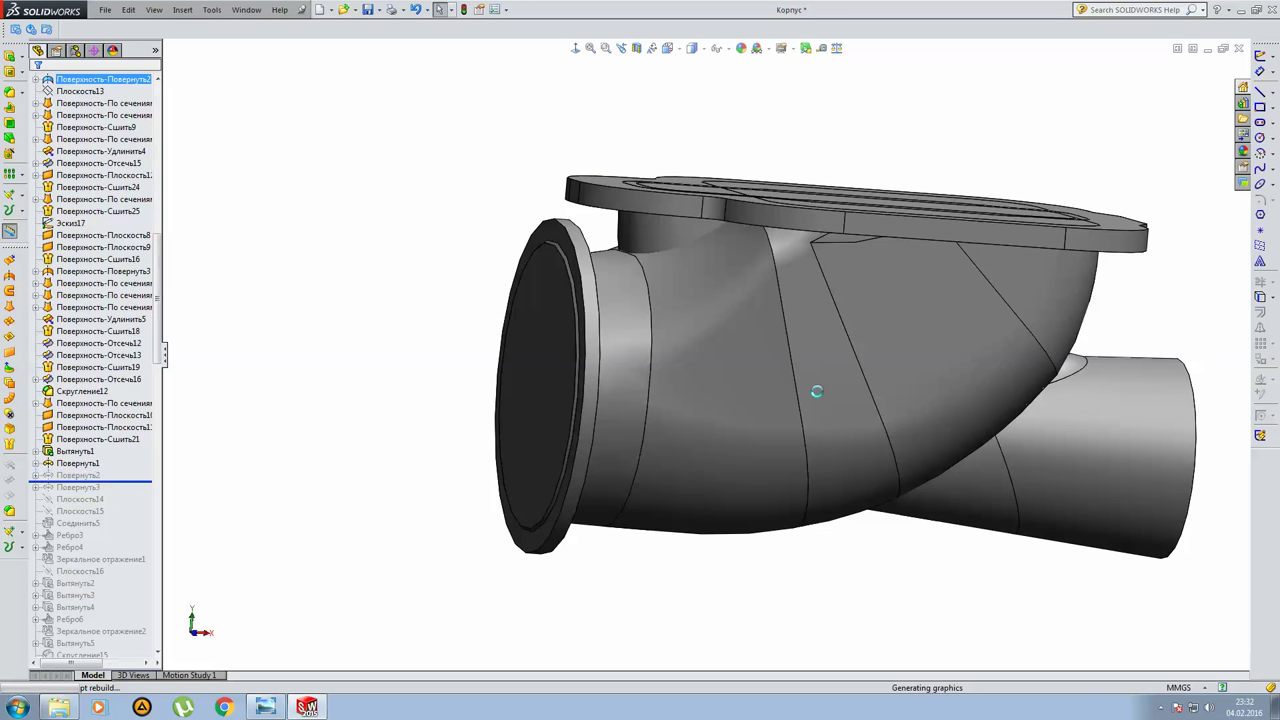
key("f")
scroll(1003, 377, "down", 5)
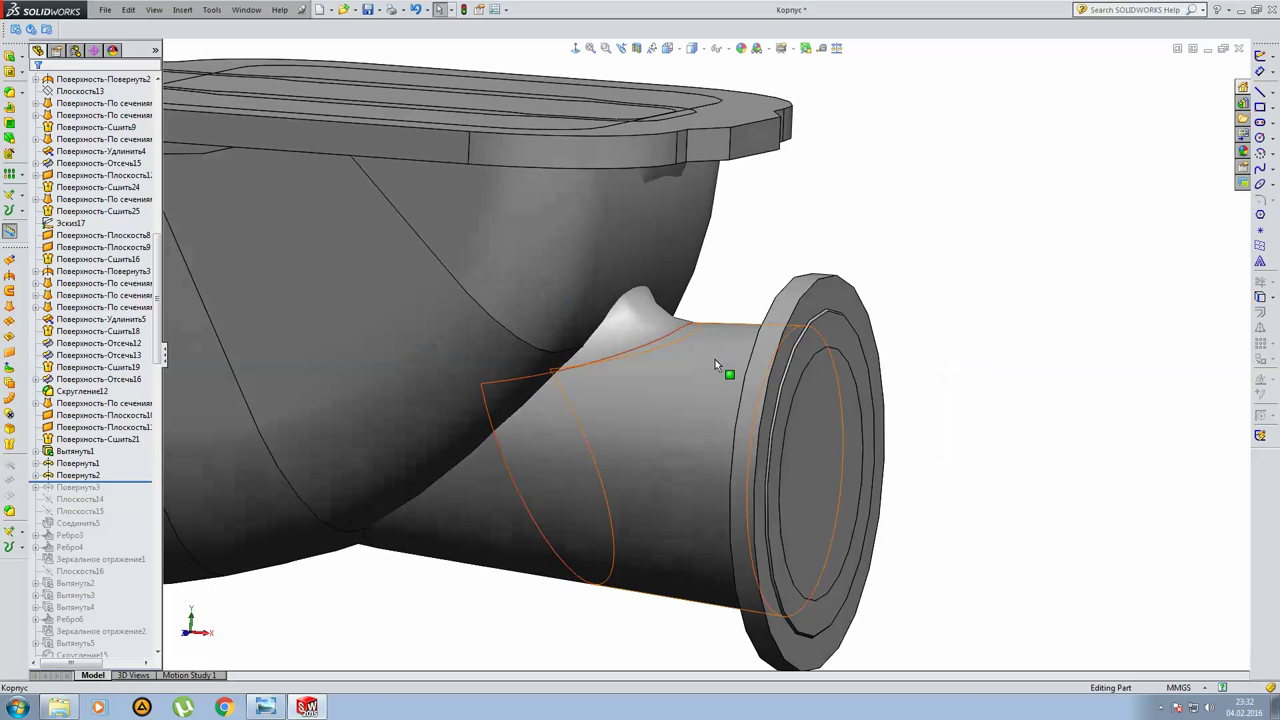
double_click(74, 465)
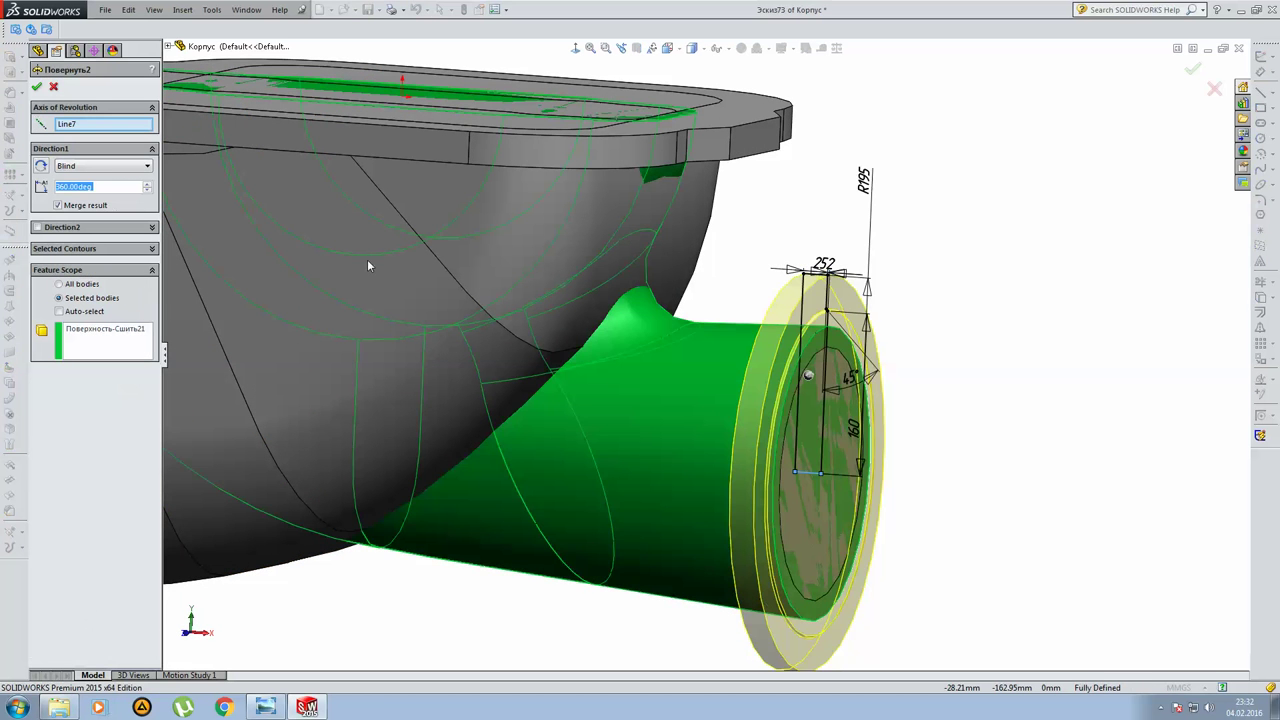
middle_click_drag(367, 259, 430, 262)
scroll(806, 295, "down", 3)
middle_click_drag(790, 300, 806, 295)
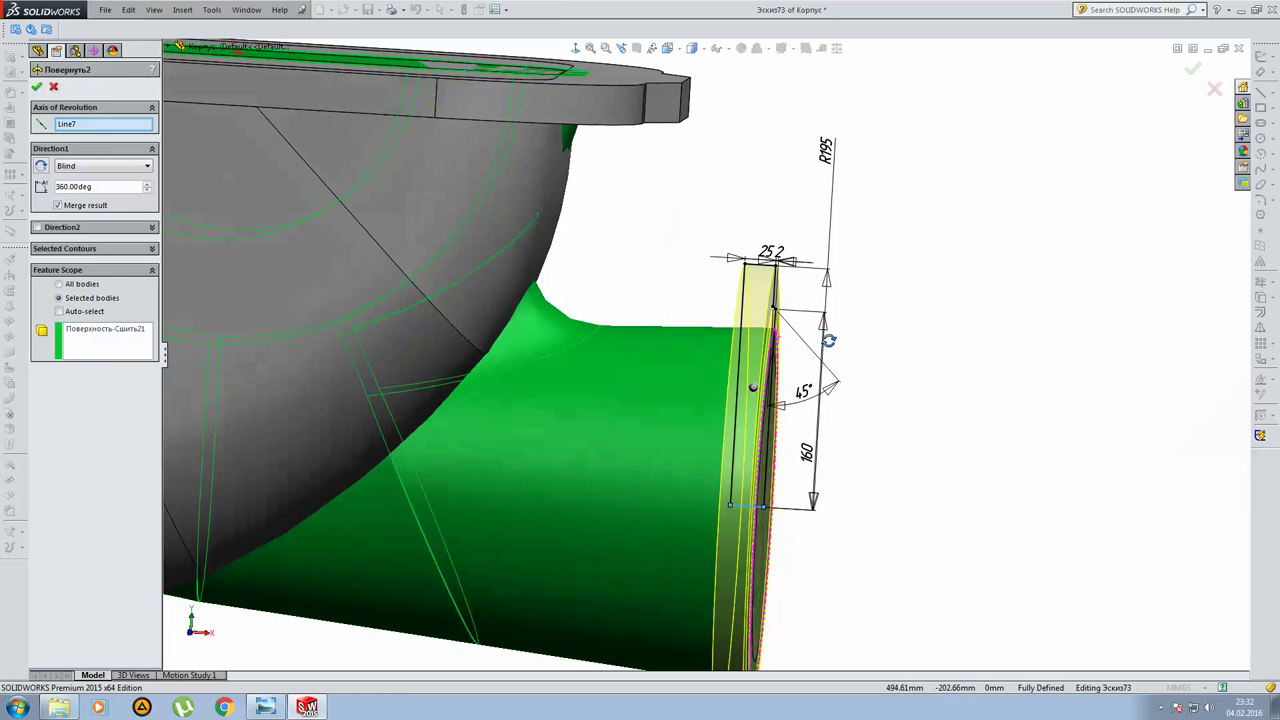
key("Return")
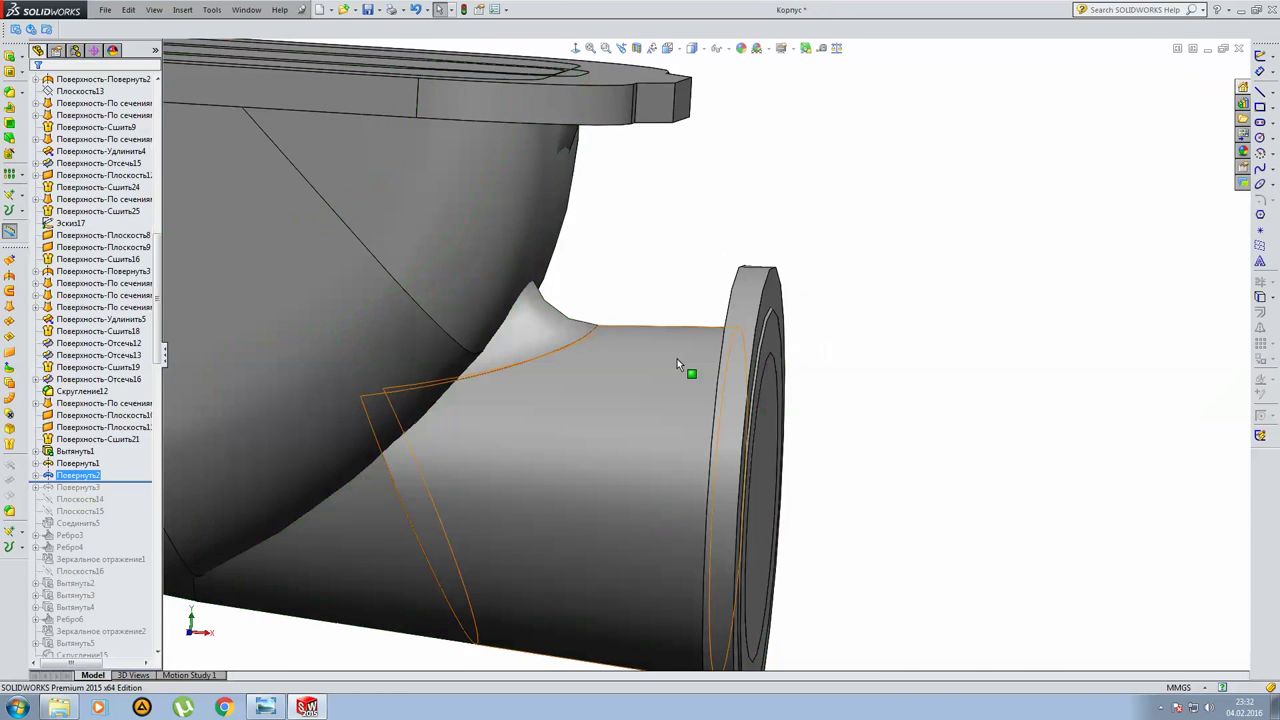
Fit the whole casing in view and compare it with the Корпус reference drawing.
middle_click_drag(677, 358, 654, 349)
key("ctrl+7")
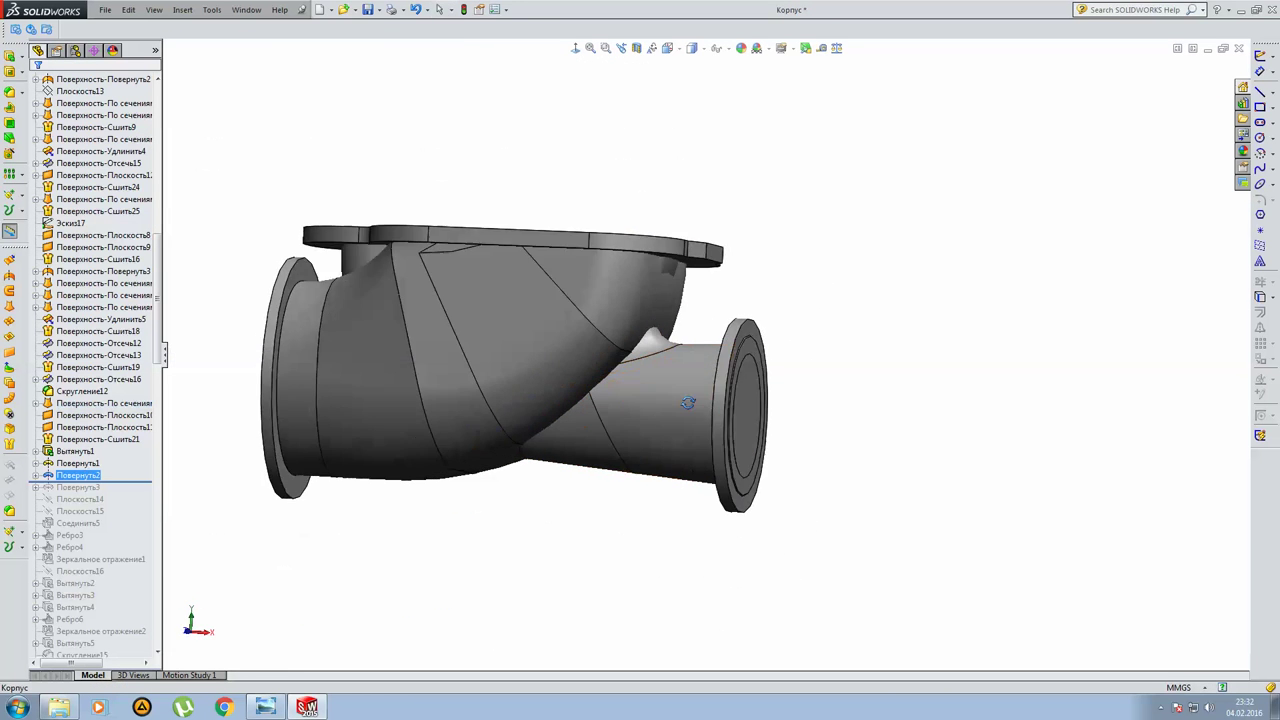
left_click(270, 706)
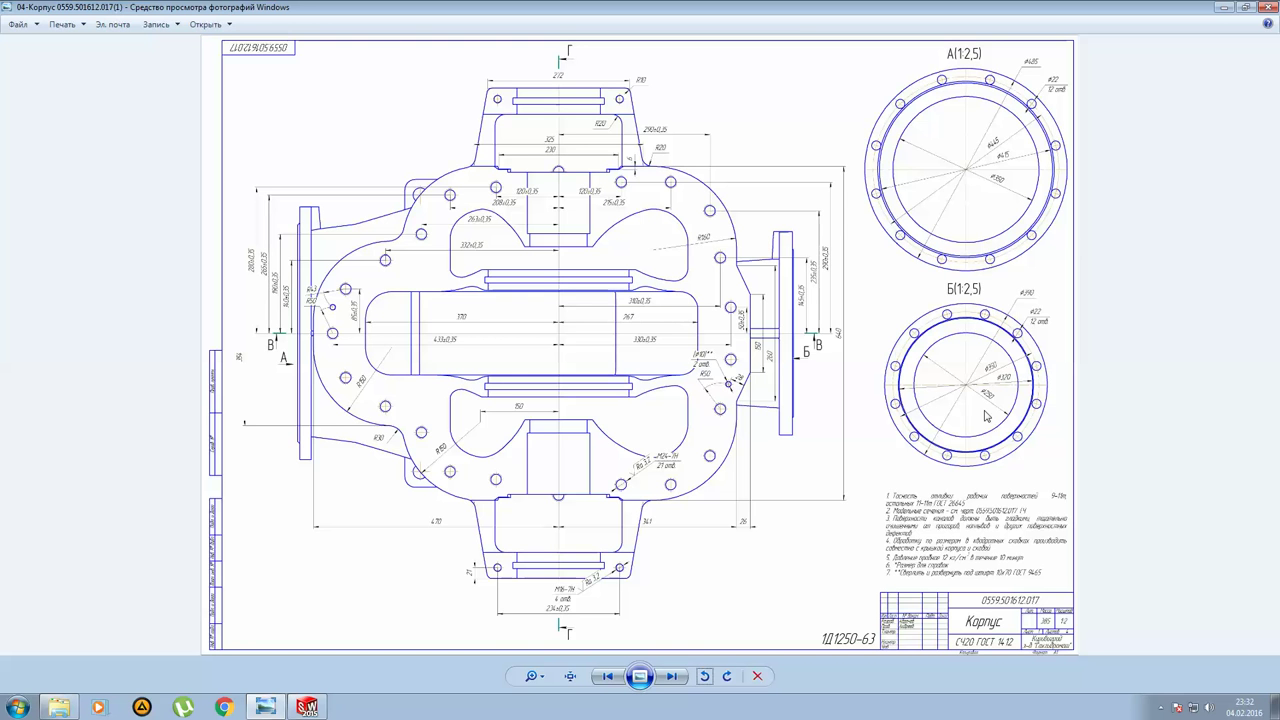
left_click(1220, 8)
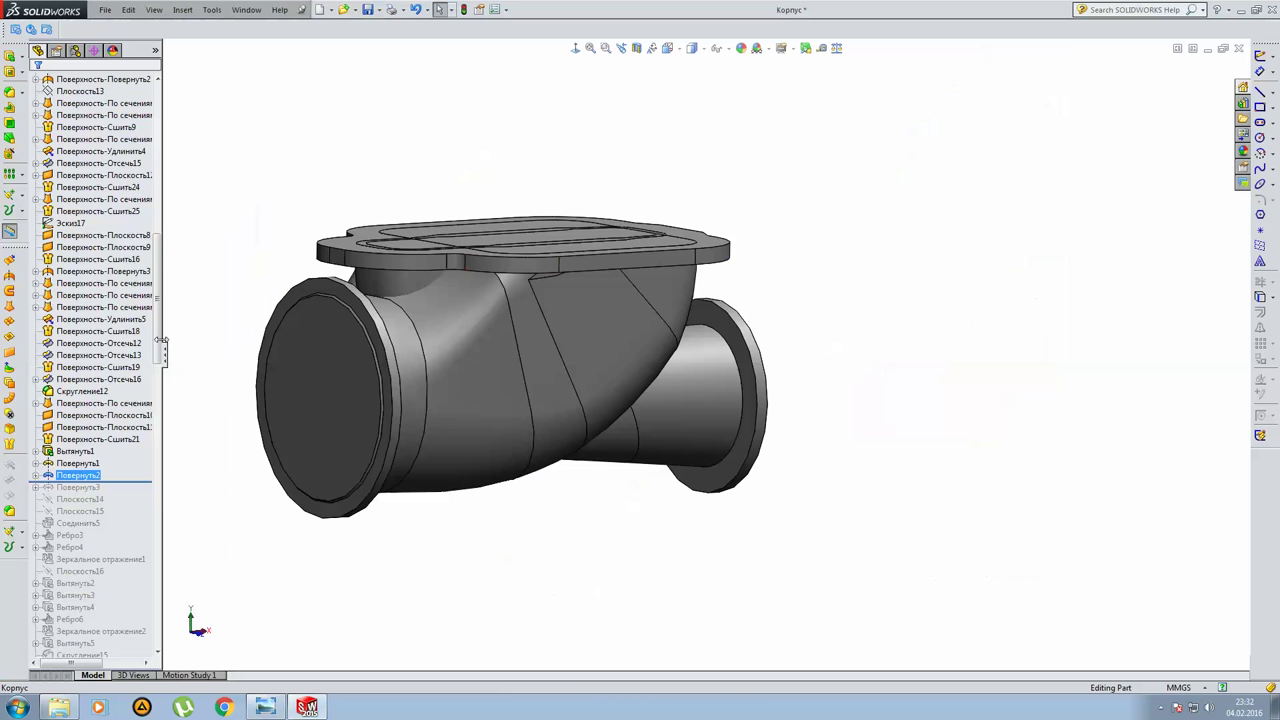
Review the part's solid bodies, highlighting Поверхность-Сшить7 on the model.
left_click_drag(158, 340, 158, 92)
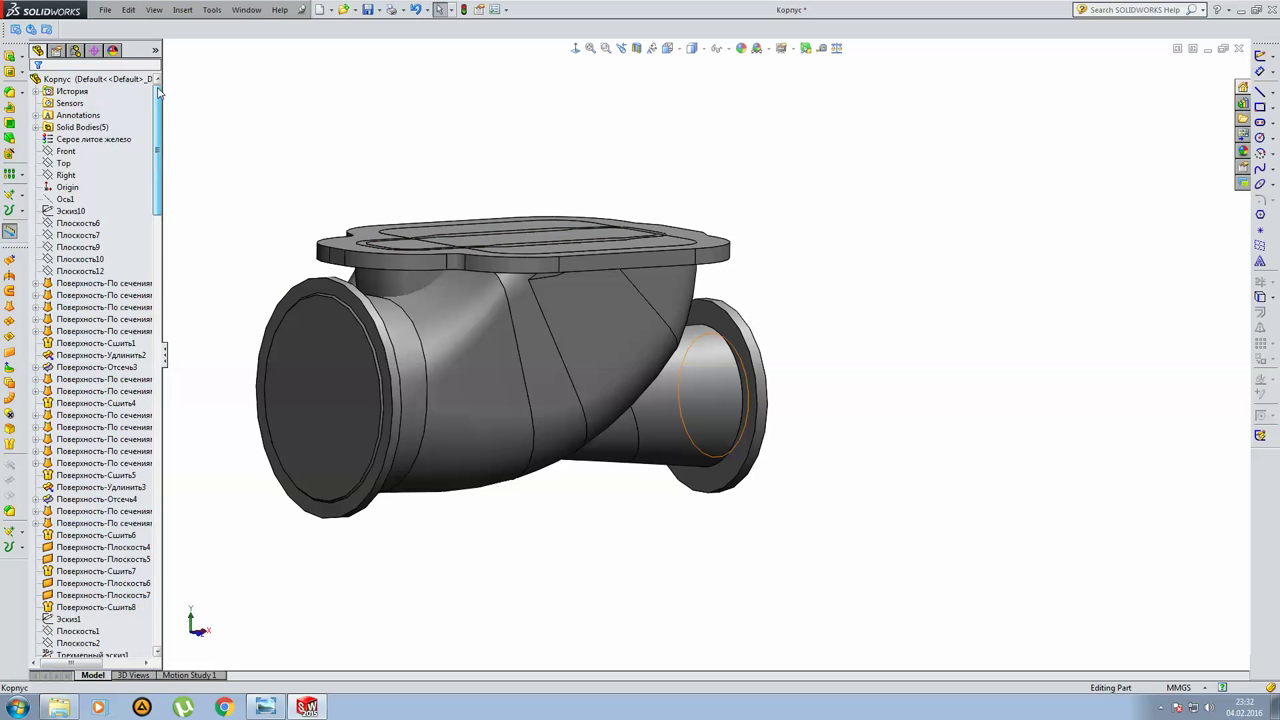
left_click(36, 127)
left_click(97, 139)
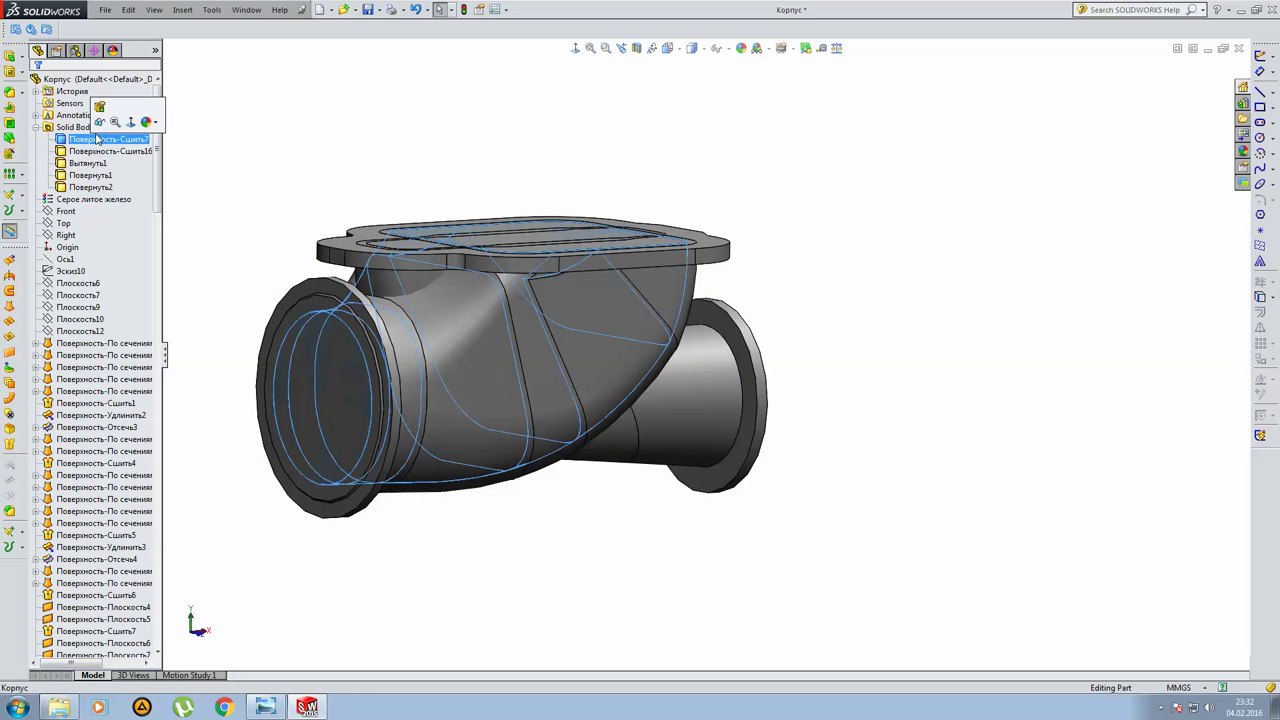
left_click(391, 177)
mouse_move(380, 131)
middle_mouse_down()
mouse_move(463, 243)
mouse_move(428, 443)
mouse_move(391, 200)
middle_mouse_up()
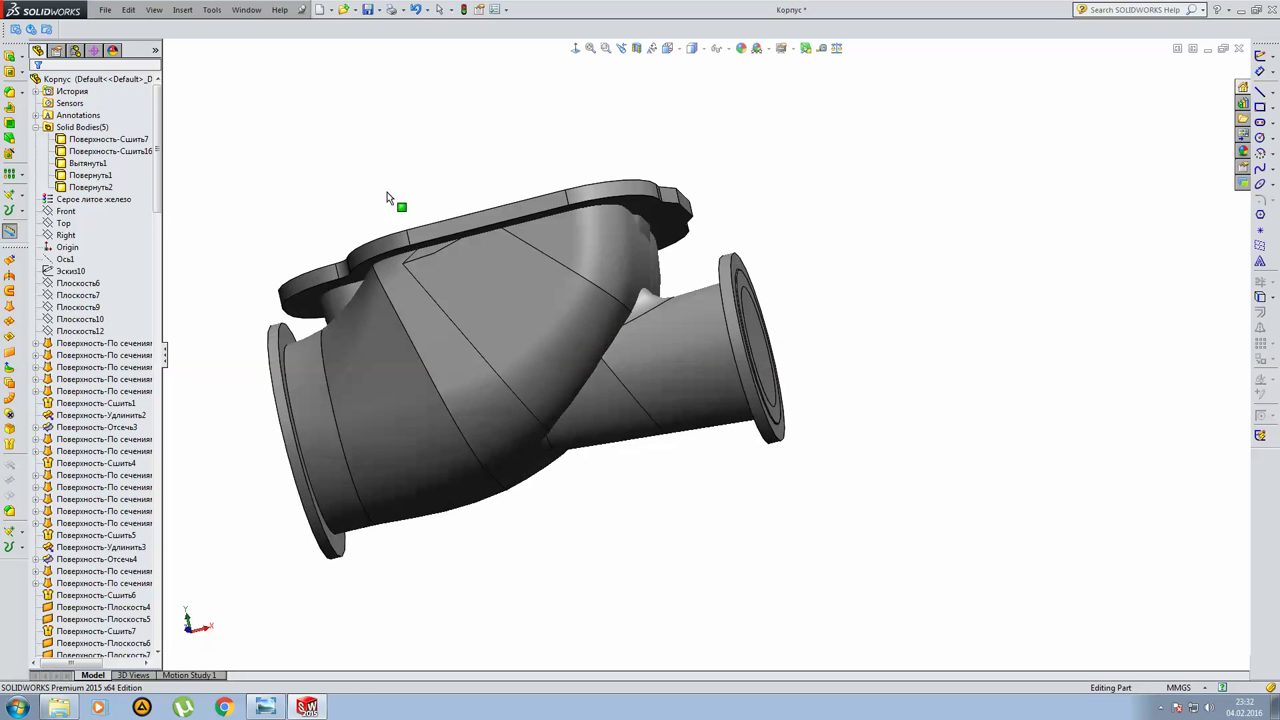
left_click(36, 128)
Roll the history forward past Повернуть3 to show the half-dome boss on top.
scroll(120, 440, "down", 10)
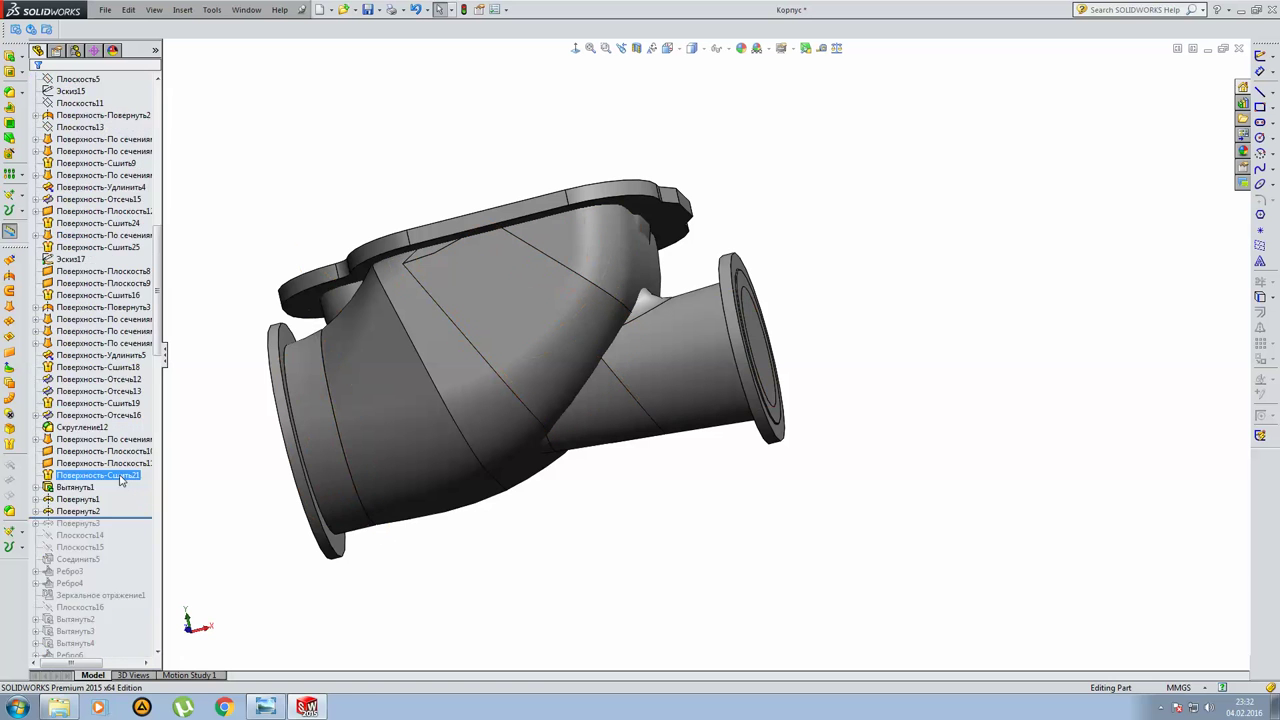
scroll(132, 455, "down", 8)
left_click_drag(143, 374, 143, 386)
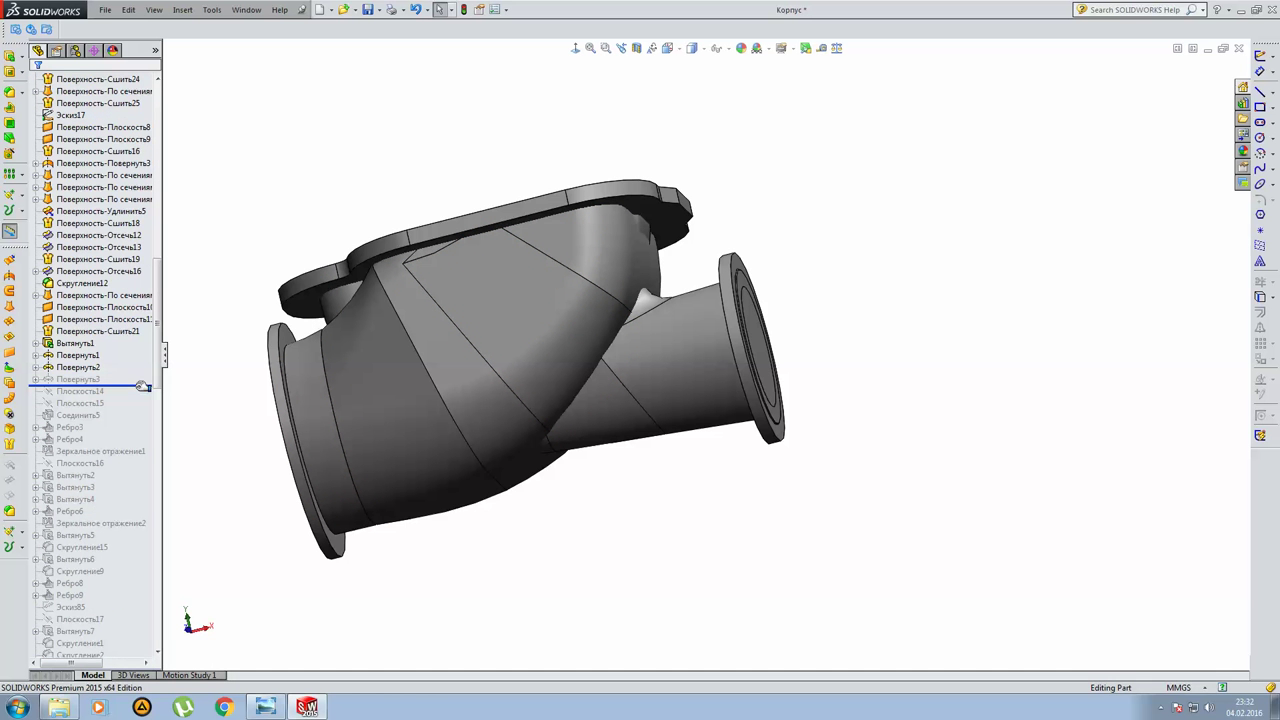
left_click(37, 380)
left_click(80, 391)
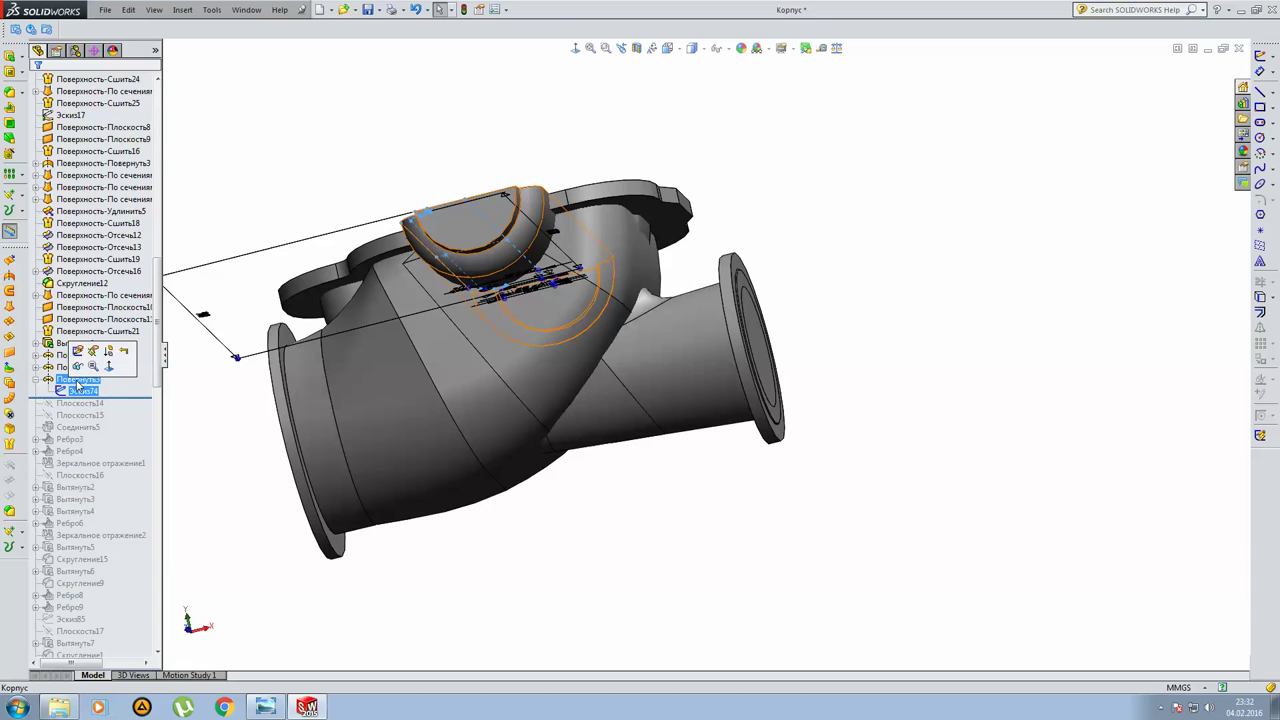
left_click(80, 364)
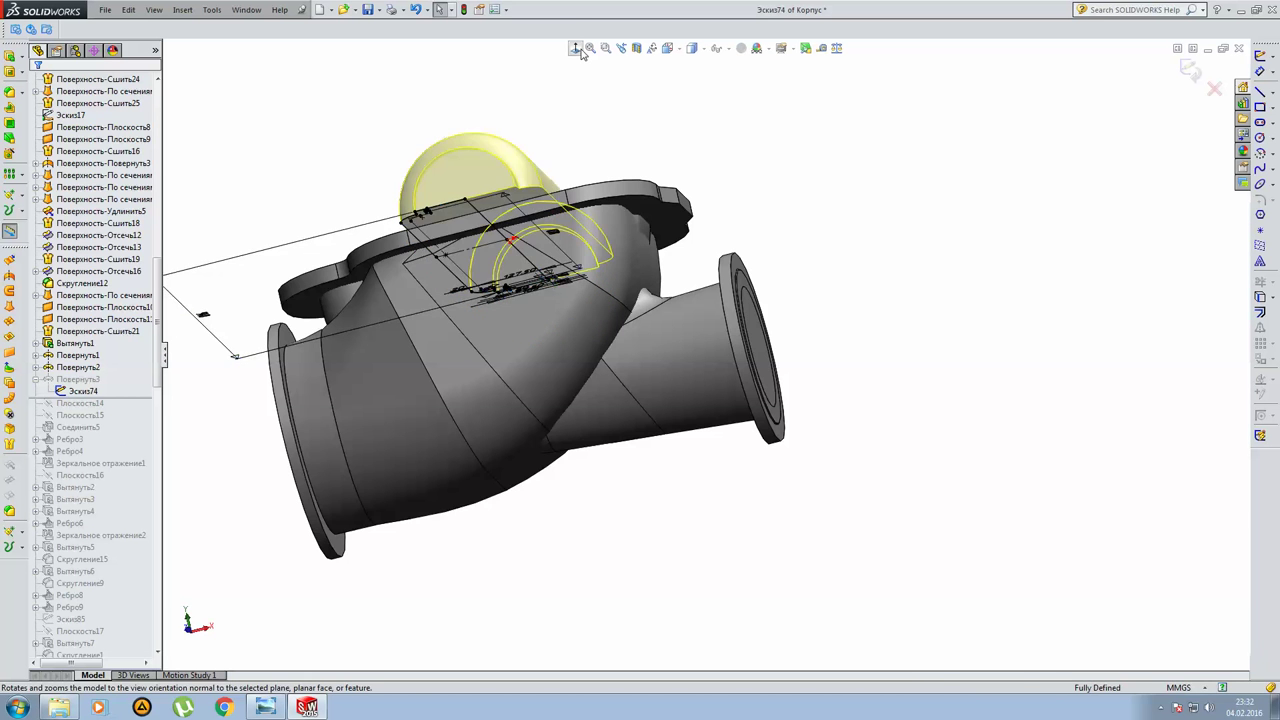
mouse_move(620, 110)
middle_mouse_down()
mouse_move(692, 141)
mouse_move(697, 71)
mouse_move(757, 296)
middle_mouse_up()
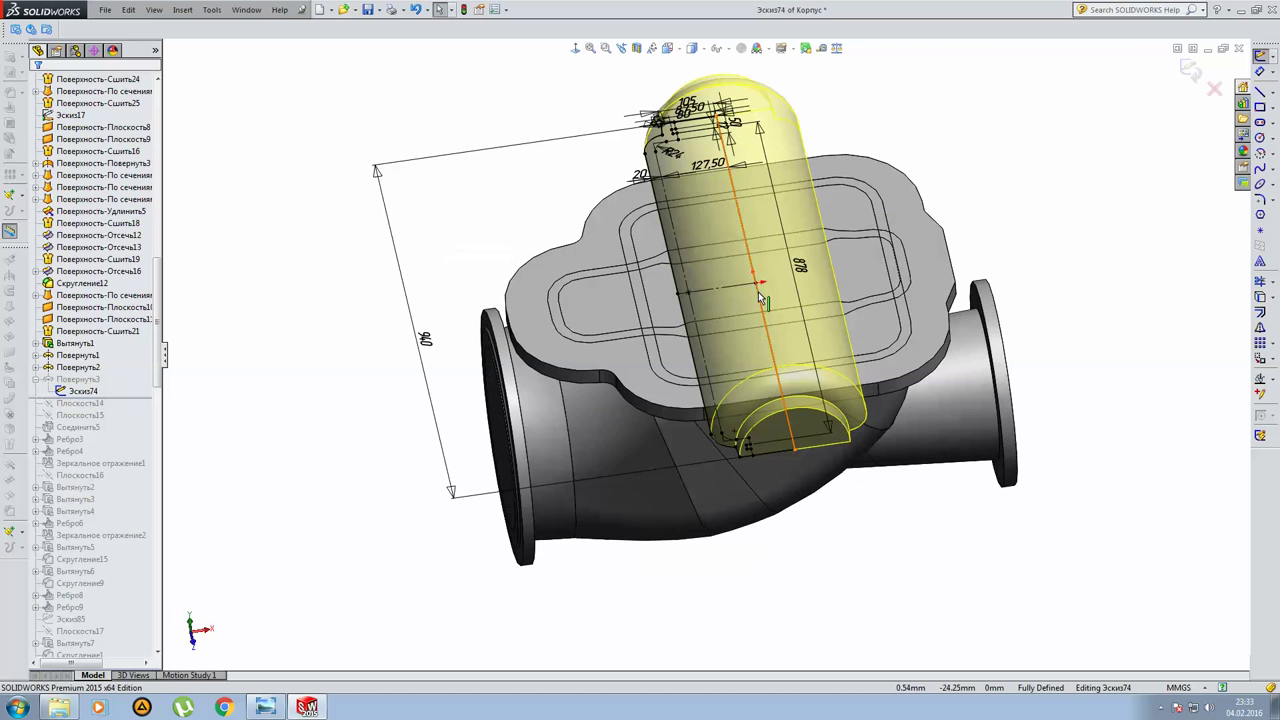
scroll(757, 296, "down", 3)
scroll(757, 296, "up", 3)
middle_click_drag(751, 230, 745, 300)
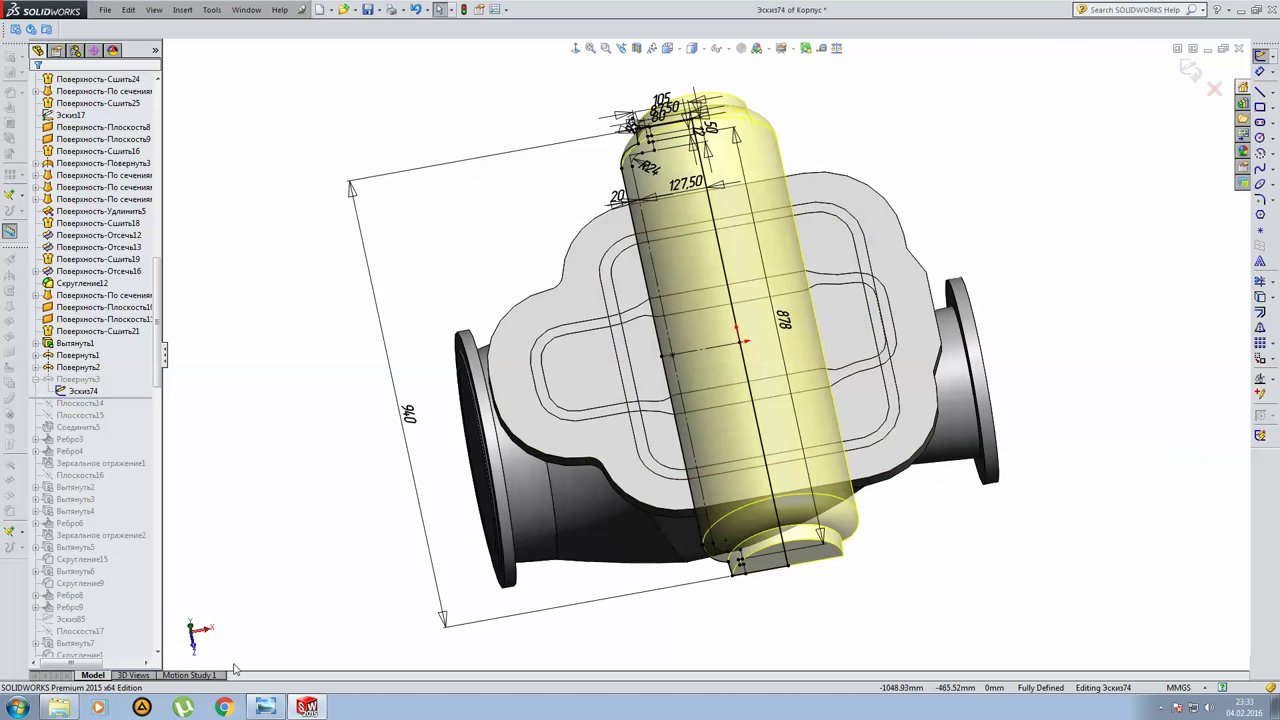
left_click(264, 706)
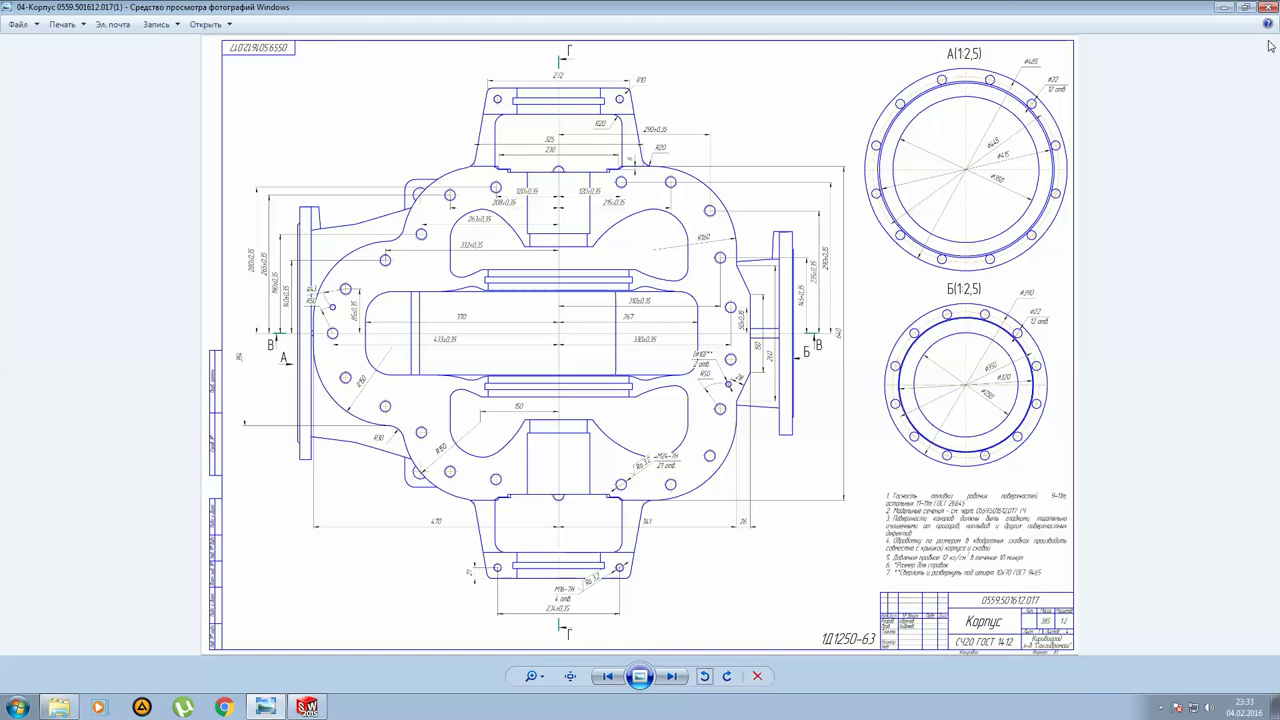
left_click(1224, 7)
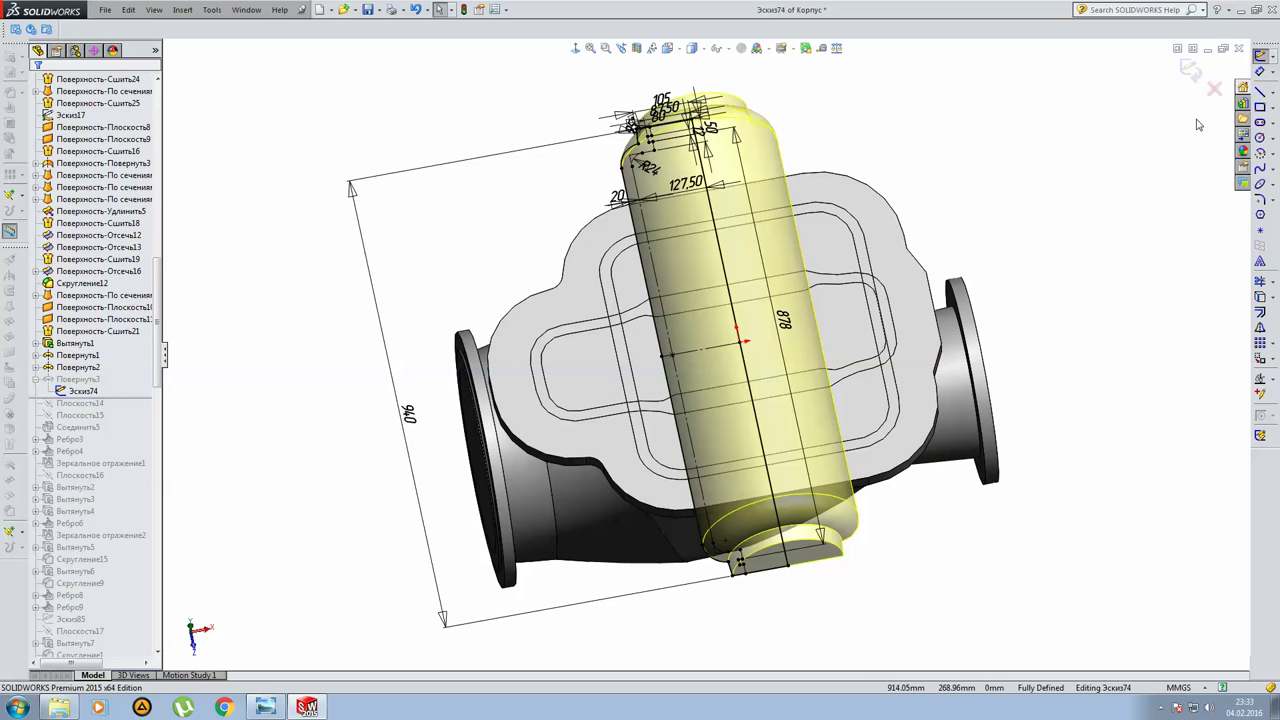
left_click(1216, 90)
left_click(663, 361)
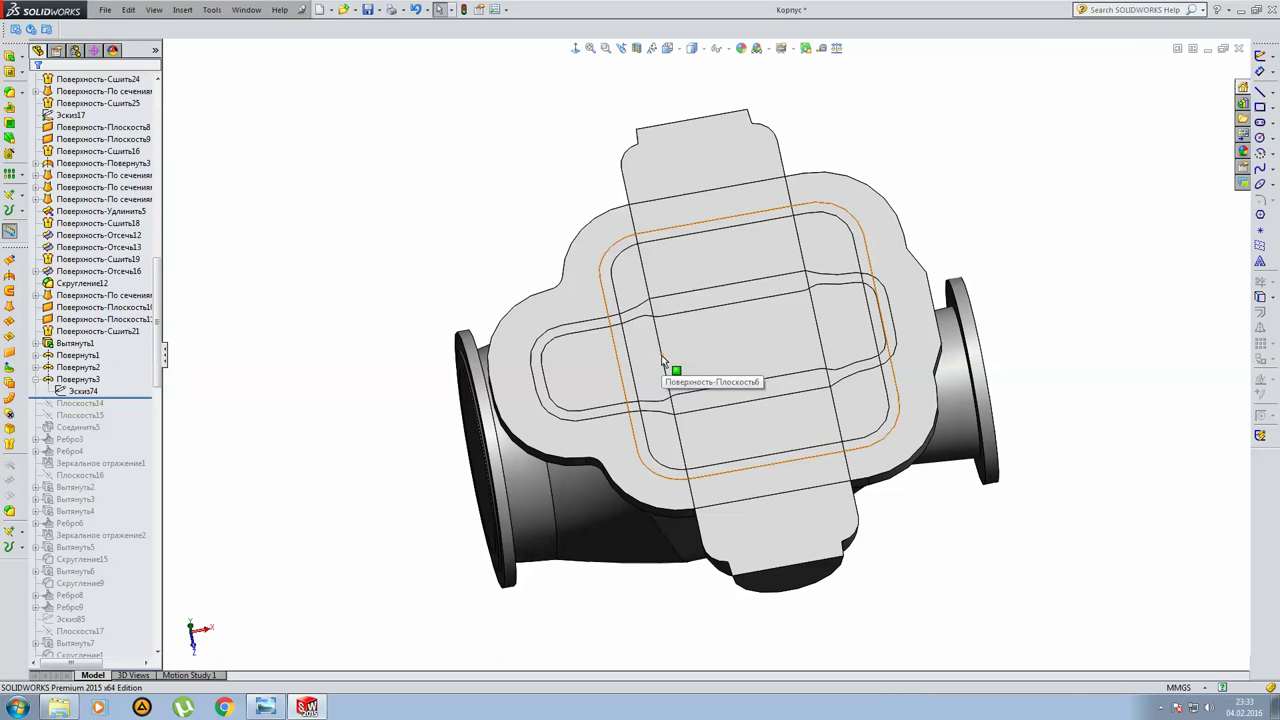
Switch to an isometric view and roll the model forward through the Соединить5 combine.
left_click(36, 379)
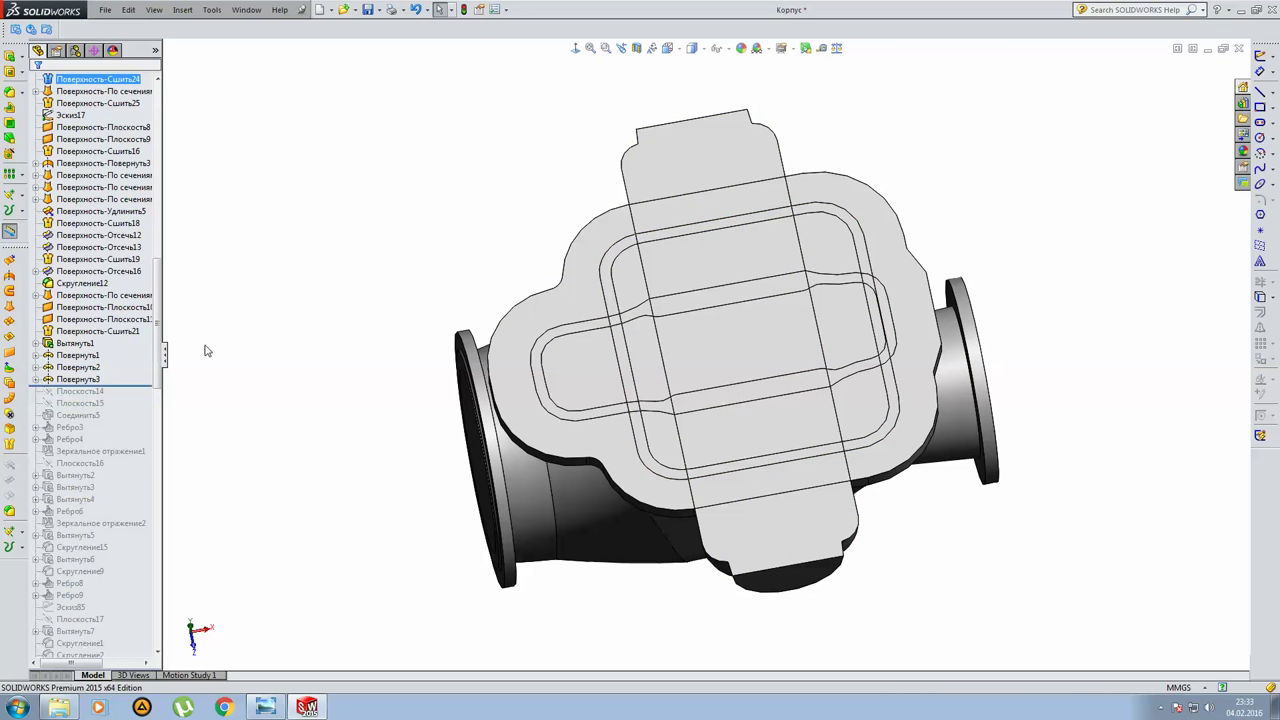
mouse_move(610, 283)
middle_mouse_down()
mouse_move(580, 191)
mouse_move(537, 140)
mouse_move(428, 124)
middle_mouse_up()
key("ctrl+shift+z")
key("ctrl+shift+z")
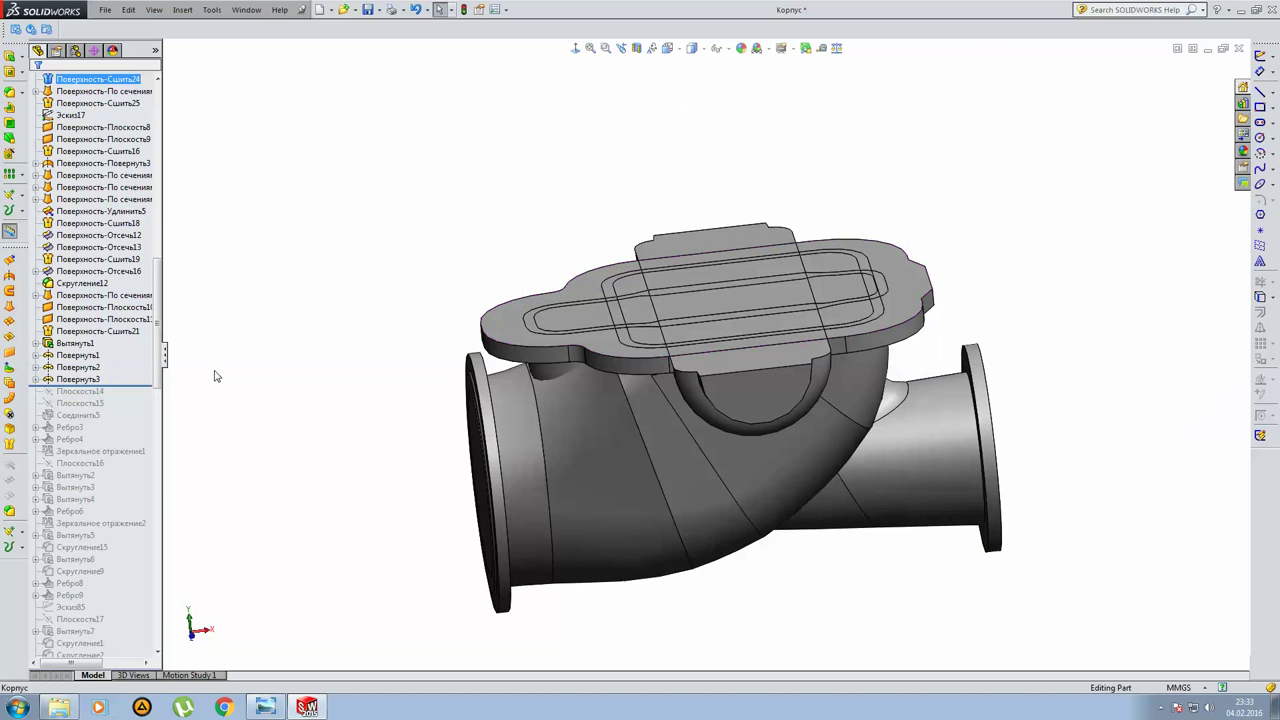
left_click_drag(137, 385, 130, 418)
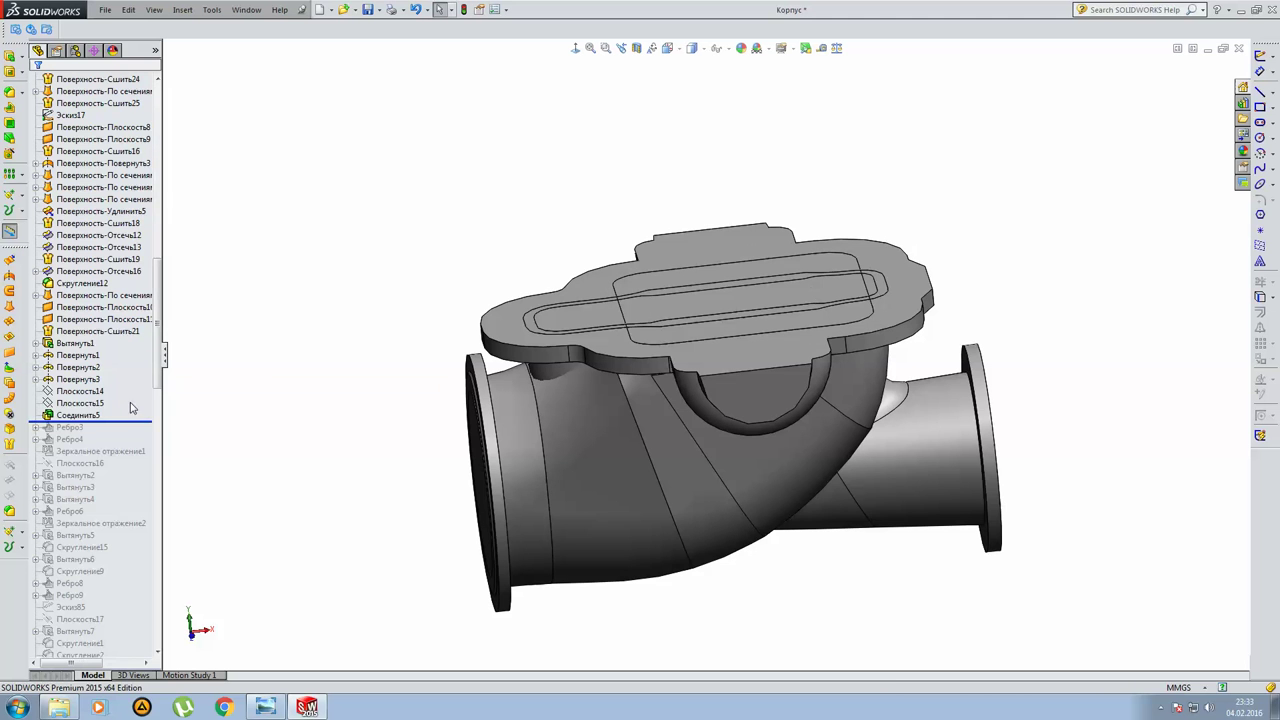
Confirm Соединить5 merges Вытянуть1, Повернуть1 and Повернуть3, then roll forward to add rib Ребро3.
left_click(70, 415)
left_click(72, 380)
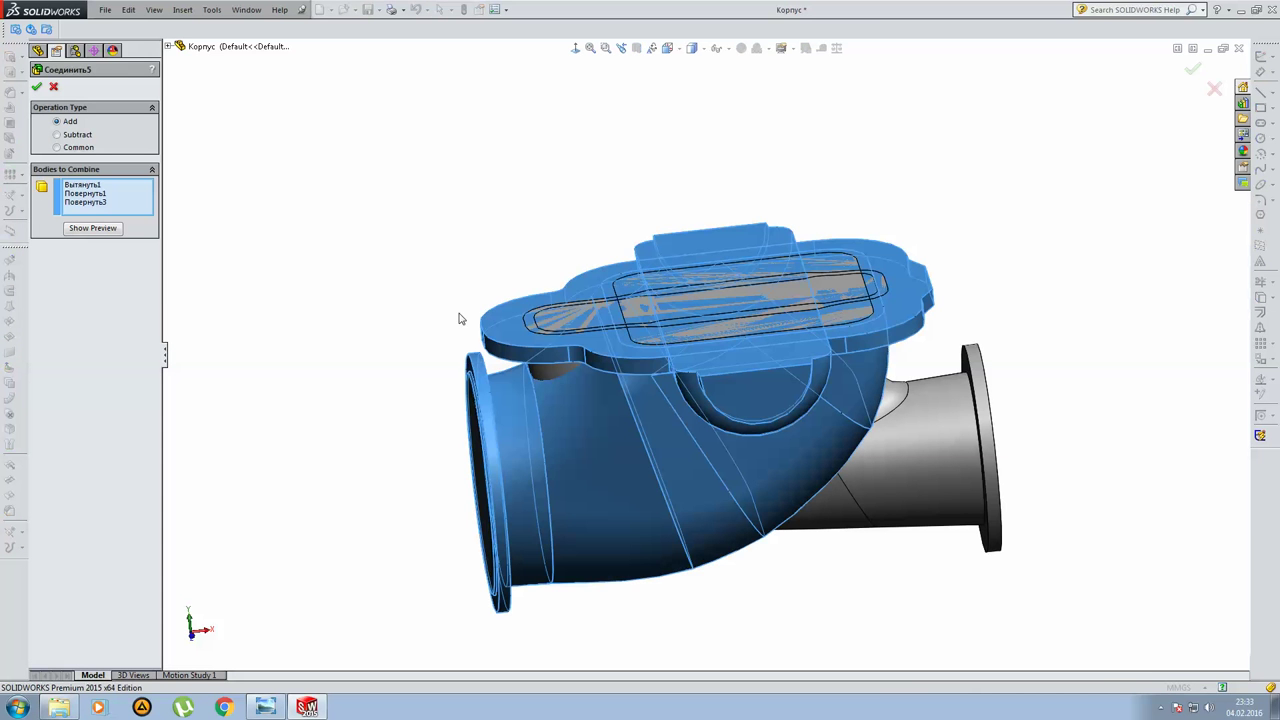
mouse_move(546, 352)
middle_mouse_down()
mouse_move(418, 300)
mouse_move(748, 405)
middle_mouse_up()
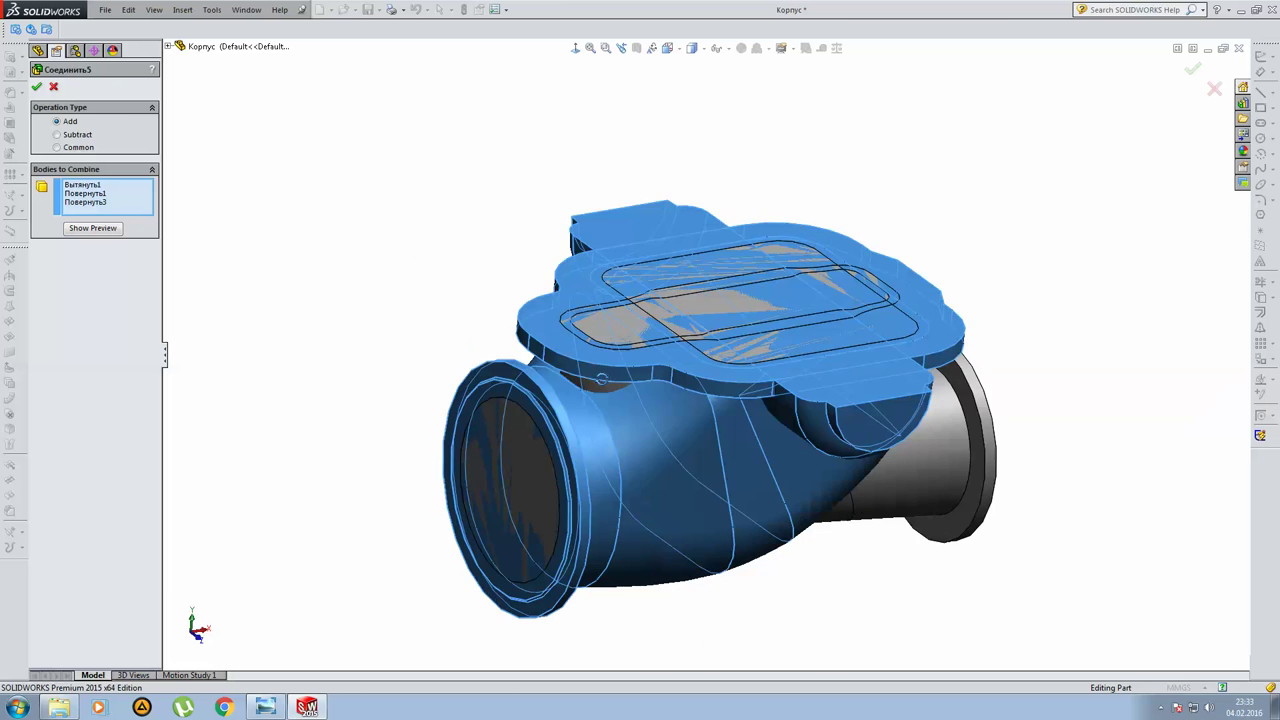
middle_click_drag(748, 405, 528, 294)
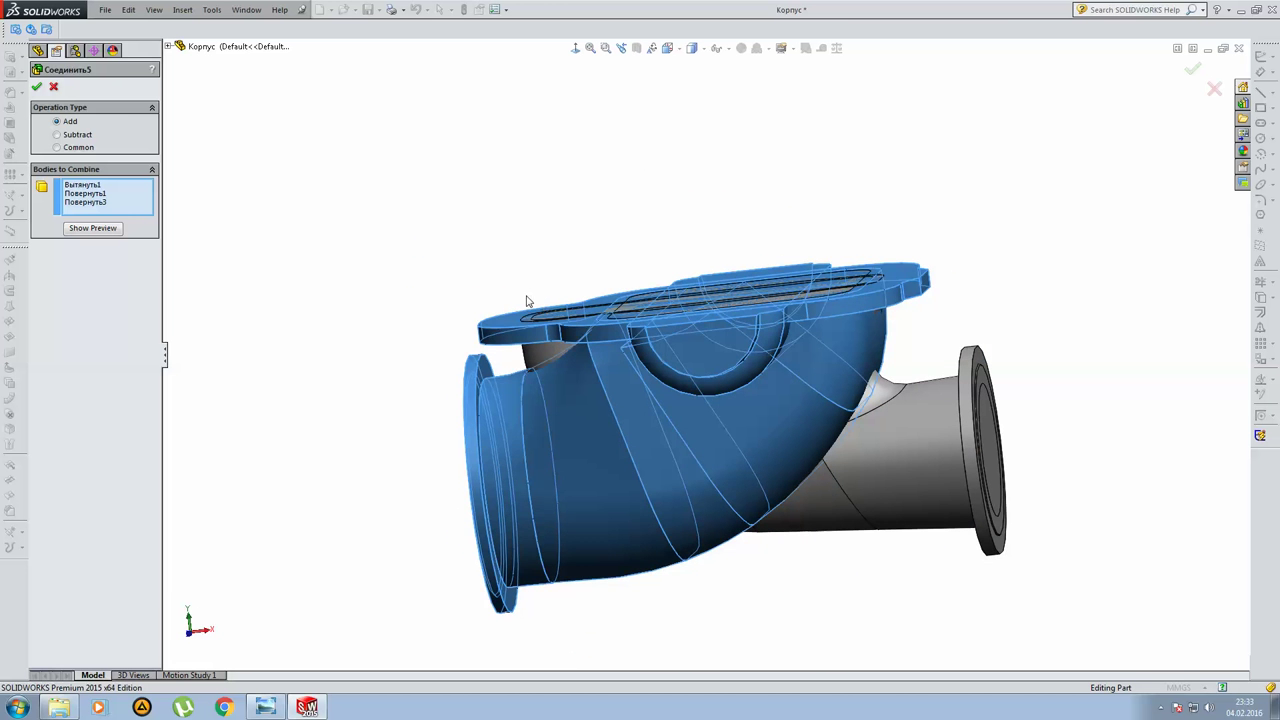
key("Return")
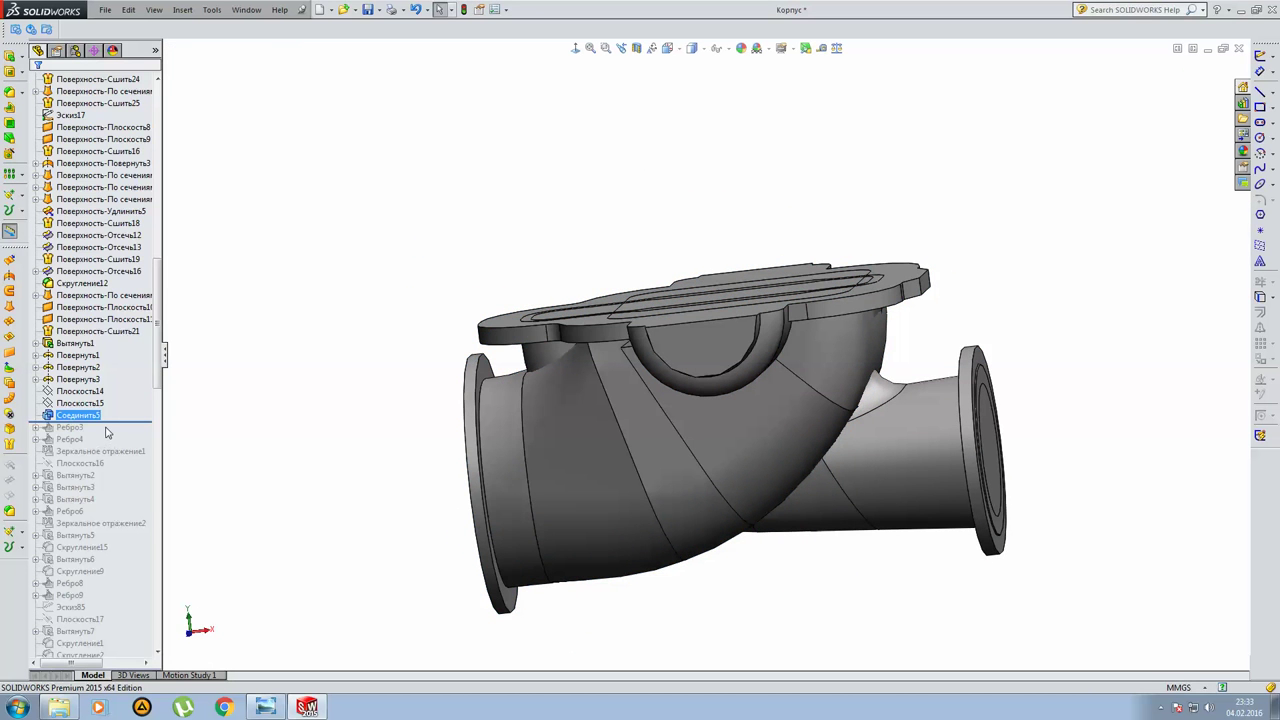
left_click_drag(115, 422, 108, 432)
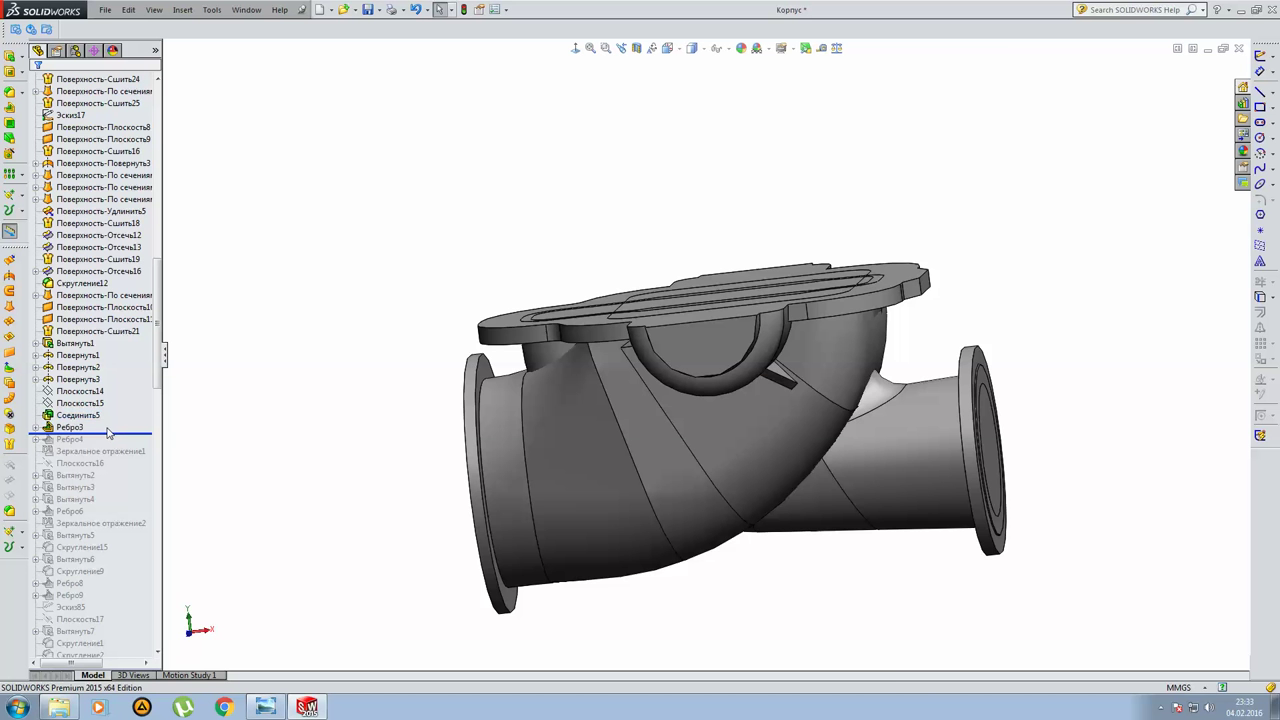
View the Ребро3 rib sketch face-on with its 60 dimension, then open drawing sheet 04-Корпус 0559.501612.017(2) showing its sections.
left_click(69, 427)
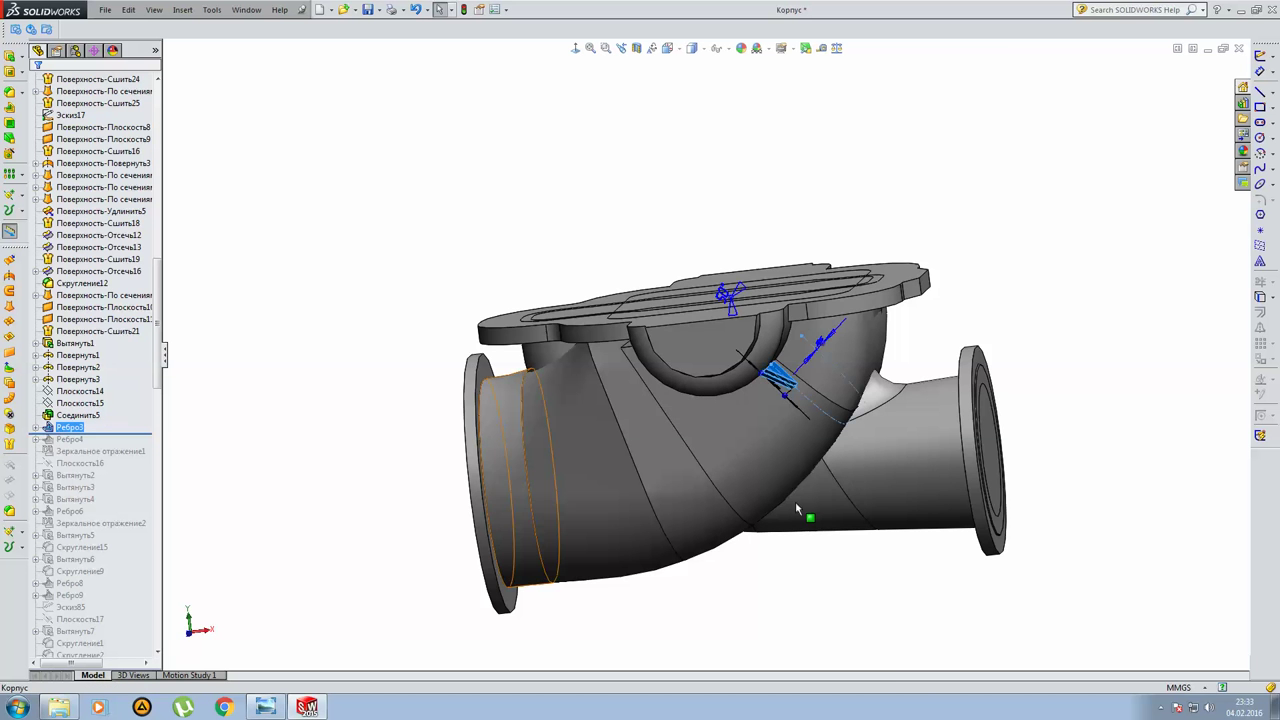
middle_click_drag(795, 501, 150, 355)
scroll(794, 281, "down", 2)
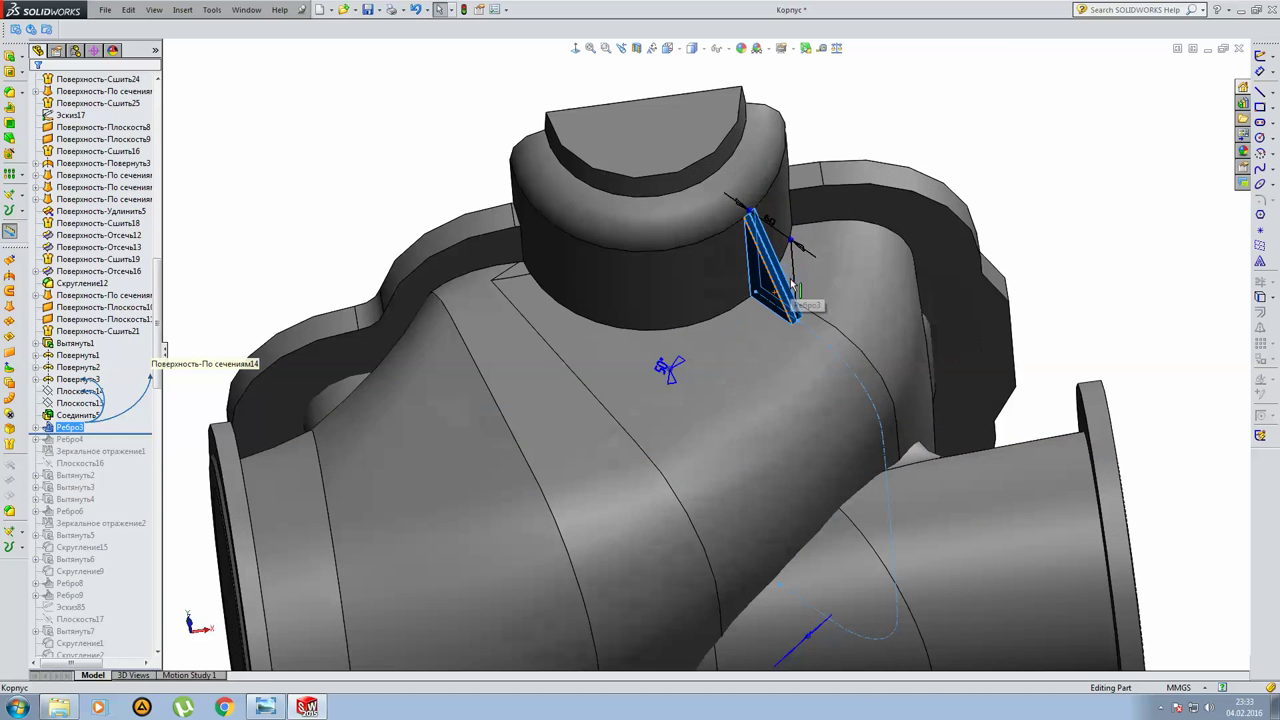
scroll(760, 255, "down", 3)
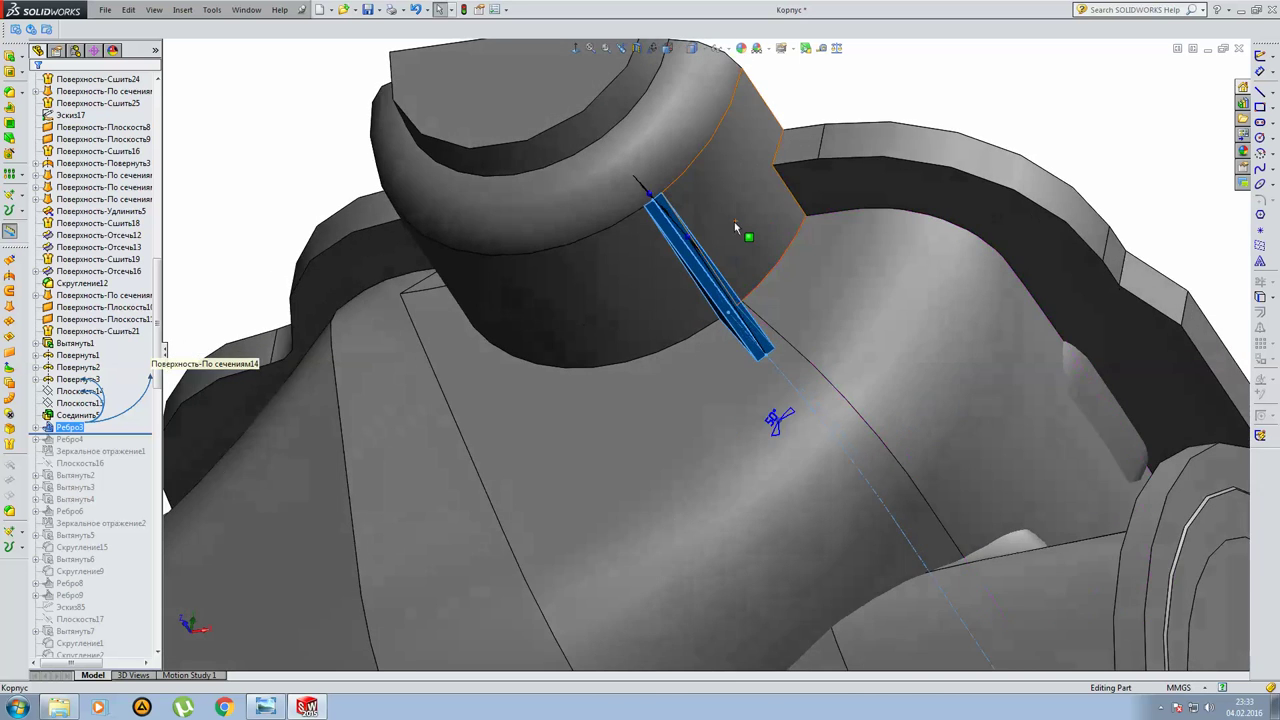
key("ctrl+8")
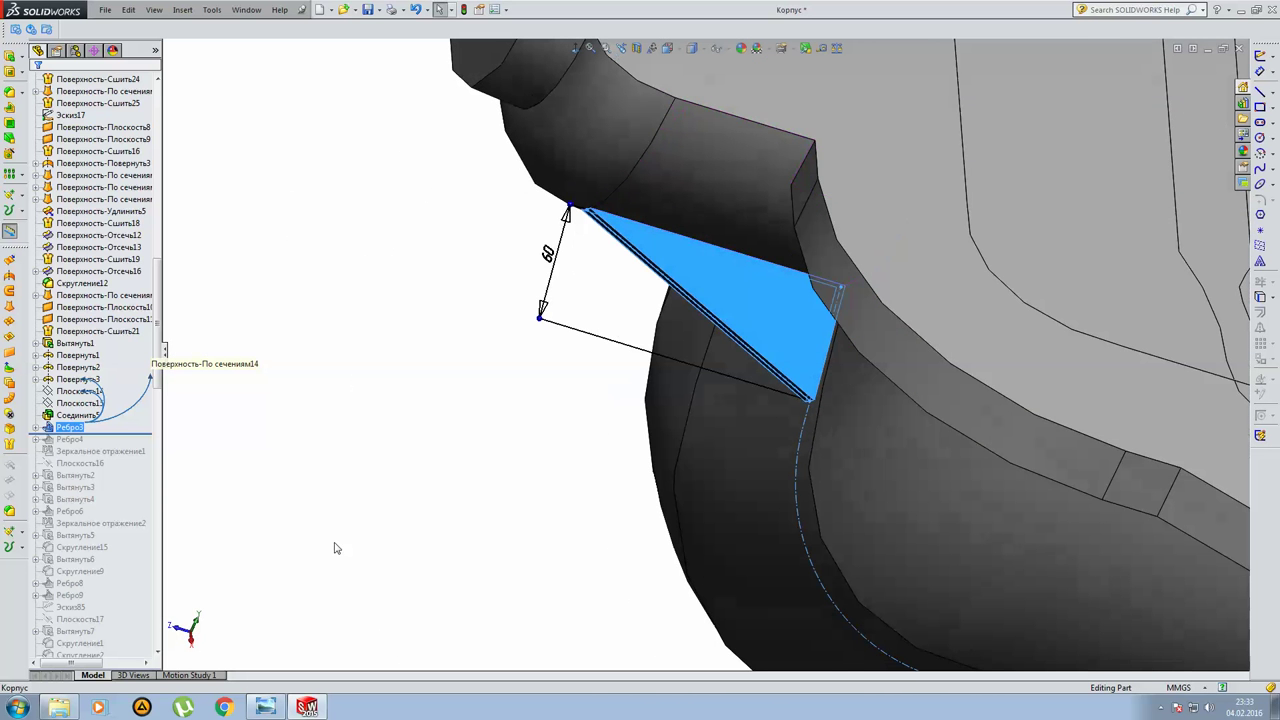
left_click(265, 707)
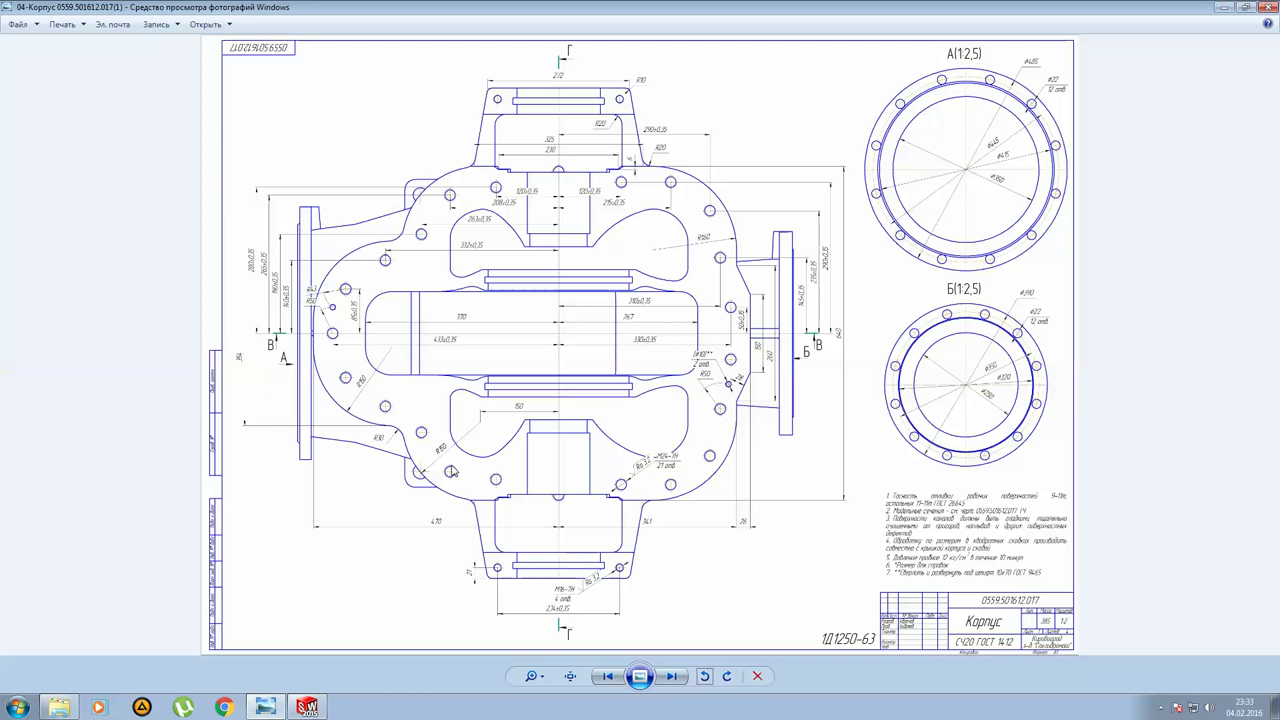
scroll(451, 471, "down", 1)
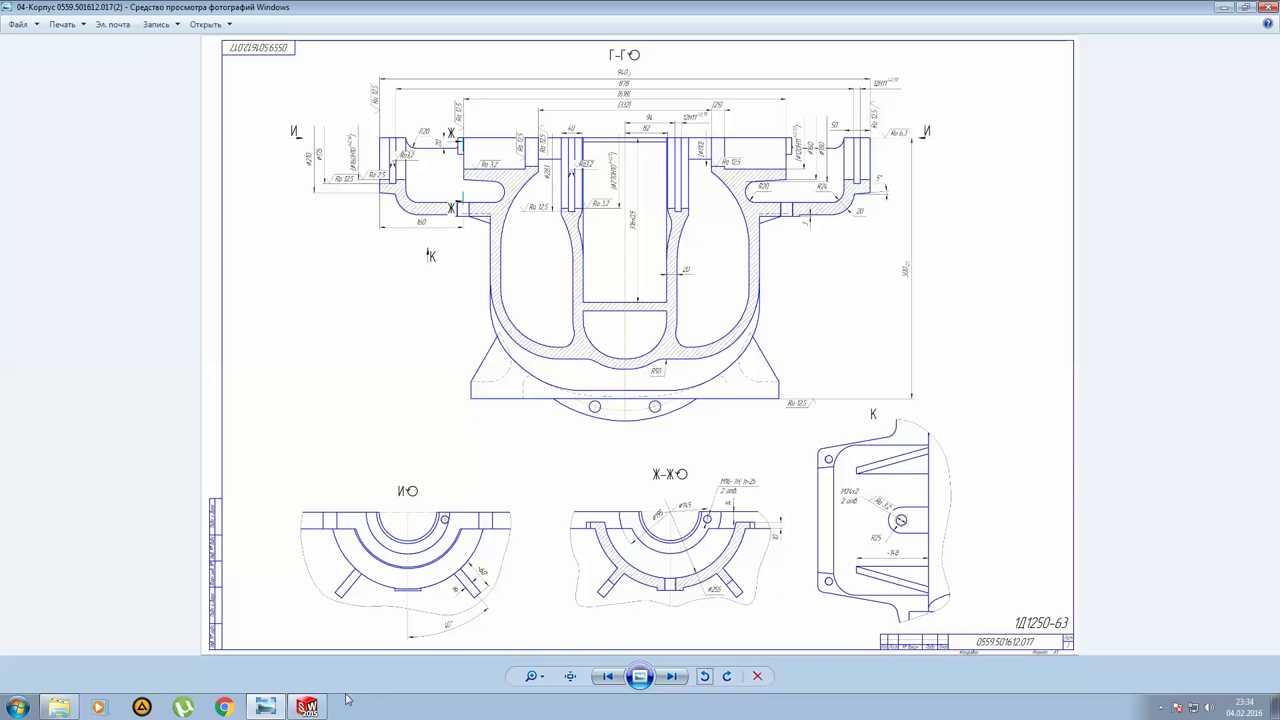
Return from the drawing sheet 2 image to the Корпус part in SOLIDWORKS.
left_click(310, 708)
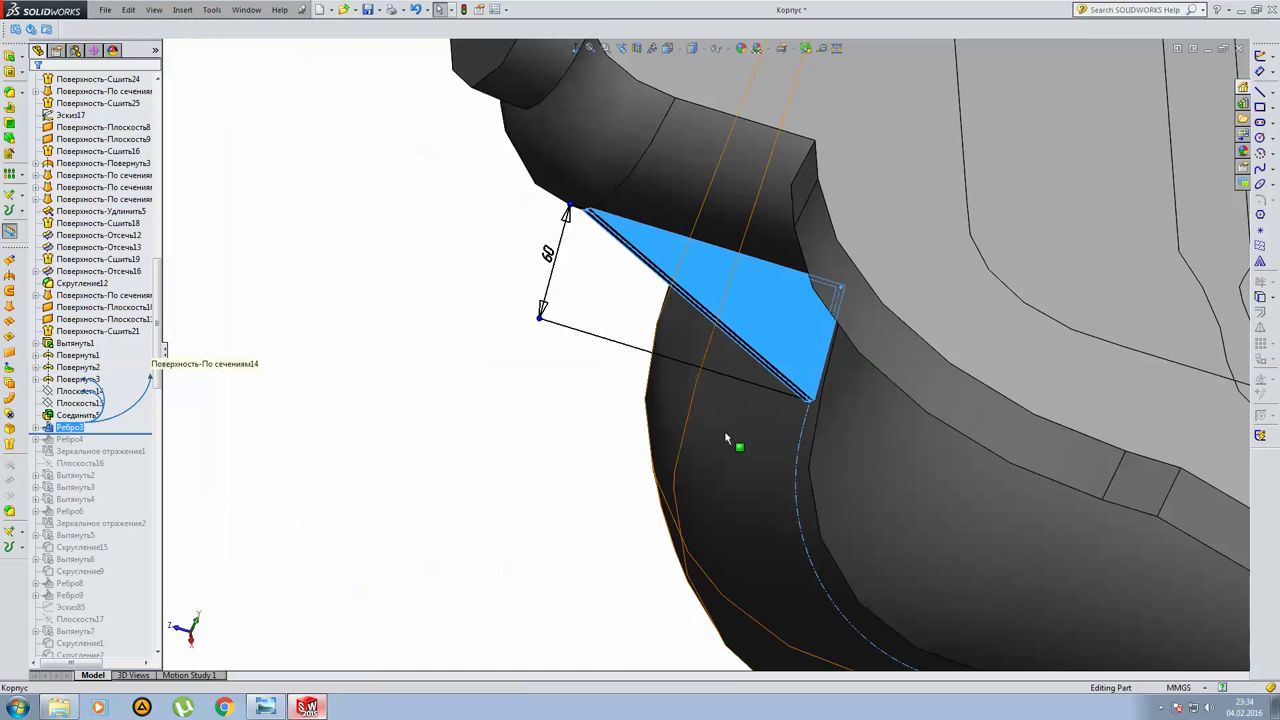
Expand Ребро3 and view its sketch Эскиз75 with the rib seen edge-on.
middle_click_drag(697, 415, 231, 415)
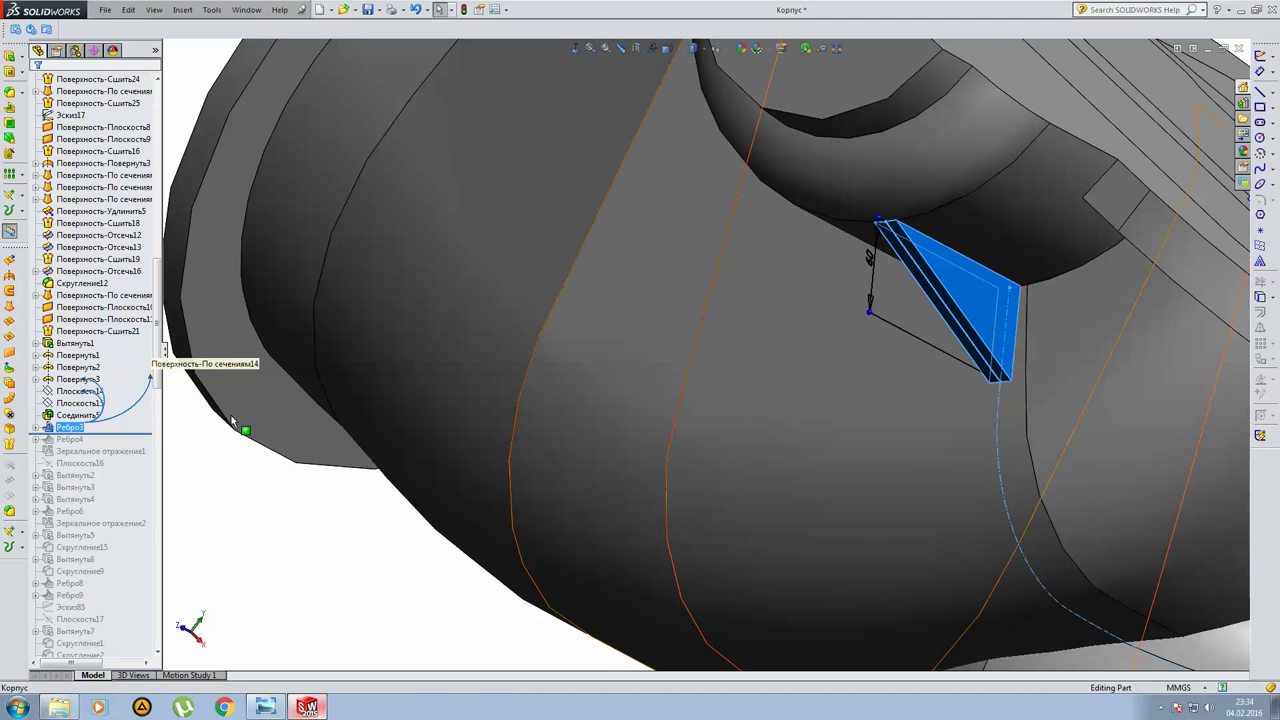
left_click(36, 427)
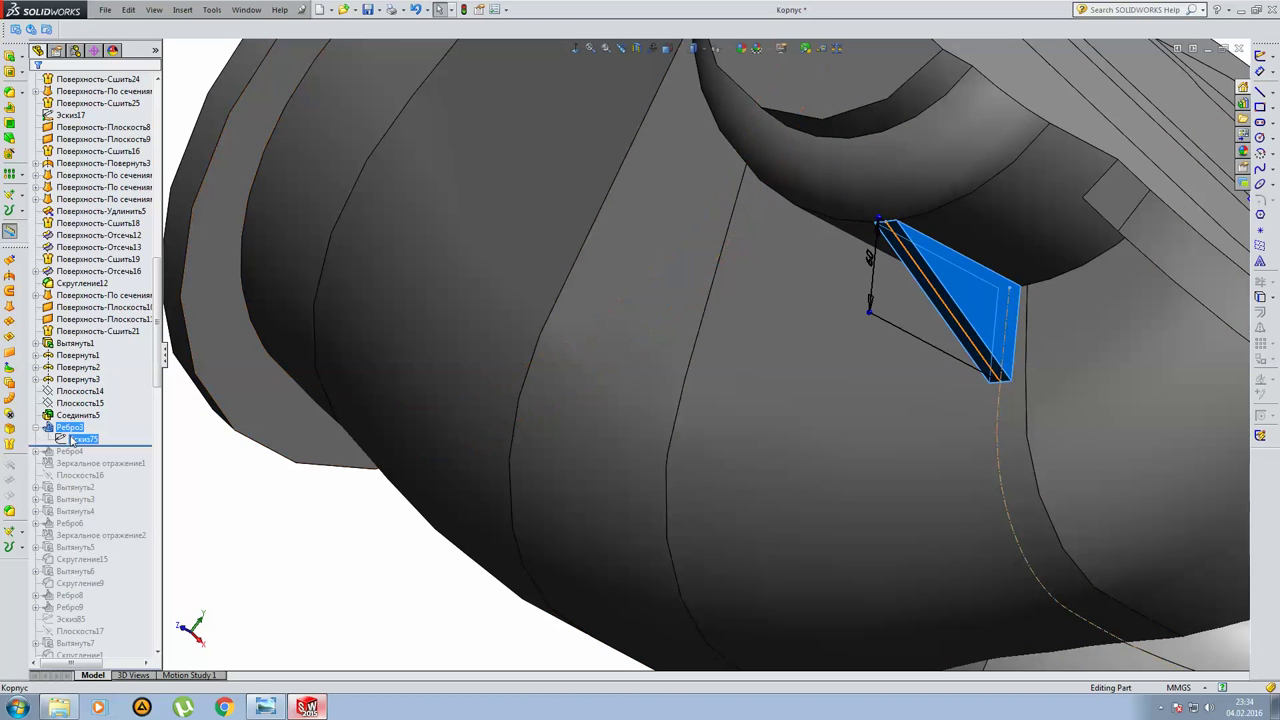
left_click(72, 440)
mouse_move(817, 269)
middle_mouse_down()
mouse_move(843, 259)
mouse_move(938, 271)
middle_mouse_up()
scroll(938, 271, "up", 5)
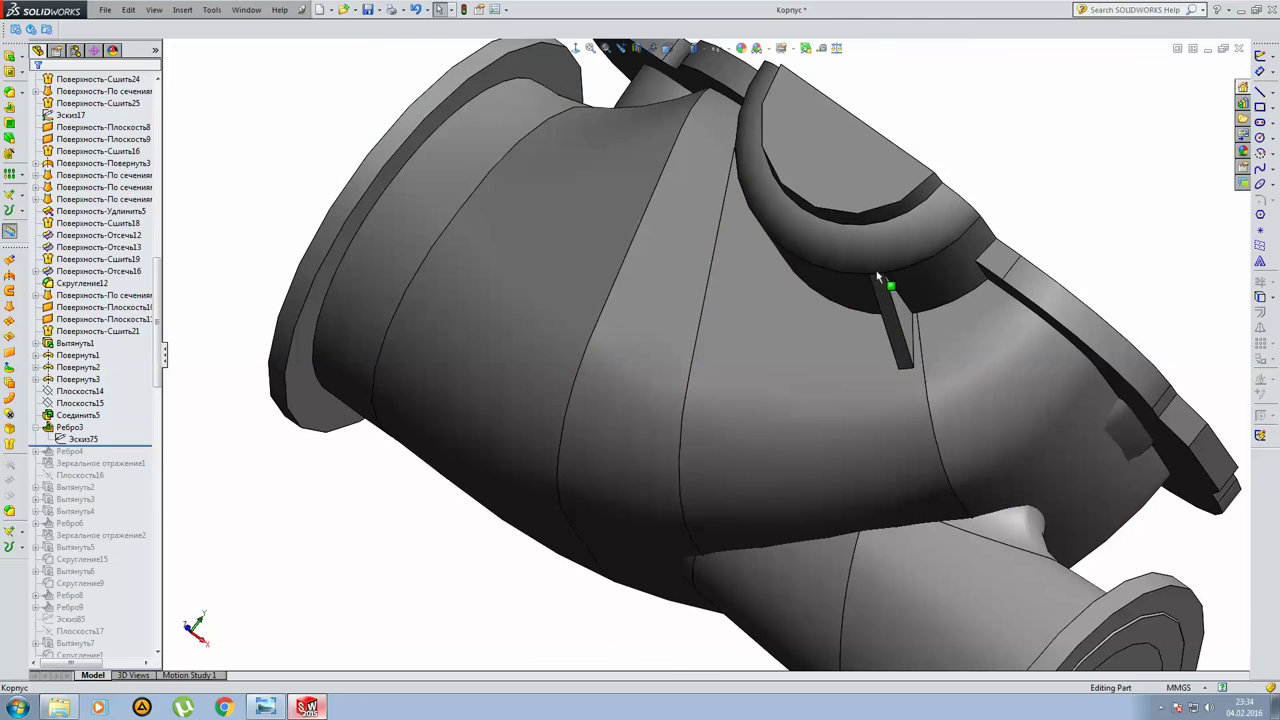
left_click(36, 427)
Roll forward to include the Ребро4 rib and inspect it from several sides.
left_click_drag(138, 436, 135, 447)
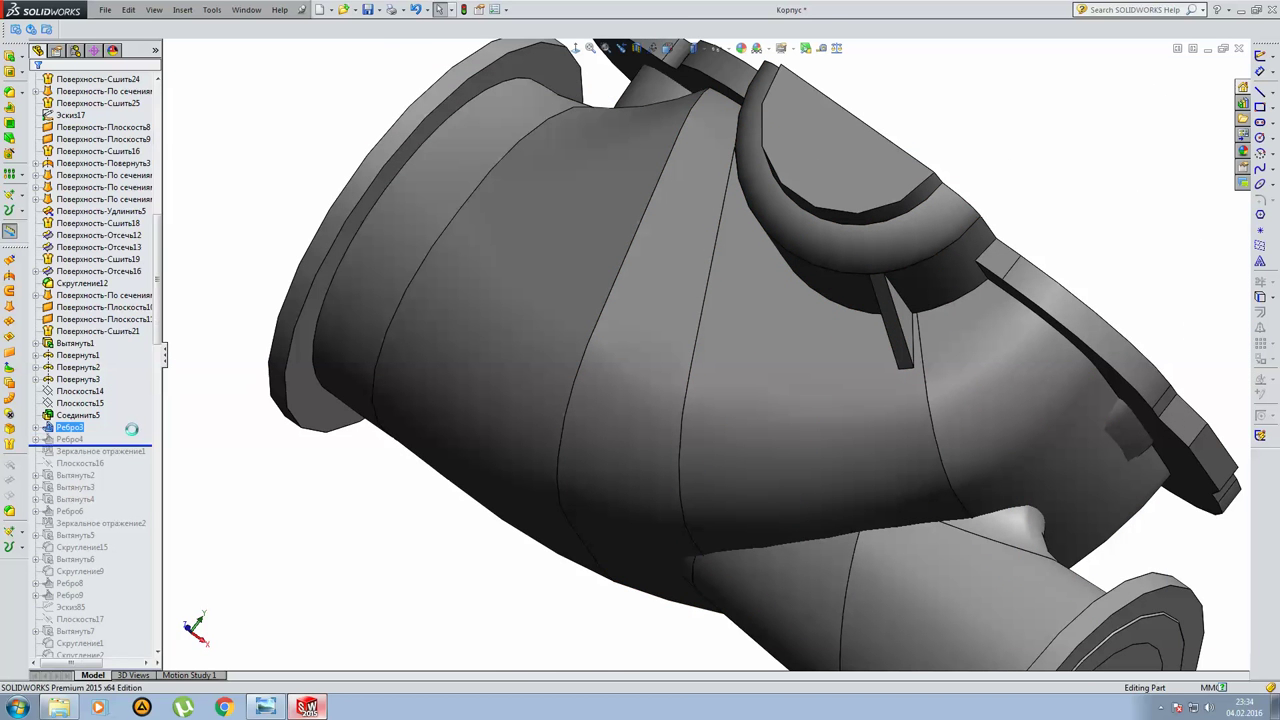
mouse_move(800, 210)
middle_mouse_down()
mouse_move(831, 194)
mouse_move(803, 214)
middle_mouse_up()
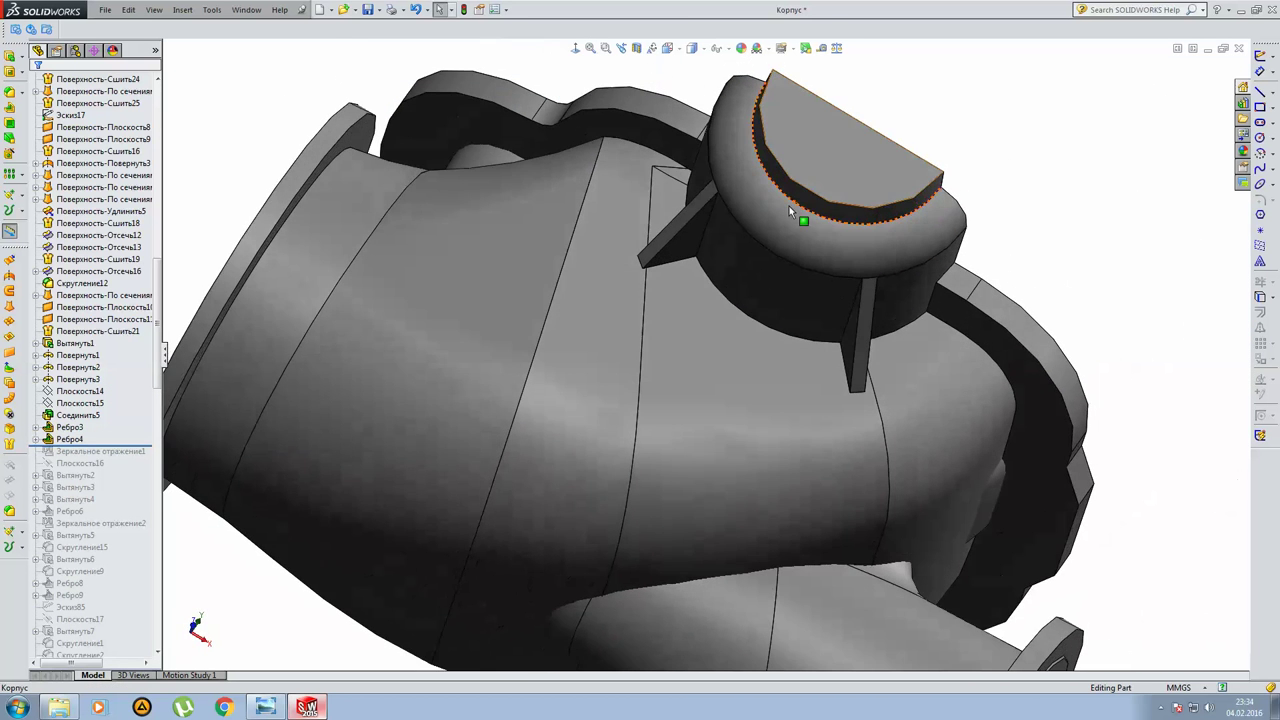
middle_click_drag(763, 263, 844, 364)
middle_click_drag(839, 415, 739, 373)
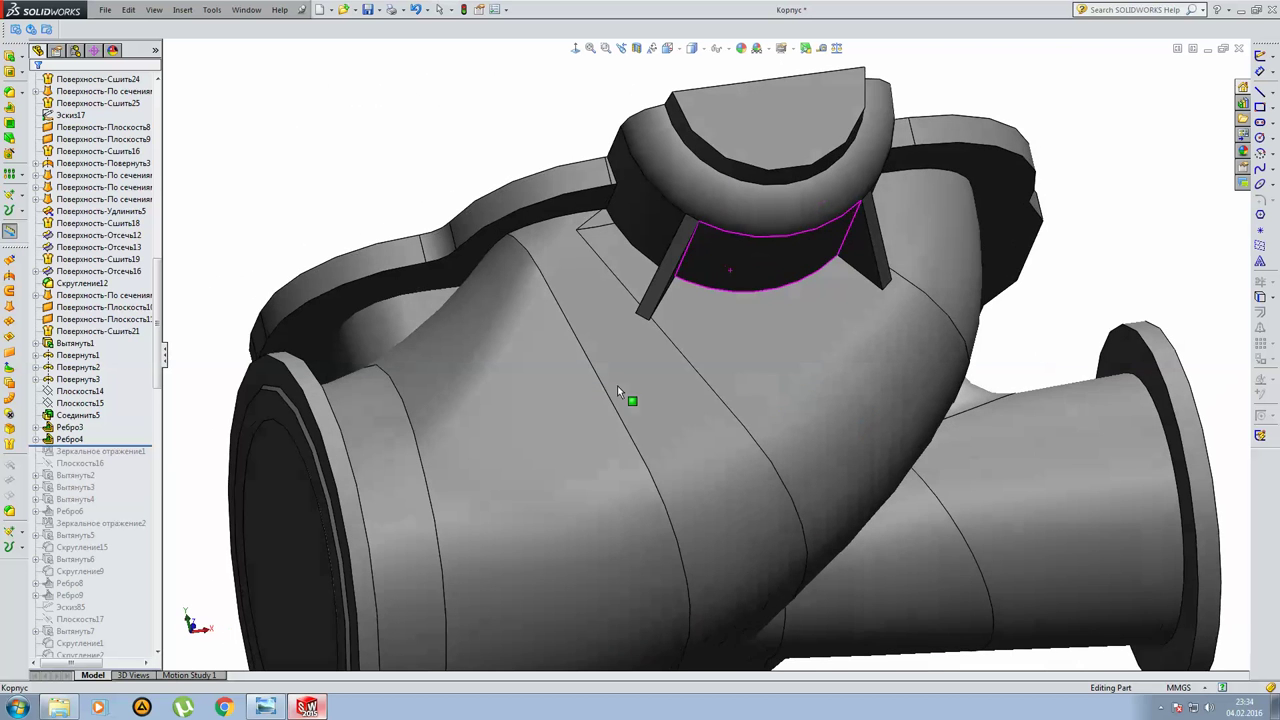
scroll(843, 343, "up", 3)
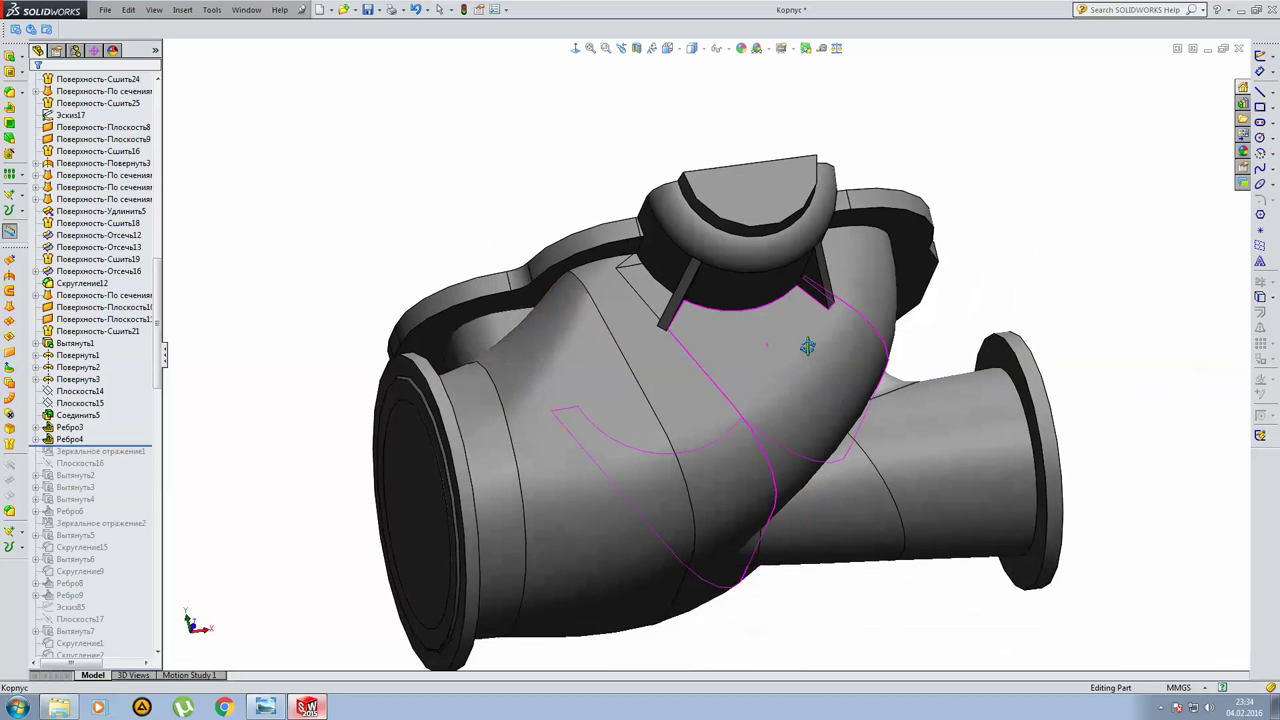
middle_click_drag(843, 343, 894, 238)
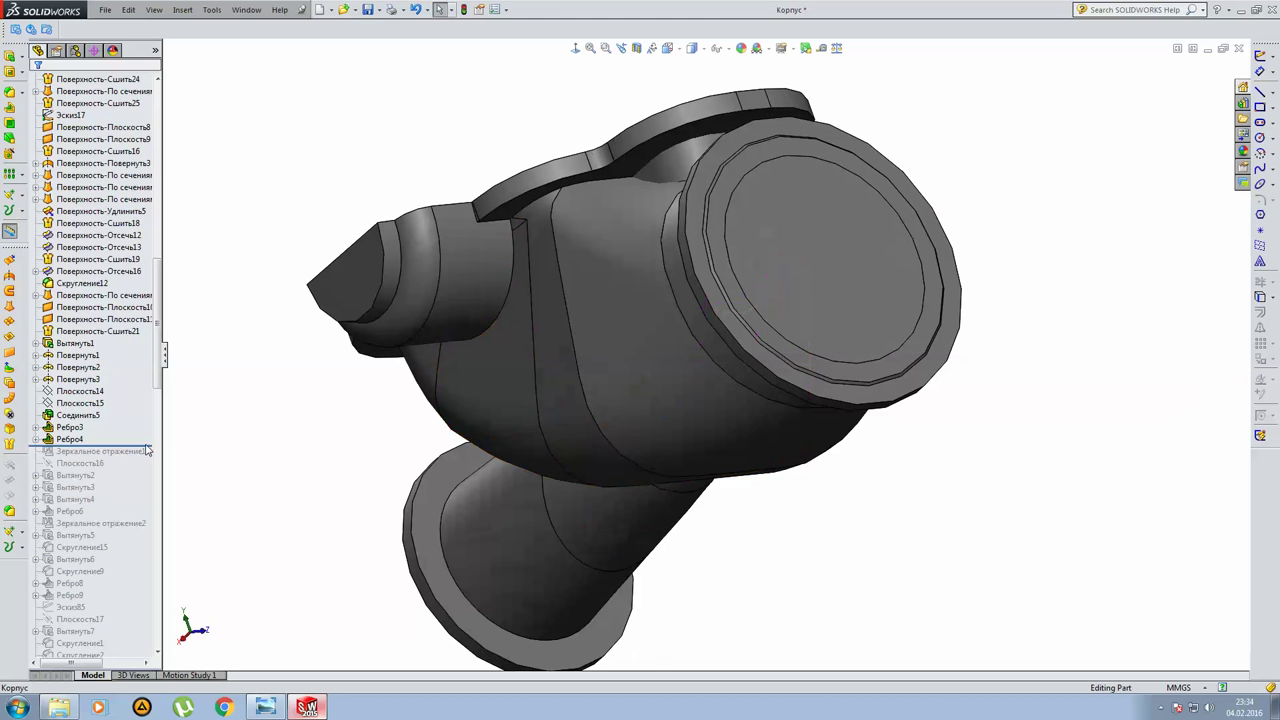
Roll forward through Зеркальное отражение1 and Плоскость16 to Вытянуть2.
left_click_drag(146, 451, 146, 460)
mouse_move(361, 384)
middle_mouse_down()
mouse_move(386, 371)
mouse_move(449, 246)
mouse_move(406, 314)
mouse_move(432, 262)
middle_mouse_up()
left_click_drag(125, 457, 125, 481)
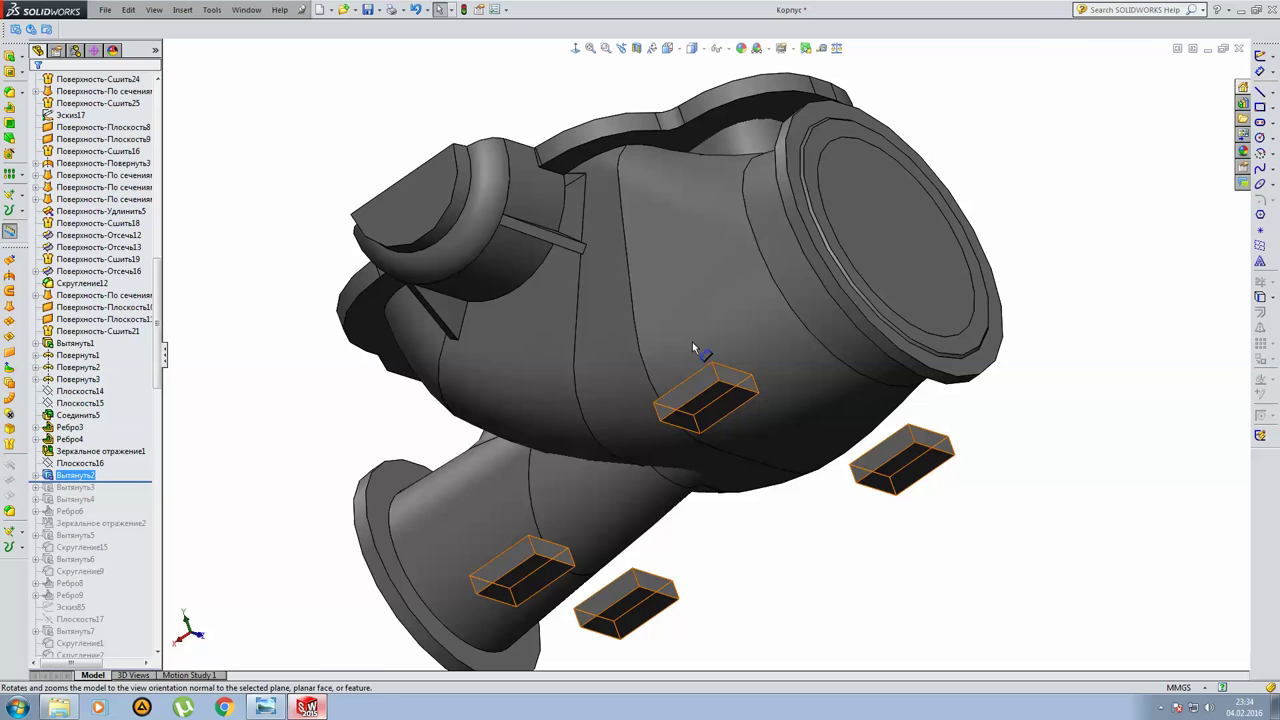
View Эскиз77 face-on for its 590, 350, 175 spacings, then show drawing views А and Б.
left_click(692, 349)
middle_click_drag(648, 317, 700, 480)
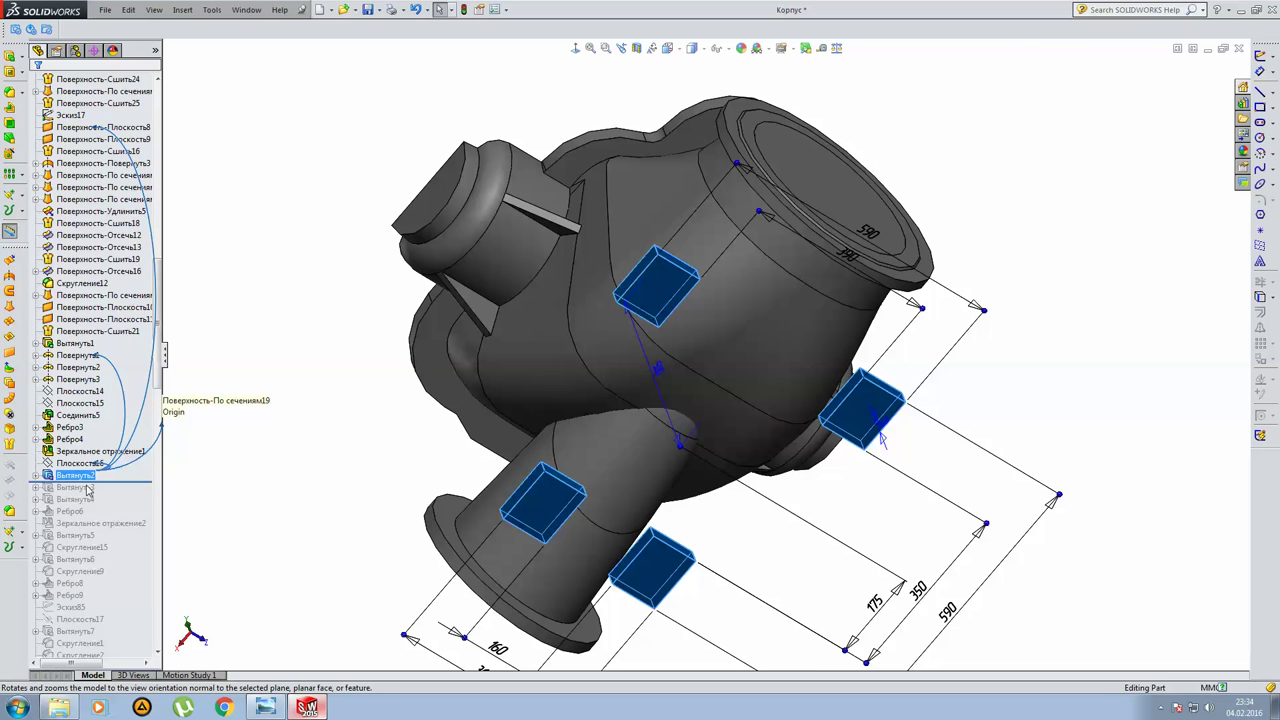
left_click(36, 476)
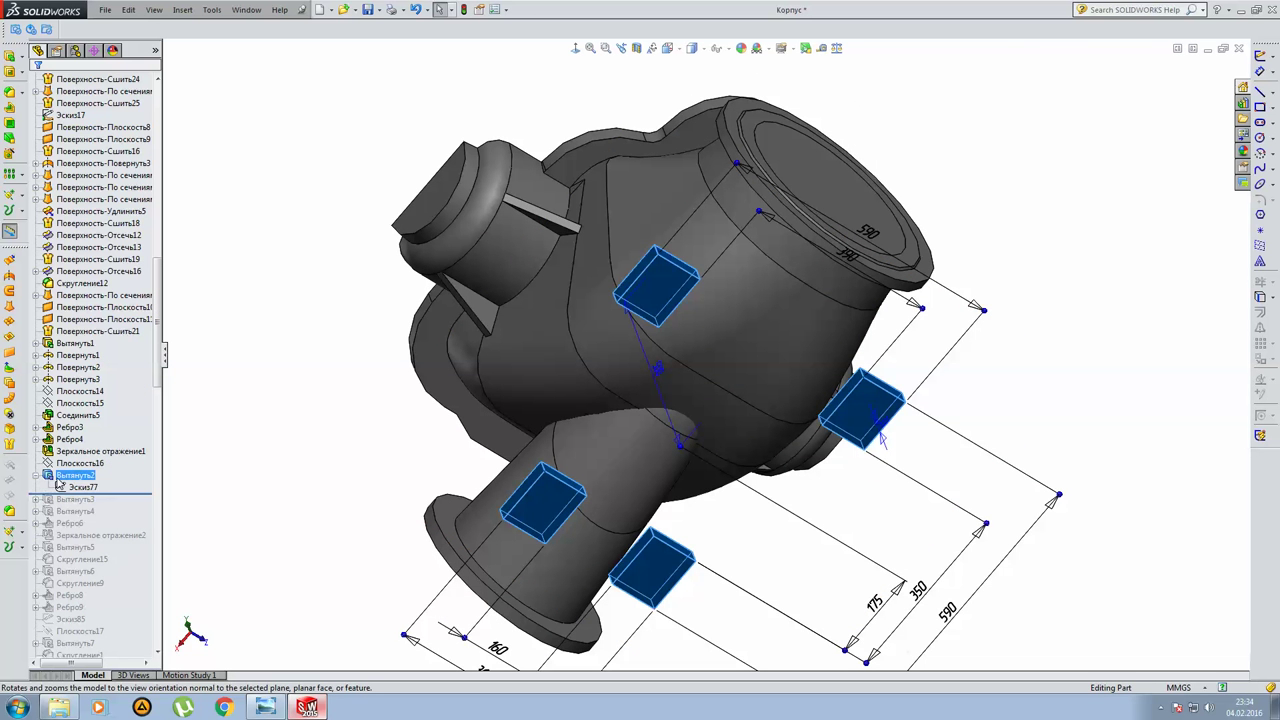
left_click(62, 487)
left_click(70, 446)
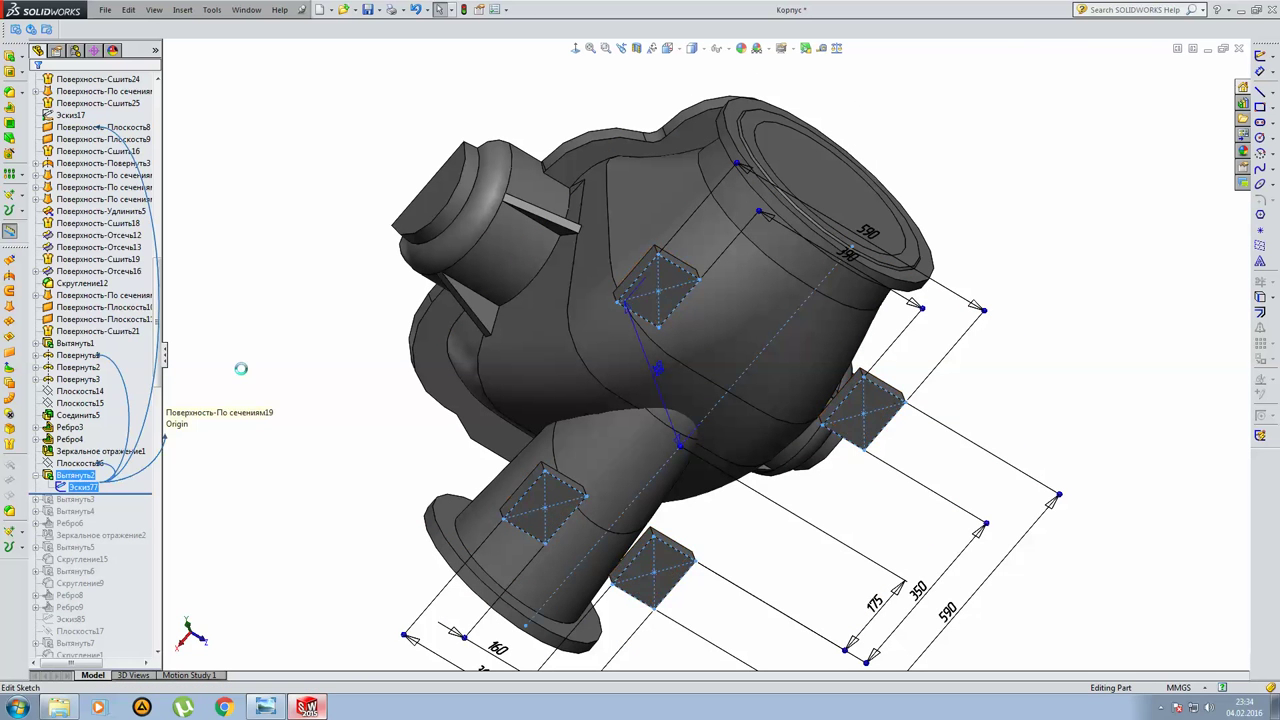
left_click(576, 50)
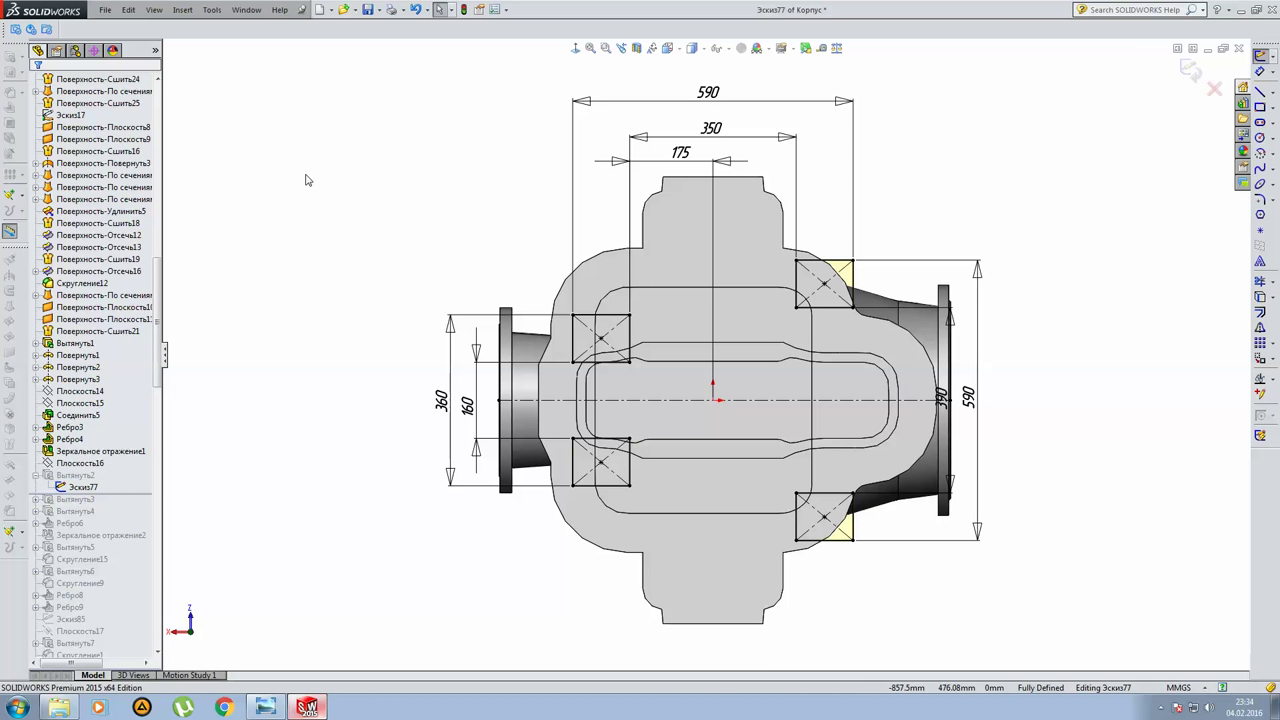
left_click(278, 705)
scroll(463, 476, "up", 1)
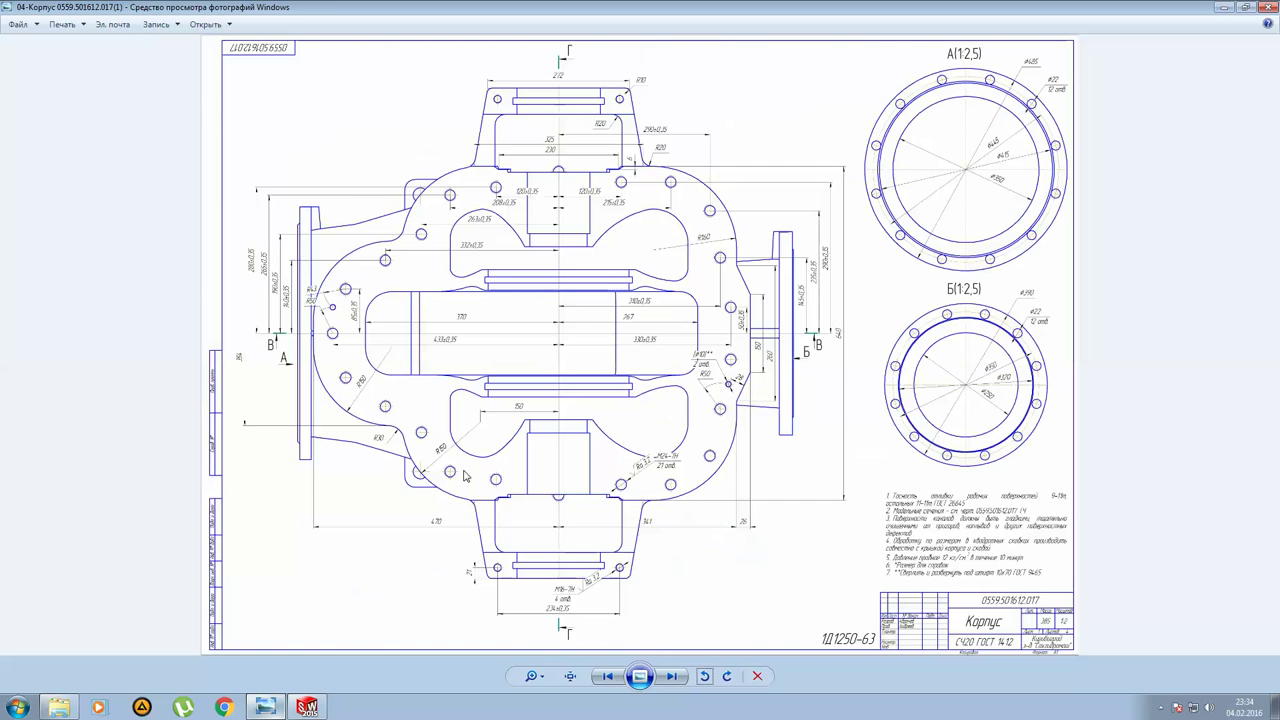
Browse the housing drawing sheets and pump casing overview, then return to Эскиз77 in SOLIDWORKS.
scroll(463, 476, "up", 1)
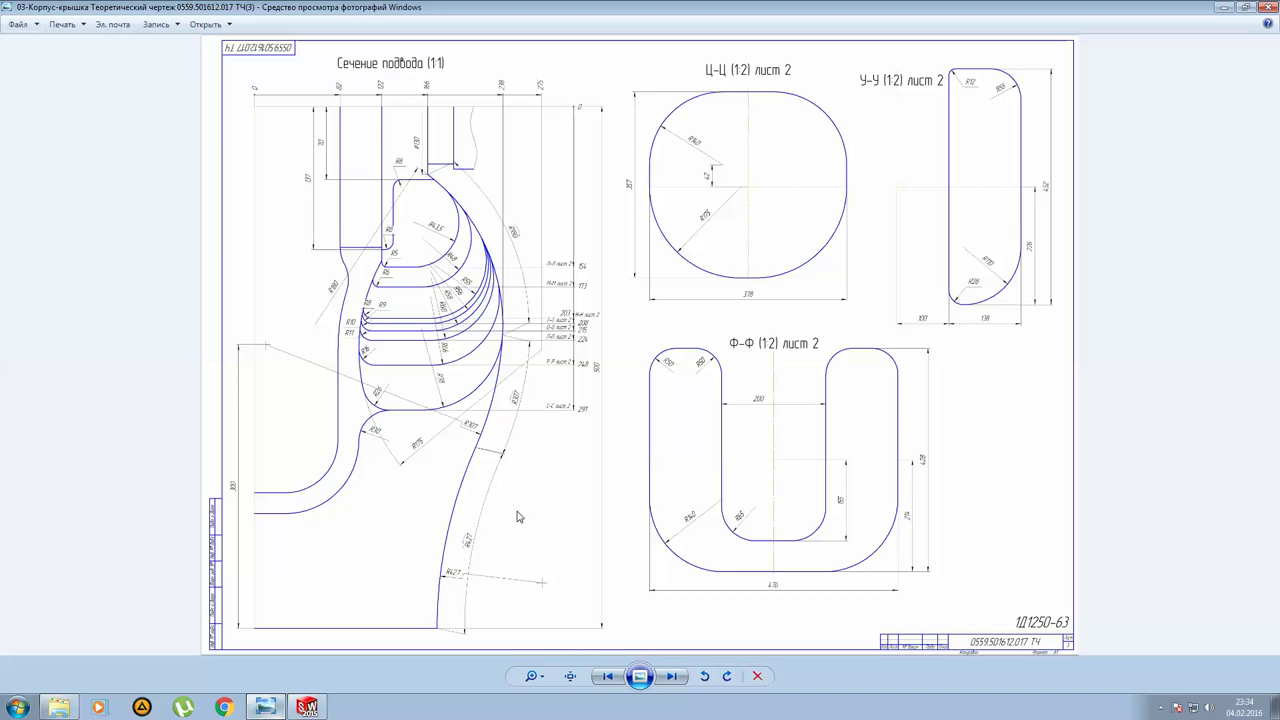
left_click(678, 678)
left_click(678, 678)
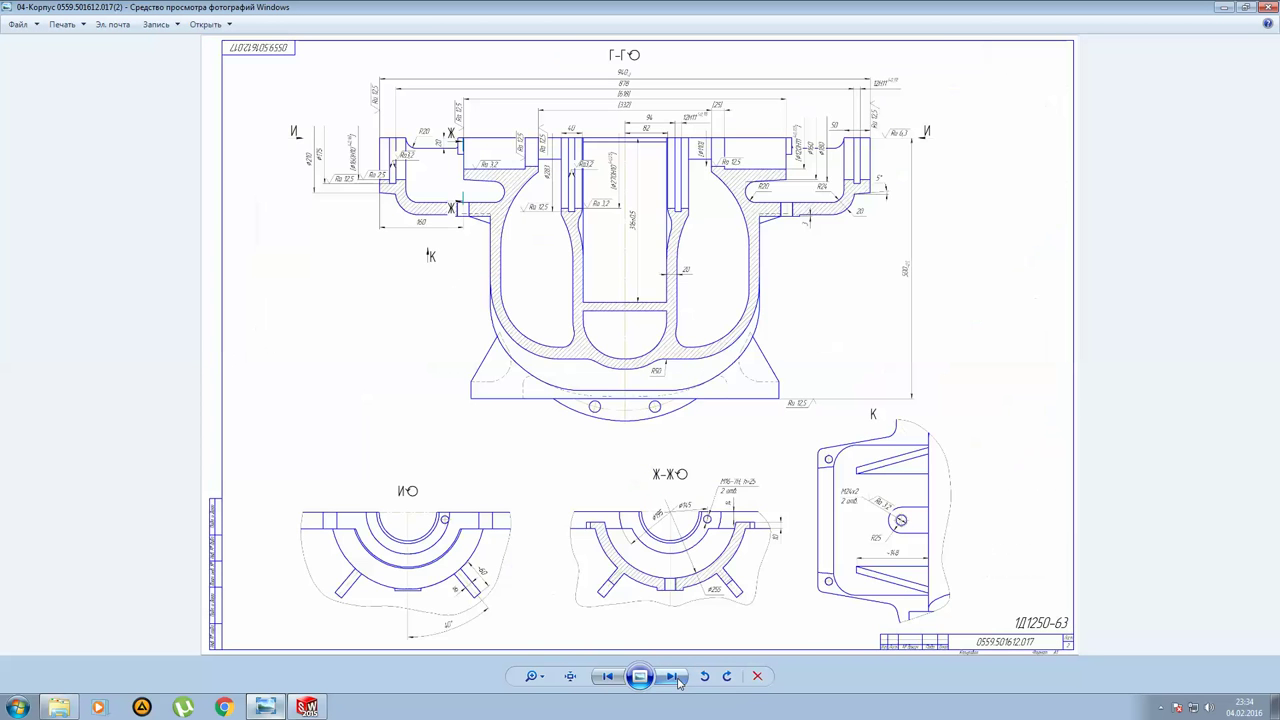
left_click(678, 678)
left_click(678, 678)
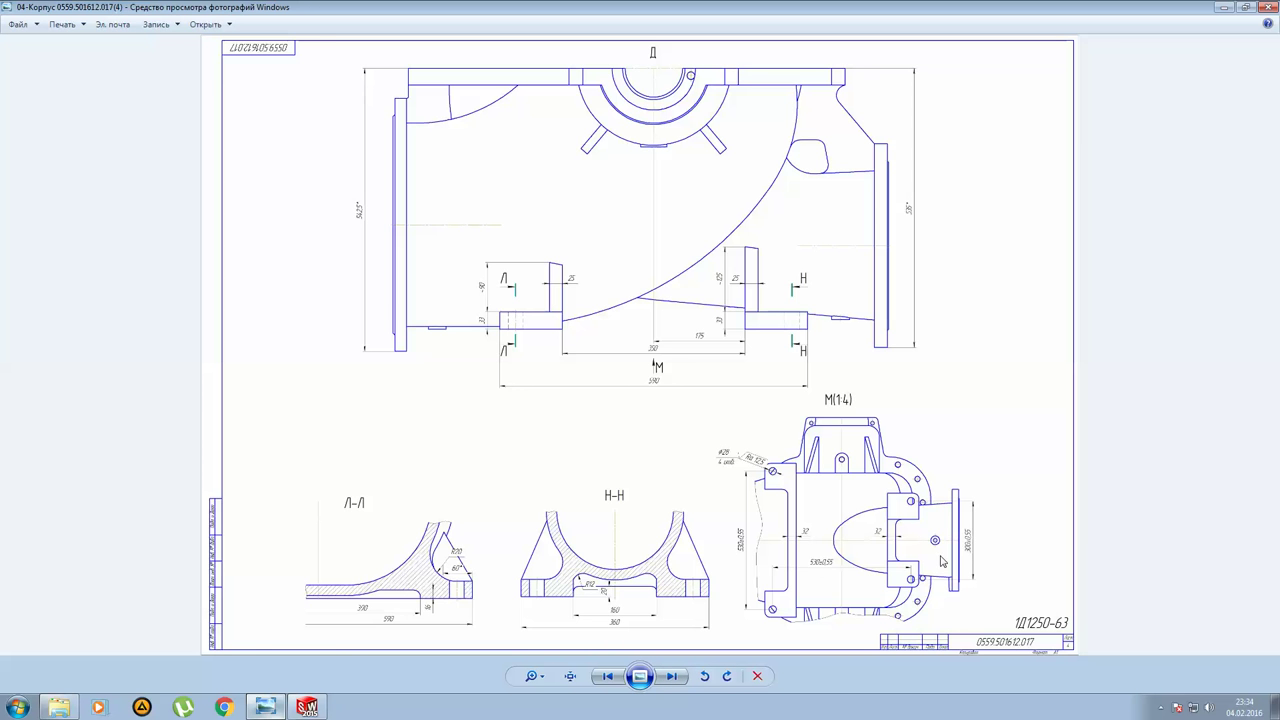
key("Right")
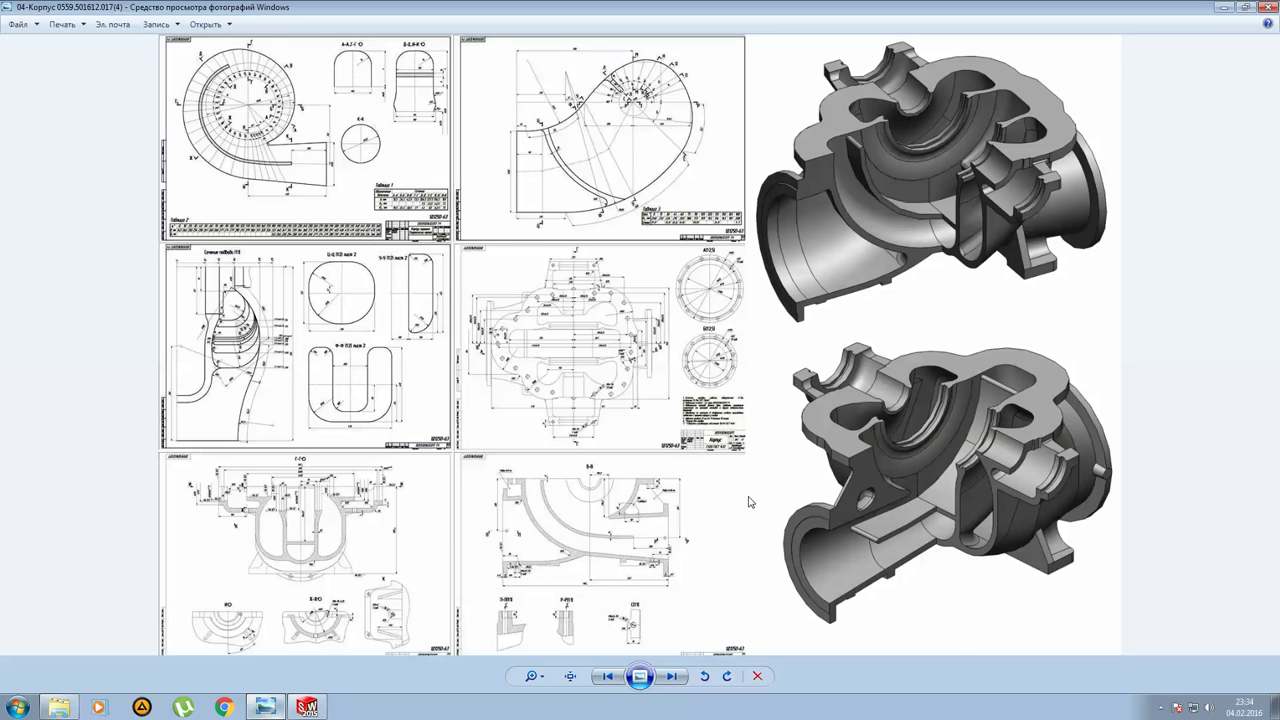
key("Left")
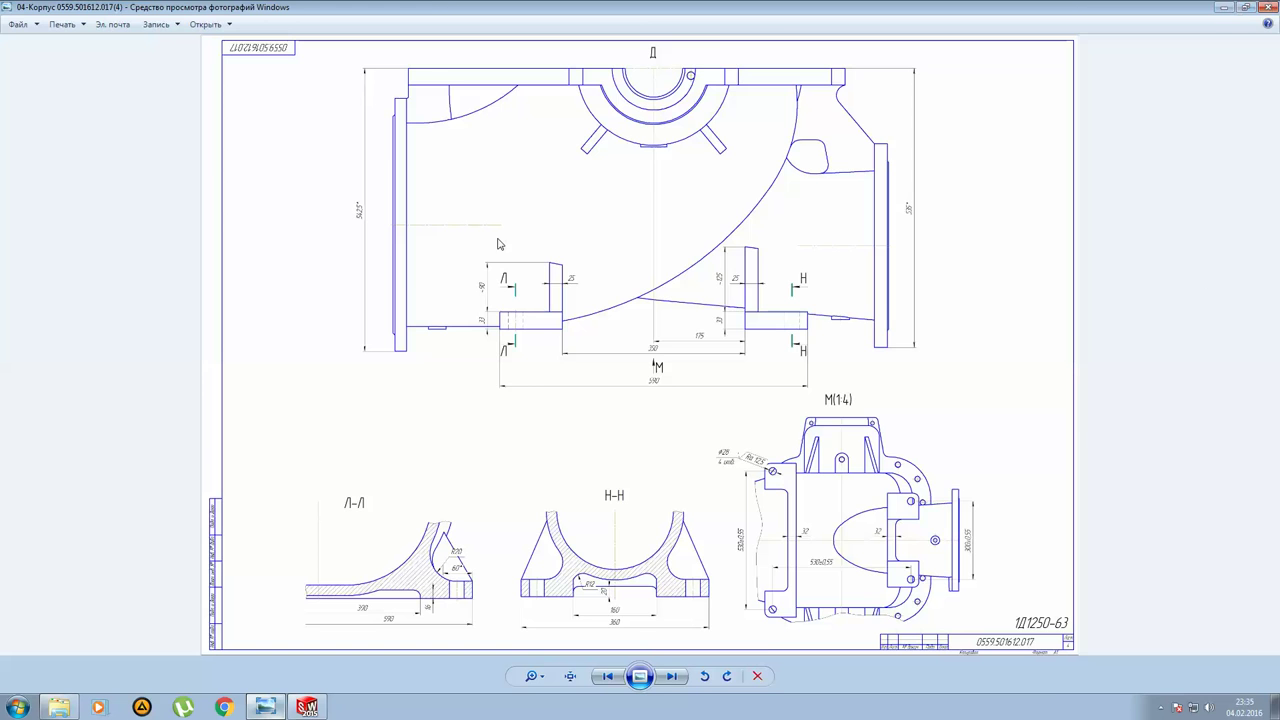
key("alt+Tab")
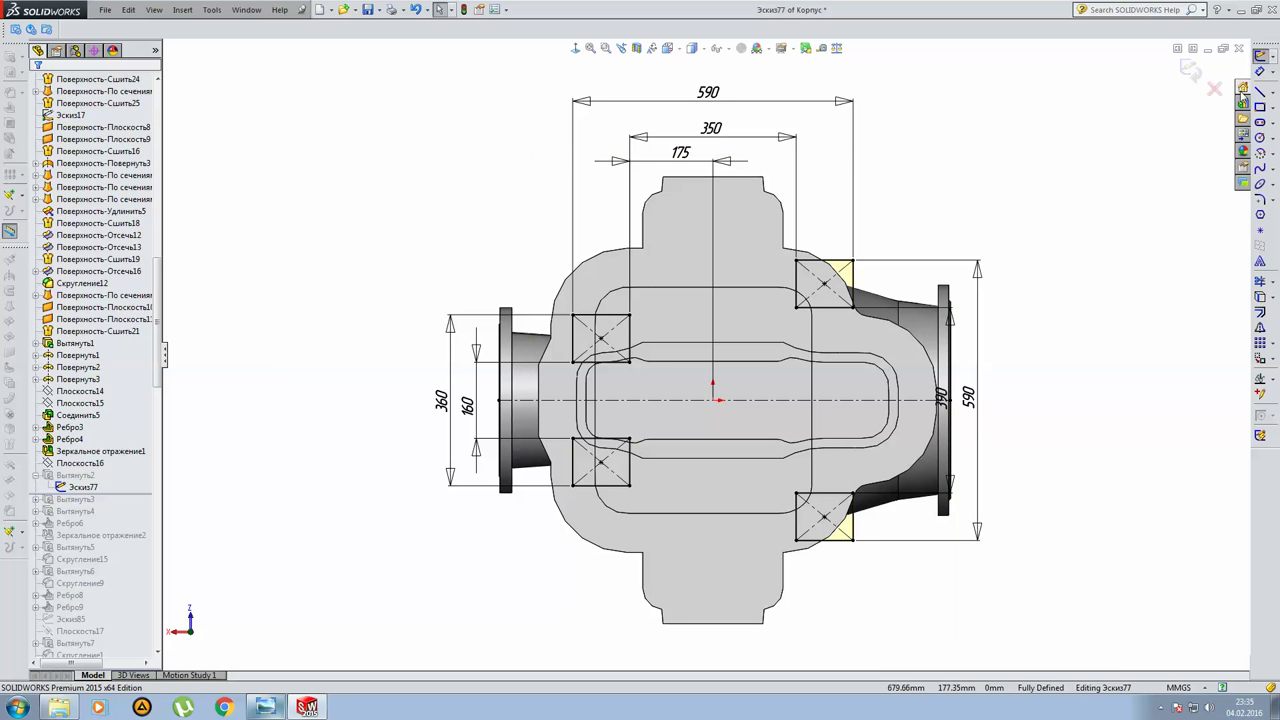
Exit Эскиз77 and roll forward to include Вытянуть3, checking it against Плоскость16.
left_click(1190, 70)
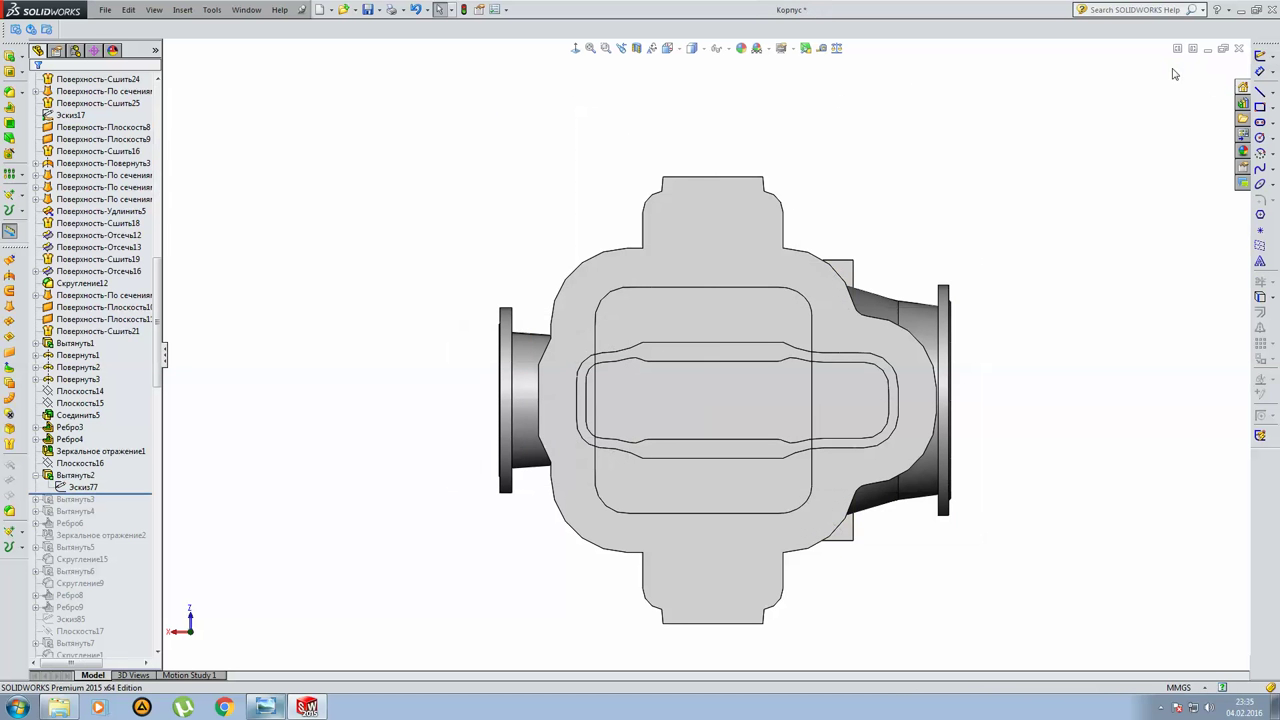
left_click(35, 476)
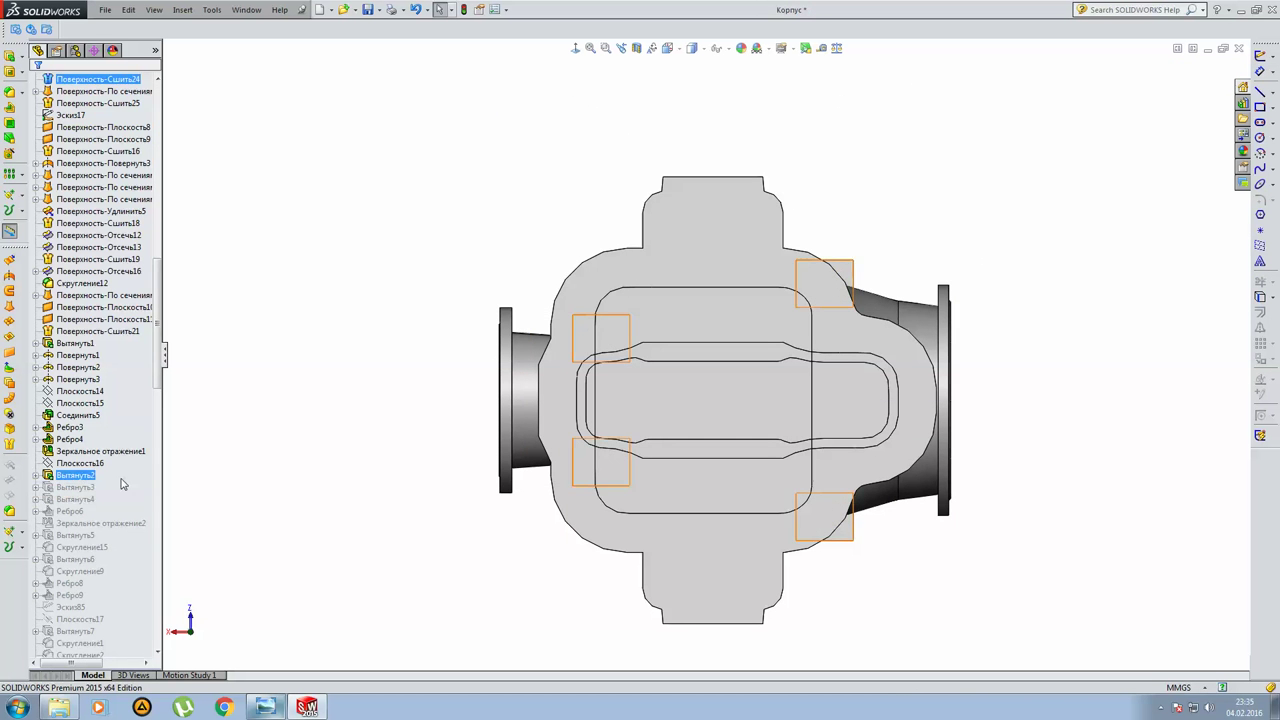
mouse_move(700, 450)
middle_mouse_down()
mouse_move(748, 300)
mouse_move(720, 351)
middle_mouse_up()
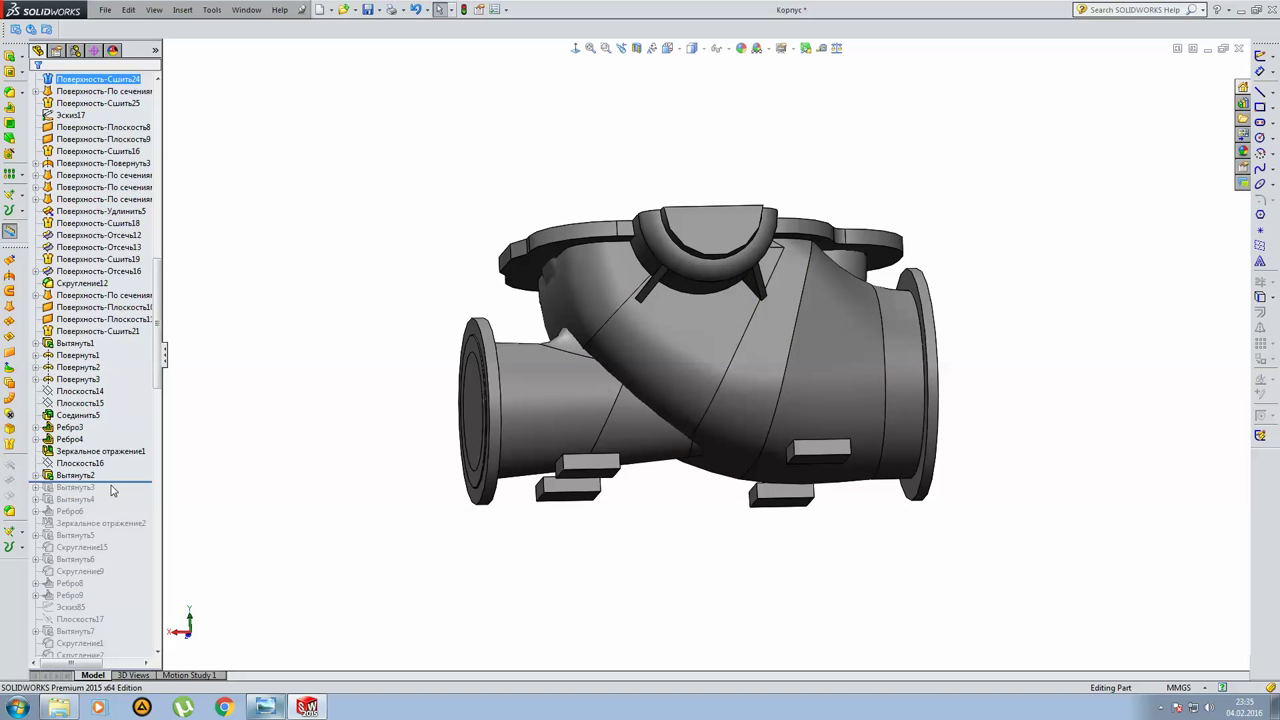
left_click_drag(119, 483, 113, 496)
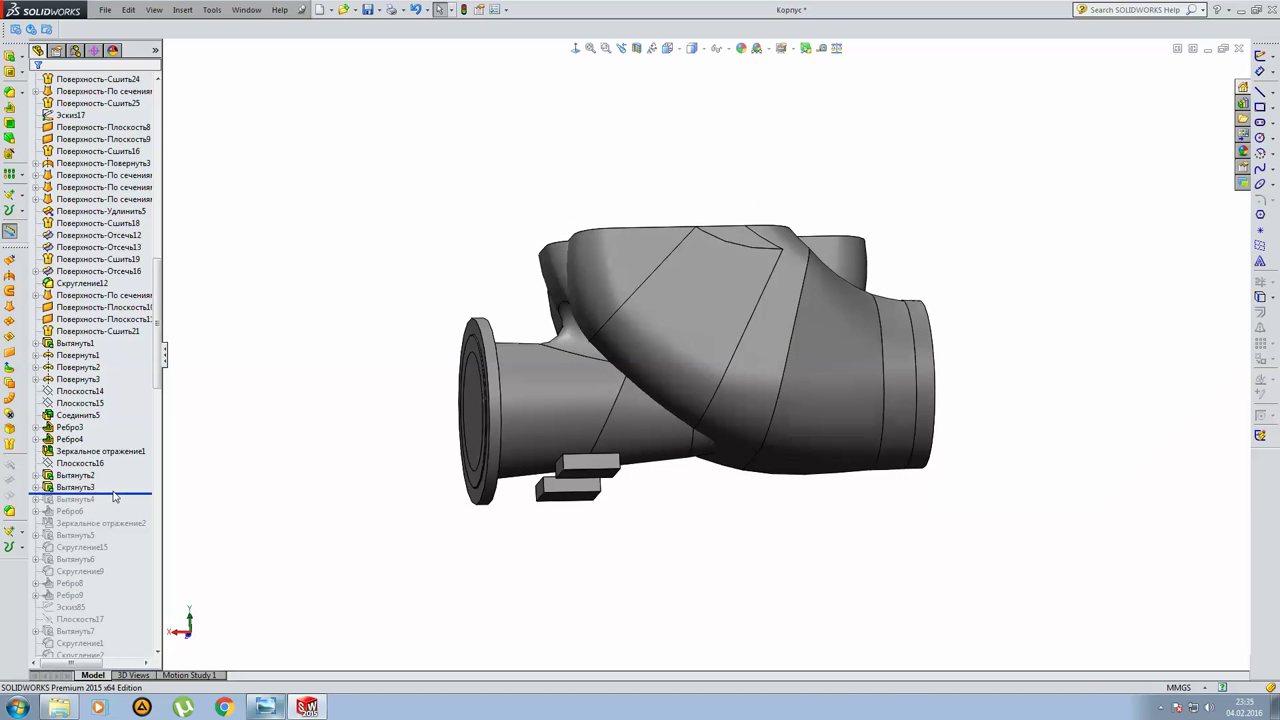
left_click(91, 488)
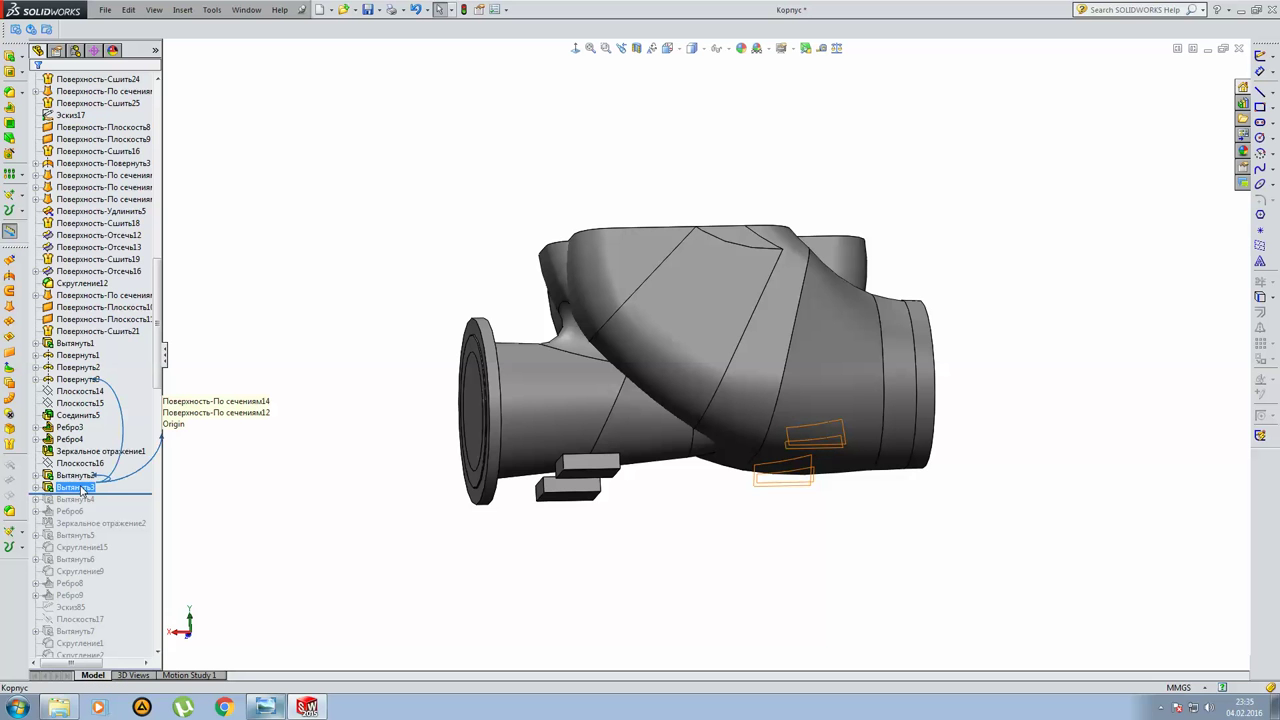
left_click(96, 465)
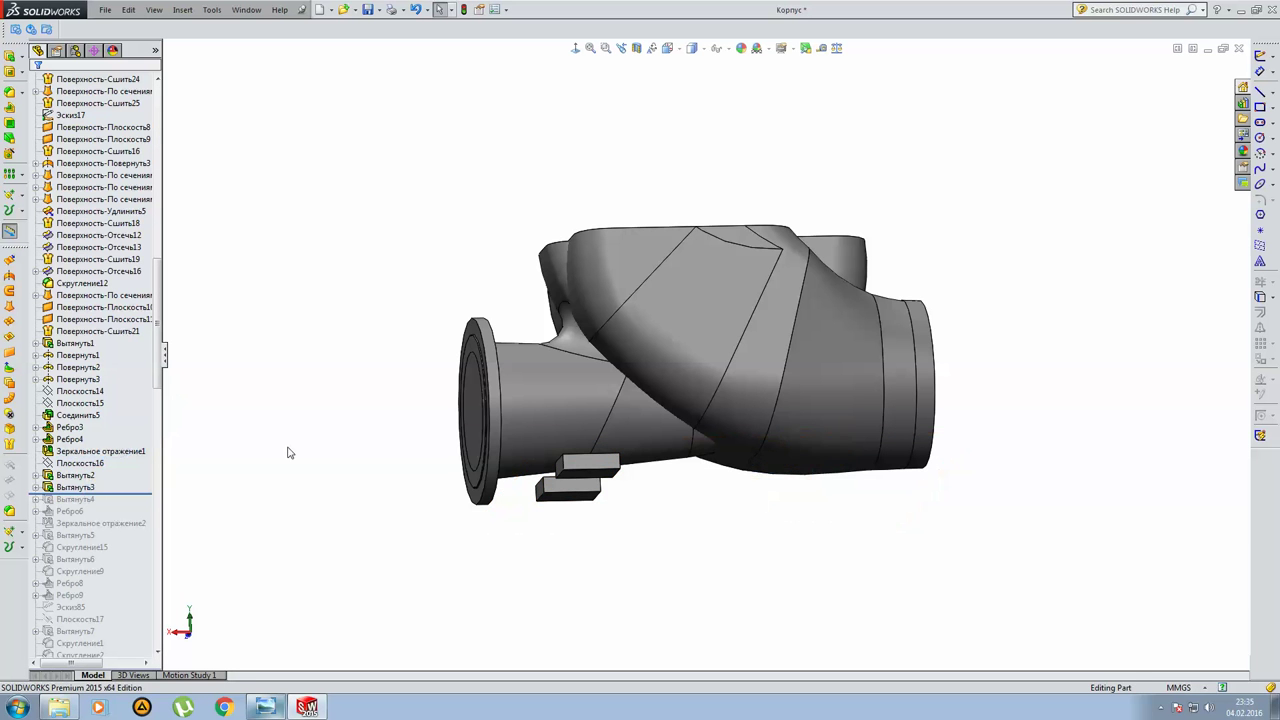
middle_click_drag(286, 449, 360, 434)
left_click(72, 490)
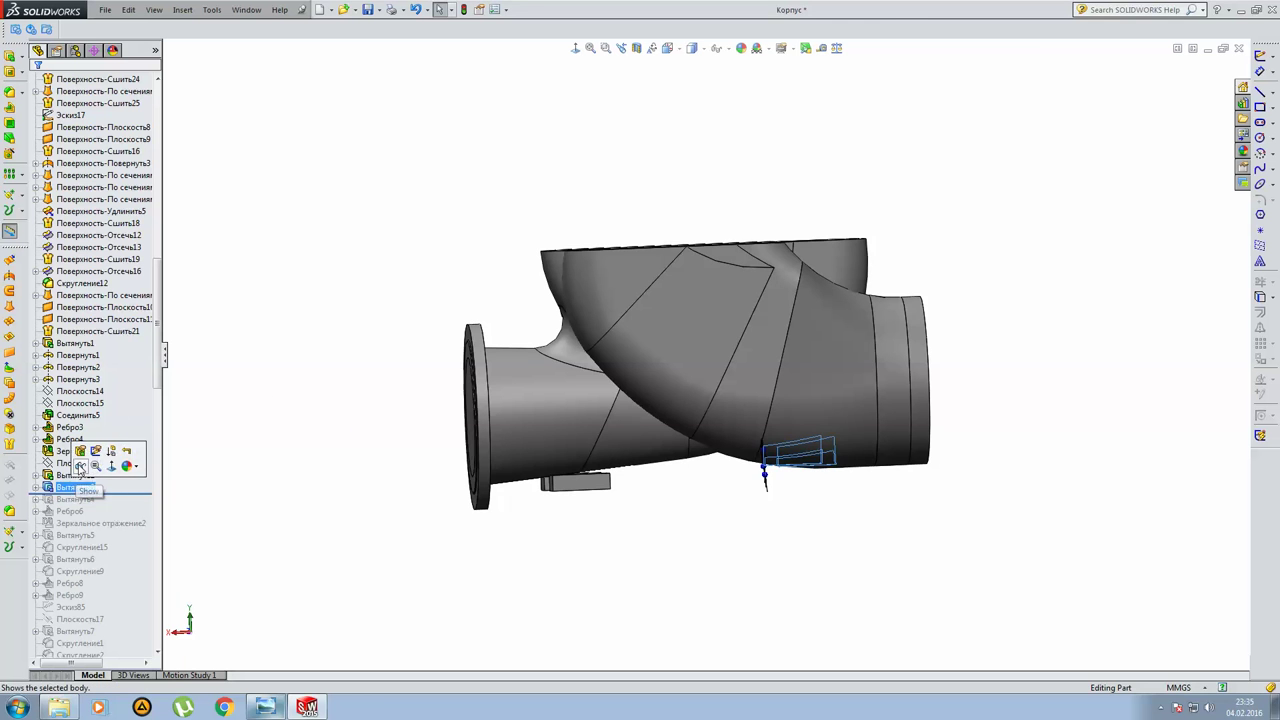
left_click(350, 244)
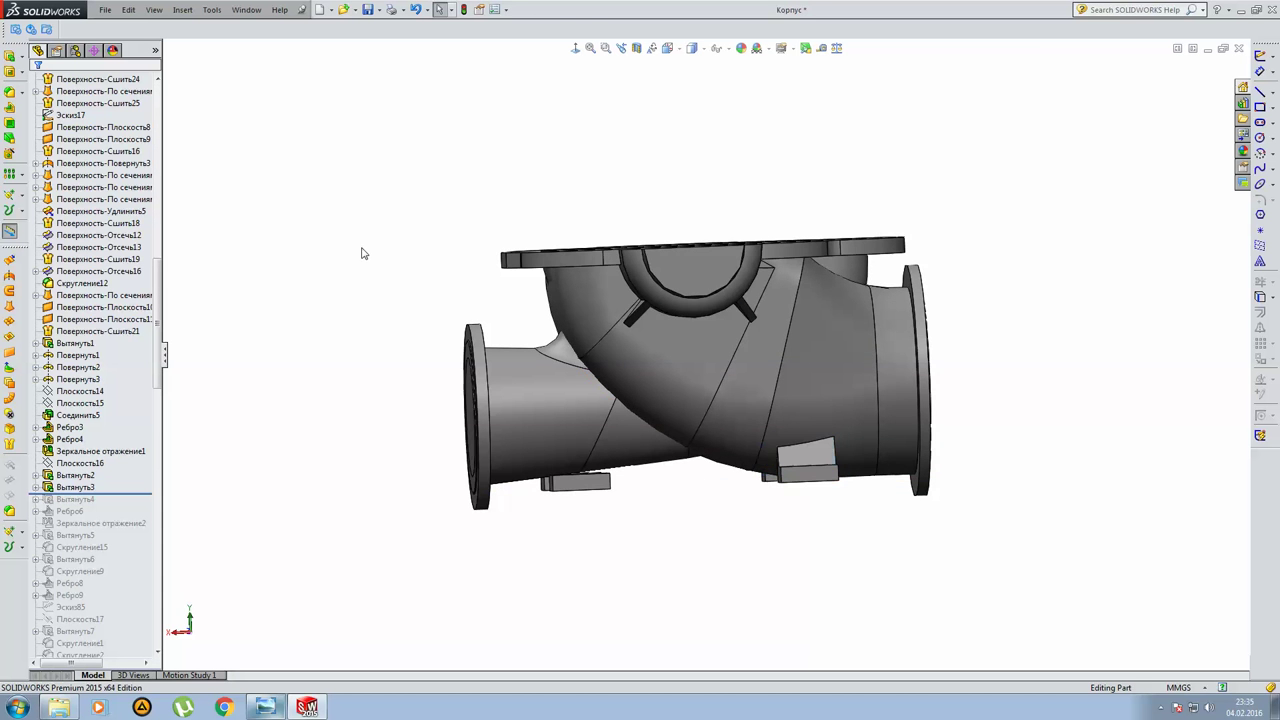
mouse_move(363, 251)
middle_mouse_down()
mouse_move(812, 383)
mouse_move(199, 424)
middle_mouse_up()
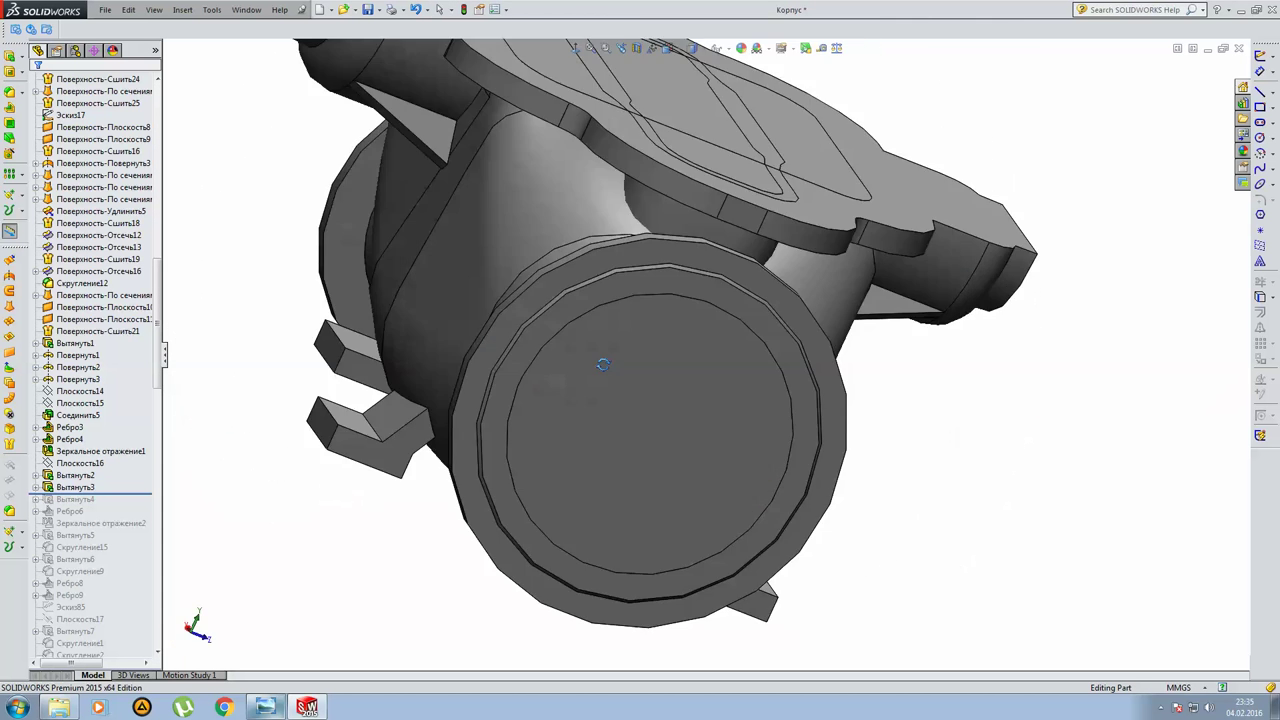
Inspect Вытянуть3's sketch Эскиз78 on the model, then roll forward to rebuild Вытянуть4.
left_click(36, 487)
left_click(73, 488)
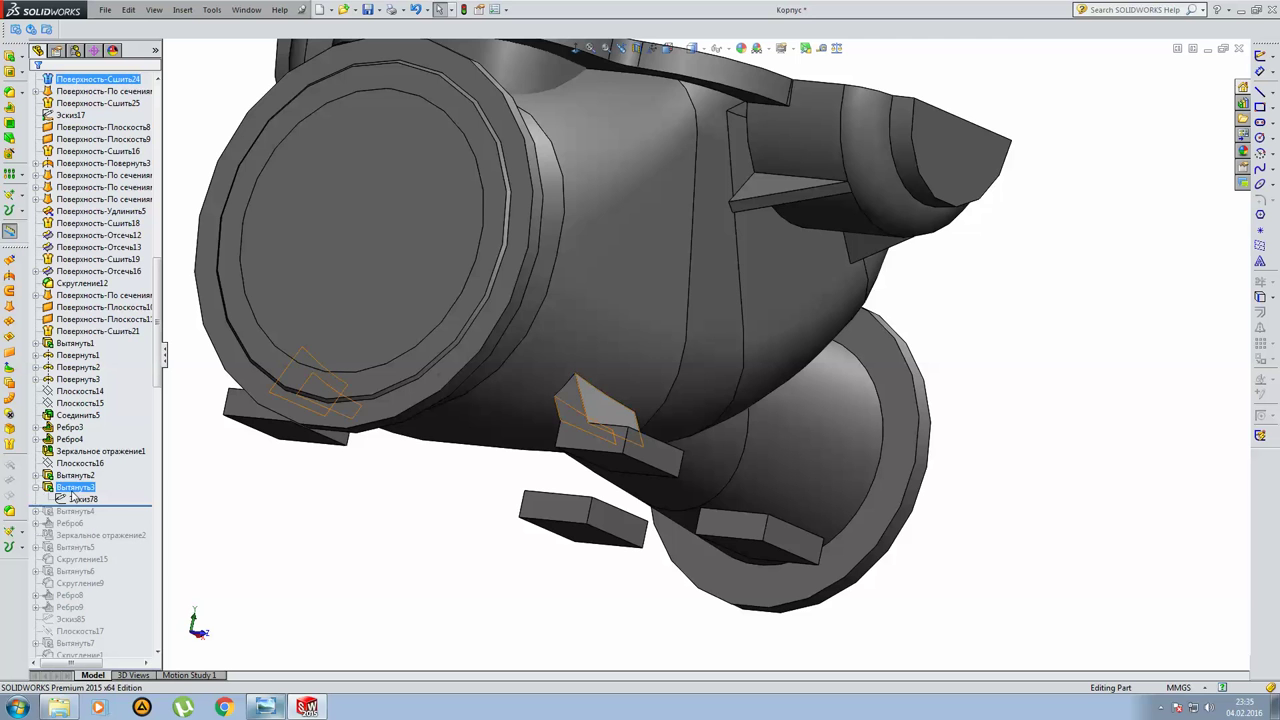
left_click(73, 497)
mouse_move(551, 420)
middle_mouse_down()
mouse_move(493, 440)
mouse_move(815, 451)
middle_mouse_up()
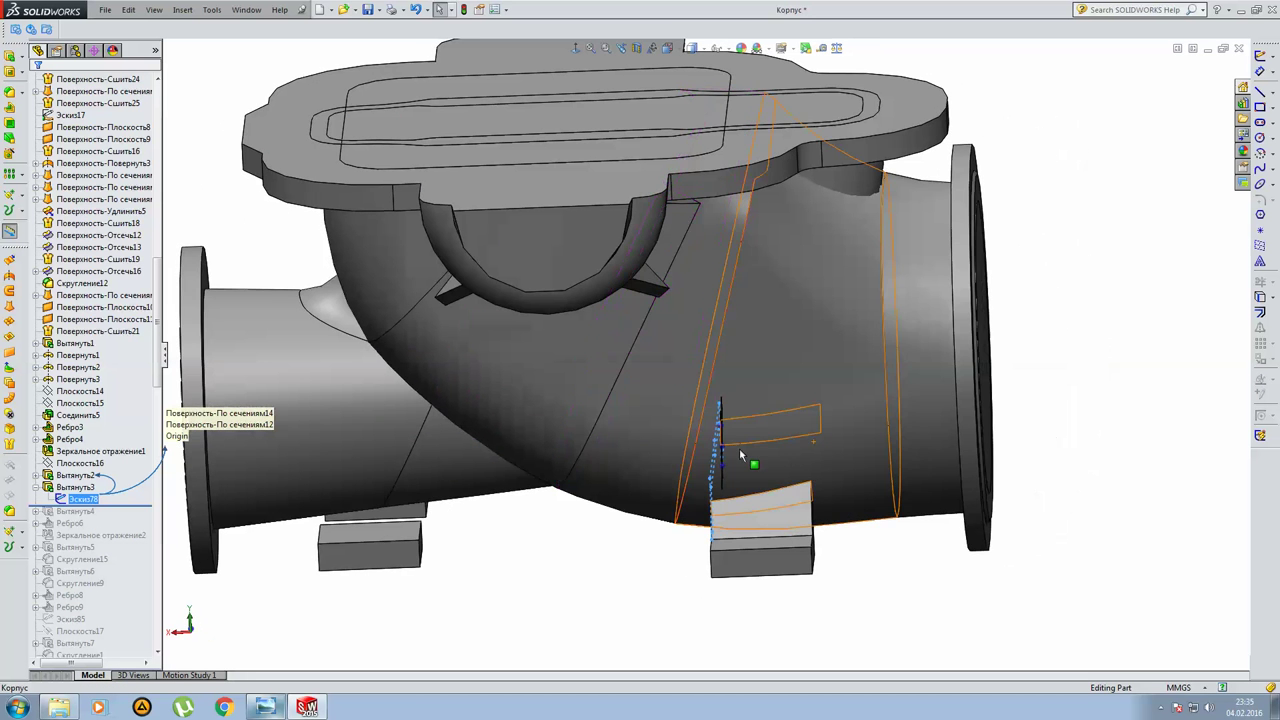
middle_click_drag(739, 448, 560, 430)
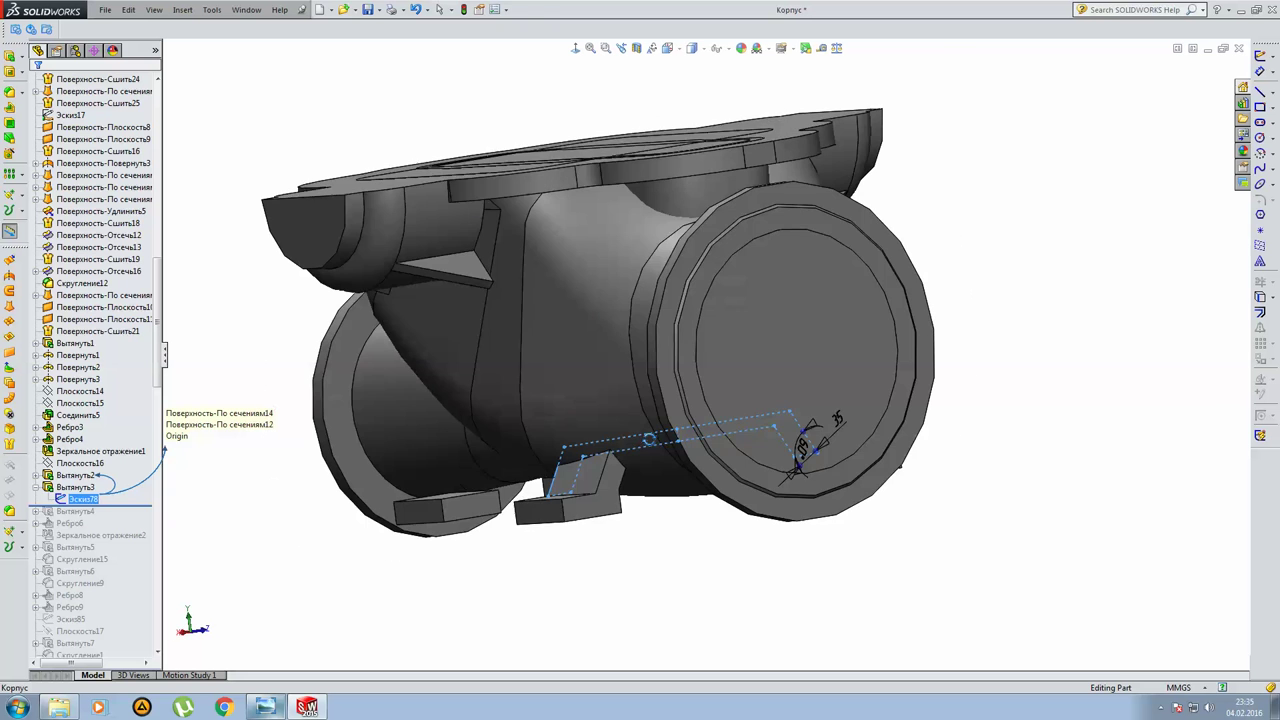
middle_click_drag(649, 440, 586, 443)
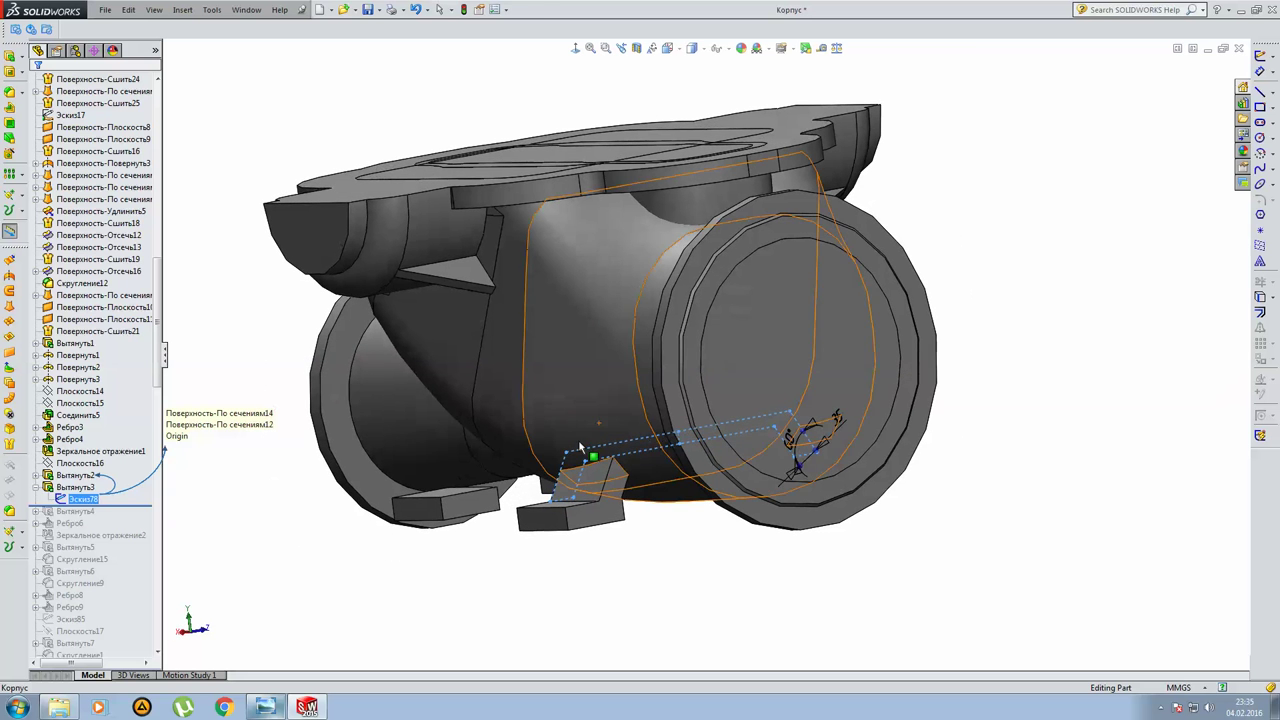
left_click(340, 560)
mouse_move(73, 515)
left_mouse_down()
mouse_move(112, 491)
mouse_move(110, 507)
left_mouse_up()
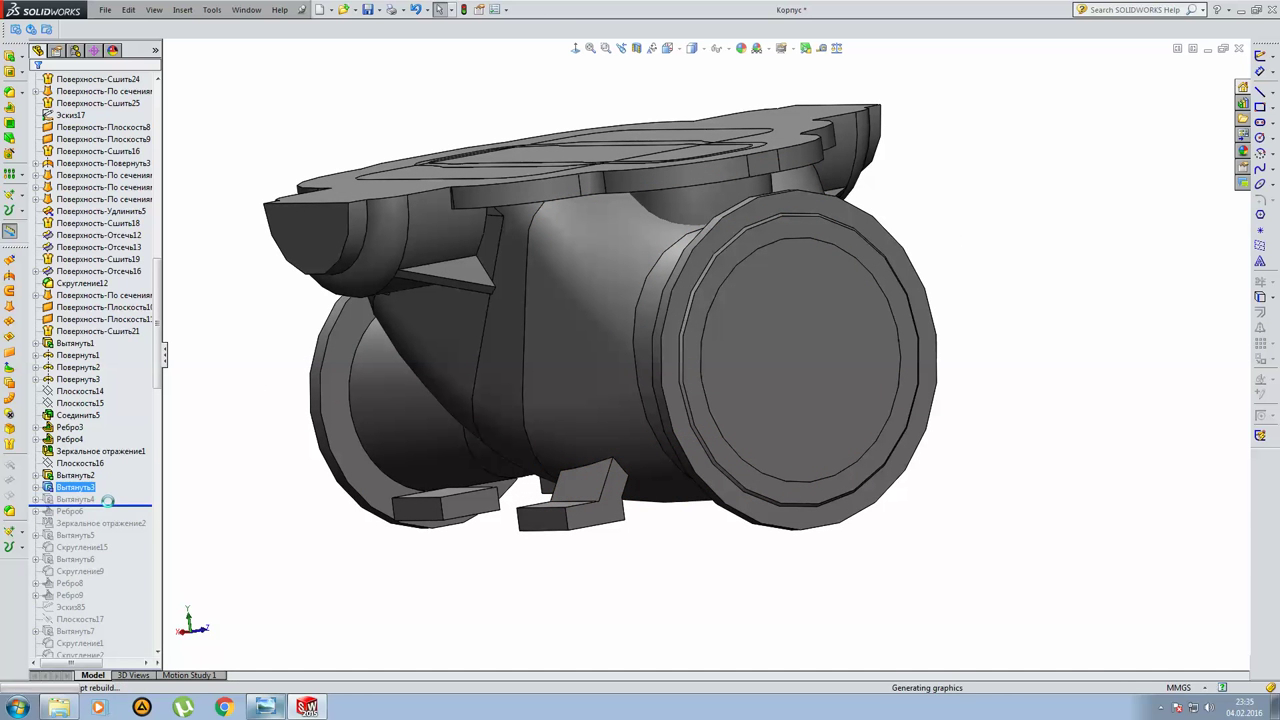
middle_click_drag(782, 564, 703, 529)
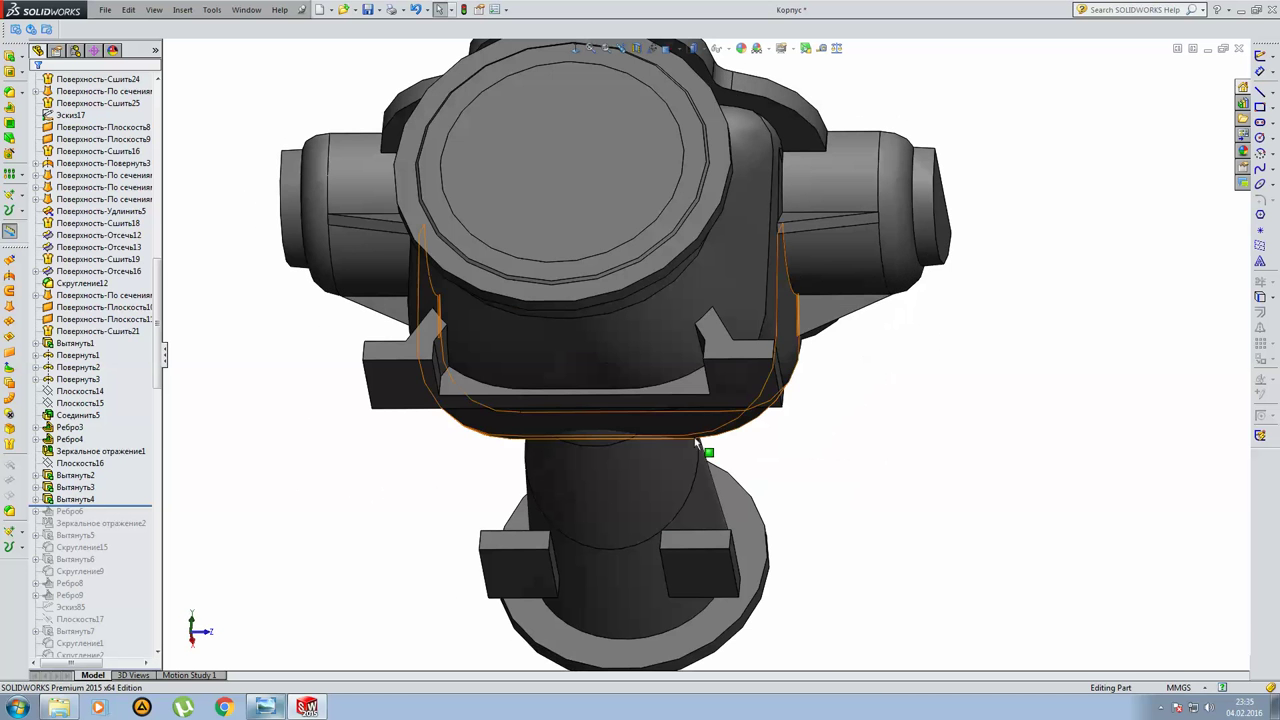
Inspect Вытянуть4's sketch and references from a tilted side view.
mouse_move(537, 419)
middle_mouse_down()
mouse_move(323, 360)
mouse_move(326, 163)
mouse_move(507, 401)
mouse_move(420, 455)
middle_mouse_up()
left_click(75, 499)
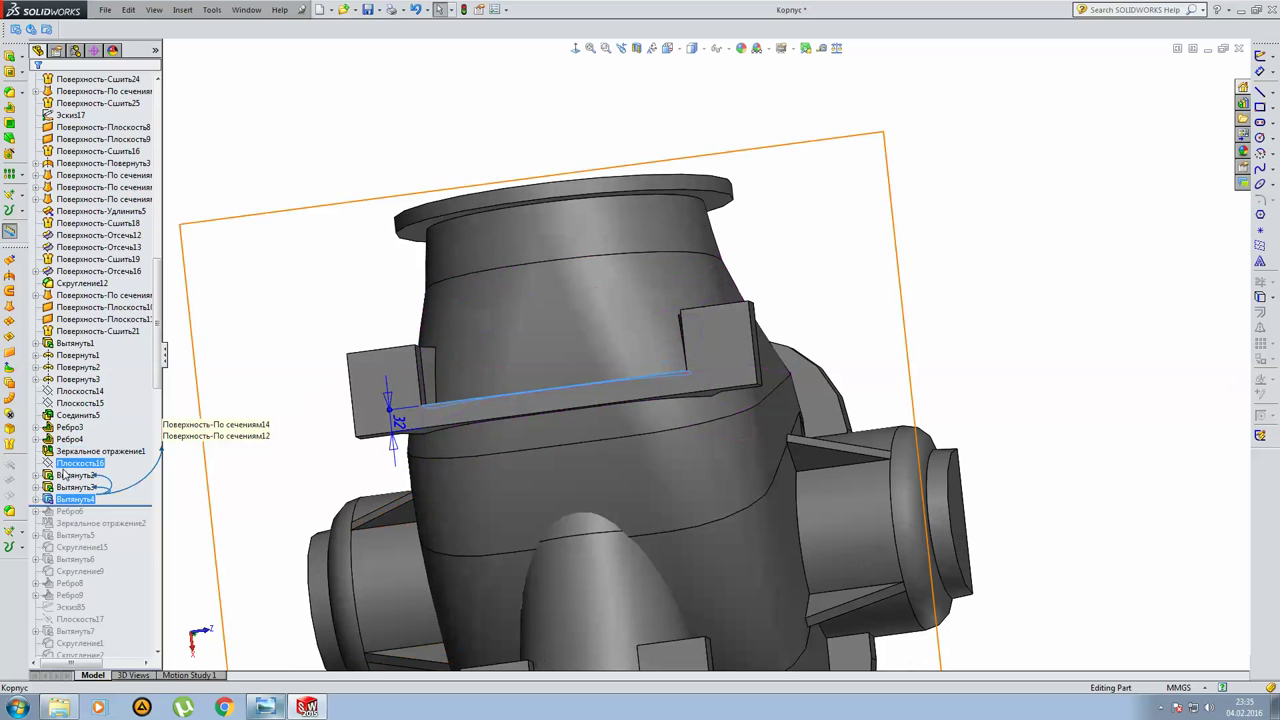
left_click(230, 488)
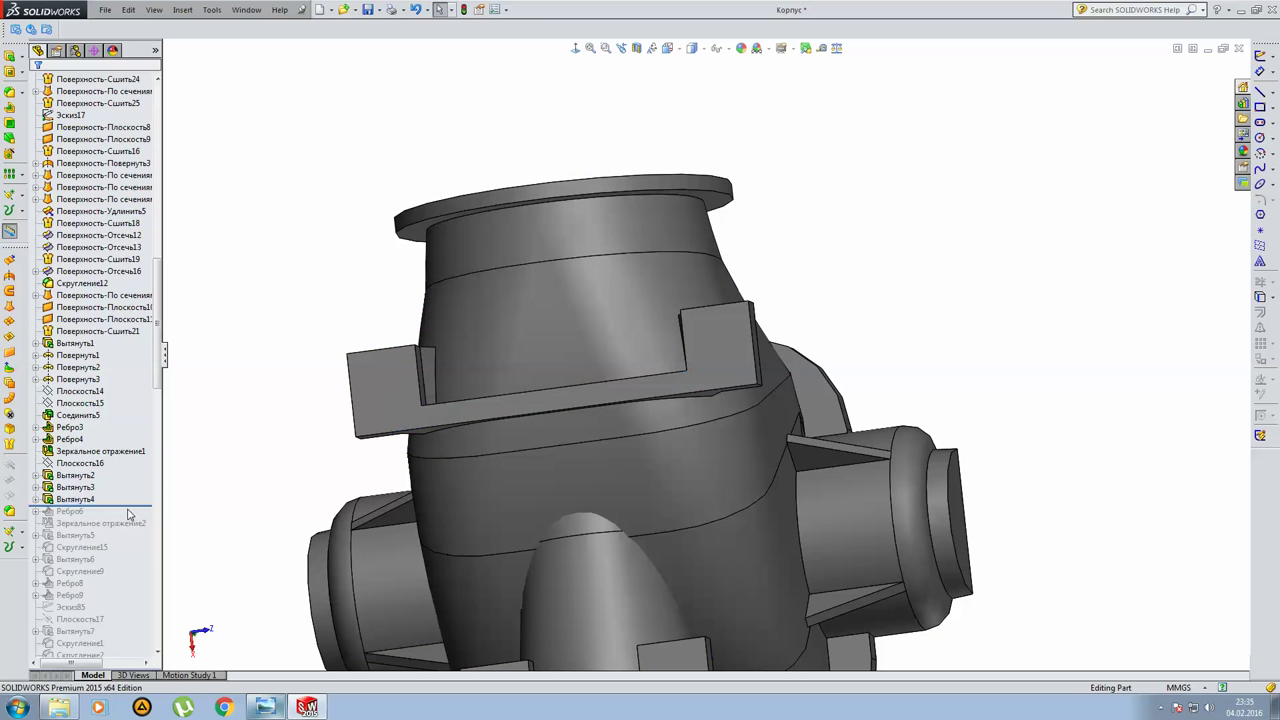
Roll forward past Ребро6 and select the new rib beneath the angled block.
left_click_drag(134, 506, 133, 516)
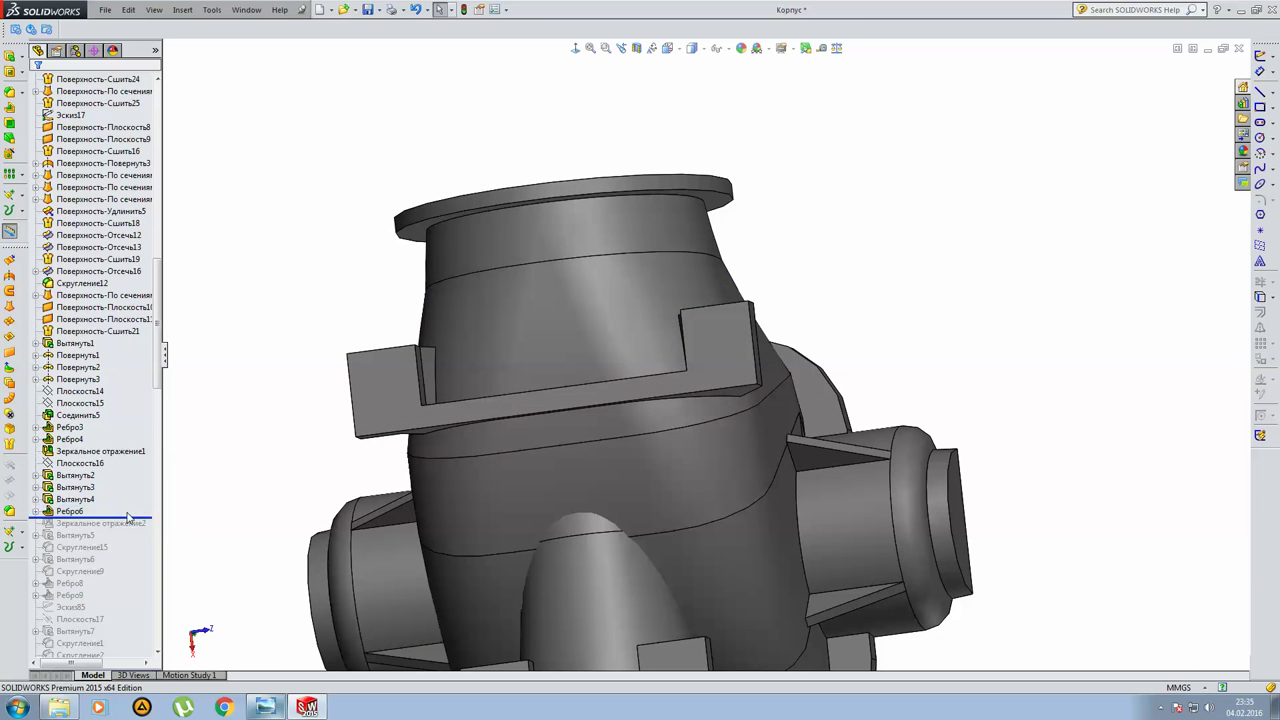
middle_click_drag(652, 437, 489, 517)
left_click(64, 512)
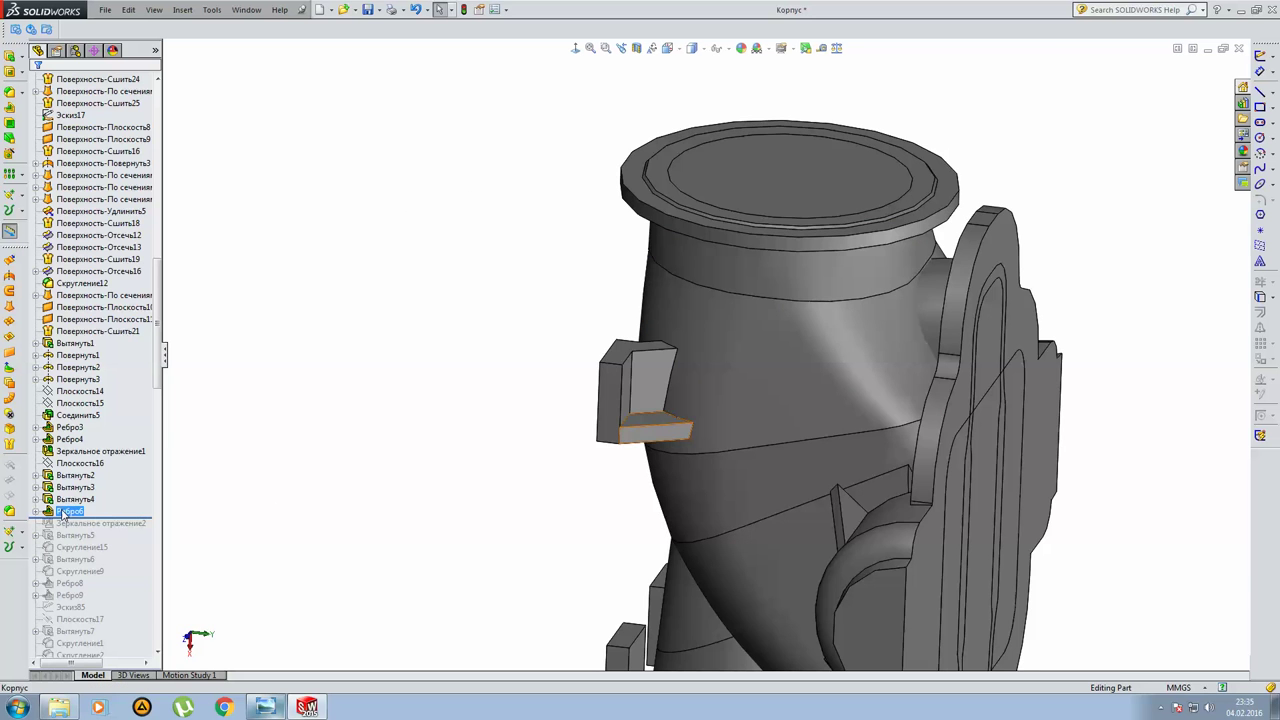
left_click(66, 511)
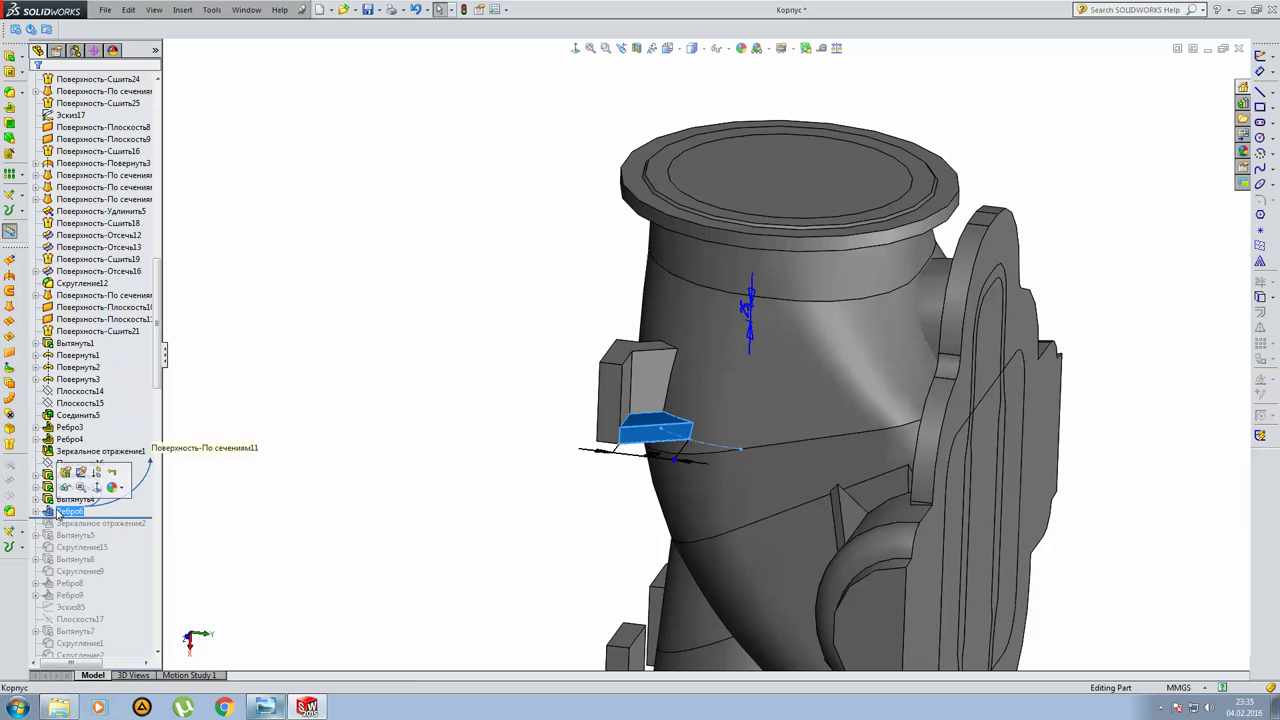
mouse_move(457, 420)
middle_mouse_down()
mouse_move(414, 431)
mouse_move(504, 430)
mouse_move(631, 629)
middle_mouse_up()
key("ctrl+1")
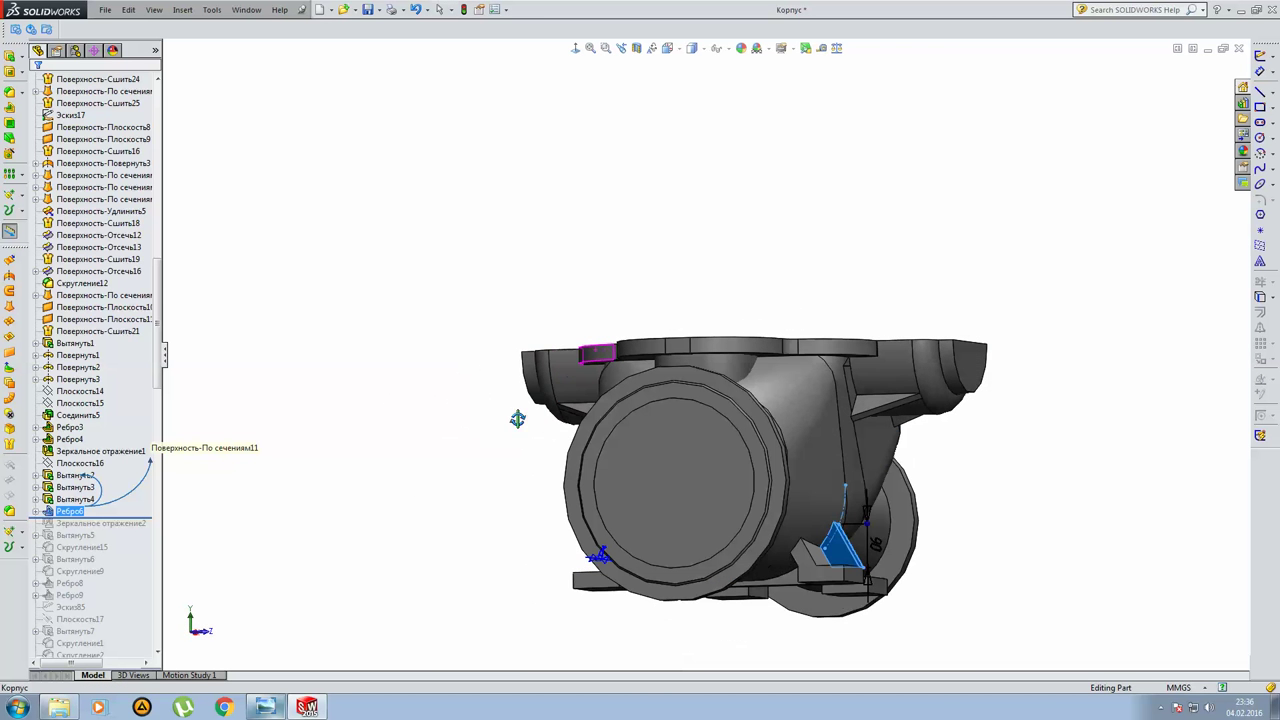
left_click(268, 507)
left_click(41, 512)
left_click(36, 512)
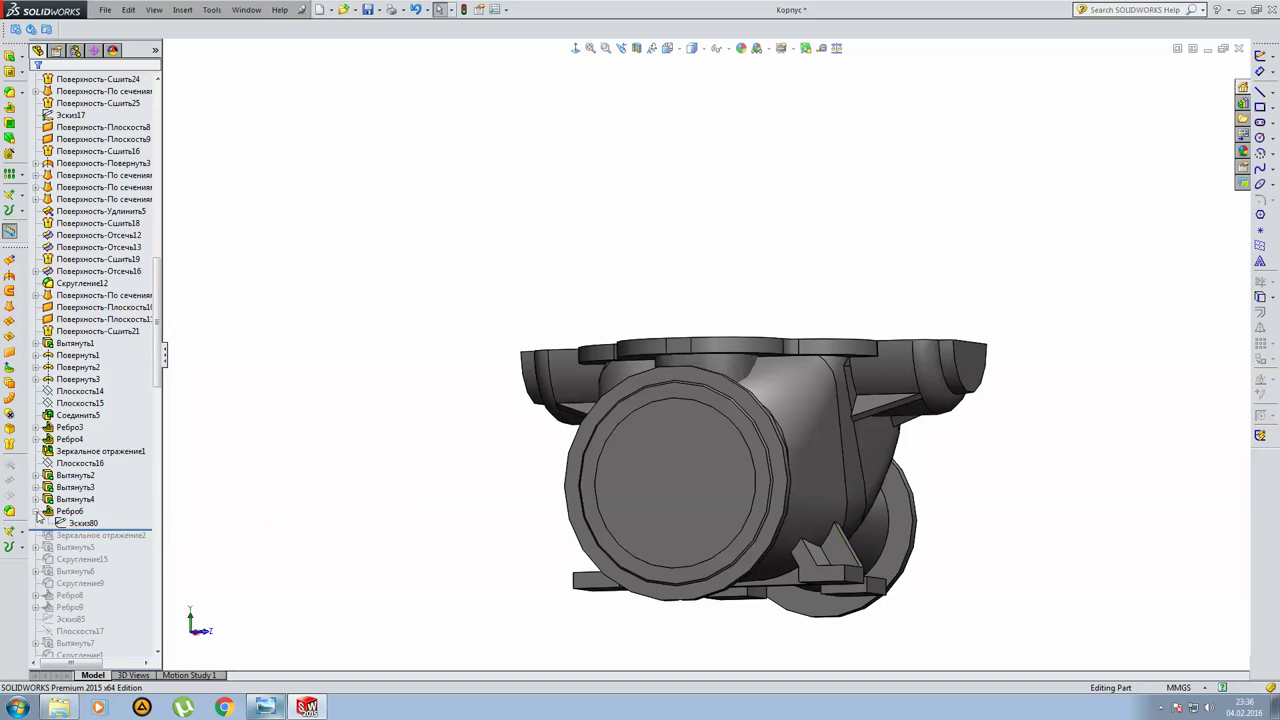
left_click(70, 511)
left_click(74, 483)
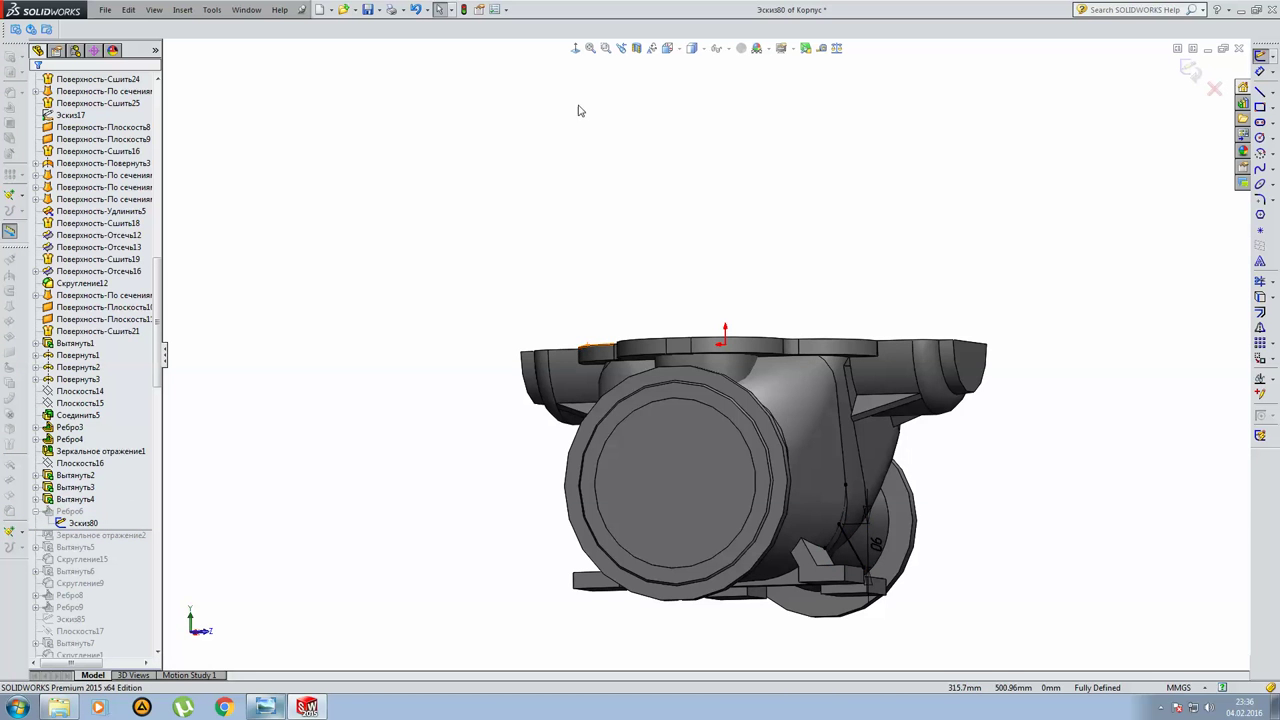
left_click(576, 48)
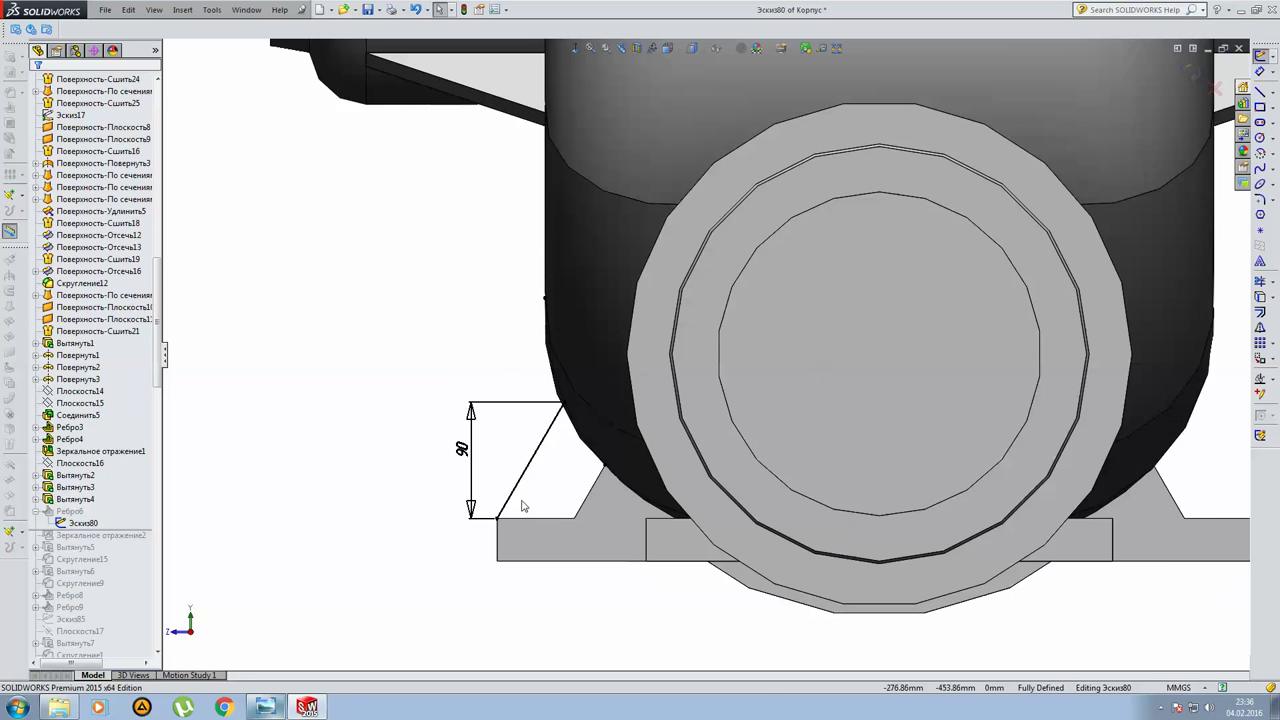
scroll(521, 506, "down", 3)
scroll(610, 410, "down", 2)
scroll(612, 410, "up", 3)
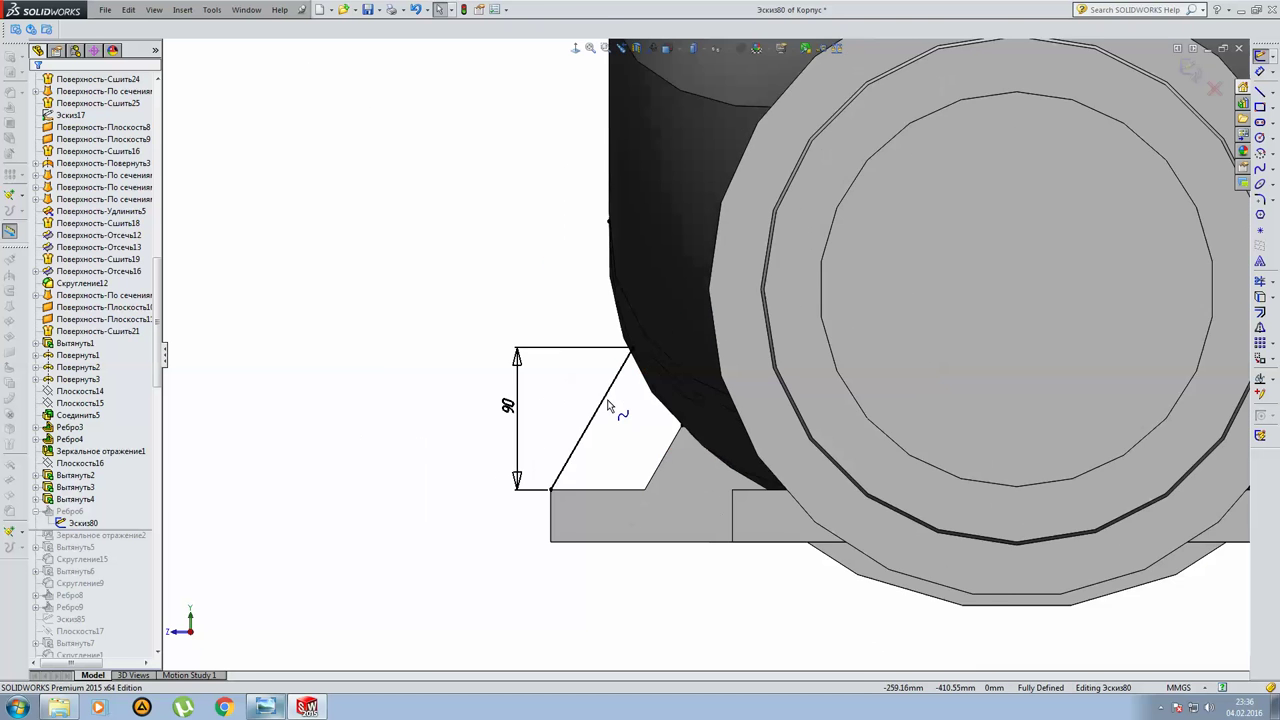
scroll(610, 405, "up", 4)
mouse_move(617, 400)
middle_mouse_down()
mouse_move(721, 393)
mouse_move(735, 360)
middle_mouse_up()
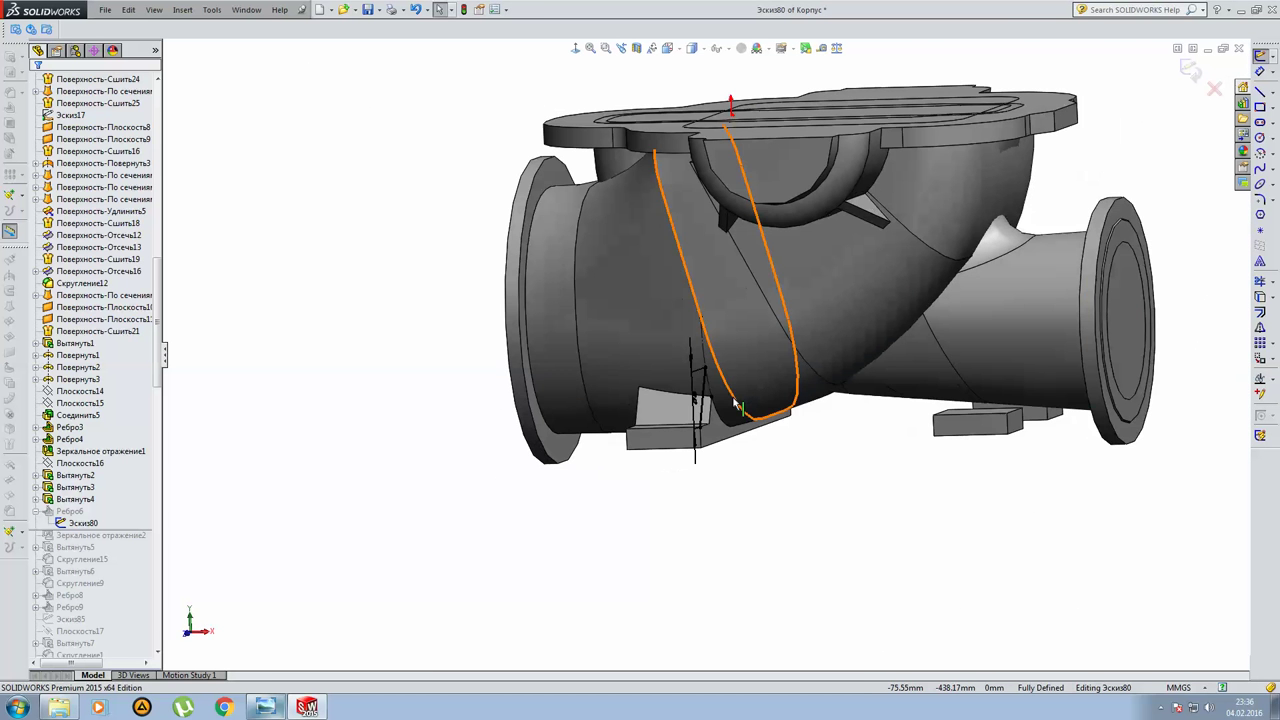
left_click(1190, 70)
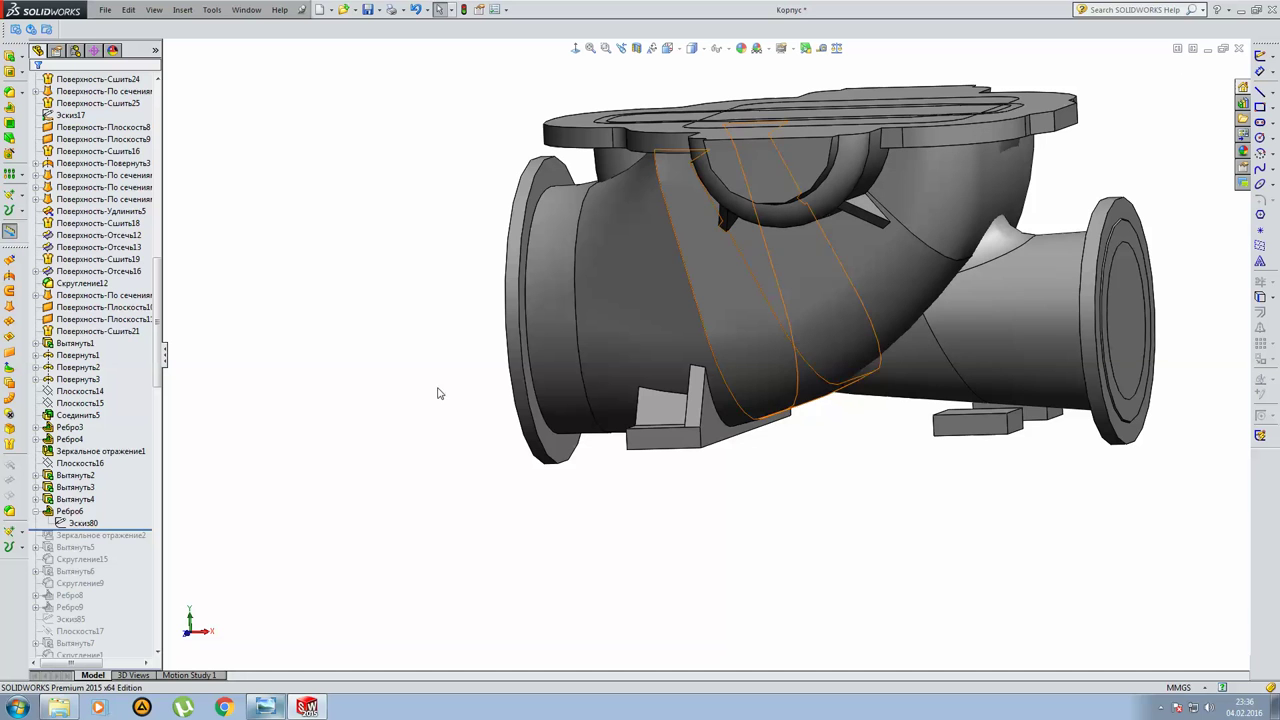
Roll forward to include Зеркальное отражение2 and inspect the mirrored Ребро6 rib.
left_click(45, 512)
left_click(146, 535)
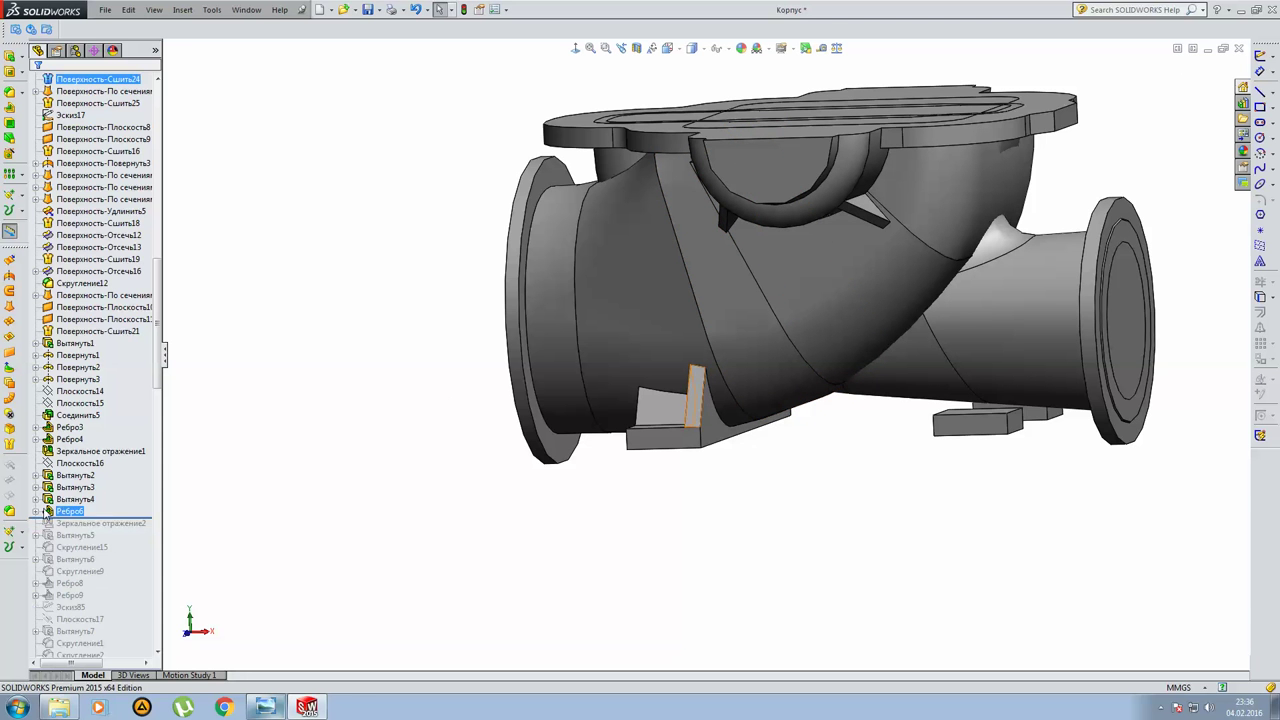
left_click_drag(150, 518, 150, 529)
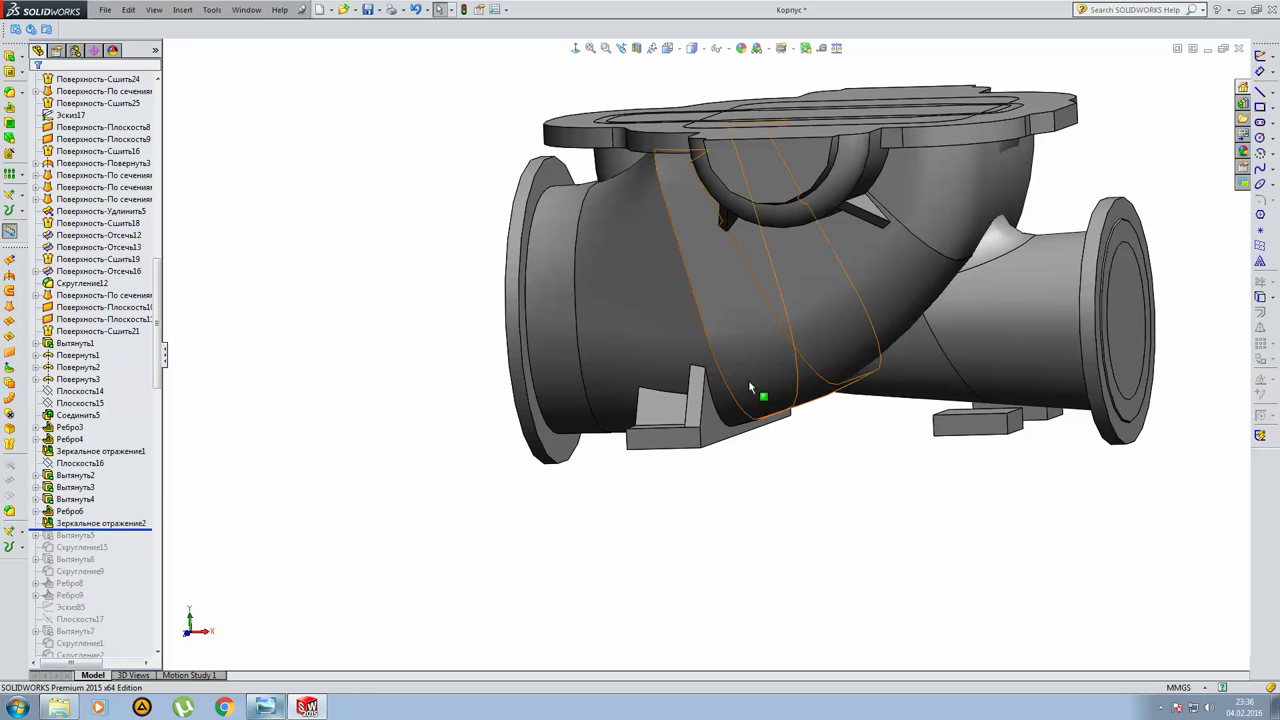
mouse_move(778, 488)
middle_mouse_down()
mouse_move(611, 486)
mouse_move(1180, 383)
mouse_move(928, 424)
middle_mouse_up()
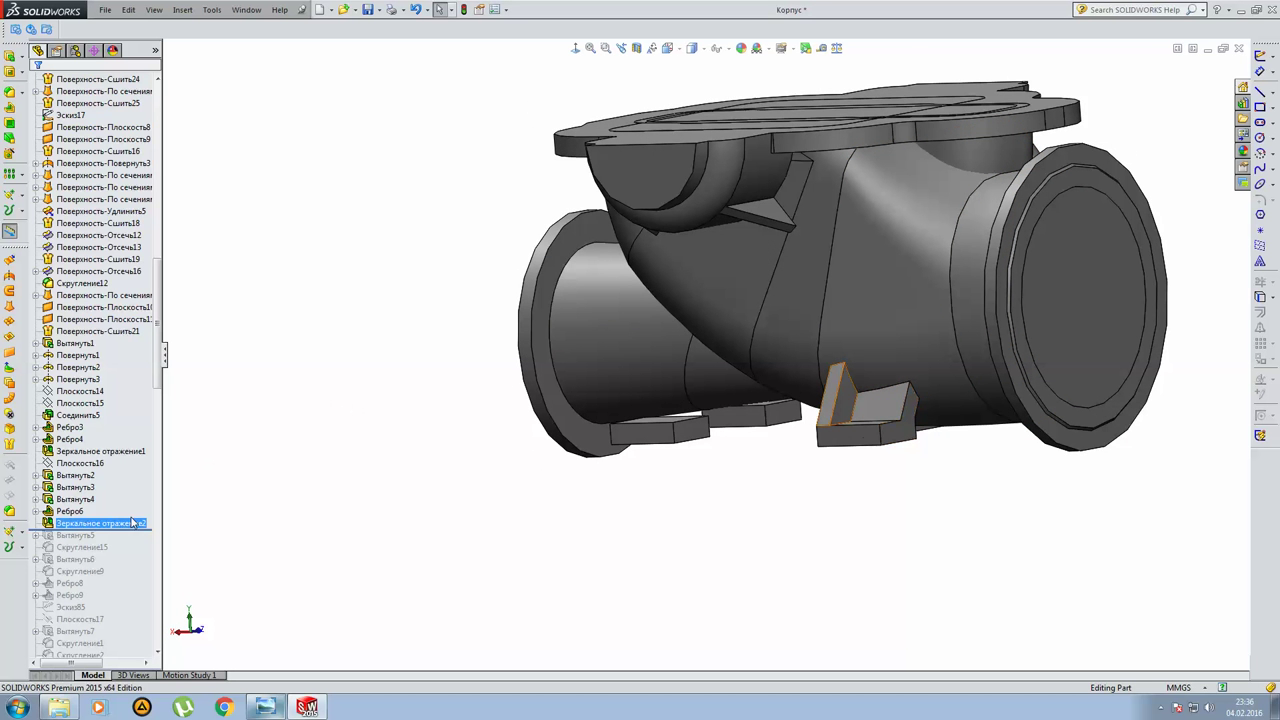
Roll forward to include Вытянуть5 and expand it to show Эскиз81.
left_click_drag(122, 530, 122, 541)
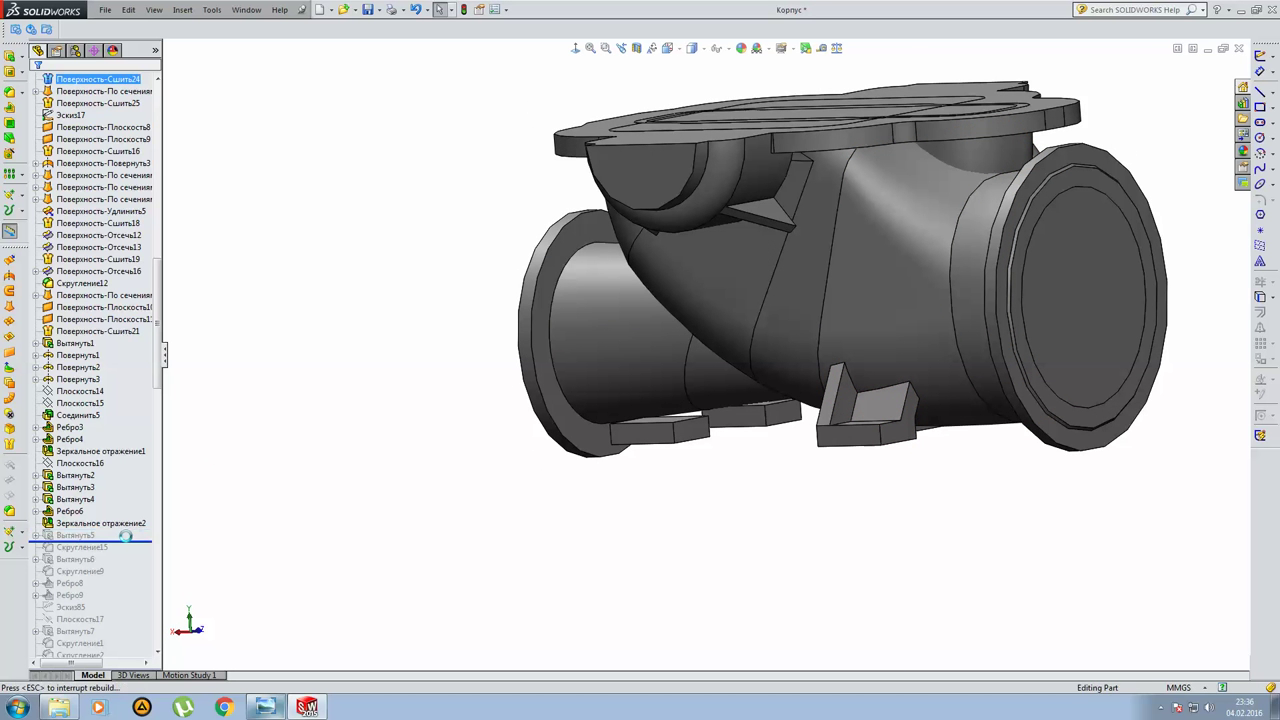
middle_click_drag(648, 428, 745, 333)
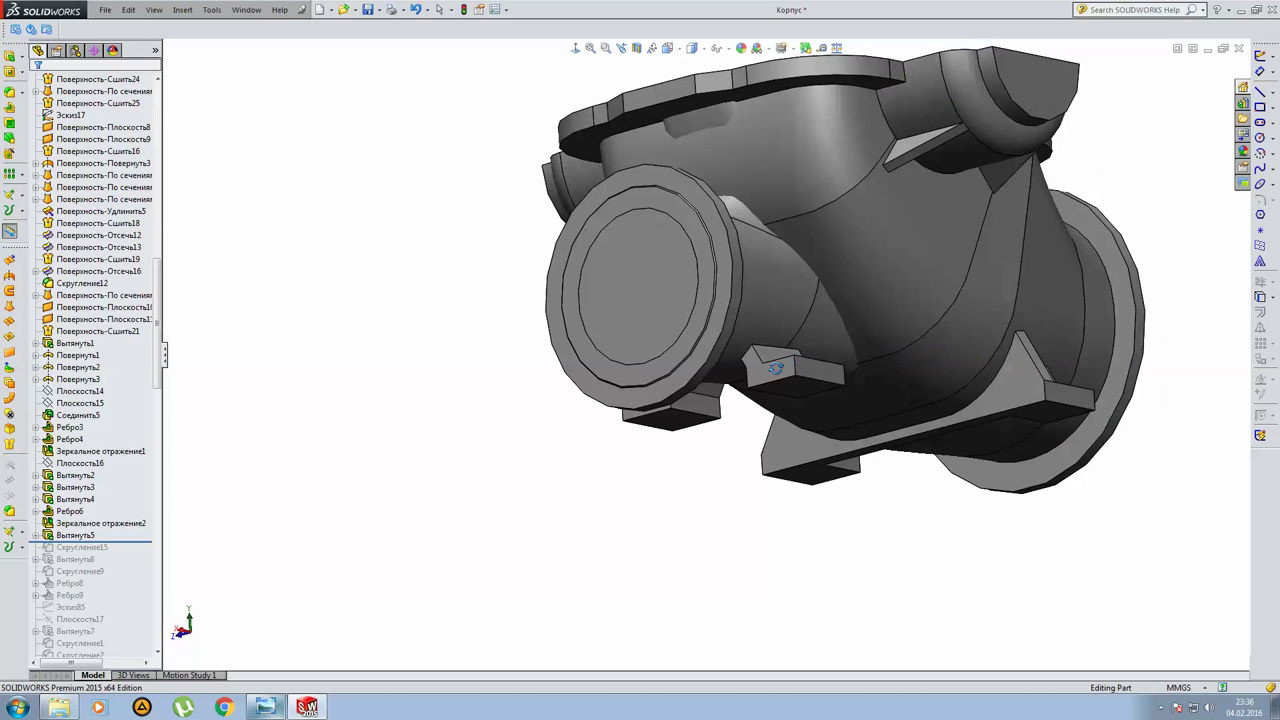
middle_click_drag(745, 333, 737, 423)
left_click(35, 536)
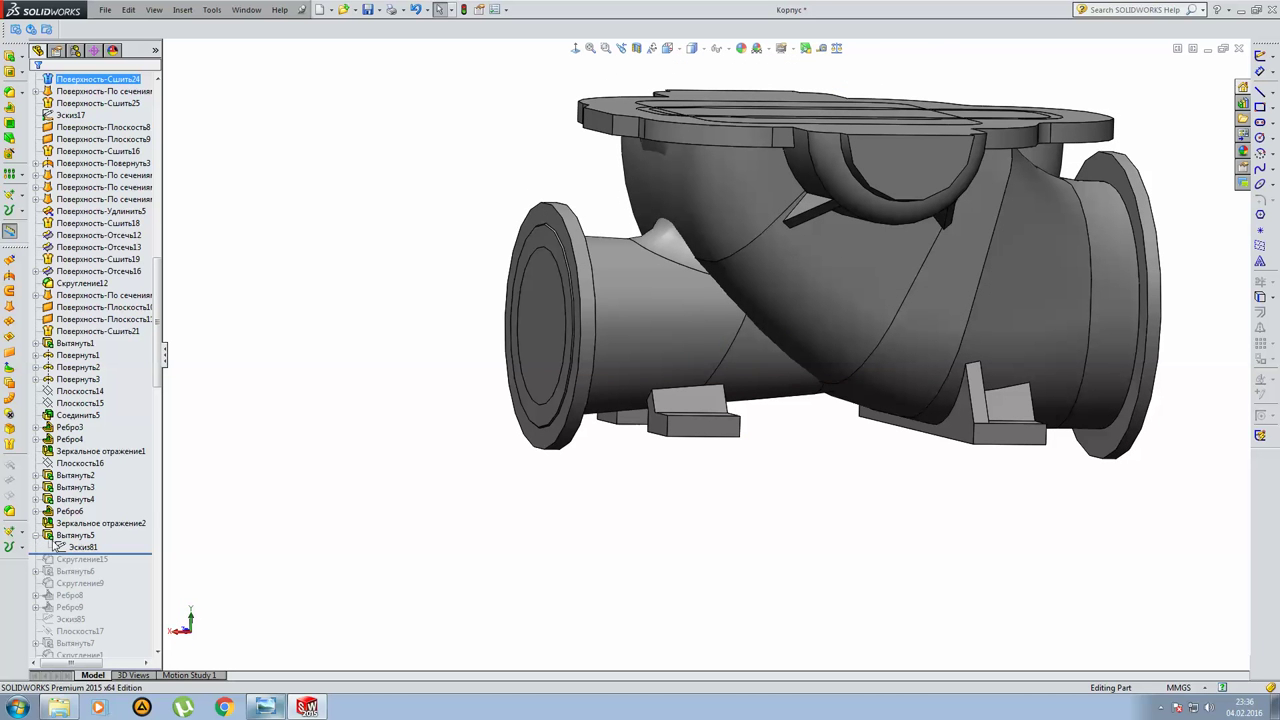
left_click(80, 547)
left_click(88, 509)
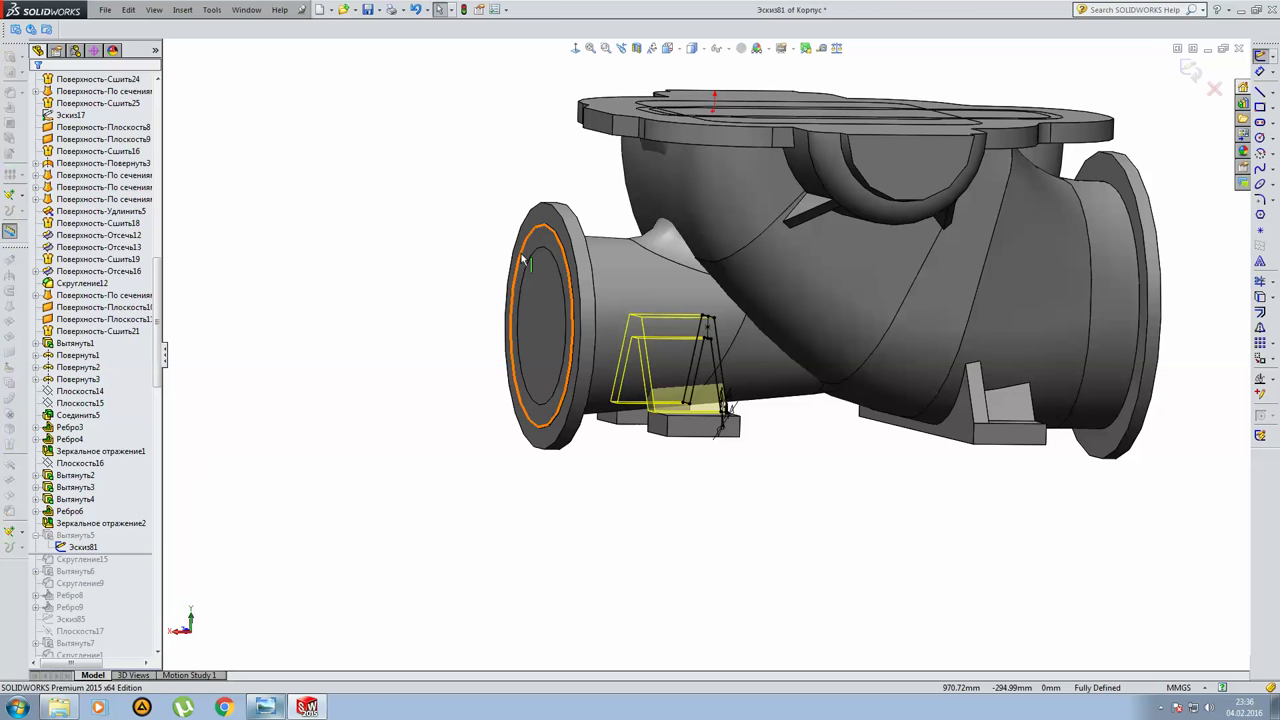
left_click(576, 48)
left_click(576, 50)
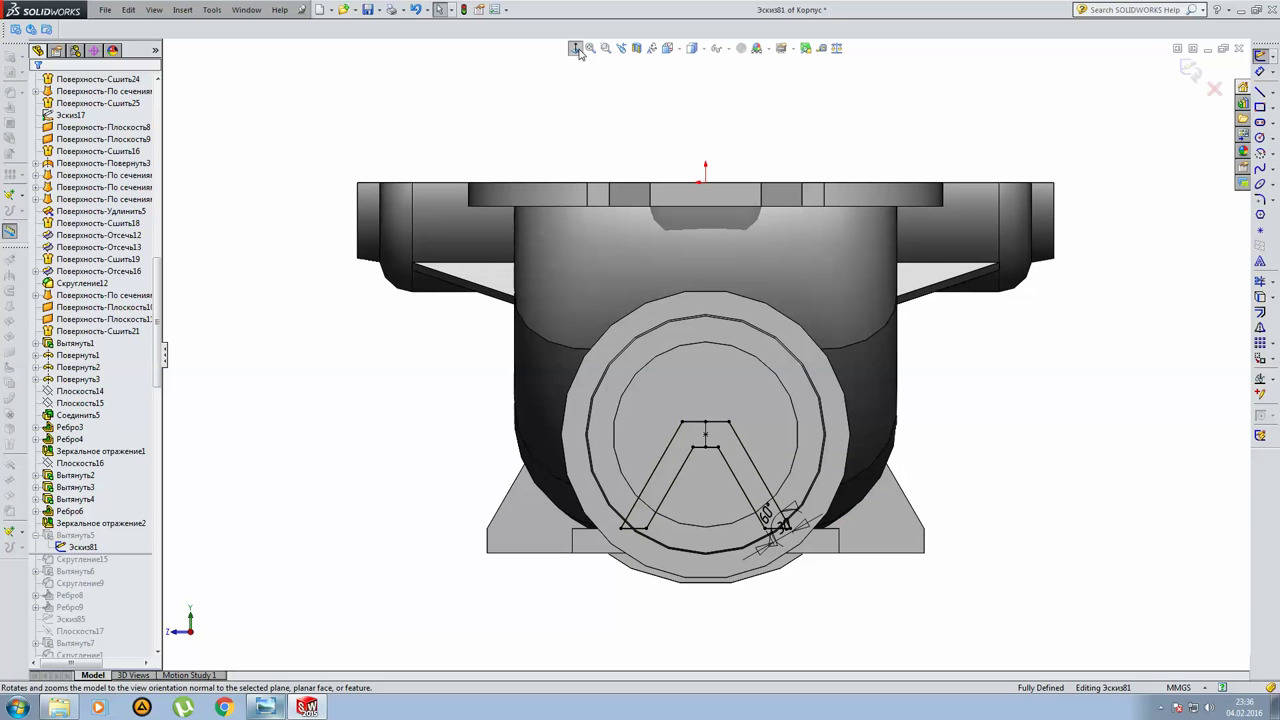
left_click(1214, 88)
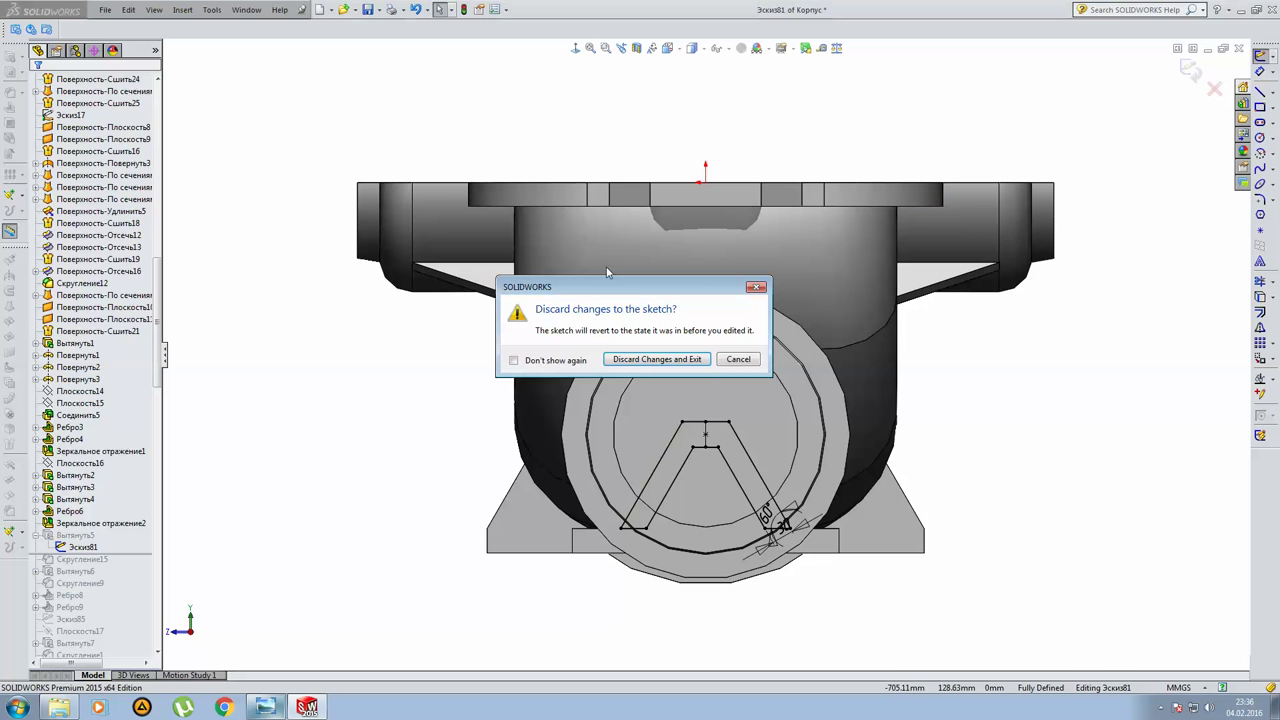
left_click(656, 359)
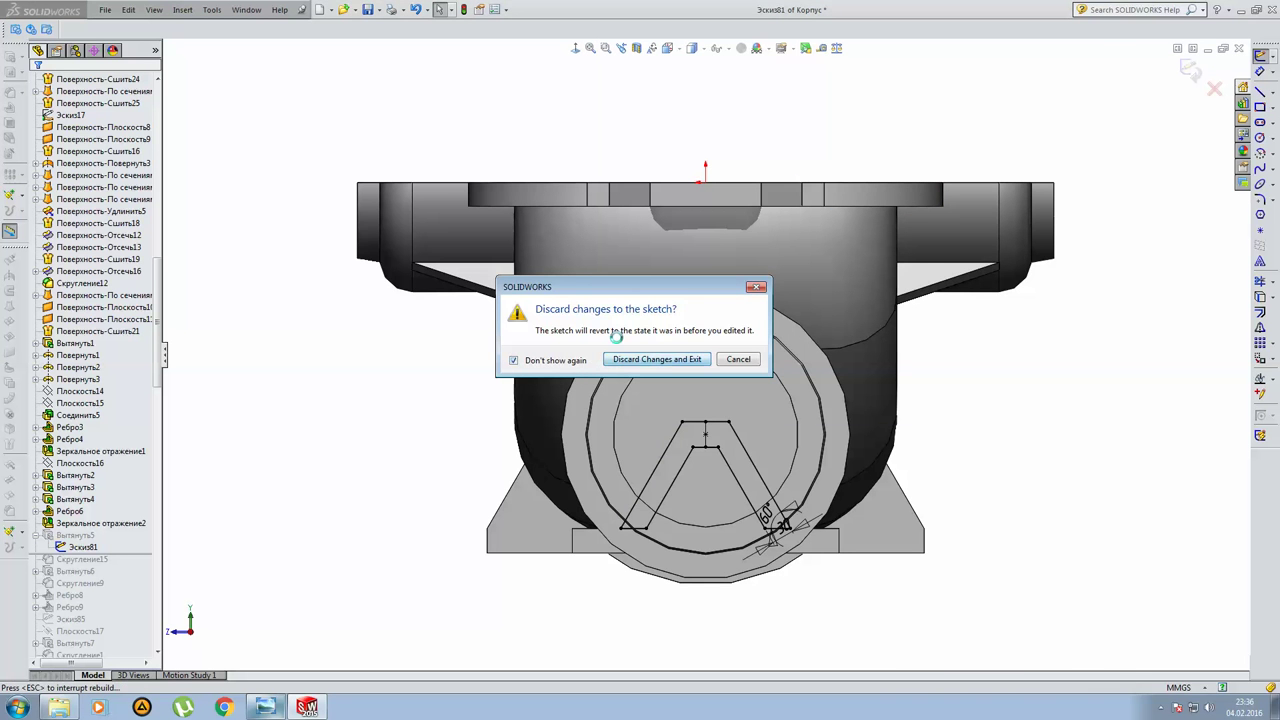
key("ctrl+1")
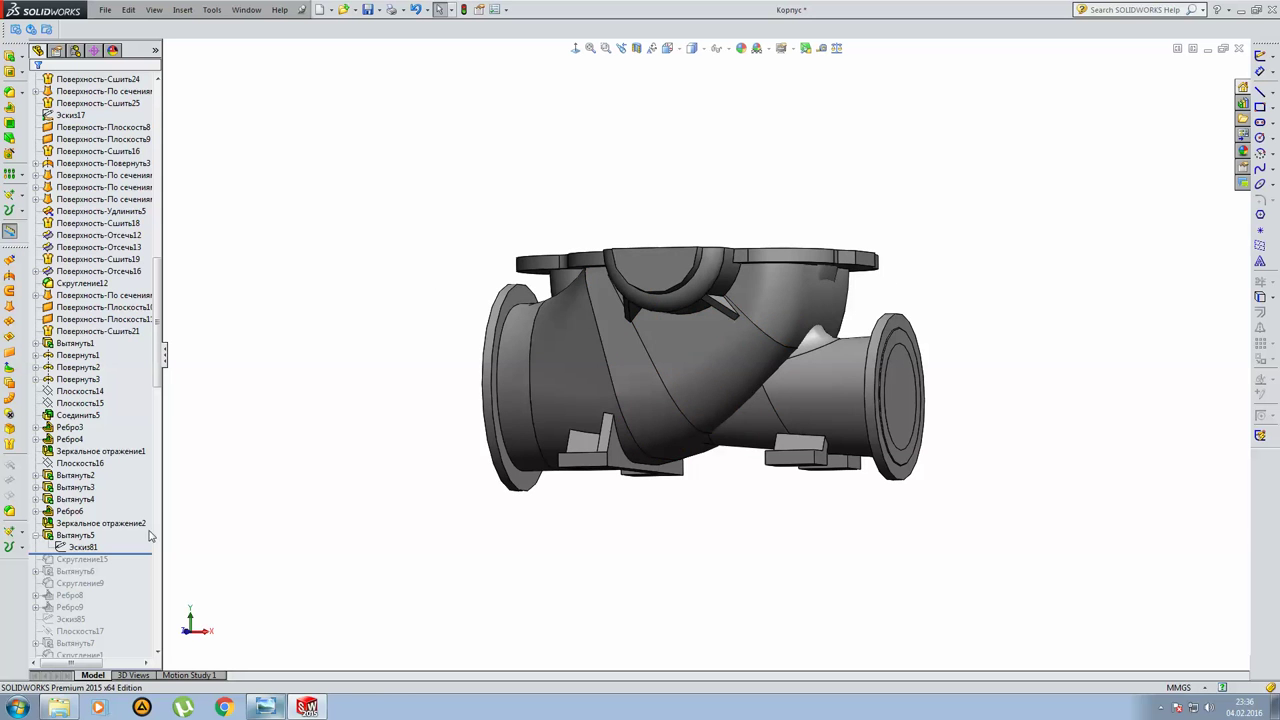
Fit the housing in view and roll forward to add the Скругление15 fillet.
scroll(221, 500, "down", 3)
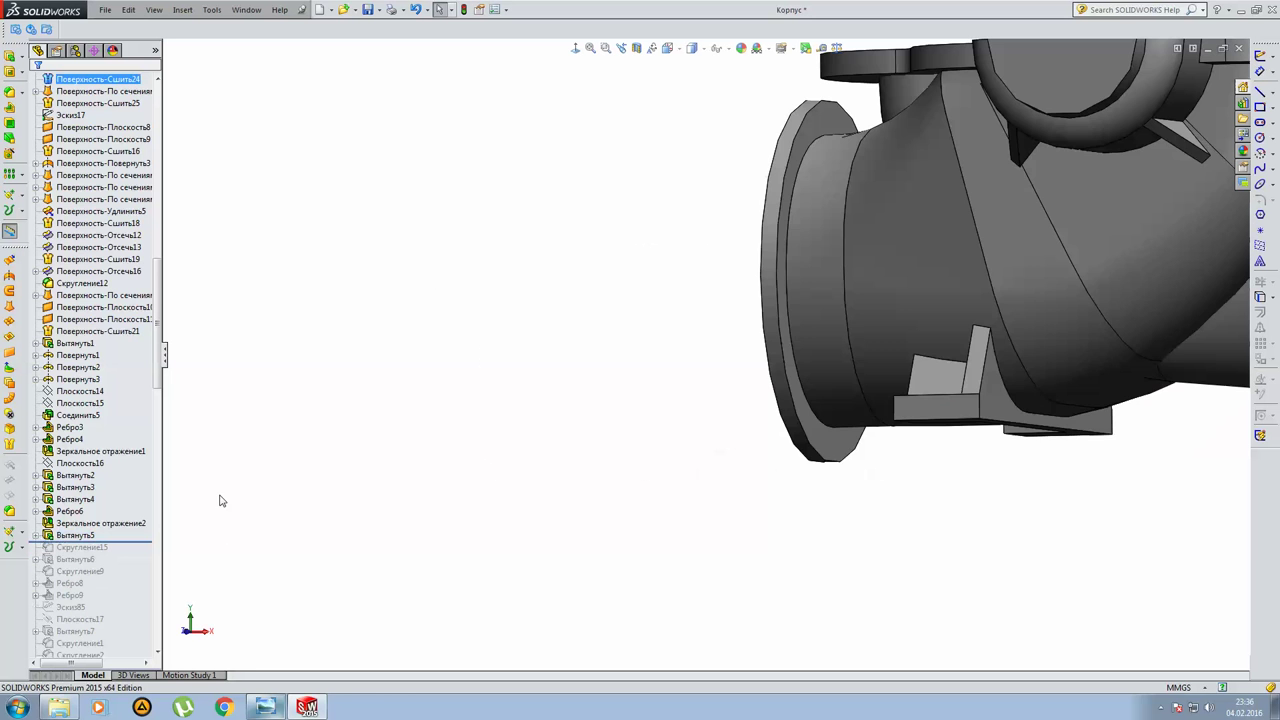
scroll(336, 399, "down", 2)
scroll(998, 383, "up", 2)
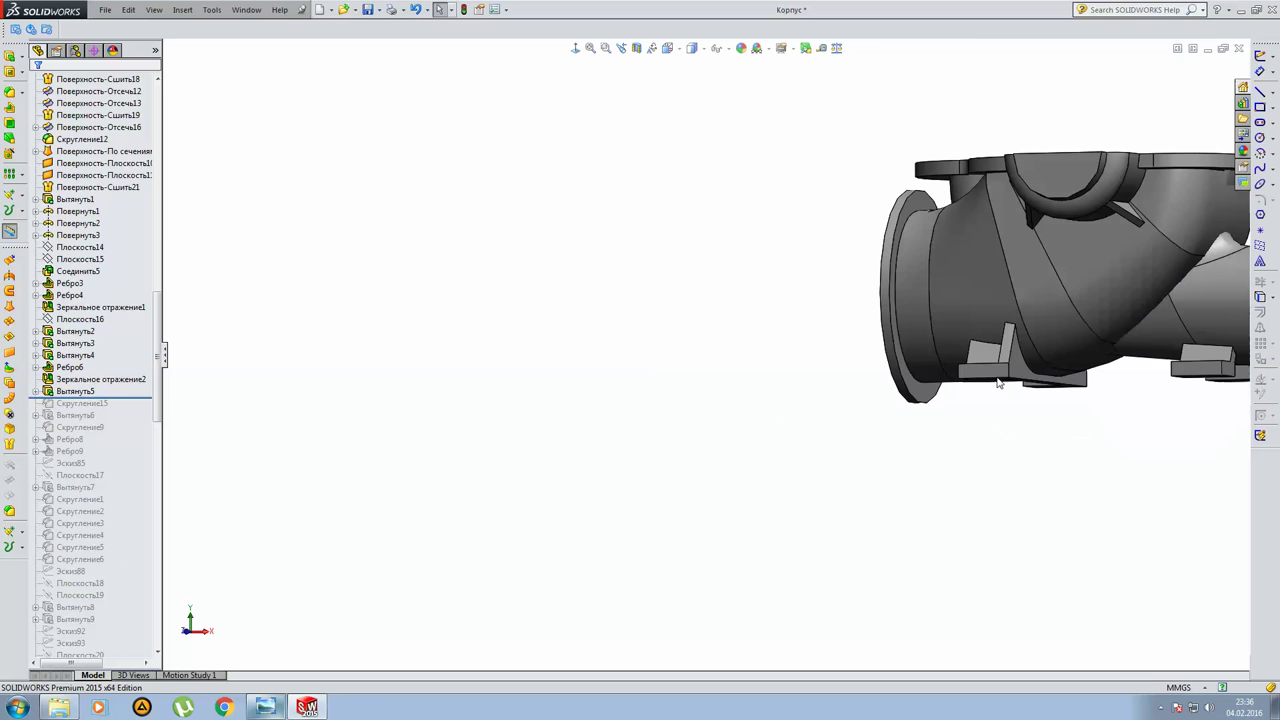
left_click(588, 43)
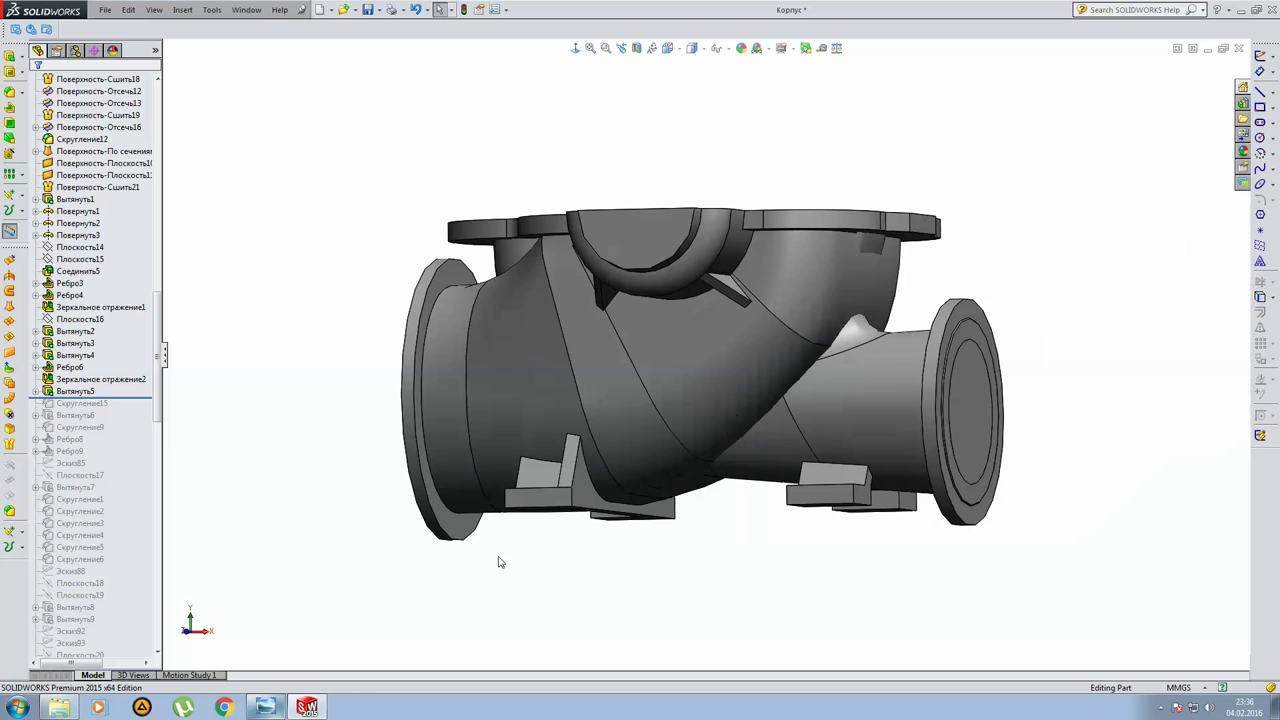
scroll(110, 446, "down", 3)
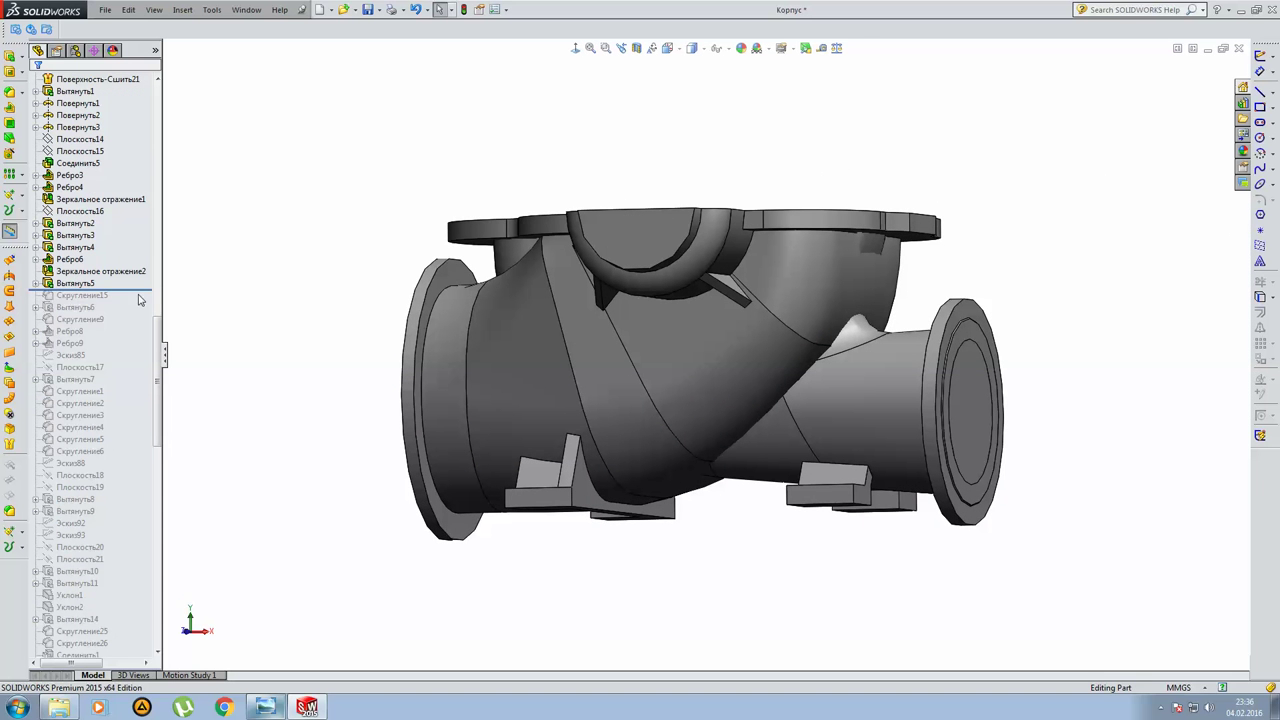
left_click_drag(147, 290, 139, 300)
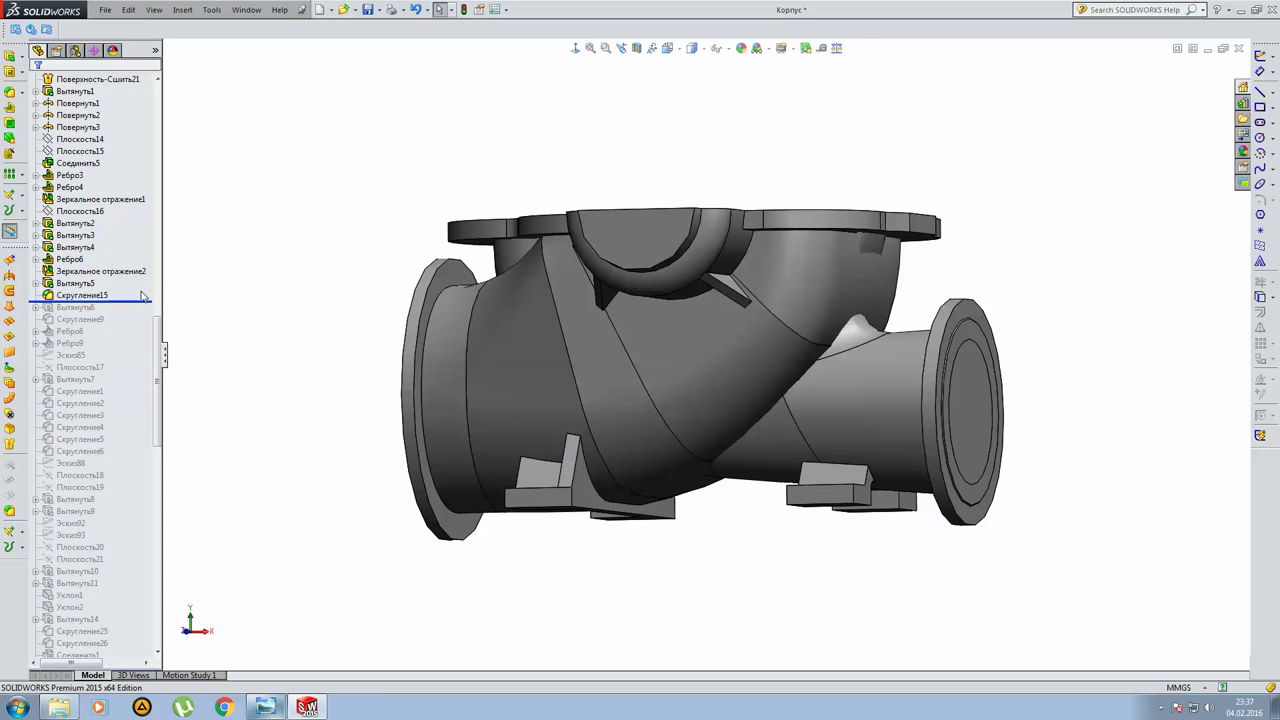
left_click(95, 295)
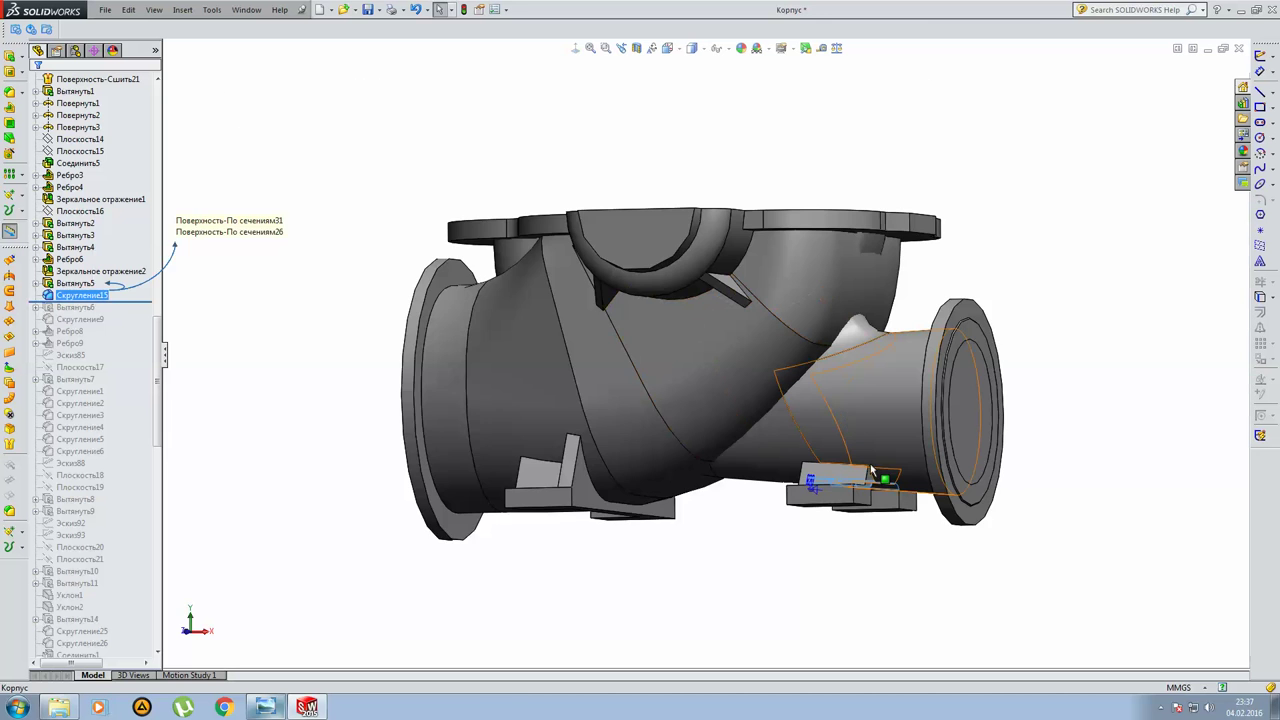
scroll(930, 485, "down", 3)
mouse_move(835, 496)
middle_mouse_down()
mouse_move(698, 328)
mouse_move(655, 420)
middle_mouse_up()
left_click(284, 372)
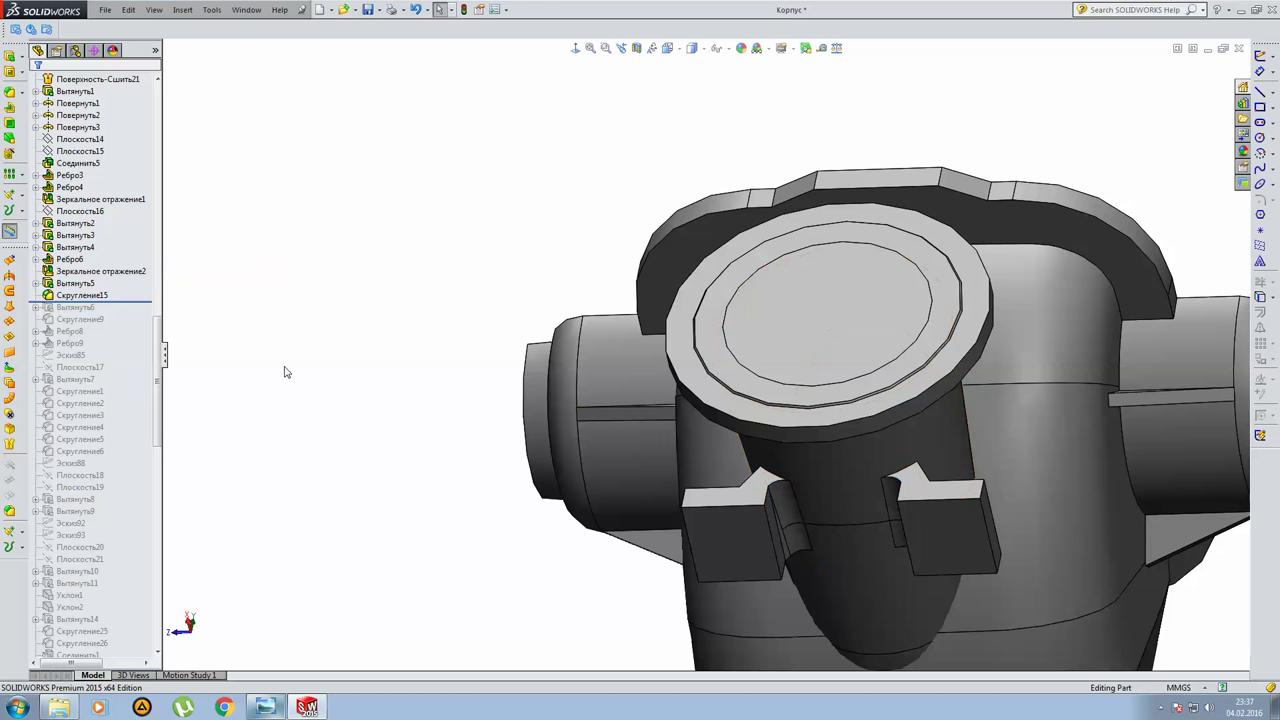
Roll forward to add the Вытянуть6 extrude between the lugs.
left_click_drag(129, 301, 129, 313)
scroll(646, 466, "up", 2)
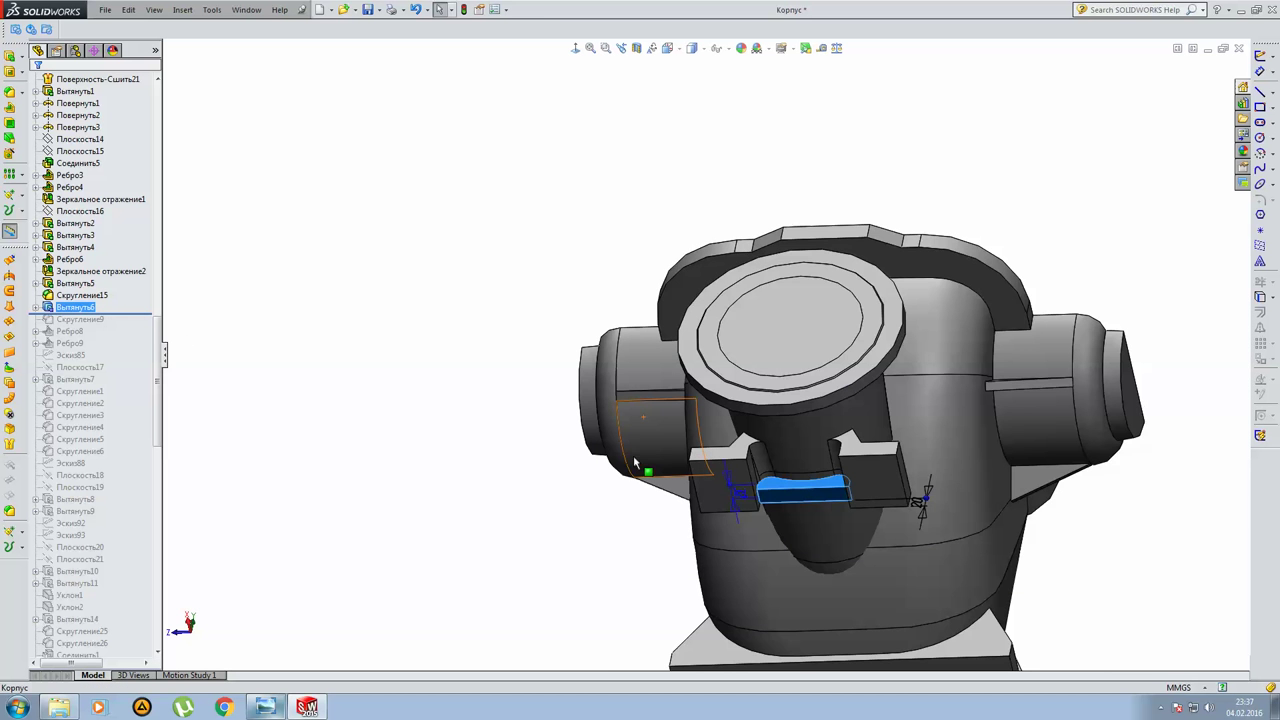
scroll(851, 491, "down", 3)
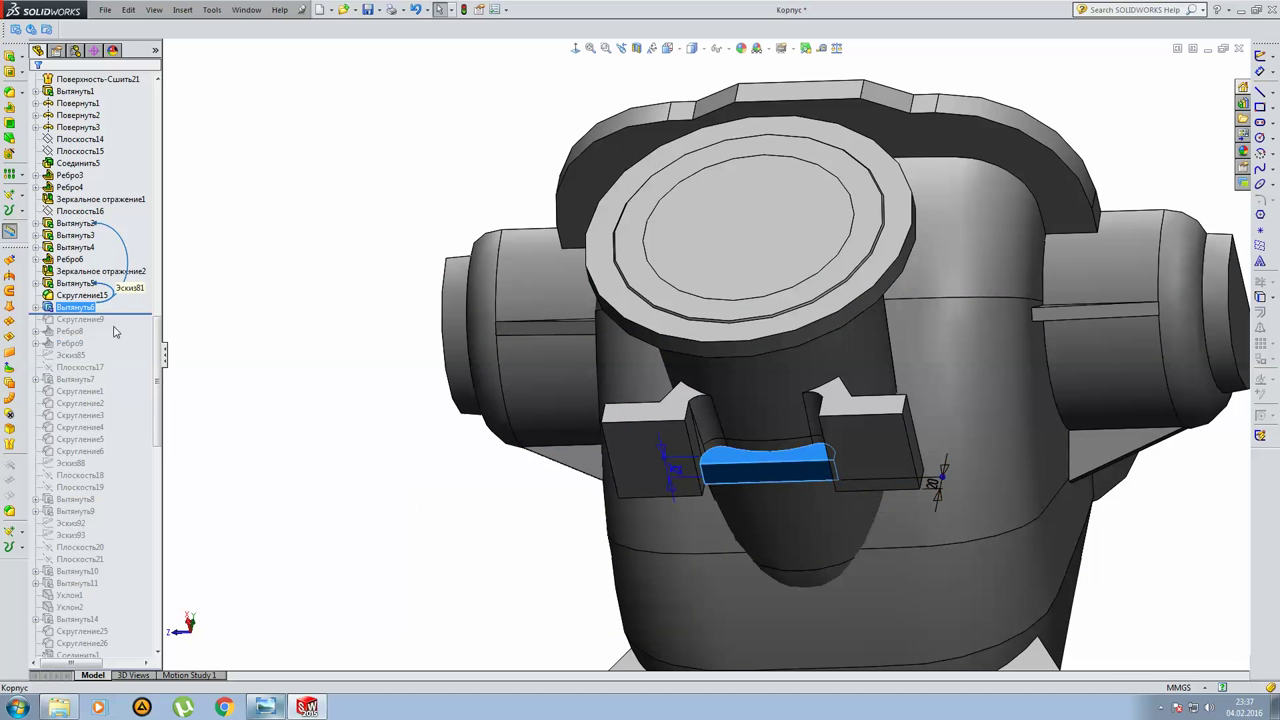
left_click(230, 327)
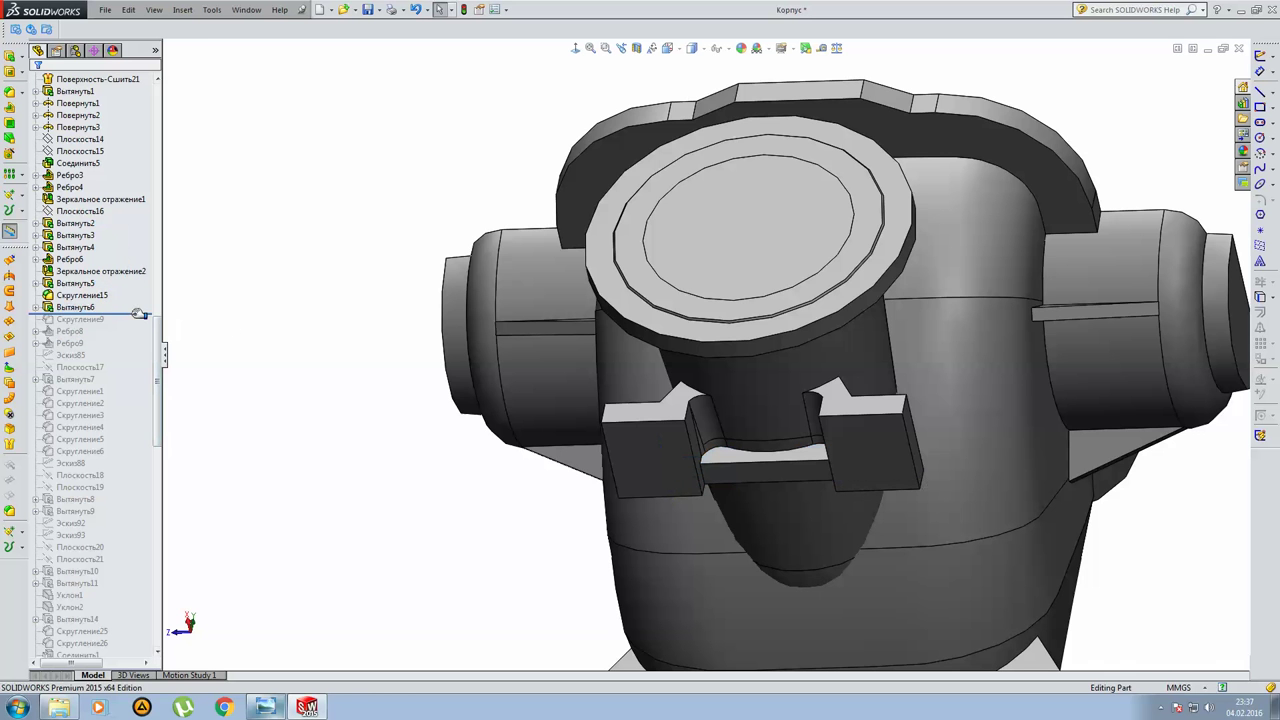
Roll forward through the Скругление9 fillet and the Ребро8 rib.
left_click_drag(106, 330, 100, 326)
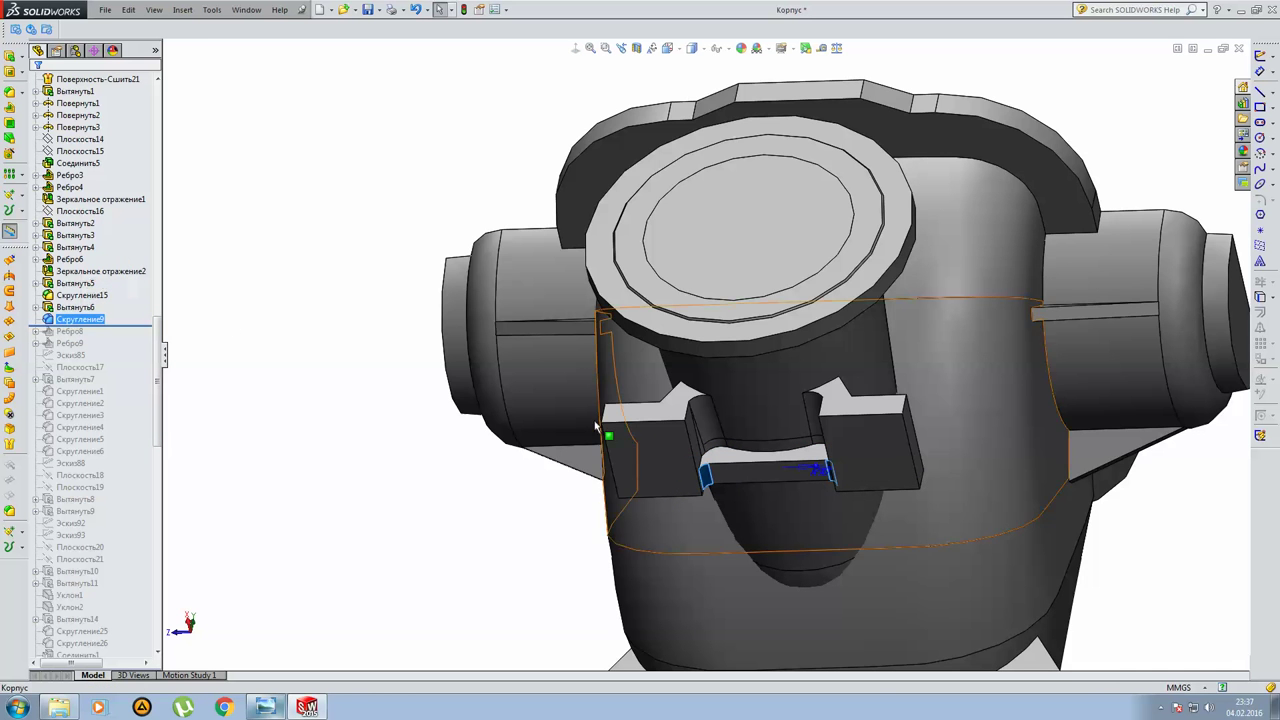
mouse_move(717, 450)
middle_mouse_down()
mouse_move(757, 529)
mouse_move(746, 534)
middle_mouse_up()
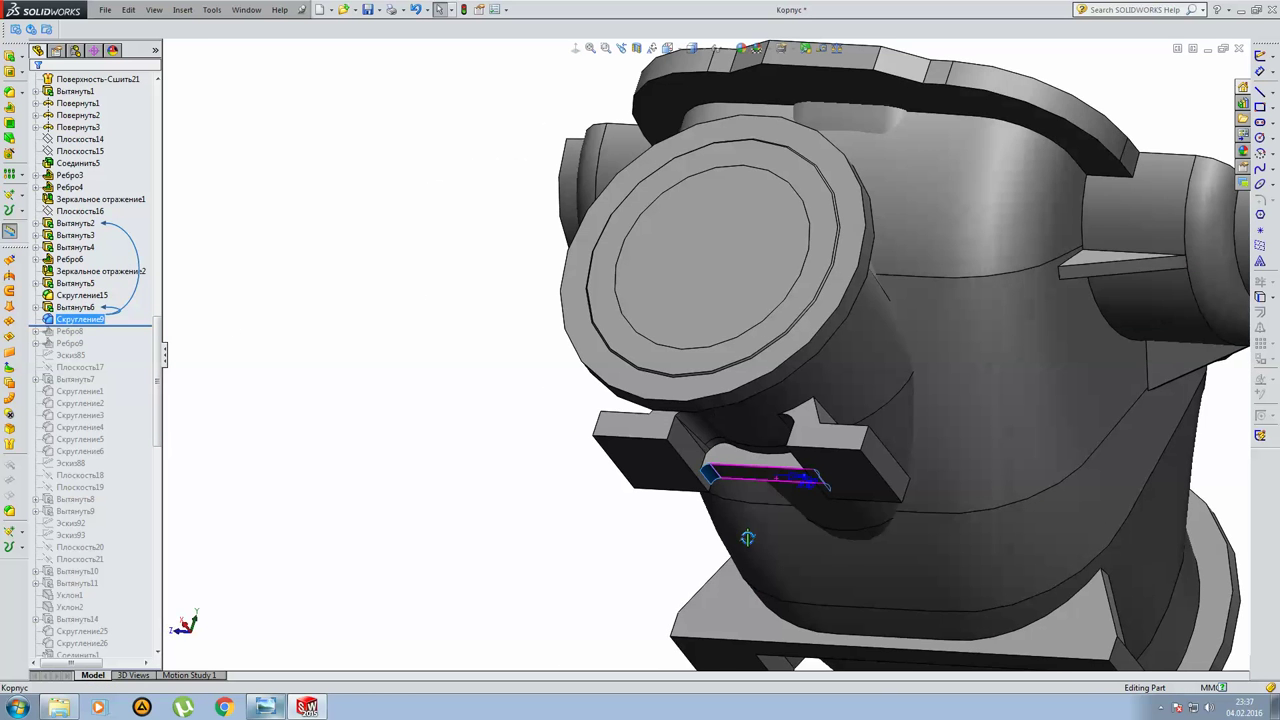
left_click(284, 423)
left_click_drag(117, 327, 117, 339)
mouse_move(687, 301)
middle_mouse_down()
mouse_move(634, 351)
mouse_move(657, 381)
middle_mouse_up()
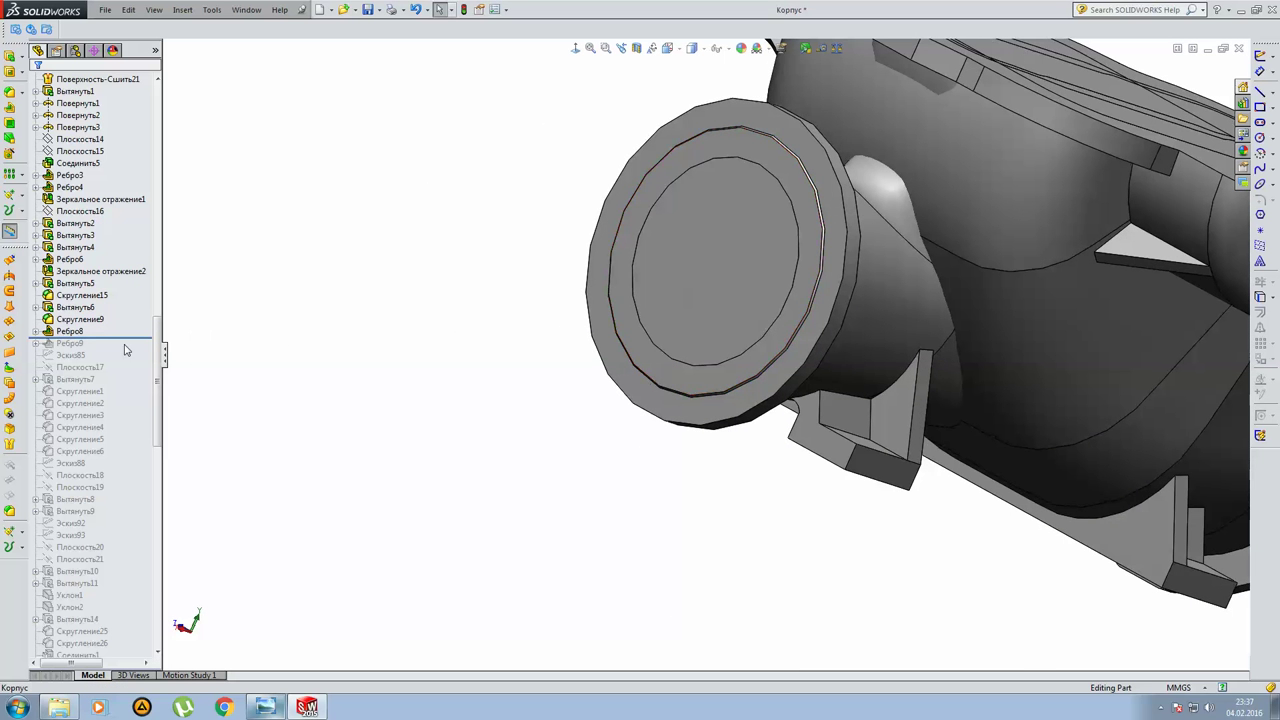
Roll forward to add the Ребро9 rib and Эскиз85, checking the sketch area.
left_click_drag(125, 338, 125, 350)
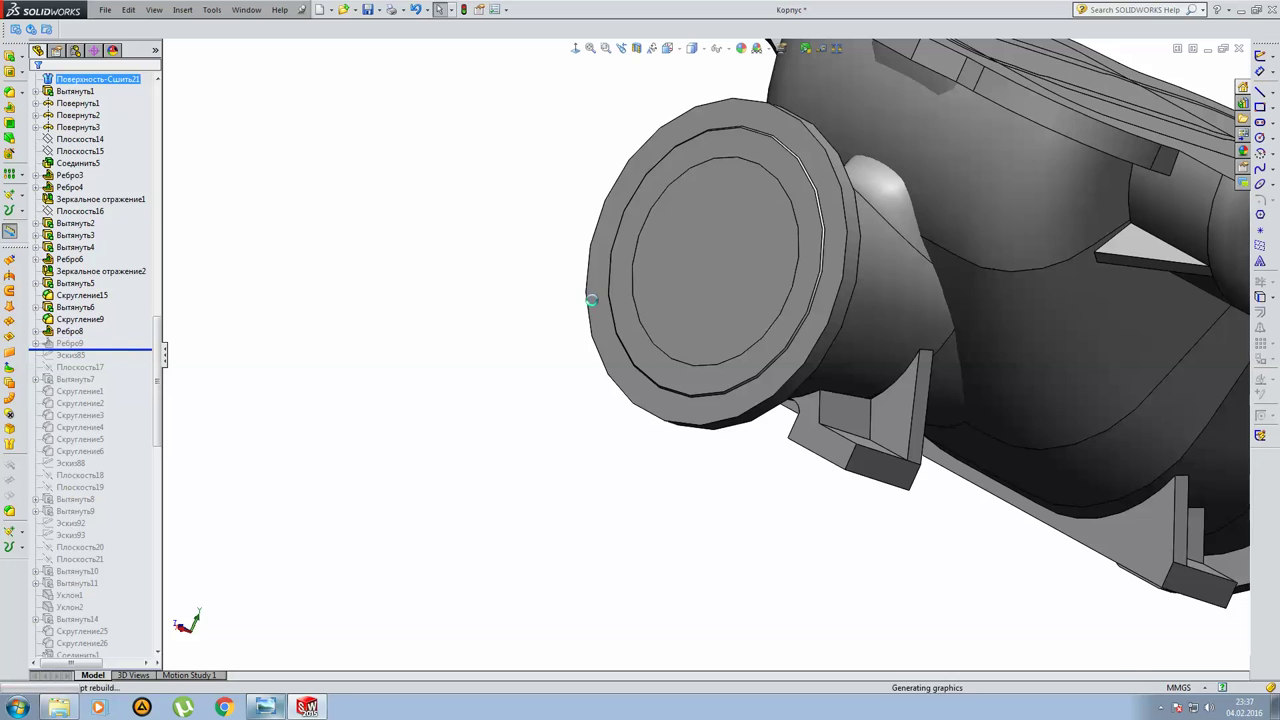
mouse_move(598, 307)
middle_mouse_down()
mouse_move(680, 294)
mouse_move(640, 330)
middle_mouse_up()
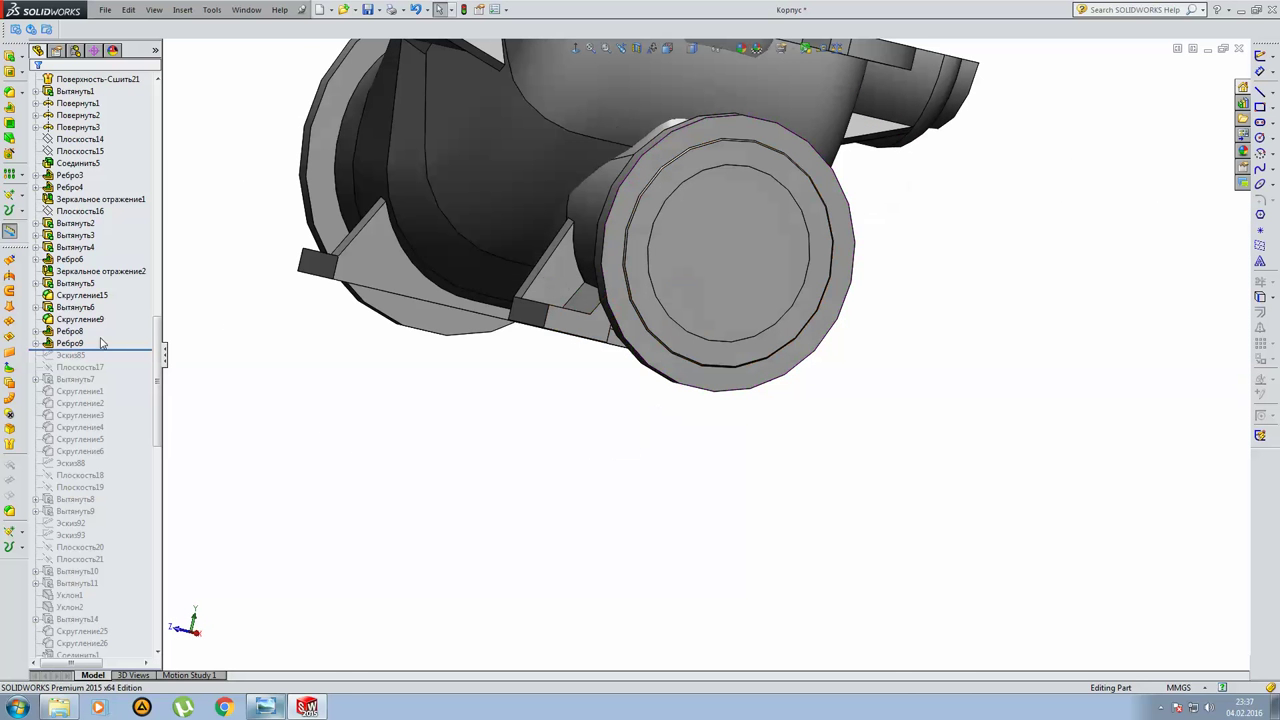
left_click_drag(107, 352, 107, 362)
left_click(70, 355)
scroll(676, 231, "up", 5)
scroll(685, 160, "down", 2)
scroll(531, 226, "down", 3)
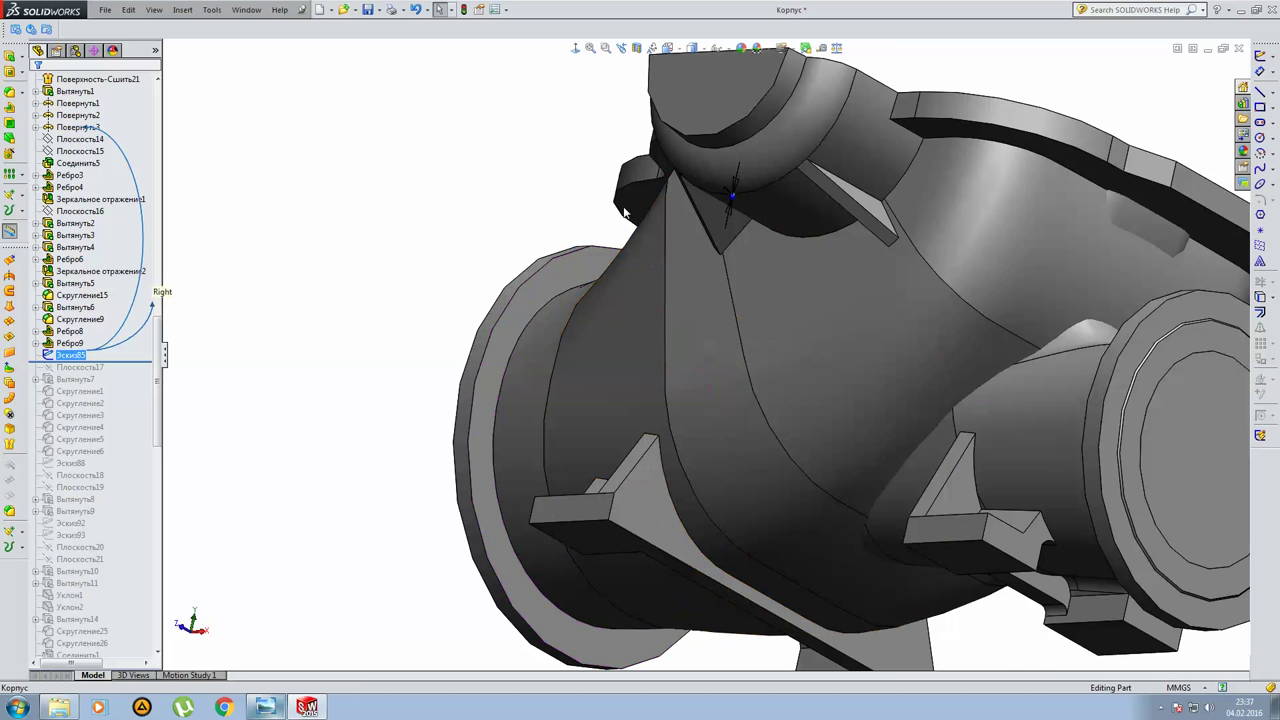
middle_click_drag(731, 194, 750, 162)
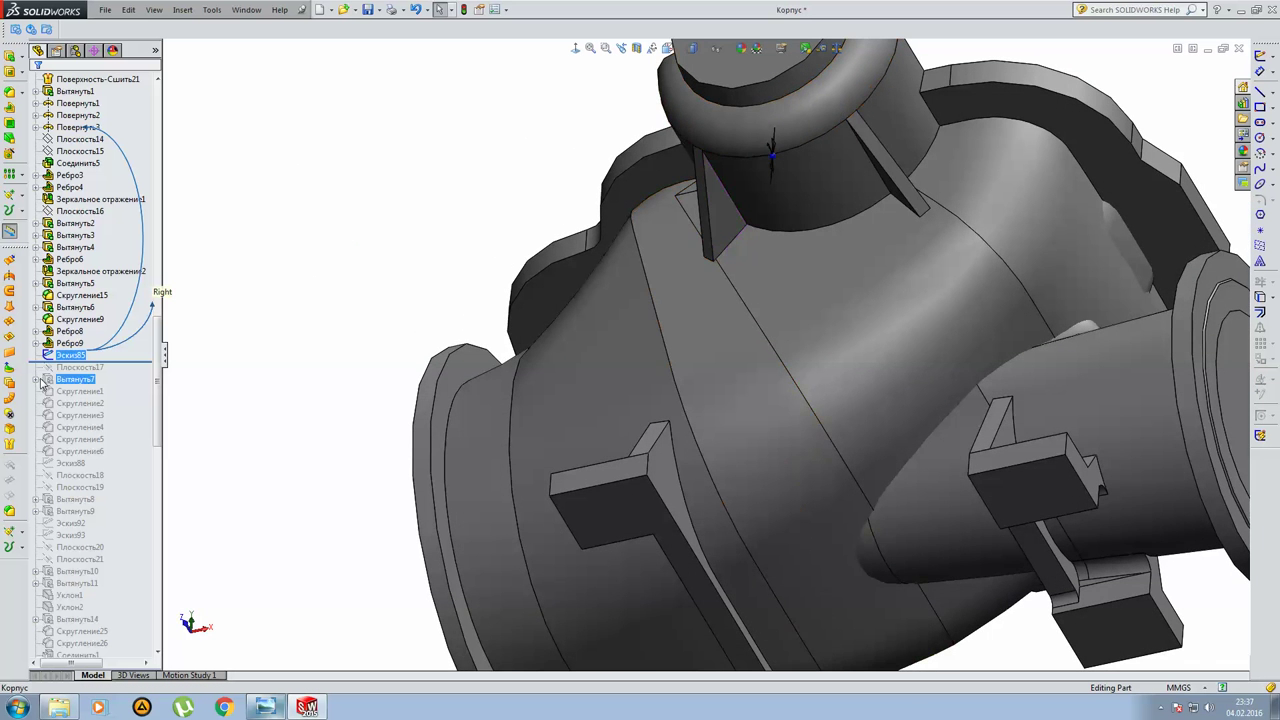
Roll forward past Плоскость17 to add the Вытянуть7 extrude and view it square-on.
left_click_drag(116, 364, 100, 372)
key("f")
middle_click_drag(634, 330, 761, 351)
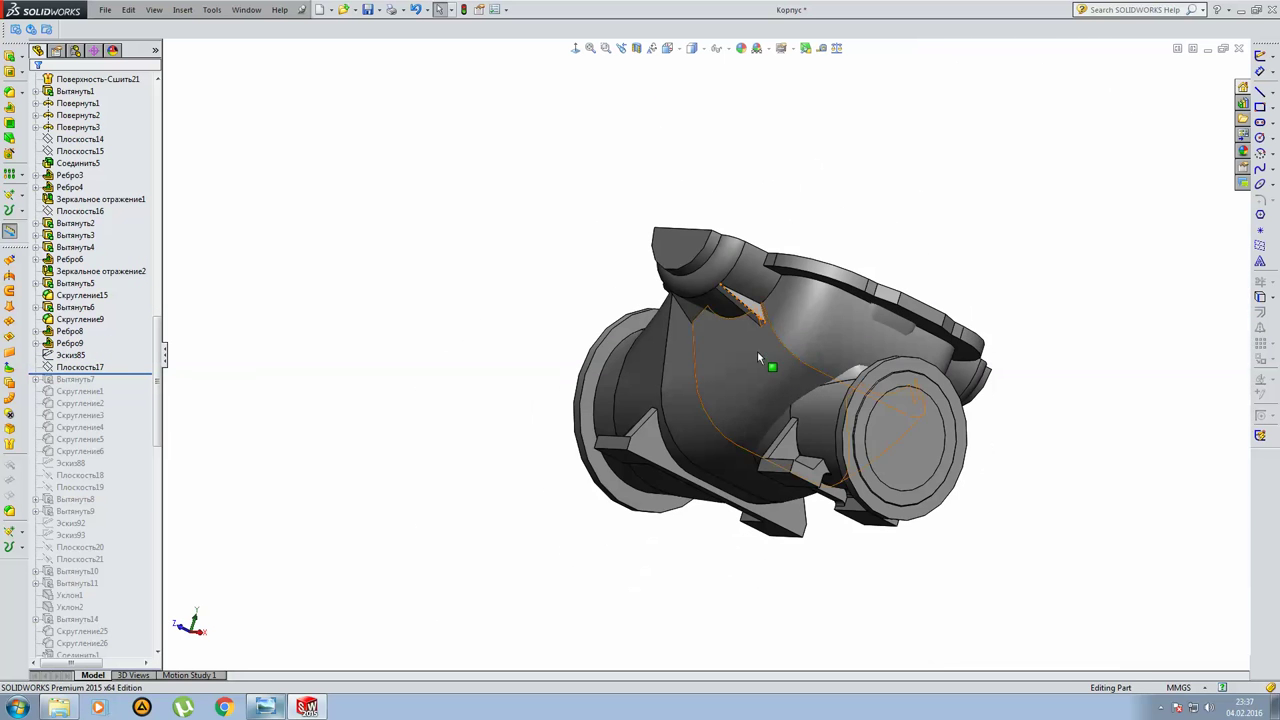
left_click_drag(150, 375, 143, 386)
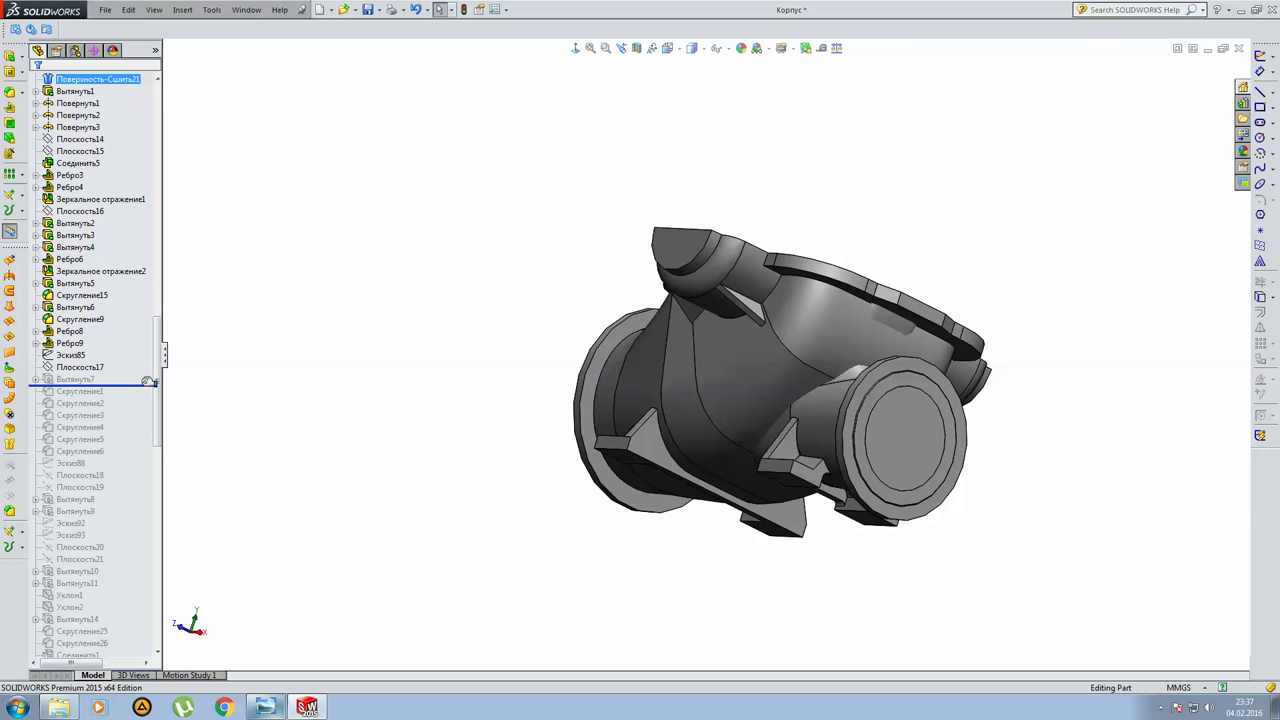
left_click(75, 379)
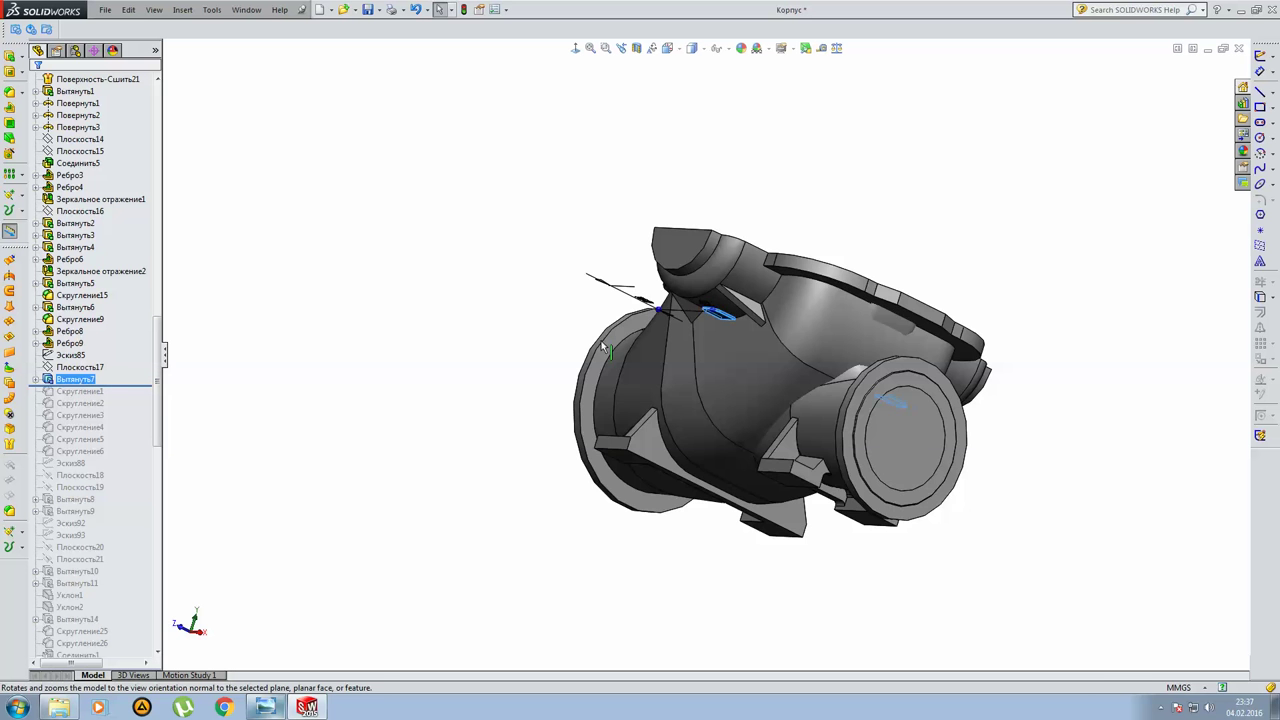
left_click(120, 355)
mouse_move(664, 207)
middle_mouse_down()
mouse_move(654, 129)
mouse_move(691, 123)
mouse_move(666, 126)
mouse_move(660, 153)
middle_mouse_up()
left_click(372, 290)
Show Вытянуть7's sketch Эскиз86 on the model, then hide it again.
left_click(36, 380)
left_click(62, 390)
middle_click_drag(534, 243, 543, 200)
left_click(303, 287)
left_click_drag(33, 397, 99, 386)
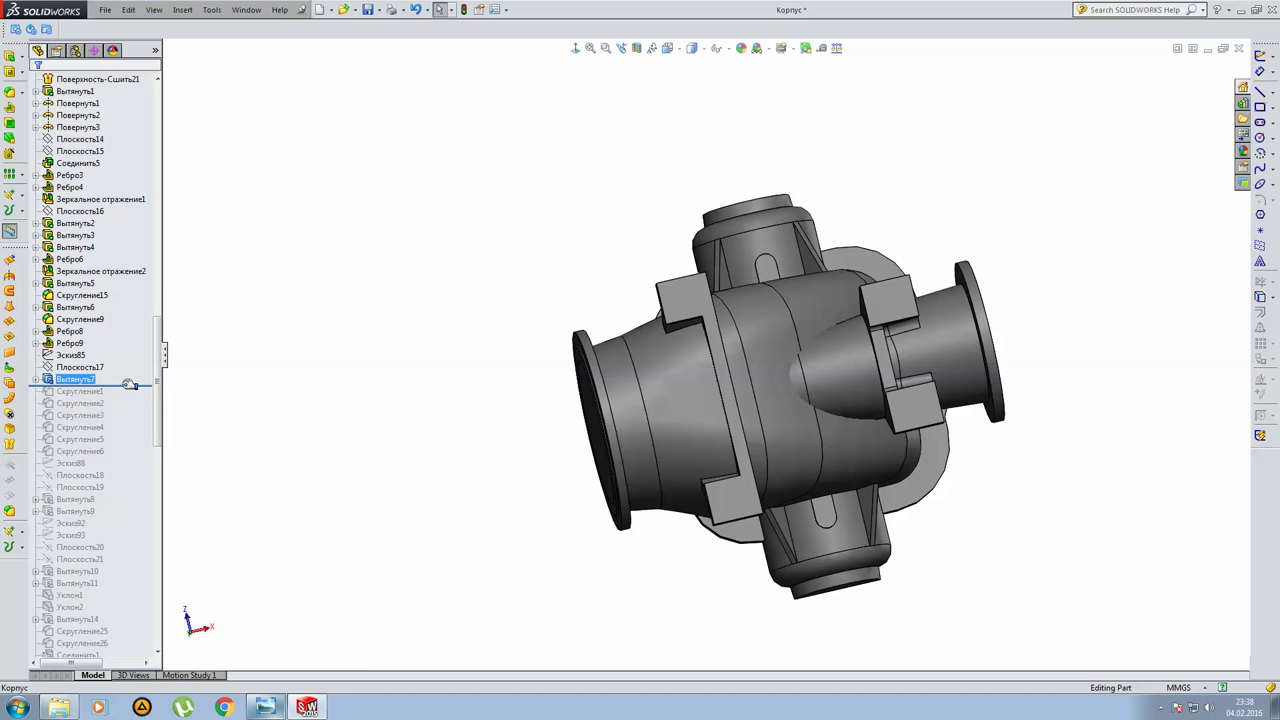
middle_click_drag(783, 344, 765, 494)
Roll forward to add the Скругление1 fillet and highlight it on the housing.
left_click_drag(136, 387, 137, 398)
left_click(106, 393)
mouse_move(477, 360)
middle_mouse_down()
mouse_move(666, 497)
mouse_move(674, 540)
middle_mouse_up()
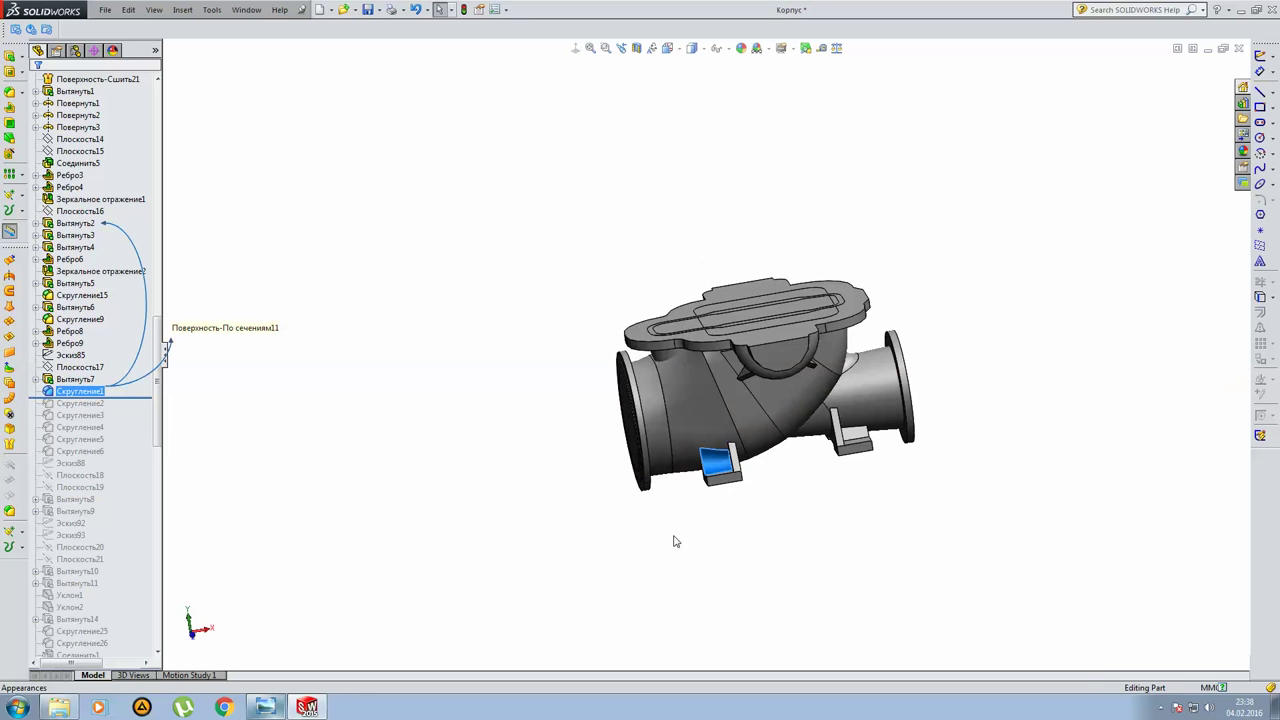
Roll forward through fillets Скругление2 and Скругление3, highlighting each on the housing.
left_click(335, 430)
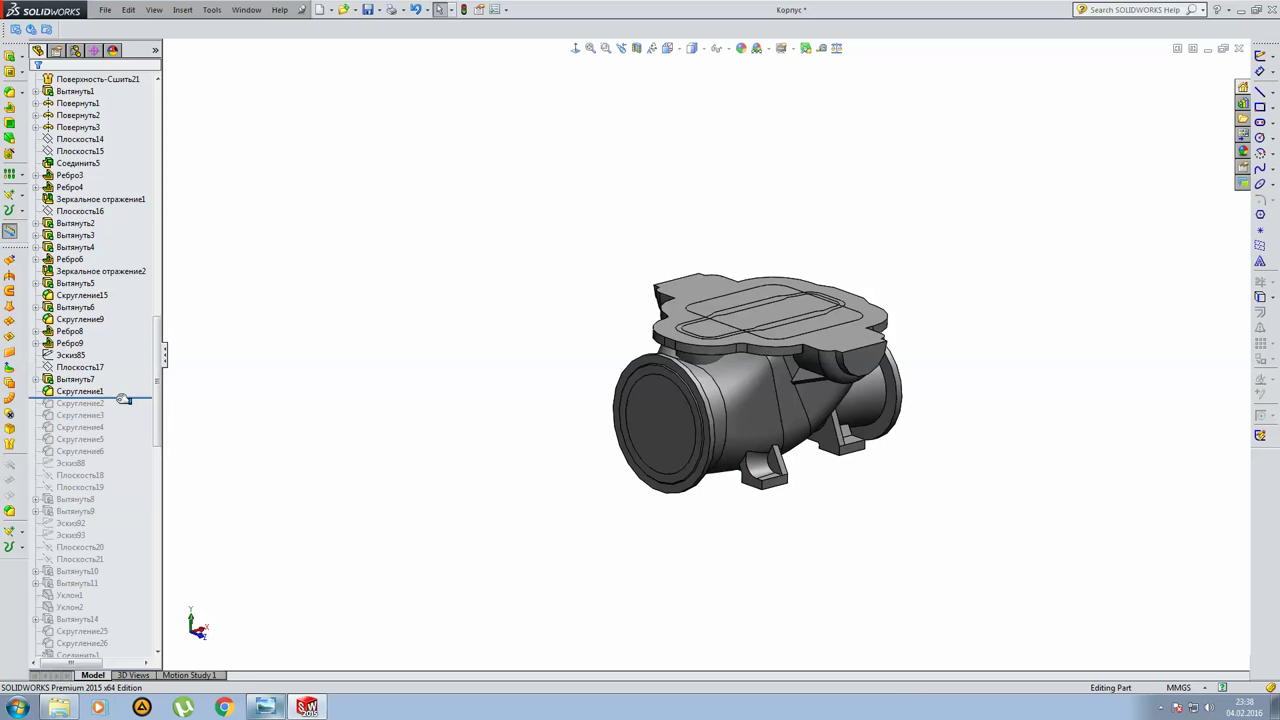
left_click_drag(123, 398, 120, 409)
left_click(86, 403)
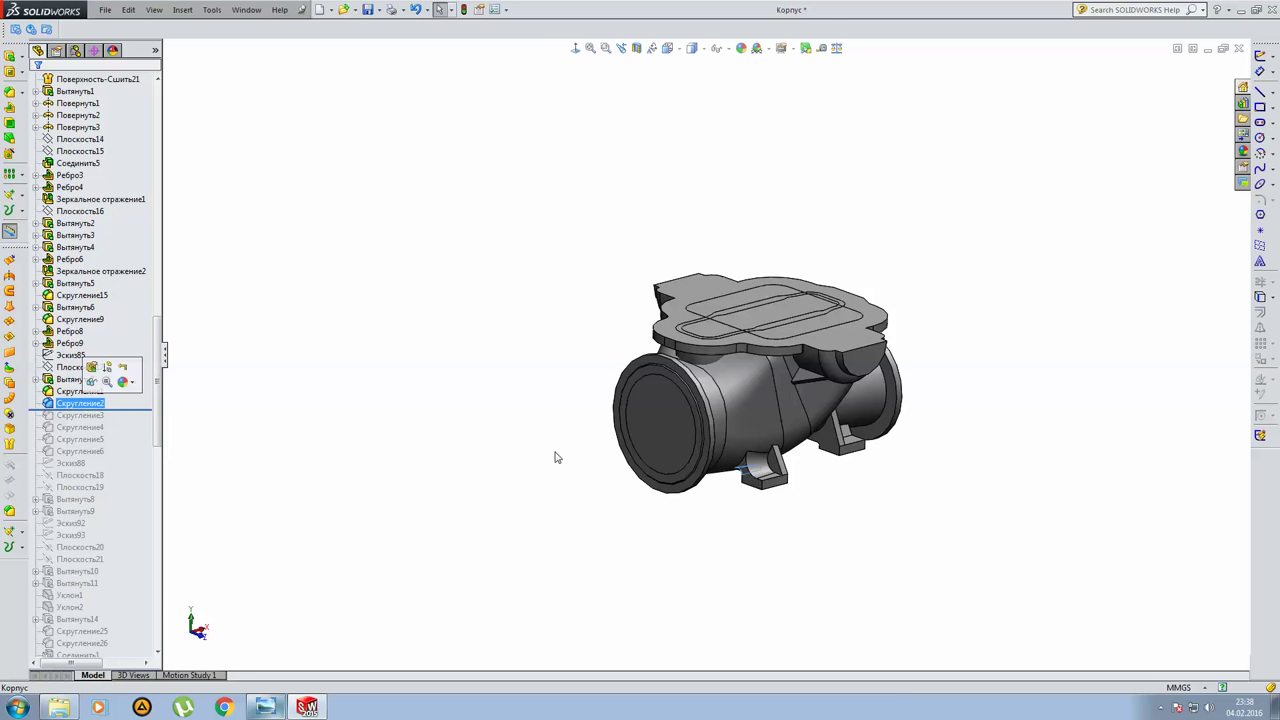
middle_click_drag(595, 461, 758, 306)
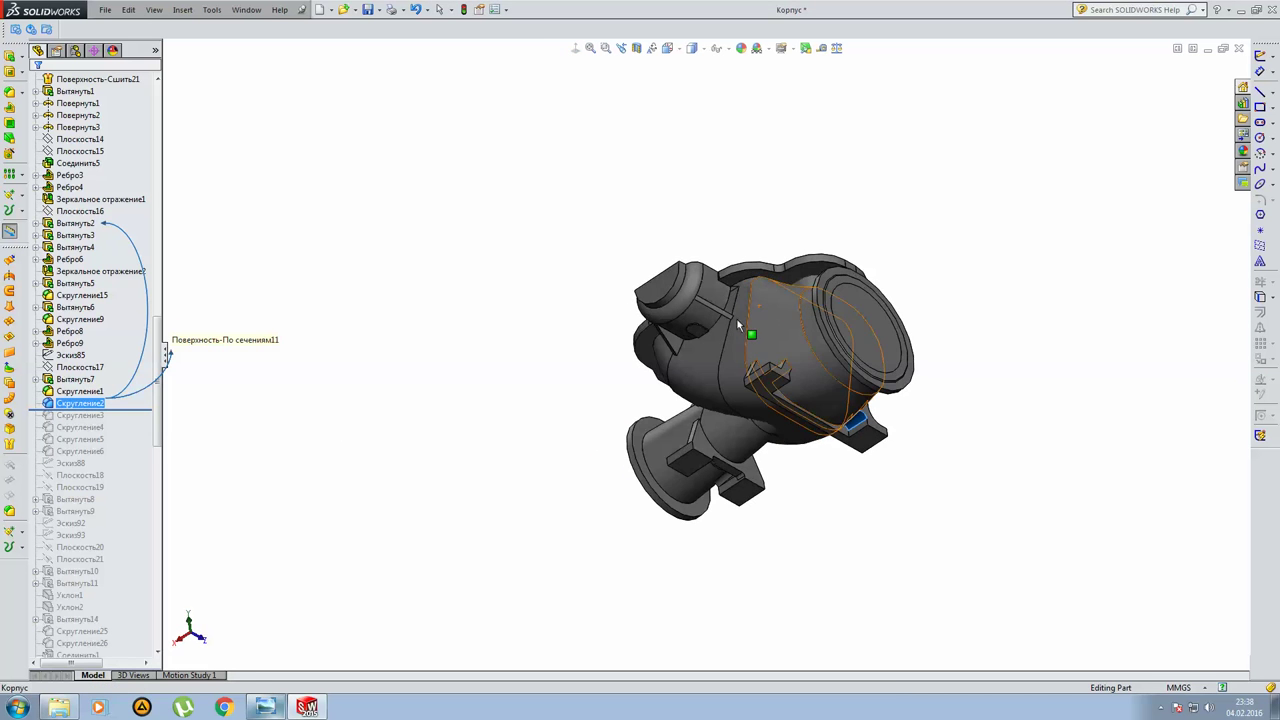
left_click(283, 394)
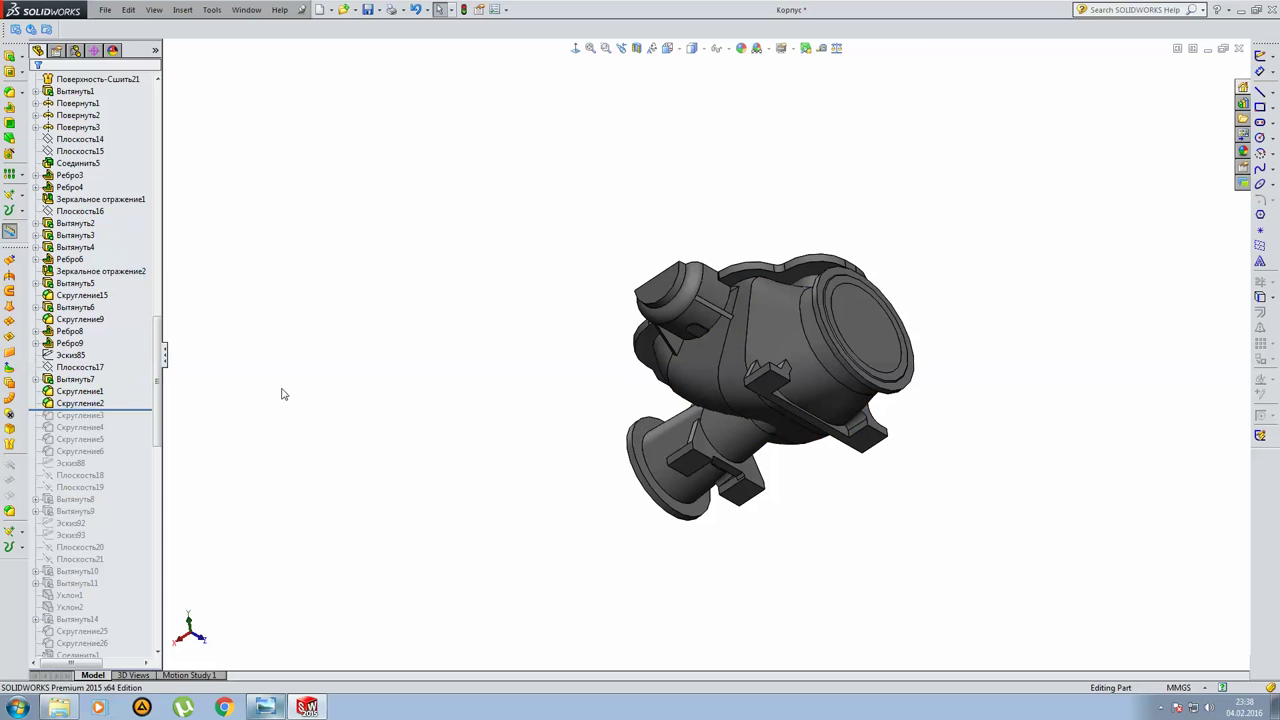
left_click_drag(125, 410, 122, 421)
left_click(80, 415)
mouse_move(560, 330)
middle_mouse_down()
mouse_move(632, 283)
mouse_move(571, 248)
middle_mouse_up()
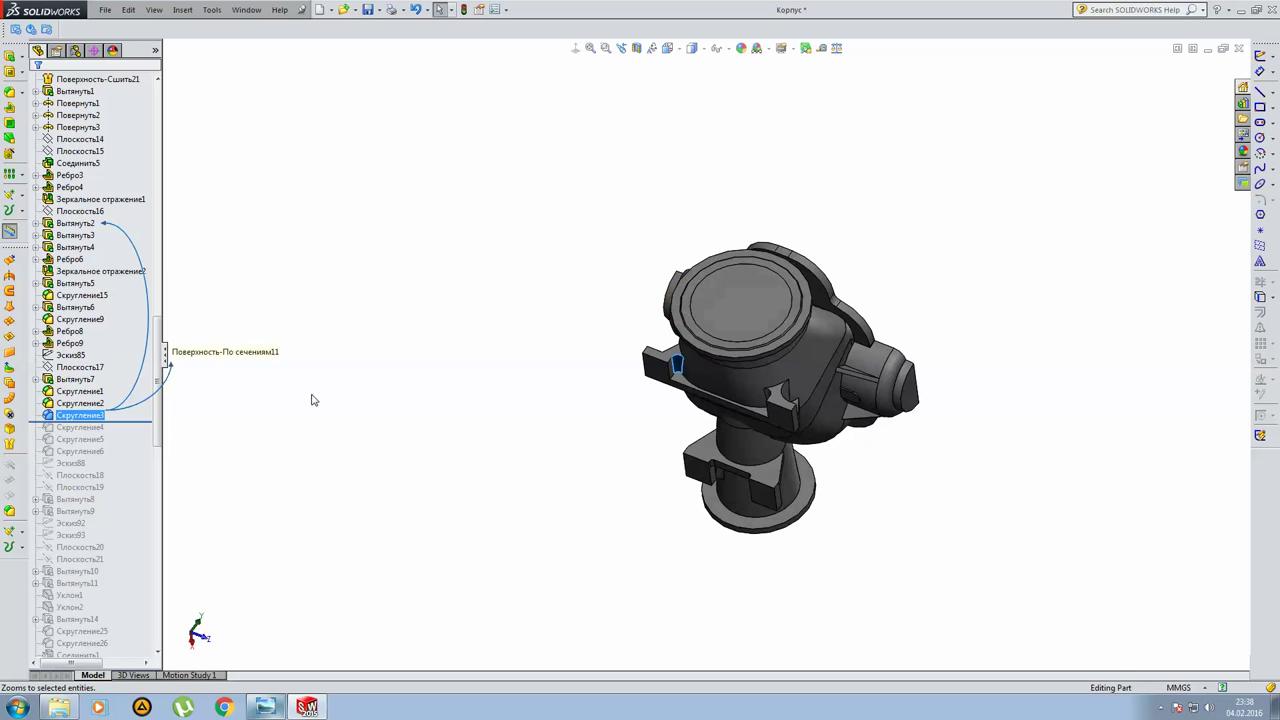
Add fillets Скругление4 and Скругление5, inspecting Скругление5's parent surfaces.
left_click_drag(123, 423, 122, 433)
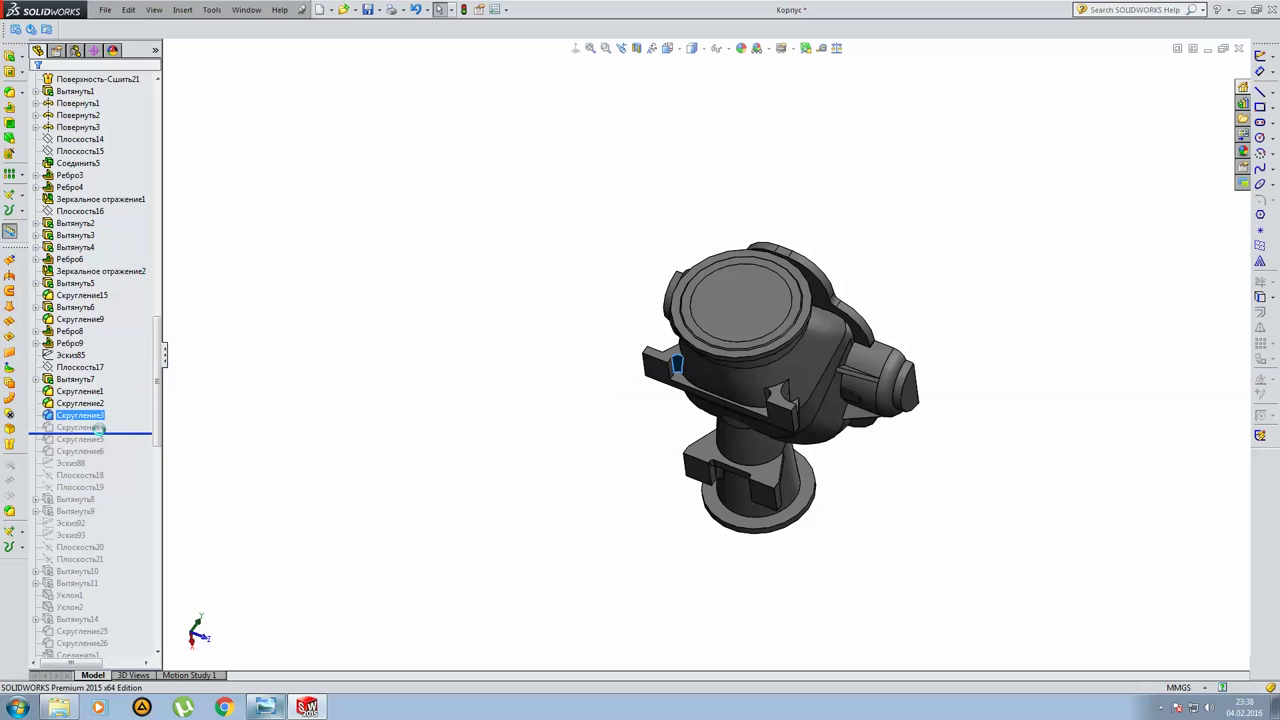
left_click(73, 428)
middle_click_drag(597, 294, 799, 488)
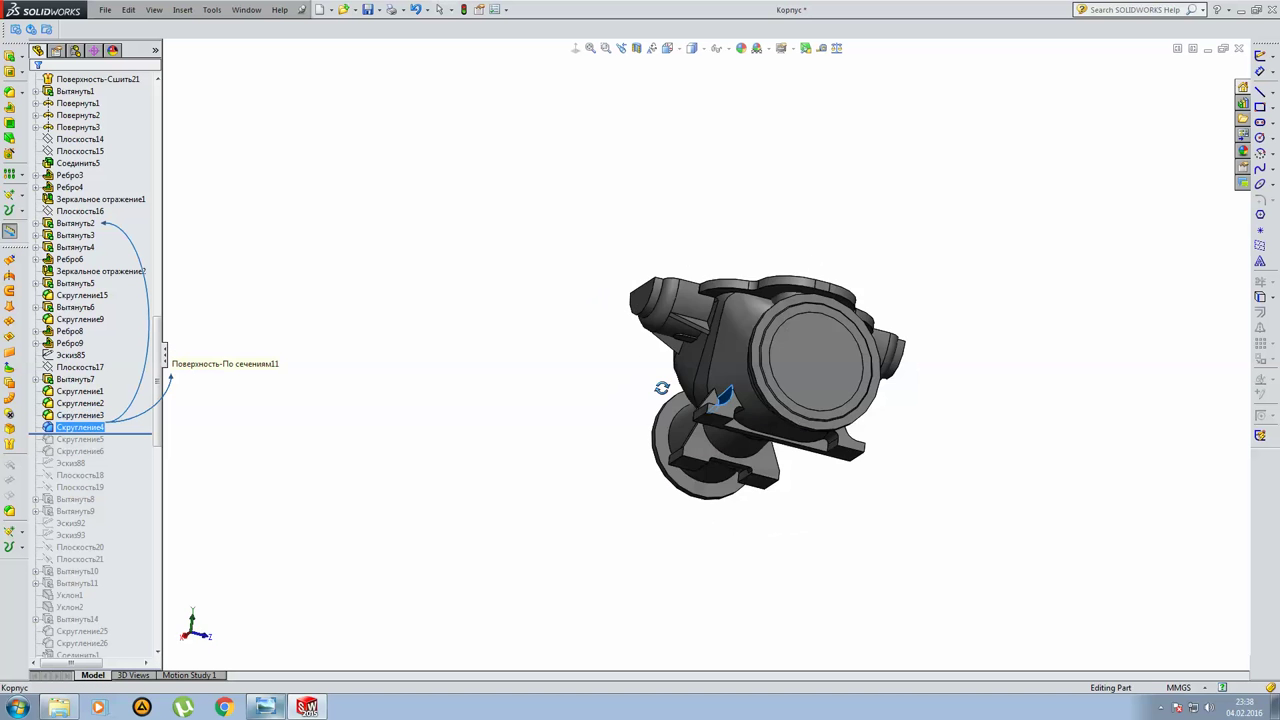
scroll(799, 488, "down", 3)
scroll(771, 446, "down", 2)
mouse_move(120, 432)
left_mouse_down()
mouse_move(62, 446)
mouse_move(120, 443)
left_mouse_up()
left_click(80, 439)
mouse_move(743, 326)
middle_mouse_down()
mouse_move(474, 327)
mouse_move(428, 347)
middle_mouse_up()
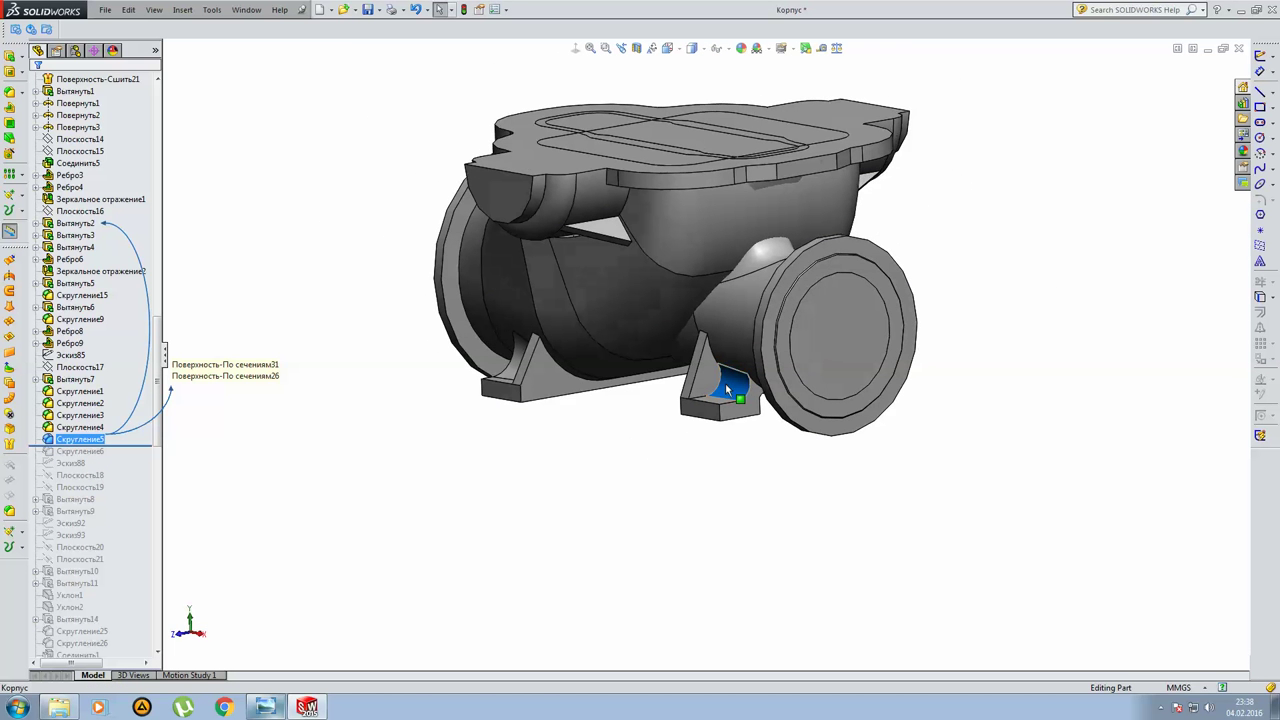
Roll forward to add the Скругление6 fillet and inspect it.
left_click_drag(125, 447, 122, 458)
left_click(79, 452)
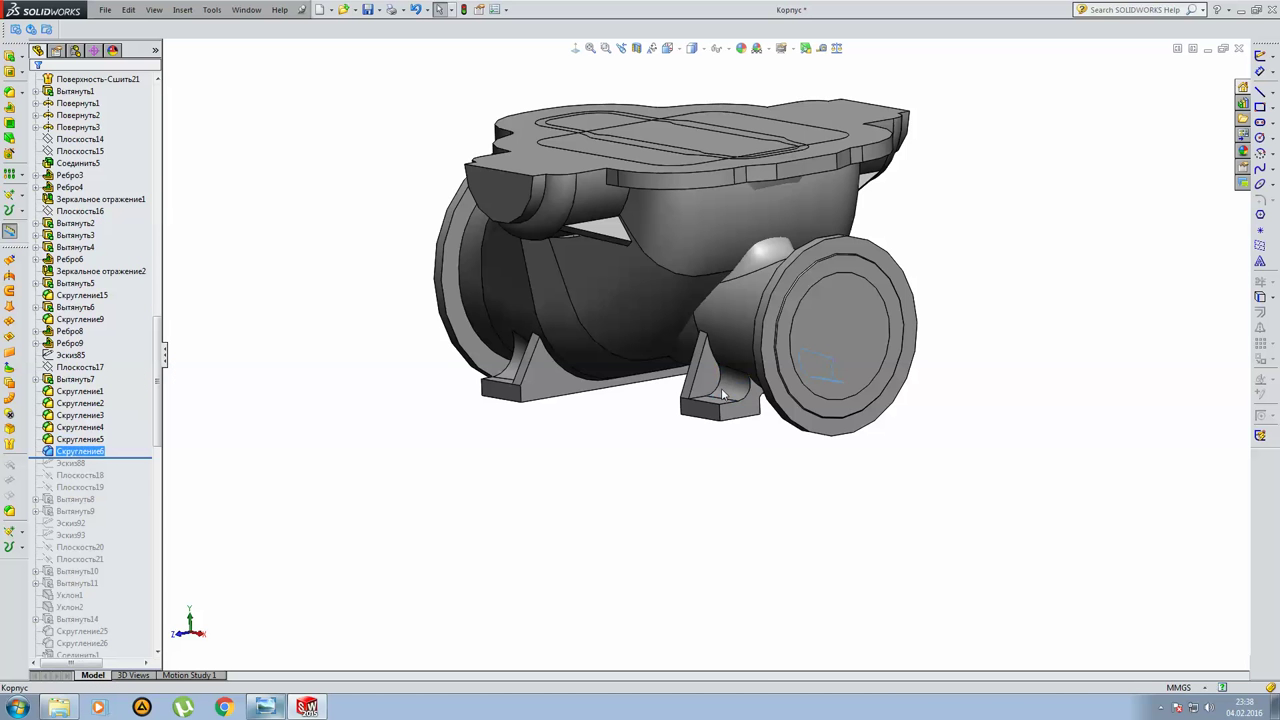
mouse_move(725, 383)
middle_mouse_down()
mouse_move(502, 408)
mouse_move(598, 437)
middle_mouse_up()
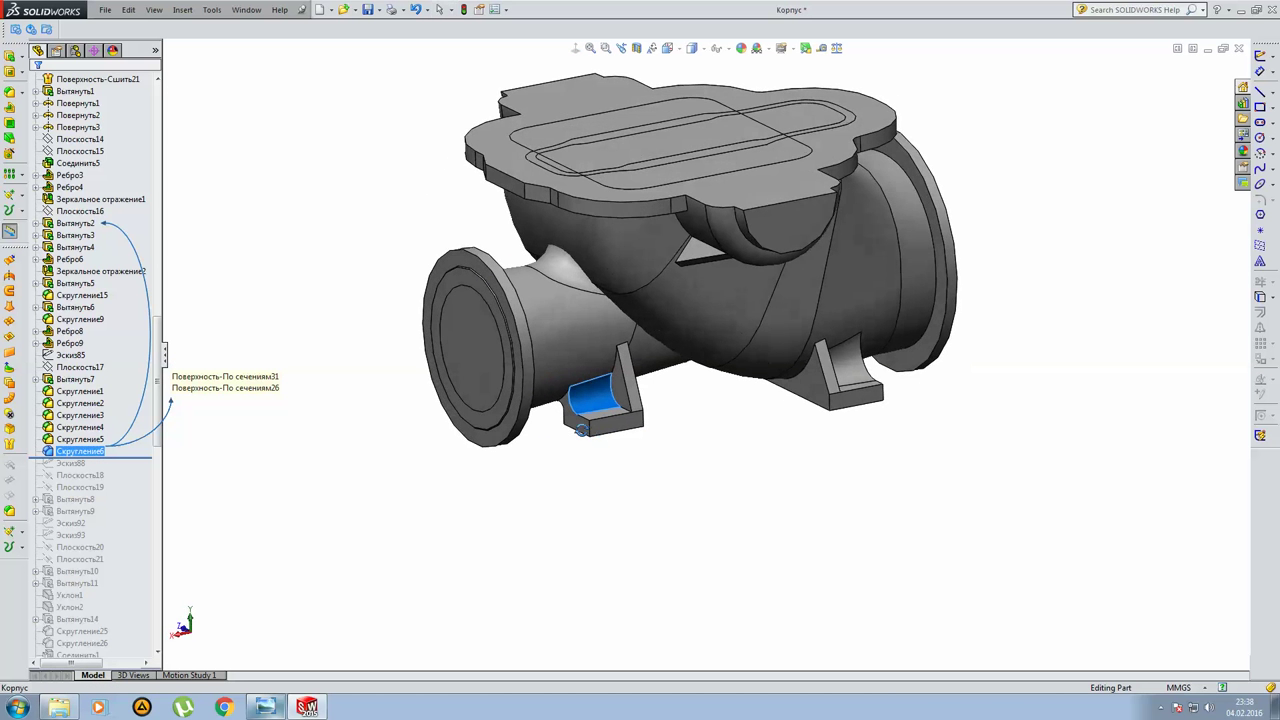
left_click(339, 441)
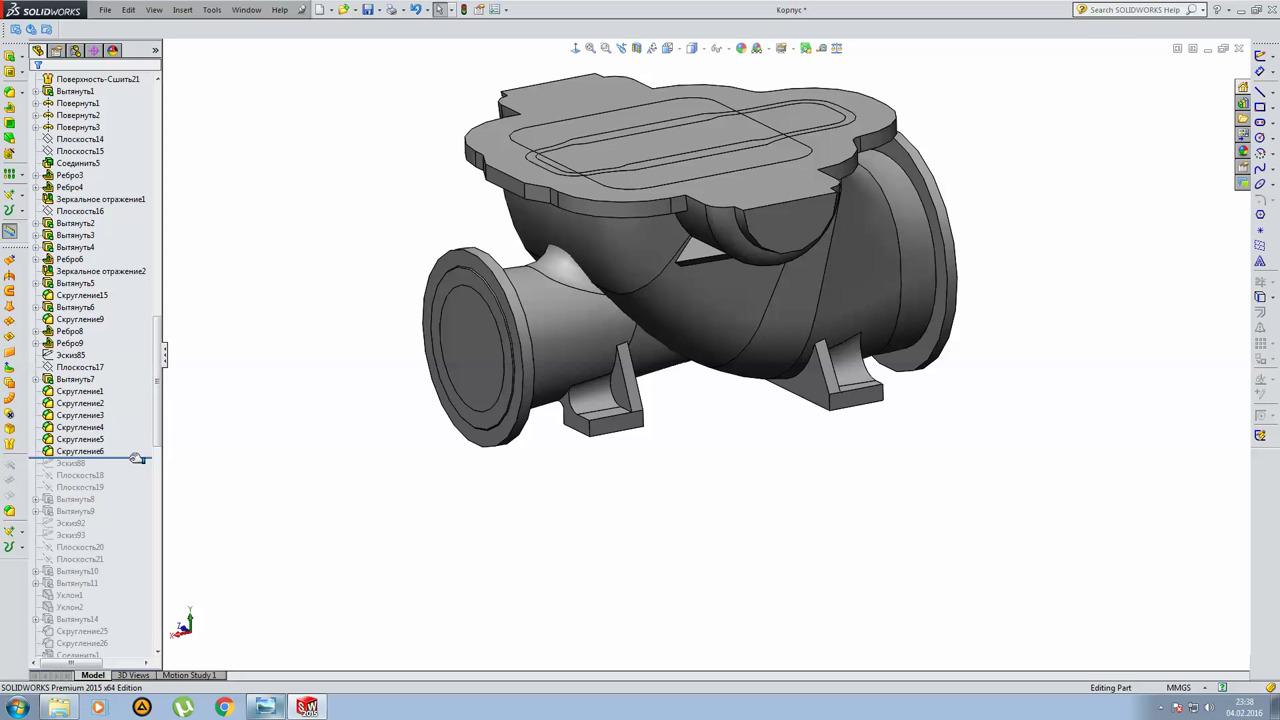
Show Эскиз88 with its dimensions, then roll past Плоскость18, Плоскость19 and Вытянуть8.
left_click_drag(137, 463, 137, 471)
left_click(65, 467)
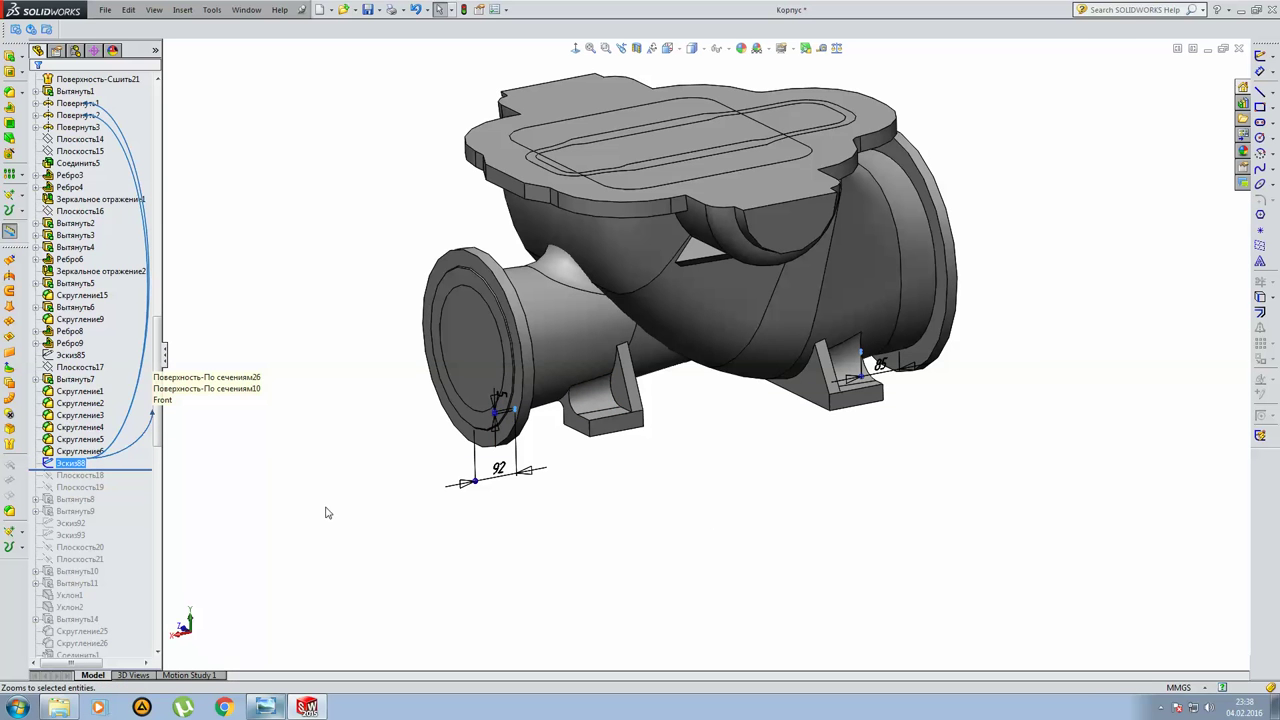
middle_click_drag(674, 528, 614, 403)
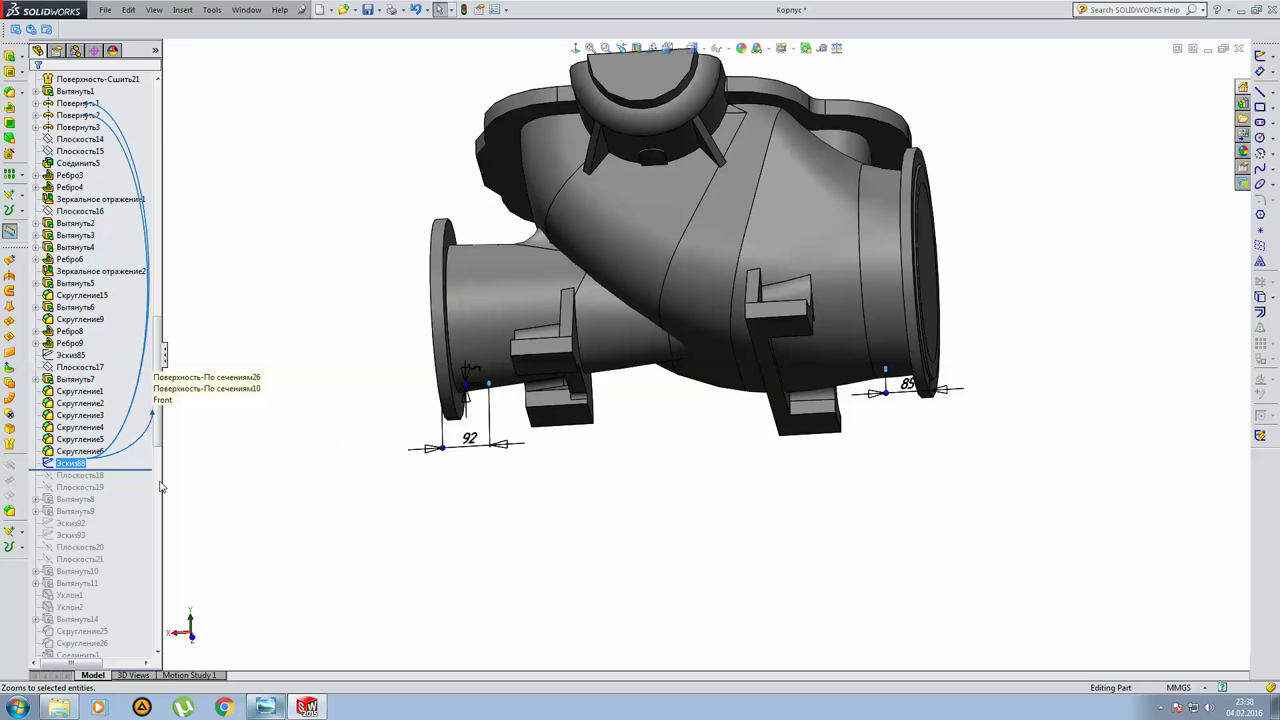
left_click_drag(140, 469, 157, 474)
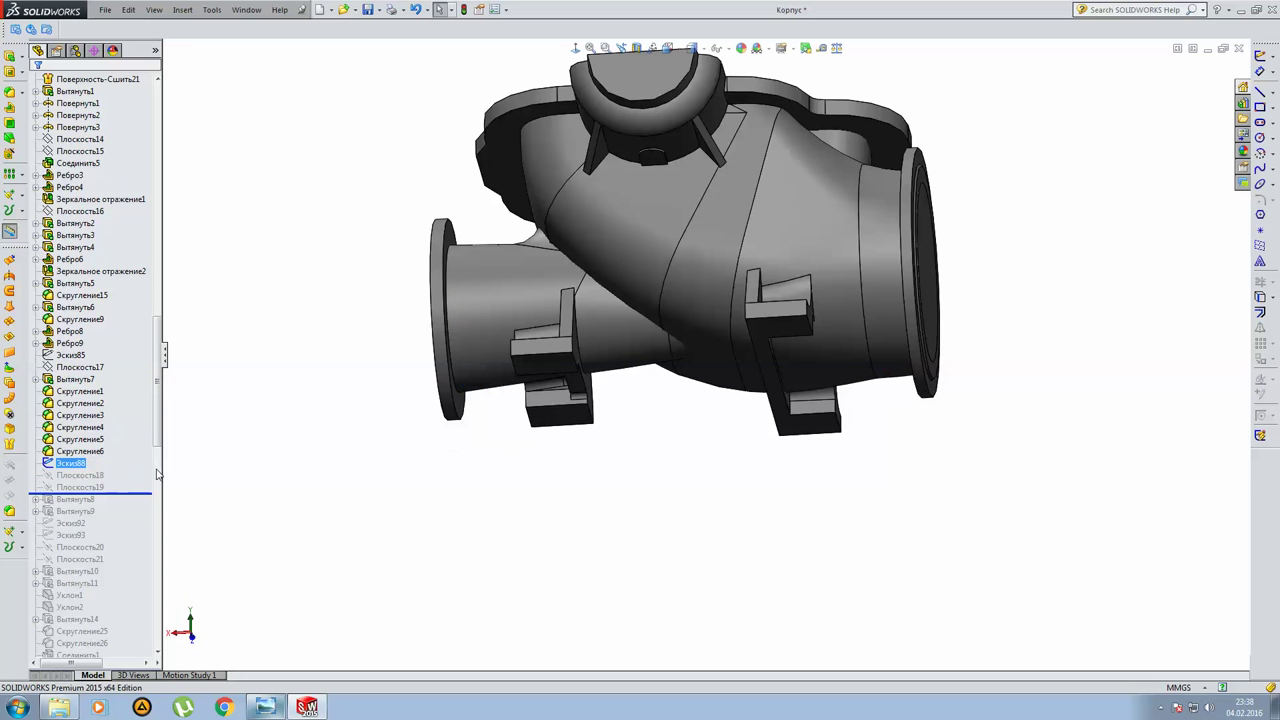
left_click_drag(116, 495, 116, 506)
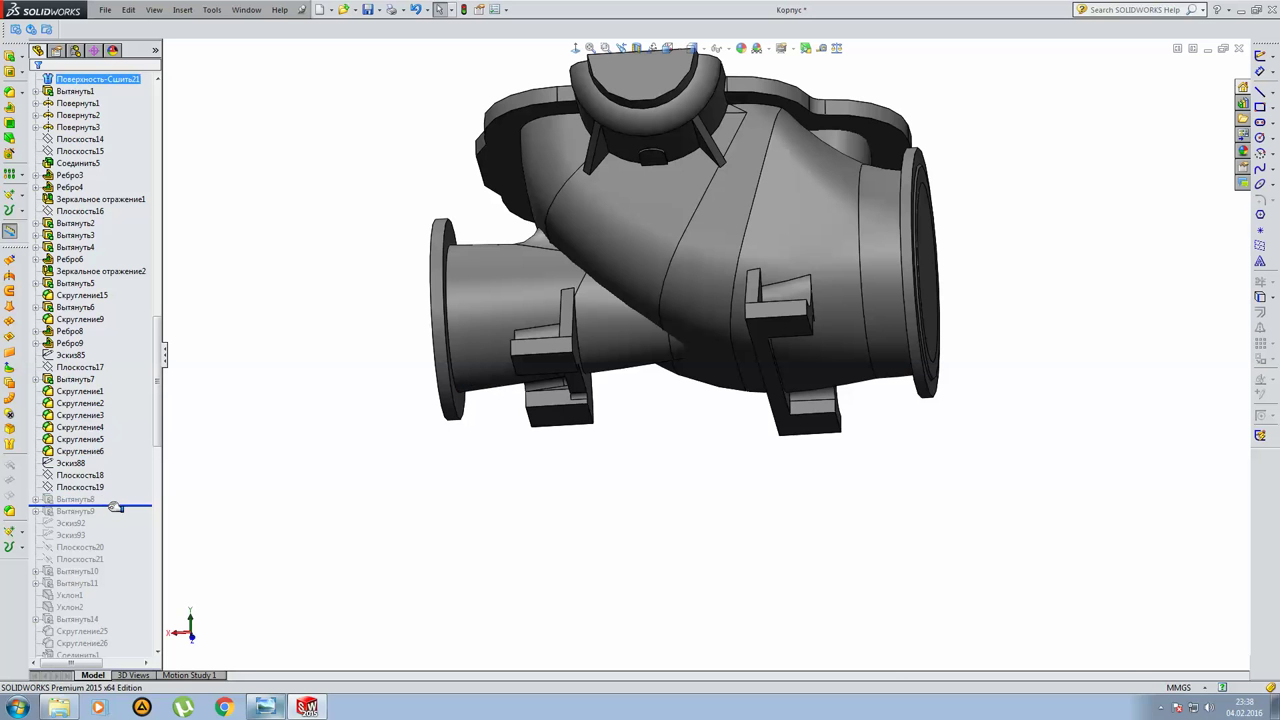
Inspect the Вытянуть8 hole from below, then roll forward to add the Вытянуть9 flange hole.
left_click(65, 501)
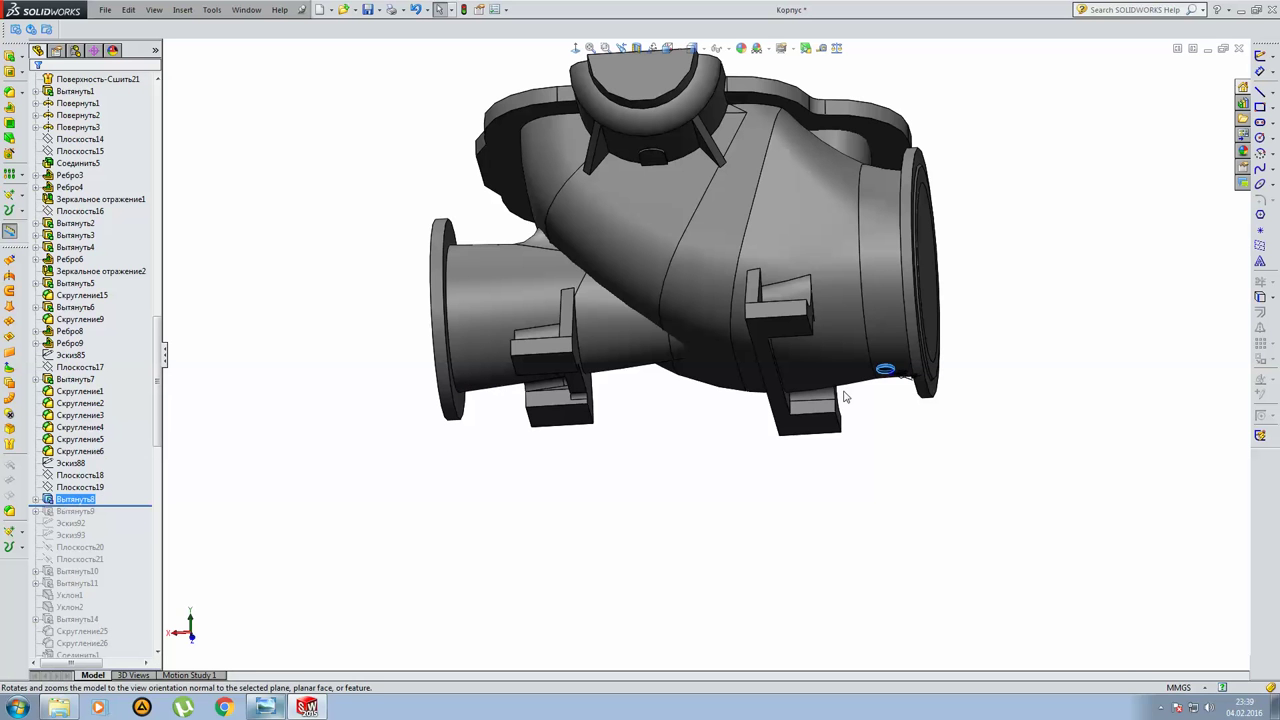
middle_click_drag(843, 395, 817, 261)
left_click(706, 480)
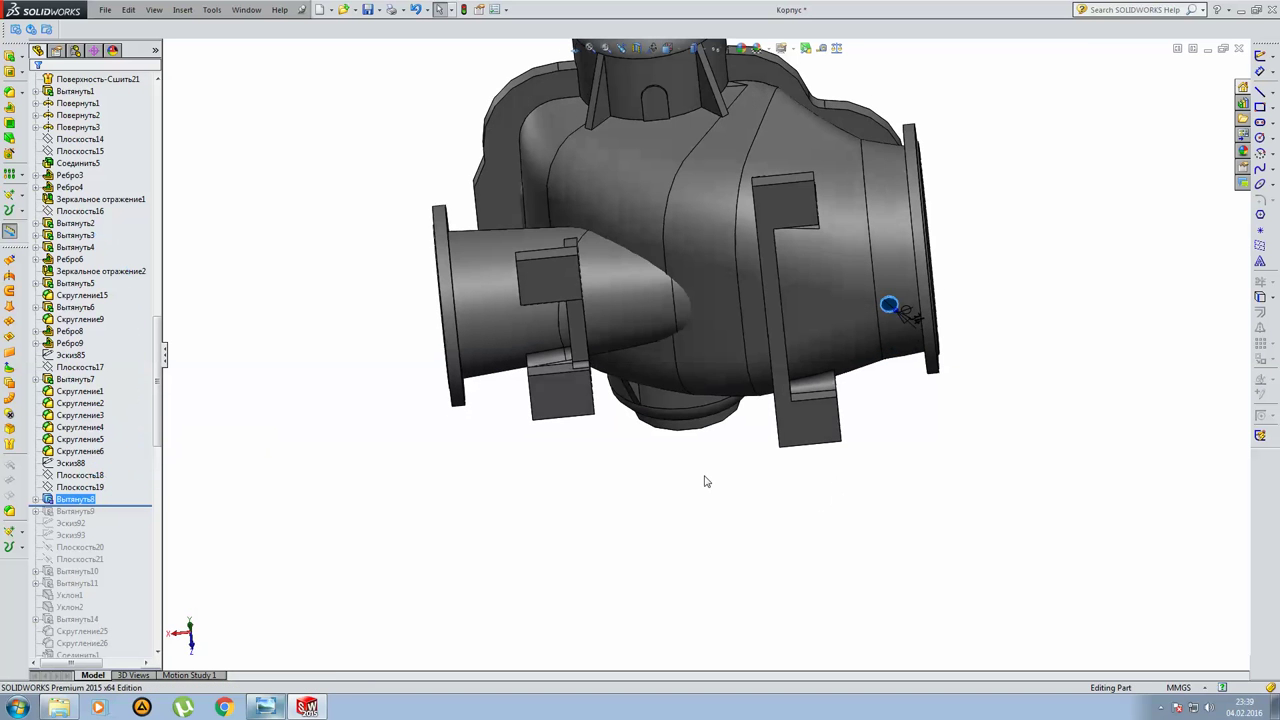
left_click_drag(112, 508, 104, 519)
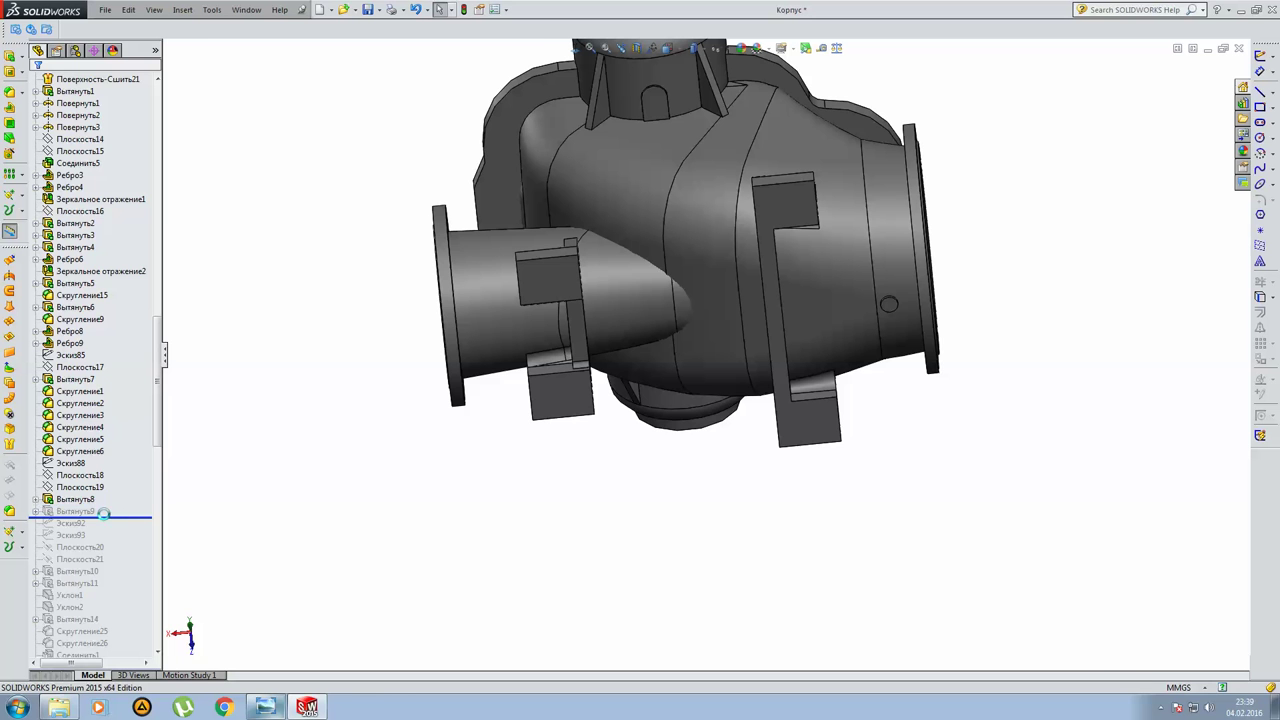
Roll past sketches Эскиз92 and Эскиз93 and view Эскиз92 on the round end face.
left_click_drag(110, 523, 108, 545)
left_click(72, 523)
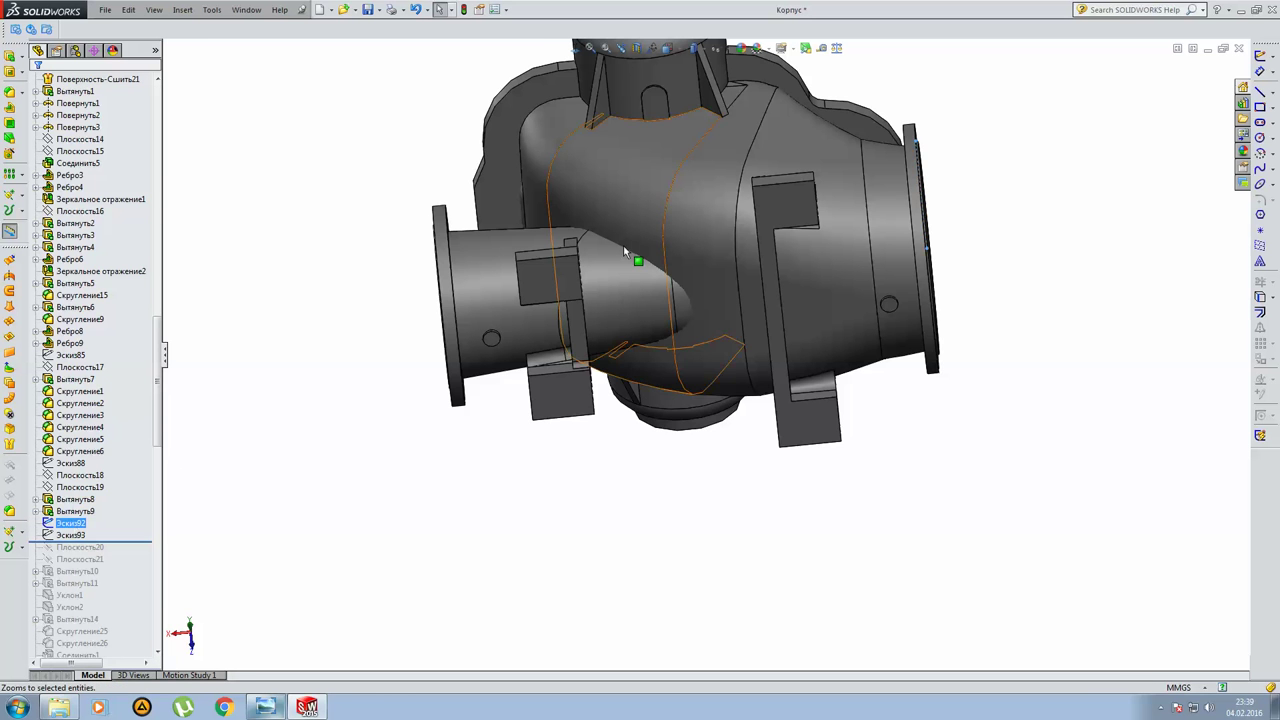
middle_click_drag(624, 250, 336, 372)
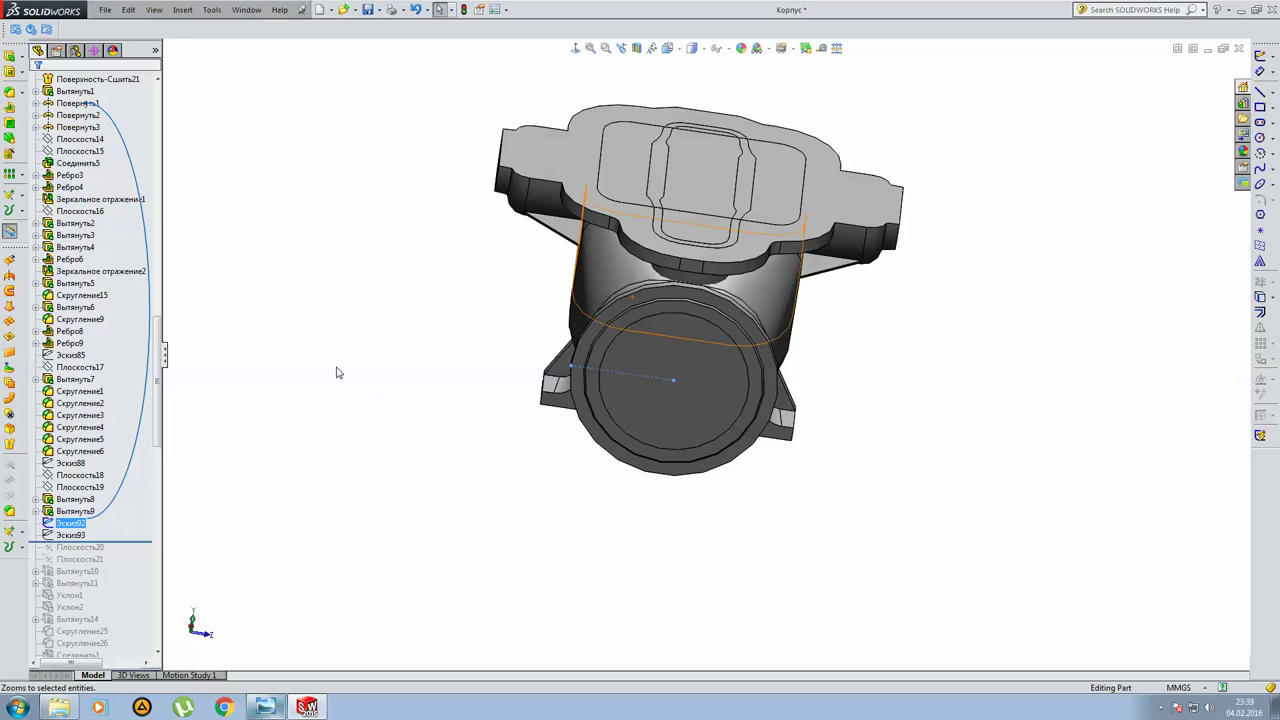
Roll forward through Вытянуть10 and Вытянуть11 and inspect the Вытянуть10 boss from several angles.
left_click_drag(123, 543, 110, 586)
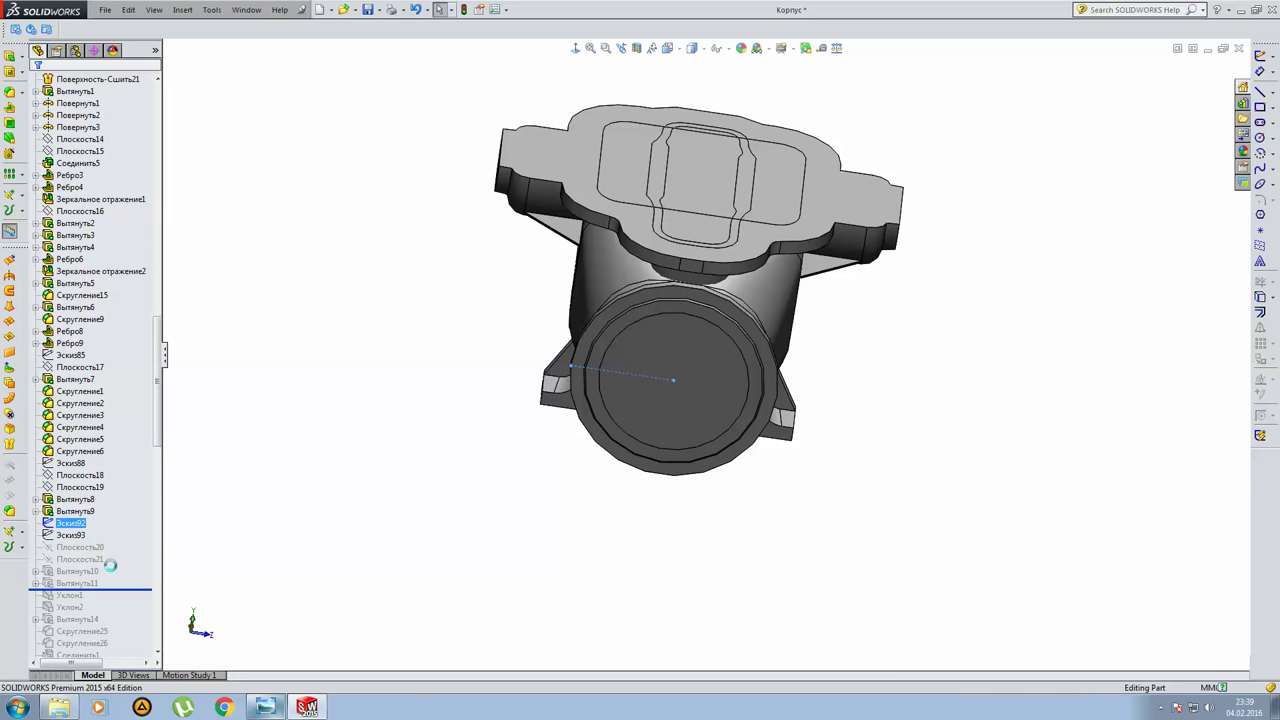
left_click(78, 571)
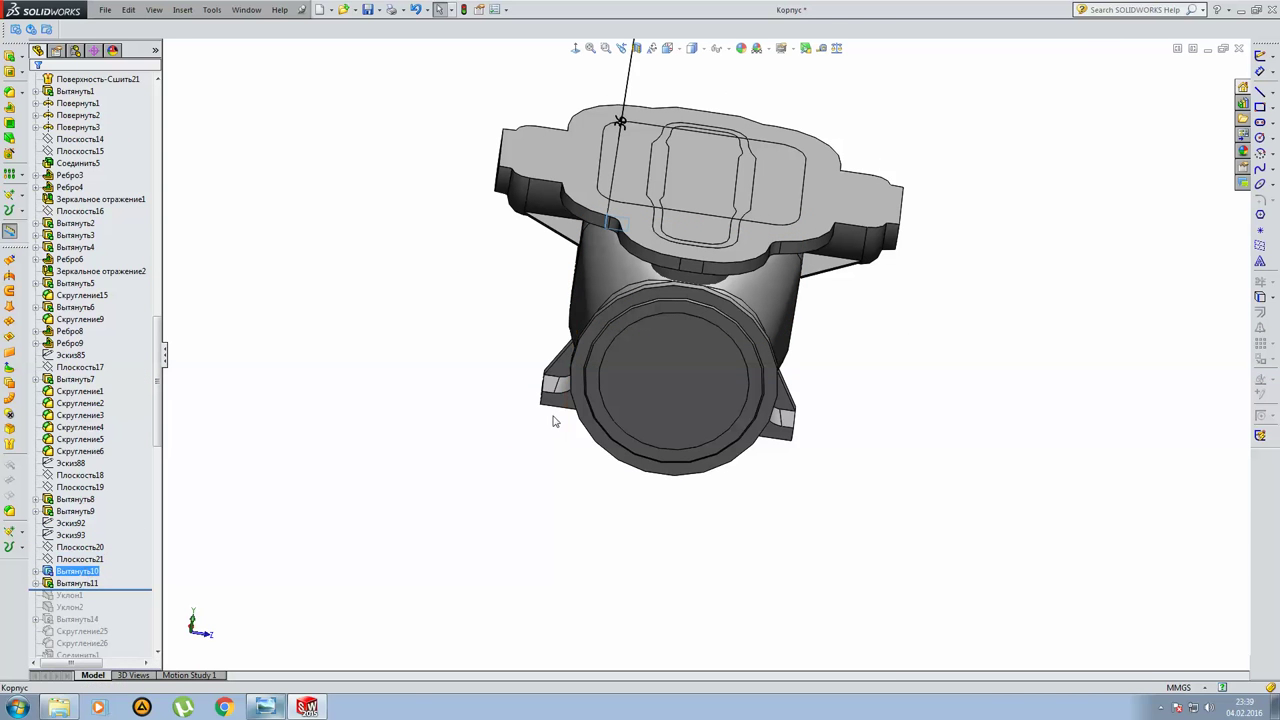
middle_click_drag(555, 420, 470, 400)
middle_click_drag(712, 366, 545, 251)
scroll(525, 249, "down", 3)
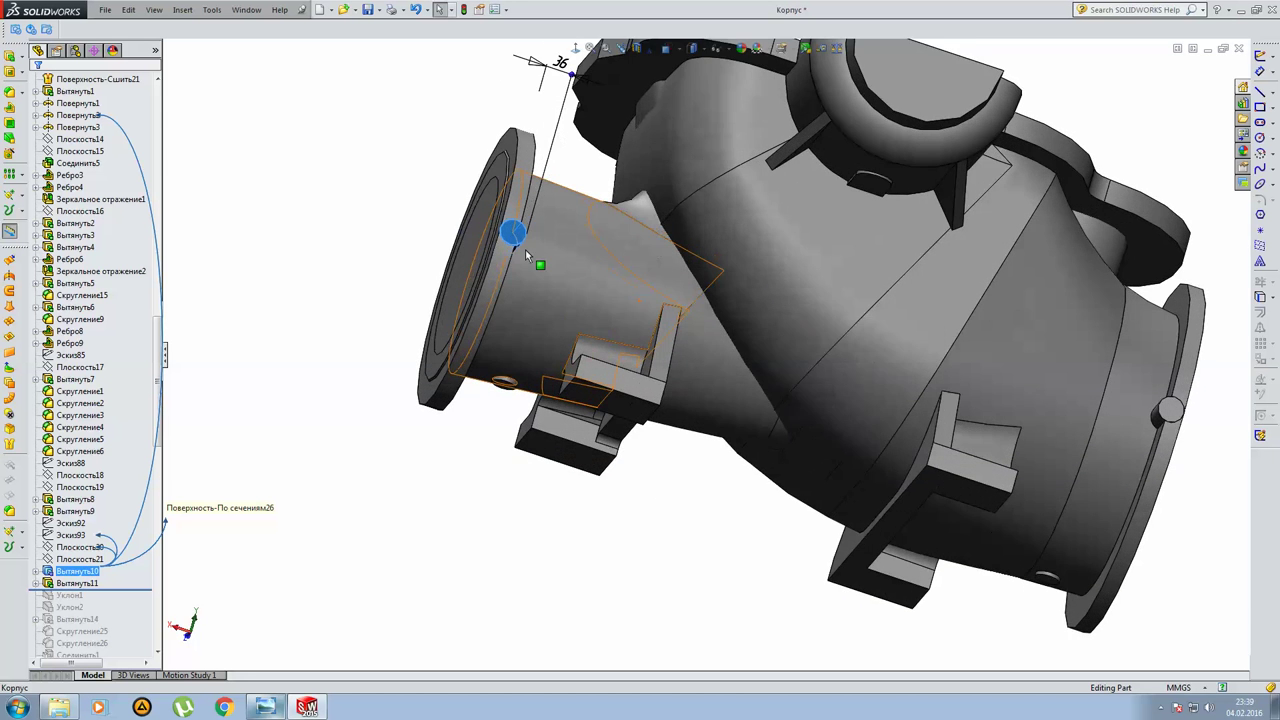
scroll(525, 249, "down", 4)
scroll(473, 188, "up", 2)
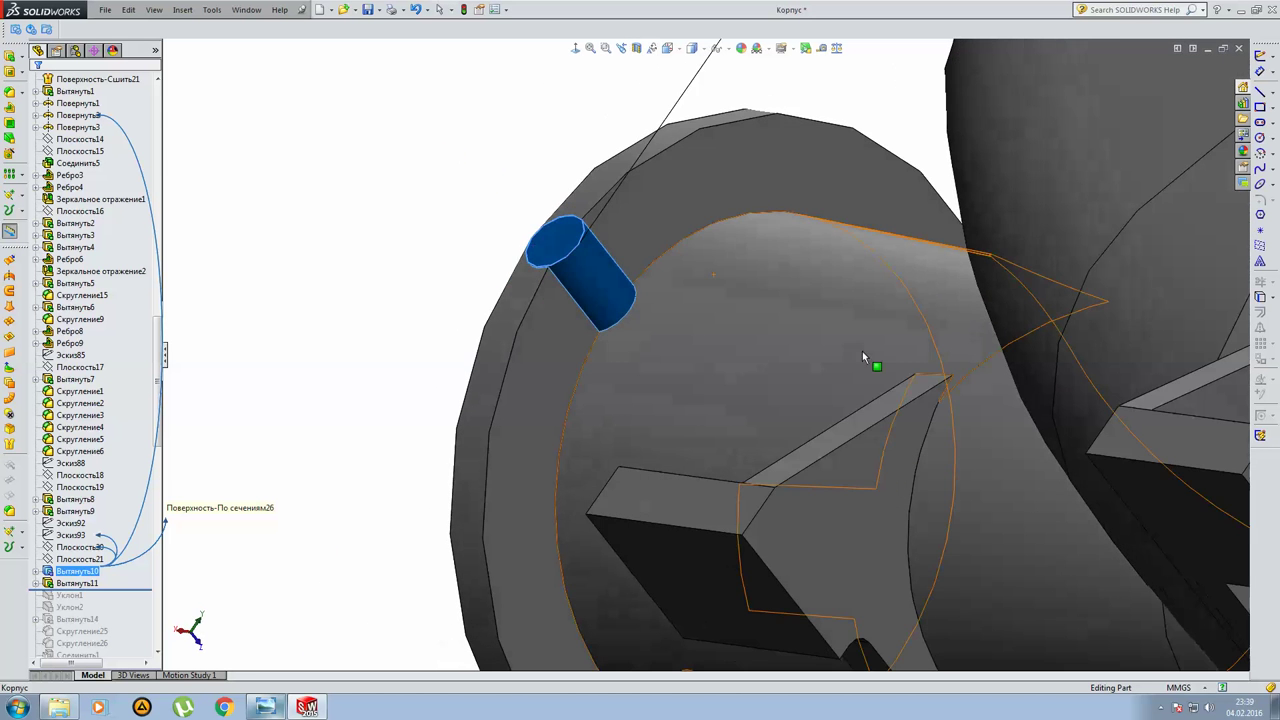
scroll(862, 351, "up", 1)
scroll(867, 350, "up", 2)
middle_click_drag(867, 350, 1016, 376)
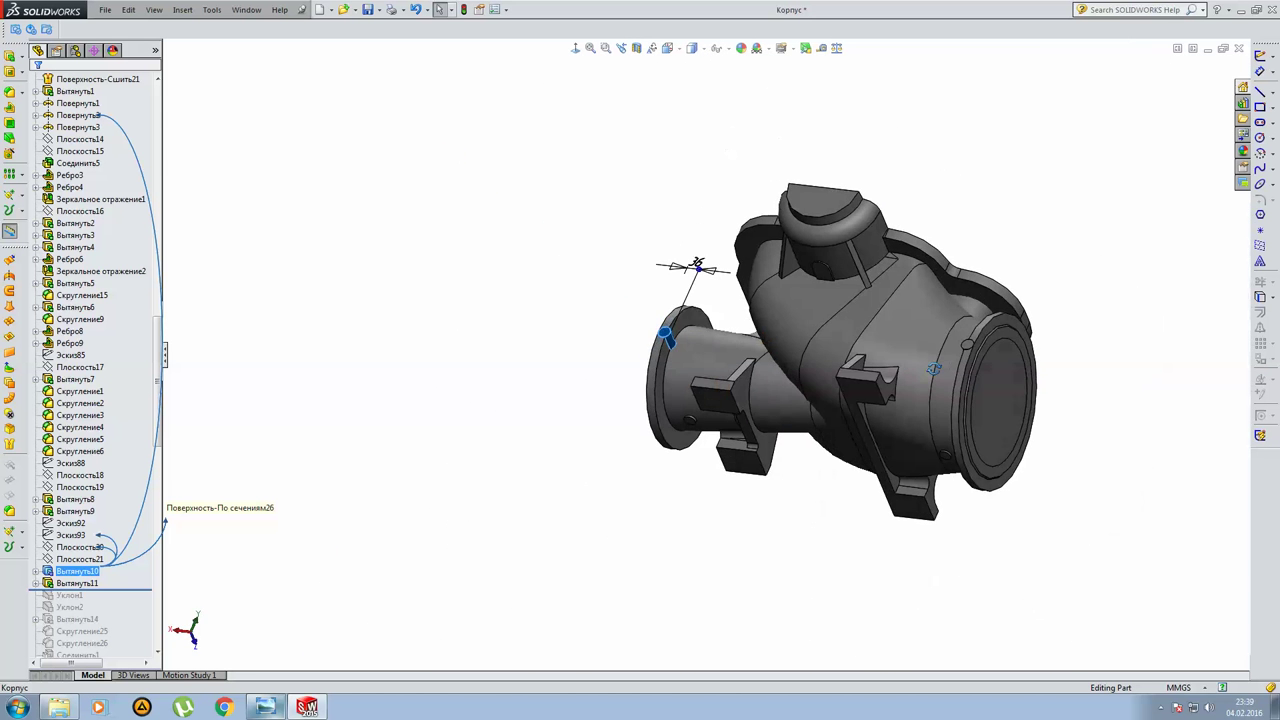
scroll(1016, 376, "down", 3)
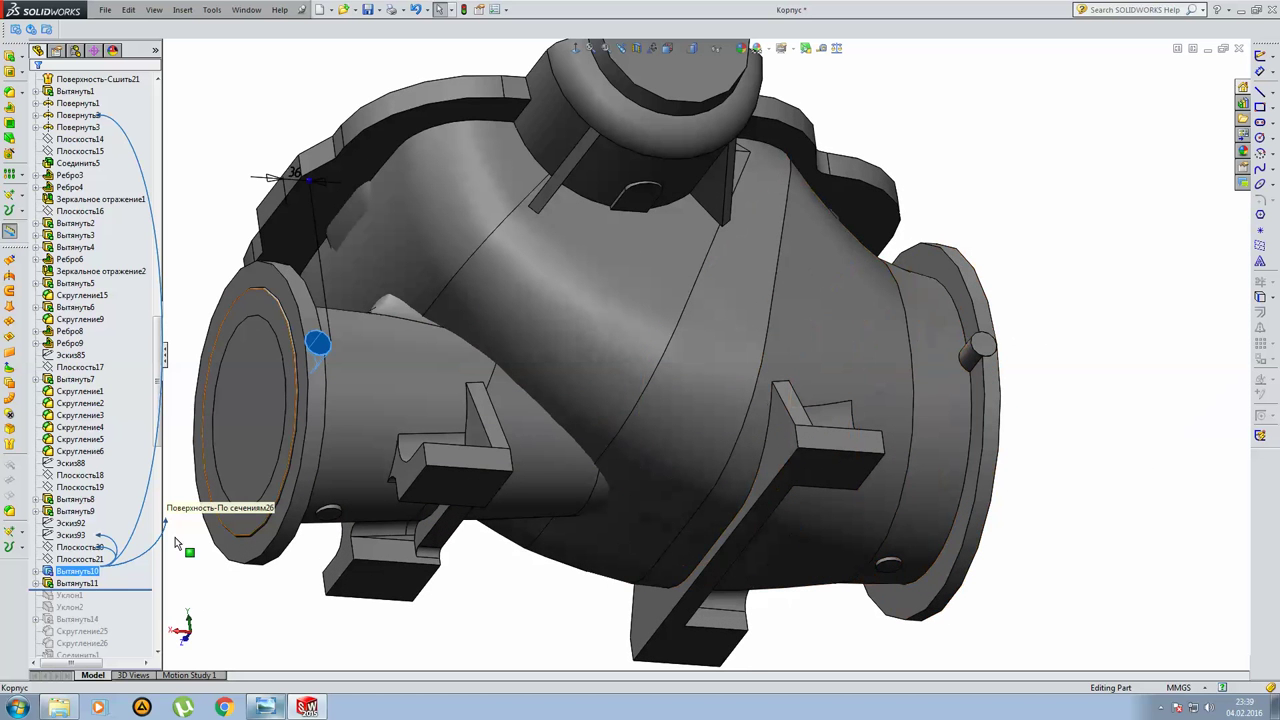
Inspect the Вытянуть11 boss on the right flange and the Плоскость20 plane.
left_click(74, 583)
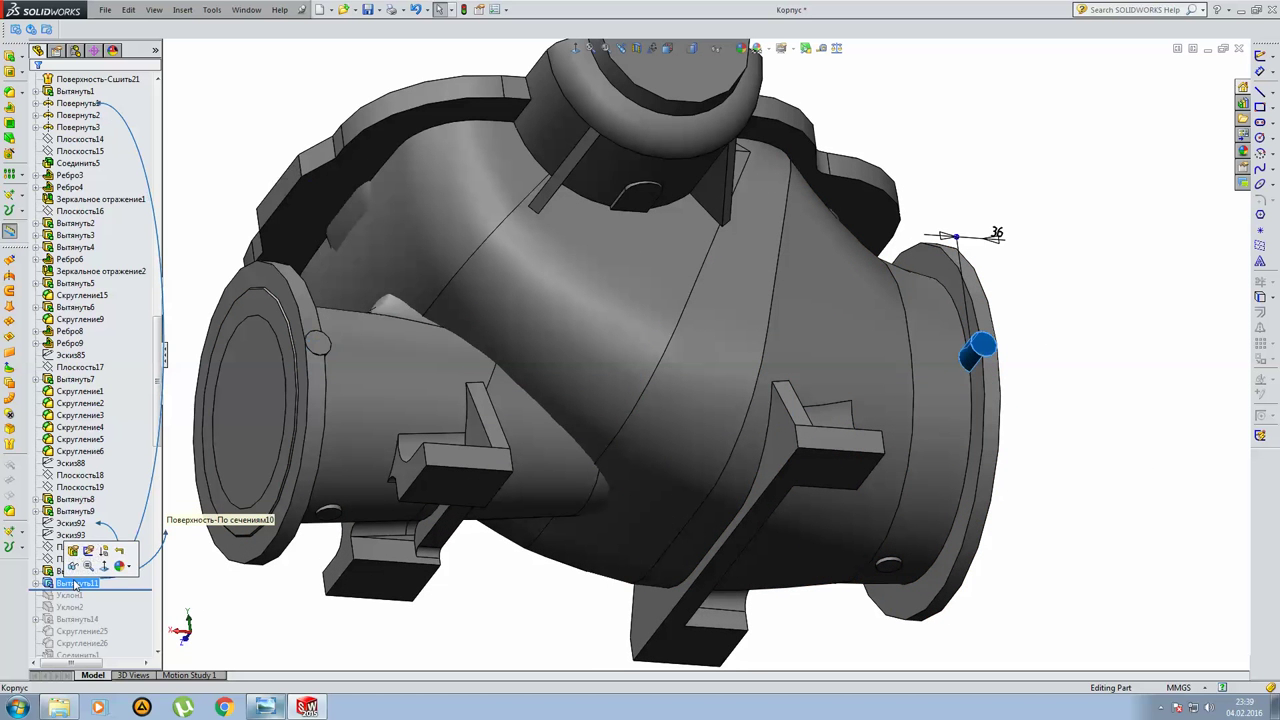
middle_click_drag(923, 299, 888, 339)
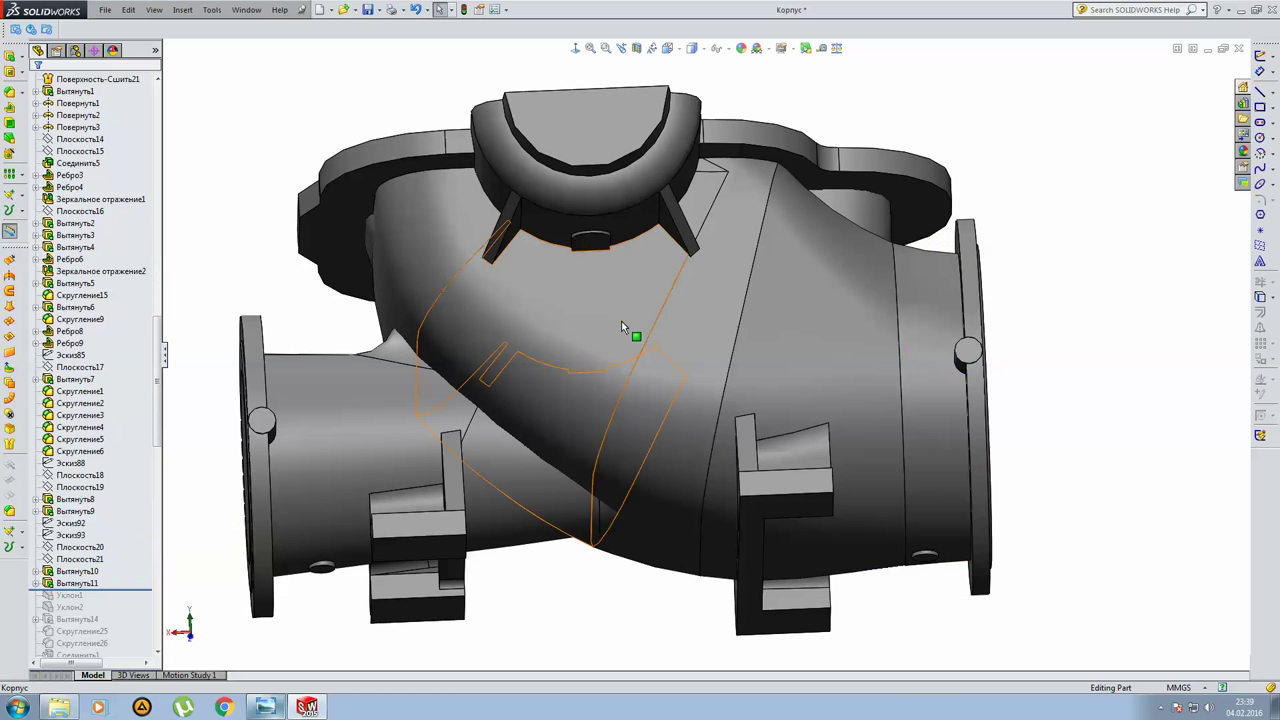
left_click(82, 547)
scroll(86, 548, "down", 3)
scroll(90, 450, "down", 6)
scroll(104, 281, "down", 1)
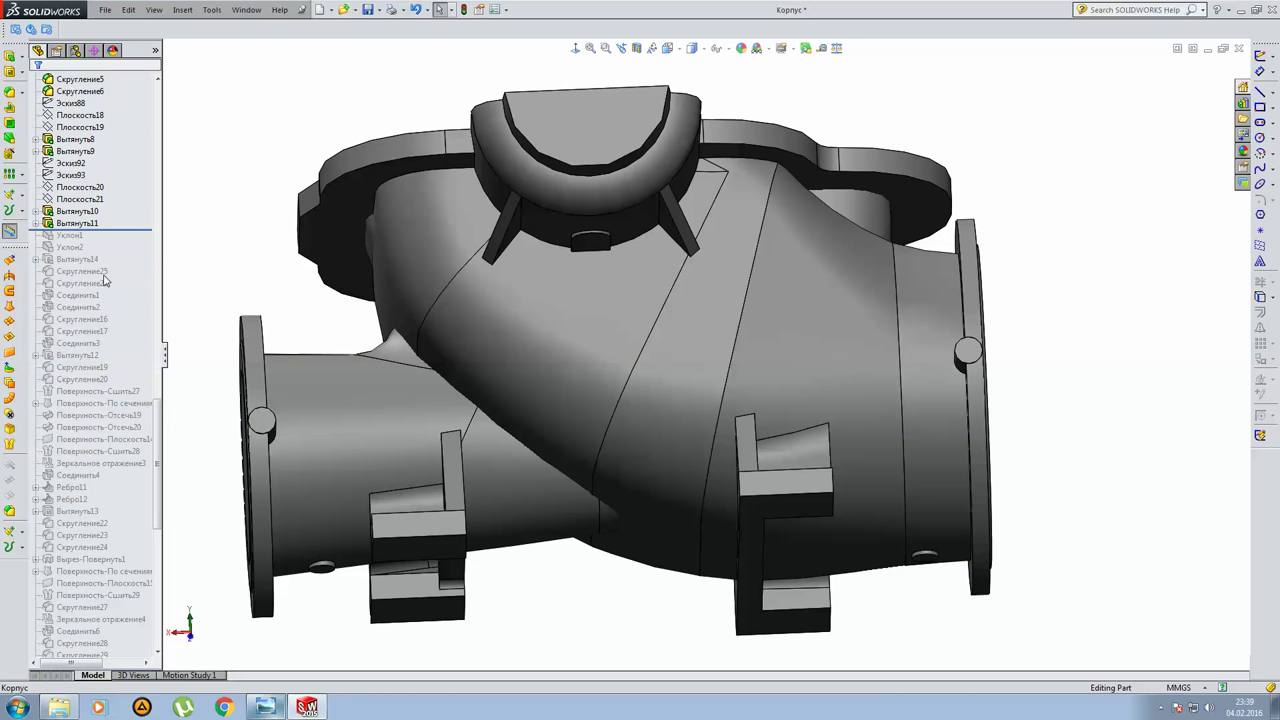
Roll forward through drafts Уклон1, Уклон2 and Вытянуть14, and inspect the top boss profile.
left_click_drag(118, 230, 112, 254)
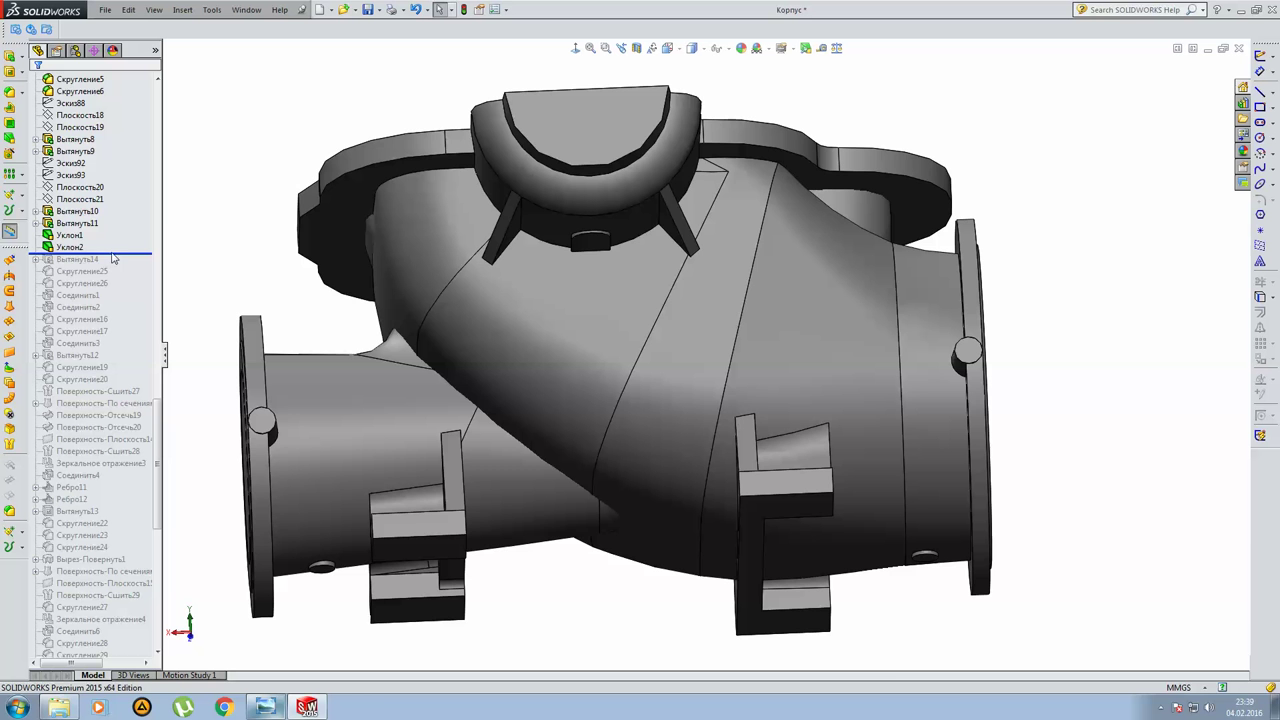
left_click_drag(118, 253, 115, 266)
left_click(90, 259)
left_click(89, 222)
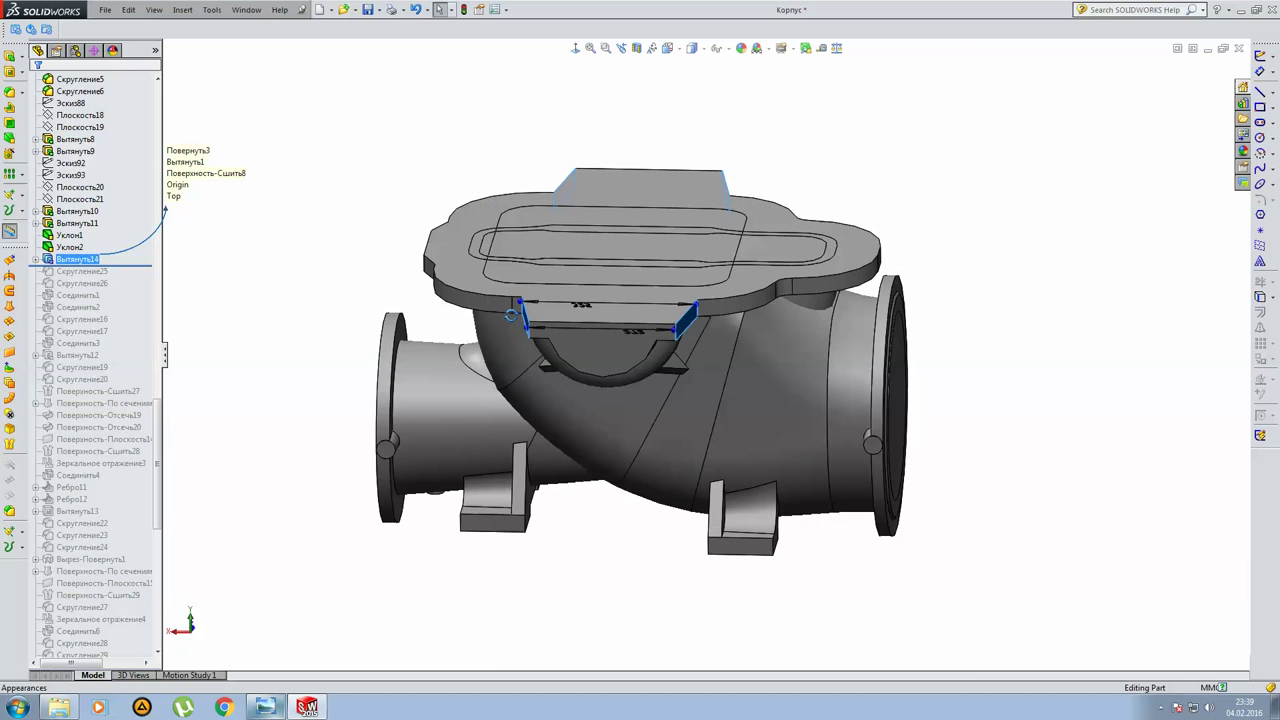
scroll(590, 395, "down", 3)
scroll(592, 400, "down", 2)
middle_click_drag(600, 410, 614, 206)
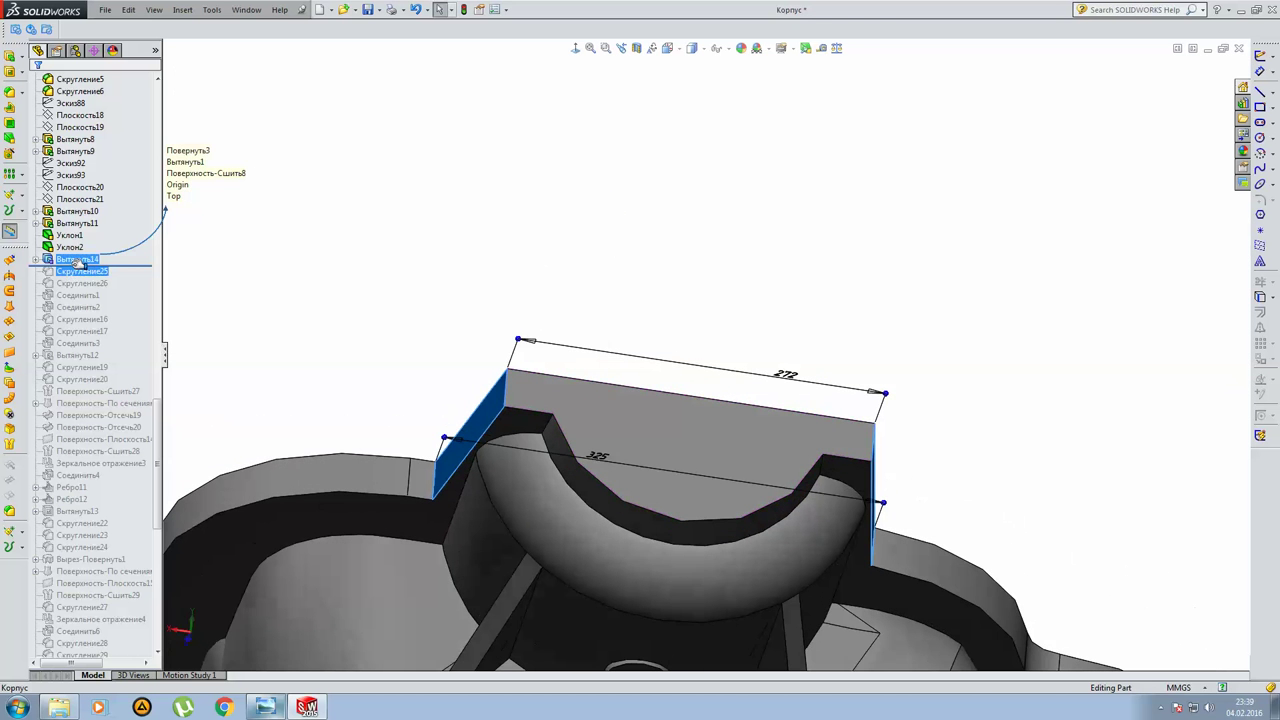
Review sketch Эскиз120 with its 272 and 325 widths face-on, then exit it unchanged.
left_click(35, 260)
left_click(70, 271)
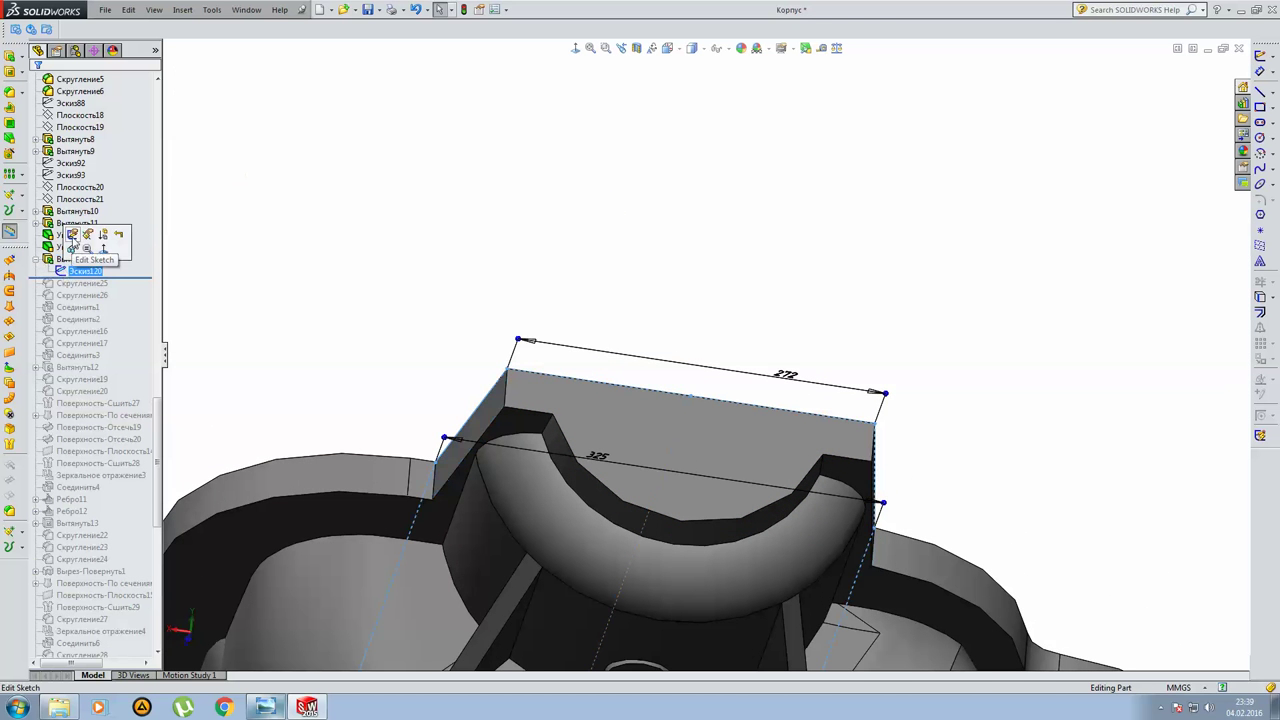
left_click(72, 236)
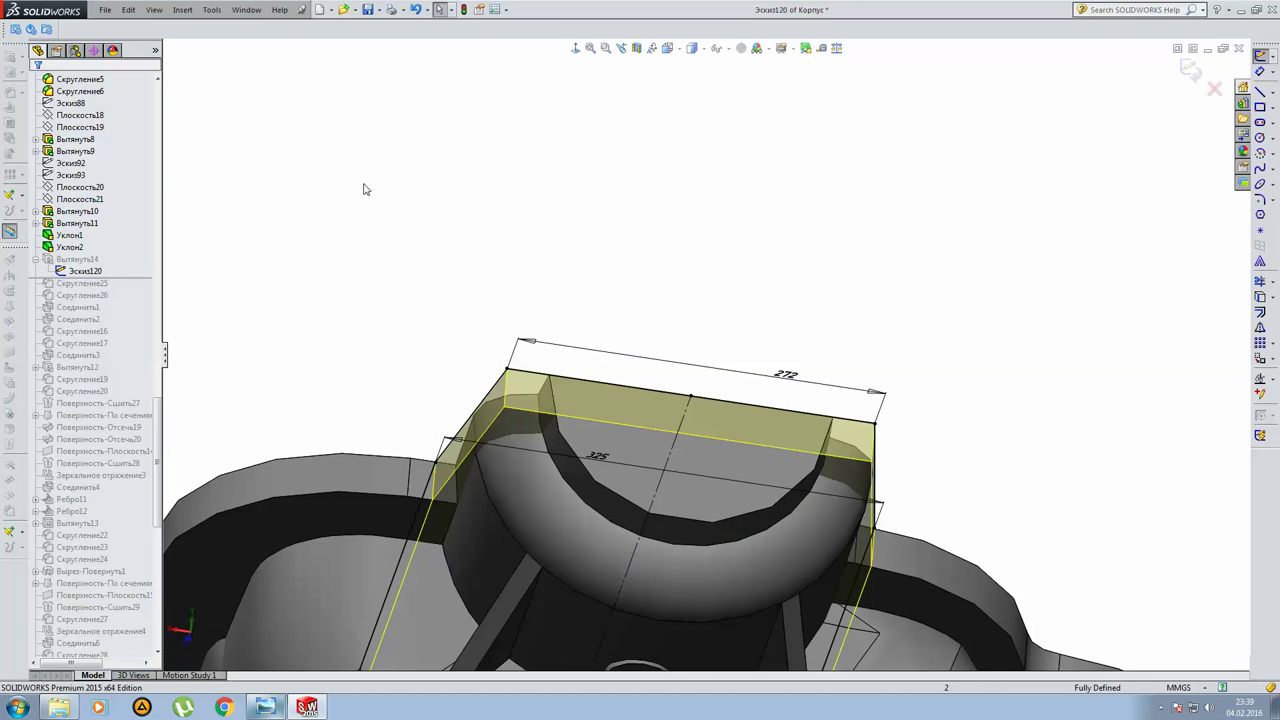
left_click(576, 48)
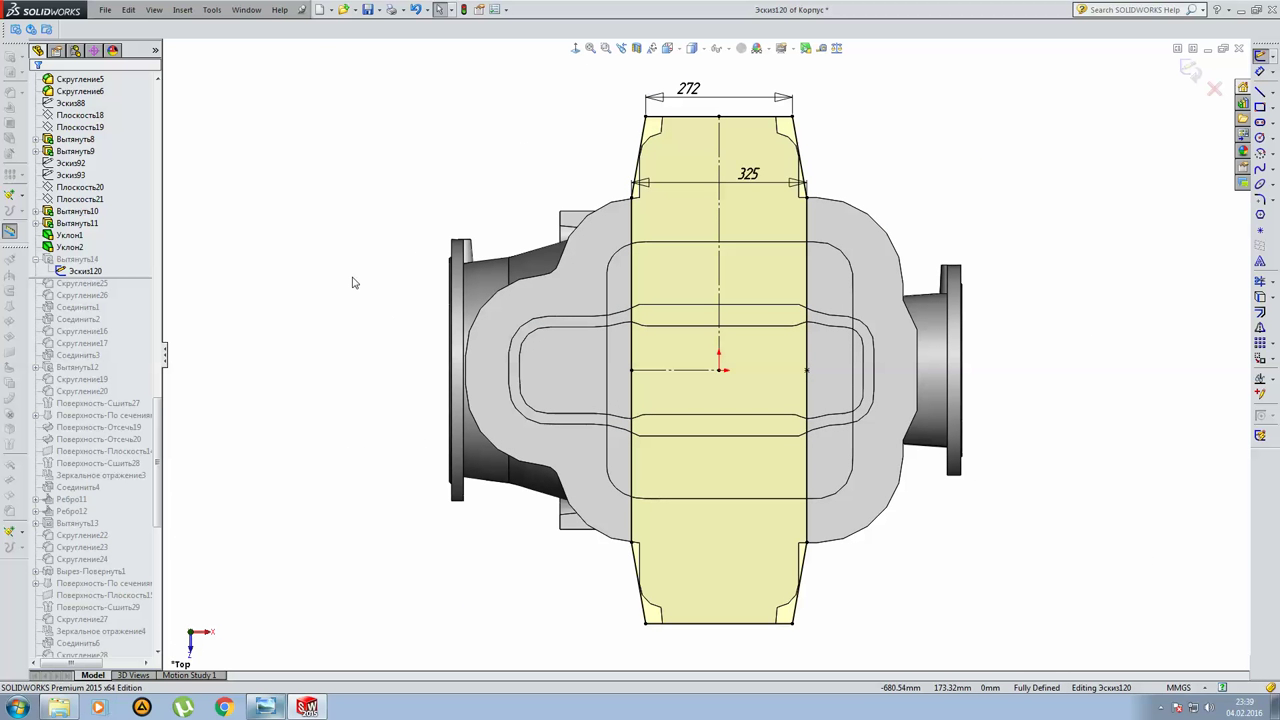
mouse_move(737, 537)
middle_mouse_down()
mouse_move(700, 286)
mouse_move(728, 186)
middle_mouse_up()
left_click(1186, 68)
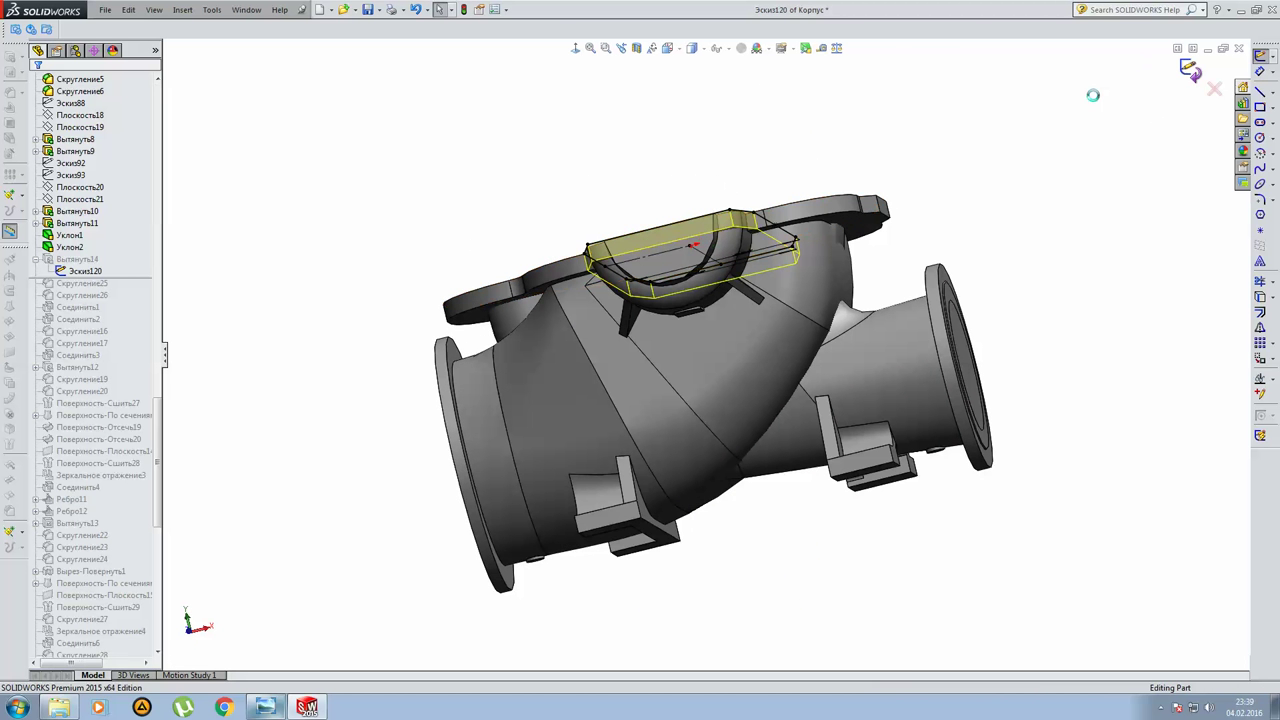
middle_click_drag(1095, 101, 294, 313)
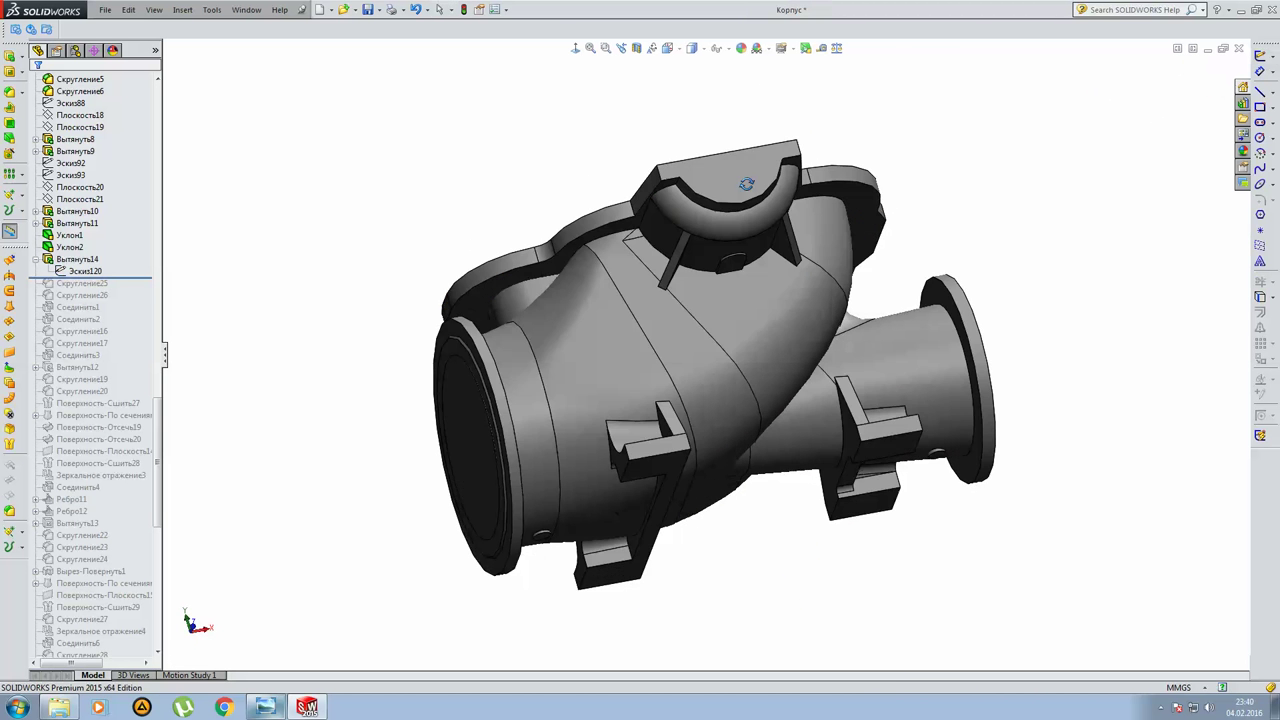
Roll forward past Скругление25 and view the housing's top.
left_click(36, 260)
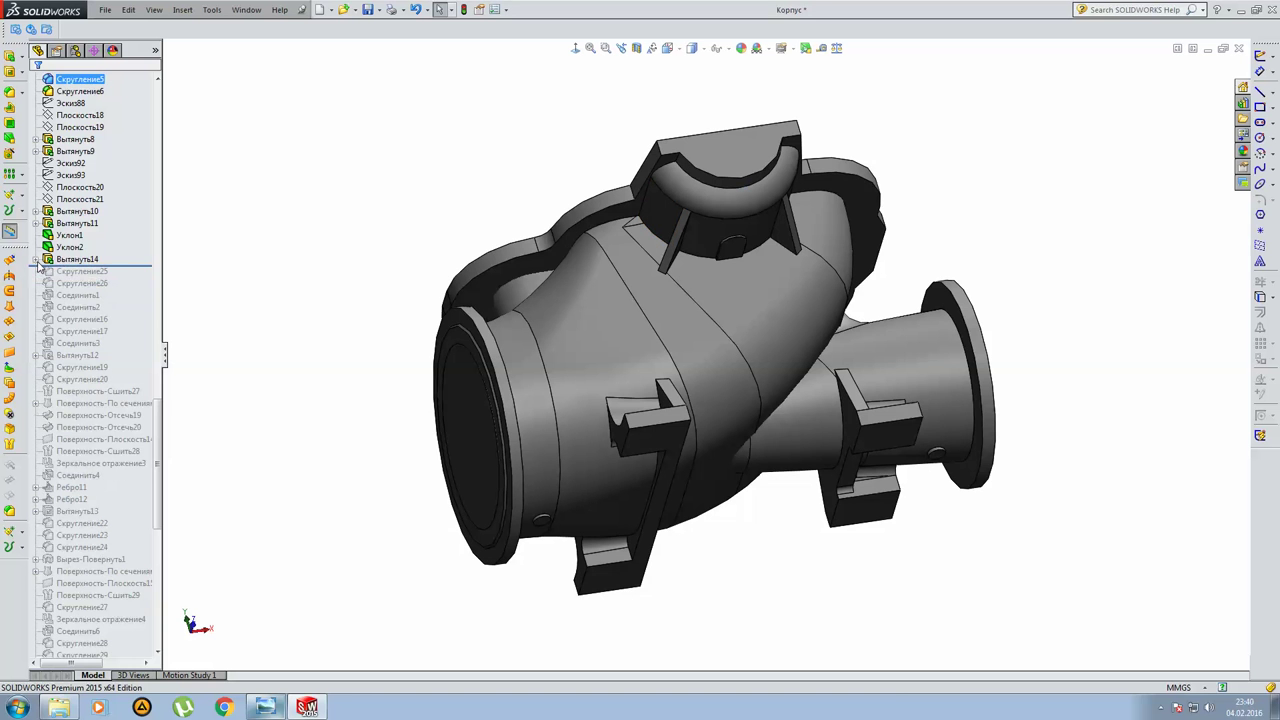
left_click(137, 271)
left_click_drag(133, 268, 126, 277)
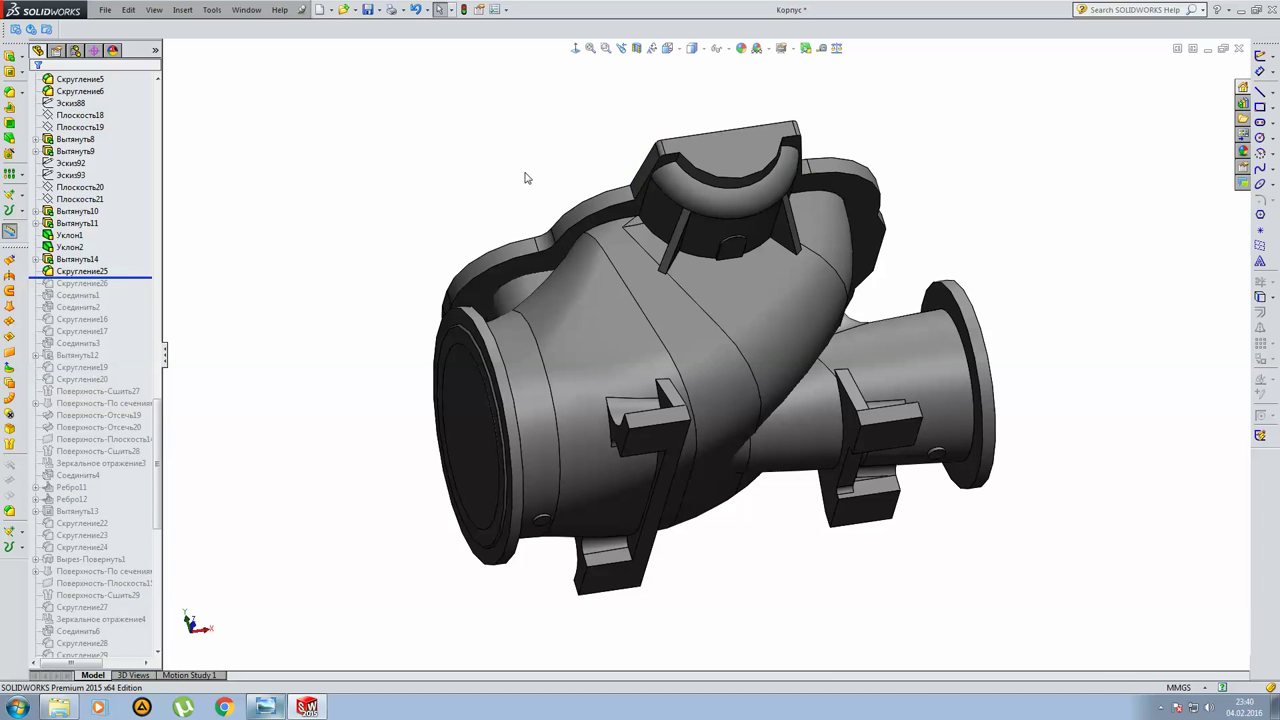
middle_click_drag(526, 178, 429, 254)
middle_click_drag(870, 210, 767, 248)
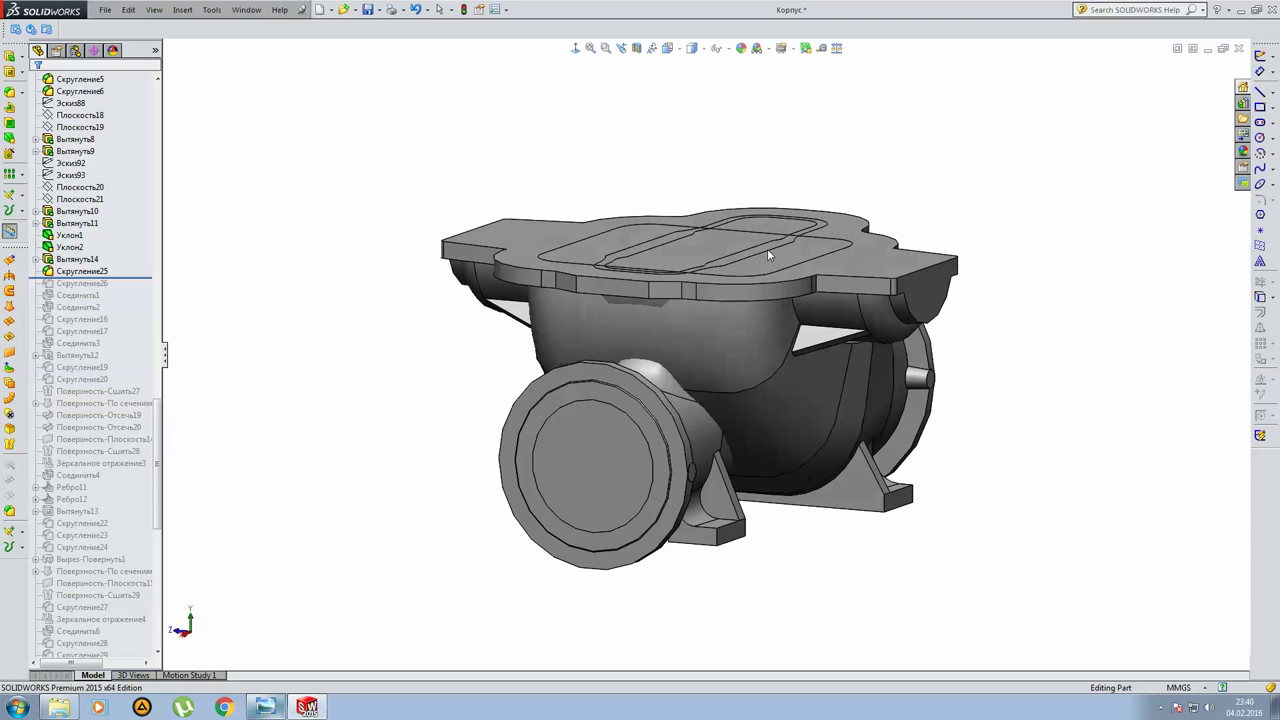
Roll forward to include Скругление26 and inspect its fillet edges.
left_click_drag(147, 278, 136, 290)
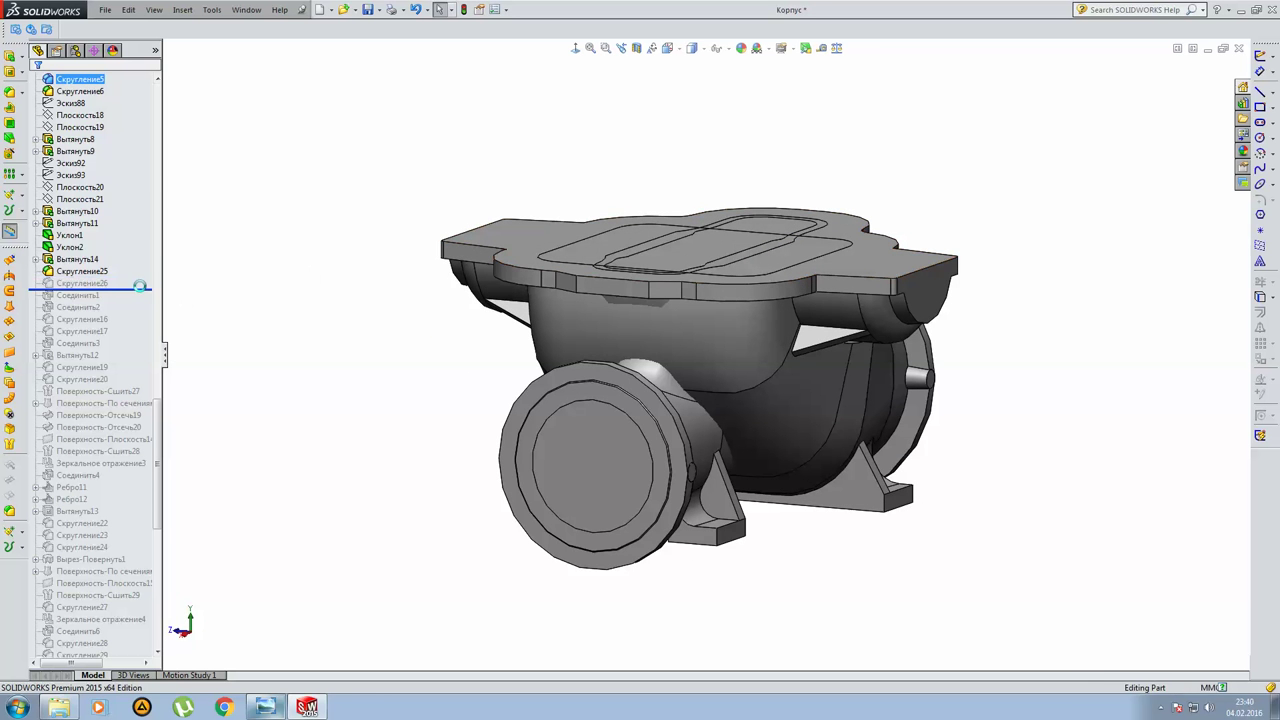
left_click(119, 285)
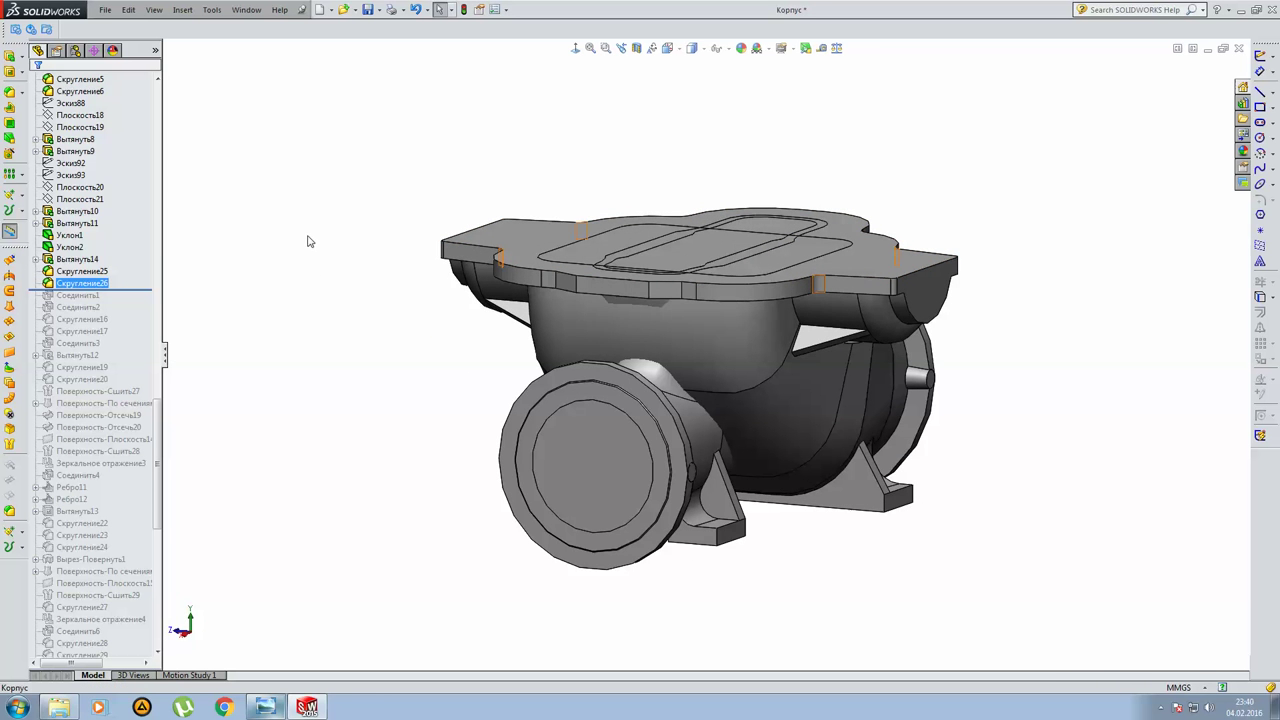
middle_click_drag(468, 211, 463, 382)
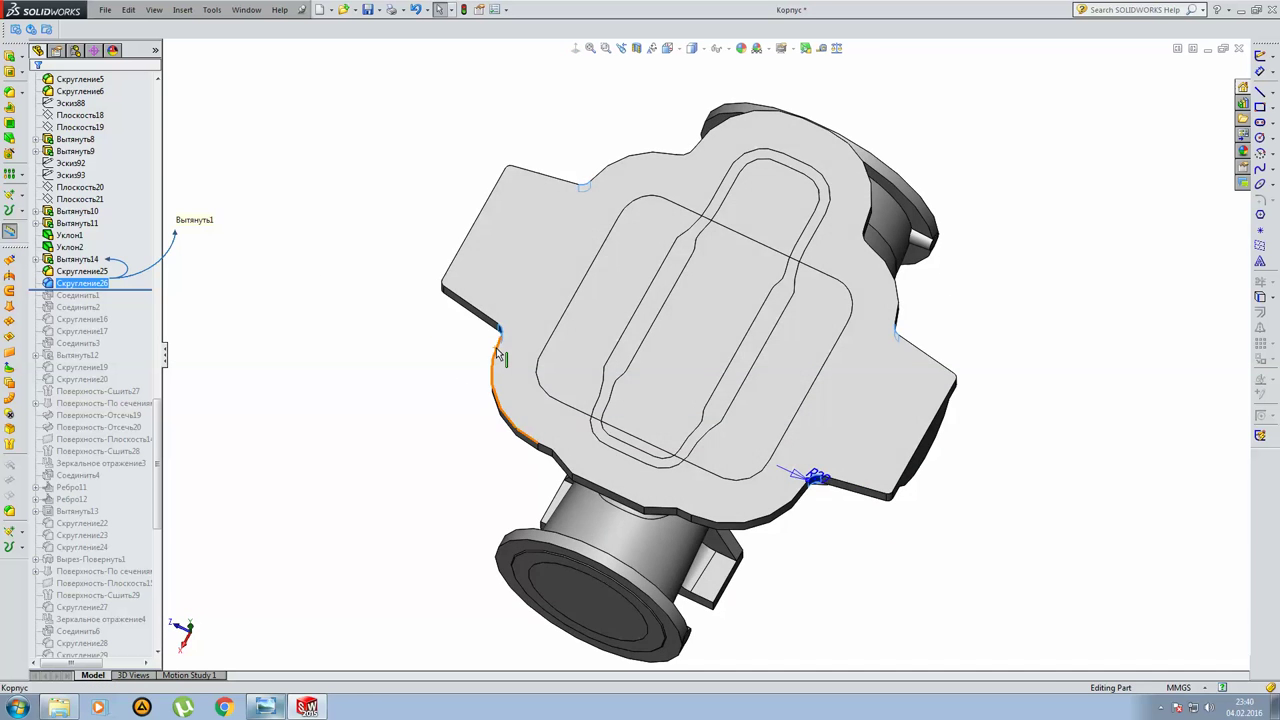
left_click(412, 398)
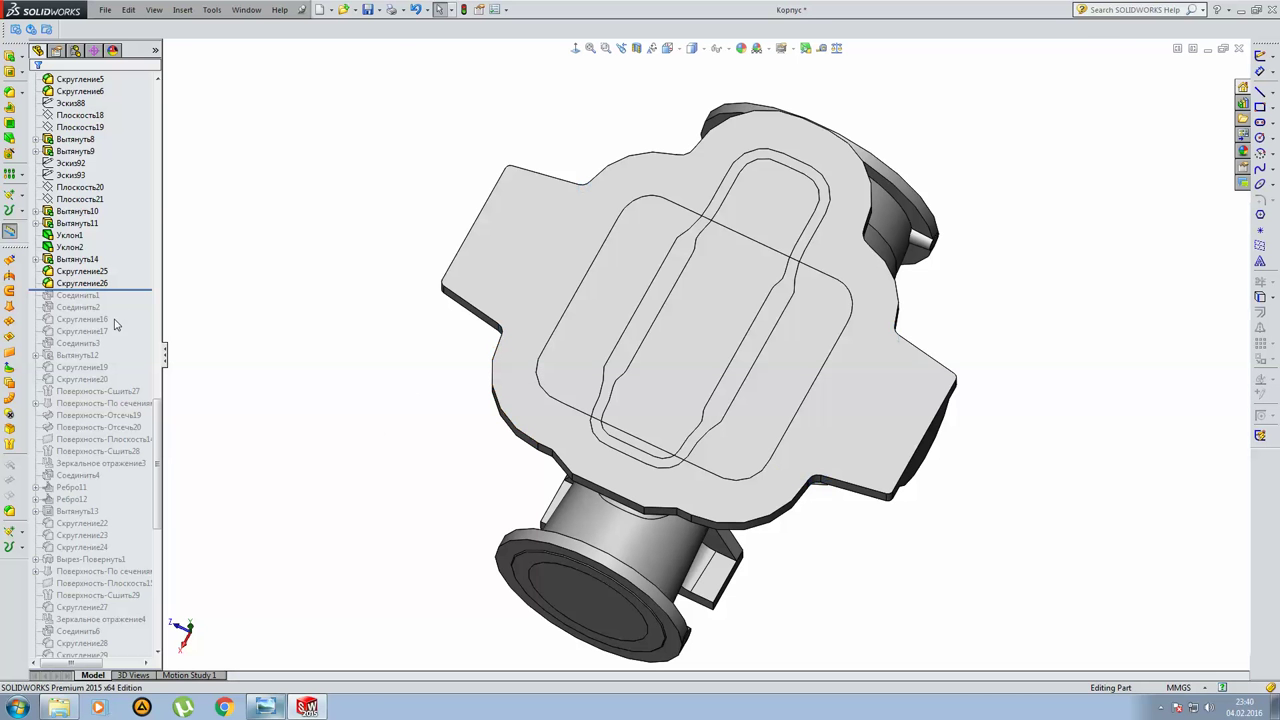
Roll past Соединить1 and review its Subtract combine settings without changes.
left_click_drag(128, 292, 128, 300)
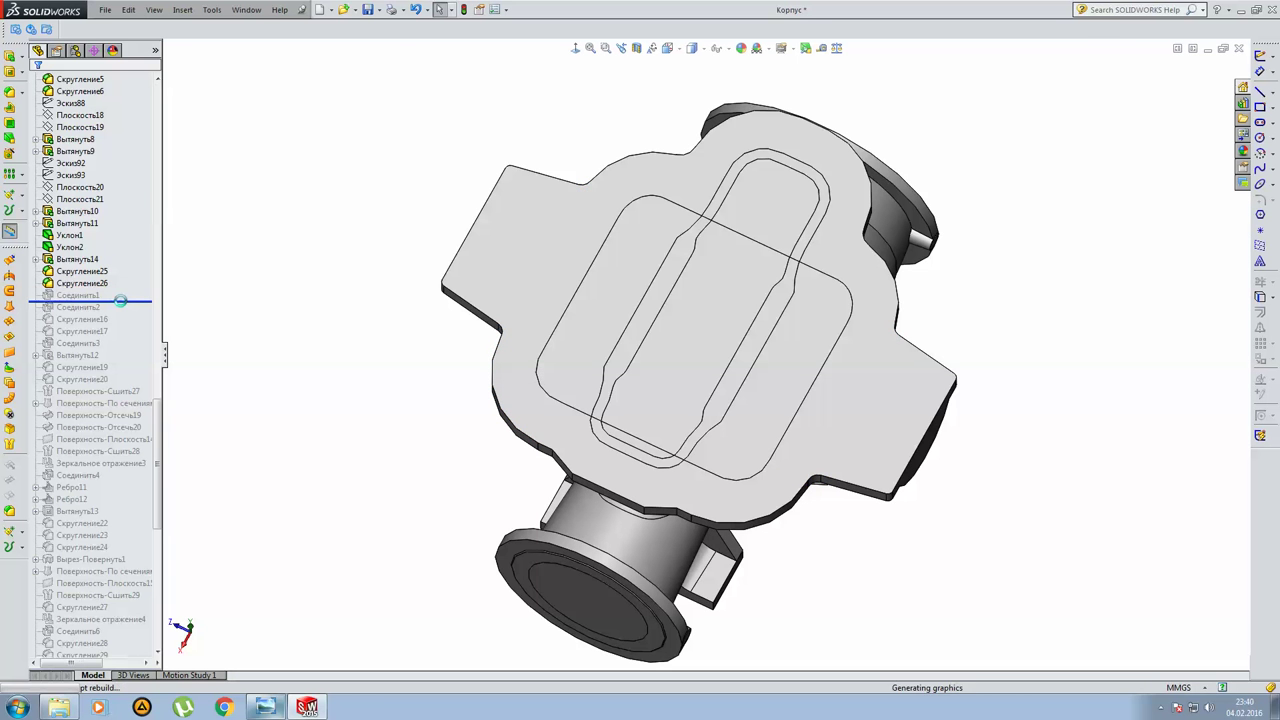
left_click(85, 295)
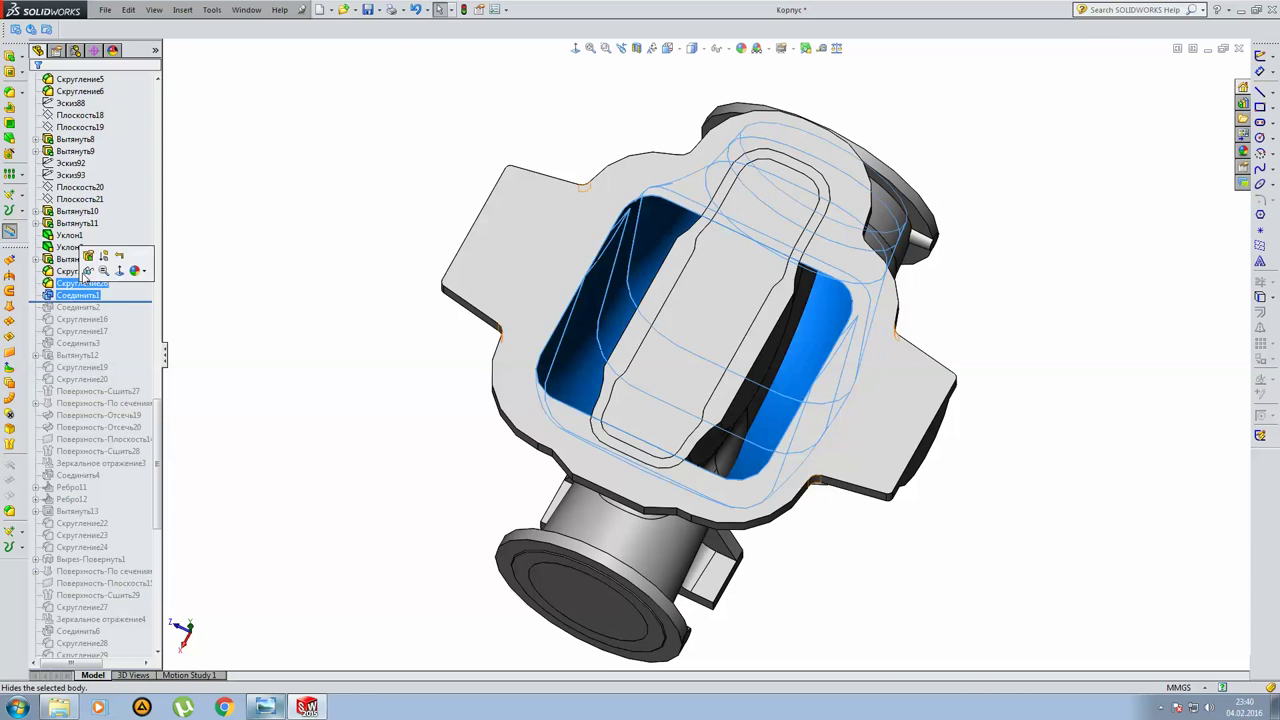
left_click(96, 256)
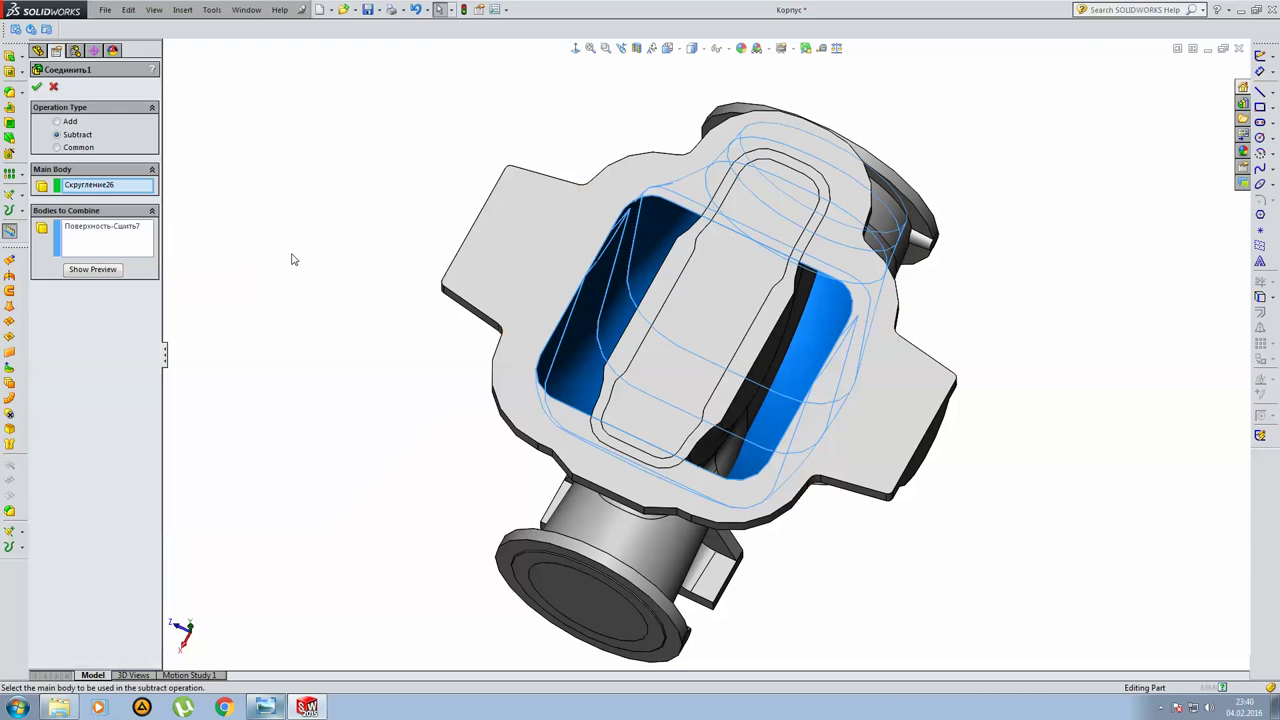
mouse_move(680, 371)
middle_mouse_down()
mouse_move(459, 300)
mouse_move(480, 303)
mouse_move(463, 357)
middle_mouse_up()
key("Return")
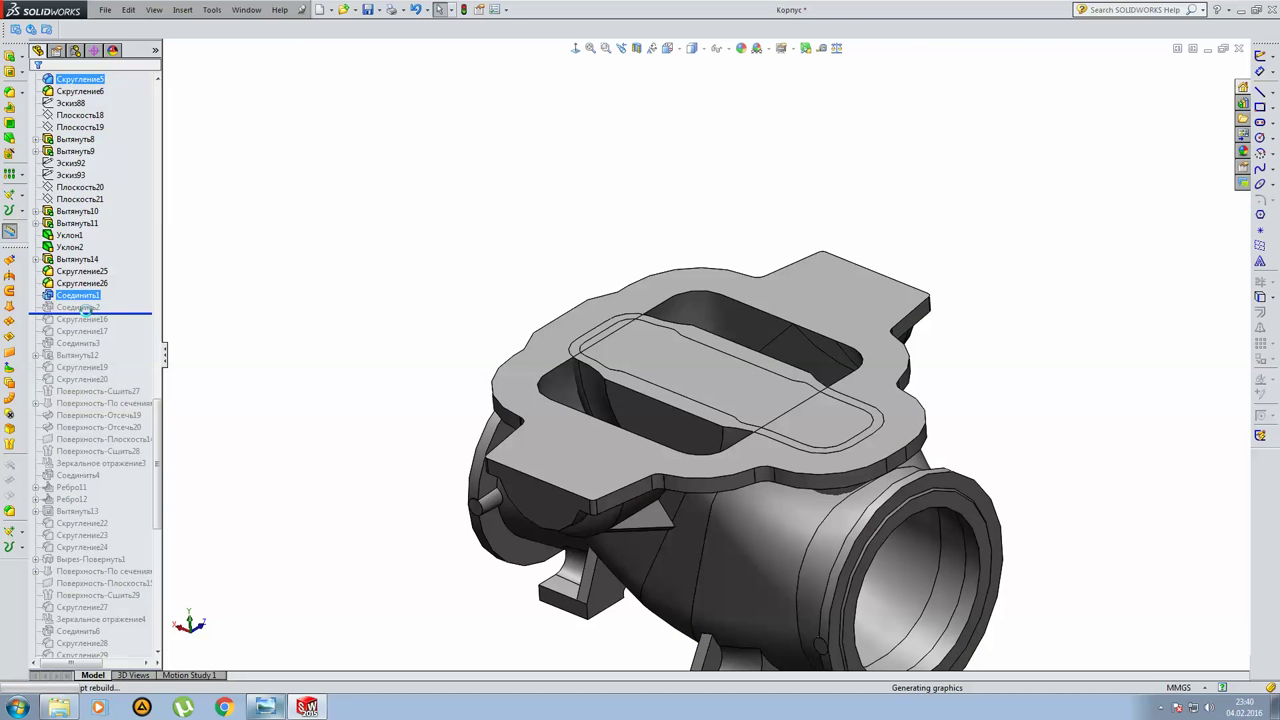
Roll past Соединить2 and review its combine settings without changes.
left_click_drag(107, 313, 84, 312)
left_click(80, 307)
left_click(88, 274)
mouse_move(449, 364)
middle_mouse_down()
mouse_move(506, 243)
mouse_move(586, 297)
mouse_move(471, 291)
middle_mouse_up()
key("Return")
Roll forward to include Скругление16 and view its fillet along the inner passage.
left_click_drag(143, 315, 138, 327)
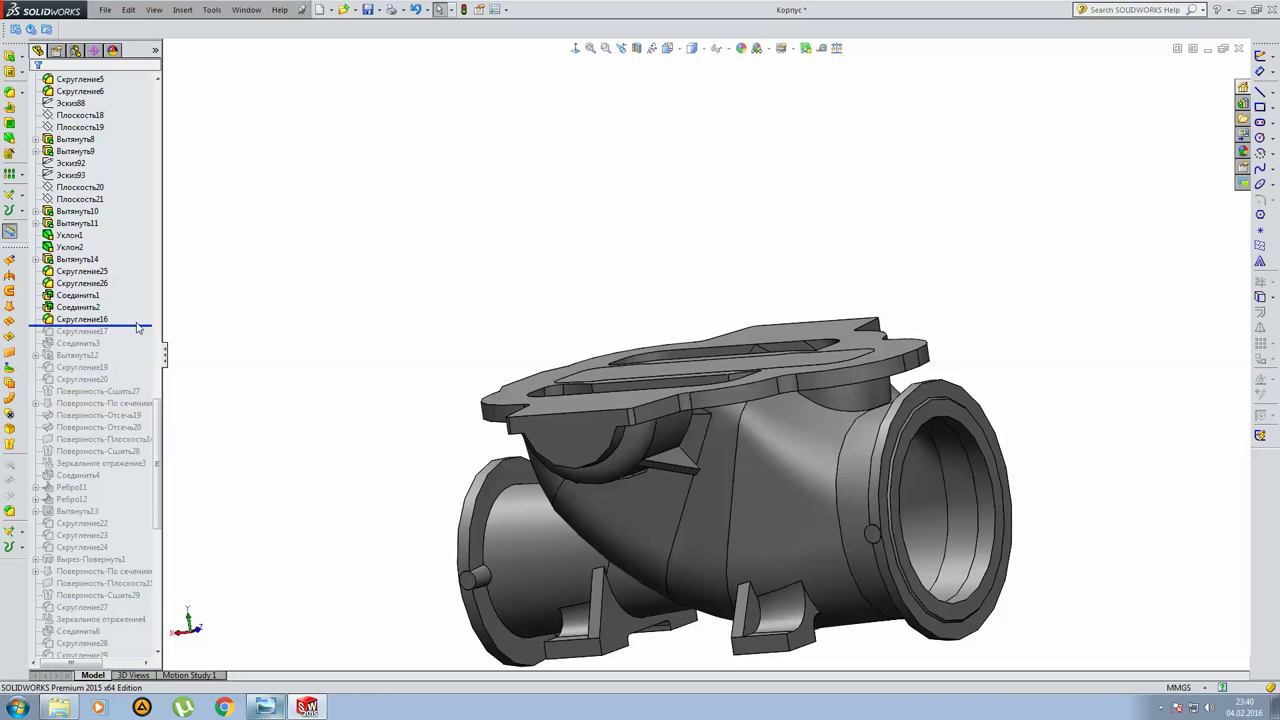
mouse_move(433, 323)
middle_mouse_down()
mouse_move(533, 410)
mouse_move(273, 407)
middle_mouse_up()
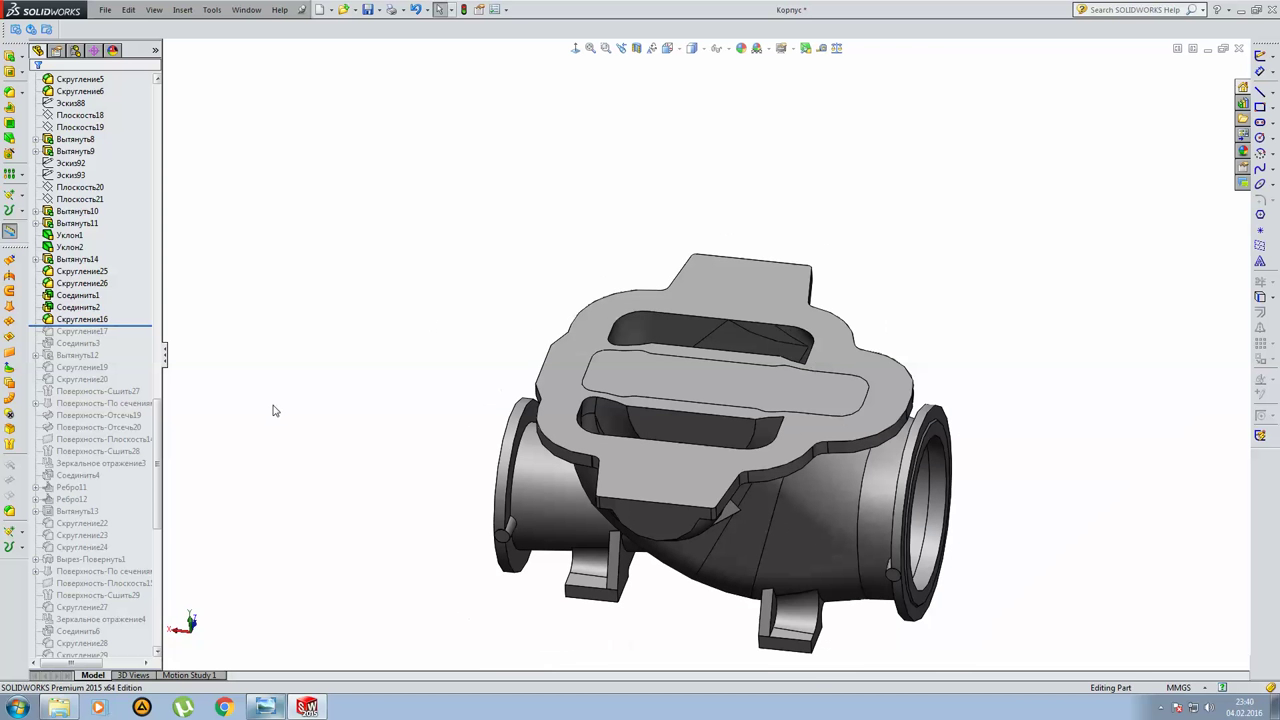
left_click(76, 319)
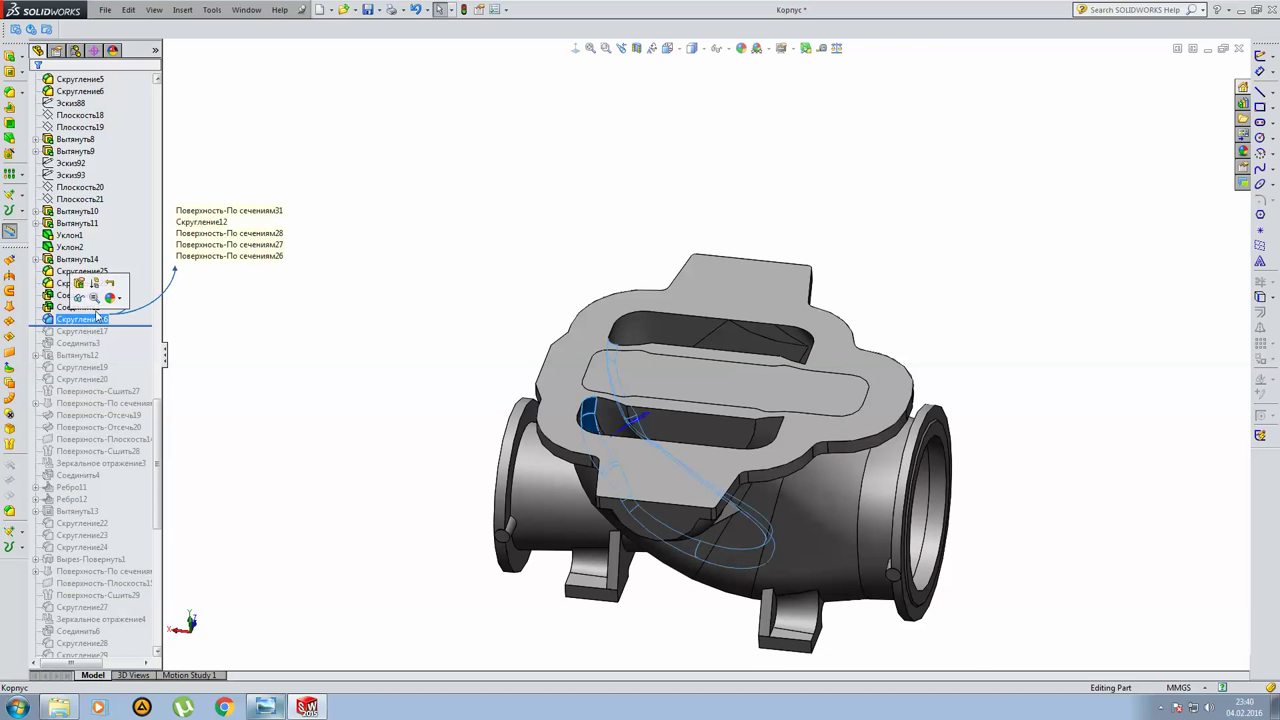
middle_click_drag(662, 410, 672, 368)
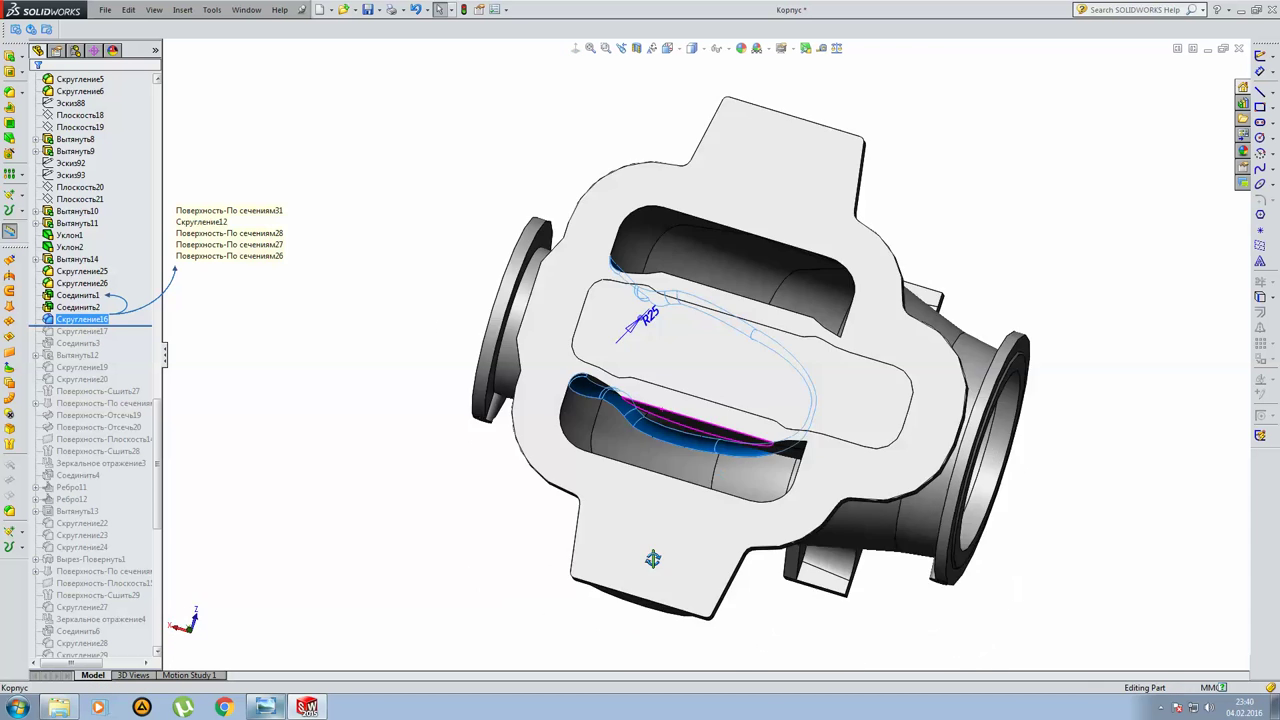
scroll(668, 370, "down", 3)
mouse_move(663, 371)
middle_mouse_down()
mouse_move(603, 368)
mouse_move(534, 340)
mouse_move(534, 354)
middle_mouse_up()
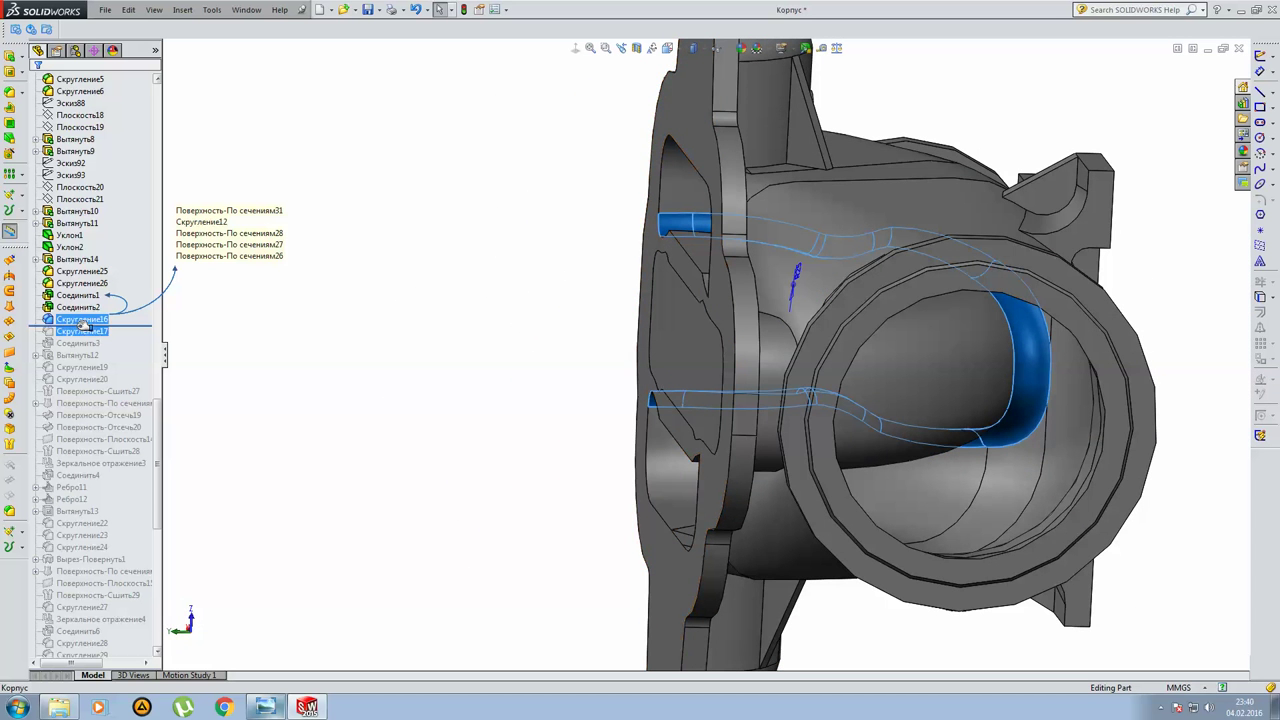
Check the 25 mm Скругление16 fillet settings, then roll forward toward Скругление17.
right_click(82, 320)
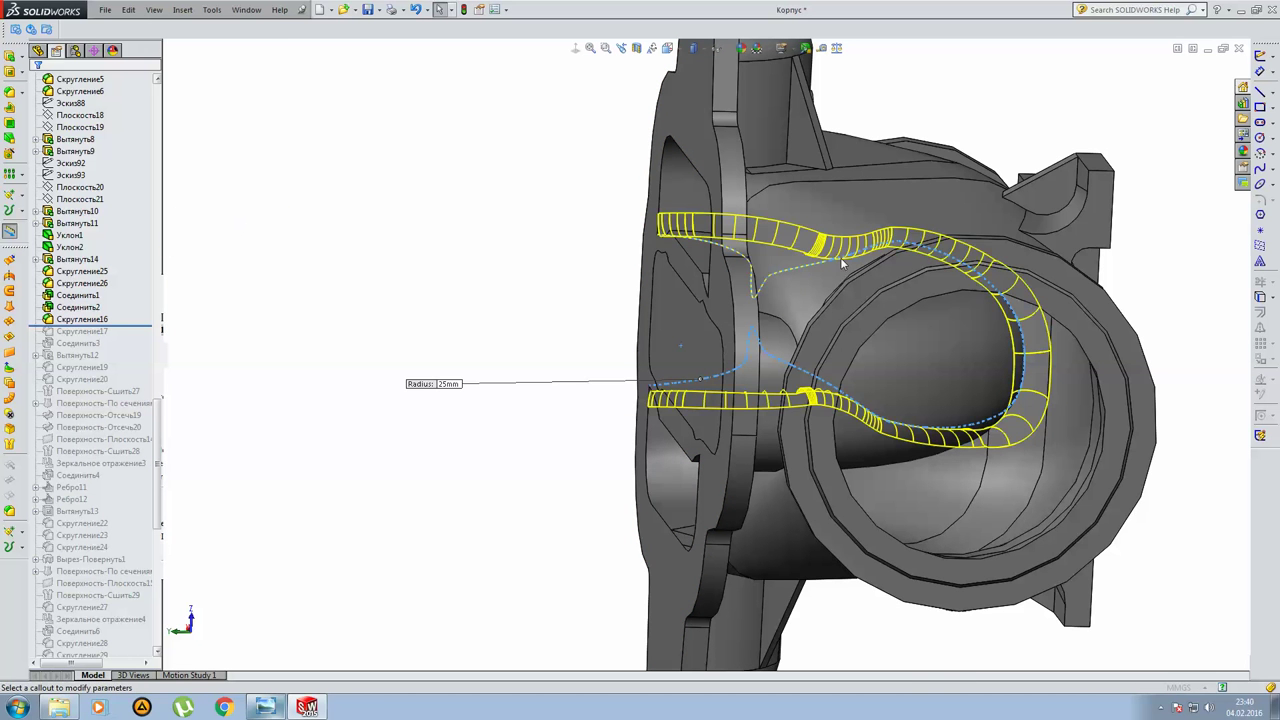
mouse_move(857, 235)
middle_mouse_down()
mouse_move(937, 137)
mouse_move(909, 480)
mouse_move(894, 440)
mouse_move(963, 337)
mouse_move(934, 291)
mouse_move(849, 337)
mouse_move(811, 326)
middle_mouse_up()
key("Return")
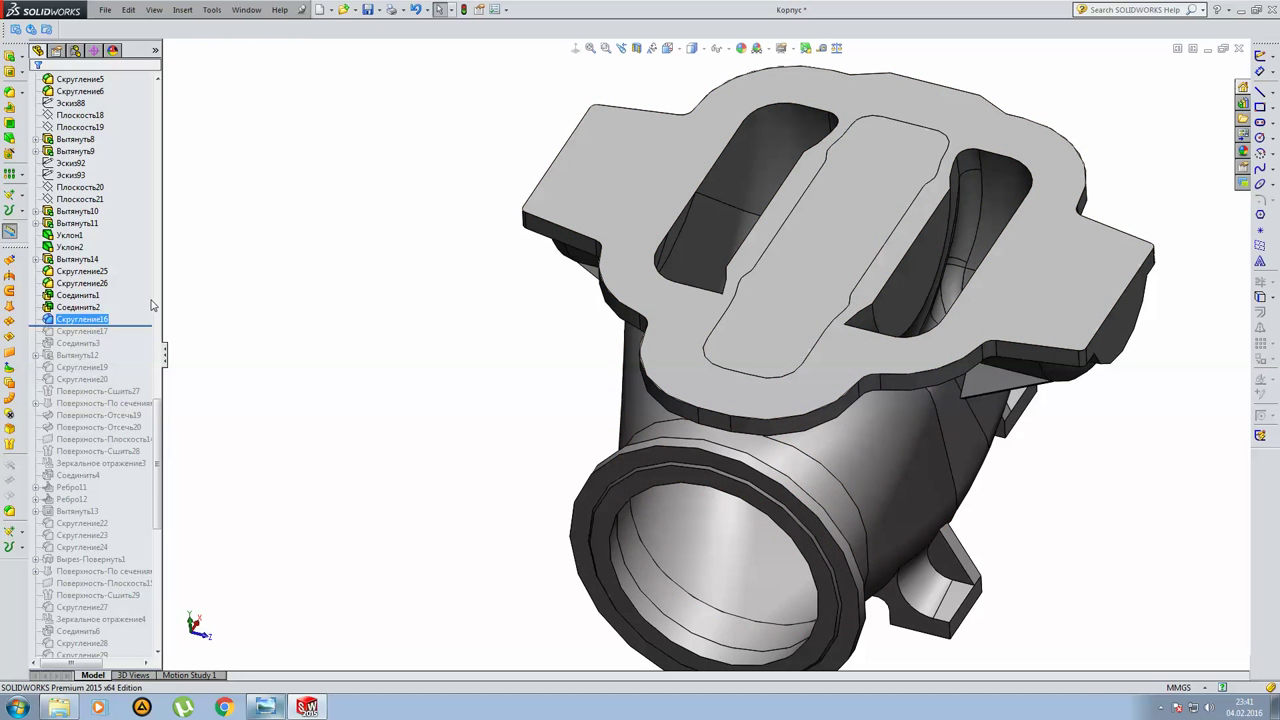
left_click(84, 332)
Confirm Скругление17 as a 20 mm fillet, then return to the isometric view.
mouse_move(492, 346)
middle_mouse_down()
mouse_move(771, 374)
mouse_move(709, 377)
mouse_move(748, 566)
mouse_move(739, 363)
mouse_move(723, 449)
mouse_move(754, 333)
middle_mouse_up()
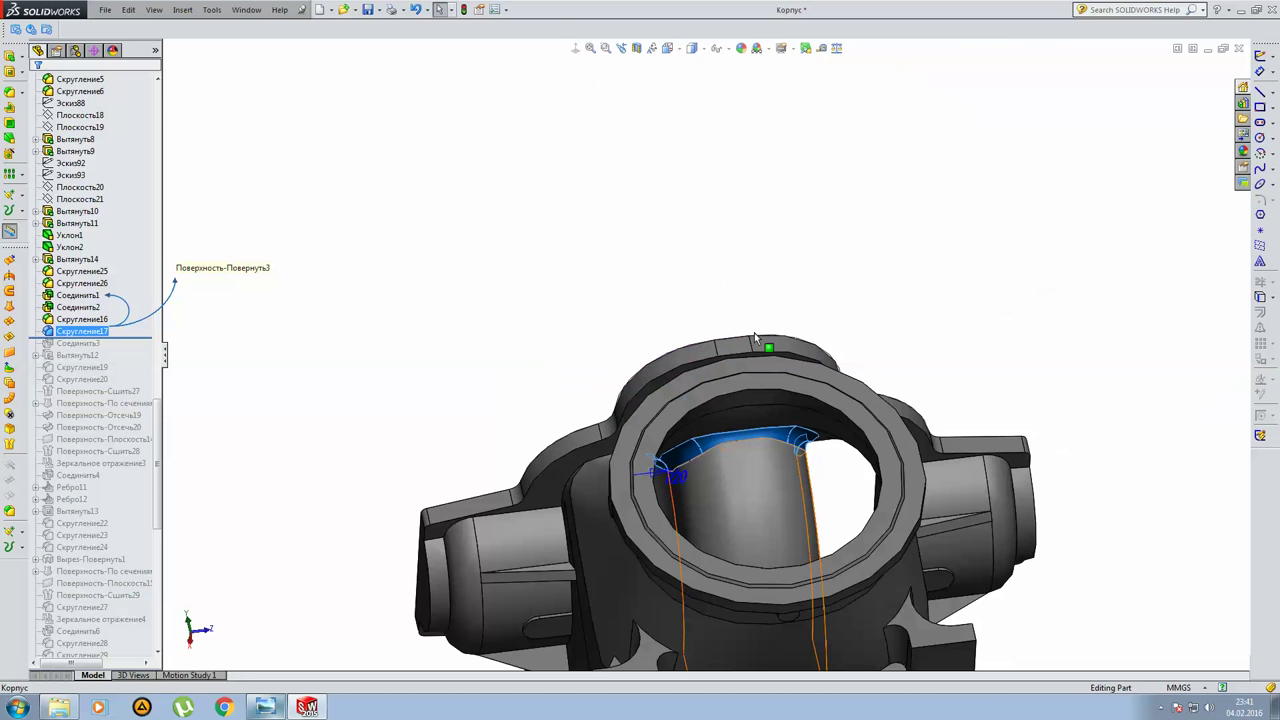
middle_click_drag(694, 477, 378, 445)
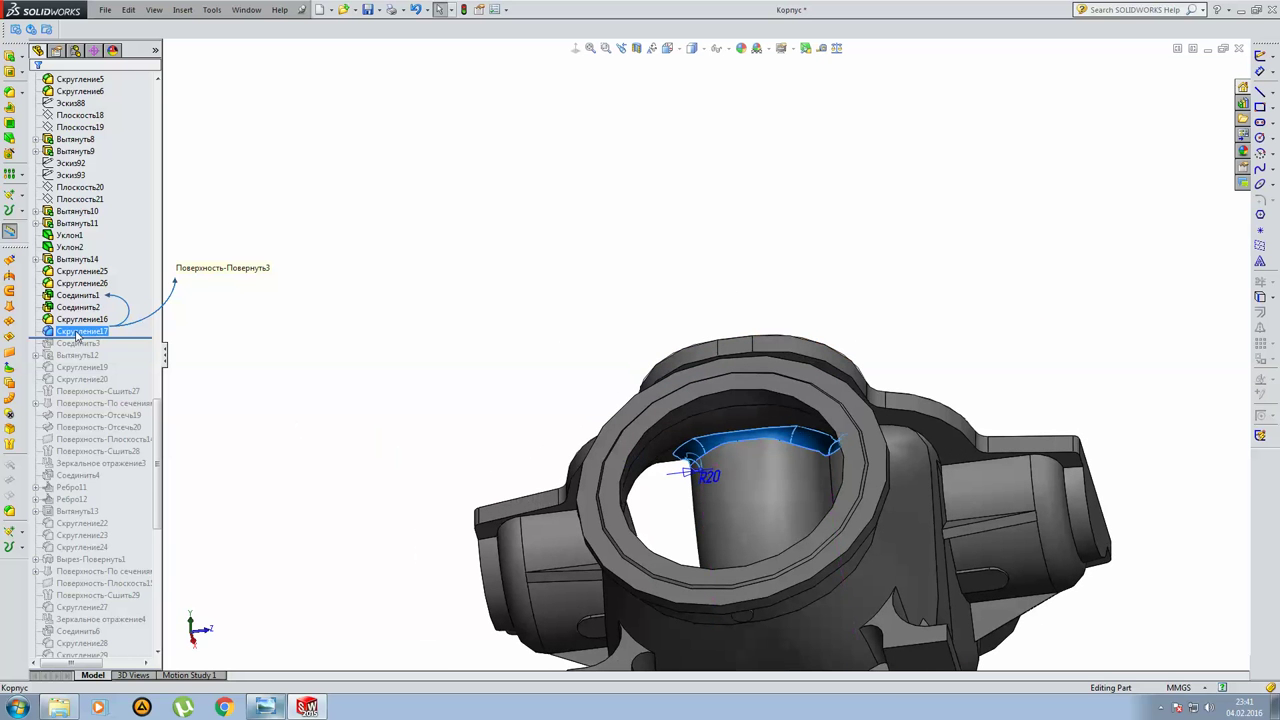
right_click(78, 337)
left_click(86, 297)
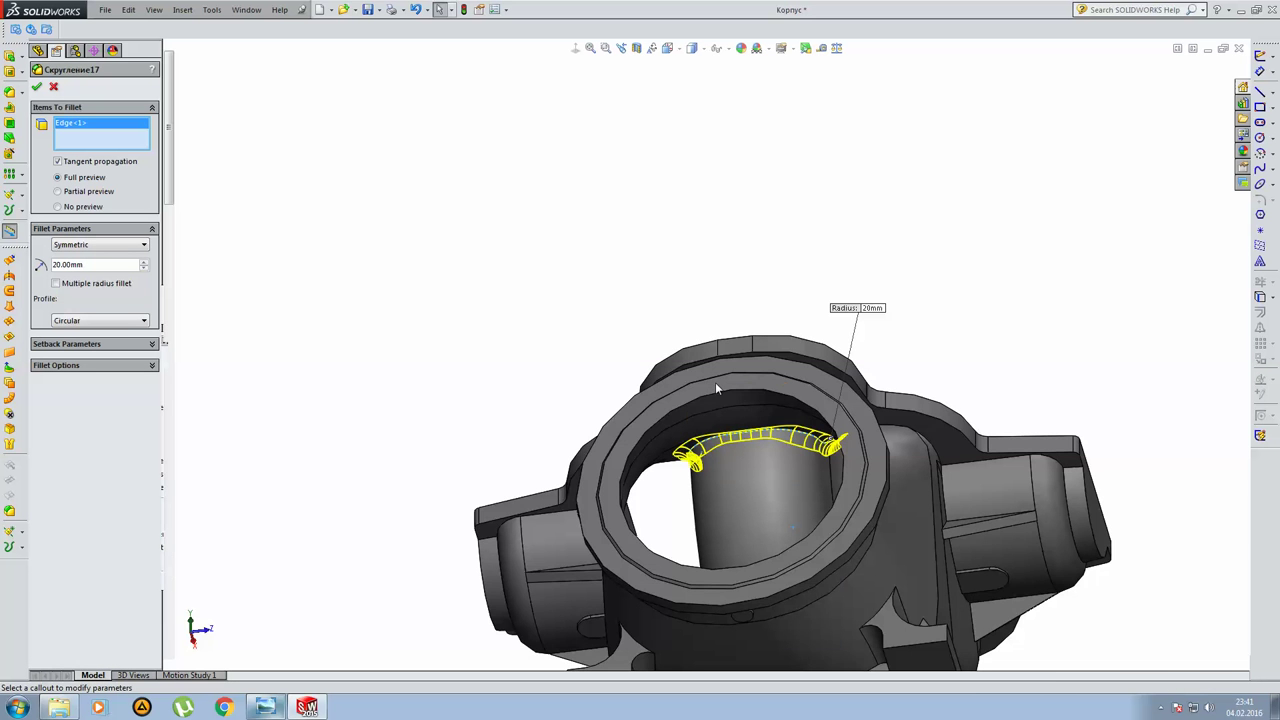
middle_click_drag(666, 362, 804, 354)
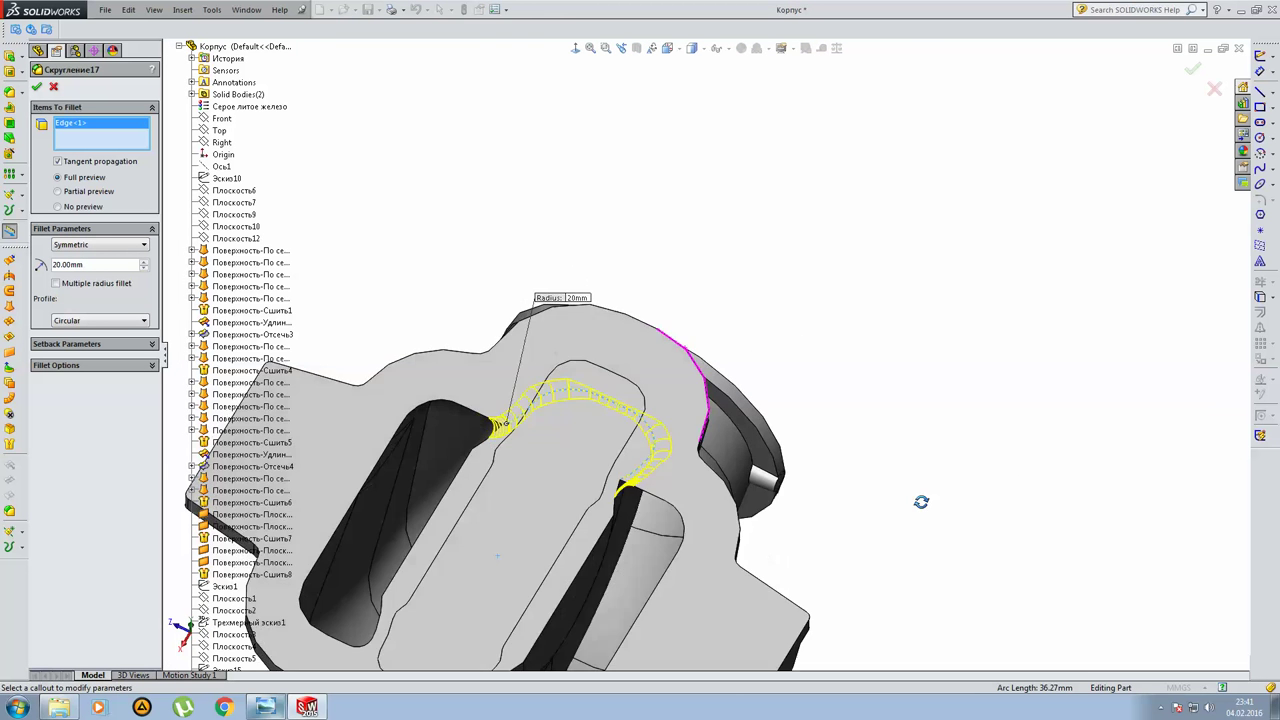
middle_click_drag(804, 354, 646, 397)
key("Return")
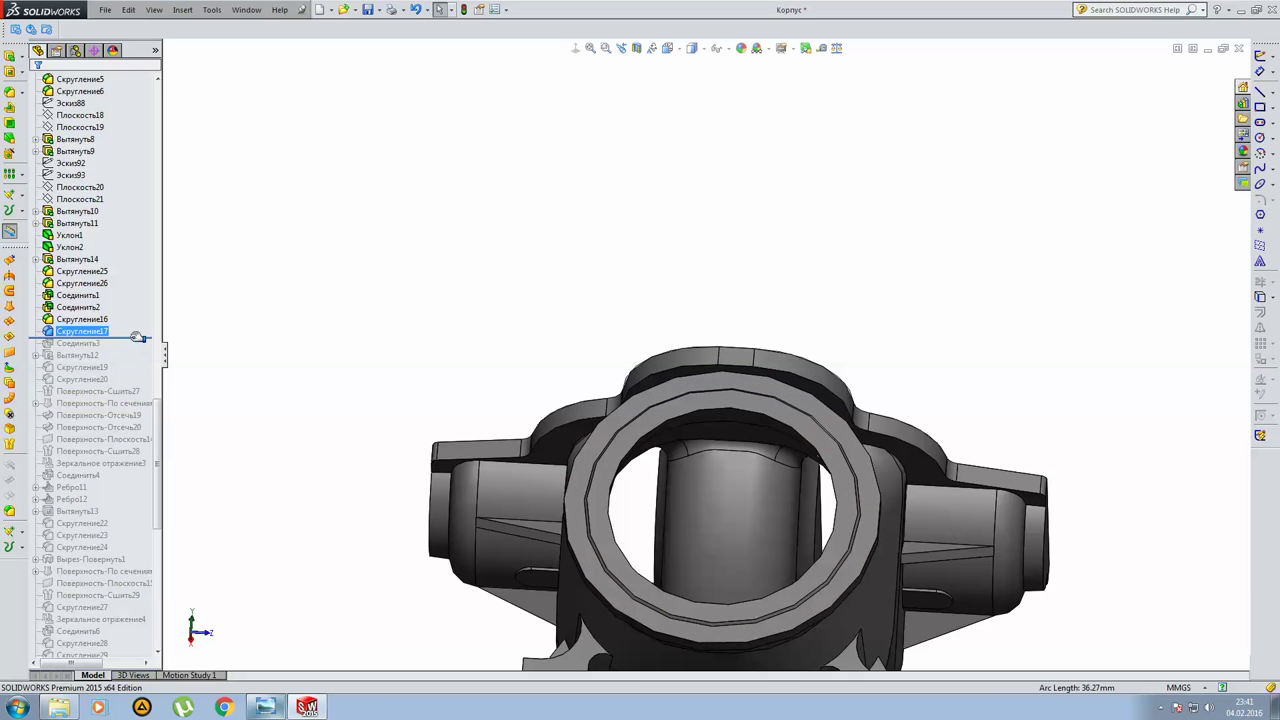
middle_click_drag(711, 385, 155, 378)
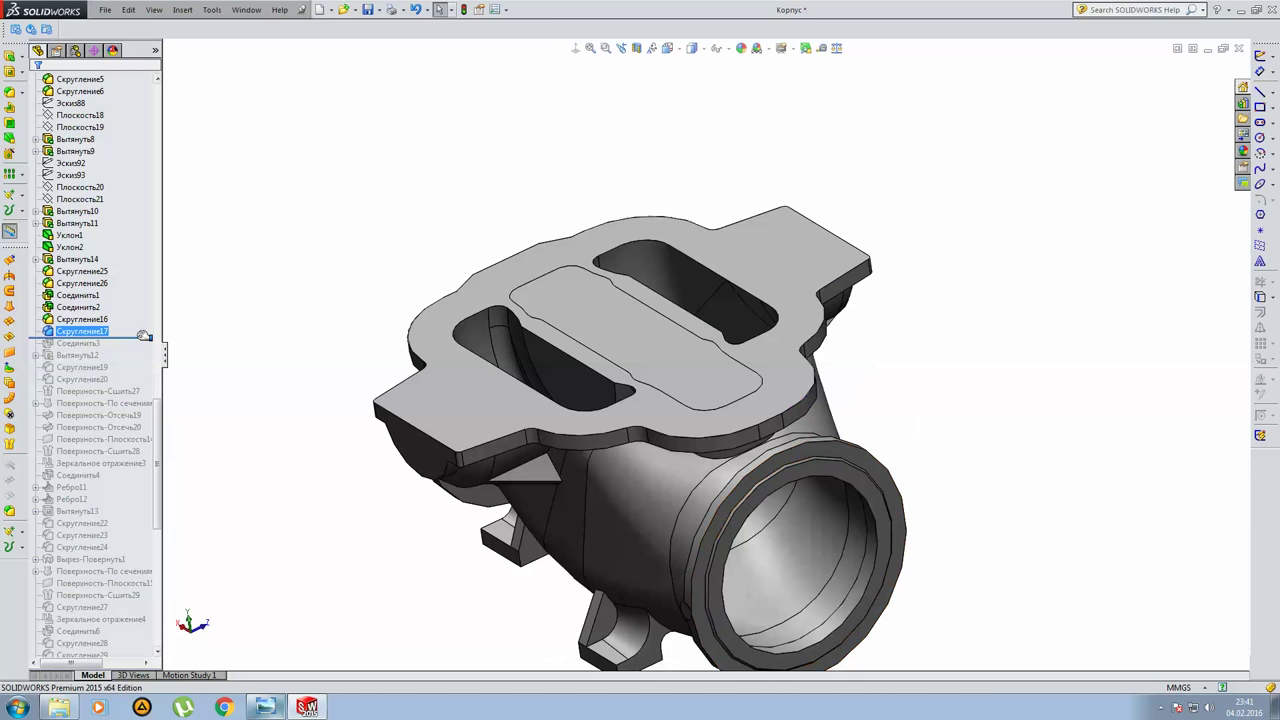
key("ctrl+7")
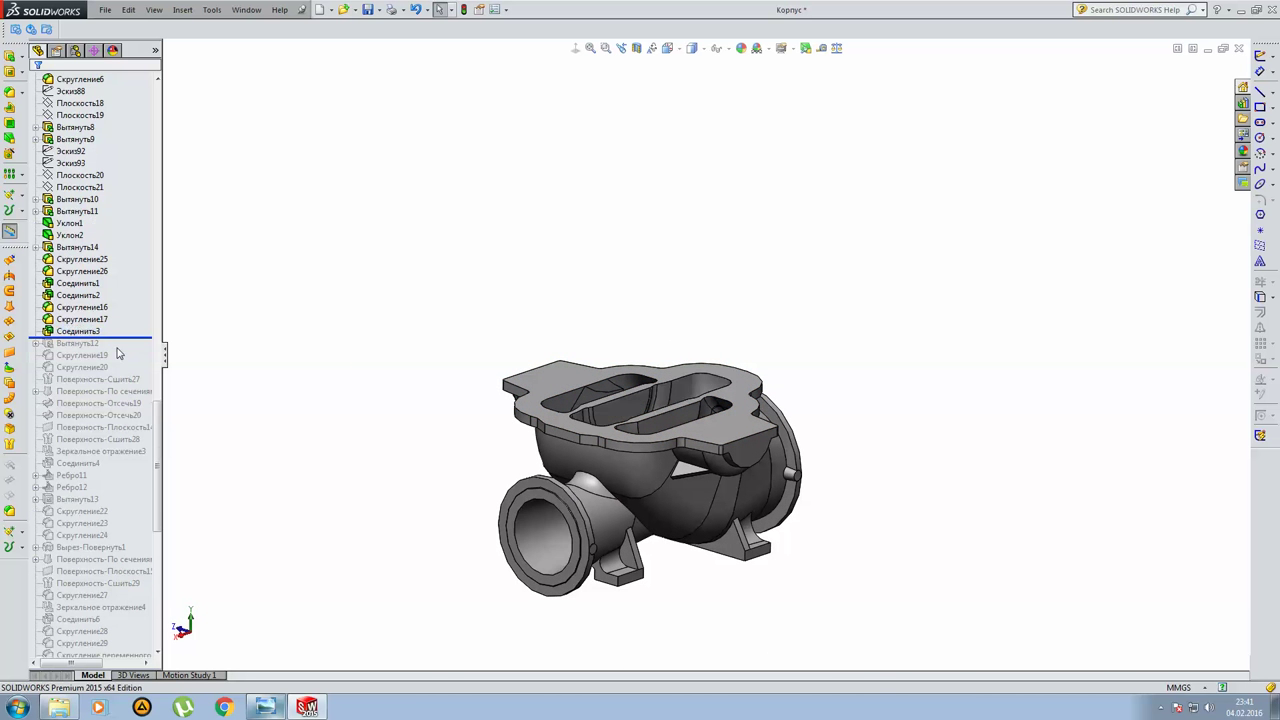
View the interior cavities and roll the tree forward to include Вытянуть12.
mouse_move(414, 485)
middle_mouse_down()
mouse_move(450, 657)
mouse_move(460, 603)
mouse_move(217, 474)
mouse_move(167, 546)
mouse_move(434, 551)
middle_mouse_up()
scroll(706, 463, "down", 2)
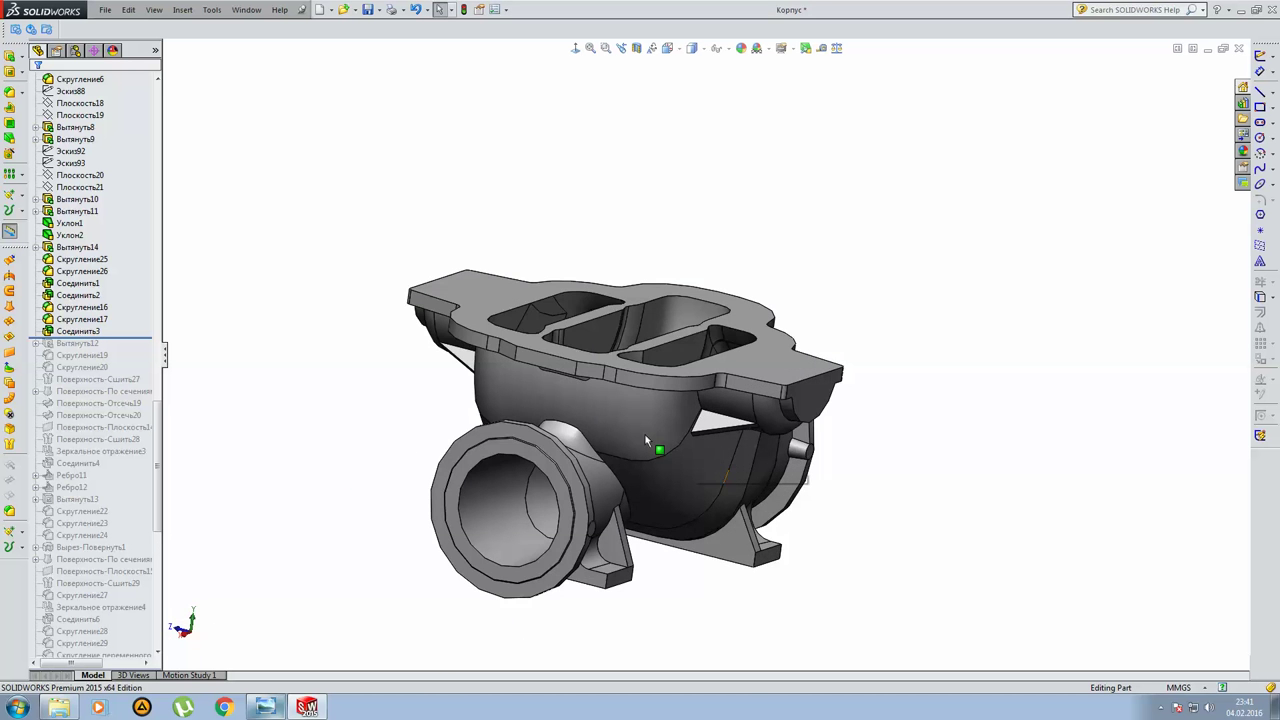
middle_click_drag(645, 440, 576, 441)
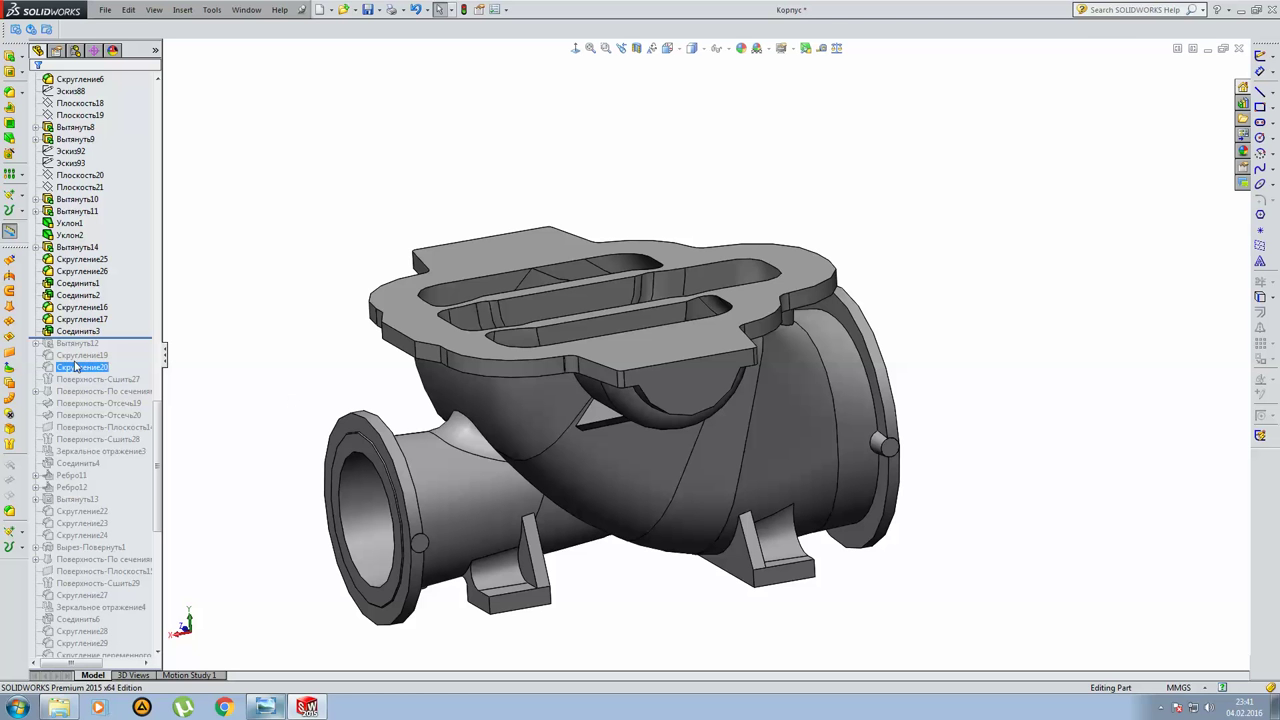
left_click_drag(121, 346, 114, 350)
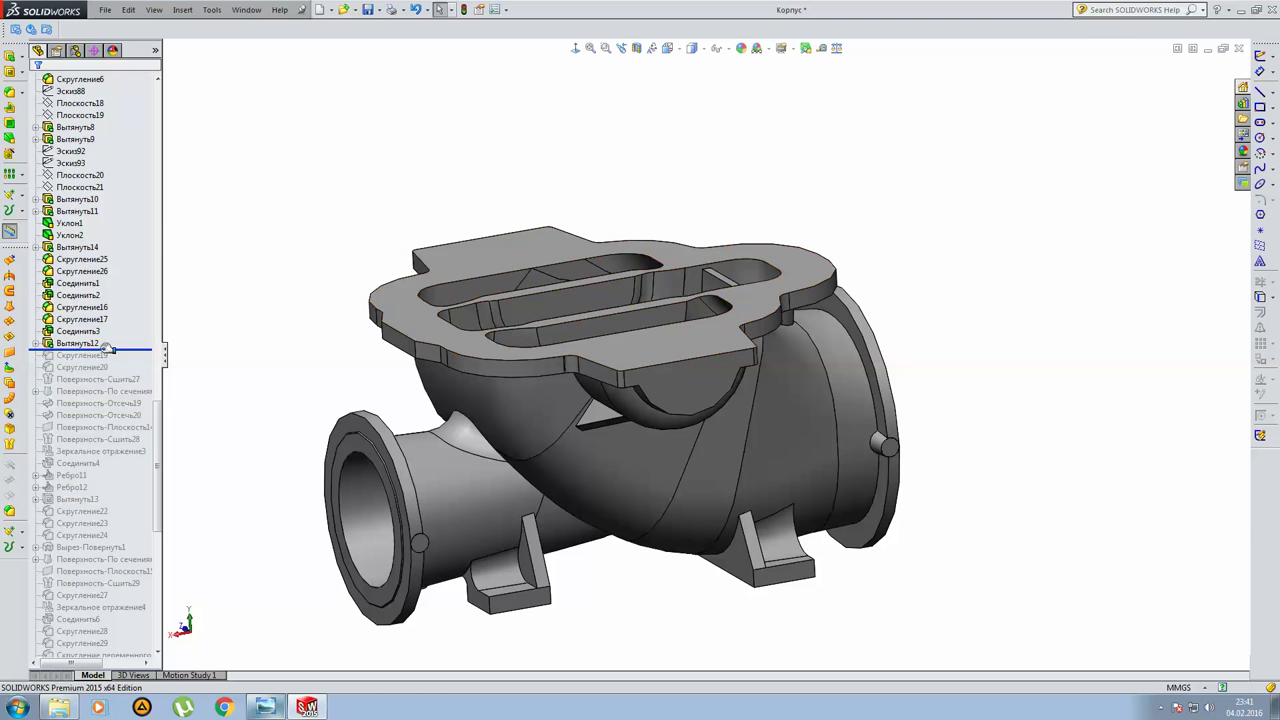
Review Вытянуть12's sketch Эскиз103 face-on and from an oblique angle, then exit it.
left_click(66, 346)
left_click(87, 309)
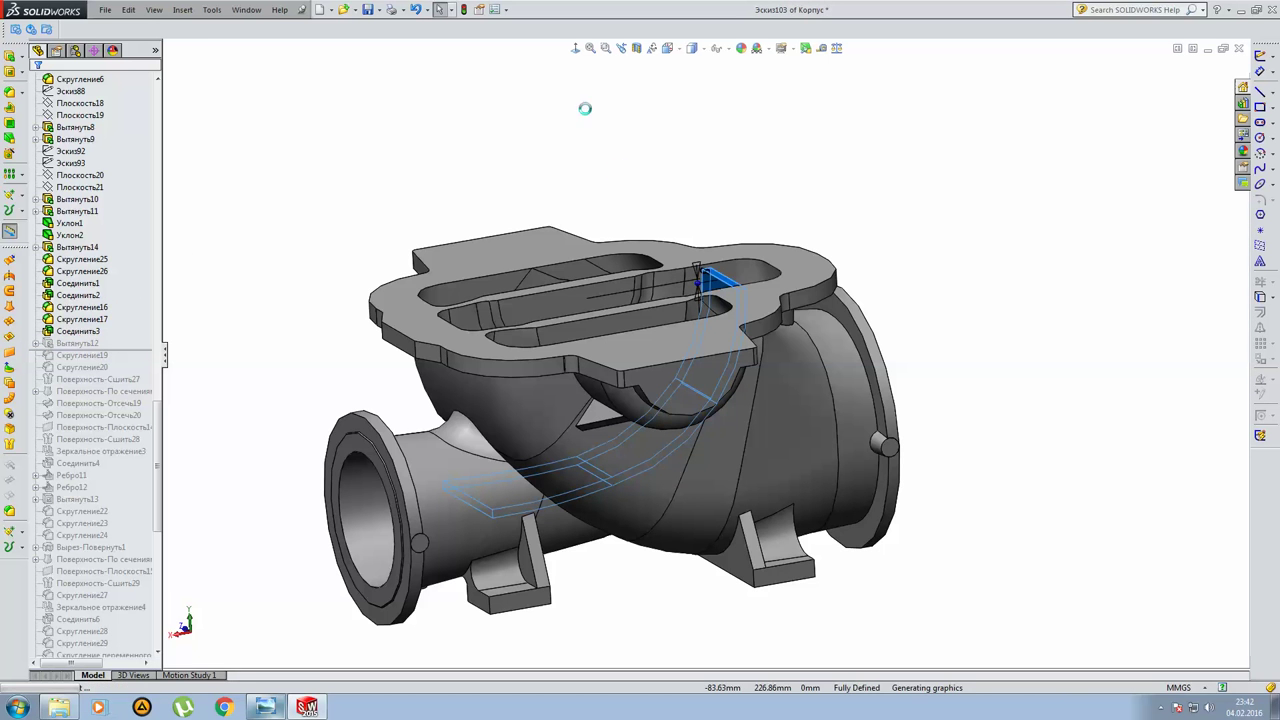
left_click(576, 52)
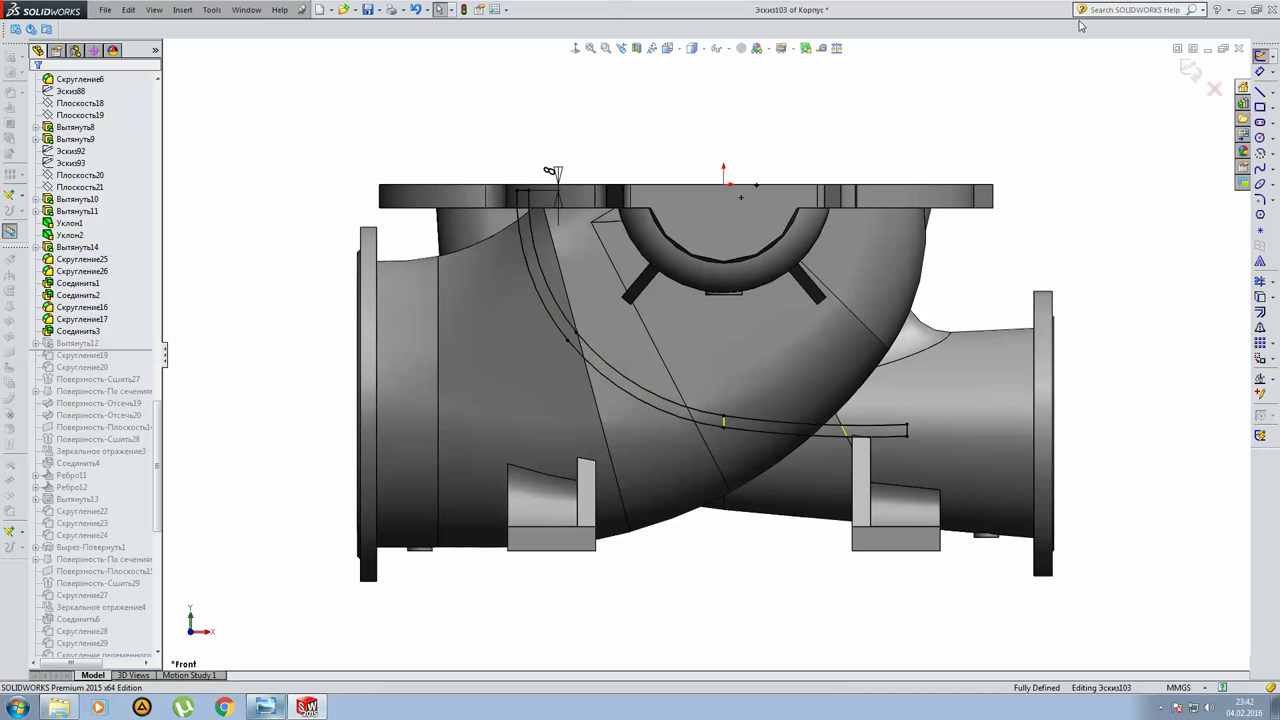
middle_click_drag(905, 200, 771, 373)
scroll(771, 373, "down", 3)
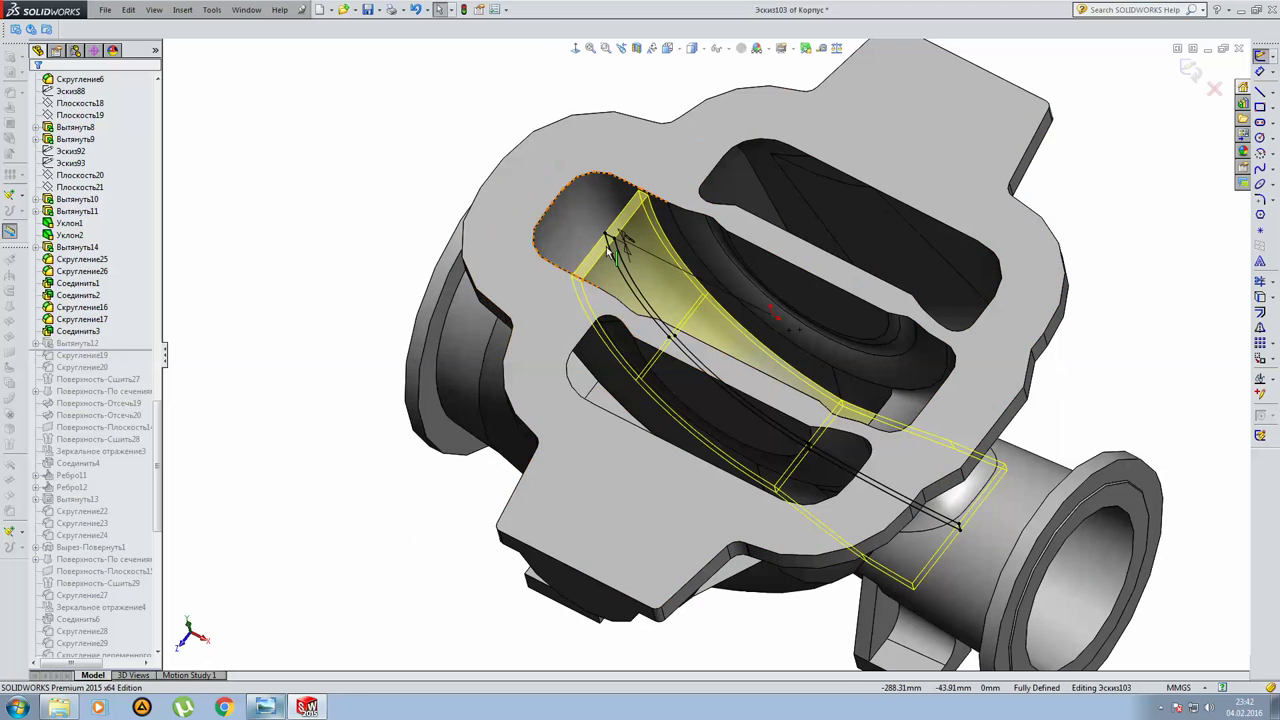
middle_click_drag(594, 366, 597, 354)
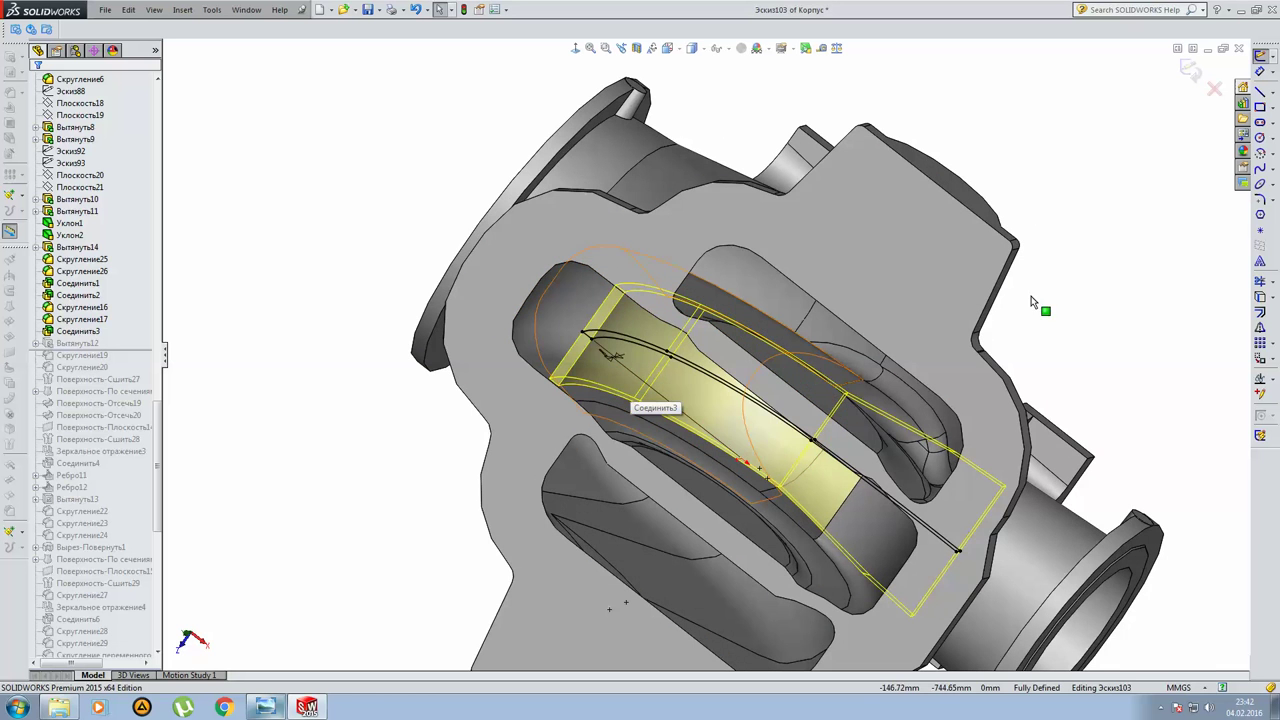
left_click(1190, 70)
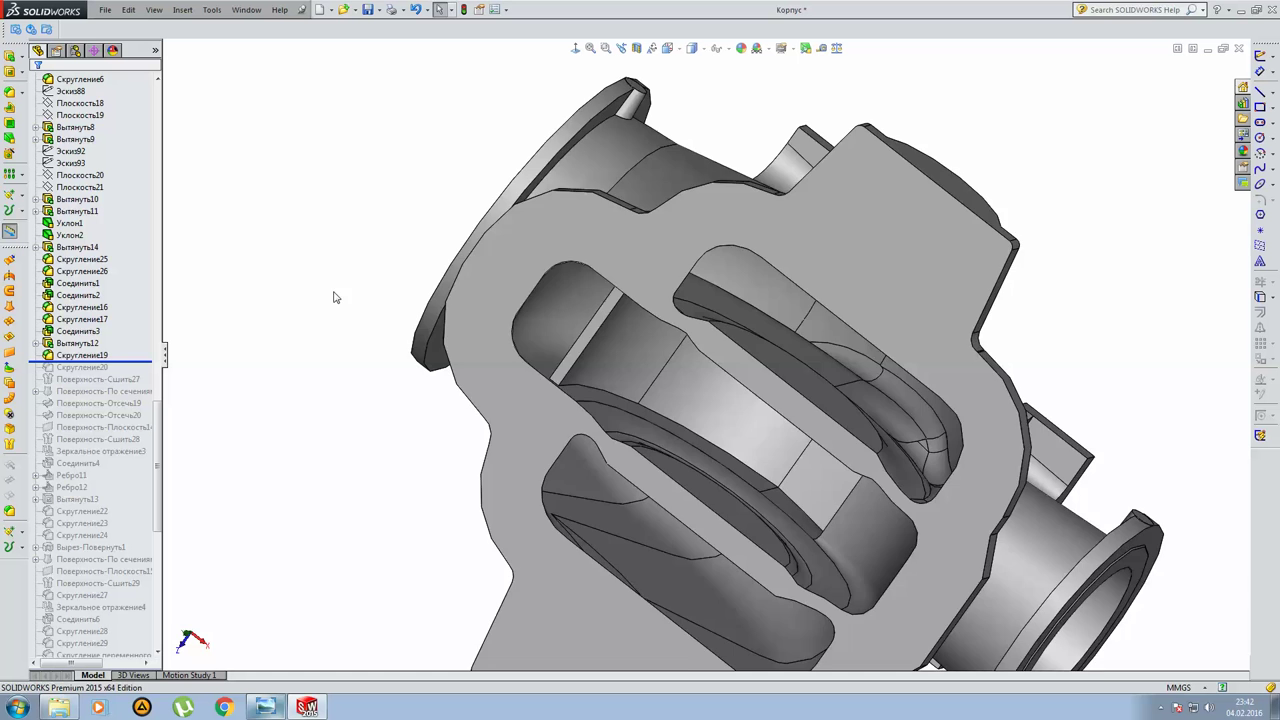
Fit the casing and inspect the Скругление19 fillet on the pin inside the bore.
key("f")
mouse_move(955, 486)
middle_mouse_down()
mouse_move(873, 240)
mouse_move(820, 366)
middle_mouse_up()
scroll(760, 520, "down", 4)
left_click(82, 355)
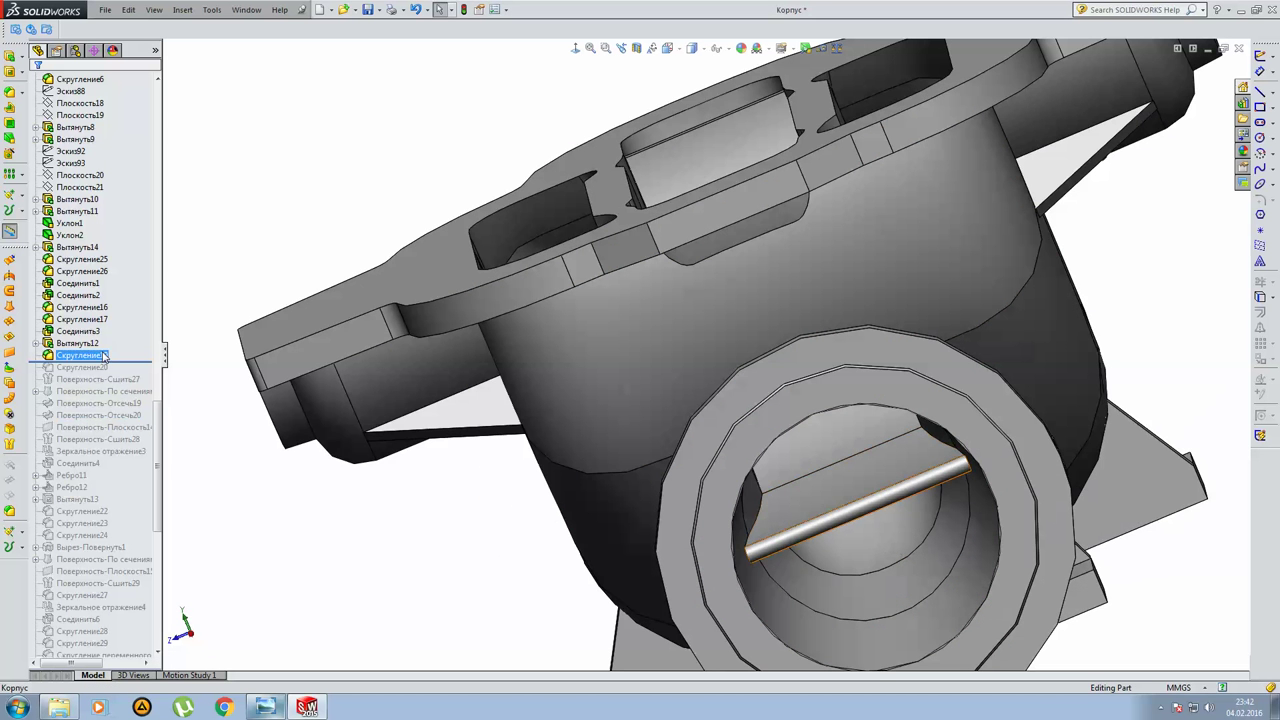
middle_click_drag(667, 500, 770, 421)
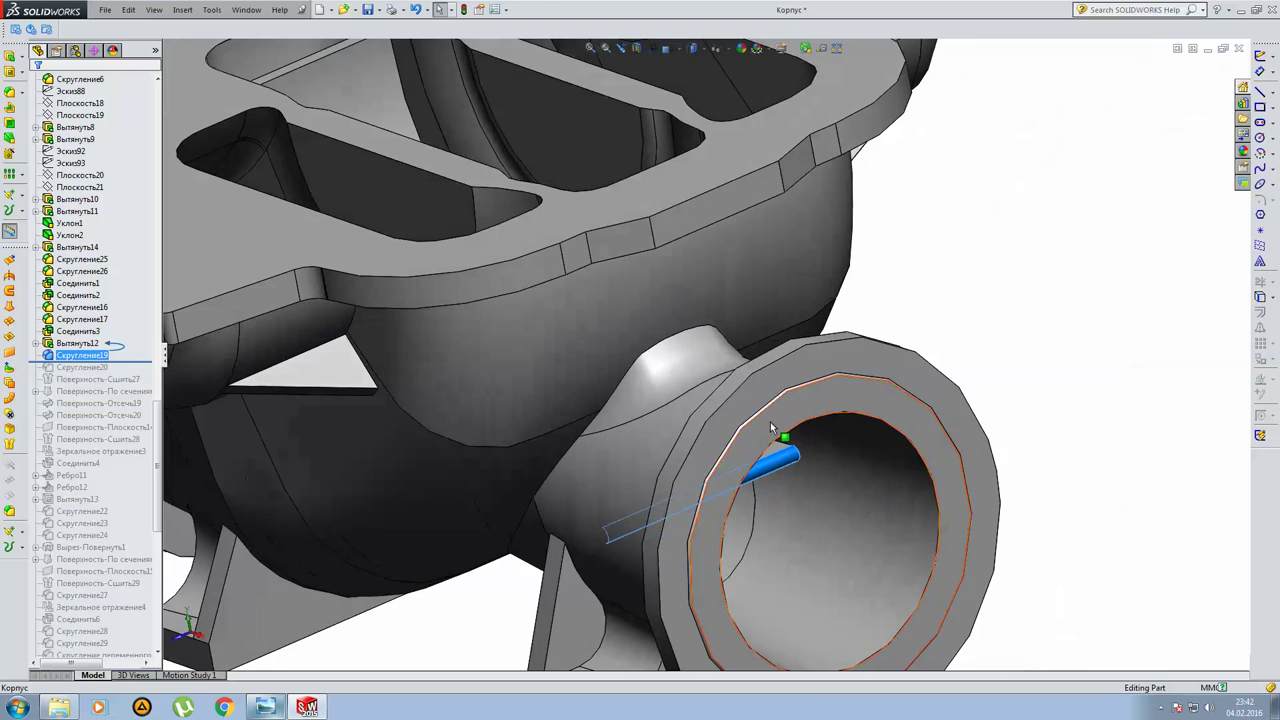
scroll(770, 421, "up", 5)
mouse_move(599, 301)
middle_mouse_down()
mouse_move(575, 261)
mouse_move(625, 295)
middle_mouse_up()
scroll(624, 293, "down", 5)
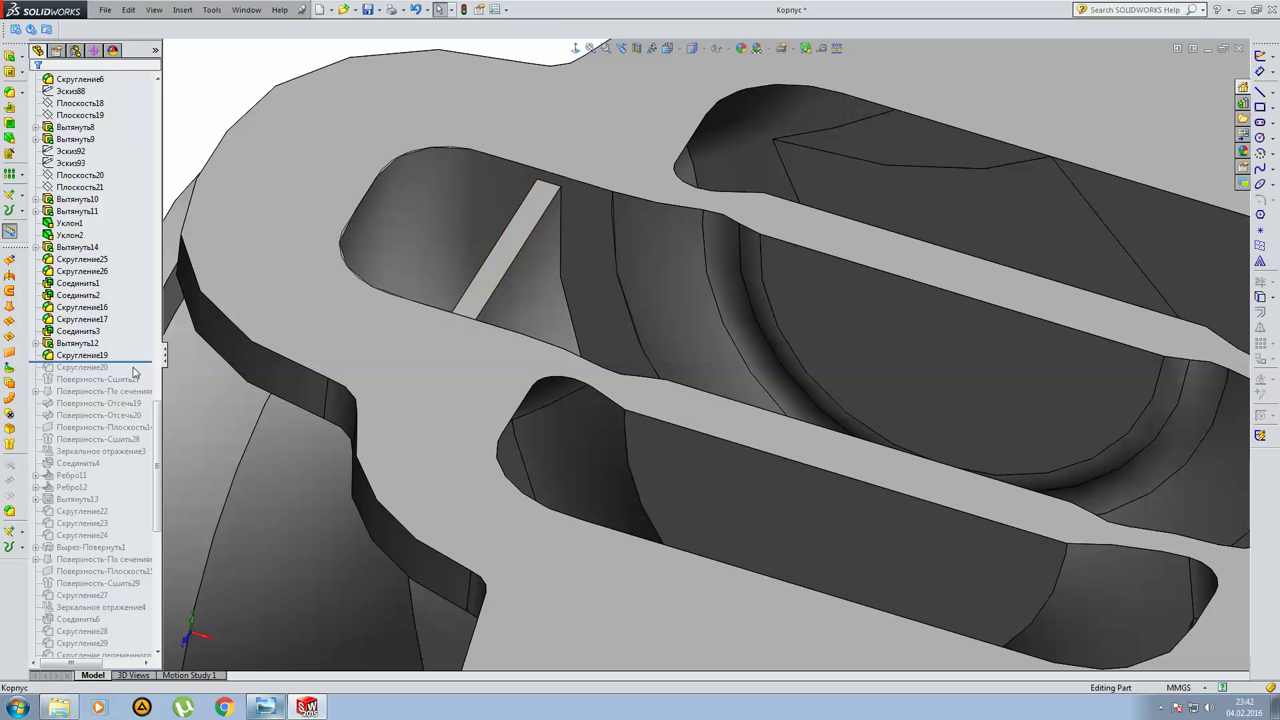
Roll forward to include Скругление20 and Поверхность-Сшить27, viewing the rounded pin.
left_click_drag(137, 370, 137, 376)
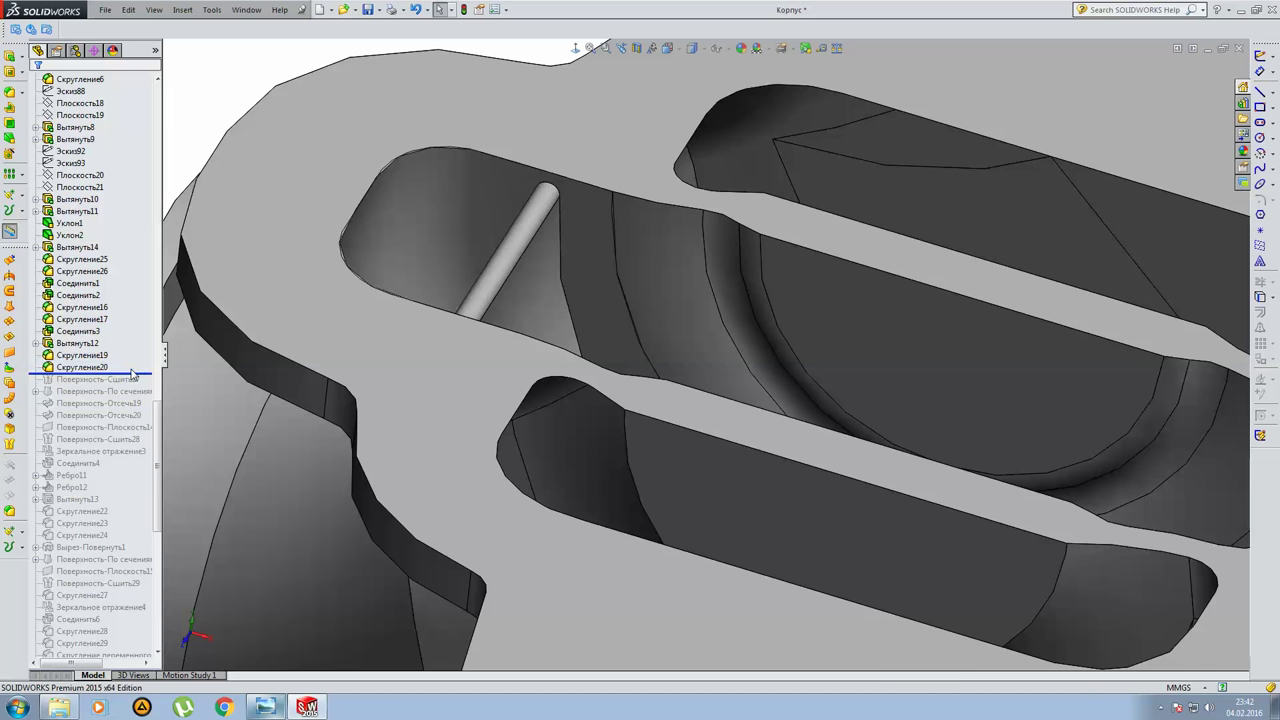
mouse_move(627, 204)
middle_mouse_down()
mouse_move(687, 247)
mouse_move(657, 349)
mouse_move(600, 334)
middle_mouse_up()
scroll(735, 294, "up", 4)
scroll(735, 294, "up", 2)
mouse_move(735, 294)
middle_mouse_down()
mouse_move(686, 386)
mouse_move(749, 329)
middle_mouse_up()
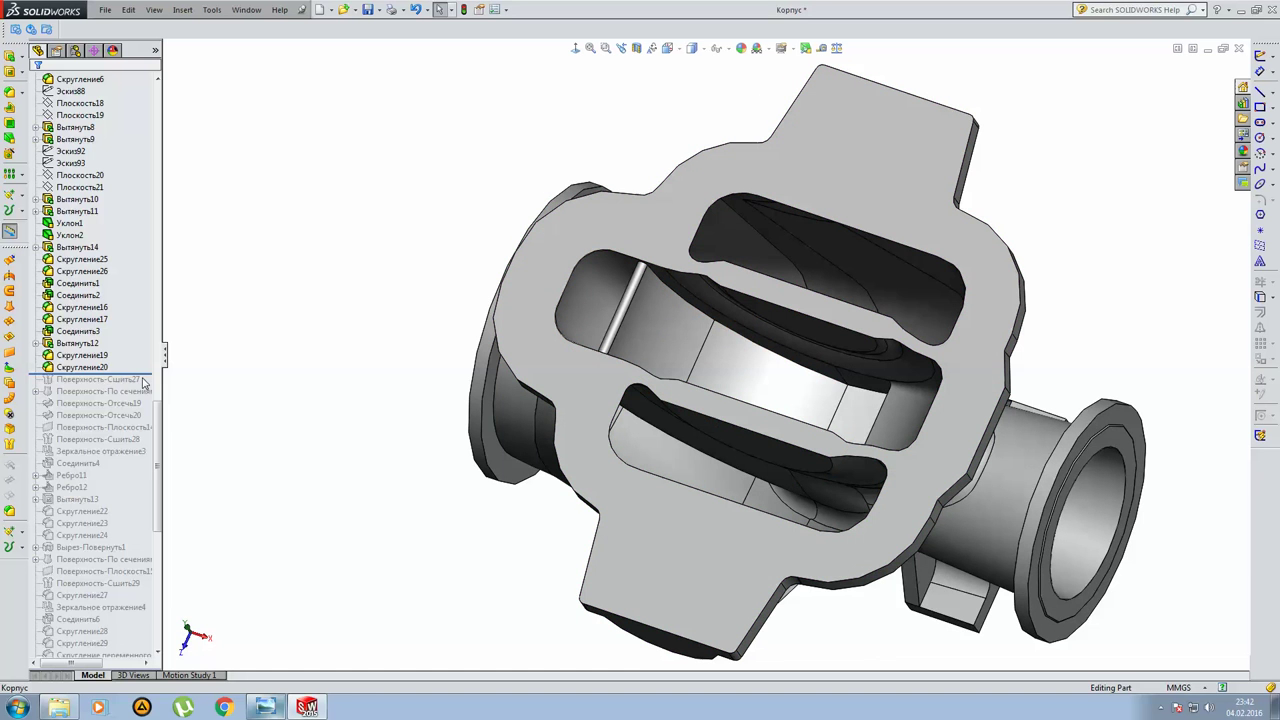
left_click_drag(141, 376, 141, 382)
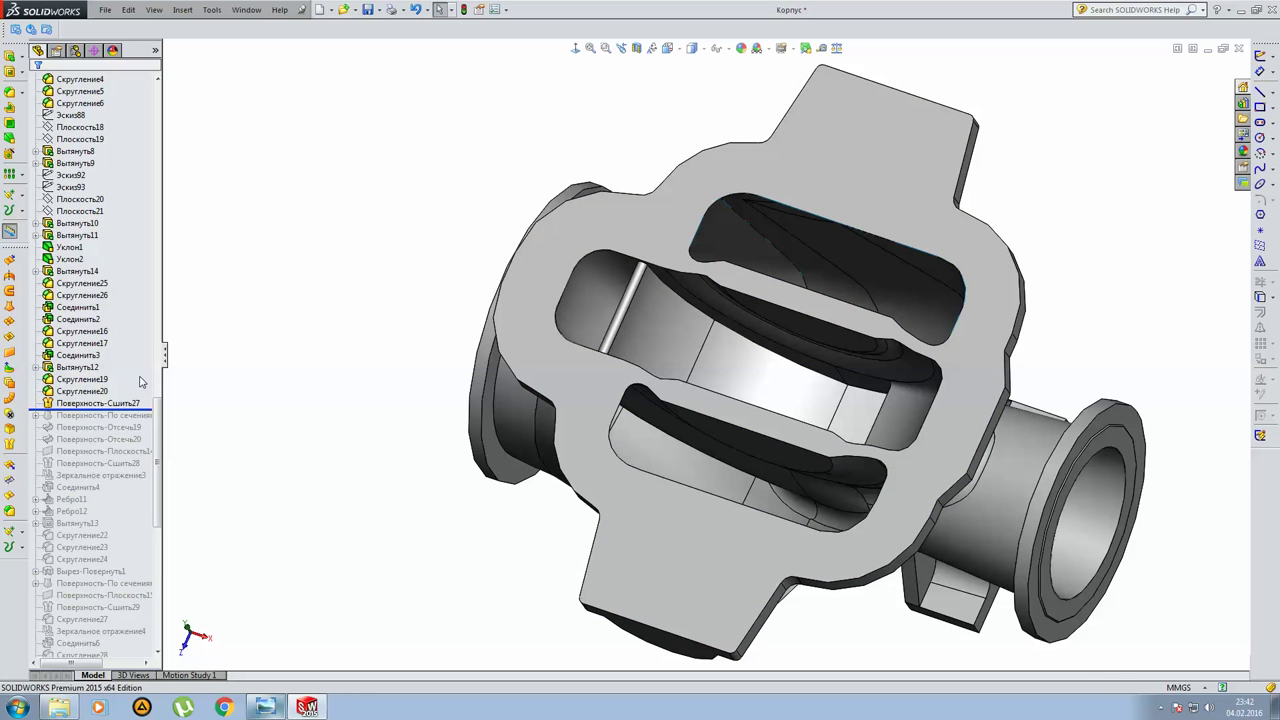
Review Face<1>–Face<4> of Поверхность-Сшить27 without changes, then expand the following loft surface.
left_click(80, 404)
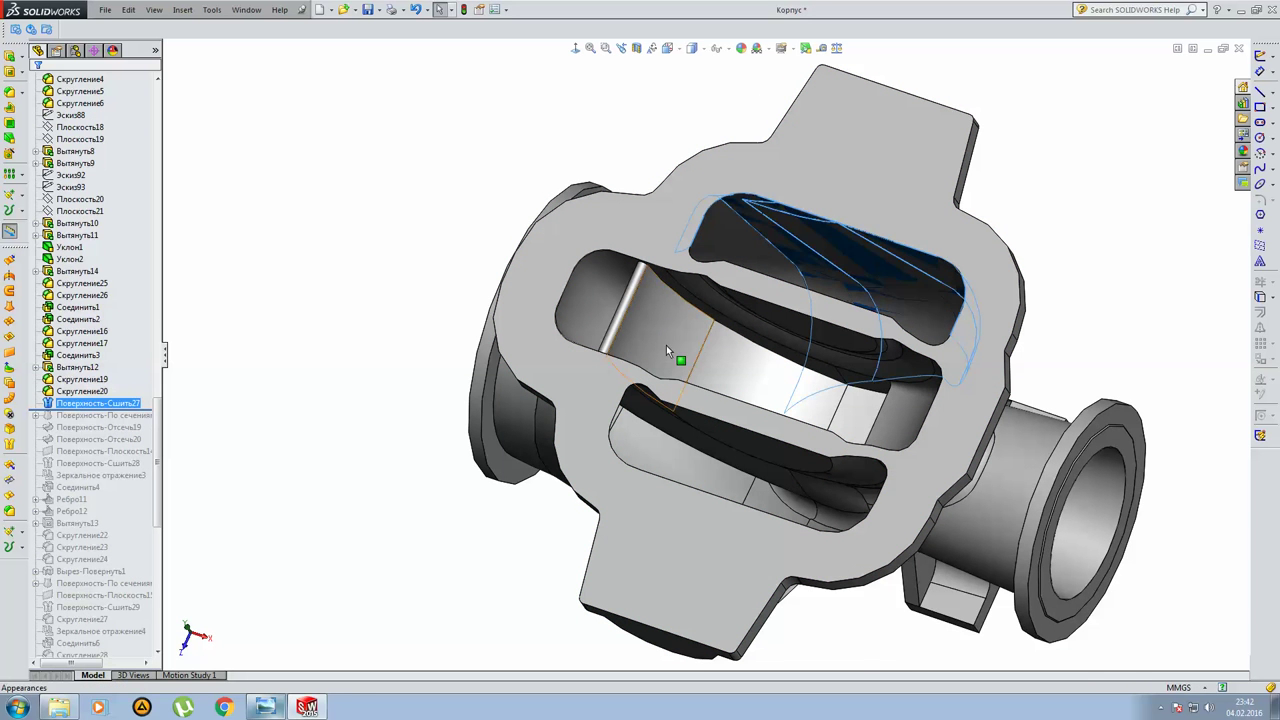
middle_click_drag(690, 328, 483, 367)
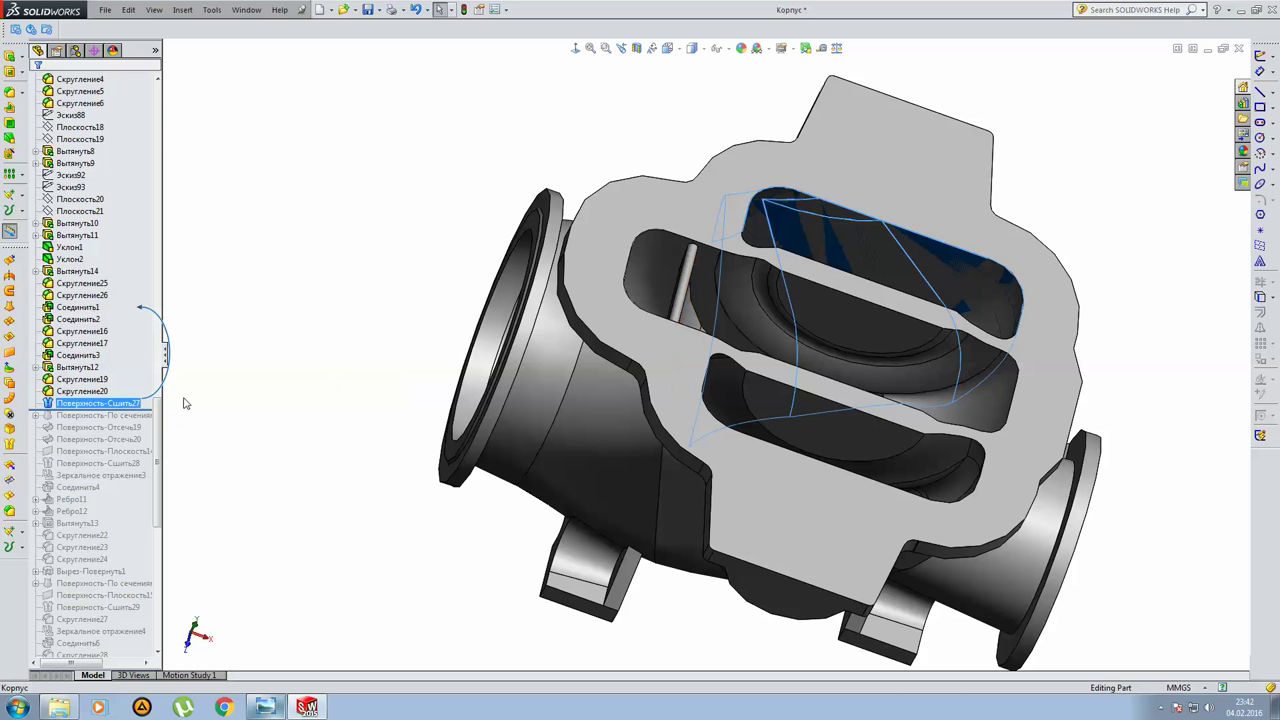
right_click(119, 407)
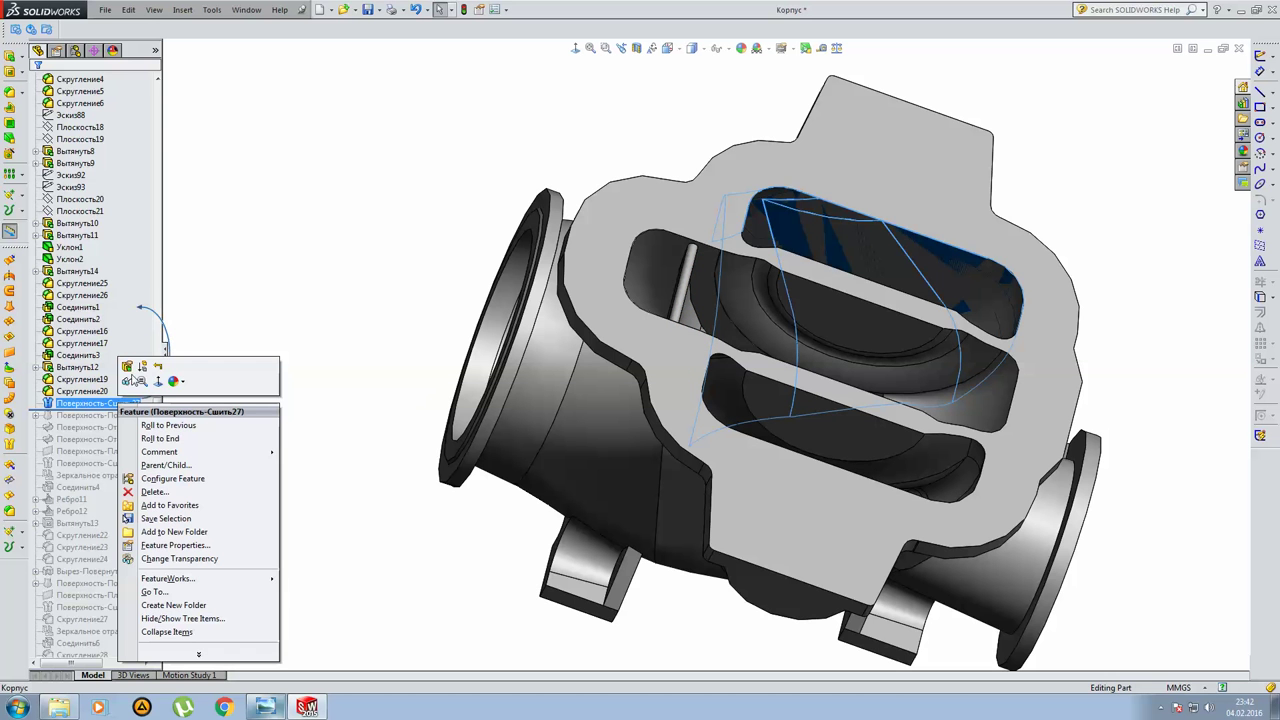
left_click(128, 369)
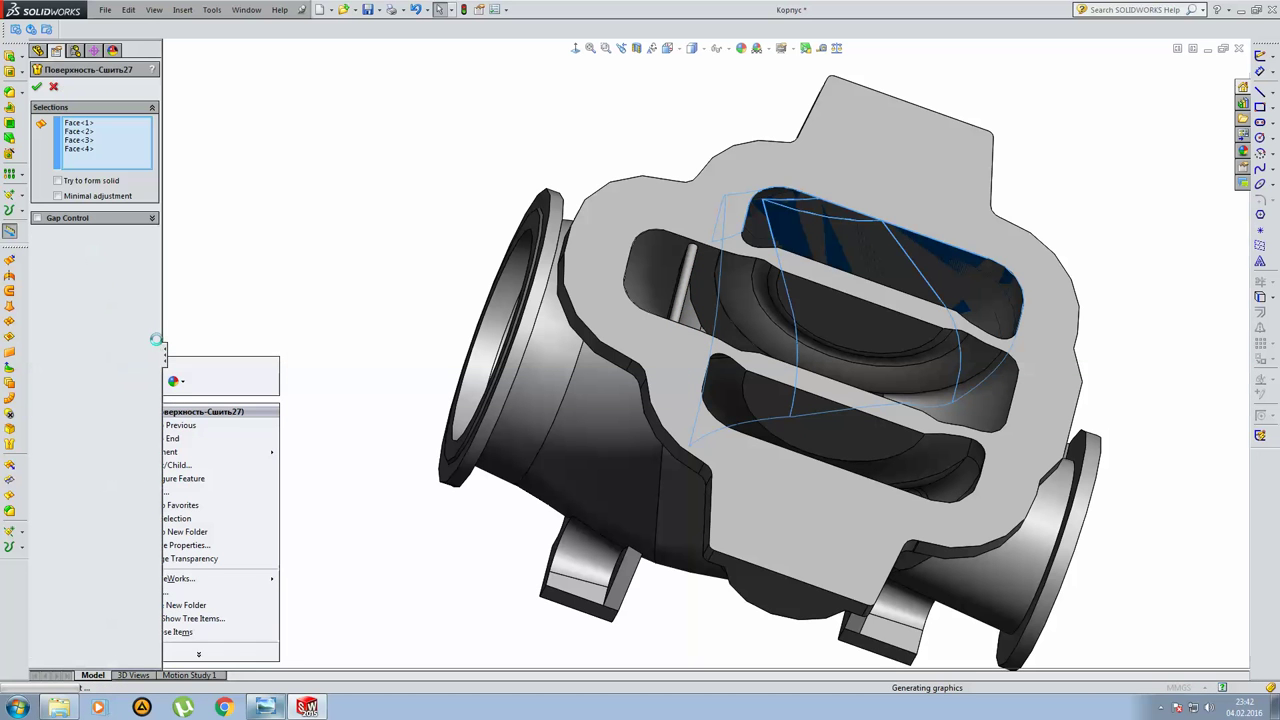
mouse_move(445, 357)
middle_mouse_down()
mouse_move(532, 293)
mouse_move(454, 337)
mouse_move(499, 635)
mouse_move(486, 586)
middle_mouse_up()
key("Return")
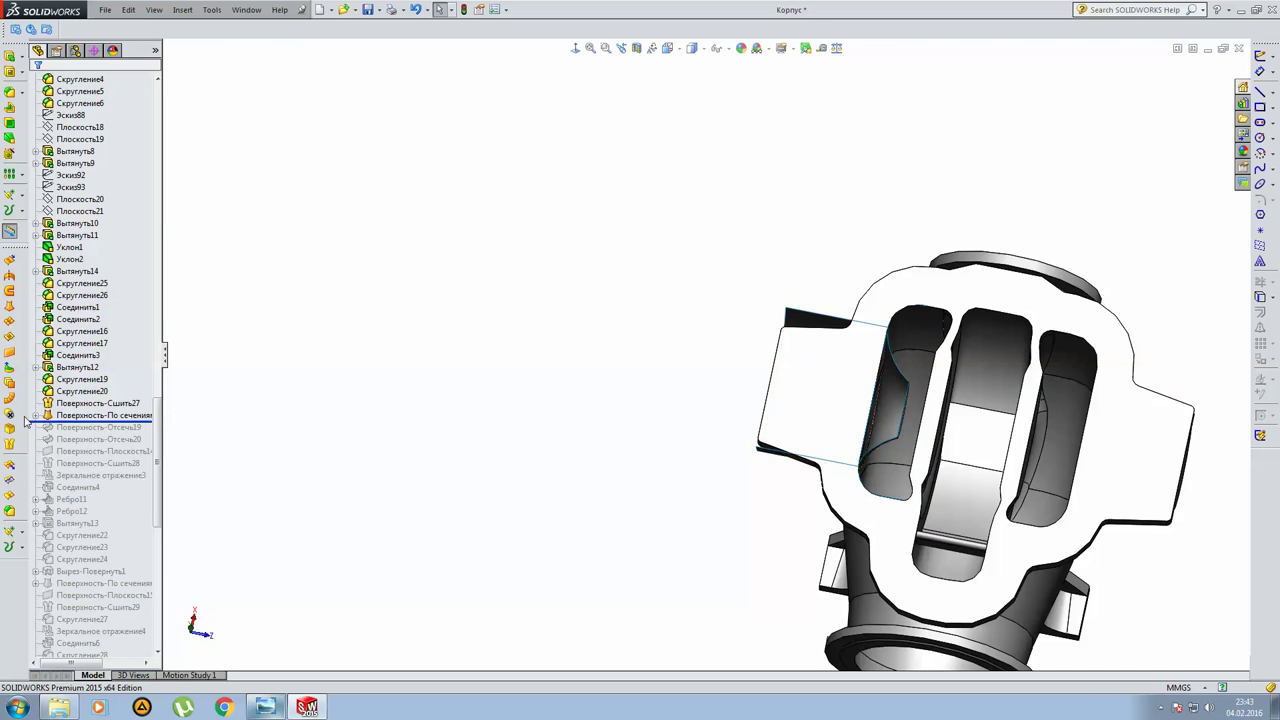
left_click(35, 416)
Inspect loft profile sketch Эскиз112 and leave it unchanged.
left_click(77, 428)
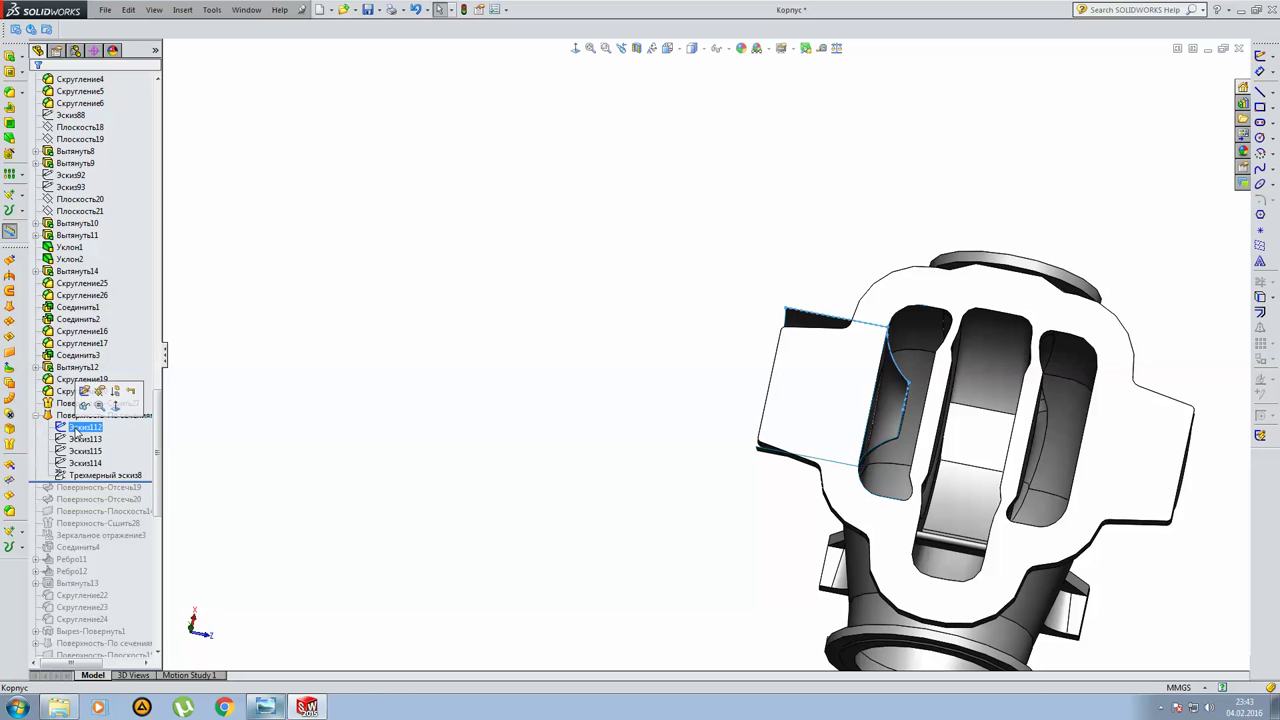
left_click(86, 391)
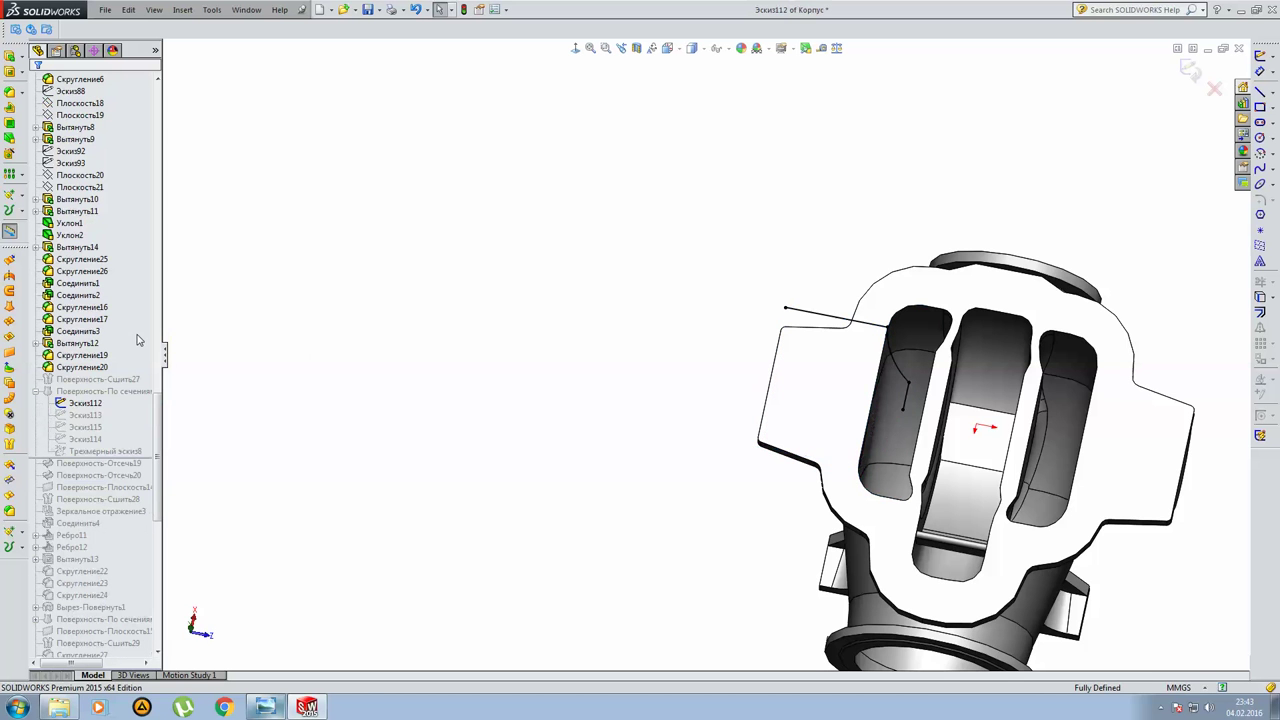
scroll(862, 392, "down", 3)
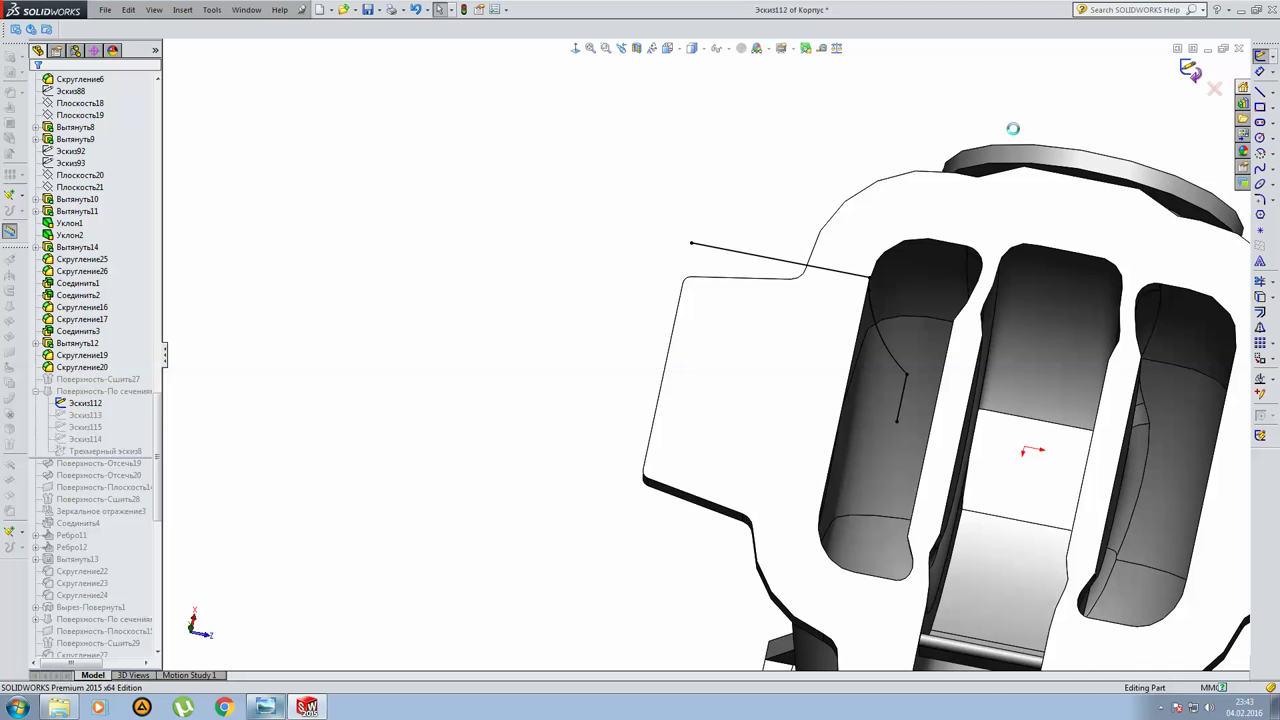
key("ctrl+b")
Inspect profile sketch Эскиз113 face-on and from an oblique angle, then exit it.
left_click(82, 440)
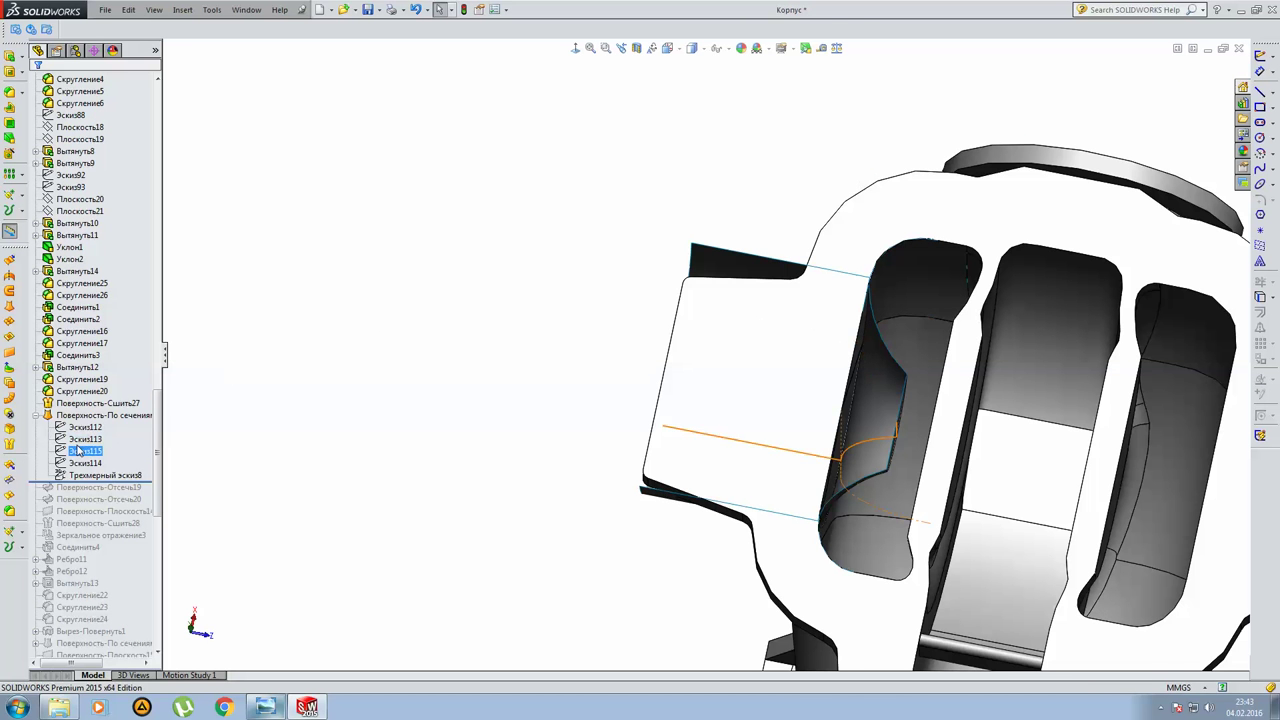
left_click(88, 401)
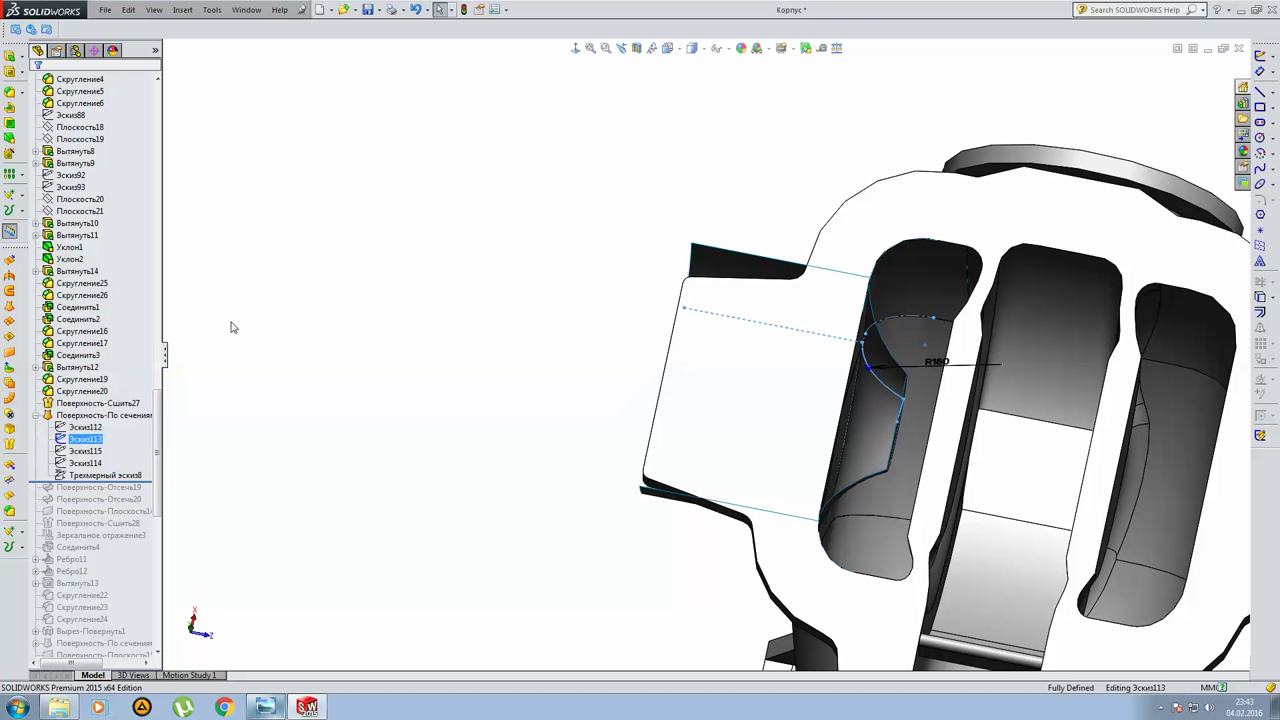
left_click(590, 48)
key("ctrl+8")
mouse_move(790, 492)
middle_mouse_down()
mouse_move(821, 557)
mouse_move(804, 370)
middle_mouse_up()
left_click(1189, 70)
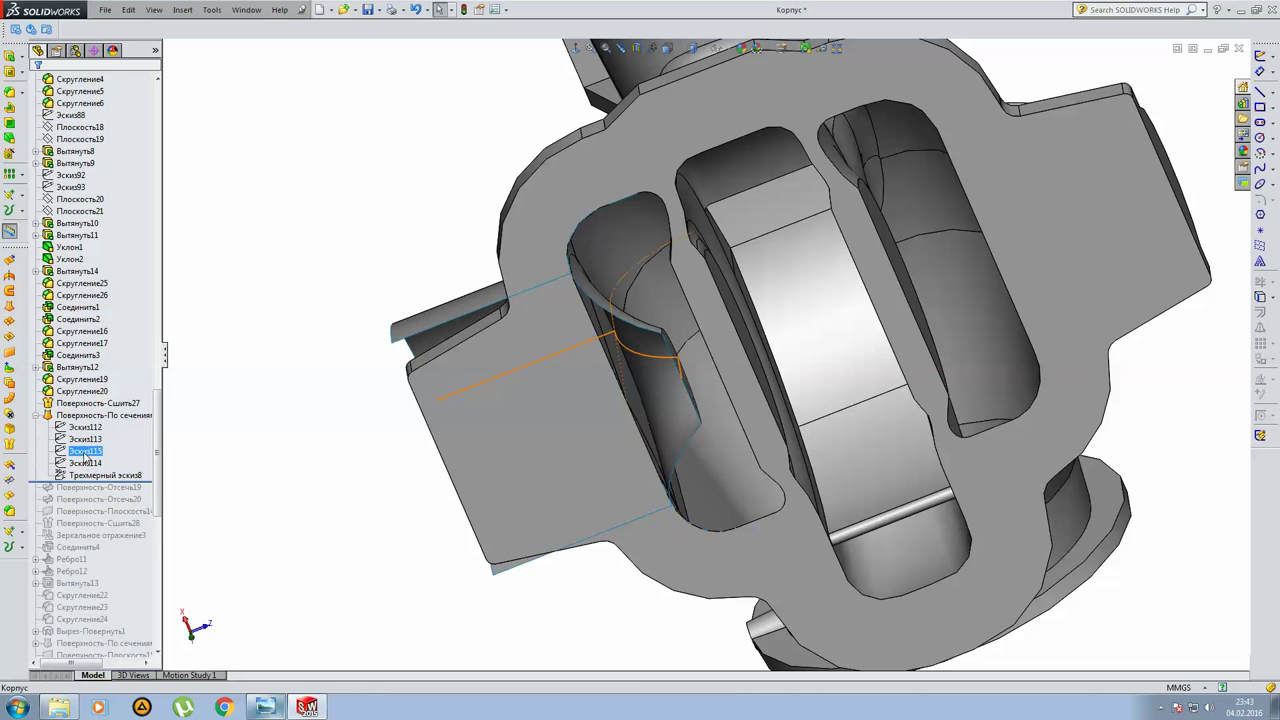
Inspect profile sketch Эскиз115 from both side views and an angled view, then exit it.
left_click(85, 459)
left_click(93, 414)
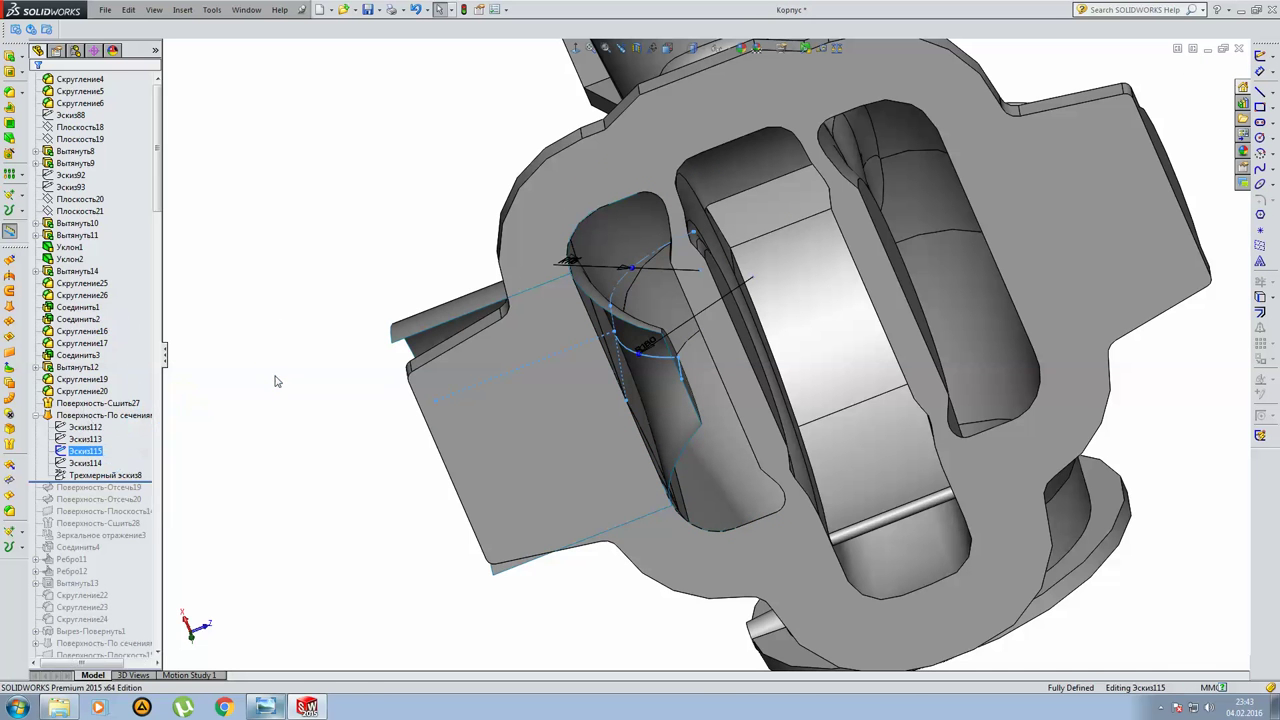
left_click(578, 52)
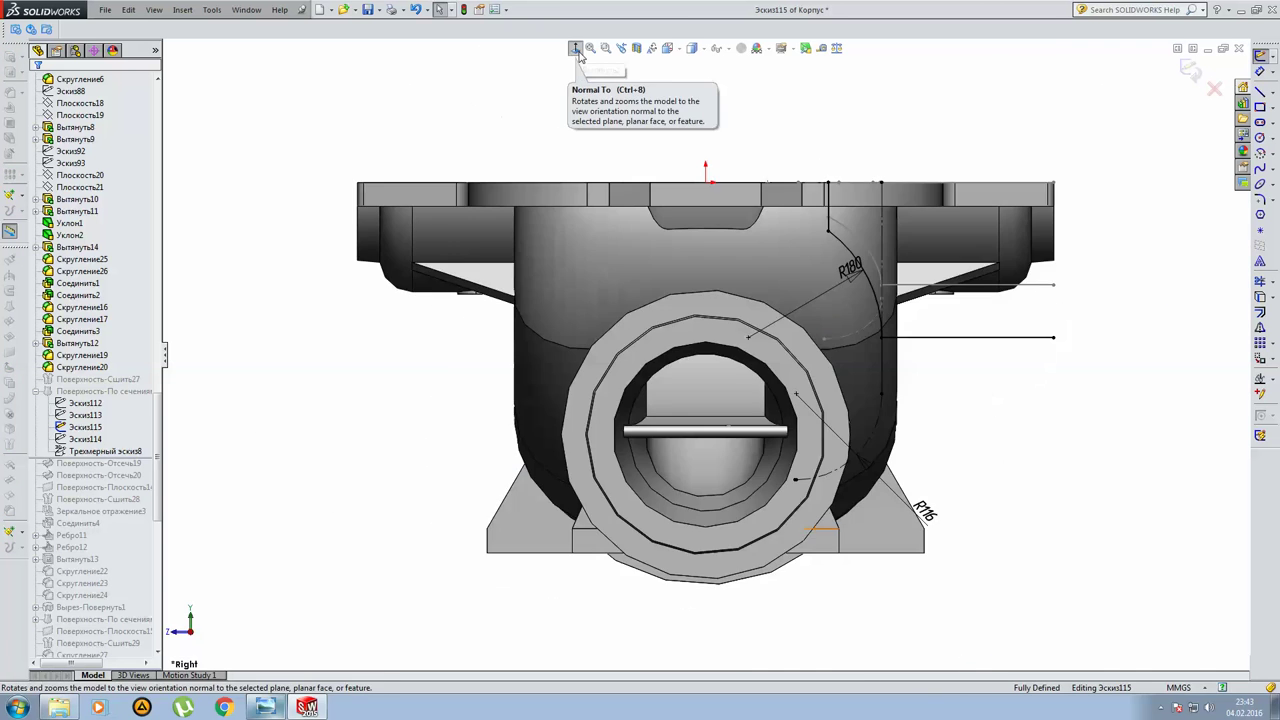
left_click(576, 48)
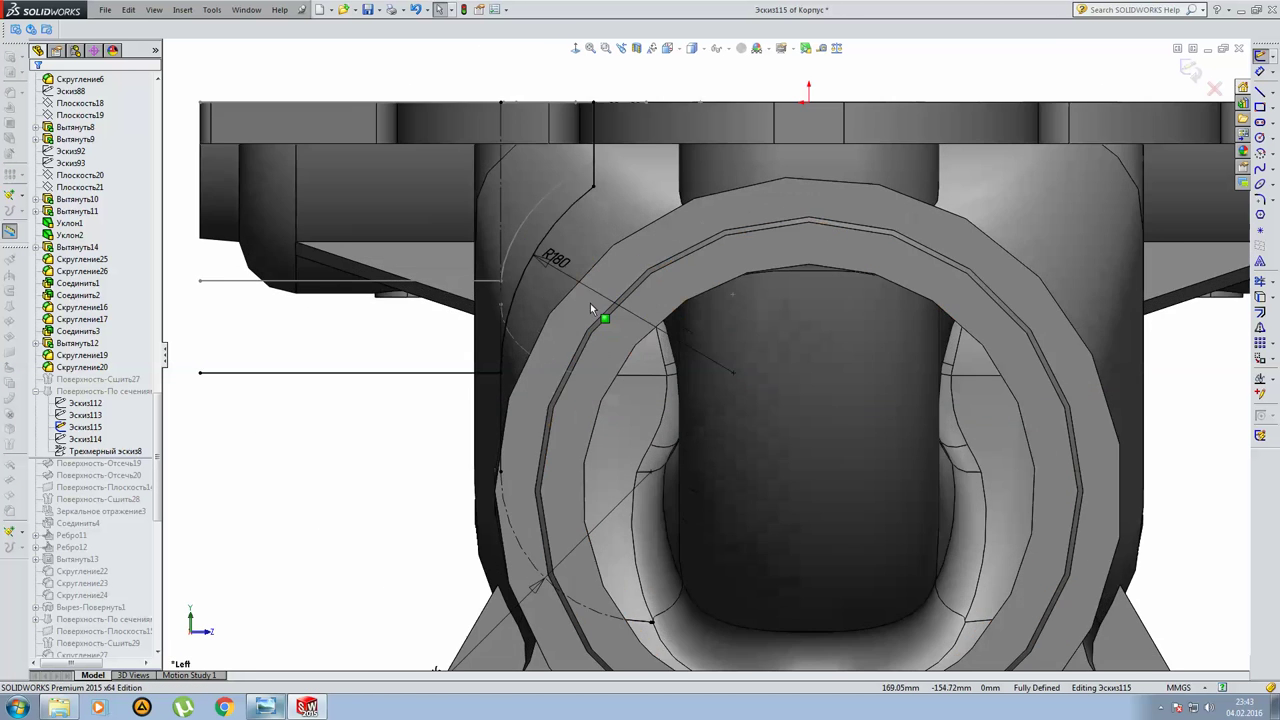
middle_click_drag(605, 305, 790, 215)
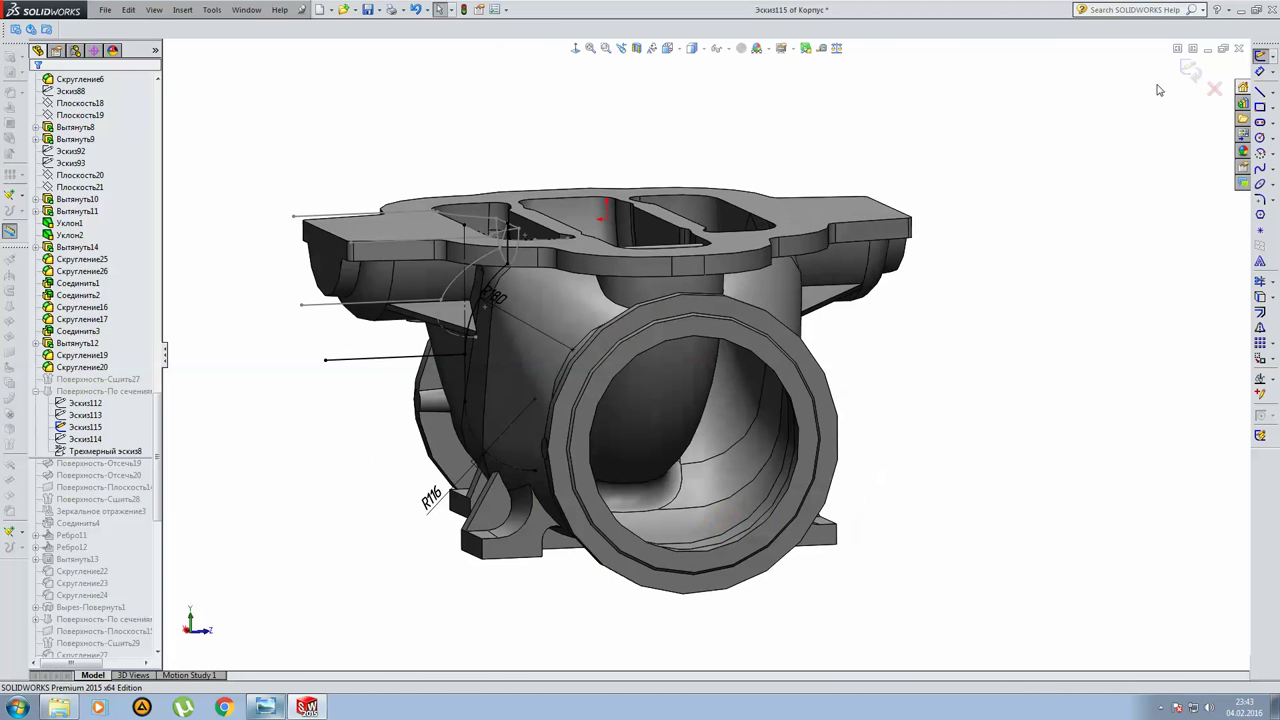
left_click(1188, 74)
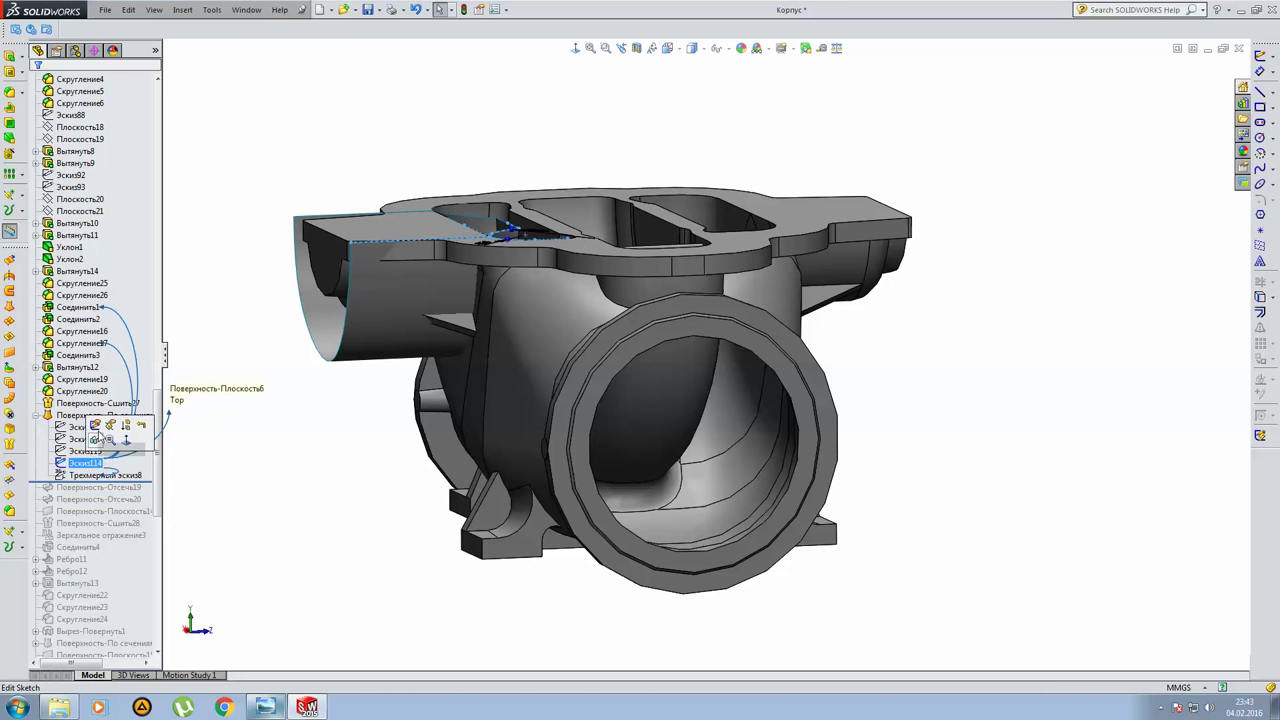
Inspect profile sketch Эскиз114 face-on with the whole part fitted, then exit it.
left_click(70, 440)
key("ctrl+8")
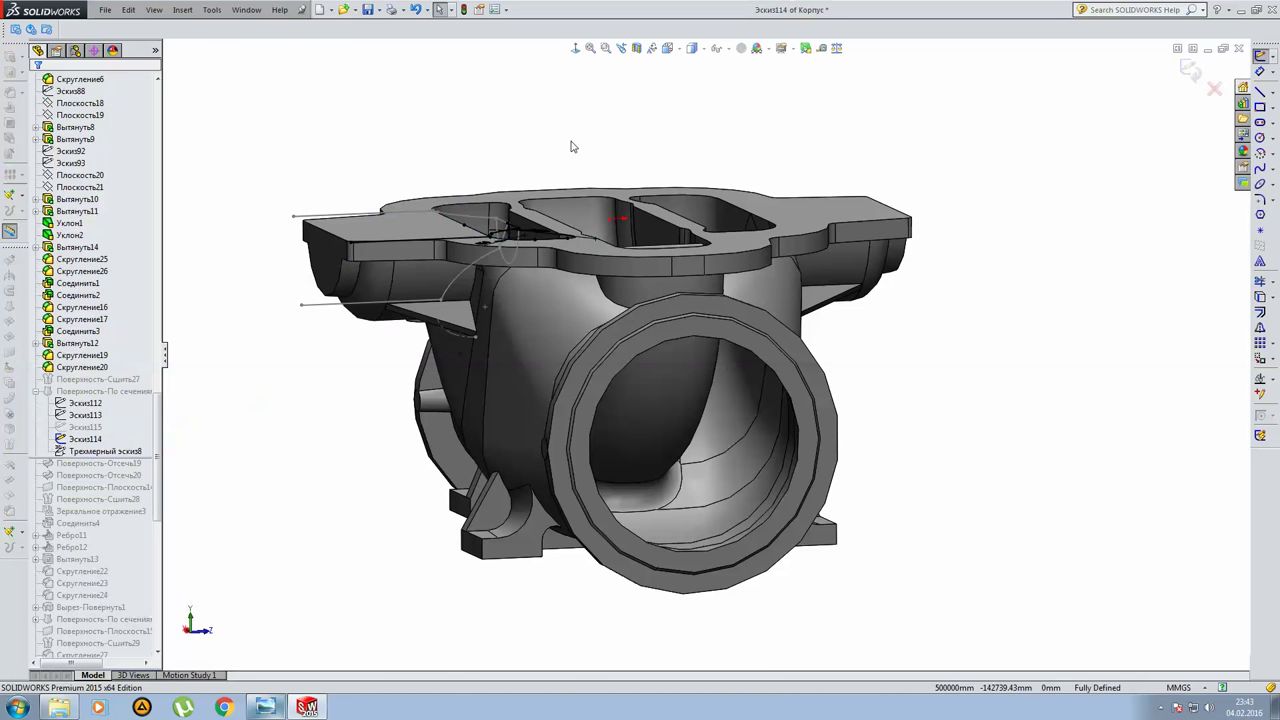
scroll(513, 378, "down", 2)
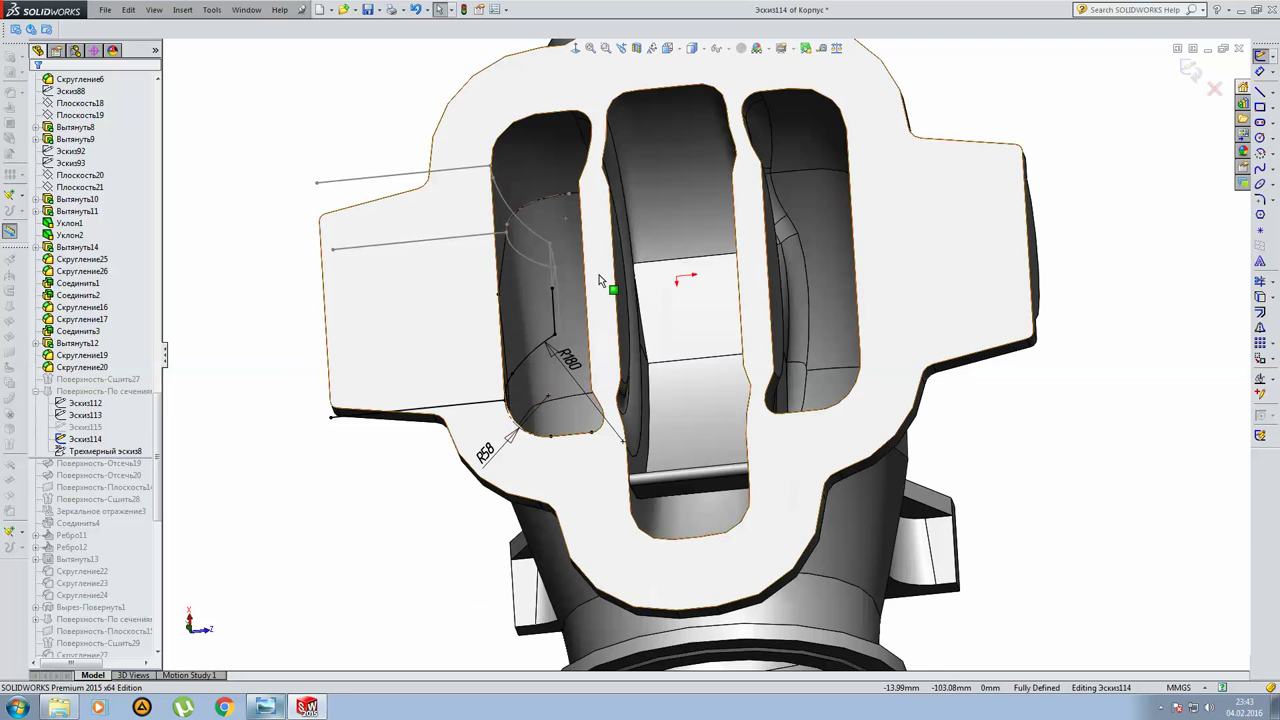
scroll(560, 378, "down", 1)
scroll(557, 375, "down", 1)
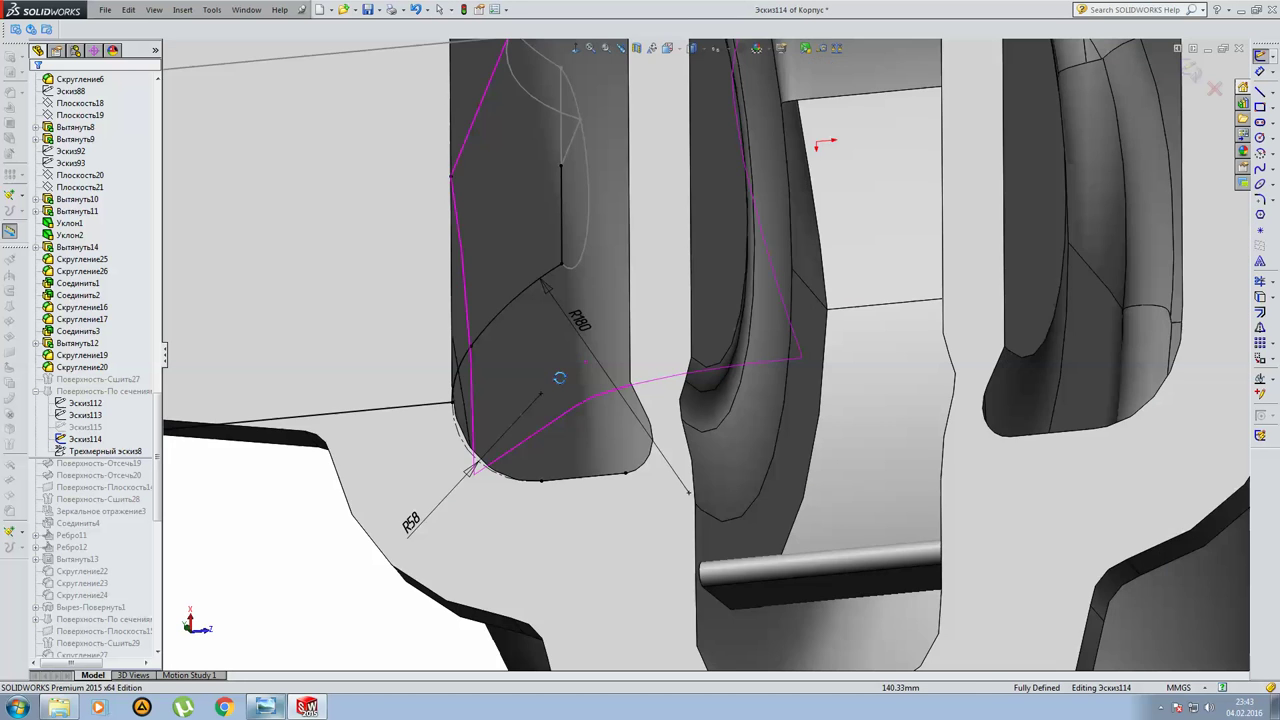
scroll(566, 378, "down", 1)
key("f")
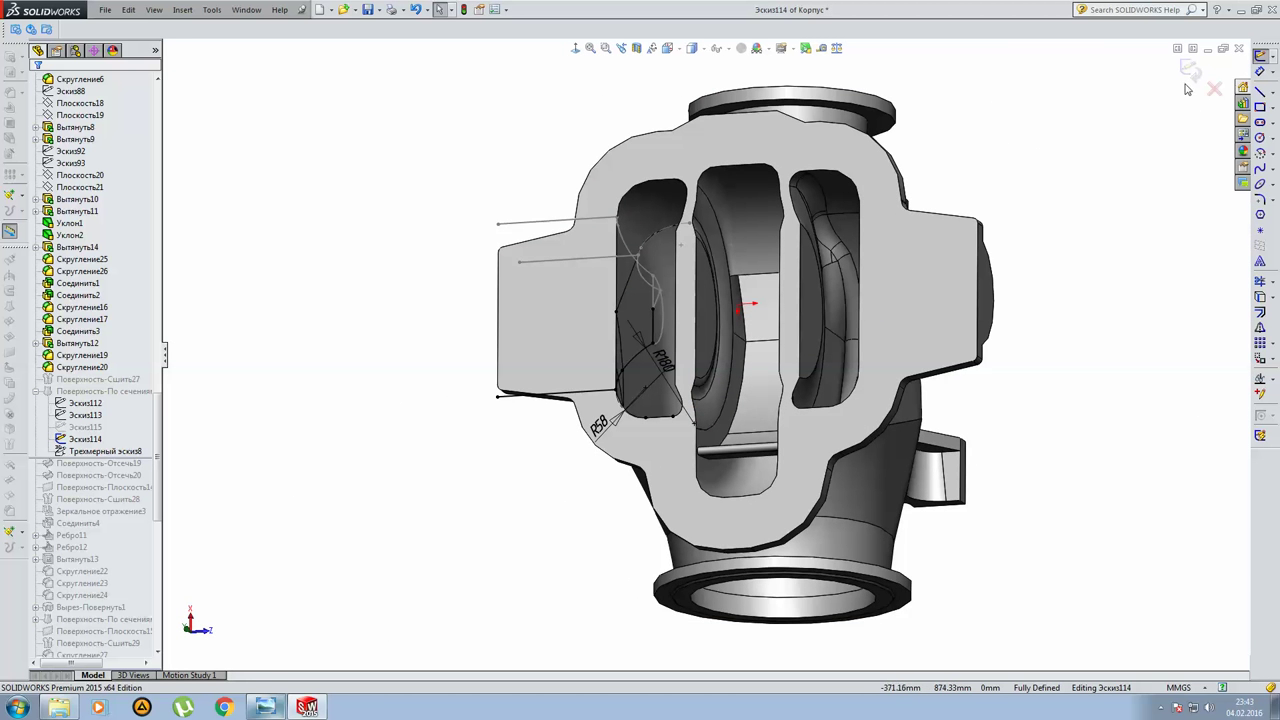
left_click(1190, 68)
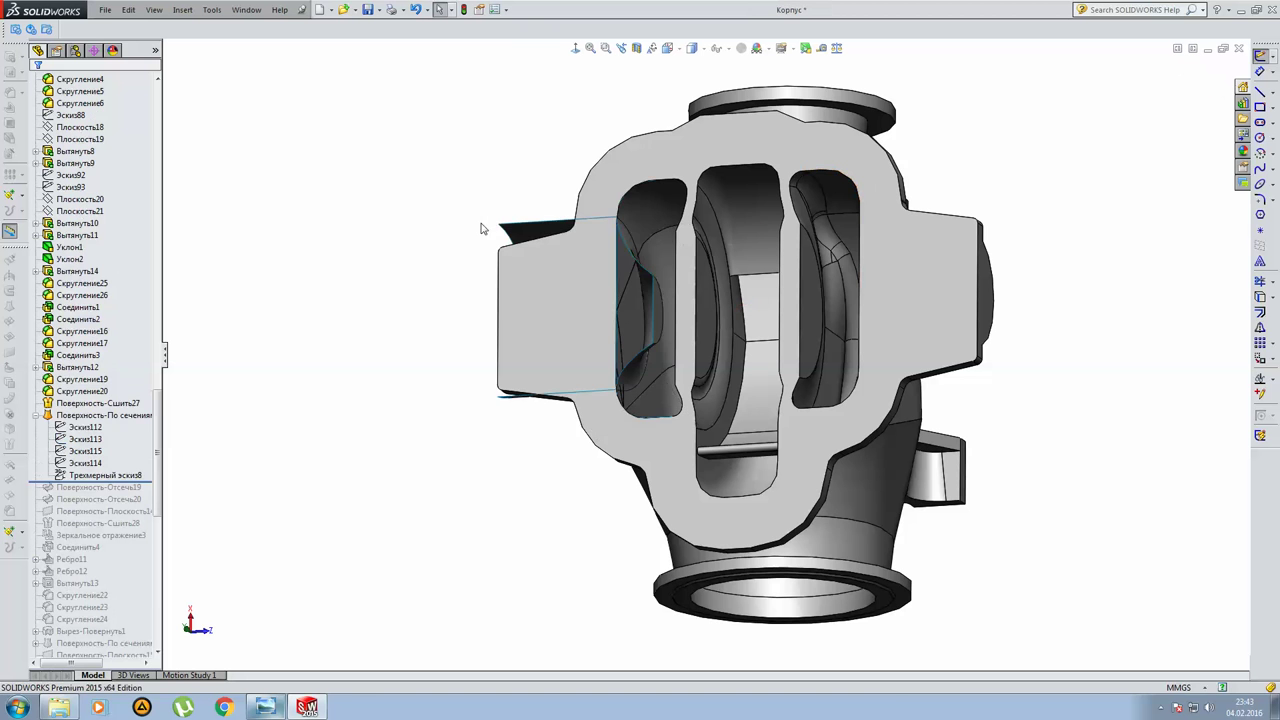
Review the Поверхность-По сечениям33 loft settings and guide Трехмерный эскиз8, closing them unchanged.
left_click(75, 415)
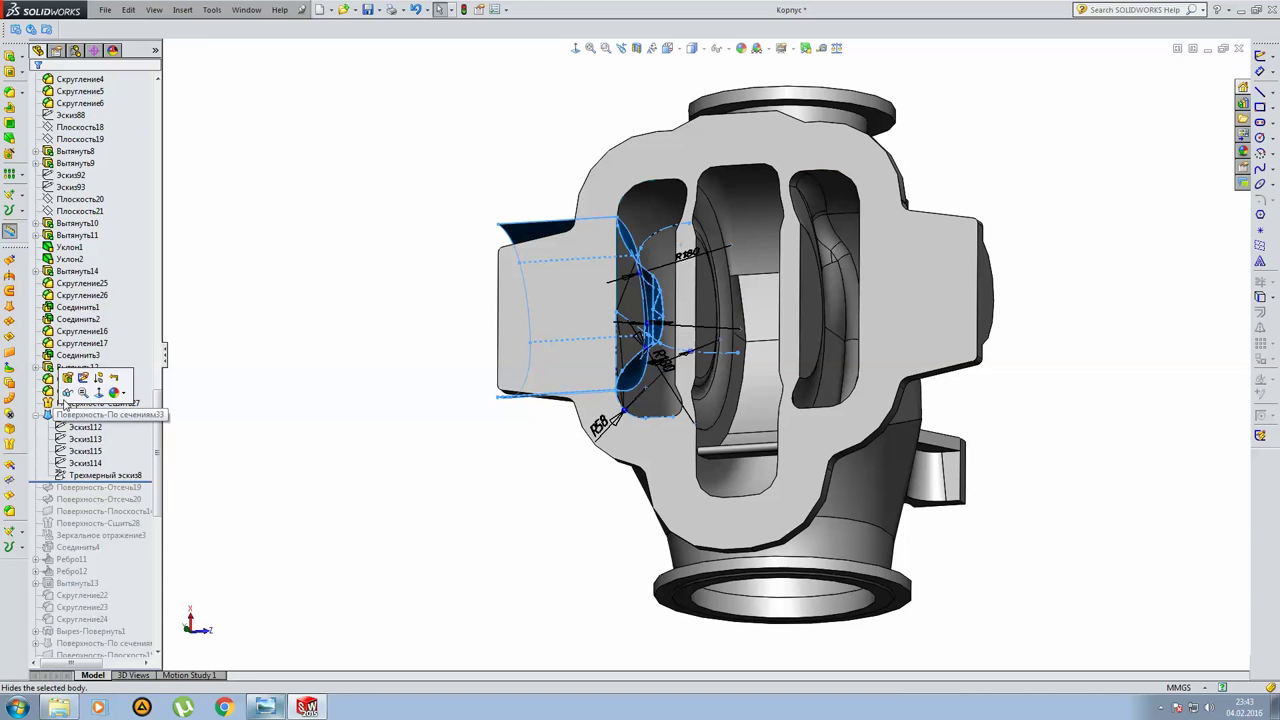
left_click(67, 378)
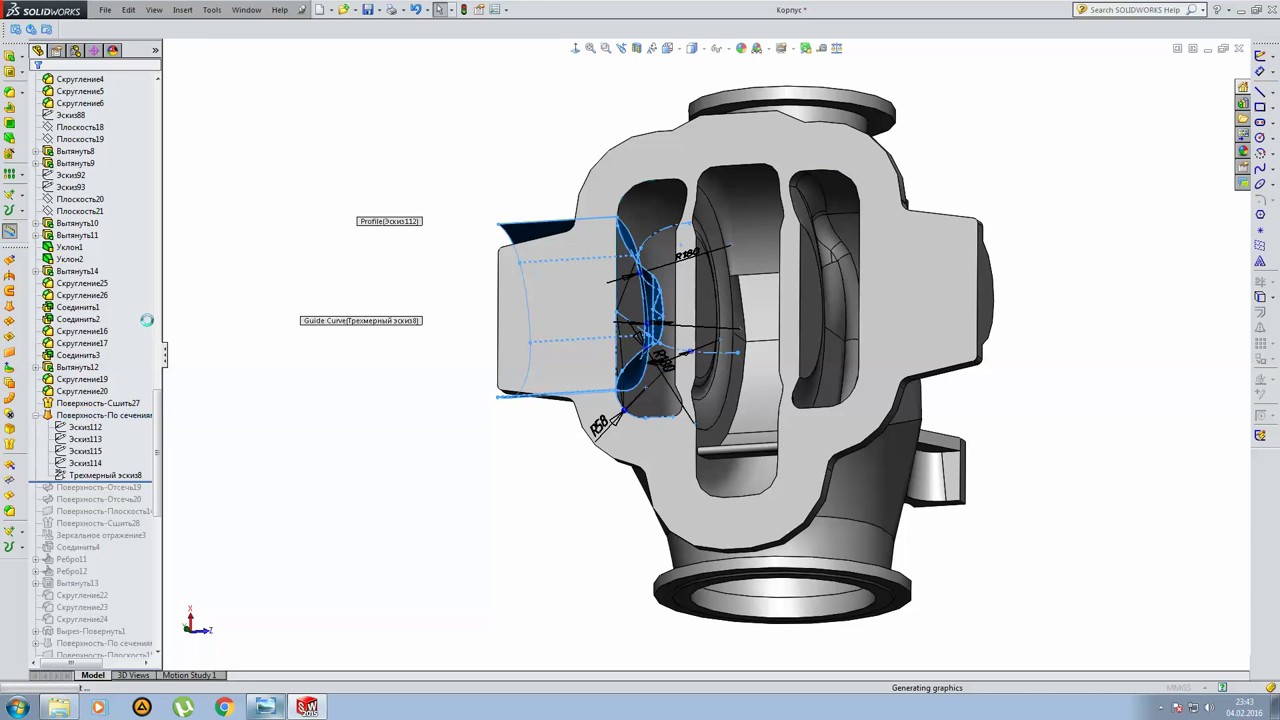
mouse_move(745, 342)
middle_mouse_down()
mouse_move(725, 490)
mouse_move(829, 258)
middle_mouse_up()
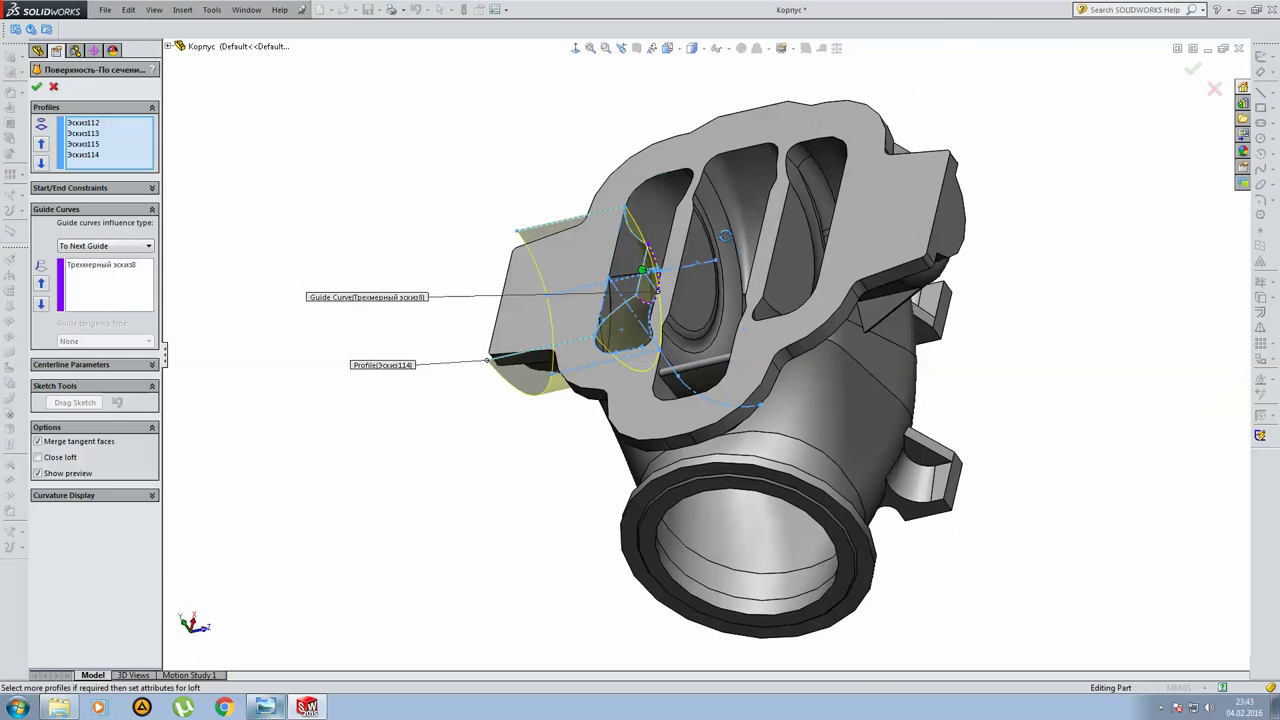
middle_click_drag(829, 258, 966, 243)
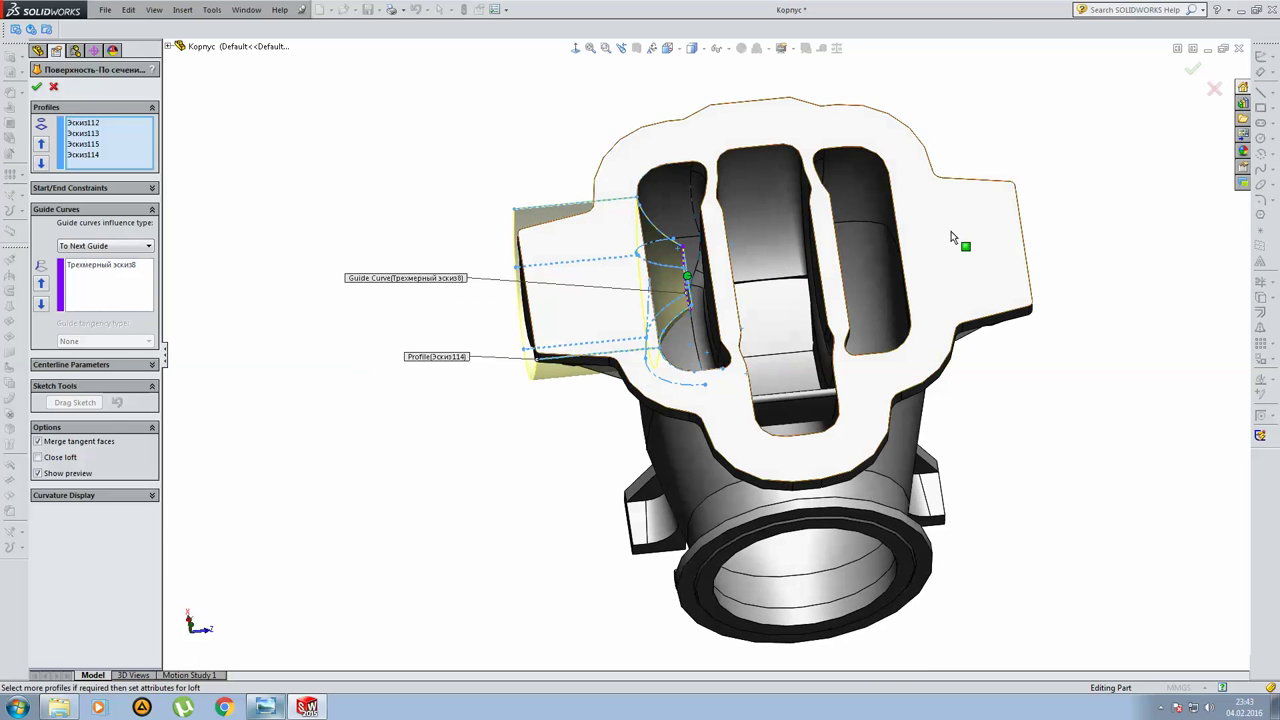
left_click(1192, 70)
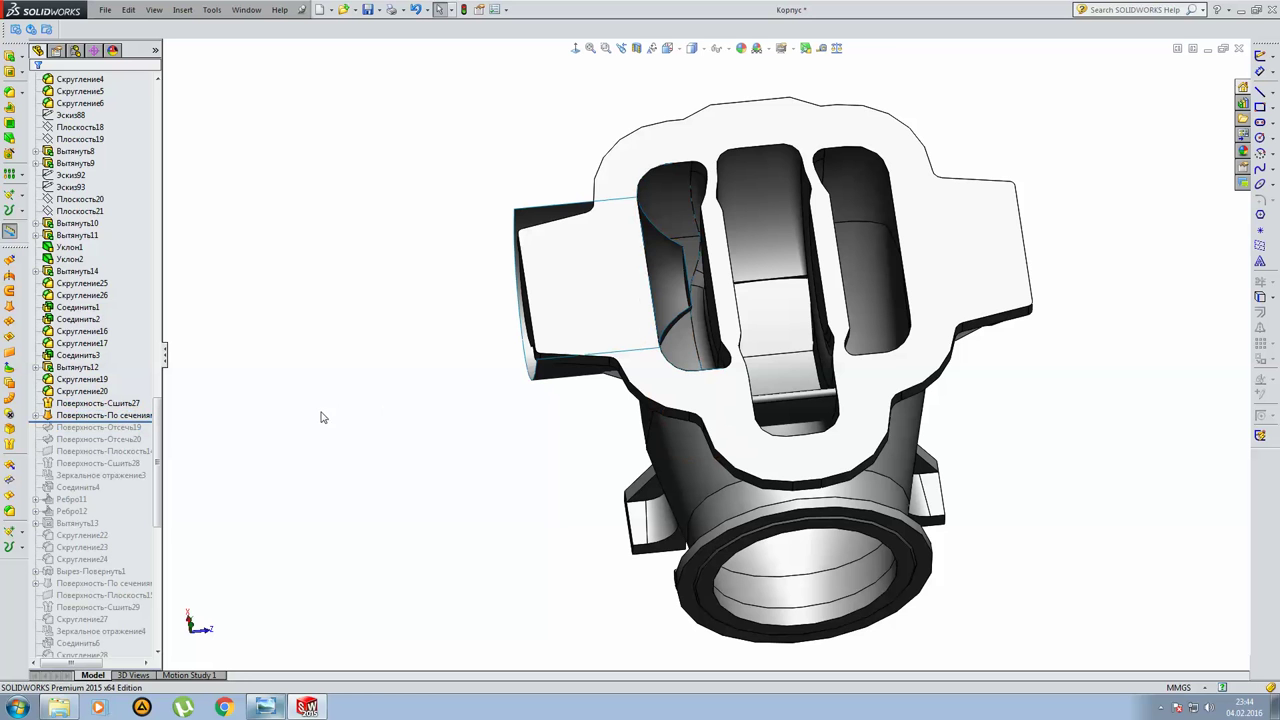
Isolate the side body and orbit in to inspect its curved cavity.
right_click(687, 153)
left_click(720, 423)
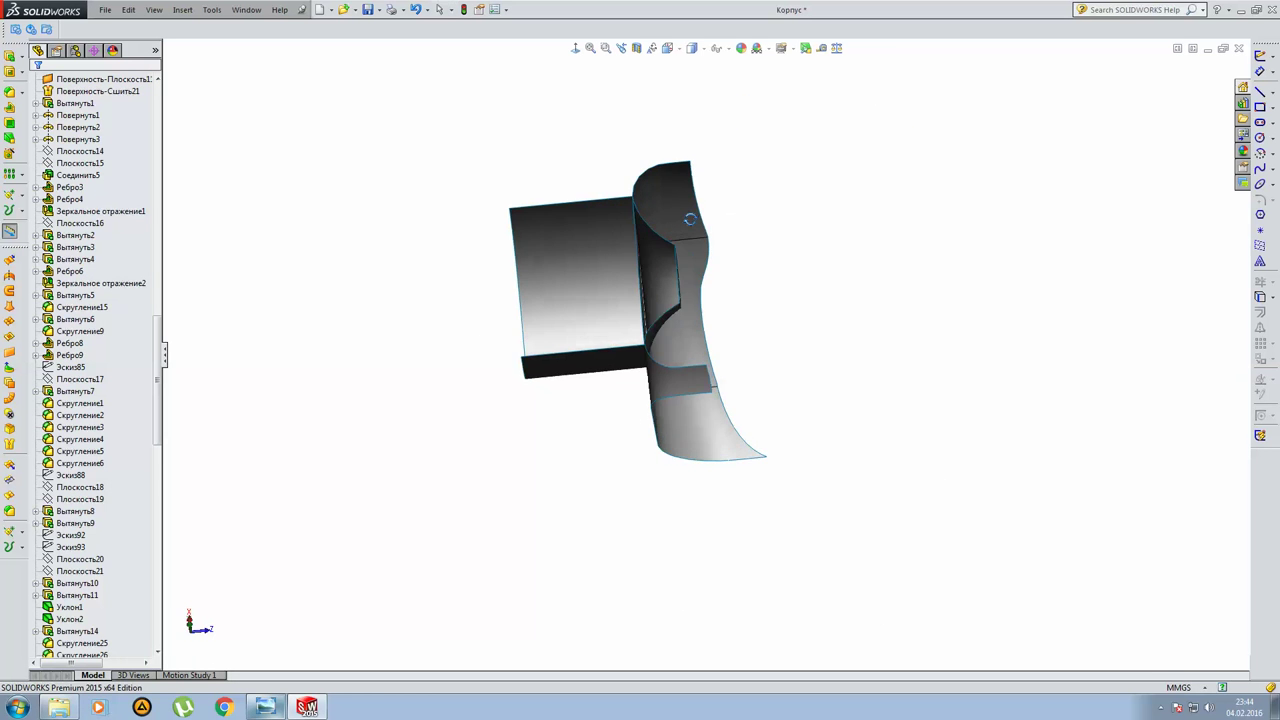
middle_click_drag(690, 219, 626, 163)
scroll(597, 266, "down", 5)
mouse_move(597, 266)
middle_mouse_down()
mouse_move(577, 370)
mouse_move(600, 322)
middle_mouse_up()
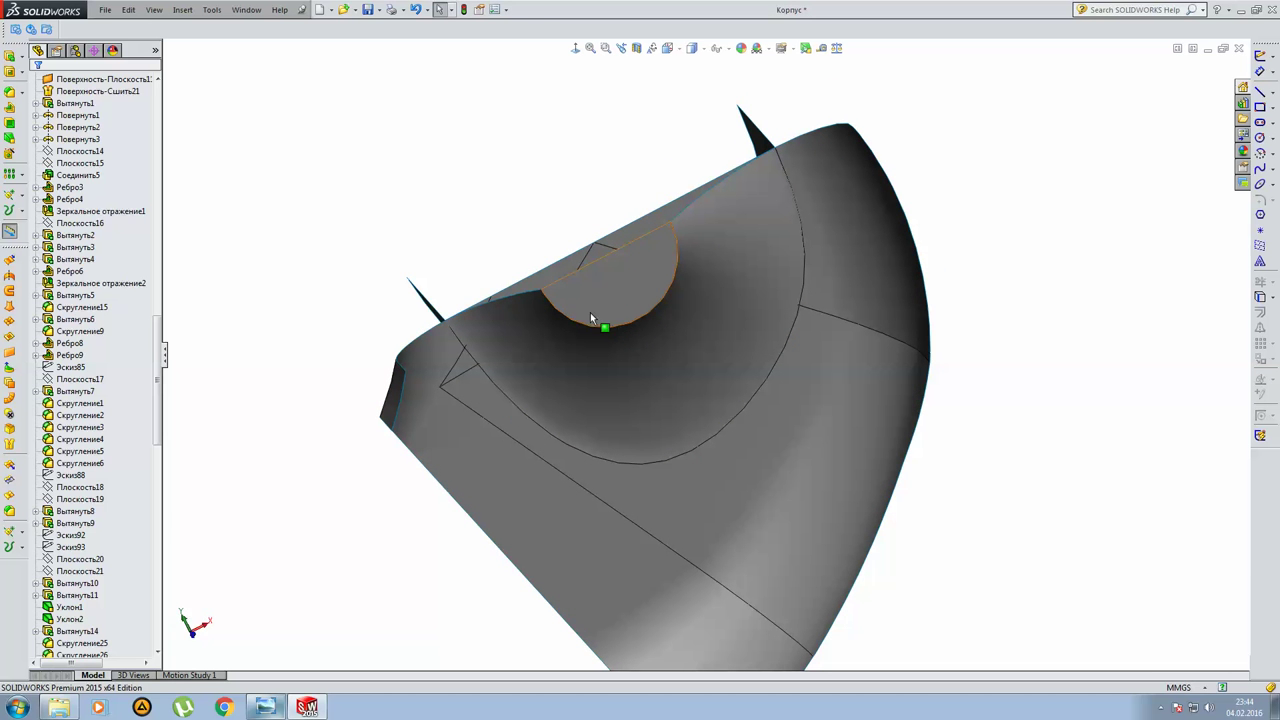
scroll(116, 449, "down", 10)
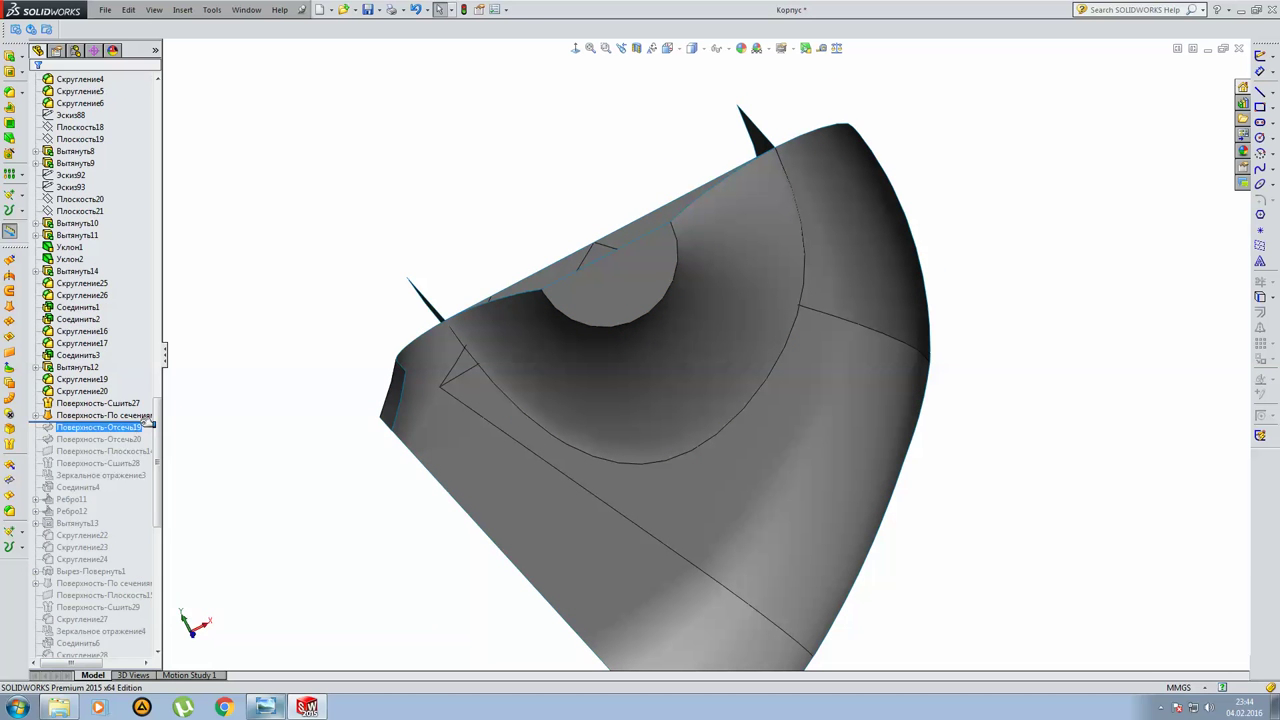
Roll the model forward past Поверхность-Отсечь19 and Поверхность-Отсечь20, inspecting each trimmed body.
left_click_drag(140, 421, 141, 432)
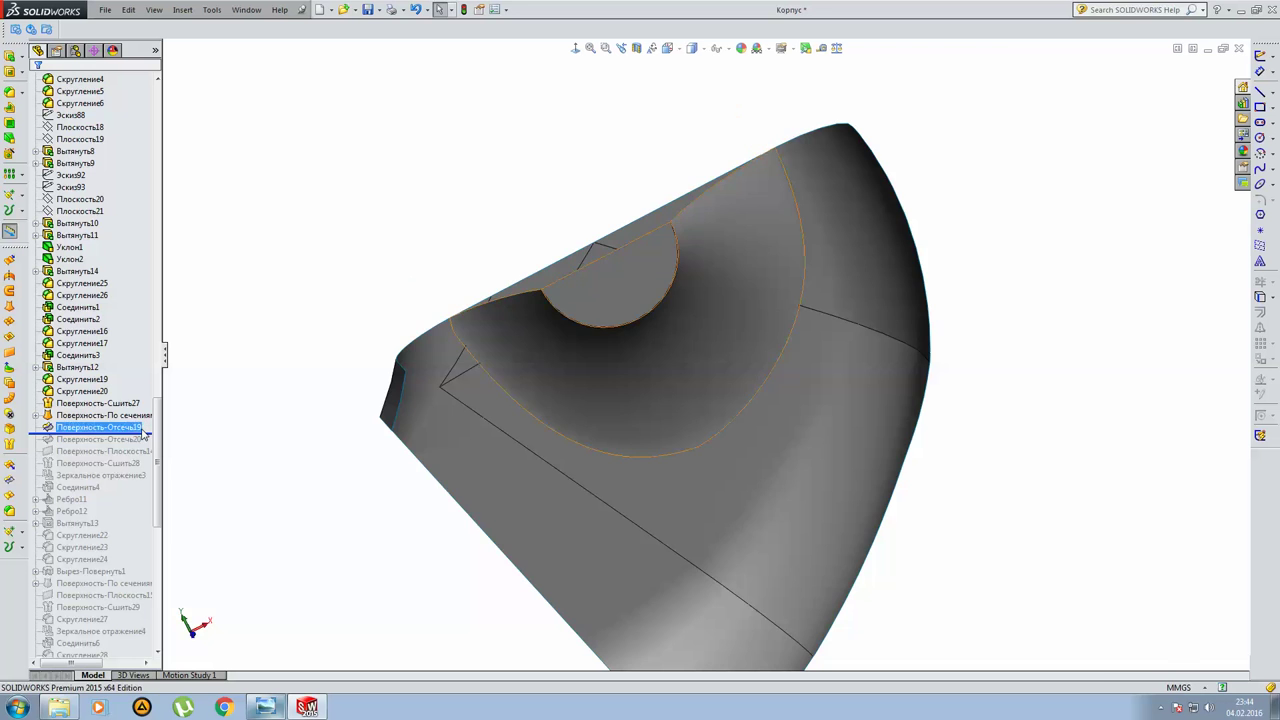
mouse_move(739, 264)
middle_mouse_down()
mouse_move(969, 340)
mouse_move(763, 272)
mouse_move(752, 280)
middle_mouse_up()
left_click_drag(145, 445, 147, 441)
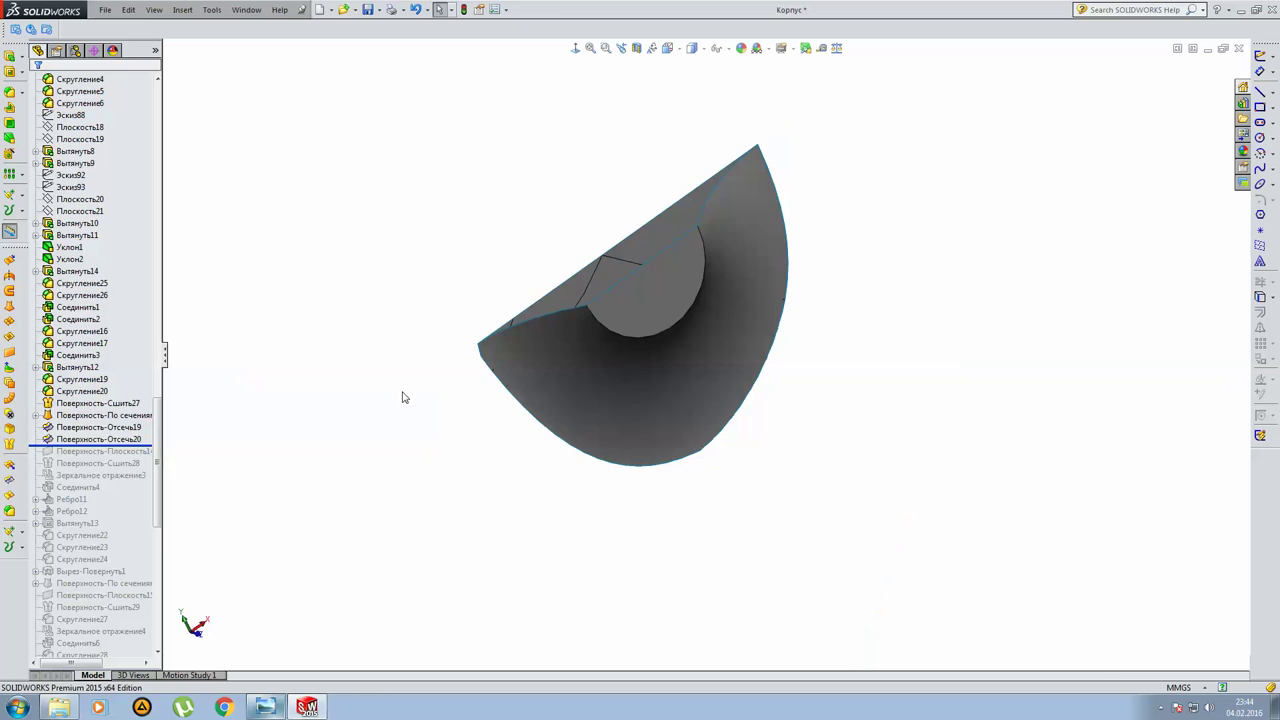
middle_click_drag(686, 363, 723, 411)
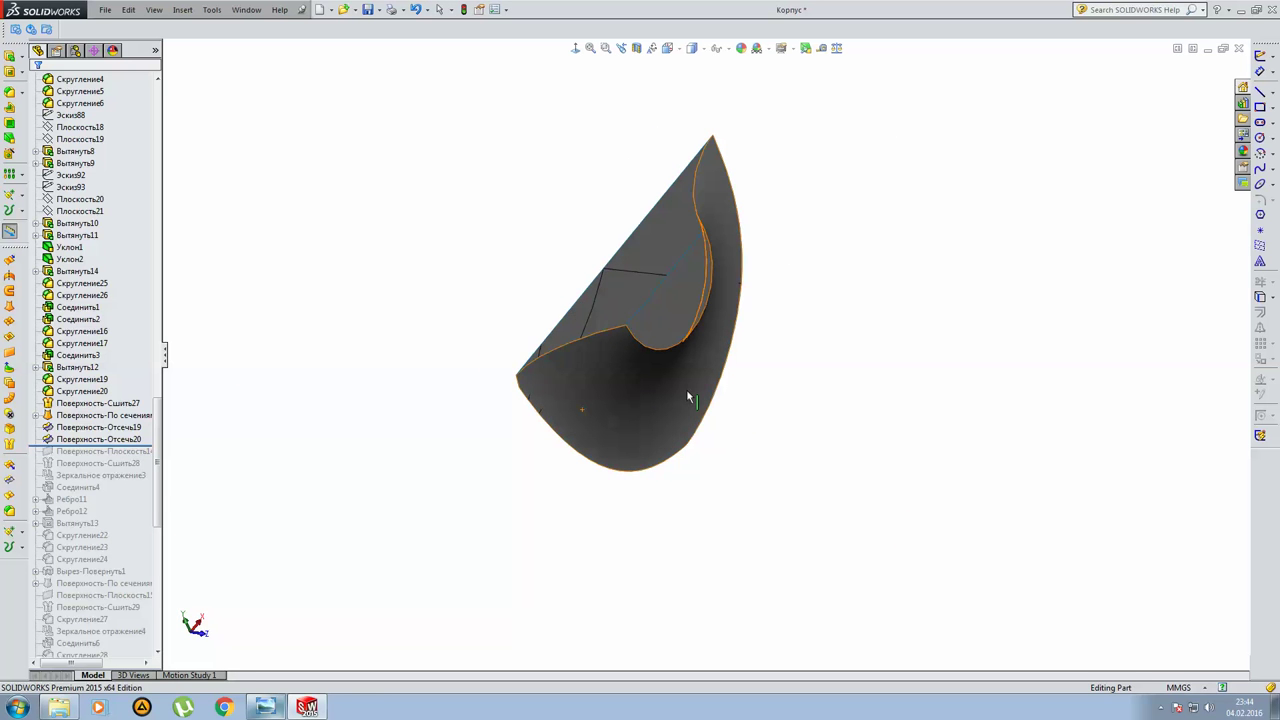
Roll forward past the planar surface, Поверхность-Сшить28 and Зеркальное отражение3 to get the mirrored bodies.
left_click(152, 452)
left_click_drag(155, 446, 152, 453)
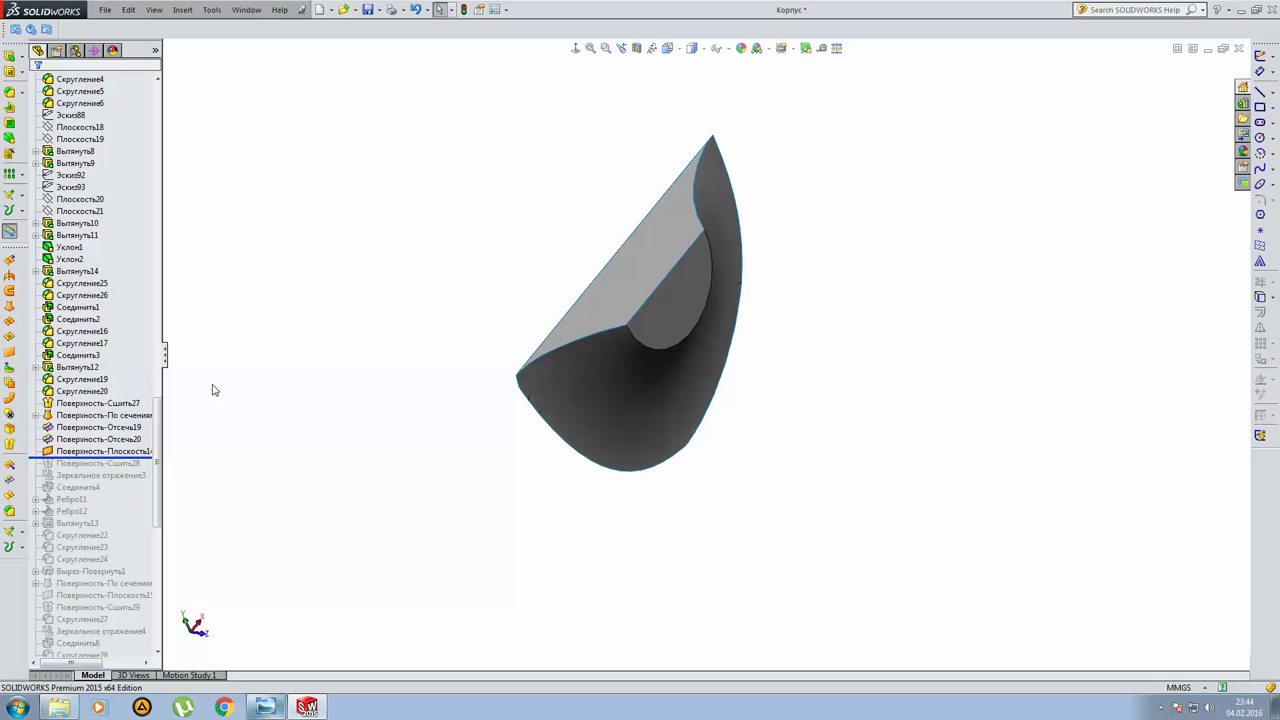
left_click(153, 456)
left_click_drag(153, 464, 153, 472)
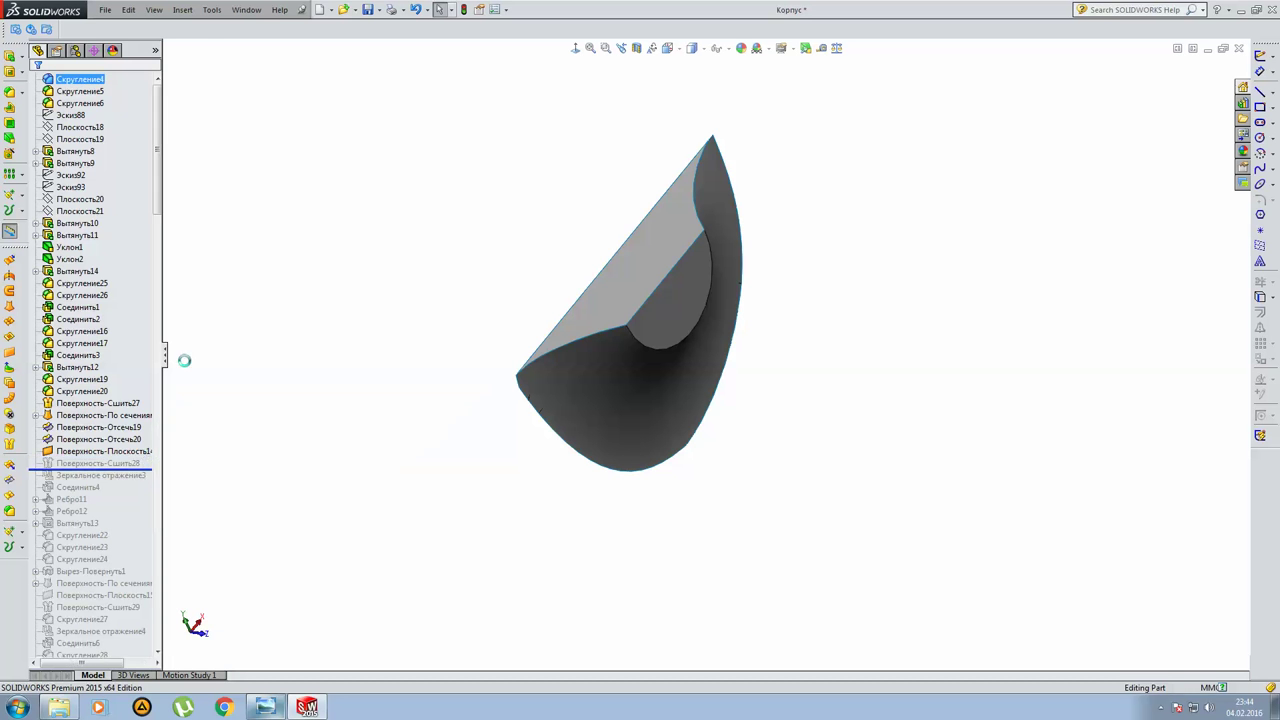
mouse_move(526, 286)
middle_mouse_down()
mouse_move(683, 259)
mouse_move(714, 237)
mouse_move(489, 194)
mouse_move(400, 243)
middle_mouse_up()
left_click_drag(141, 458, 143, 462)
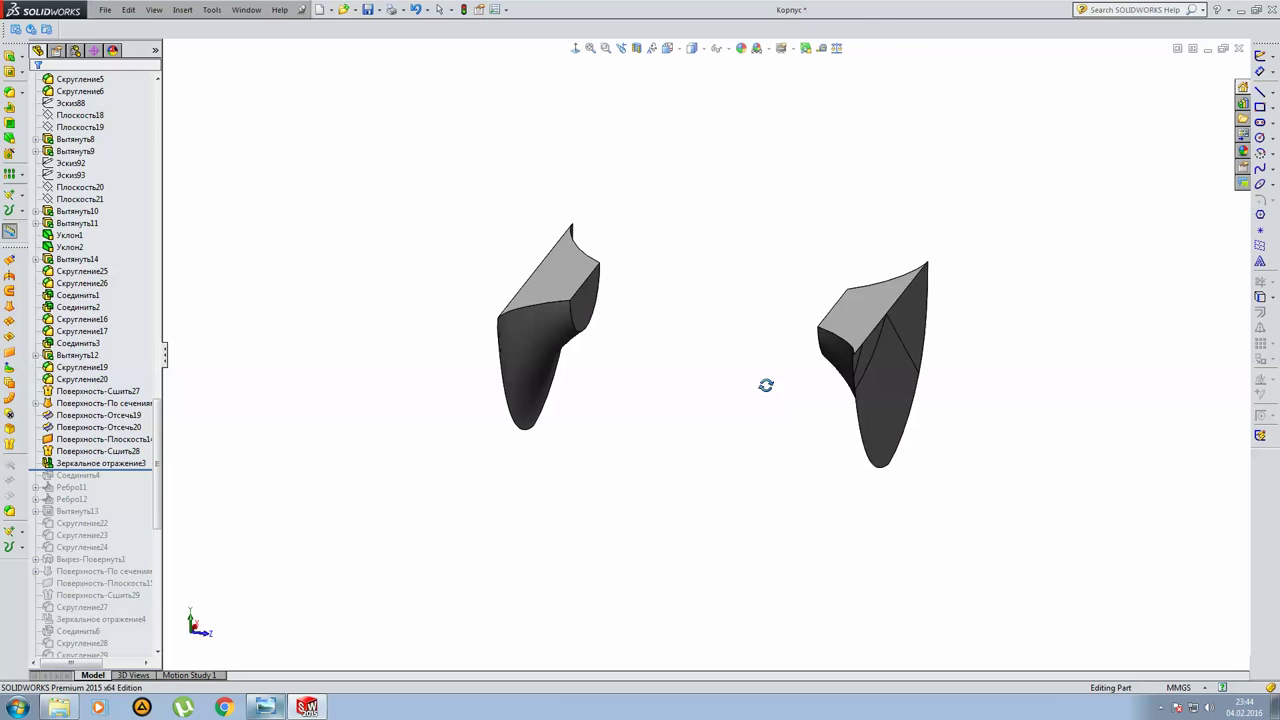
Show the hidden main housing body from Solid Bodies and fit it in the view.
left_click_drag(157, 432, 156, 117)
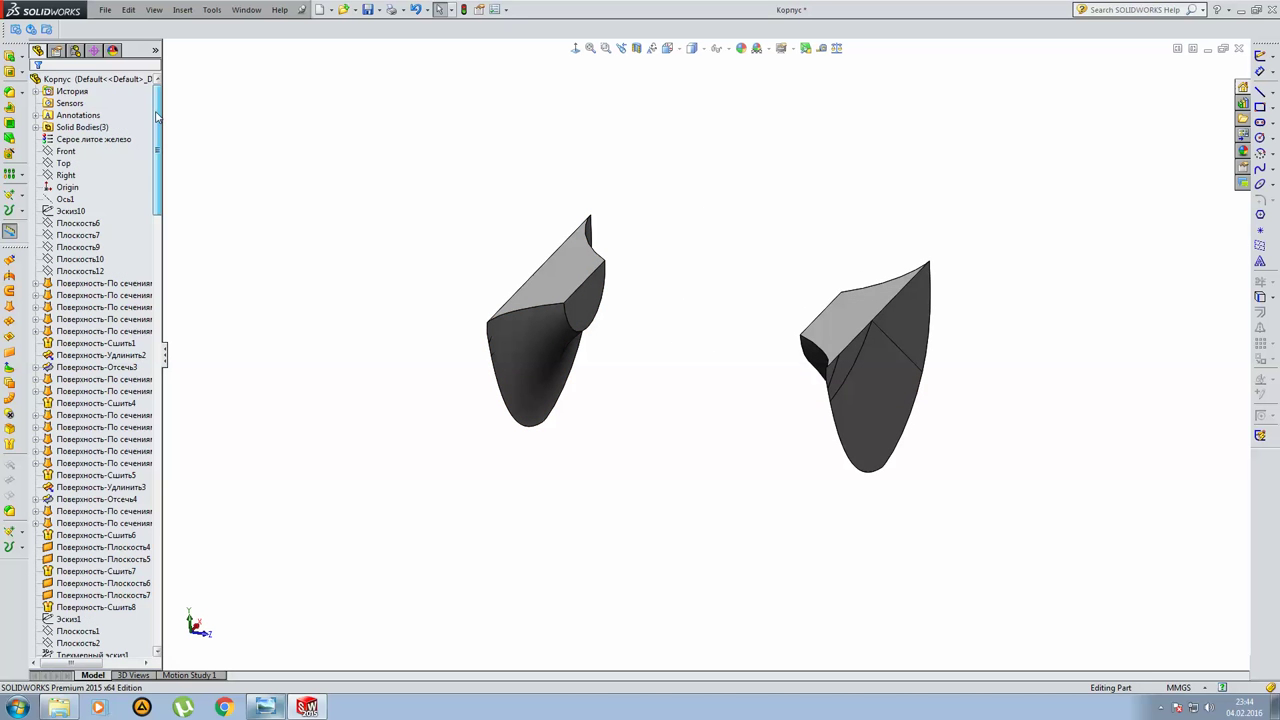
left_click(36, 127)
left_click(95, 139)
left_click(84, 116)
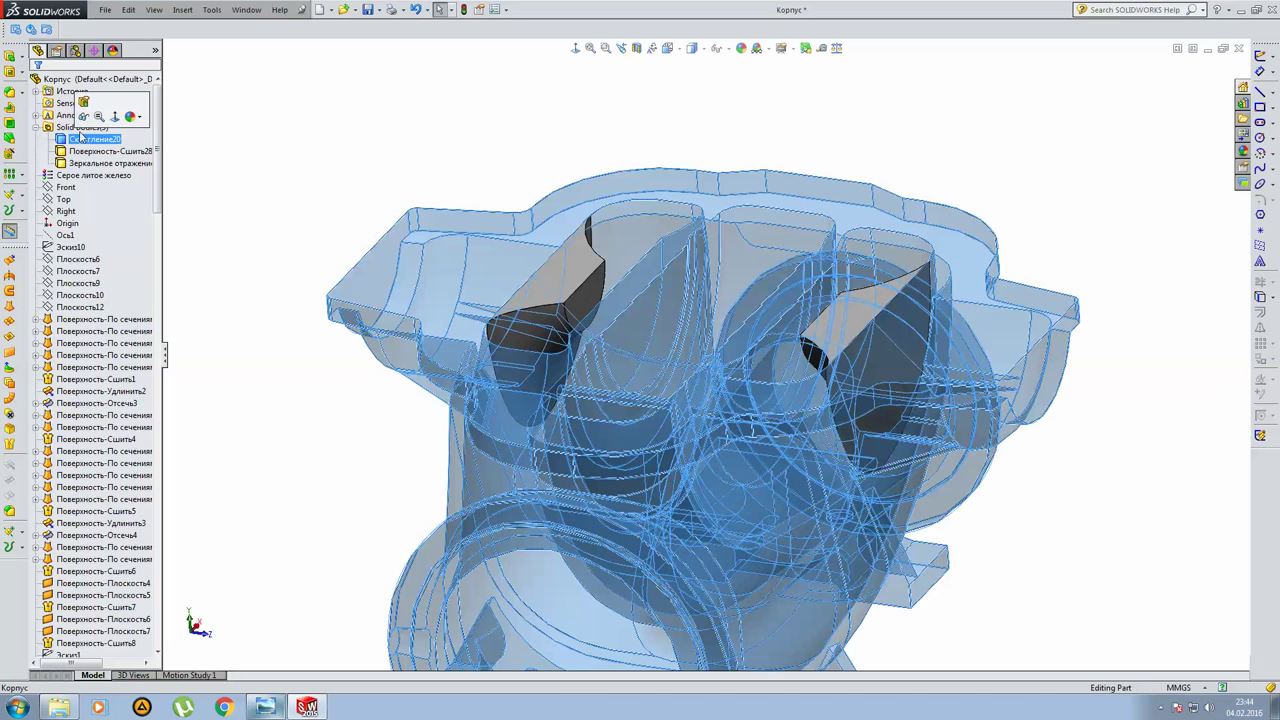
middle_click_drag(666, 320, 668, 395)
left_click(357, 86)
key("f")
mouse_move(603, 323)
middle_mouse_down()
mouse_move(600, 209)
mouse_move(578, 230)
middle_mouse_up()
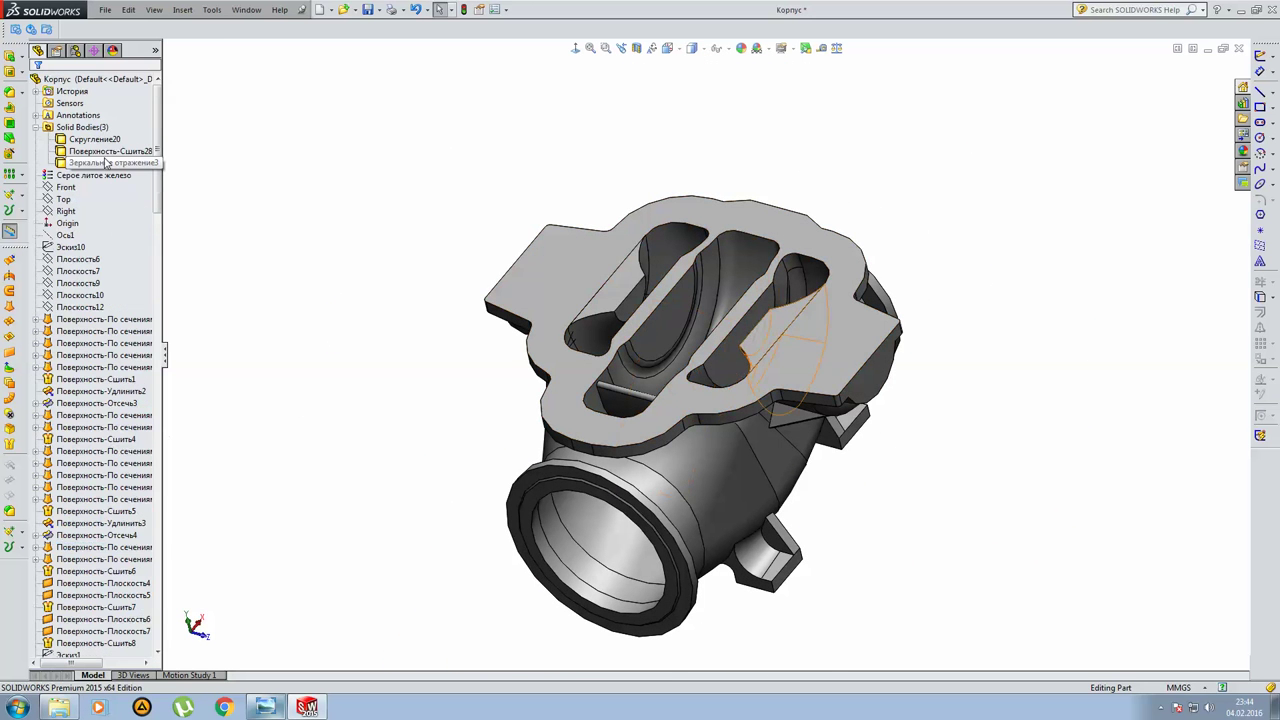
Switch to isometric view and roll the tree forward past Соединить4.
left_click(36, 127)
scroll(185, 323, "down", 3)
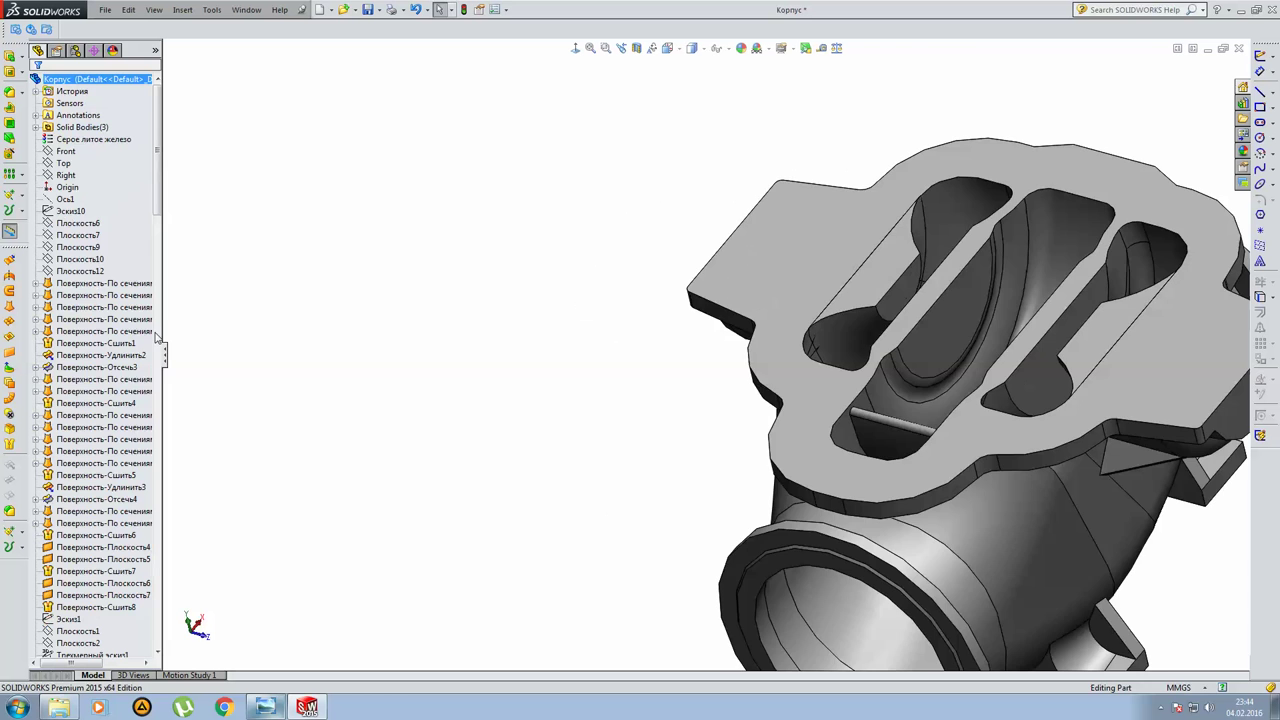
key("f")
key("ctrl+7")
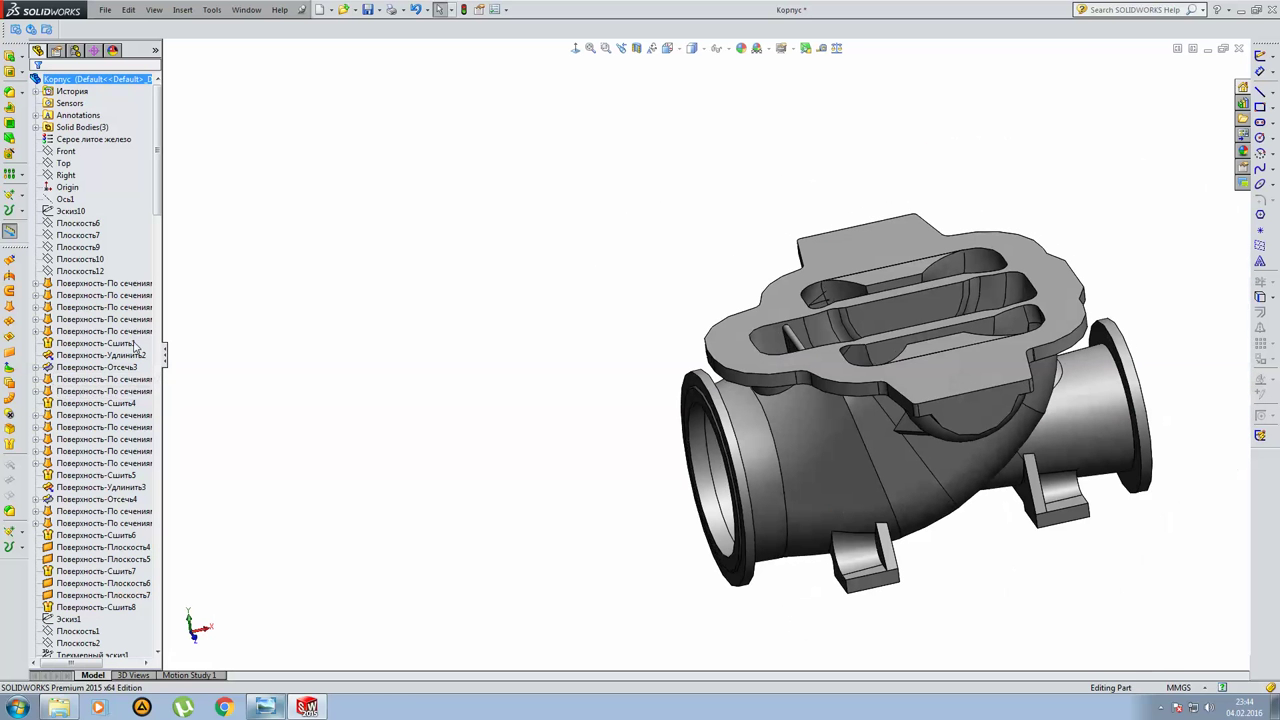
key("Up")
key("Up")
mouse_move(158, 158)
left_mouse_down()
mouse_move(158, 550)
mouse_move(172, 457)
mouse_move(138, 288)
mouse_move(124, 301)
left_mouse_up()
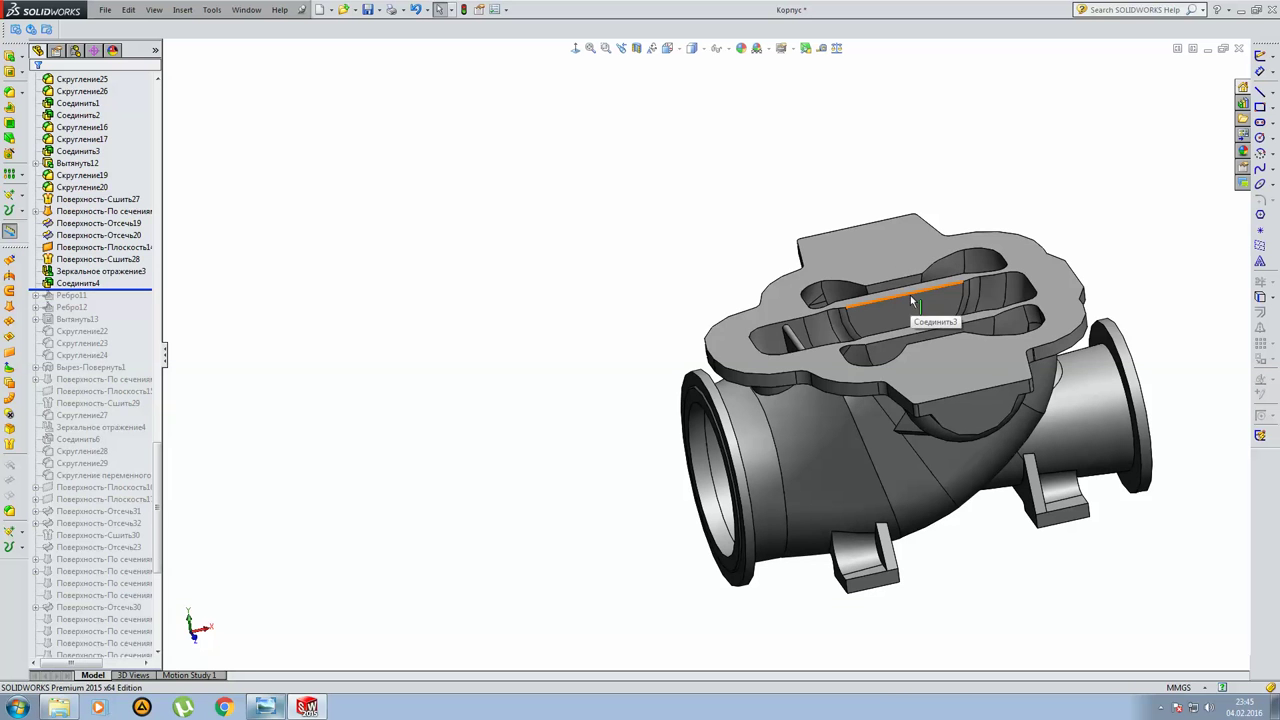
Review the Соединить4 combine settings and close them without changes.
left_click(78, 283)
left_click(85, 246)
mouse_move(817, 268)
middle_mouse_down()
mouse_move(895, 378)
mouse_move(867, 372)
middle_mouse_up()
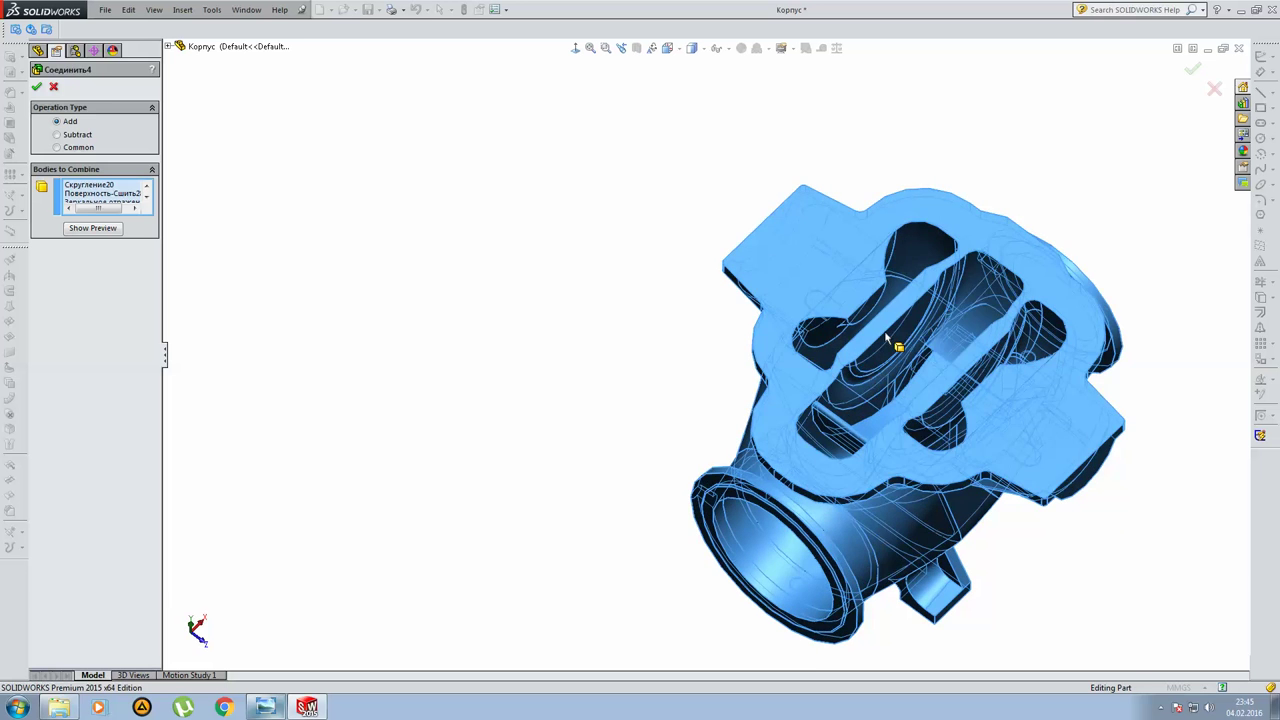
key("Return")
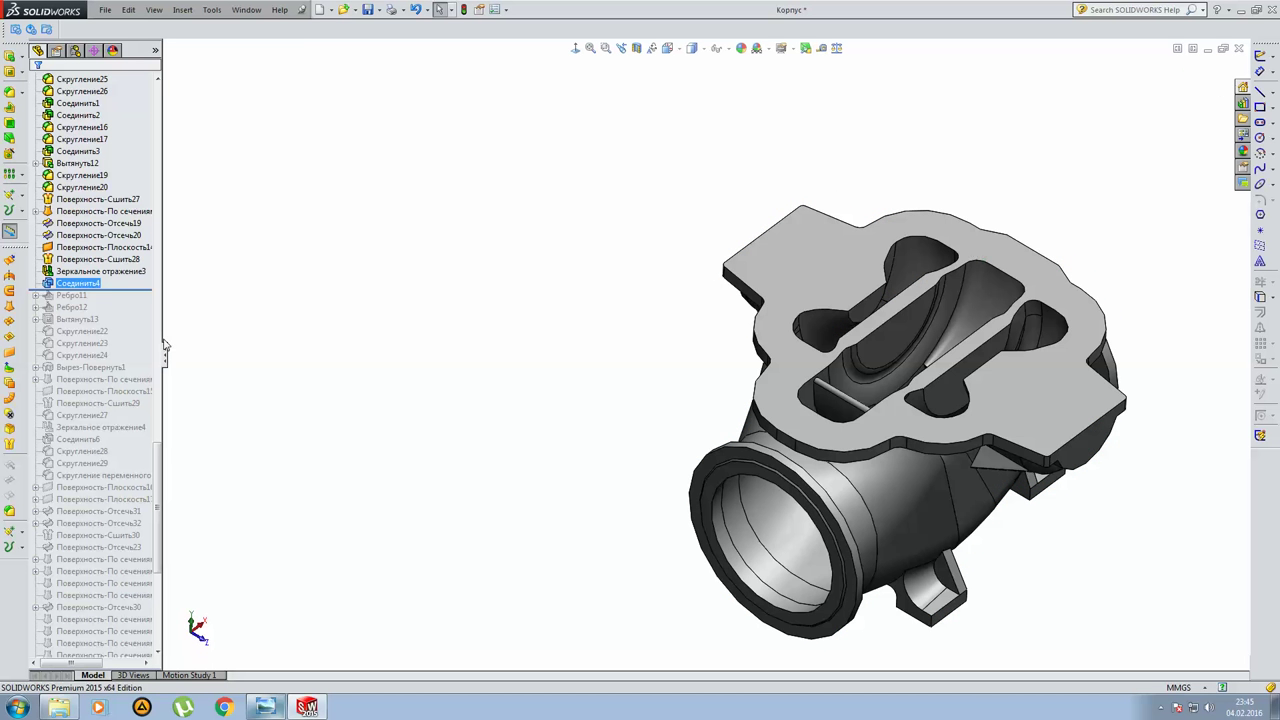
Roll forward past rib Ребро11 and inspect its sketch Эскиз116.
left_click_drag(108, 293, 102, 300)
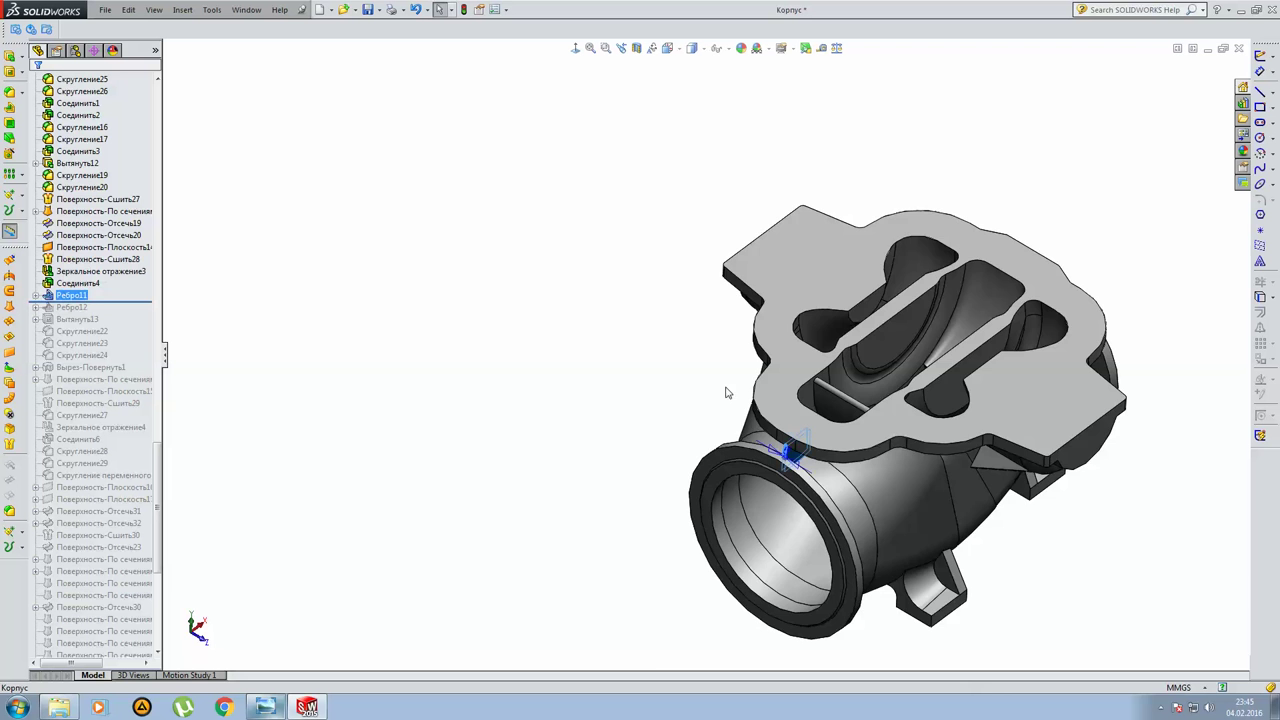
scroll(758, 354, "down", 3)
scroll(757, 417, "down", 2)
left_click(445, 401)
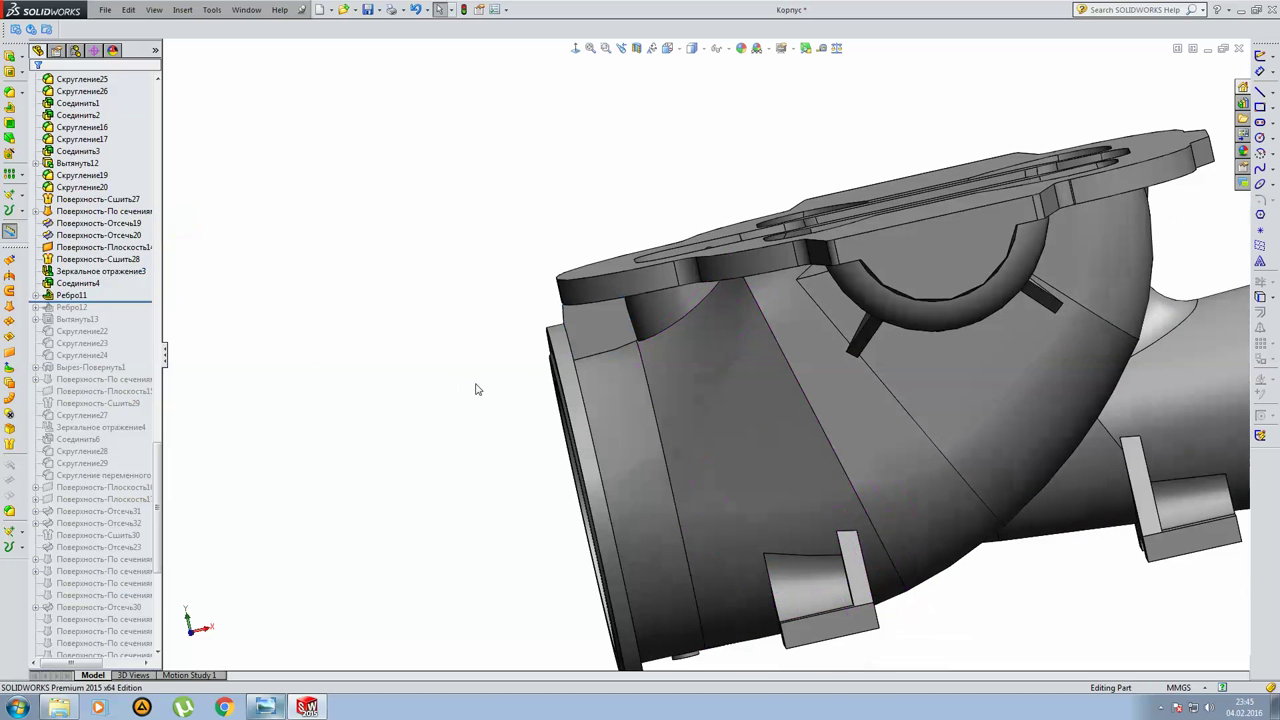
left_click(35, 296)
left_click(76, 307)
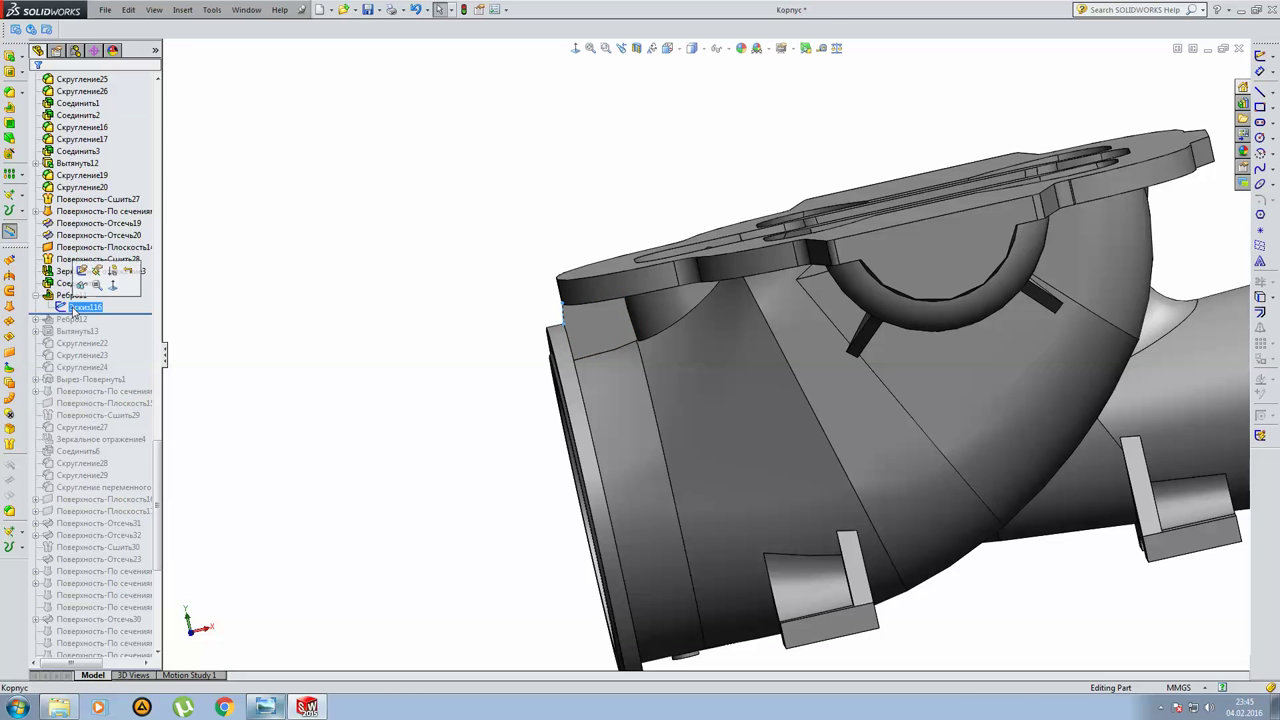
left_click(88, 297)
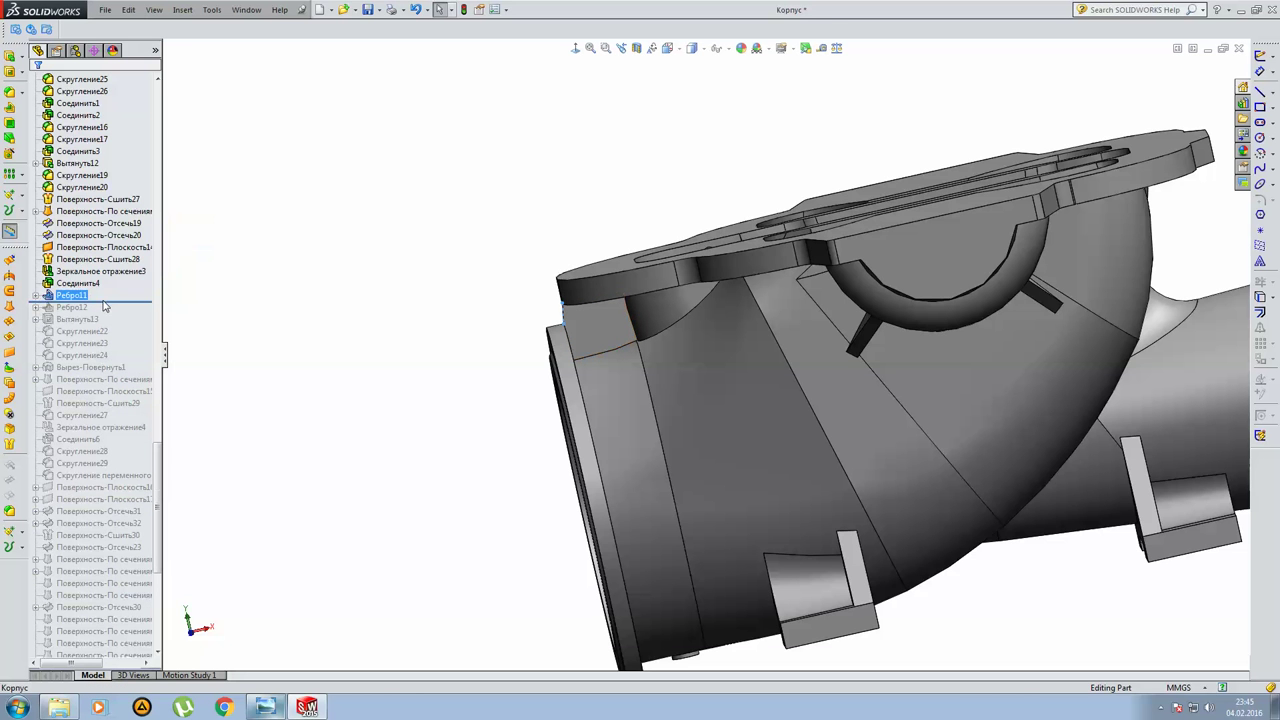
Roll past rib Ребро12 and cut Вытянуть13, inspecting sketch Эскиз117 and the cut's dimensions.
left_click_drag(98, 302, 98, 313)
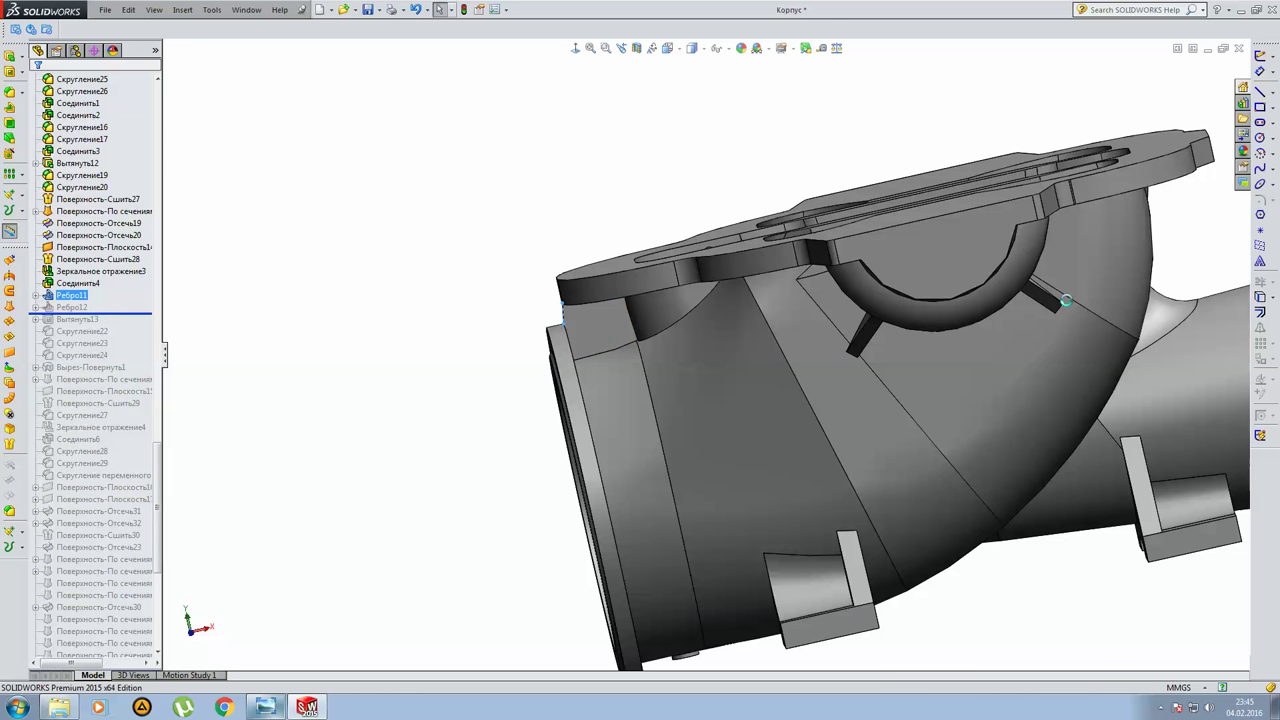
scroll(1073, 296, "up", 2)
scroll(1069, 287, "down", 5)
scroll(1069, 272, "up", 3)
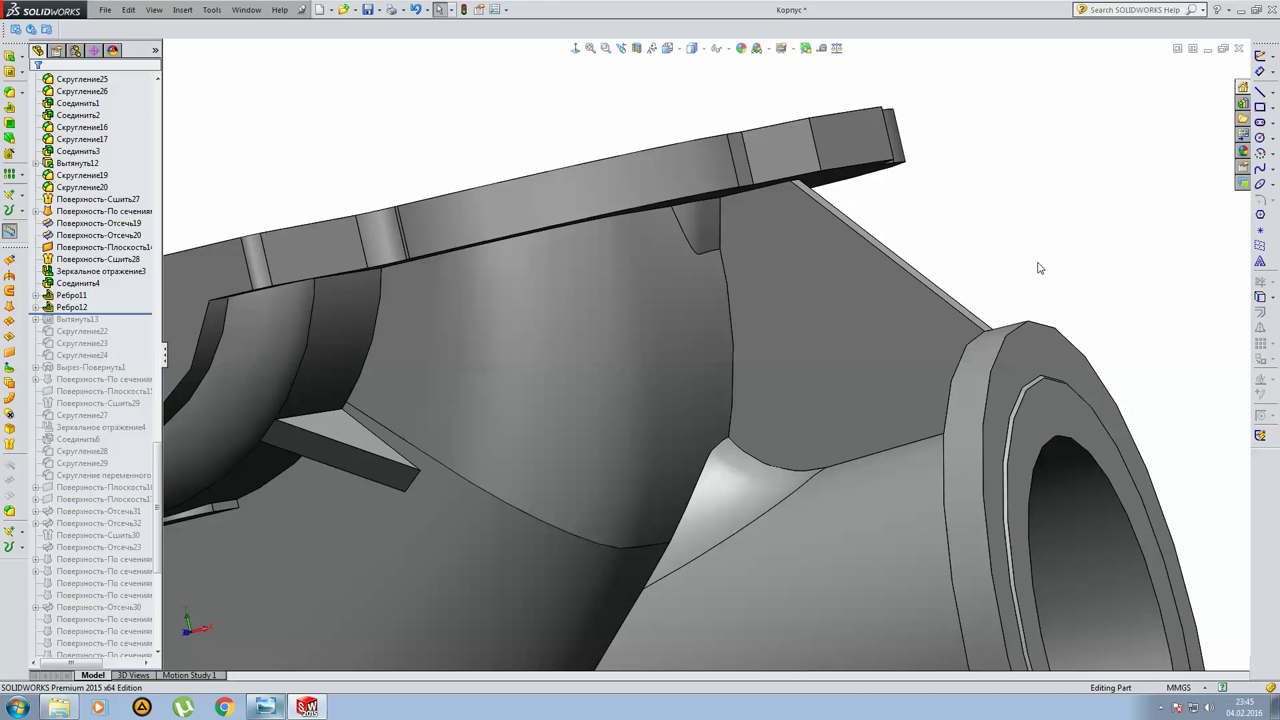
left_click(36, 307)
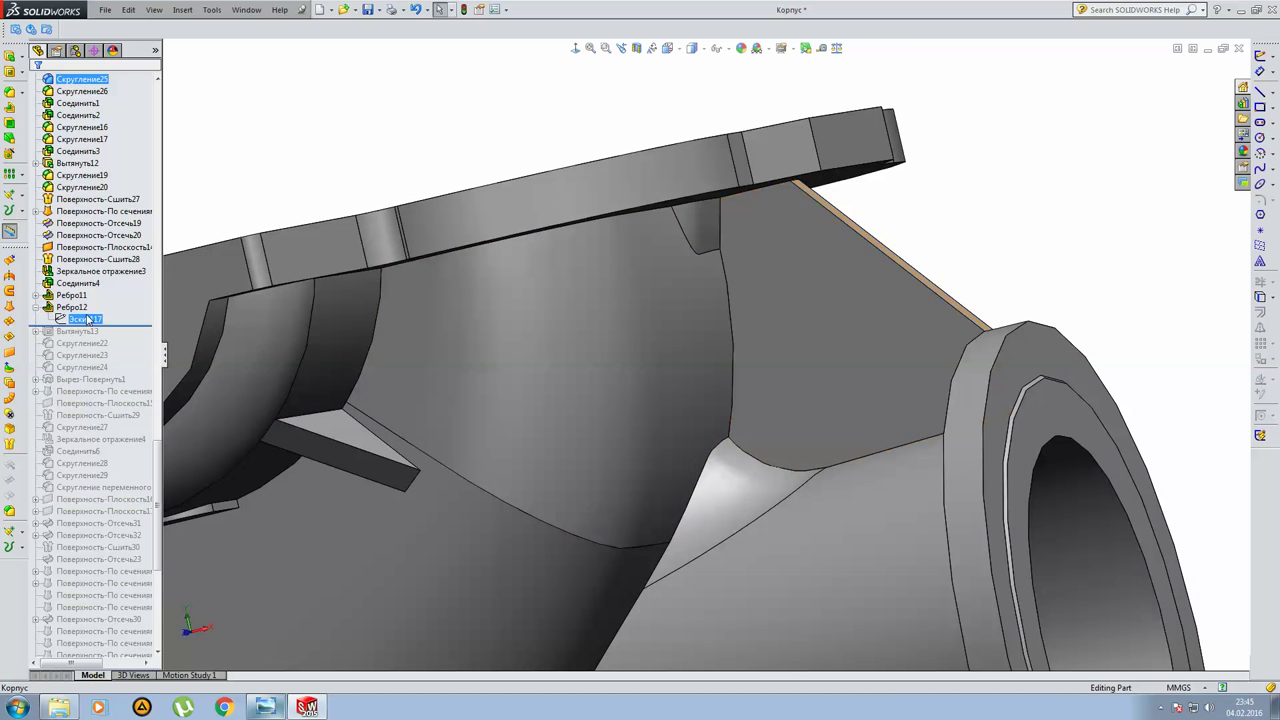
mouse_move(677, 346)
middle_mouse_down()
mouse_move(735, 381)
mouse_move(770, 493)
mouse_move(974, 314)
middle_mouse_up()
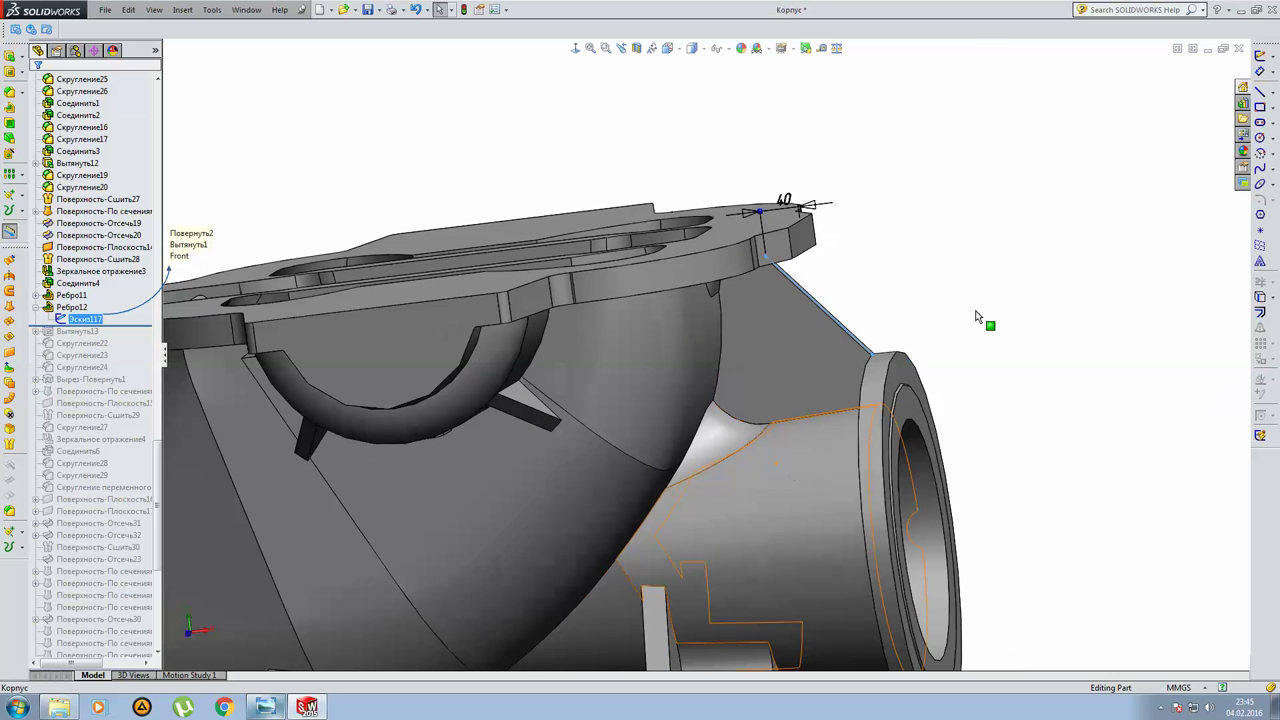
key("Escape")
left_click(36, 307)
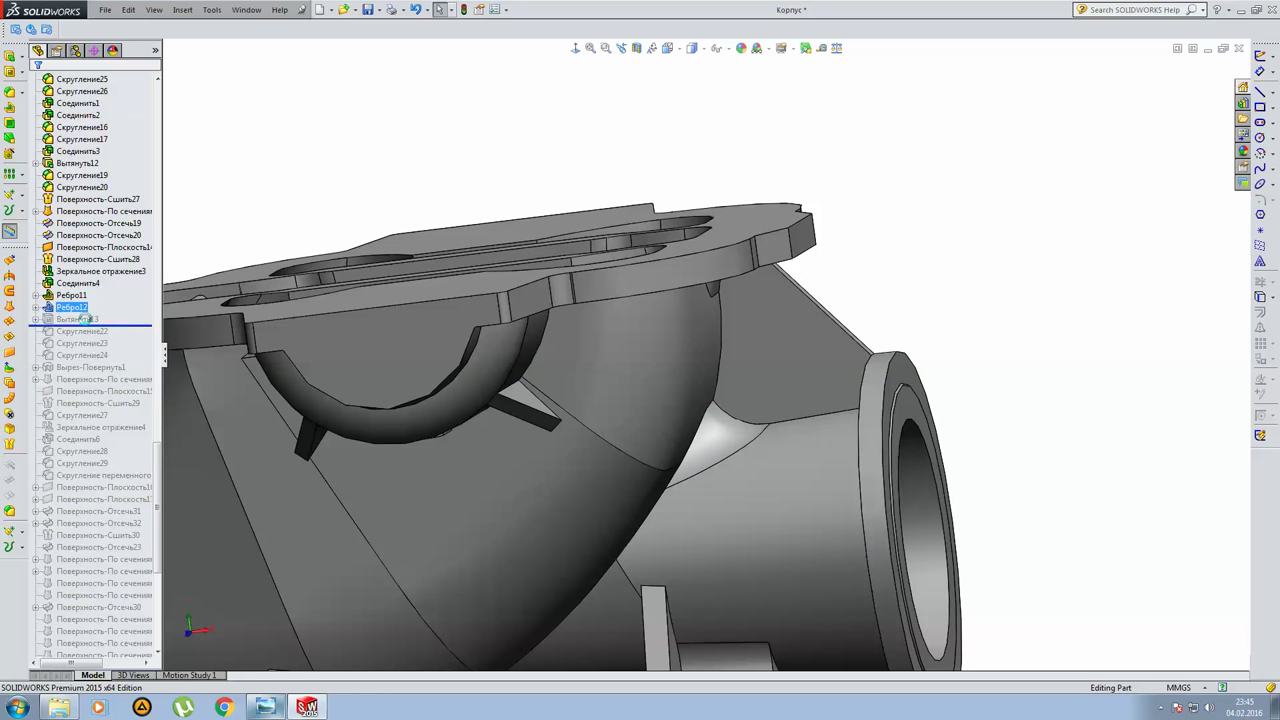
left_click_drag(72, 318, 74, 326)
left_click(76, 319)
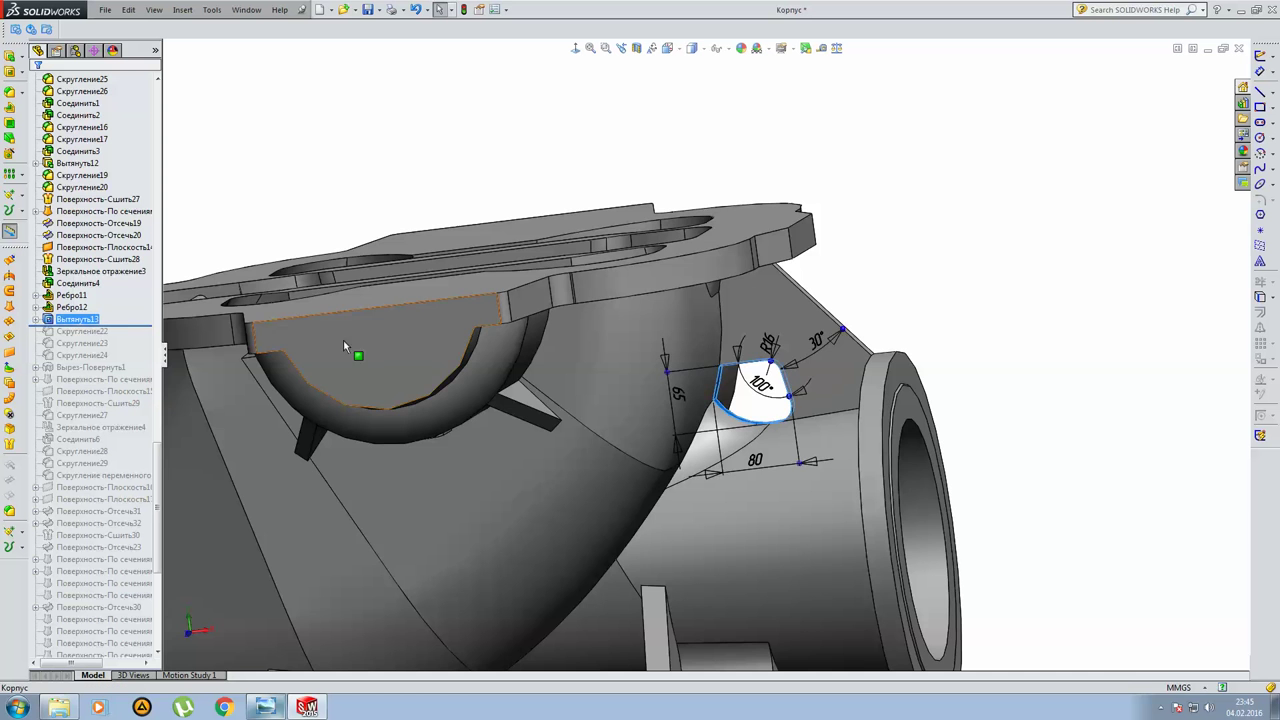
Roll forward through fillets Скругление22–Скругление24 and revolved cut Вырез-Повернуть1, viewed from the front.
scroll(840, 400, "down", 1)
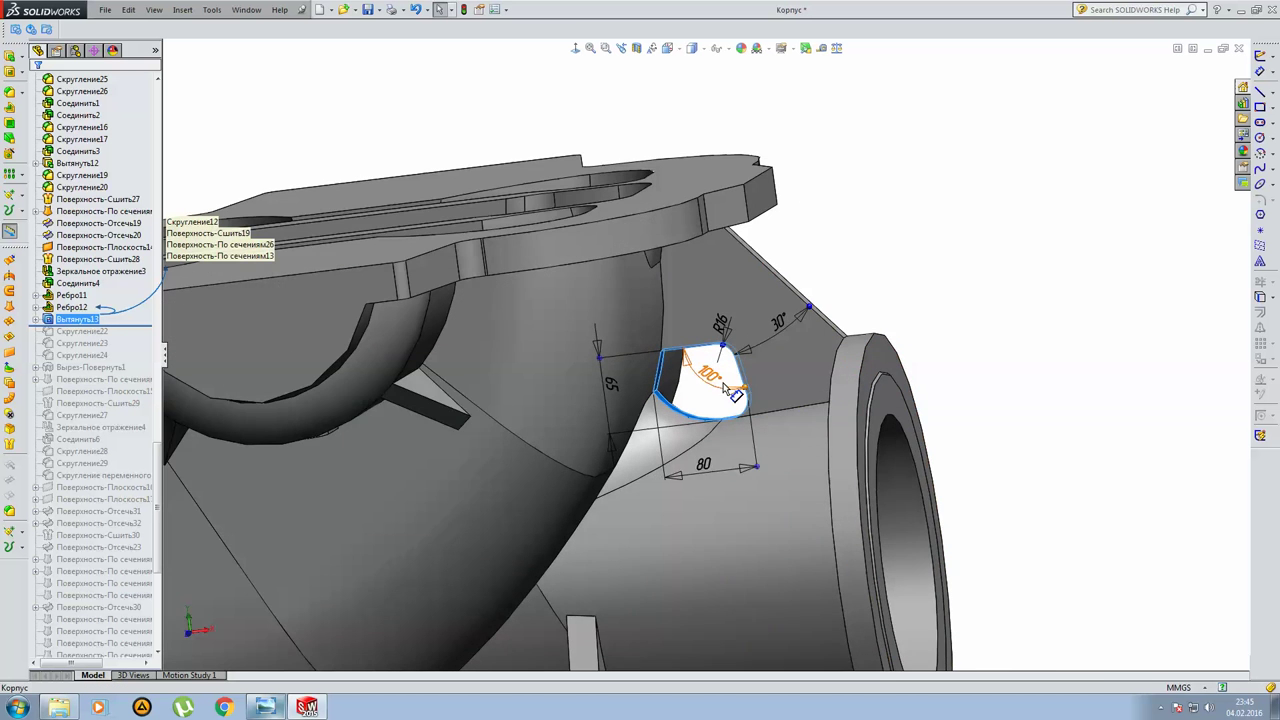
scroll(820, 390, "down", 2)
scroll(800, 370, "down", 1)
scroll(790, 350, "up", 3)
scroll(850, 318, "up", 2)
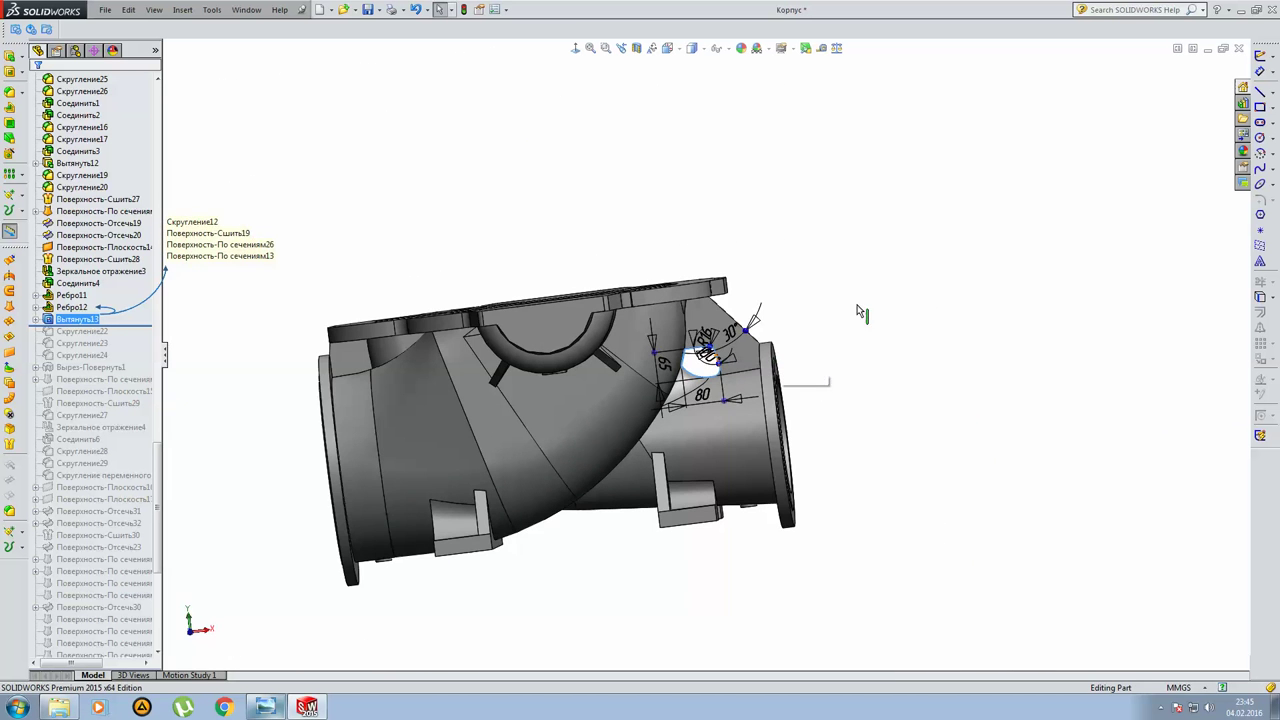
left_click(863, 298)
left_click_drag(145, 325, 138, 356)
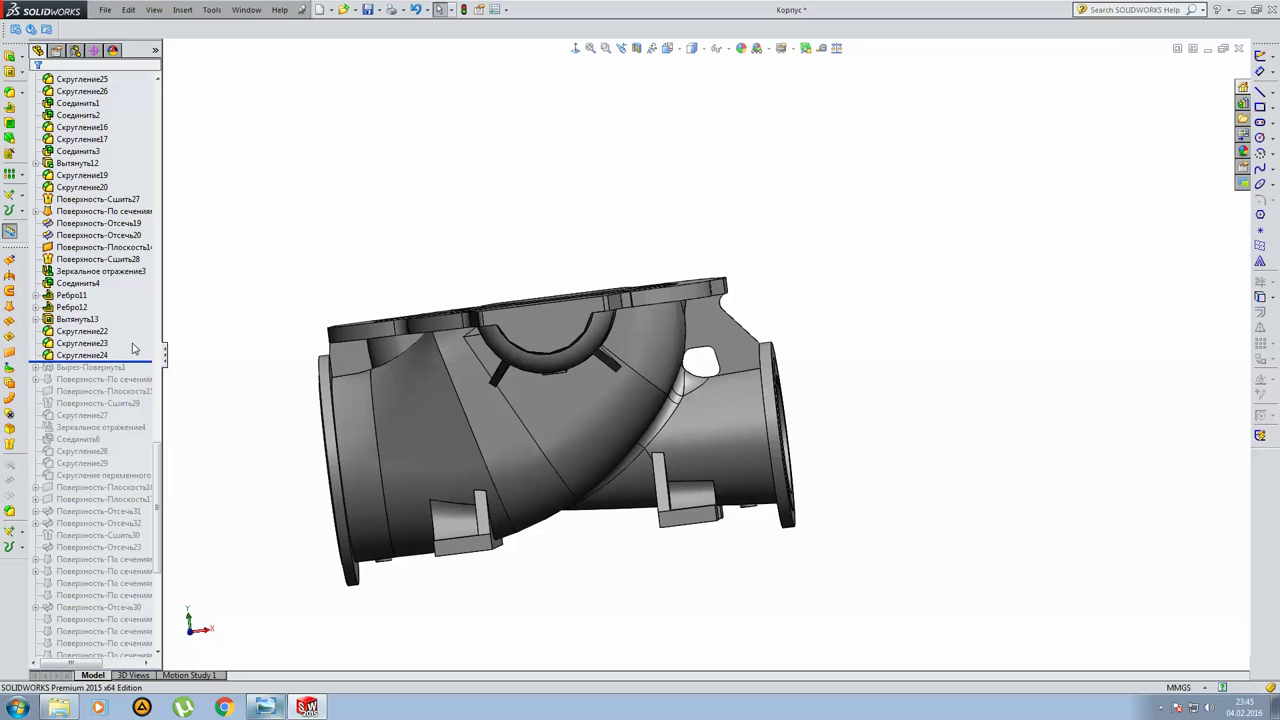
middle_click_drag(656, 309, 747, 382)
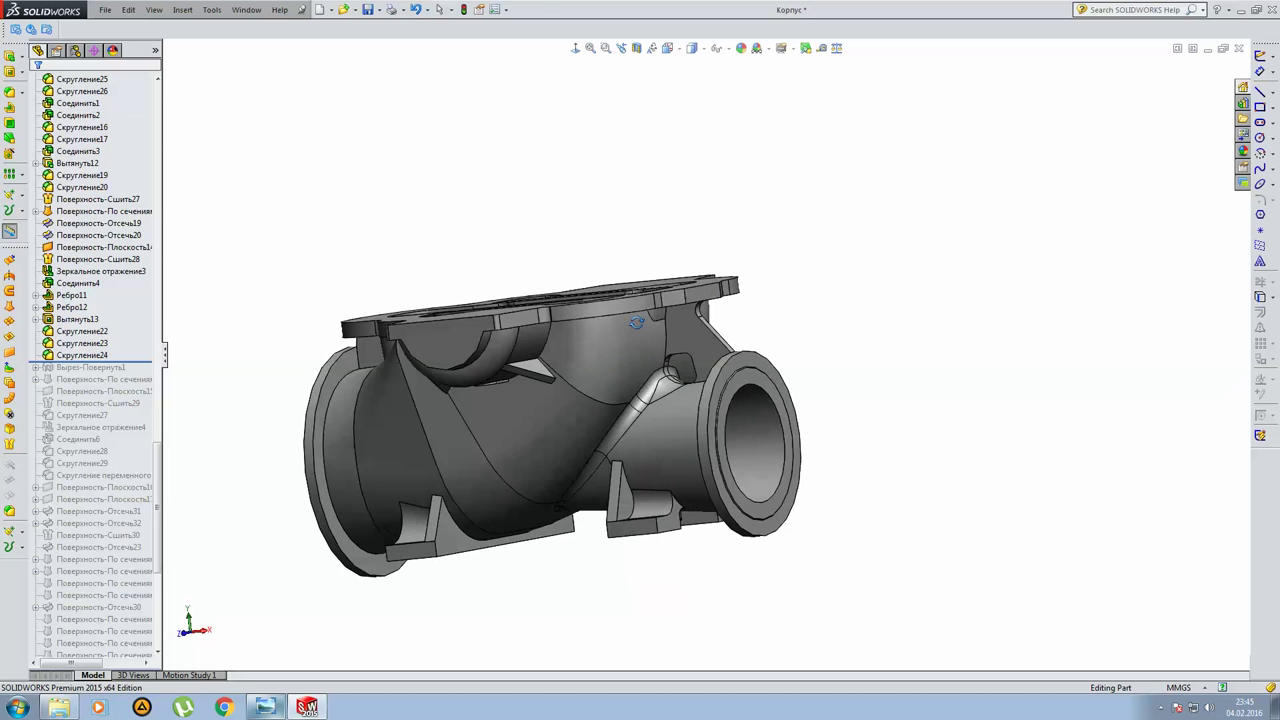
key("ctrl+1")
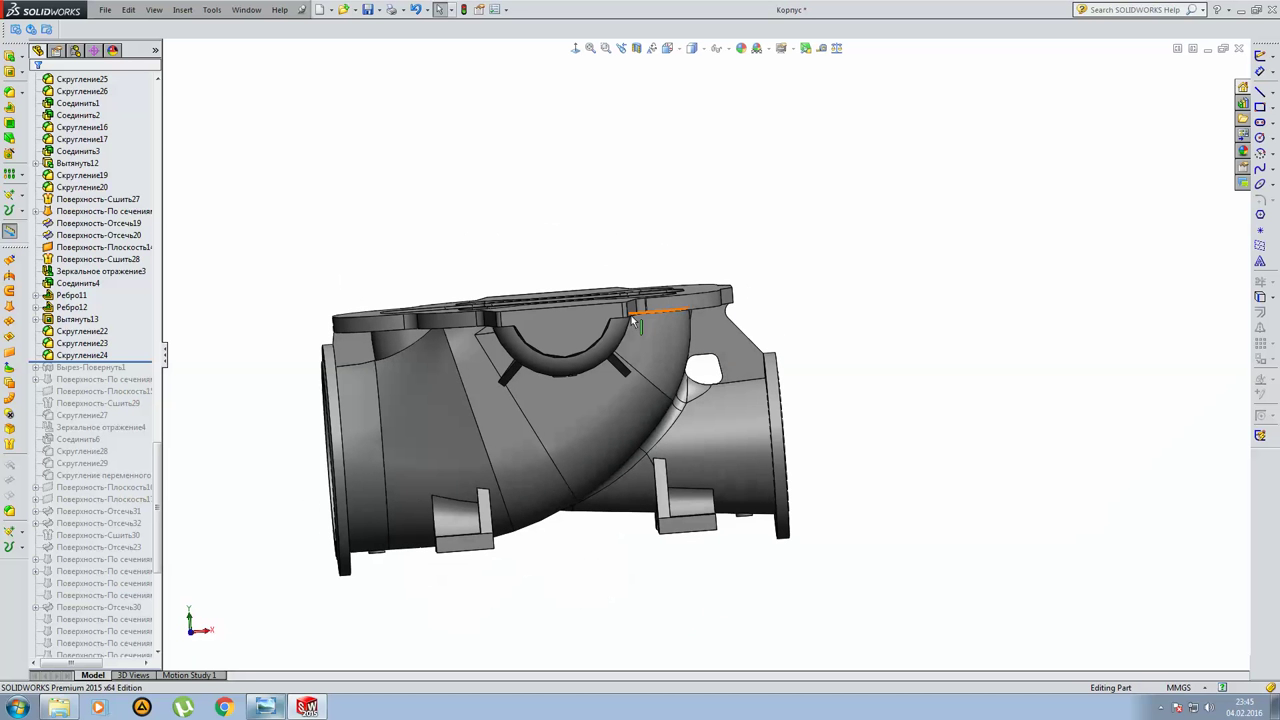
left_click_drag(105, 367, 105, 370)
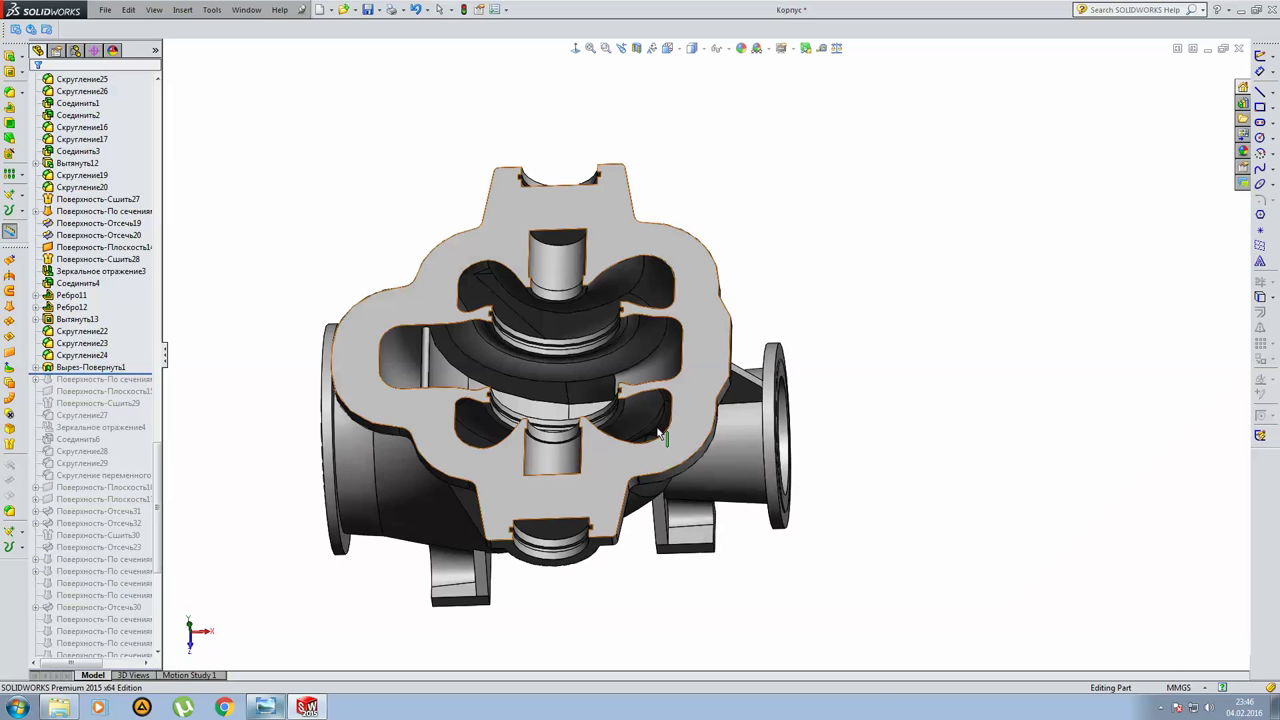
Review the revolved cut's sketch Эскиз119 normal to its plane, dimensioned 878 and 618.
key("ctrl+1")
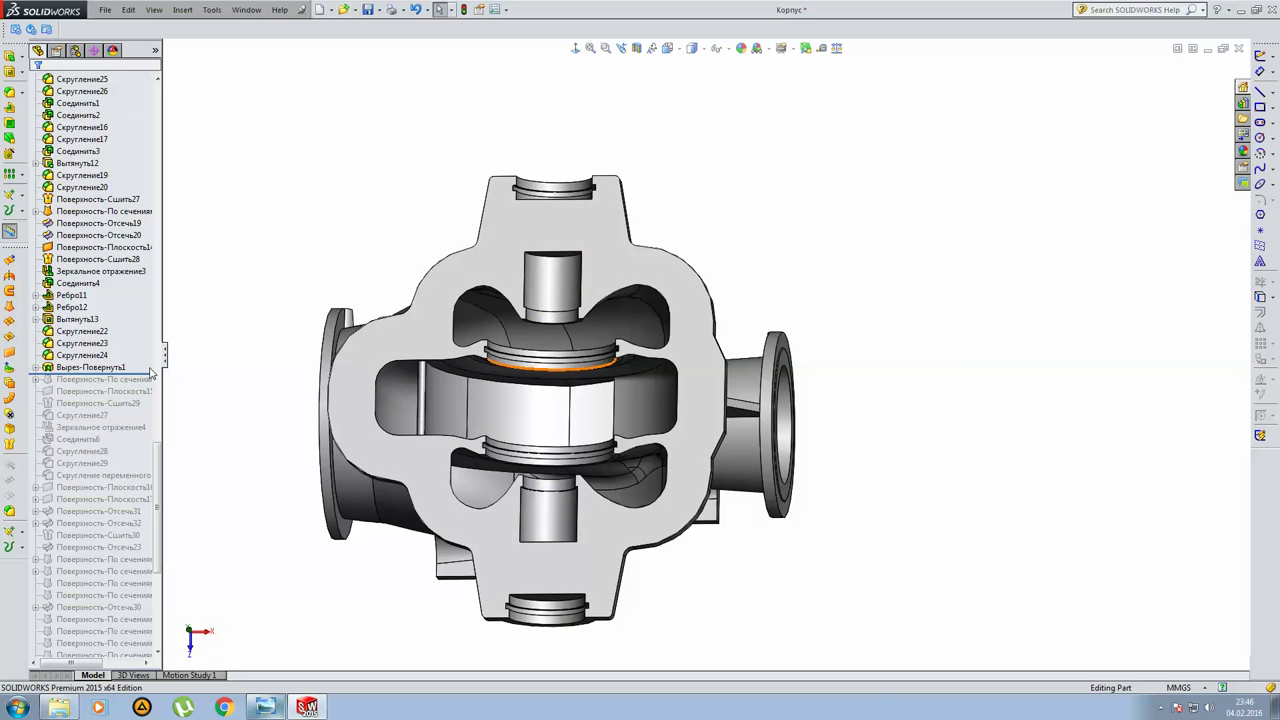
left_click(36, 367)
left_click(80, 379)
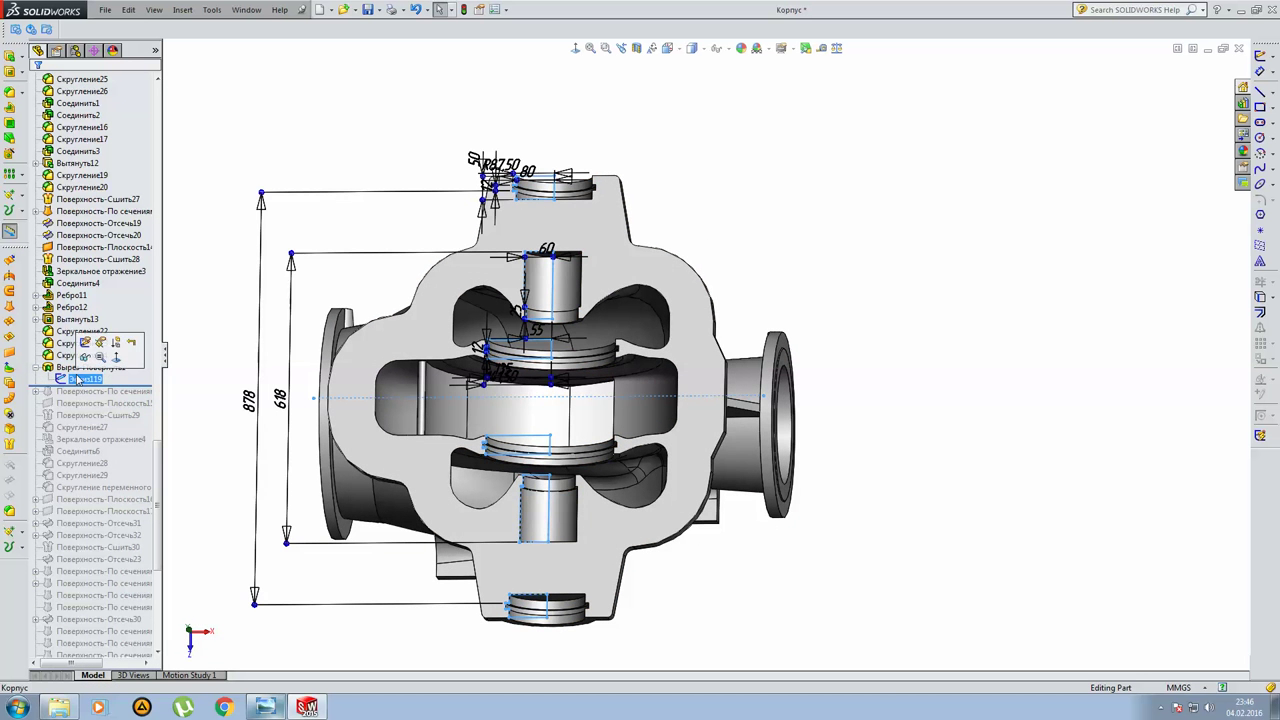
left_click(85, 342)
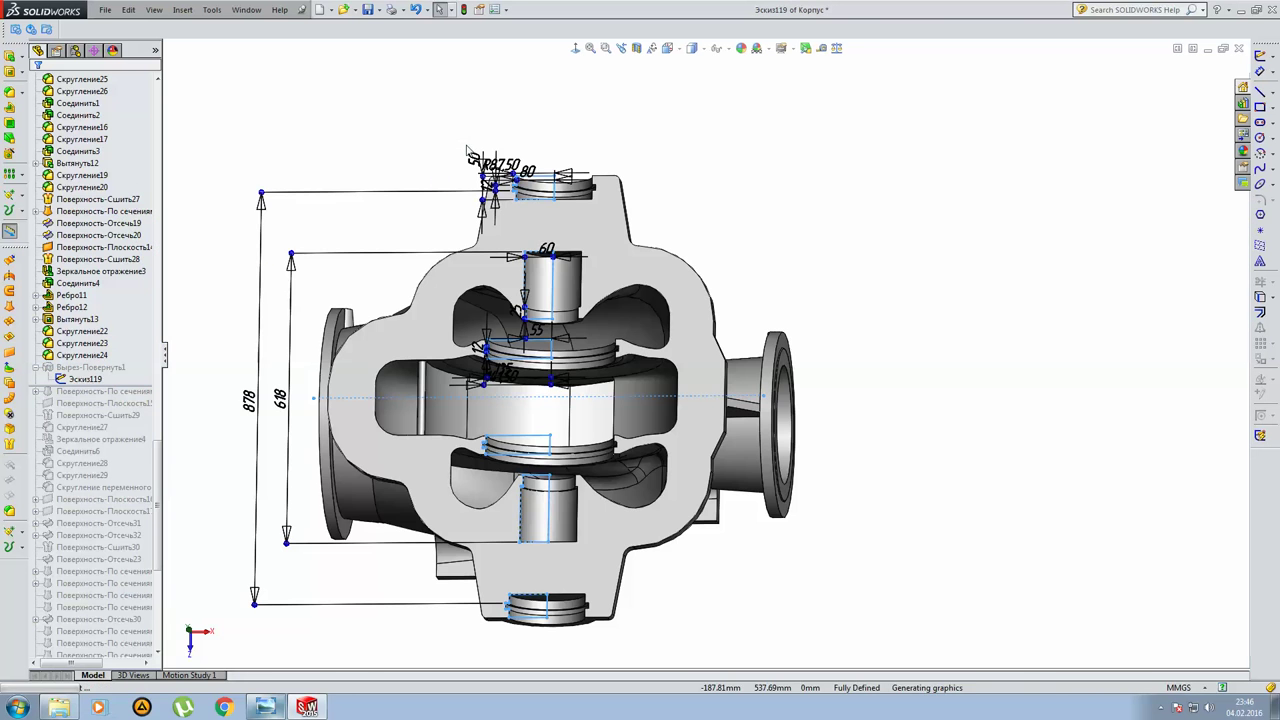
left_click(575, 48)
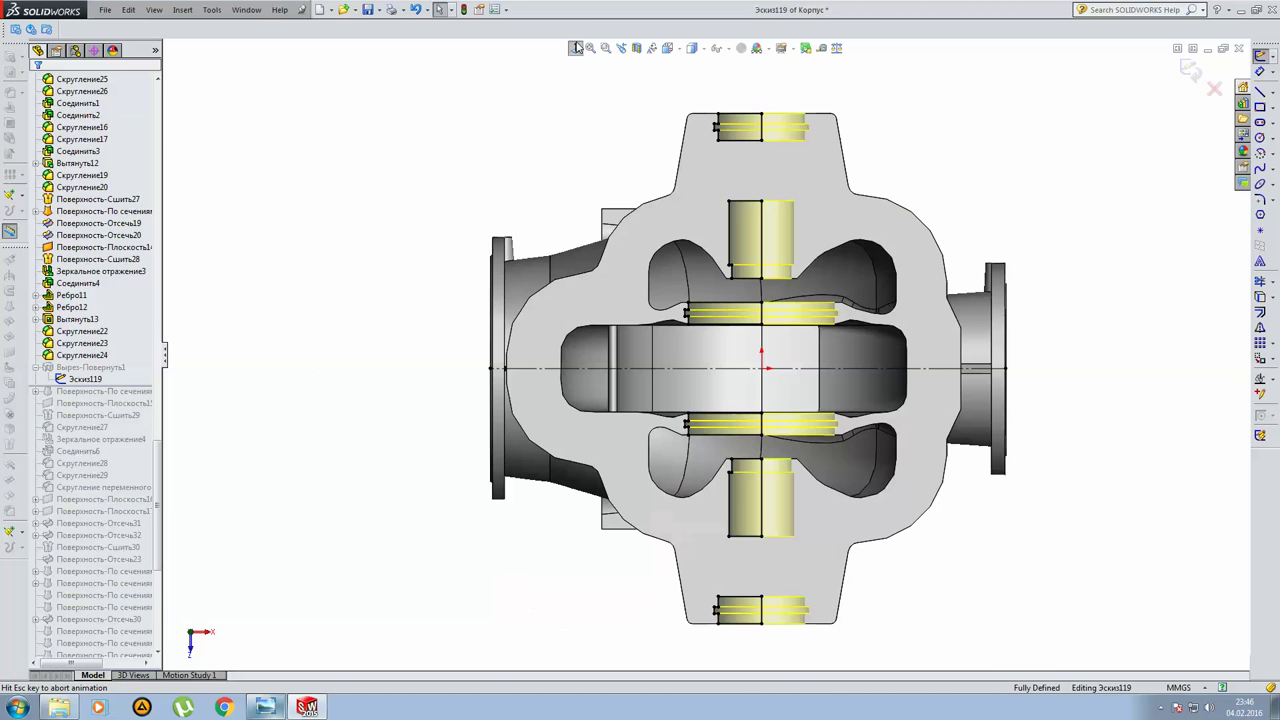
scroll(1092, 355, "up", 2)
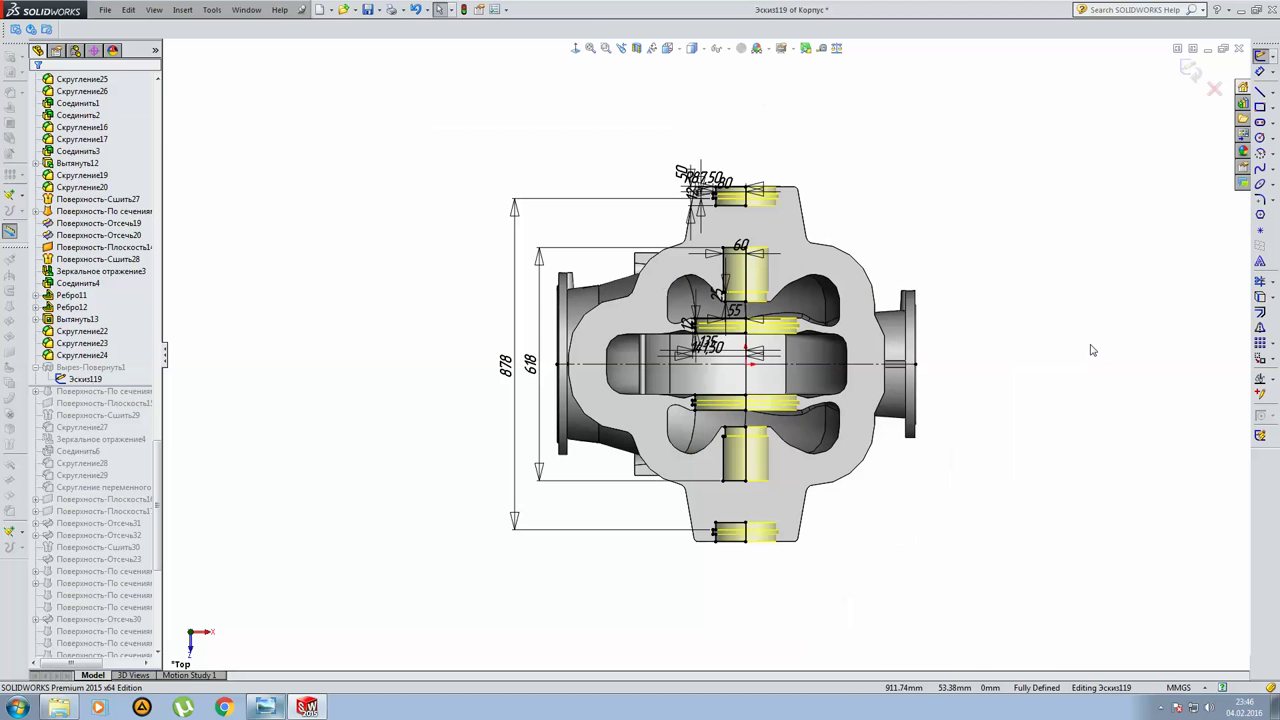
scroll(921, 415, "down", 2)
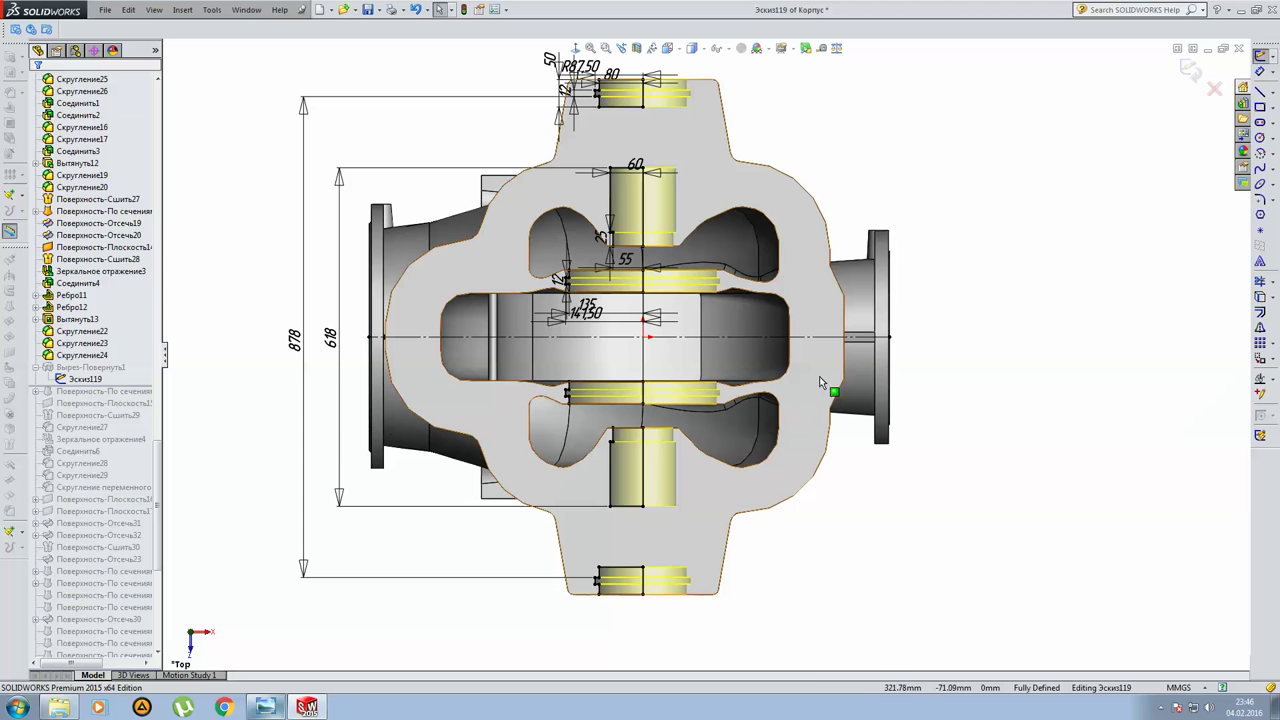
left_click(1190, 70)
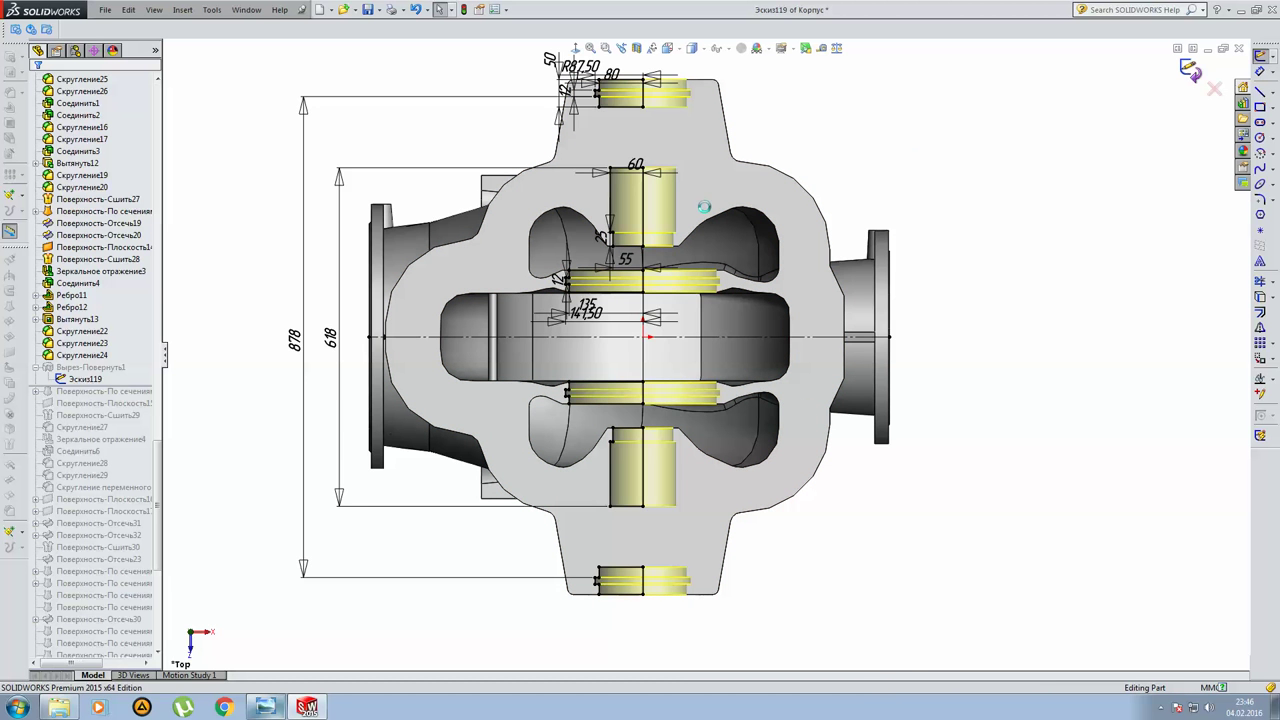
Roll forward to include loft Поверхность-По сечениям35 and orbit the section into 3-D.
left_click_drag(100, 387, 152, 385)
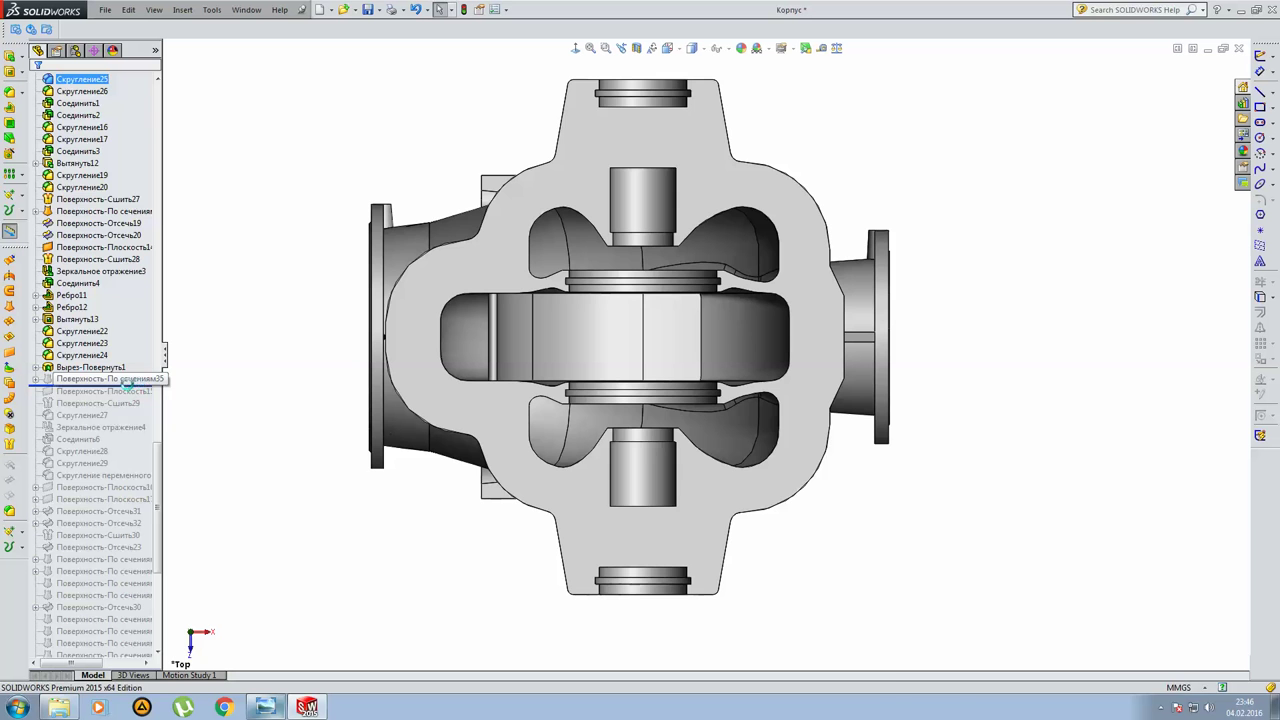
left_click(98, 392)
mouse_move(571, 177)
middle_mouse_down()
mouse_move(705, 352)
mouse_move(517, 321)
middle_mouse_up()
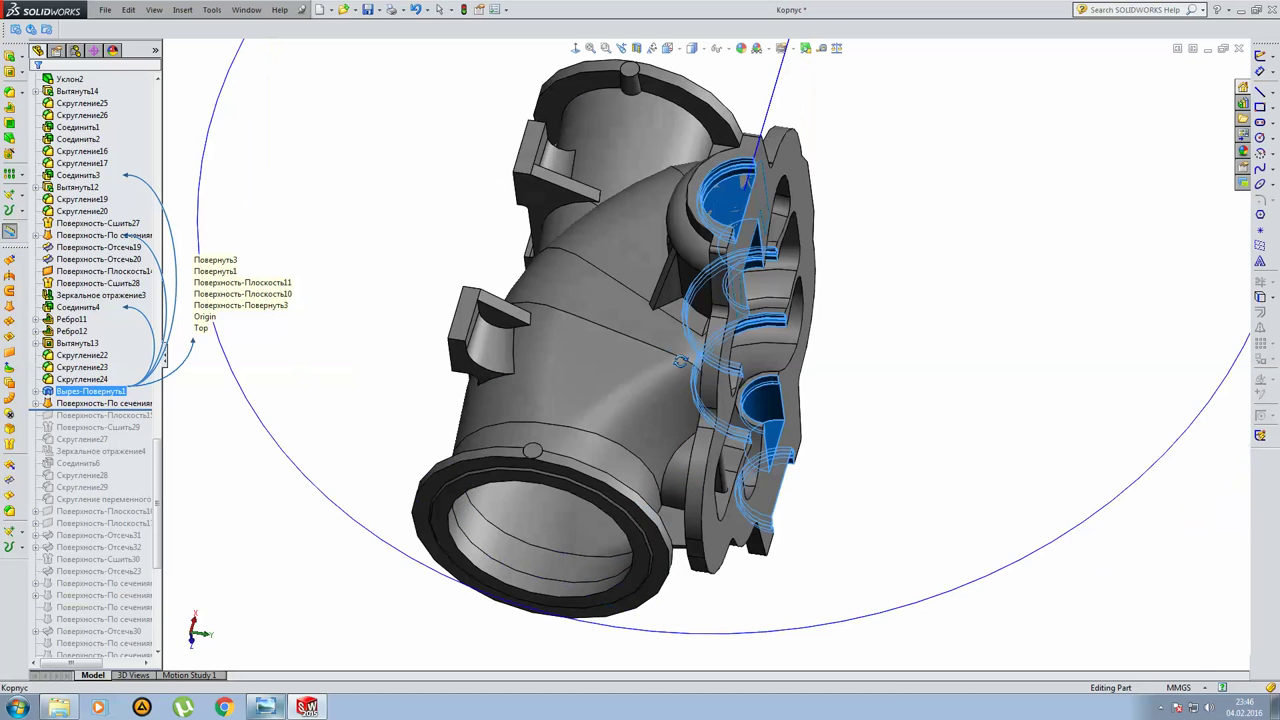
left_click(390, 342)
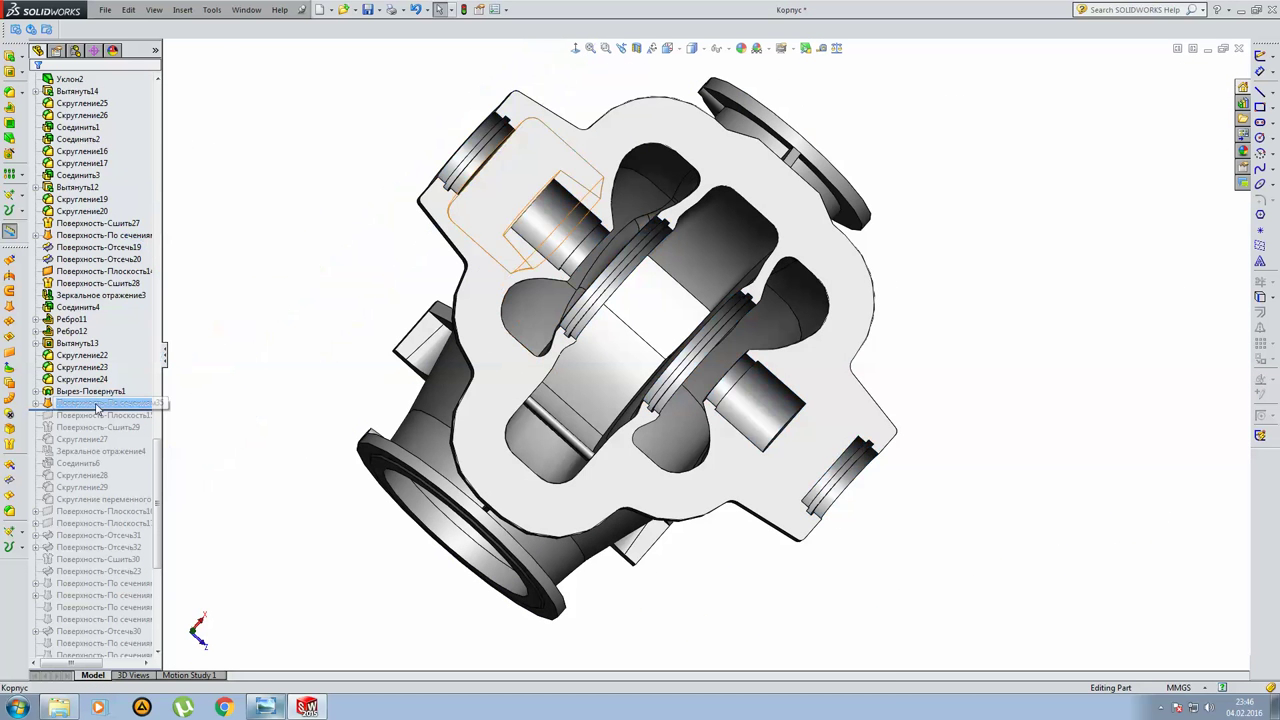
Hide the housing body so only the loft surface remains, then enlarge it.
middle_click_drag(543, 171, 578, 172)
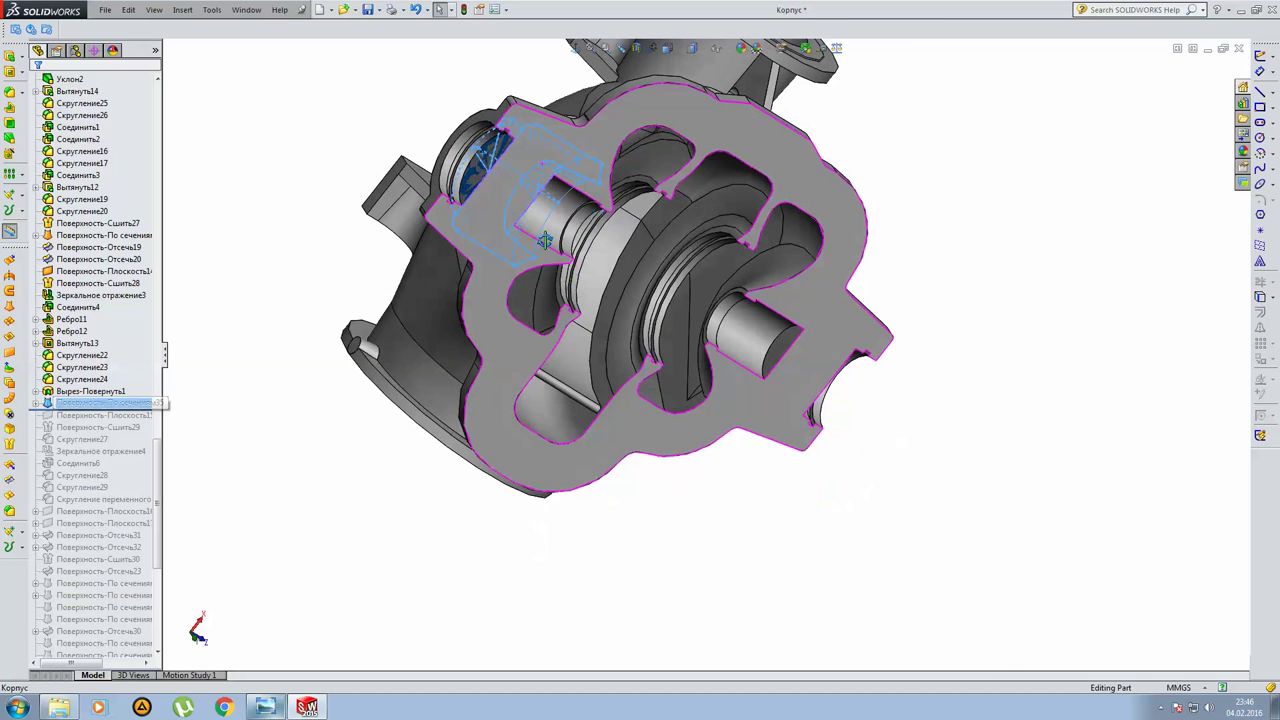
left_click(578, 168)
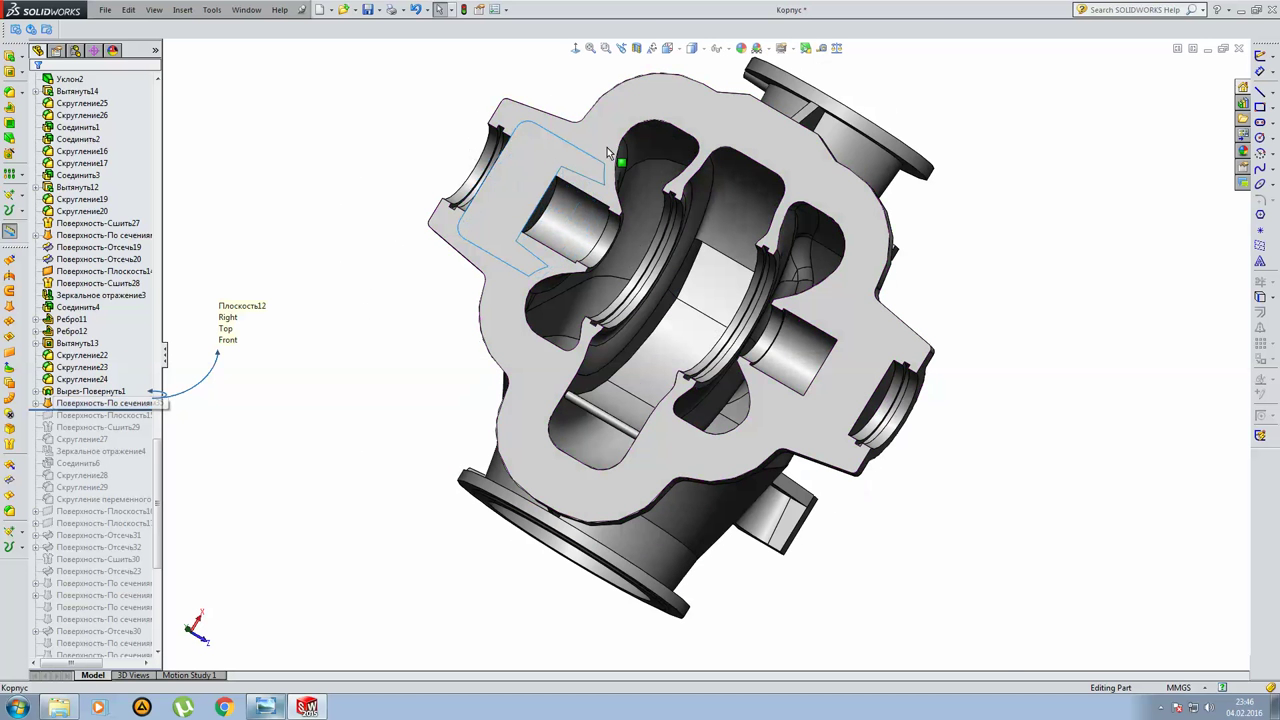
right_click(651, 94)
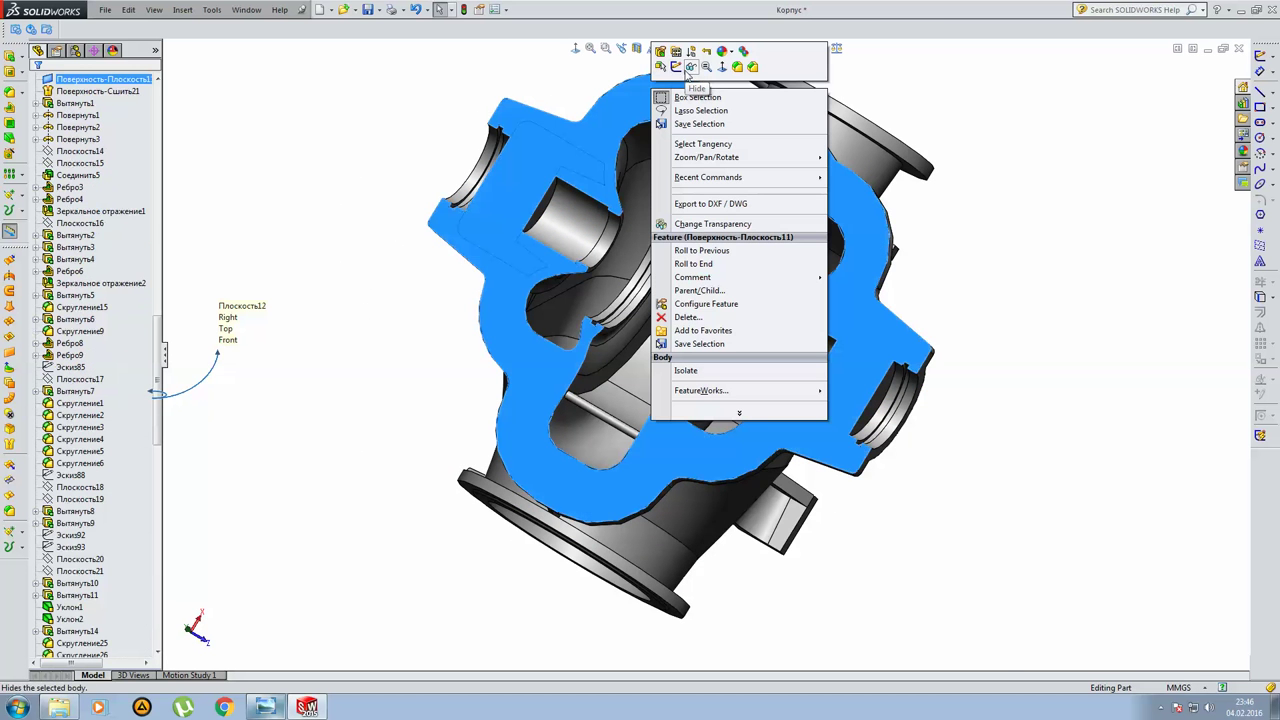
left_click(678, 80)
mouse_move(623, 211)
middle_mouse_down()
mouse_move(592, 214)
mouse_move(498, 77)
mouse_move(460, 94)
mouse_move(394, 177)
middle_mouse_up()
scroll(592, 214, "up", 5)
scroll(137, 392, "down", 6)
scroll(137, 392, "down", 8)
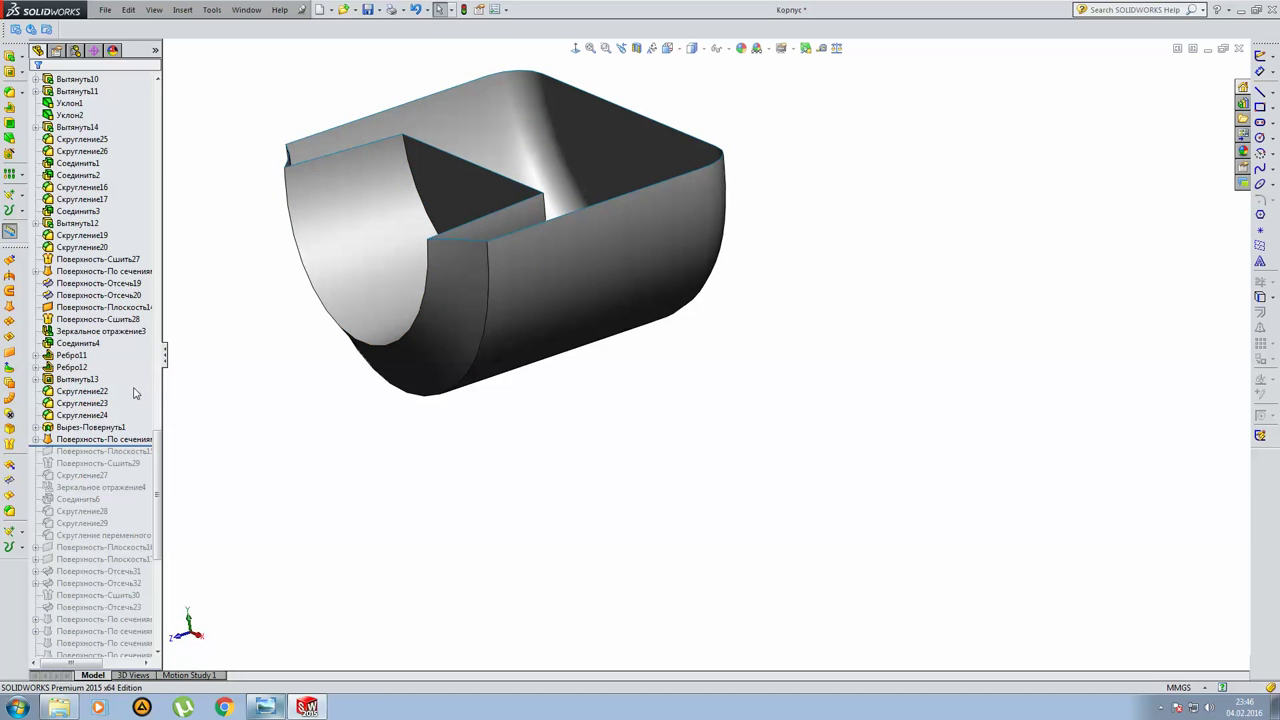
Inspect the loft's profile sketches Эскиз122, Эскиз124, Эскиз126, Эскиз125, then roll forward past Поверхность-Плоскость11.
left_click(67, 439)
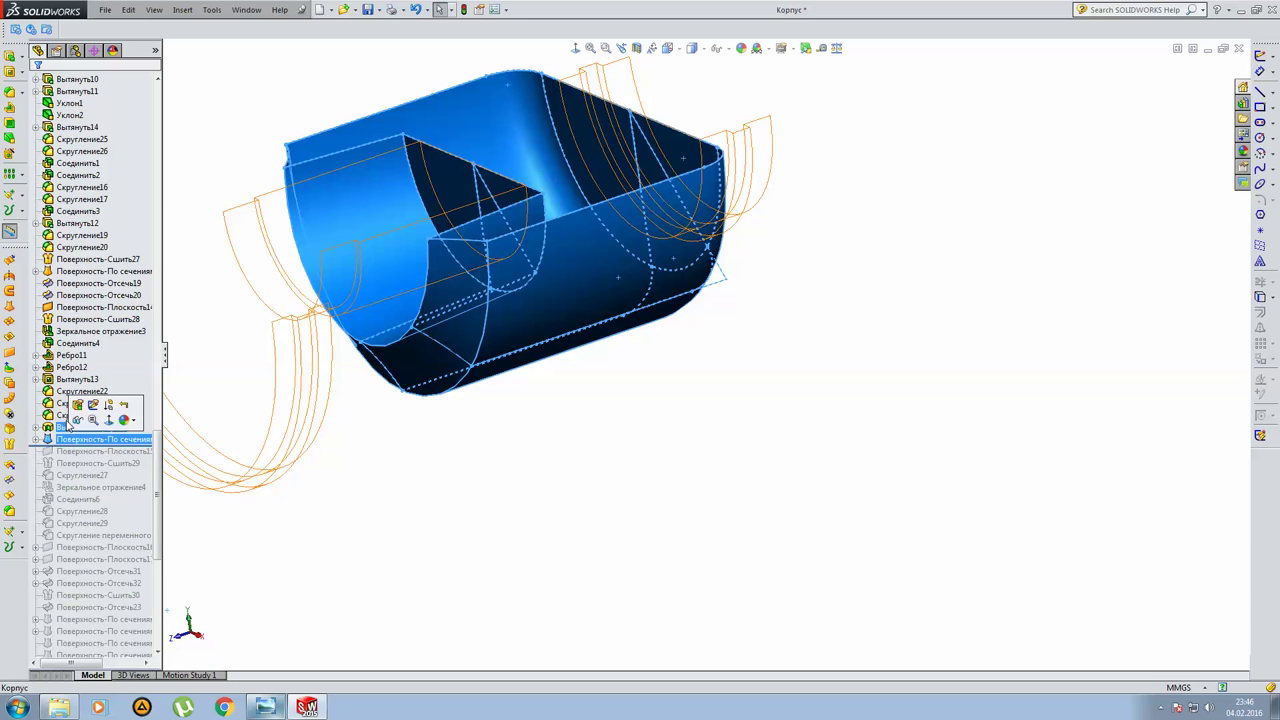
left_click(60, 446)
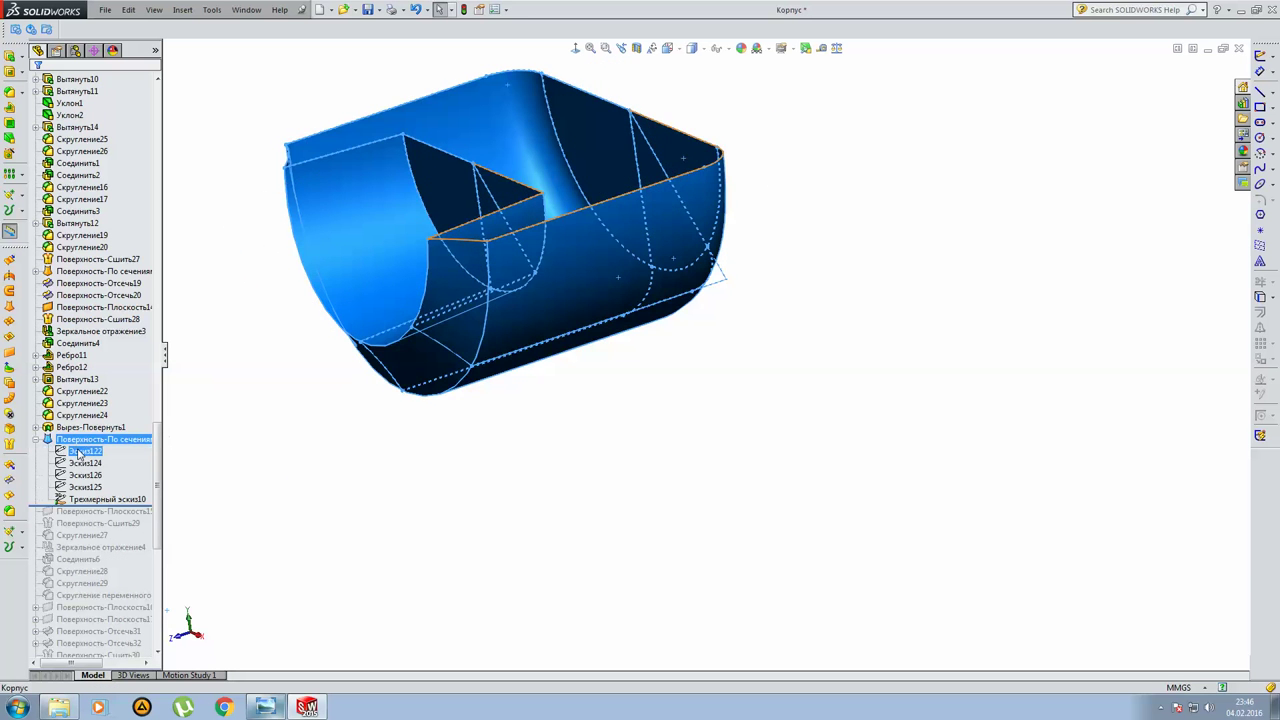
middle_click_drag(633, 261, 650, 395)
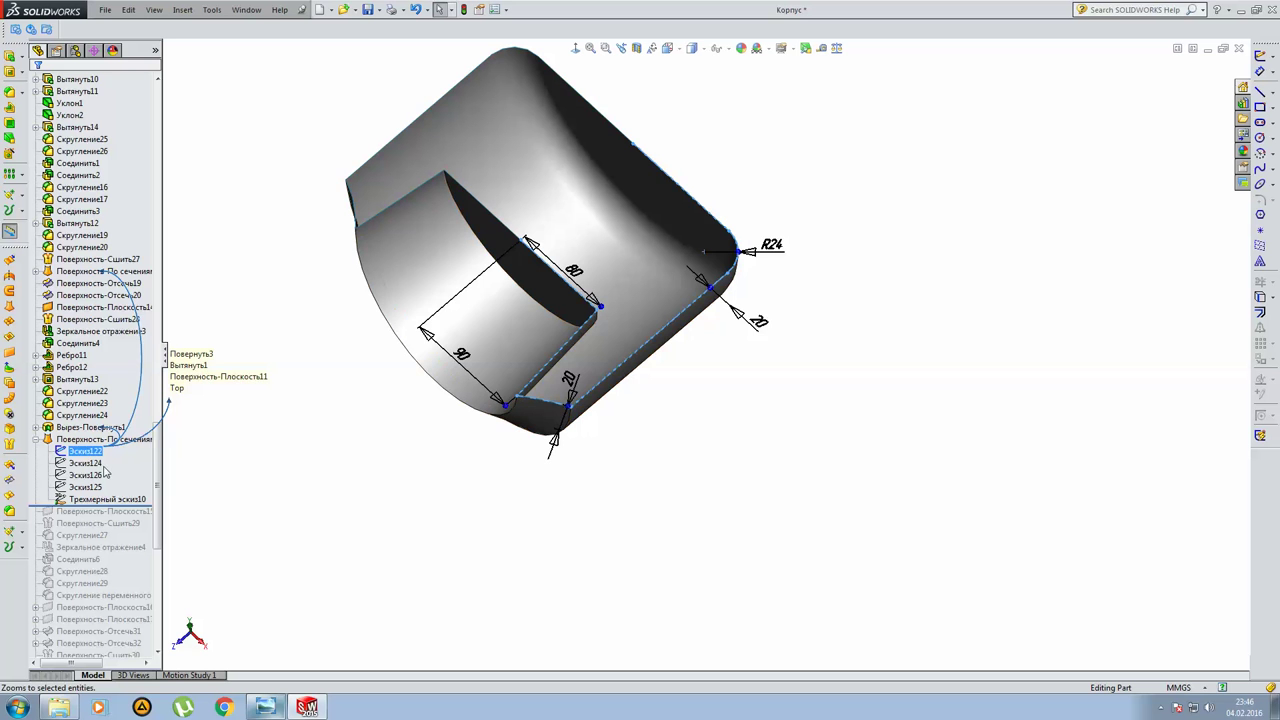
left_click(95, 466)
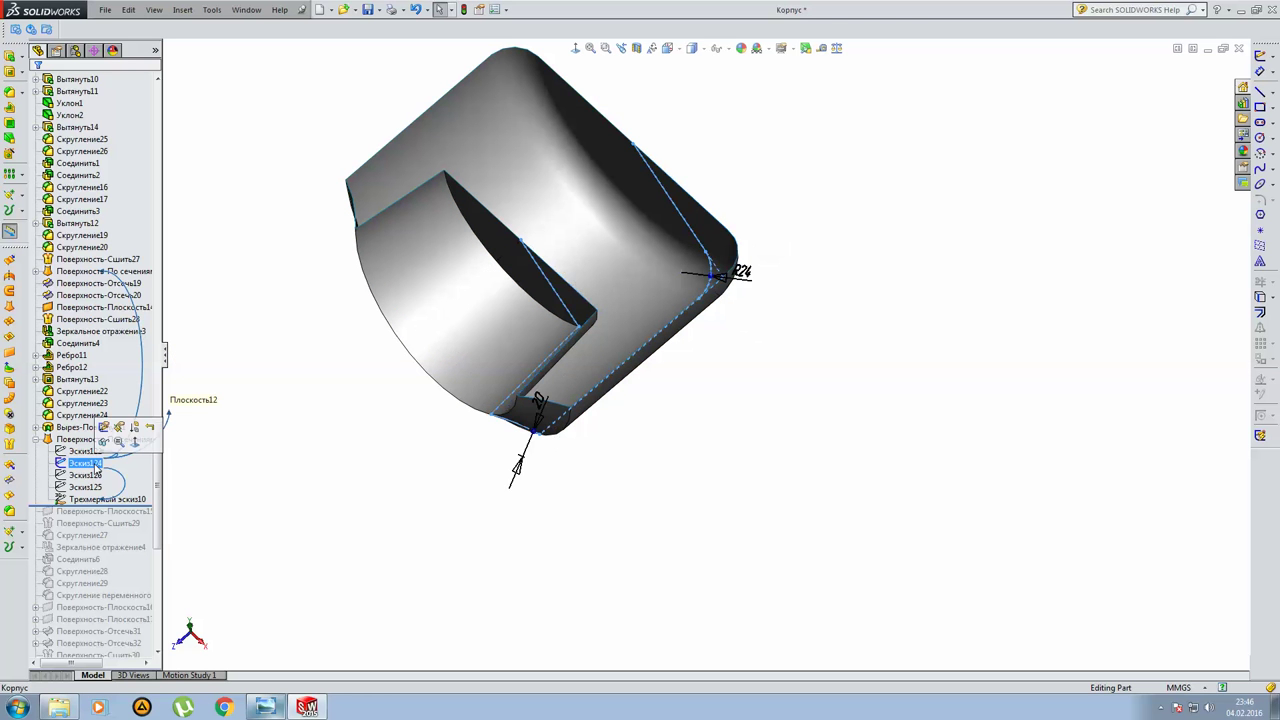
left_click(88, 475)
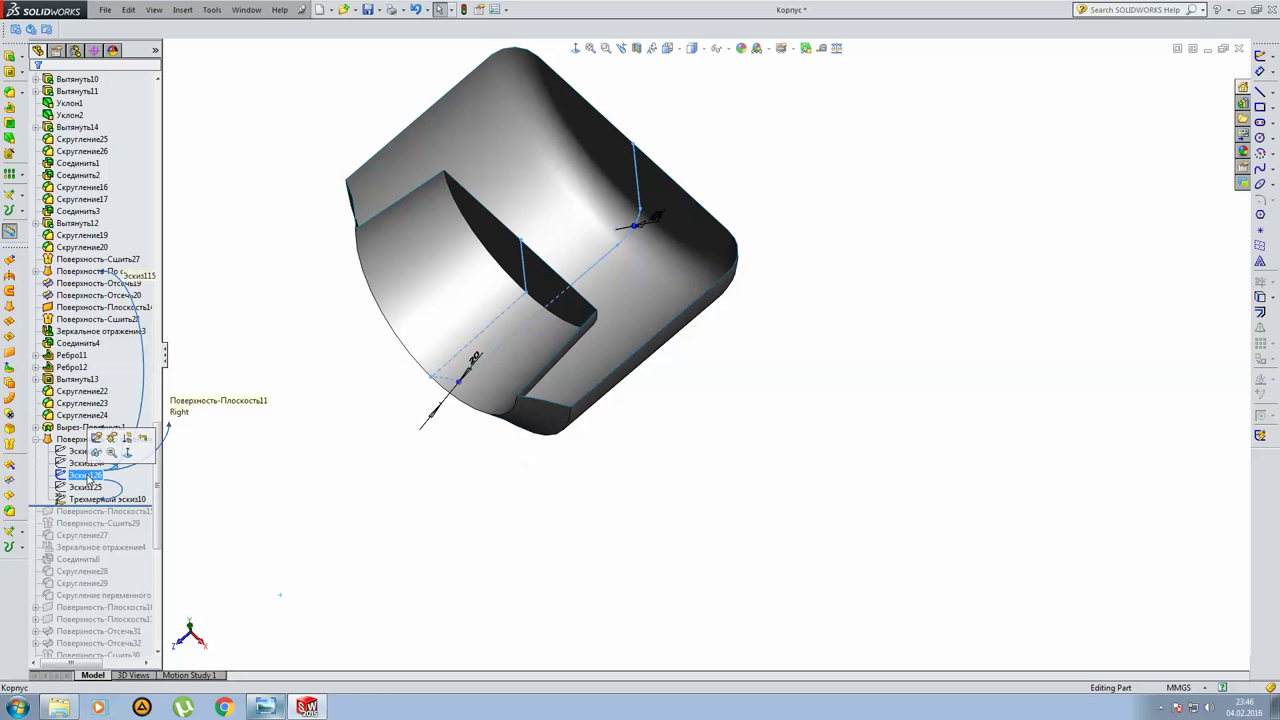
mouse_move(277, 427)
middle_mouse_down()
mouse_move(594, 214)
mouse_move(588, 94)
mouse_move(560, 91)
mouse_move(566, 184)
middle_mouse_up()
left_click(85, 487)
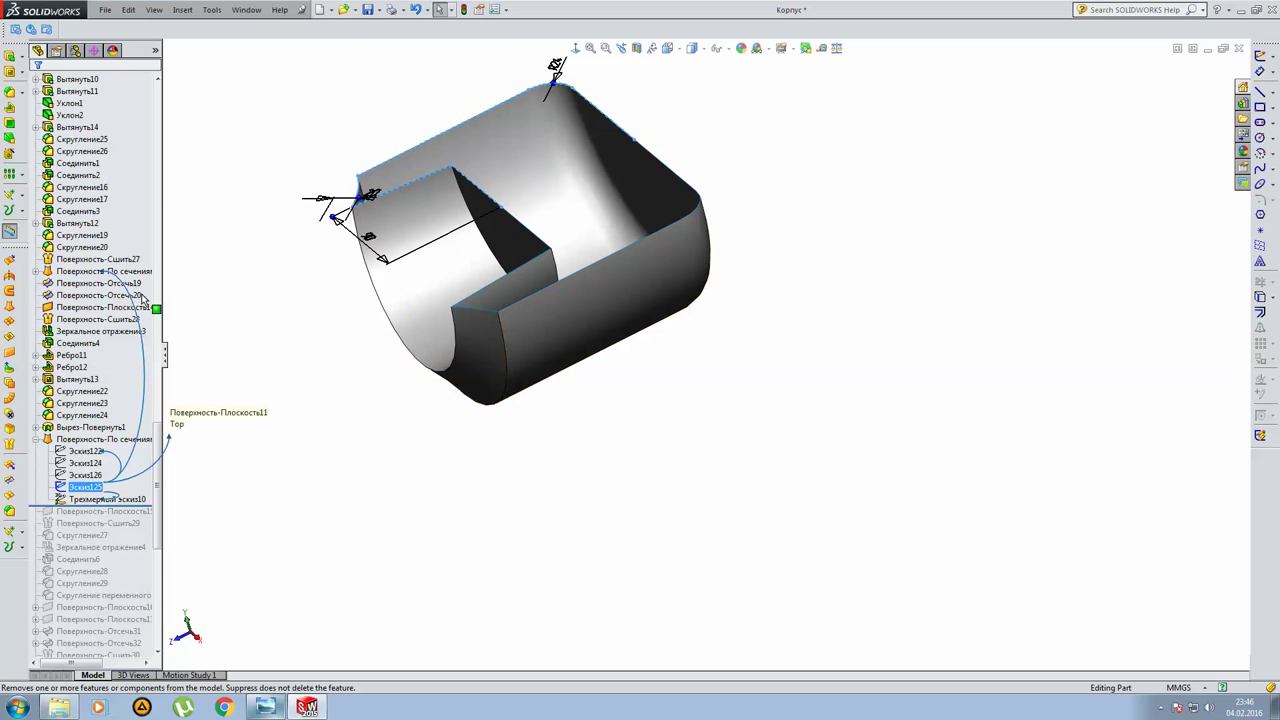
left_click(100, 439)
middle_click_drag(480, 286, 397, 331)
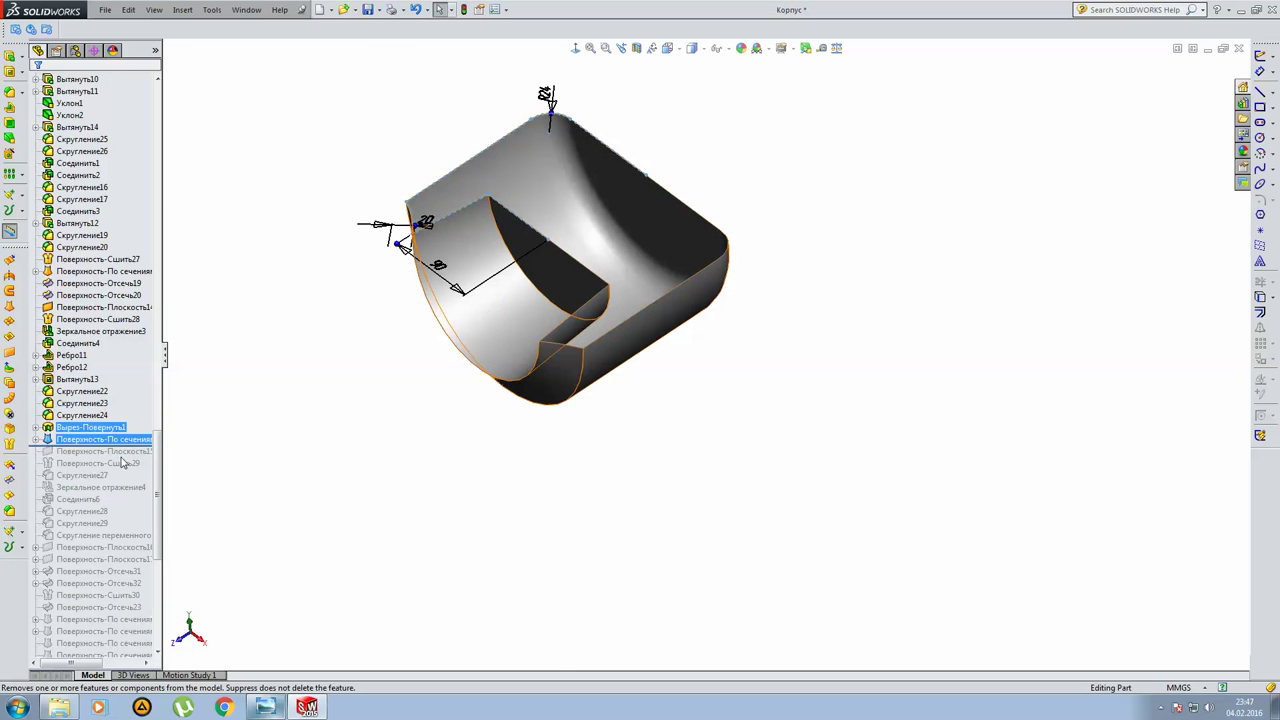
left_click_drag(135, 451, 134, 452)
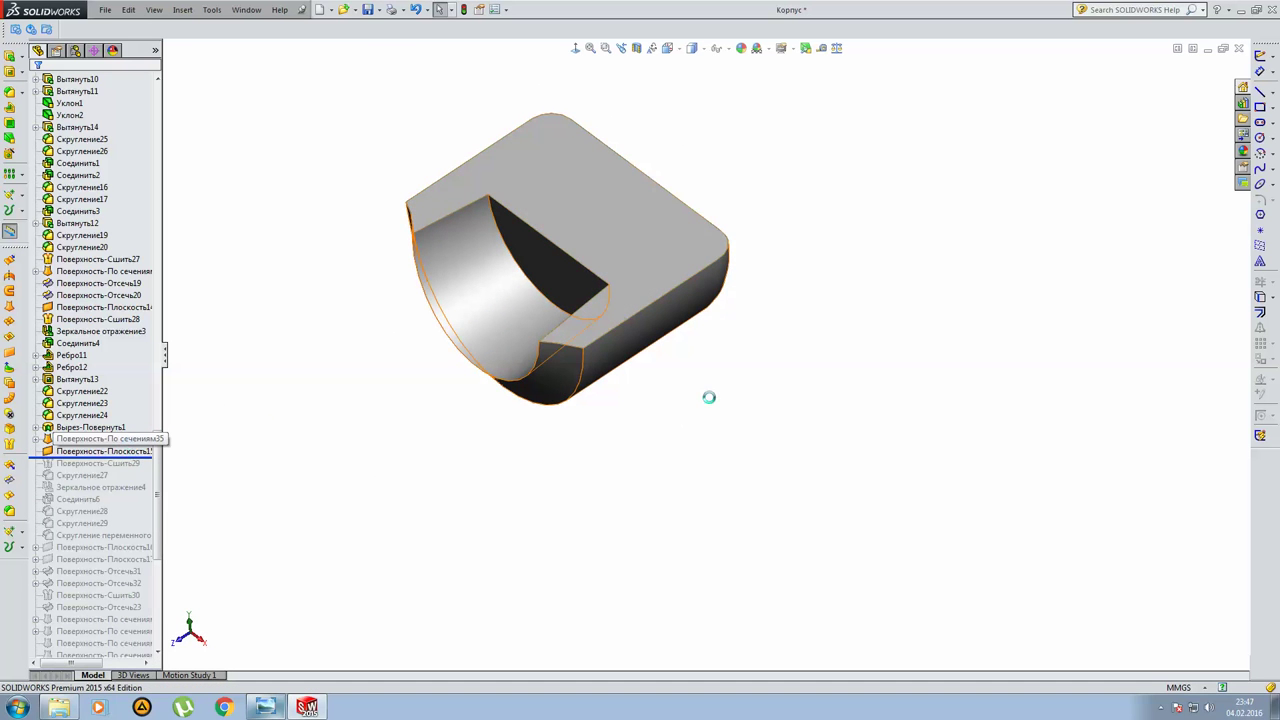
Roll forward to include Поверхность-Сшить29 and fillet Скругление27.
mouse_move(729, 347)
middle_mouse_down()
mouse_move(851, 220)
mouse_move(763, 449)
middle_mouse_up()
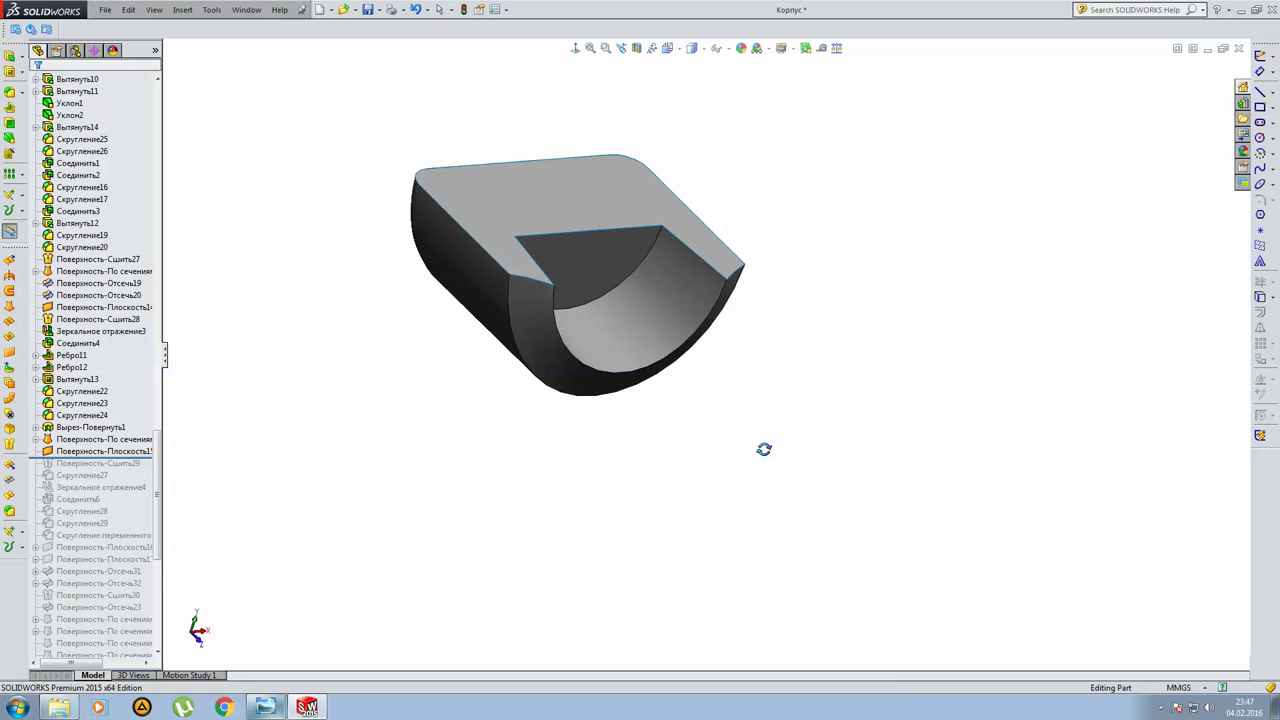
left_click_drag(139, 466, 140, 466)
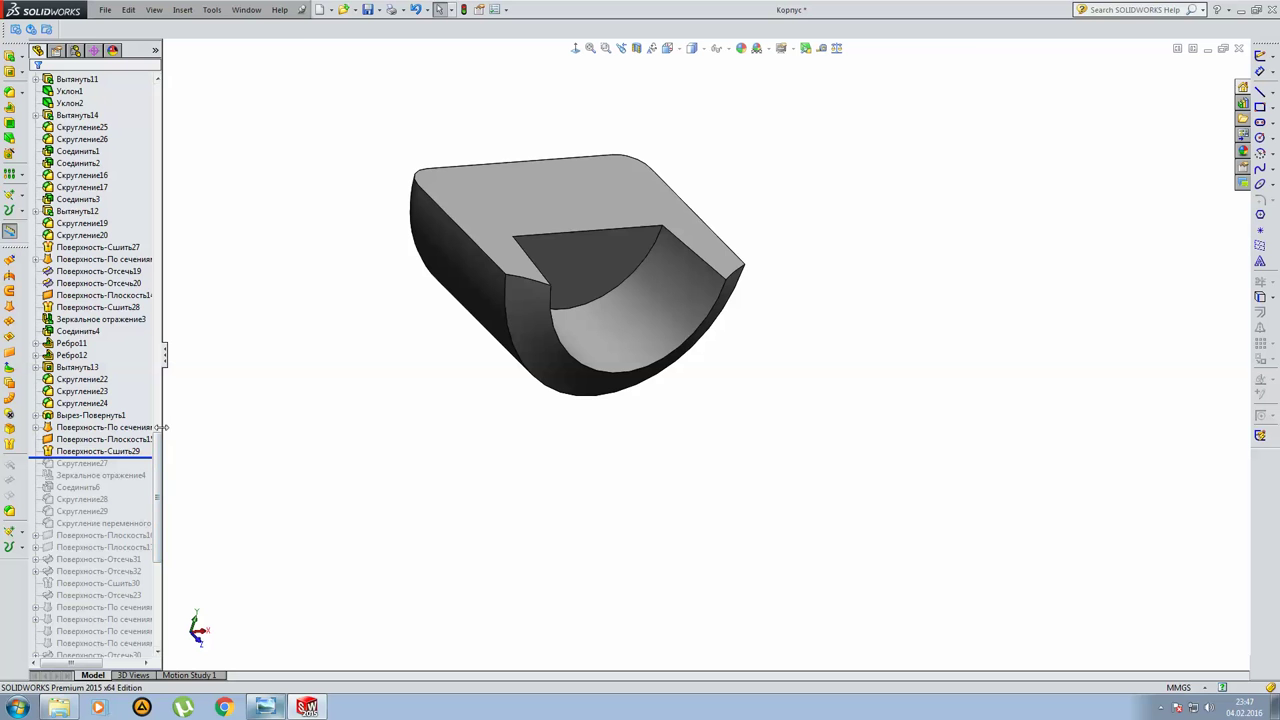
left_click(104, 462)
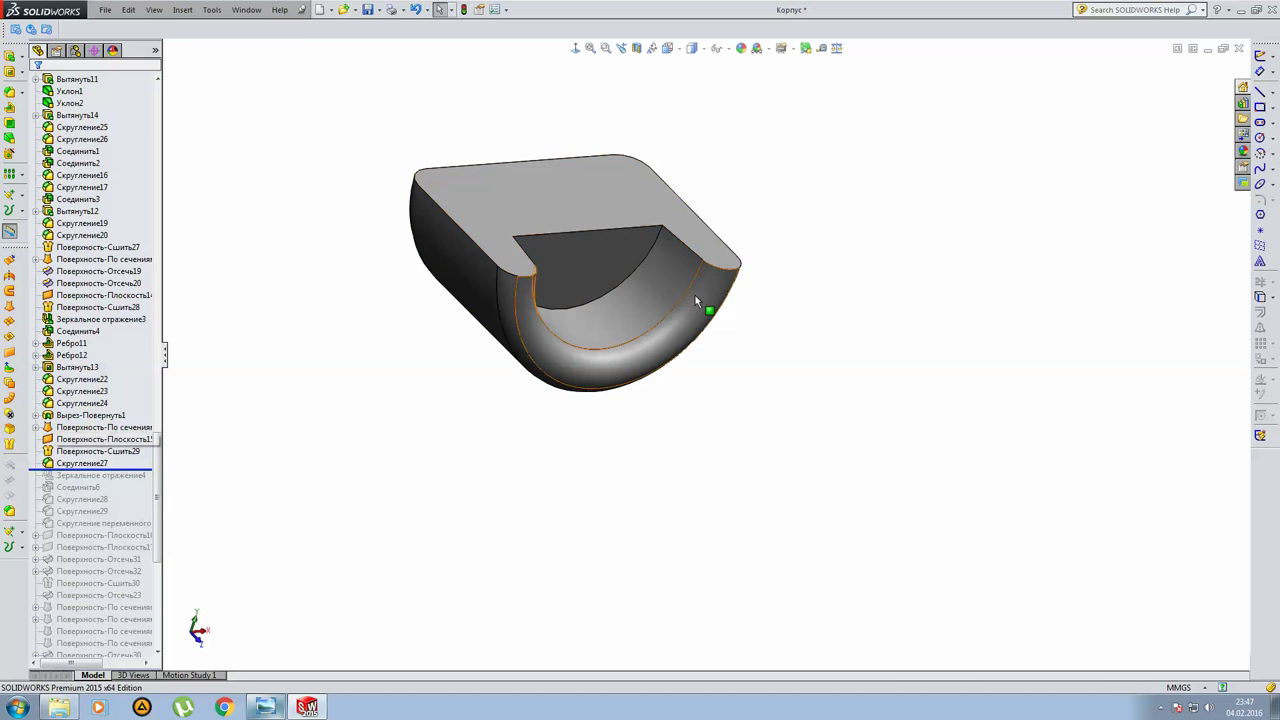
mouse_move(686, 294)
middle_mouse_down()
mouse_move(632, 358)
mouse_move(669, 180)
middle_mouse_up()
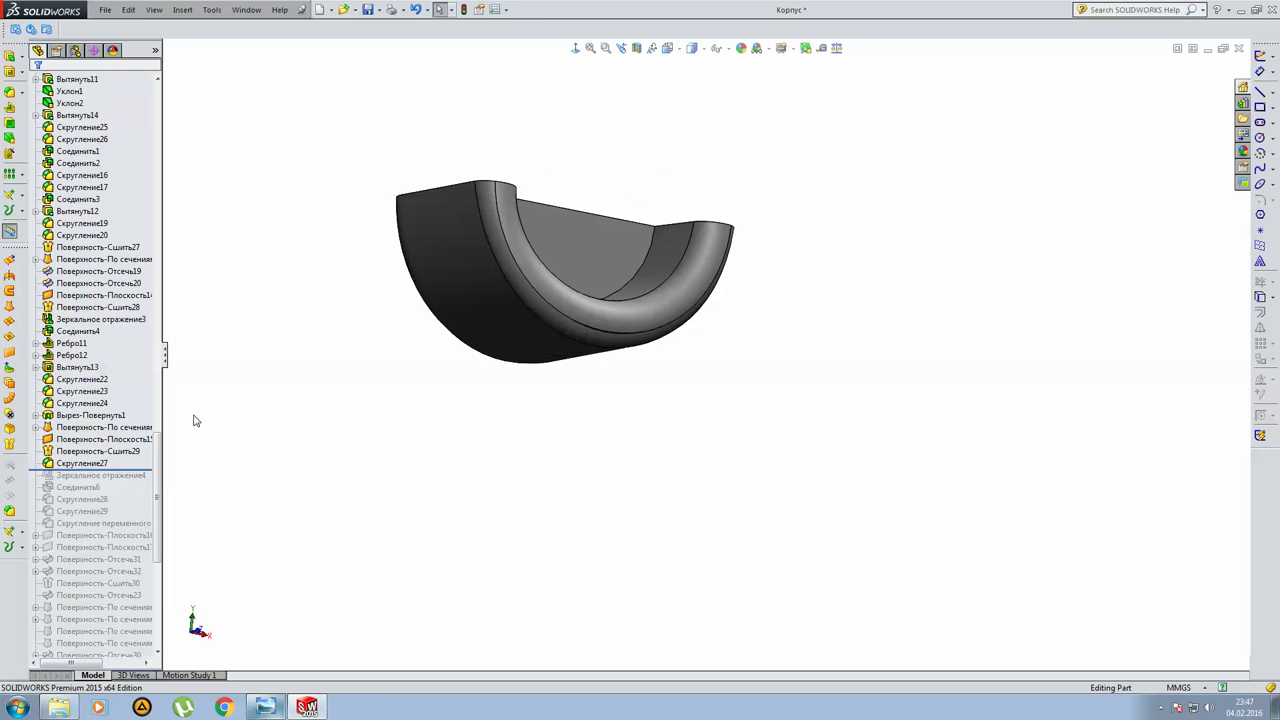
Roll past Зеркальное отражение4 and Соединить6, checking both mirrored bodies from above.
left_click_drag(138, 471, 133, 481)
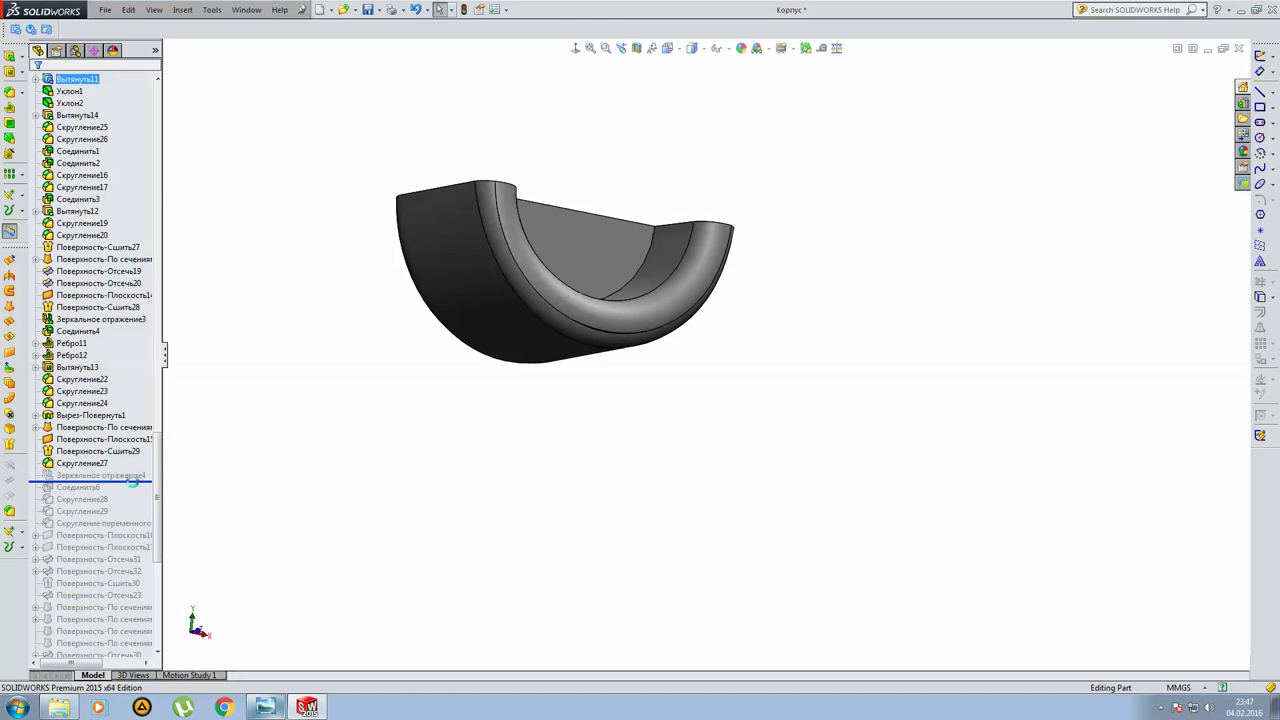
middle_click_drag(957, 357, 1003, 449)
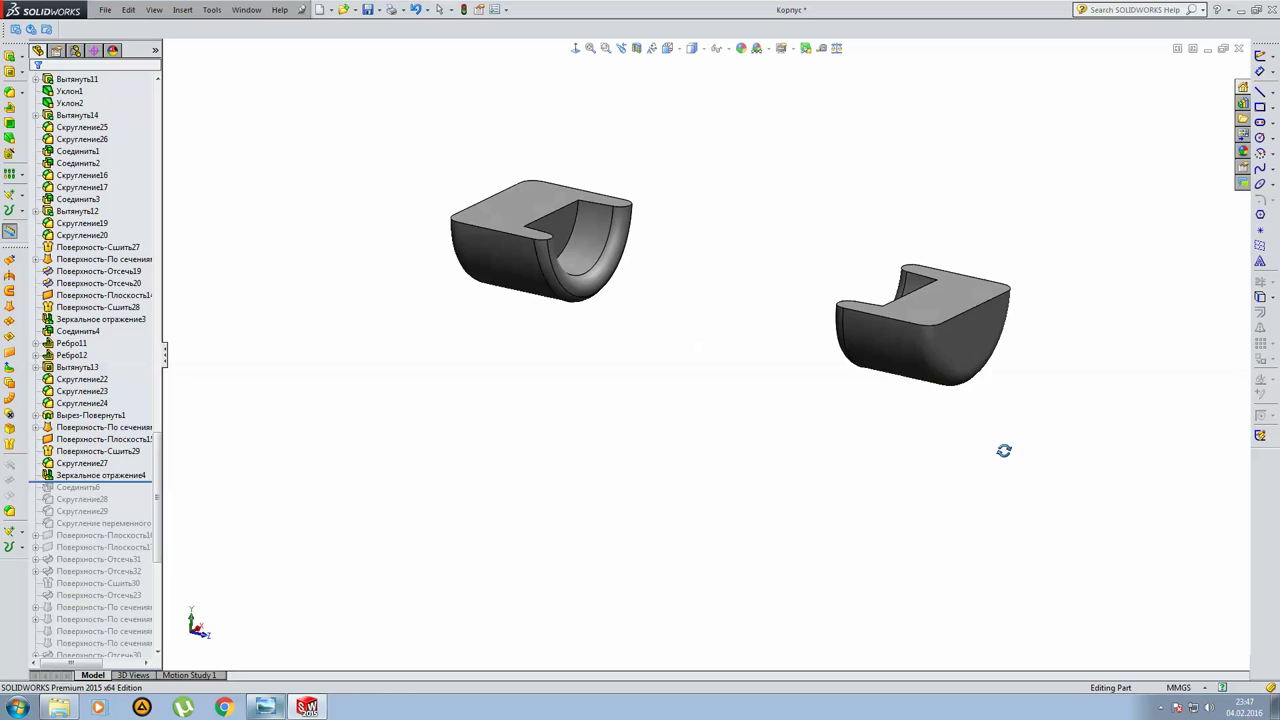
left_click(100, 547)
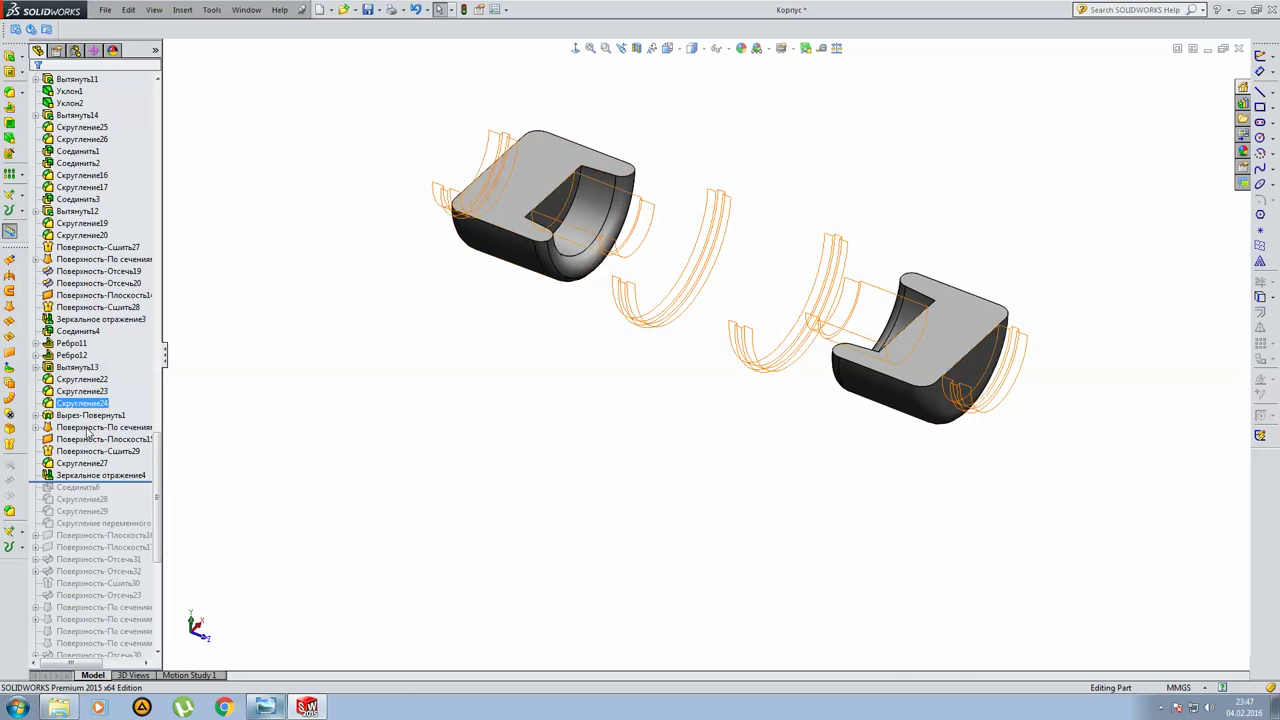
scroll(130, 451, "down", 2)
key("Escape")
left_click_drag(126, 411, 127, 420)
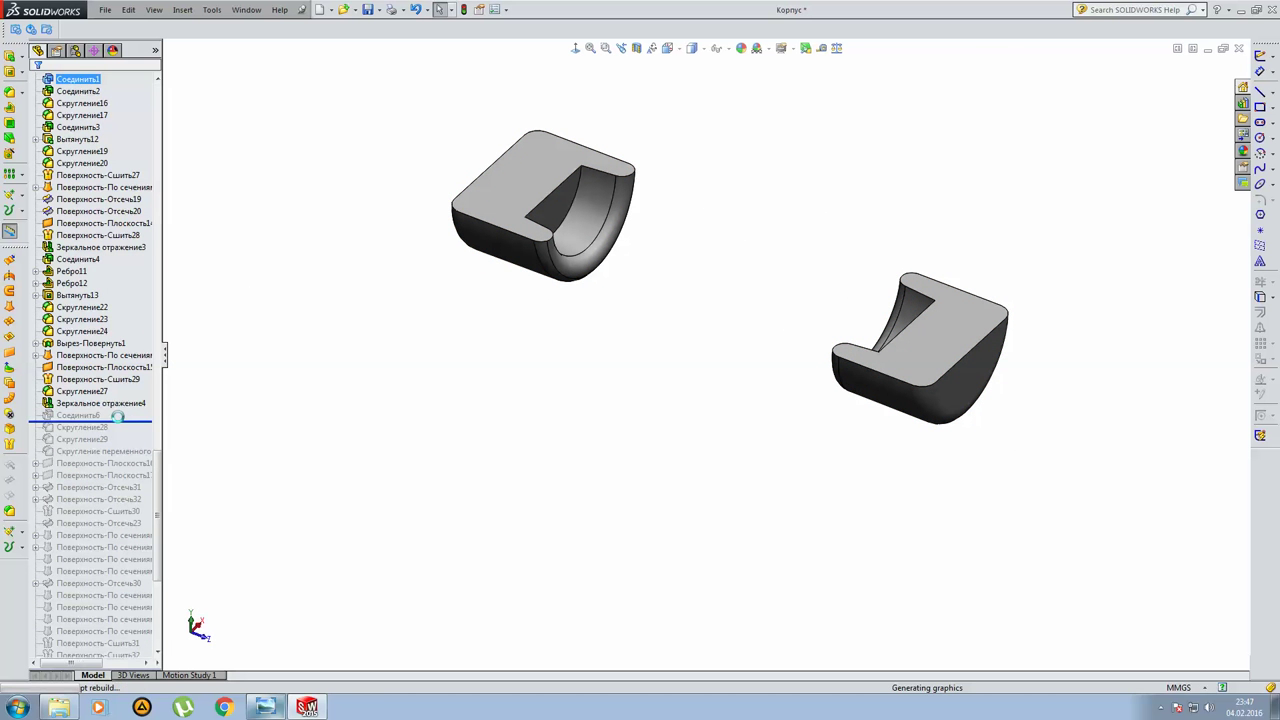
Roll forward to include Скругление28 and Скругление29, locating the R20 fillet.
middle_click_drag(620, 225, 647, 436)
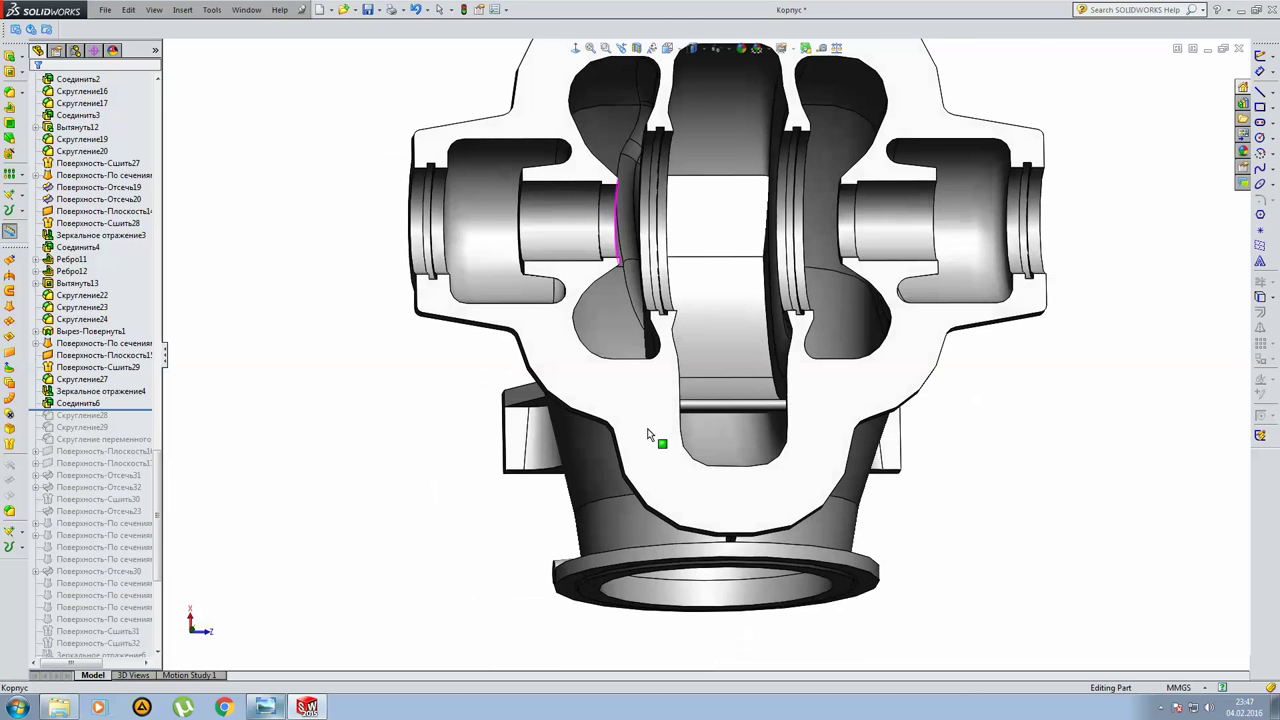
scroll(647, 436, "up", 3)
middle_click_drag(647, 436, 512, 426)
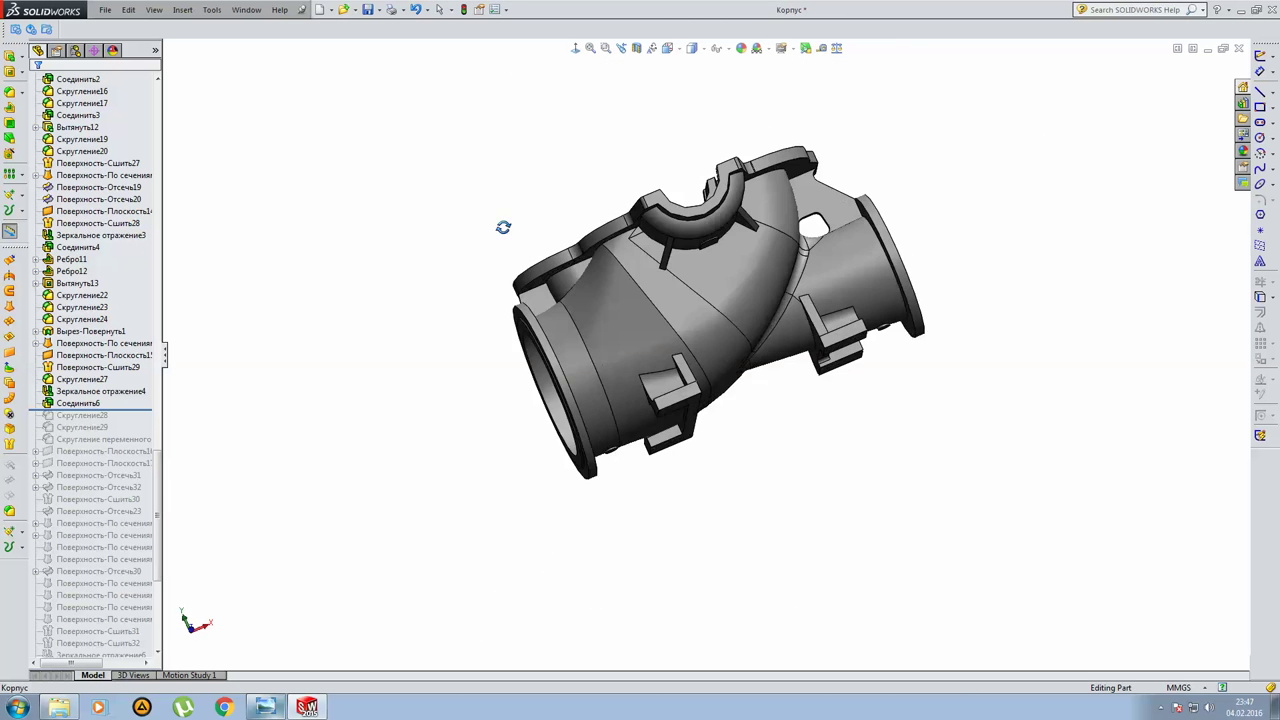
scroll(128, 425, "down", 3)
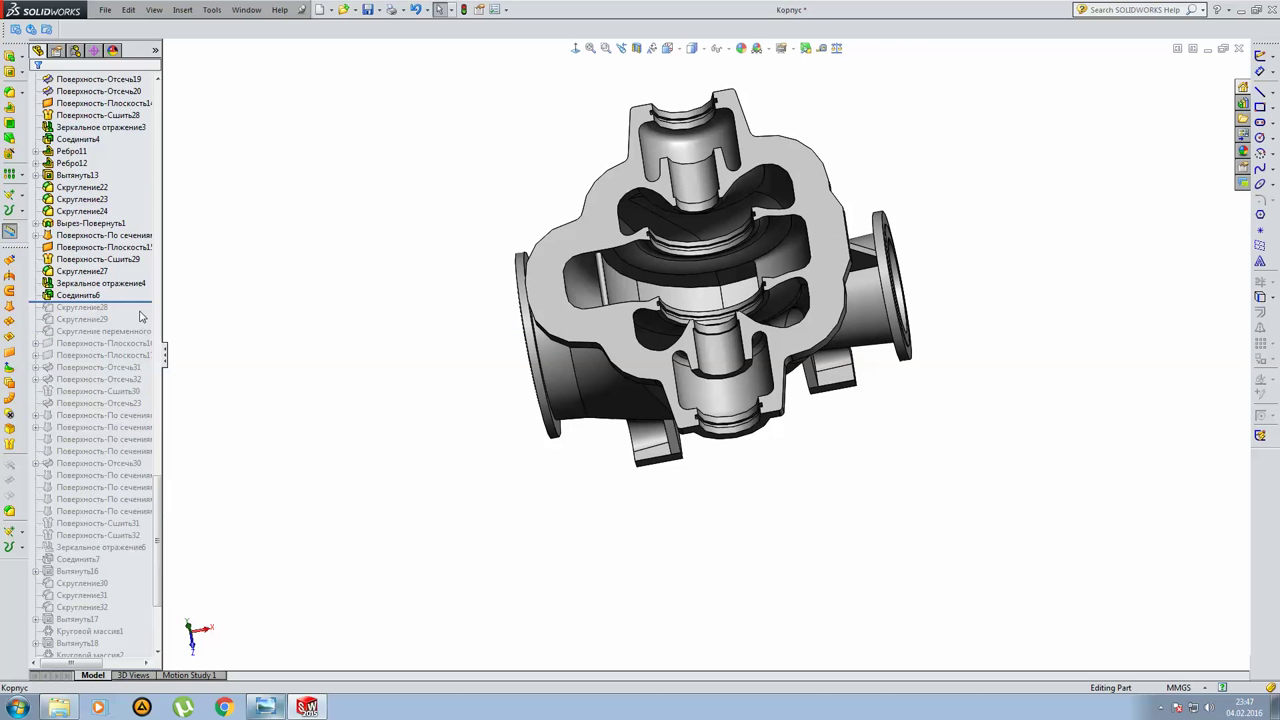
left_click_drag(141, 303, 141, 324)
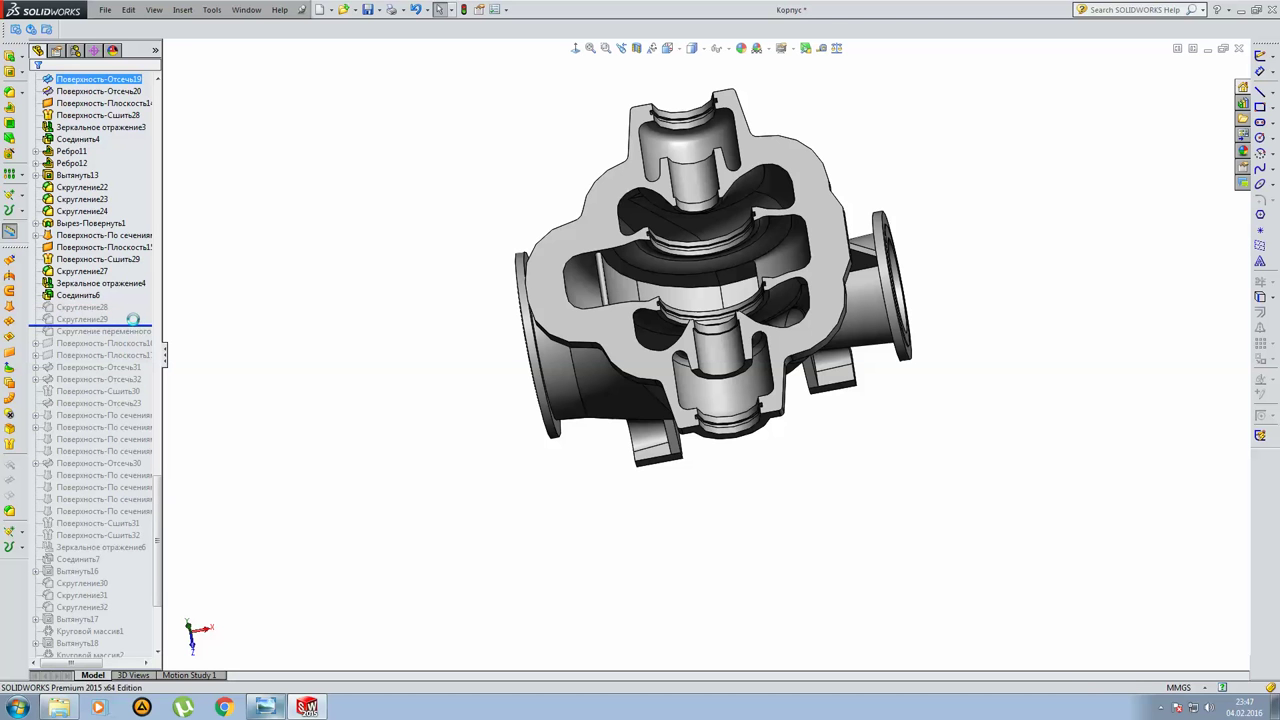
left_click(100, 309)
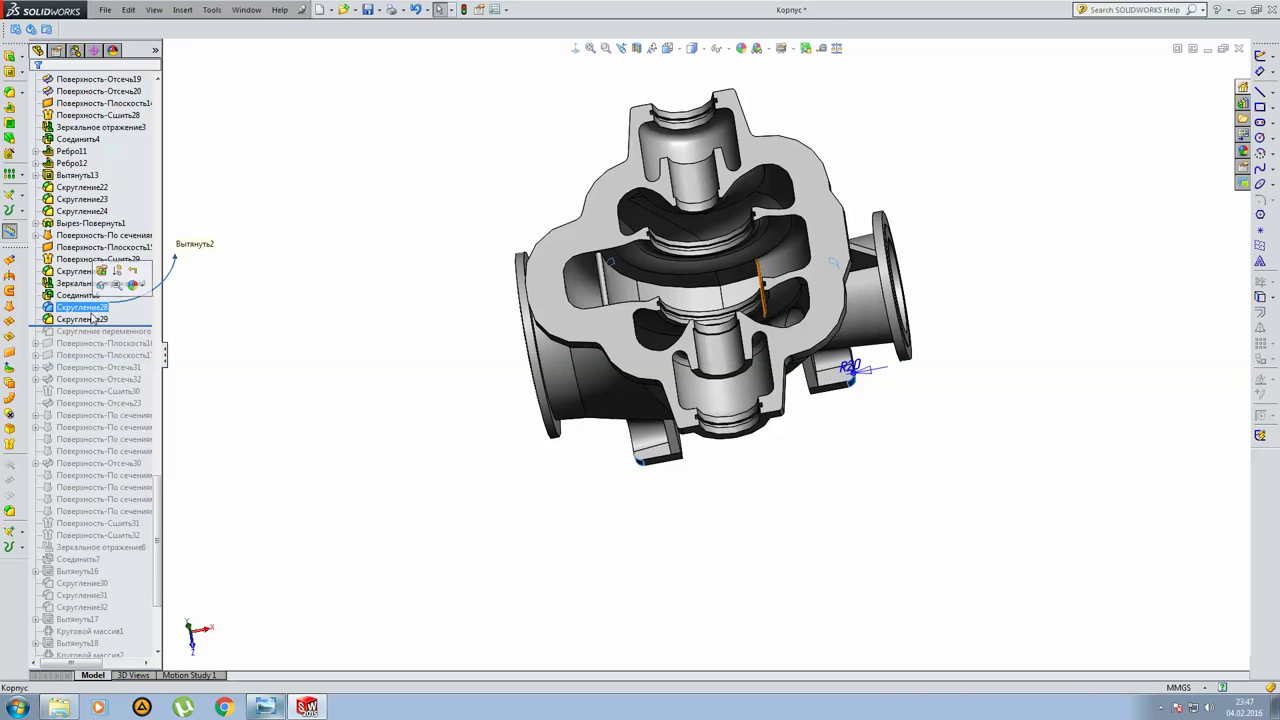
left_click(294, 326)
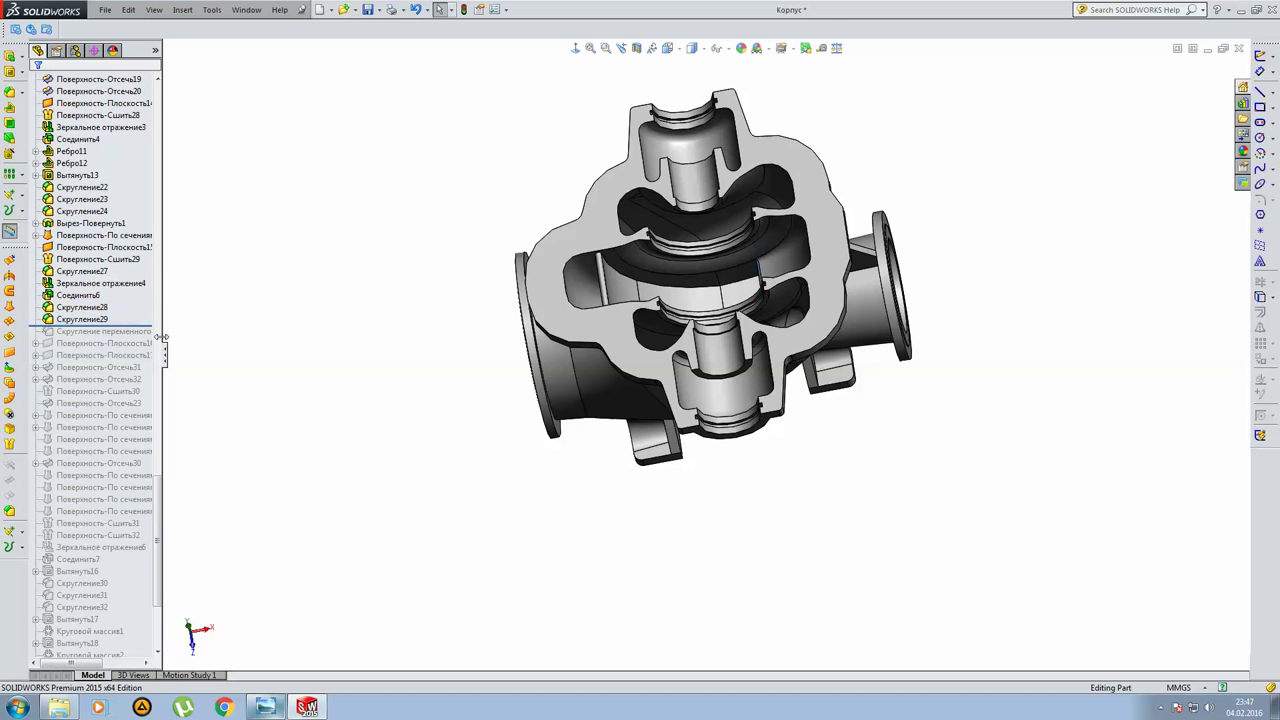
Roll past Скругление переменного радиуса1, zoom in on its edge, and bring up Section View.
left_click_drag(148, 328, 143, 335)
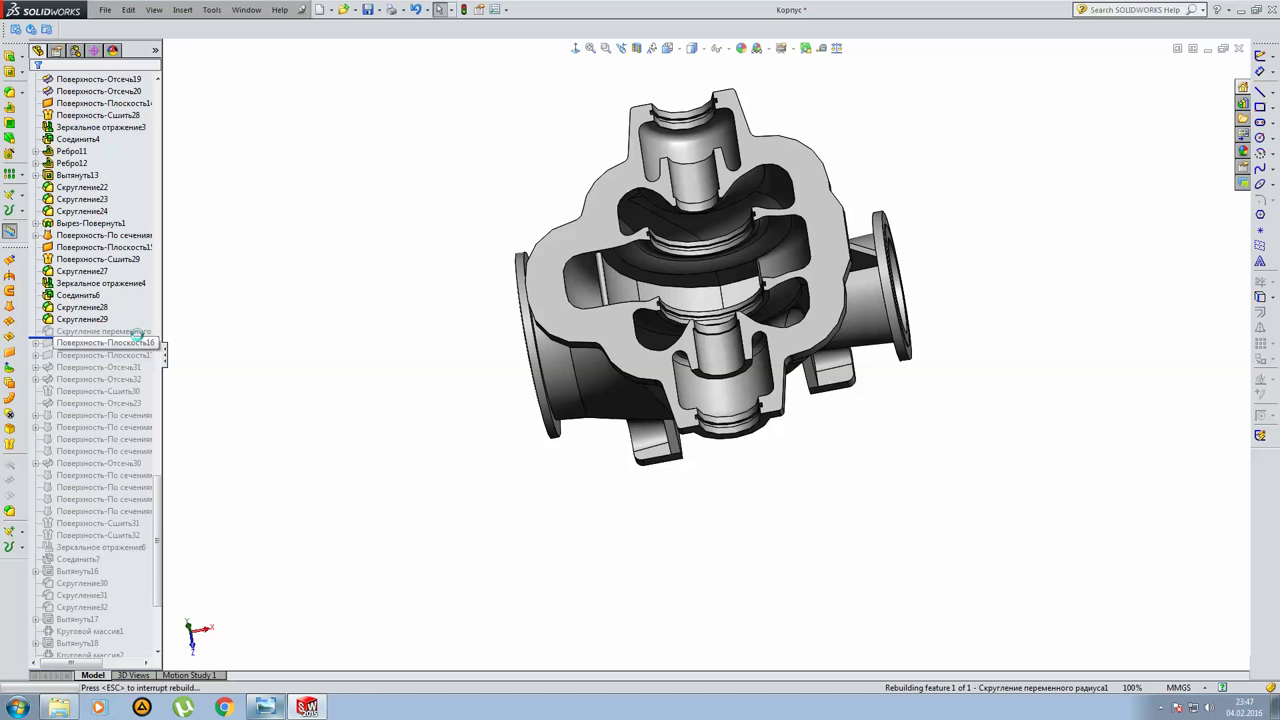
left_click(144, 334)
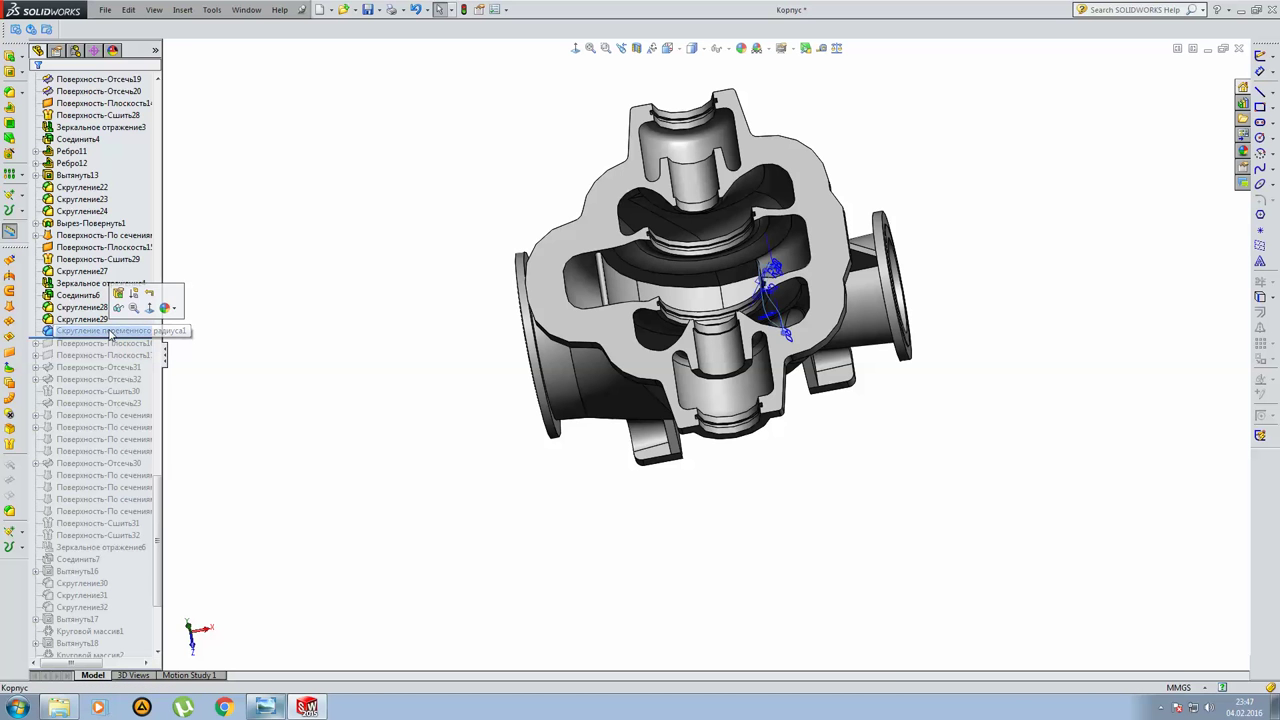
scroll(744, 283, "up", 2)
mouse_move(744, 283)
middle_mouse_down()
mouse_move(790, 315)
mouse_move(547, 84)
mouse_move(540, 133)
middle_mouse_up()
scroll(793, 316, "up", 5)
scroll(793, 316, "down", 5)
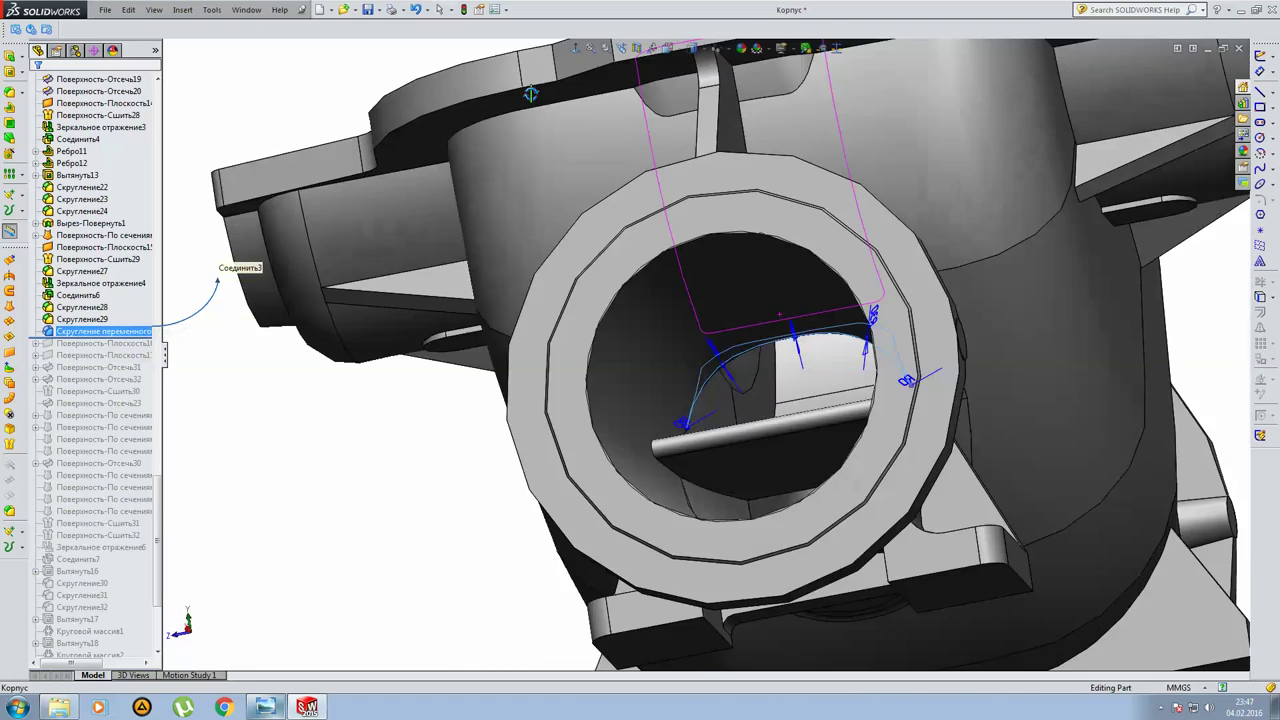
middle_click_drag(540, 133, 500, 108)
scroll(286, 334, "up", 3)
scroll(279, 371, "up", 2)
left_click(279, 371)
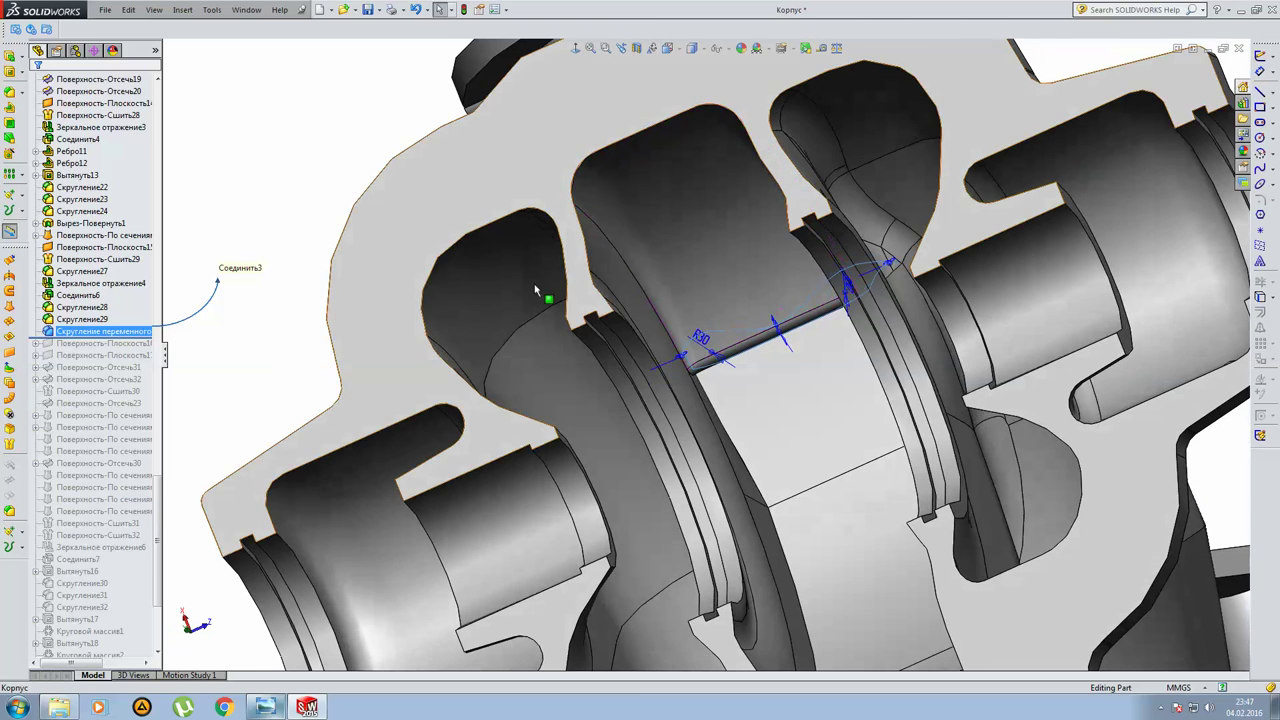
left_click(637, 48)
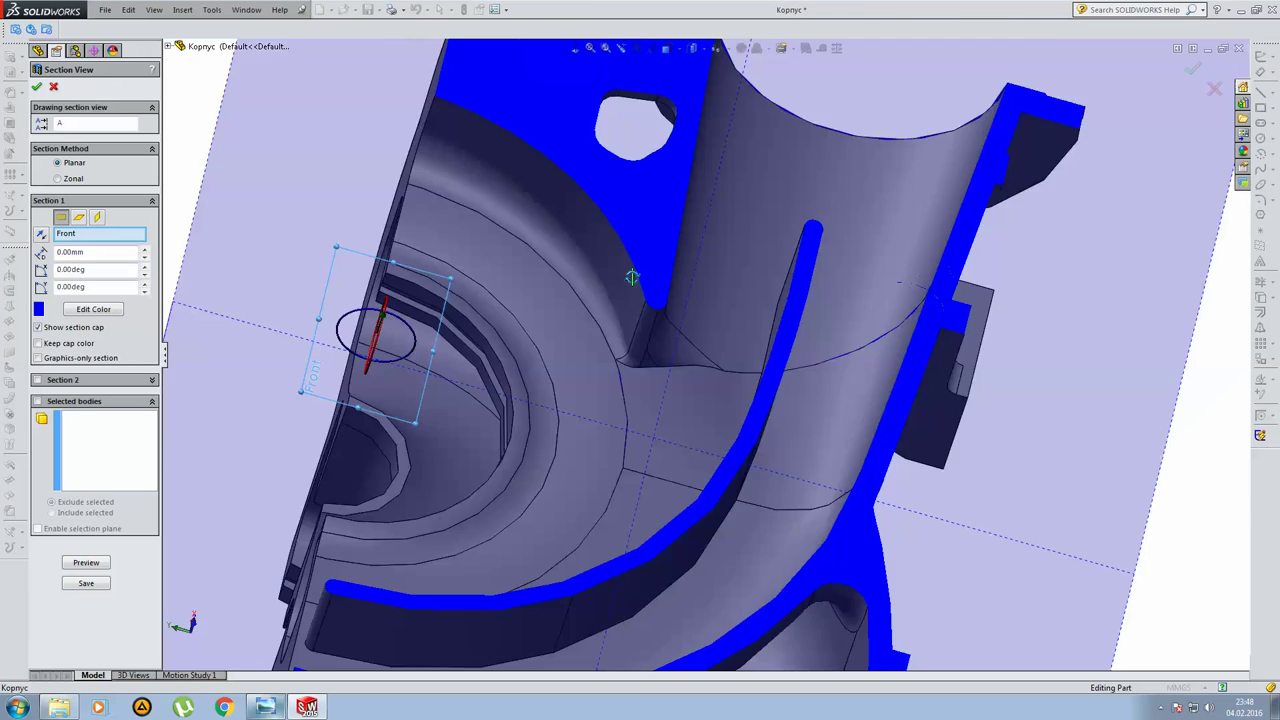
Cancel the section cut and scroll the feature tree down to the fillets.
mouse_move(632, 277)
middle_mouse_down()
mouse_move(517, 523)
mouse_move(634, 526)
mouse_move(674, 509)
middle_mouse_up()
key("Escape")
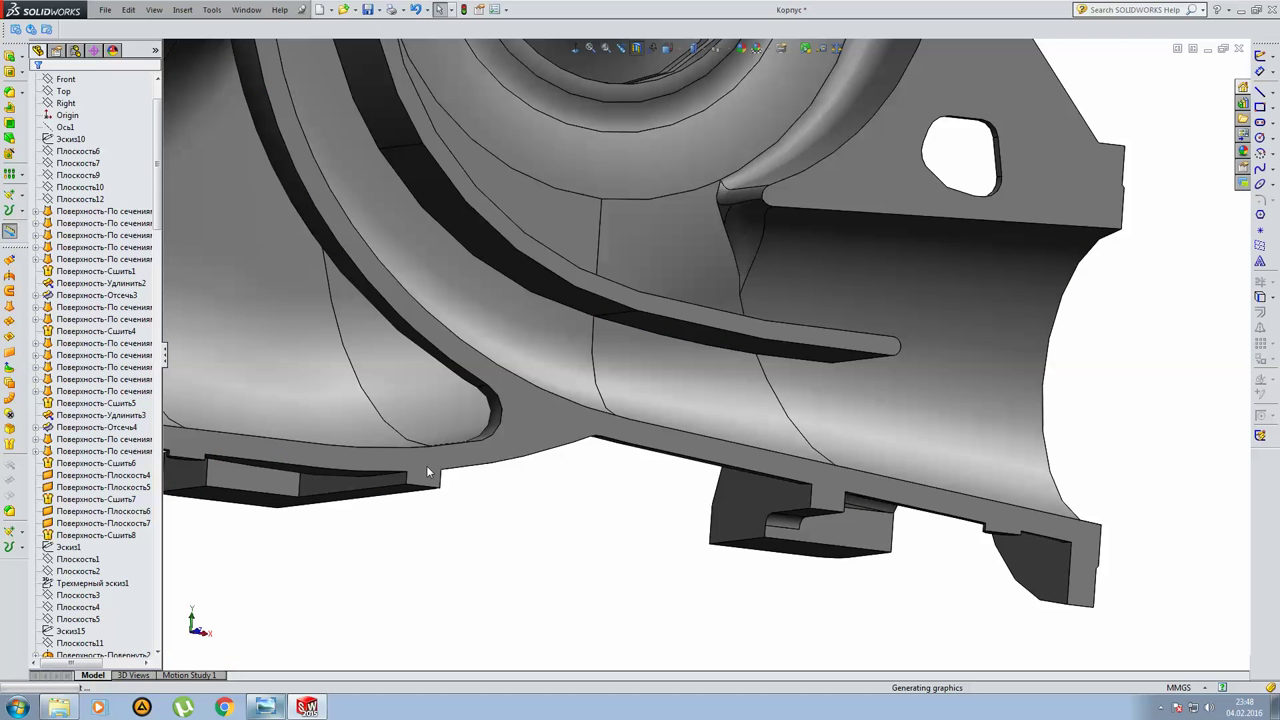
scroll(90, 478, "down", 5)
scroll(90, 478, "down", 5)
scroll(90, 478, "down", 5)
scroll(90, 478, "down", 7)
scroll(127, 444, "down", 7)
left_click_drag(157, 395, 157, 510)
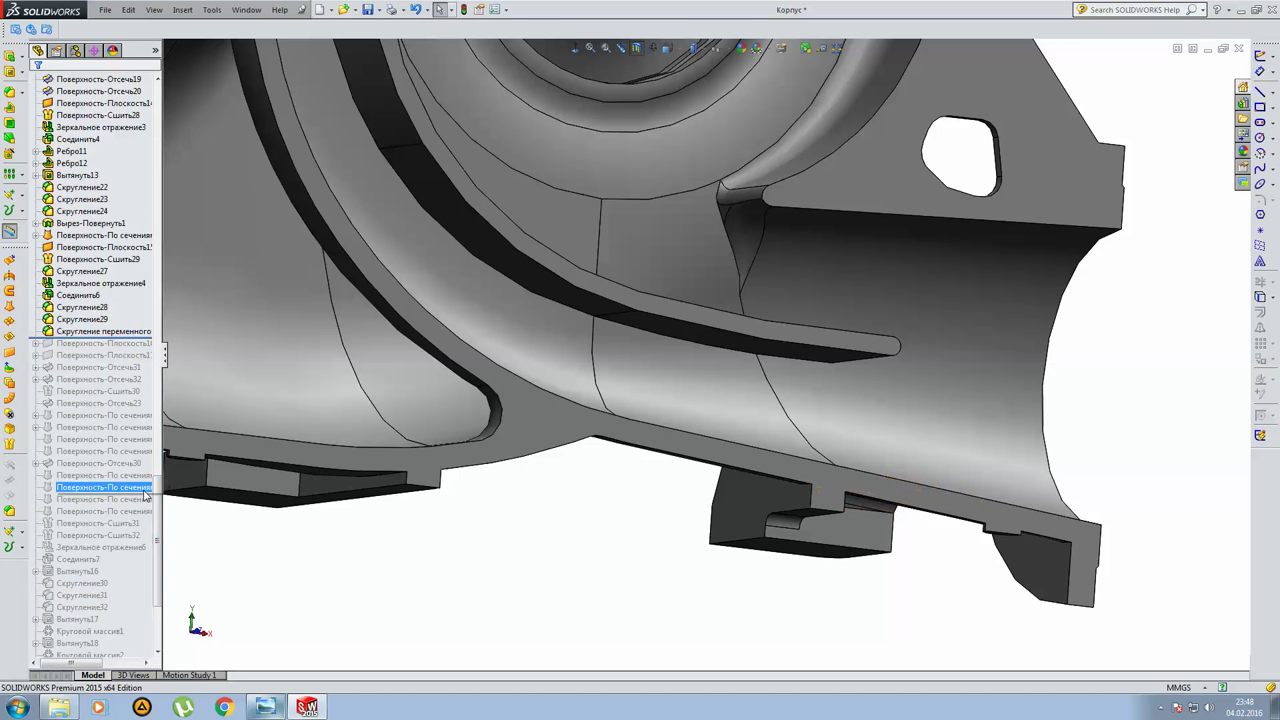
Confirm Скругление29's 10 mm radius without changes, then edit the variable-radius fillet.
left_click(82, 319)
mouse_move(729, 234)
middle_mouse_down()
mouse_move(737, 206)
mouse_move(748, 266)
middle_mouse_up()
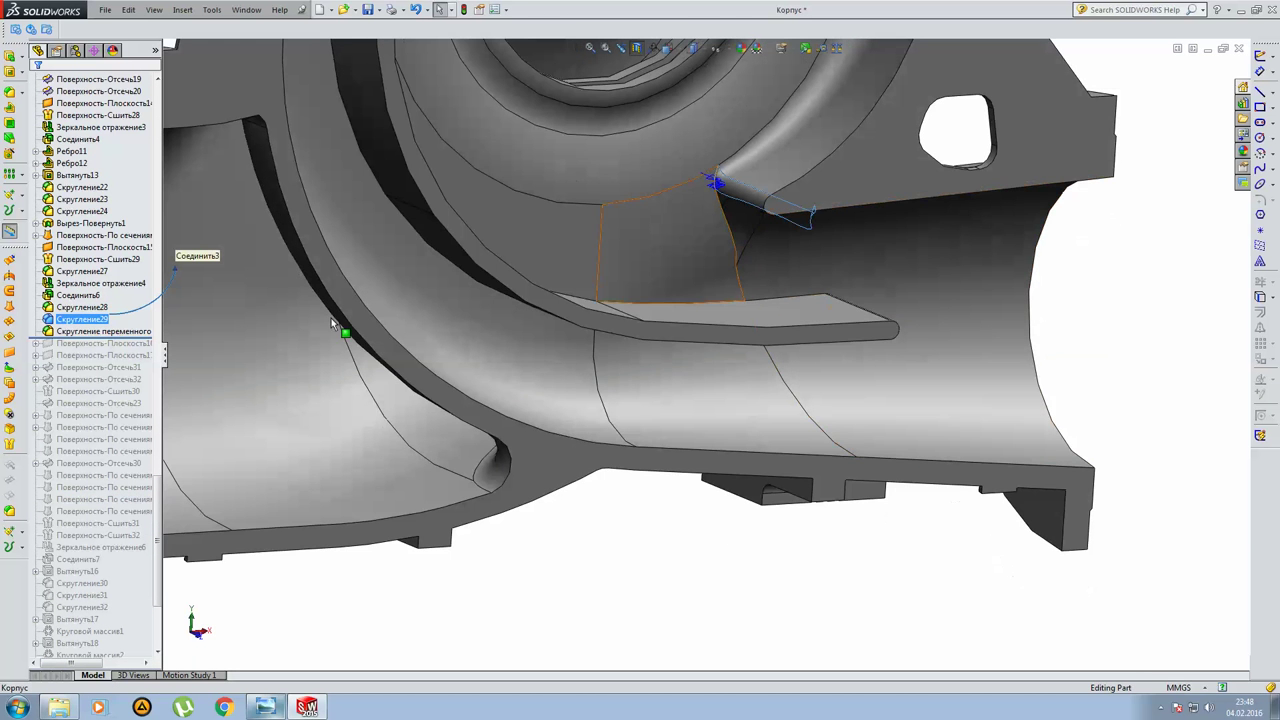
right_click(78, 322)
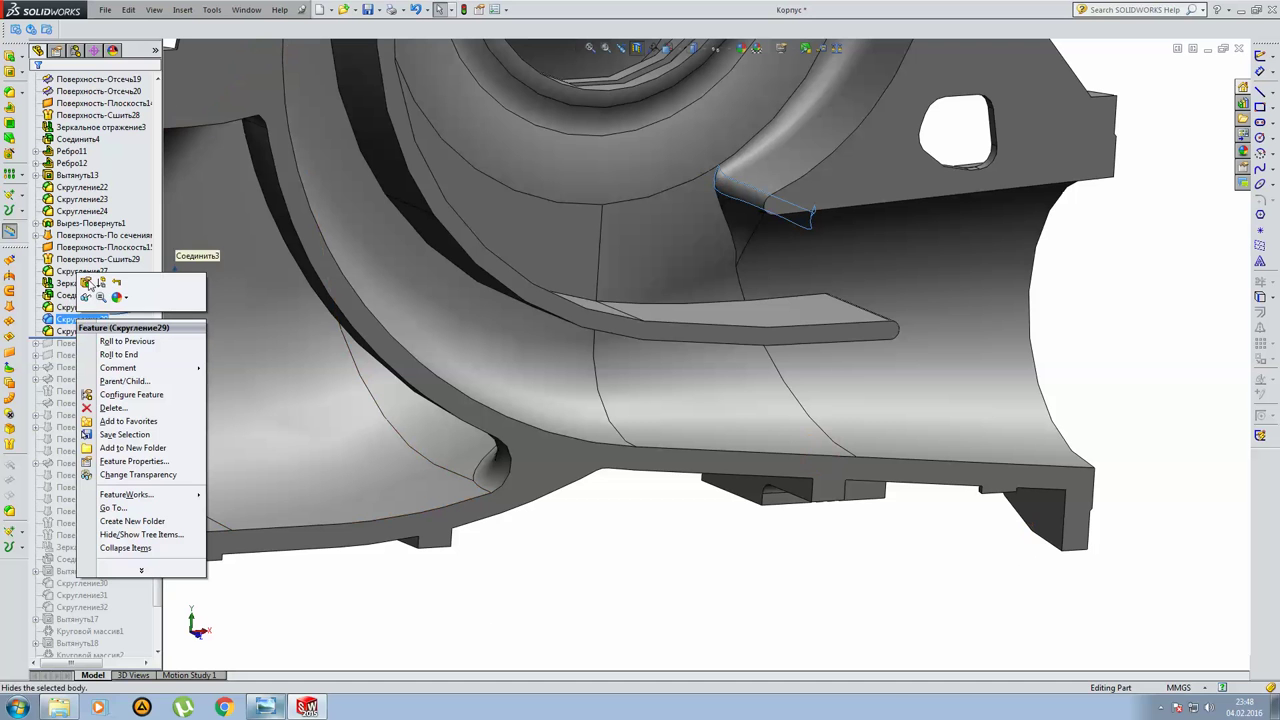
left_click(86, 284)
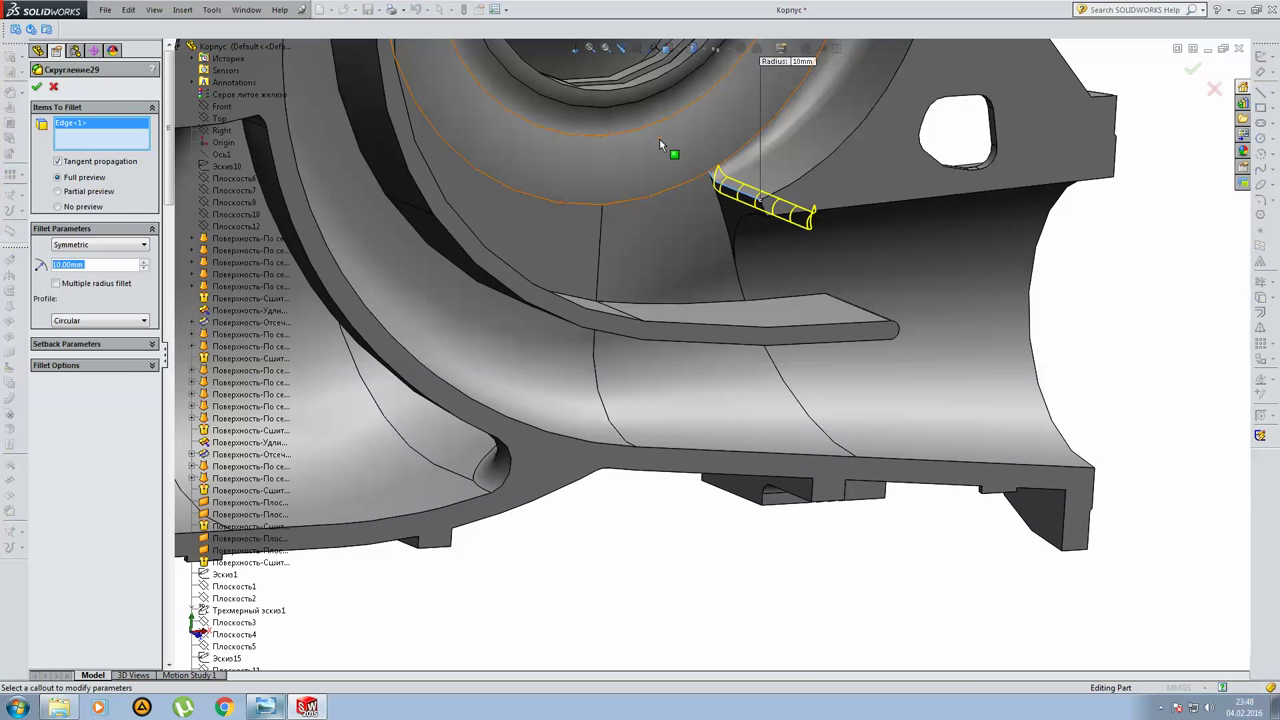
key("Return")
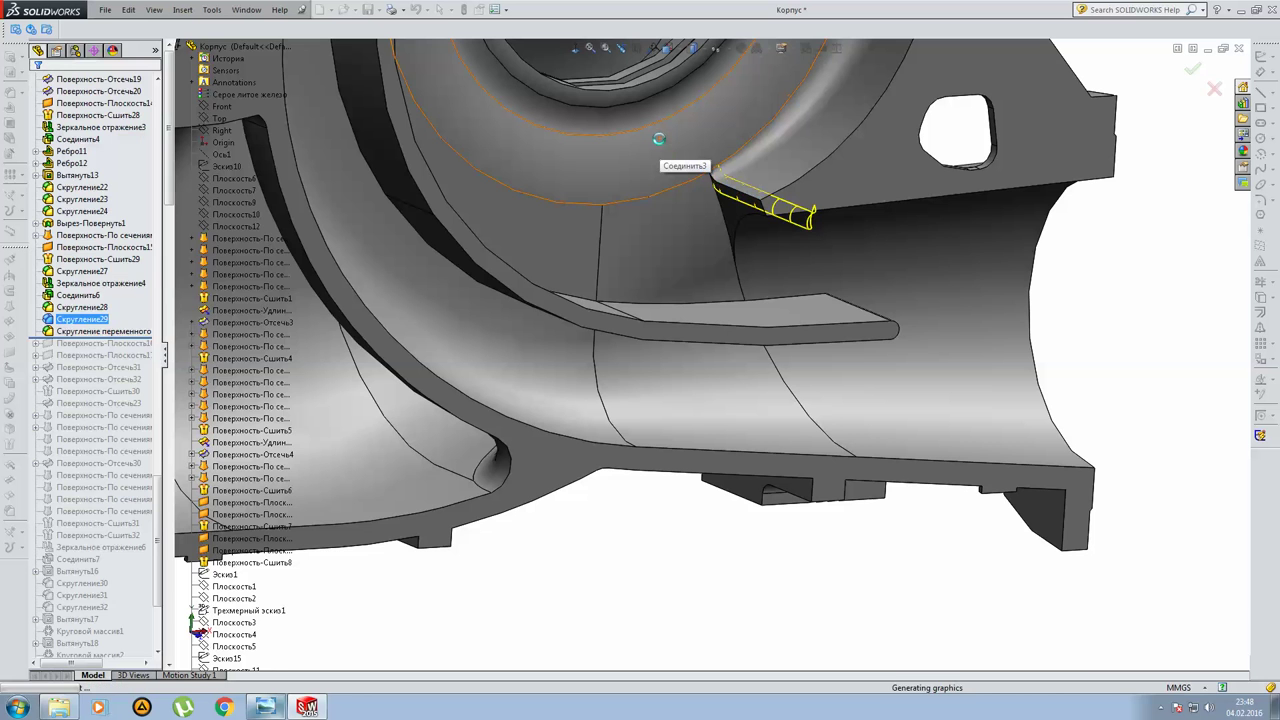
left_click(98, 330)
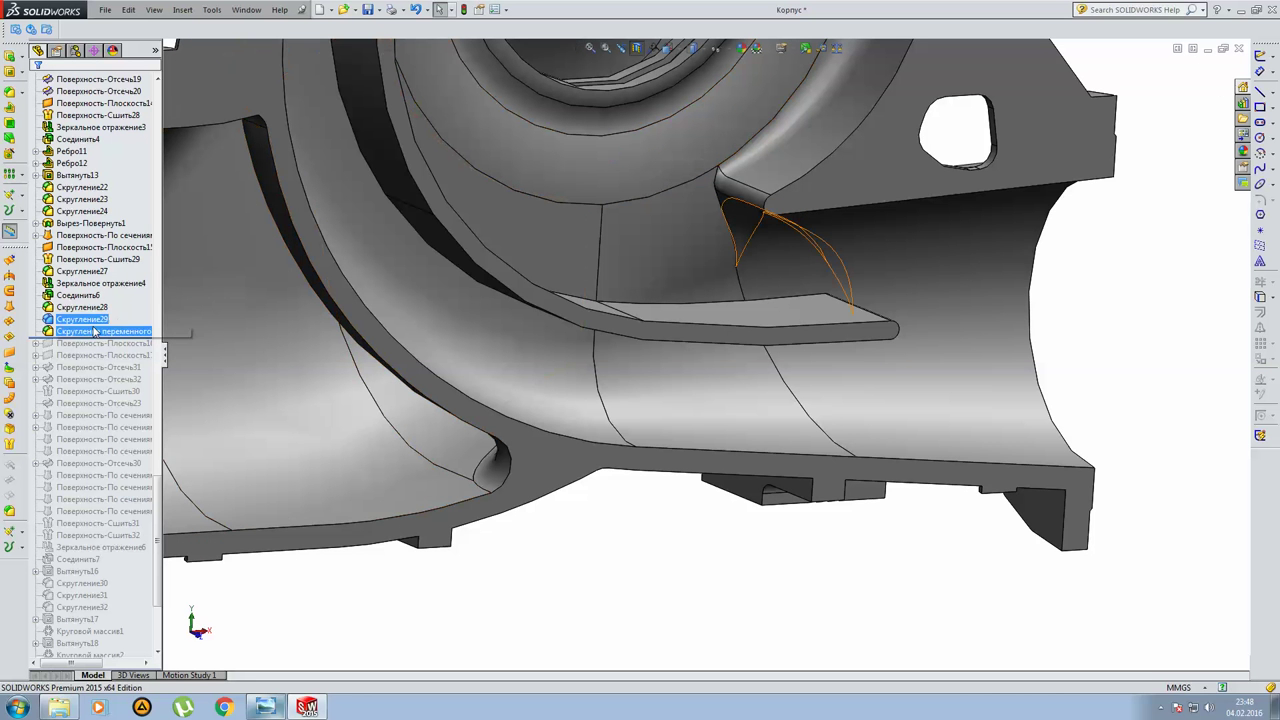
left_click(102, 289)
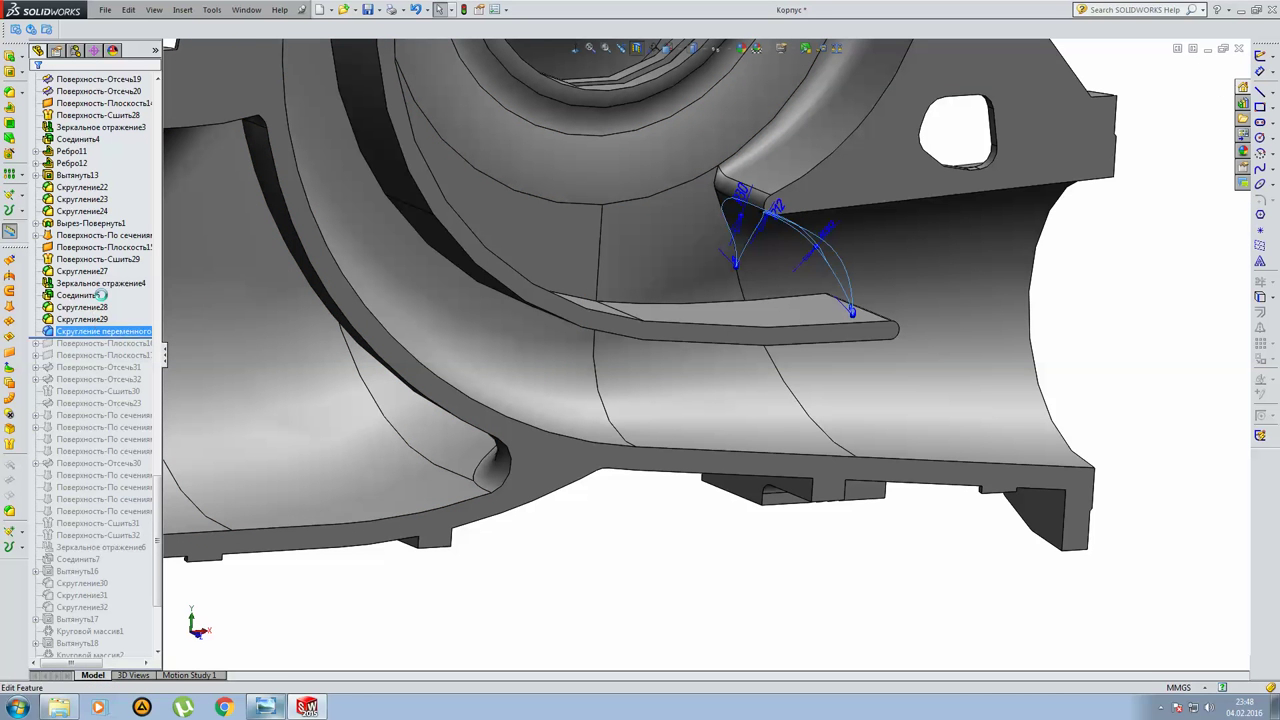
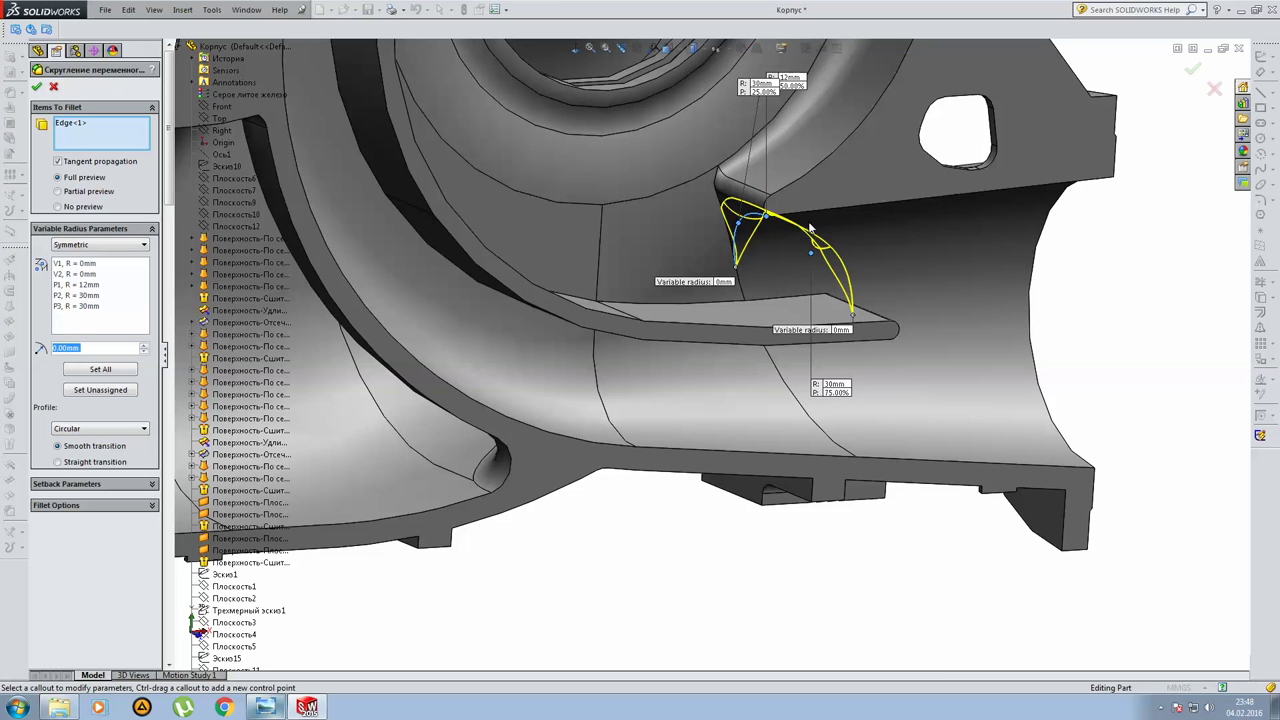
Check the preview, then accept the variable fillet: 0 mm ends, 12 mm at P1, 30 mm at P2/P3.
mouse_move(810, 228)
middle_mouse_down()
mouse_move(785, 188)
mouse_move(734, 286)
mouse_move(648, 273)
mouse_move(706, 240)
mouse_move(766, 237)
mouse_move(809, 187)
mouse_move(831, 240)
mouse_move(814, 211)
mouse_move(810, 249)
middle_mouse_up()
scroll(810, 249, "up", 4)
key("Return")
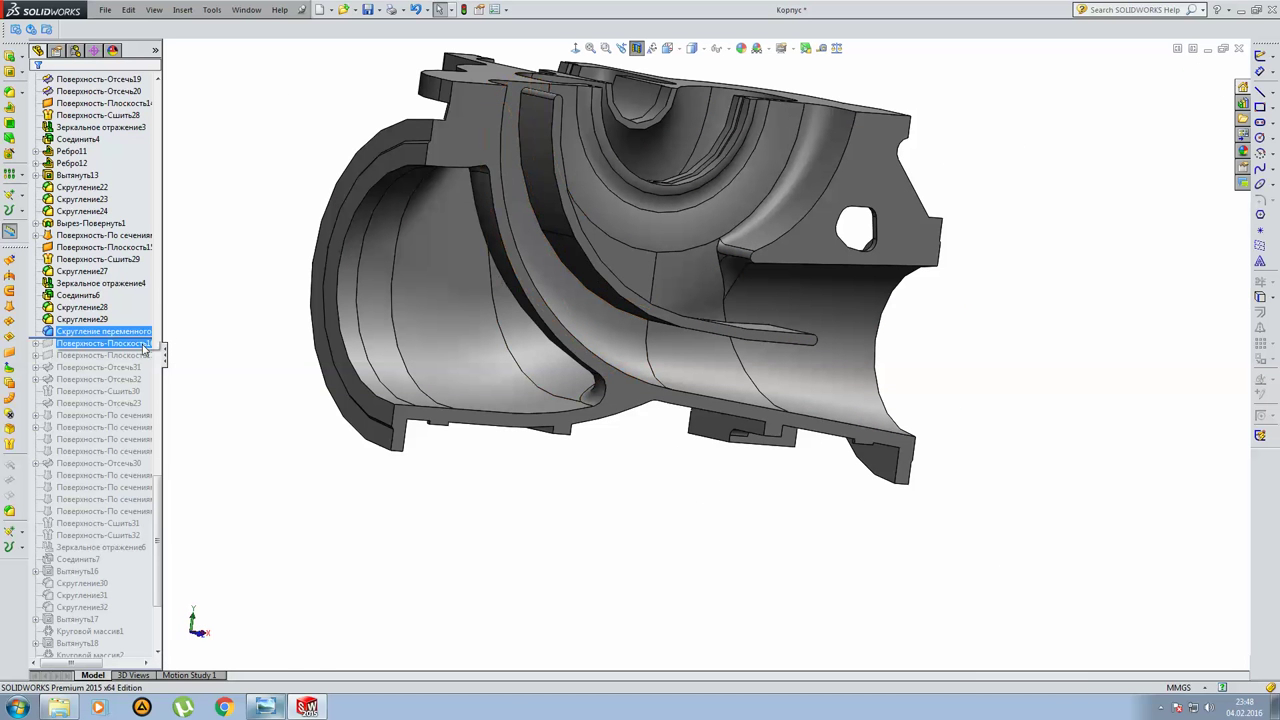
Turn off the section view and roll the history past the first planar surface, viewing its sketch face-on.
left_click(636, 49)
middle_click_drag(519, 247, 497, 268)
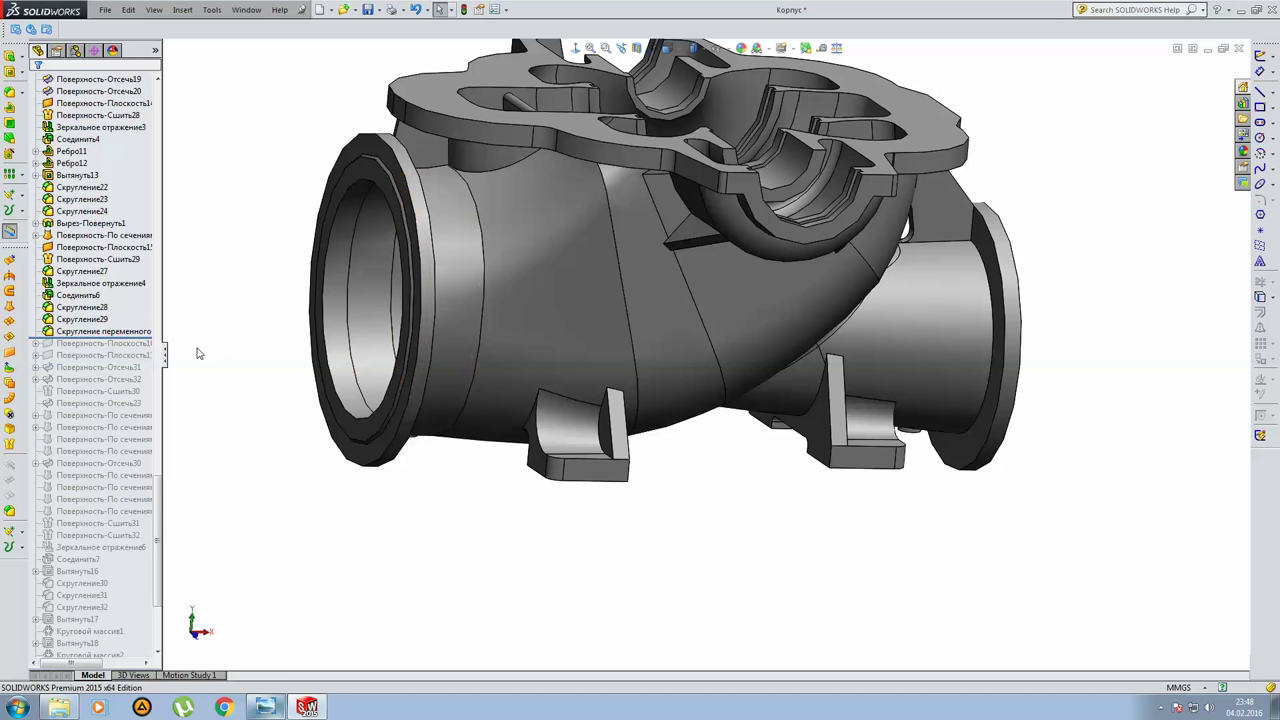
left_click(148, 343)
left_click_drag(148, 337, 166, 336)
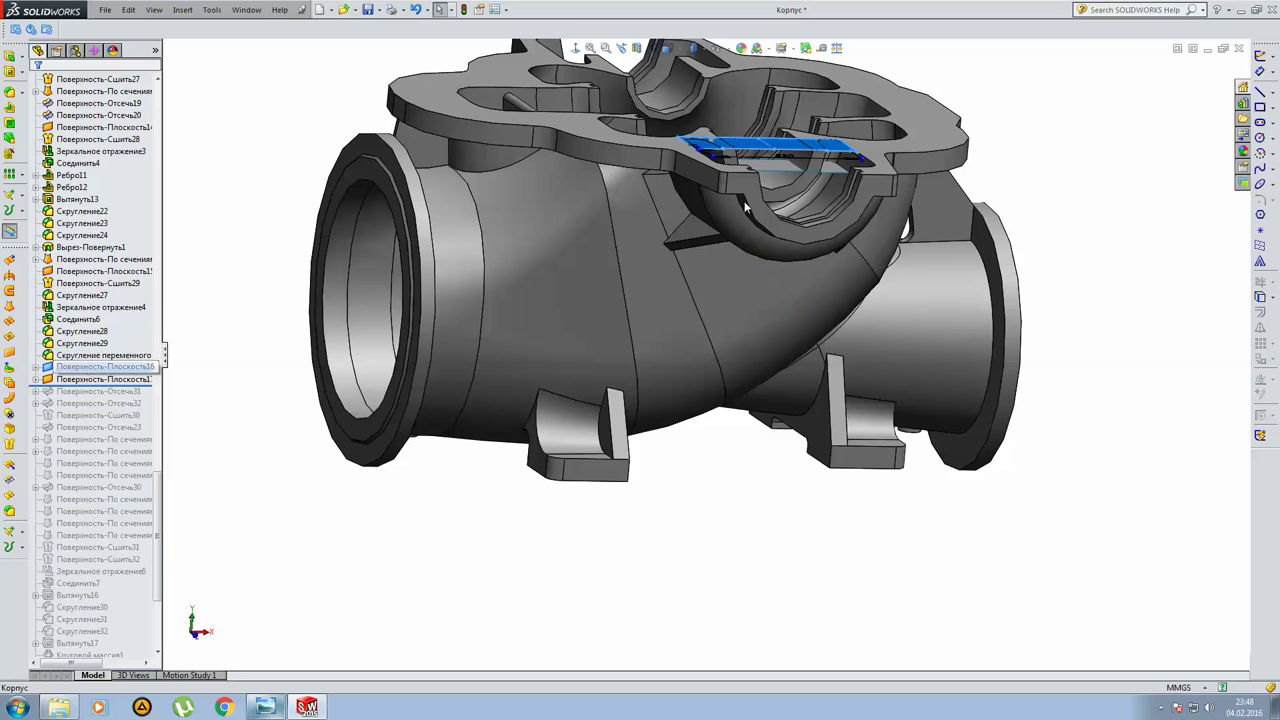
left_click(103, 367)
key("ctrl+8")
scroll(648, 331, "down", 1)
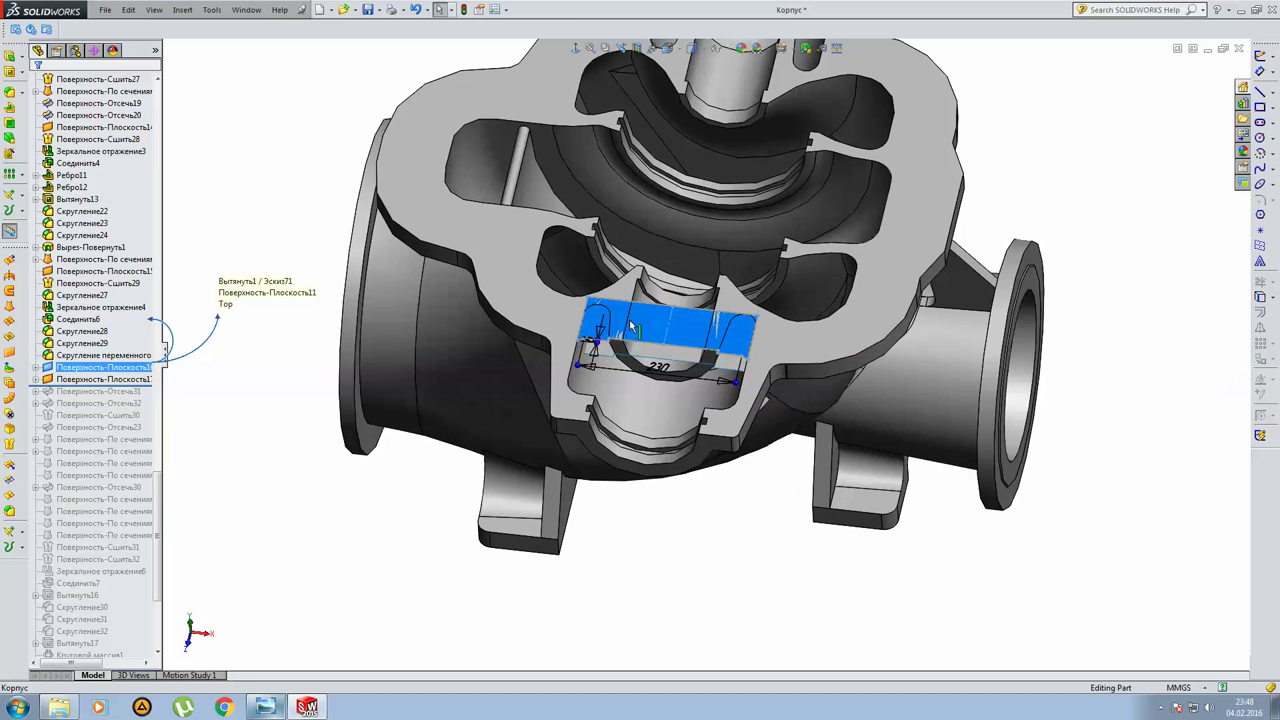
Roll the history forward past the second planar surface and the surface trim features.
left_click(105, 380)
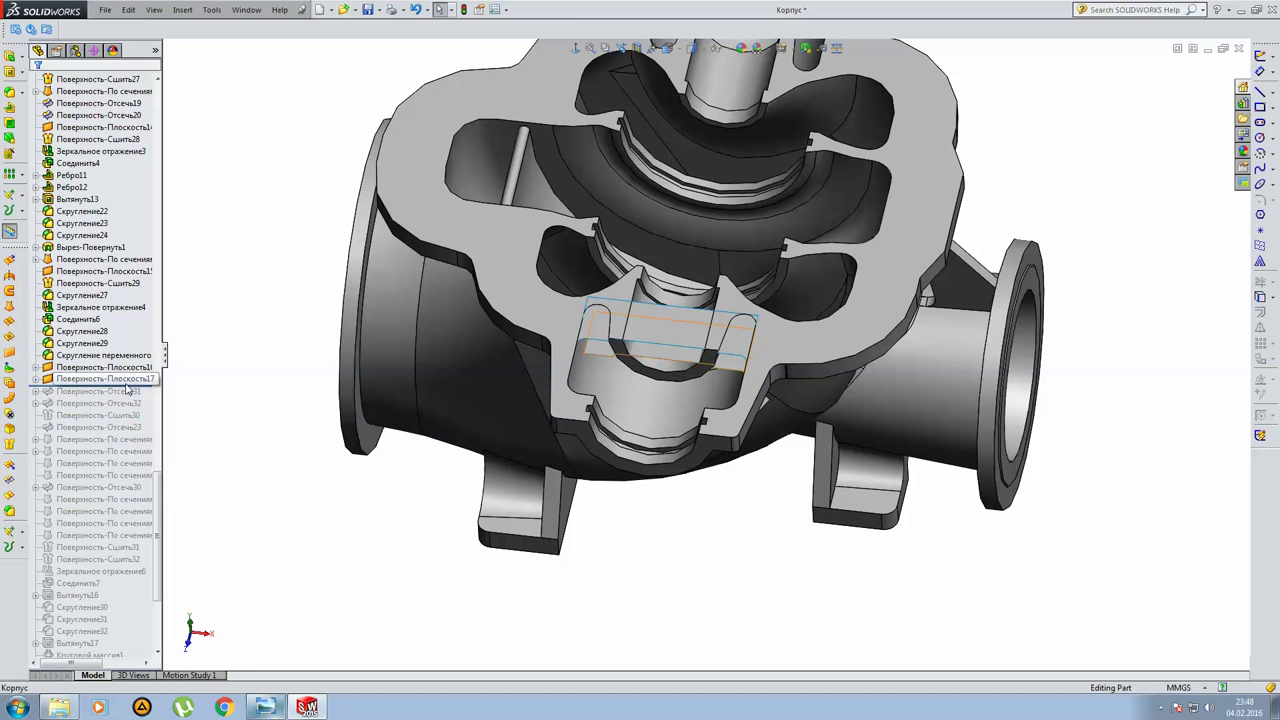
left_click(126, 383)
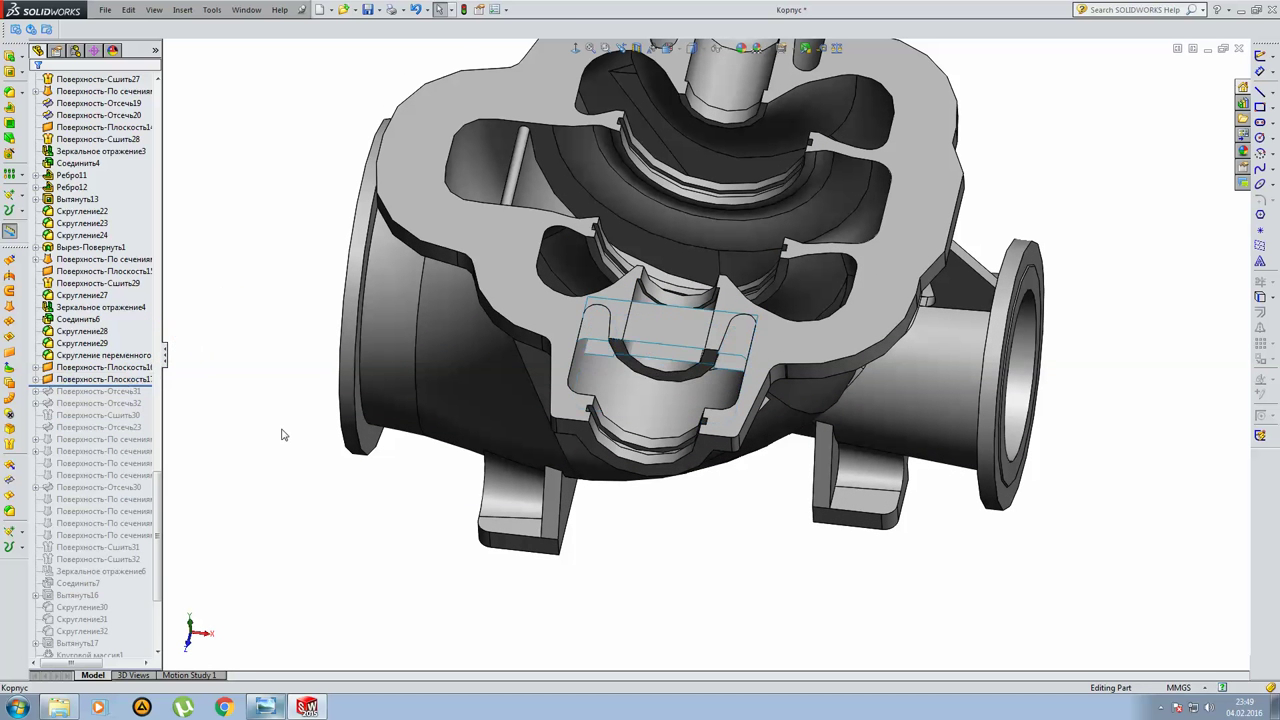
left_click_drag(150, 385, 148, 409)
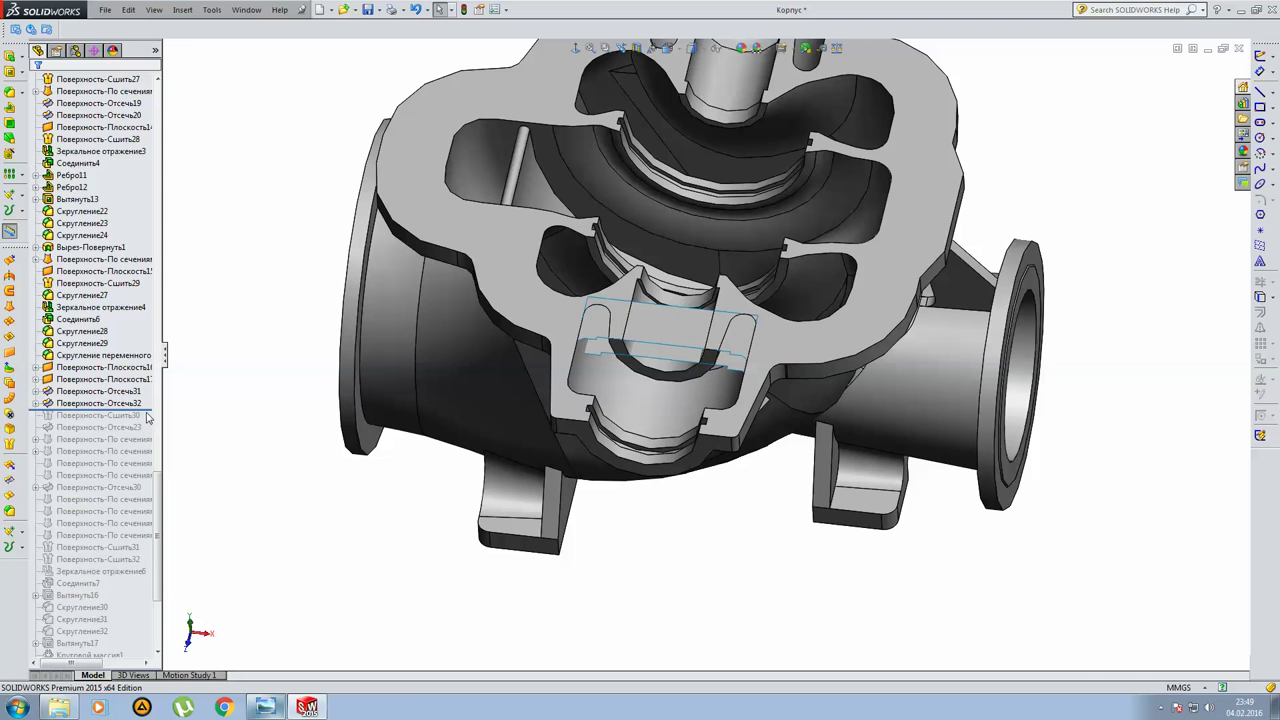
left_click_drag(152, 409, 150, 446)
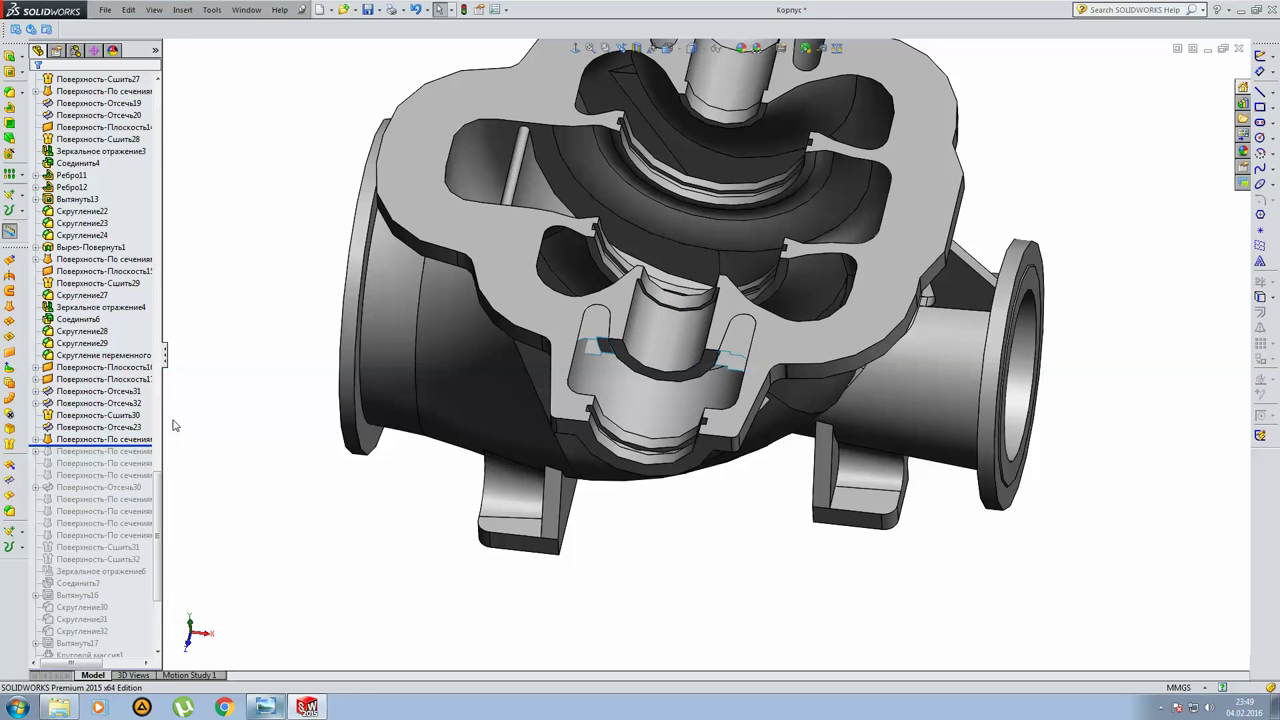
mouse_move(651, 294)
middle_mouse_down()
mouse_move(743, 280)
mouse_move(683, 289)
middle_mouse_up()
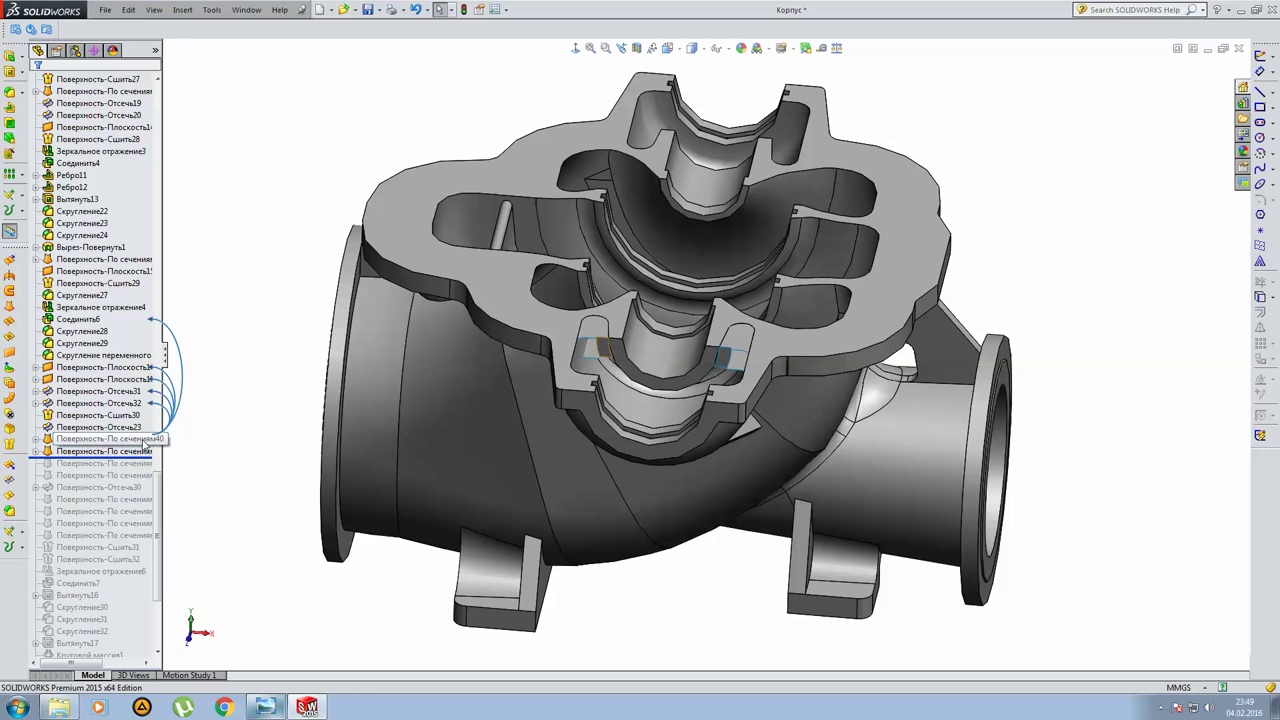
Inspect the loft surface's profile sketch Эскиз155, then roll forward past two more loft surfaces.
left_click(103, 452)
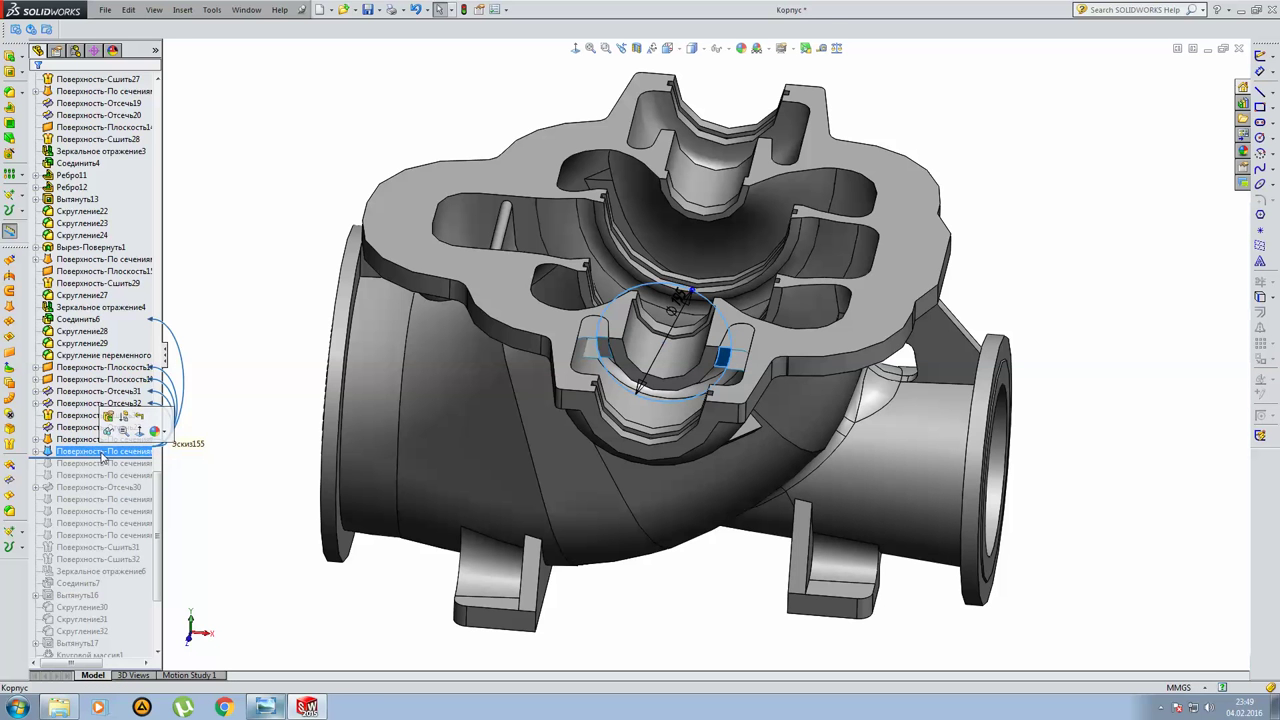
key("Escape")
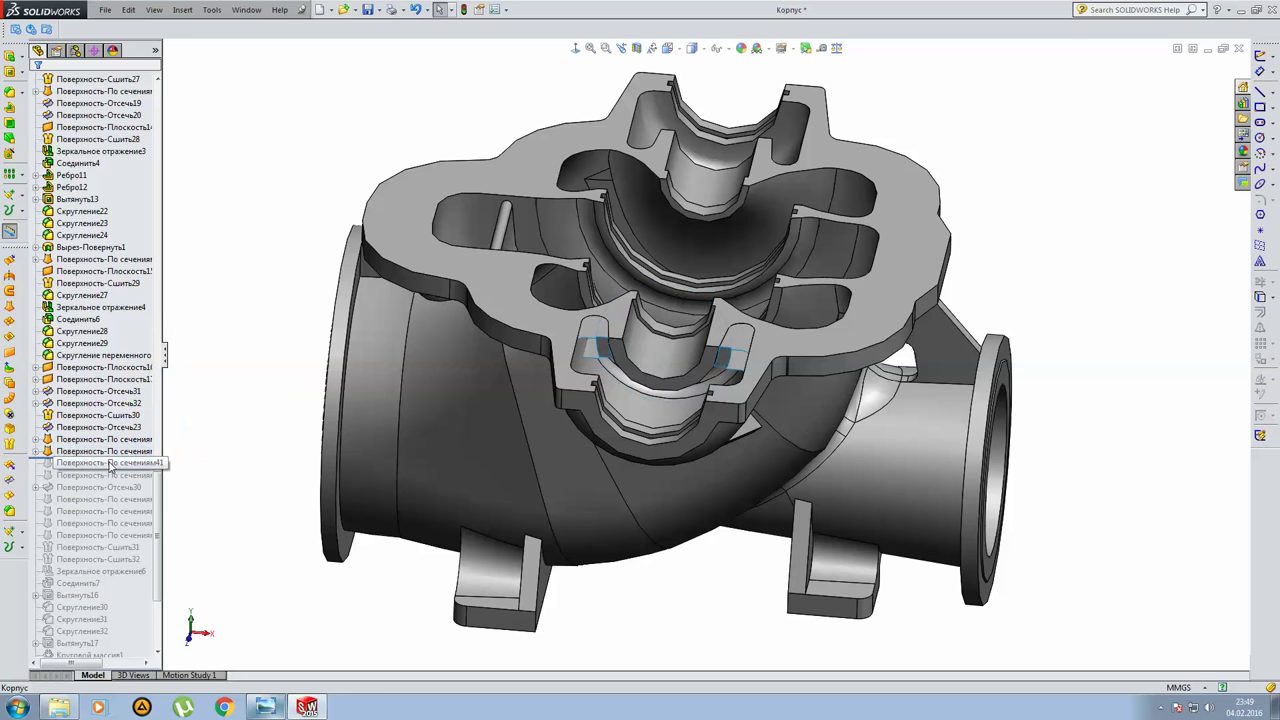
left_click(35, 451)
left_click(84, 463)
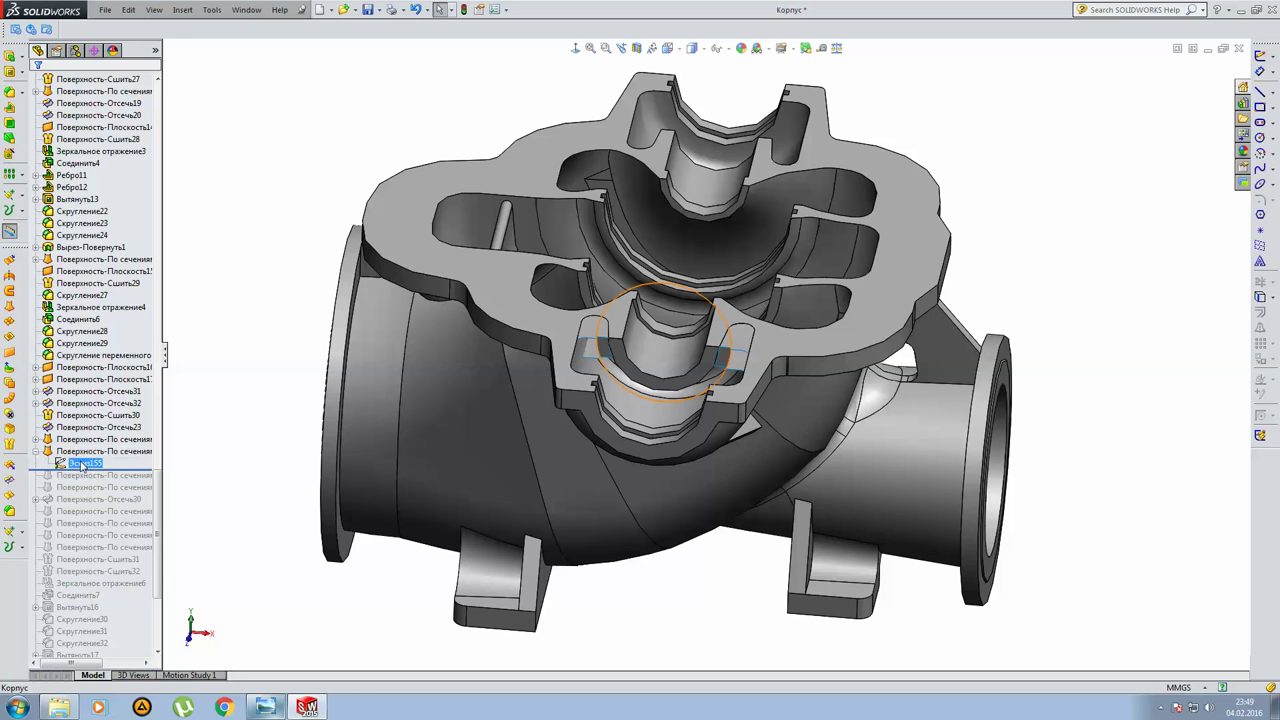
left_click(77, 453)
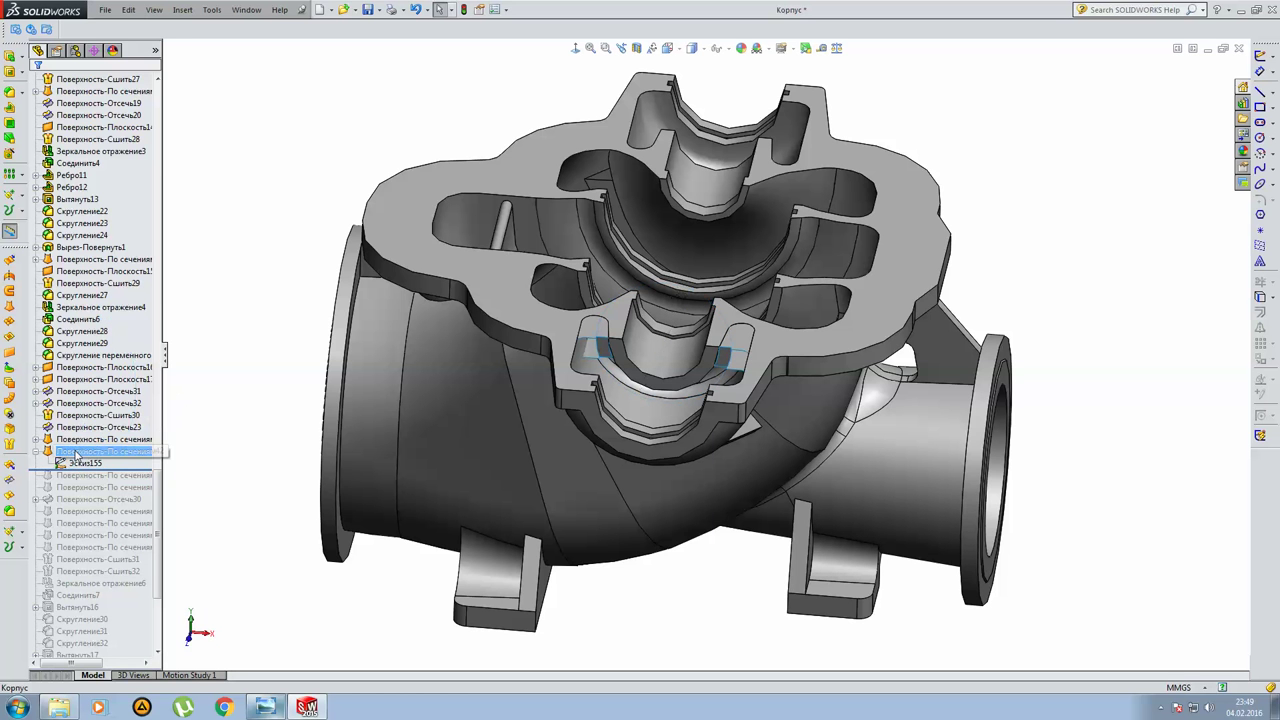
left_click(93, 453)
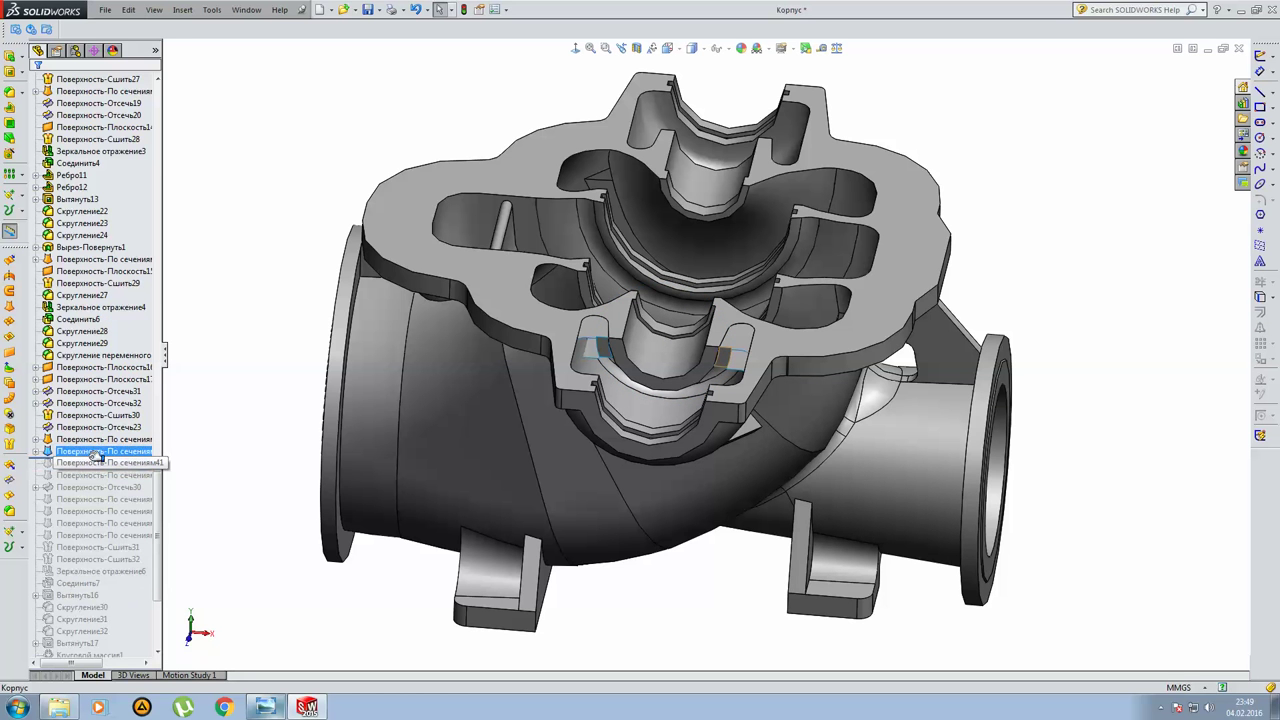
left_click_drag(95, 456, 88, 479)
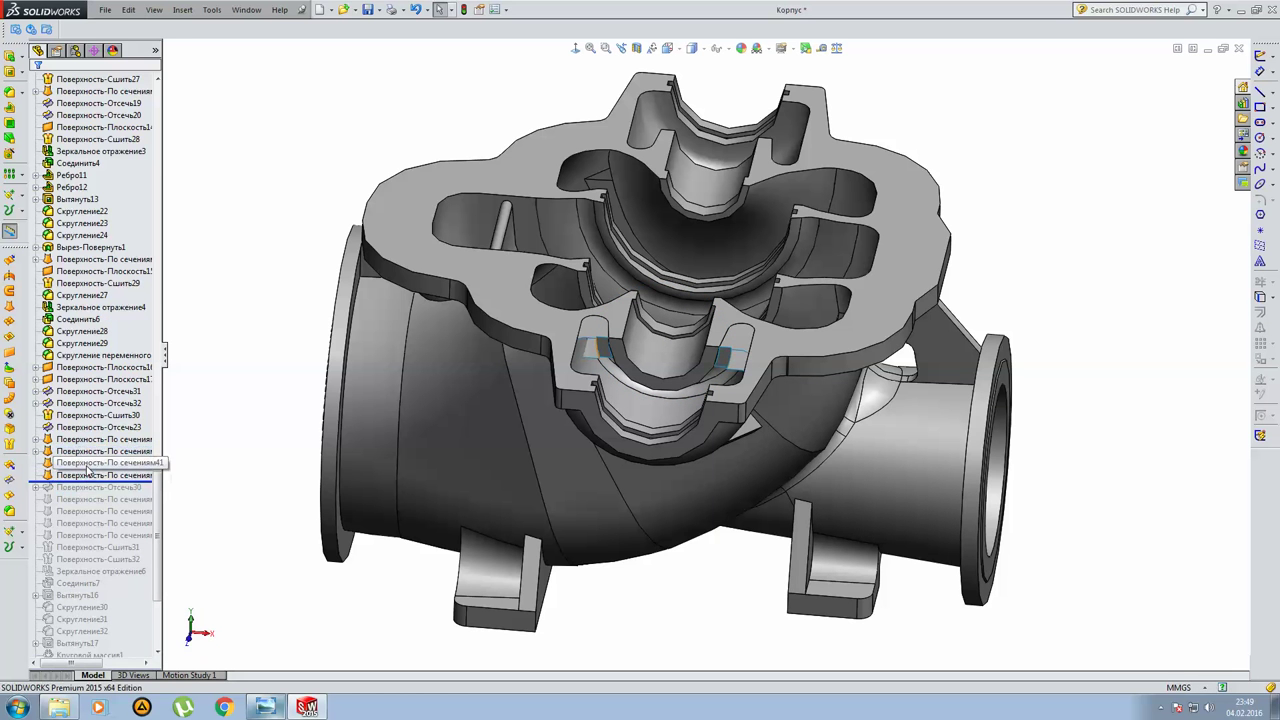
left_click(89, 472)
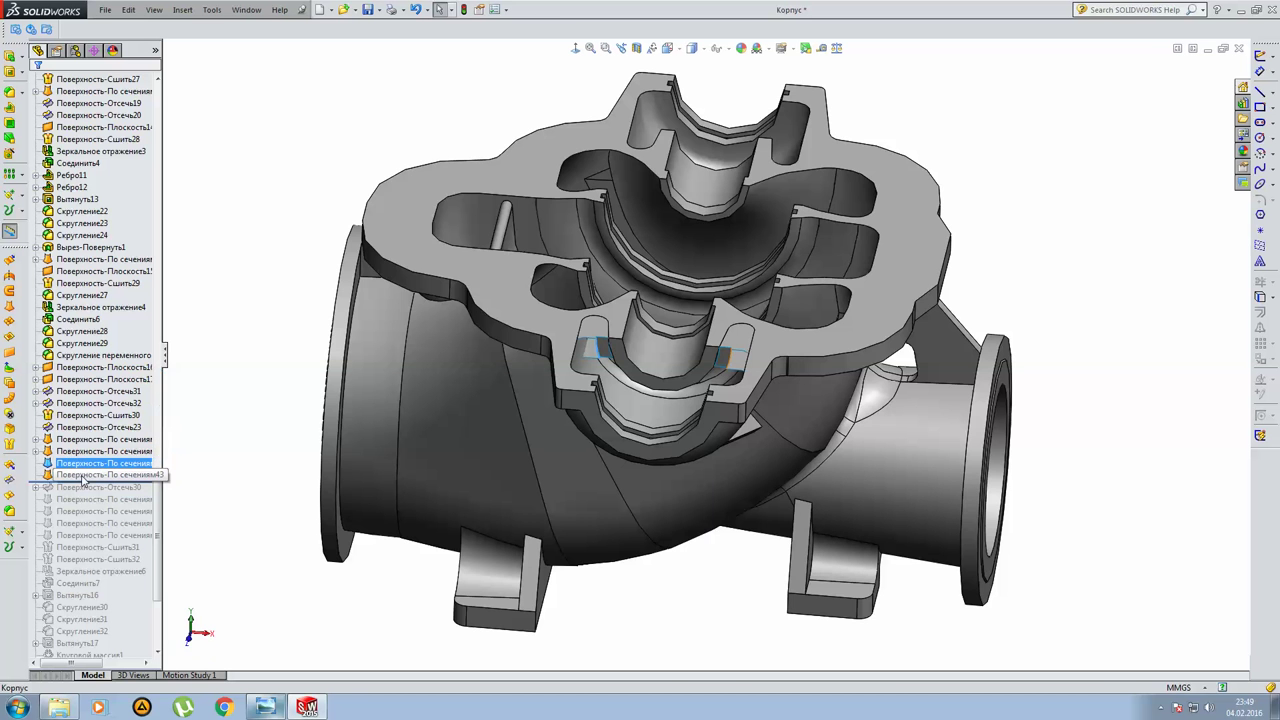
Orbit the restored housing to check its top cavities, then zoom to fit the whole body.
middle_click_drag(617, 401, 549, 317)
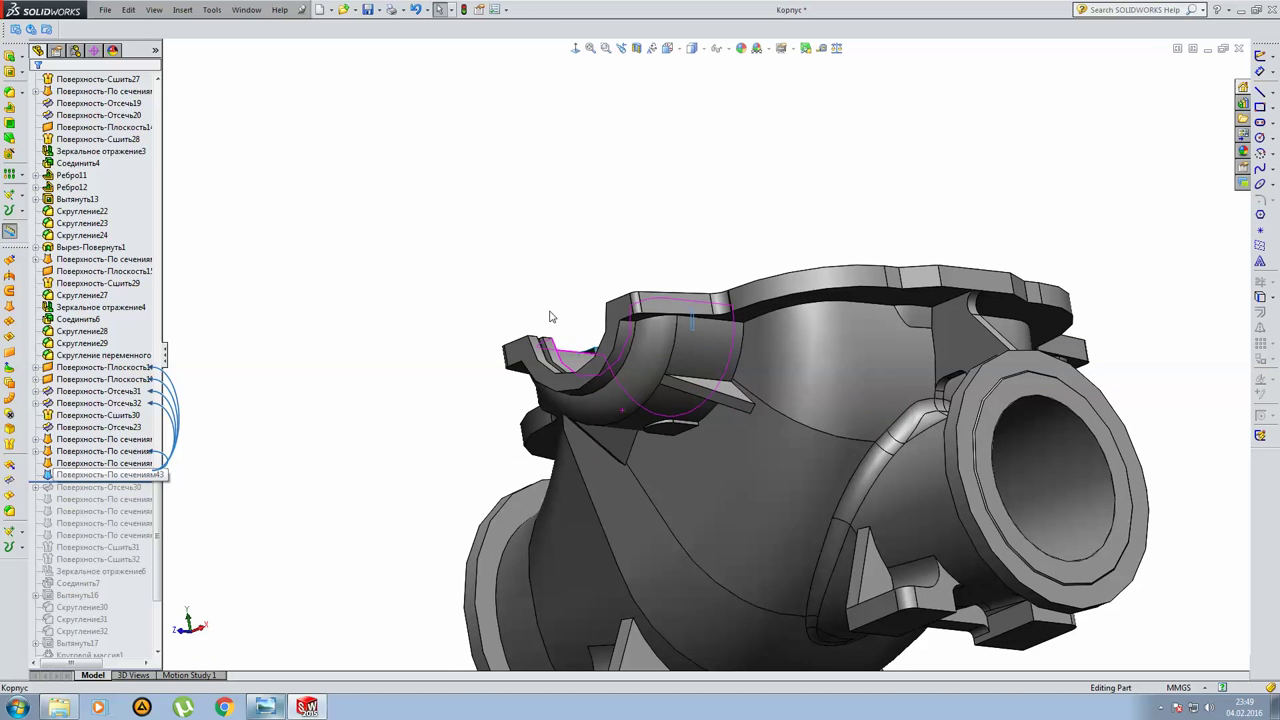
scroll(596, 398, "up", 3)
middle_click_drag(596, 398, 647, 512)
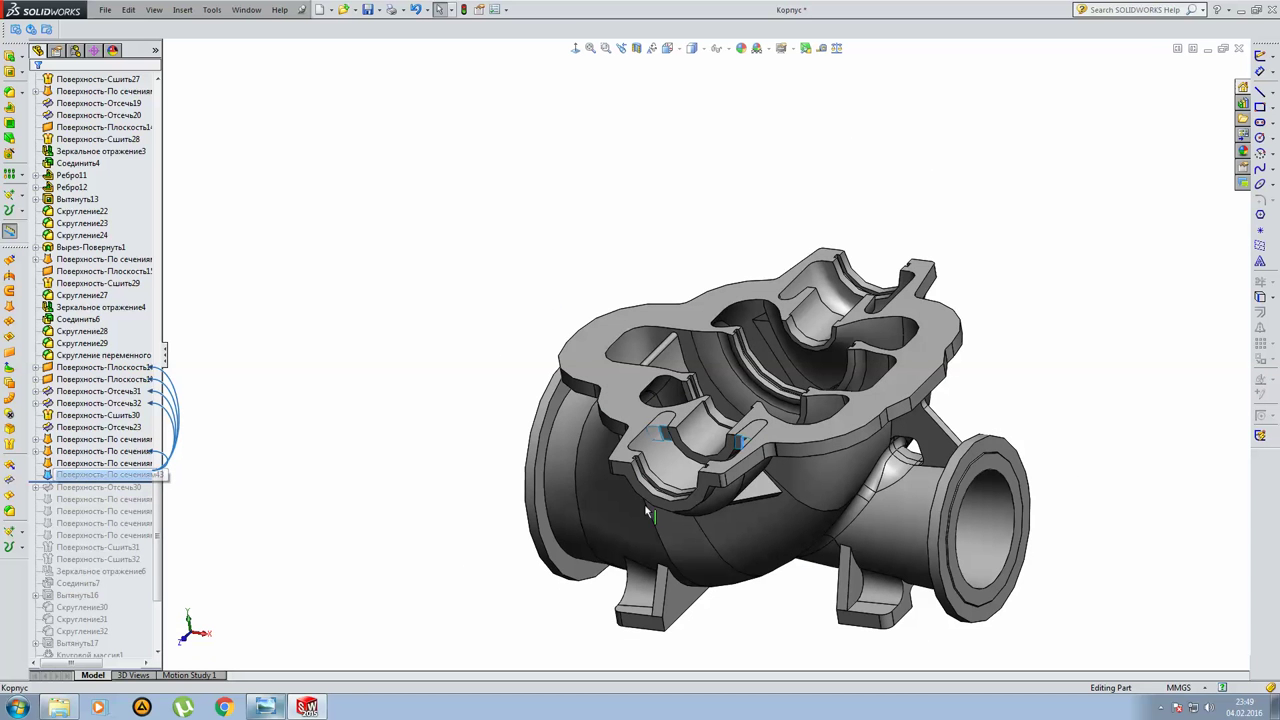
left_click(576, 48)
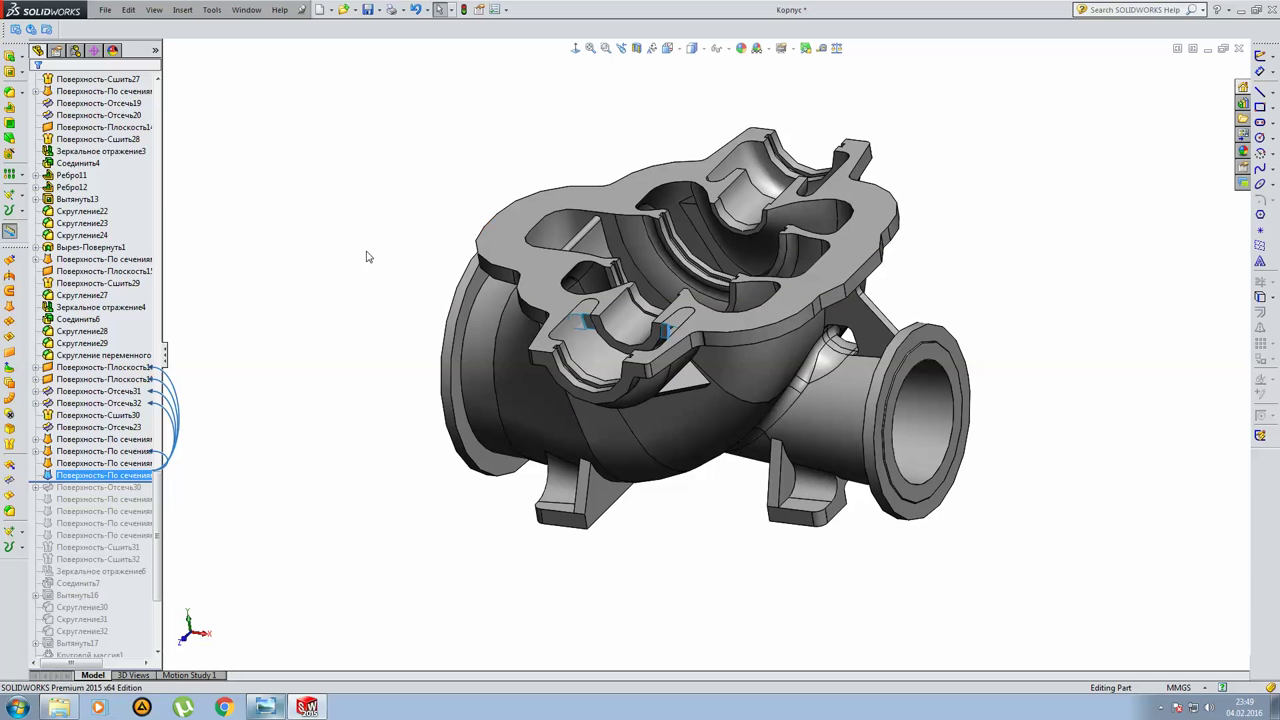
left_click(141, 485)
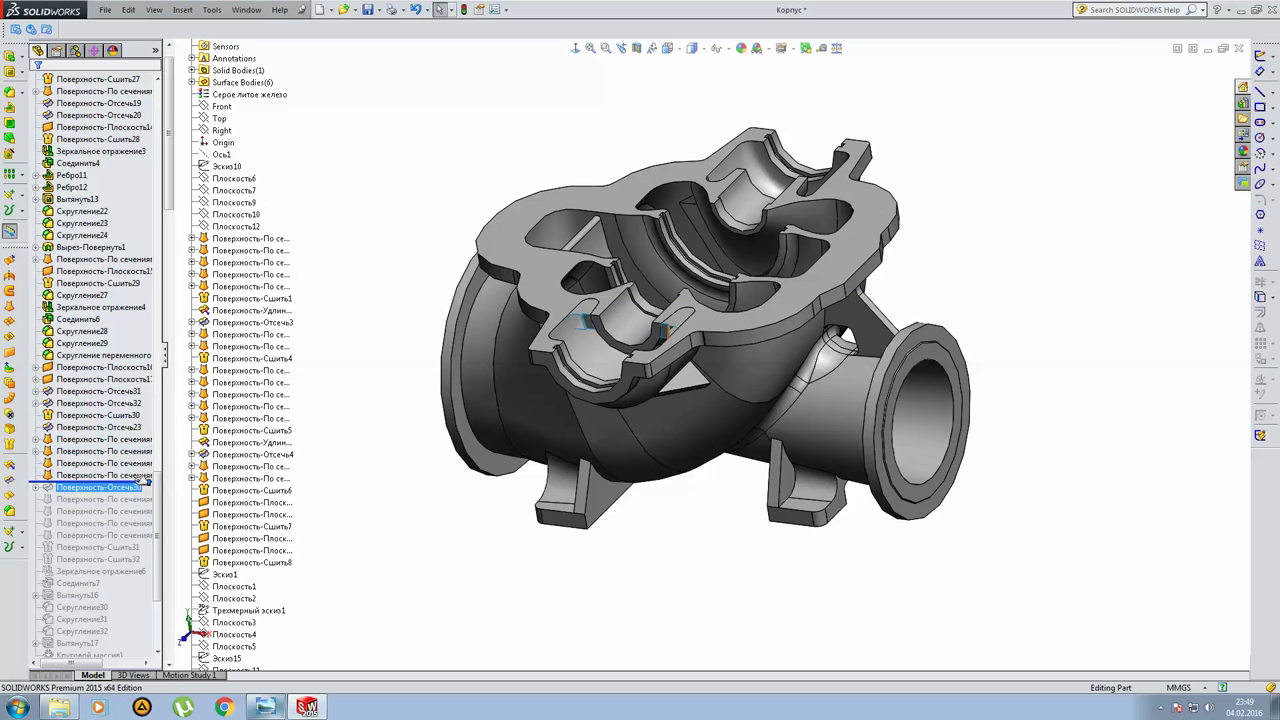
Roll the history forward past Поверхность-Отсечь30 to Поверхность-Сшить32.
left_click(119, 490)
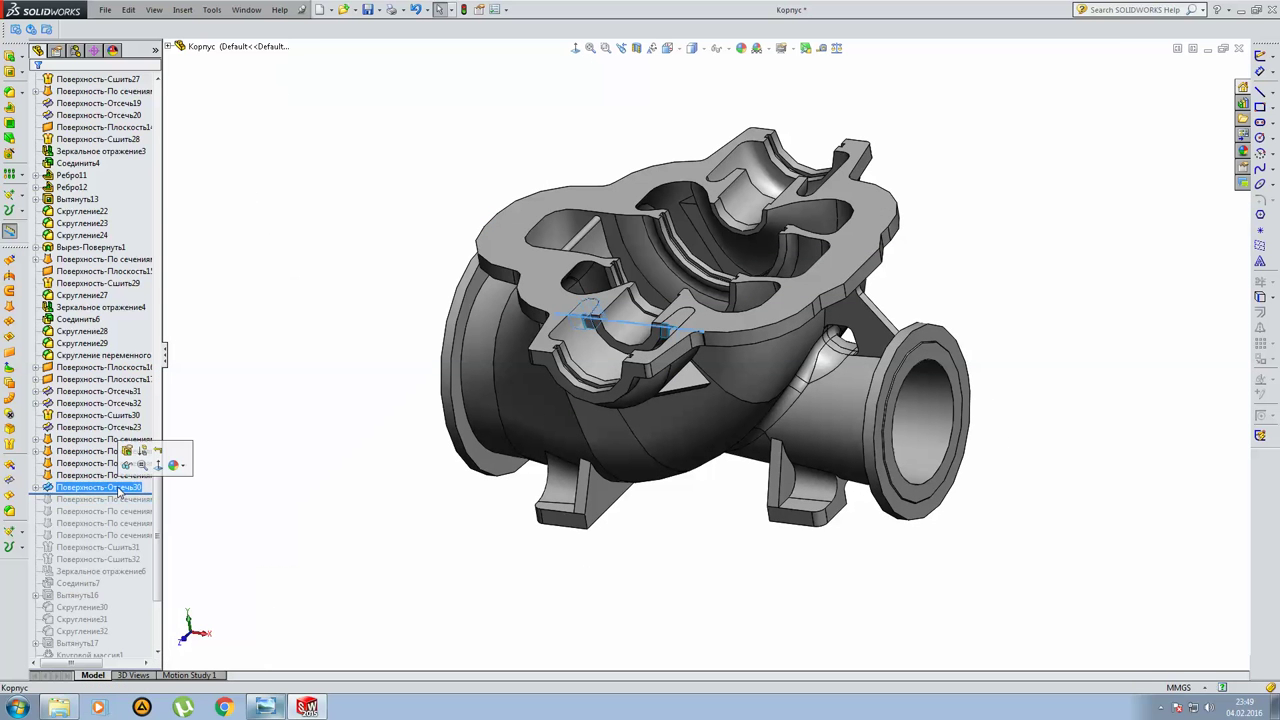
left_click(274, 300)
scroll(116, 447, "down", 2)
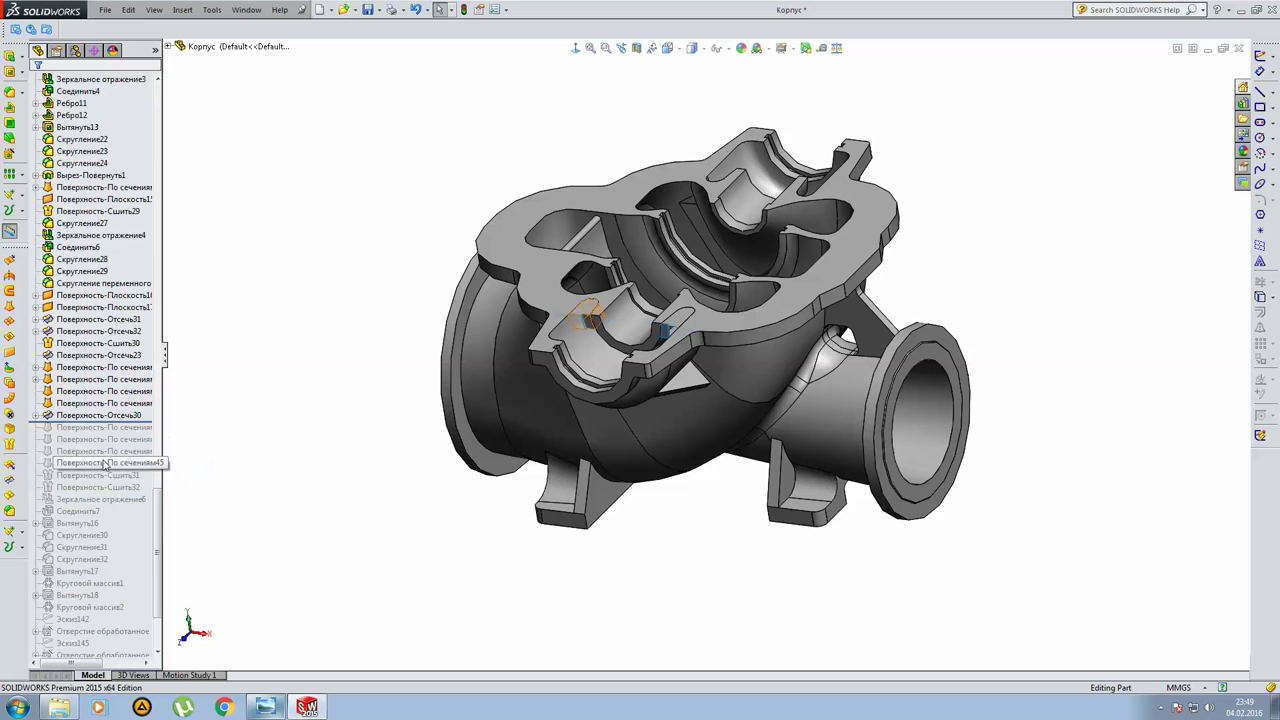
left_click_drag(133, 424, 118, 491)
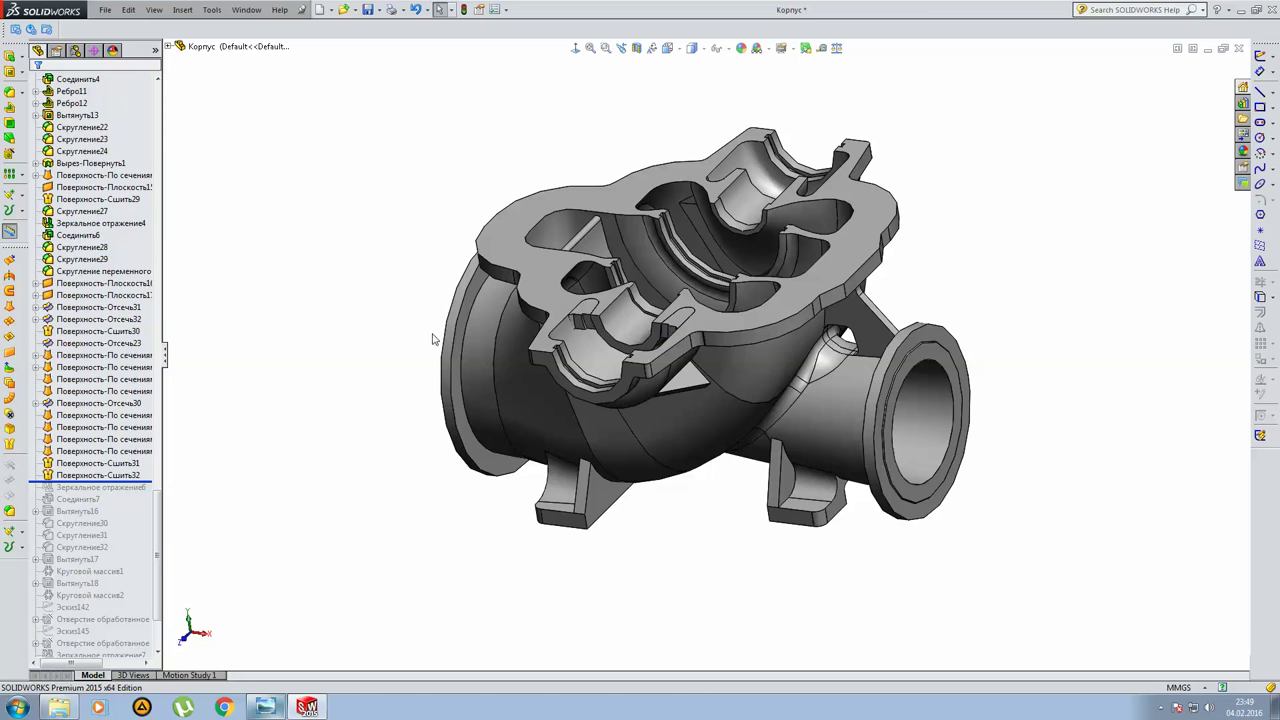
scroll(582, 322, "down", 5)
middle_click_drag(632, 328, 494, 318)
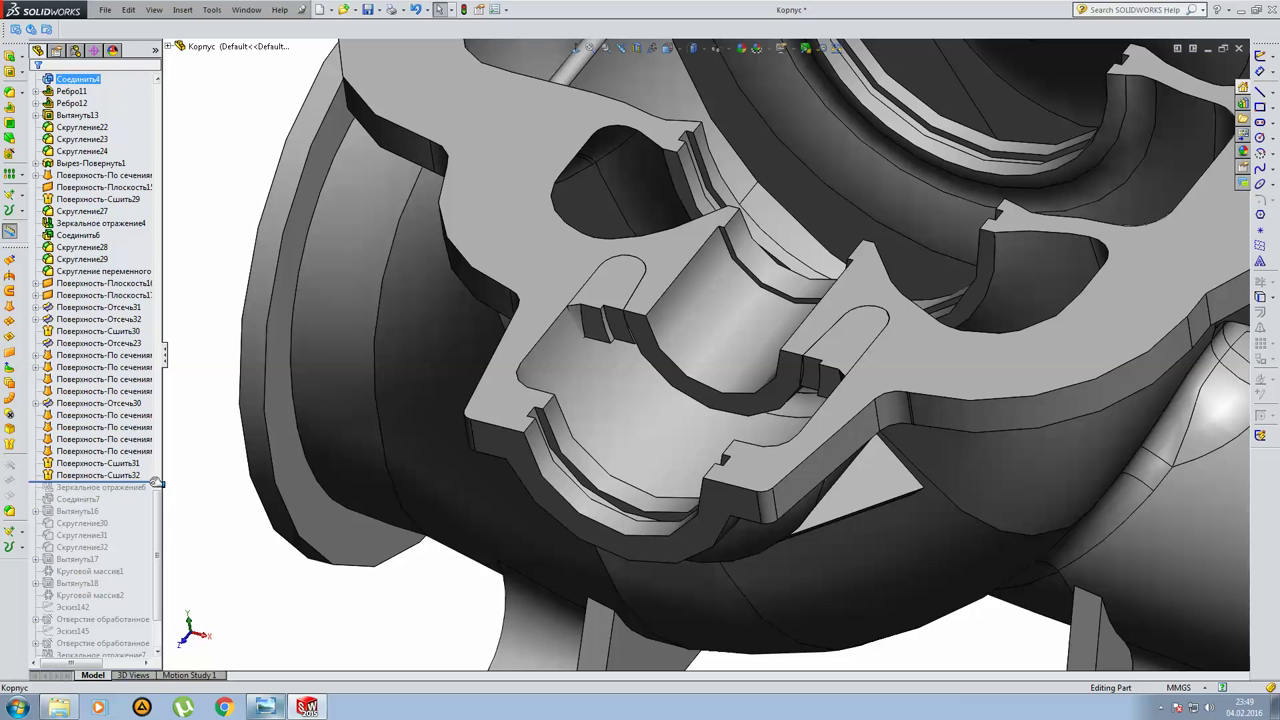
Roll the history forward through the mirror and join features, viewing the whole casing.
left_click_drag(155, 482, 155, 505)
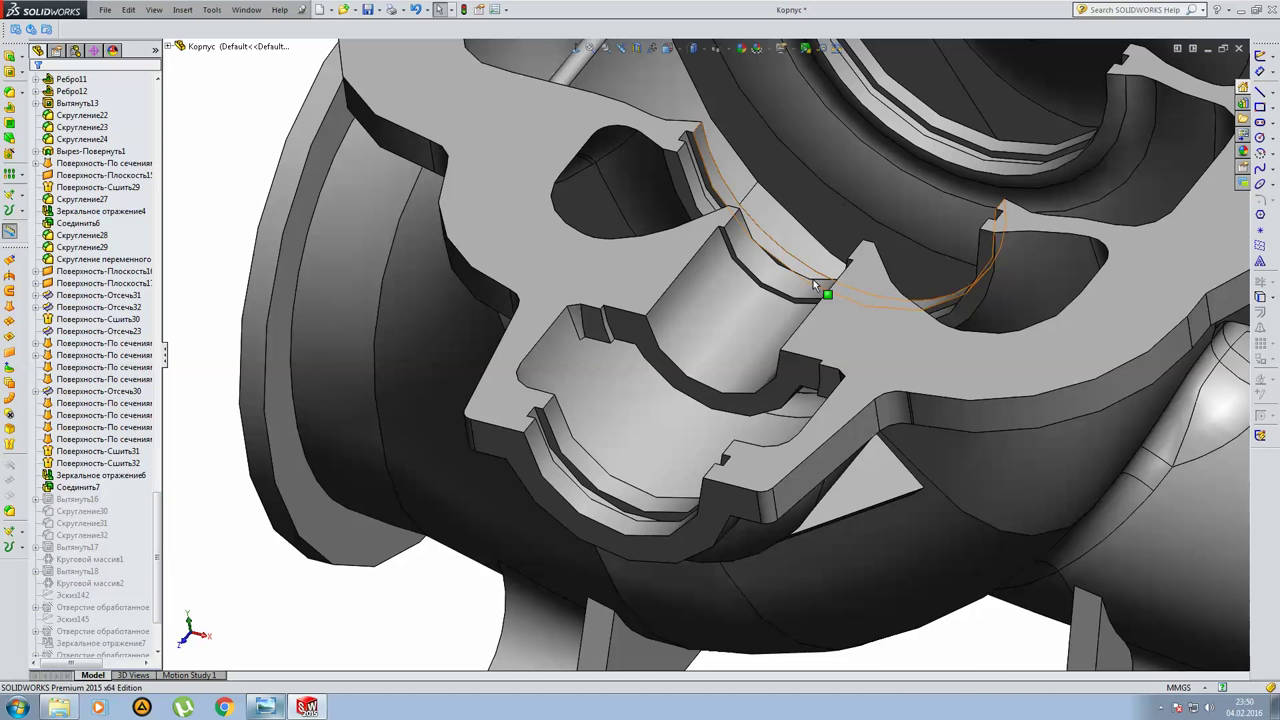
scroll(813, 279, "up", 3)
middle_click_drag(815, 285, 816, 343)
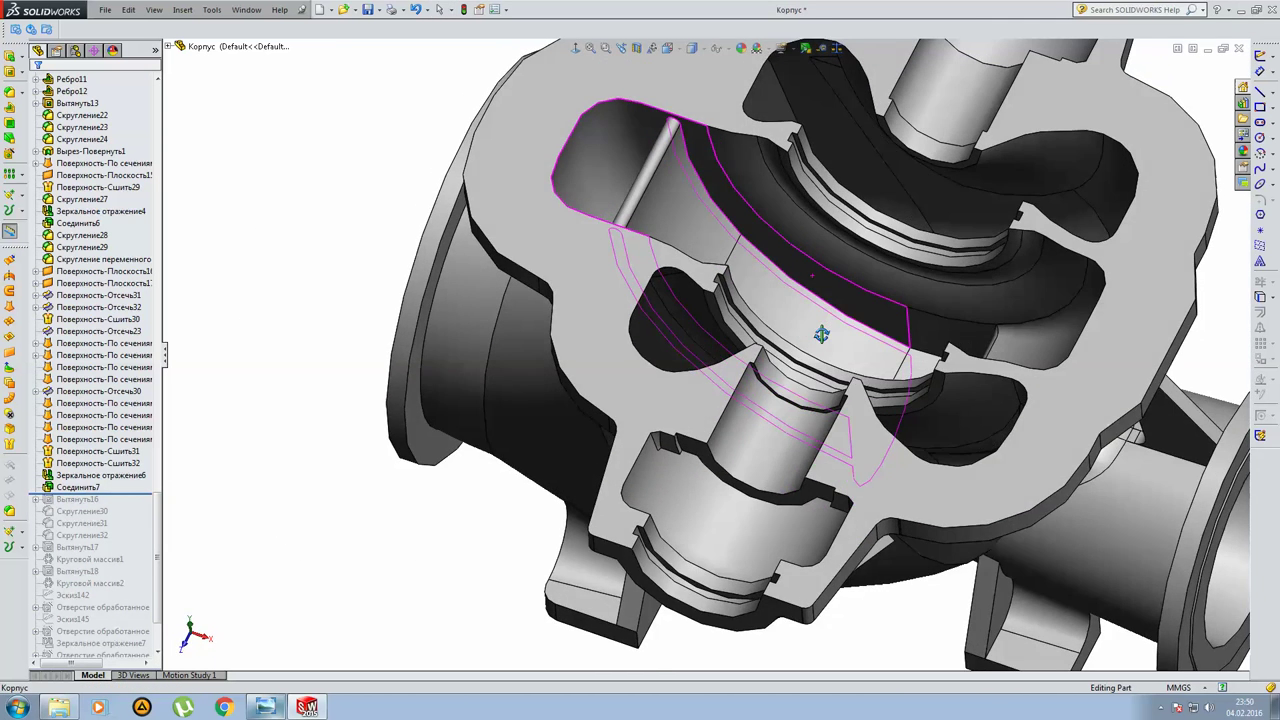
scroll(816, 343, "up", 2)
scroll(858, 137, "down", 3)
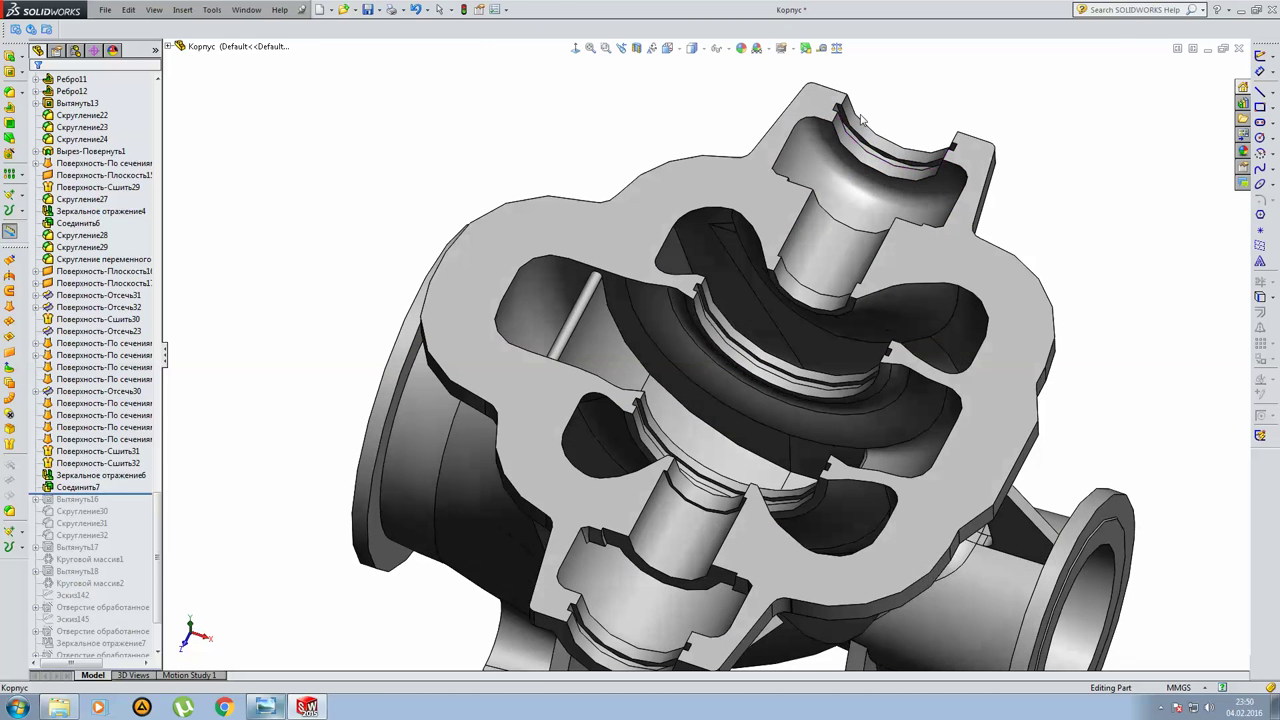
scroll(592, 576, "down", 3)
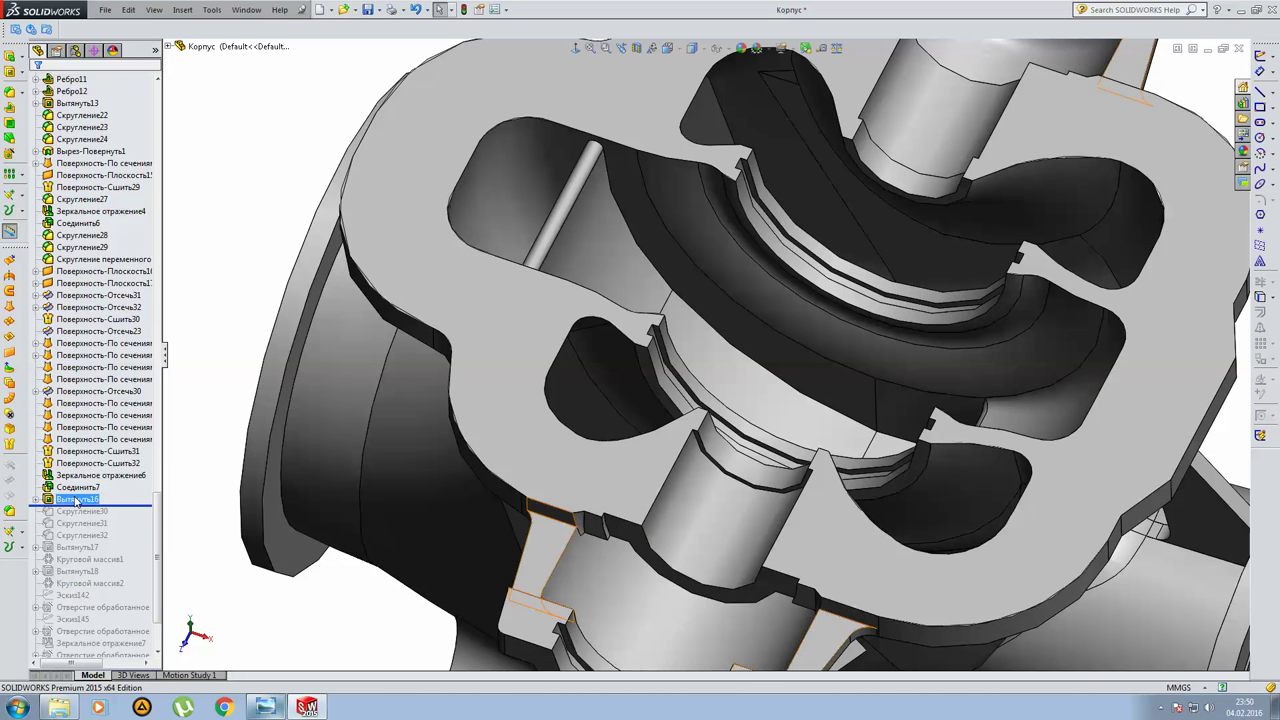
Roll forward past Вытянуть16 to restore fillet Скругление30, orbiting to check the side flange.
left_click(78, 499)
scroll(533, 427, "up", 3)
scroll(533, 427, "up", 2)
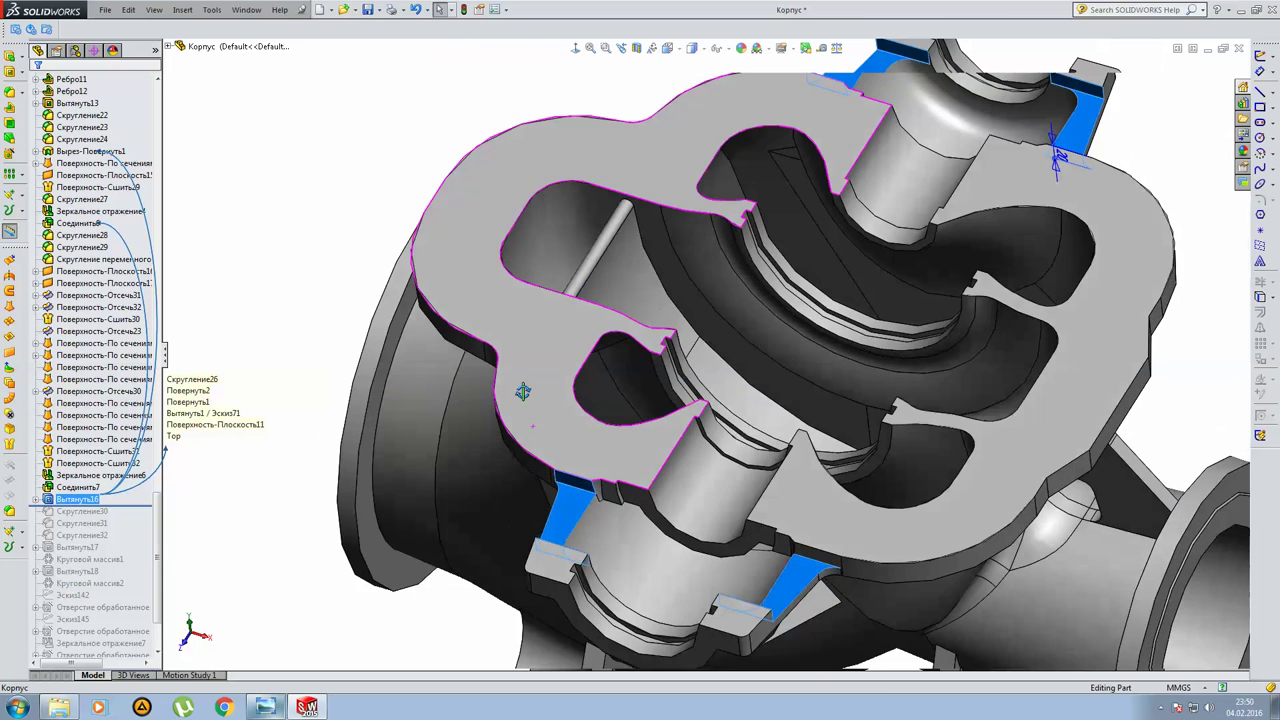
scroll(579, 374, "up", 1)
mouse_move(629, 284)
middle_mouse_down()
mouse_move(545, 362)
mouse_move(222, 447)
middle_mouse_up()
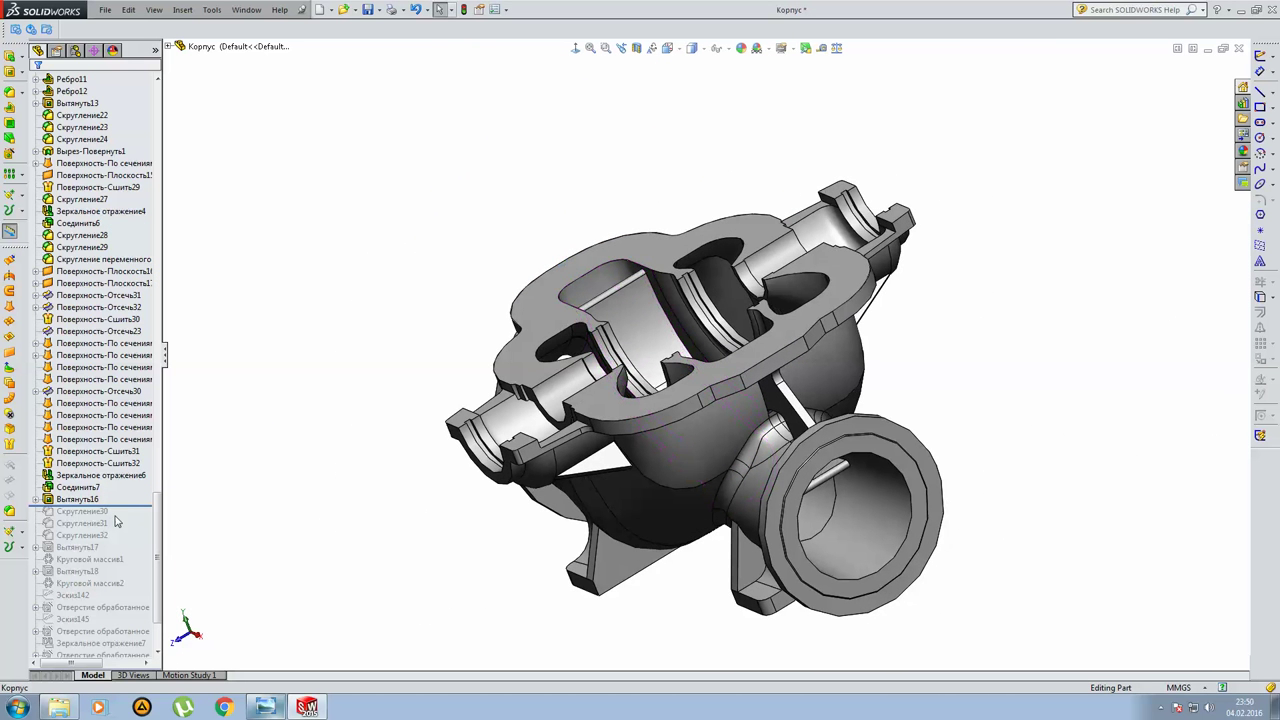
left_click_drag(127, 510, 125, 535)
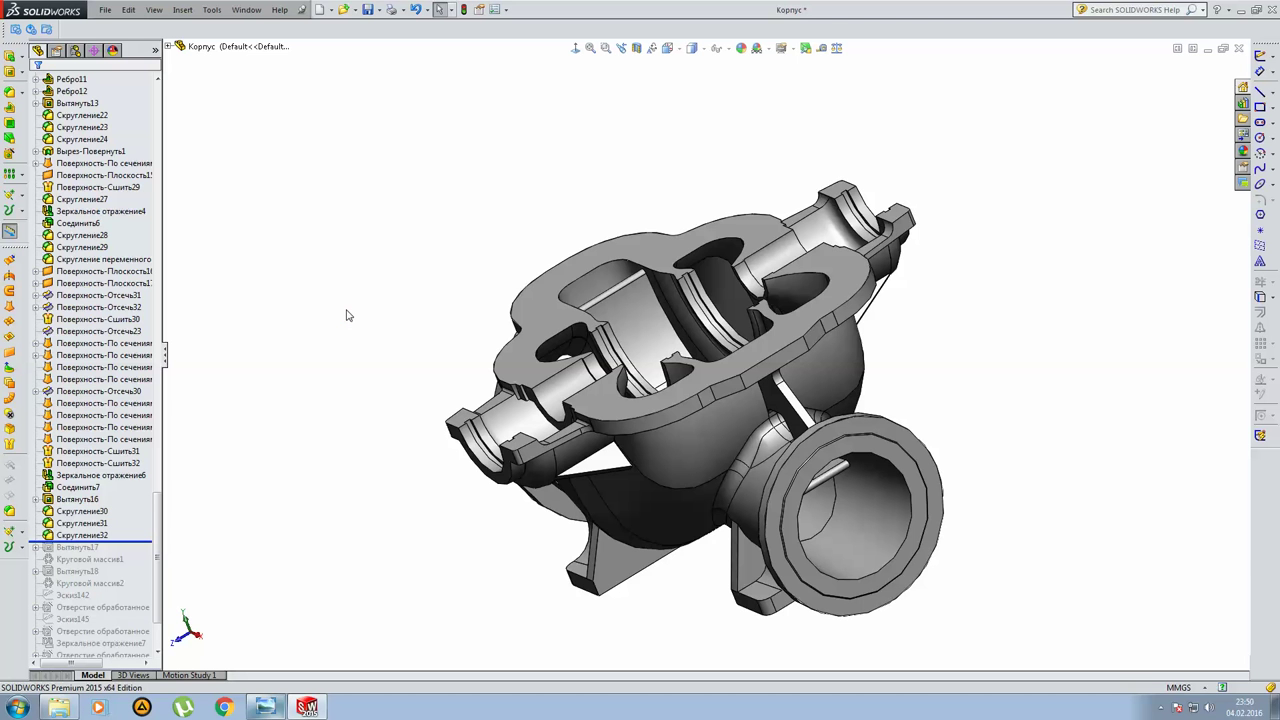
scroll(95, 545, "down", 3)
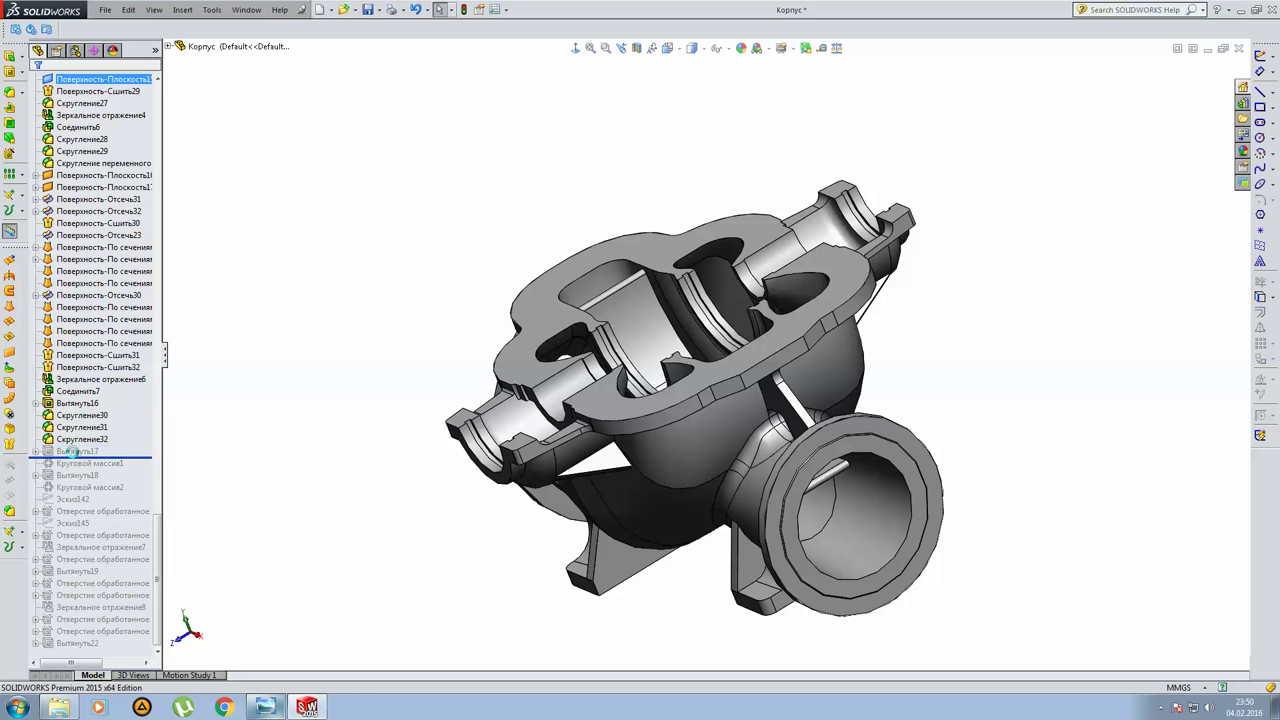
middle_click_drag(560, 360, 357, 354)
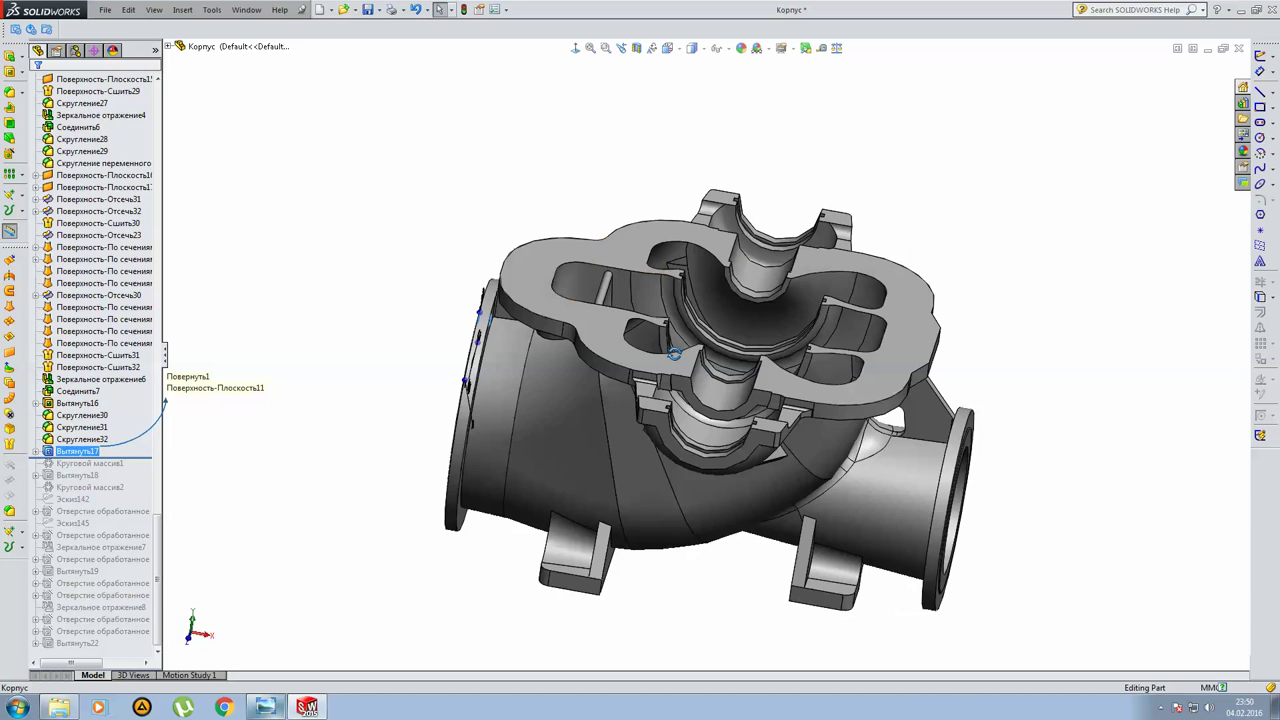
Restore the Круговой массив1 bolt-hole pattern and the Вытянуть18 extrusion.
left_click(330, 335)
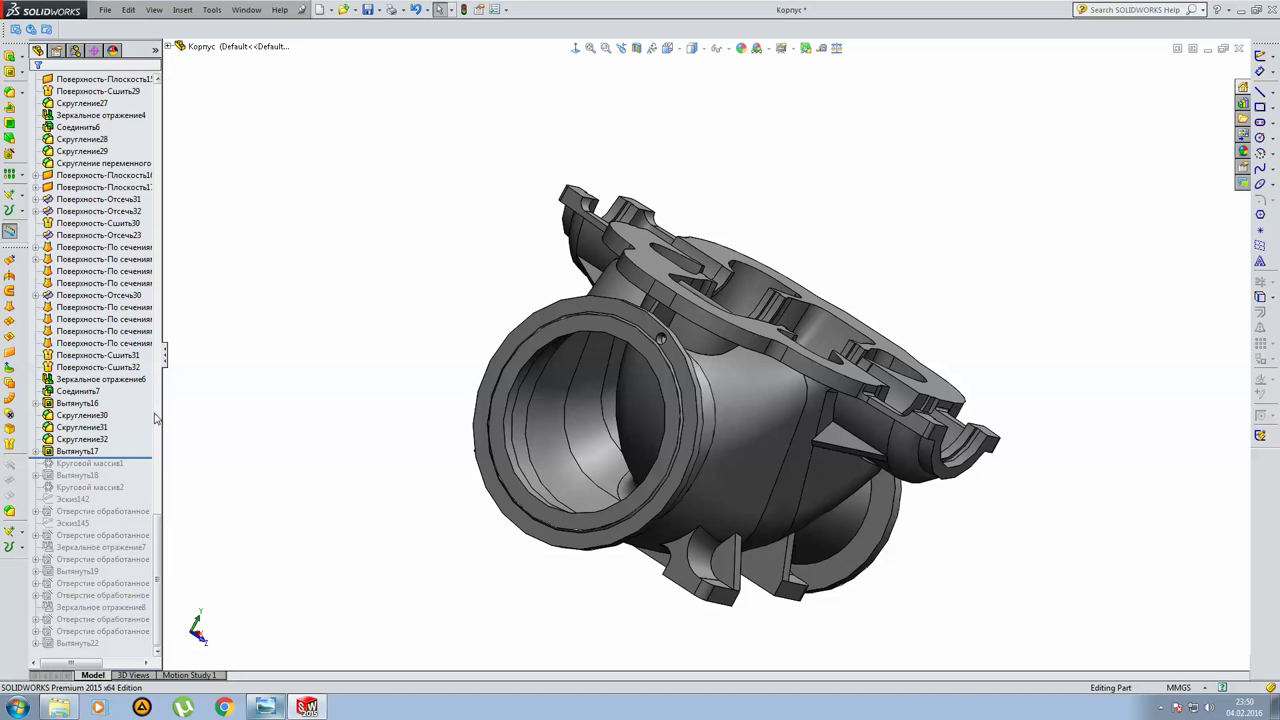
left_click_drag(140, 458, 133, 467)
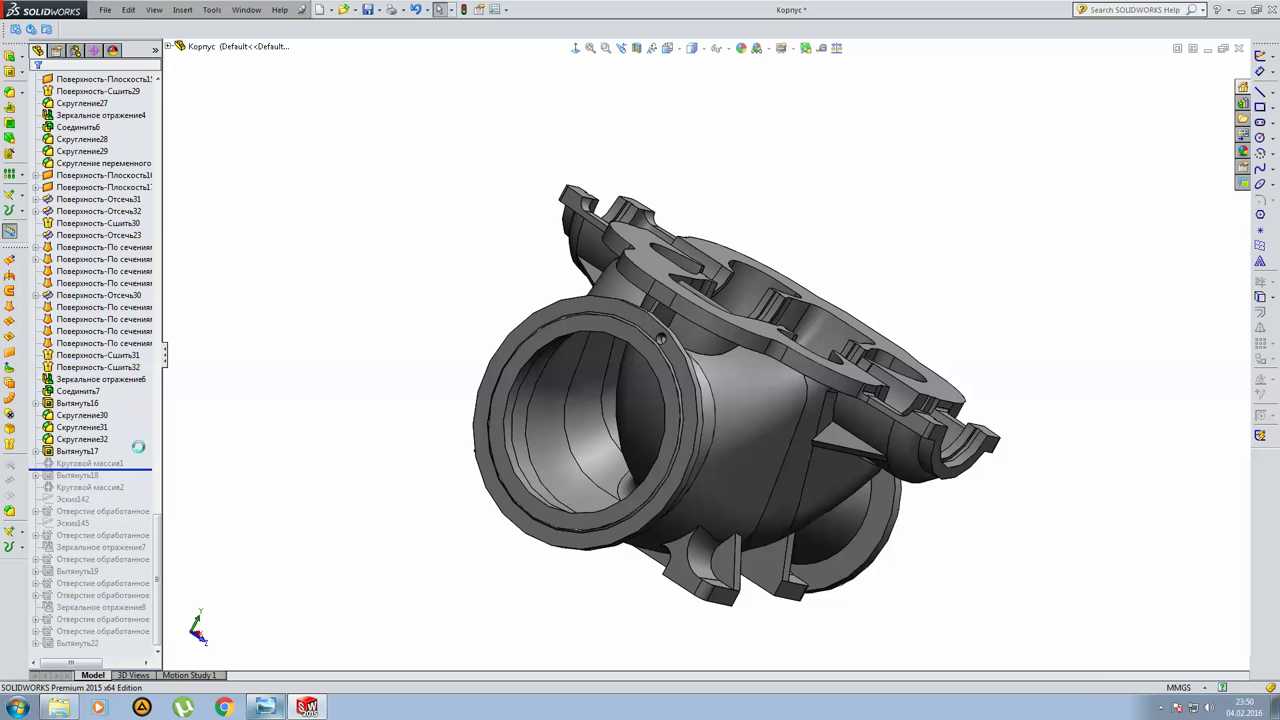
left_click_drag(137, 467, 138, 481)
left_click_drag(48, 476, 48, 481)
key("ctrl+shift+z")
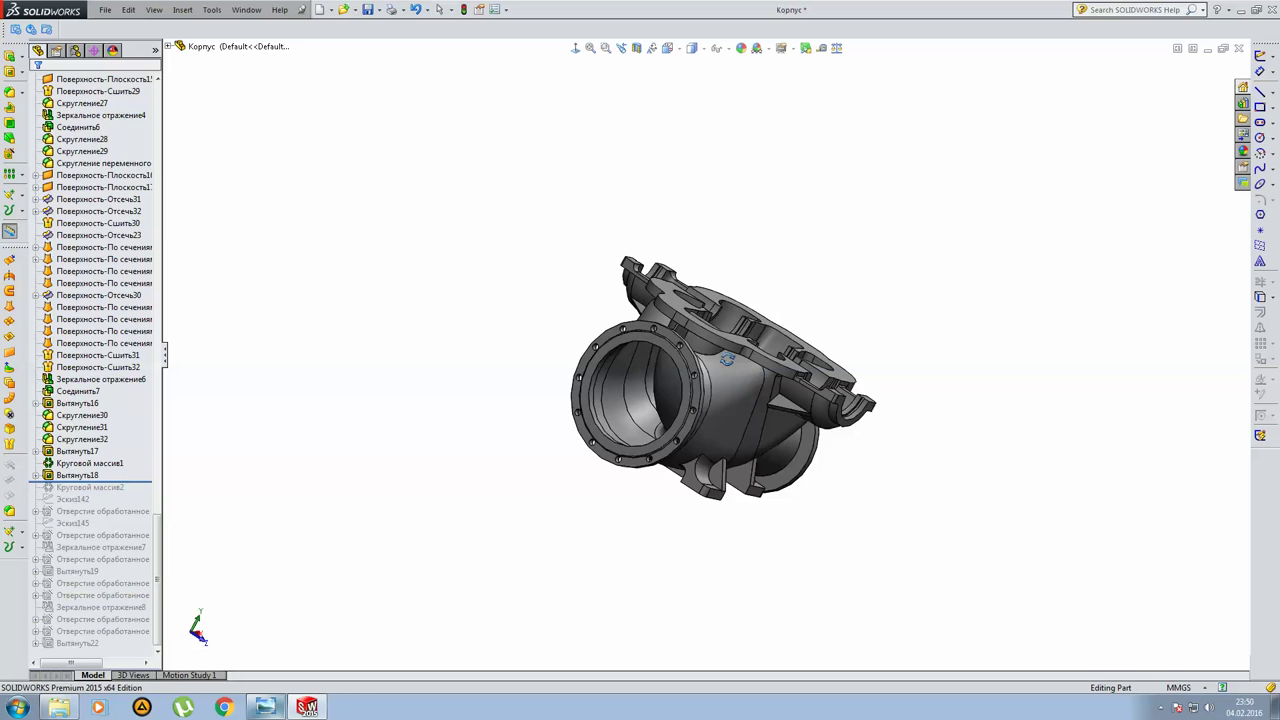
key("ctrl+shift+z")
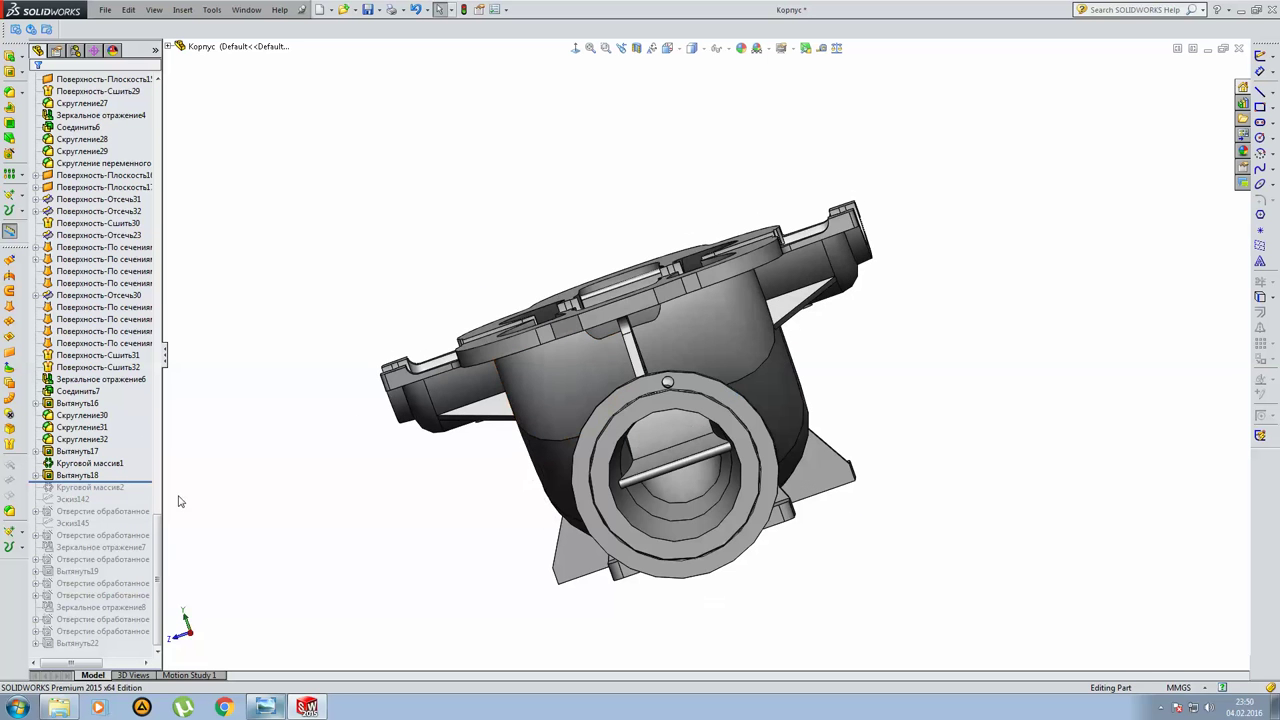
Restore the Круговой массив2 flange bolt-hole pattern and all remaining hole features.
left_click_drag(141, 492, 141, 494)
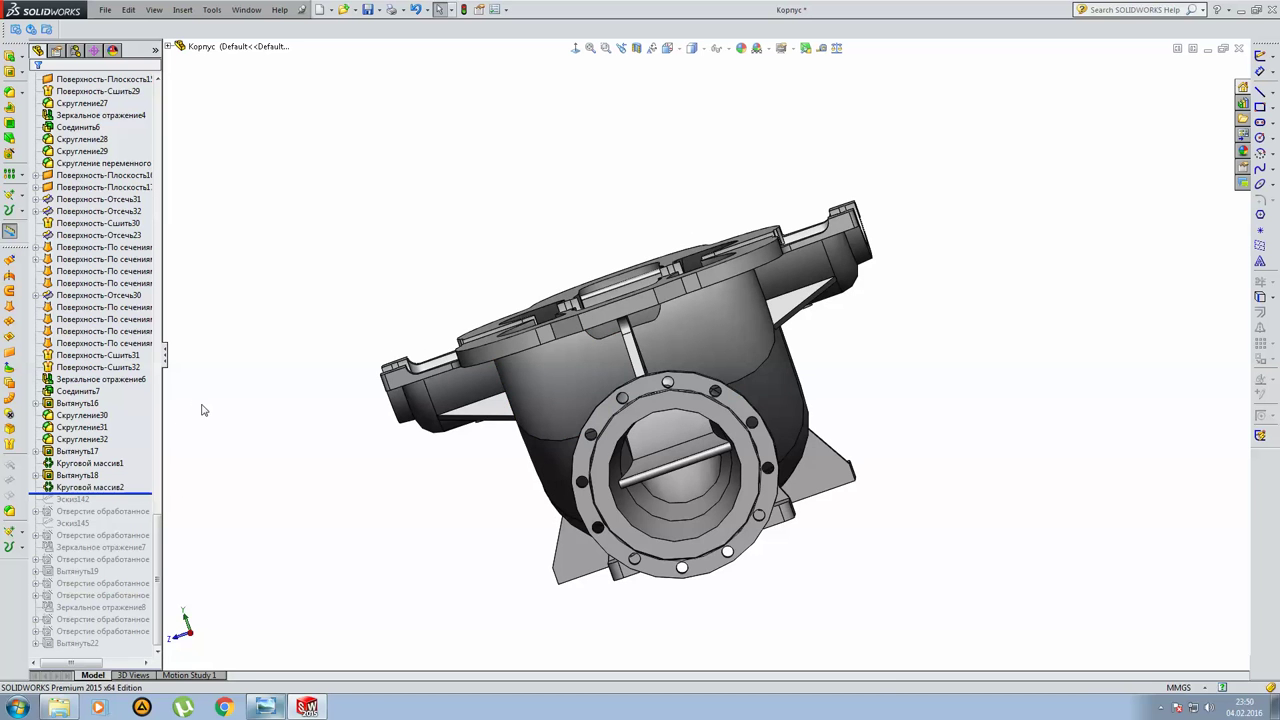
key("ctrl+shift+z")
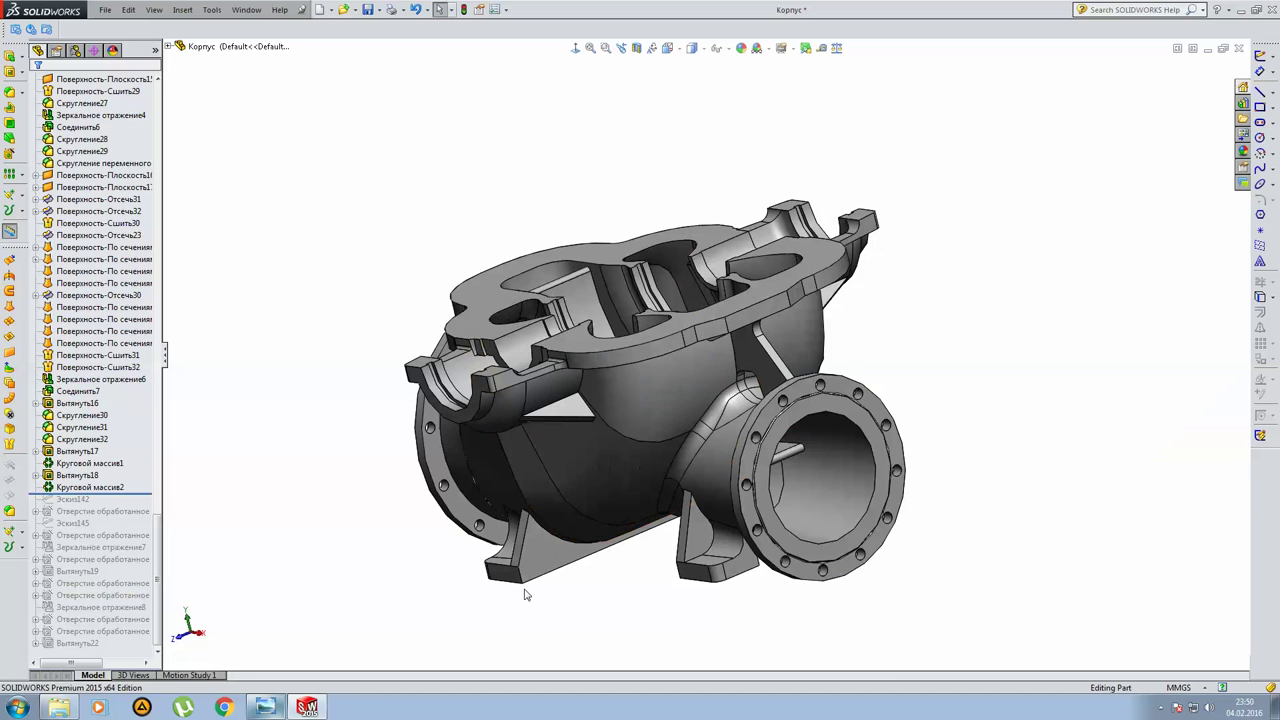
middle_click_drag(660, 506, 680, 486)
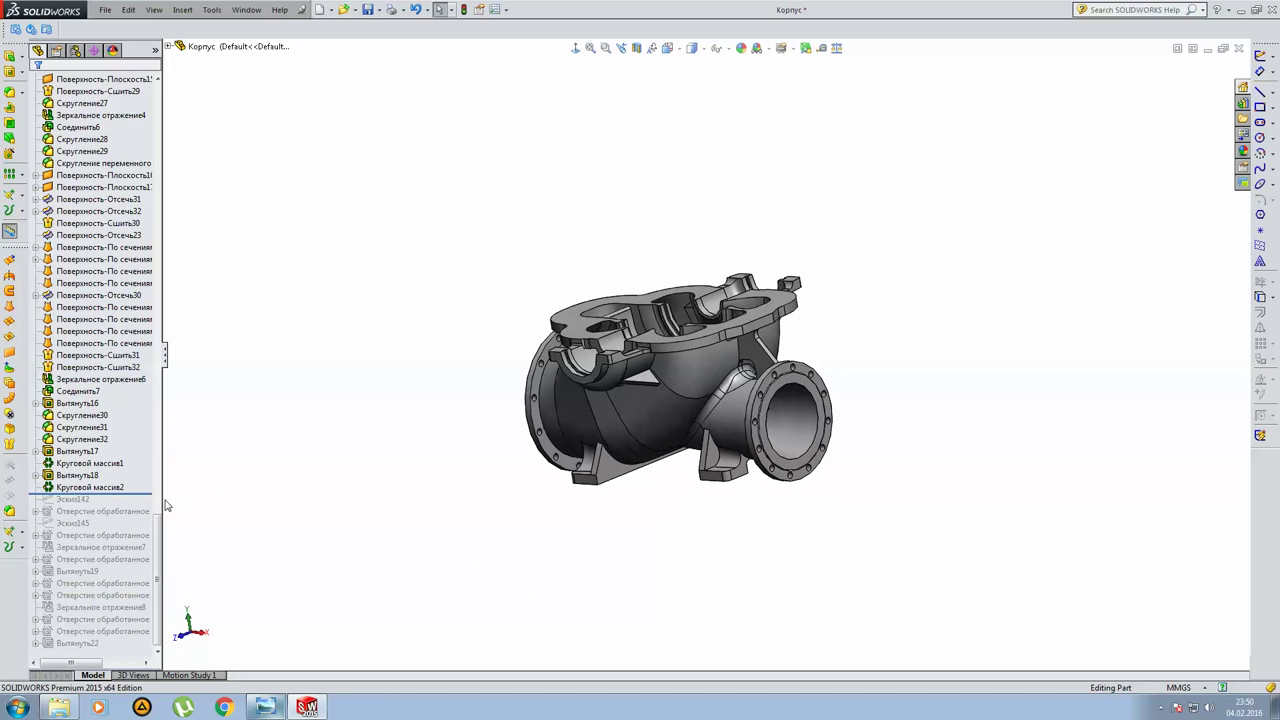
mouse_move(144, 493)
left_mouse_down()
mouse_move(114, 658)
mouse_move(103, 650)
left_mouse_up()
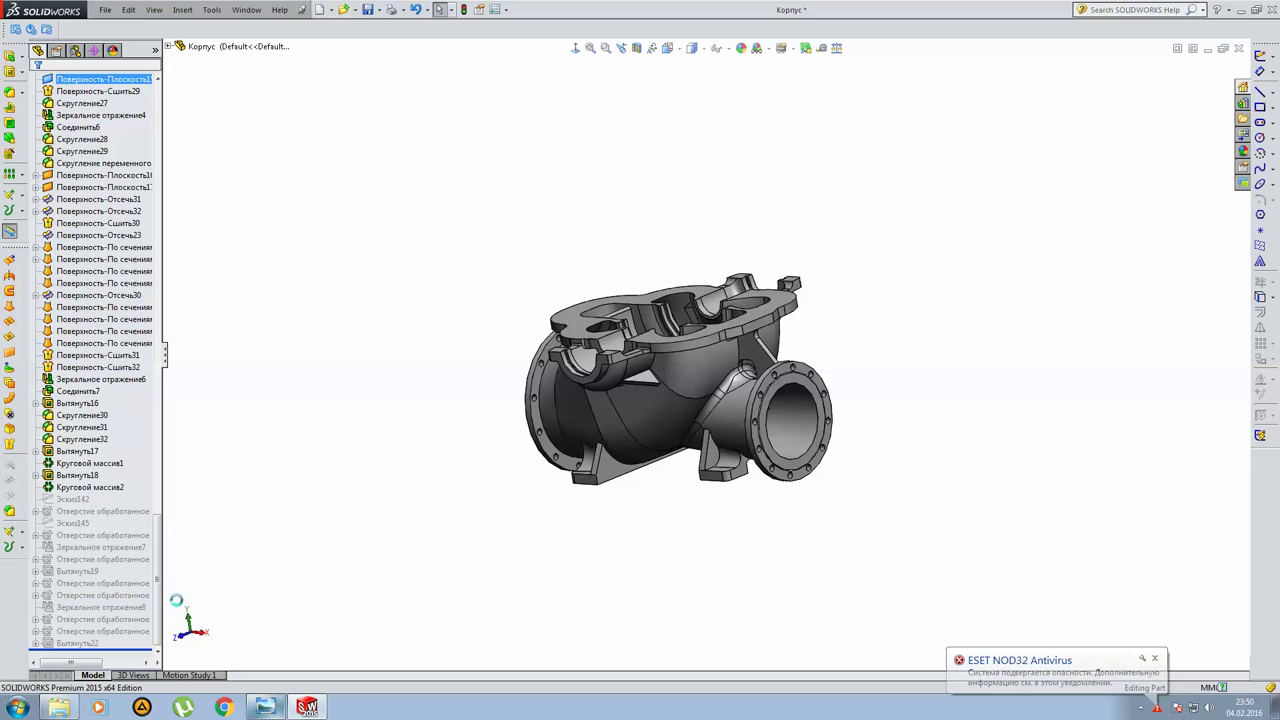
Cut the housing with a section view along the Front plane at 0.00 mm offset.
mouse_move(872, 343)
middle_mouse_down()
mouse_move(730, 366)
mouse_move(388, 352)
middle_mouse_up()
scroll(730, 366, "down", 2)
scroll(730, 366, "down", 2)
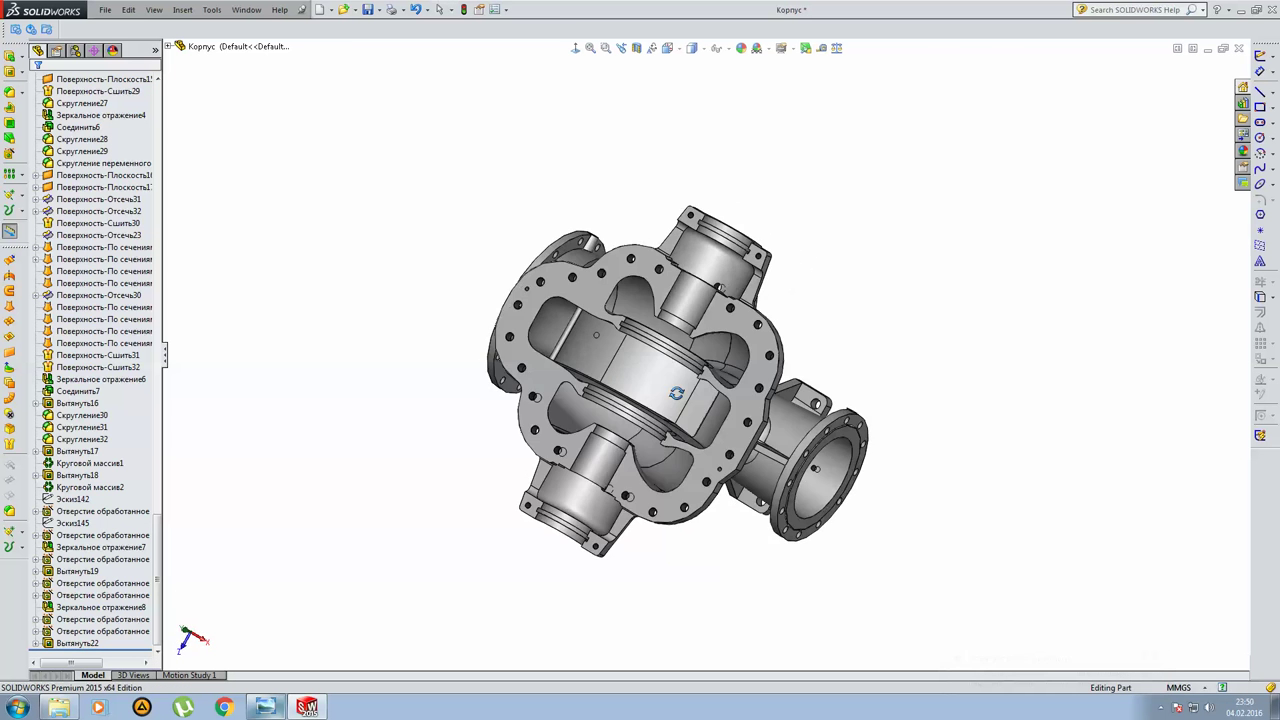
key("ctrl+2")
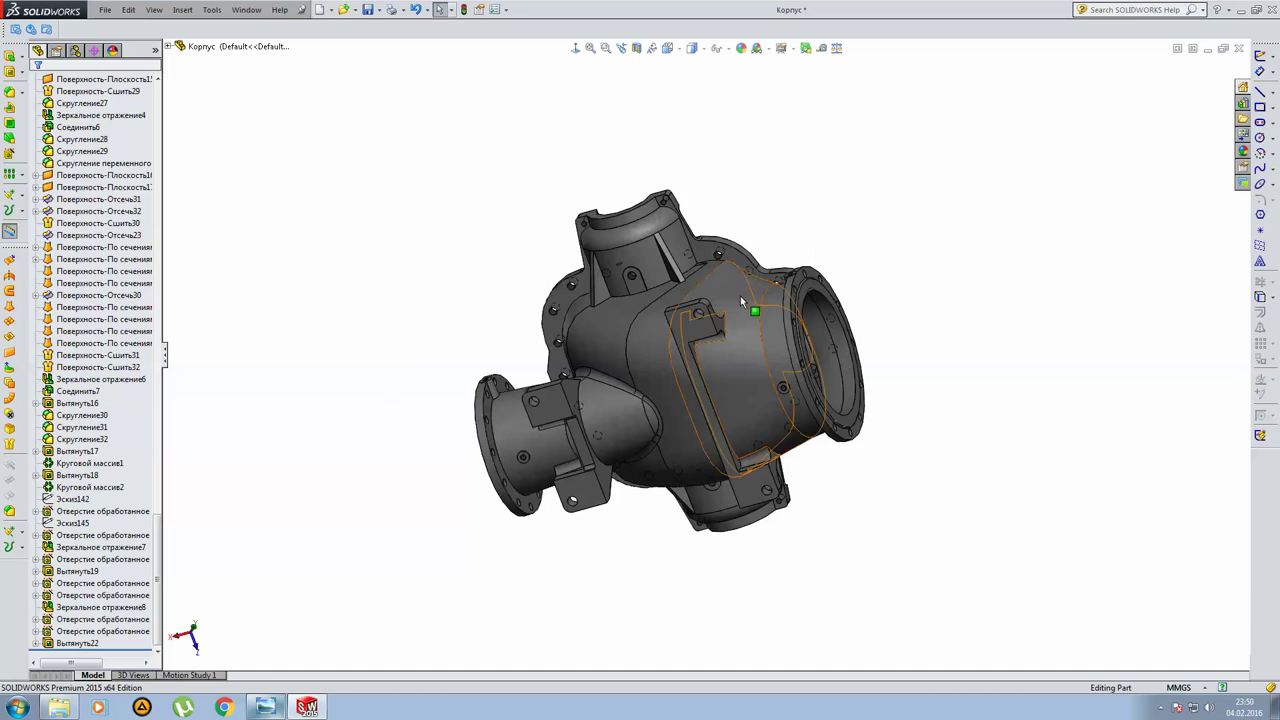
left_click(637, 49)
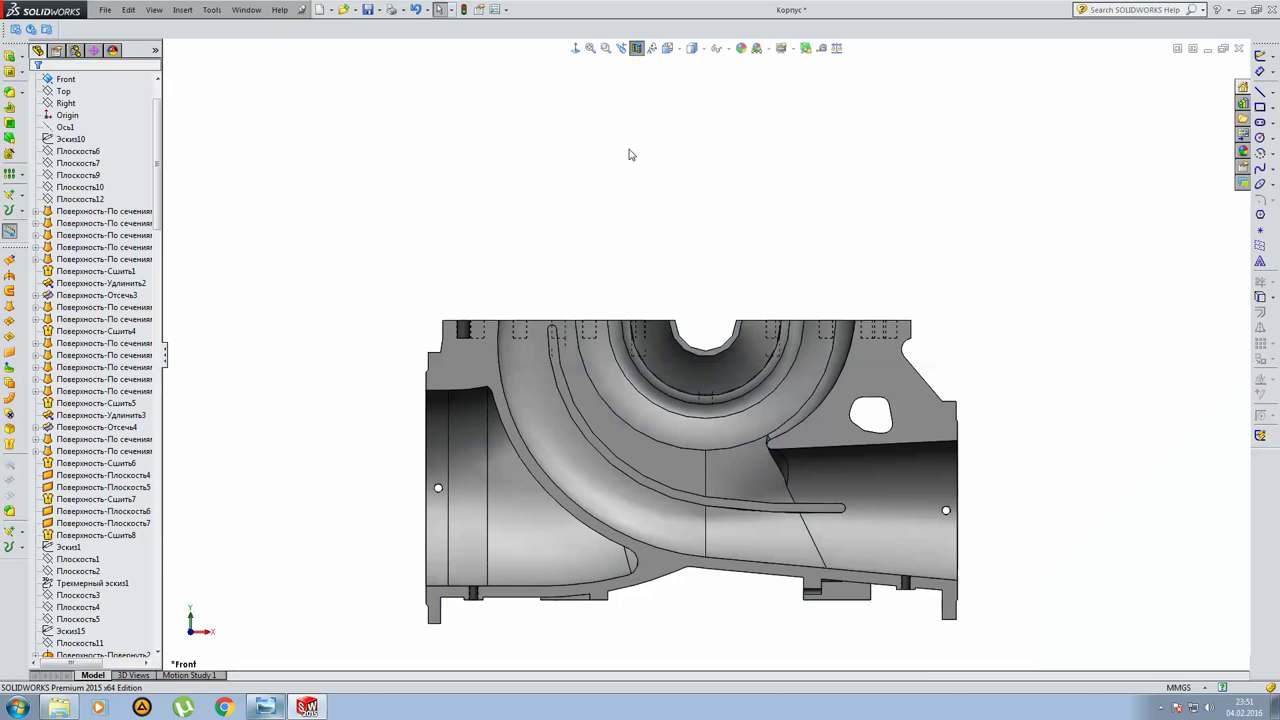
mouse_move(760, 275)
middle_mouse_down()
mouse_move(870, 322)
mouse_move(934, 263)
mouse_move(960, 289)
mouse_move(884, 456)
mouse_move(880, 586)
mouse_move(891, 557)
mouse_move(851, 292)
middle_mouse_up()
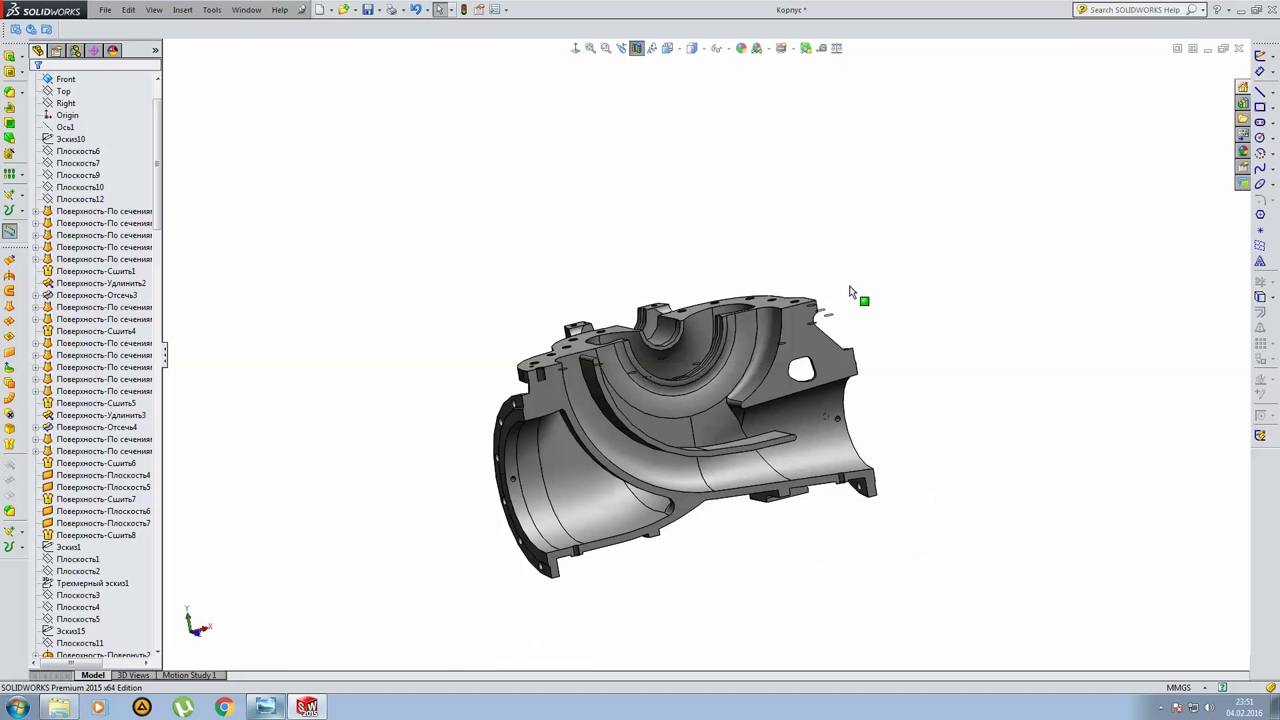
left_click(637, 49)
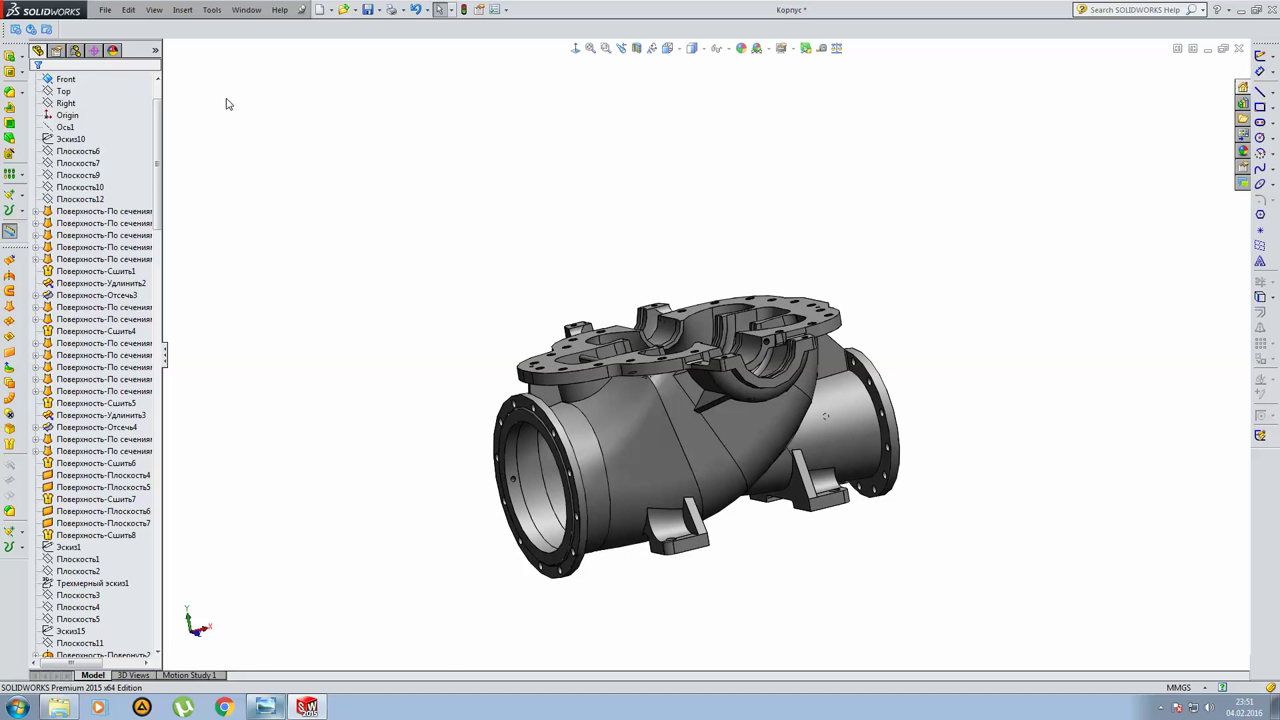
left_click(635, 49)
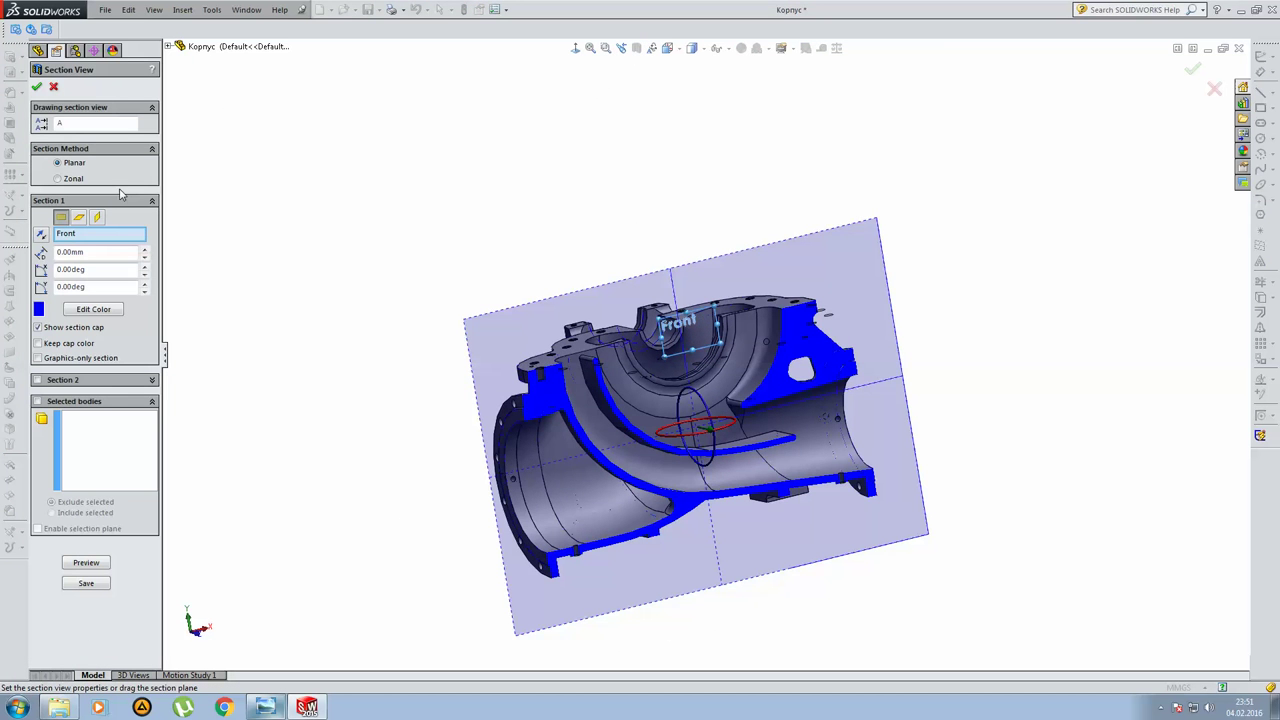
Switch the section cut to the Right plane and view the cut faces normal, from the left.
left_click(79, 216)
left_click(97, 217)
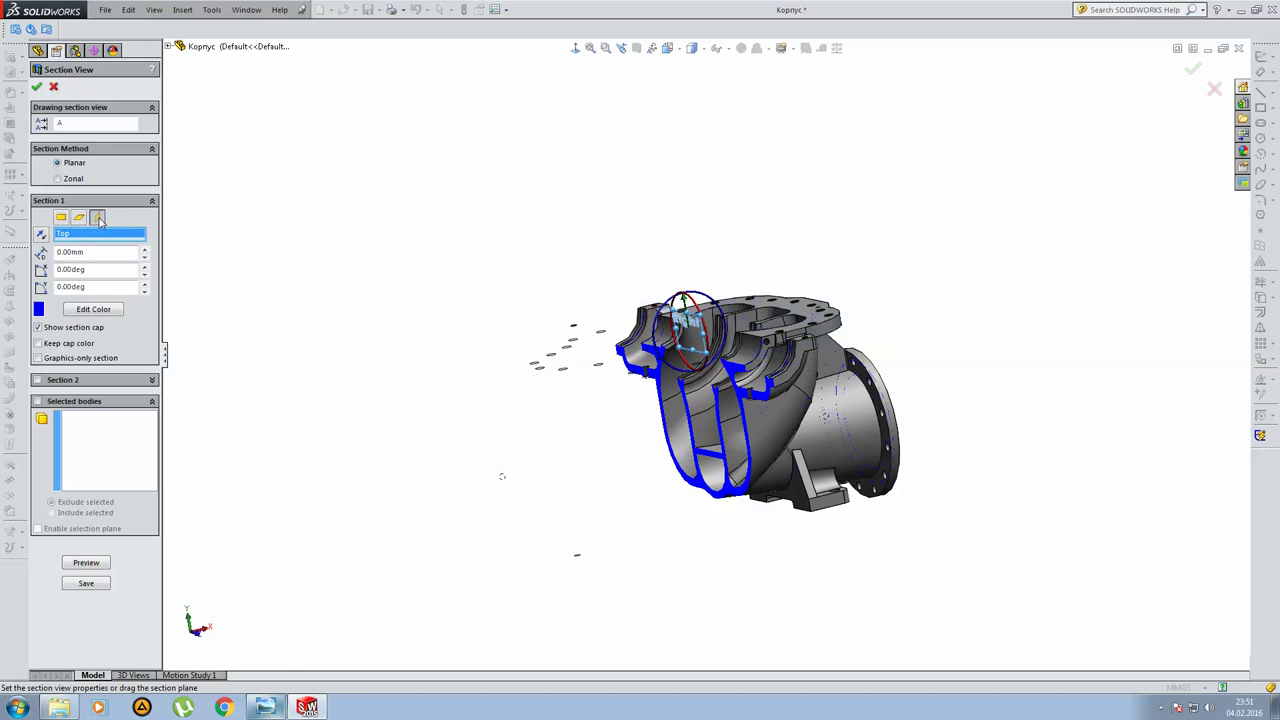
left_click(575, 49)
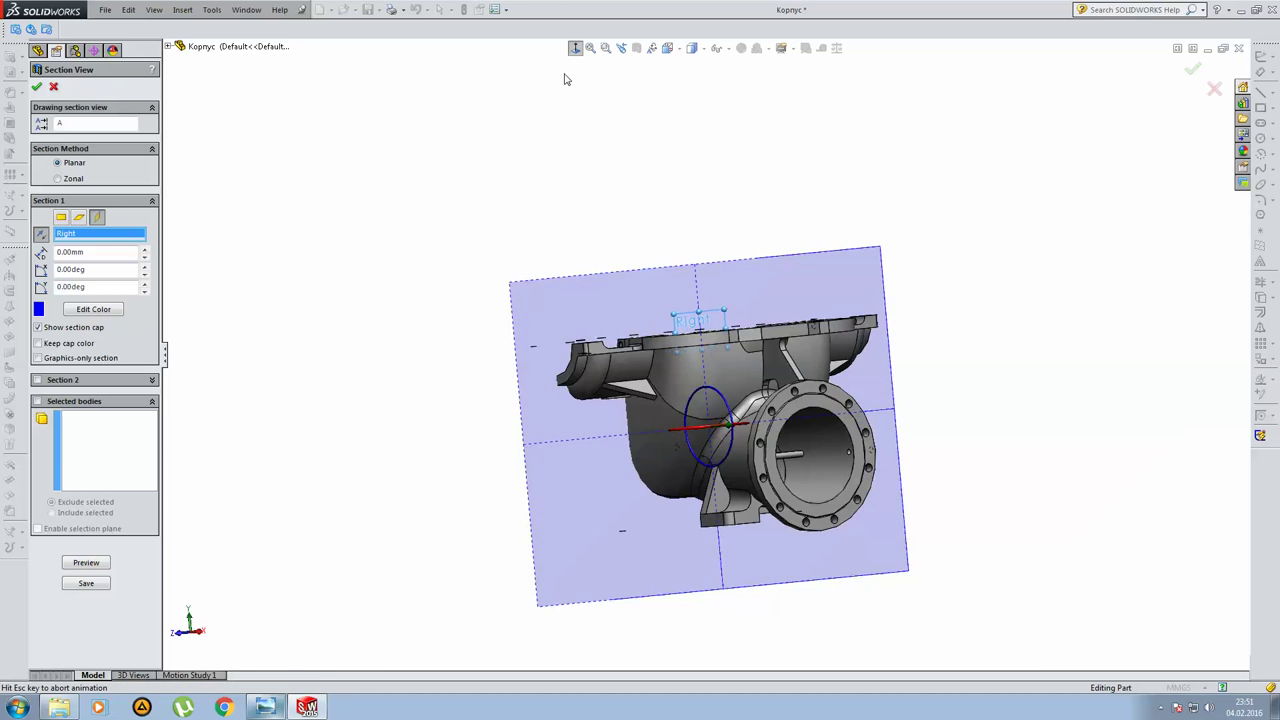
left_click(573, 50)
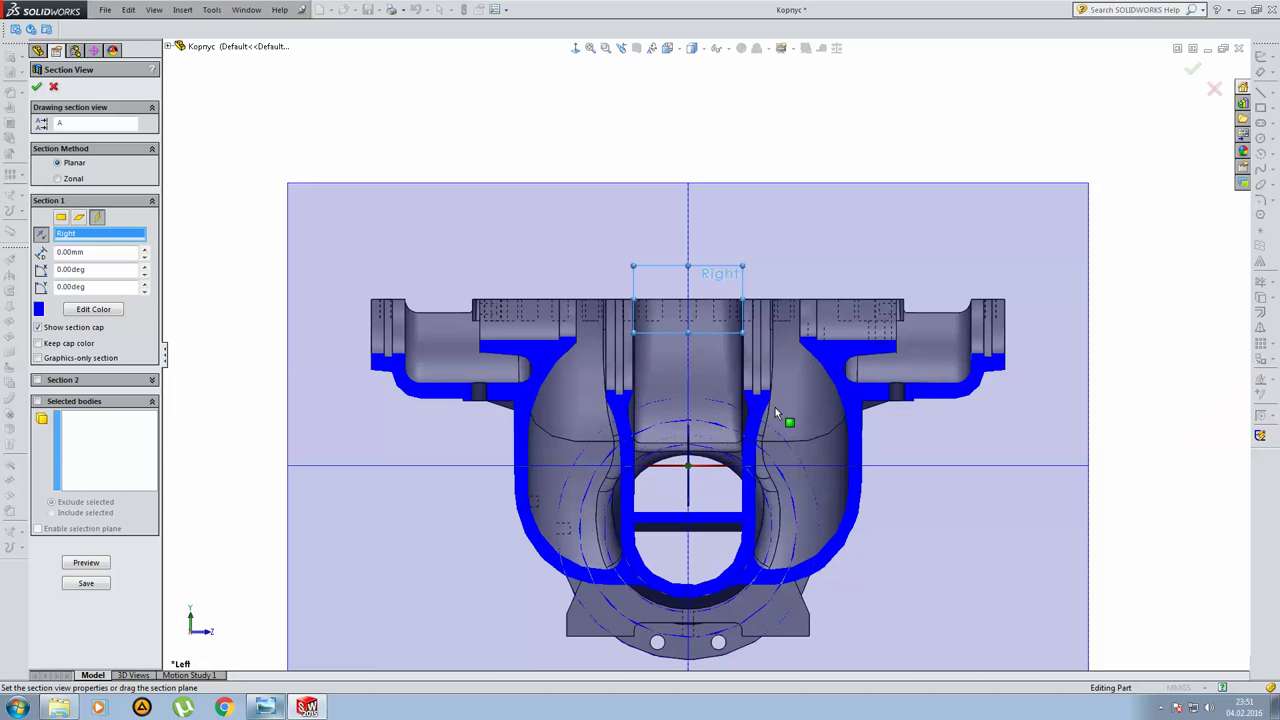
scroll(783, 385, "up", 2)
scroll(794, 509, "down", 3)
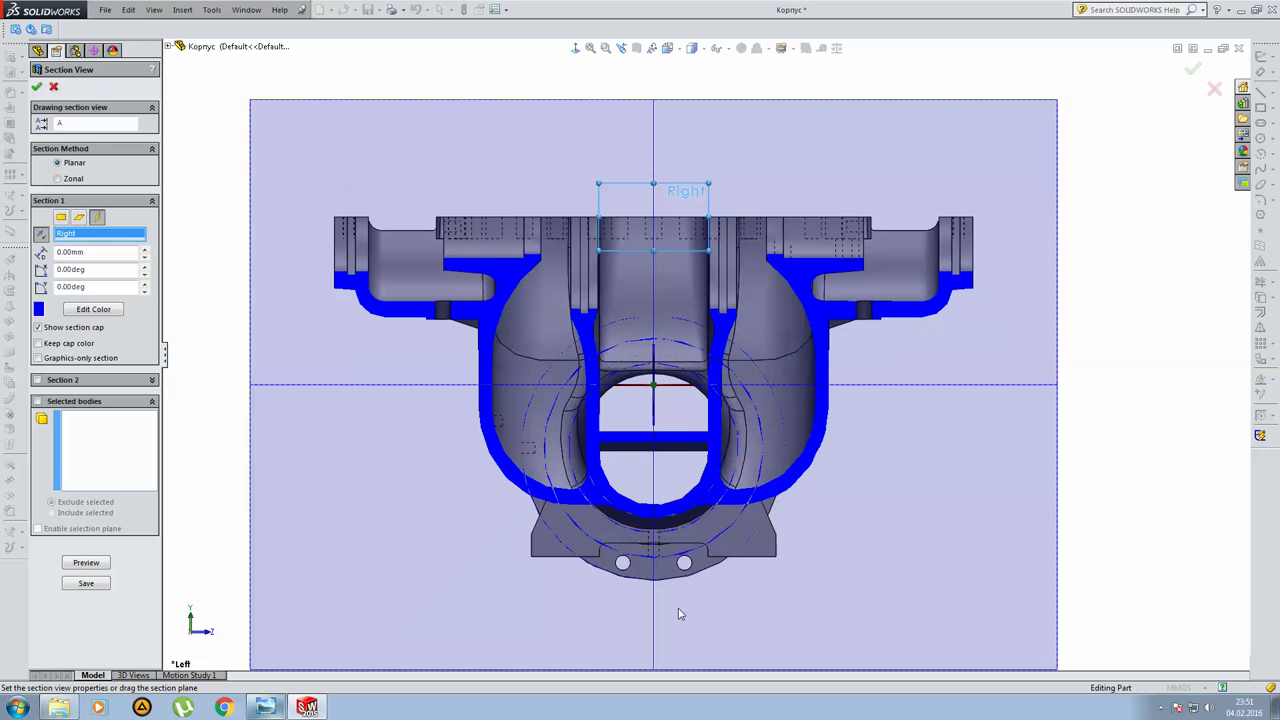
scroll(678, 613, "down", 1)
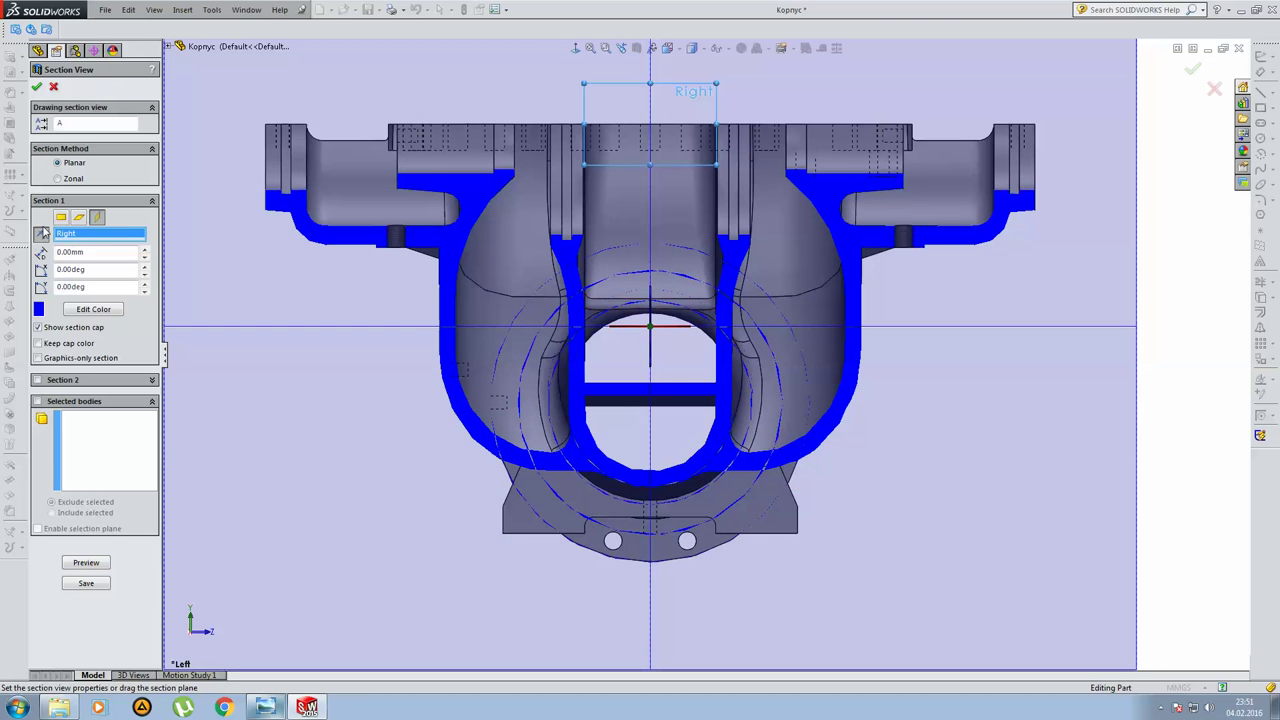
Reverse the section direction and inspect the passages from the right side and in 3D.
left_click(42, 232)
key("ctrl+4")
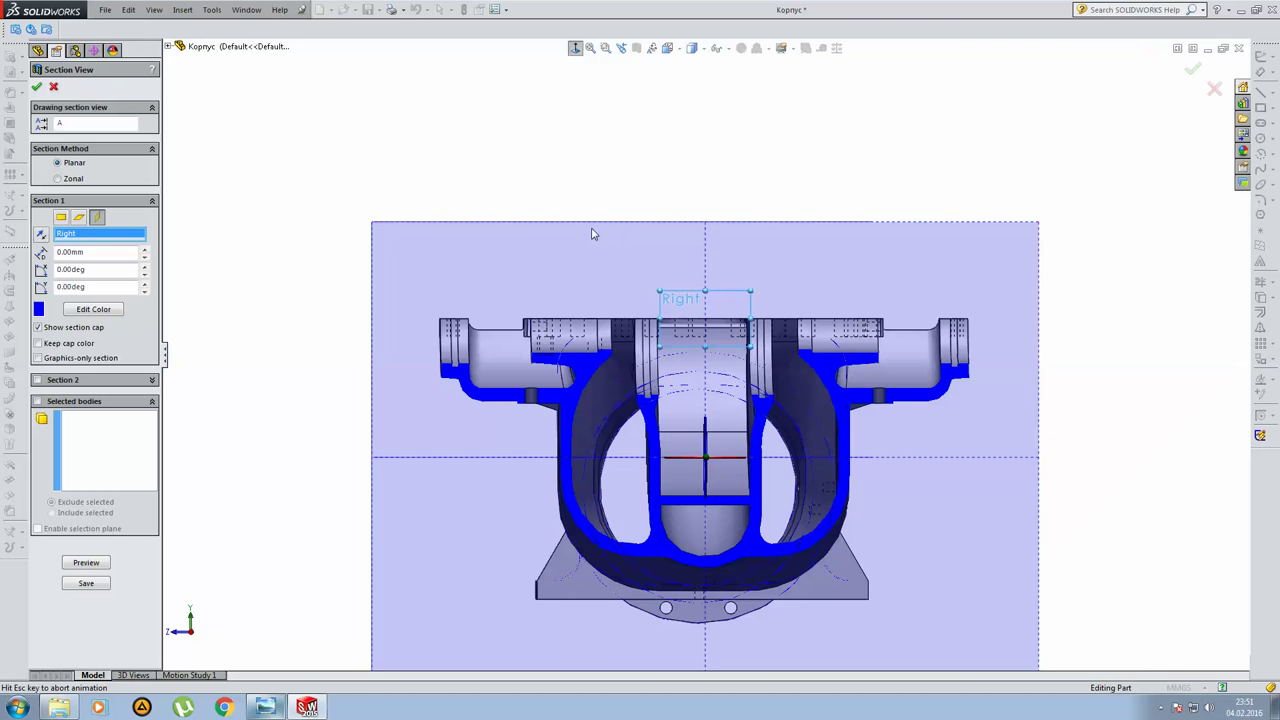
scroll(757, 523, "down", 1)
scroll(532, 488, "up", 1)
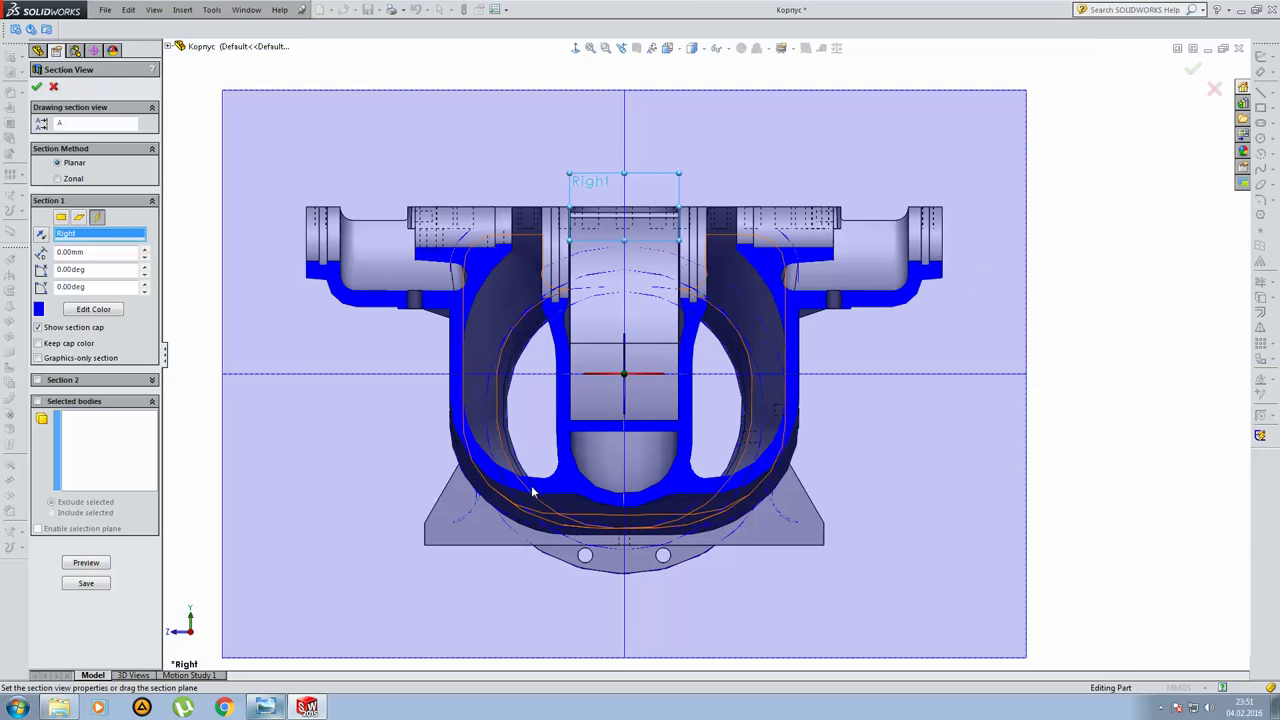
scroll(538, 470, "down", 1)
scroll(566, 455, "up", 1)
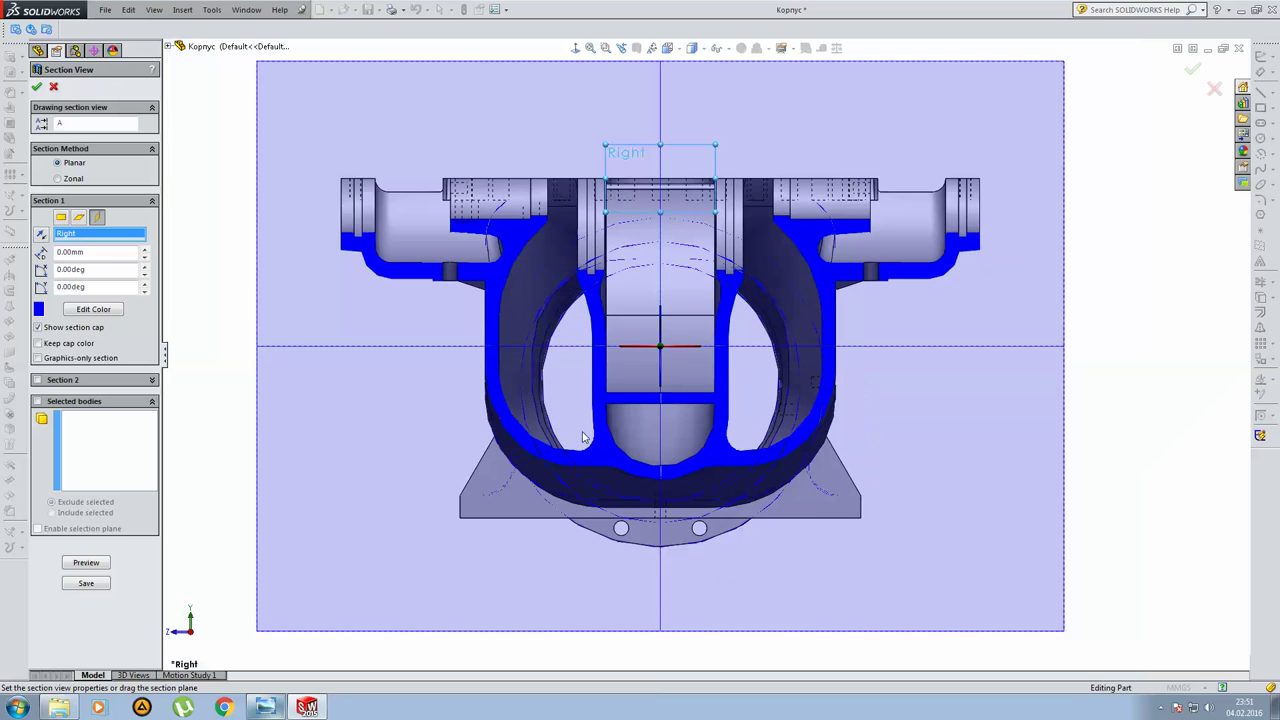
scroll(594, 419, "up", 1)
mouse_move(594, 419)
middle_mouse_down()
mouse_move(502, 434)
mouse_move(515, 439)
middle_mouse_up()
Exit the section view and locate reference planes Плоскость6, Плоскость9 and Плоскость7 on the model.
key("Escape")
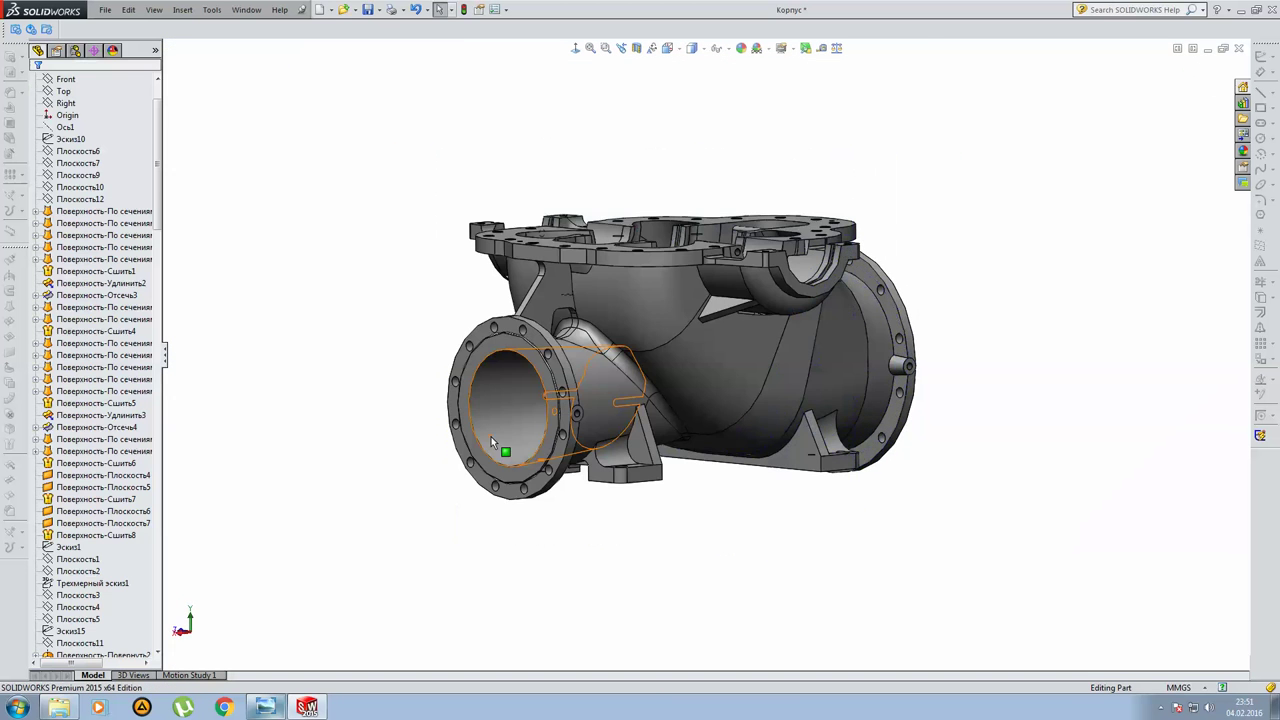
mouse_move(428, 428)
middle_mouse_down()
mouse_move(369, 383)
mouse_move(300, 410)
middle_mouse_up()
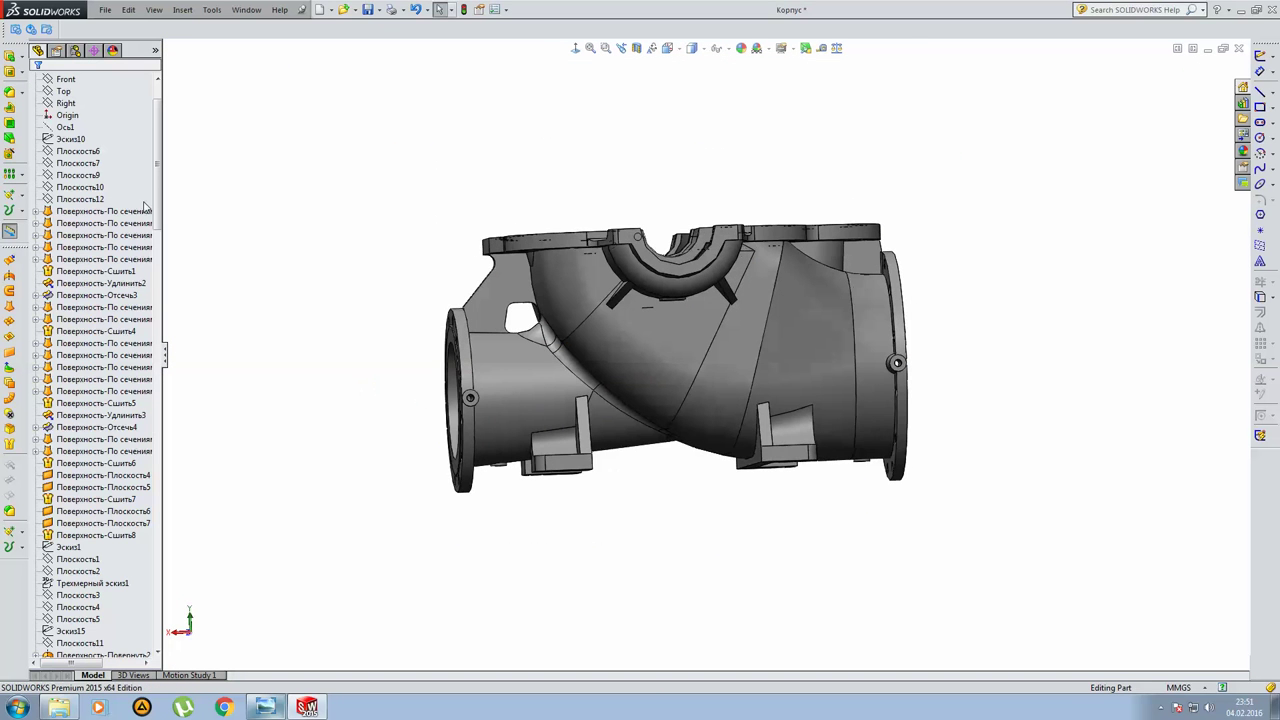
left_click_drag(157, 188, 154, 650)
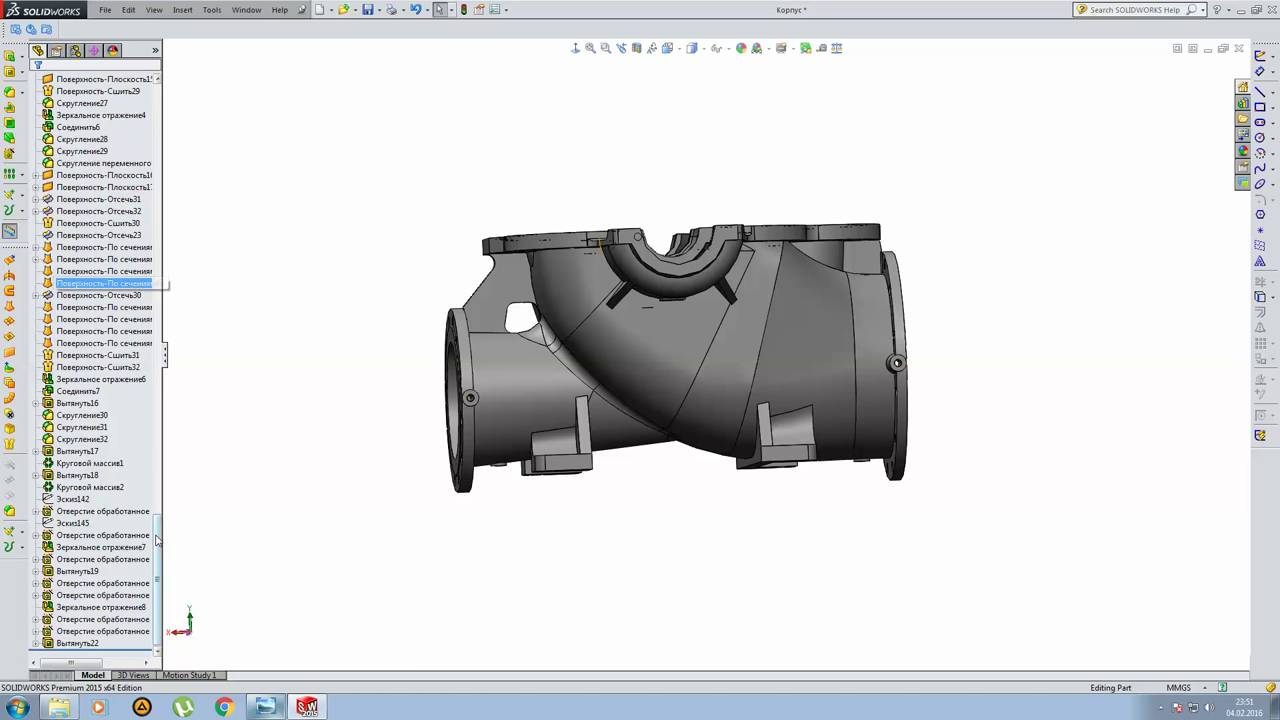
left_click_drag(157, 545, 157, 80)
left_click(80, 212)
left_click(78, 235)
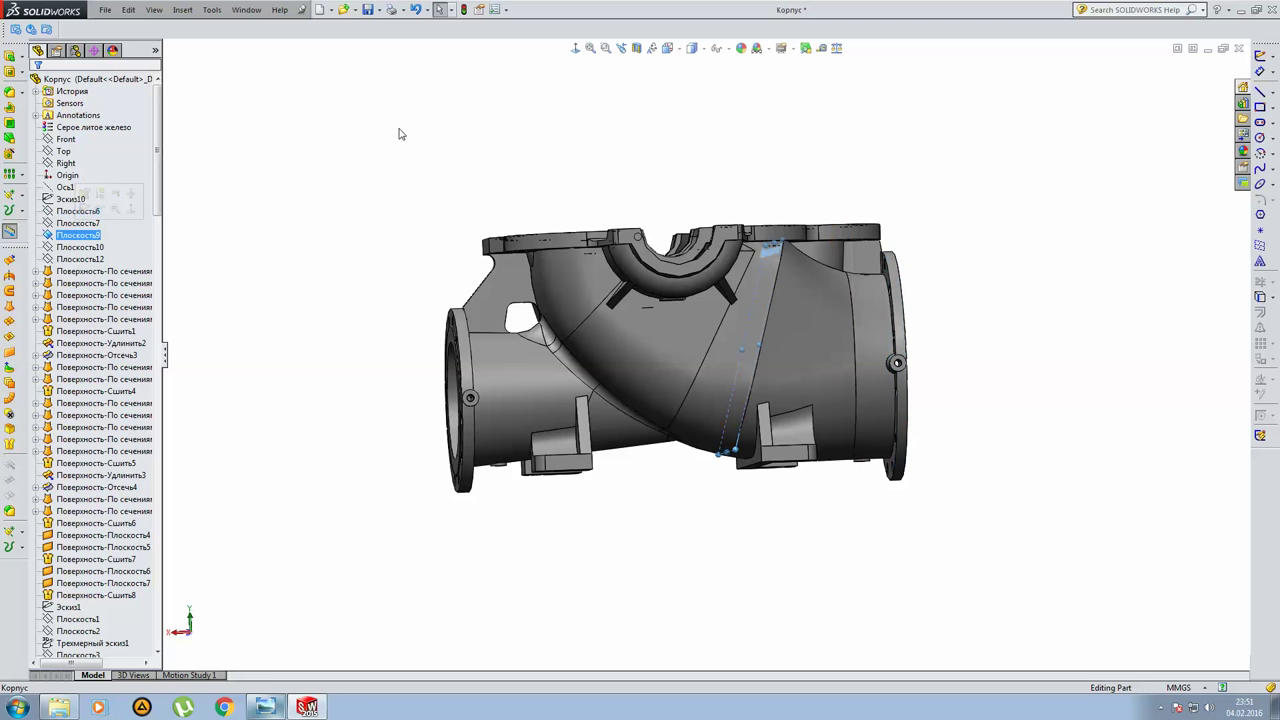
left_click(80, 223)
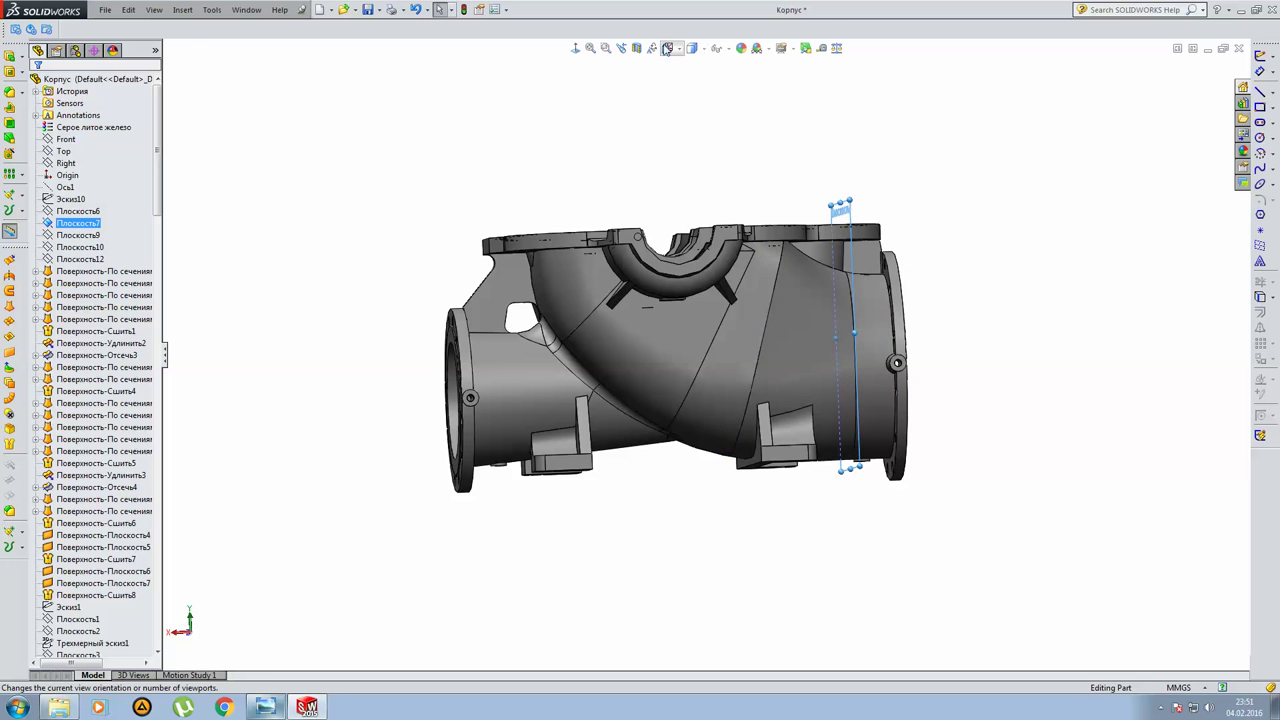
Section the housing along Плоскость7 and view the cut face-on from both sides.
left_click(638, 49)
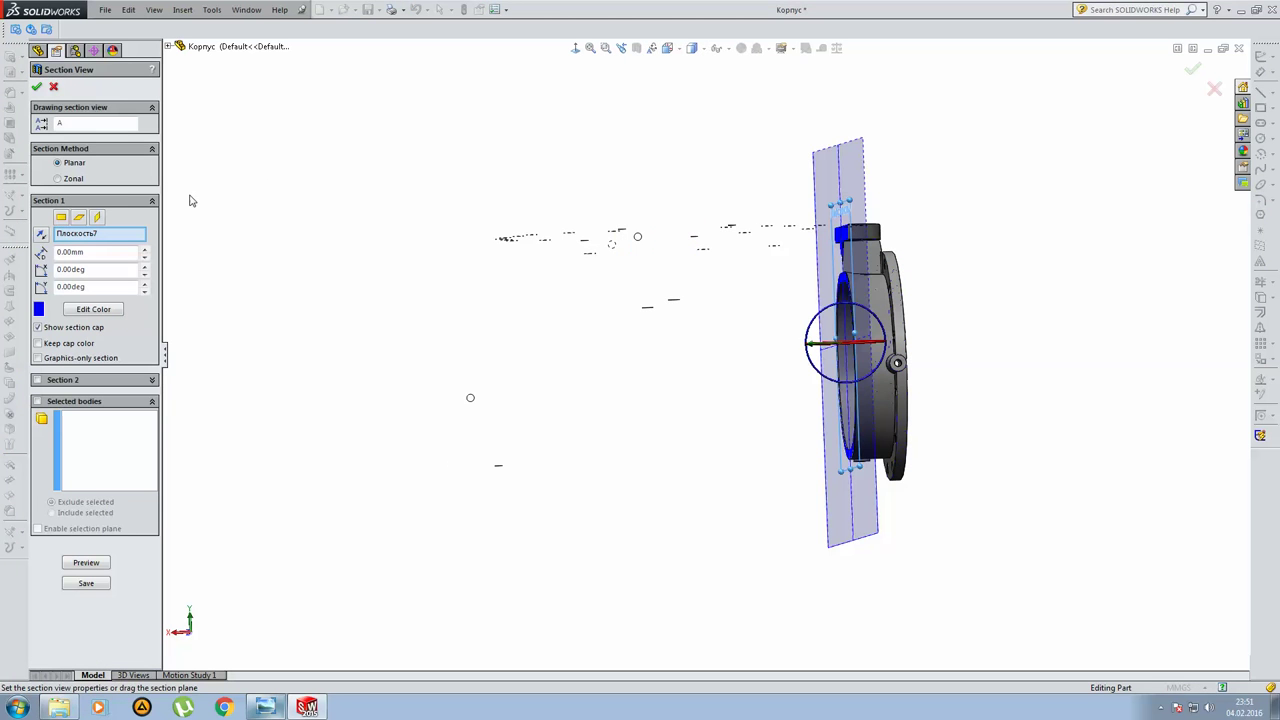
left_click(576, 48)
left_click(576, 48)
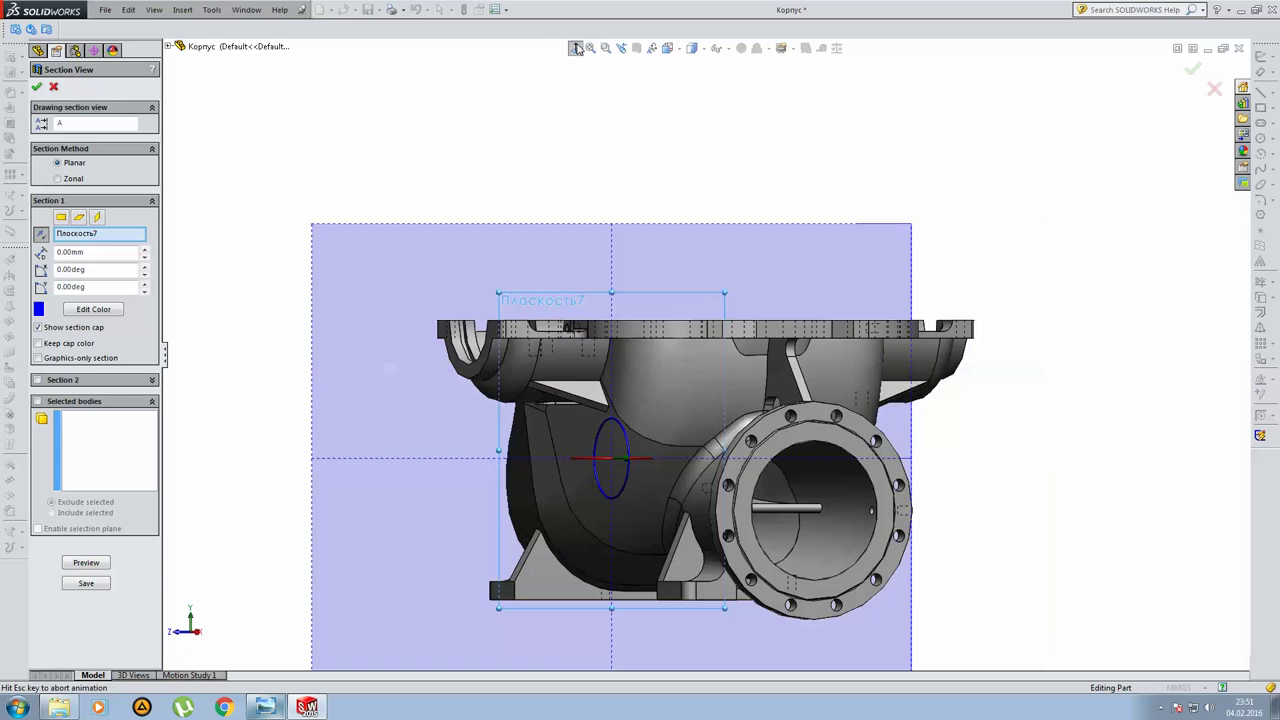
middle_click_drag(726, 440, 700, 445)
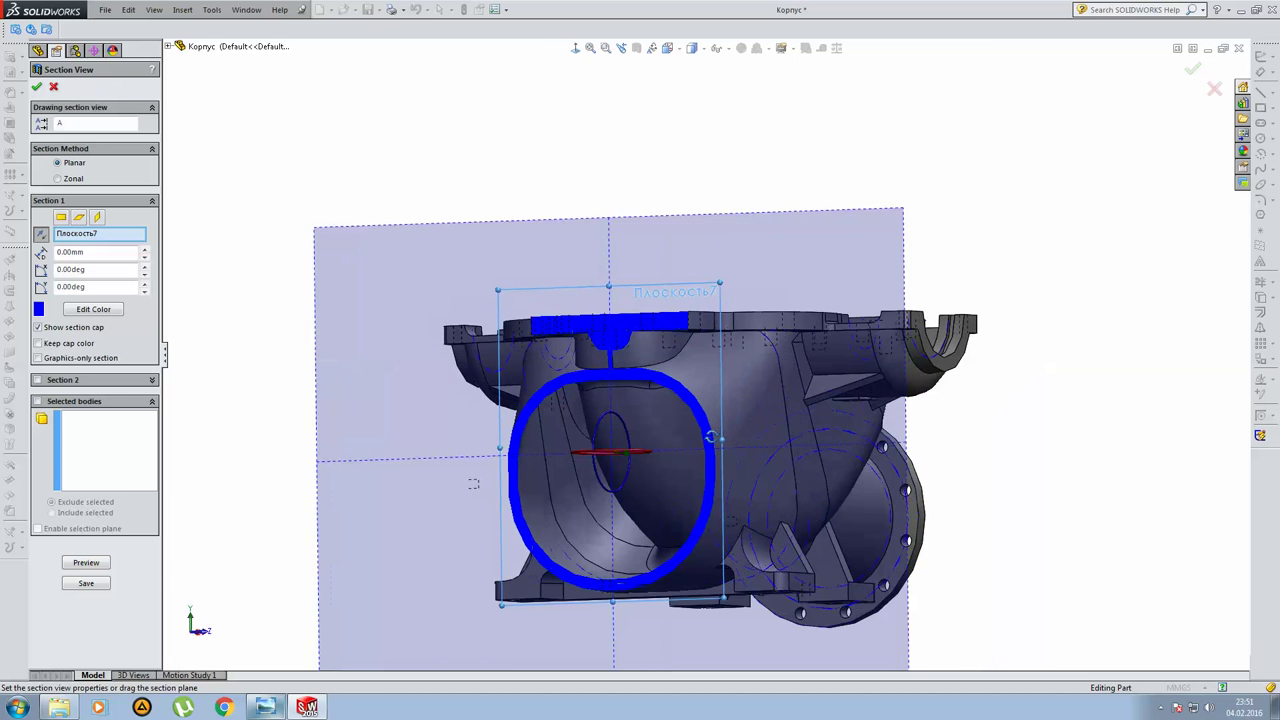
Move the section cut through Плоскость9, Плоскость10 and Плоскость12, orbiting to inspect each.
left_click(169, 46)
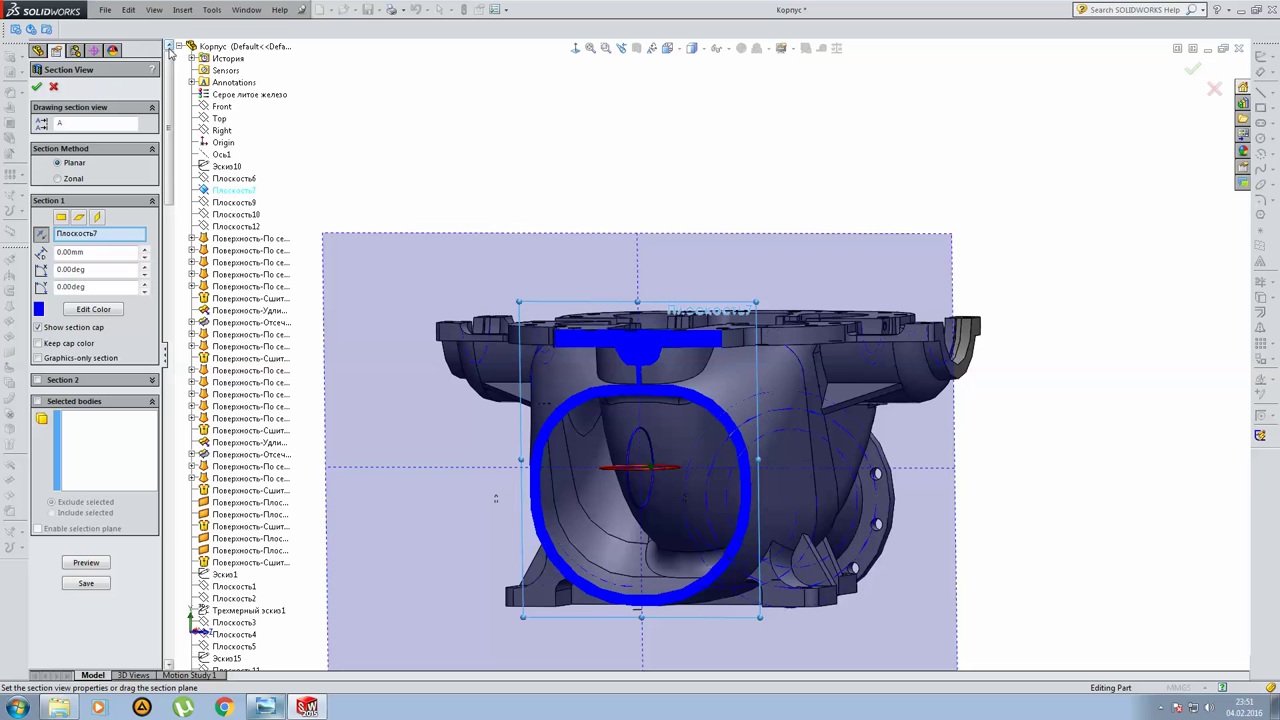
left_click(233, 202)
mouse_move(469, 301)
middle_mouse_down()
mouse_move(583, 274)
mouse_move(650, 280)
mouse_move(641, 292)
mouse_move(586, 276)
mouse_move(650, 300)
mouse_move(640, 350)
mouse_move(657, 410)
middle_mouse_up()
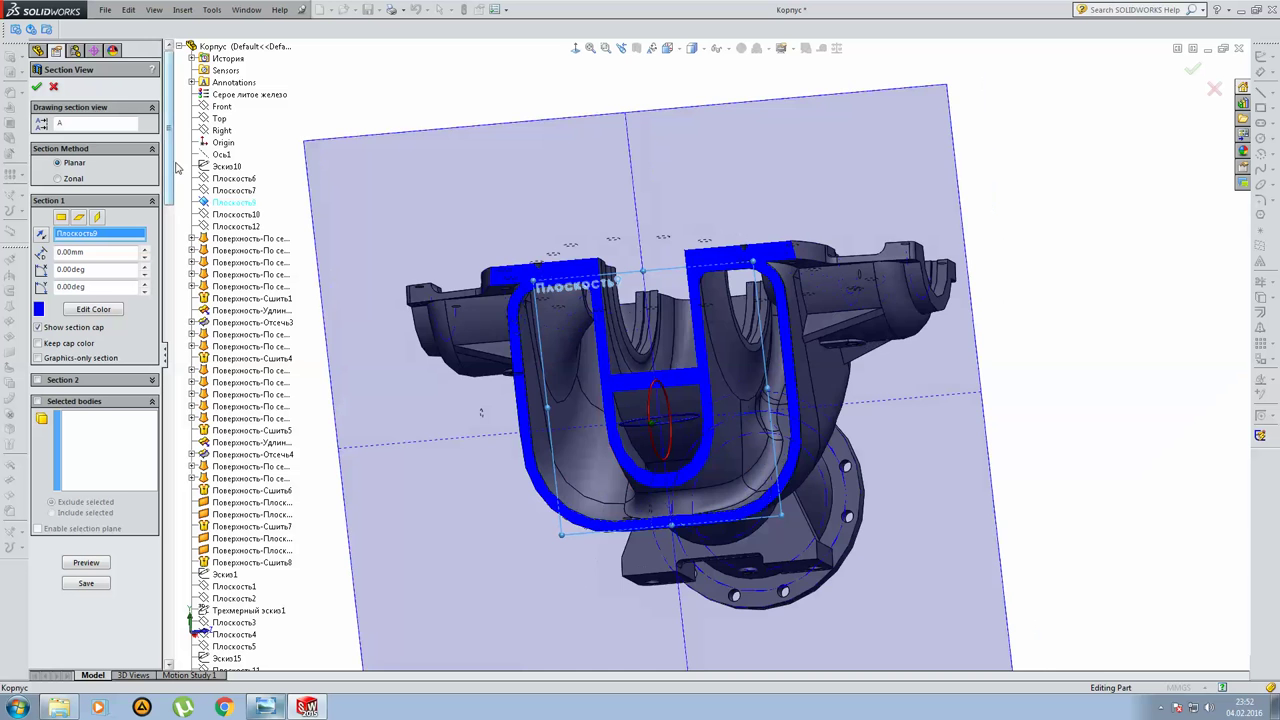
left_click(236, 214)
mouse_move(640, 300)
middle_mouse_down()
mouse_move(676, 261)
mouse_move(649, 257)
middle_mouse_up()
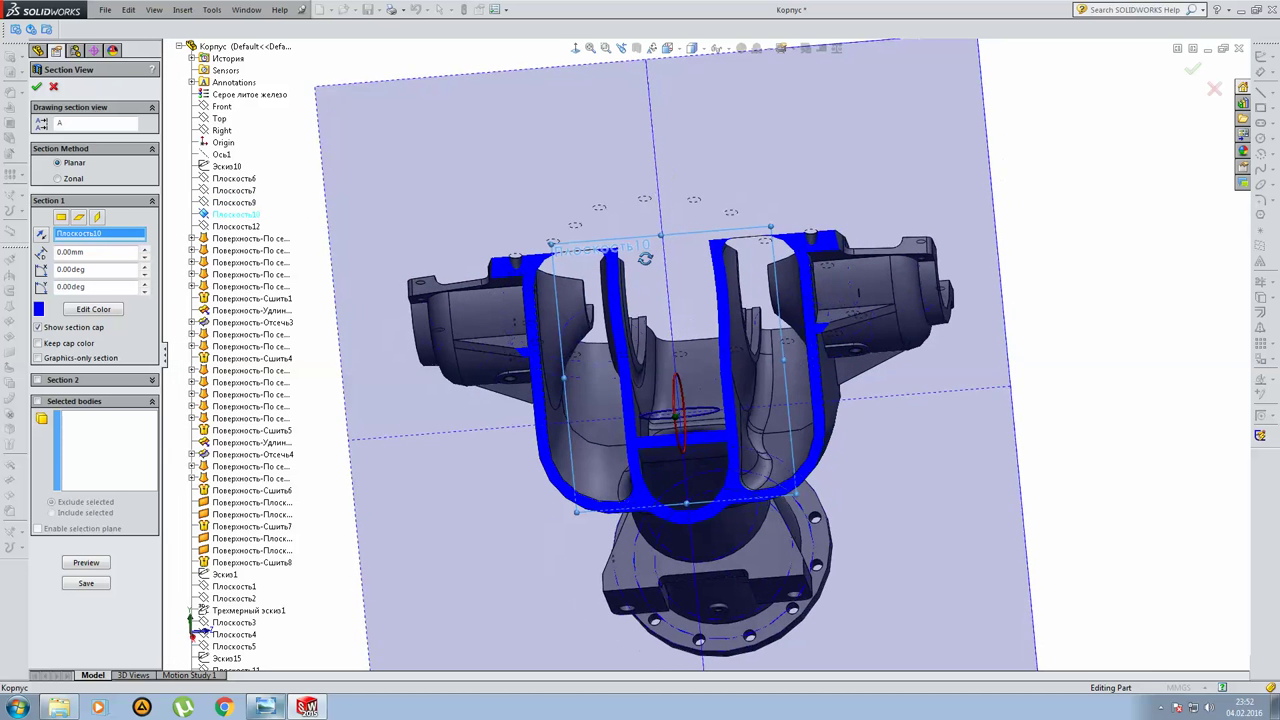
left_click(240, 226)
mouse_move(670, 300)
middle_mouse_down()
mouse_move(701, 321)
mouse_move(688, 250)
mouse_move(707, 220)
middle_mouse_up()
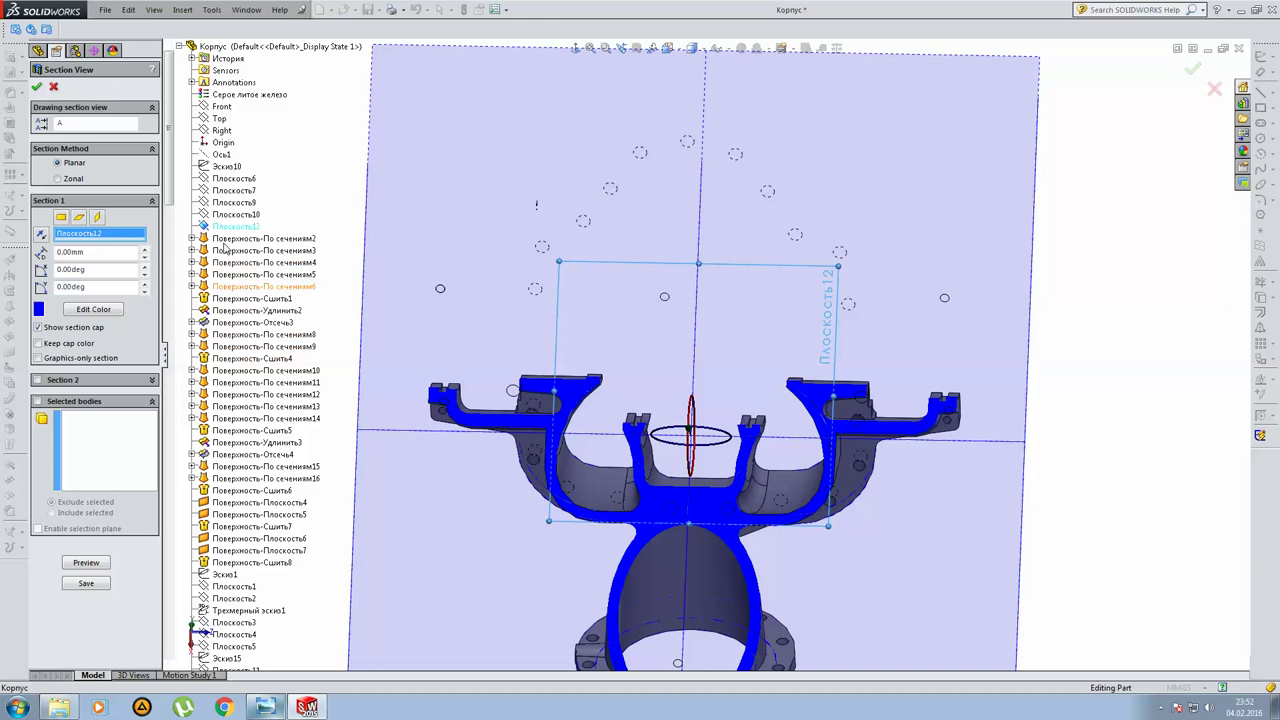
Move the section cut through Плоскость1, Плоскость2 and Плоскость4, viewing Плоскость2 face-on.
left_click(234, 586)
middle_click_drag(663, 400, 663, 443)
left_click(234, 598)
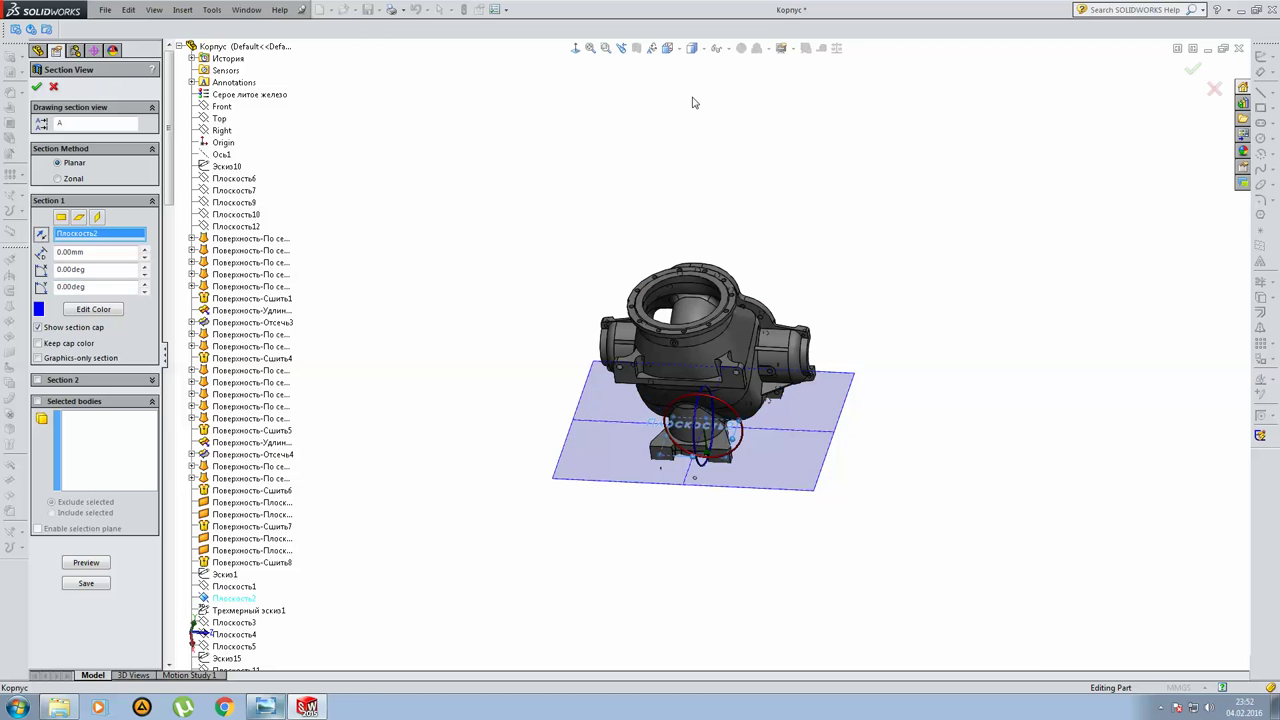
left_click(576, 48)
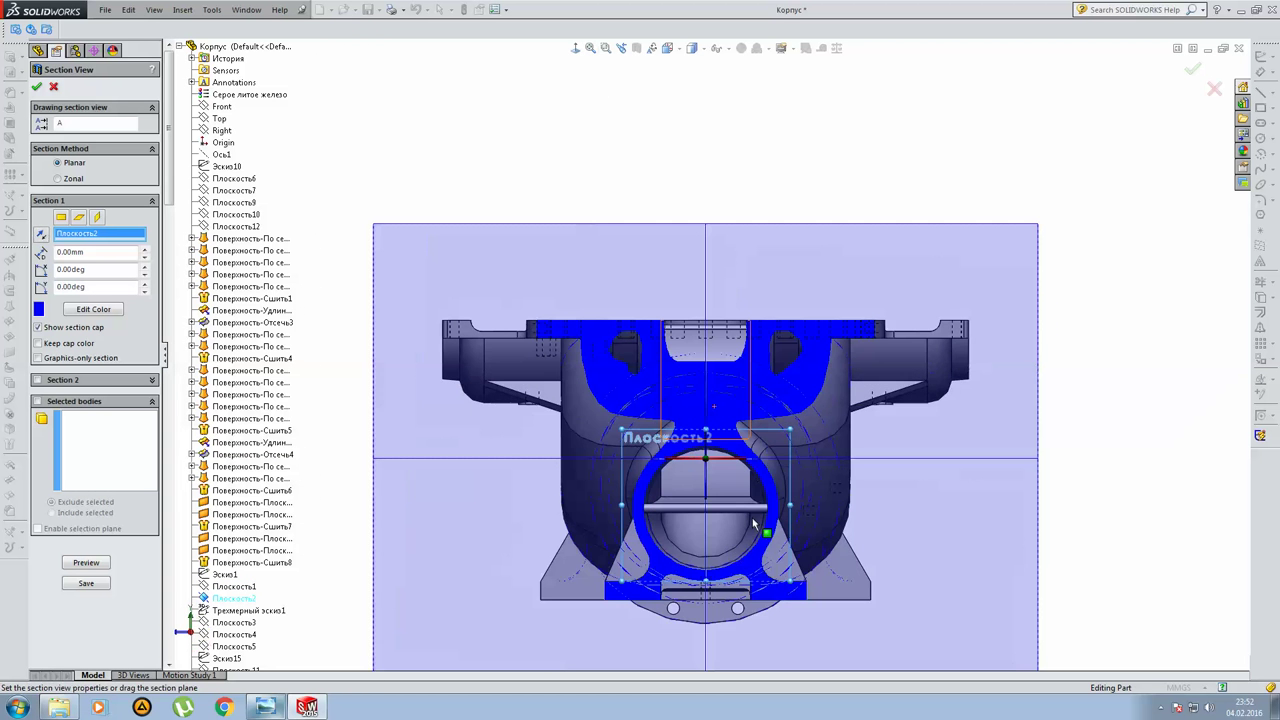
scroll(300, 580, "down", 2)
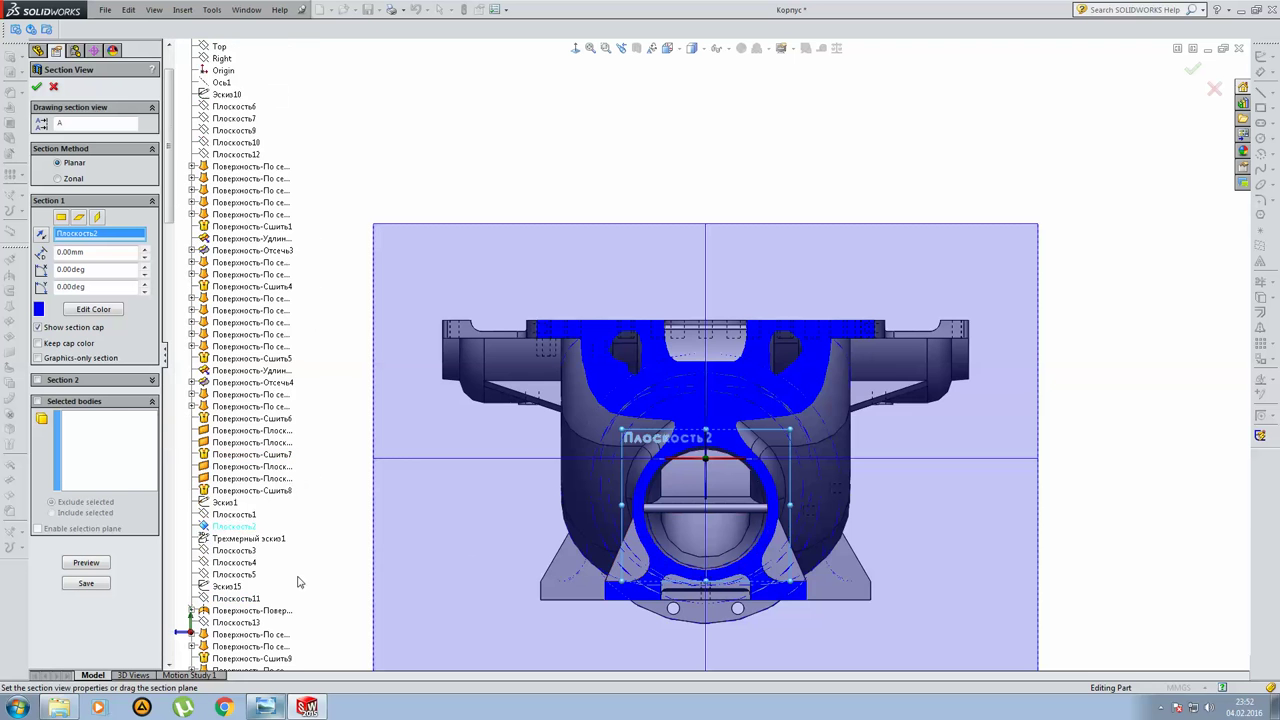
scroll(295, 555, "down", 1)
left_click(237, 527)
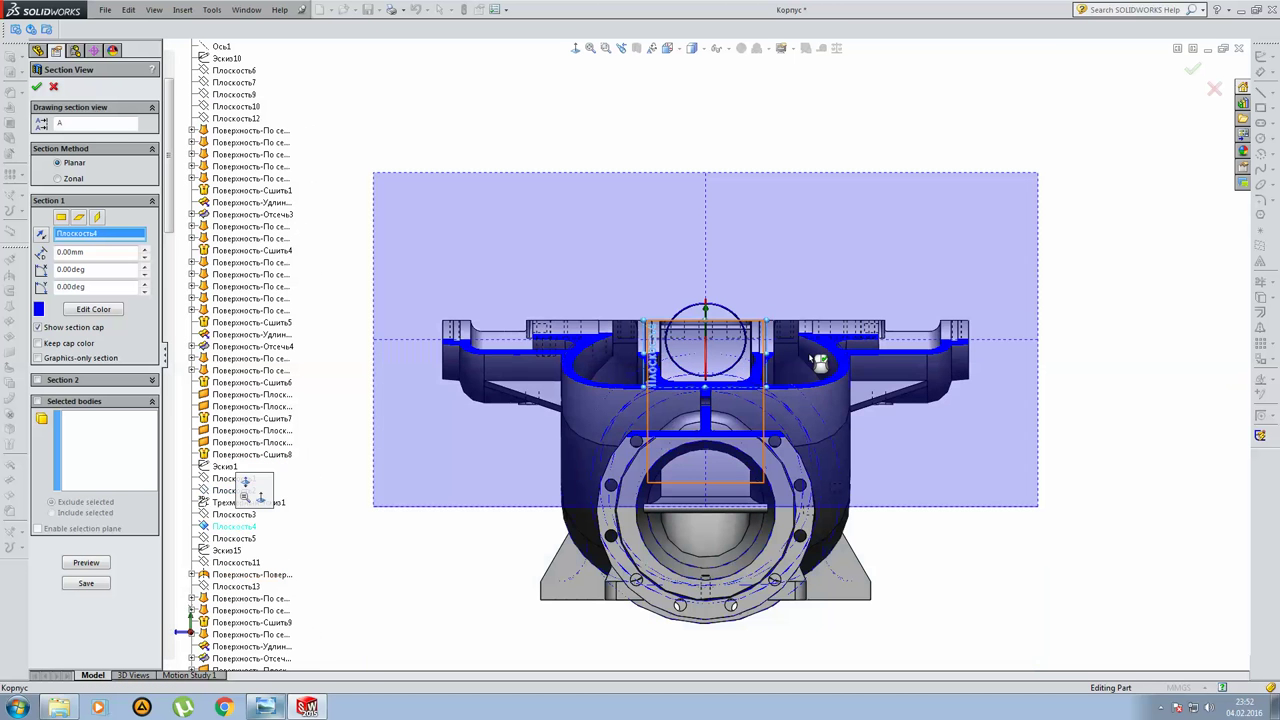
View the Плоскость4 cut face-on, then step the section through Плоскость5, Плоскость11 and Плоскость13.
left_click(575, 48)
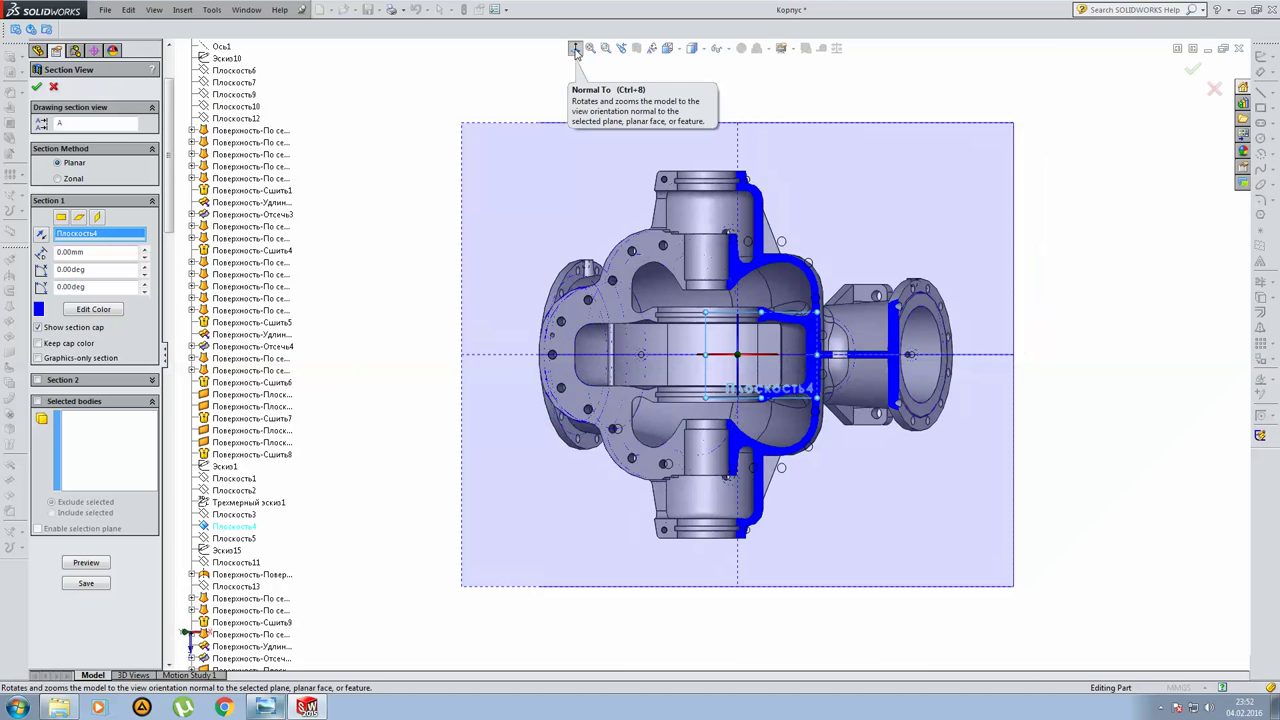
left_click(234, 538)
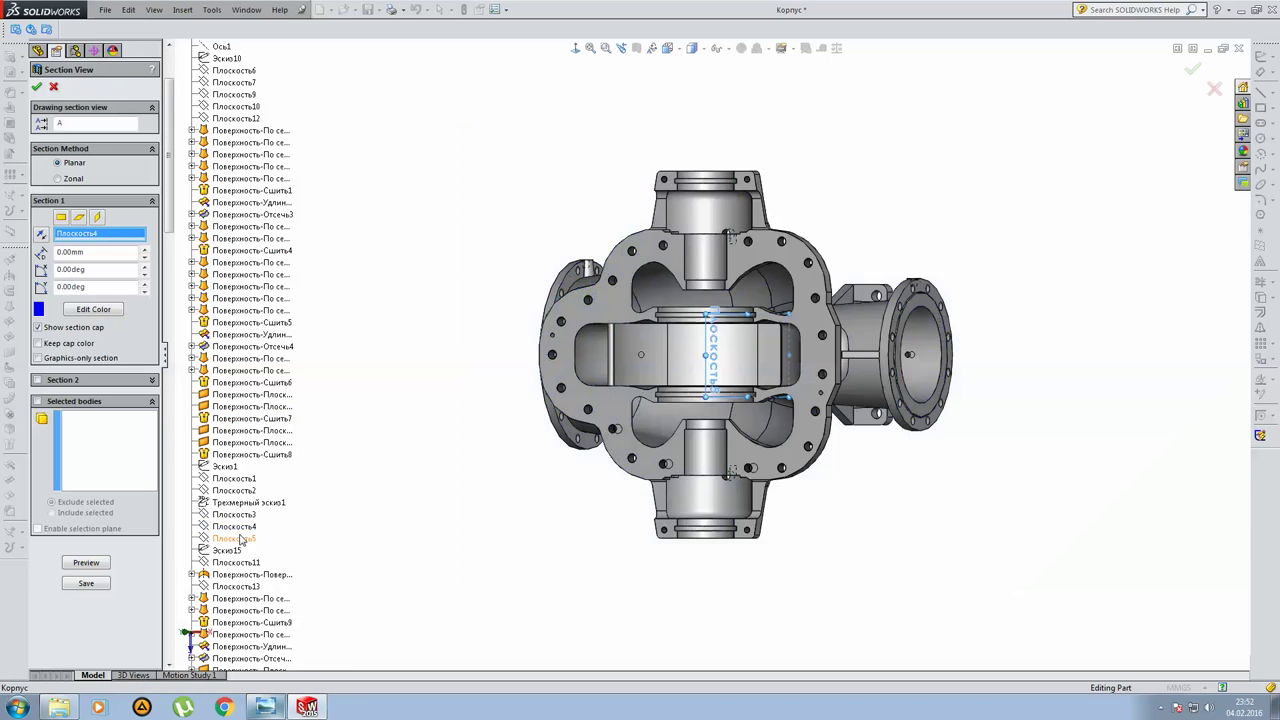
left_click(576, 48)
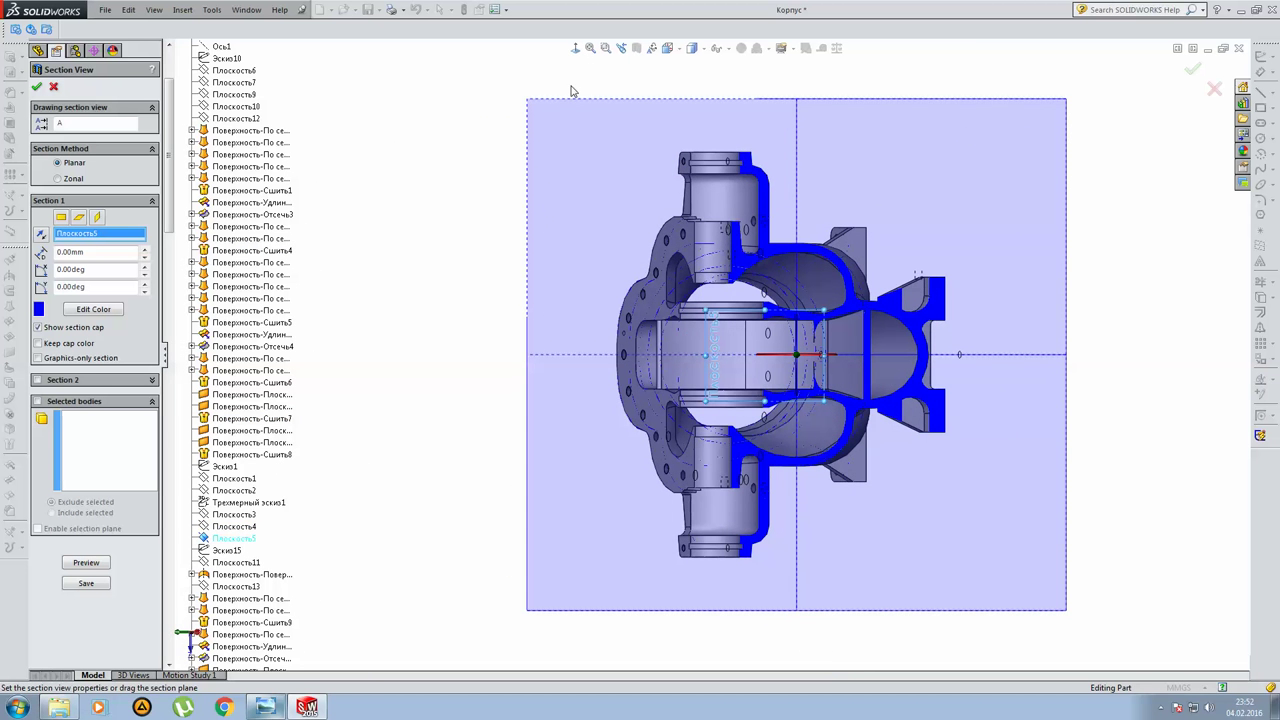
left_click(226, 563)
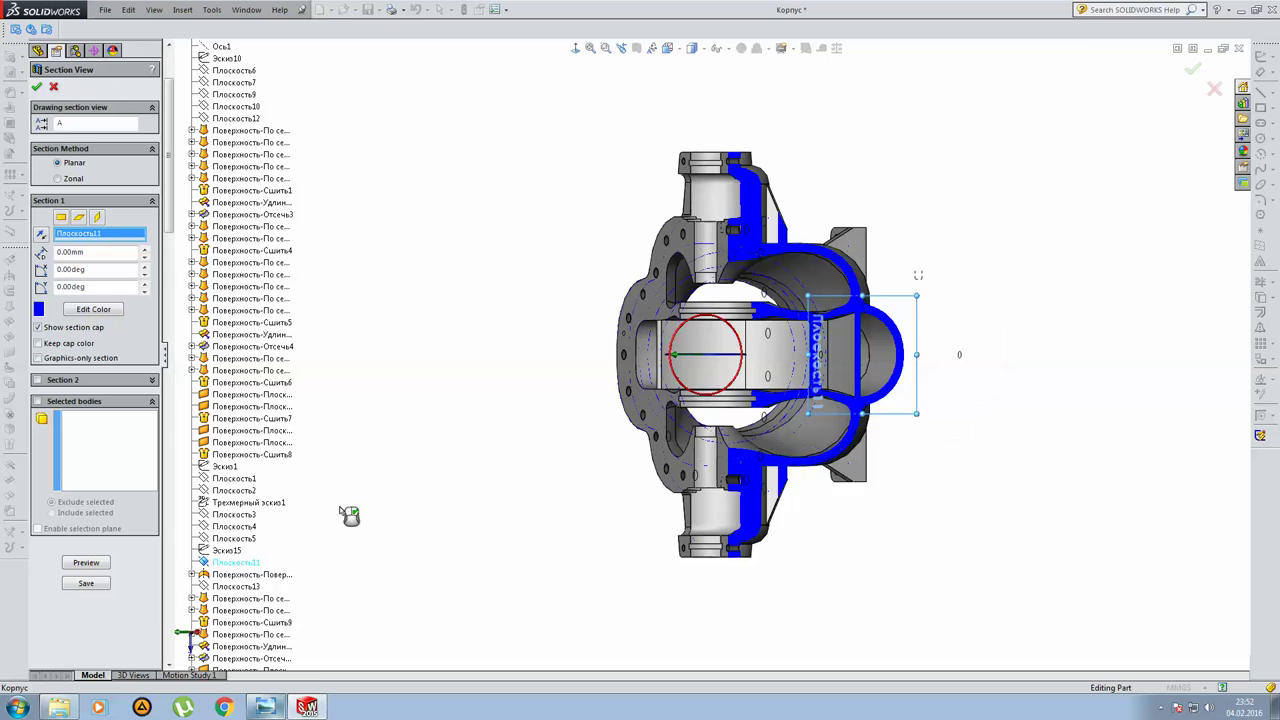
left_click(575, 48)
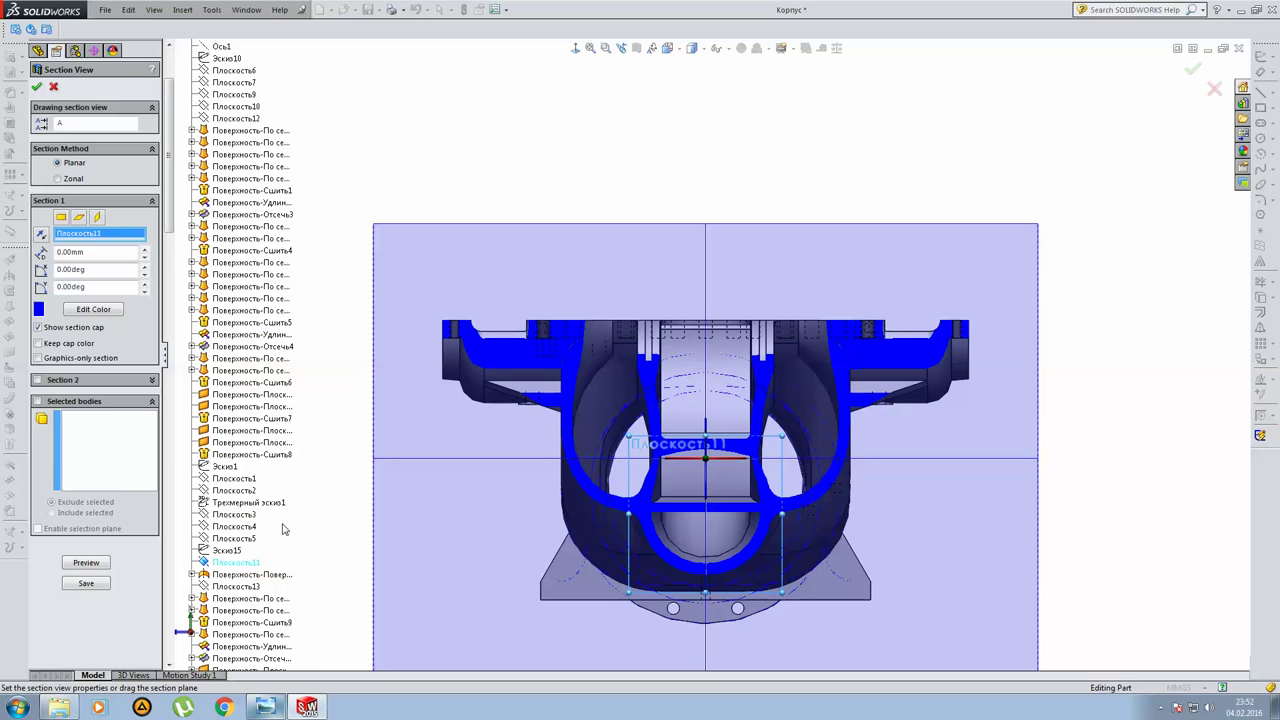
scroll(282, 529, "down", 1)
left_click(236, 550)
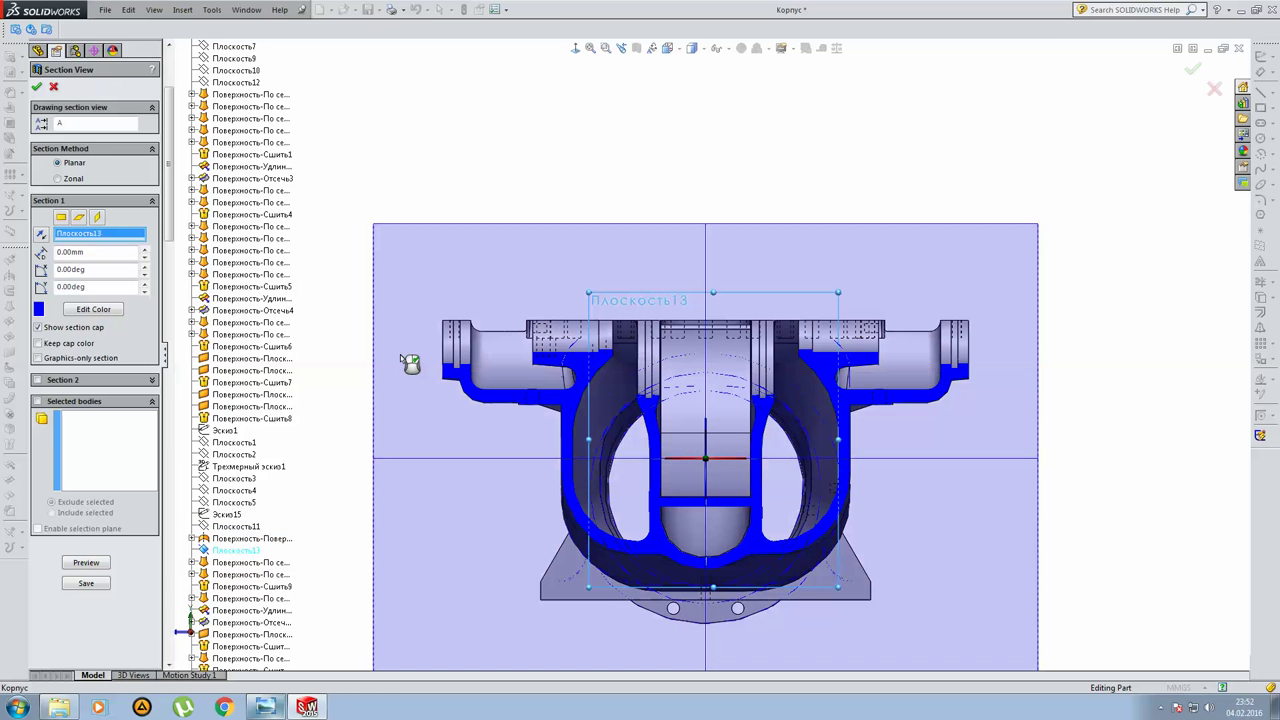
Move the section cut to Плоскость14 and Плоскость15, viewing the Плоскость15 cut square-on.
scroll(291, 510, "down", 1)
scroll(291, 510, "down", 2)
scroll(291, 510, "down", 4)
scroll(291, 505, "down", 1)
scroll(292, 495, "down", 3)
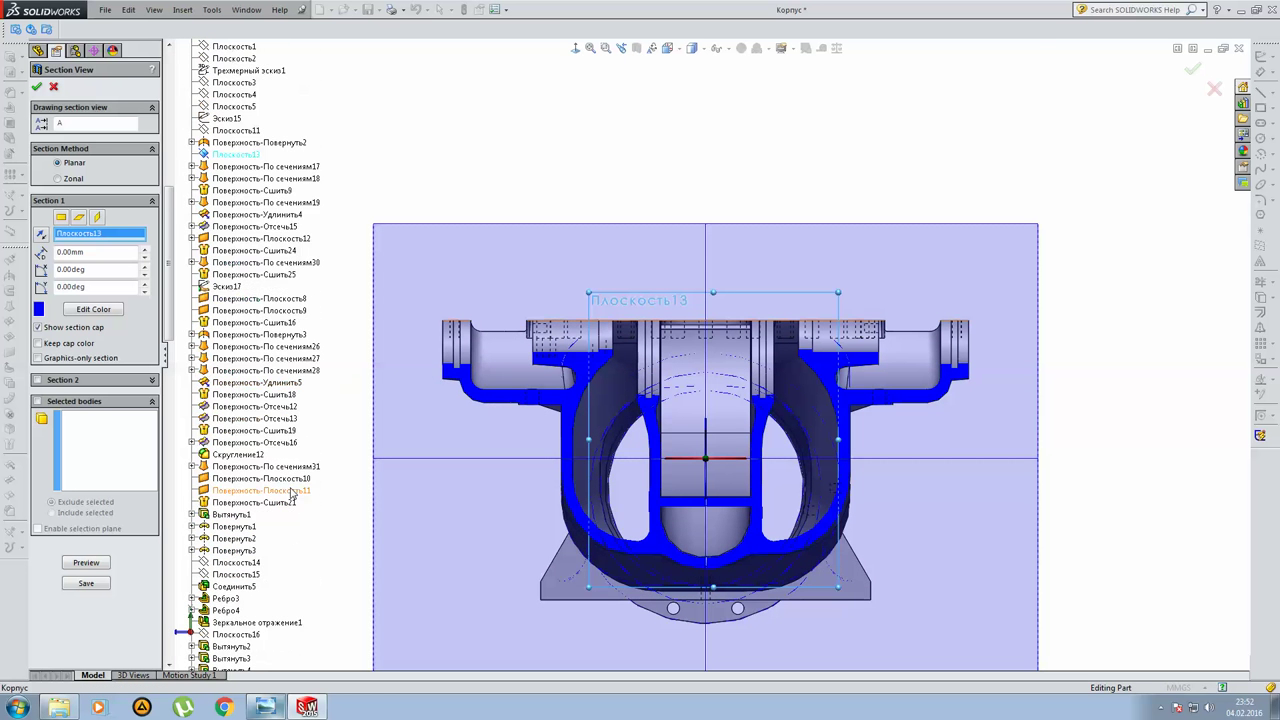
left_click(242, 565)
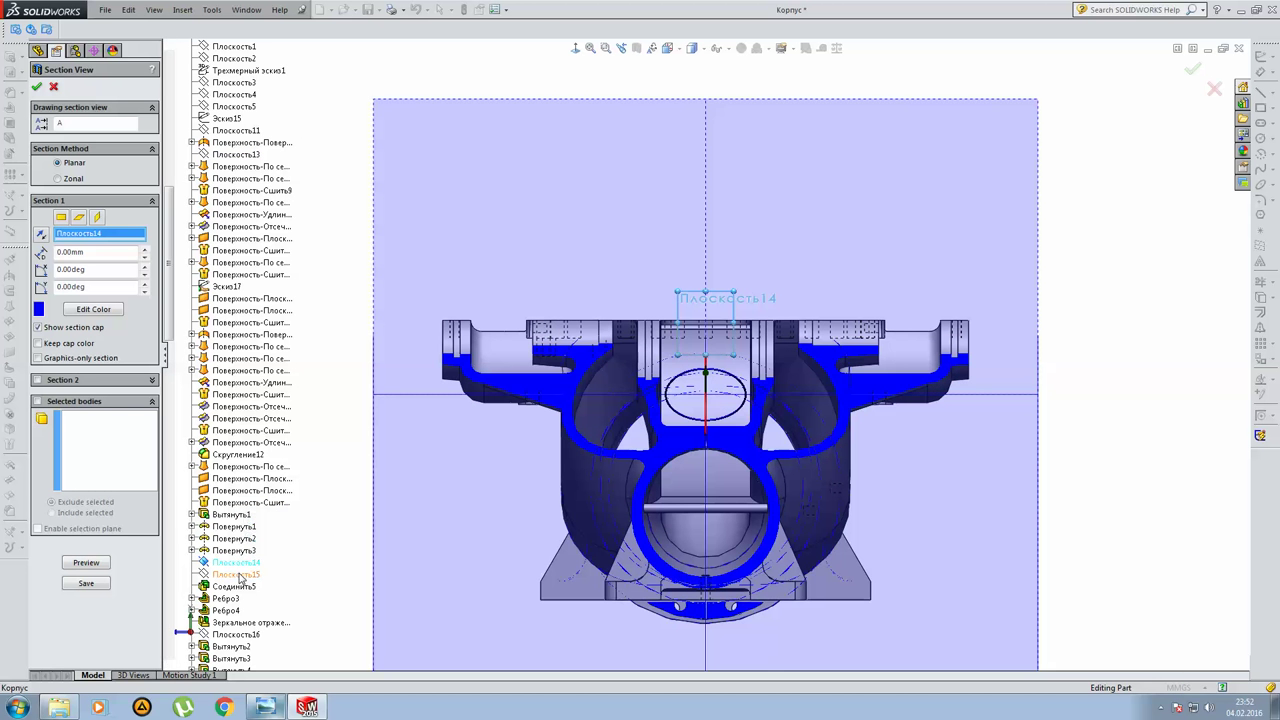
left_click(240, 576)
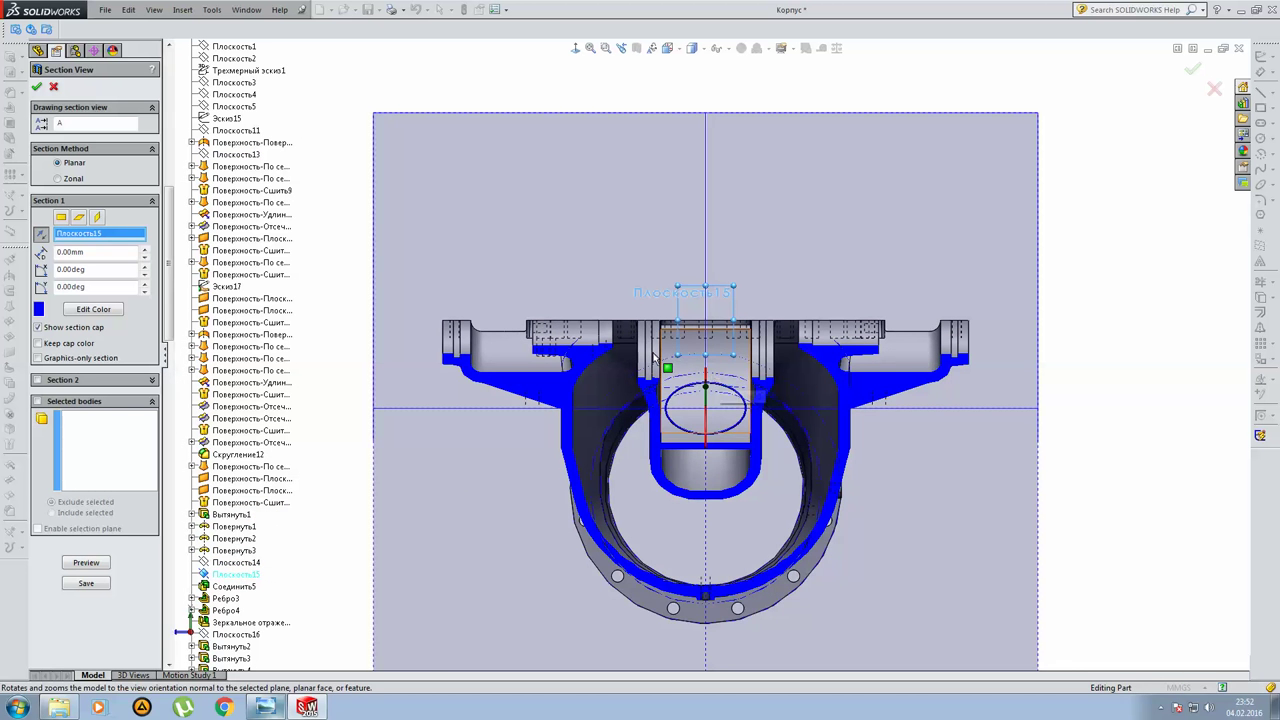
middle_click_drag(654, 357, 601, 357)
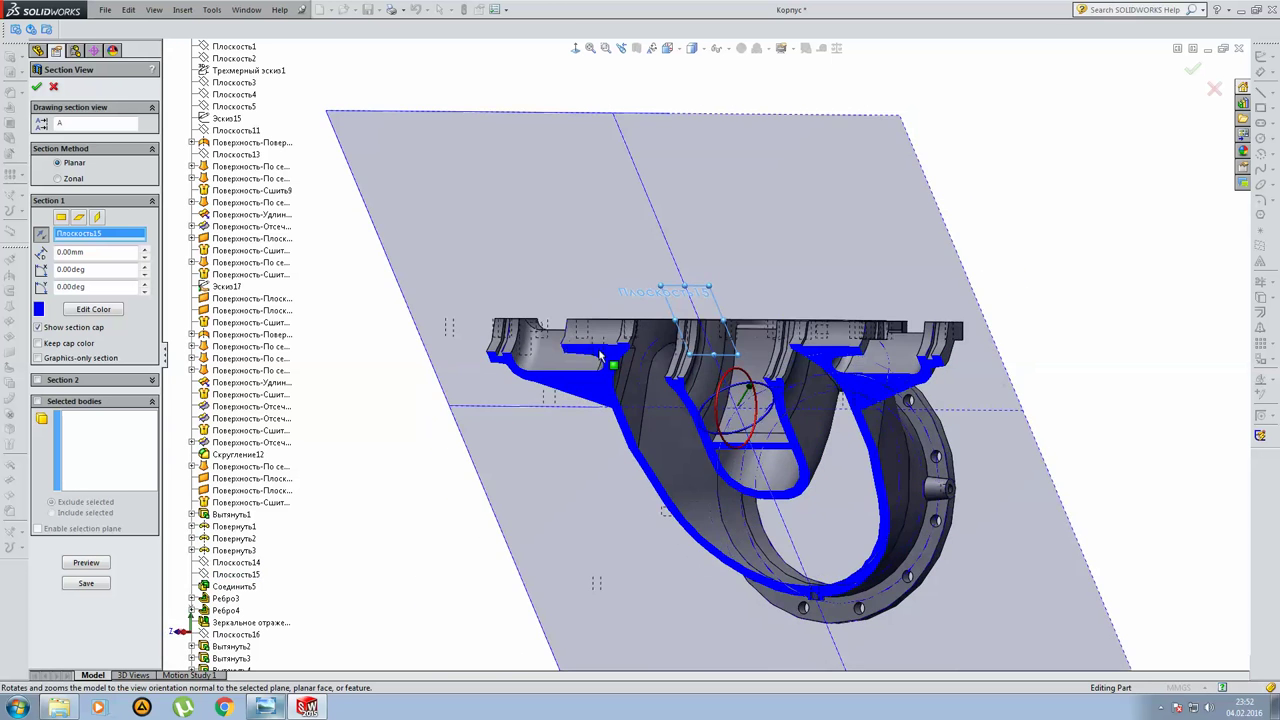
key("ctrl+8")
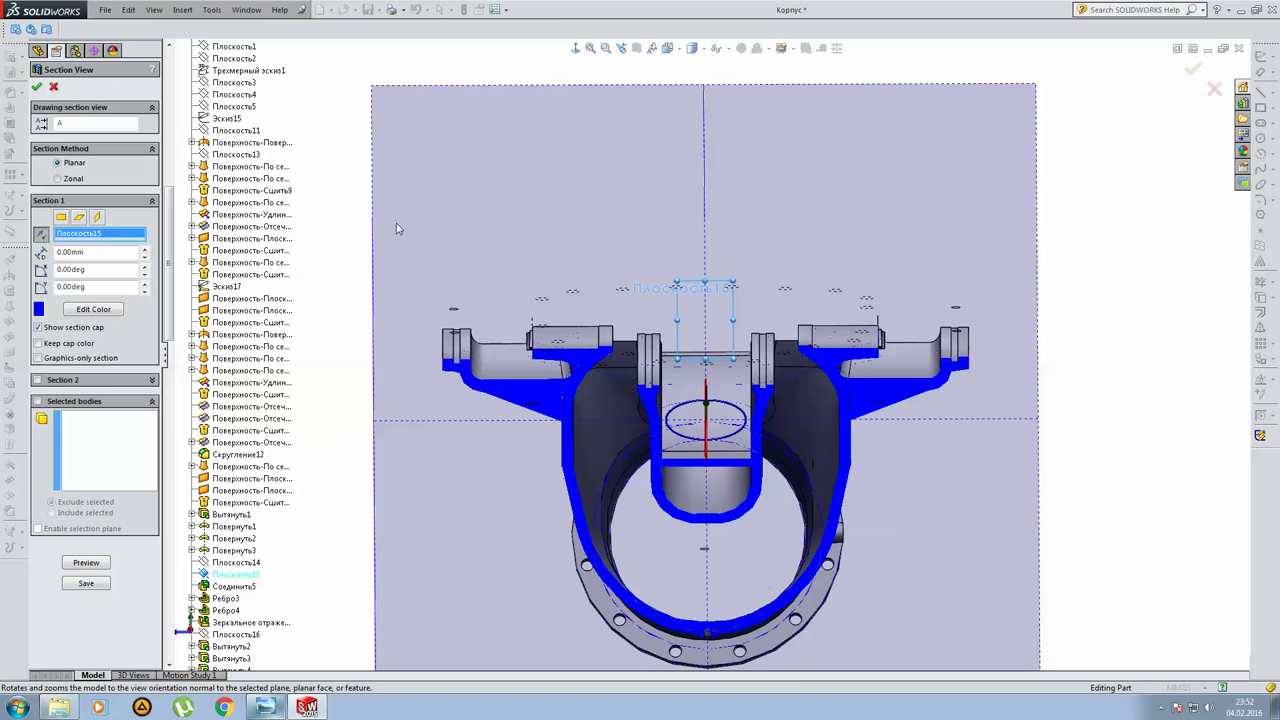
mouse_move(588, 284)
middle_mouse_down()
mouse_move(634, 240)
mouse_move(620, 283)
middle_mouse_up()
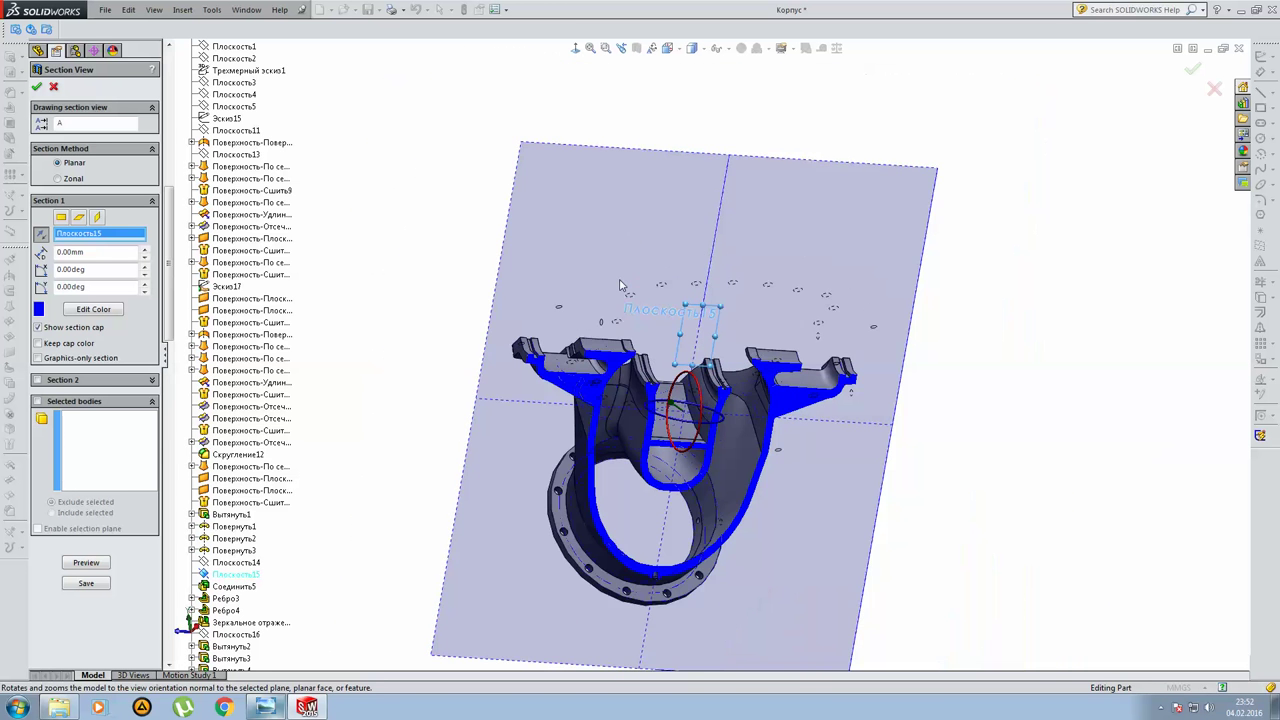
scroll(237, 522, "down", 2)
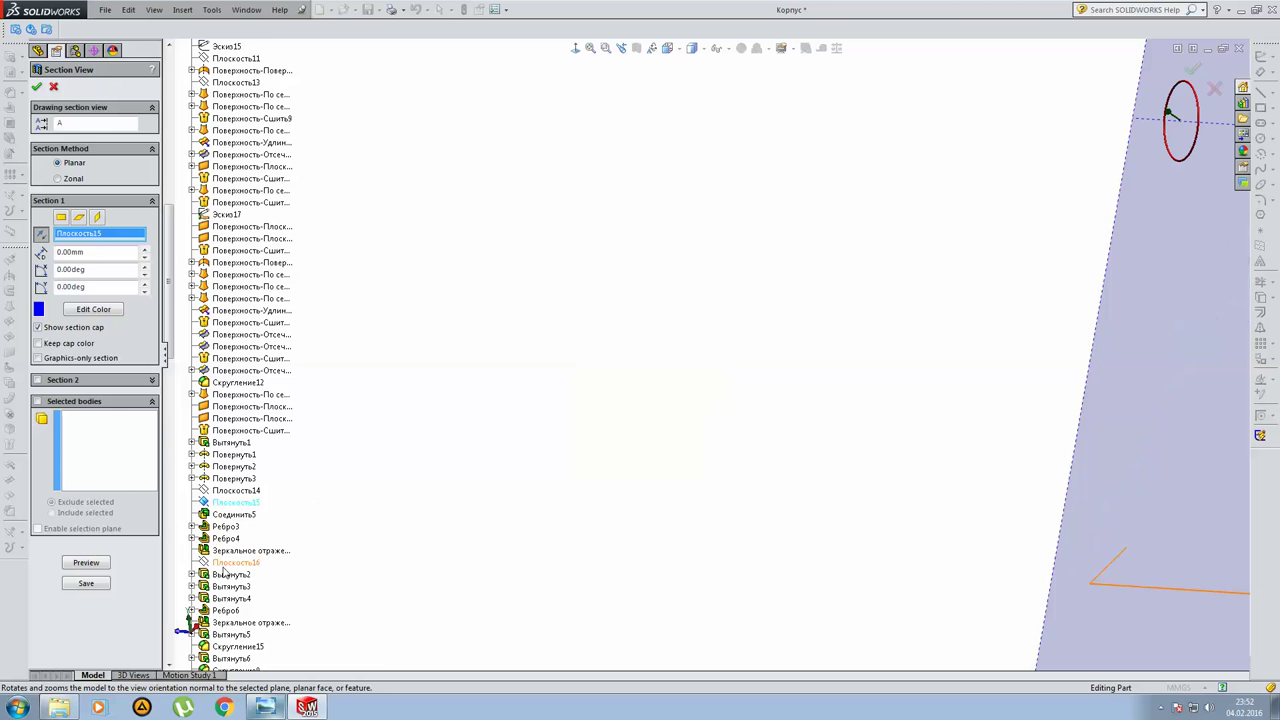
Check the cut along Плоскость16, then close the section view and orbit the whole housing.
left_click(236, 562)
scroll(760, 345, "up", 3)
scroll(780, 325, "up", 2)
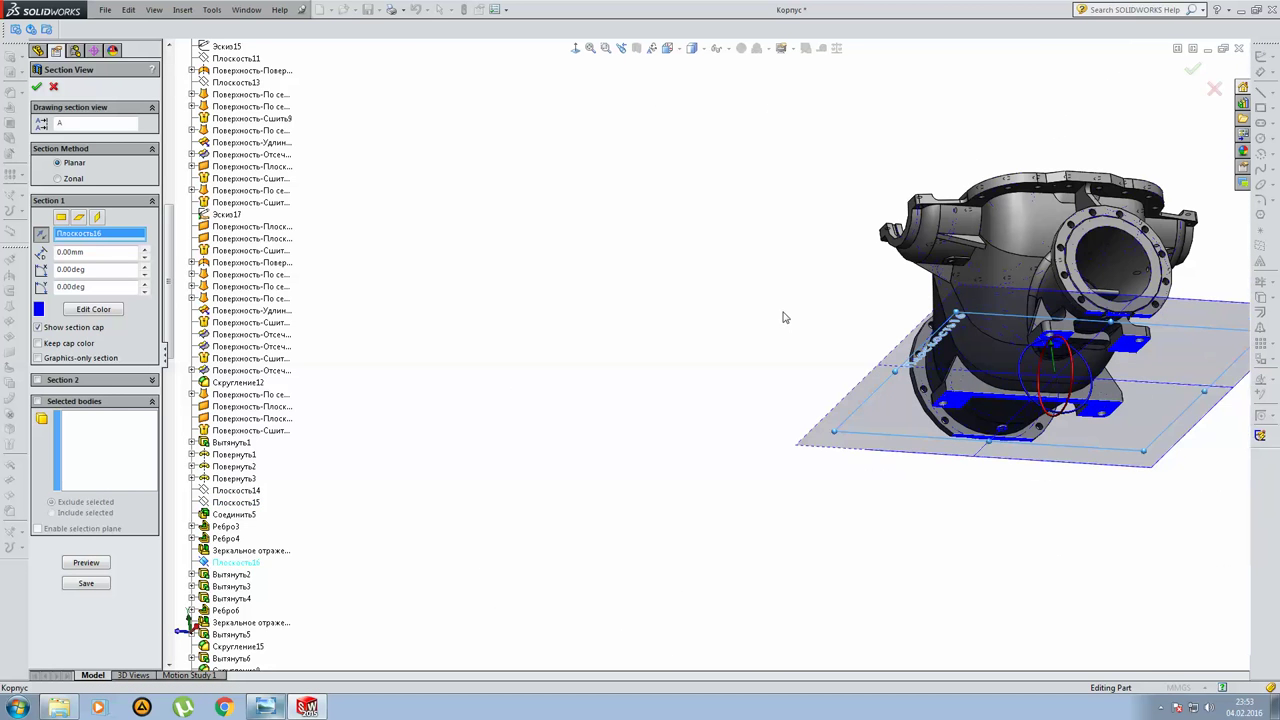
key("Escape")
scroll(788, 295, "up", 2)
mouse_move(743, 272)
middle_mouse_down()
mouse_move(791, 283)
mouse_move(760, 250)
middle_mouse_up()
left_click(590, 48)
mouse_move(822, 113)
middle_mouse_down()
mouse_move(749, 77)
mouse_move(631, 55)
mouse_move(657, 149)
mouse_move(647, 192)
mouse_move(674, 174)
mouse_move(671, 228)
middle_mouse_up()
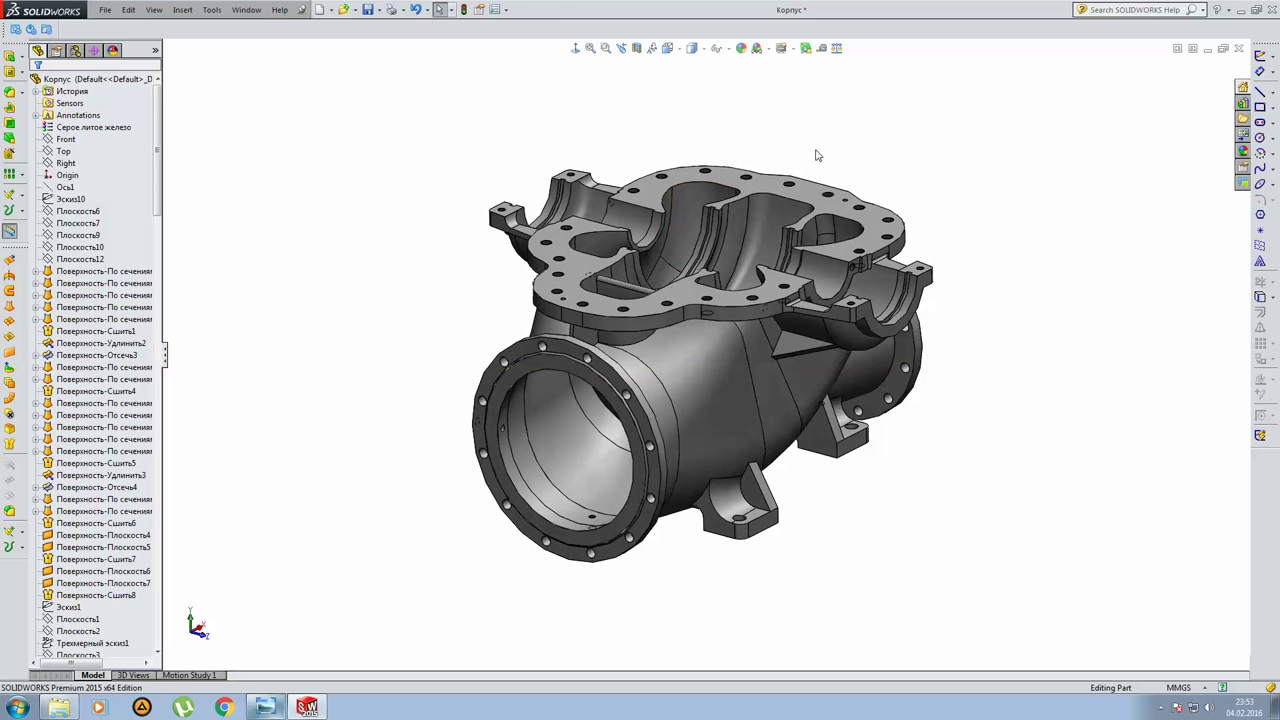